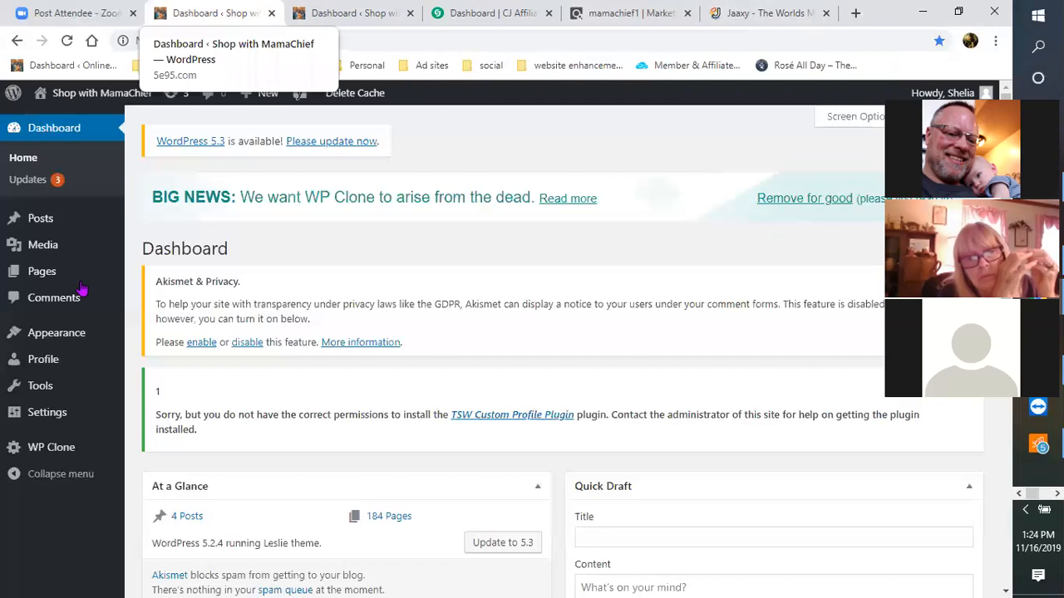
# Step: Filter the Pages list to Drafts (44 items), with 'Time To Redecorate – Update That Look' first
pyautogui.click(38, 283)
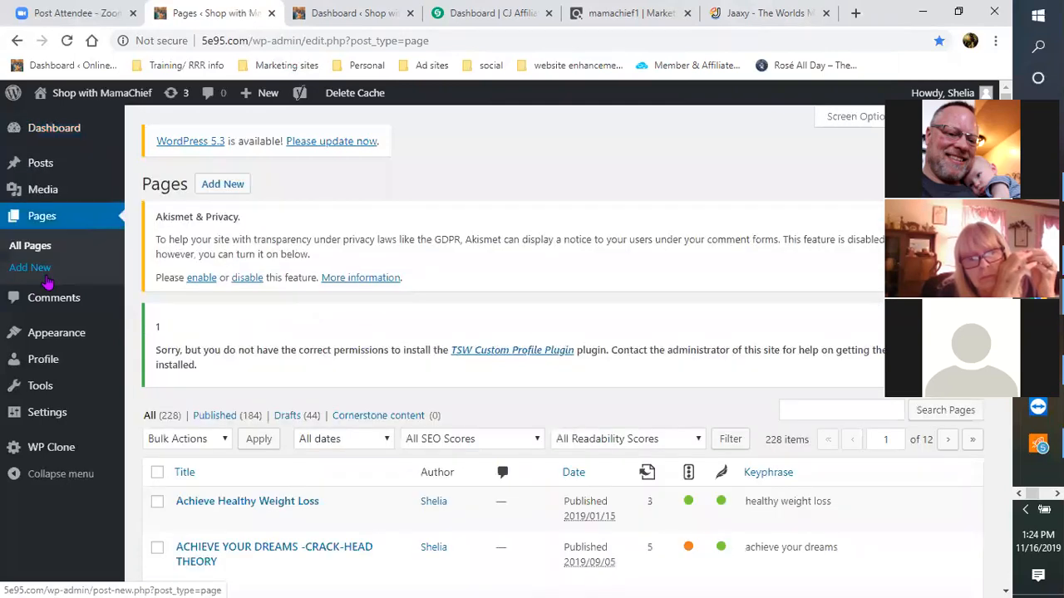
pyautogui.scroll(-2, 324, 299)
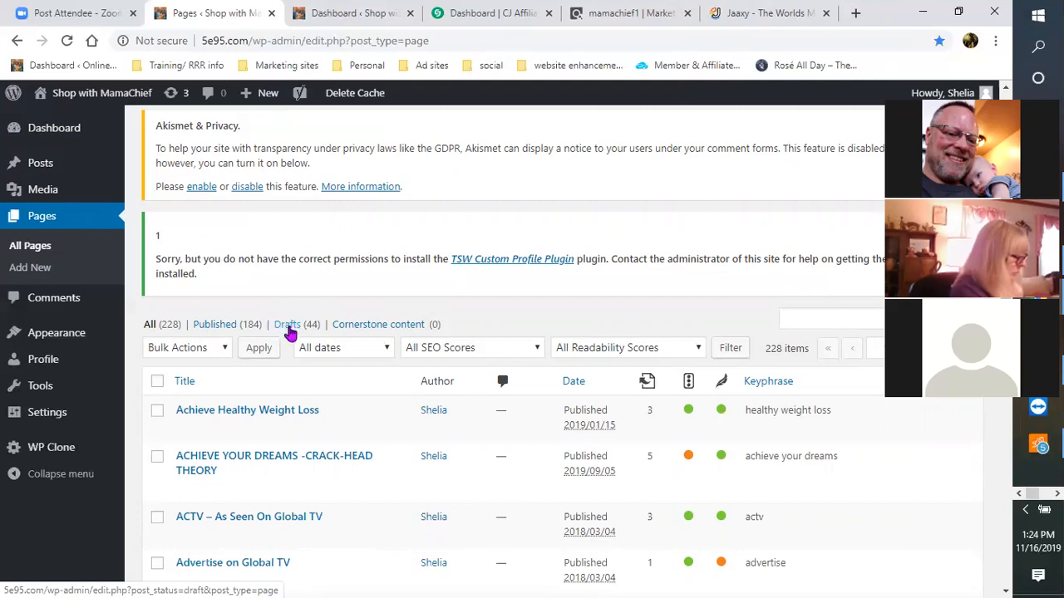
pyautogui.click(287, 325)
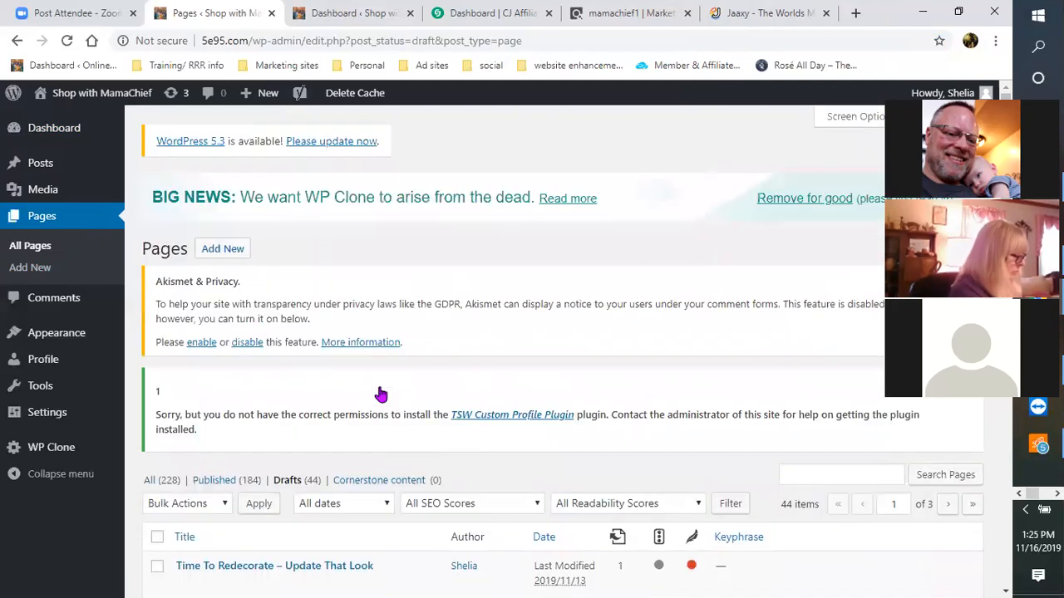
pyautogui.scroll(-3, 380, 394)
pyautogui.scroll(-1, 378, 383)
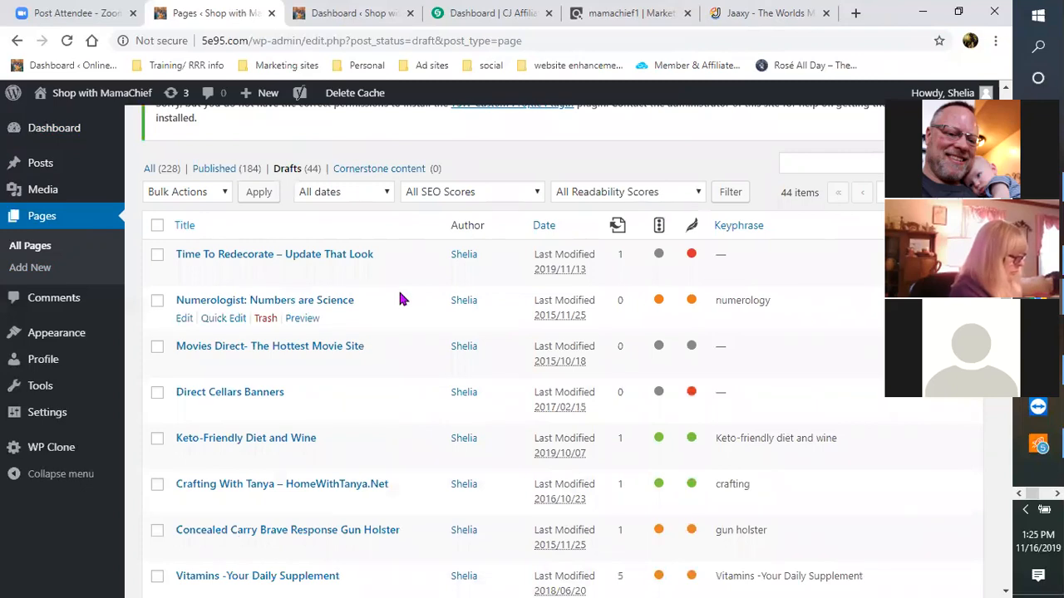
pyautogui.scroll(-1, 216, 282)
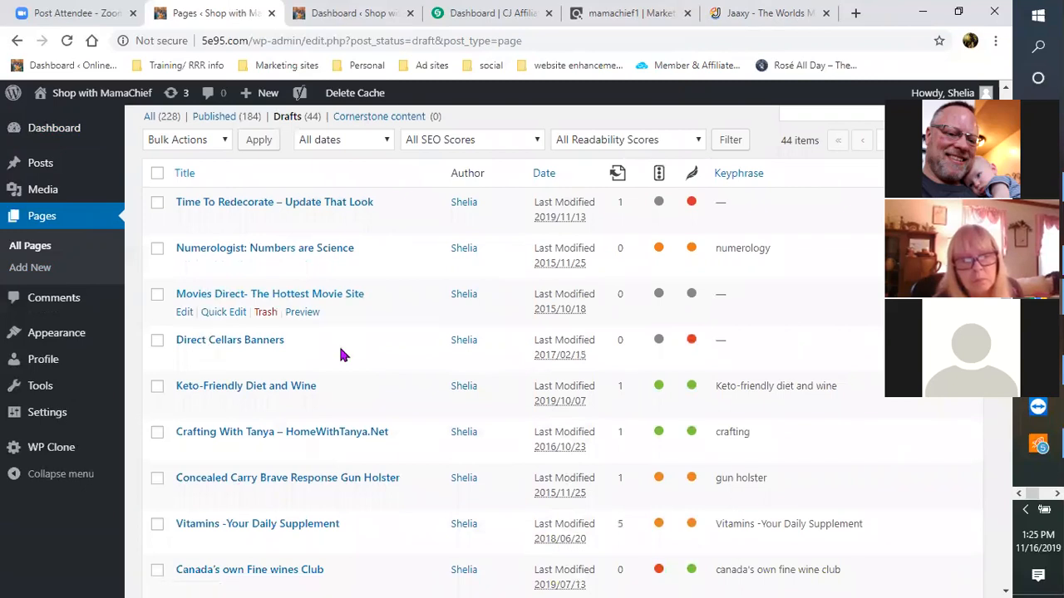
pyautogui.scroll(-2, 404, 355)
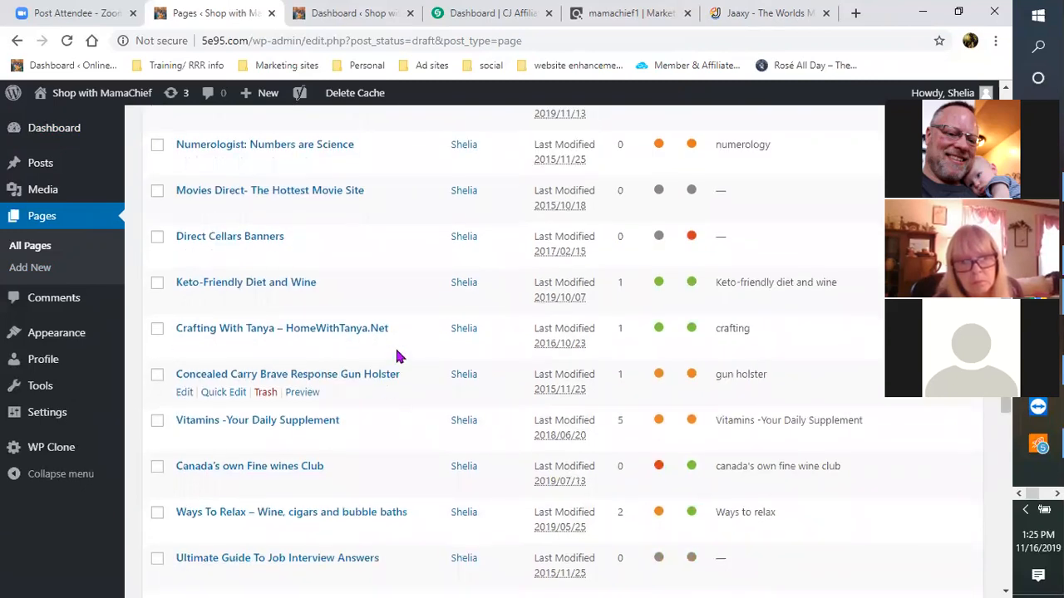
pyautogui.scroll(1, 396, 354)
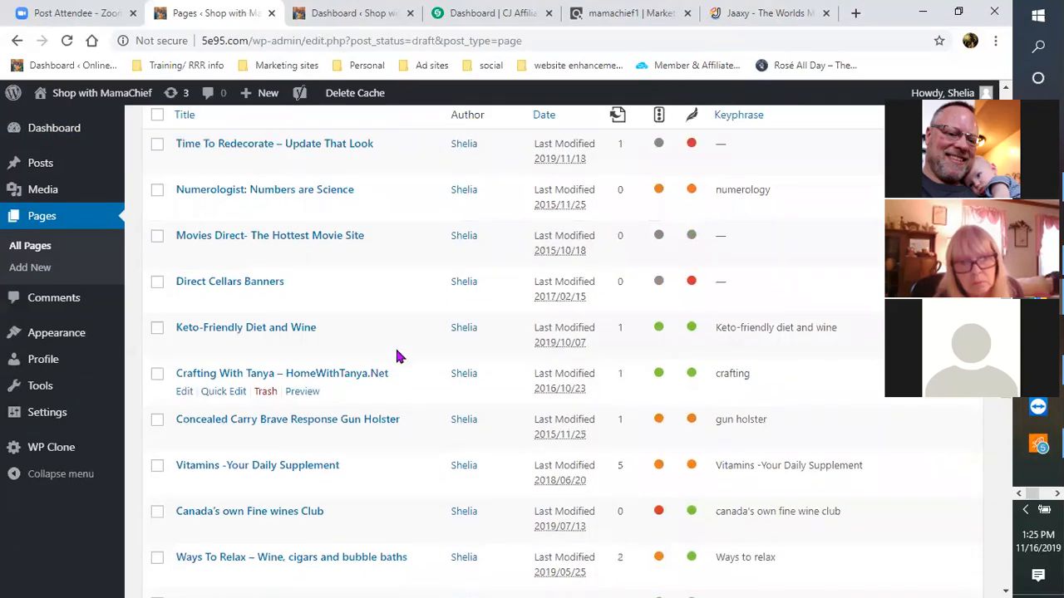
pyautogui.scroll(1, 257, 299)
pyautogui.scroll(1, 238, 285)
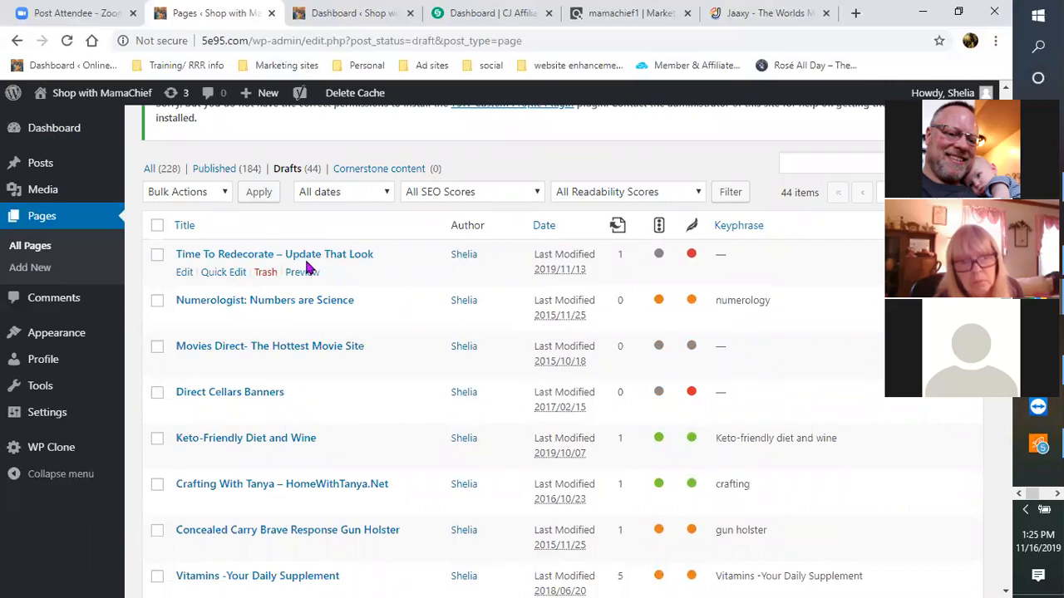
# Step: Open the Time To Redecorate draft for editing, then visit the live site homepage from the dashboard
pyautogui.click(179, 276)
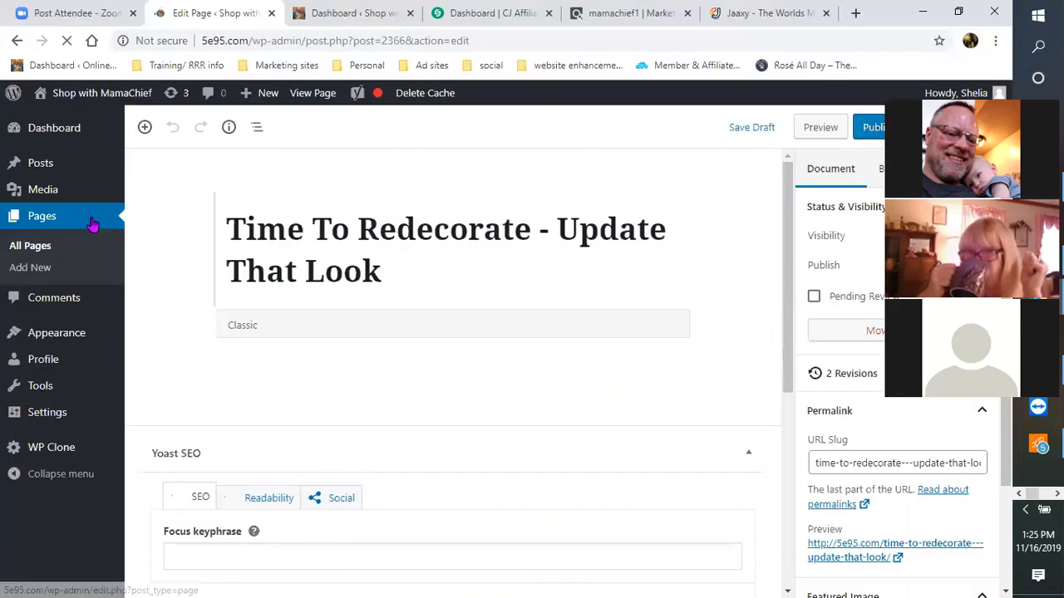
pyautogui.moveTo(40, 165)
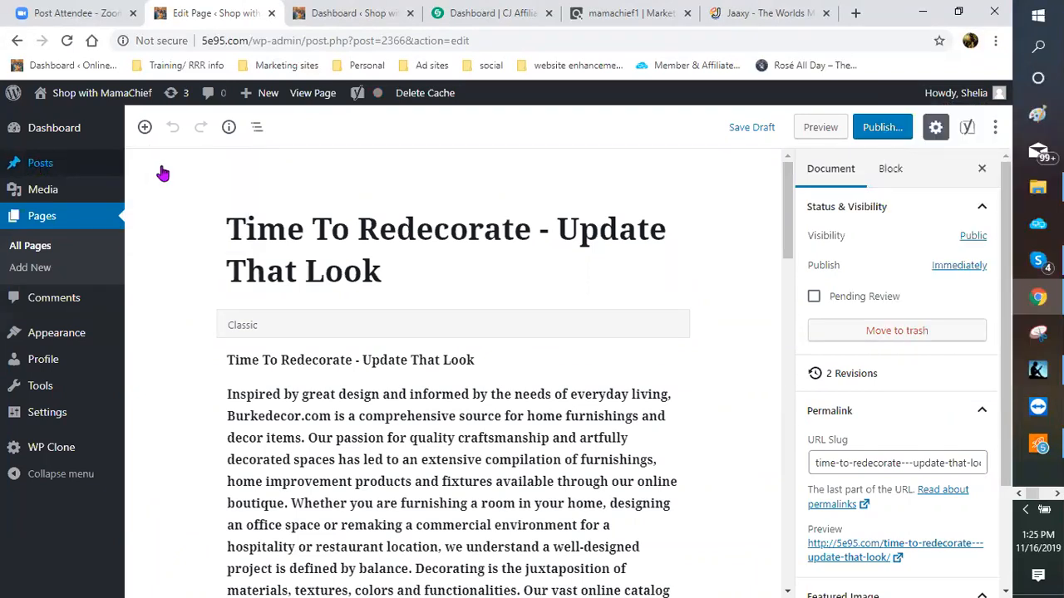
pyautogui.click(339, 13)
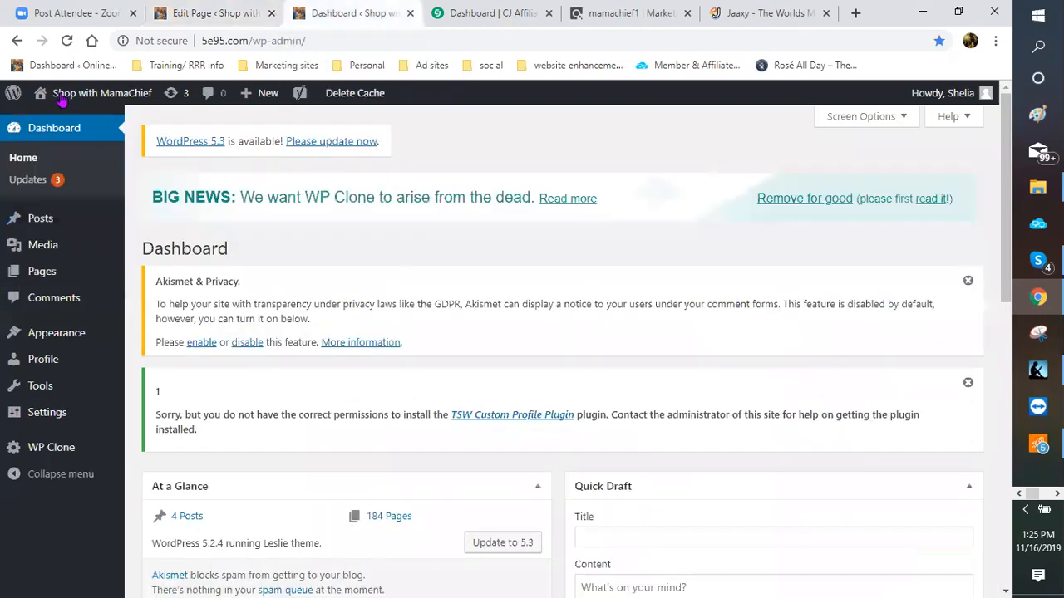
pyautogui.click(62, 98)
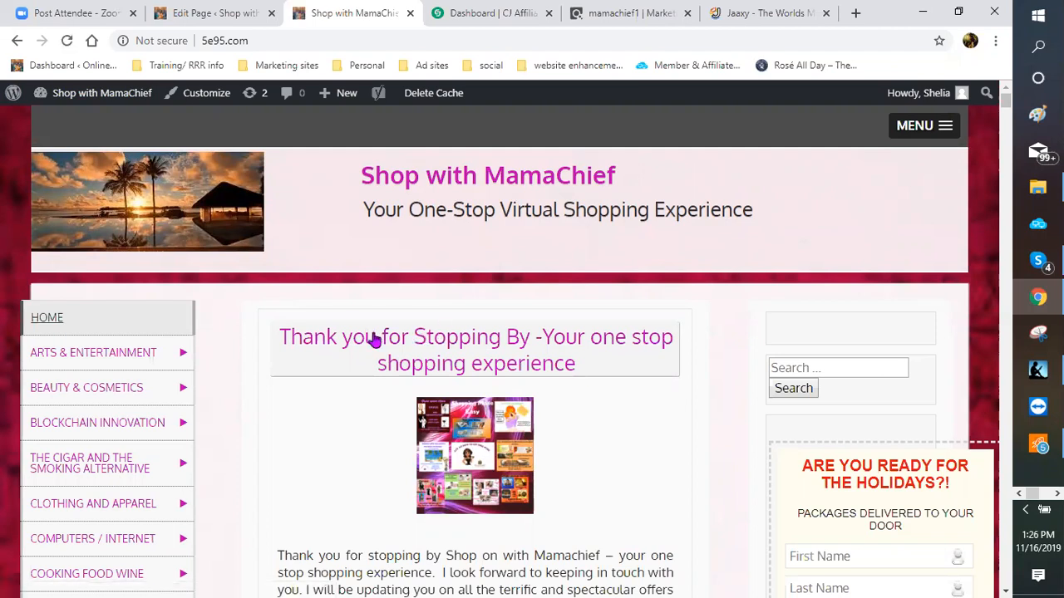
# Step: Read the live 'Thank you for Stopping By' post, then go back to the page editor
pyautogui.click(190, 15)
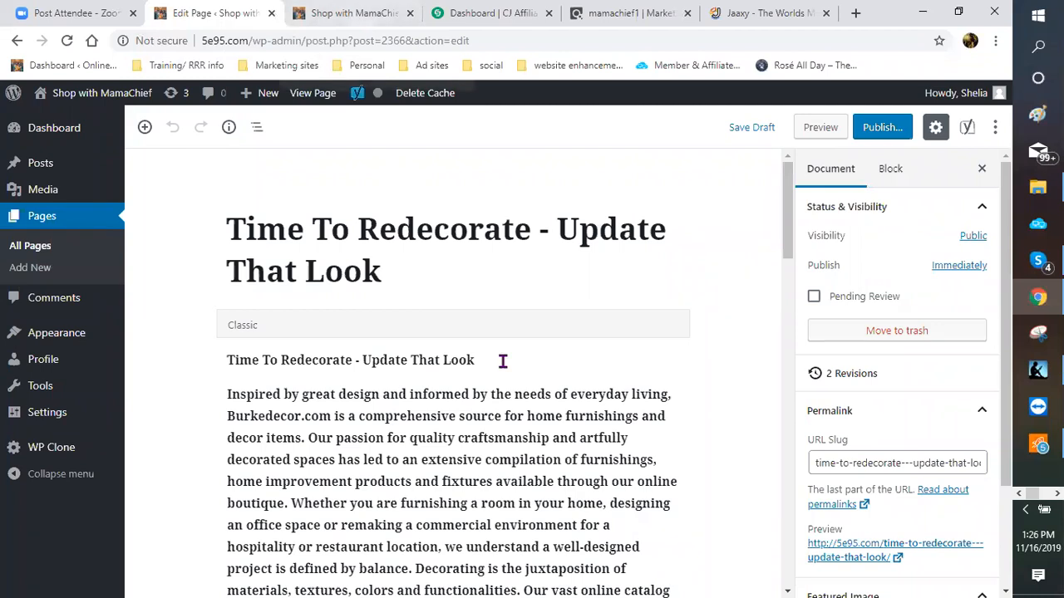
pyautogui.click(341, 15)
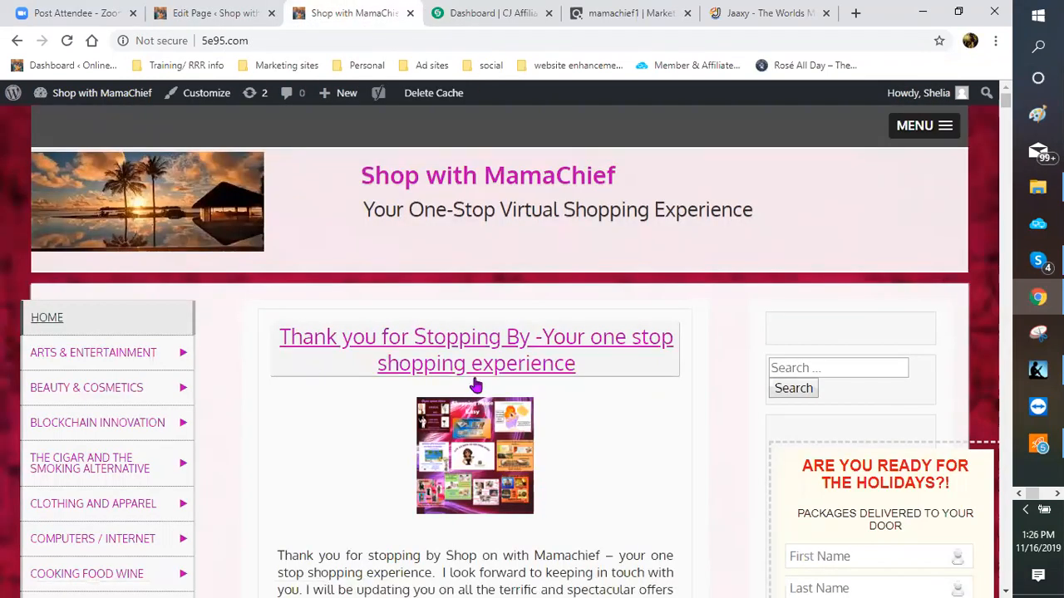
pyautogui.click(570, 365)
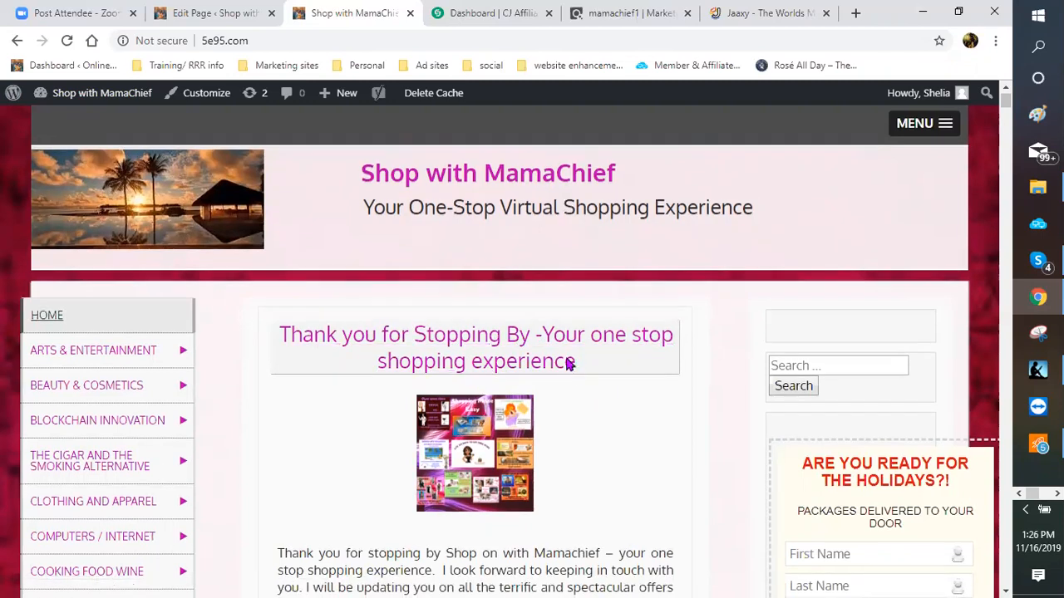
pyautogui.scroll(-1, 570, 364)
pyautogui.scroll(-2, 570, 364)
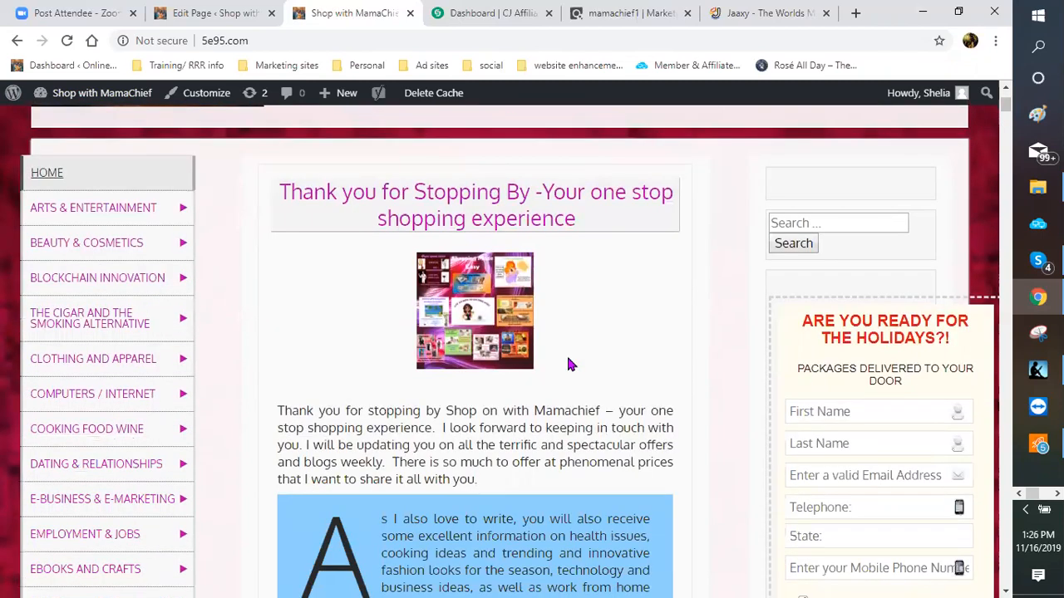
pyautogui.scroll(2, 569, 364)
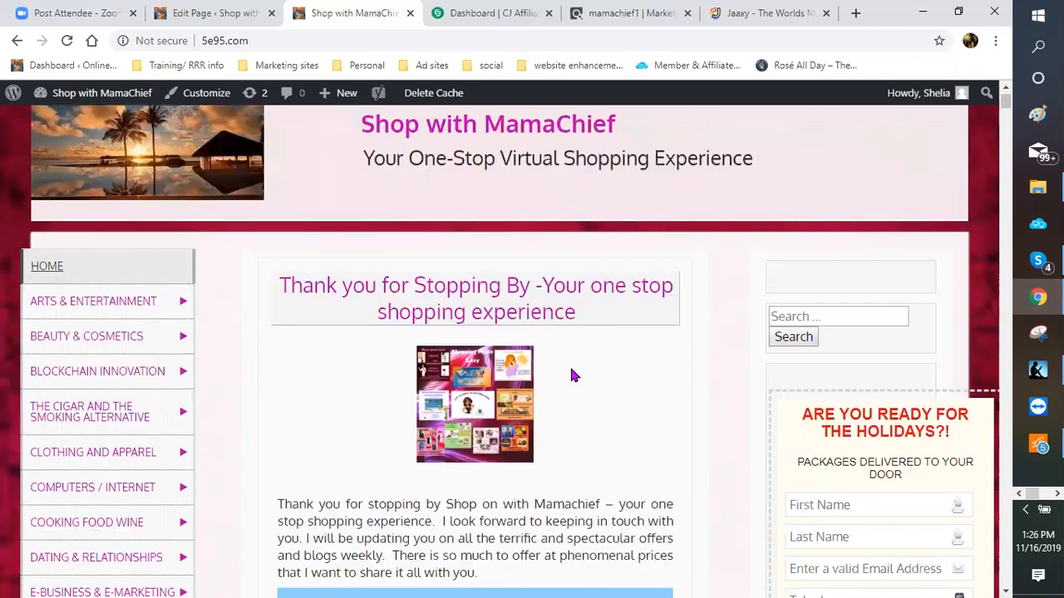
pyautogui.scroll(-1, 570, 375)
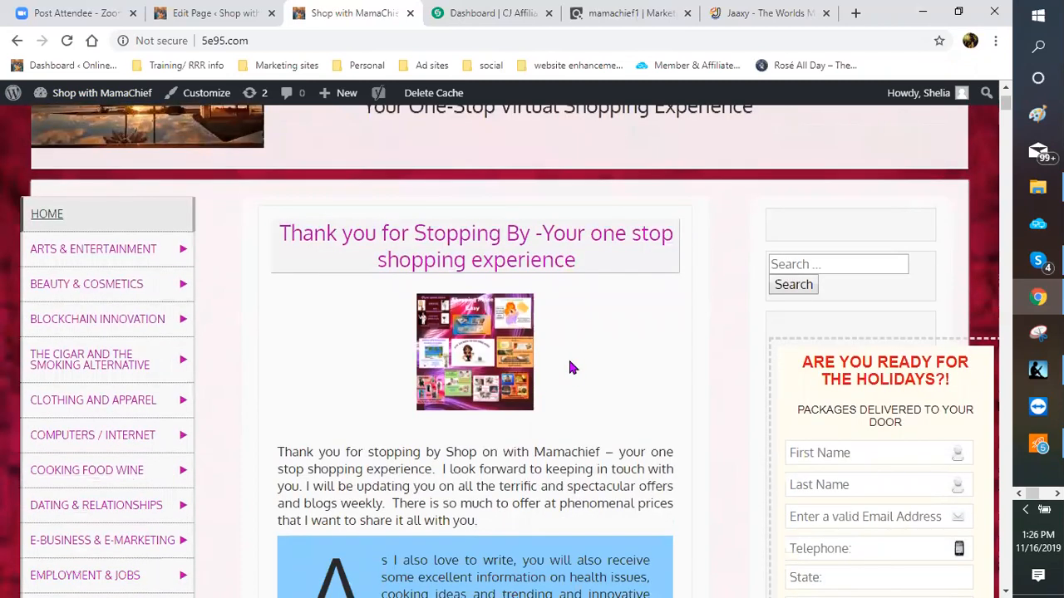
pyautogui.click(222, 19)
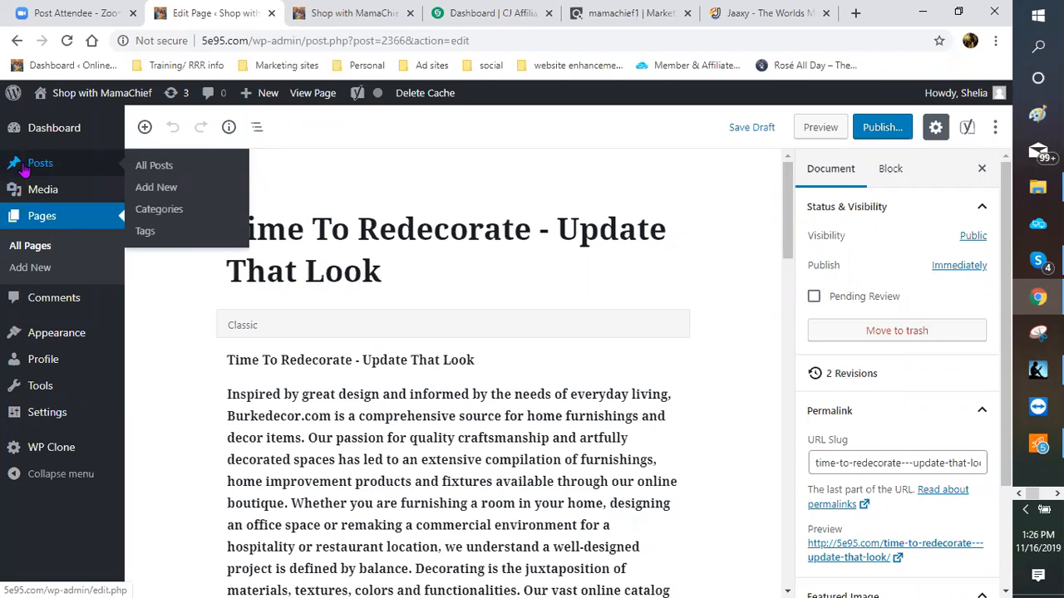
# Step: In All Posts, open Quick Edit on the sticky 'Thank you for Stopping By' post
pyautogui.click(153, 165)
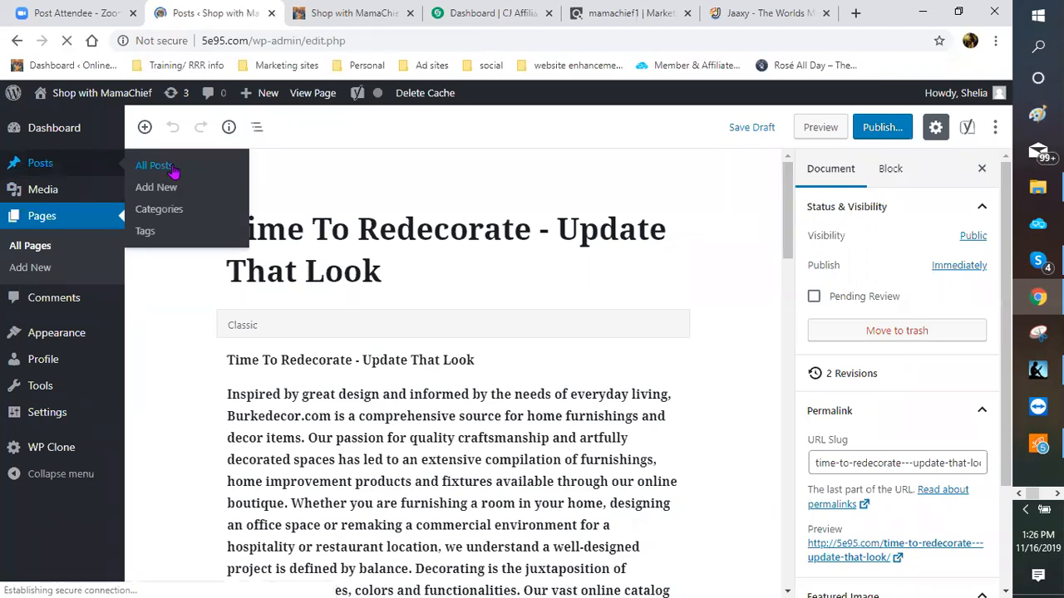
pyautogui.scroll(-2, 458, 349)
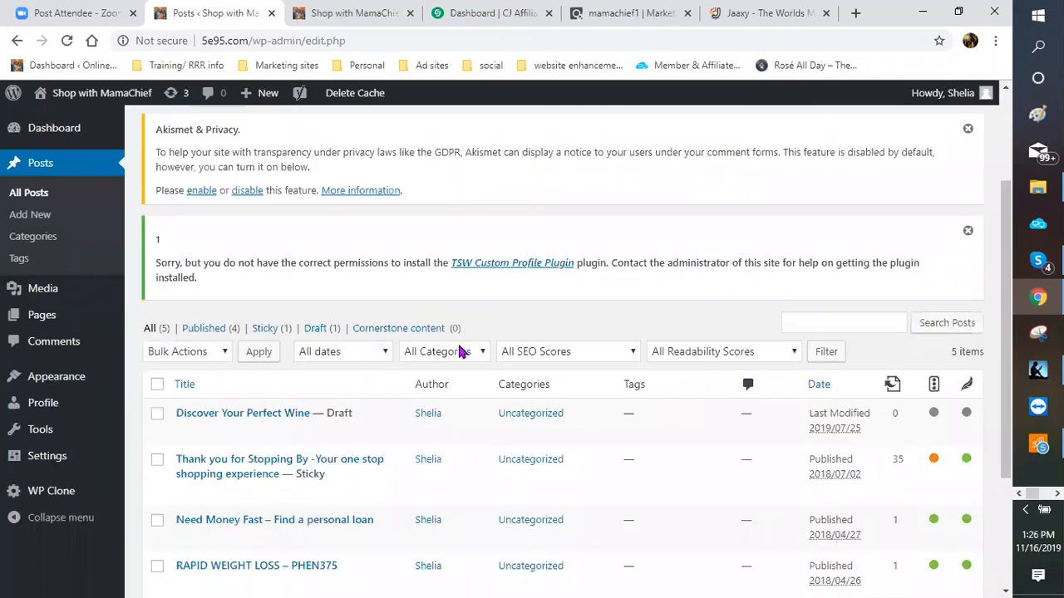
pyautogui.scroll(-2, 429, 356)
pyautogui.scroll(-1, 318, 322)
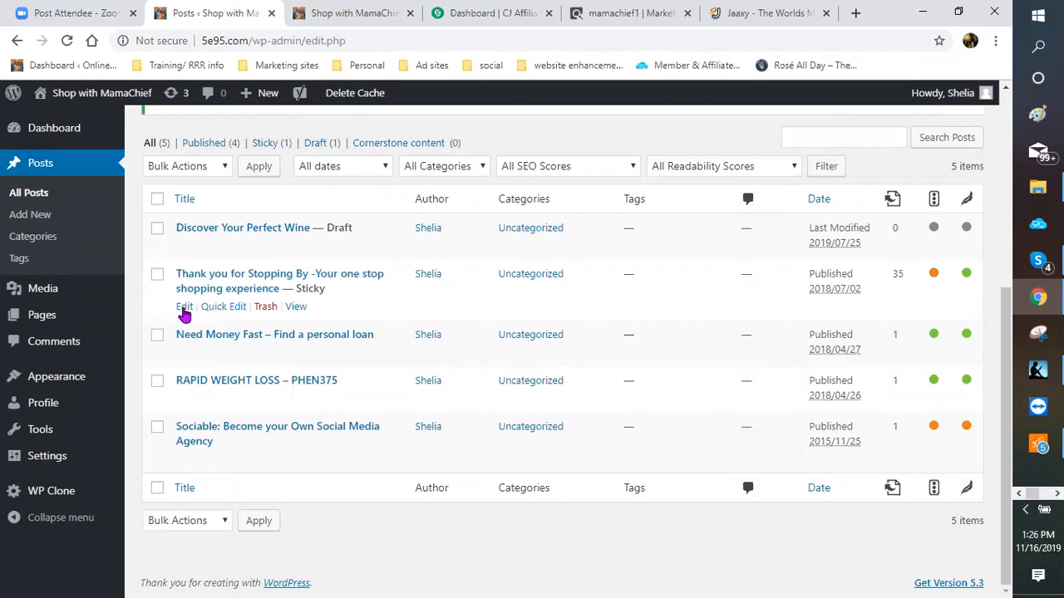
pyautogui.click(223, 313)
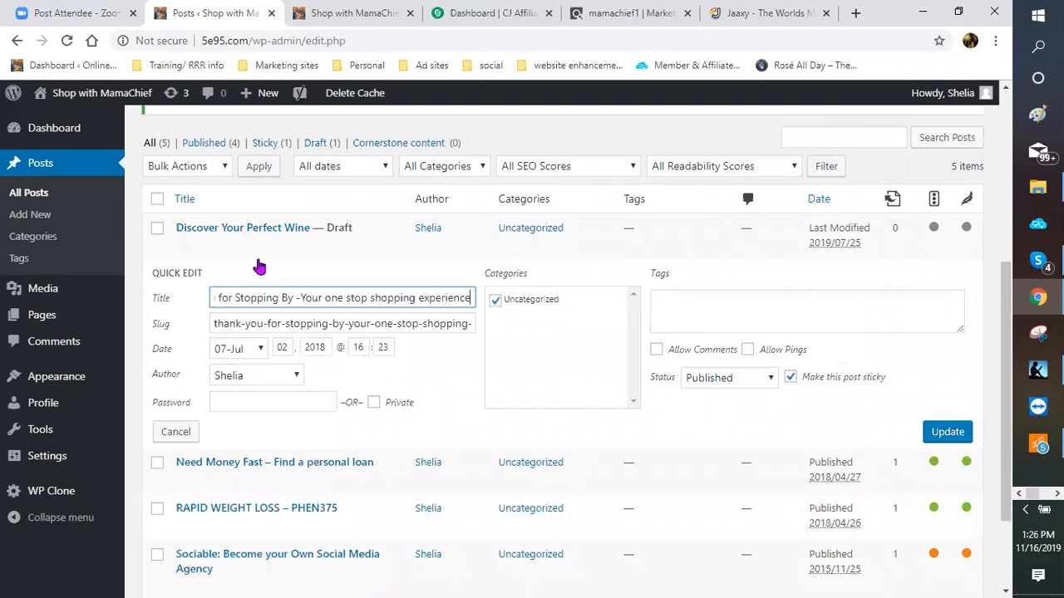
pyautogui.scroll(-1, 342, 291)
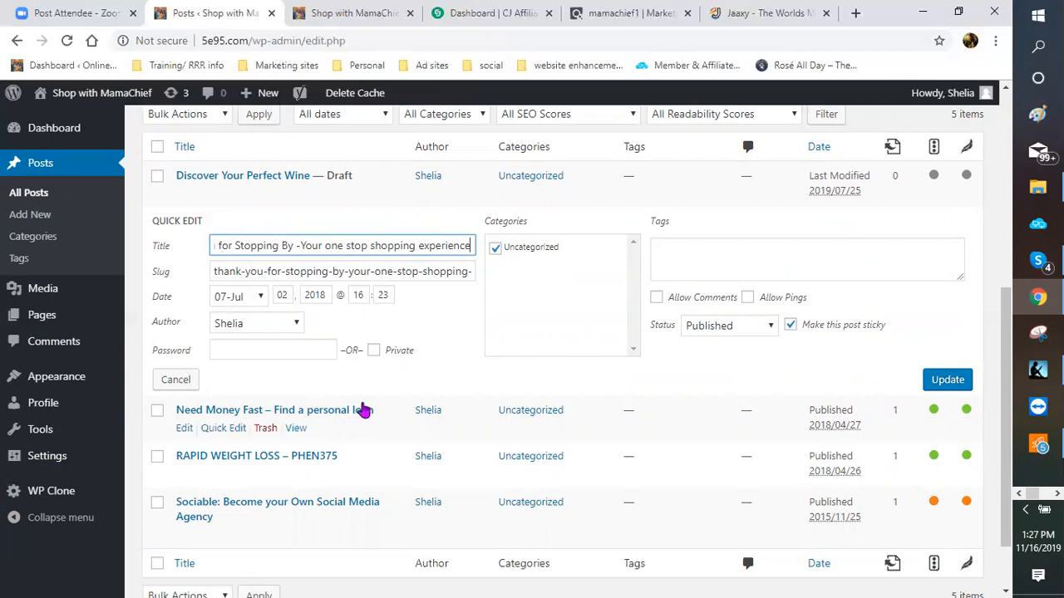
pyautogui.scroll(-1, 363, 407)
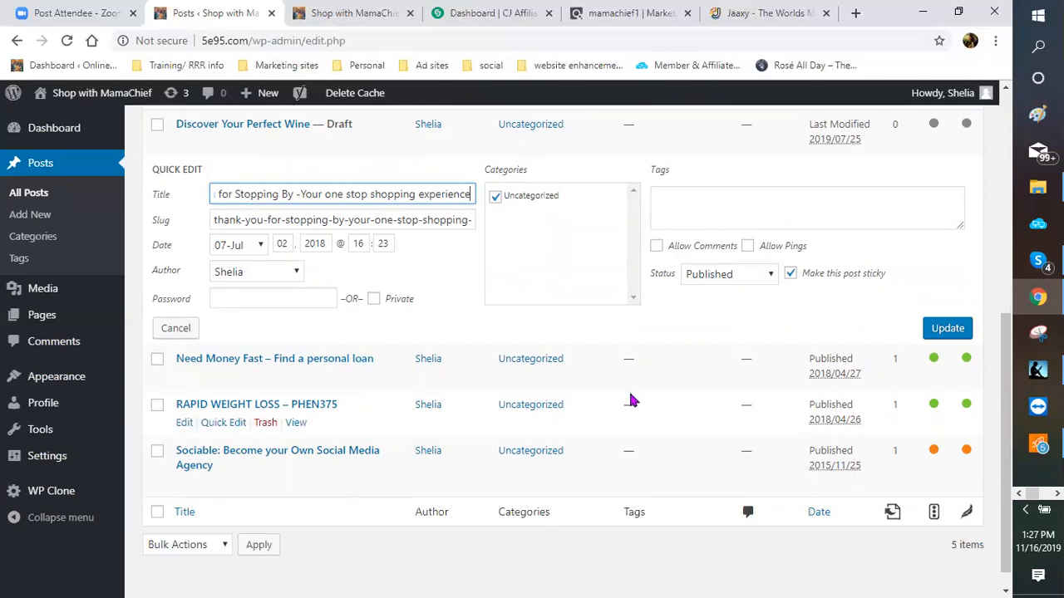
pyautogui.scroll(2, 798, 406)
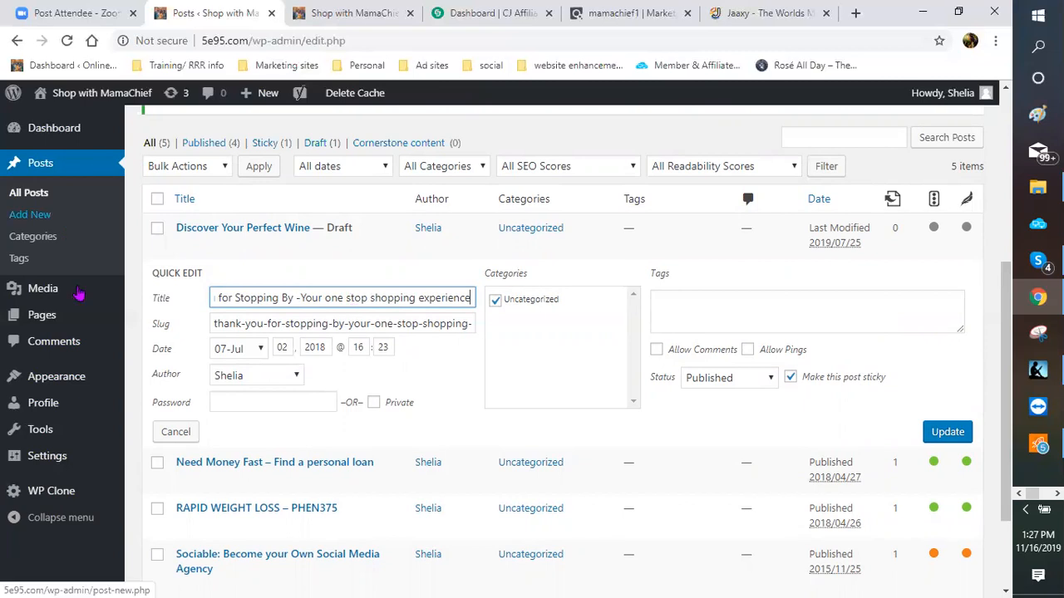
pyautogui.moveTo(61, 328)
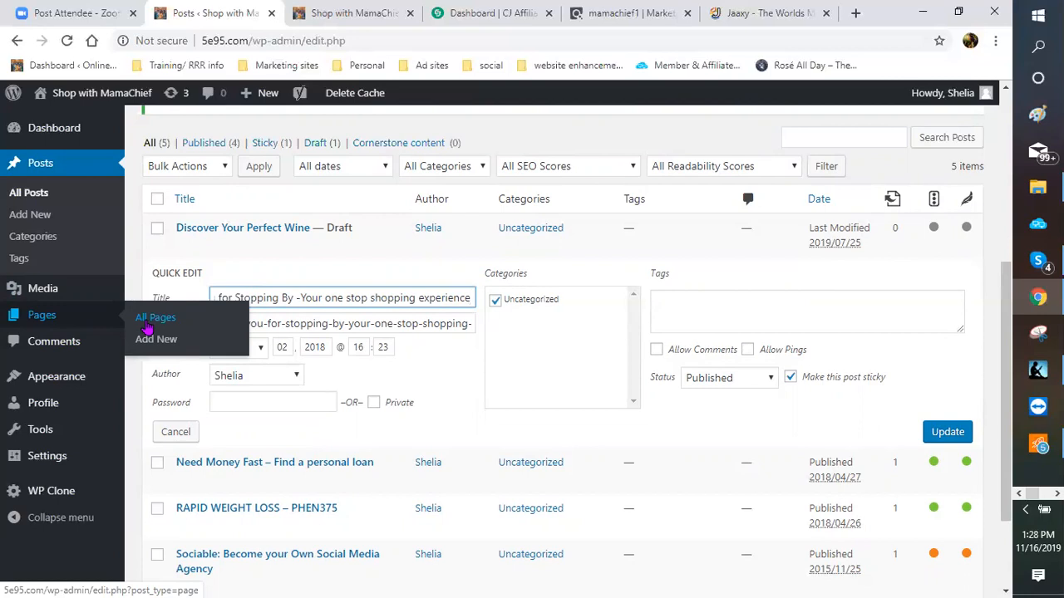
# Step: Reload All Posts to close Quick Edit and review the five posts
pyautogui.click(29, 194)
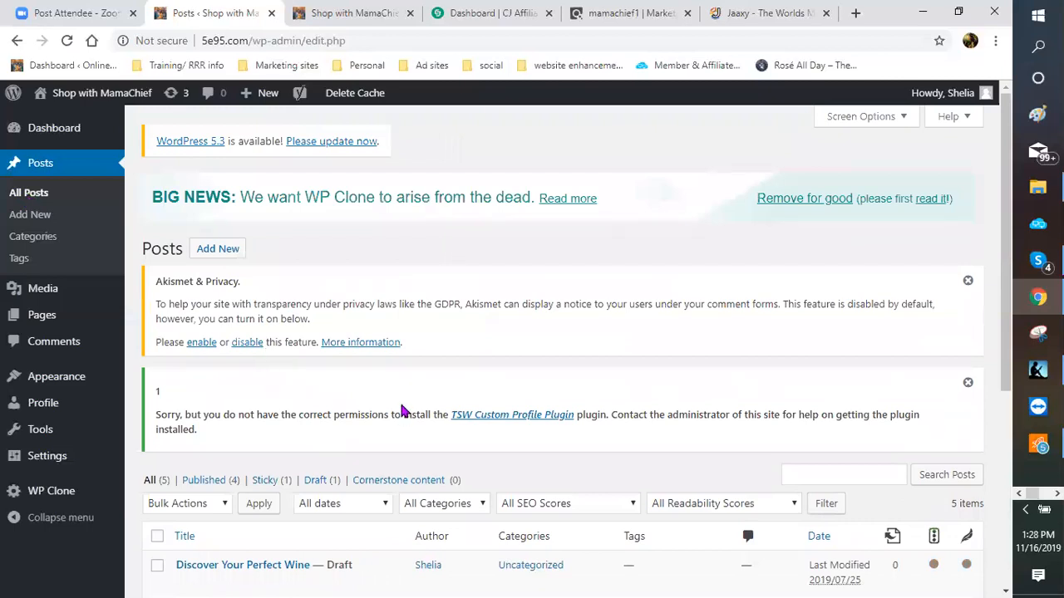
pyautogui.scroll(-3, 357, 403)
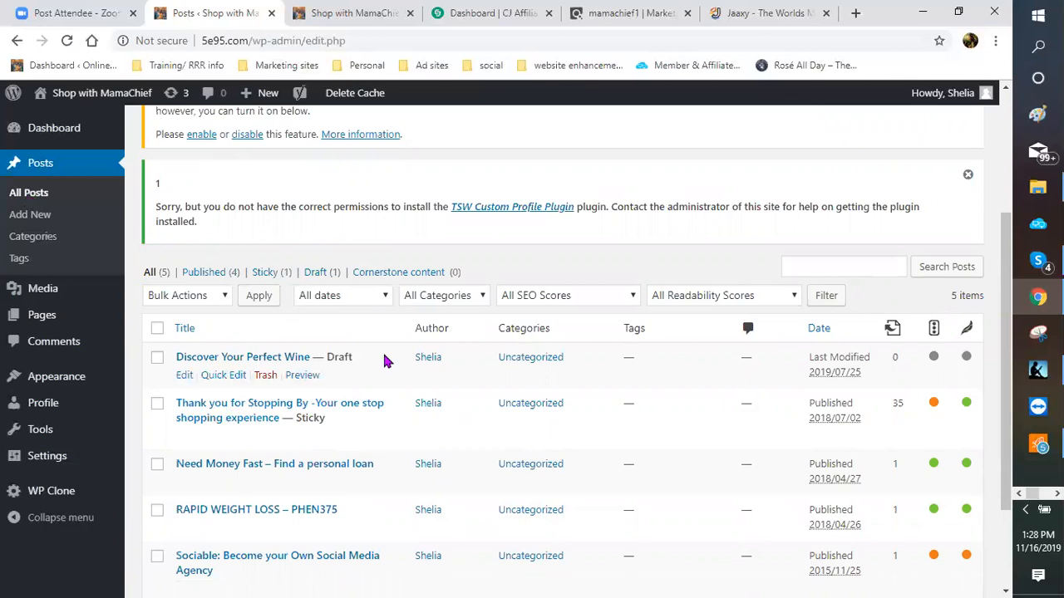
pyautogui.scroll(-2, 385, 362)
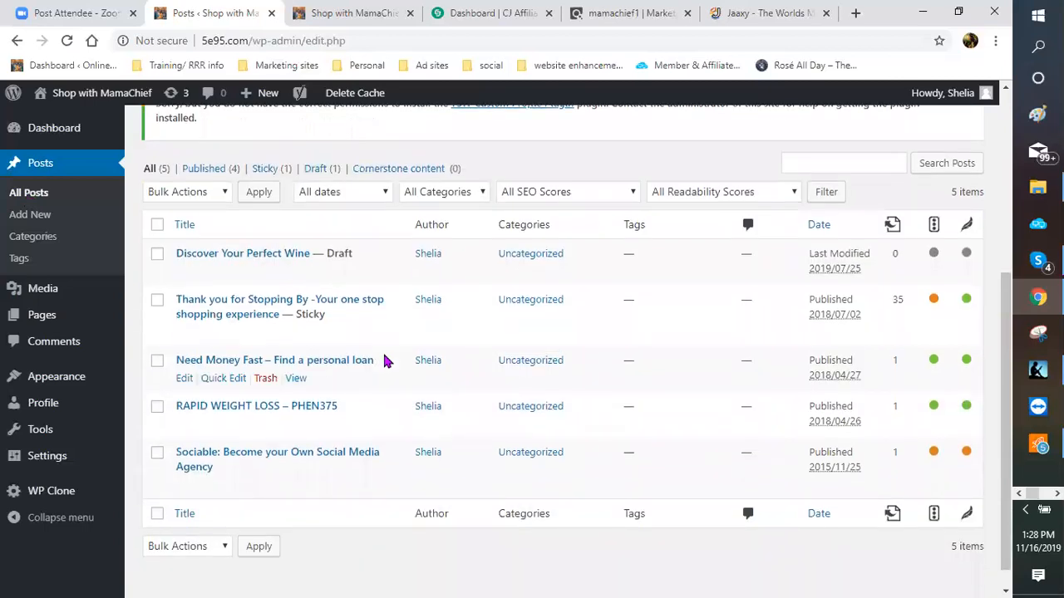
pyautogui.scroll(1, 385, 362)
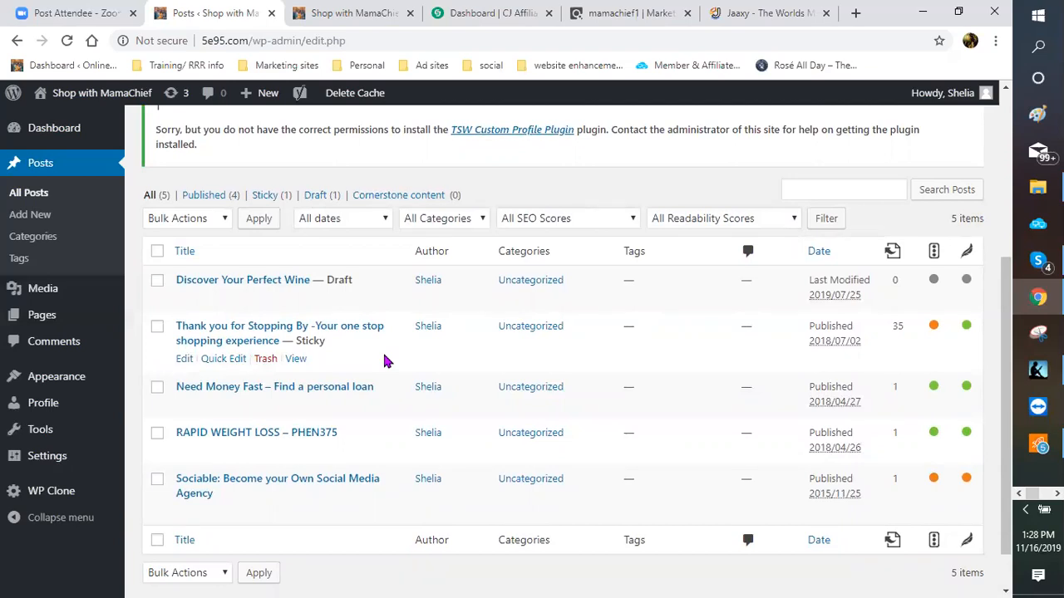
# Step: Scroll through the live 'Thank you for Stopping By' post, then return to the Posts list
pyautogui.click(333, 19)
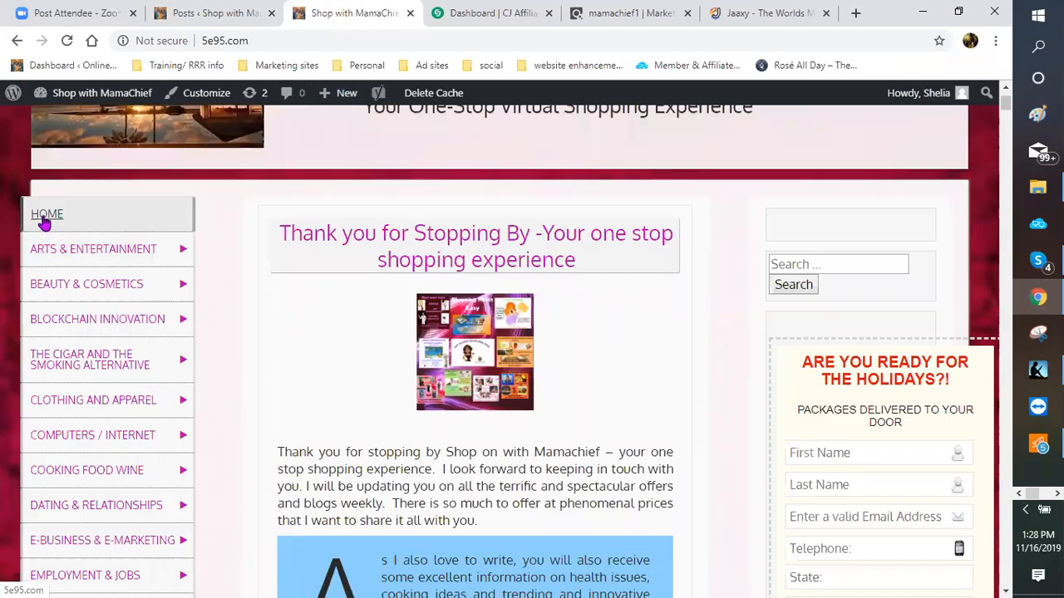
pyautogui.scroll(-4, 365, 271)
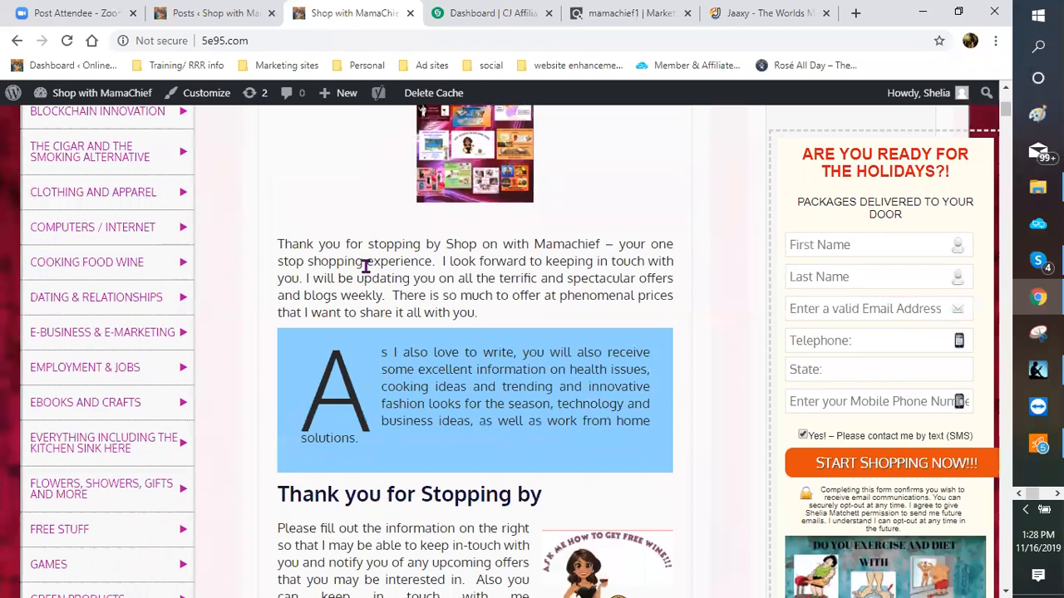
pyautogui.scroll(-1, 366, 271)
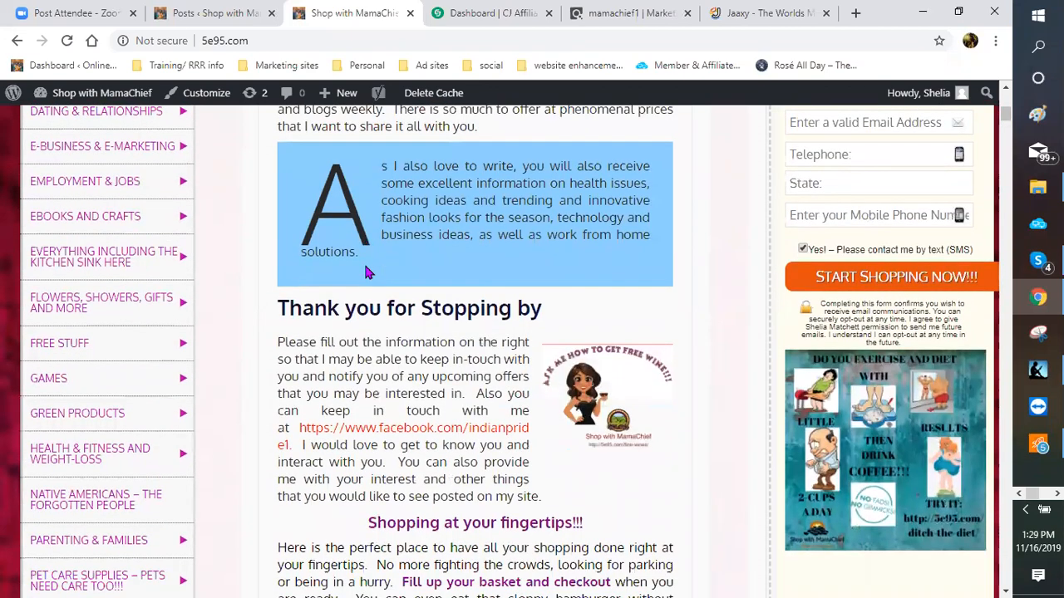
pyautogui.scroll(-3, 363, 264)
pyautogui.scroll(-5, 363, 264)
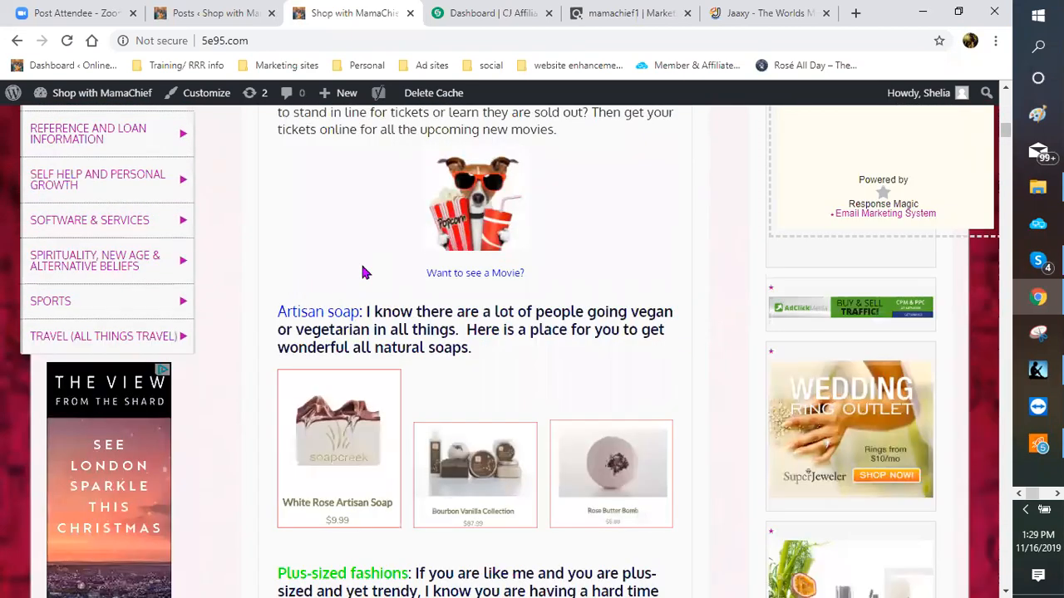
pyautogui.scroll(-5, 363, 271)
pyautogui.scroll(-6, 360, 275)
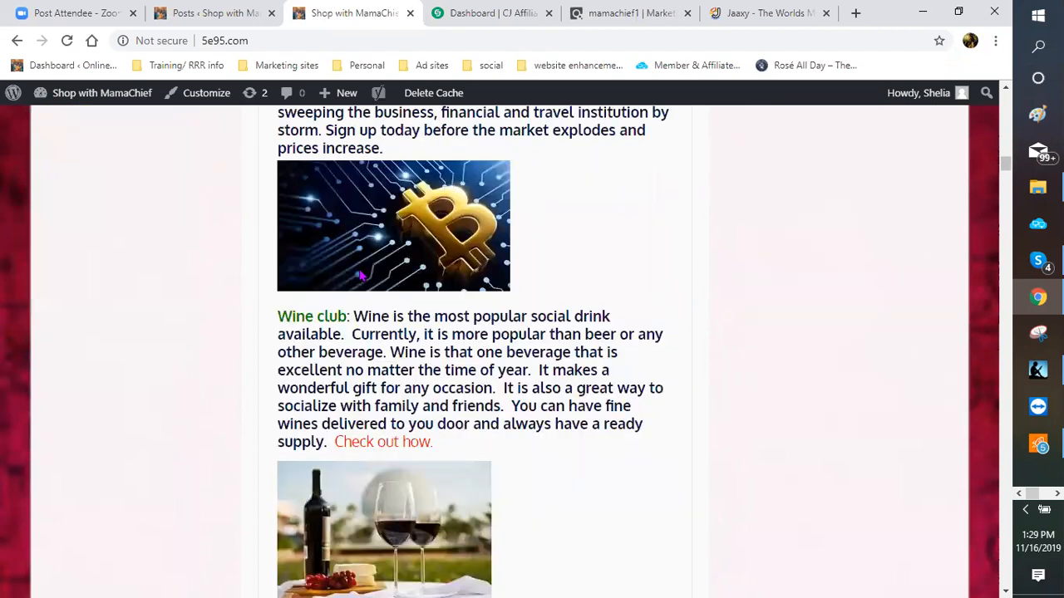
pyautogui.scroll(-6, 360, 275)
pyautogui.scroll(-6, 360, 277)
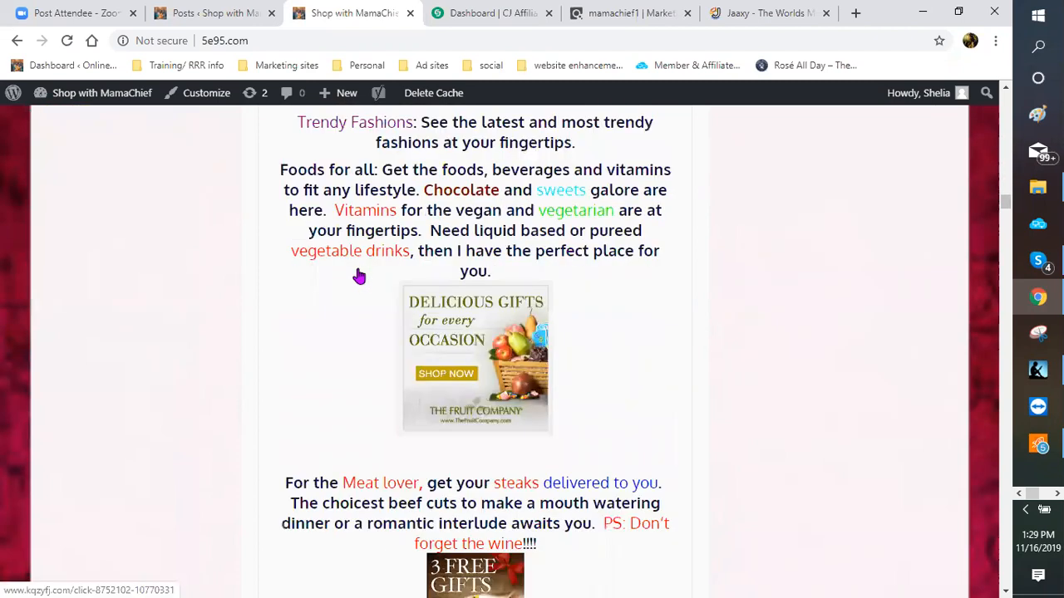
pyautogui.scroll(-10, 361, 277)
pyautogui.scroll(-10, 360, 281)
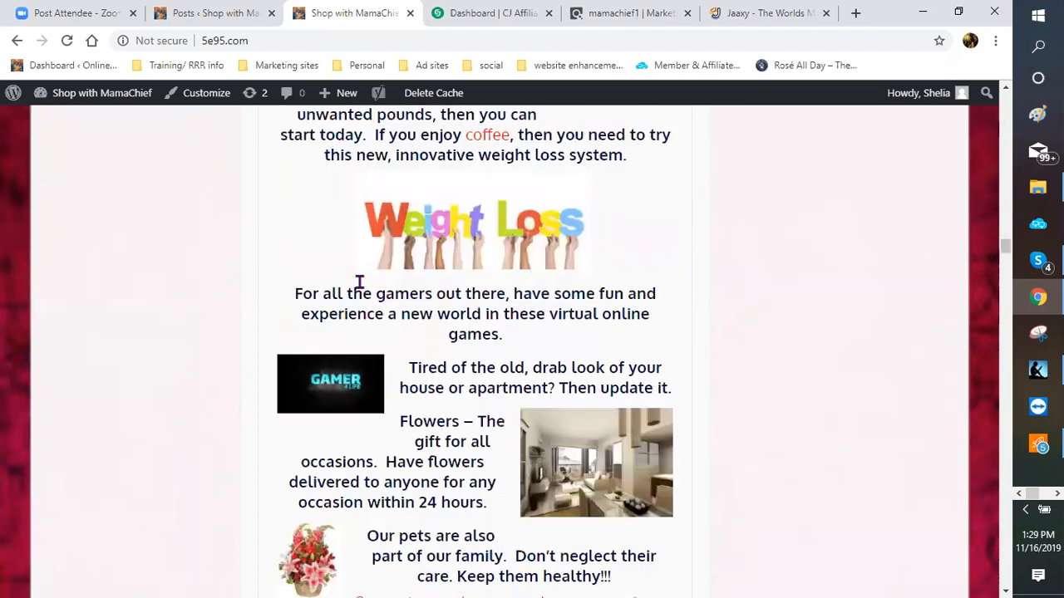
pyautogui.scroll(-6, 359, 282)
pyautogui.scroll(-5, 359, 281)
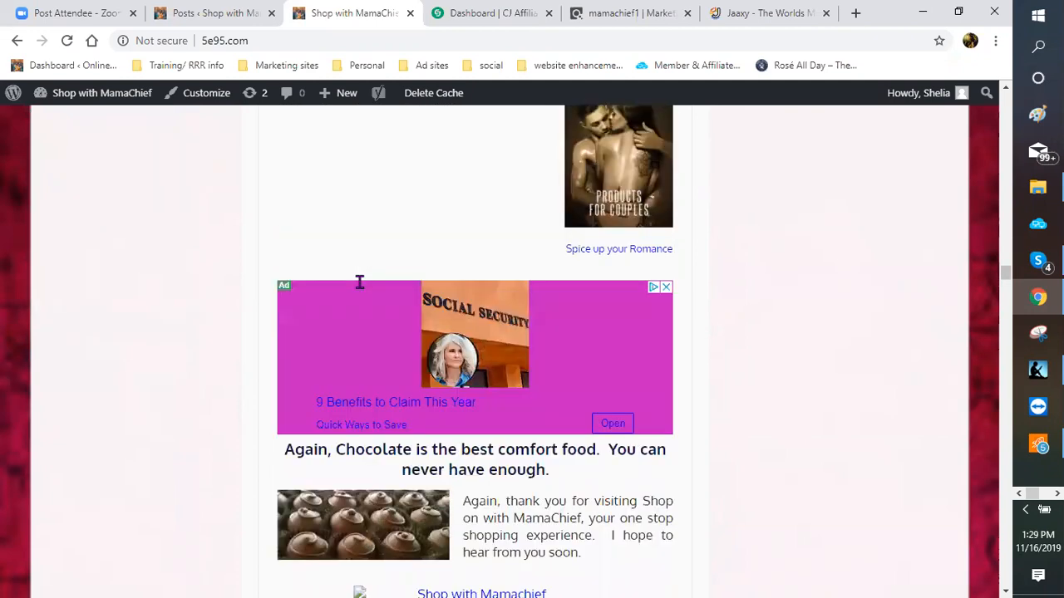
pyautogui.scroll(-5, 359, 282)
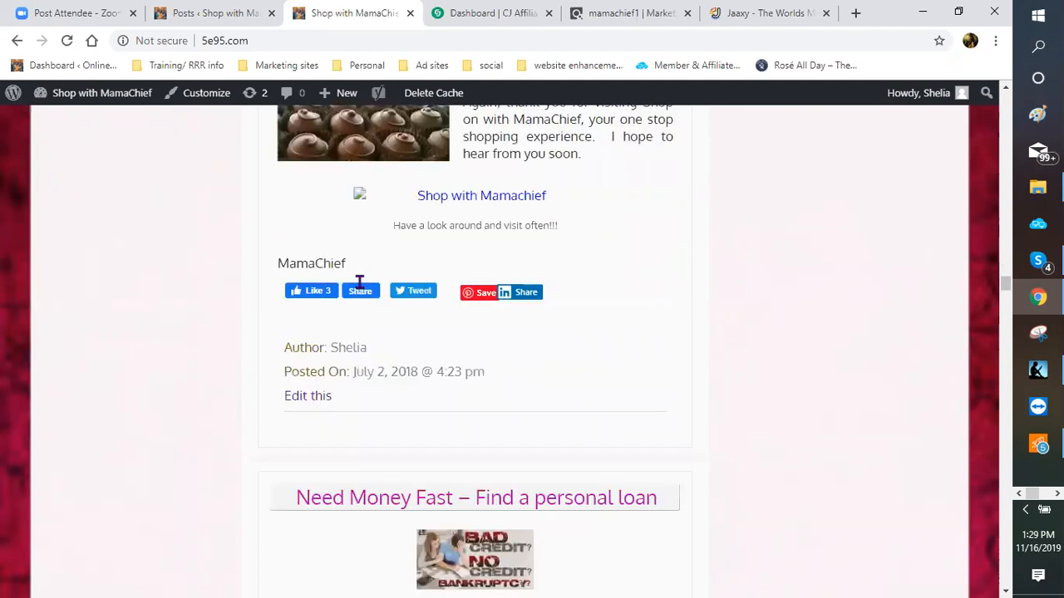
pyautogui.scroll(-4, 359, 281)
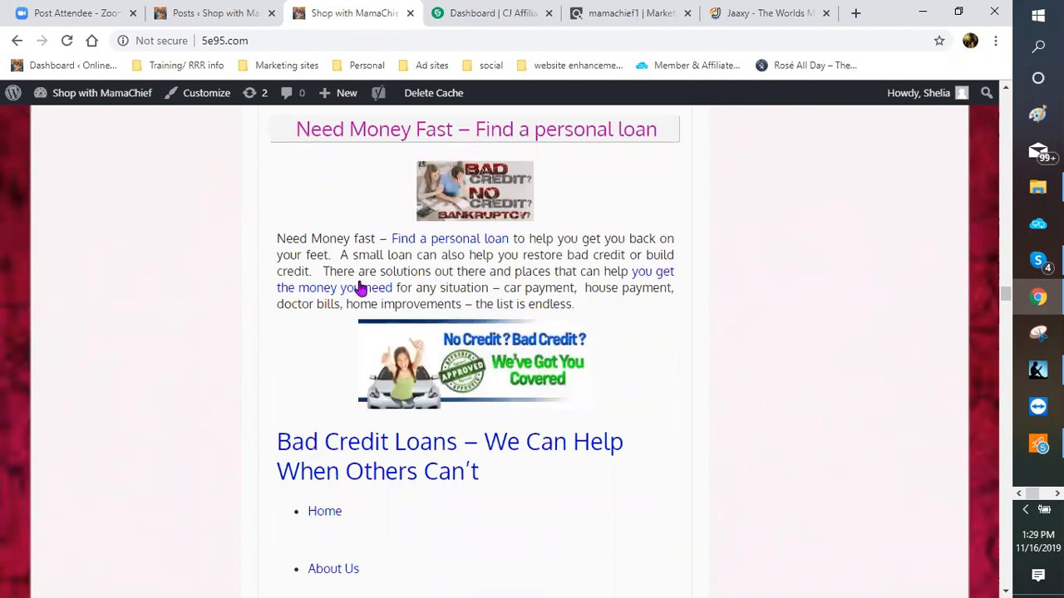
pyautogui.scroll(-3, 359, 281)
pyautogui.scroll(-2, 359, 287)
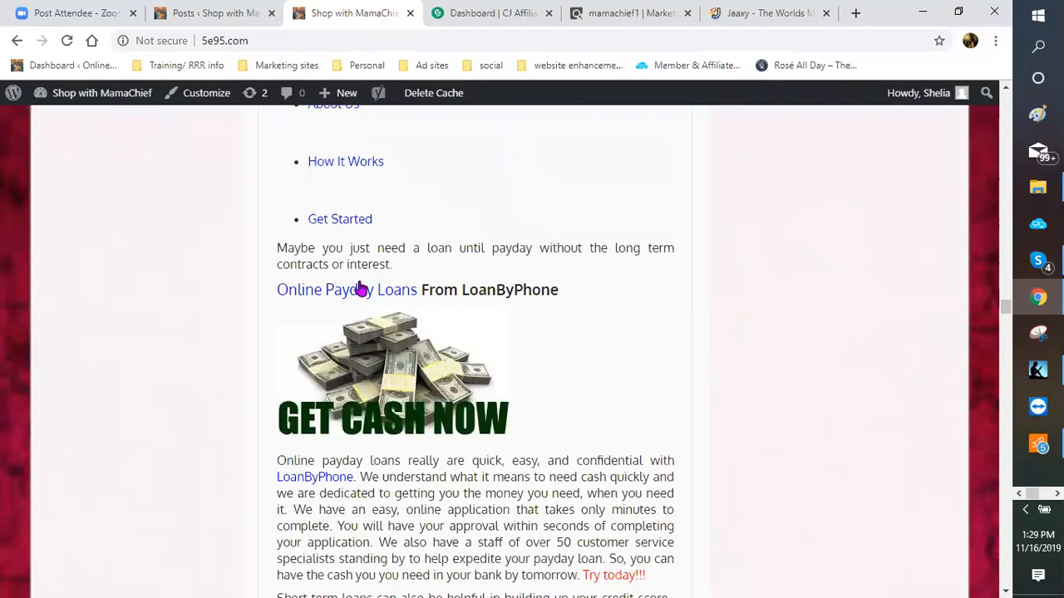
pyautogui.scroll(-4, 359, 286)
pyautogui.scroll(3, 332, 279)
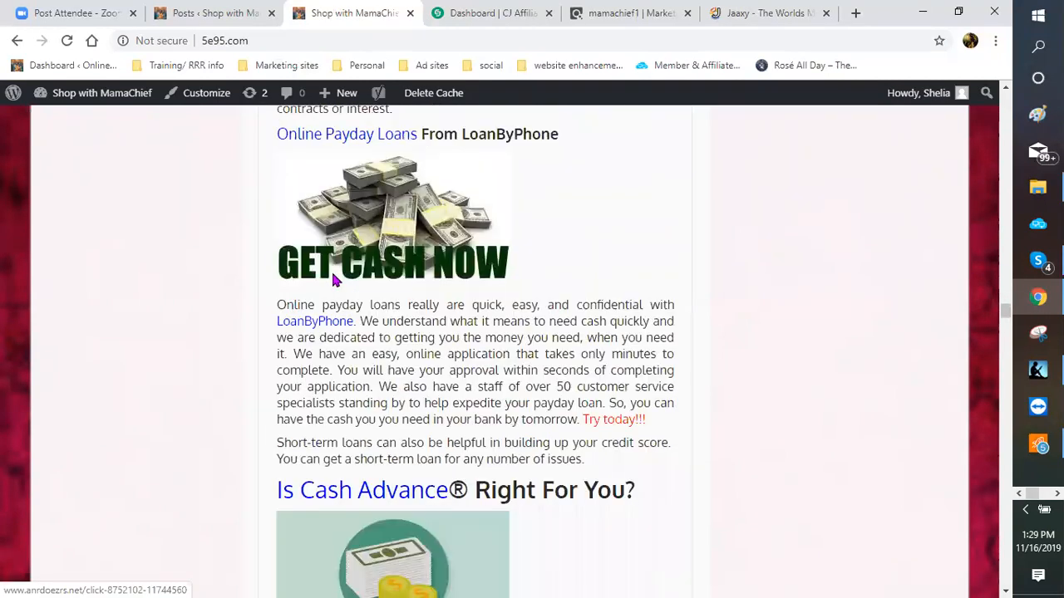
pyautogui.scroll(4, 332, 280)
pyautogui.scroll(5, 332, 281)
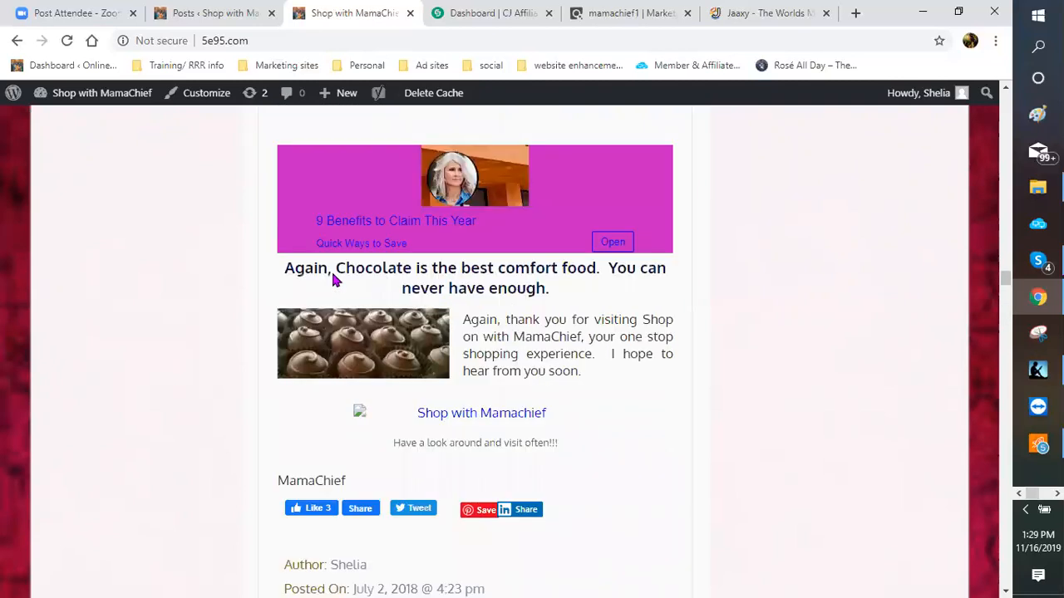
pyautogui.scroll(3, 333, 280)
pyautogui.scroll(3, 333, 281)
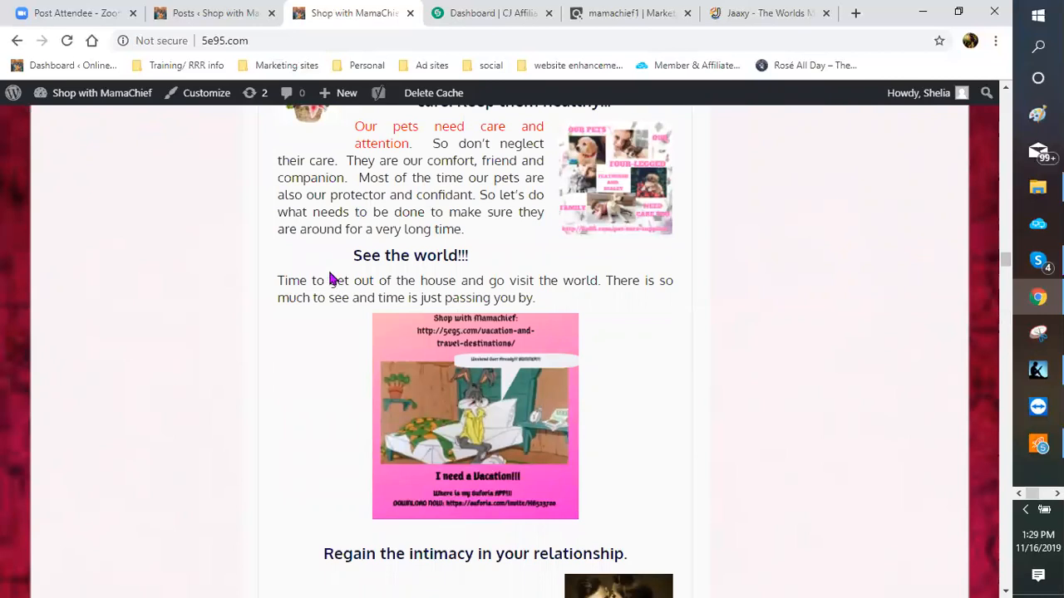
pyautogui.scroll(-1, 208, 269)
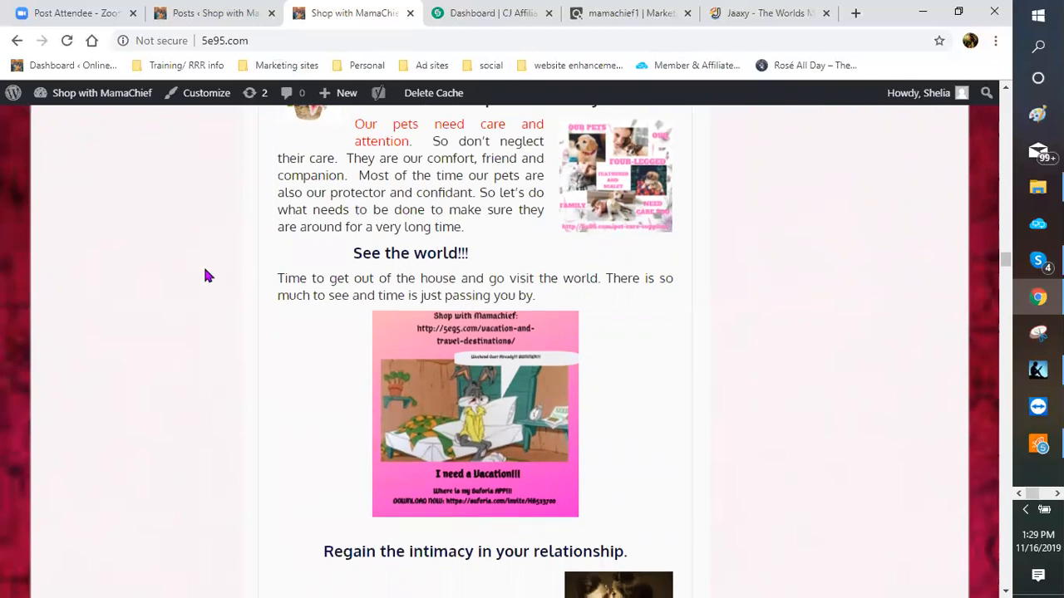
pyautogui.scroll(5, 202, 269)
pyautogui.scroll(8, 202, 264)
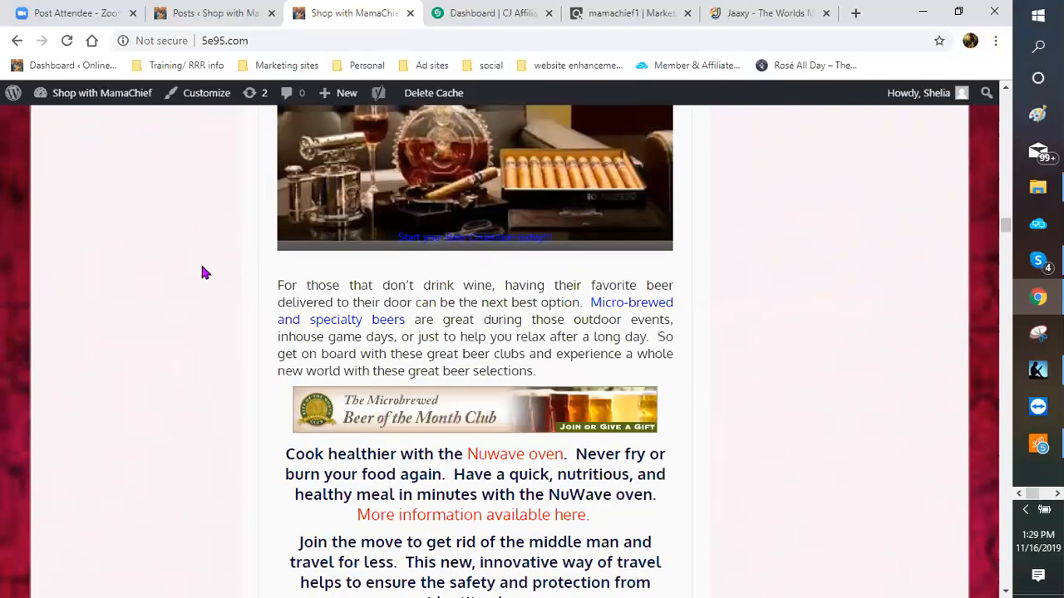
pyautogui.scroll(5, 202, 256)
pyautogui.scroll(5, 200, 254)
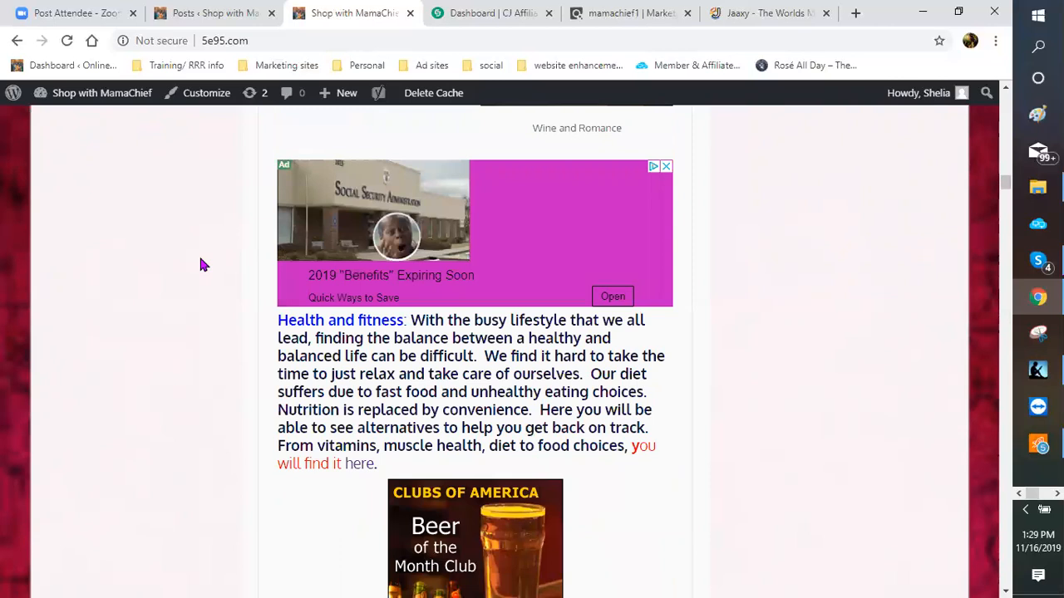
pyautogui.scroll(5, 199, 254)
pyautogui.click(191, 15)
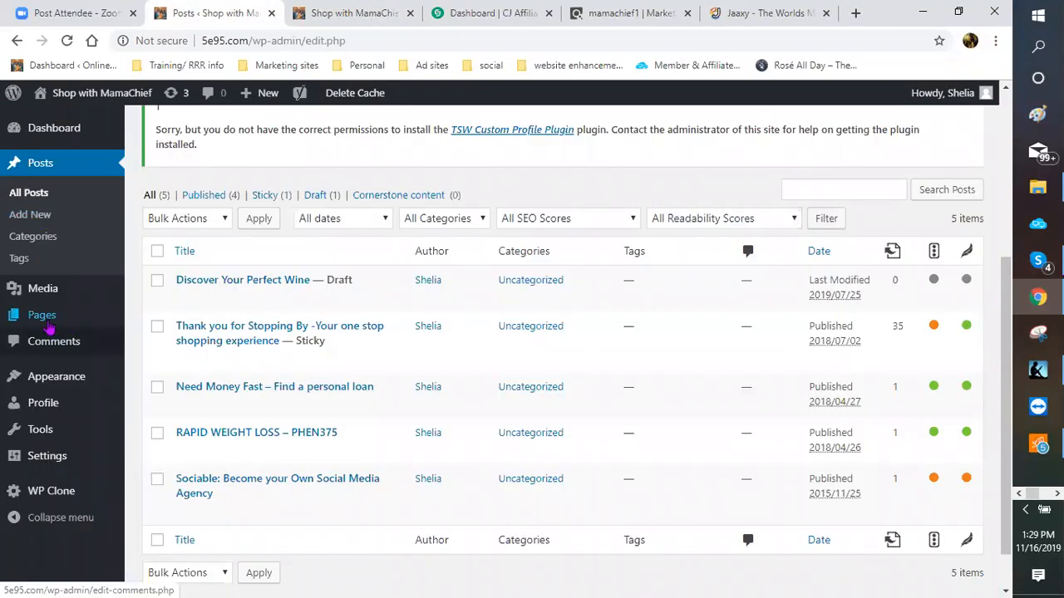
# Step: Show All Pages filtered to the 44 Drafts, led by 'Time To Redecorate – Update That Look'
pyautogui.click(159, 321)
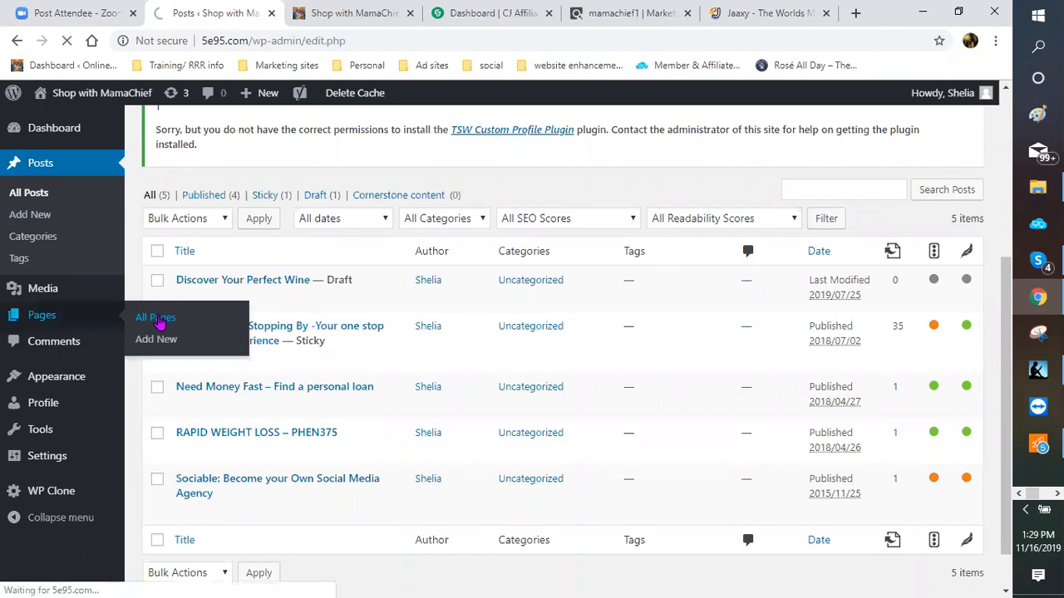
pyautogui.scroll(-2, 493, 340)
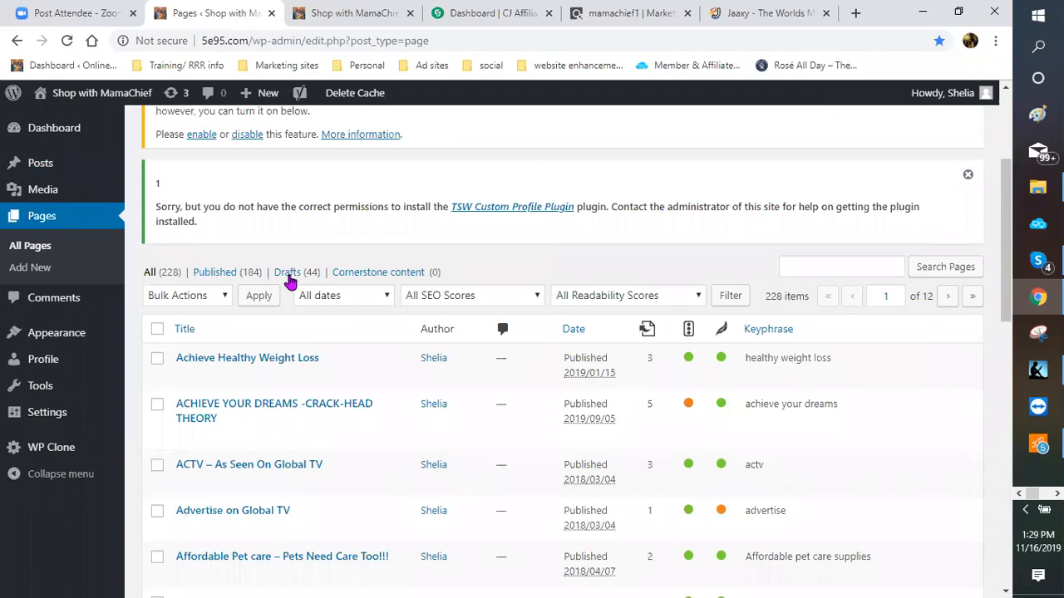
pyautogui.click(288, 276)
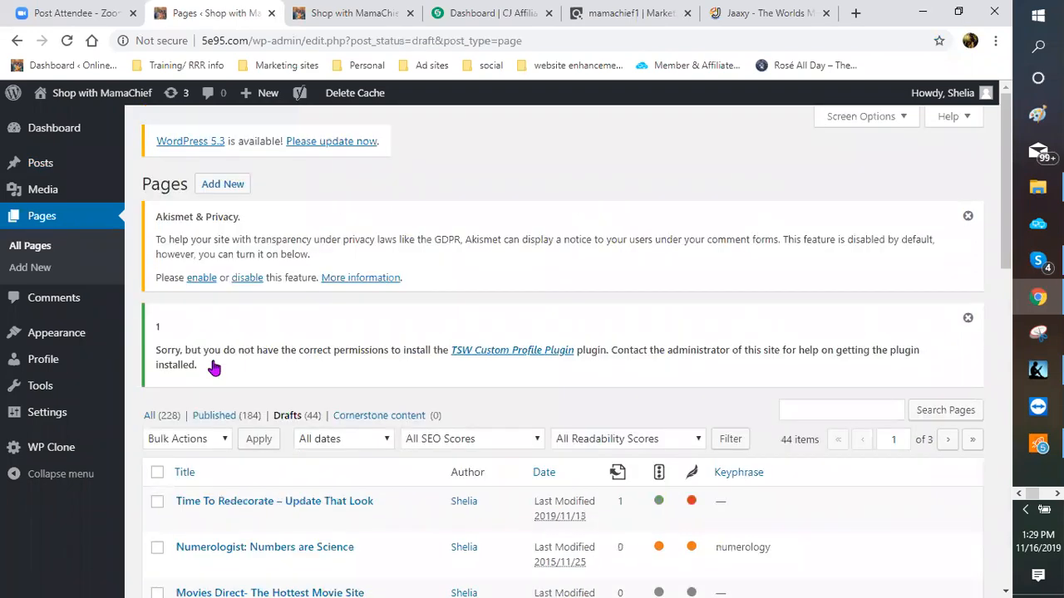
pyautogui.scroll(-2, 175, 387)
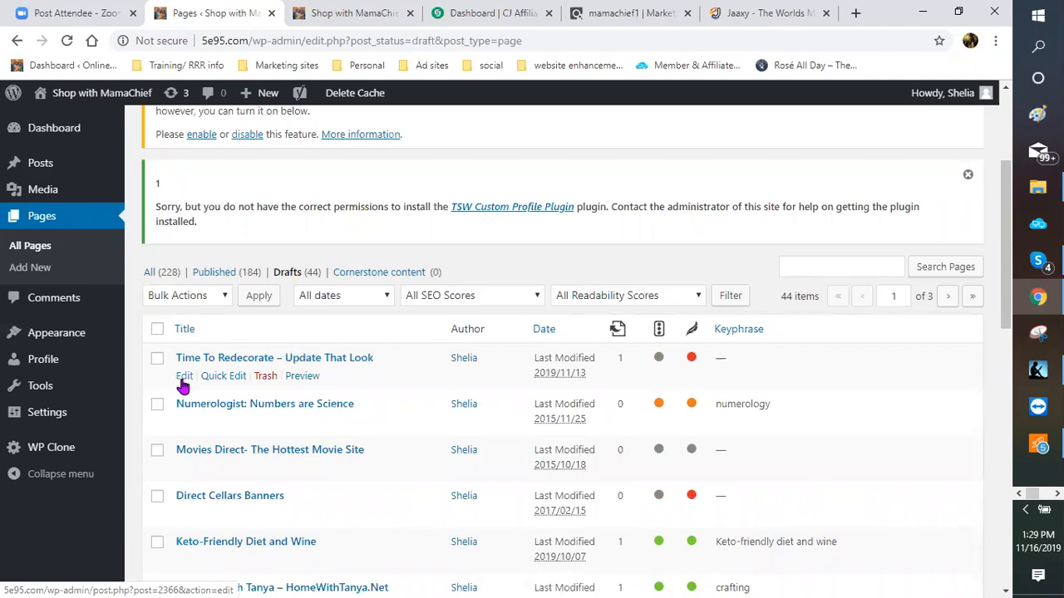
# Step: Review the Time To Redecorate draft in the editor, then clear the 'best online dating sites' search in Jaaxy
pyautogui.click(184, 377)
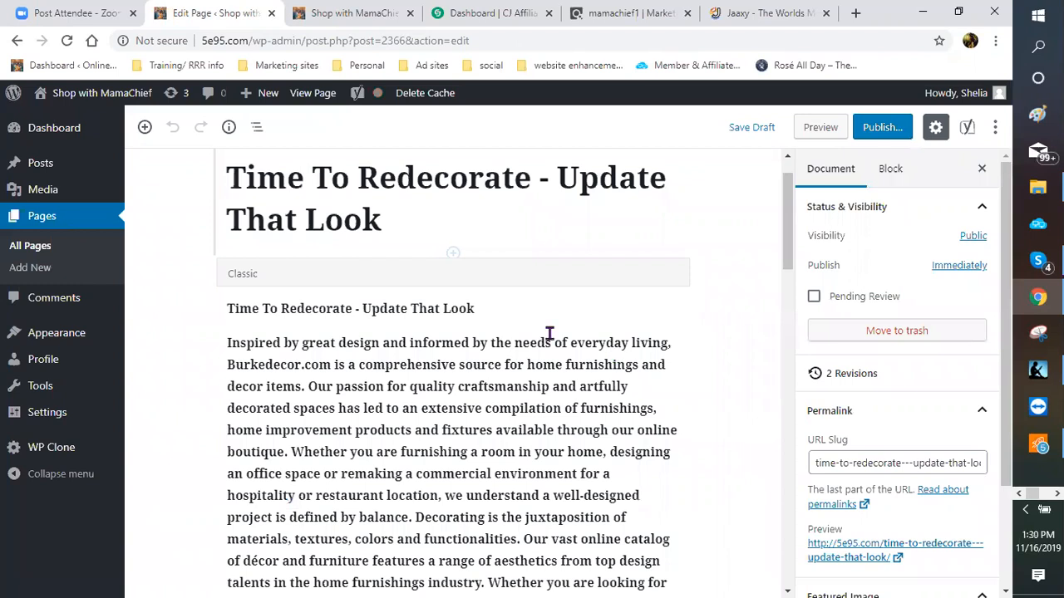
pyautogui.scroll(-10, 413, 346)
pyautogui.scroll(-10, 274, 225)
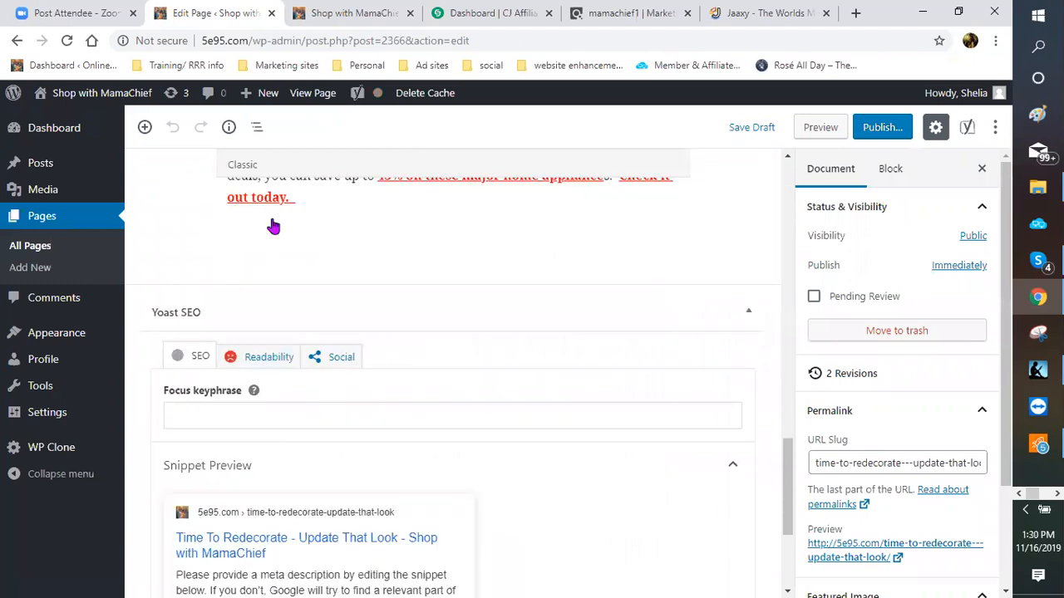
pyautogui.scroll(-3, 221, 192)
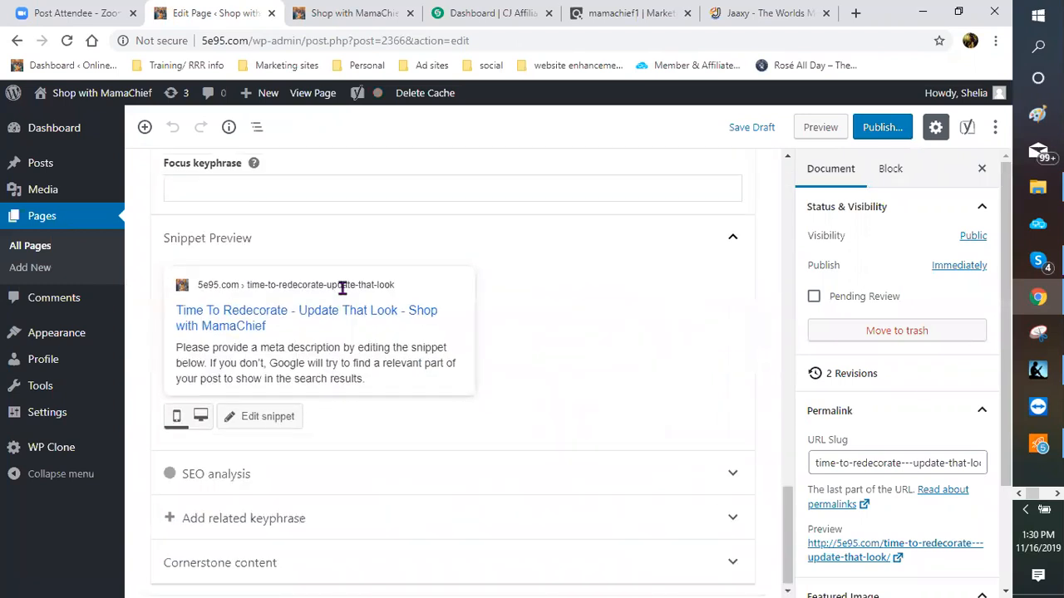
pyautogui.scroll(3, 326, 384)
pyautogui.scroll(4, 410, 433)
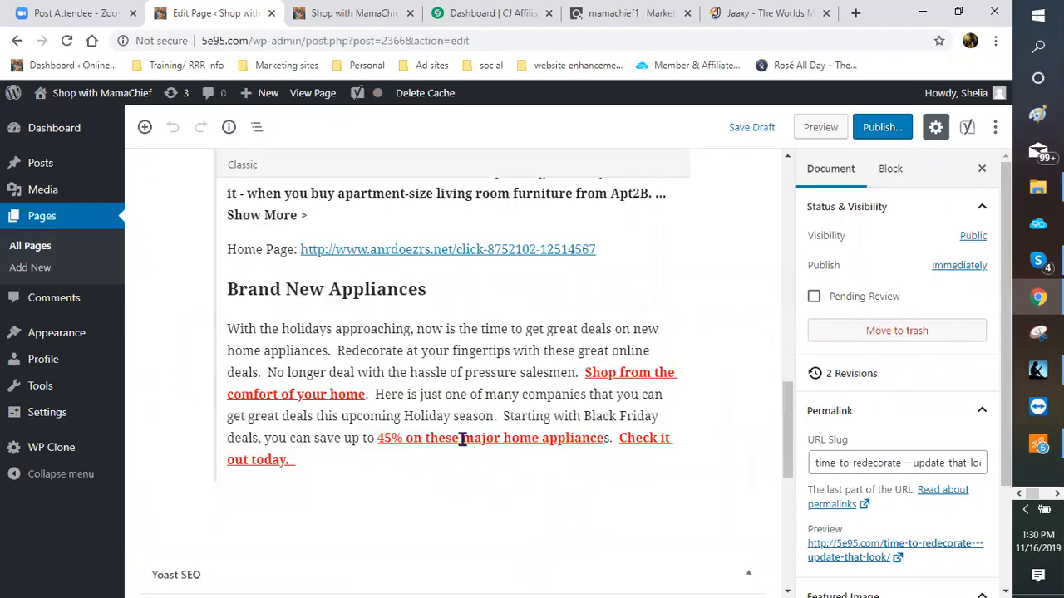
pyautogui.scroll(2, 411, 433)
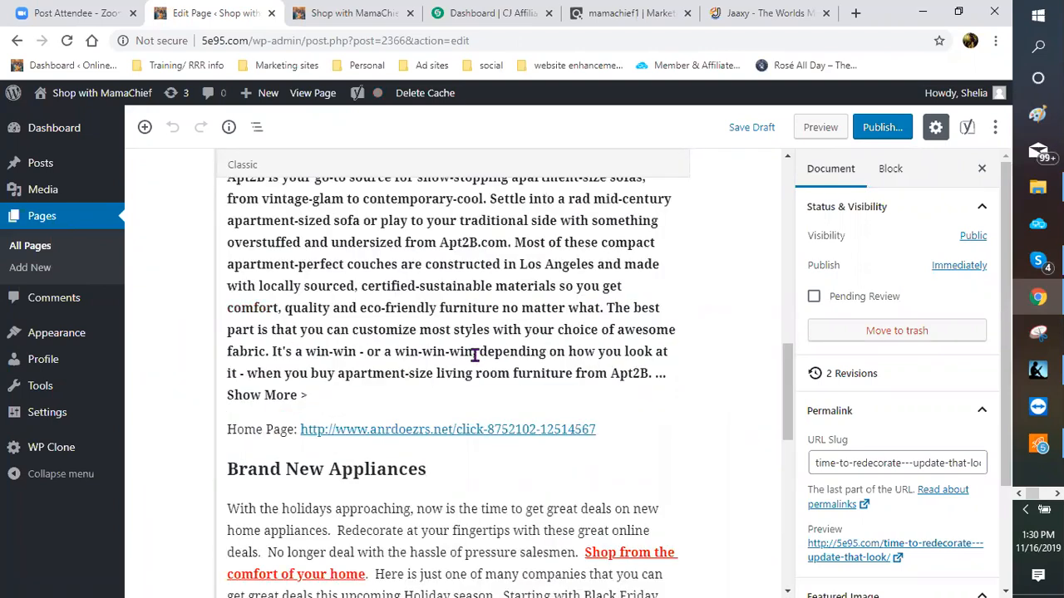
pyautogui.scroll(2, 456, 360)
pyautogui.scroll(2, 448, 374)
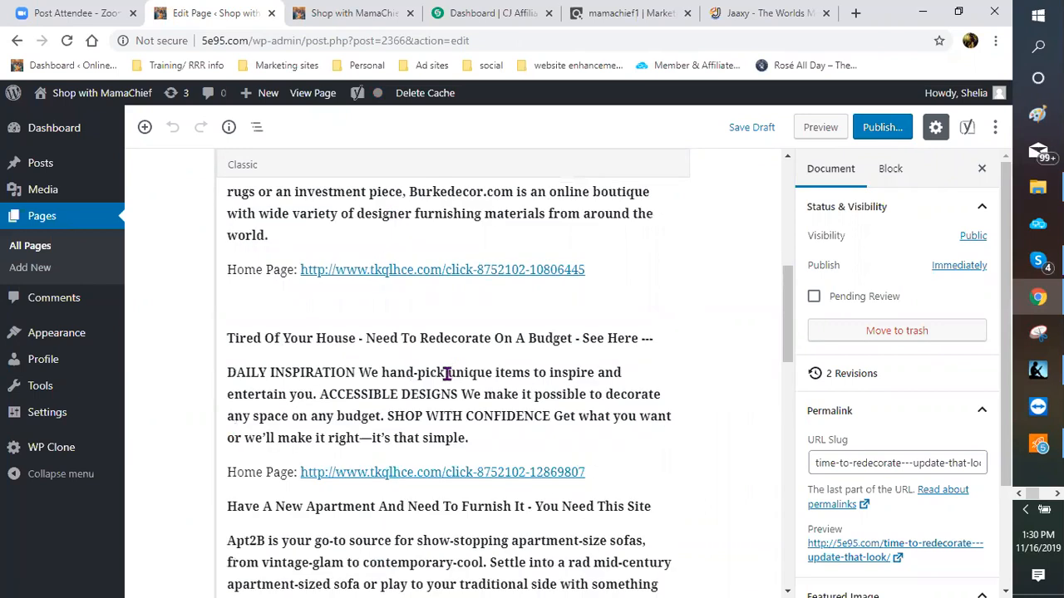
pyautogui.scroll(3, 447, 374)
pyautogui.scroll(3, 447, 374)
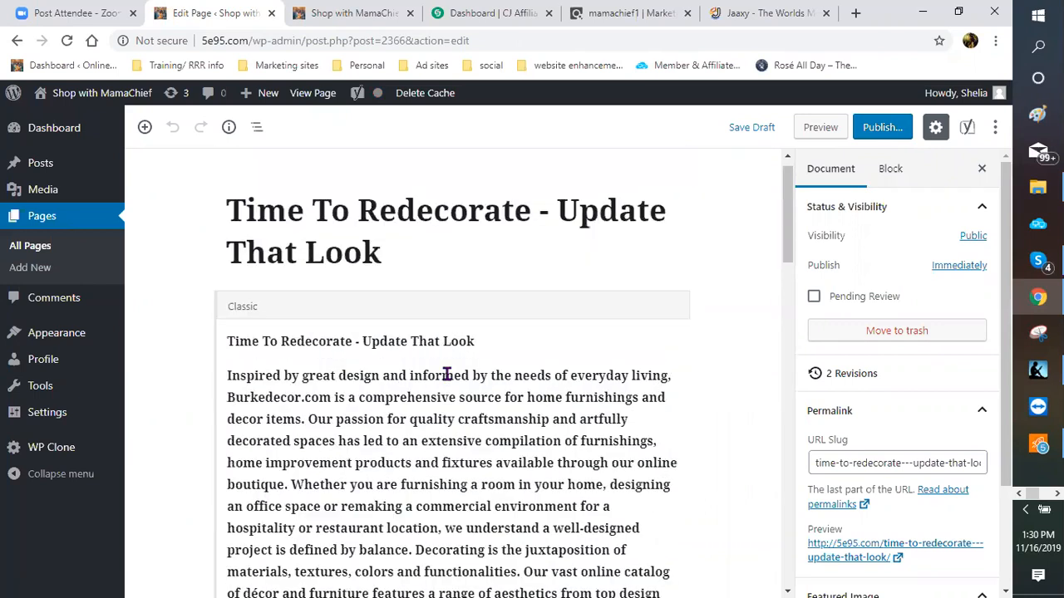
pyautogui.scroll(-3, 447, 374)
pyautogui.scroll(2, 447, 374)
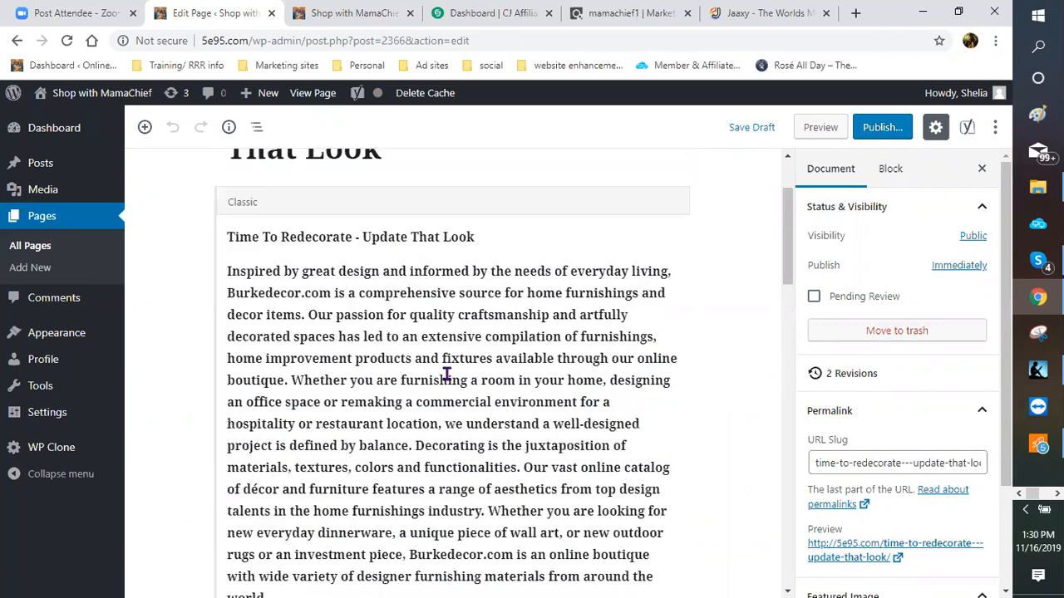
pyautogui.scroll(1, 446, 374)
pyautogui.scroll(-1, 495, 287)
pyautogui.scroll(2, 407, 291)
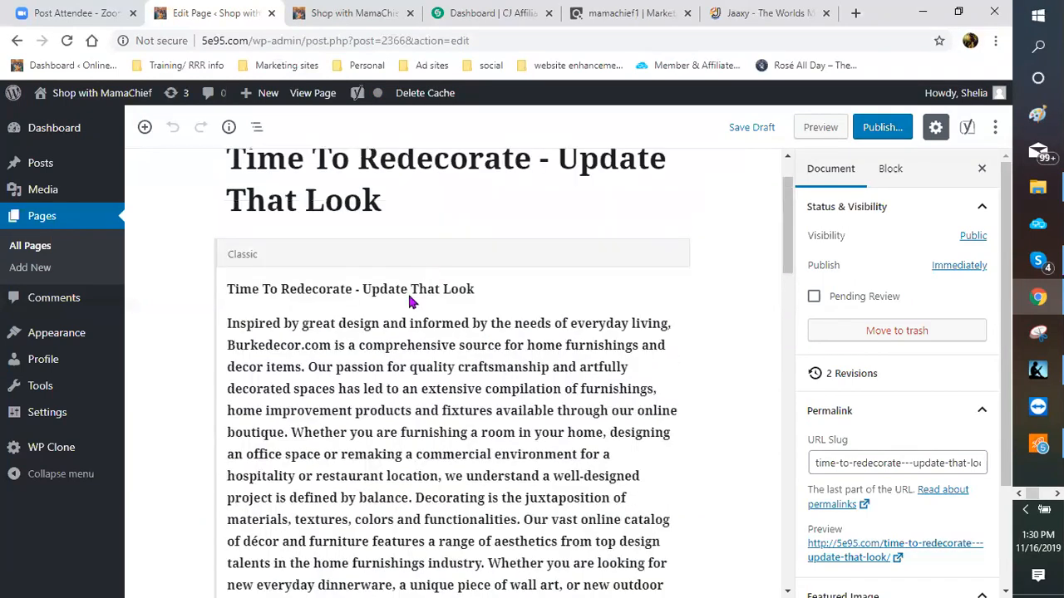
pyautogui.click(752, 14)
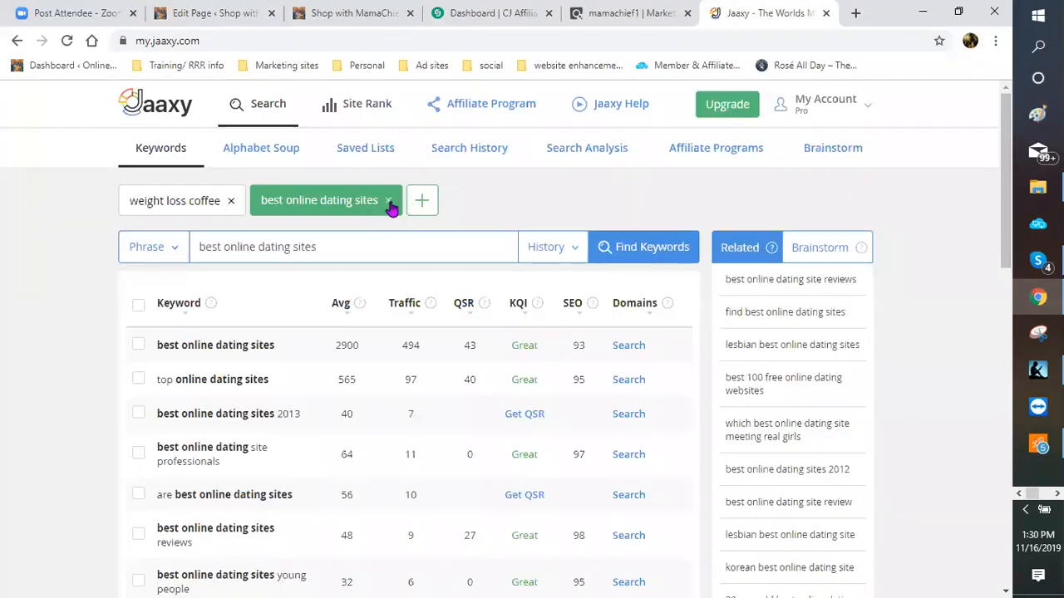
pyautogui.click(390, 206)
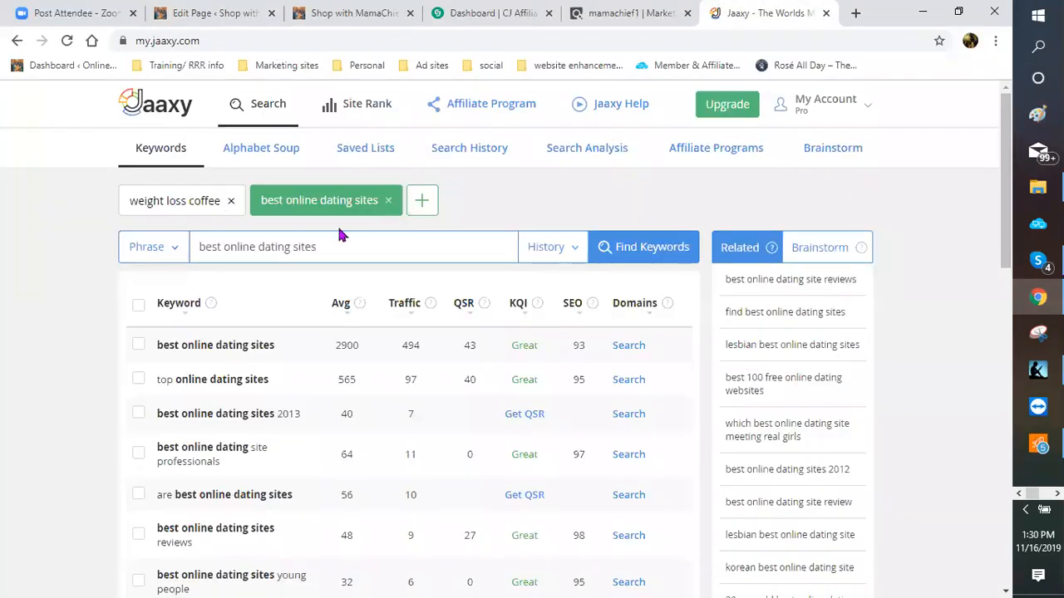
# Step: Search Jaaxy for 'redecorate' and review its results: 245 average searches, 42 traffic
pyautogui.click(230, 200)
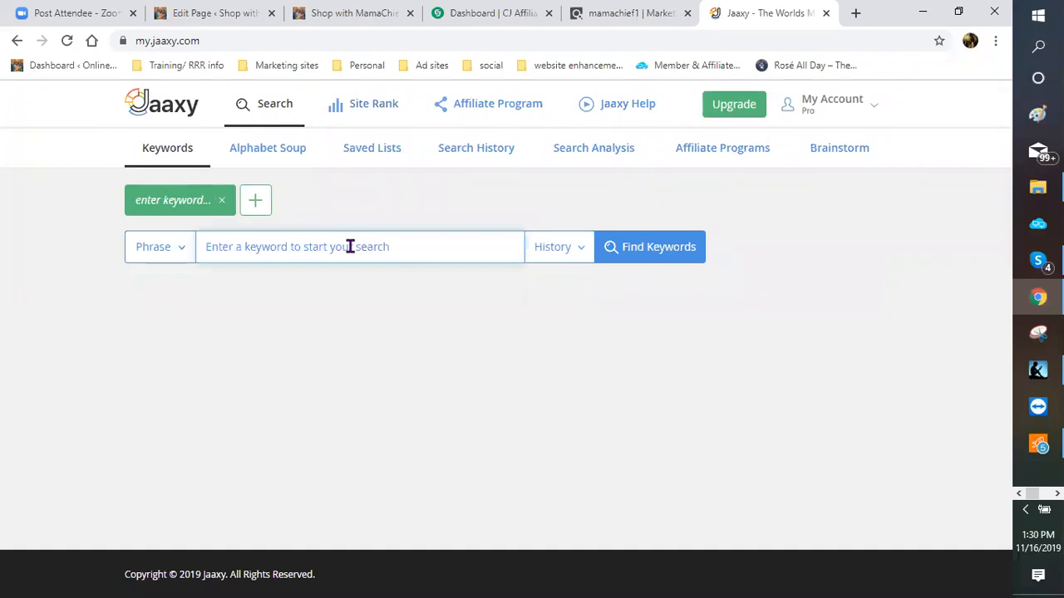
pyautogui.write('redor')
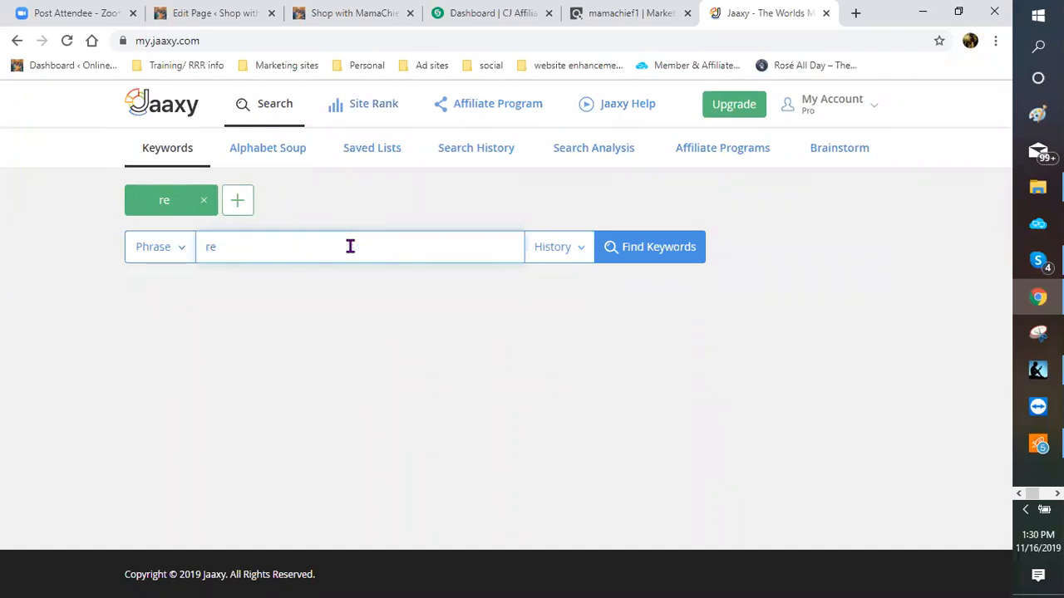
pyautogui.press('BackSpace')
pyautogui.press('BackSpace')
pyautogui.write('ecorate')
pyautogui.press('Return')
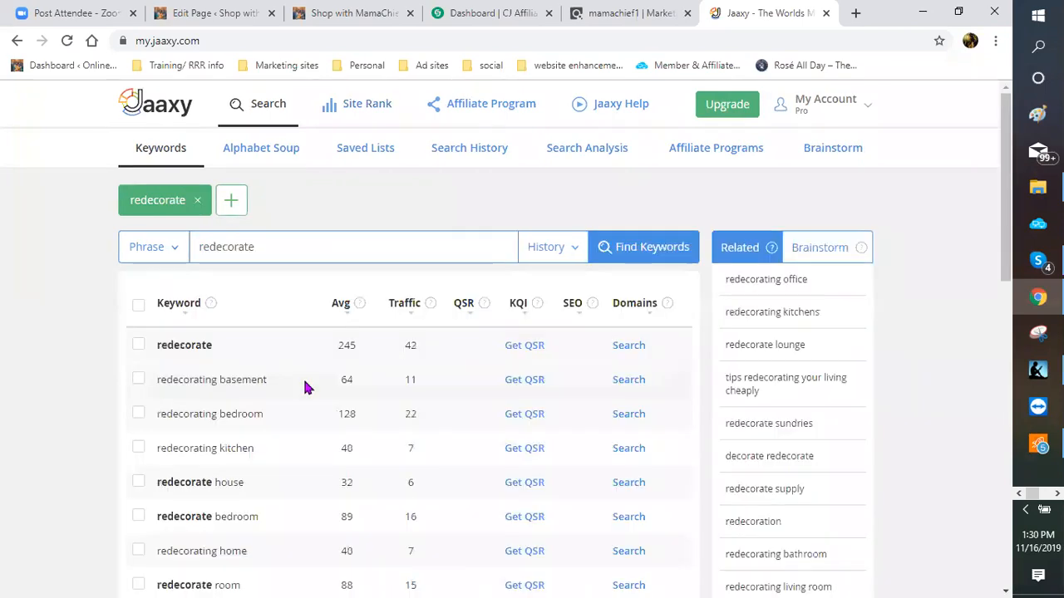
pyautogui.scroll(-1, 304, 387)
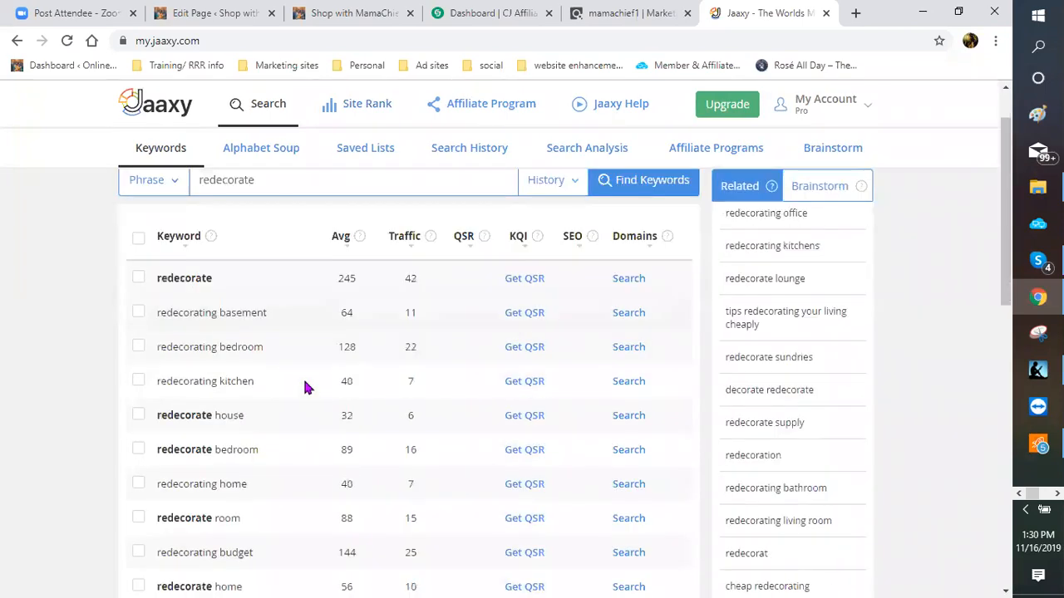
pyautogui.scroll(-1, 304, 388)
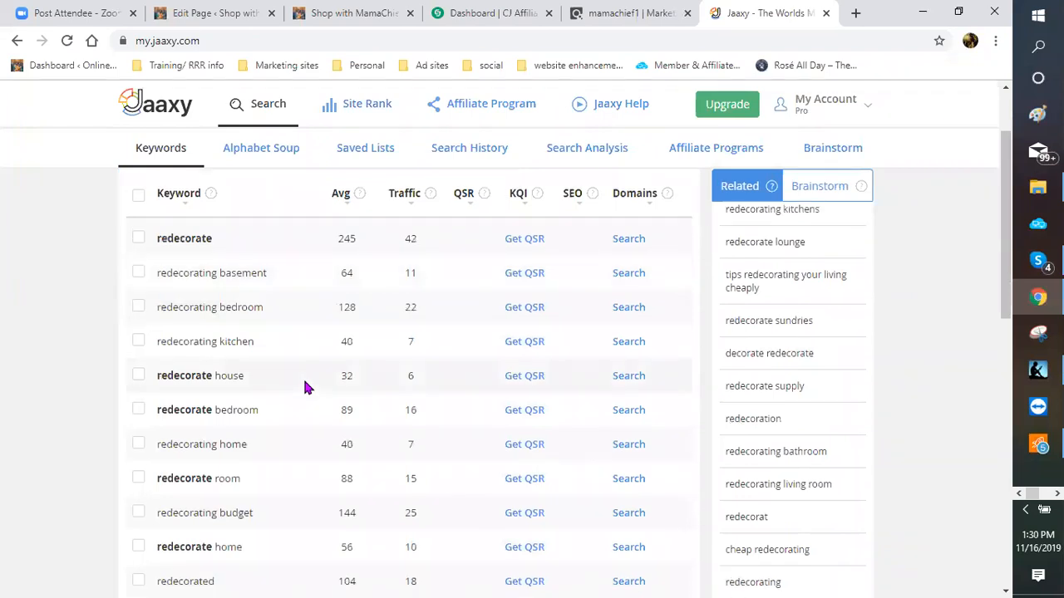
pyautogui.scroll(-1, 282, 379)
pyautogui.scroll(-2, 230, 367)
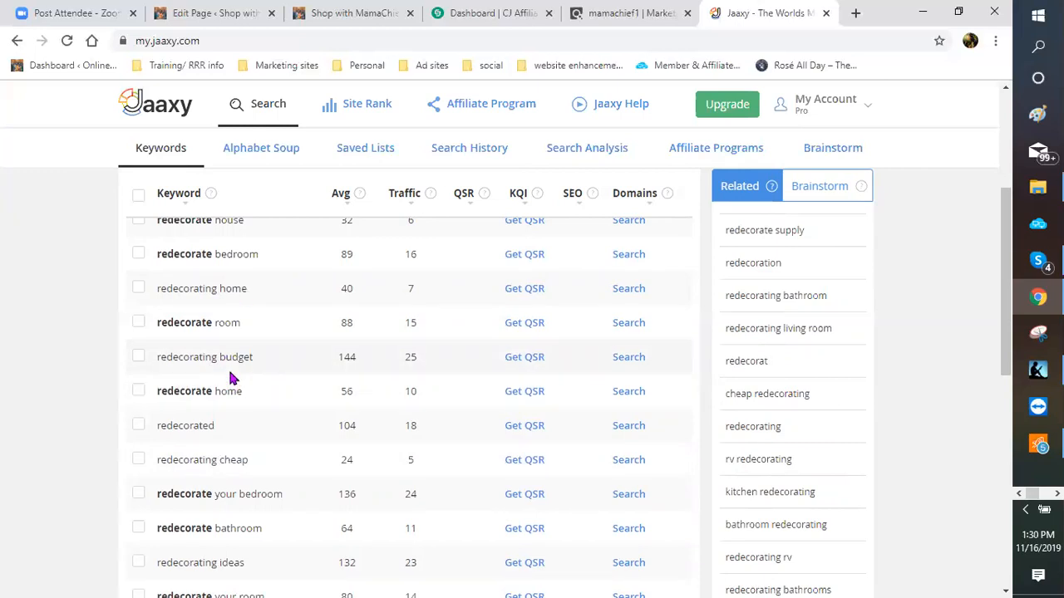
pyautogui.scroll(-1, 232, 378)
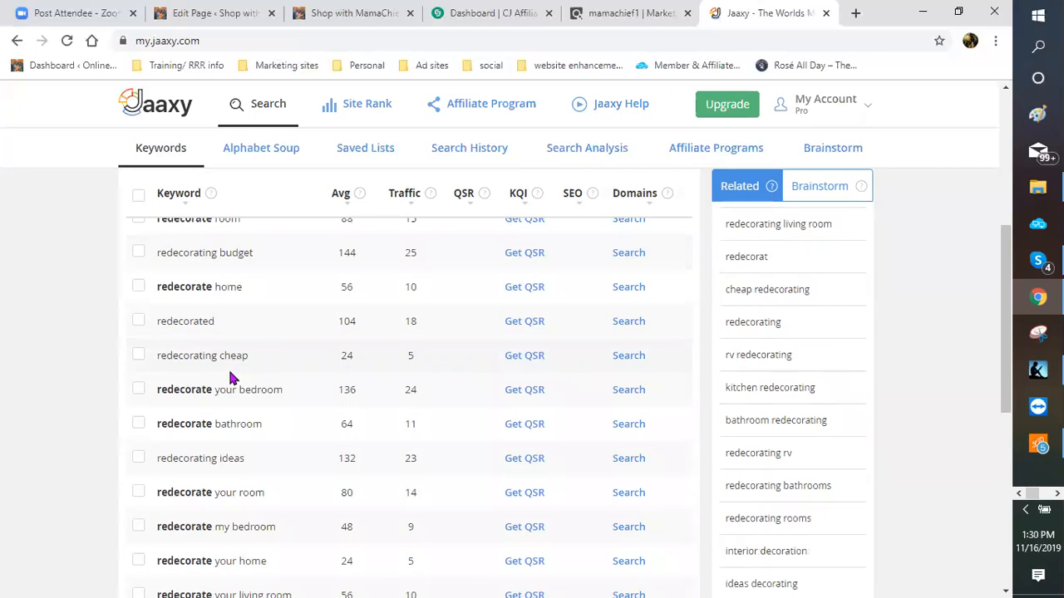
pyautogui.scroll(-1, 232, 378)
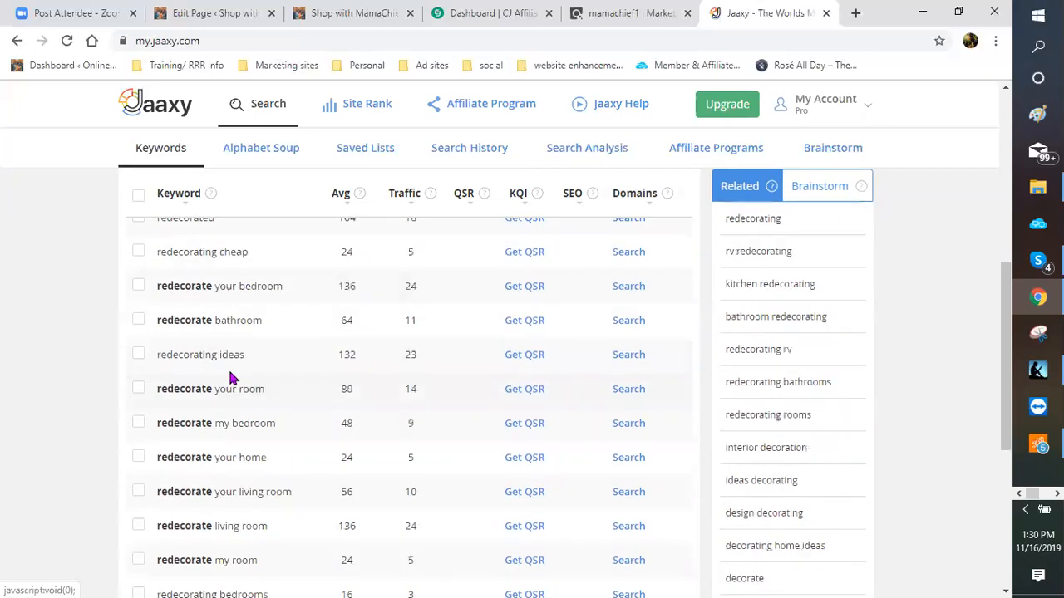
pyautogui.scroll(-1, 232, 379)
pyautogui.scroll(-1, 232, 378)
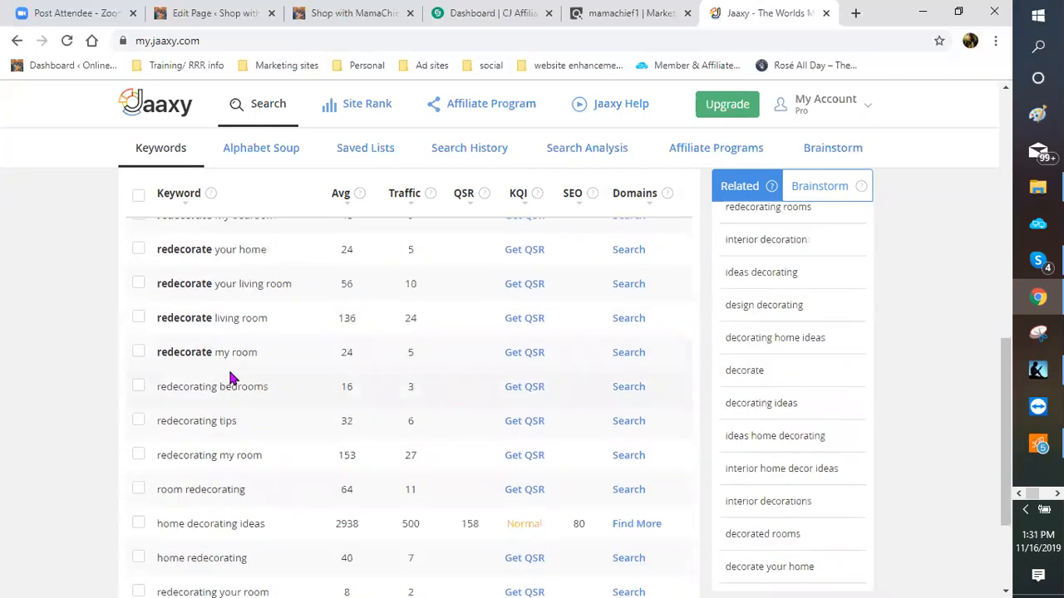
pyautogui.scroll(-1, 232, 378)
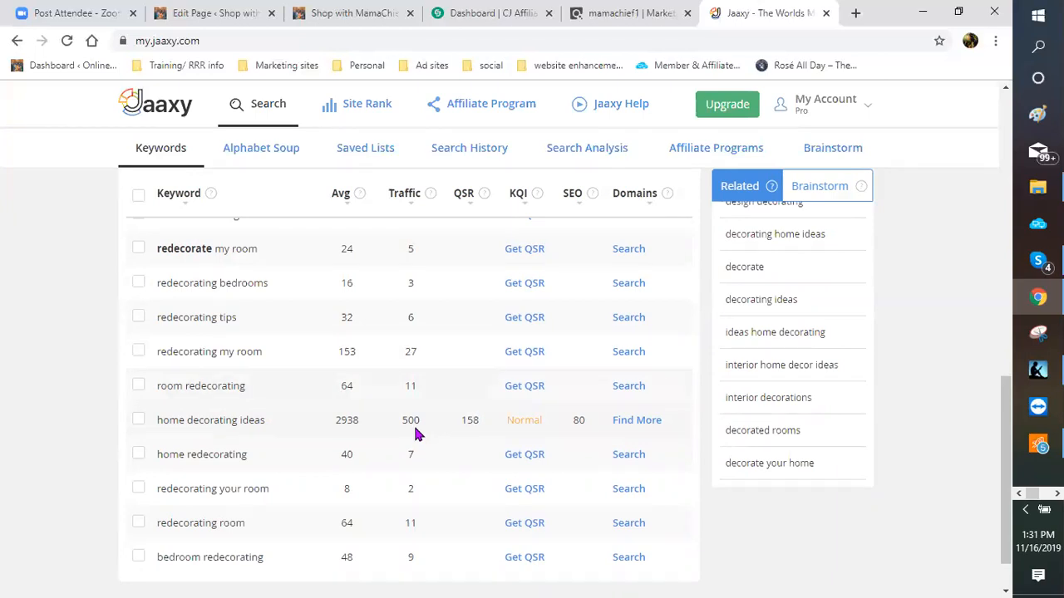
pyautogui.scroll(-1, 415, 434)
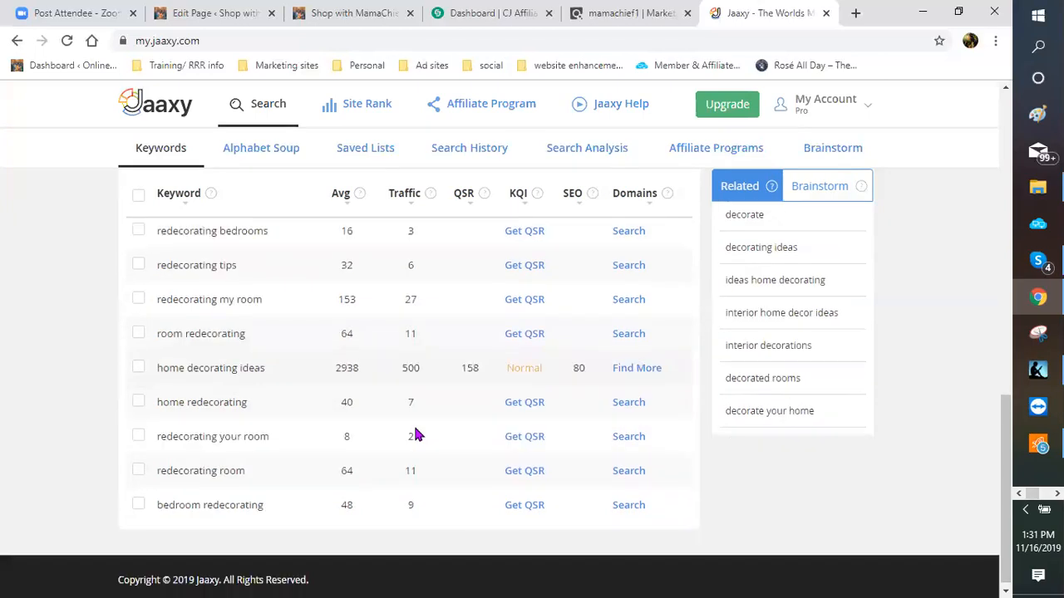
pyautogui.scroll(3, 440, 390)
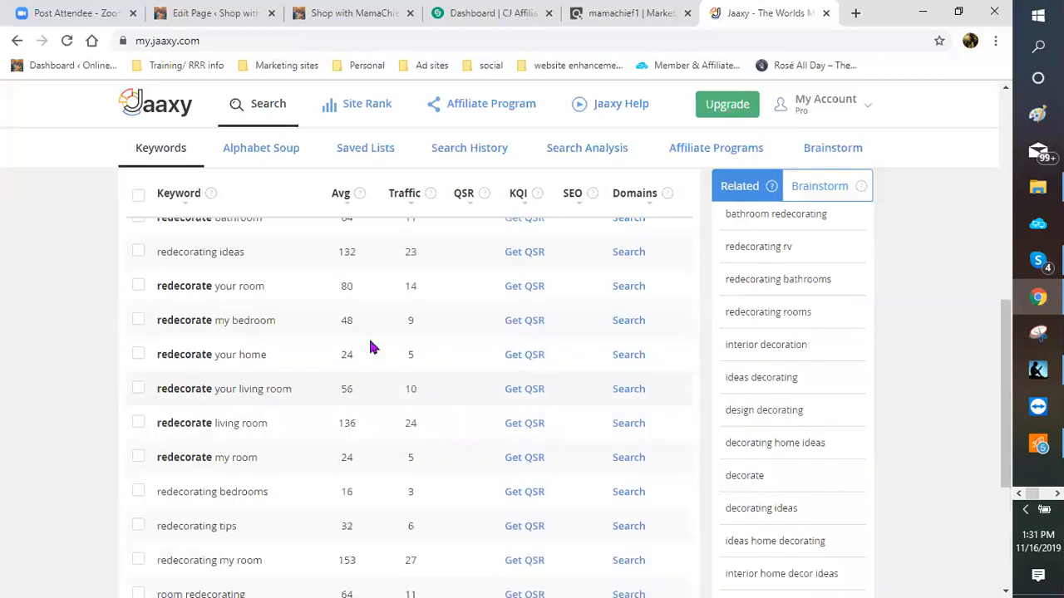
pyautogui.scroll(5, 280, 254)
# Step: Search 'redecorate on a budget', then open the 'redecorating on a budget' keyword (144 searches, 25 traffic)
pyautogui.click(280, 254)
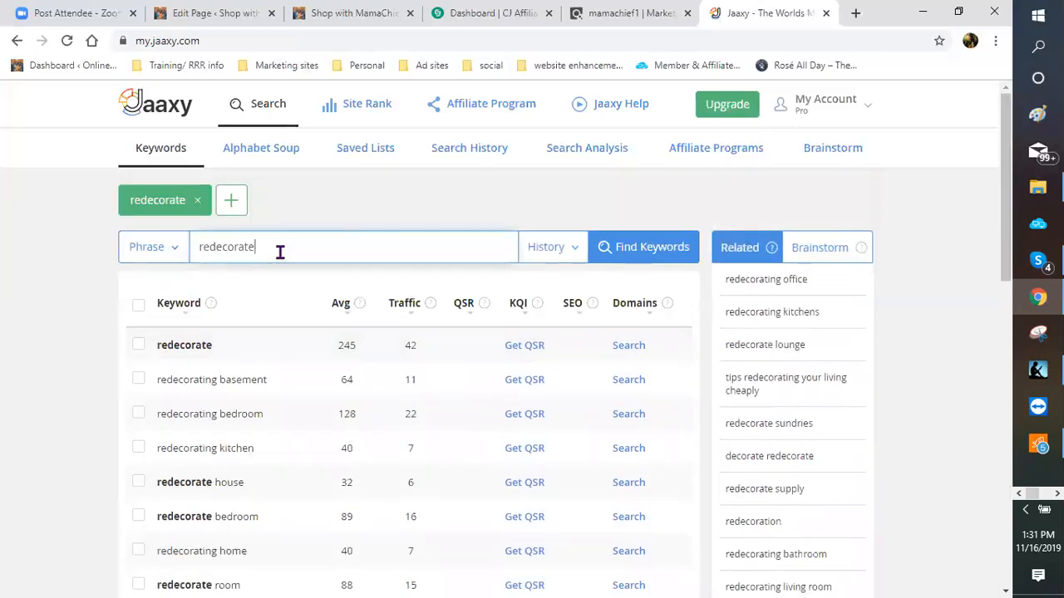
pyautogui.write('on')
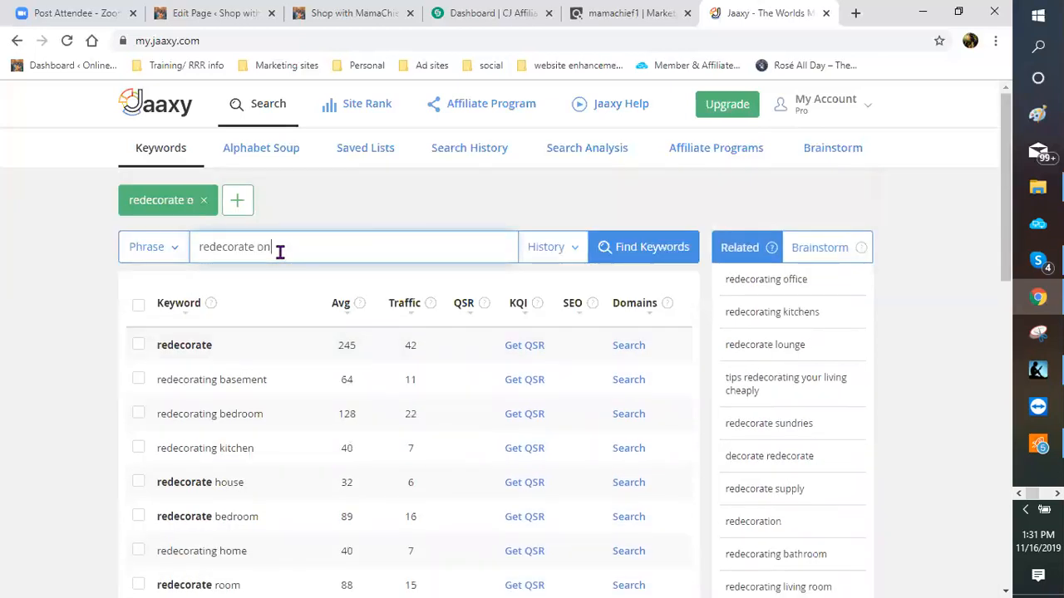
pyautogui.write(' a')
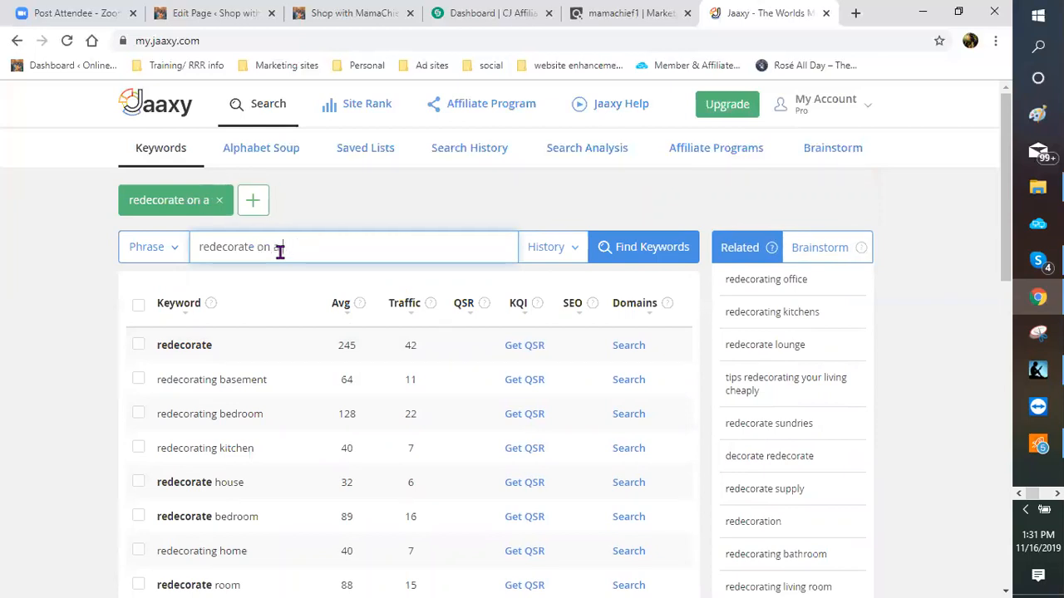
pyautogui.write(' budget')
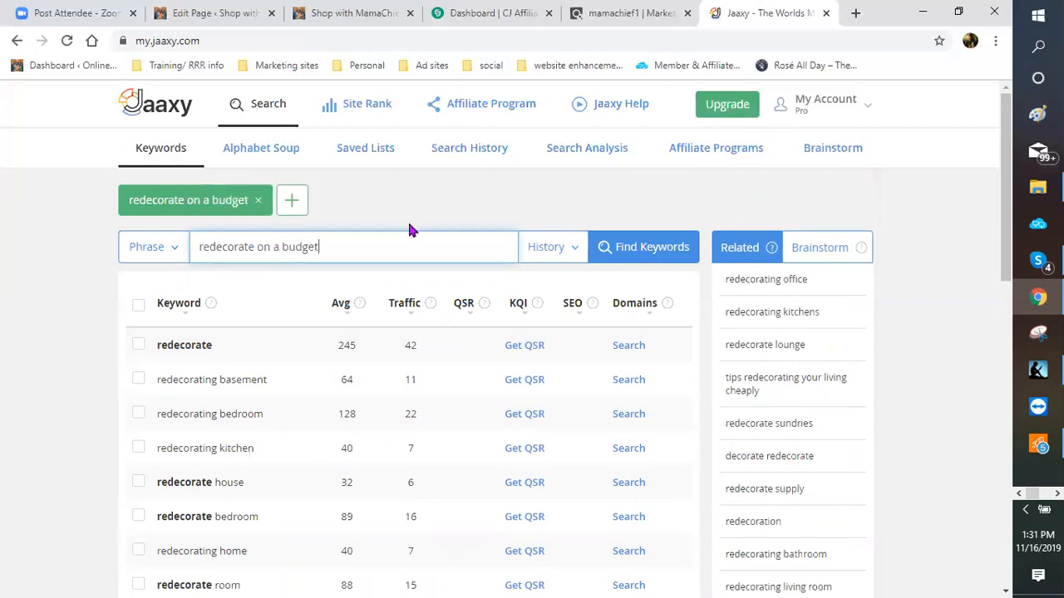
pyautogui.press('Return')
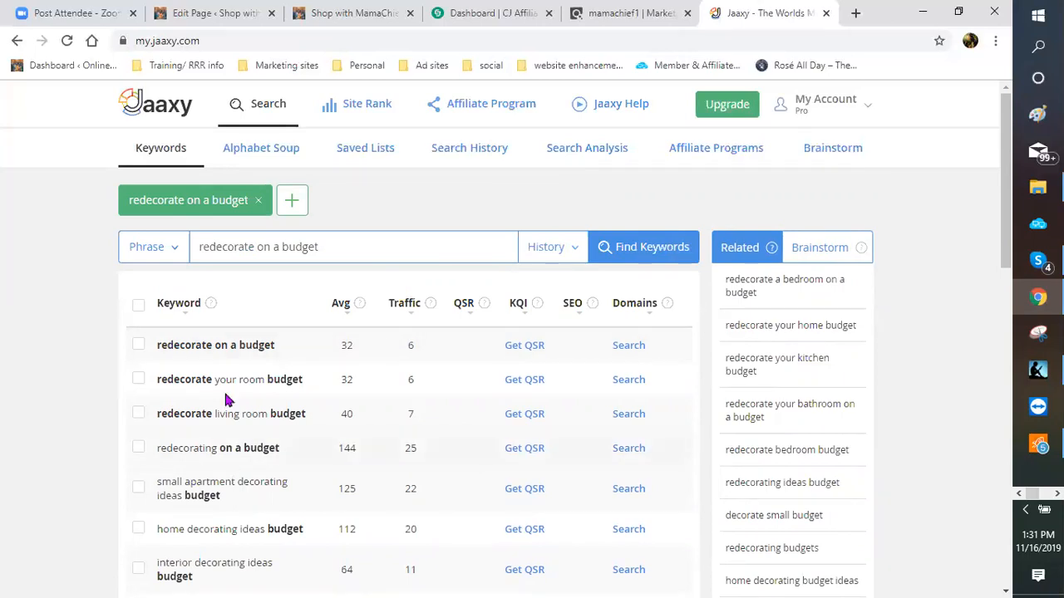
pyautogui.scroll(-1, 230, 347)
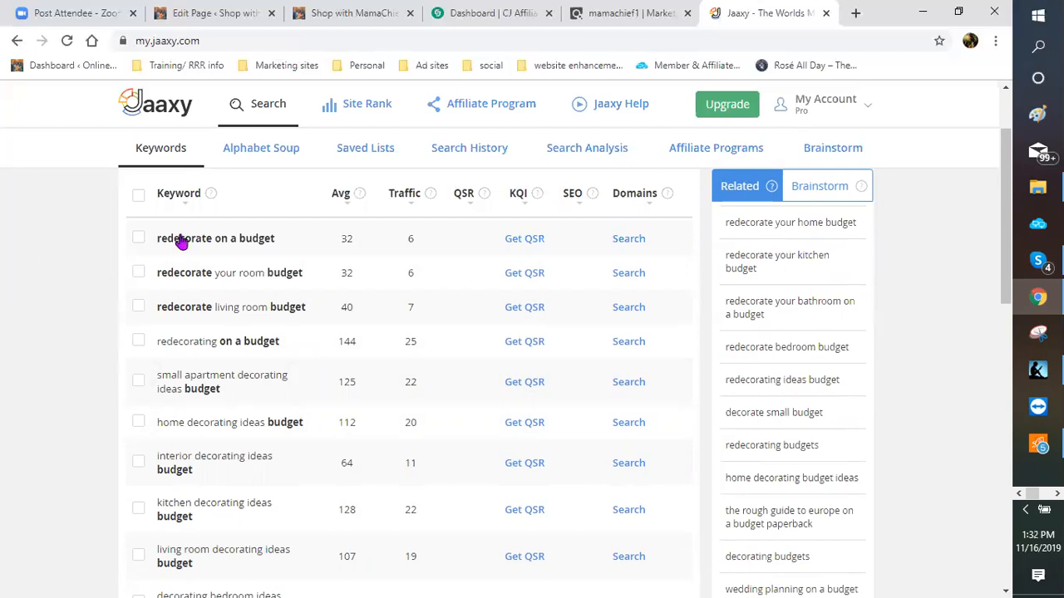
pyautogui.click(186, 348)
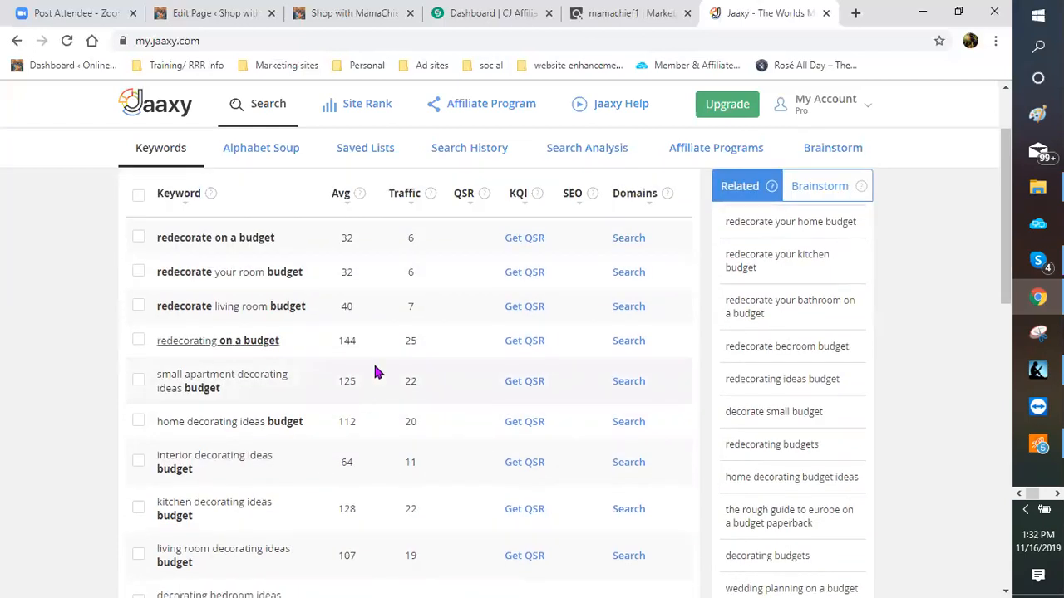
# Step: Get QSR competition data for 'interior decorating ideas budget' and 'redecorating on a budget'
pyautogui.click(513, 348)
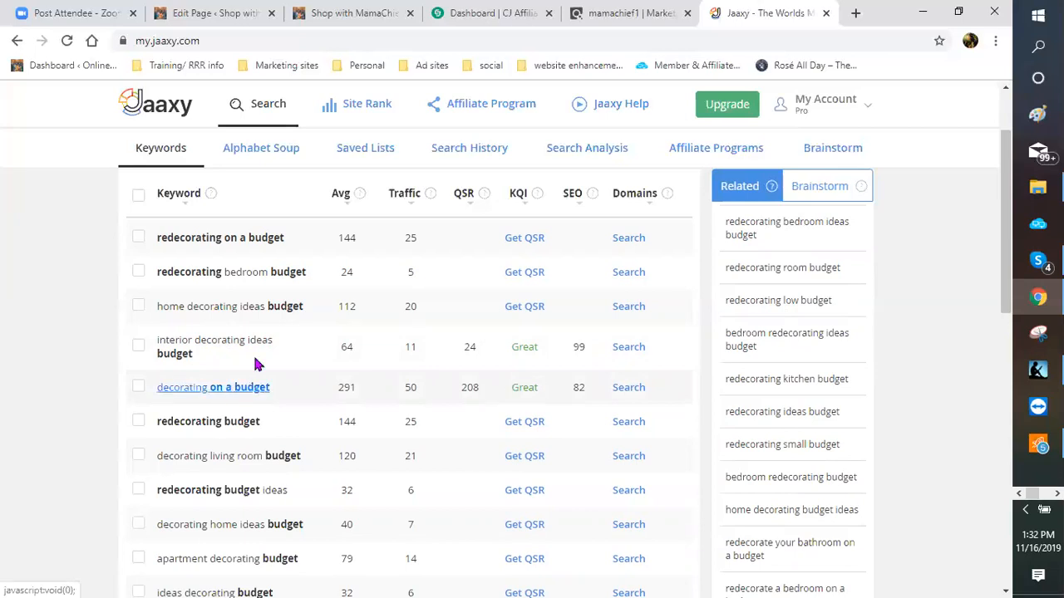
pyautogui.scroll(1, 261, 353)
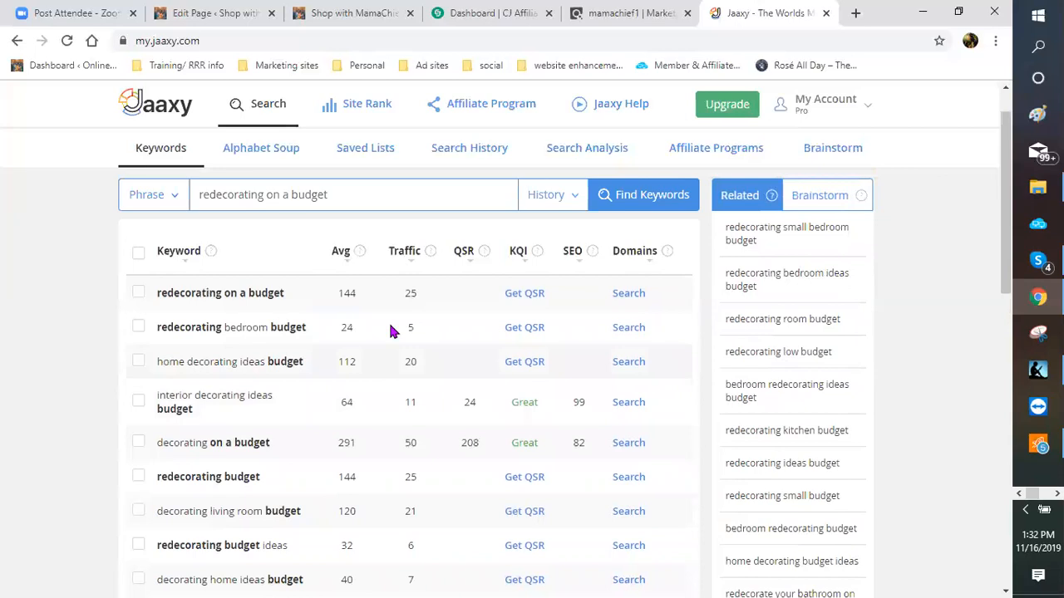
pyautogui.click(524, 294)
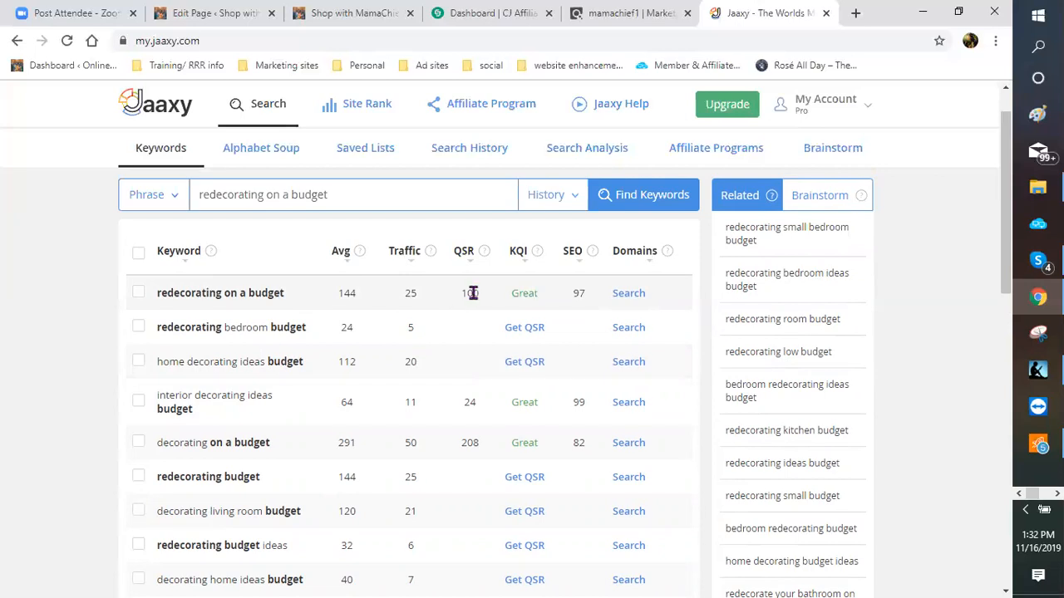
pyautogui.scroll(-1, 471, 312)
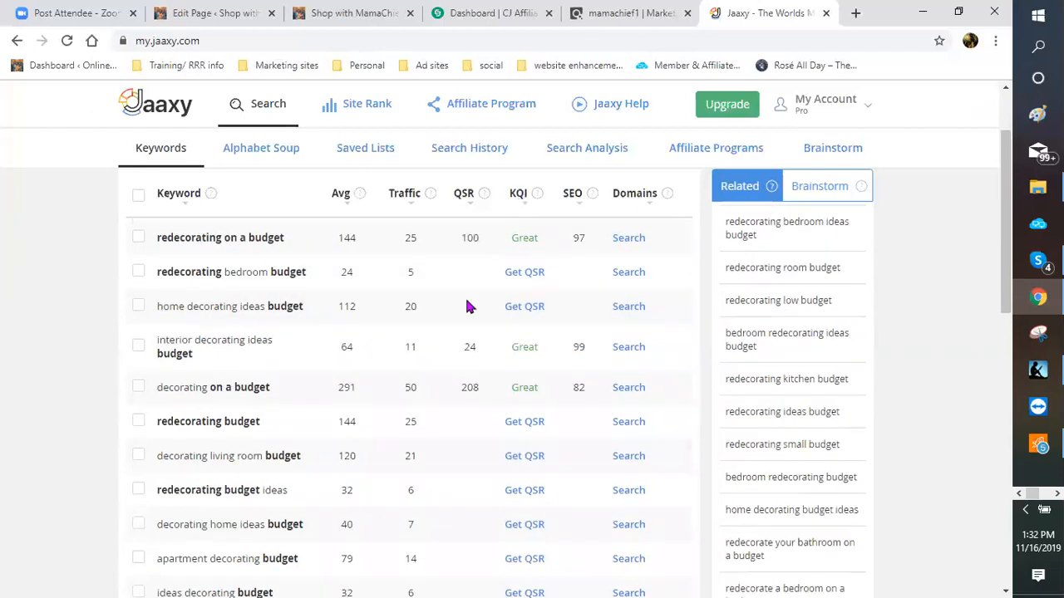
# Step: Sort the Jaaxy keyword results by SEO score
pyautogui.click(515, 194)
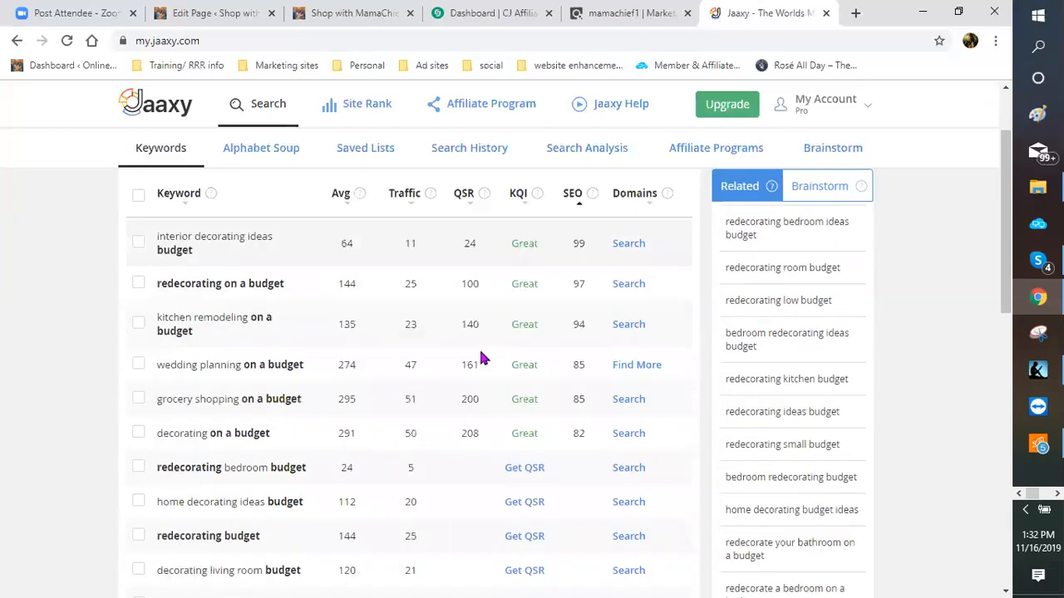
pyautogui.scroll(-1, 483, 357)
pyautogui.scroll(-1, 484, 356)
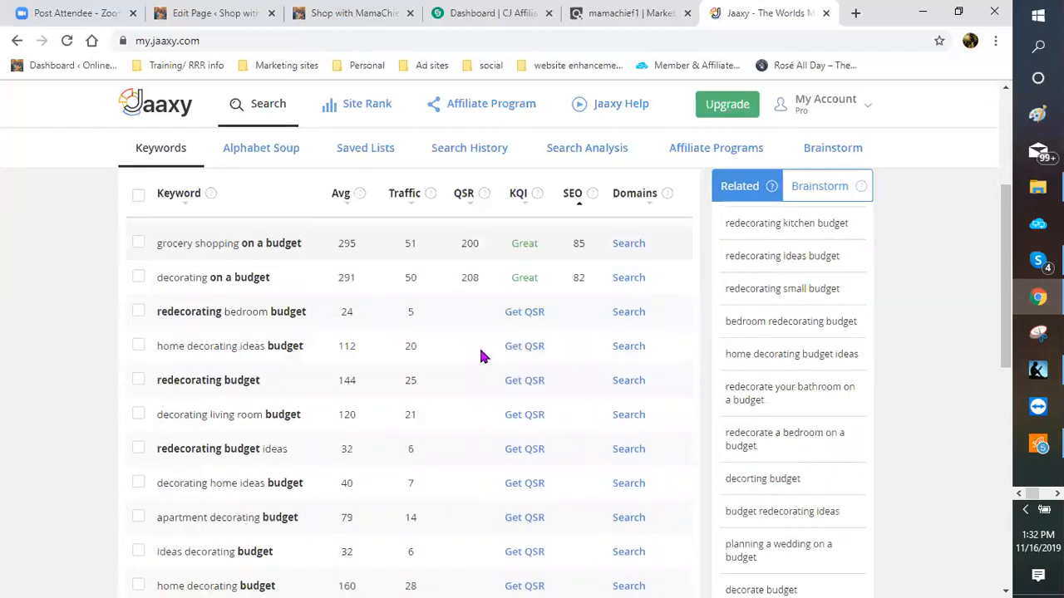
pyautogui.scroll(1, 484, 357)
pyautogui.scroll(1, 483, 356)
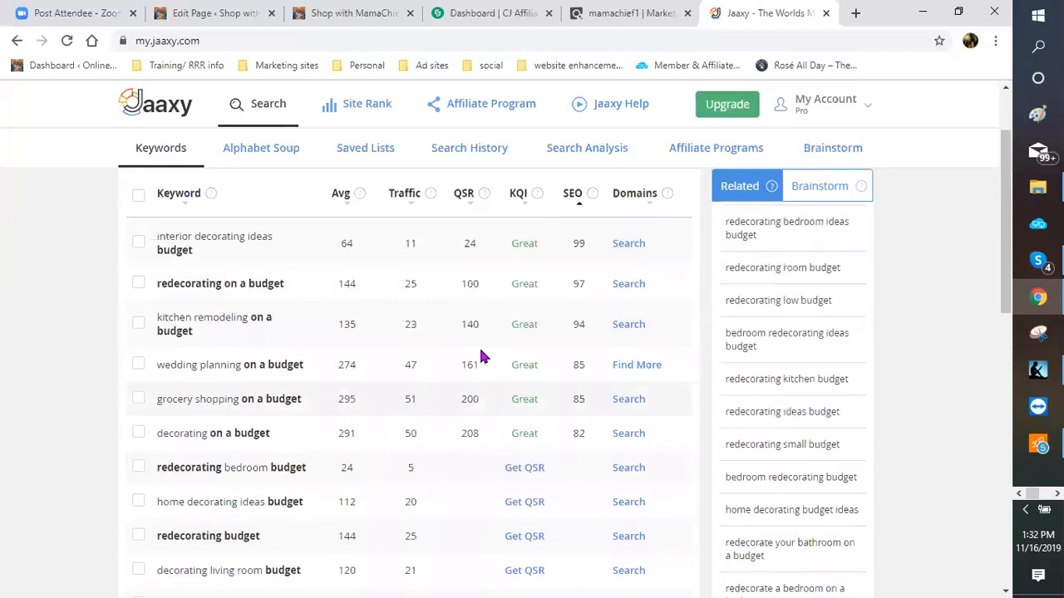
pyautogui.scroll(-1, 483, 356)
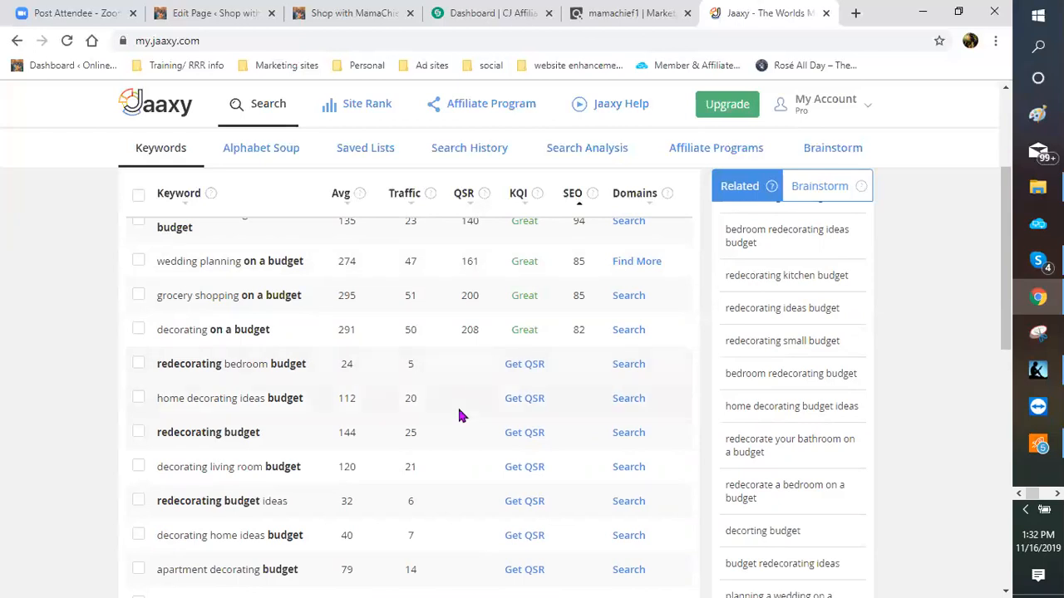
# Step: Get QSR competition data for 'home decorating ideas budget'
pyautogui.click(524, 399)
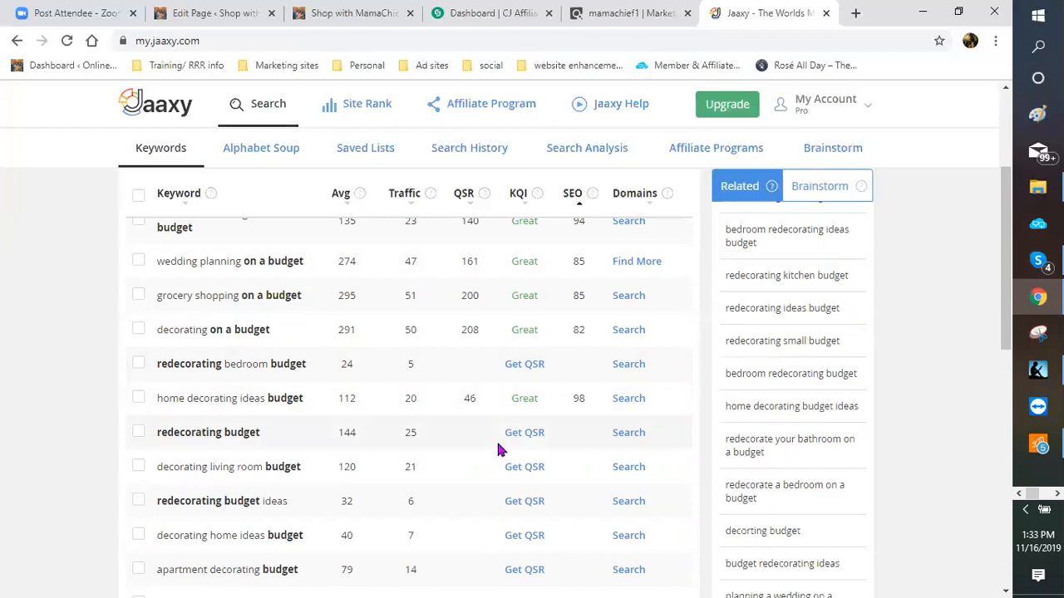
pyautogui.scroll(-1, 499, 449)
pyautogui.scroll(-2, 499, 449)
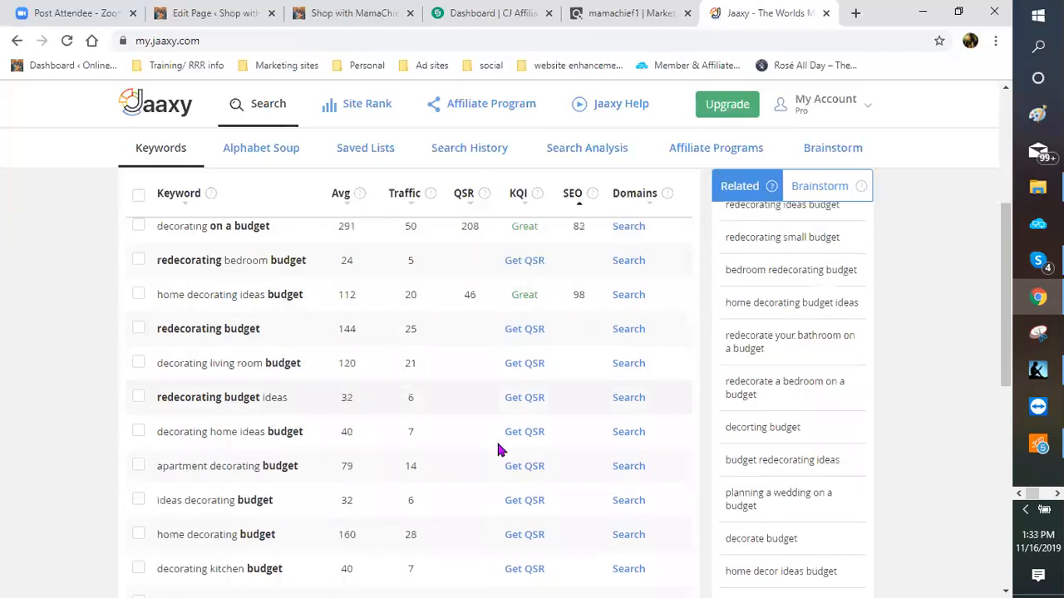
pyautogui.scroll(-1, 499, 449)
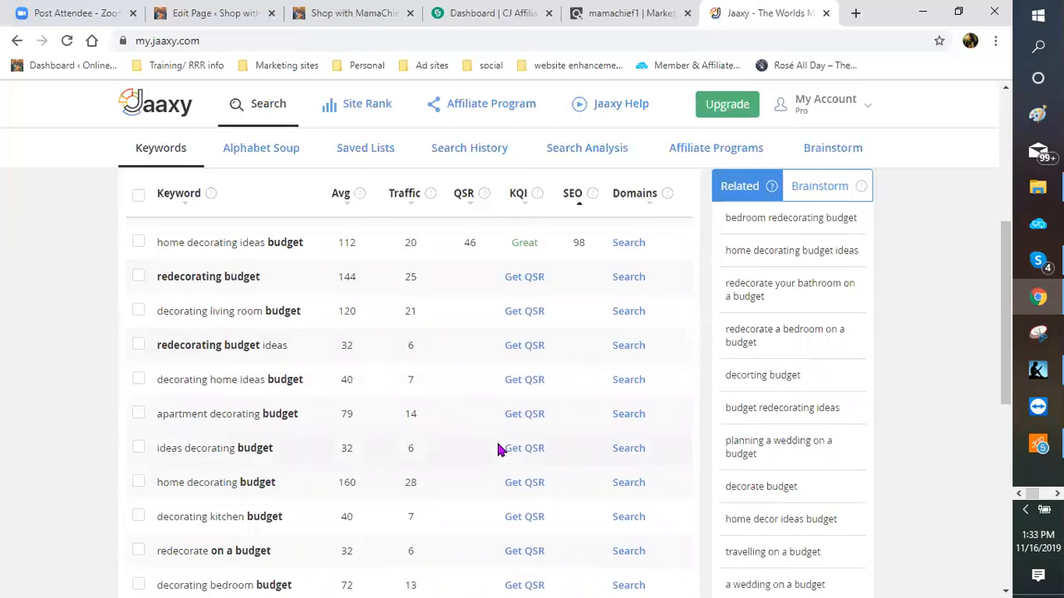
pyautogui.scroll(-2, 499, 449)
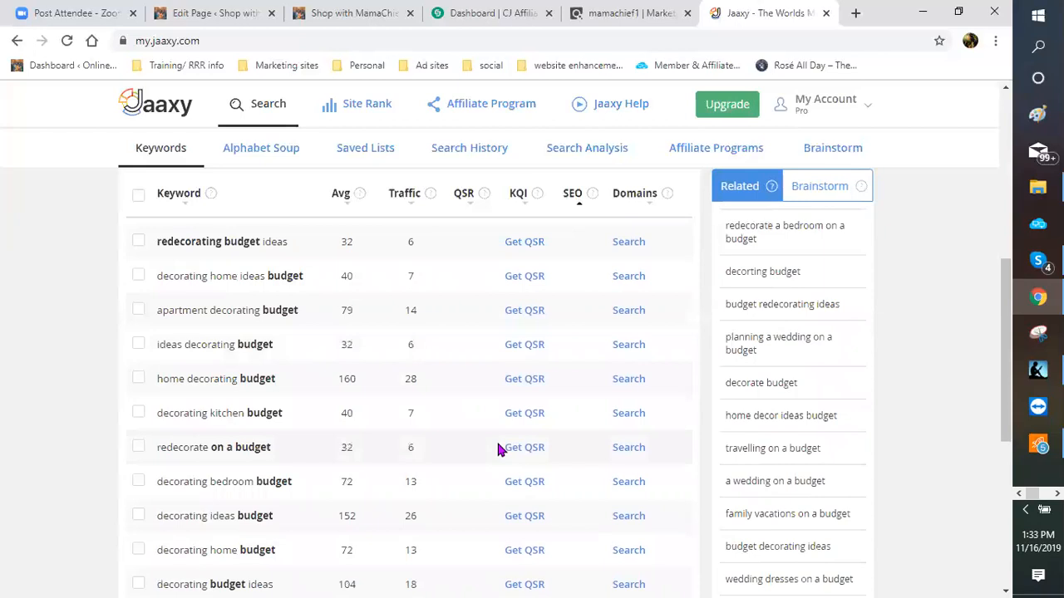
pyautogui.scroll(5, 498, 449)
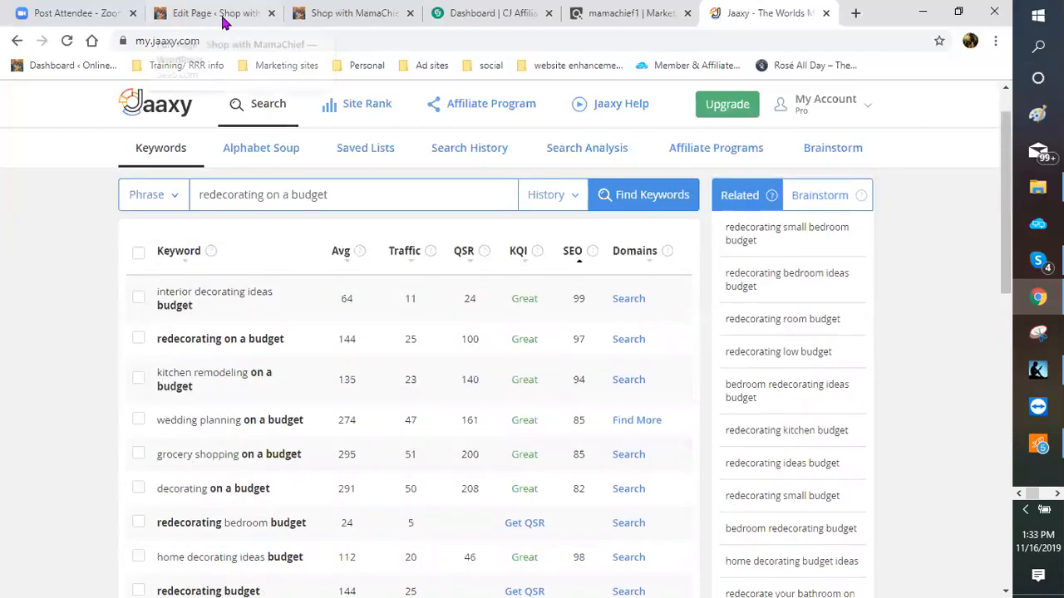
# Step: In WordPress, delete 'Time To Redecorate' from the page title, leaving '- Update That Look'
pyautogui.click(220, 18)
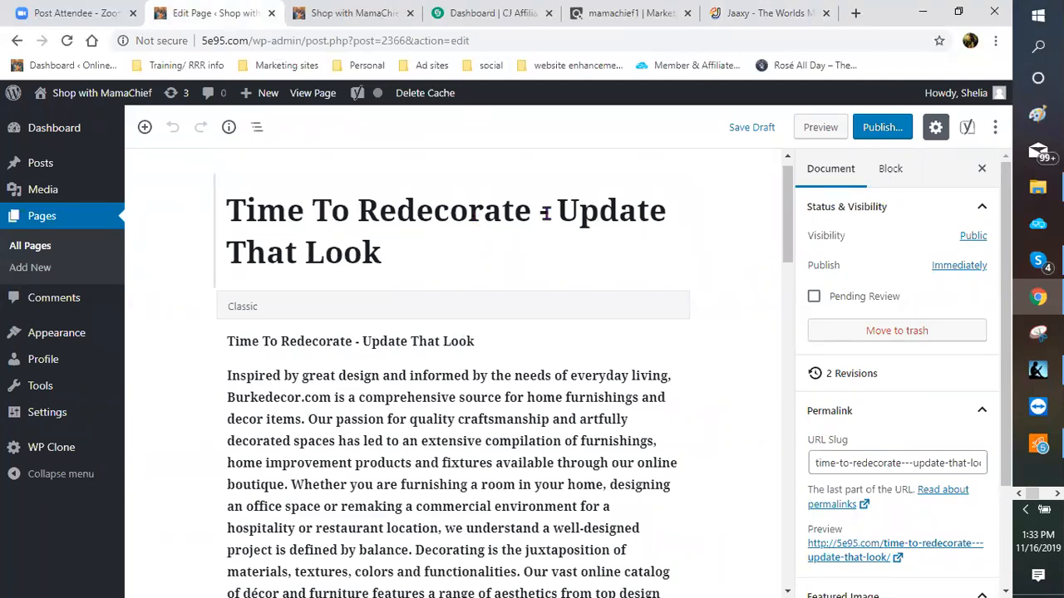
pyautogui.click(368, 233)
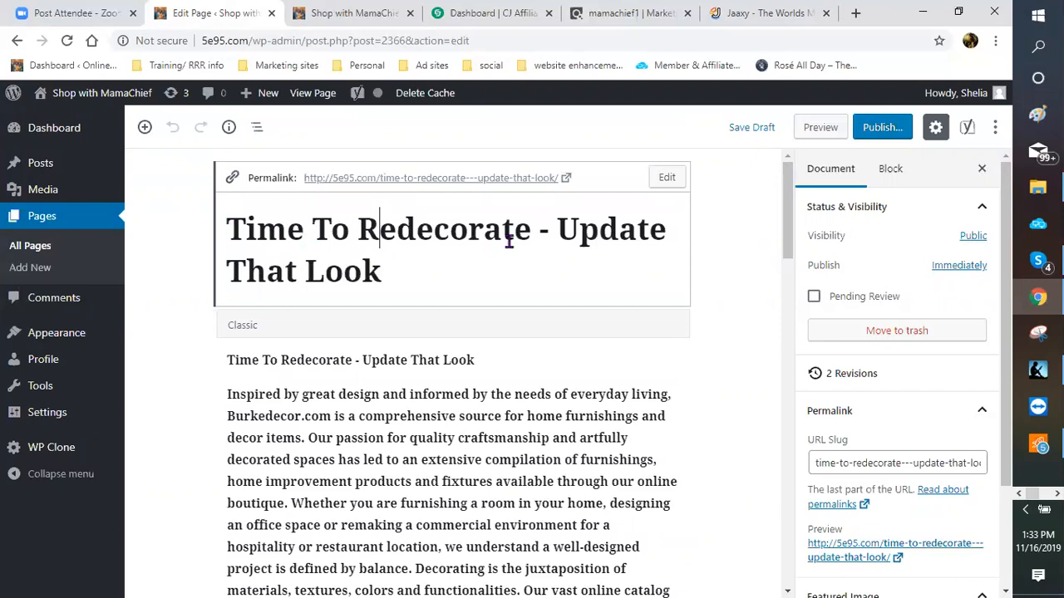
pyautogui.moveTo(330, 230); pyautogui.dragTo(509, 241)
pyautogui.press('BackSpace')
pyautogui.press('BackSpace')
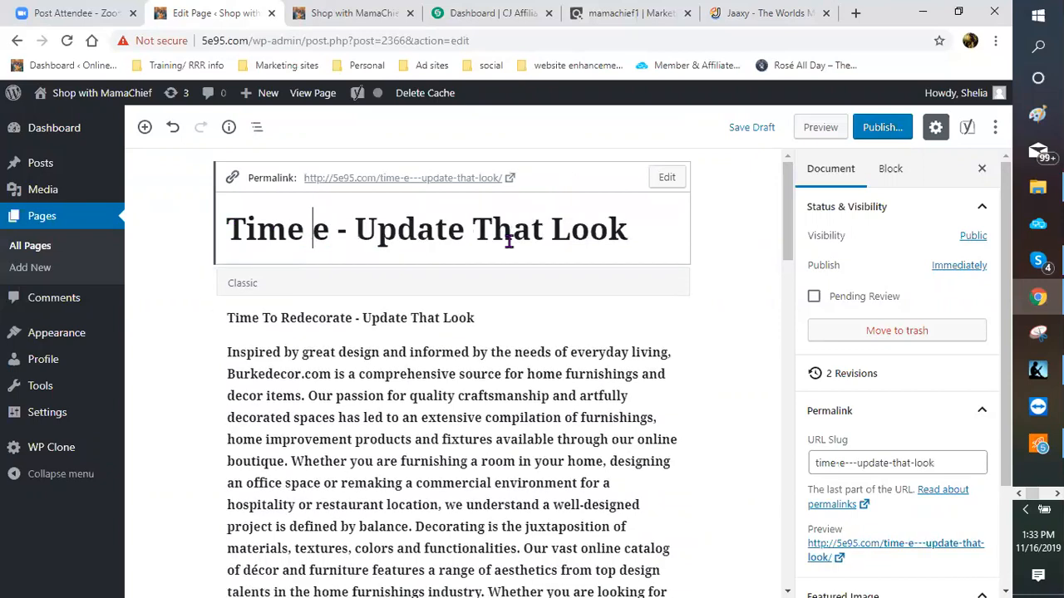
pyautogui.press('BackSpace')
pyautogui.press('BackSpace')
pyautogui.press('BackSpace')
pyautogui.press('BackSpace')
pyautogui.press('Delete')
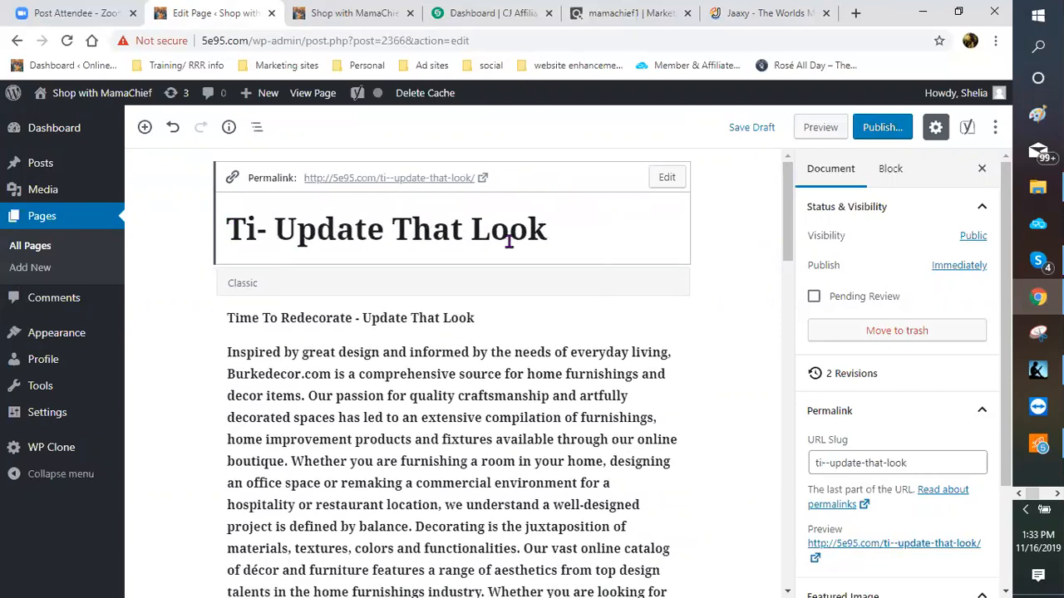
pyautogui.press('BackSpace')
pyautogui.press('BackSpace')
# Step: Back in Jaaxy, select the 'redecorating on a budget' search phrase to replace it
pyautogui.click(759, 14)
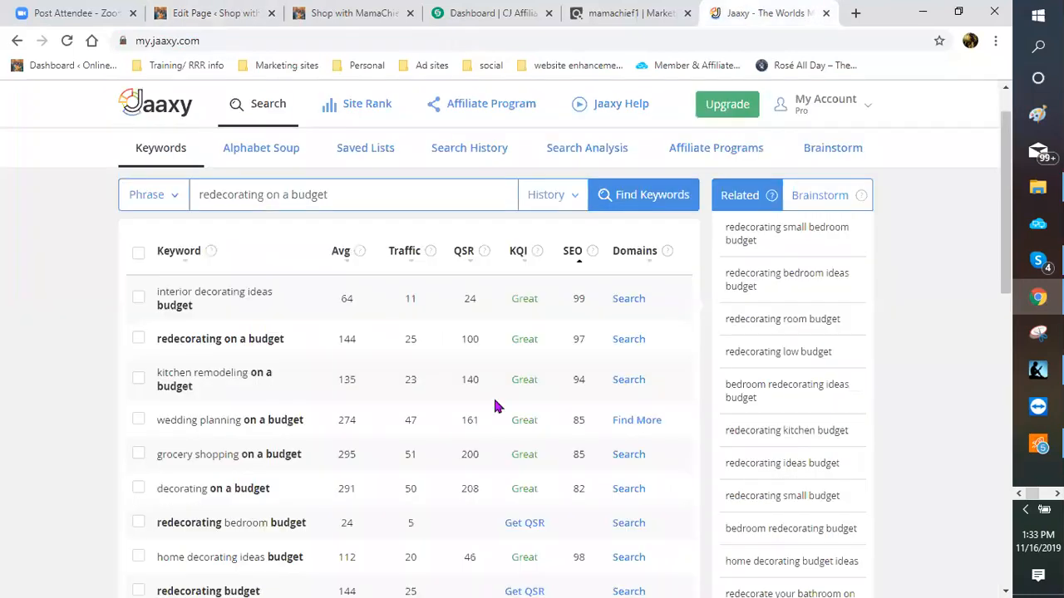
pyautogui.scroll(-1, 482, 399)
pyautogui.scroll(-1, 226, 443)
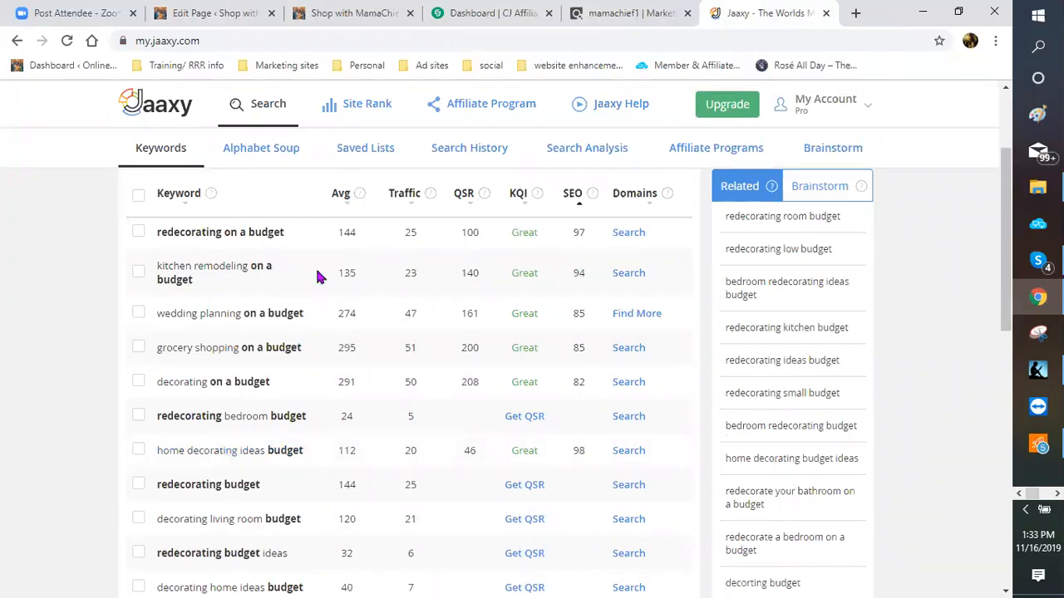
pyautogui.scroll(2, 344, 250)
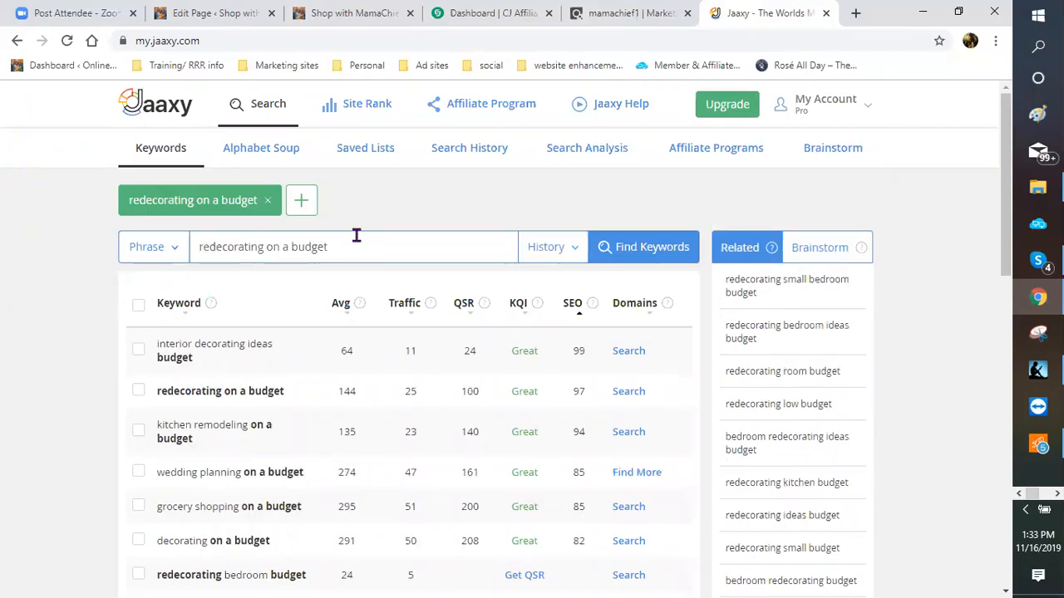
pyautogui.moveTo(355, 241); pyautogui.dragTo(189, 252)
# Step: Run a Jaaxy keyword search for 'home decorating ideas'
pyautogui.write('hom')
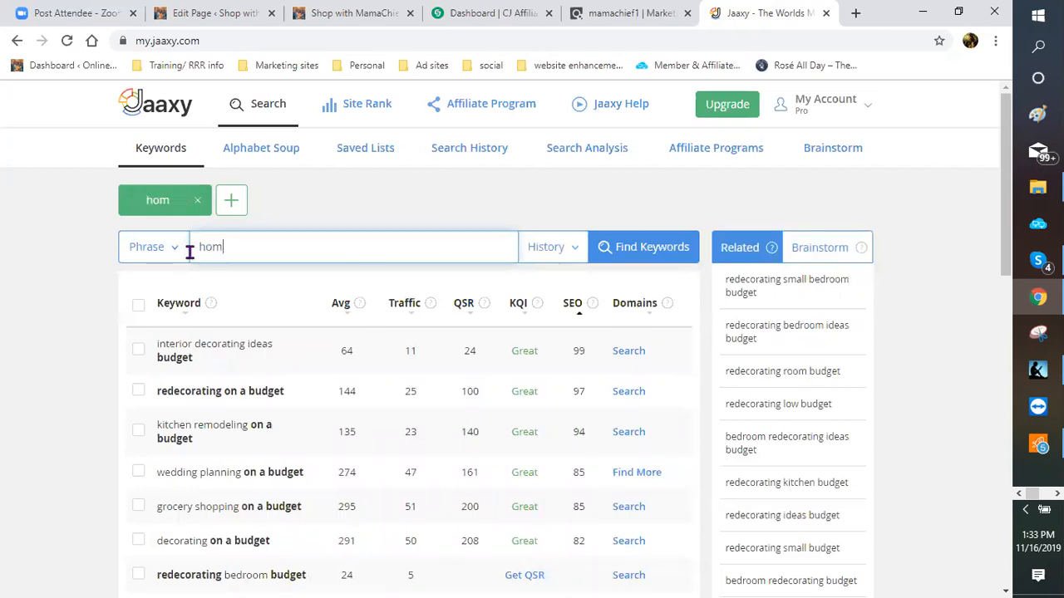
pyautogui.write('e decorating ')
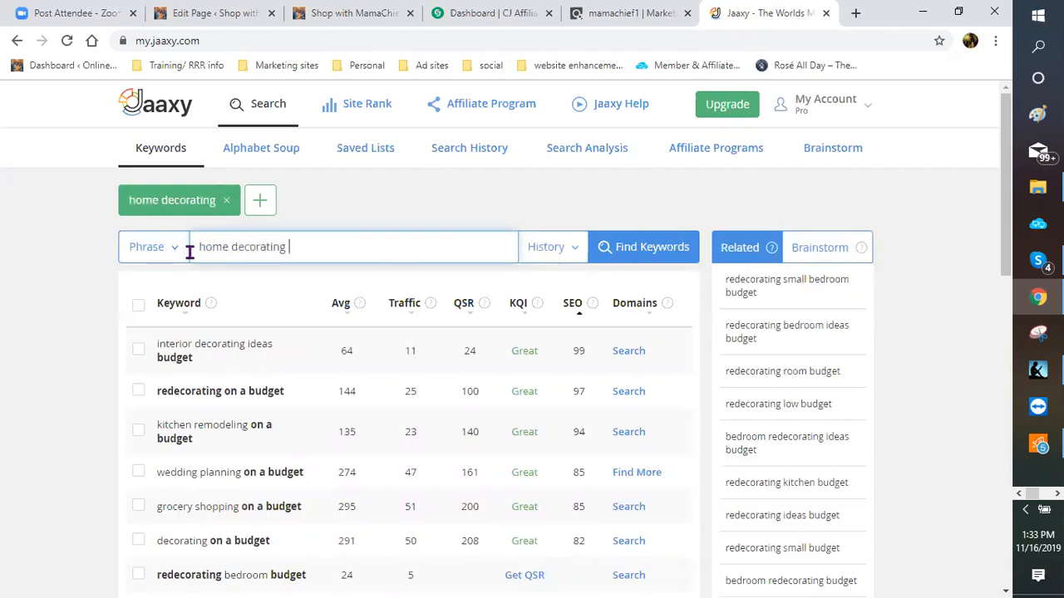
pyautogui.write('ideas')
pyautogui.press('Return')
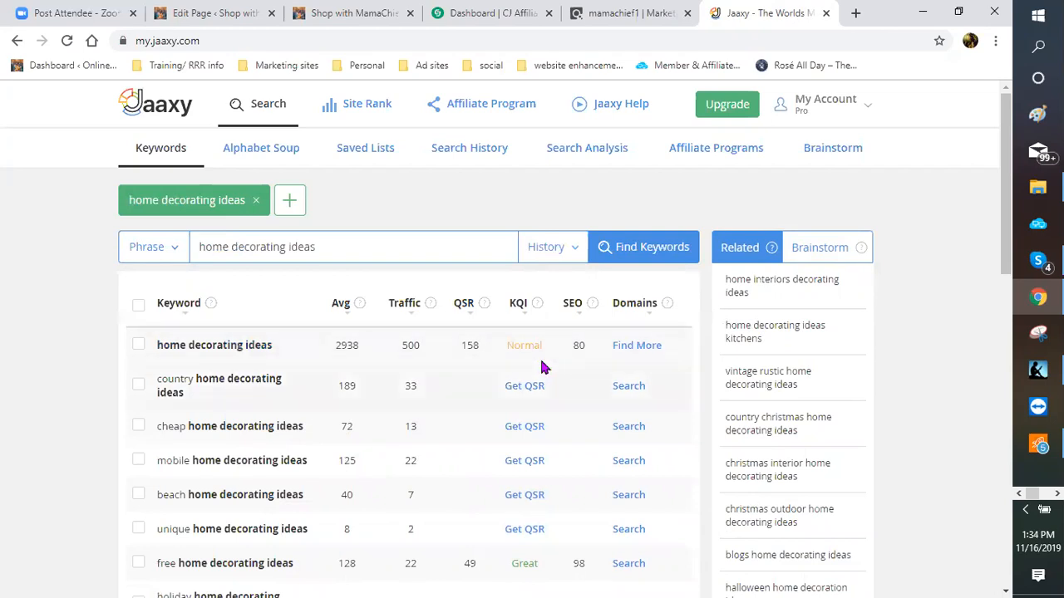
pyautogui.scroll(-1, 510, 383)
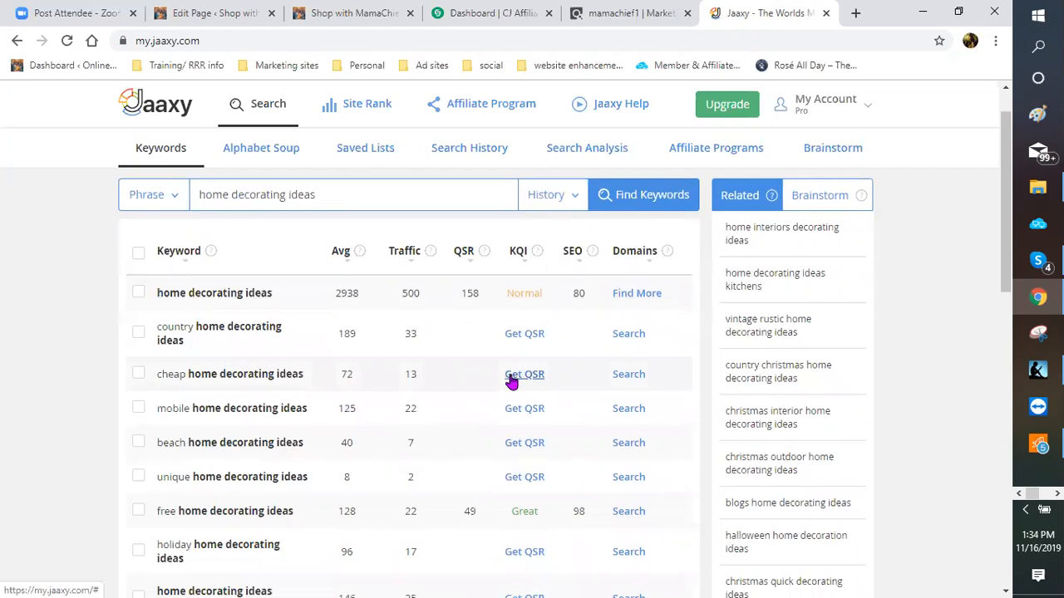
pyautogui.scroll(-1, 488, 427)
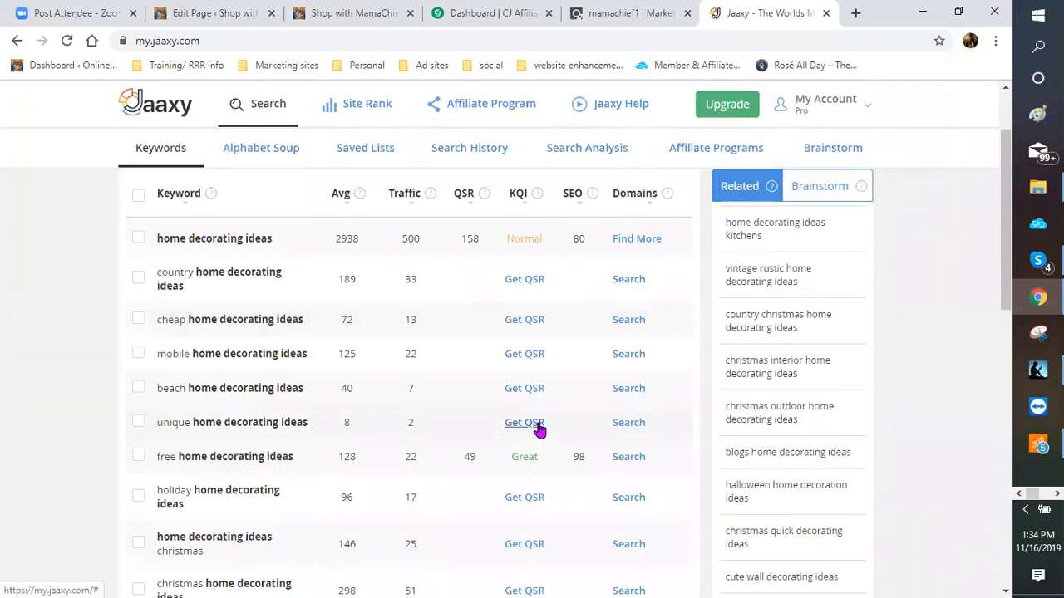
# Step: Get QSR for 'holiday home decorating ideas' (73) and 'unique home decorating ideas' (63)
pyautogui.click(532, 498)
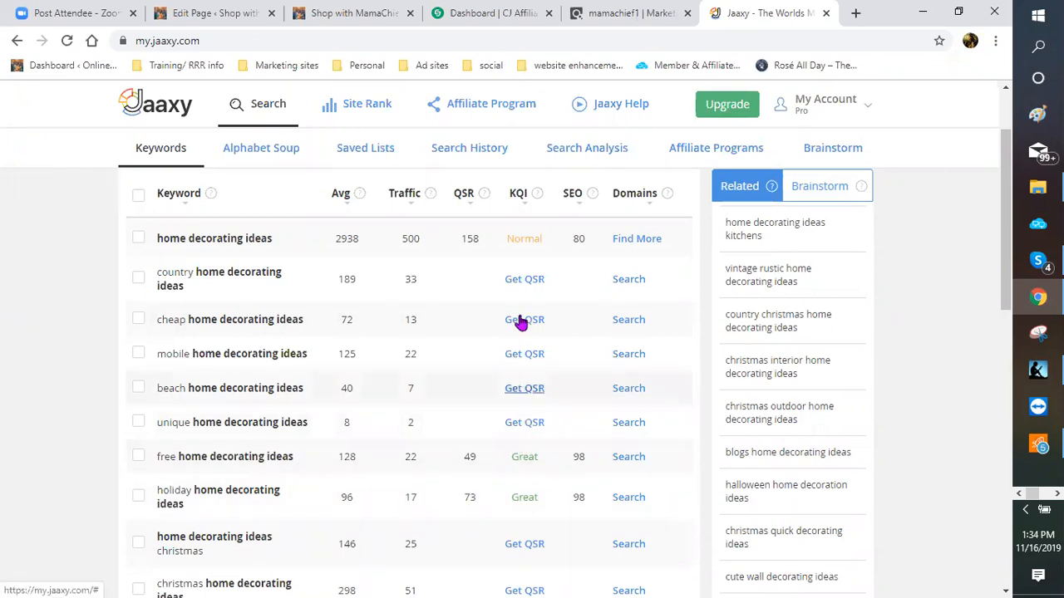
pyautogui.click(531, 423)
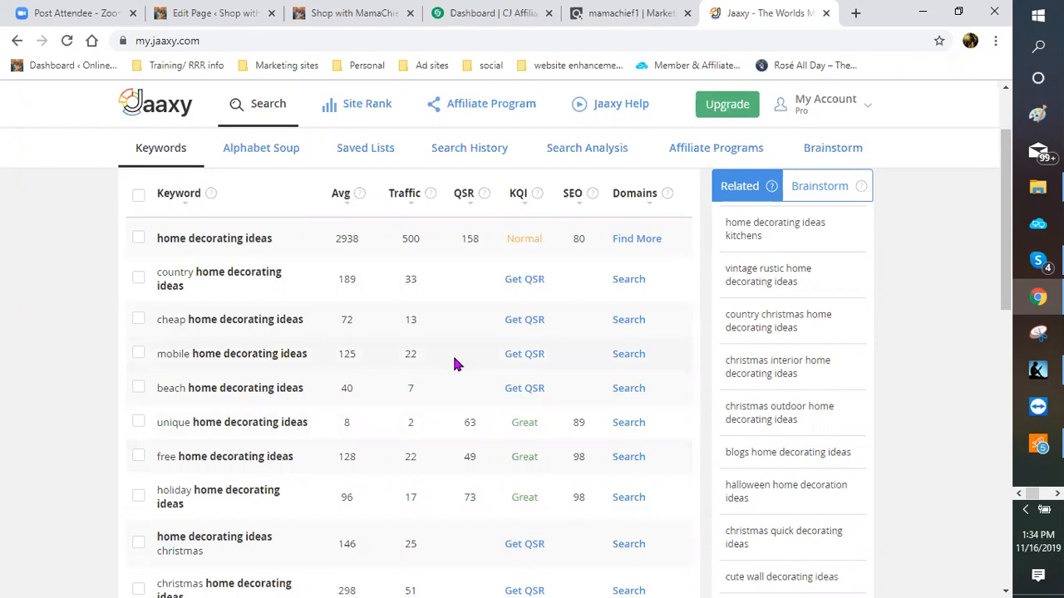
pyautogui.scroll(-1, 454, 364)
pyautogui.scroll(-2, 455, 364)
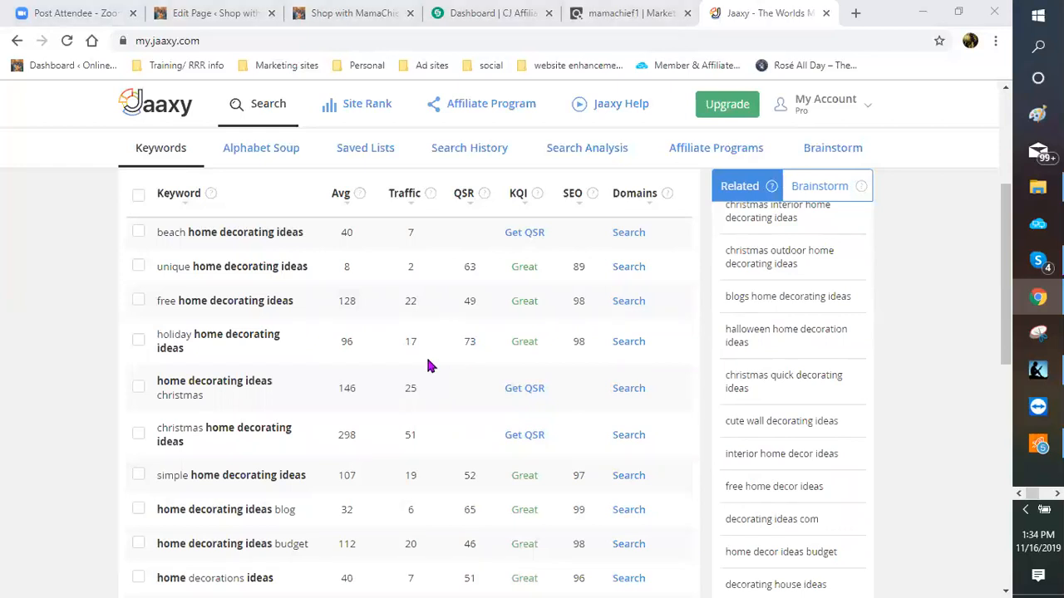
pyautogui.scroll(-1, 425, 364)
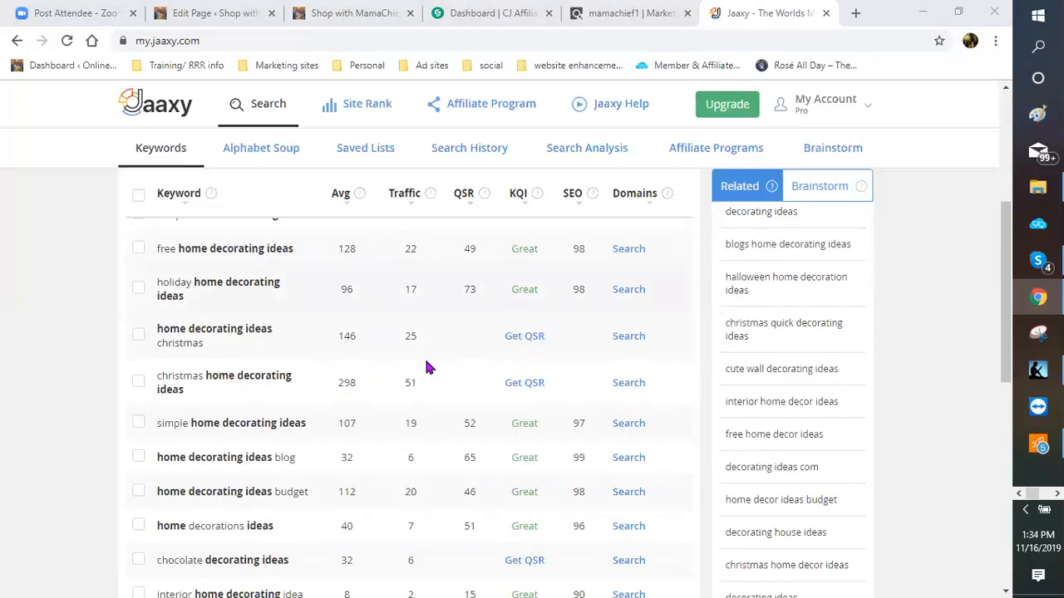
pyautogui.scroll(-1, 426, 367)
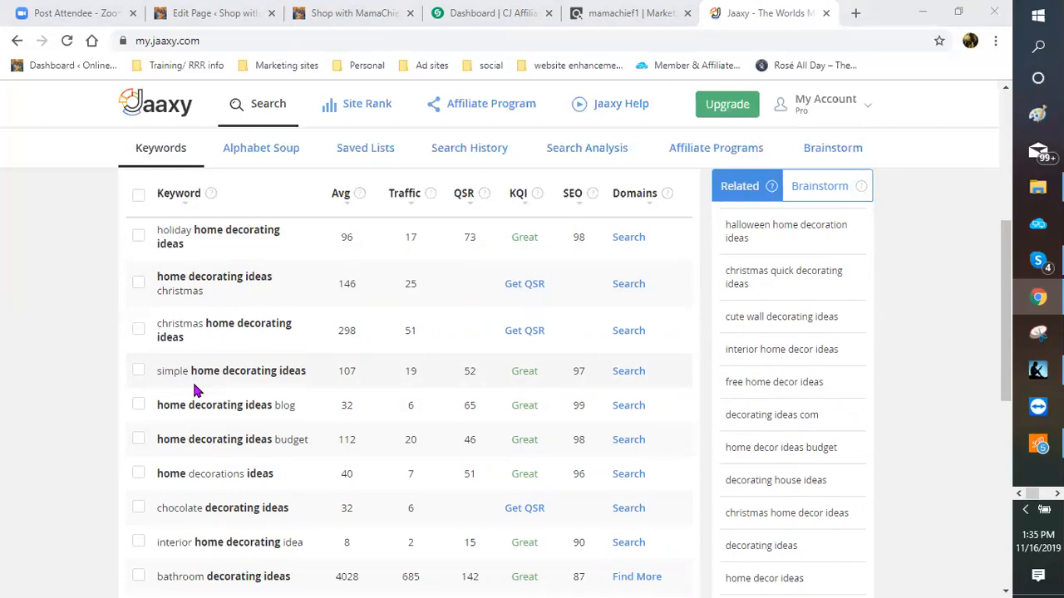
# Step: Prefix the page title with 'Simple Home Decorating ideas' so it reads '...- Update That Look'
pyautogui.click(206, 18)
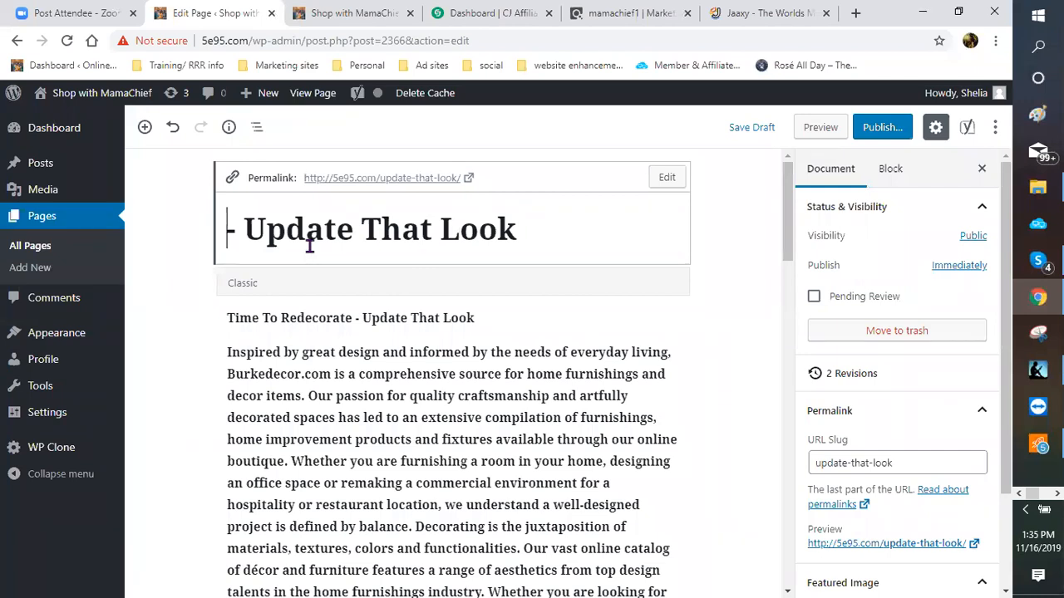
pyautogui.write('SIMPL')
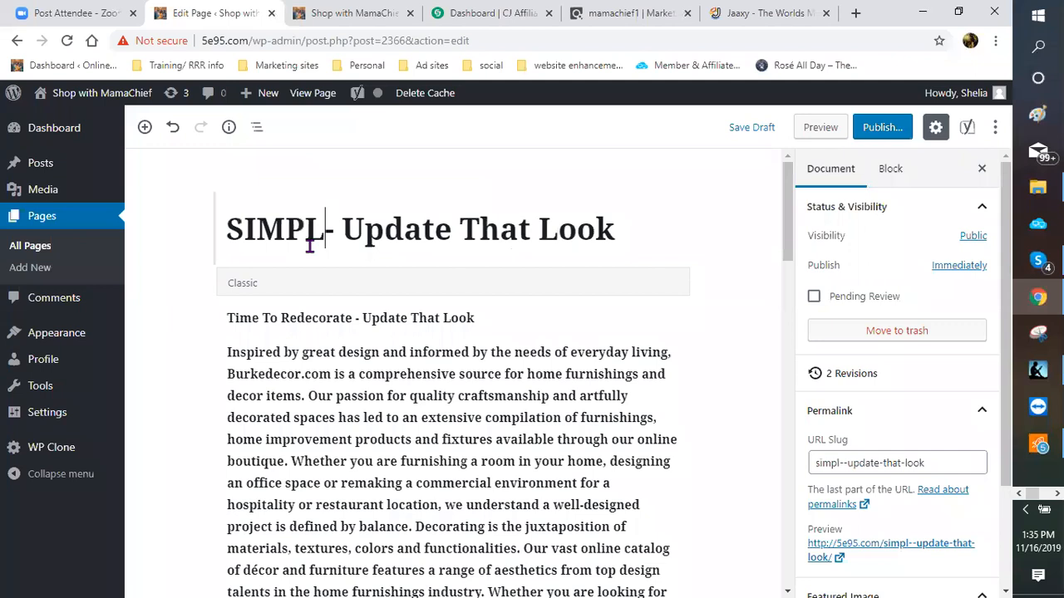
pyautogui.press('BackSpace')
pyautogui.press('BackSpace')
pyautogui.press('BackSpace')
pyautogui.press('BackSpace')
pyautogui.write('impl')
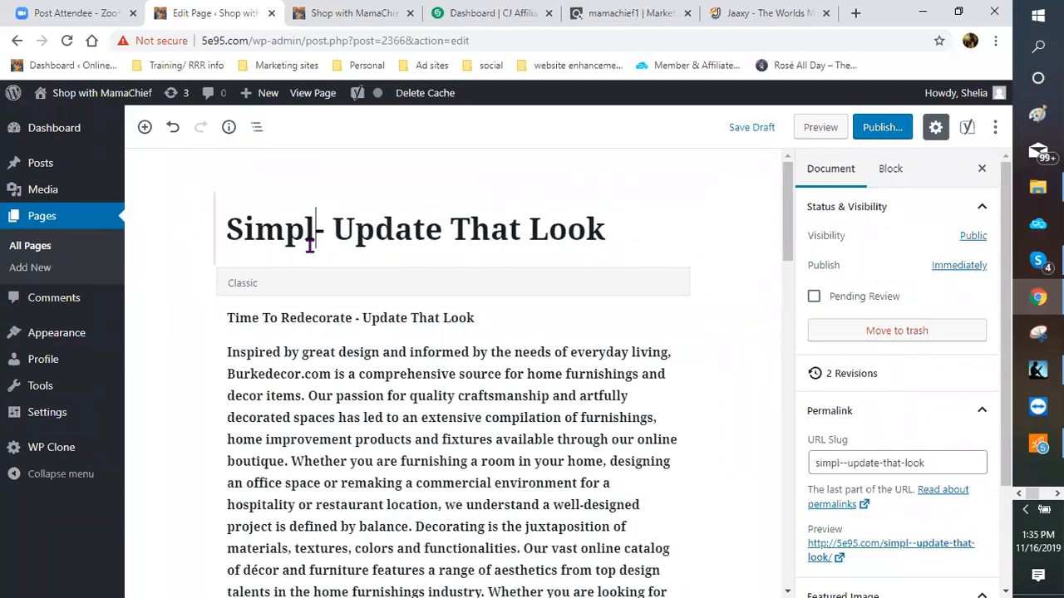
pyautogui.write('e ho')
pyautogui.press('BackSpace')
pyautogui.press('BackSpace')
pyautogui.write('Home')
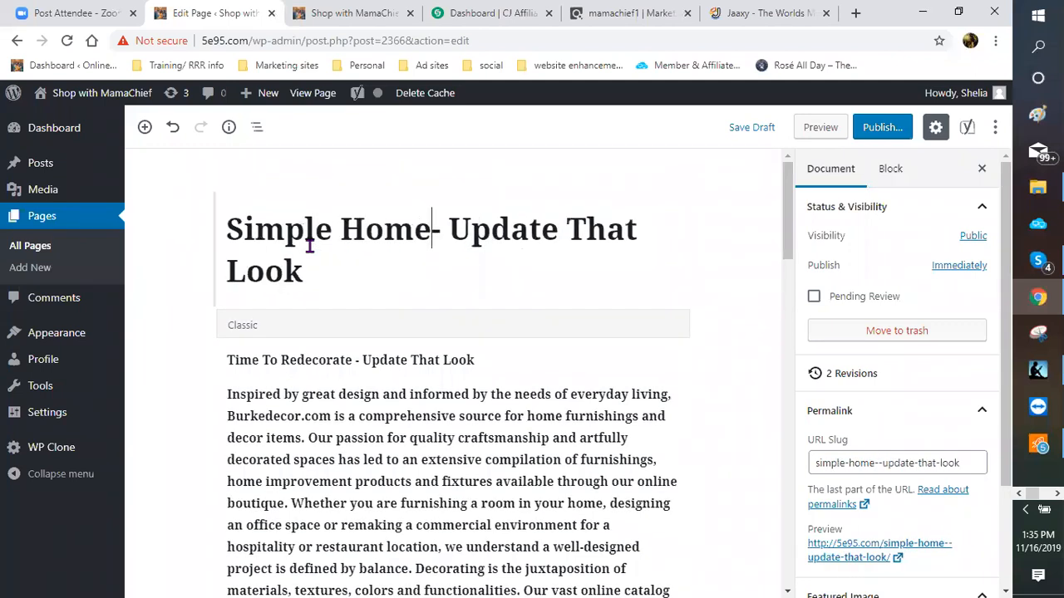
pyautogui.write(' De')
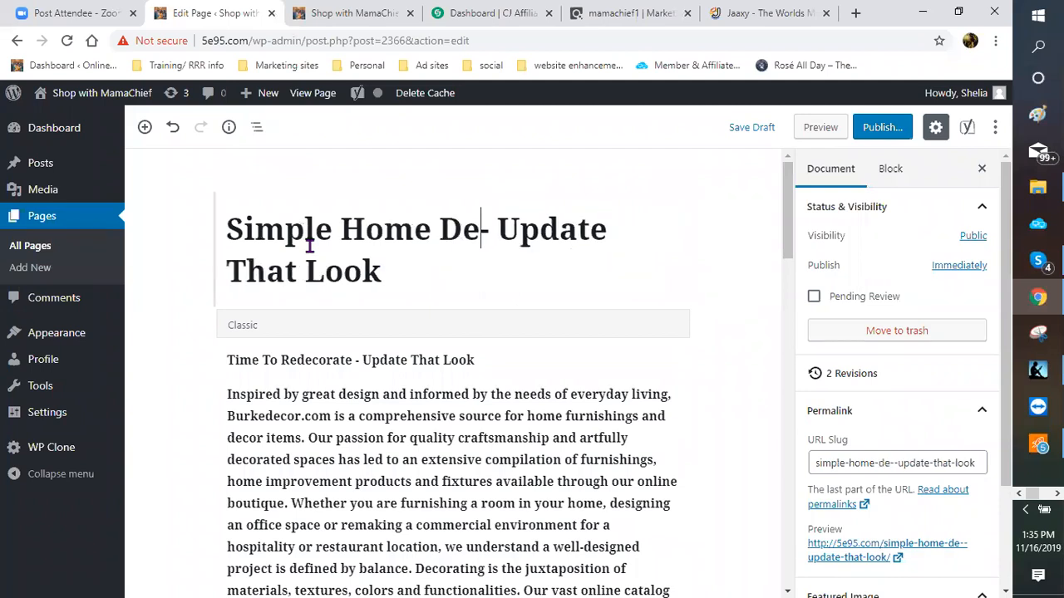
pyautogui.write('cordat')
pyautogui.press('BackSpace')
pyautogui.press('BackSpace')
pyautogui.press('BackSpace')
pyautogui.write('ating')
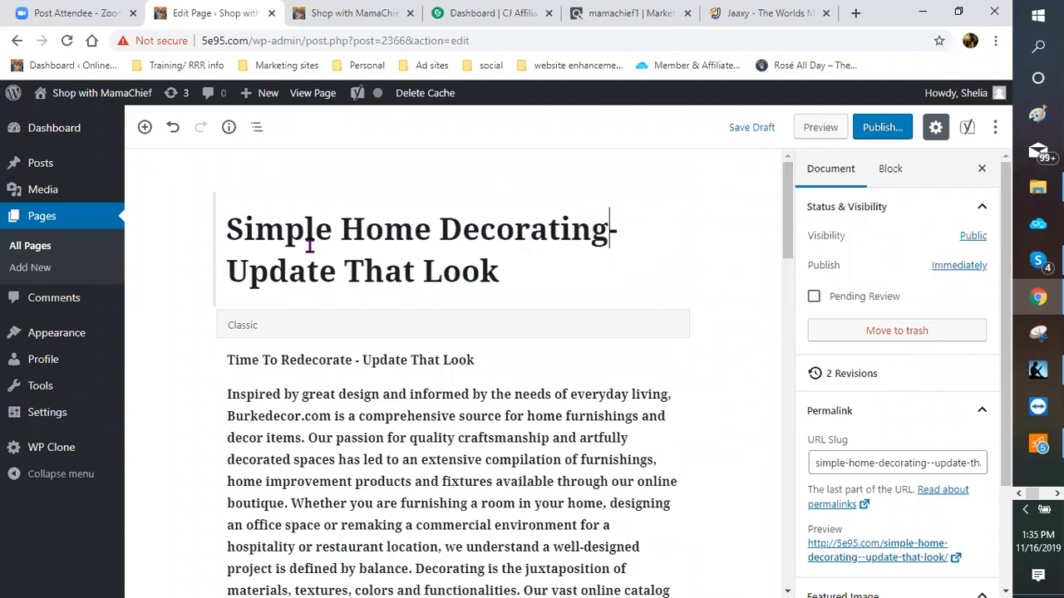
pyautogui.write(' ideas')
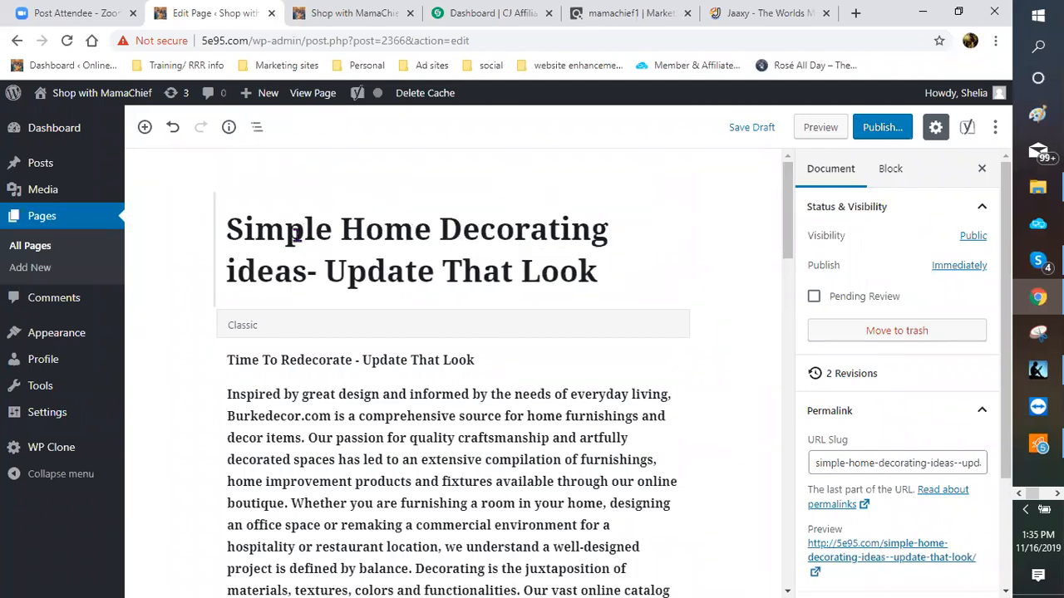
pyautogui.scroll(-2, 353, 275)
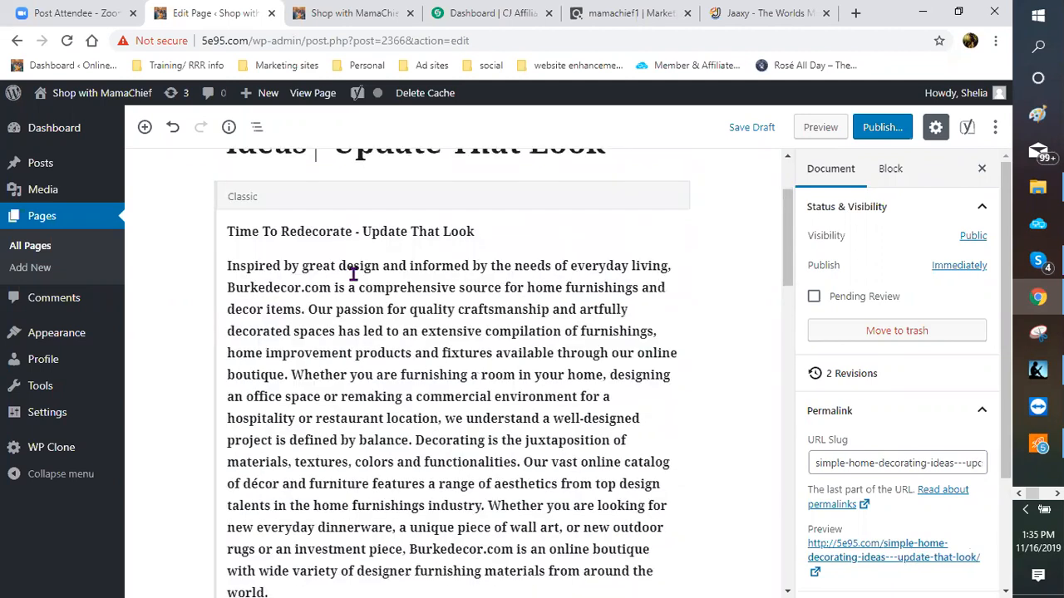
pyautogui.scroll(-3, 353, 274)
pyautogui.scroll(2, 335, 225)
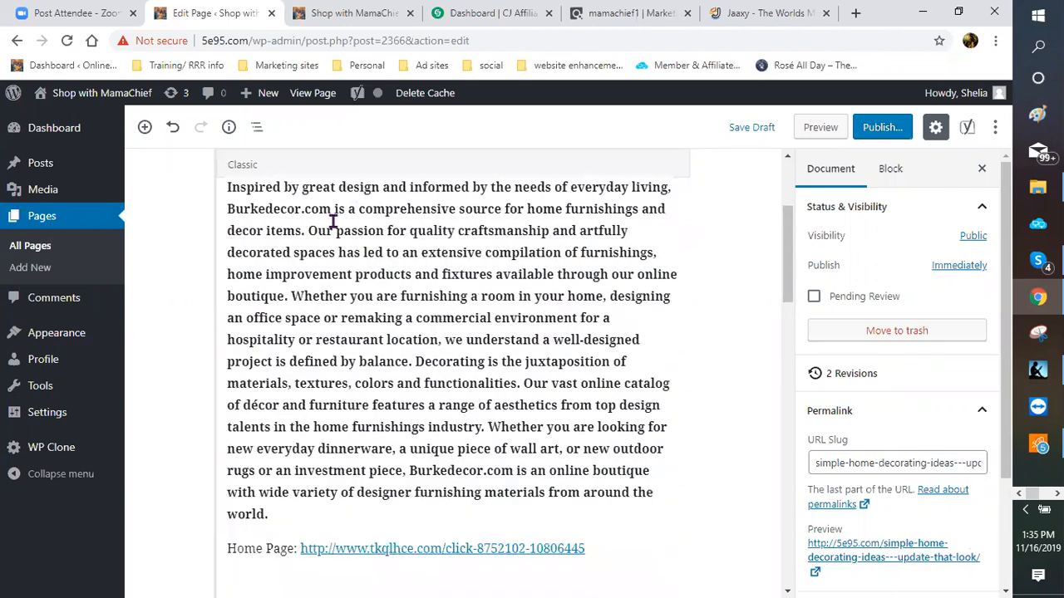
pyautogui.scroll(-3, 337, 216)
pyautogui.scroll(-10, 344, 275)
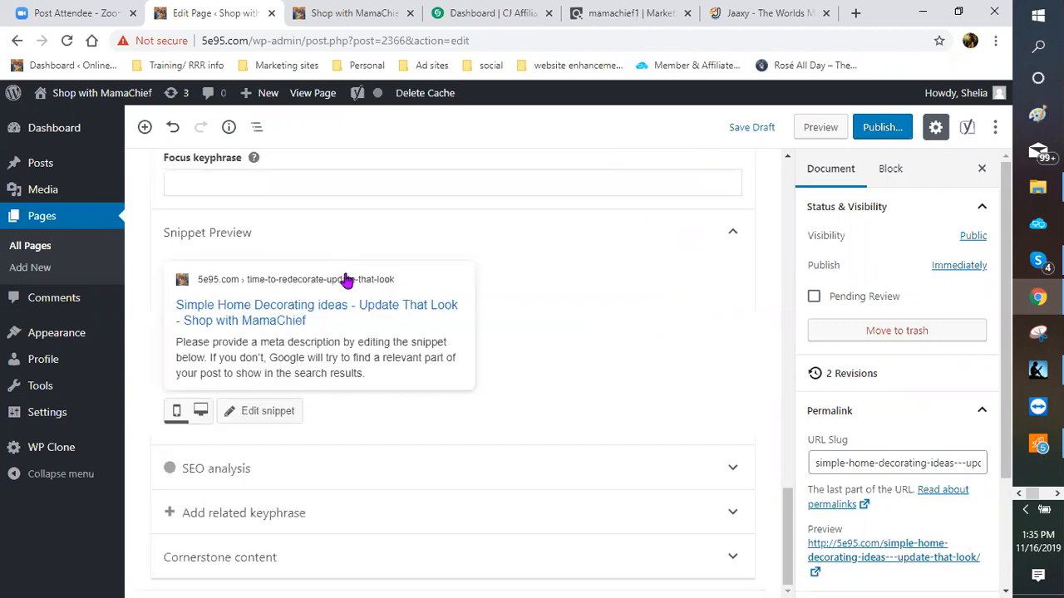
pyautogui.scroll(2, 299, 326)
pyautogui.click(201, 289)
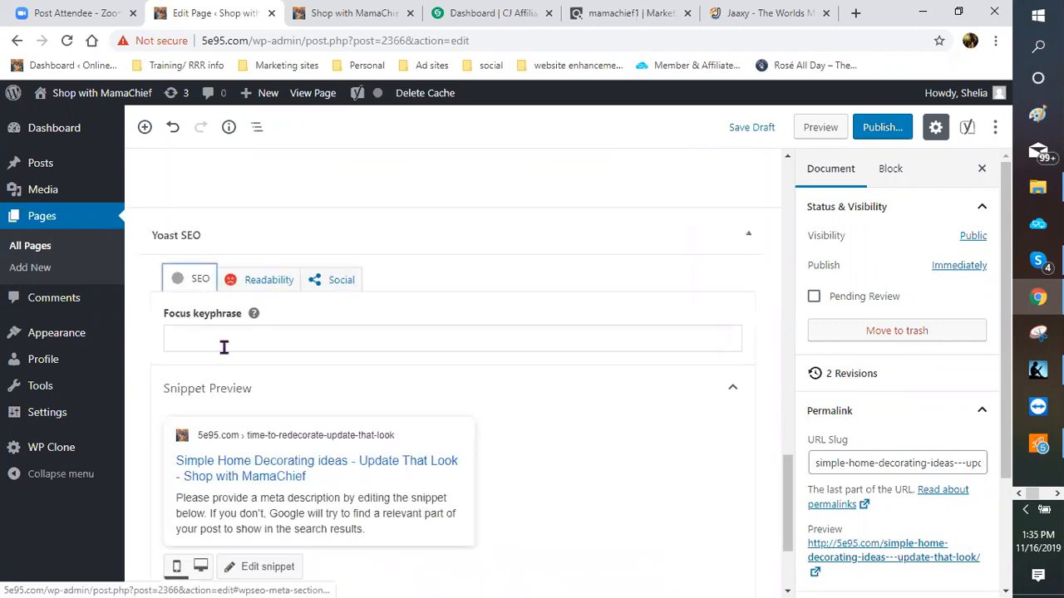
pyautogui.click(227, 337)
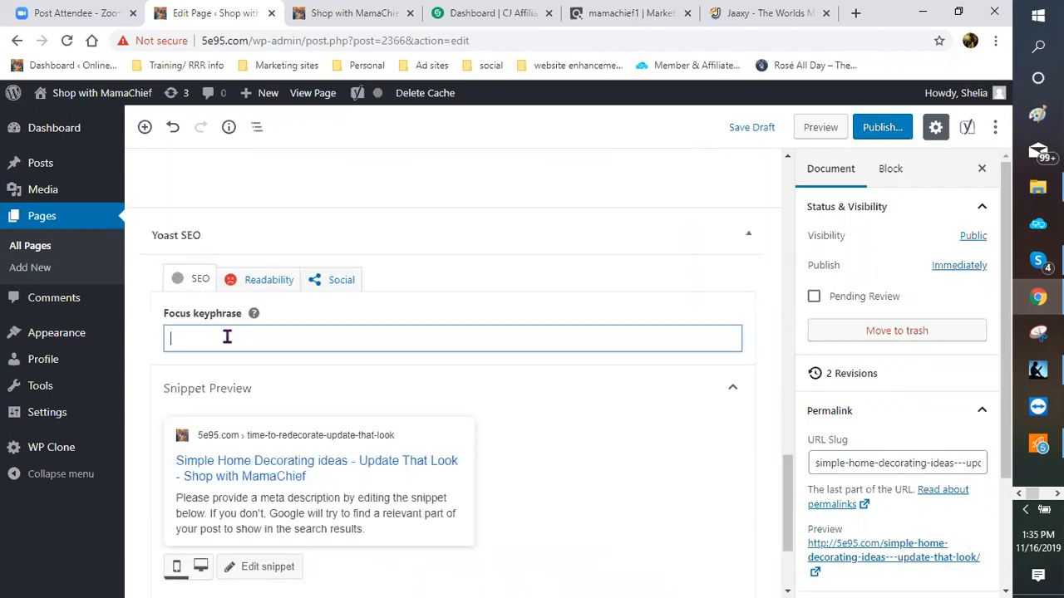
pyautogui.write('simple home decorating ideas')
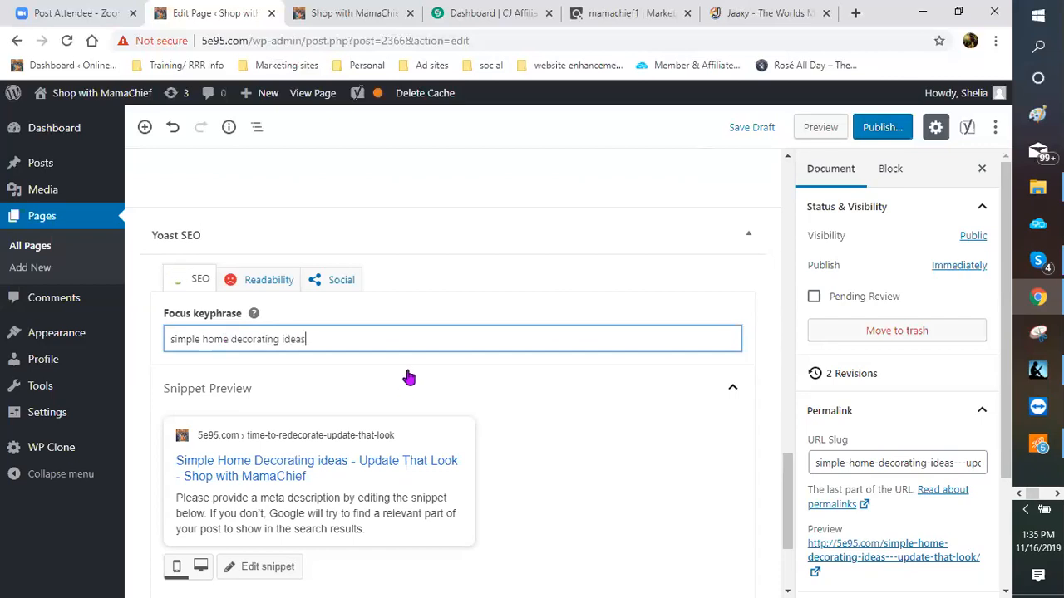
pyautogui.scroll(-2, 356, 378)
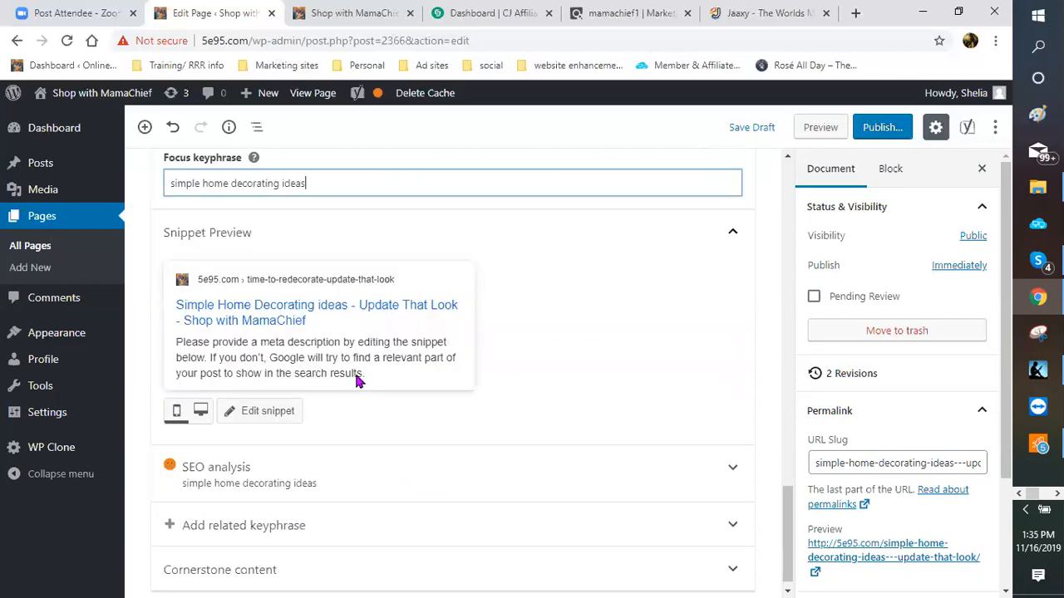
pyautogui.click(280, 410)
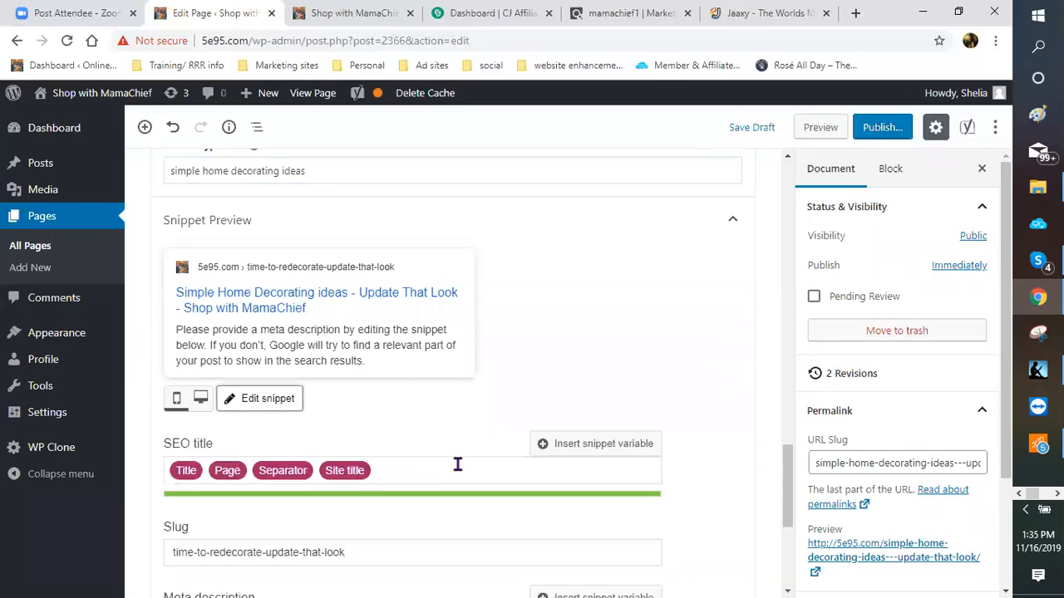
pyautogui.scroll(-1, 431, 403)
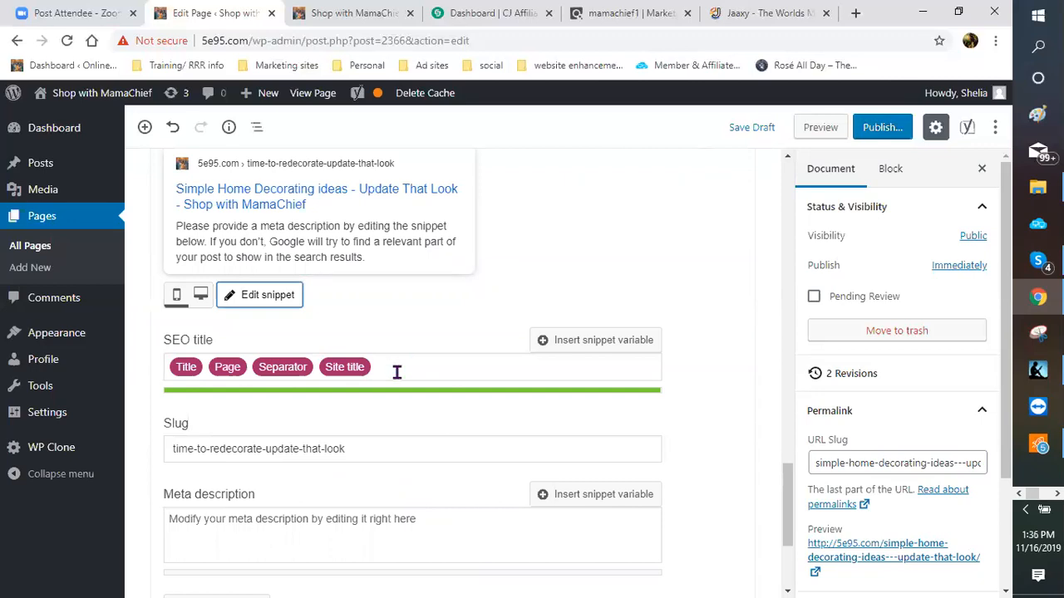
pyautogui.scroll(1, 438, 355)
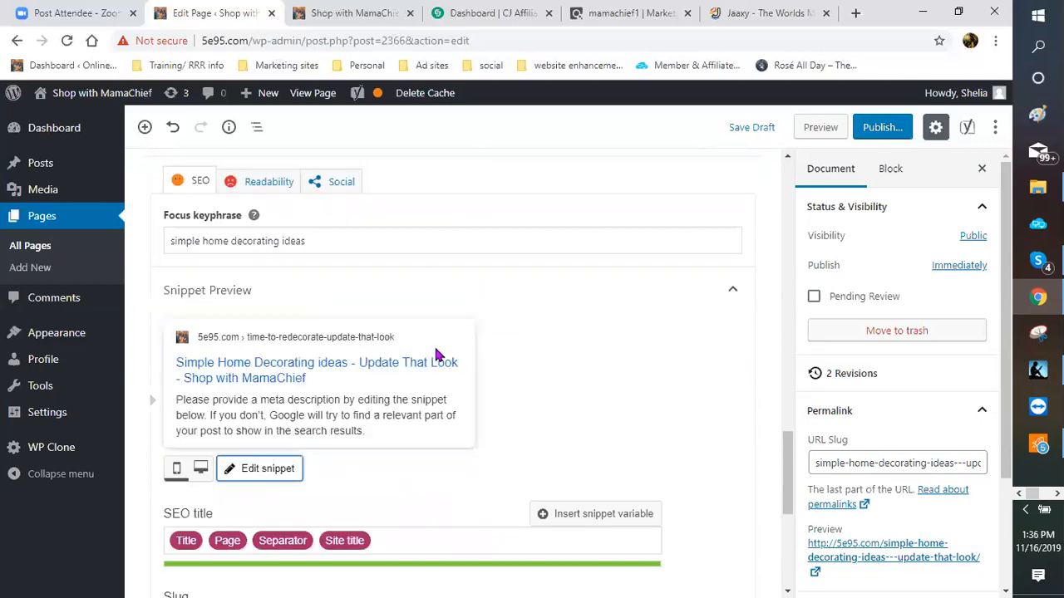
pyautogui.scroll(1, 532, 350)
pyautogui.scroll(-1, 321, 358)
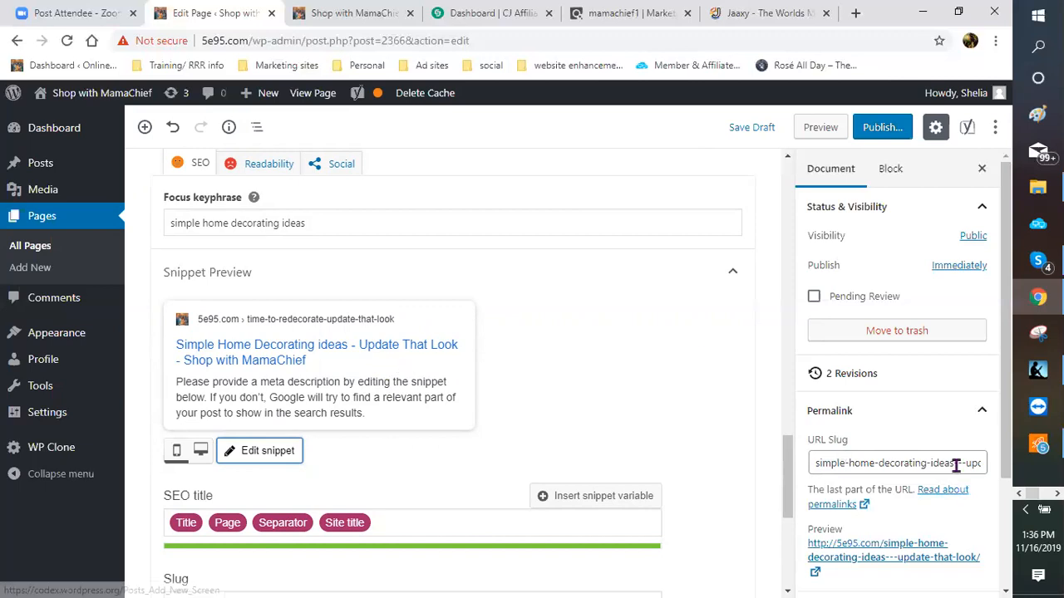
# Step: Trim the URL slug so it reads 'simple-home-decorating-ideas'
pyautogui.moveTo(961, 468); pyautogui.dragTo(984, 468)
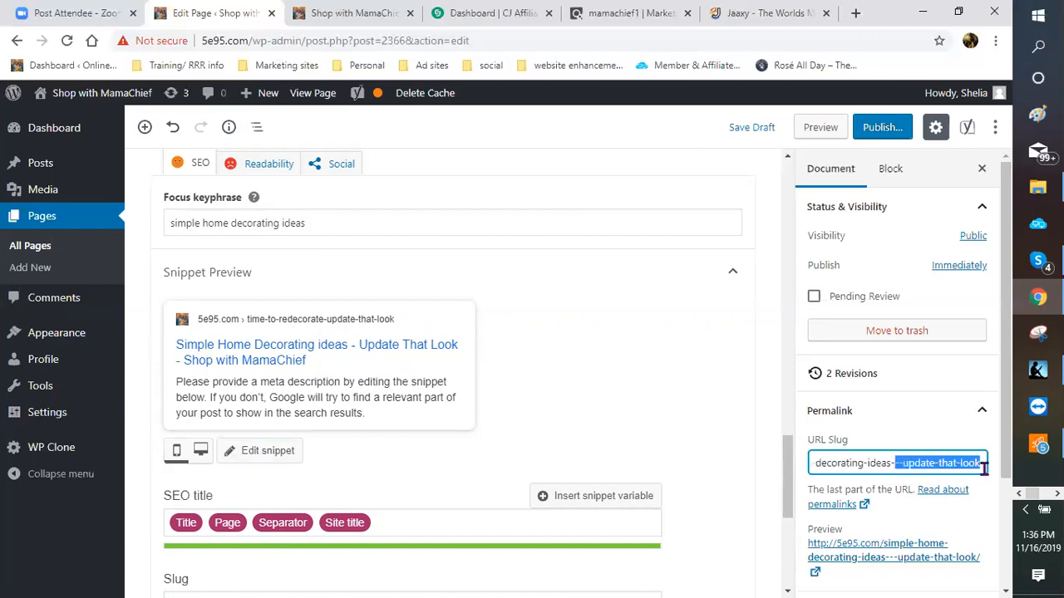
pyautogui.press('BackSpace')
pyautogui.press('BackSpace')
pyautogui.press('BackSpace')
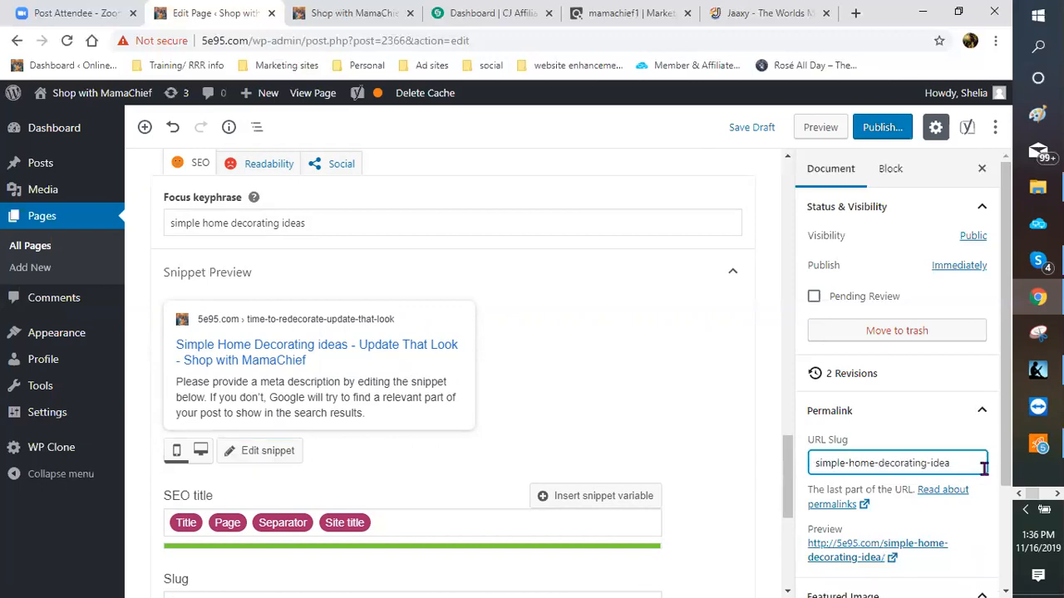
pyautogui.write('s')
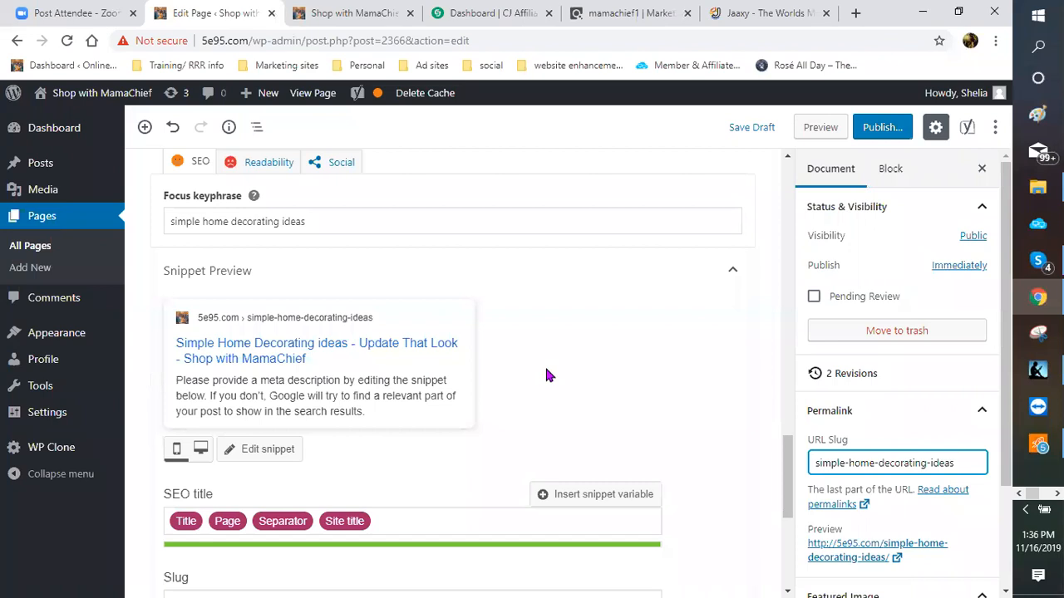
pyautogui.scroll(-3, 468, 380)
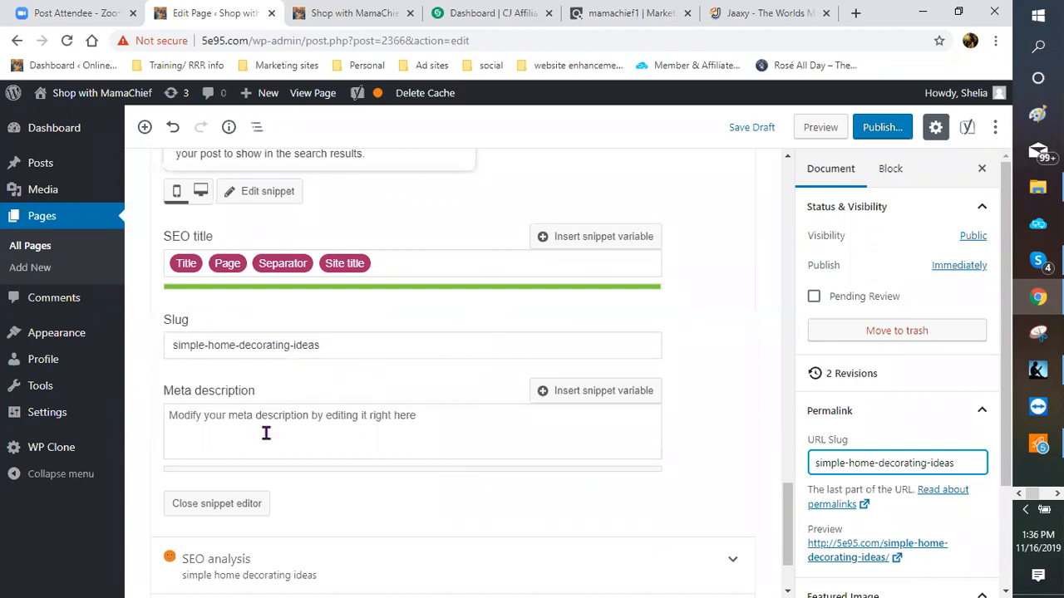
# Step: Begin the Yoast meta description with 'Tired of that old worn out look of your home'
pyautogui.click(190, 420)
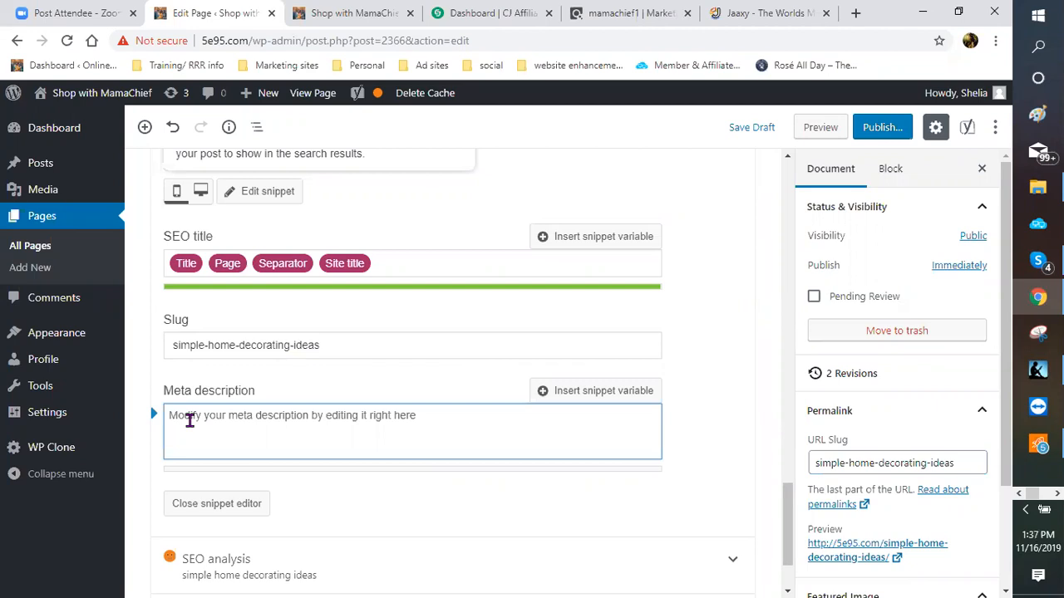
pyautogui.write('Tire')
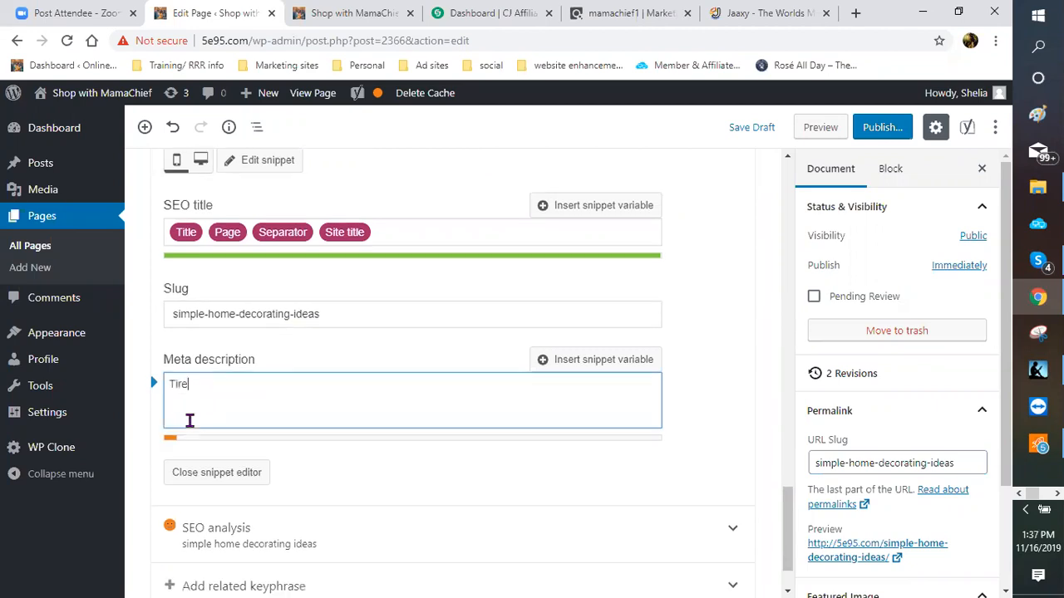
pyautogui.write('d of that old worn o')
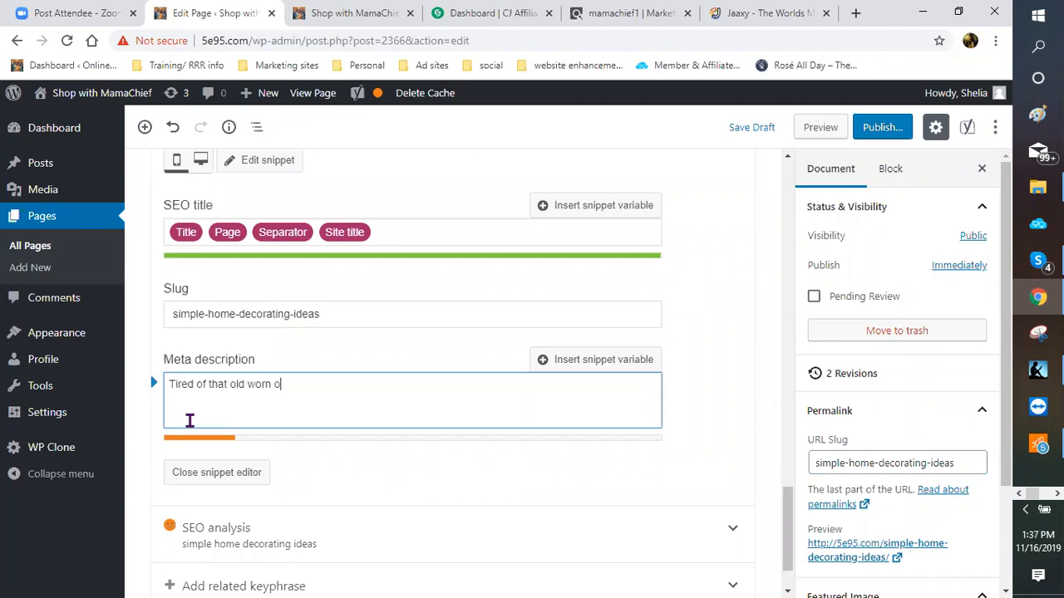
pyautogui.write('ut look of you')
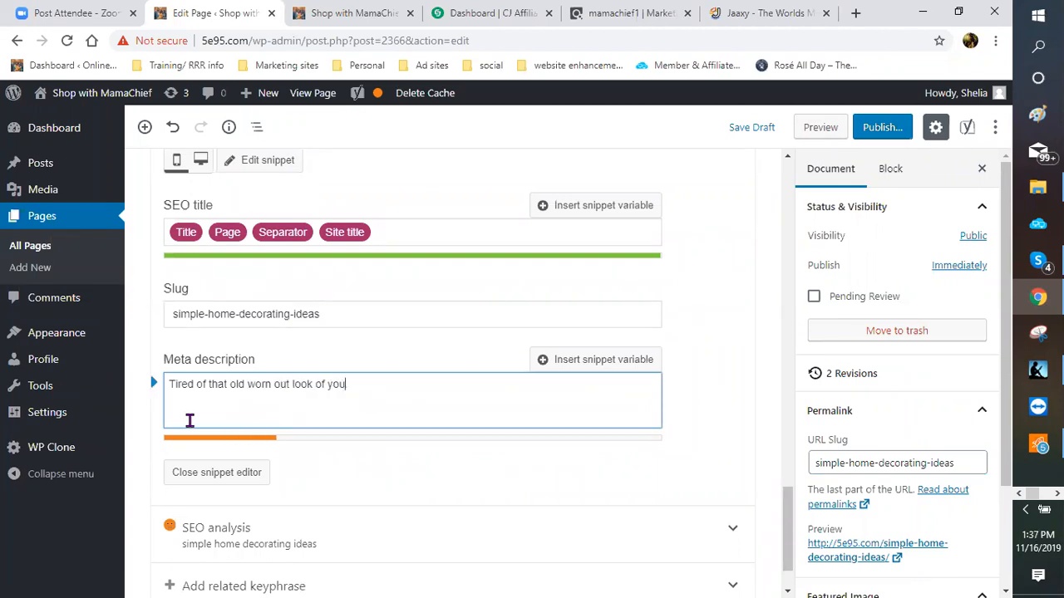
pyautogui.write('r home')
pyautogui.write('.')
# Step: Finish it: '? Here are some simple home decorating ideas that you can use to update the look and feel of your home.'
pyautogui.press('BackSpace')
pyautogui.press('BackSpace')
pyautogui.write('? Here')
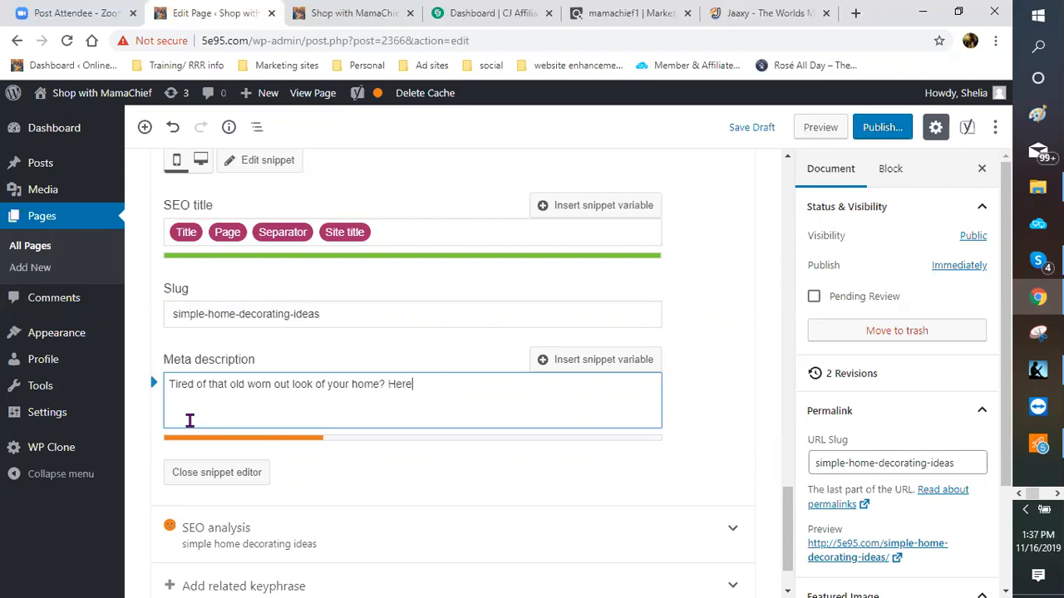
pyautogui.write(' are some ')
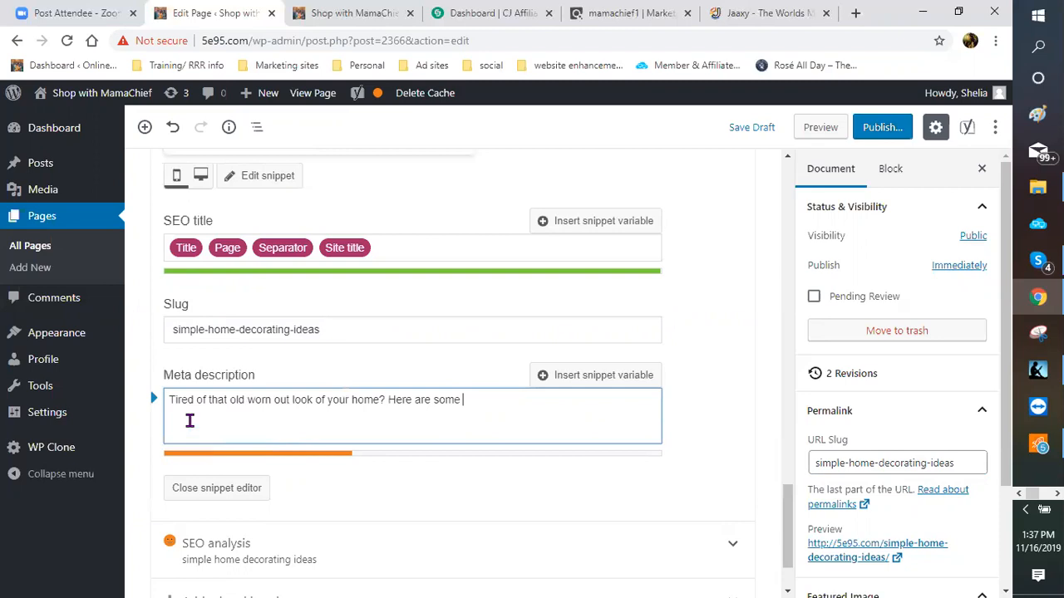
pyautogui.write('great')
pyautogui.press('BackSpace')
pyautogui.press('BackSpace')
pyautogui.press('BackSpace')
pyautogui.press('BackSpace')
pyautogui.press('BackSpace')
pyautogui.press('BackSpace')
pyautogui.write('simple home d')
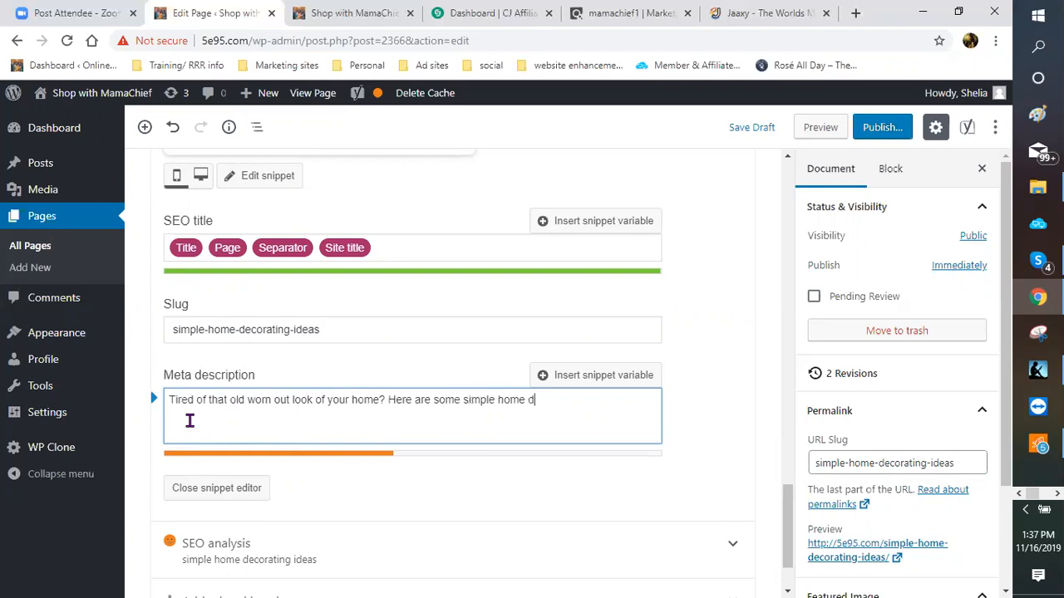
pyautogui.write('ecorating ideas that ')
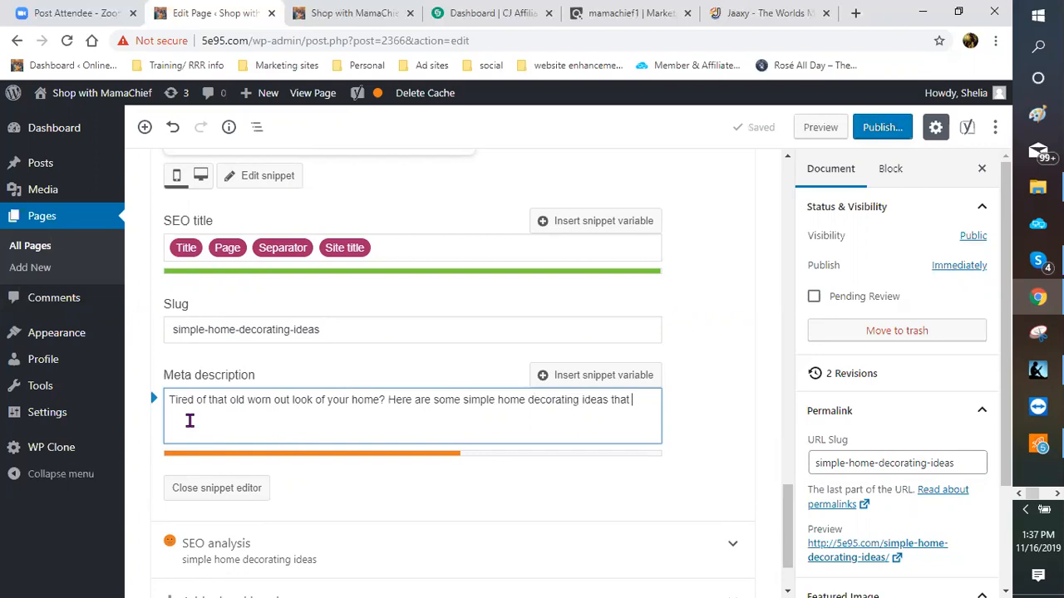
pyautogui.write('you')
pyautogui.write('can use t')
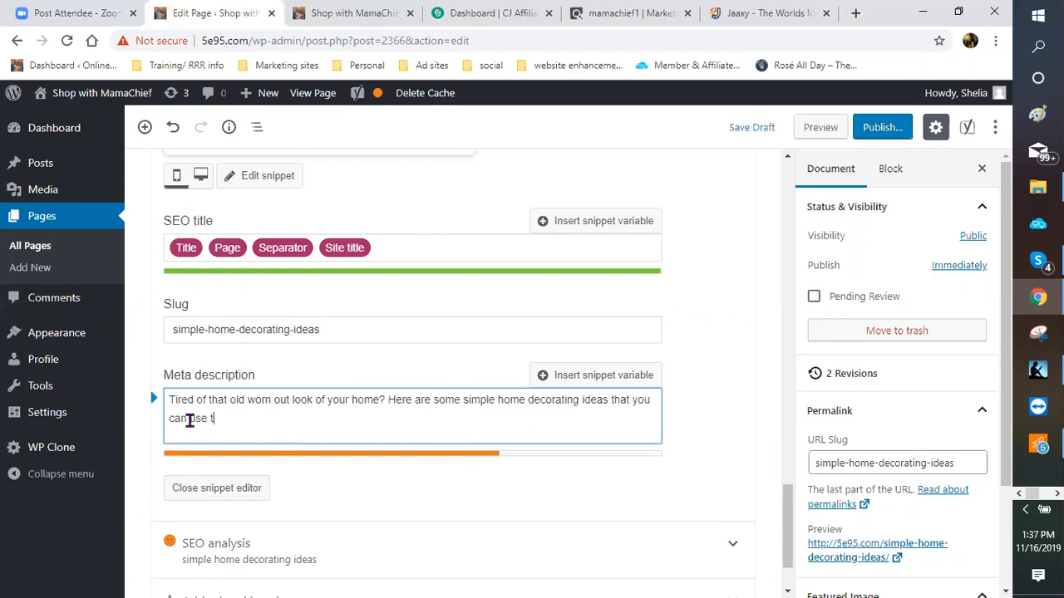
pyautogui.write('o update ')
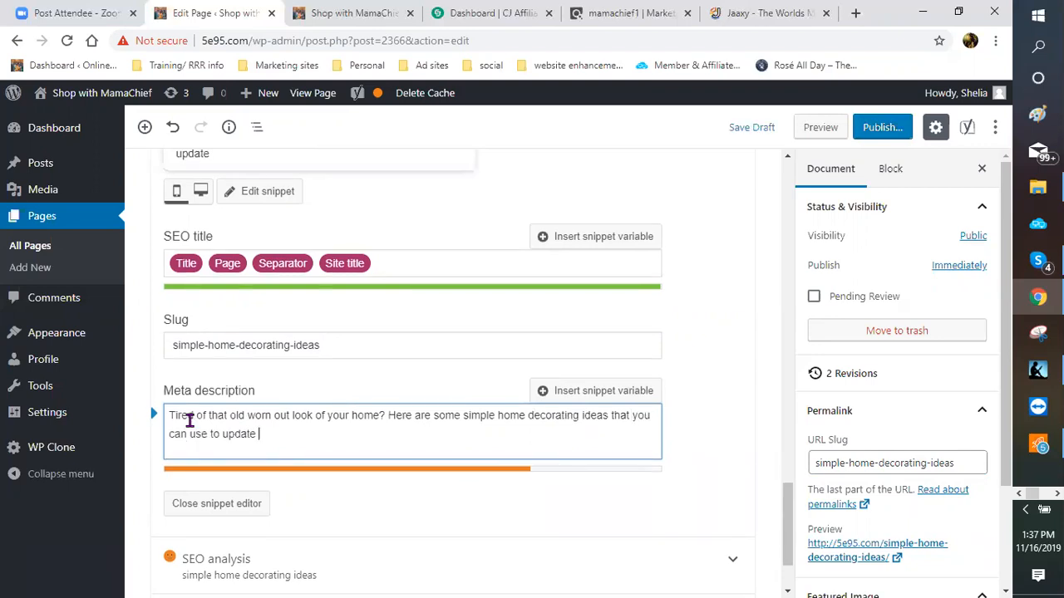
pyautogui.write('the look and f')
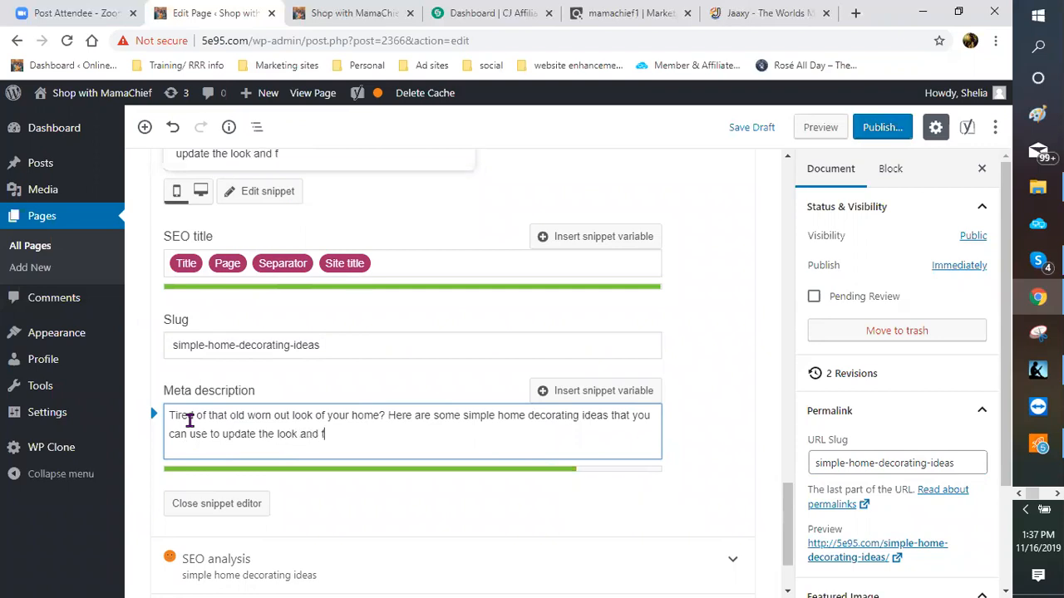
pyautogui.write('eel of your home')
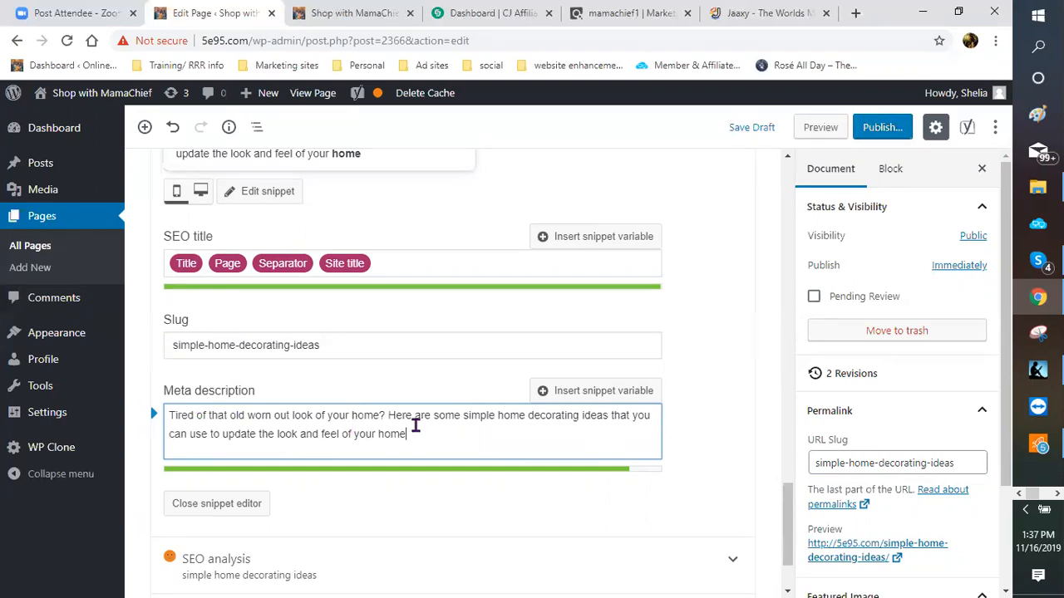
pyautogui.write('.')
pyautogui.scroll(1, 439, 436)
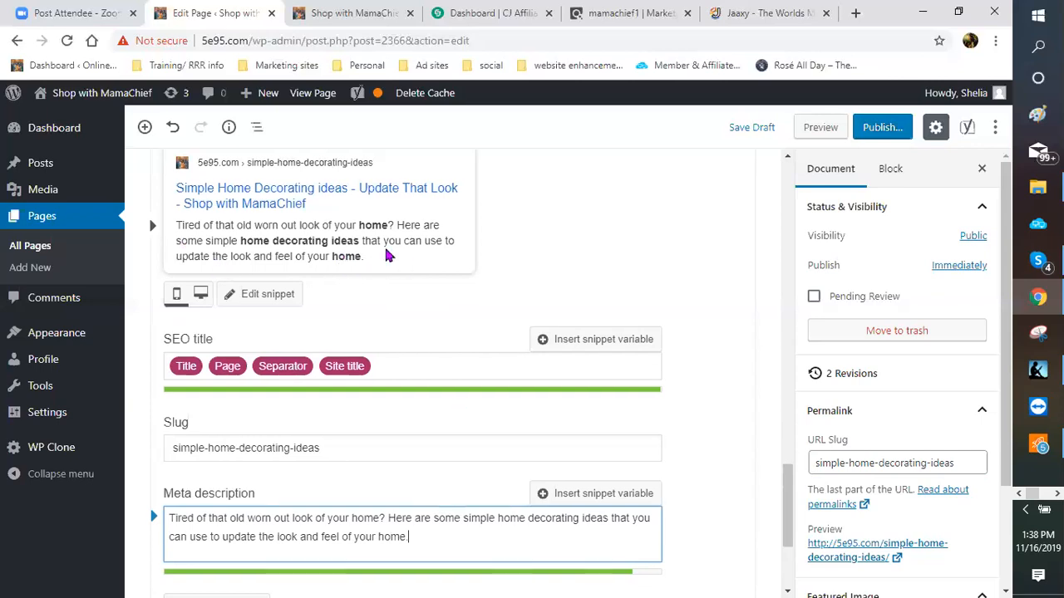
pyautogui.scroll(-2, 540, 249)
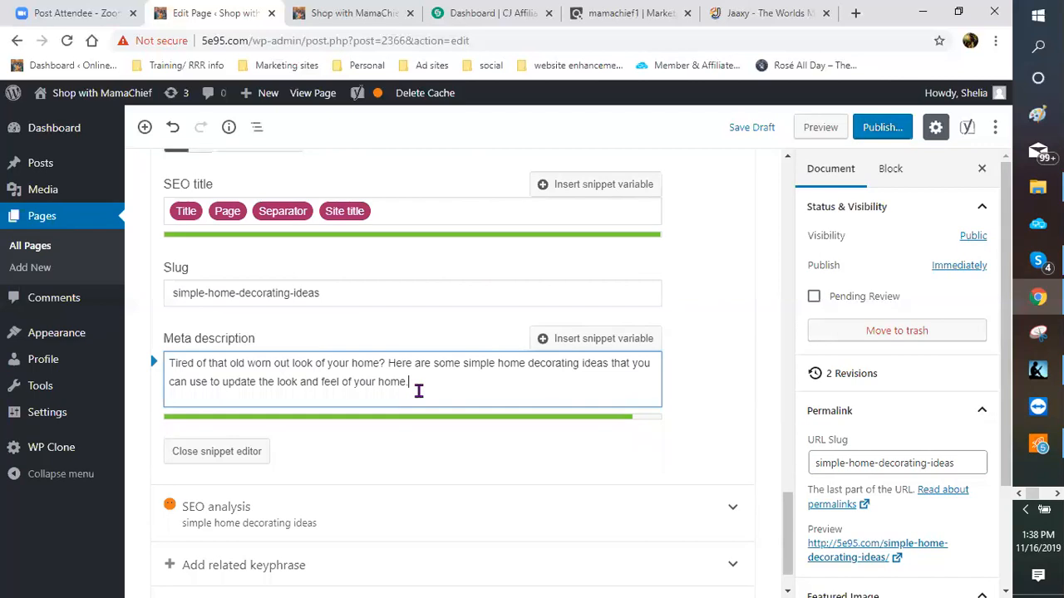
pyautogui.scroll(1, 420, 396)
pyautogui.scroll(1, 420, 396)
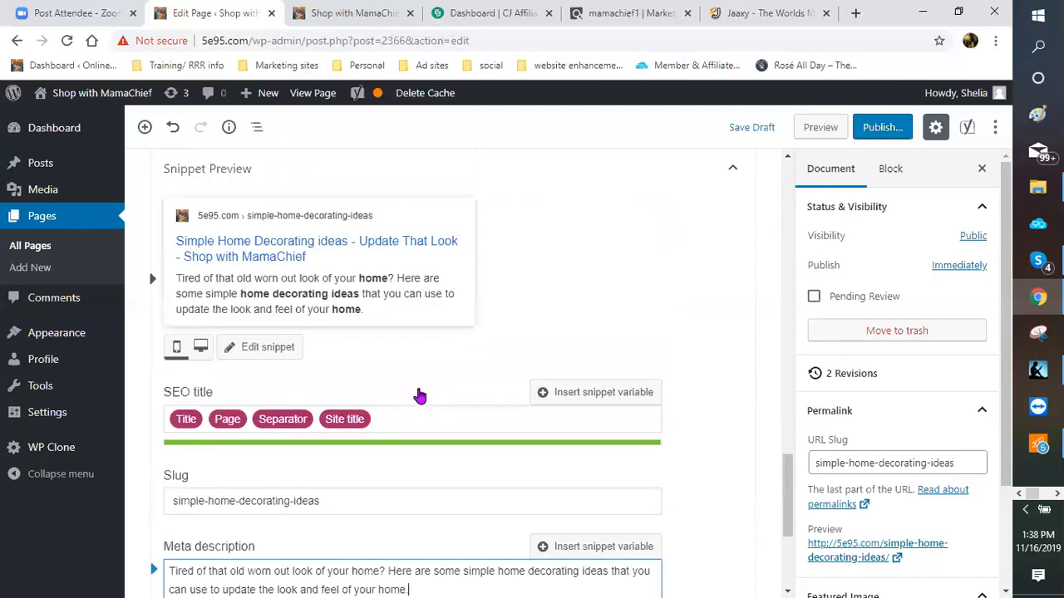
pyautogui.scroll(-1, 419, 391)
pyautogui.scroll(-2, 407, 389)
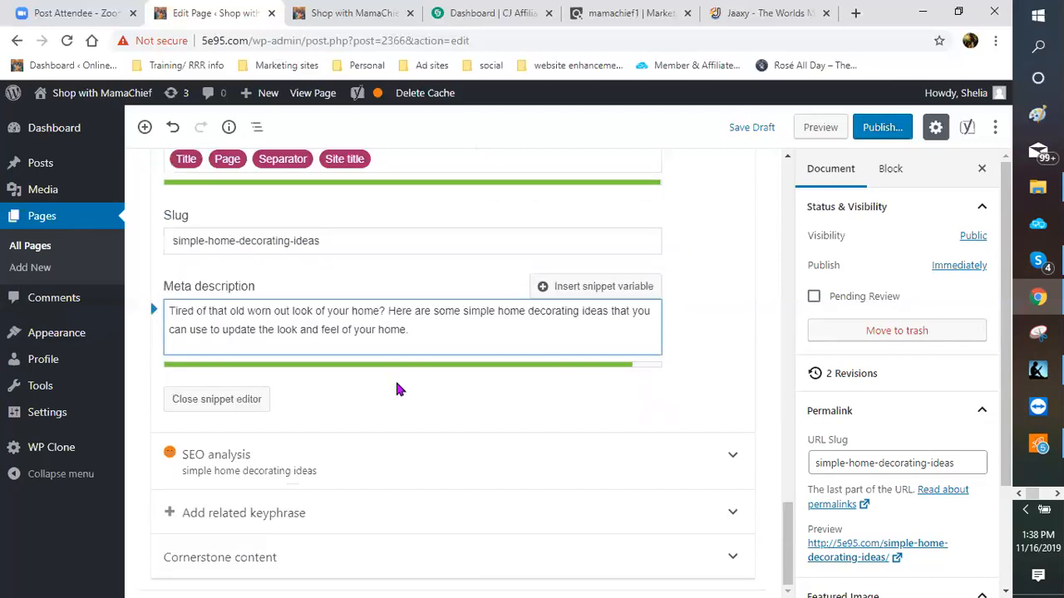
# Step: Close the Yoast snippet editor and return to the page title above the Classic block
pyautogui.click(210, 406)
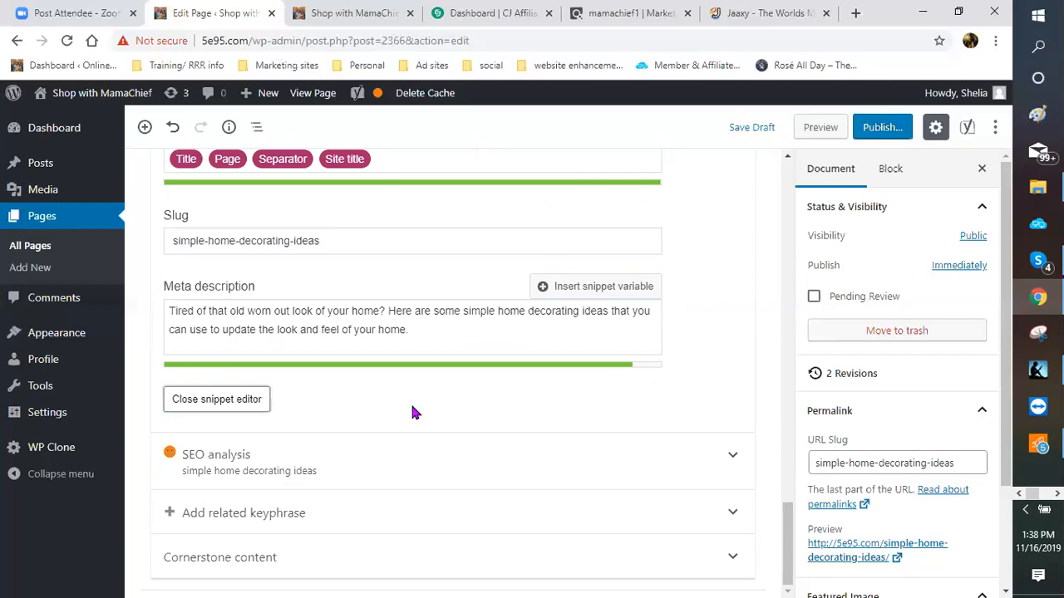
pyautogui.scroll(1, 353, 349)
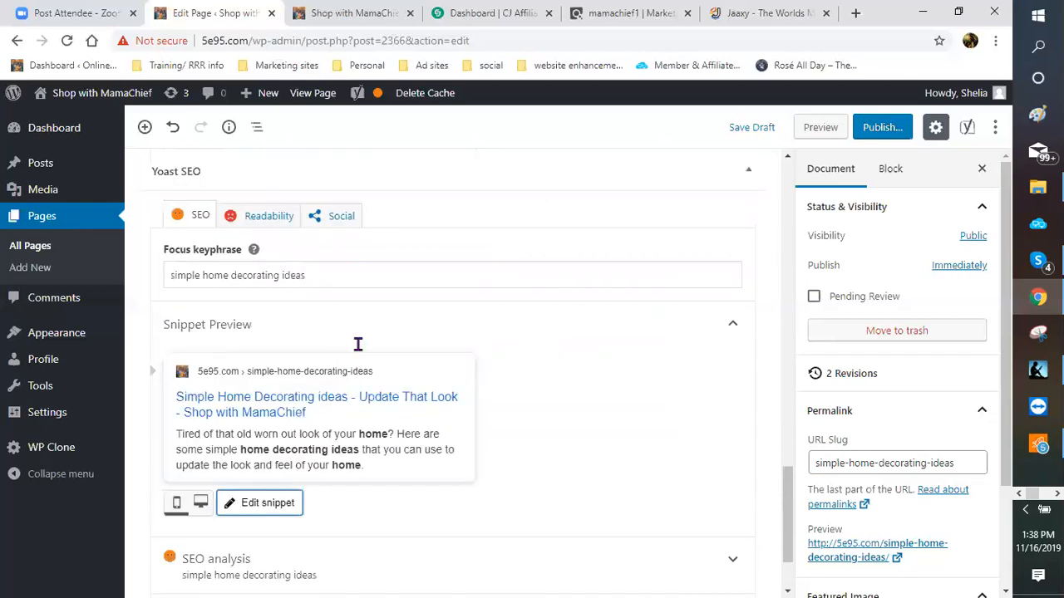
pyautogui.scroll(3, 357, 351)
pyautogui.scroll(4, 416, 328)
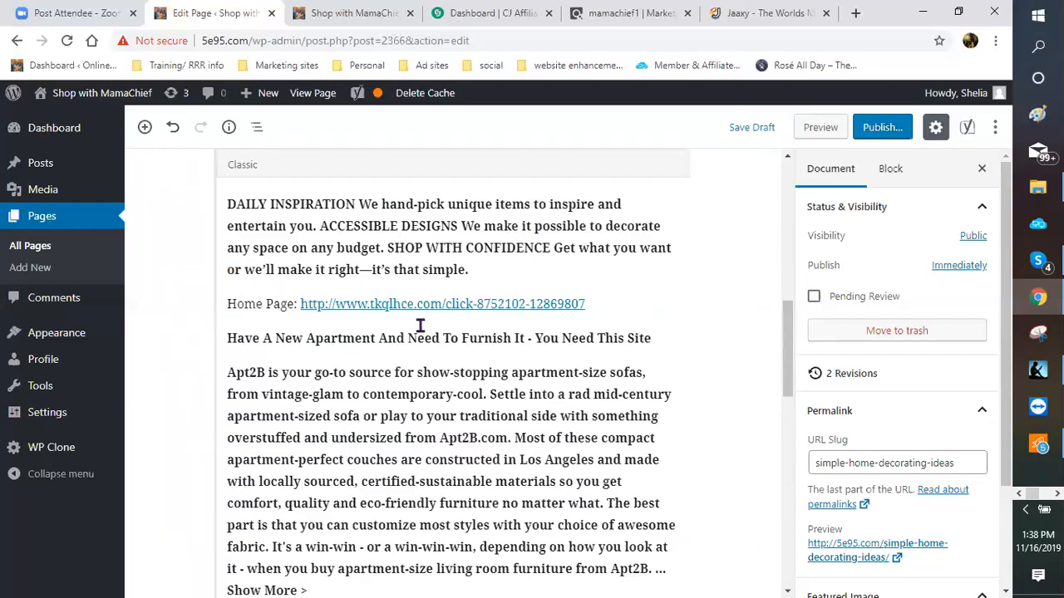
pyautogui.scroll(2, 416, 324)
pyautogui.scroll(4, 409, 319)
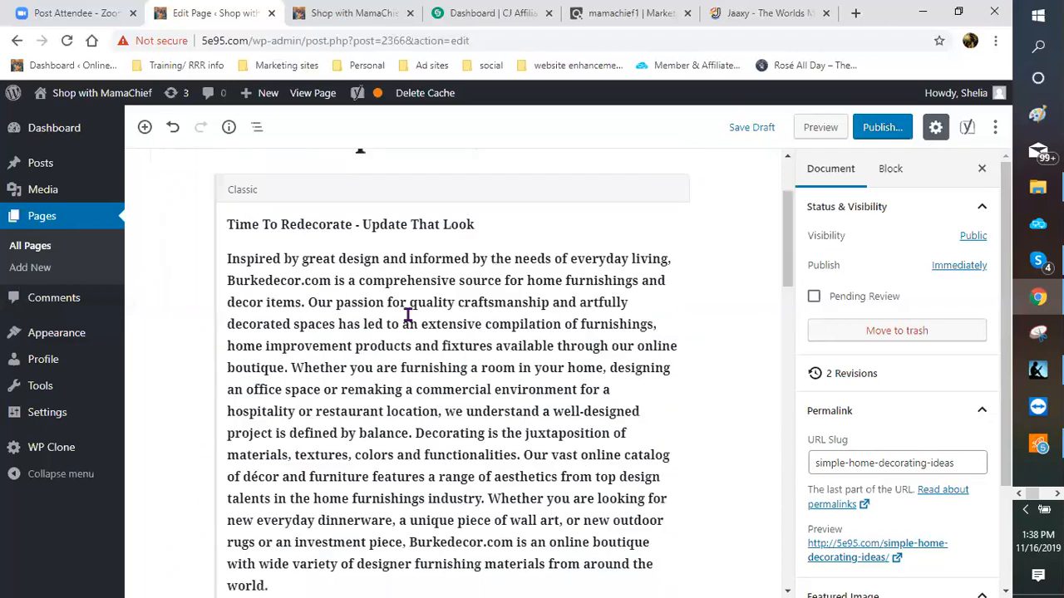
pyautogui.scroll(1, 405, 314)
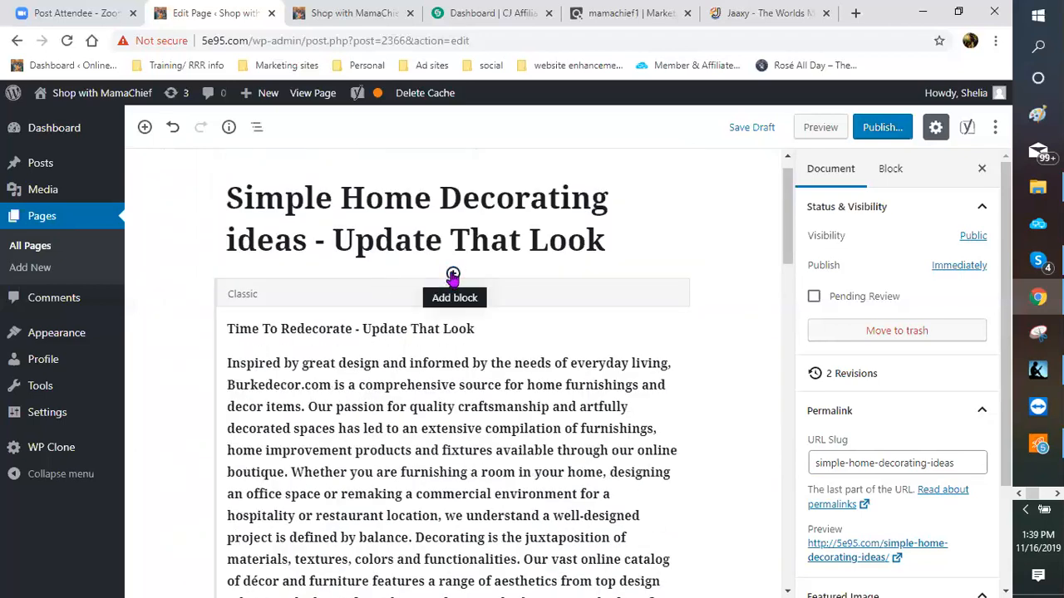
# Step: Insert a Paragraph block above the Classic block
pyautogui.click(452, 275)
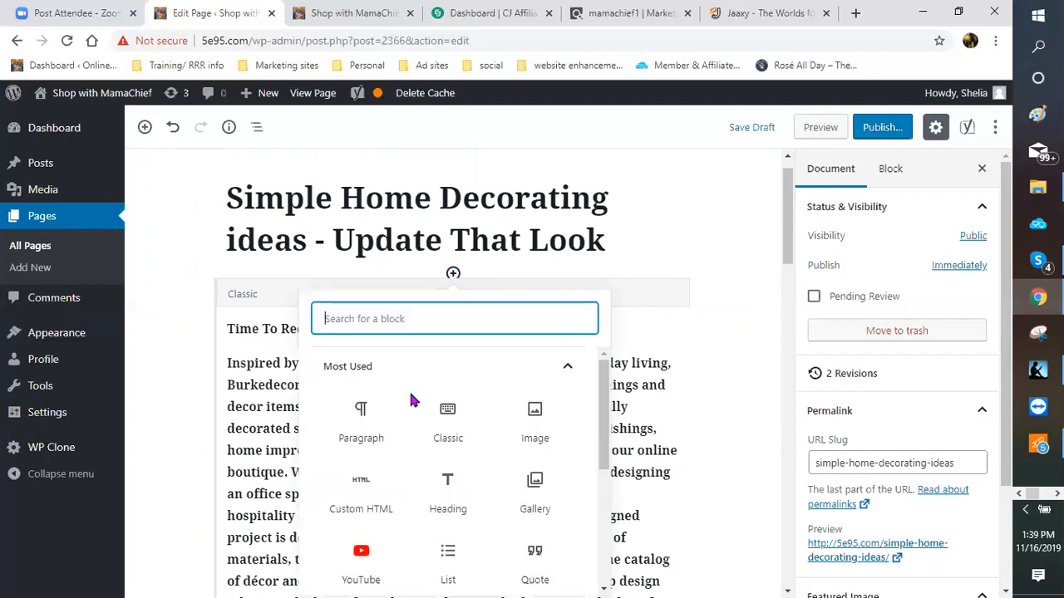
pyautogui.click(374, 427)
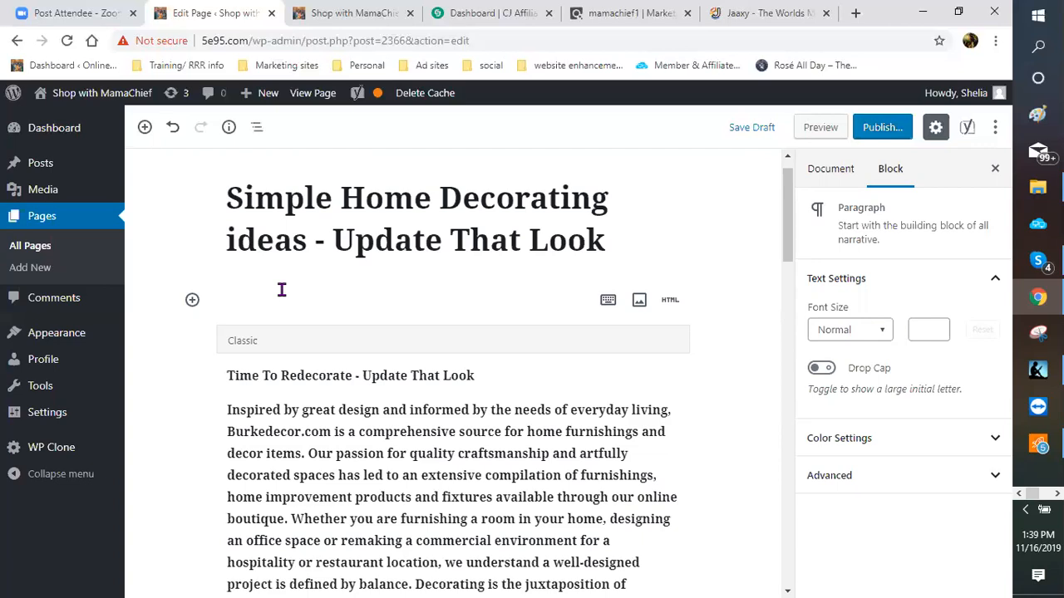
# Step: Begin the intro: 'Simple home decorating ideas are something we all can look forward to. Updating that drab worn-out look…'
pyautogui.write('simp')
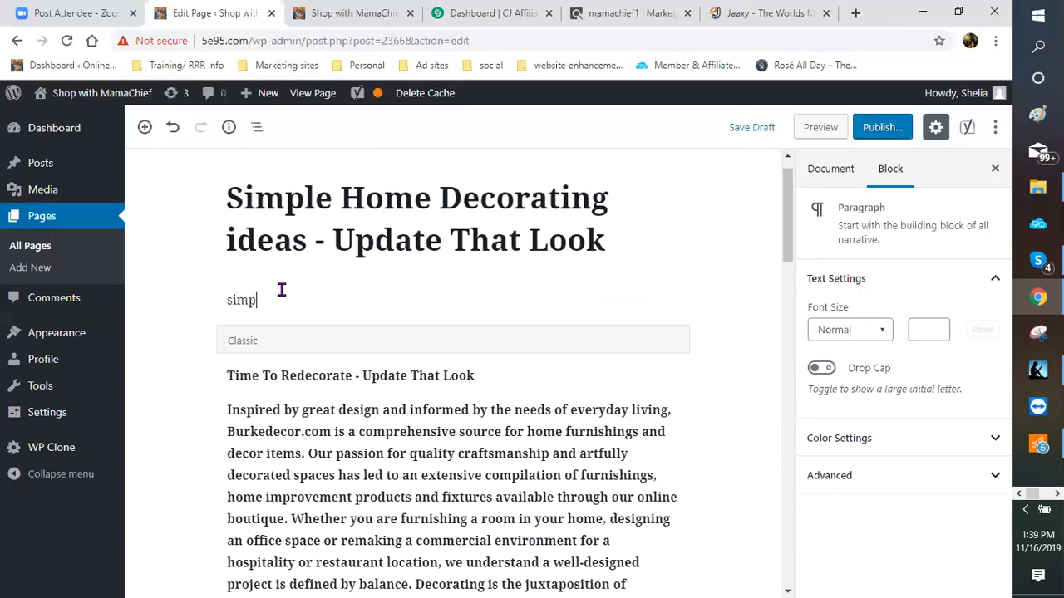
pyautogui.press('BackSpace')
pyautogui.press('BackSpace')
pyautogui.press('BackSpace')
pyautogui.press('BackSpace')
pyautogui.write('Simple home decorat')
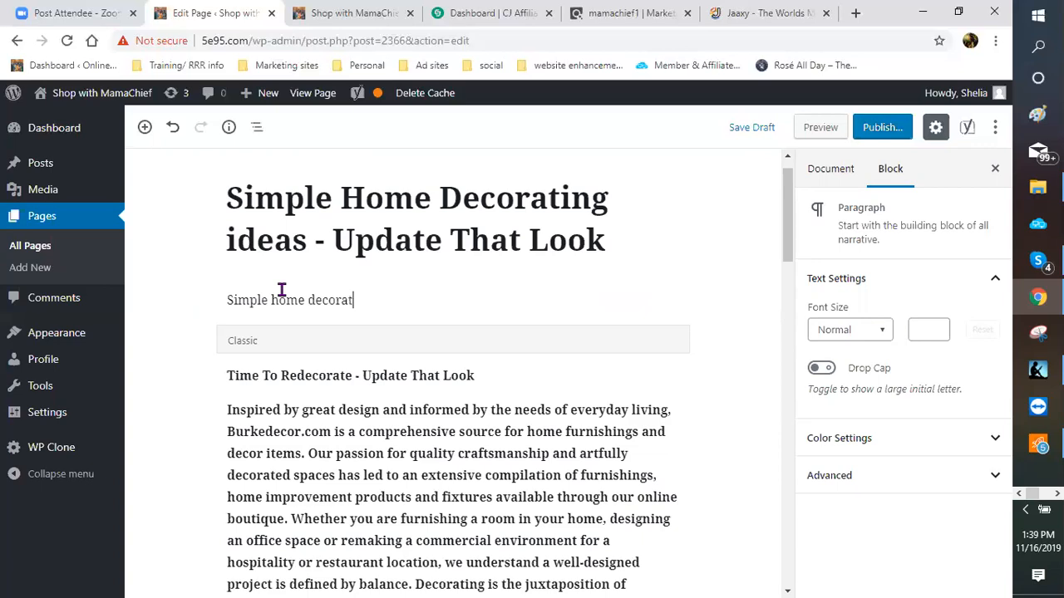
pyautogui.write('ing ideas si')
pyautogui.press('BackSpace')
pyautogui.press('BackSpace')
pyautogui.write('are something ')
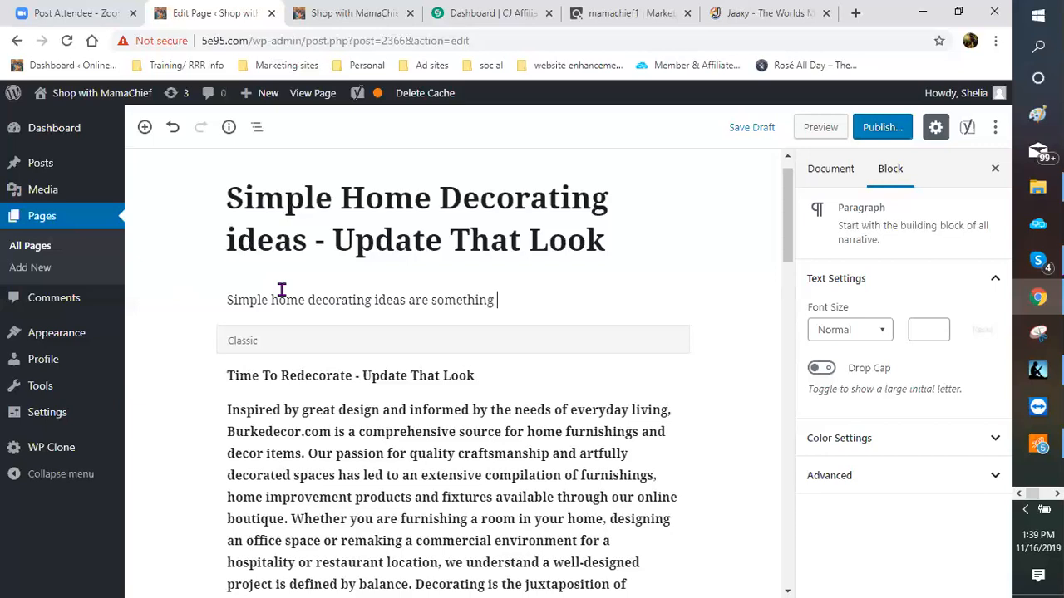
pyautogui.write('we all can look forward to')
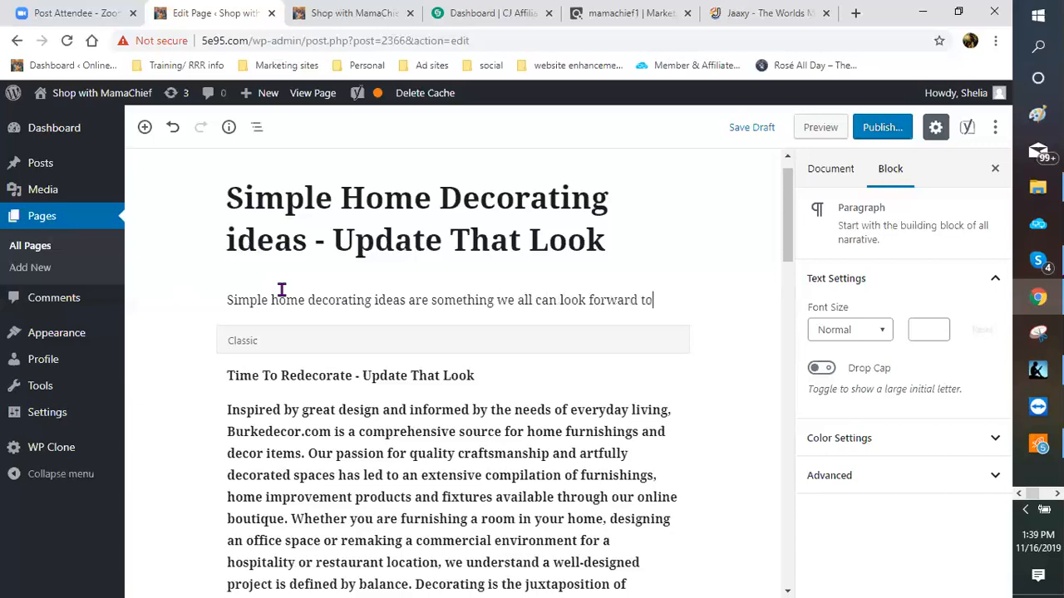
pyautogui.write('. Updating')
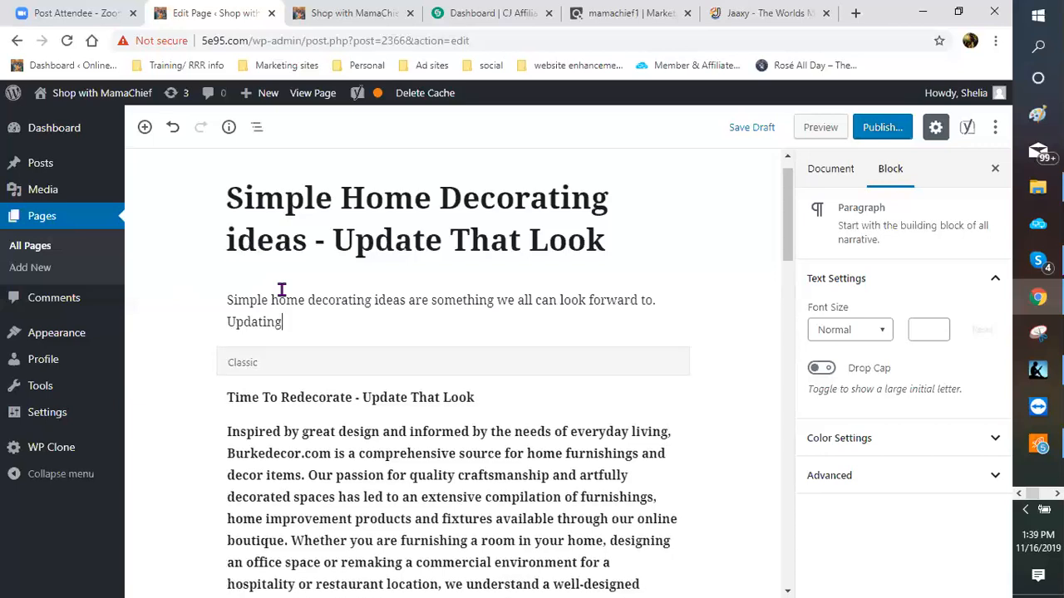
pyautogui.write(' that drab wornou')
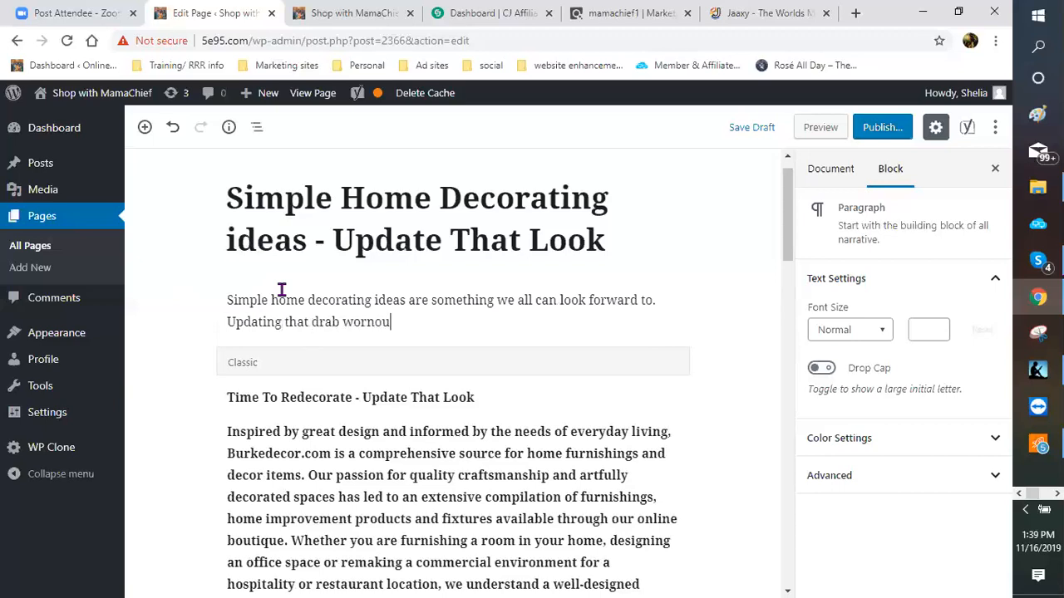
pyautogui.write('t')
pyautogui.press('BackSpace')
pyautogui.press('BackSpace')
pyautogui.press('BackSpace')
pyautogui.write('-out look of our home cn')
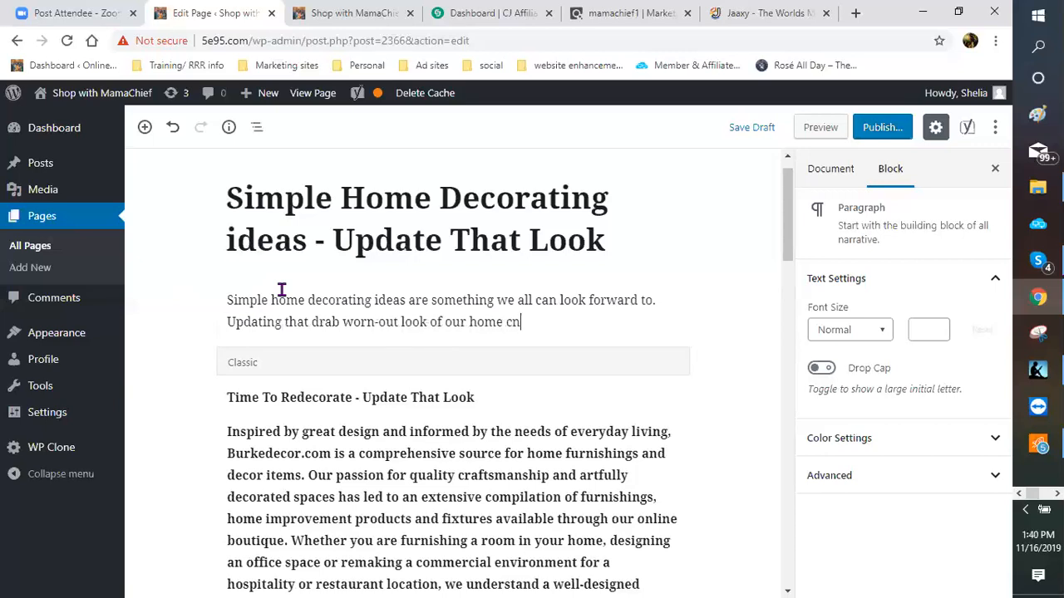
# Step: Finish the paragraph: '…can also be a daunting task… over 20 years… time to update that look!!!'
pyautogui.press('BackSpace')
pyautogui.write('an also be a daunting tas')
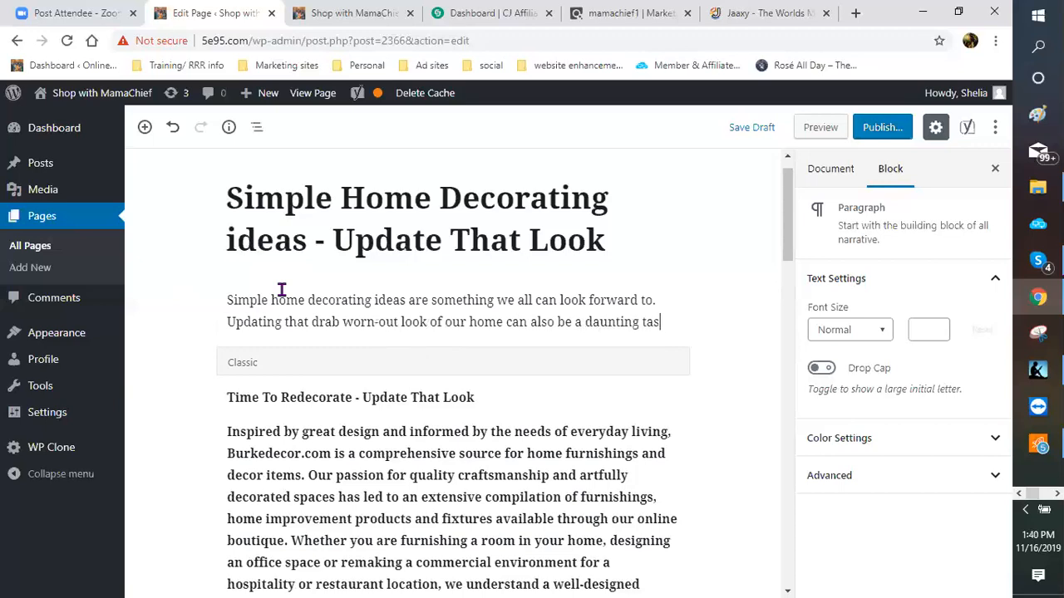
pyautogui.write('k. ')
pyautogui.write('I')
pyautogui.write('f you are ')
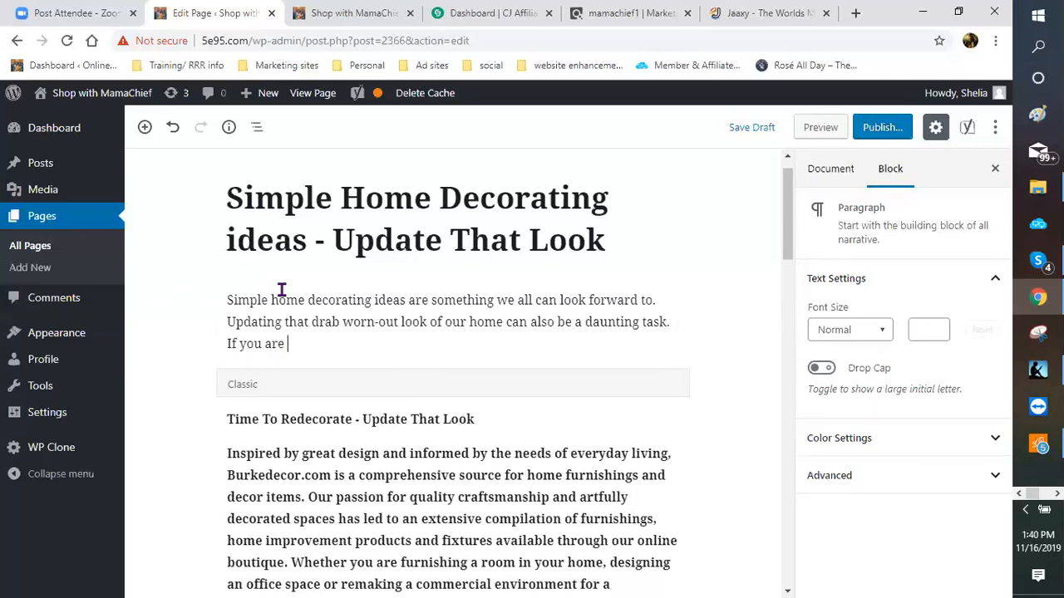
pyautogui.write('like me, I have lived')
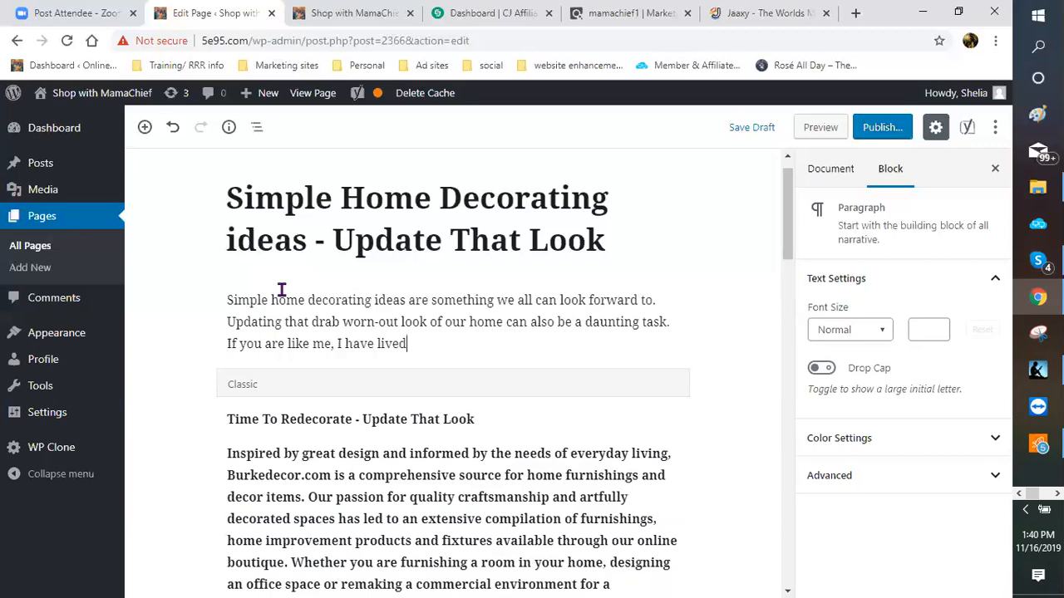
pyautogui.write('i')
pyautogui.press('BackSpace')
pyautogui.write('in my home for over')
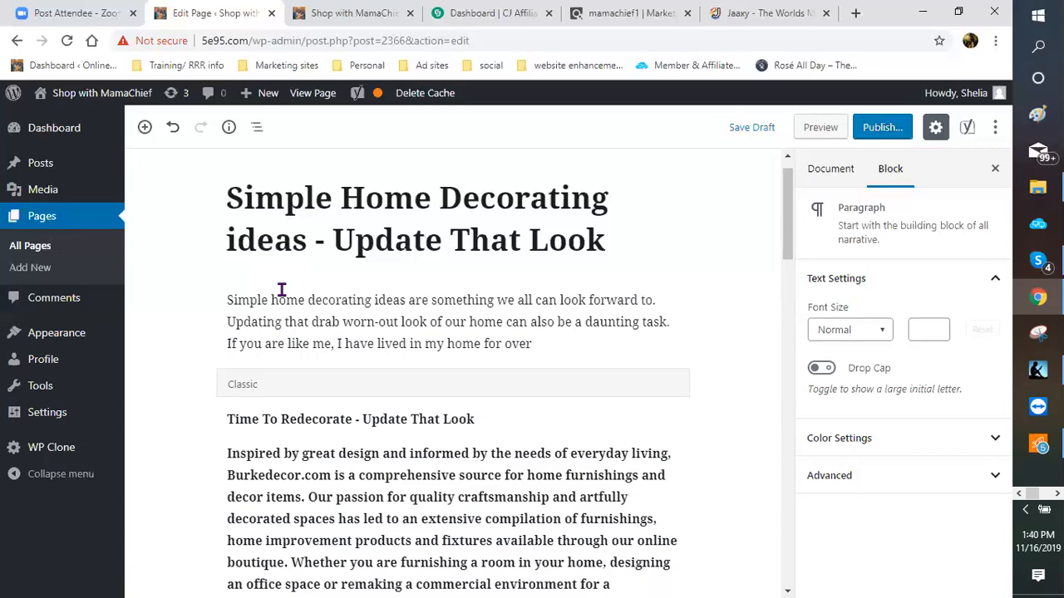
pyautogui.write(' 20 years and I f')
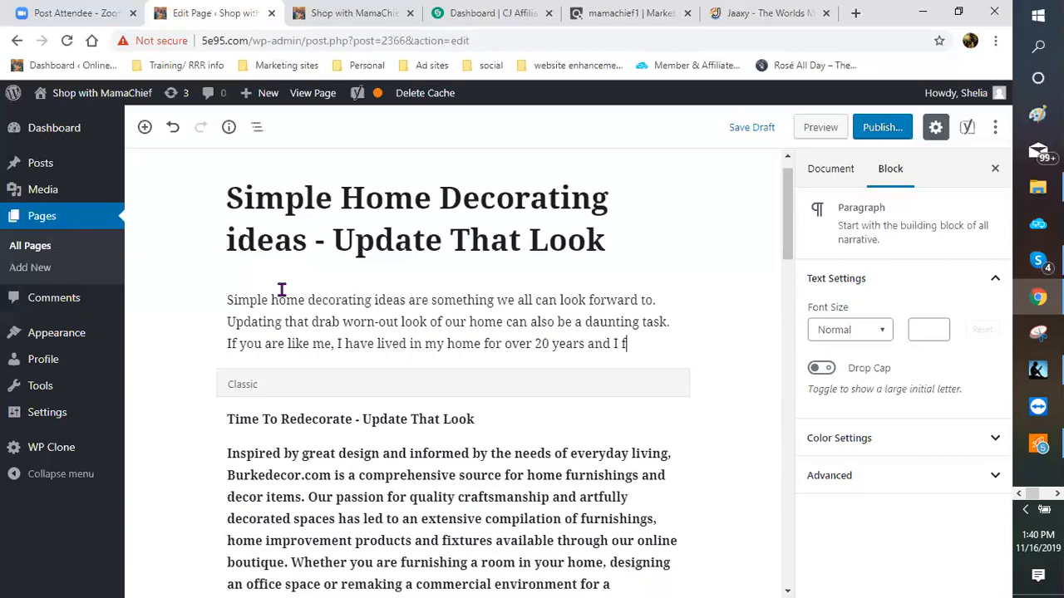
pyautogui.write('eel it is time')
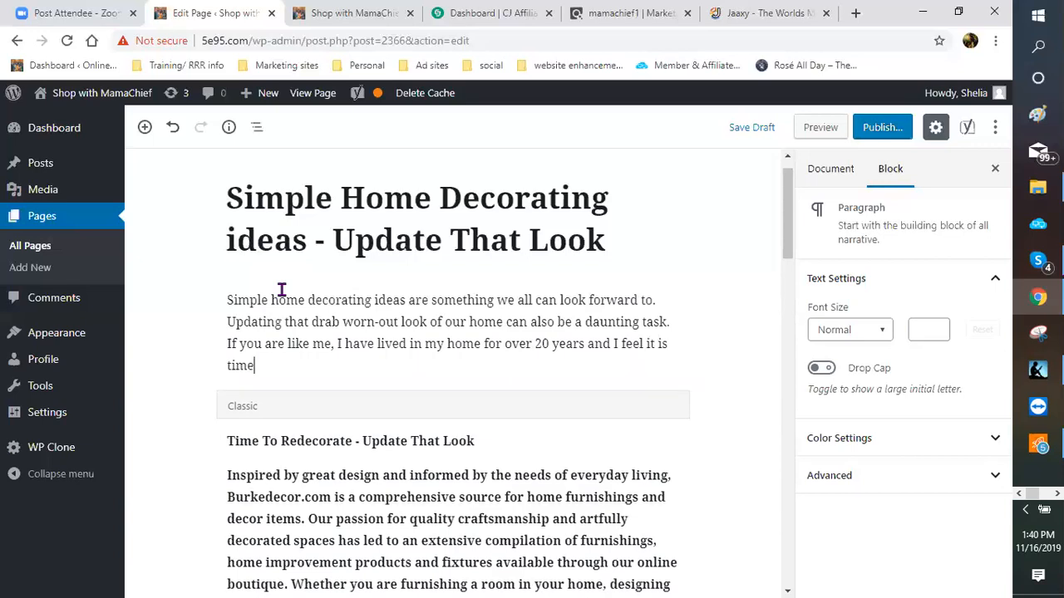
pyautogui.write(' to update that look')
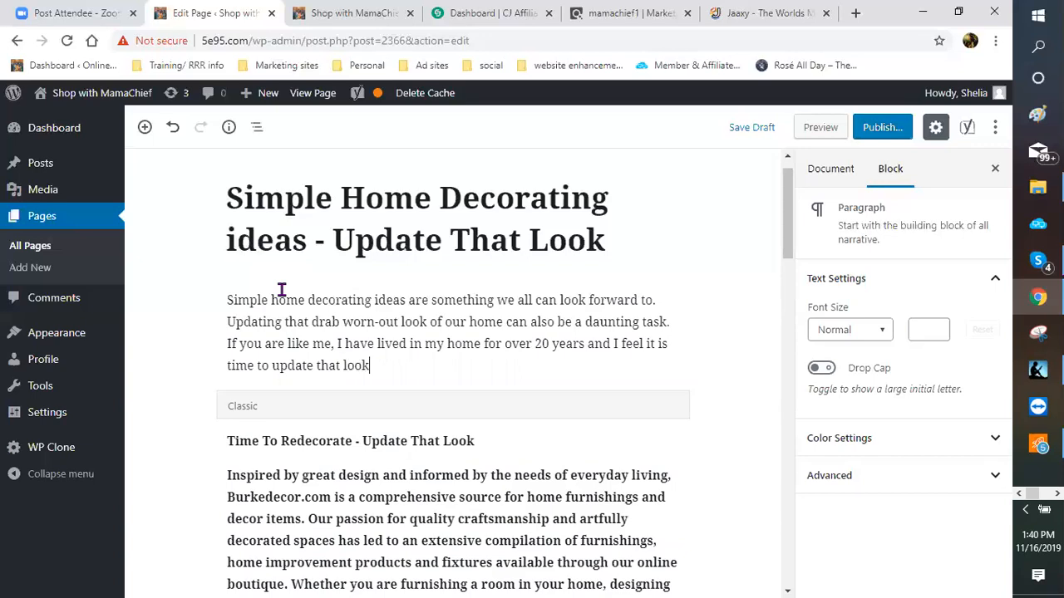
pyautogui.write('!!!')
# Step: Start a new paragraph: 'With the children grown and out of the house and grandkids coming and going, things need to…'
pyautogui.press('Return')
pyautogui.write('With the C')
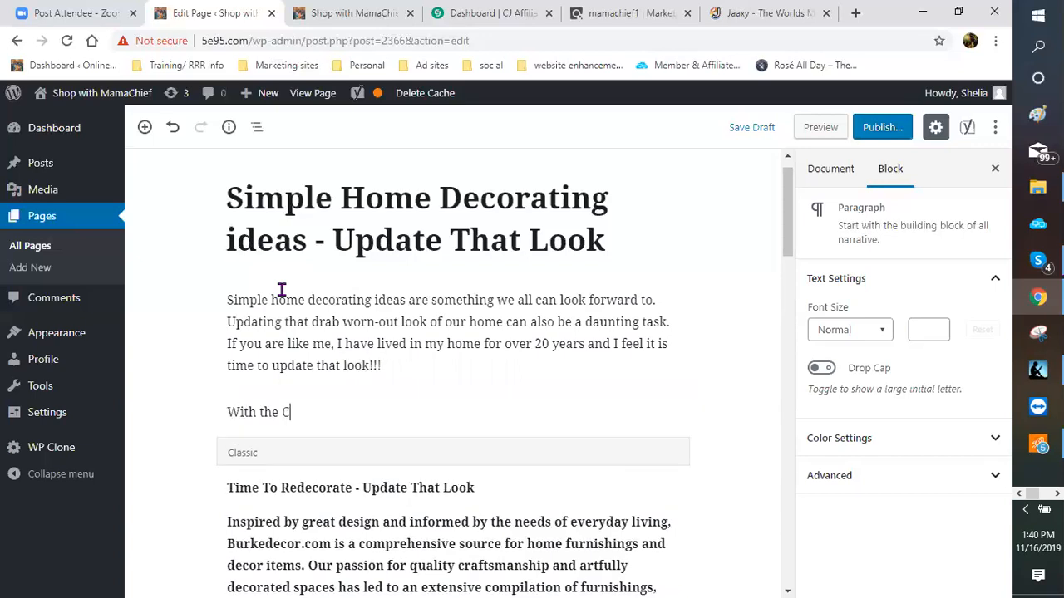
pyautogui.write('hi')
pyautogui.press('BackSpace')
pyautogui.press('BackSpace')
pyautogui.press('BackSpace')
pyautogui.write('chr')
pyautogui.press('BackSpace')
pyautogui.write('ildr')
pyautogui.write('en')
pyautogui.write('f')
pyautogui.press('BackSpace')
pyautogui.write('grown')
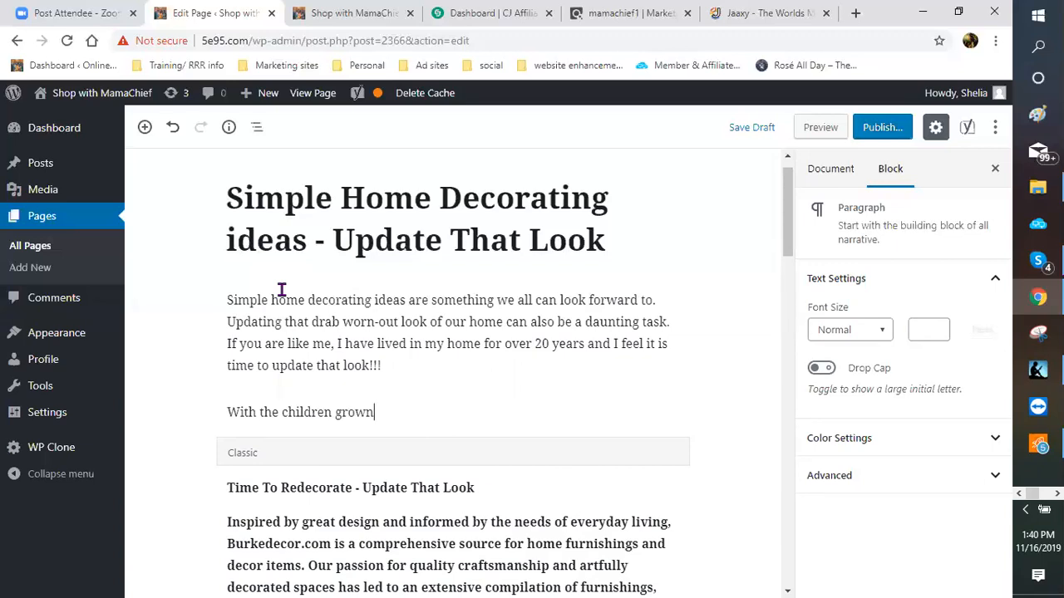
pyautogui.write(' and out of the how')
pyautogui.press('BackSpace')
pyautogui.write('us')
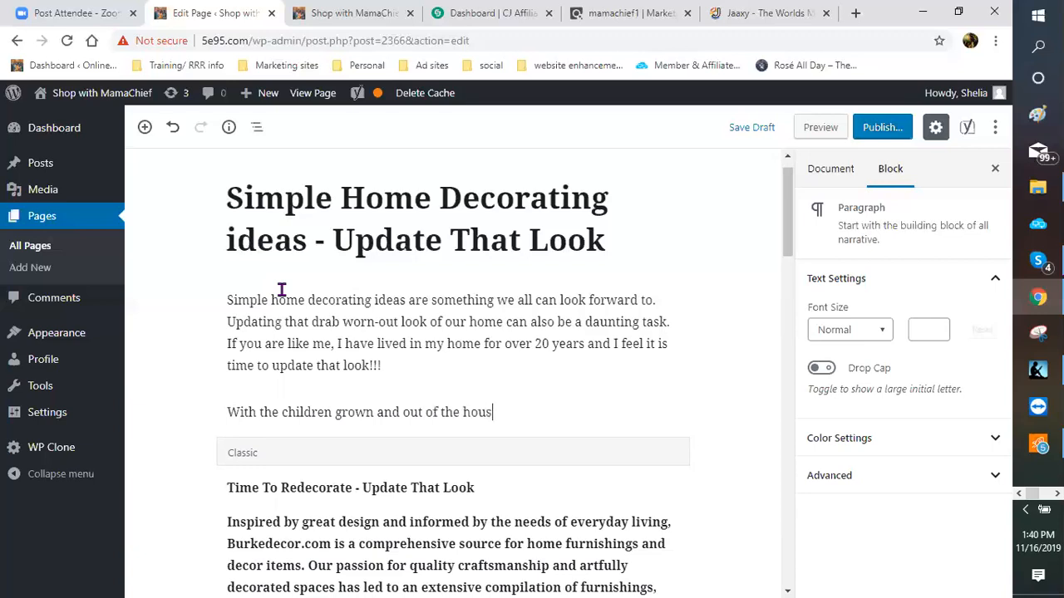
pyautogui.write('e and grandkids coming a')
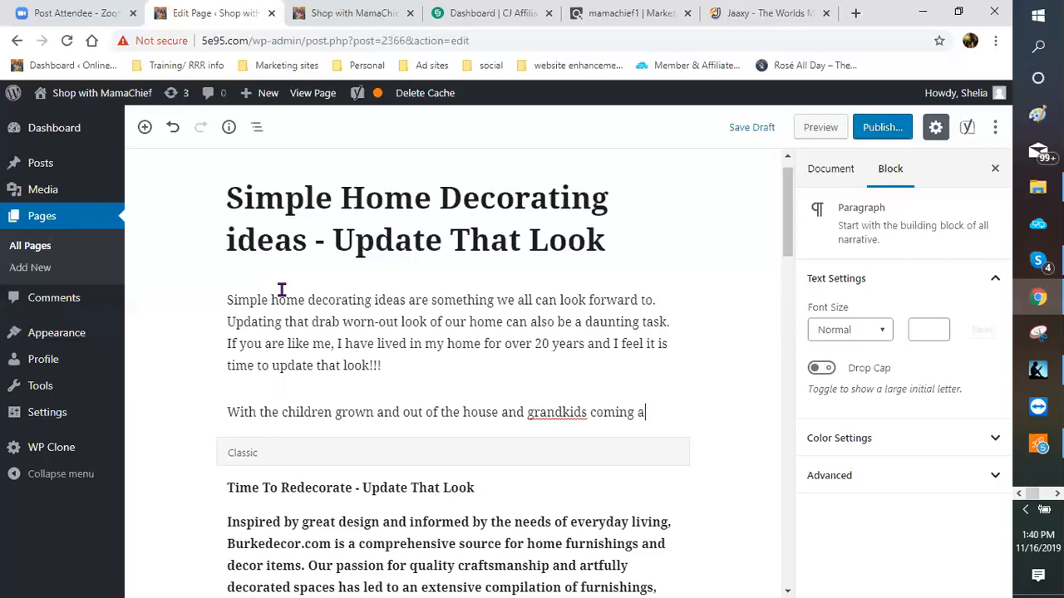
pyautogui.write('nd going,')
pyautogui.write('things ')
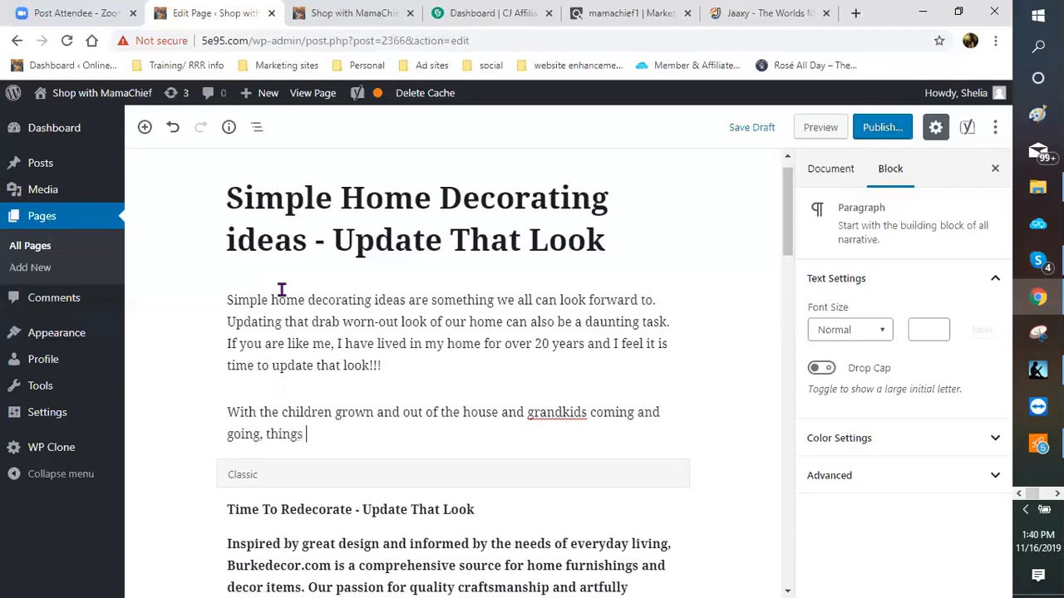
pyautogui.write('need toch')
pyautogui.press('BackSpace')
pyautogui.press('BackSpace')
# Step: Finish the paragraph with sentences about a new kitchen, the 20-year worn carpet and outdated furniture
pyautogui.write('change')
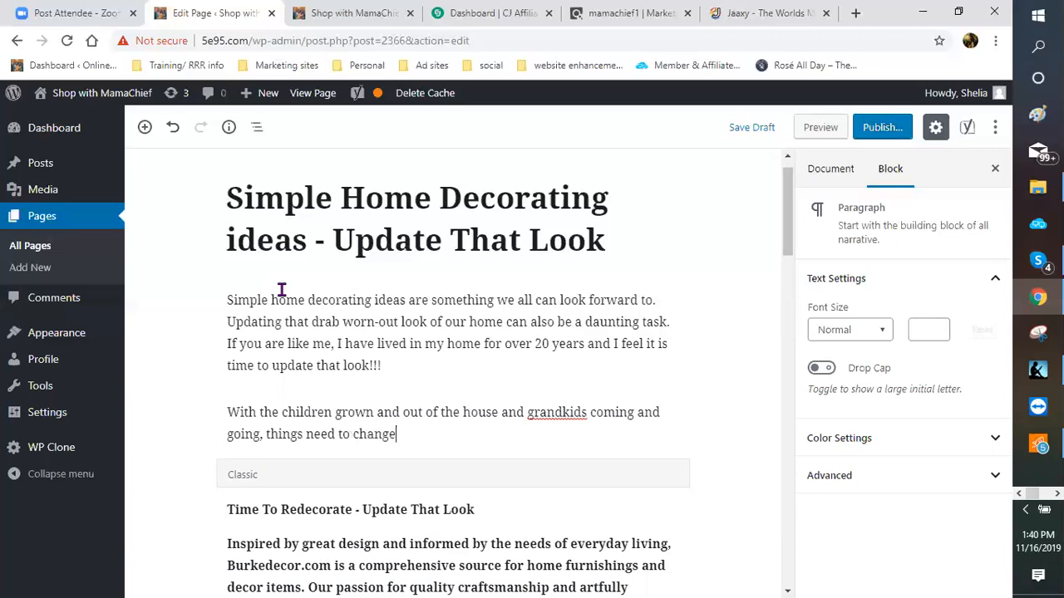
pyautogui.write('.  I want a new kitchen and')
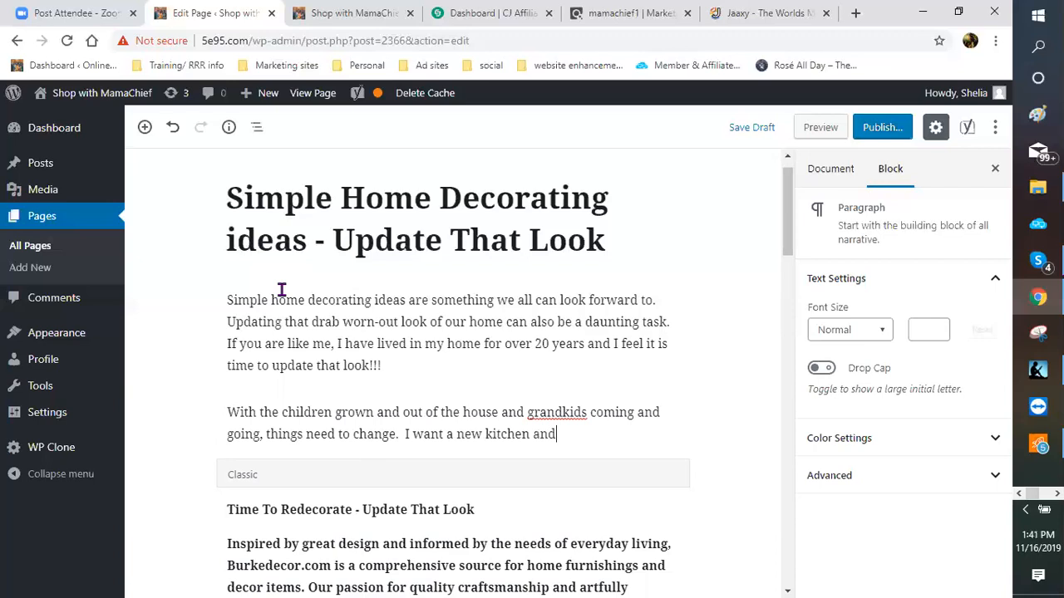
pyautogui.write(' applia')
pyautogui.write('nces.  ')
pyautogui.write('T')
pyautogui.write('he ca')
pyautogui.write('rpte')
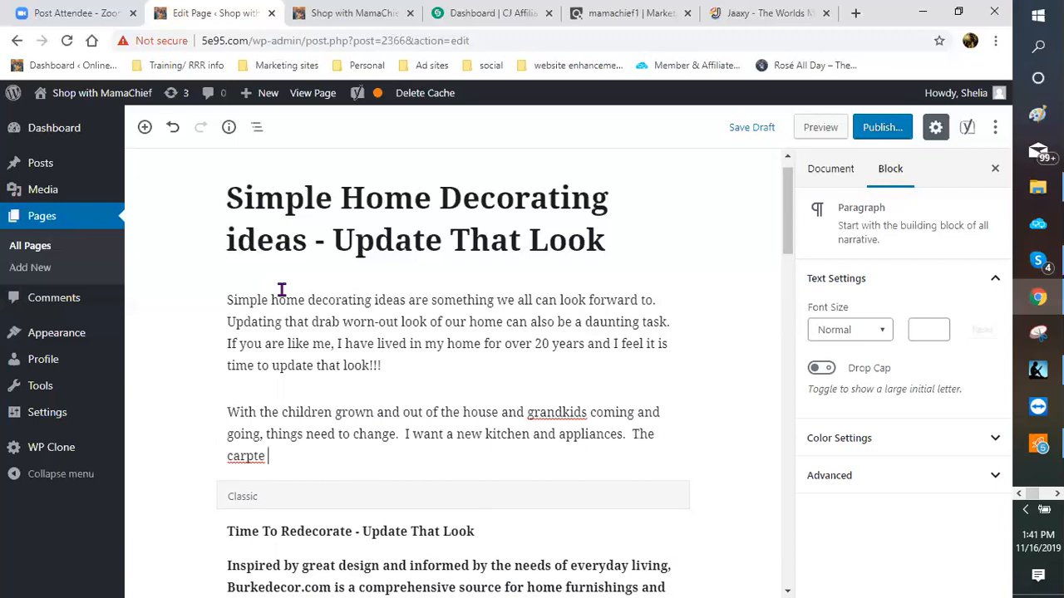
pyautogui.press('BackSpace')
pyautogui.press('BackSpace')
pyautogui.press('BackSpace')
pyautogui.write('et has to go!!! Rea')
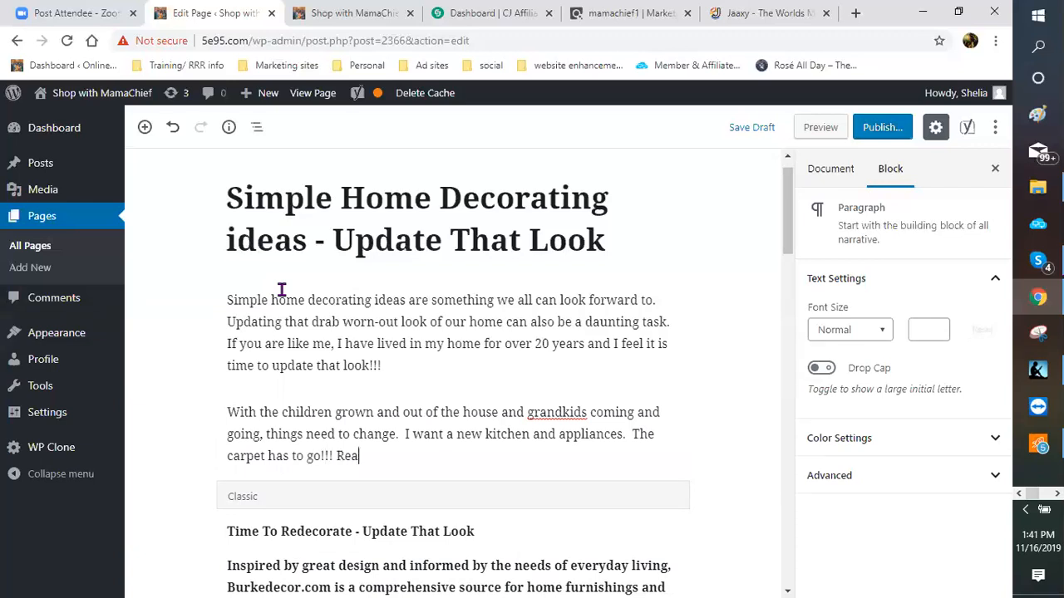
pyautogui.write('lly, after 20 year')
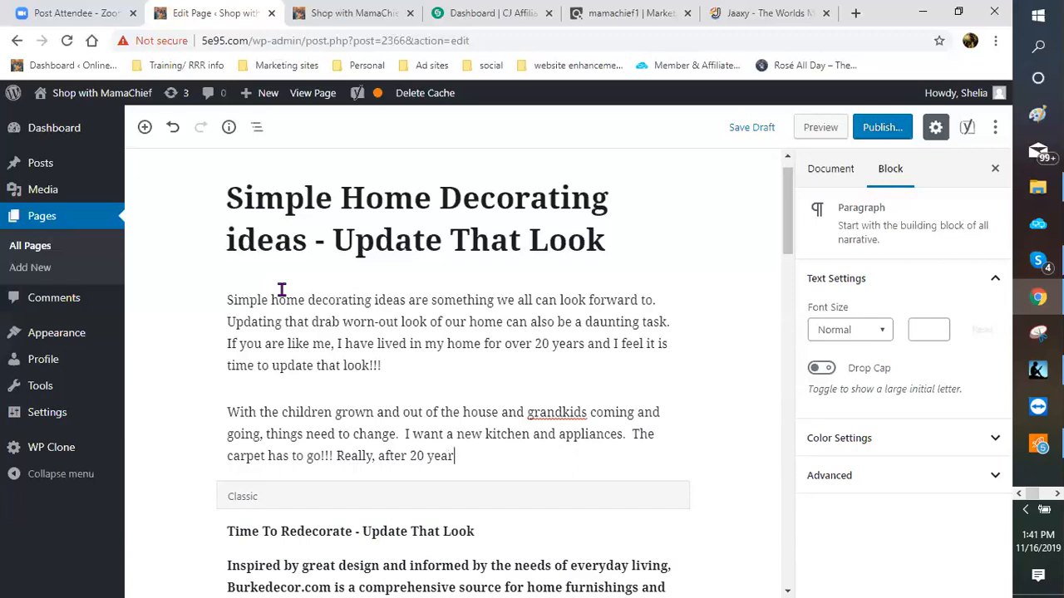
pyautogui.write('s it is more of a worn ')
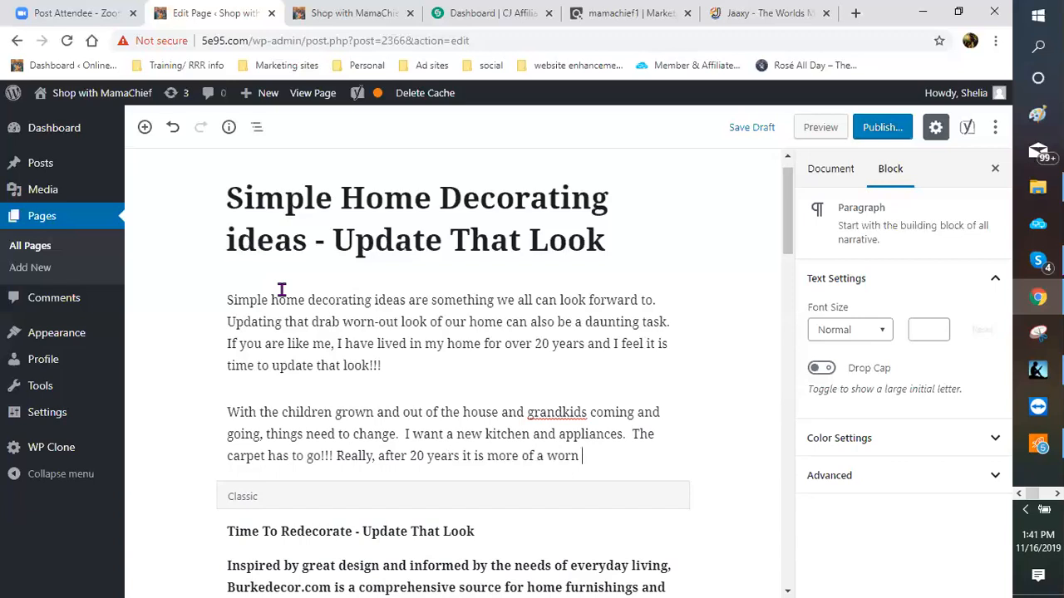
pyautogui.write('rug than a car')
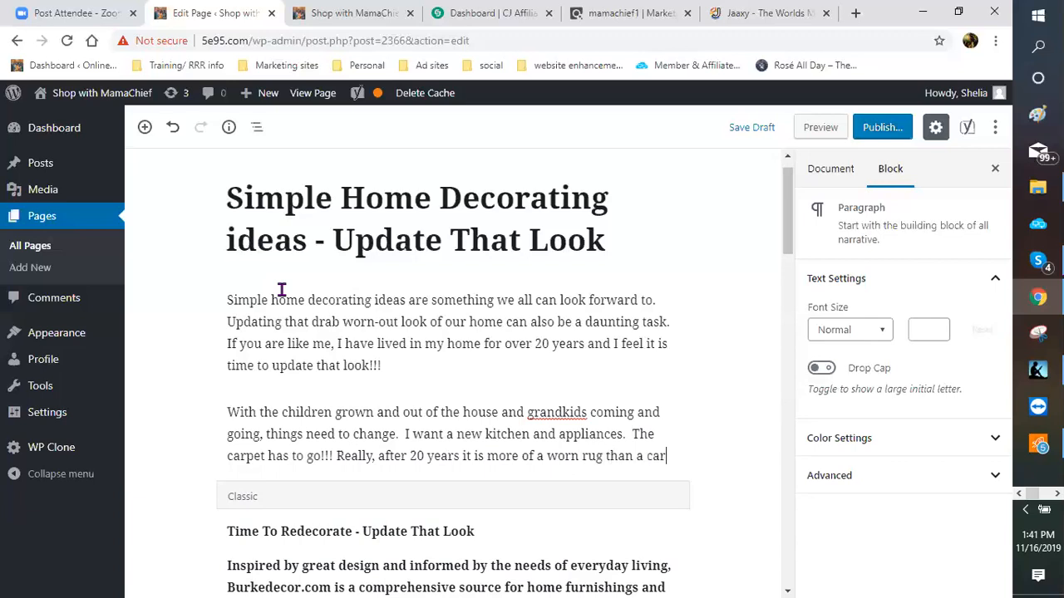
pyautogui.write('pte')
pyautogui.press('BackSpace')
pyautogui.press('BackSpace')
pyautogui.write('et.')
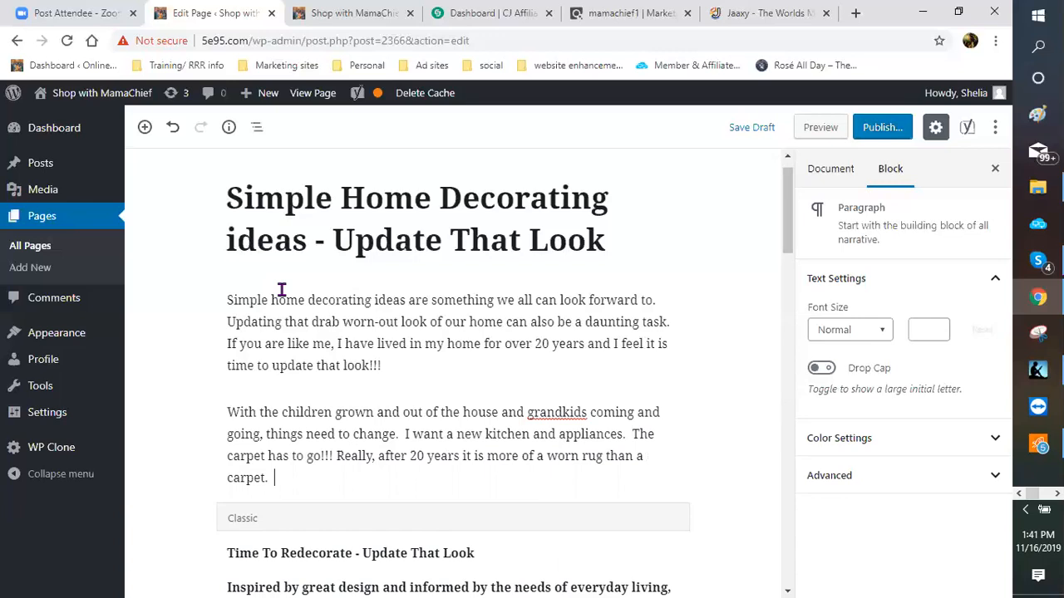
pyautogui.write("And let's not even talk abou")
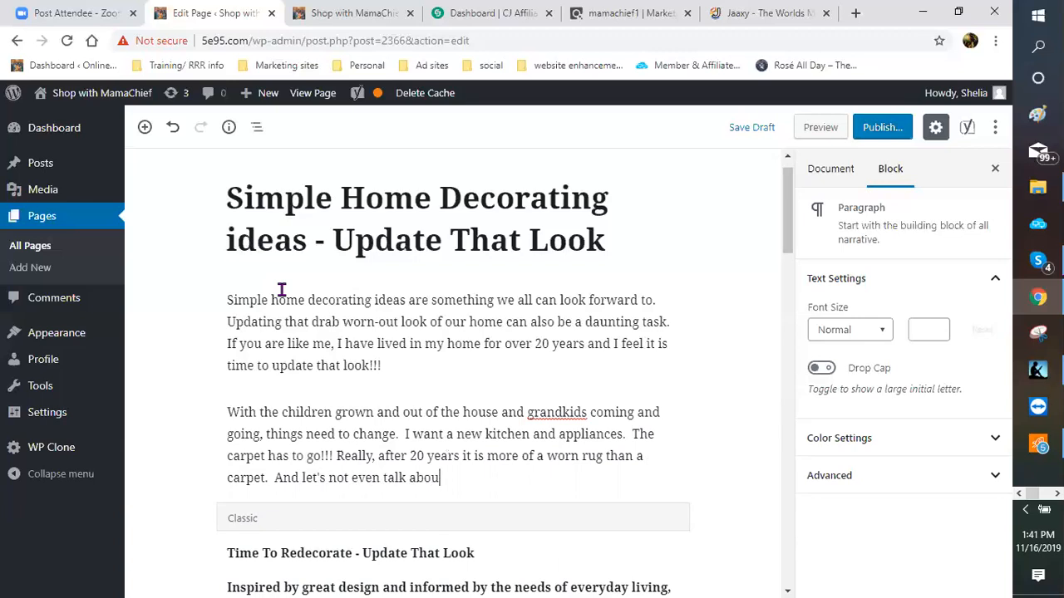
pyautogui.write('t the furniture')
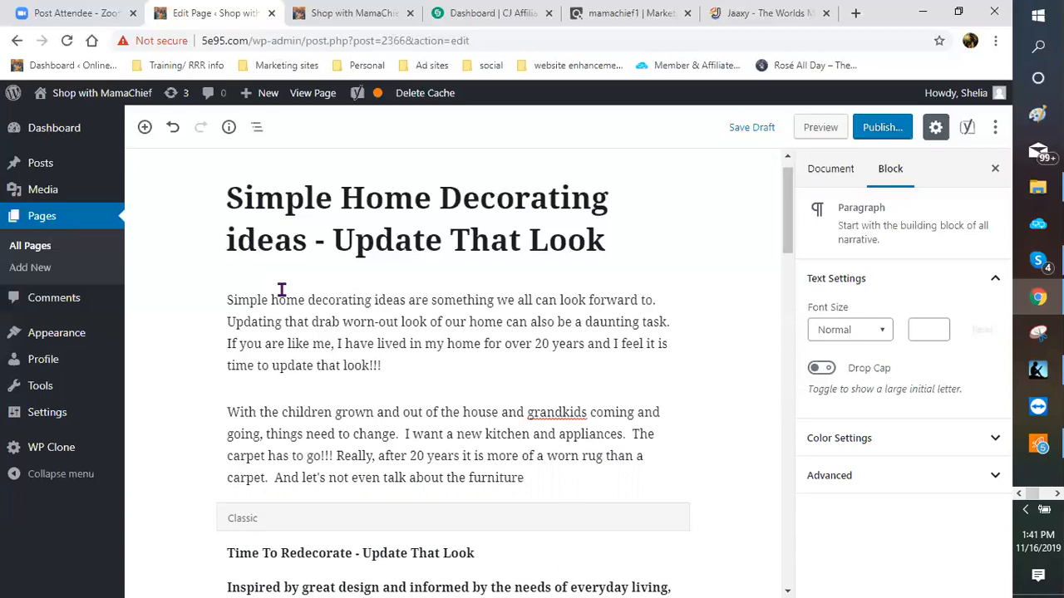
pyautogui.write('.  Can we say outdated')
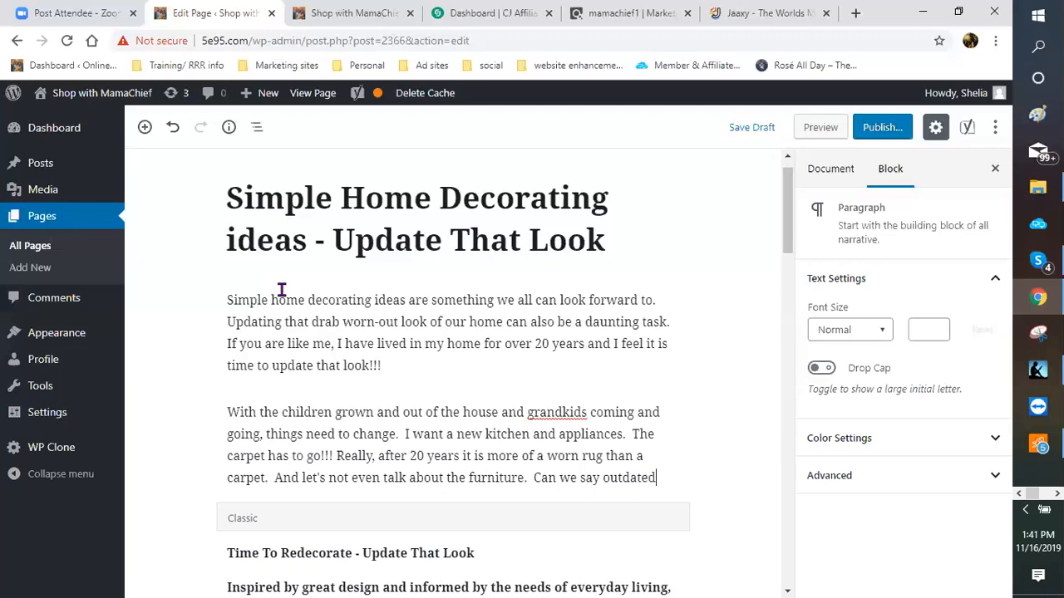
pyautogui.write('...seri')
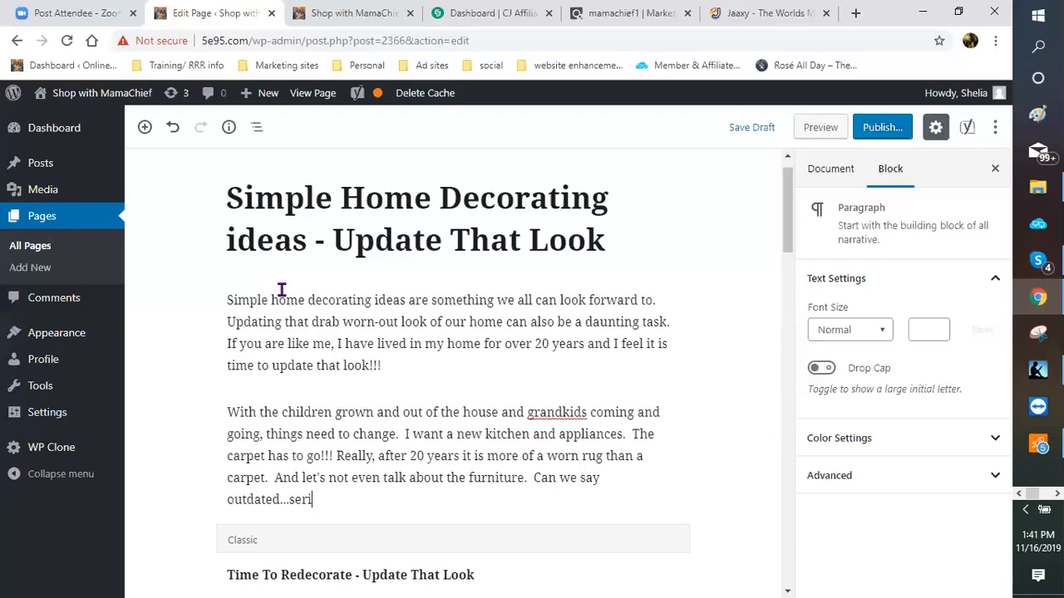
pyautogui.write('ously.')
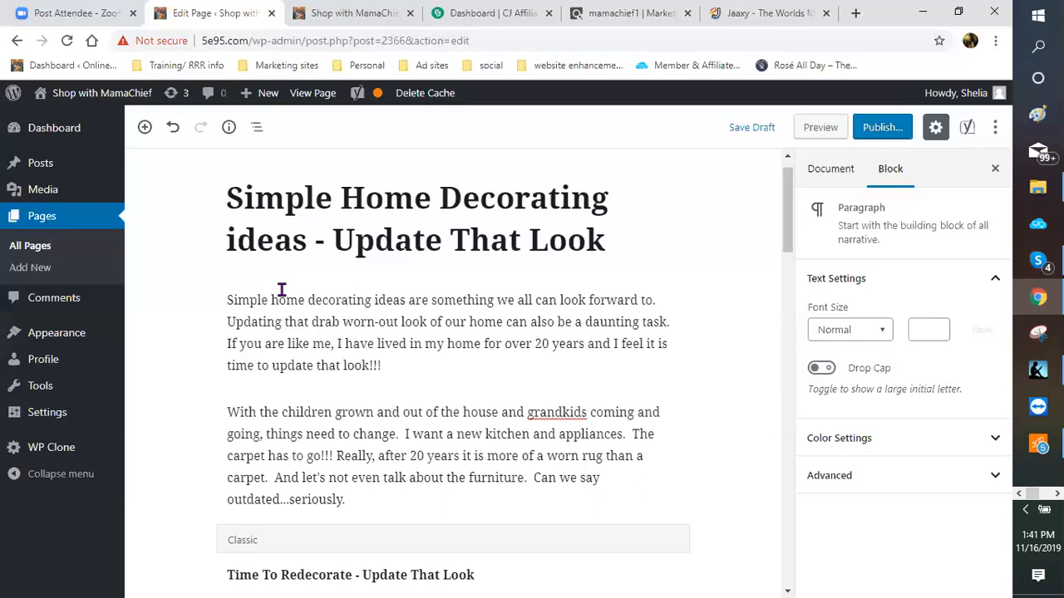
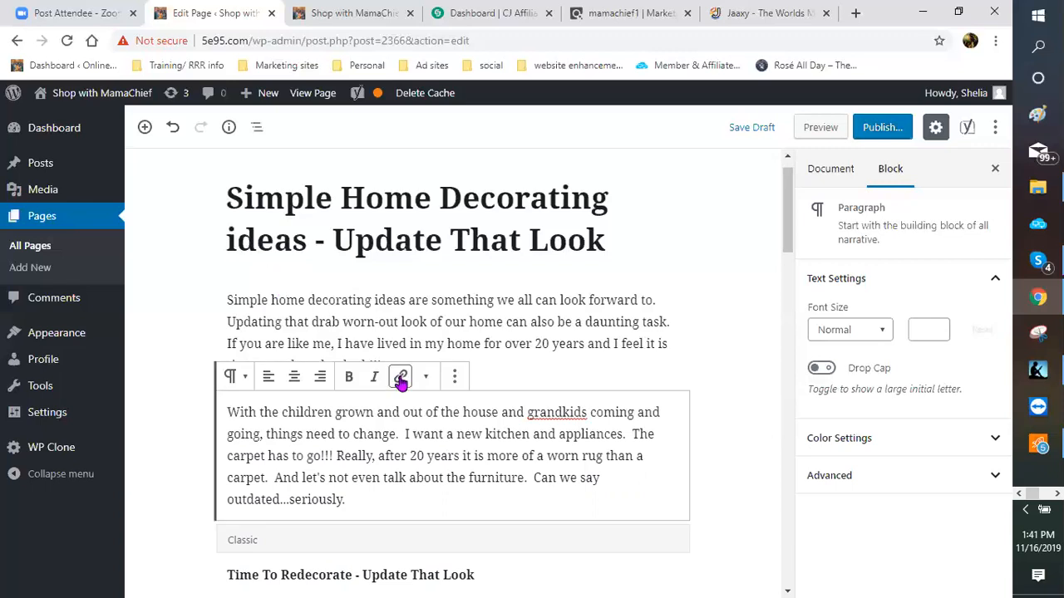
# Step: End the second paragraph with 'So now is as good a time as any to get started.' and start a new block
pyautogui.scroll(-1, 402, 379)
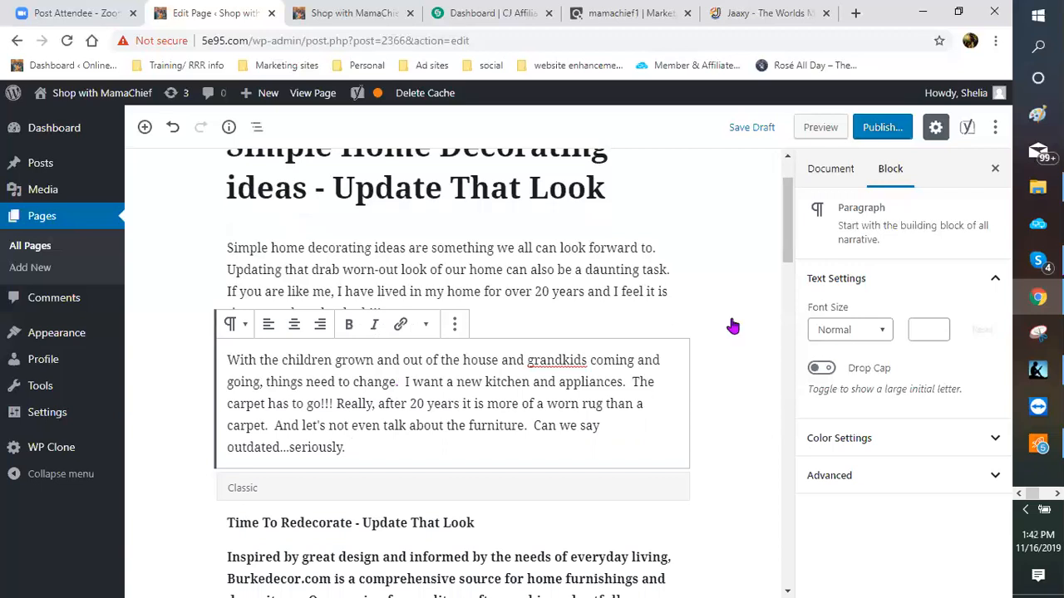
pyautogui.click(412, 450)
pyautogui.write('So')
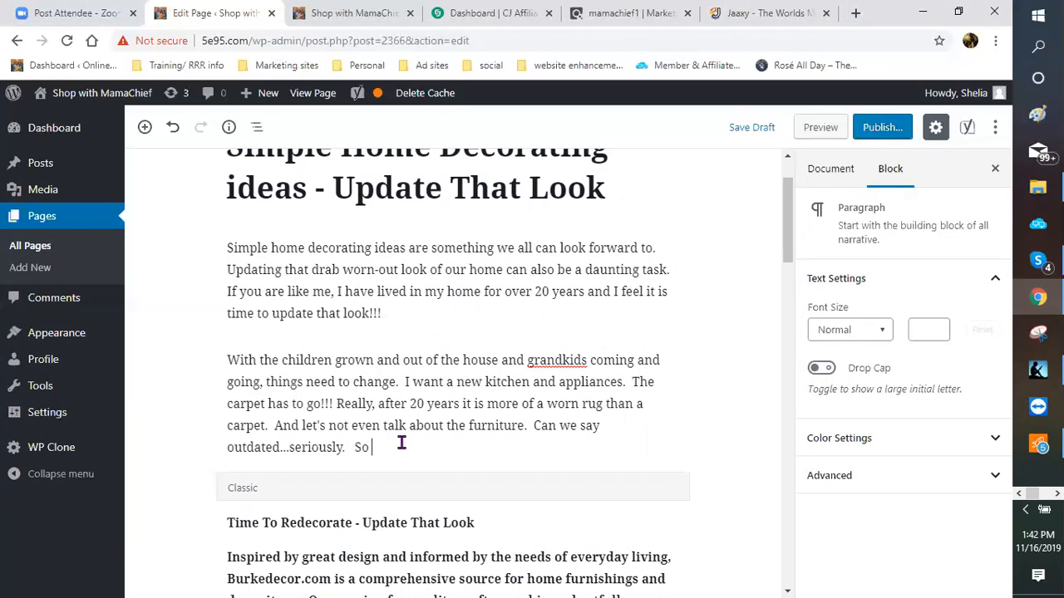
pyautogui.write(' now is as a')
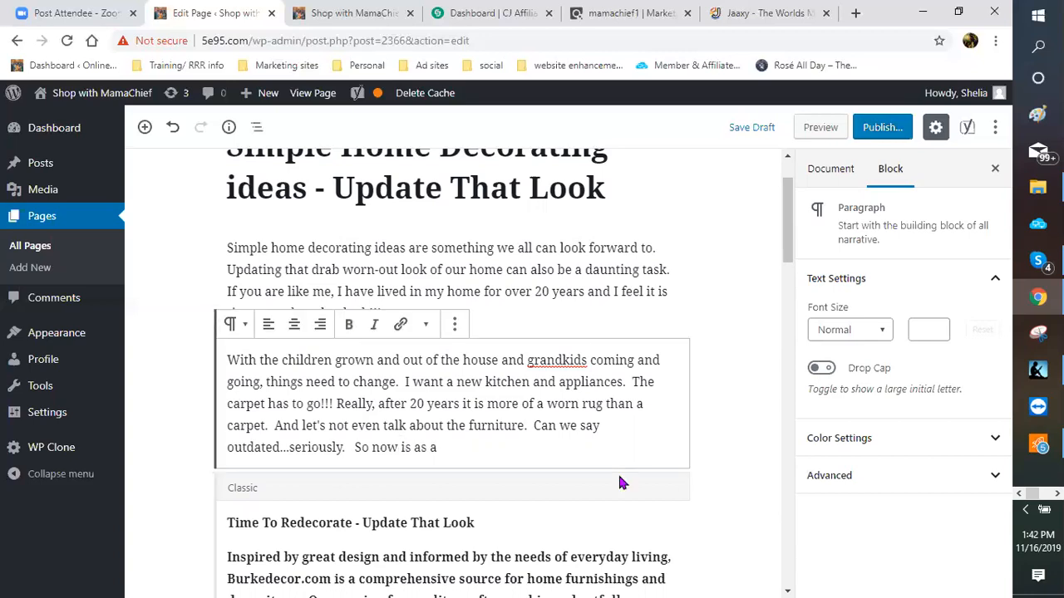
pyautogui.press('BackSpace')
pyautogui.press('BackSpace')
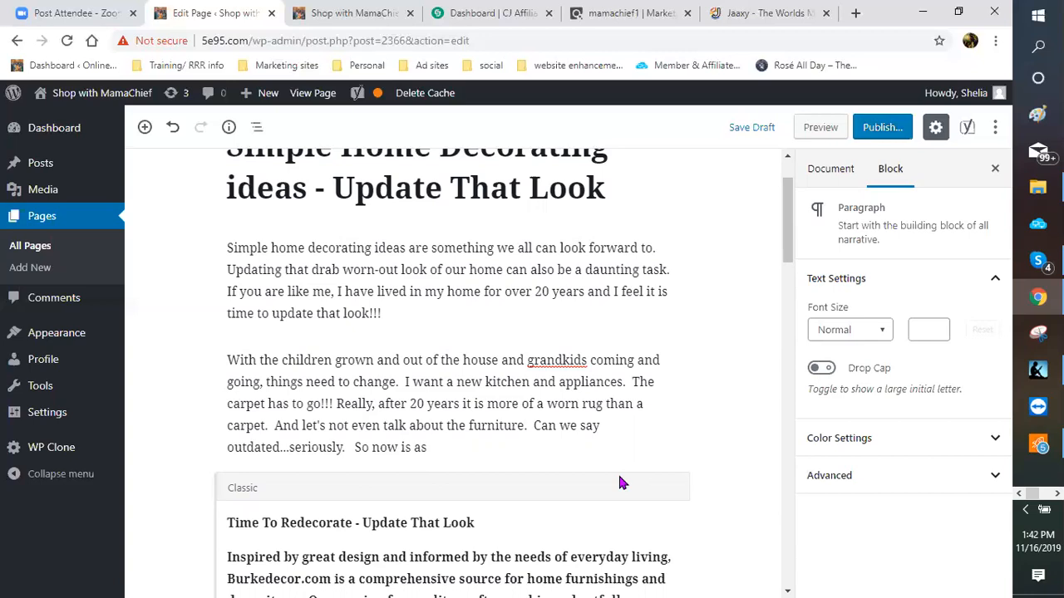
pyautogui.write('good a time as any to get st')
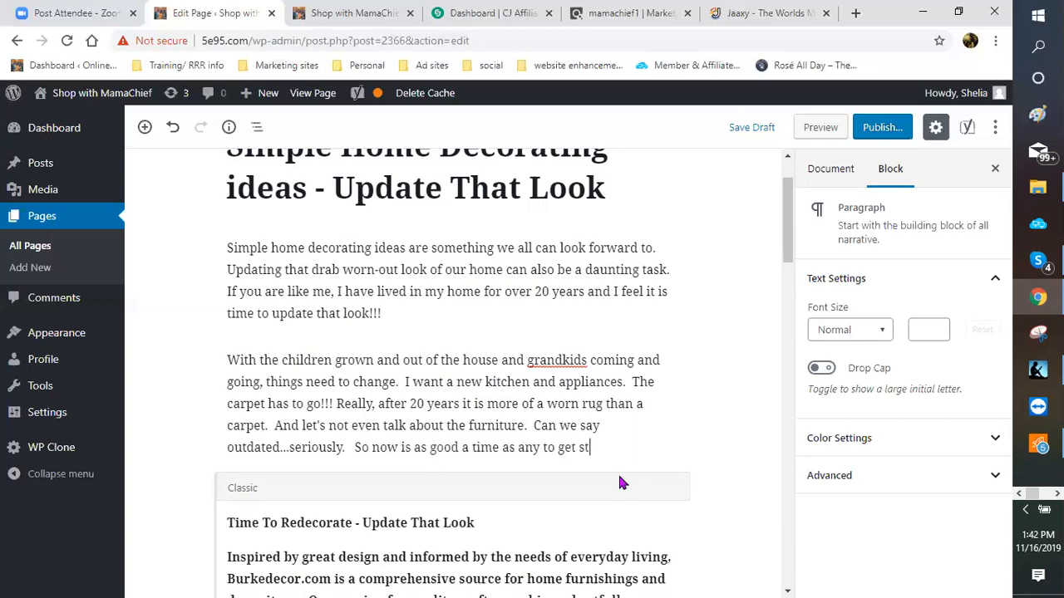
pyautogui.write('arted.')
pyautogui.press('Return')
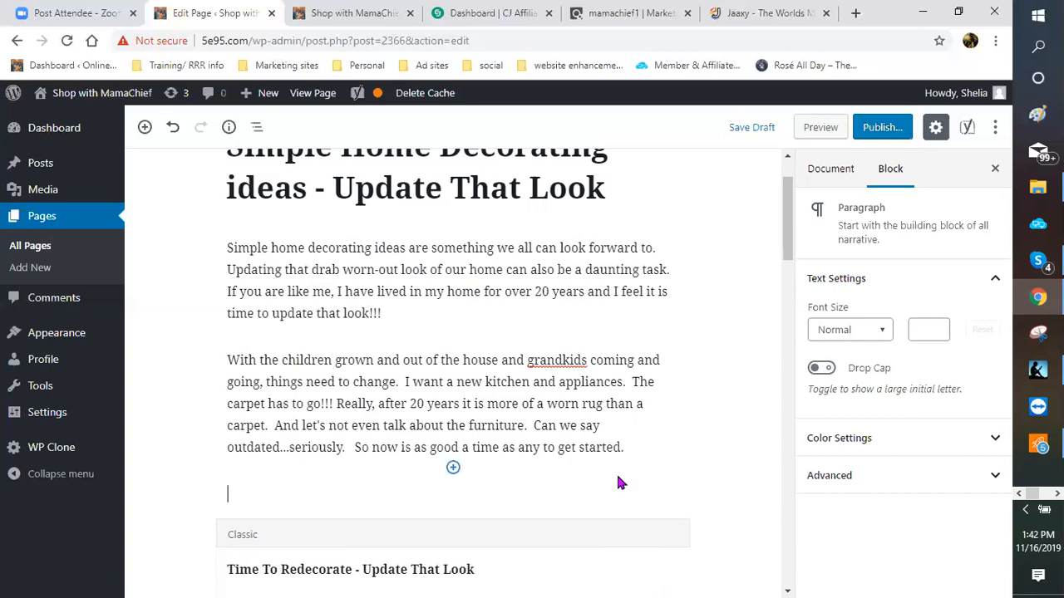
# Step: Make the empty block a Classic block with a Heading 2 reading 'HOW TO GET STARTED'
pyautogui.scroll(-1, 192, 397)
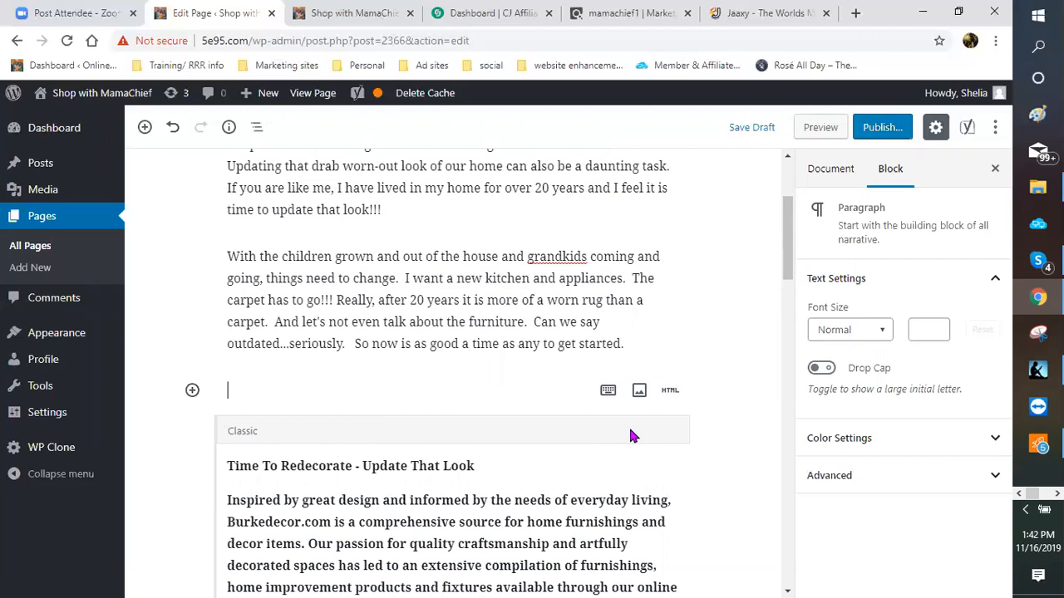
pyautogui.click(607, 391)
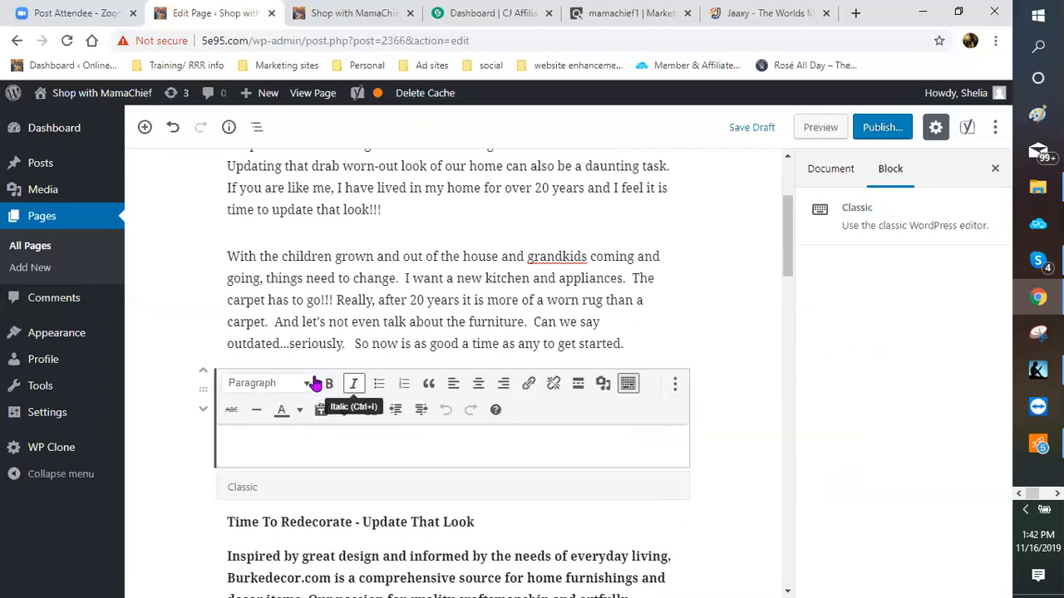
pyautogui.click(310, 384)
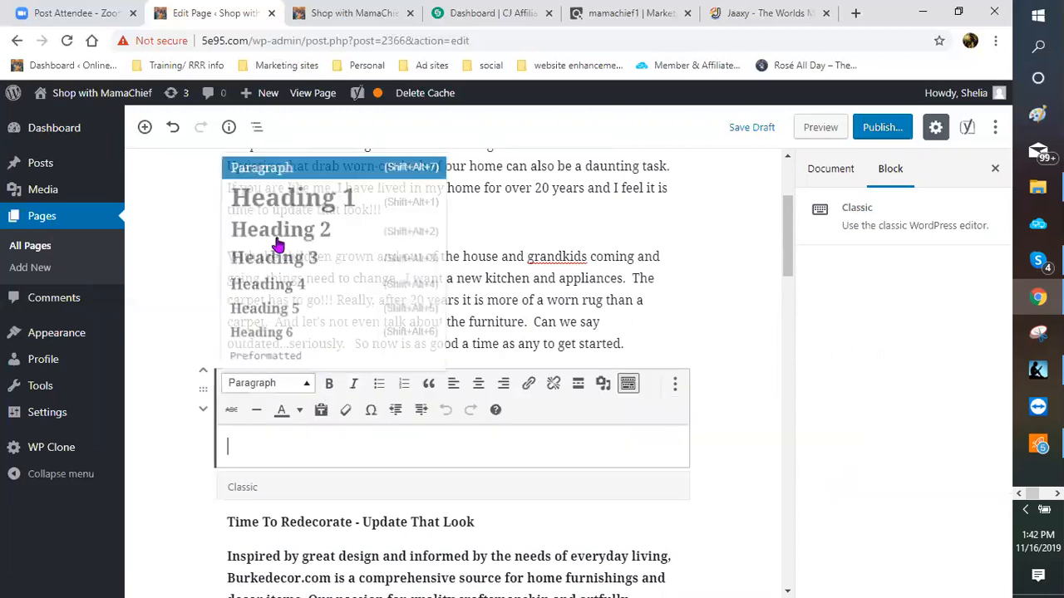
pyautogui.click(278, 233)
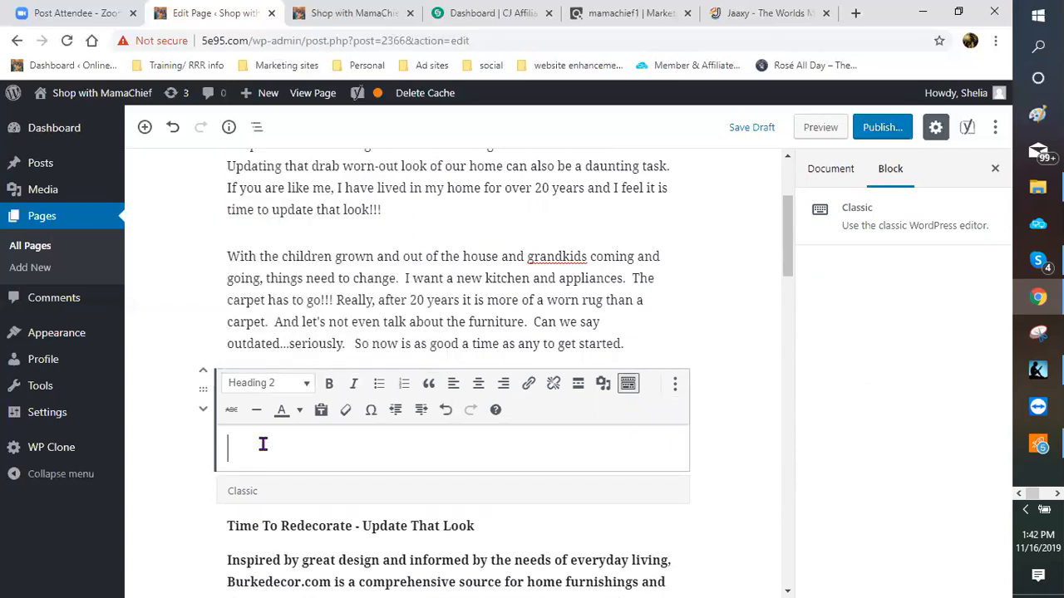
pyautogui.write('HOW TO GE')
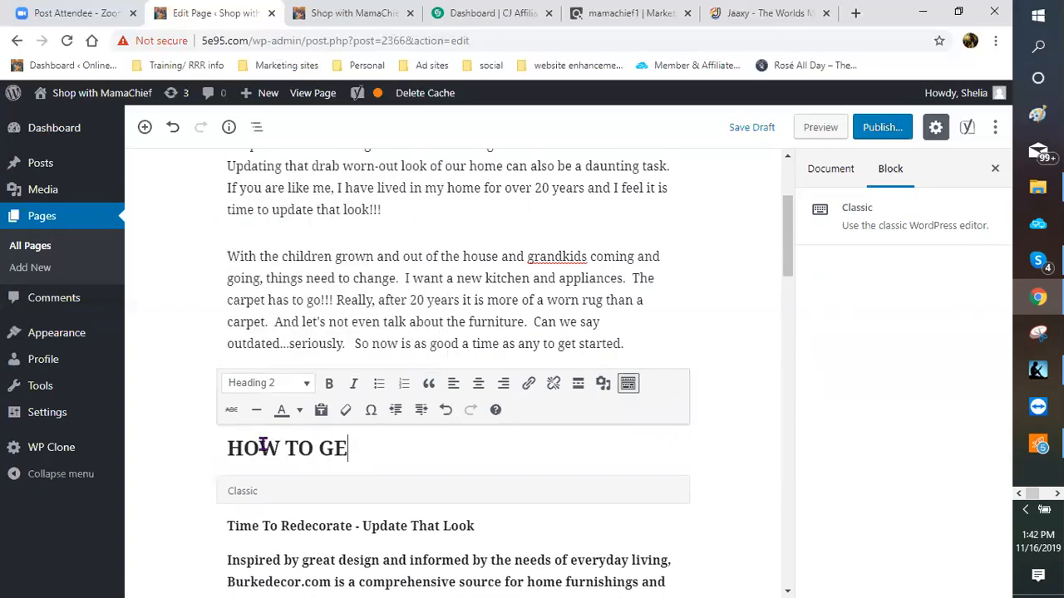
pyautogui.write('T STARTED')
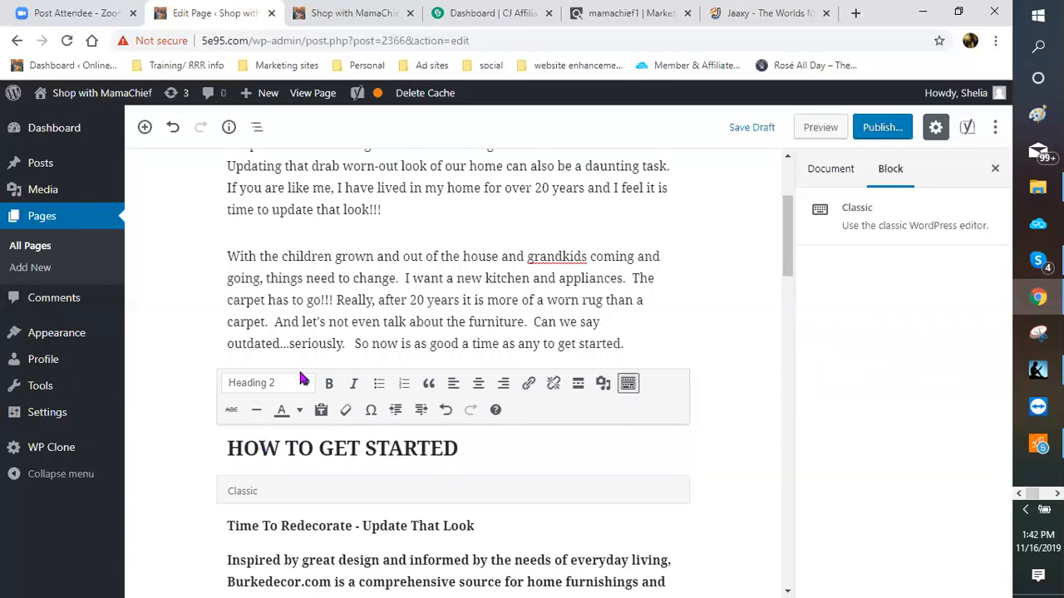
pyautogui.scroll(-2, 341, 391)
# Step: Select and delete the old 'Time To Redecorate' Burkedecor text
pyautogui.scroll(-2, 225, 357)
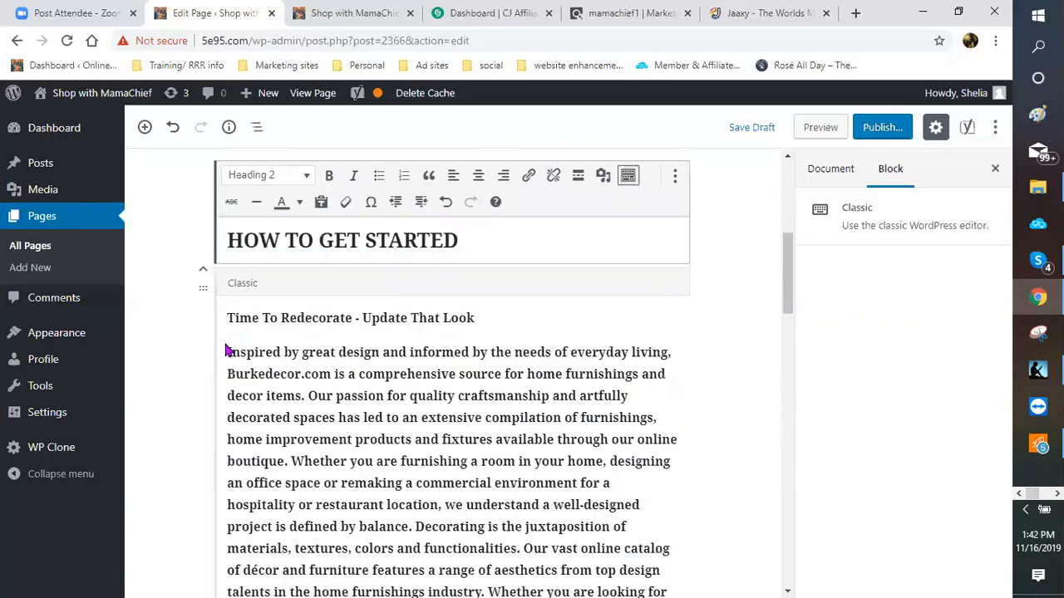
pyautogui.moveTo(231, 375); pyautogui.dragTo(358, 481)
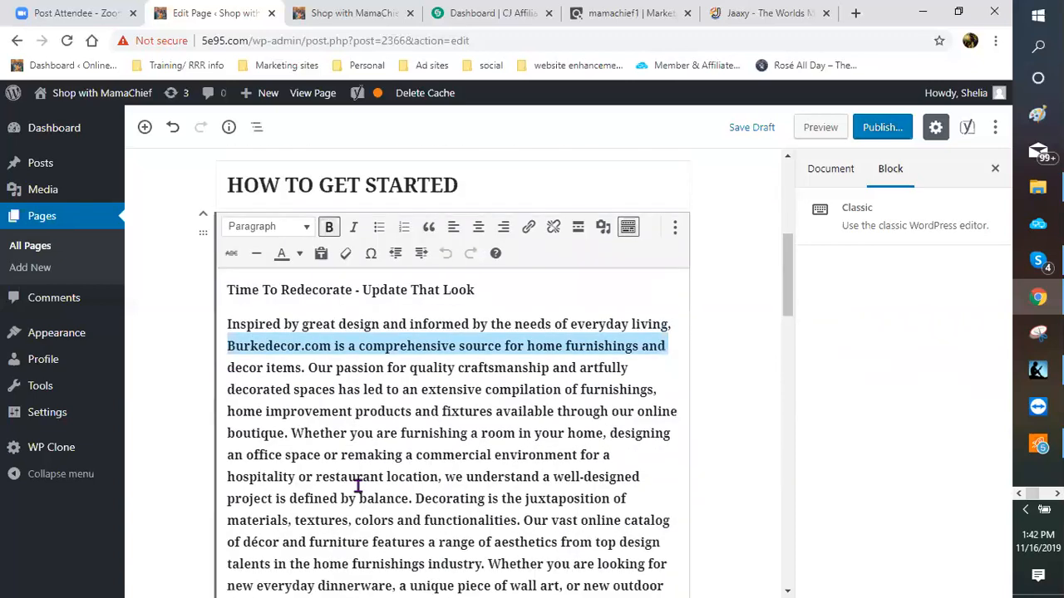
pyautogui.click(229, 297)
pyautogui.keyDown('shift'); pyautogui.click(534, 534); pyautogui.keyUp('shift')
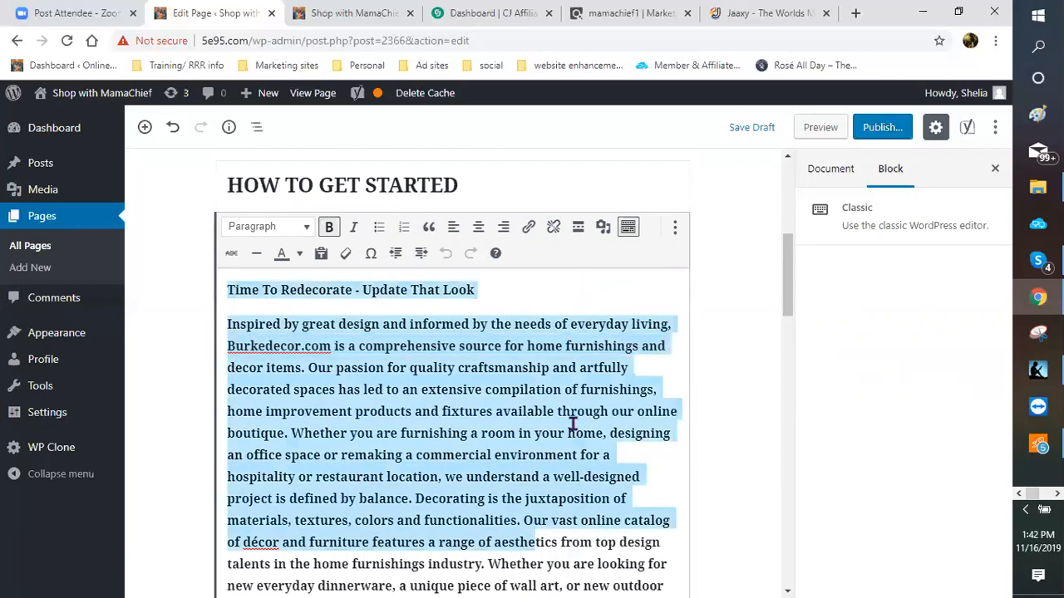
pyautogui.press('BackSpace')
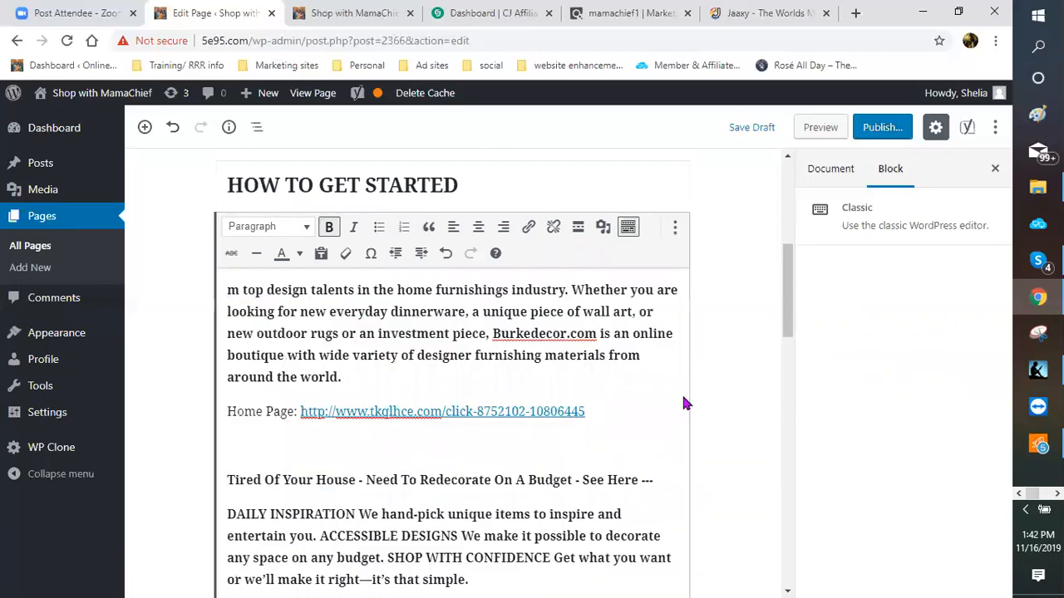
# Step: Remove the leftover Burkedecor Classic block below the heading with Remove Block
pyautogui.scroll(1, 441, 413)
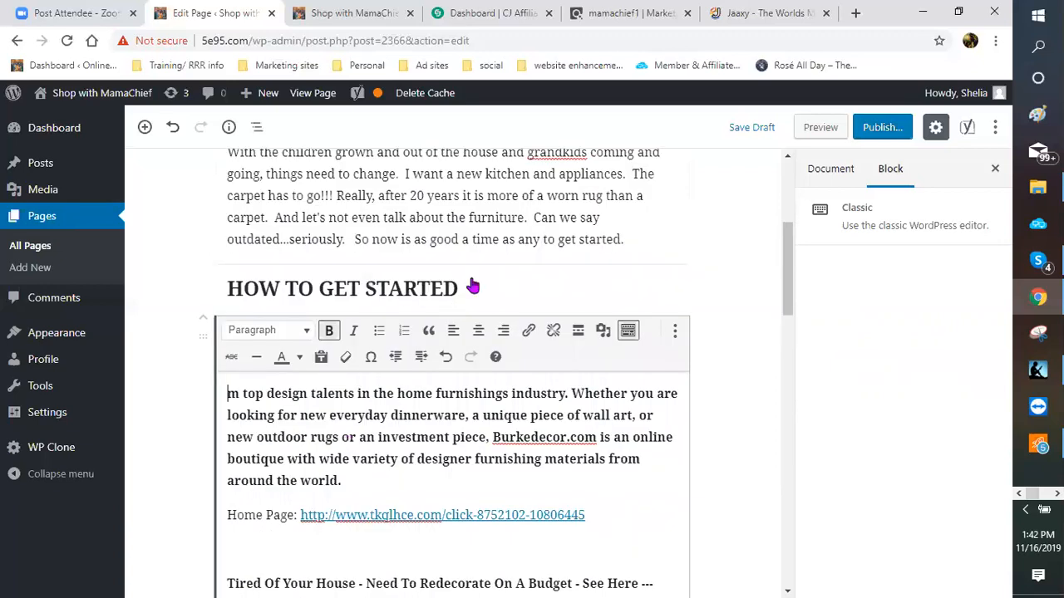
pyautogui.press('Up')
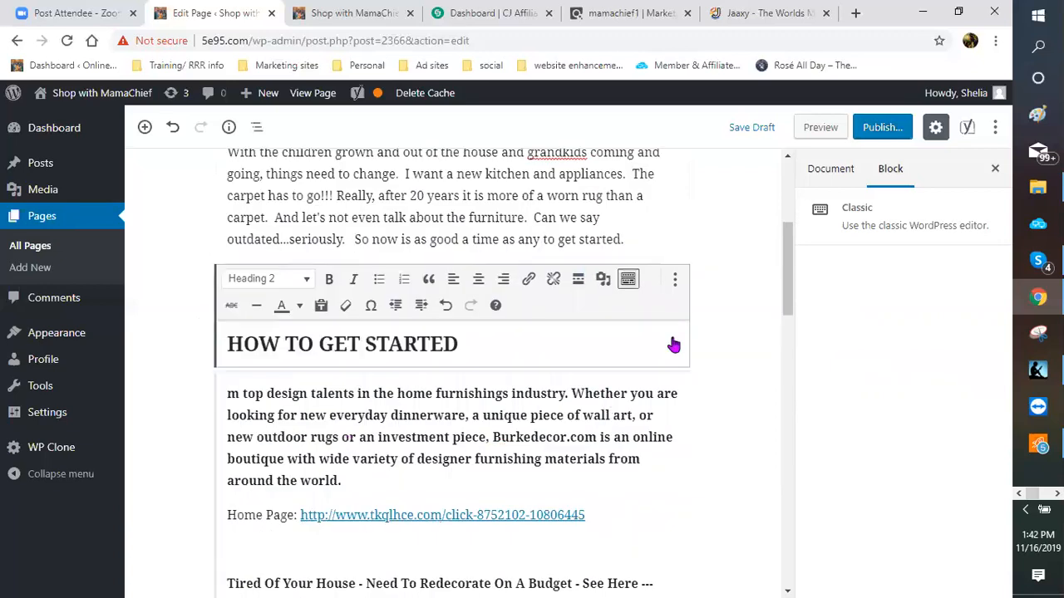
pyautogui.click(677, 382)
pyautogui.click(674, 330)
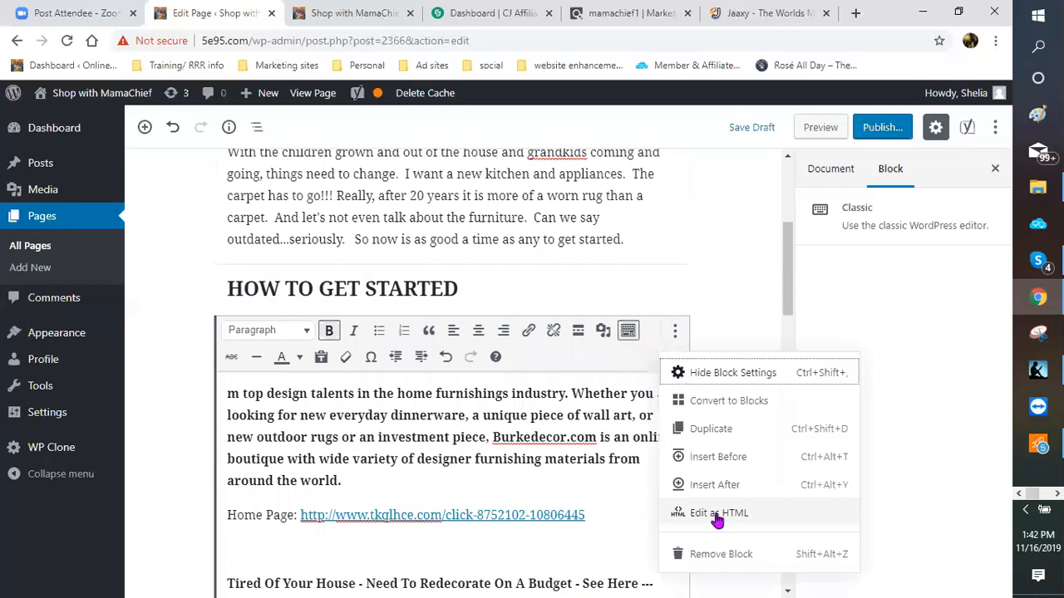
pyautogui.press('Down')
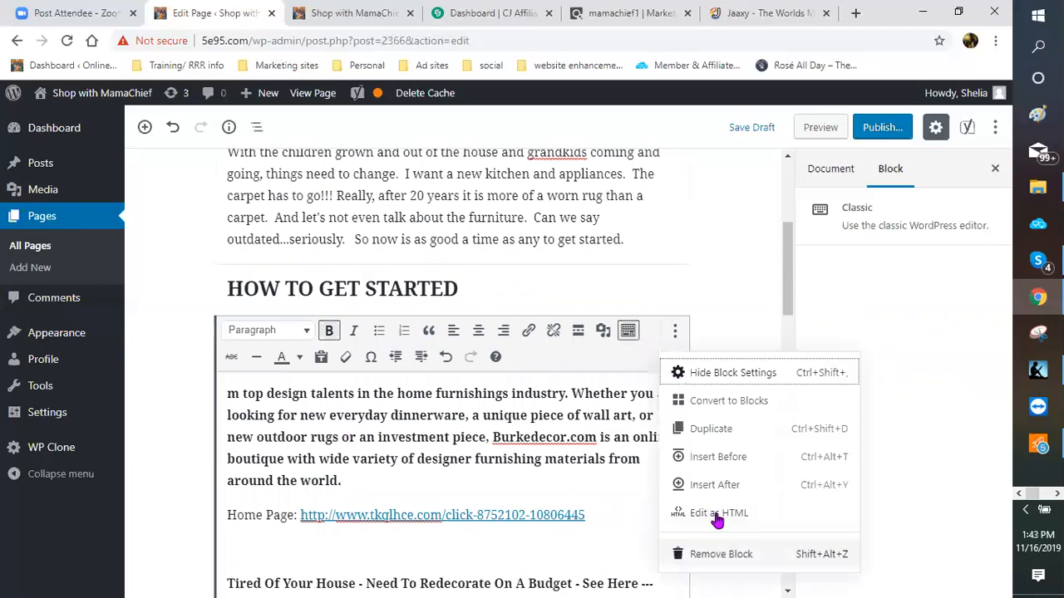
pyautogui.press('Return')
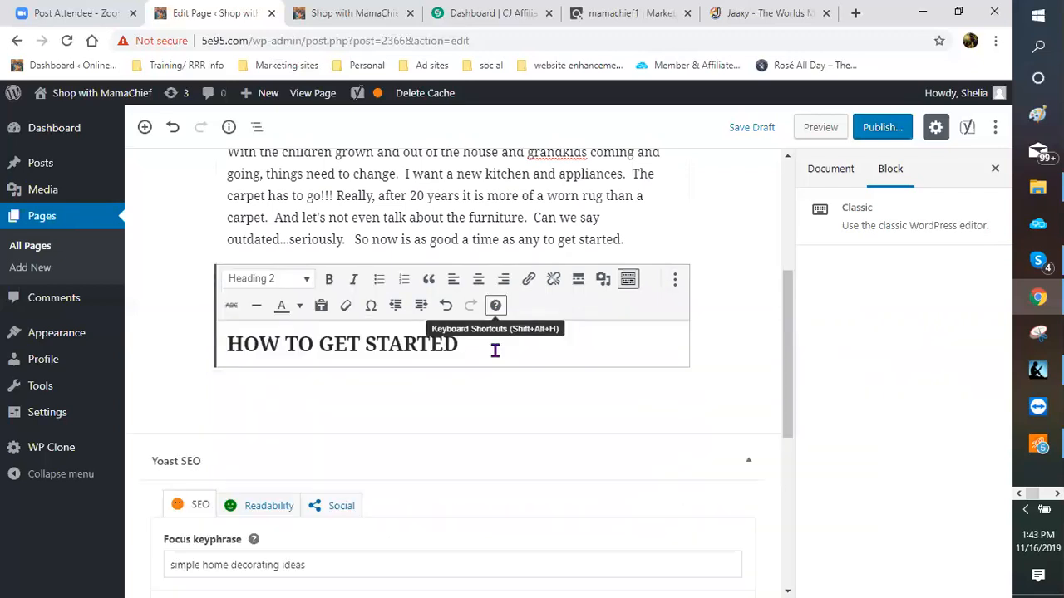
# Step: Colour the 'HOW TO GET STARTED' heading red
pyautogui.keyDown('shift'); pyautogui.click(241, 344); pyautogui.keyUp('shift')
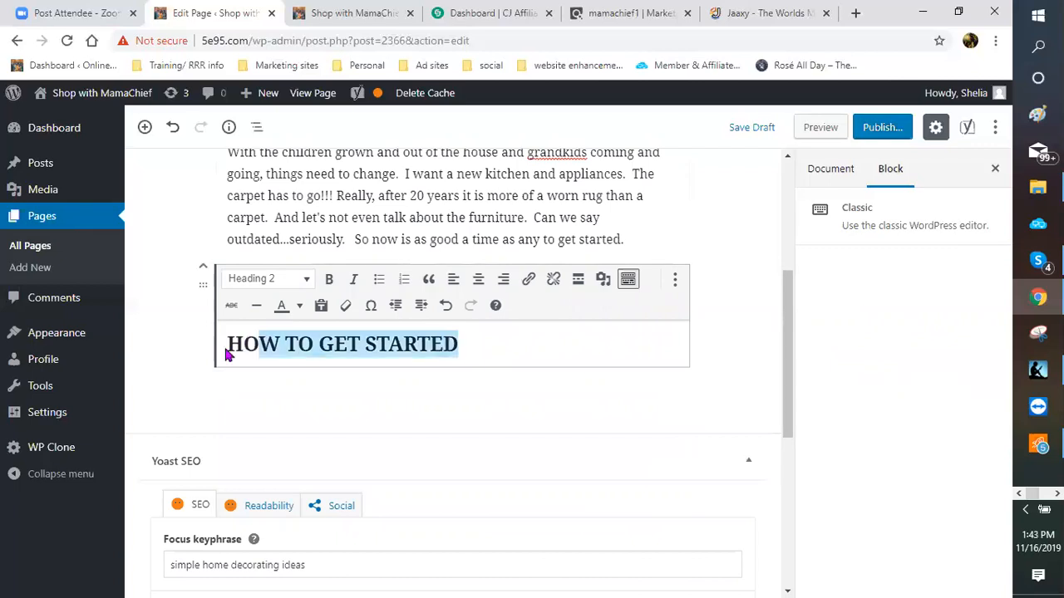
pyautogui.tripleClick(271, 345)
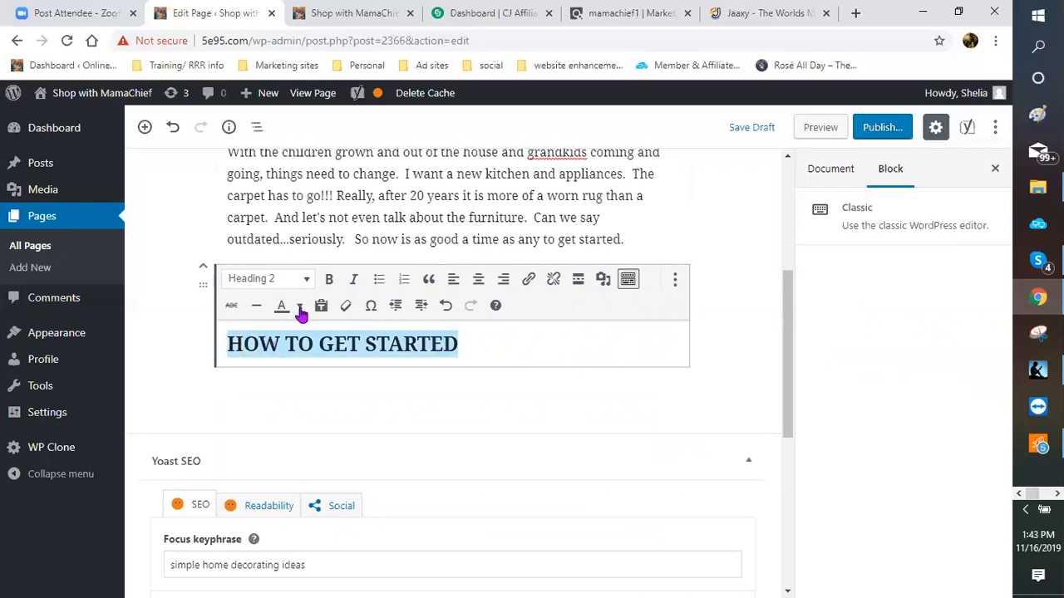
pyautogui.click(300, 306)
pyautogui.click(238, 363)
# Step: Start a paragraph: 'Well the first thing you need to do is to get your budget set. Redecorating can become a real money pit.'
pyautogui.click(473, 347)
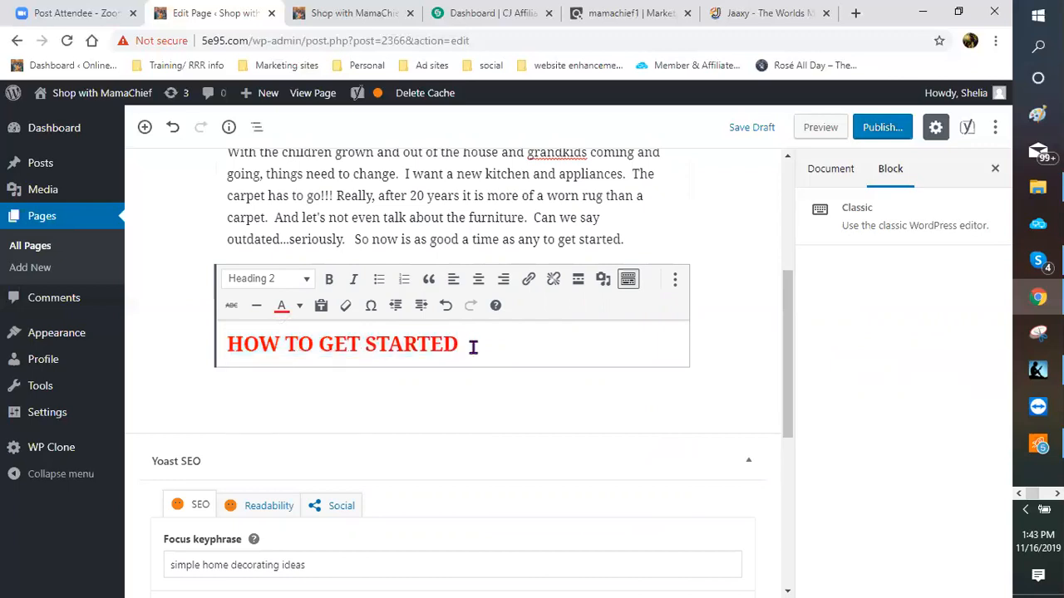
pyautogui.press('Return')
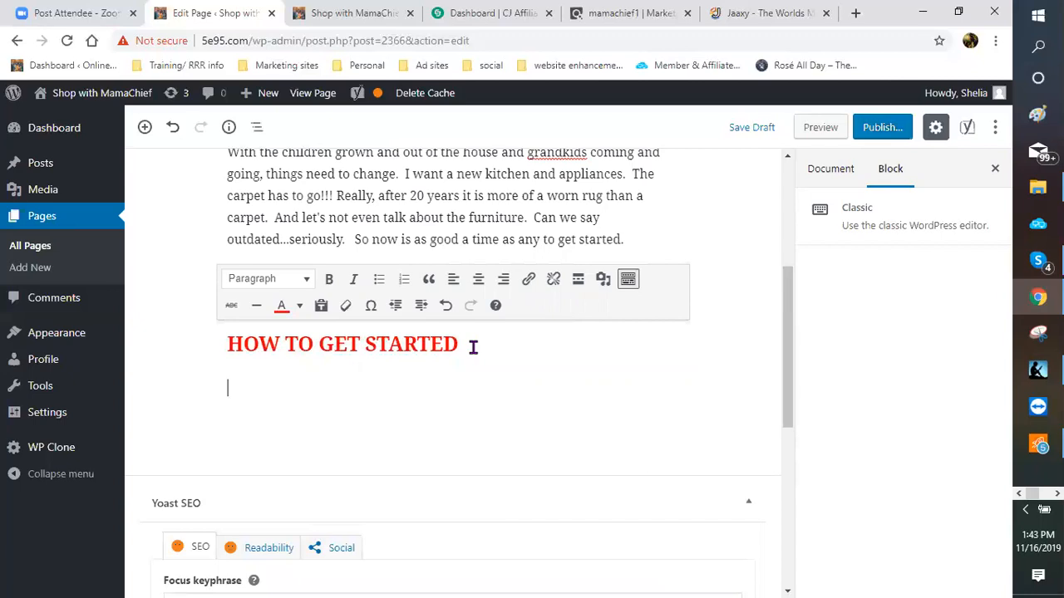
pyautogui.write('Well the firs')
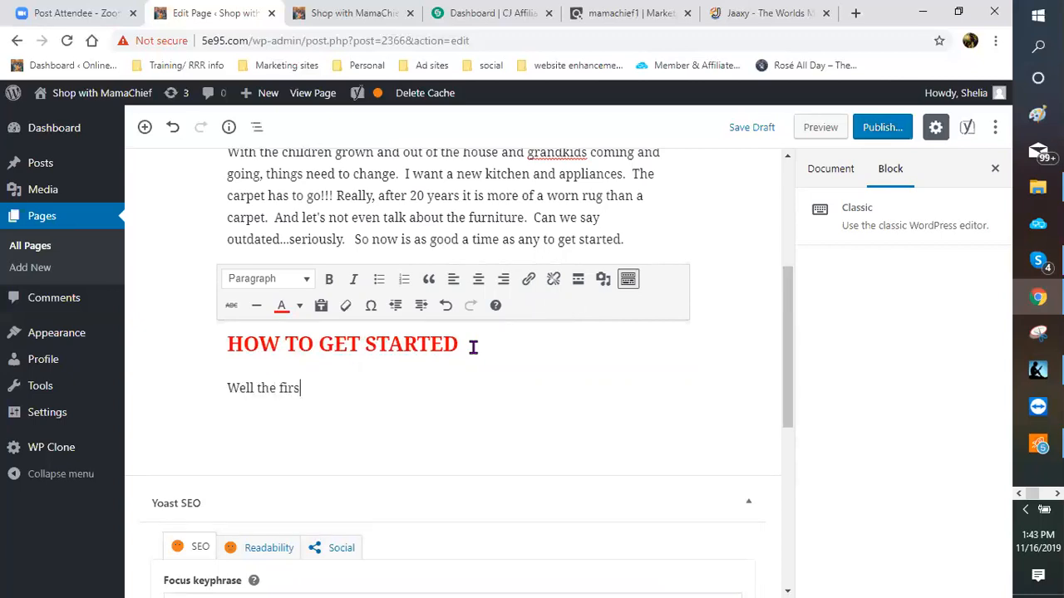
pyautogui.write('t thins y')
pyautogui.press('BackSpace')
pyautogui.press('BackSpace')
pyautogui.press('BackSpace')
pyautogui.write('g you need to ')
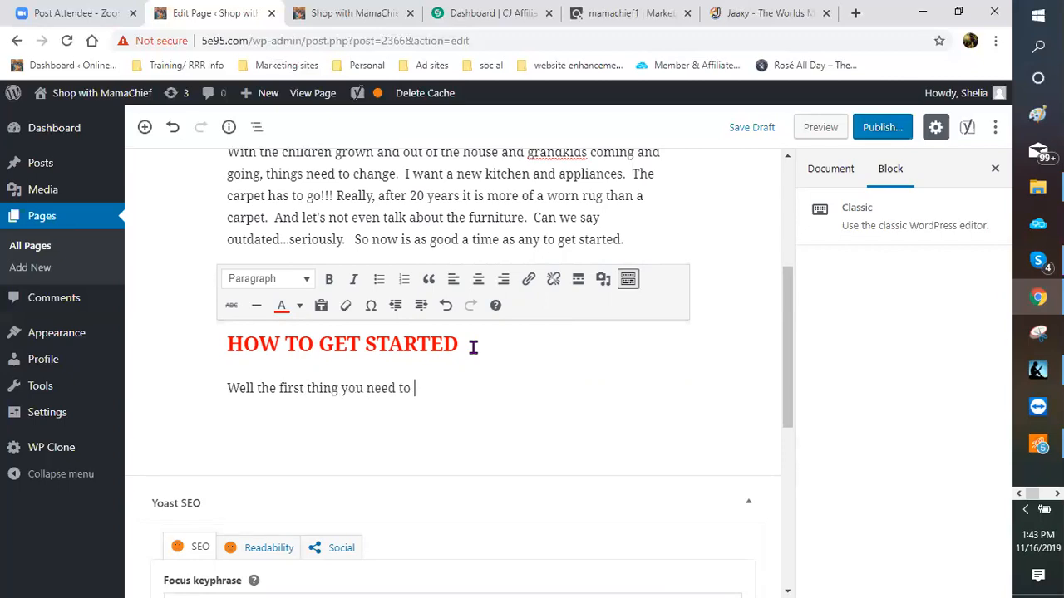
pyautogui.write('do is to get your budget')
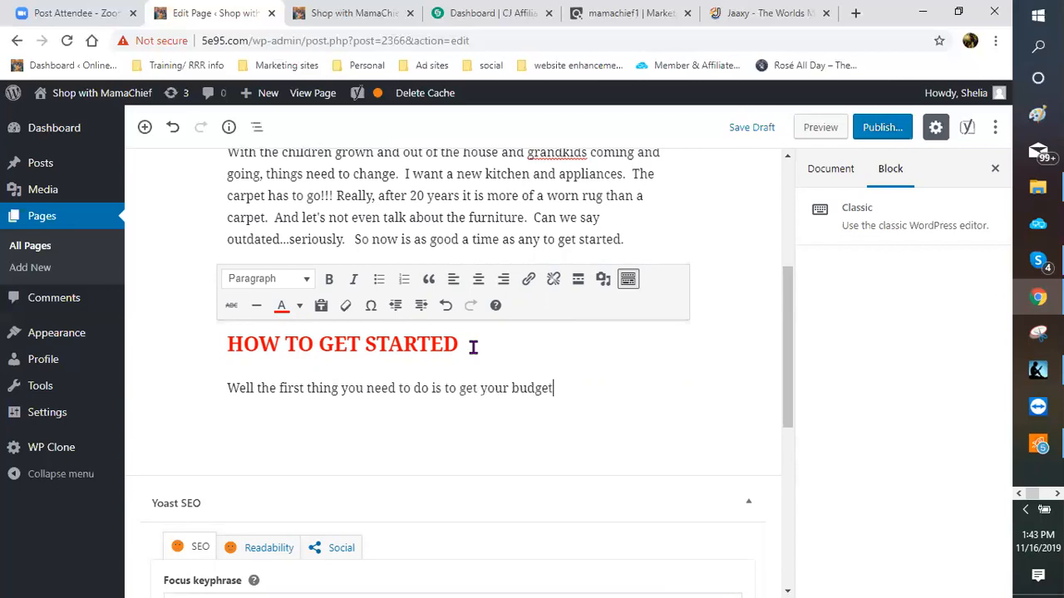
pyautogui.write(' set.  Rec')
pyautogui.press('BackSpace')
pyautogui.write('dr')
pyautogui.press('BackSpace')
pyautogui.write('ecorating ')
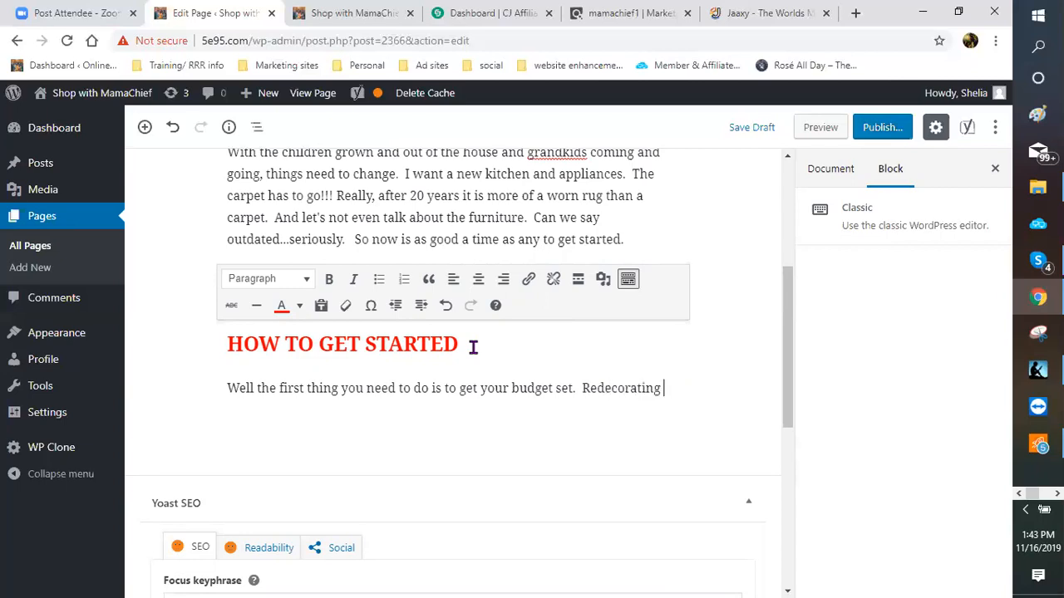
pyautogui.write('can bec')
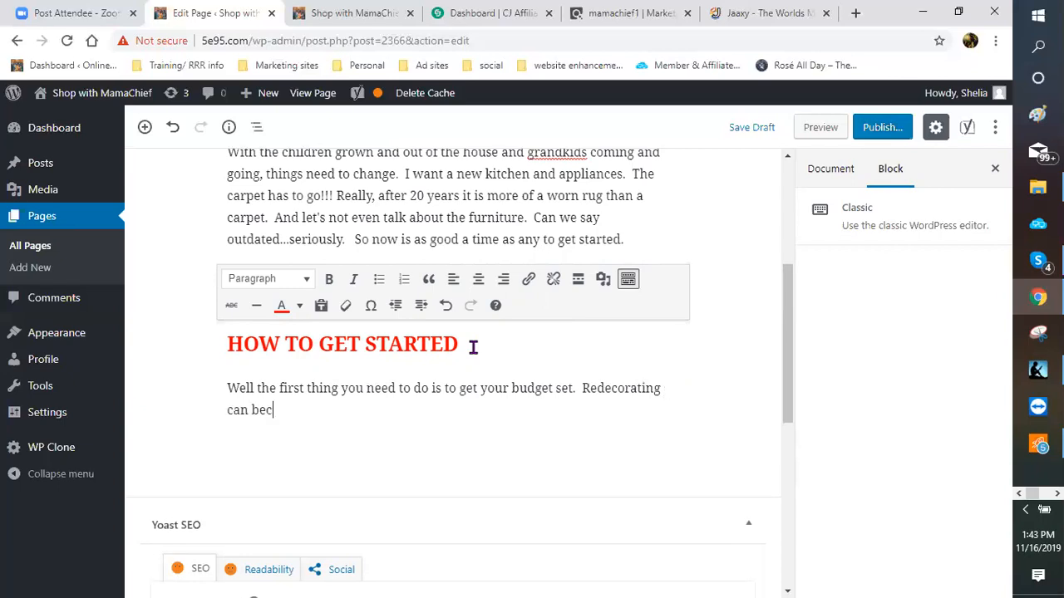
pyautogui.write('ome a real money ')
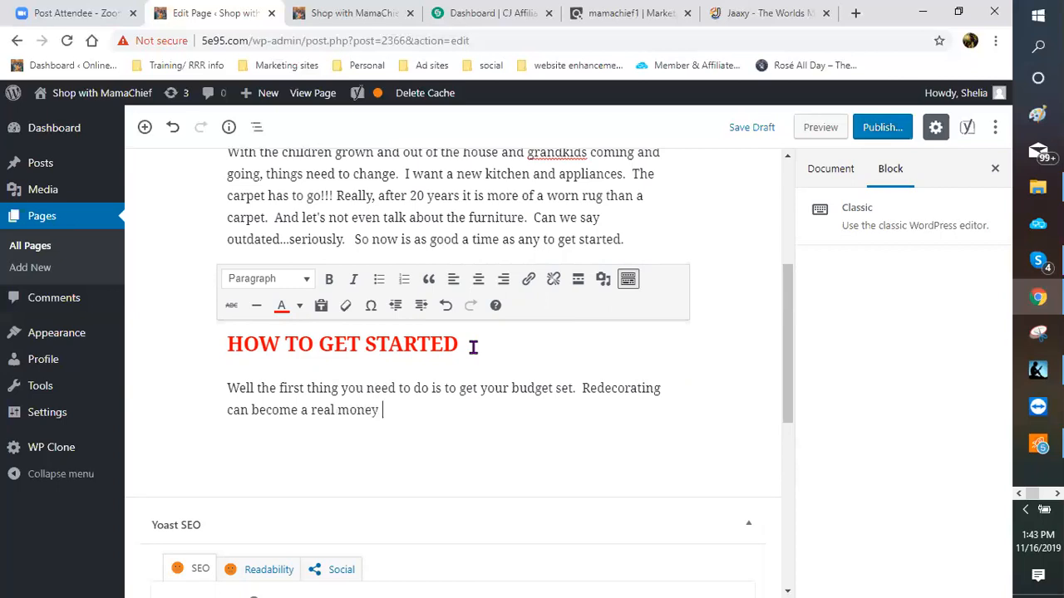
pyautogui.write('pit.  Even simple hom')
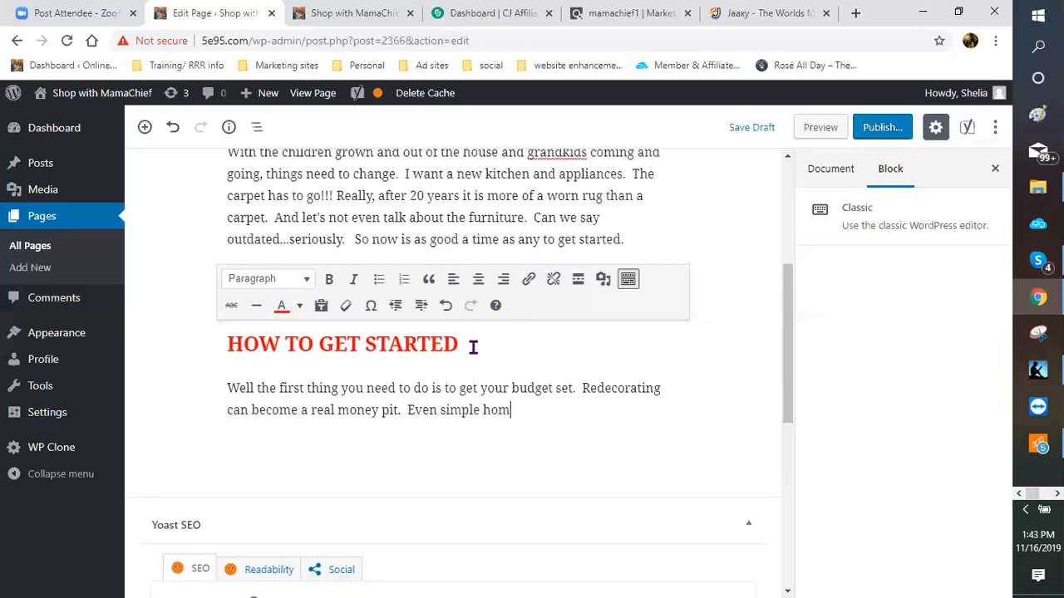
pyautogui.write('e')
# Step: Continue with 'Even simple home decorating ideas can become expensive.'
pyautogui.scroll(4, 568, 368)
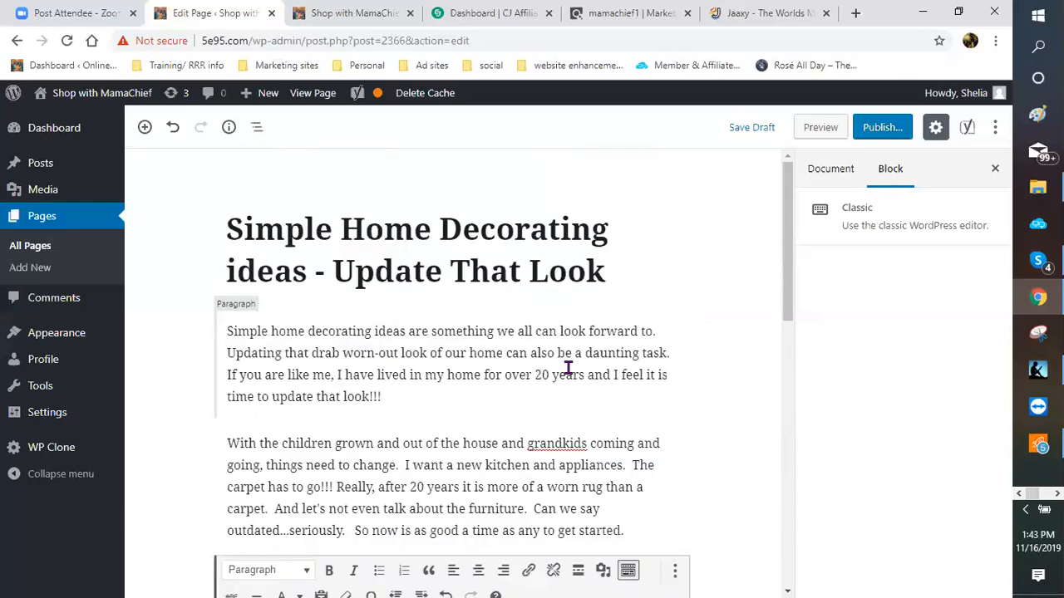
pyautogui.scroll(-4, 568, 368)
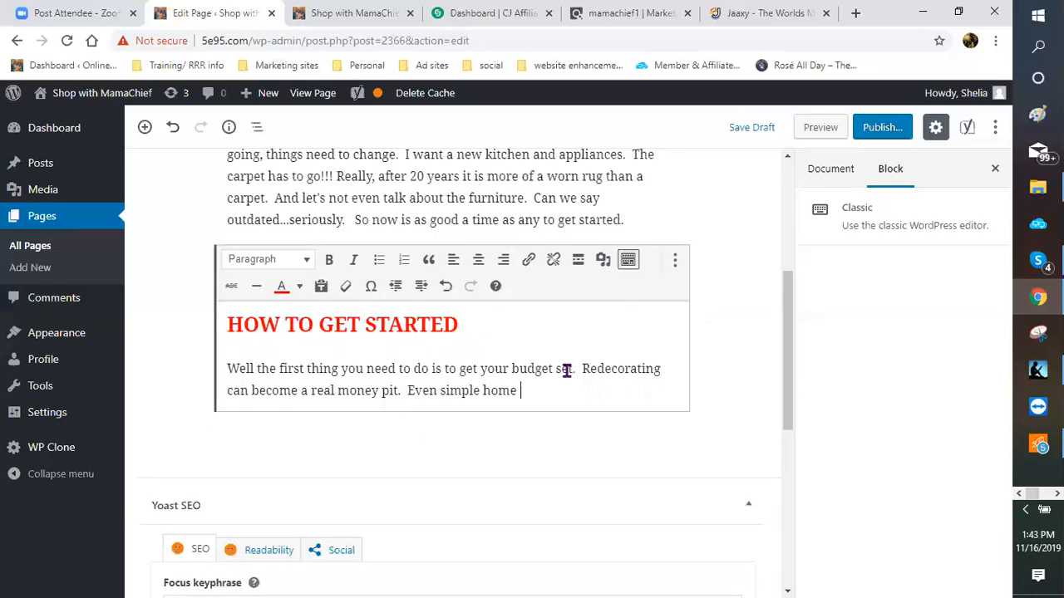
pyautogui.write('h')
pyautogui.press('BackSpace')
pyautogui.write('decor')
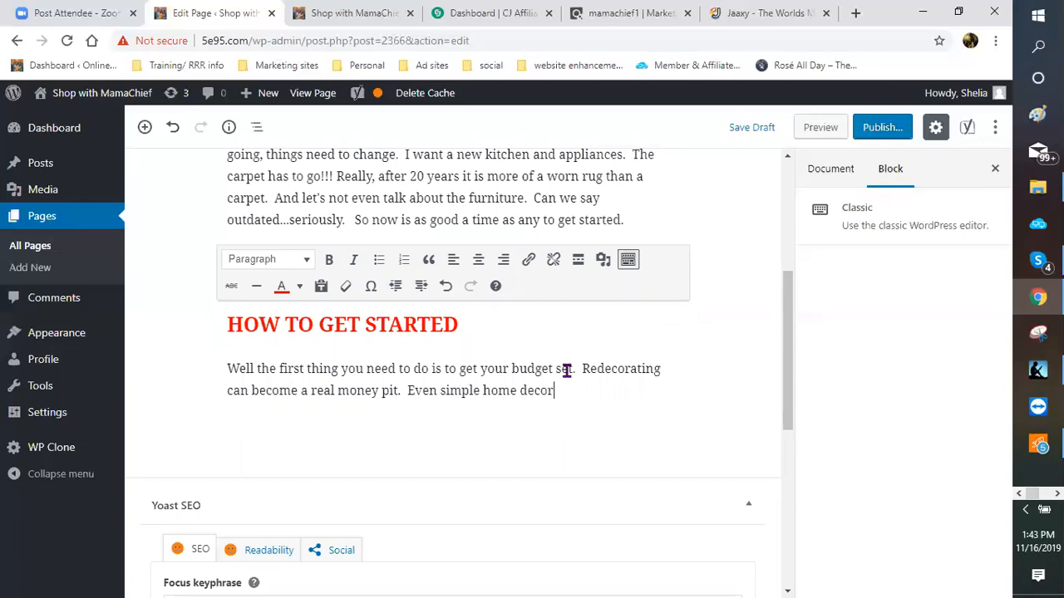
pyautogui.write('ating ideas')
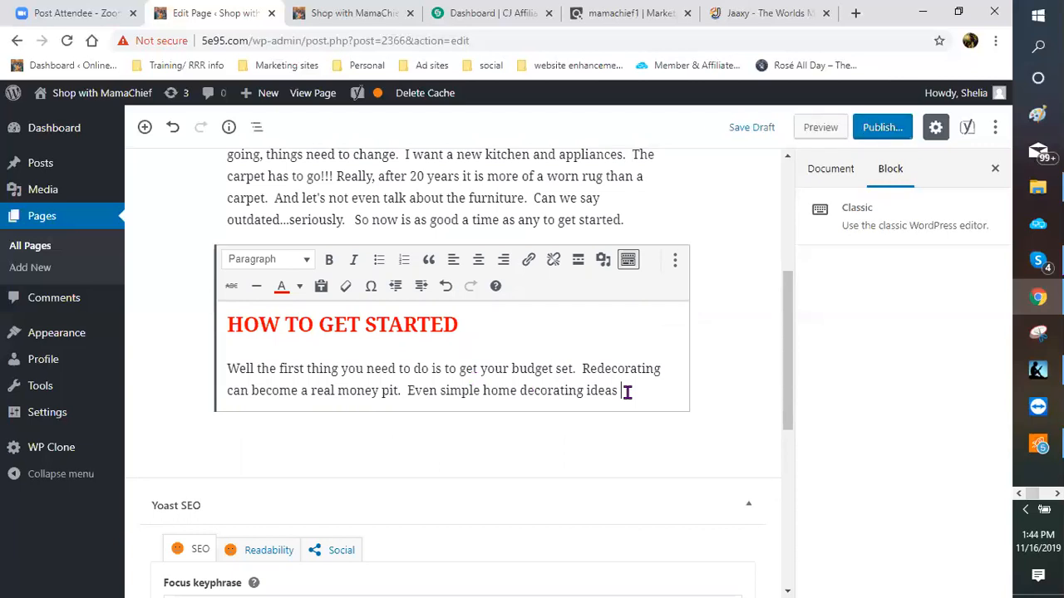
pyautogui.write('can become')
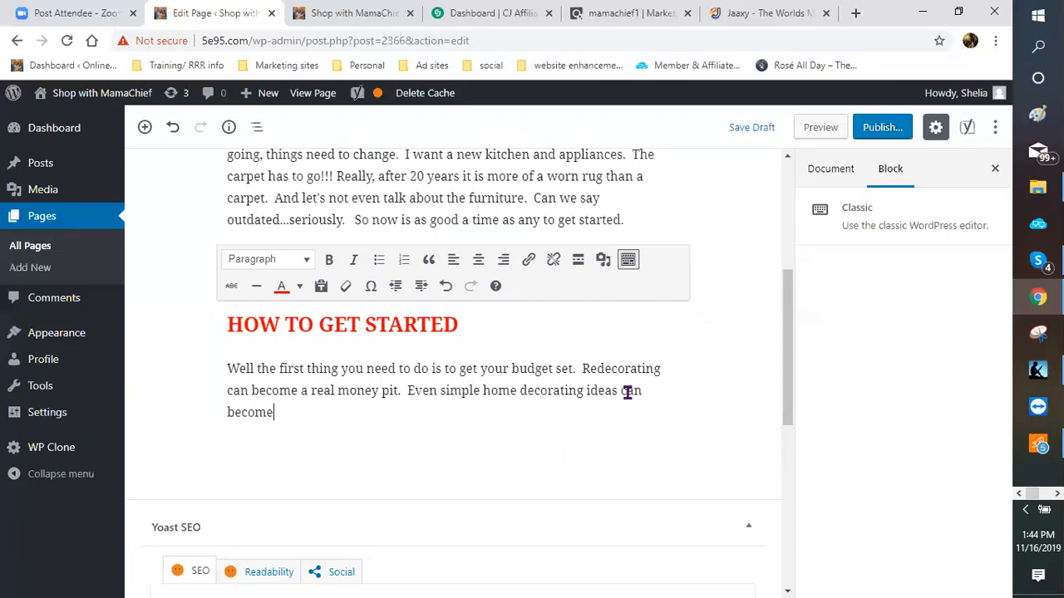
pyautogui.write(' expensive.')
# Step: Add 'There are ways to decorate and still be frugal. However, if your budget permits, then the sky can be the limit.'
pyautogui.write('there')
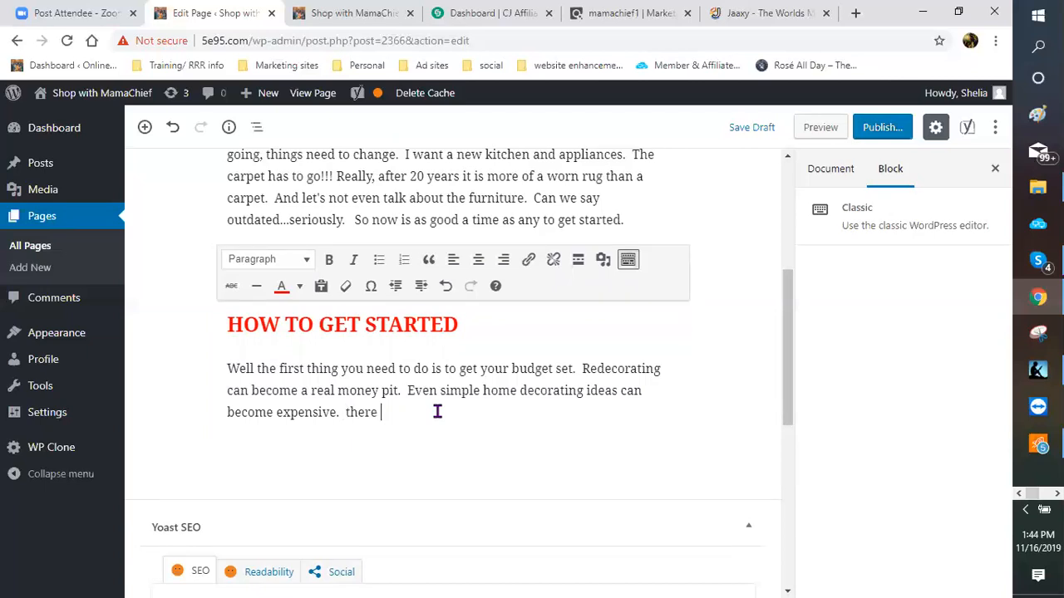
pyautogui.press('BackSpace')
pyautogui.press('BackSpace')
pyautogui.press('BackSpace')
pyautogui.press('BackSpace')
pyautogui.press('BackSpace')
pyautogui.press('BackSpace')
pyautogui.write('There are ways to decor')
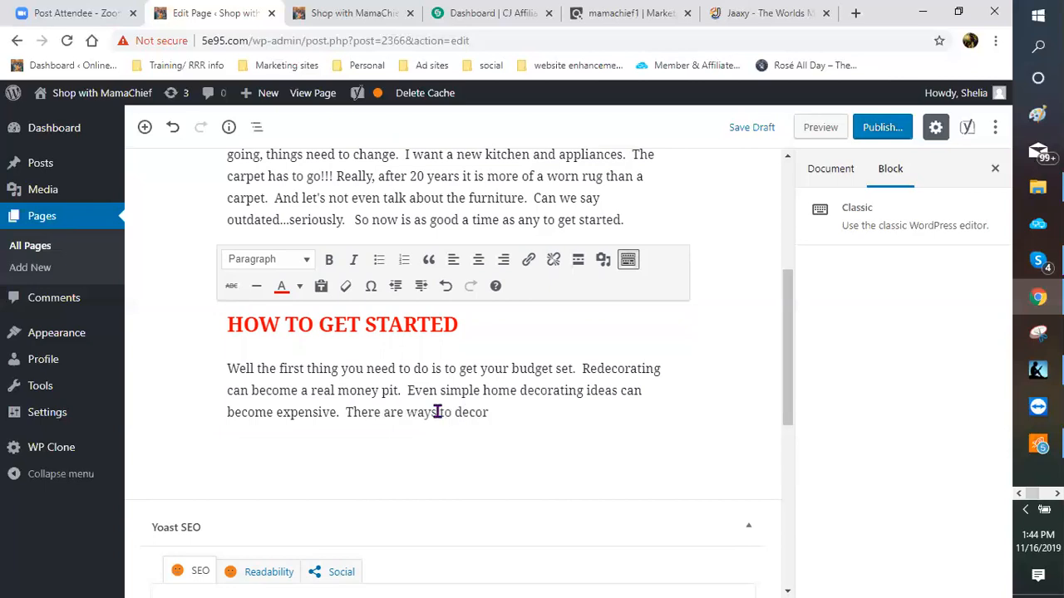
pyautogui.write('ating ')
pyautogui.write('and')
pyautogui.press('BackSpace')
pyautogui.press('BackSpace')
pyautogui.press('BackSpace')
pyautogui.press('BackSpace')
pyautogui.press('BackSpace')
pyautogui.press('BackSpace')
pyautogui.press('BackSpace')
pyautogui.write('e and still be fr')
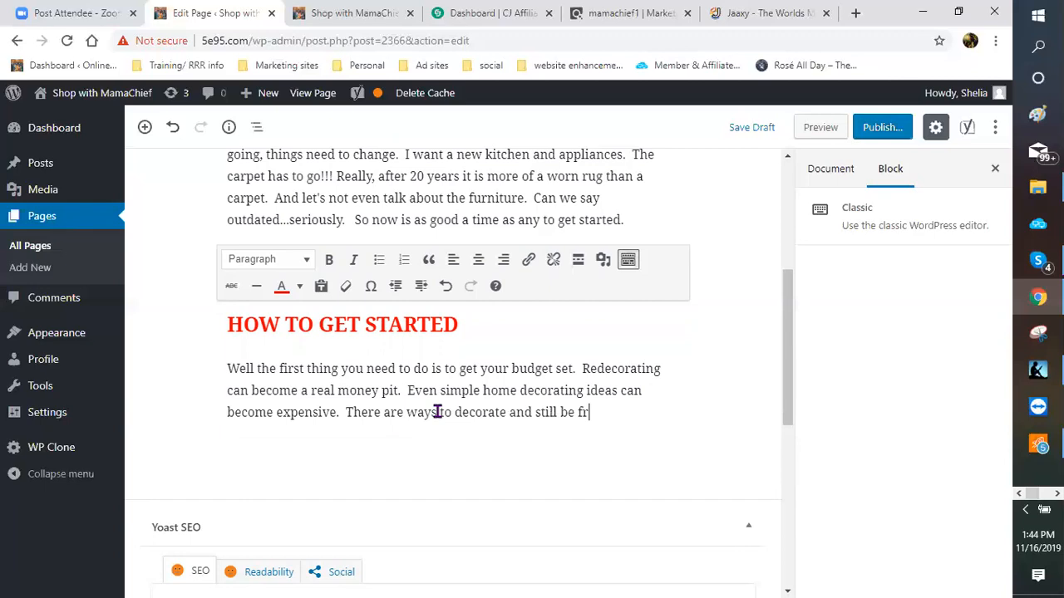
pyautogui.write('ugal.')
pyautogui.write('  Howeve')
pyautogui.write('r, if you')
pyautogui.write('r budg')
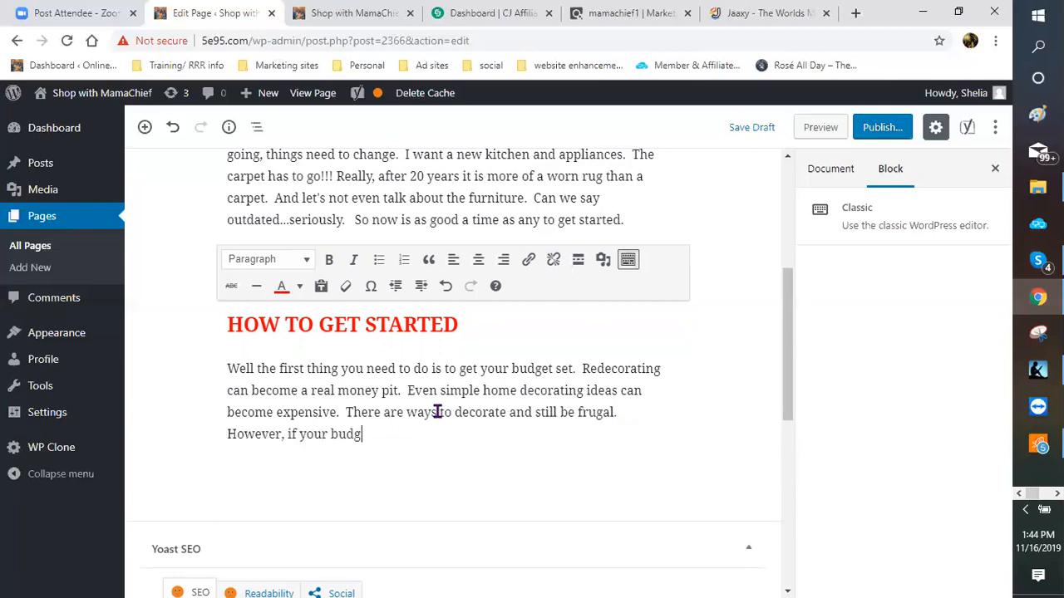
pyautogui.write('et permits, then the s')
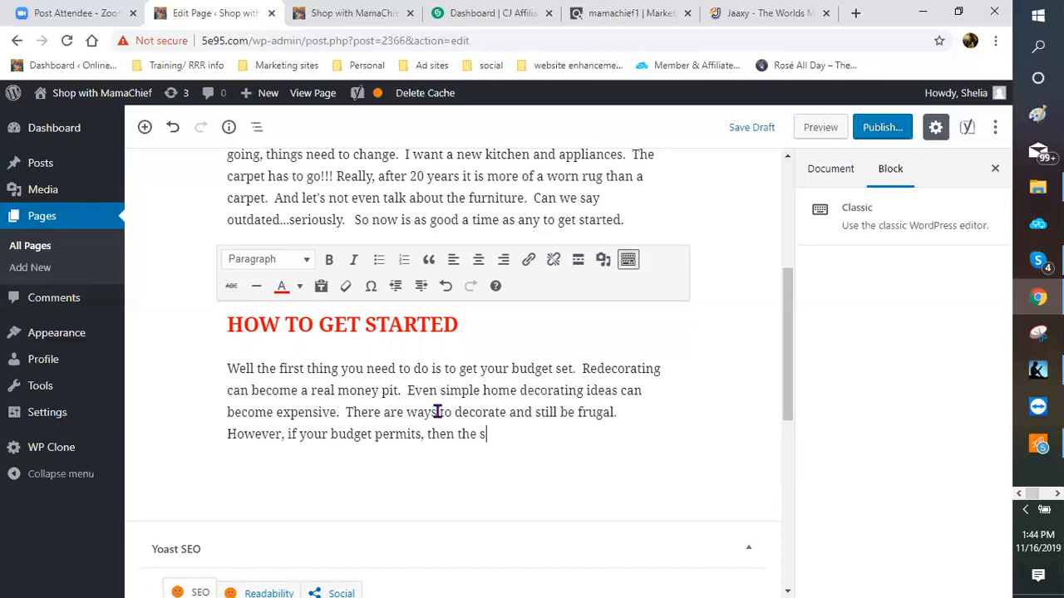
pyautogui.write('ky can be the limit.')
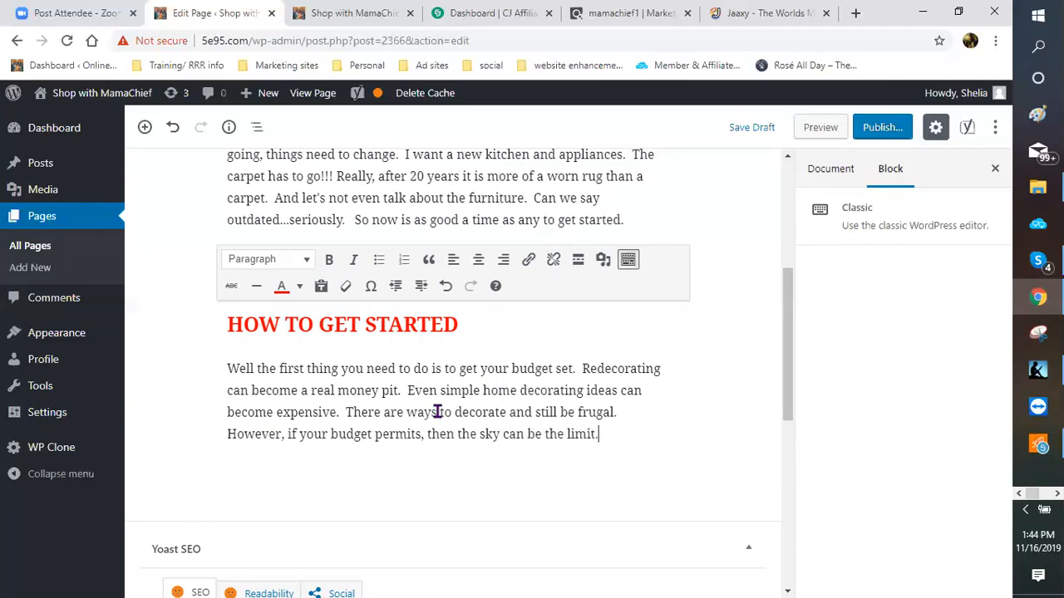
# Step: Start a new paragraph: 'Set your priorities in order. Which is the most important…'
pyautogui.press('Return')
pyautogui.write('Set your ')
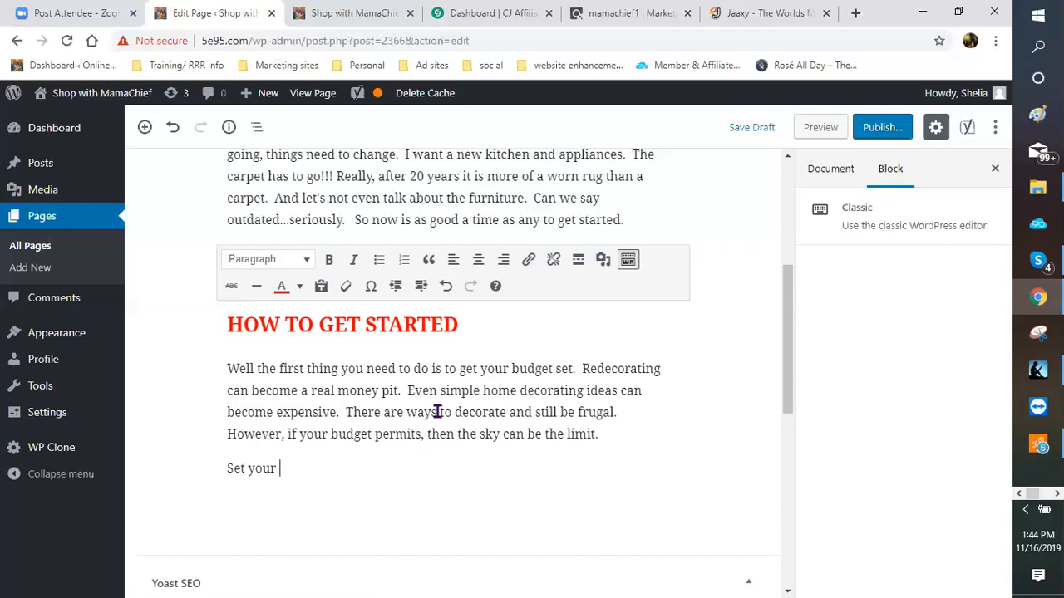
pyautogui.write('priorities in order')
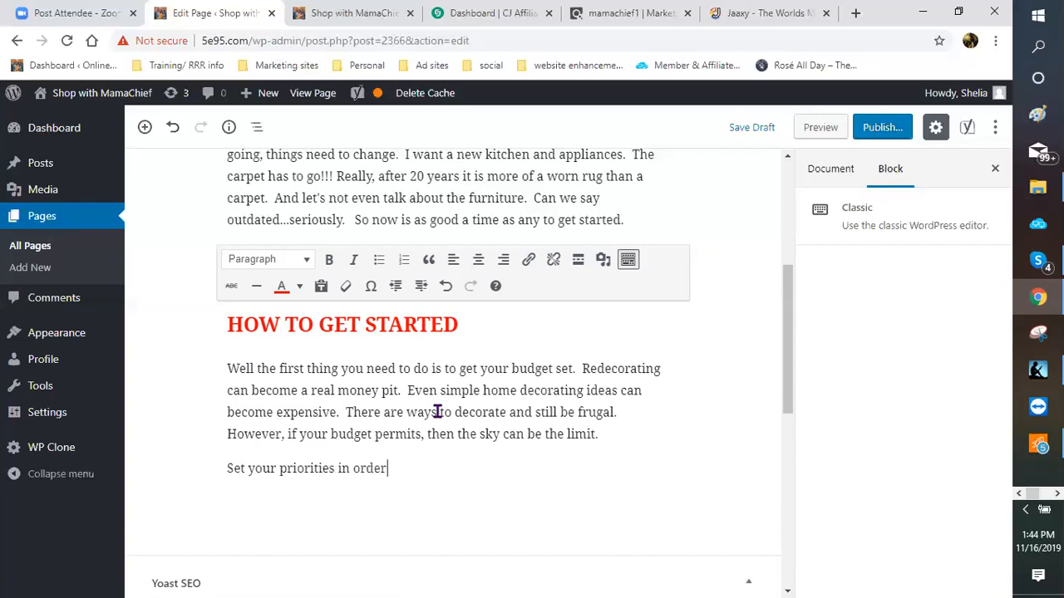
pyautogui.write('.  Which is the mos')
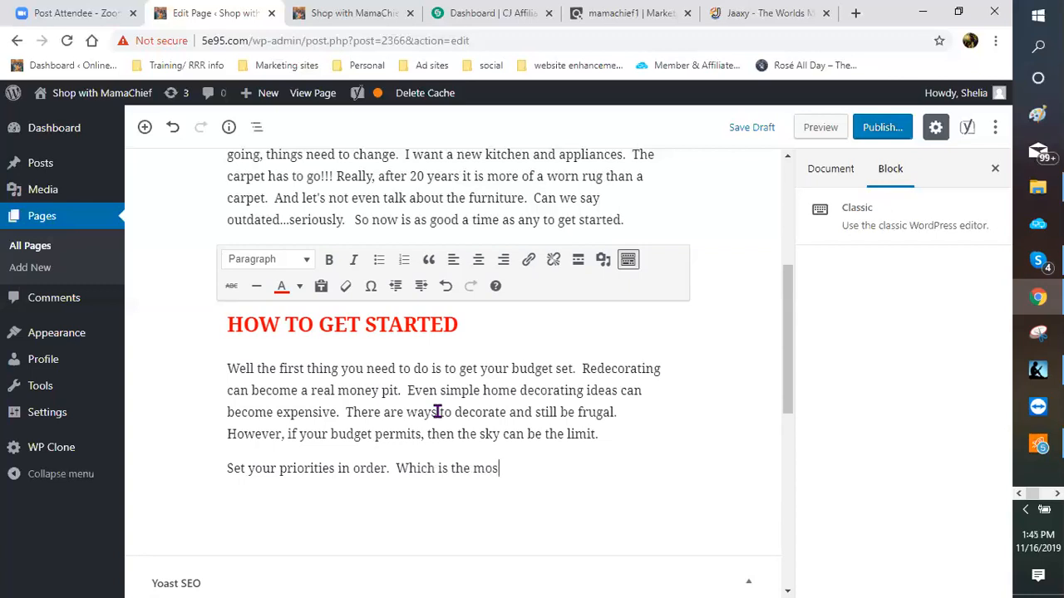
pyautogui.write('t improta')
pyautogui.press('BackSpace')
pyautogui.press('BackSpace')
pyautogui.press('BackSpace')
# Step: Continue about planning three choices to look at, ending 'have your stores picked out'
pyautogui.write('ortant things that')
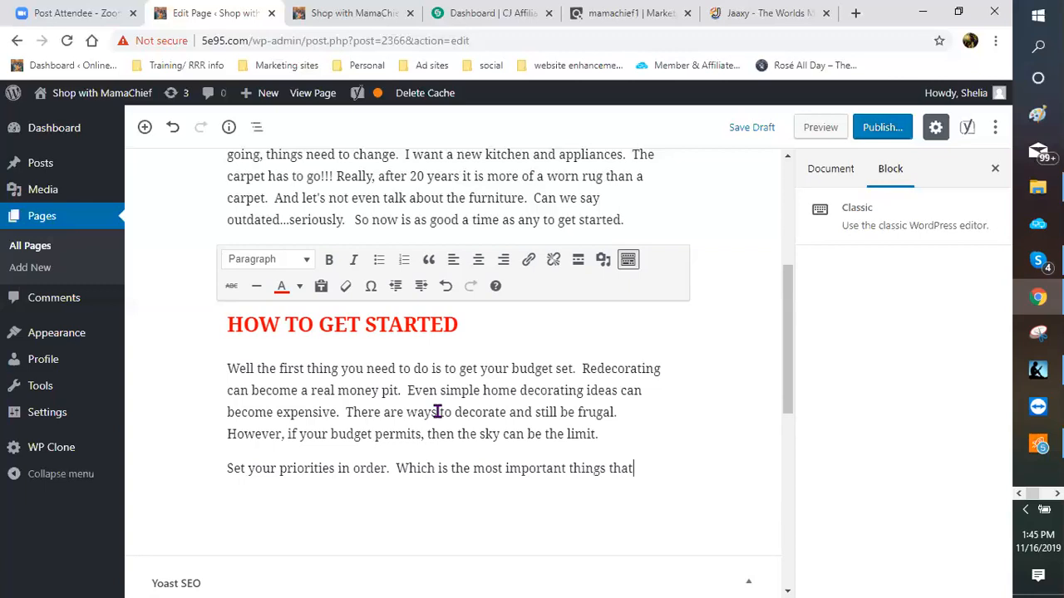
pyautogui.write(' need done i')
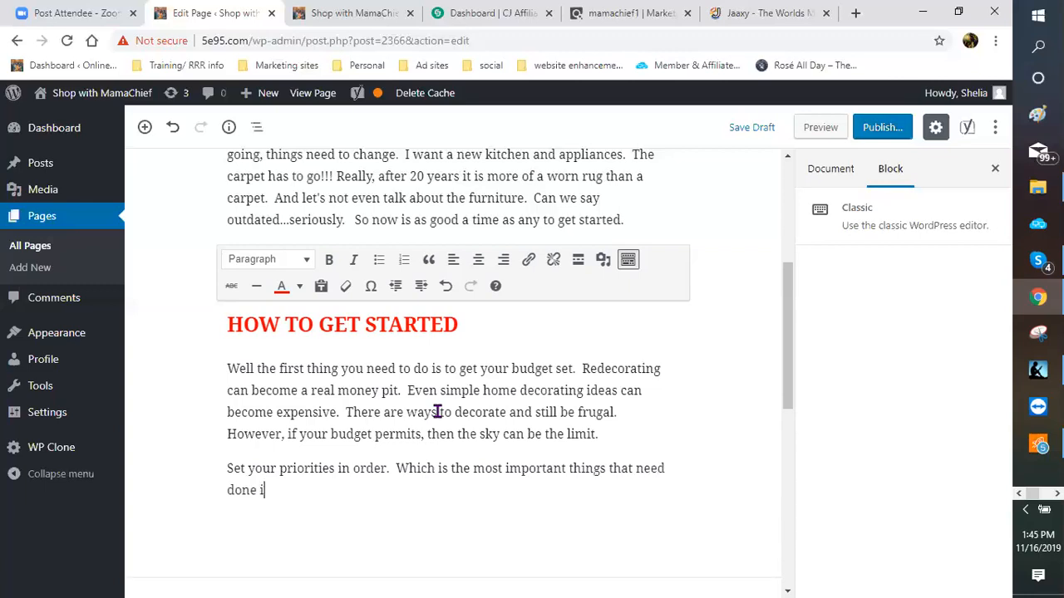
pyautogui.write('mmediately.  ')
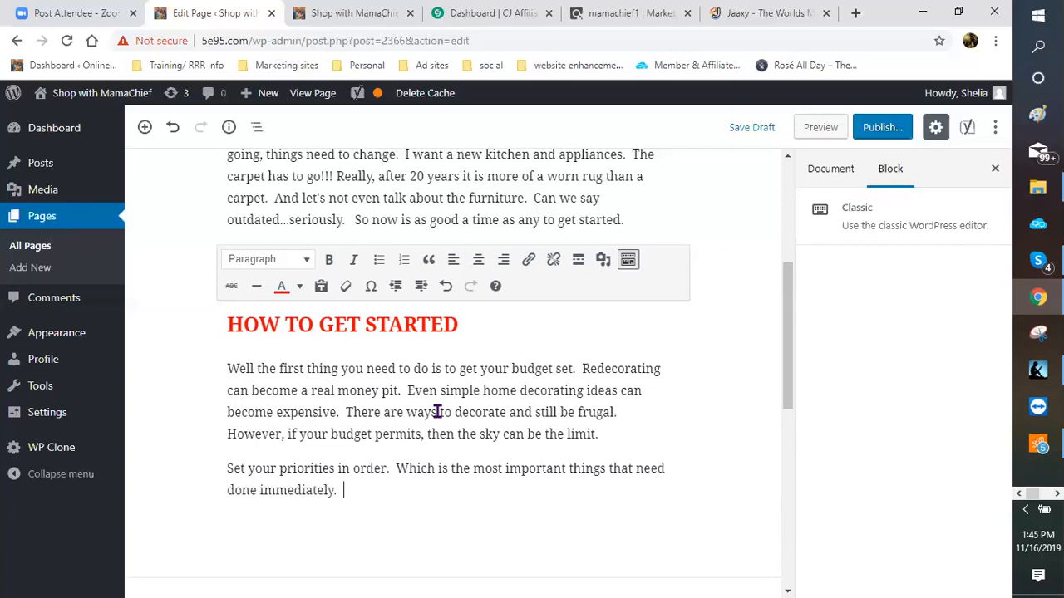
pyautogui.write('Then plan on at least ')
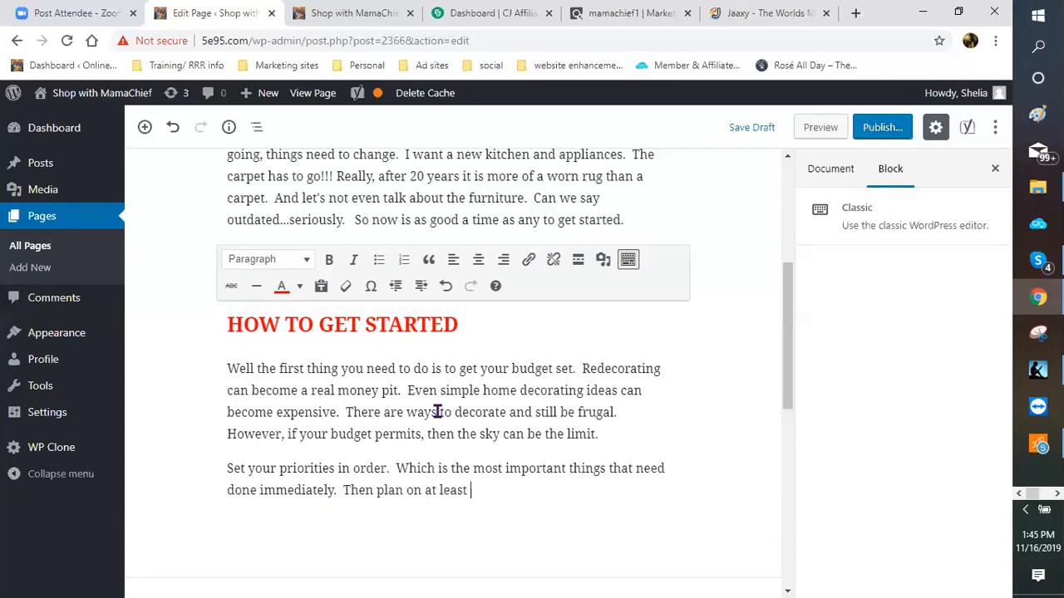
pyautogui.write('three chois')
pyautogui.press('BackSpace')
pyautogui.write('ces to')
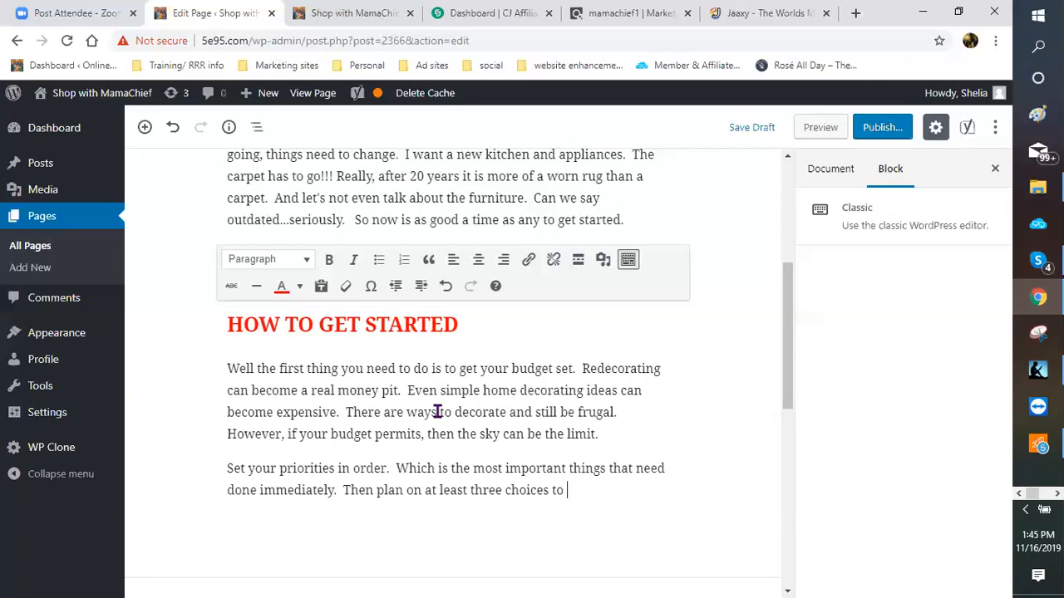
pyautogui.press('BackSpace')
pyautogui.press('BackSpace')
pyautogui.write('o look at.  If appliances are ')
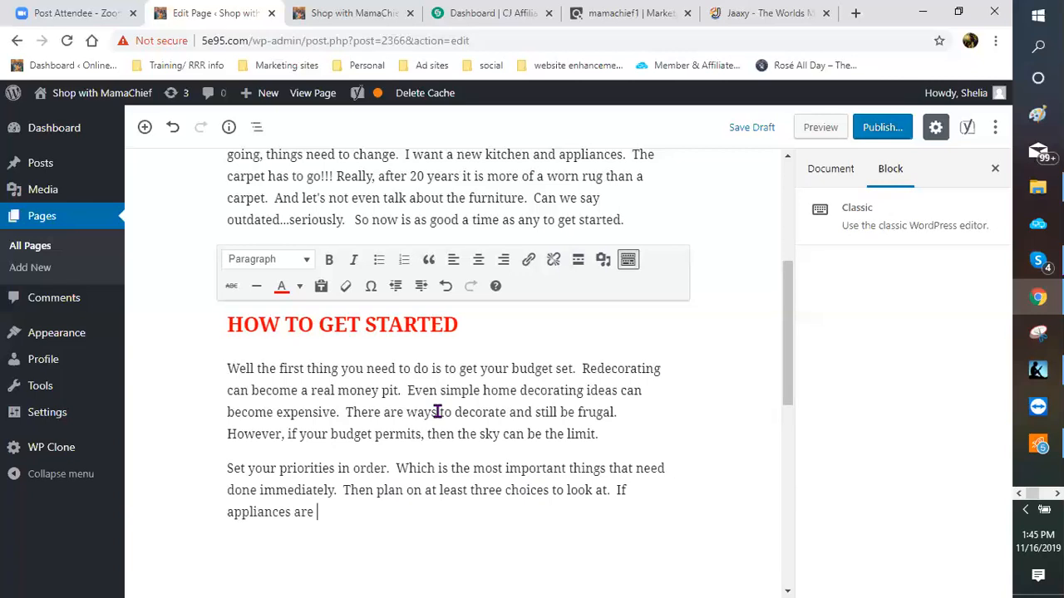
pyautogui.write('your first thing')
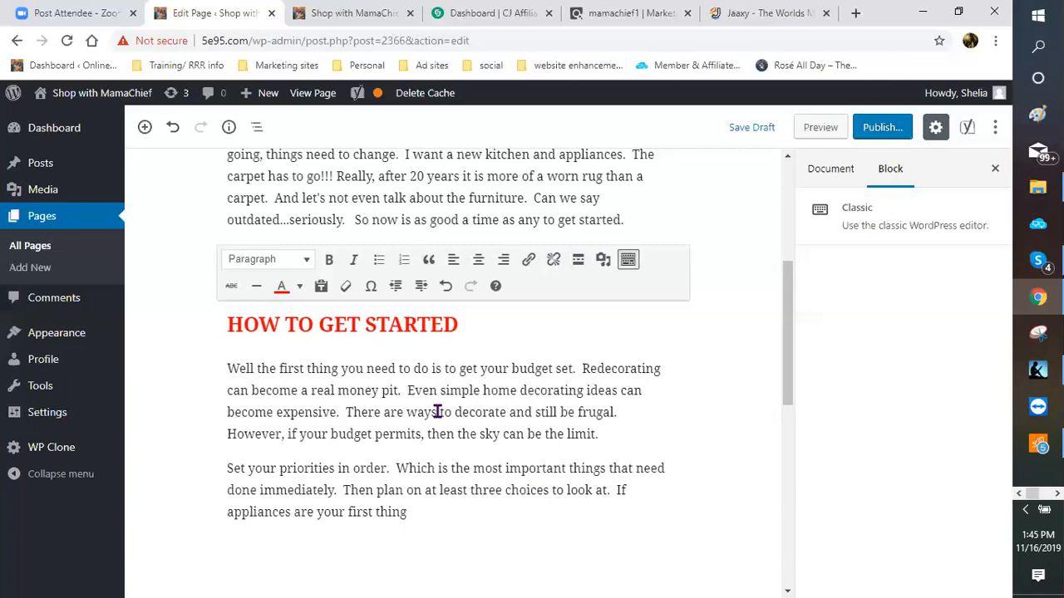
pyautogui.write('s to change, have your s')
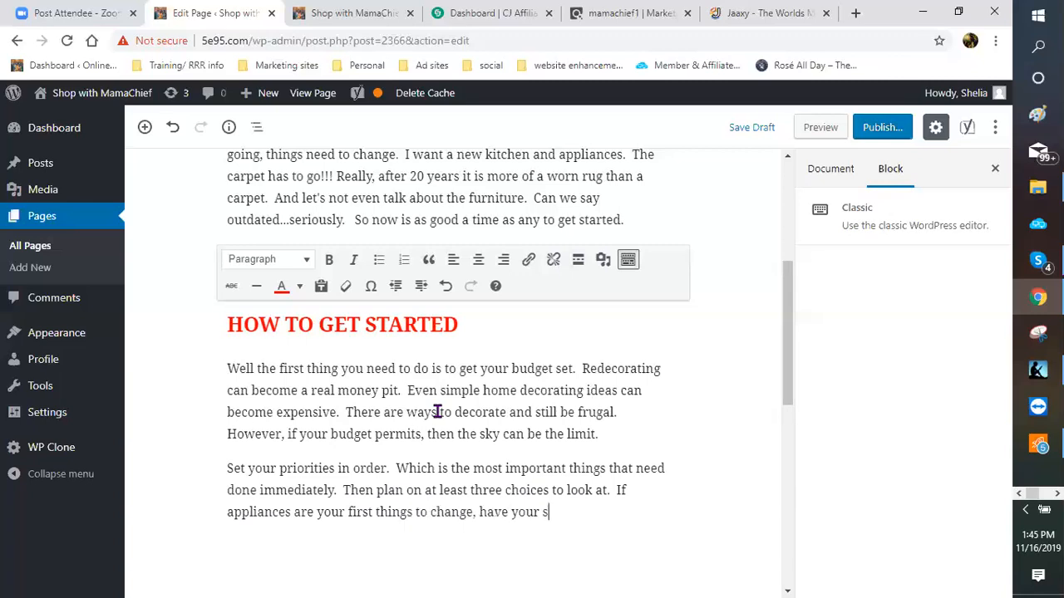
pyautogui.write('tores picked out')
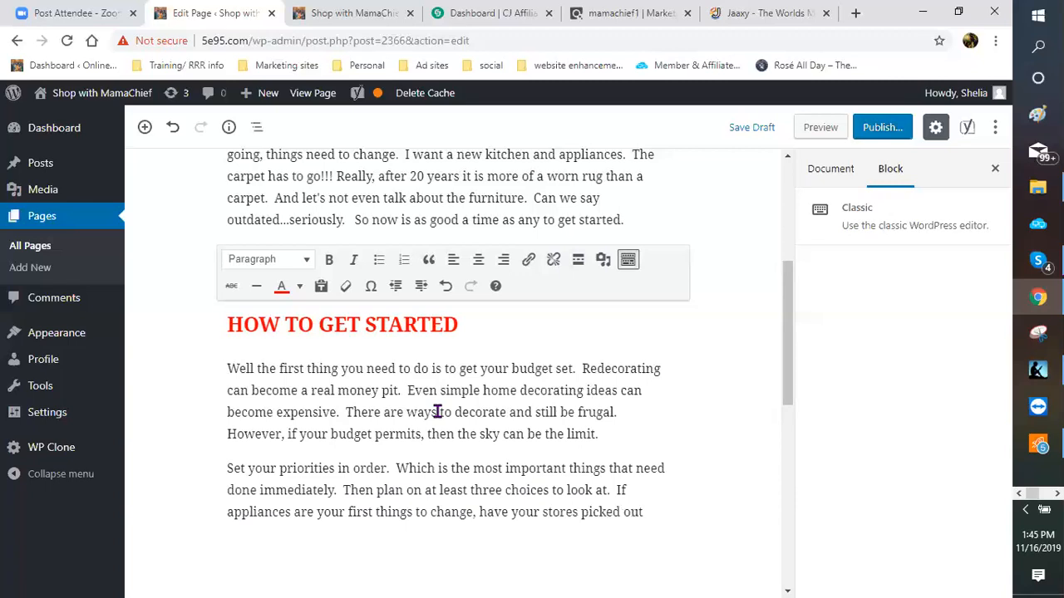
pyautogui.write(' and')
pyautogui.write(' the')
pyautogui.write(' co')
pyautogui.write('mpany')
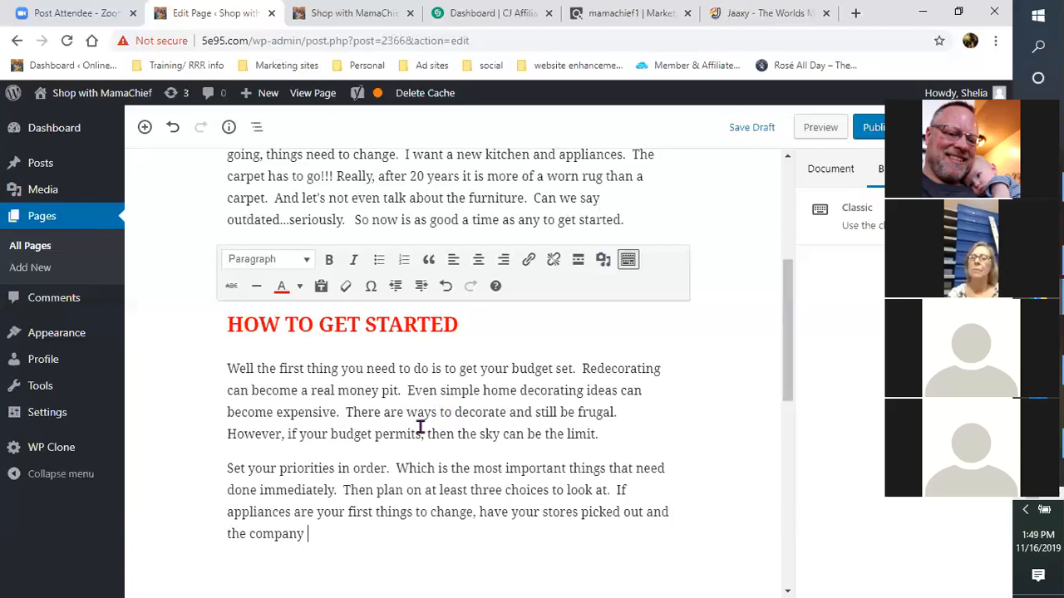
# Step: Scroll down to the priorities paragraph ending 'have your stores picked out and the company'
pyautogui.scroll(-2, 413, 411)
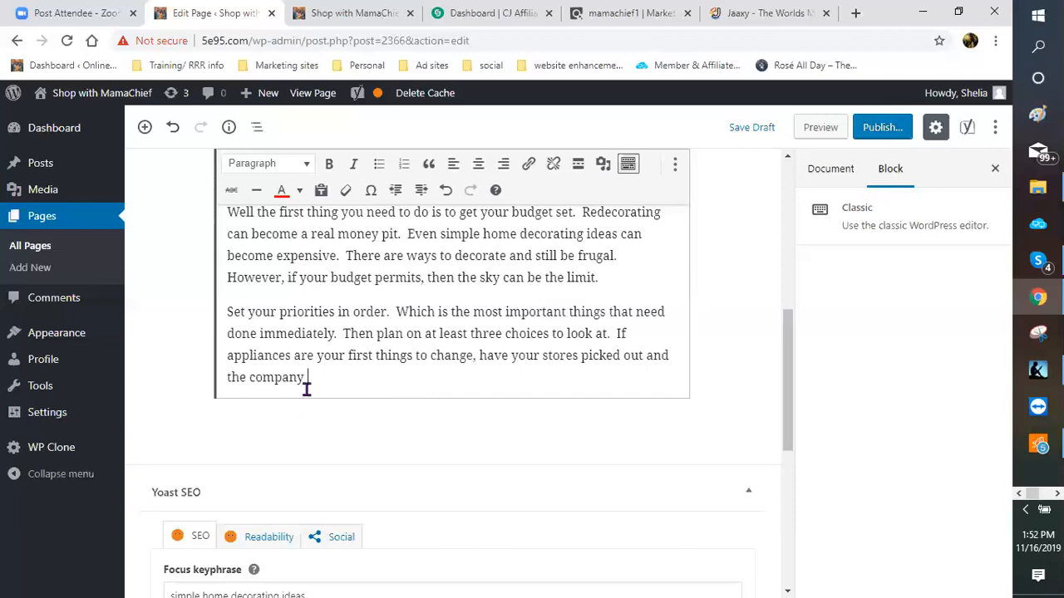
# Step: End the priorities paragraph with a period and 'Color choices is also a good thing to have in hand.'
pyautogui.scroll(2, 324, 363)
pyautogui.scroll(-3, 331, 345)
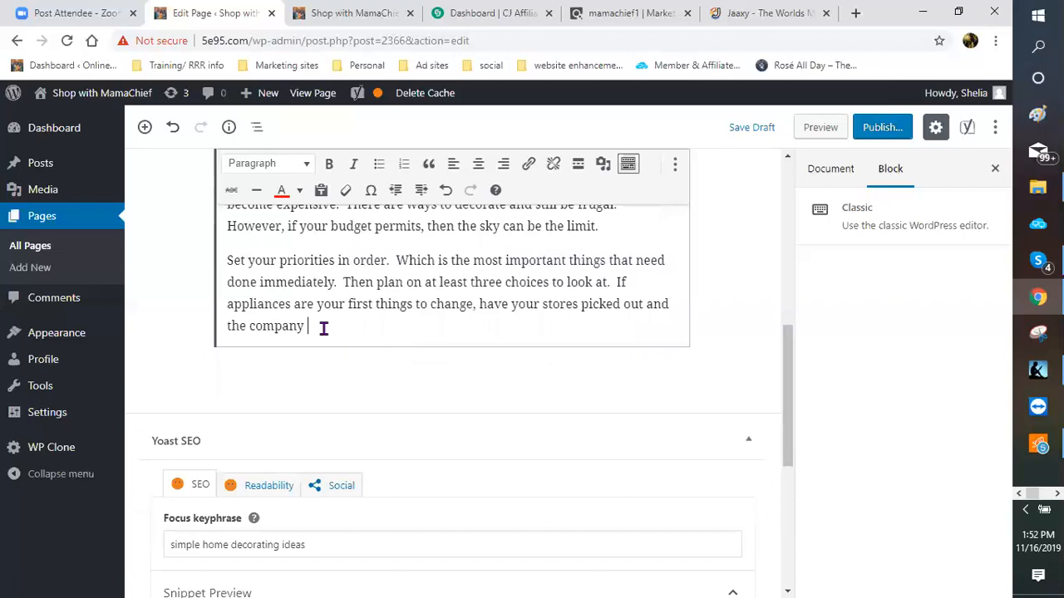
pyautogui.write('.')
pyautogui.write('Colo')
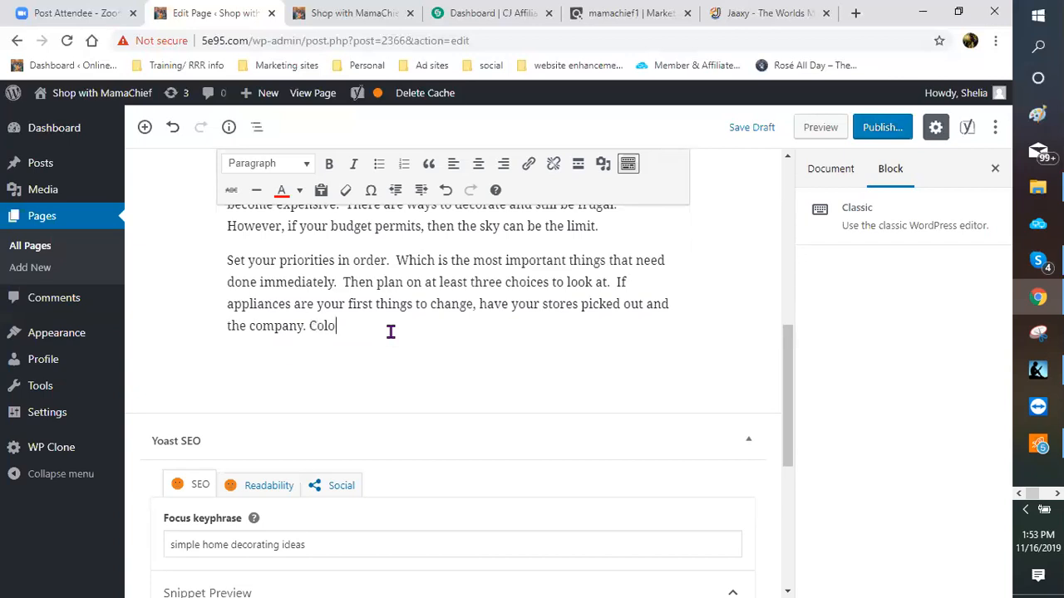
pyautogui.write('r choices is also a good')
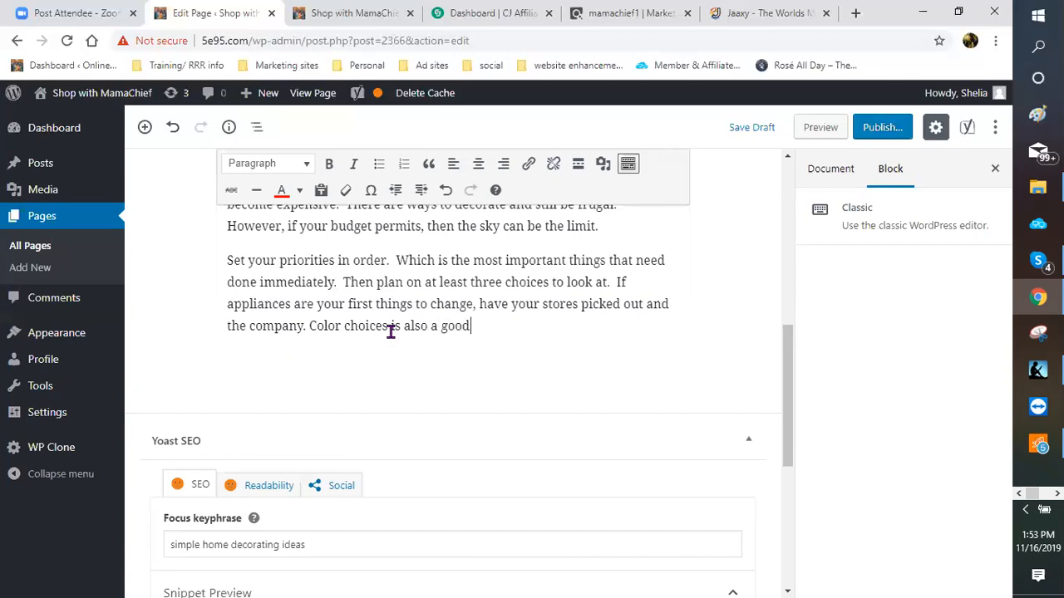
pyautogui.write(' thing to have')
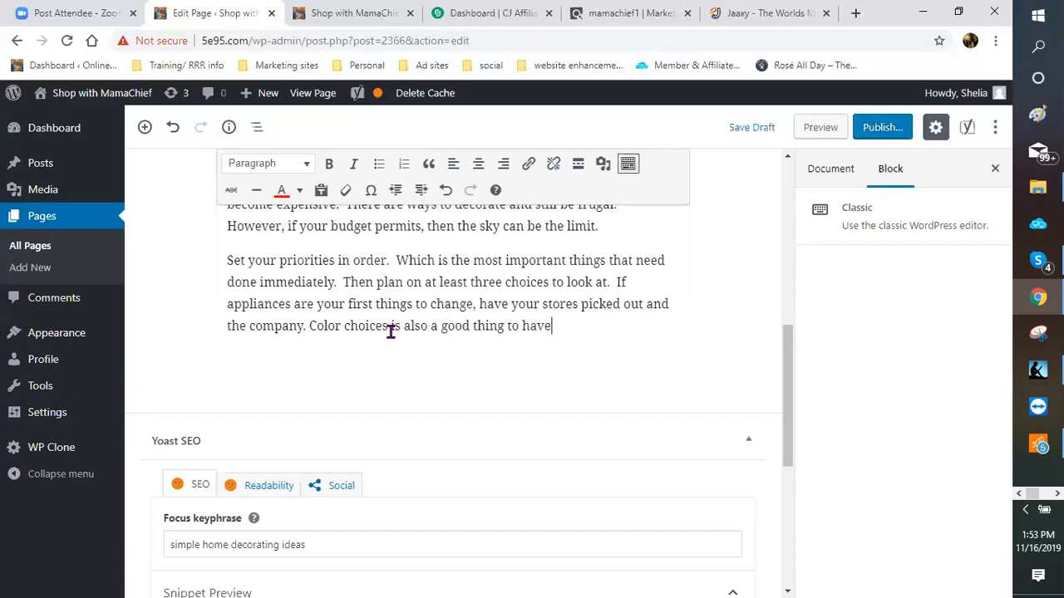
pyautogui.write(' in hand.')
pyautogui.press('Return')
# Step: Type 'The appliance you want can range from refrigerators', fixing 'refrigarators' via spell-check
pyautogui.write('The applicance')
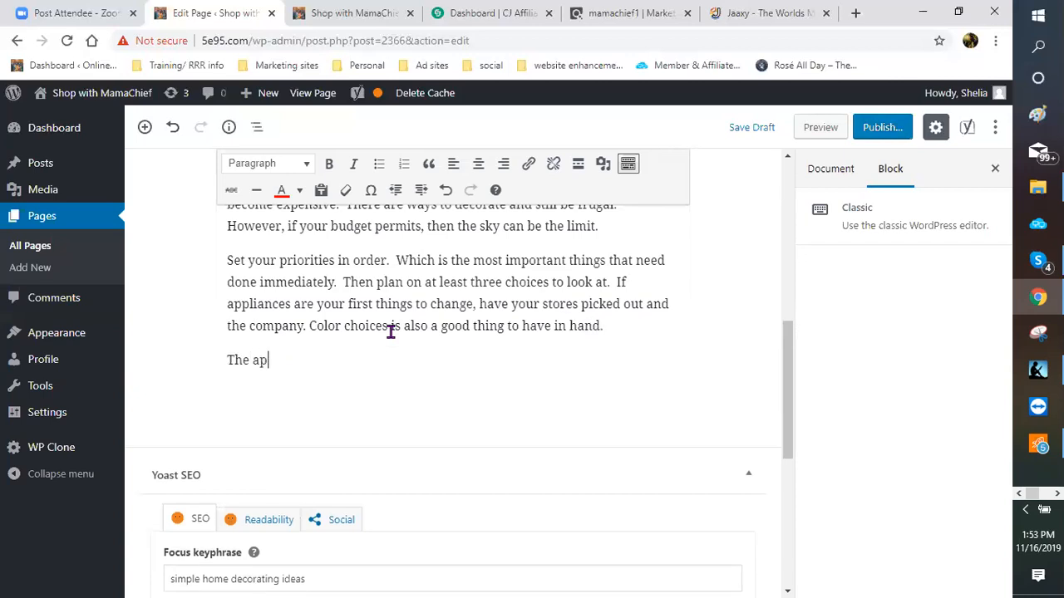
pyautogui.press('BackSpace')
pyautogui.press('BackSpace')
pyautogui.press('BackSpace')
pyautogui.press('BackSpace')
pyautogui.press('BackSpace')
pyautogui.write('ance you want ca')
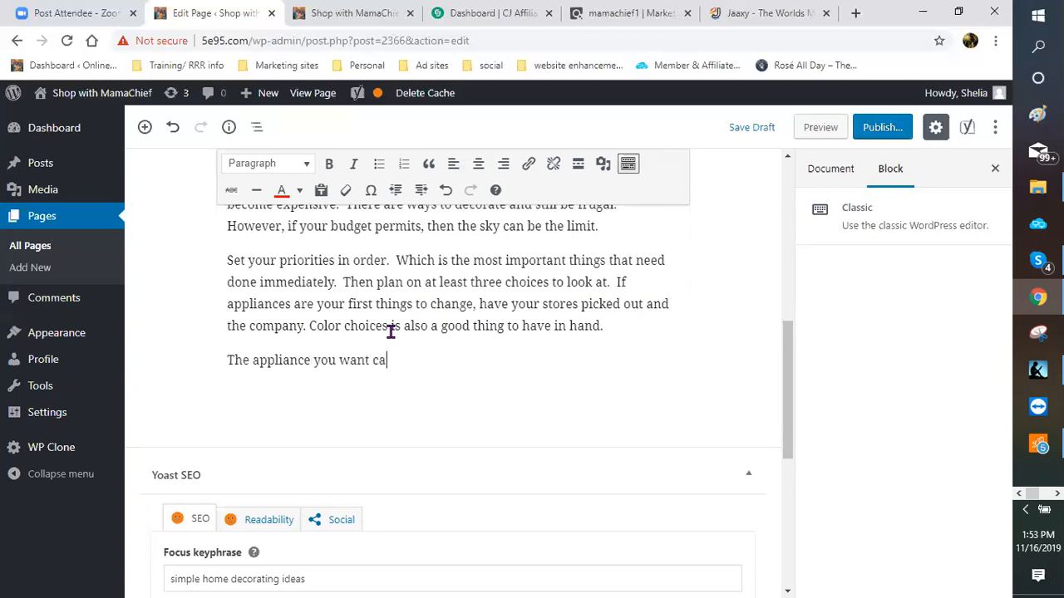
pyautogui.write('n range from refriga')
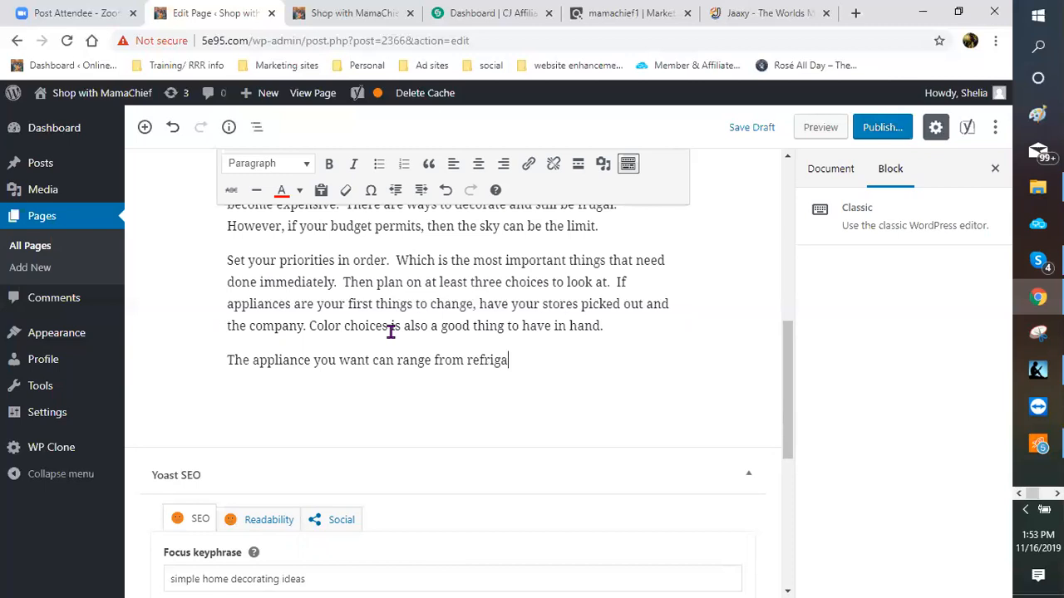
pyautogui.write('rators.')
pyautogui.doubleClick(524, 363)
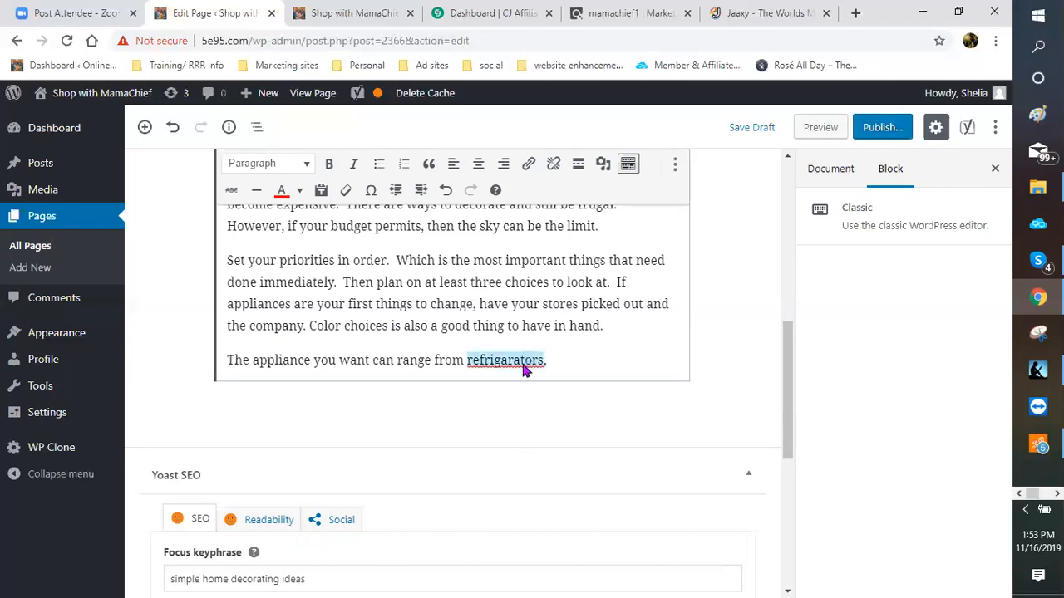
pyautogui.rightClick(524, 368)
pyautogui.click(546, 382)
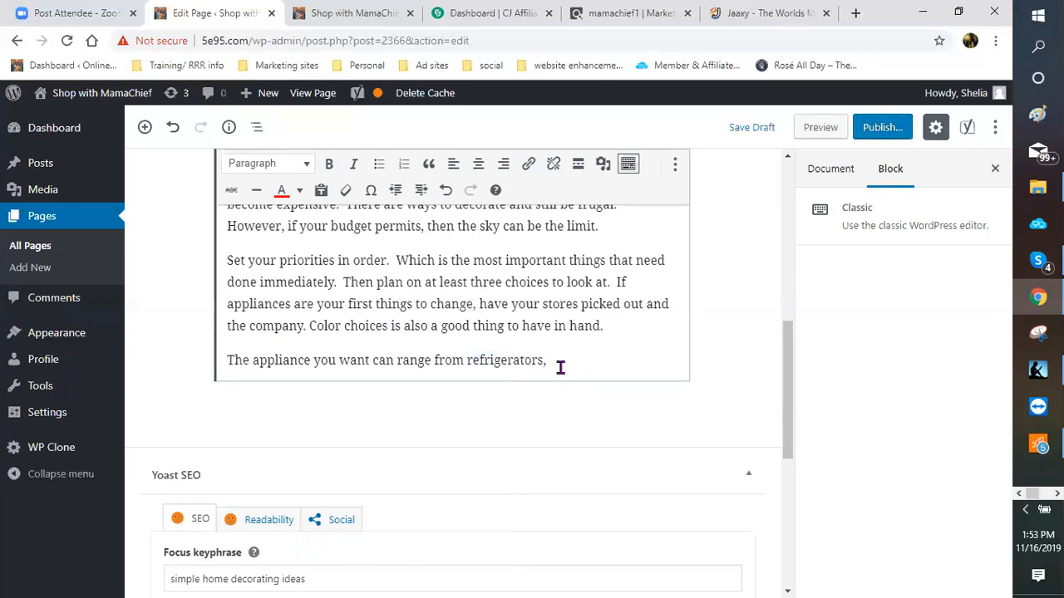
# Step: List the appliances: ovens, ranges, sinks, blenders, mixers, coffee pots
pyautogui.write(', ovens, r')
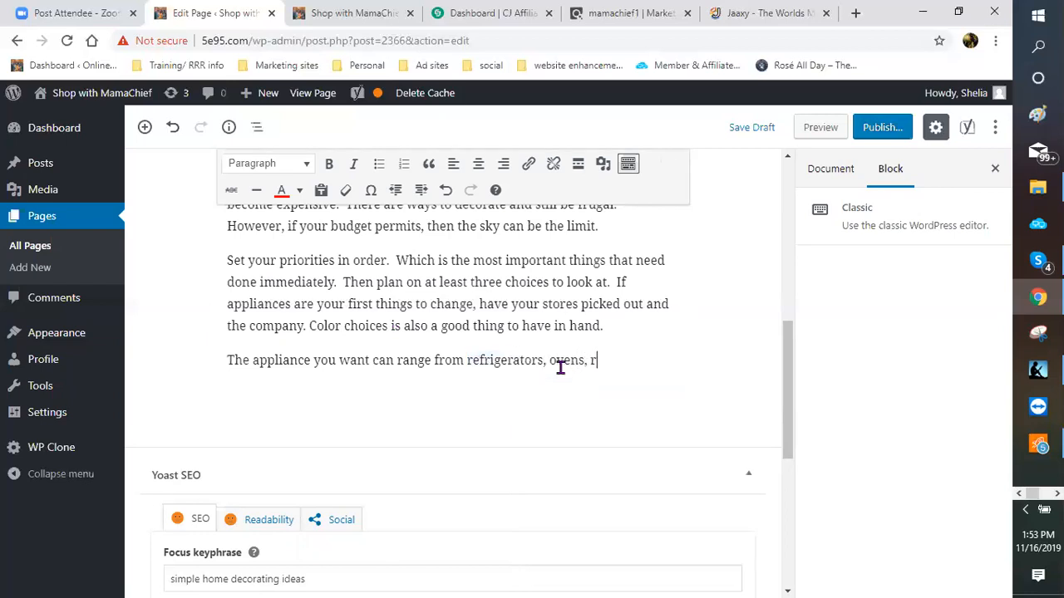
pyautogui.write('anges, sinks, blenders')
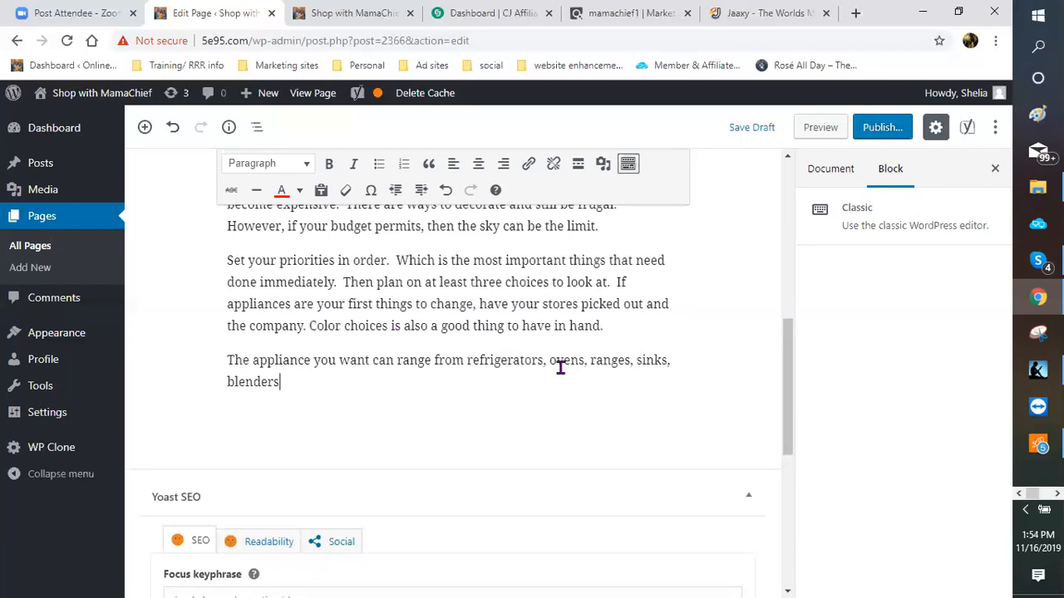
pyautogui.write(', mixe')
pyautogui.press('BackSpace')
pyautogui.write('ers, coffee pot')
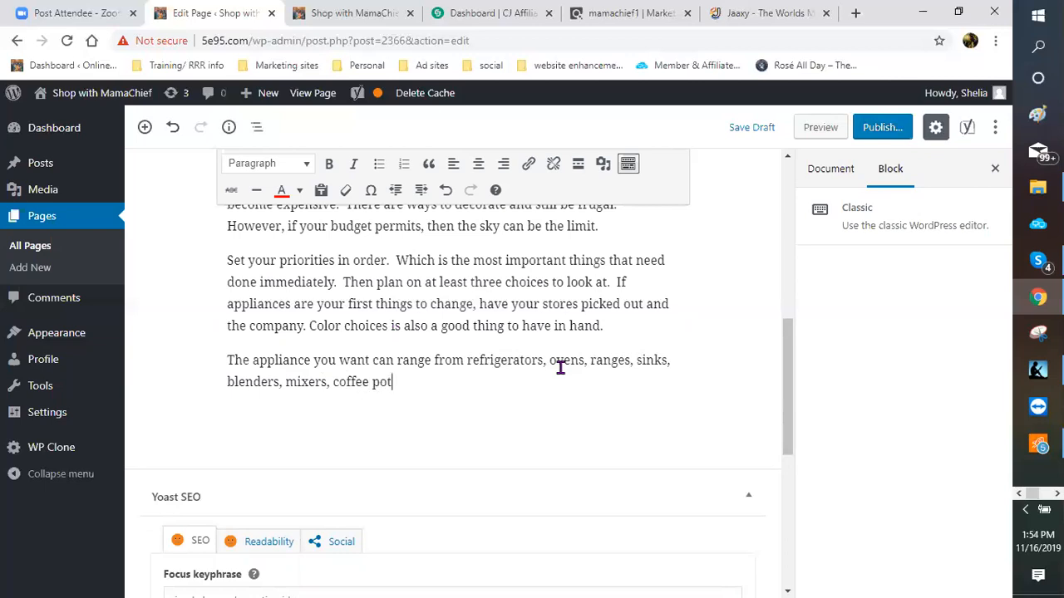
pyautogui.write('s and a')
# Step: Continue with 'and anything used to make your kitchen experience more enjoyable and easier to use.'
pyautogui.write('ny thing used to make your kitchen ex')
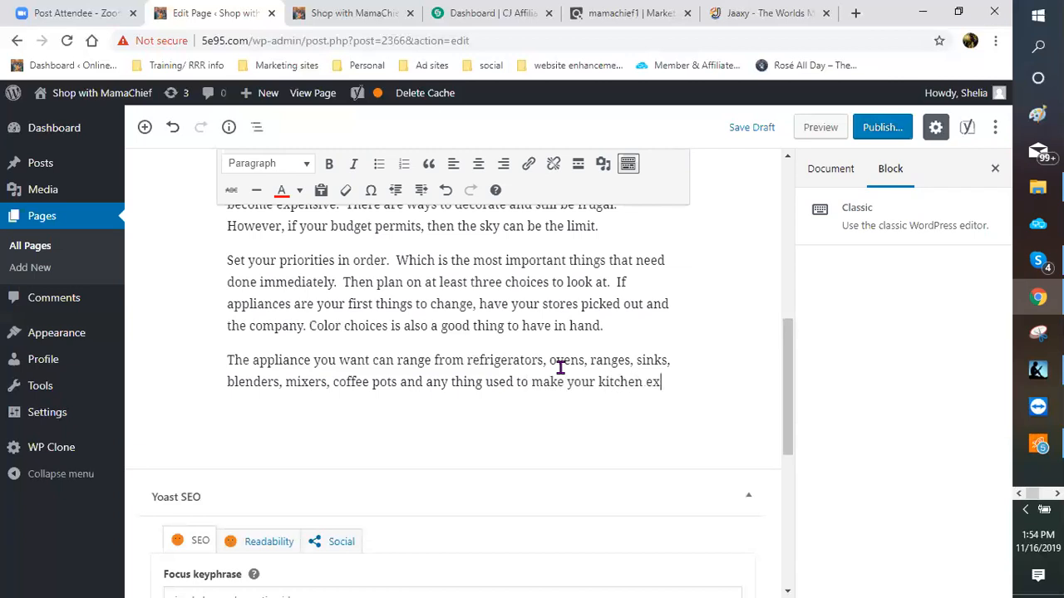
pyautogui.write('pern')
pyautogui.press('BackSpace')
pyautogui.write('e')
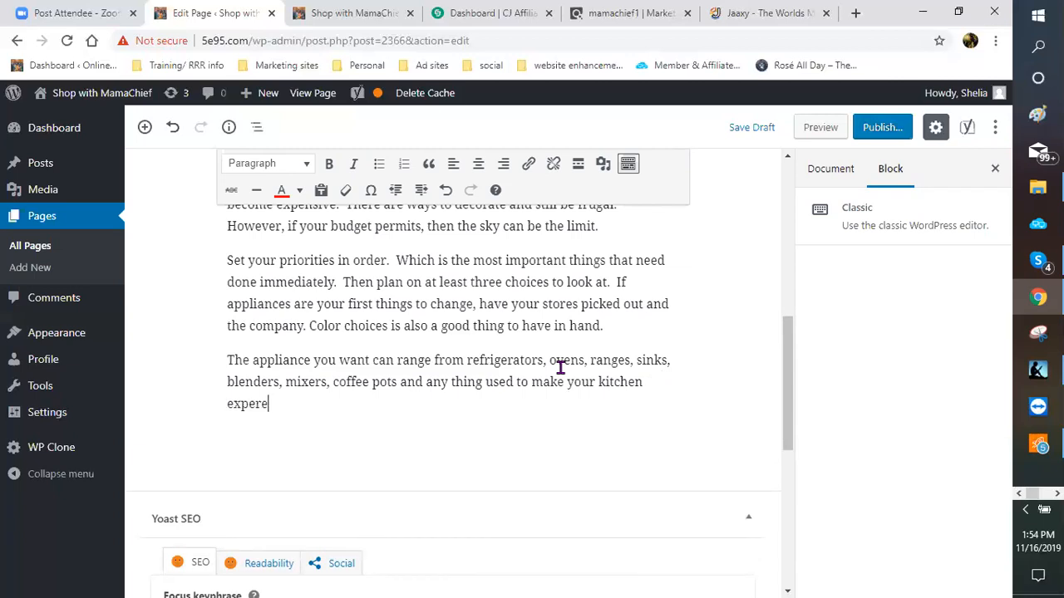
pyautogui.press('BackSpace')
pyautogui.write('ience more en')
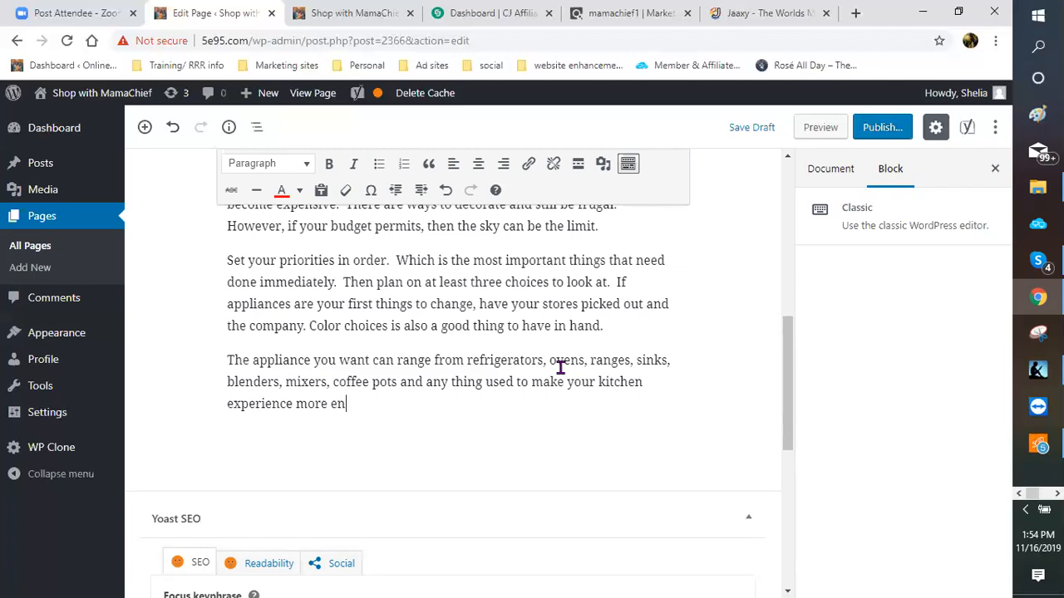
pyautogui.write('joyable and easier to ')
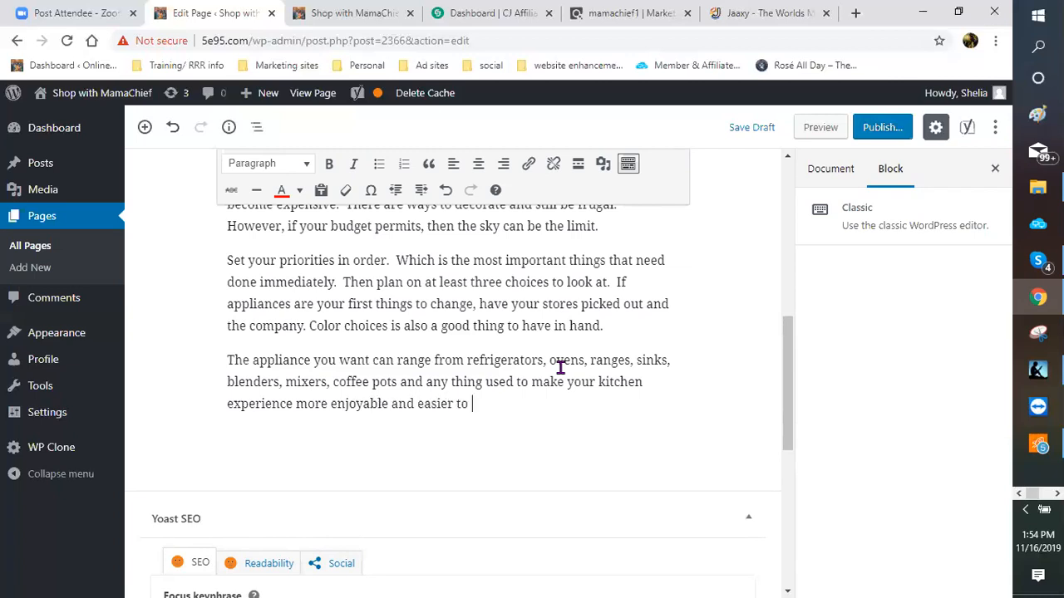
pyautogui.write('use. But it s')
# Step: Finish with 'But it will also be a key focus point in the new phase of your home.'
pyautogui.press('BackSpace')
pyautogui.write('will also ')
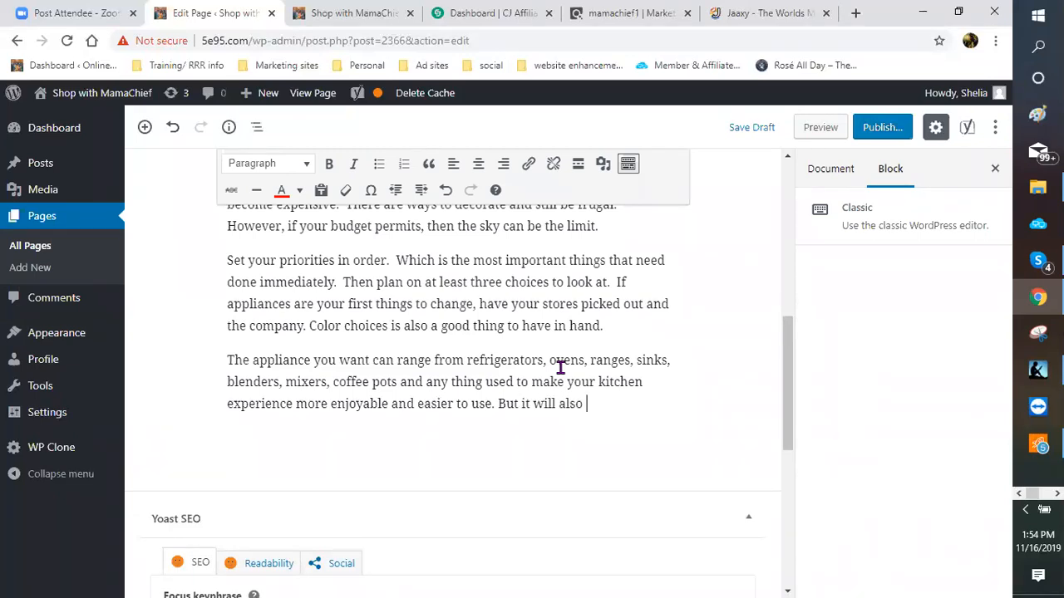
pyautogui.write('be a key foco')
pyautogui.press('BackSpace')
pyautogui.write('us po')
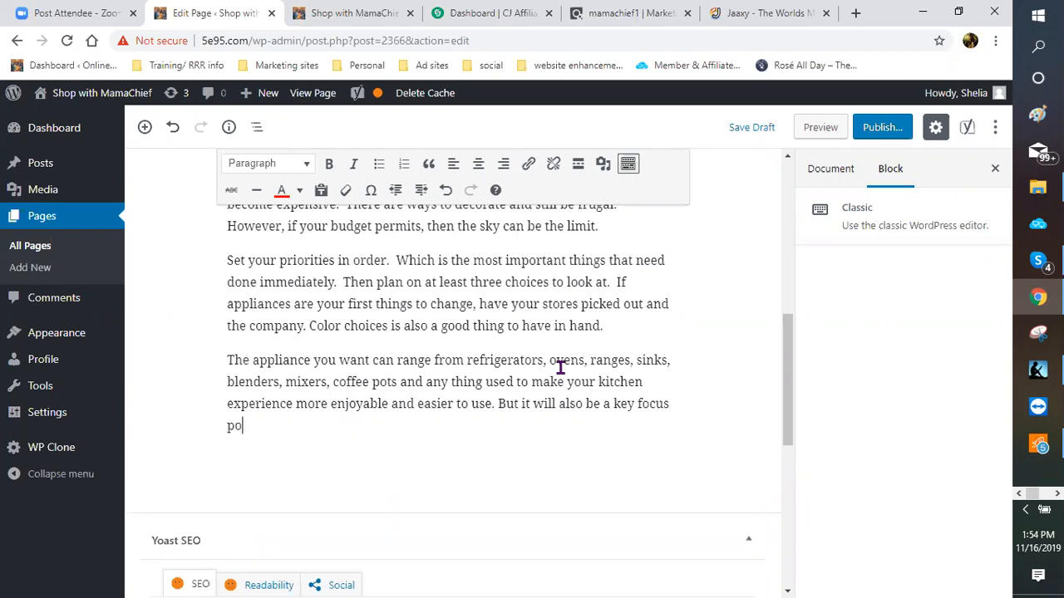
pyautogui.write('int in the new phase of y')
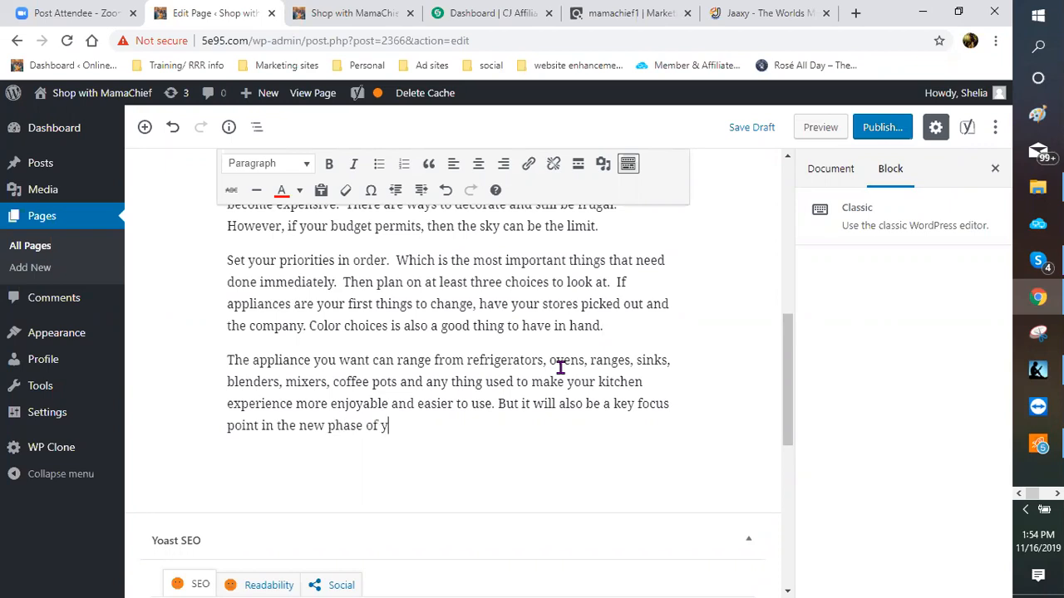
pyautogui.write('our home.')
pyautogui.scroll(-1, 511, 394)
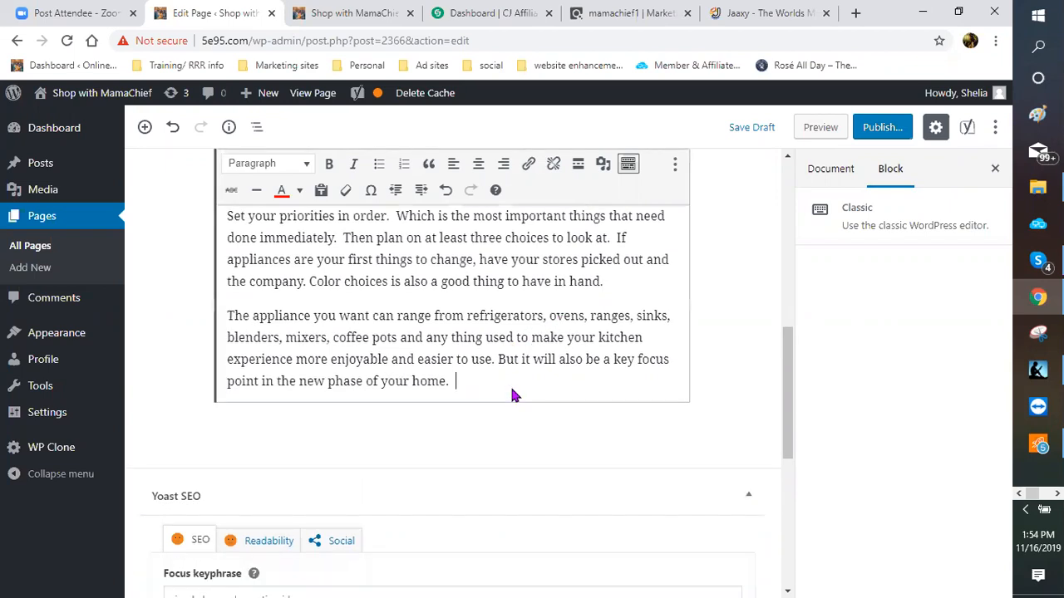
pyautogui.scroll(-2, 458, 308)
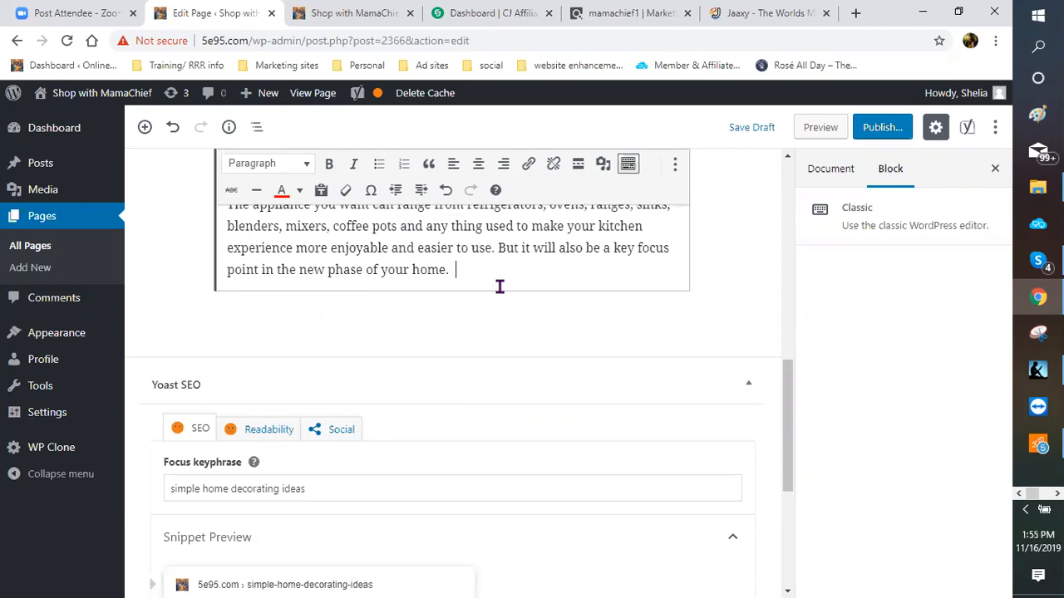
# Step: Add a paragraph about moving on to the next decorating phase, ending 'Mine will be my flooring'
pyautogui.press('Return')
pyautogui.write('After yo')
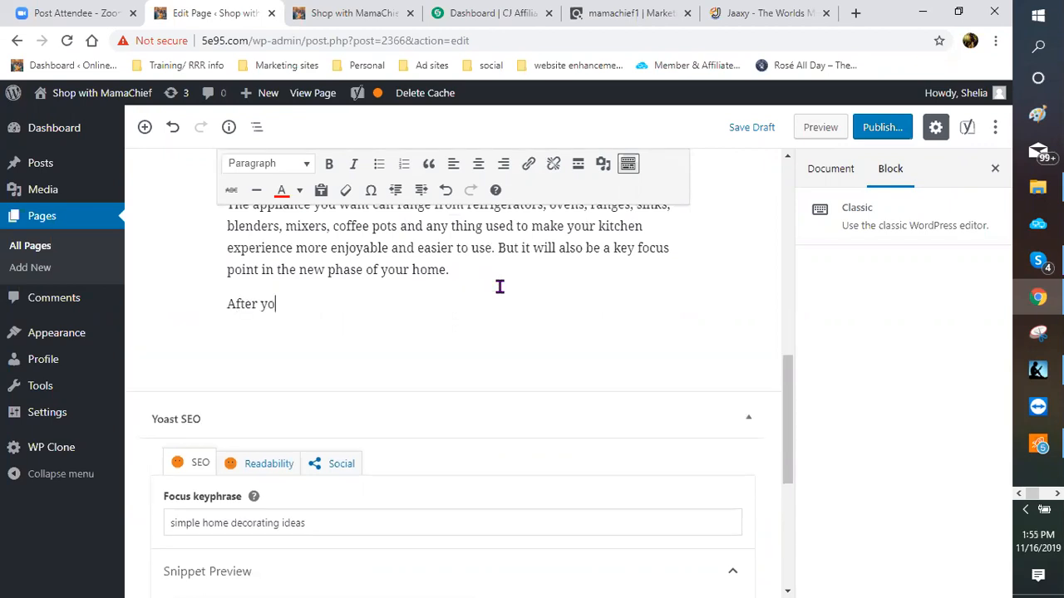
pyautogui.write('u have your kit')
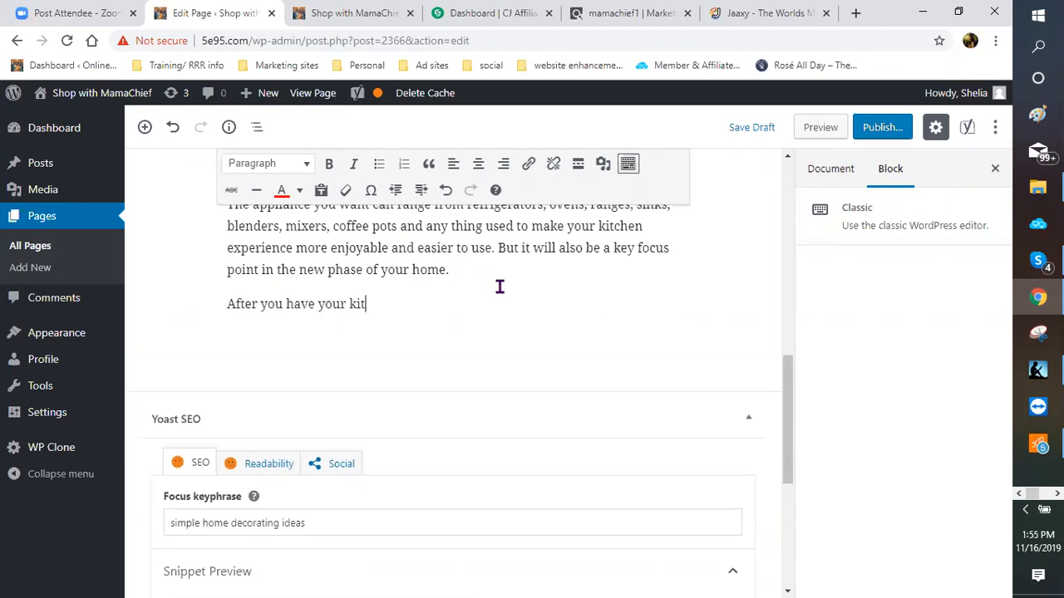
pyautogui.write('cne')
pyautogui.press('BackSpace')
pyautogui.press('BackSpace')
pyautogui.write('hen and appliances ')
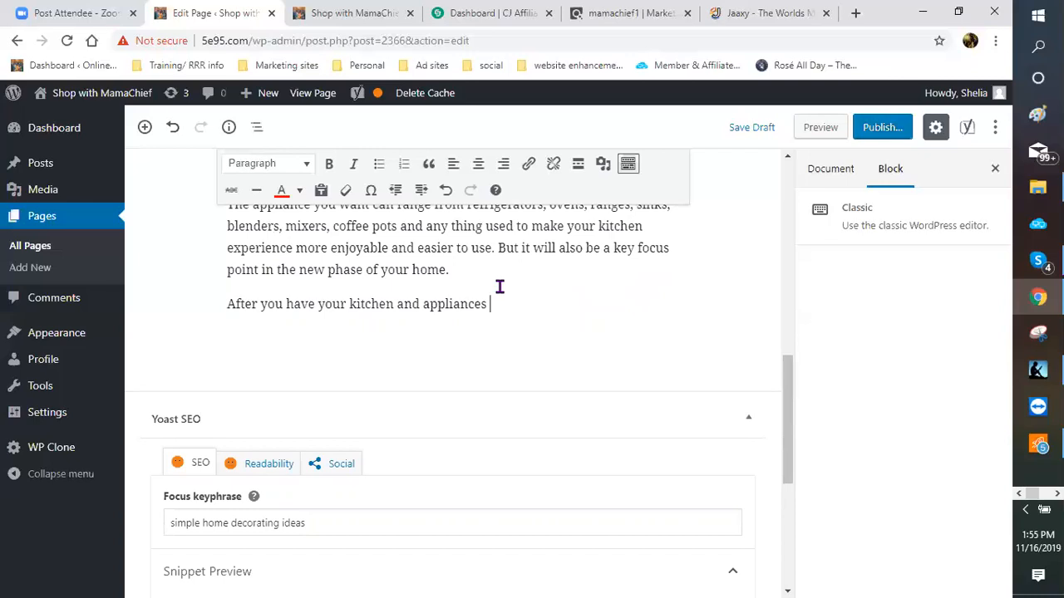
pyautogui.write('complete then you moveo')
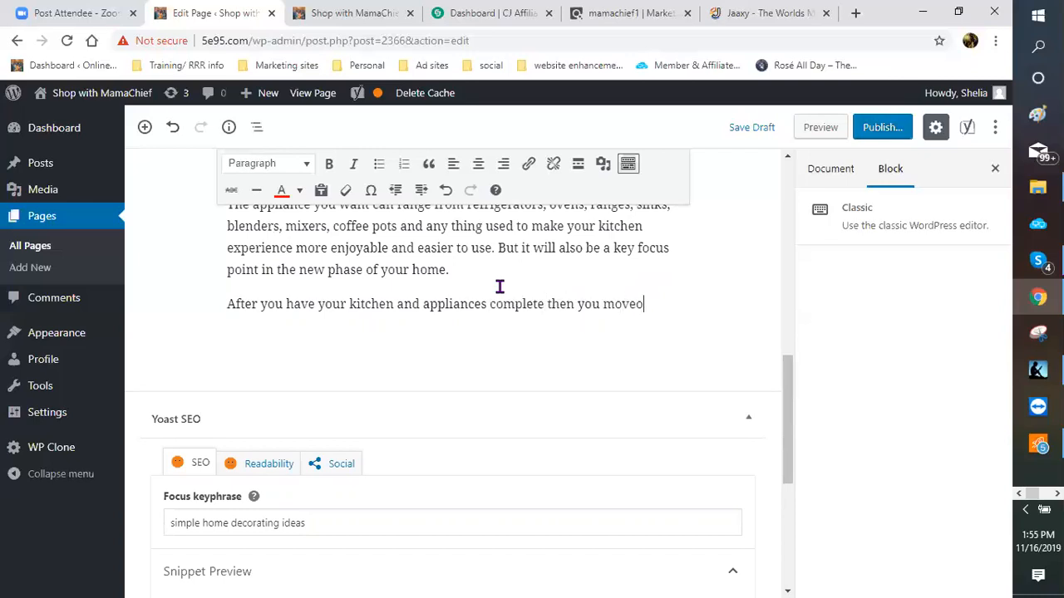
pyautogui.press('BackSpace')
pyautogui.write('on the the next')
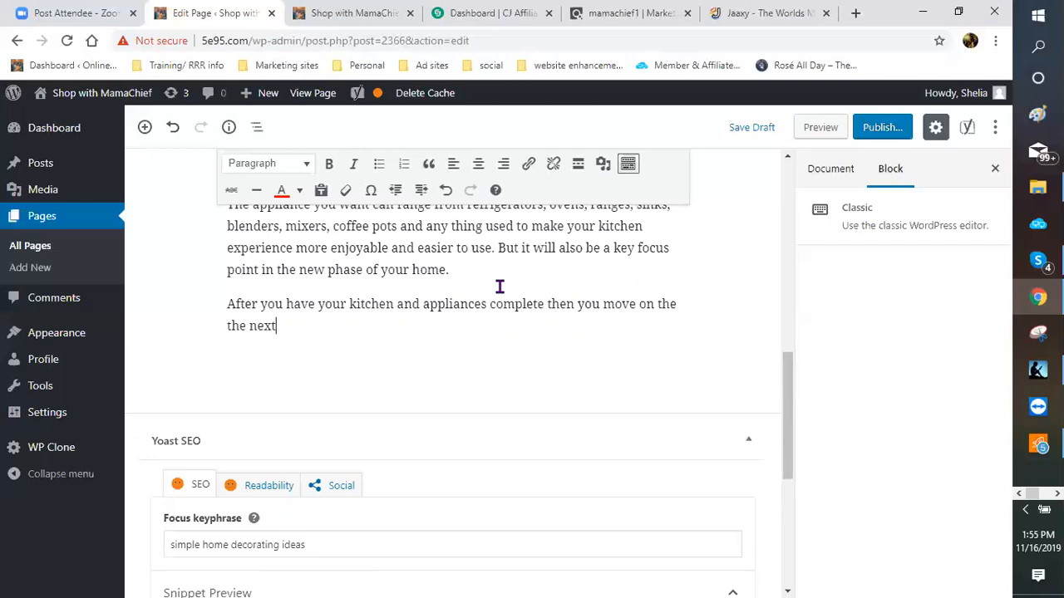
pyautogui.write(' phase of your simple ')
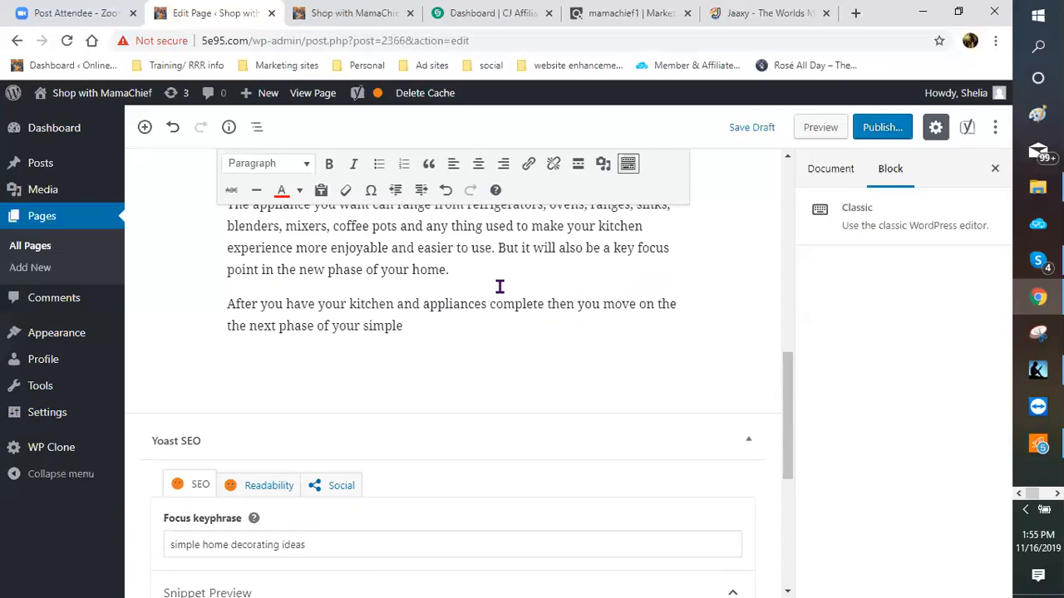
pyautogui.write('home decoratin')
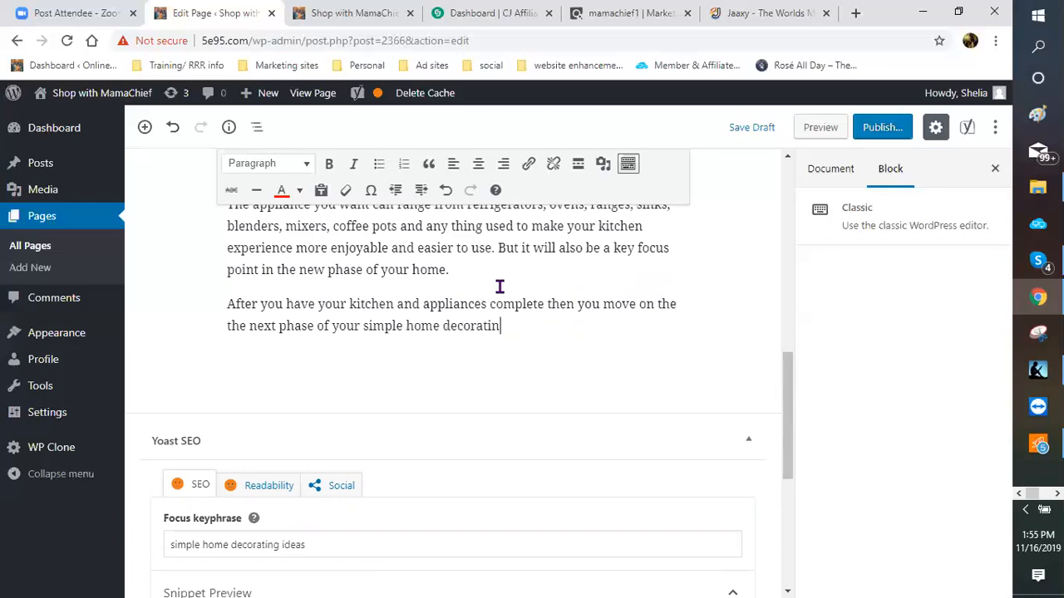
pyautogui.write('g ideas.  Mine wil')
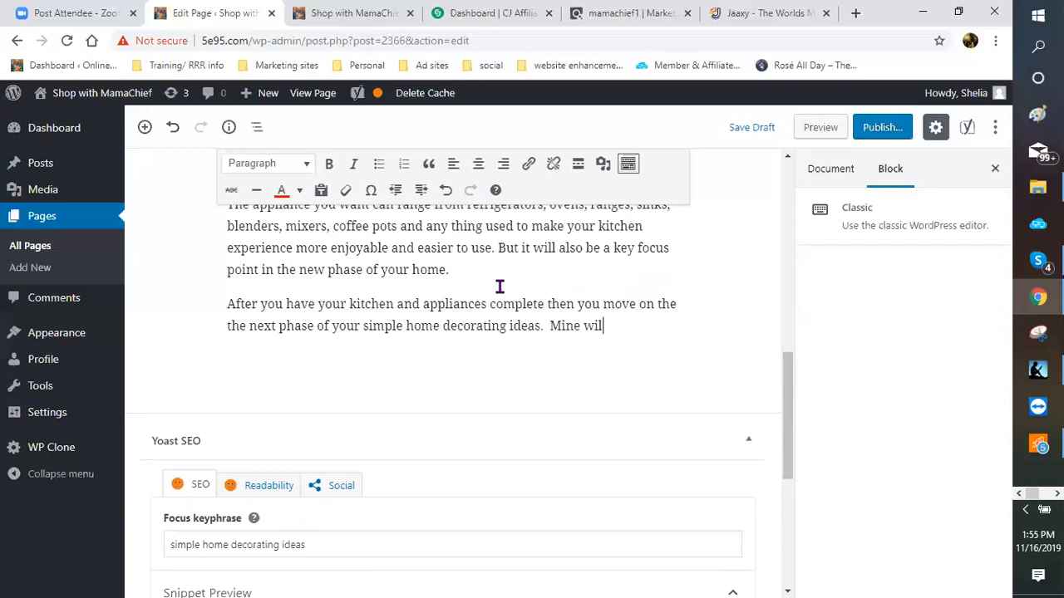
pyautogui.write('l be ')
pyautogui.write('my ')
pyautogui.write('f')
pyautogui.write('lo')
pyautogui.write('ro')
pyautogui.press('BackSpace')
pyautogui.press('BackSpace')
pyautogui.write('oring.')
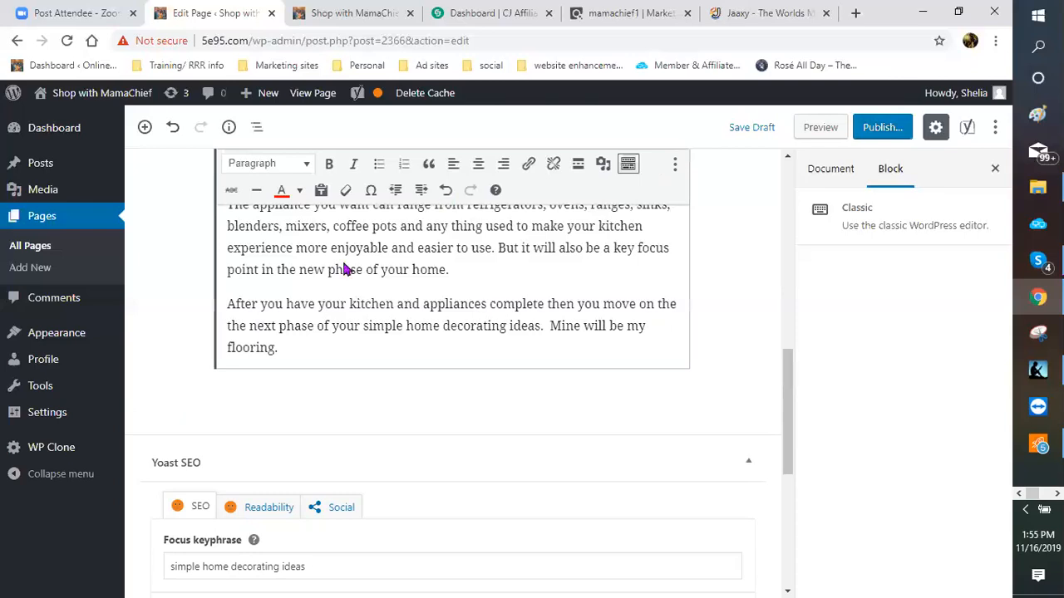
# Step: Insert an empty Paragraph block below the flooring paragraph and bring up its block-type choices
pyautogui.click(192, 394)
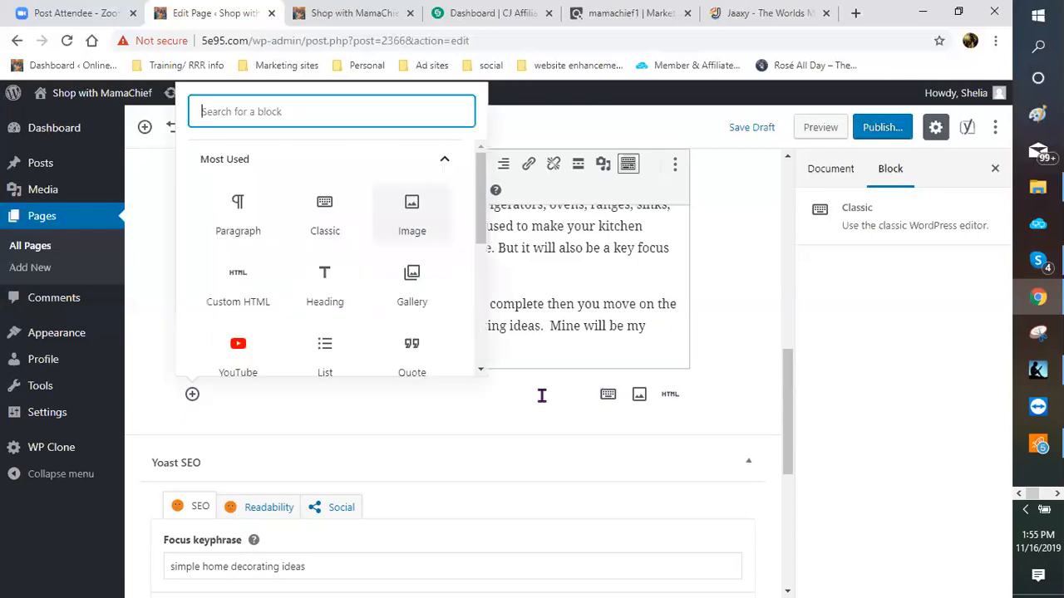
pyautogui.click(411, 325)
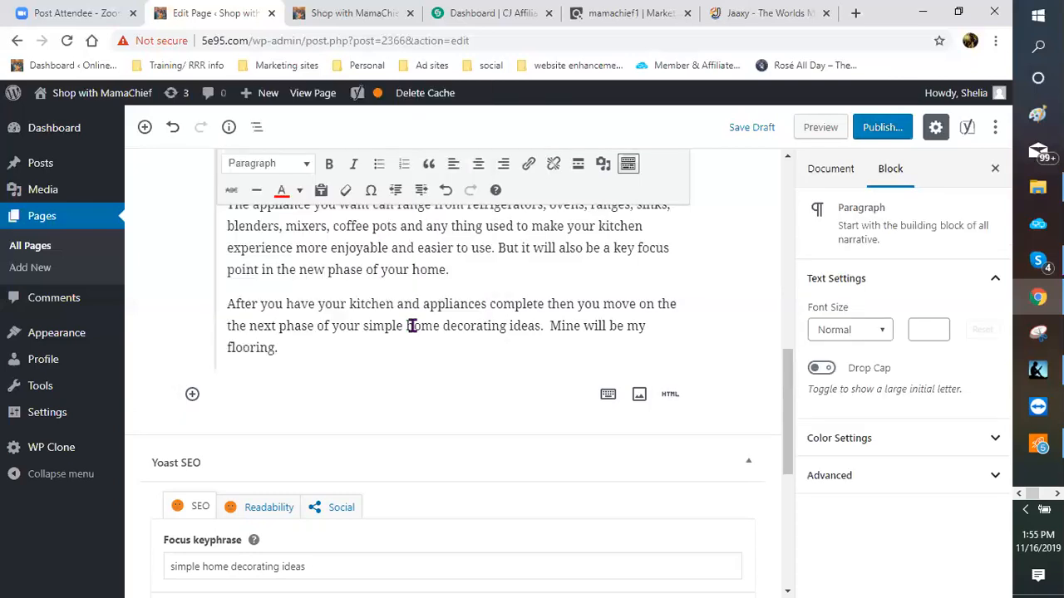
pyautogui.scroll(3, 411, 326)
pyautogui.scroll(3, 380, 330)
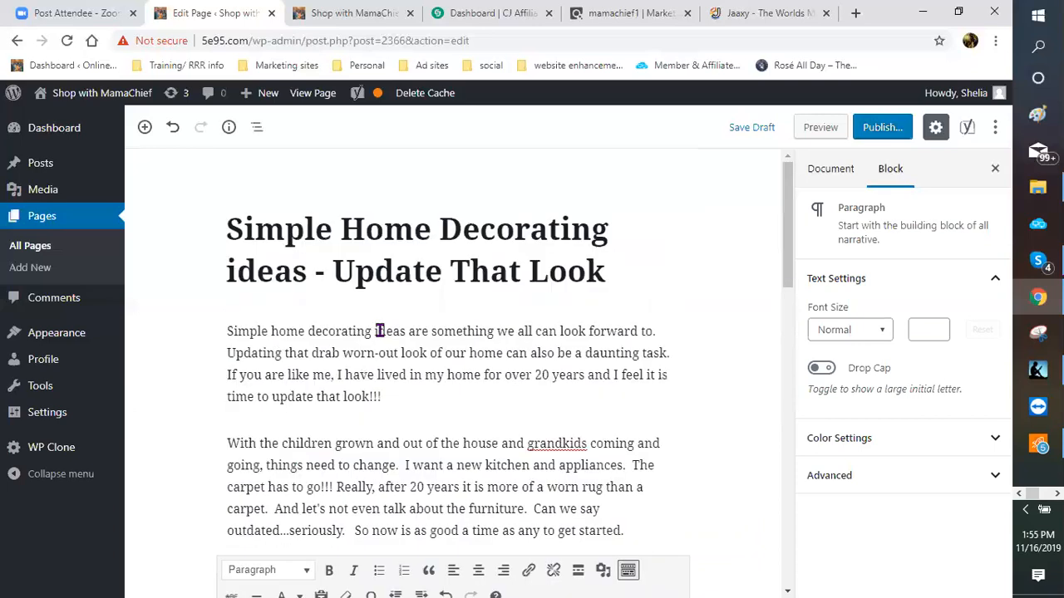
pyautogui.scroll(-3, 290, 261)
pyautogui.scroll(-3, 311, 247)
pyautogui.scroll(-3, 239, 340)
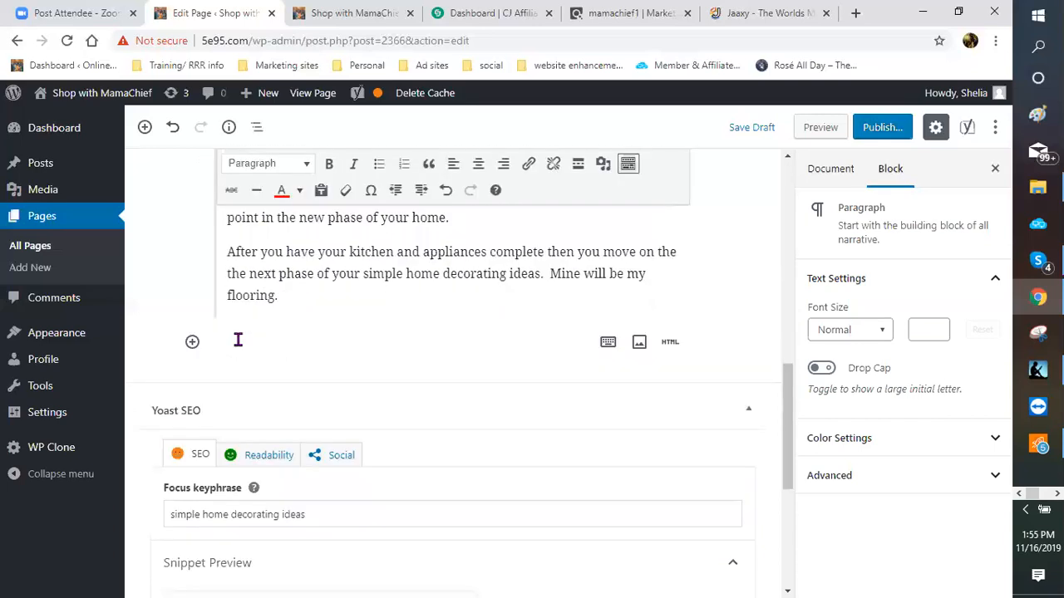
pyautogui.click(192, 345)
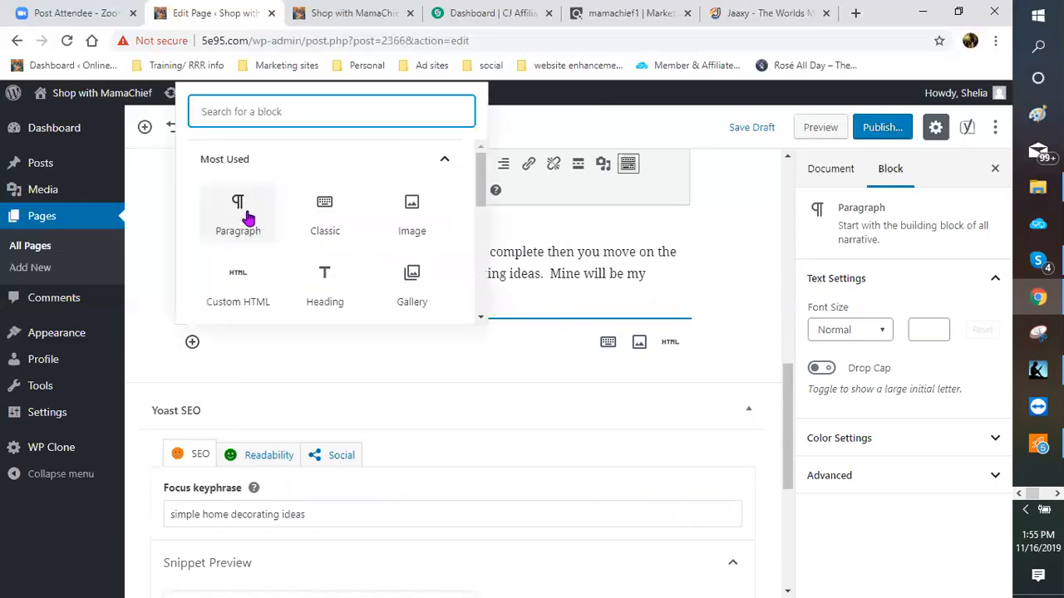
pyautogui.click(241, 215)
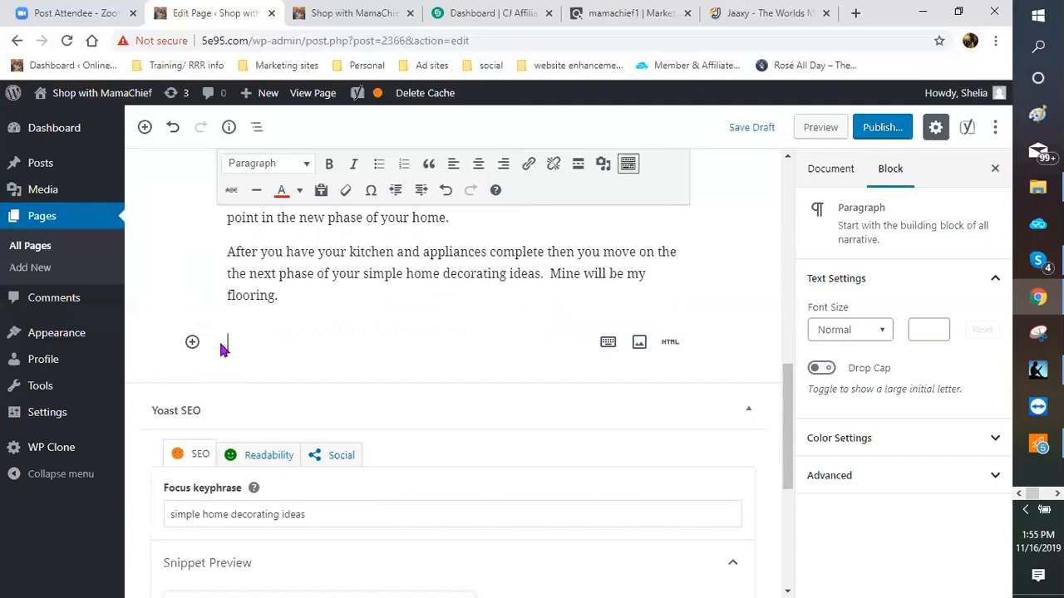
pyautogui.click(193, 347)
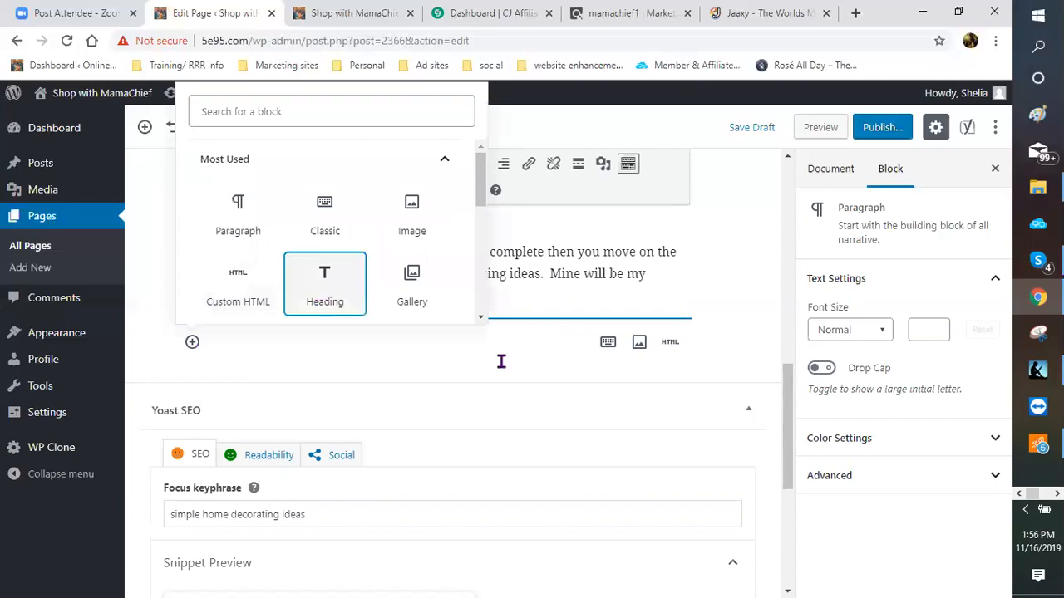
# Step: Add an H3 heading reading 'NEED NEW FLOORING - SIMPLE HOME DECORATING IDEAS' below the flooring paragraph
pyautogui.click(325, 307)
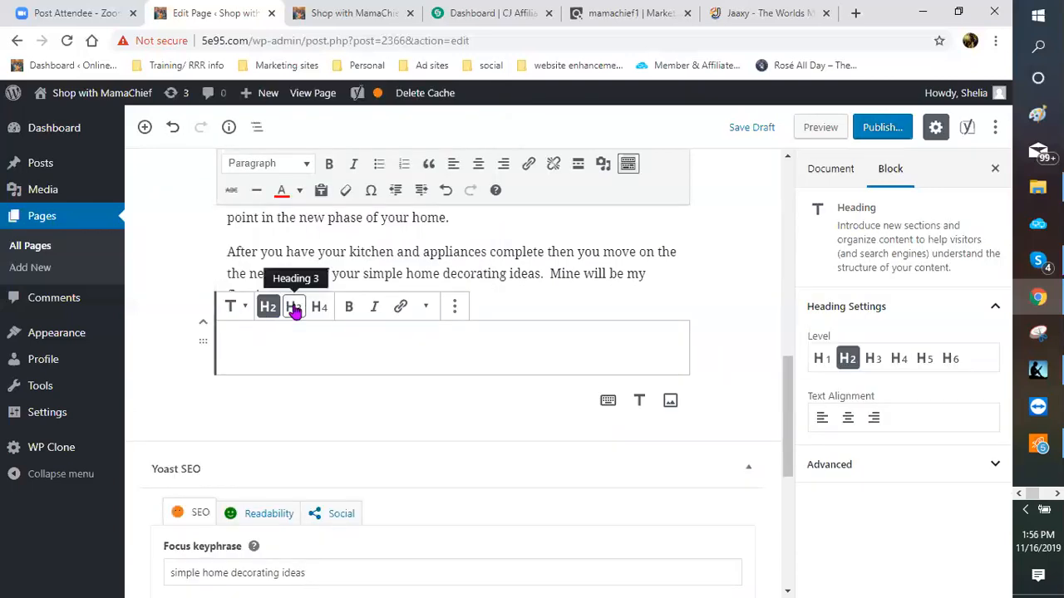
pyautogui.click(294, 308)
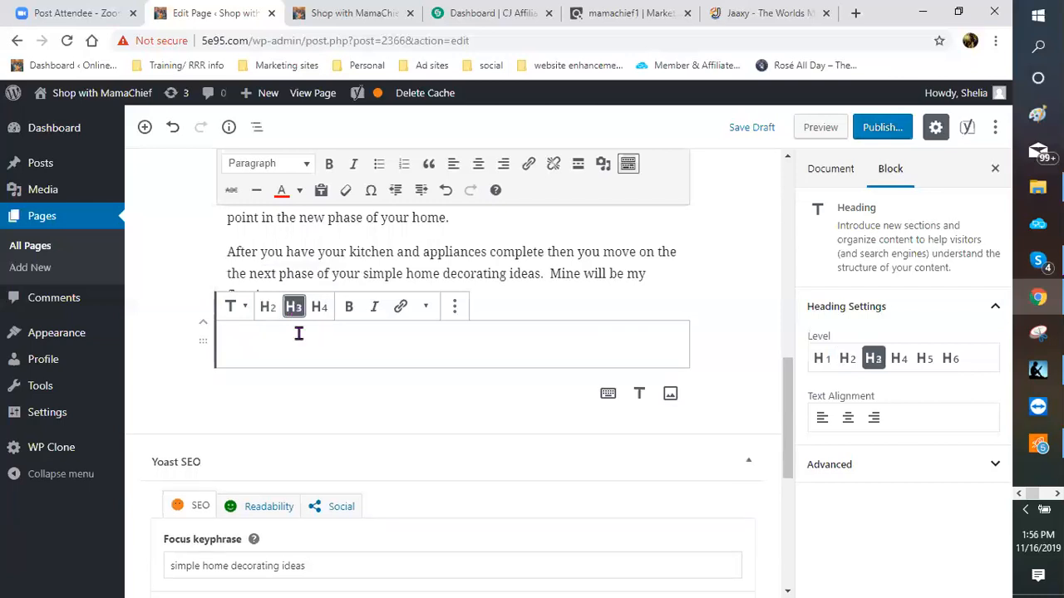
pyautogui.click(275, 344)
pyautogui.write('N')
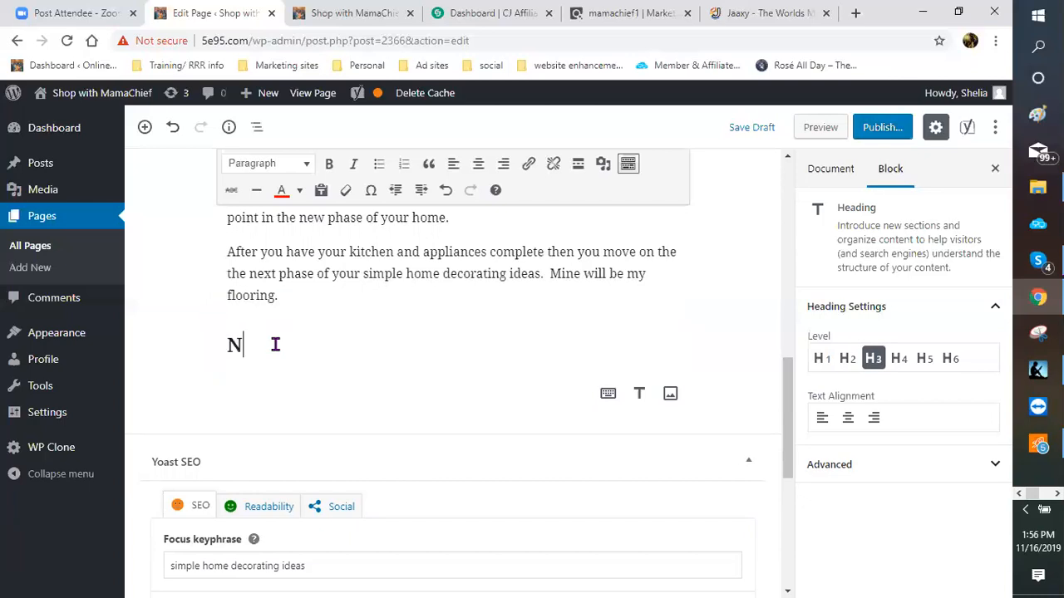
pyautogui.write('EED NEW FLOORING - SI')
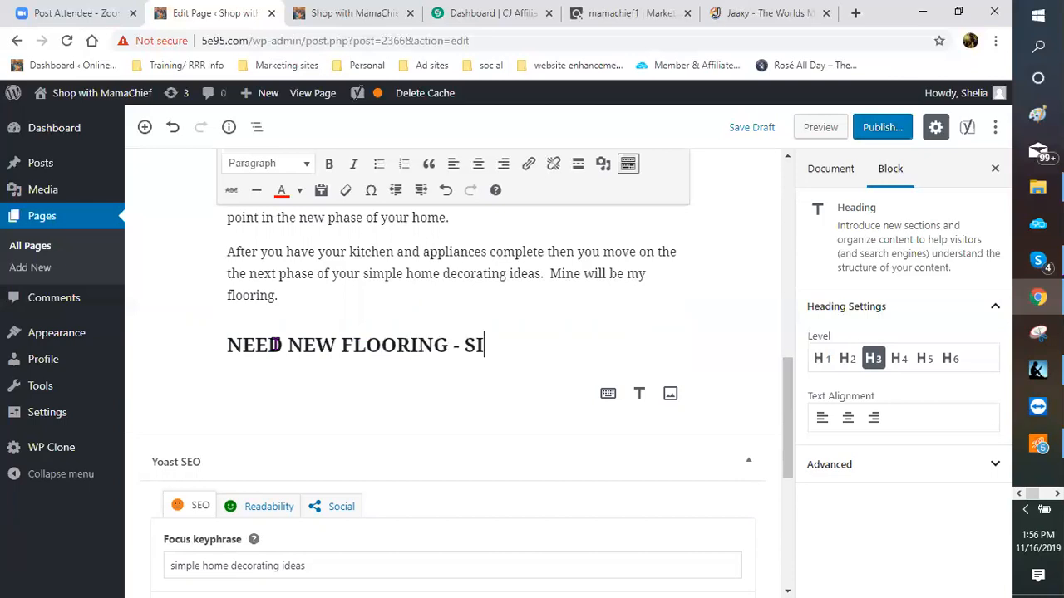
pyautogui.write('MPLE HOMM')
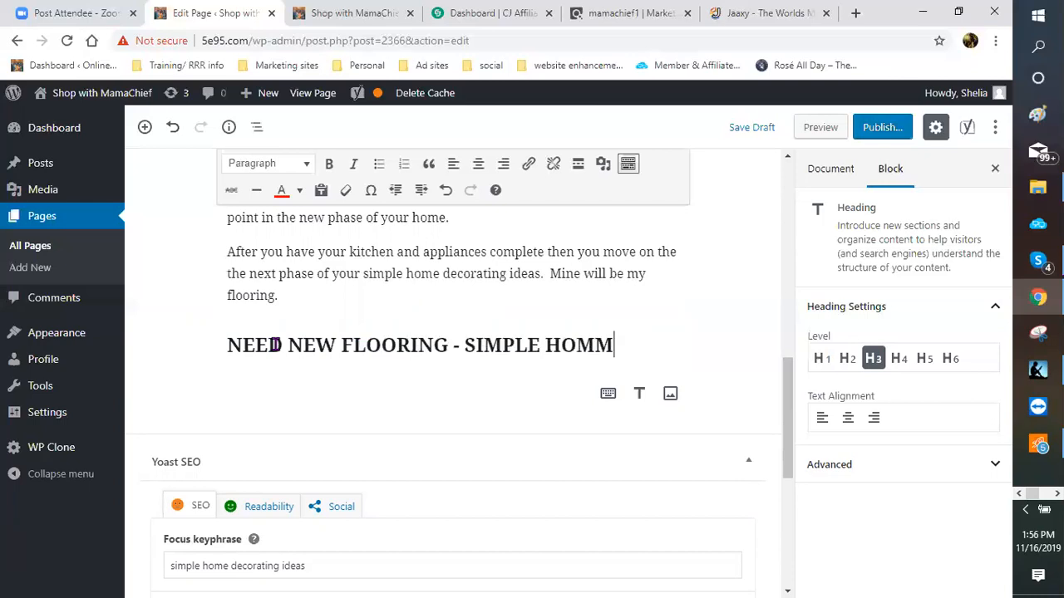
pyautogui.press('BackSpace')
pyautogui.write('E DECORATING IDE')
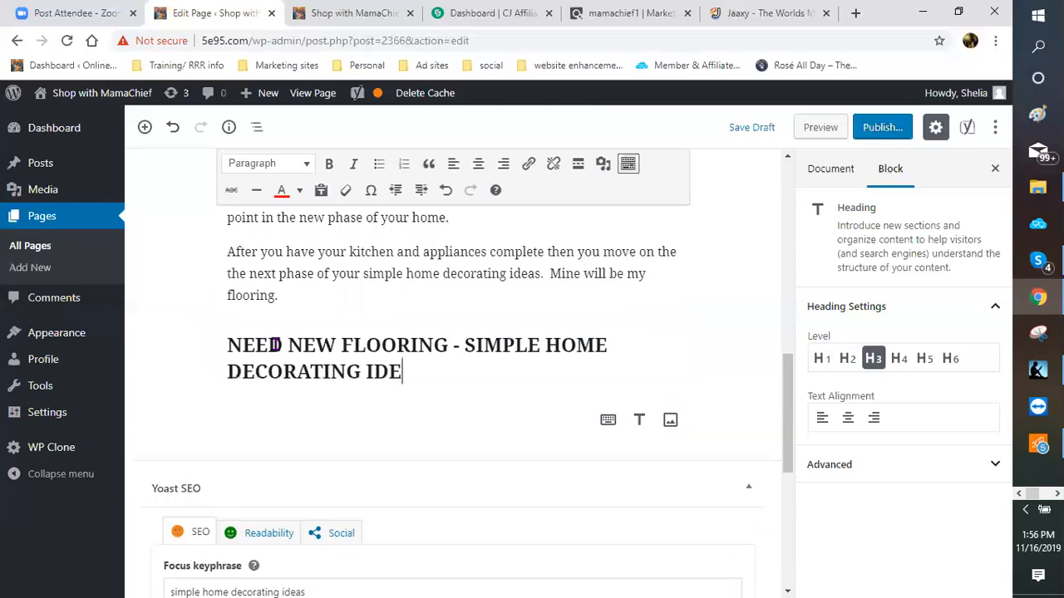
pyautogui.write('AS')
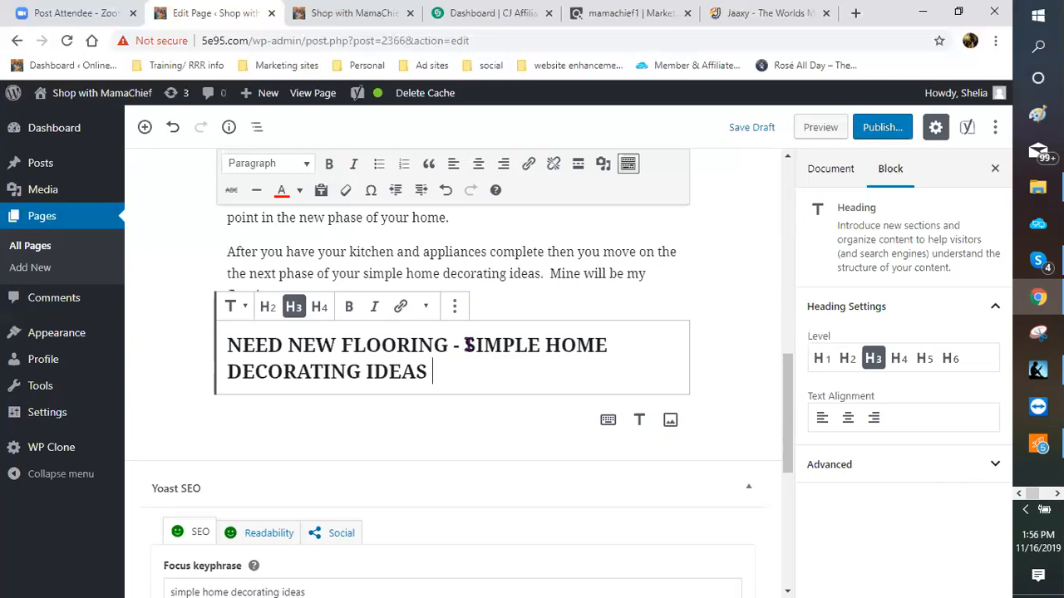
# Step: Scroll through the page and deselect the finished NEED NEW FLOORING heading
pyautogui.scroll(-2, 466, 341)
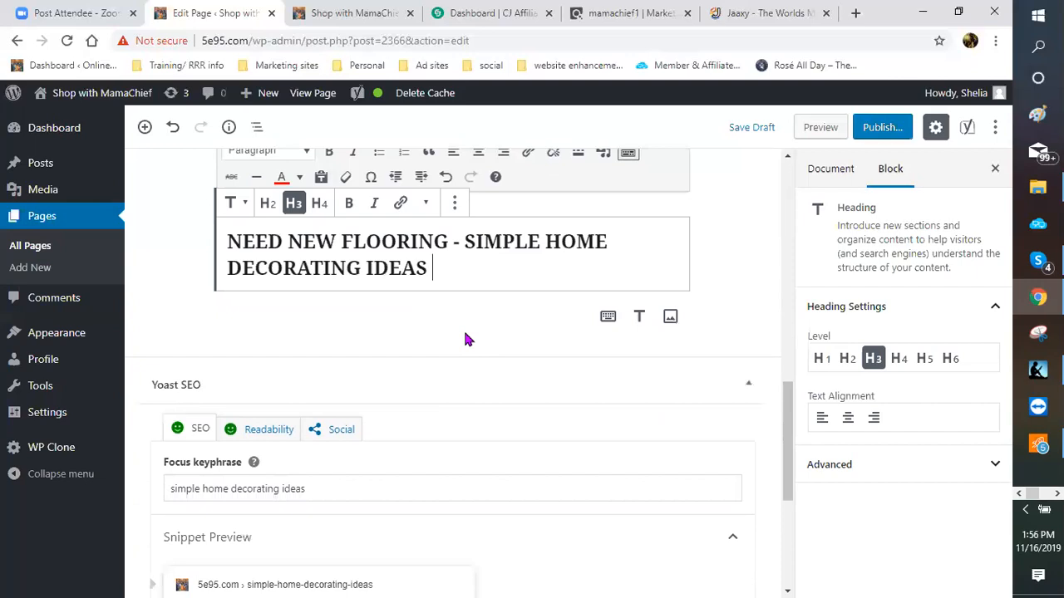
pyautogui.scroll(2, 463, 350)
pyautogui.scroll(-1, 461, 355)
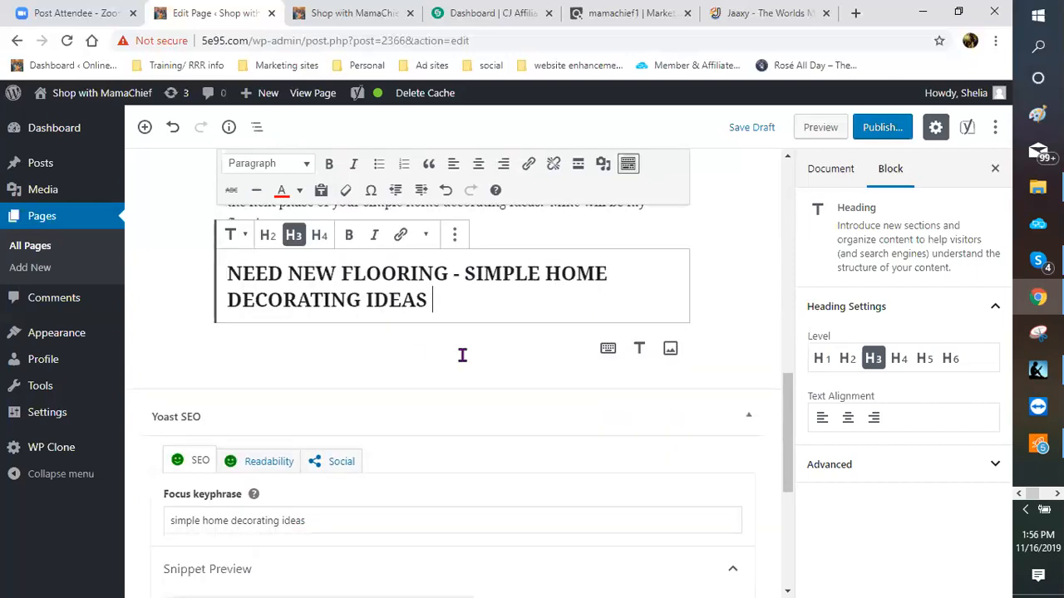
pyautogui.scroll(-1, 403, 333)
pyautogui.scroll(-3, 382, 337)
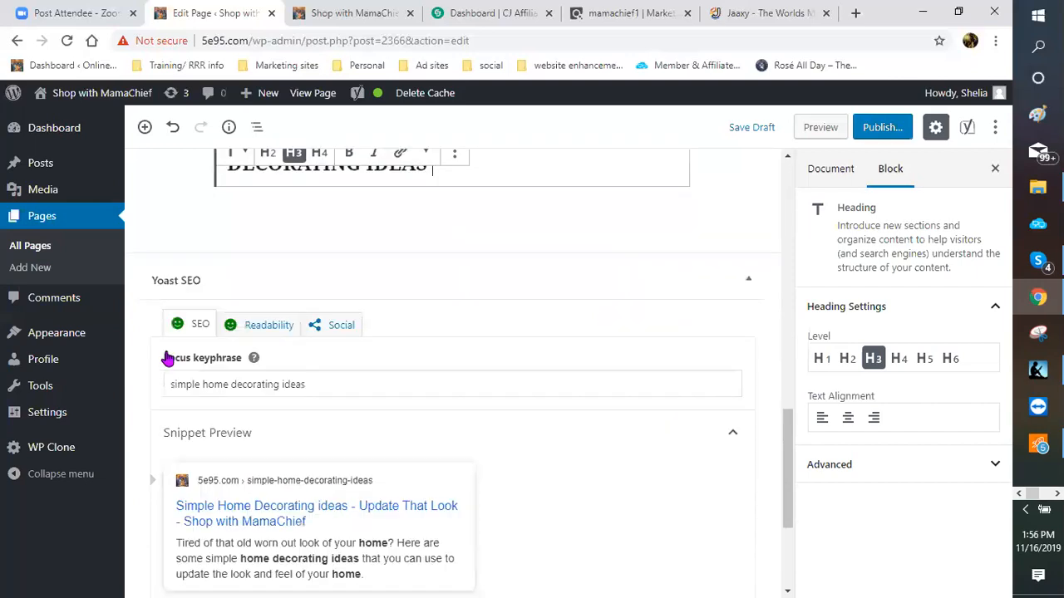
pyautogui.scroll(5, 540, 345)
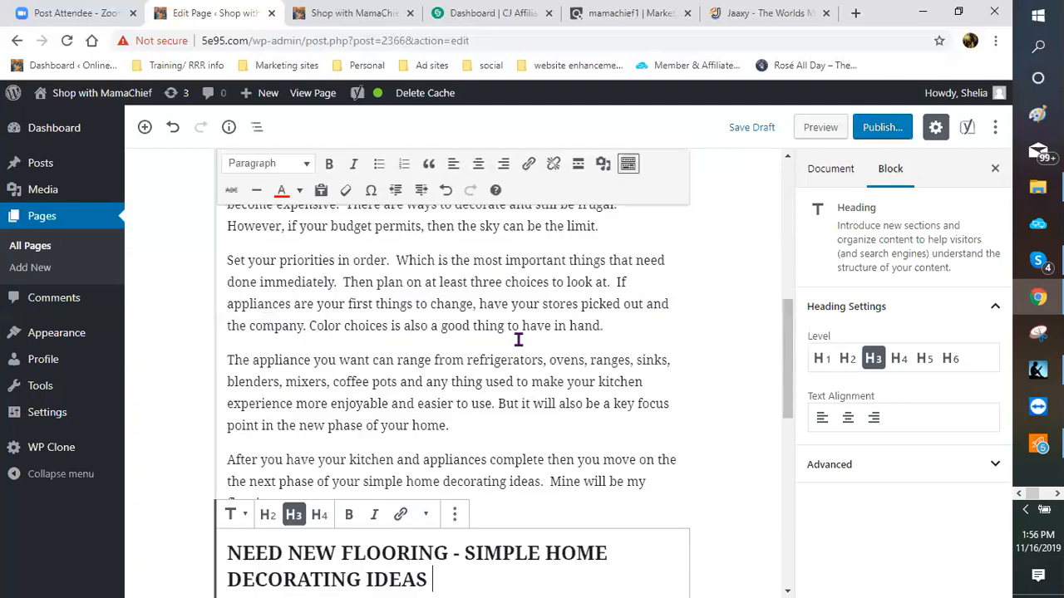
pyautogui.scroll(3, 469, 331)
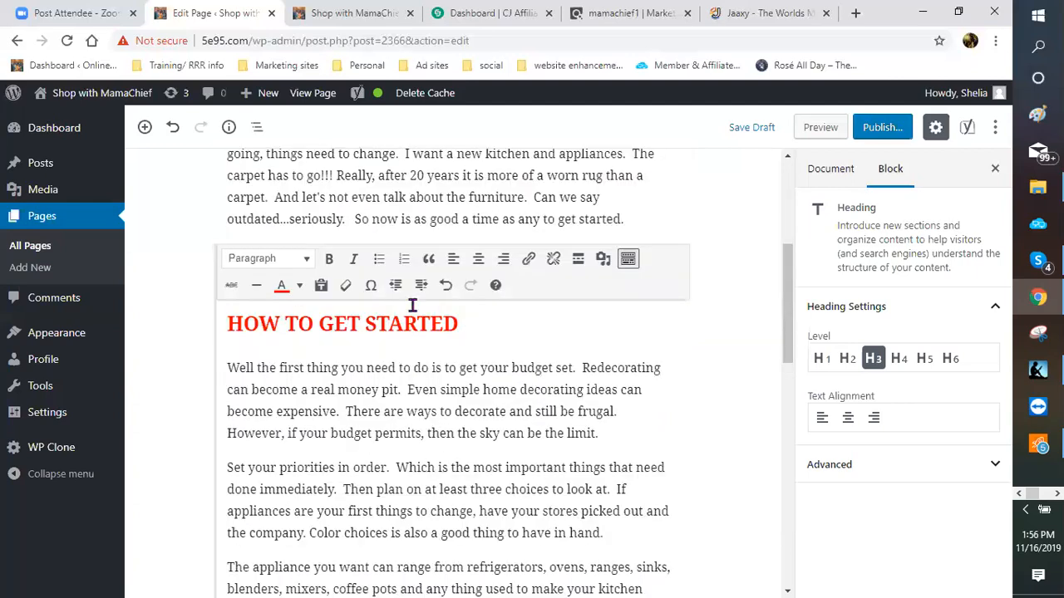
pyautogui.scroll(-8, 274, 308)
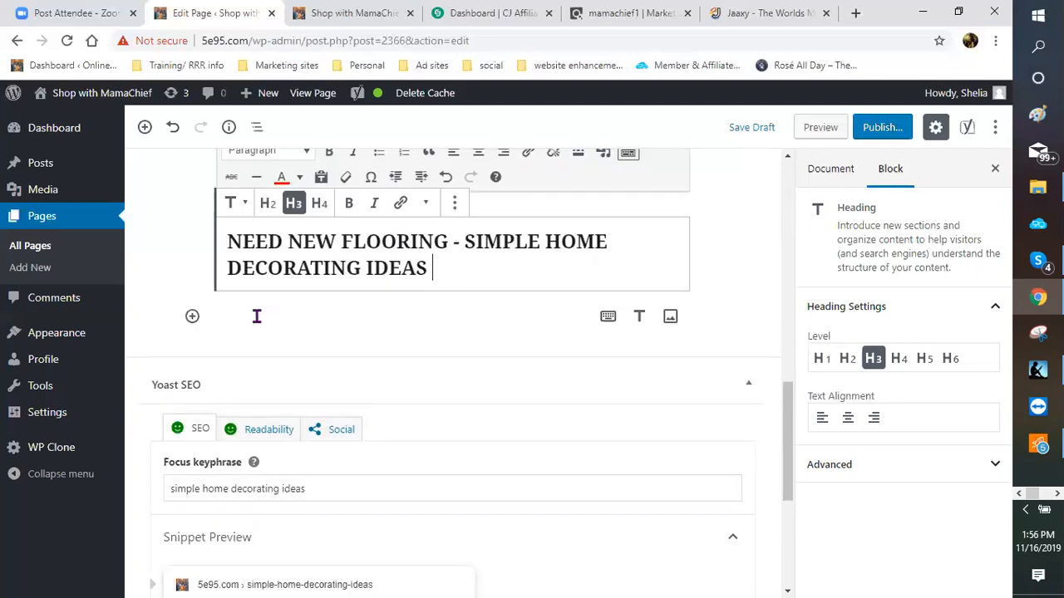
pyautogui.click(262, 319)
# Step: Expand the Yoast SEO analysis to show 3 problems and 11 good results
pyautogui.scroll(-2, 263, 319)
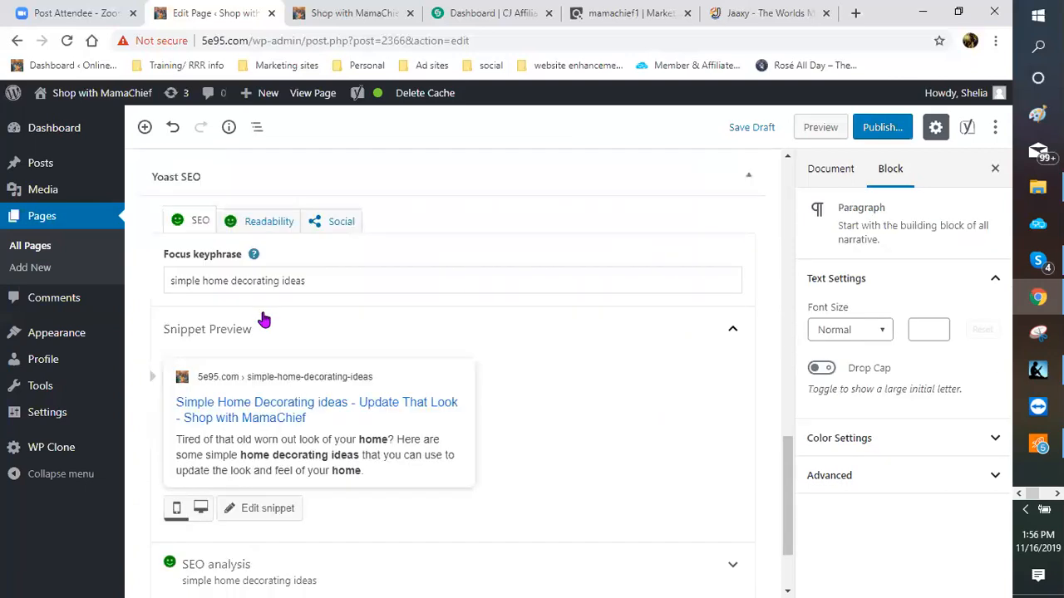
pyautogui.scroll(-1, 350, 456)
pyautogui.click(402, 441)
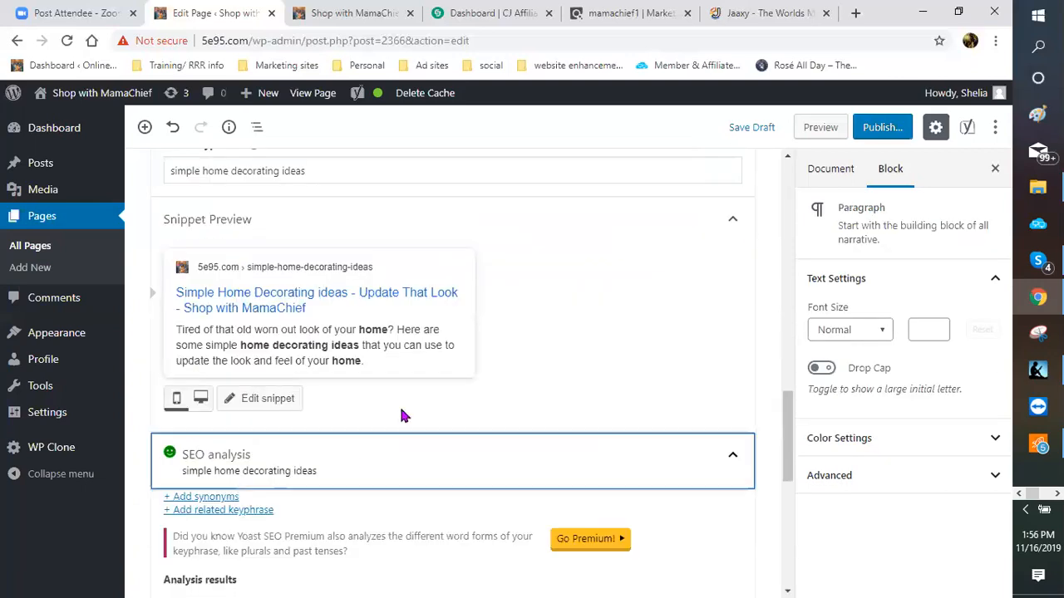
pyautogui.scroll(-3, 295, 401)
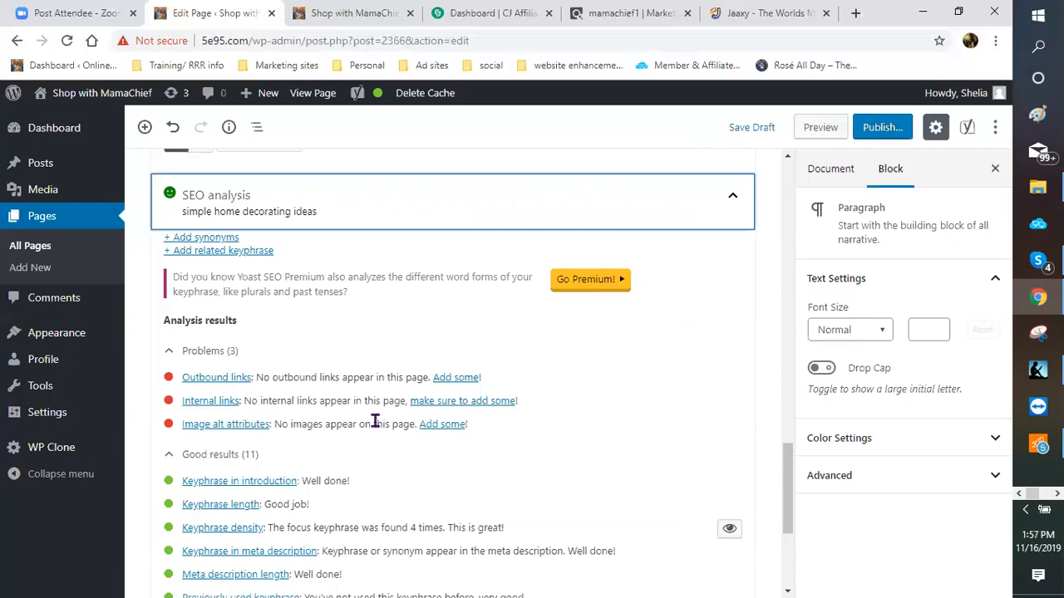
pyautogui.scroll(3, 281, 335)
pyautogui.scroll(2, 260, 284)
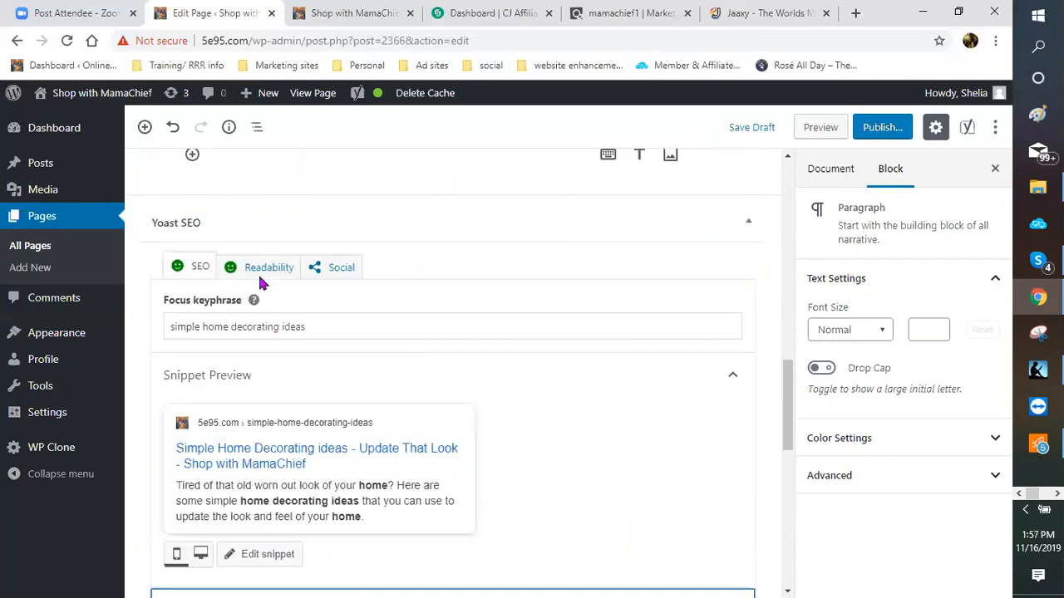
pyautogui.click(257, 271)
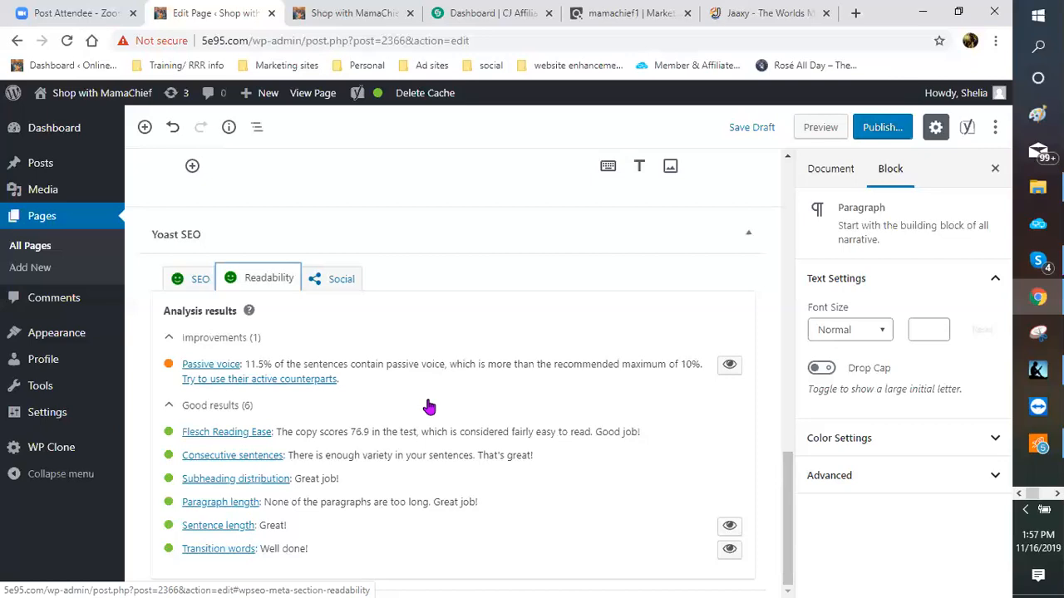
pyautogui.scroll(3, 429, 407)
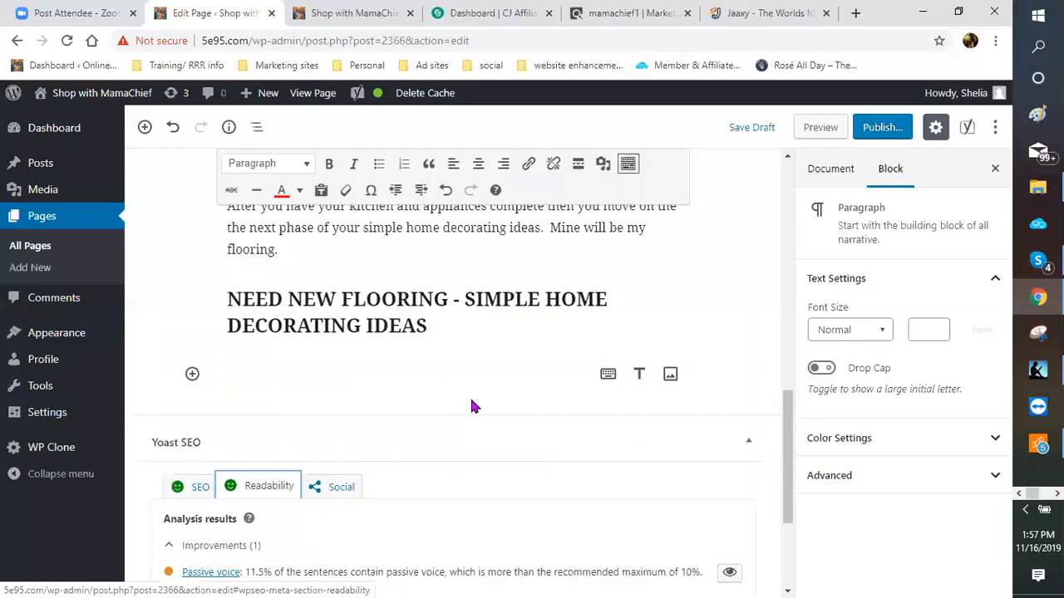
pyautogui.scroll(3, 471, 396)
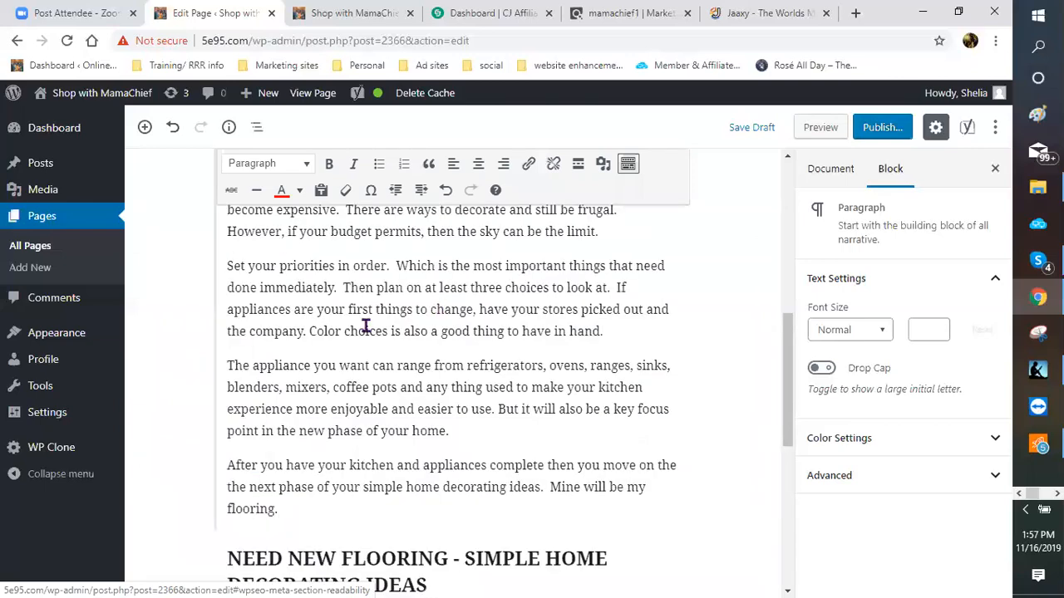
pyautogui.scroll(-2, 366, 326)
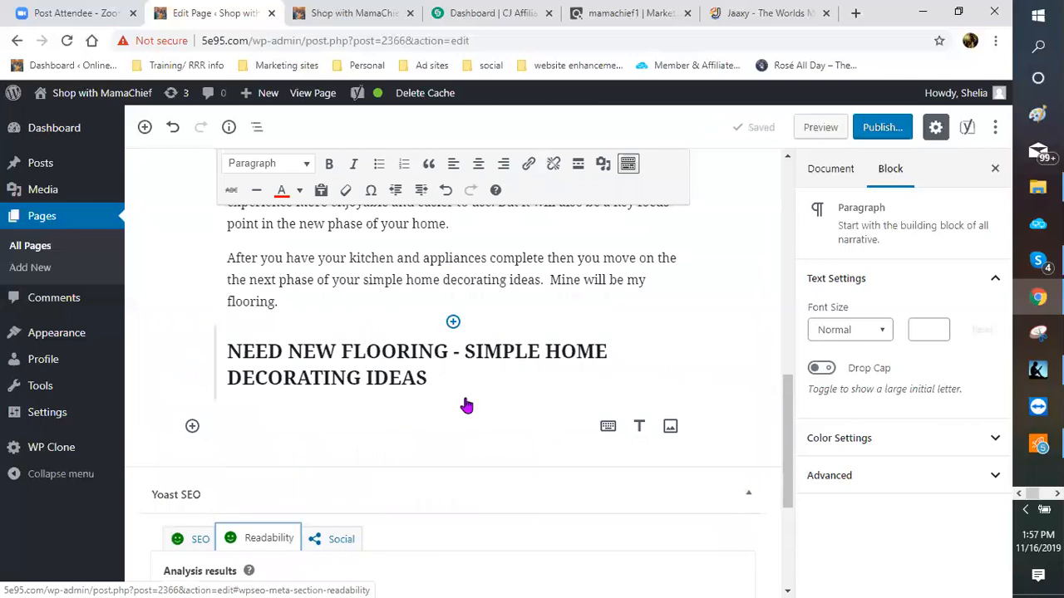
pyautogui.scroll(-1, 404, 349)
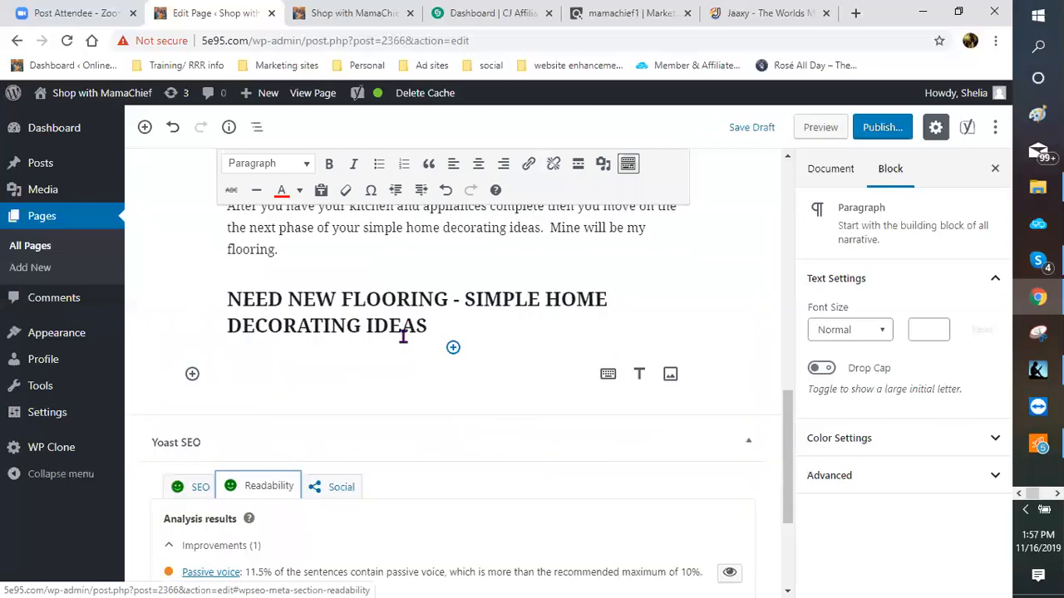
pyautogui.scroll(5, 399, 334)
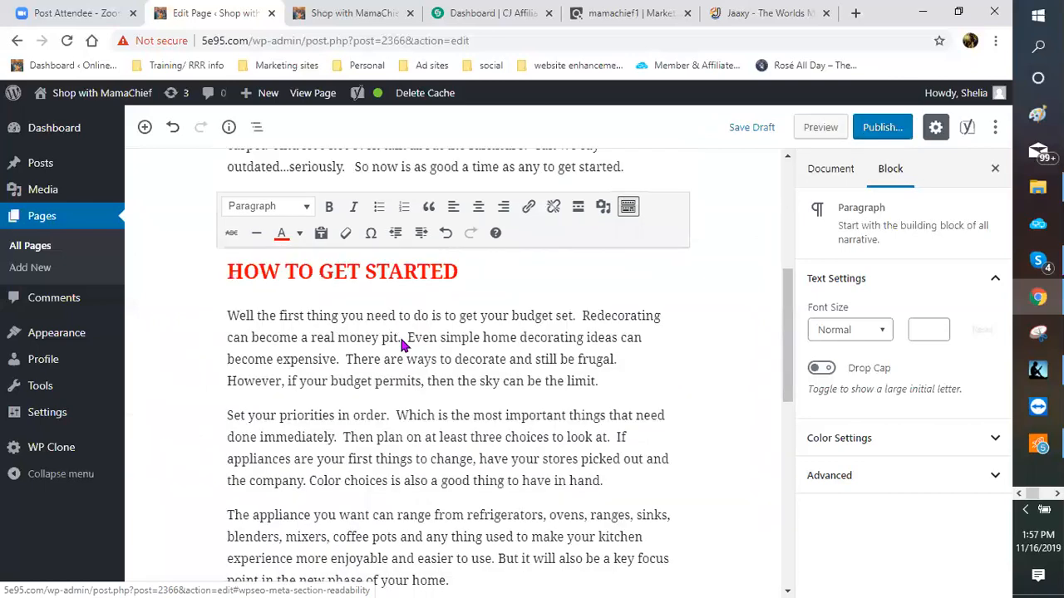
pyautogui.scroll(-2, 403, 336)
pyautogui.scroll(-3, 401, 339)
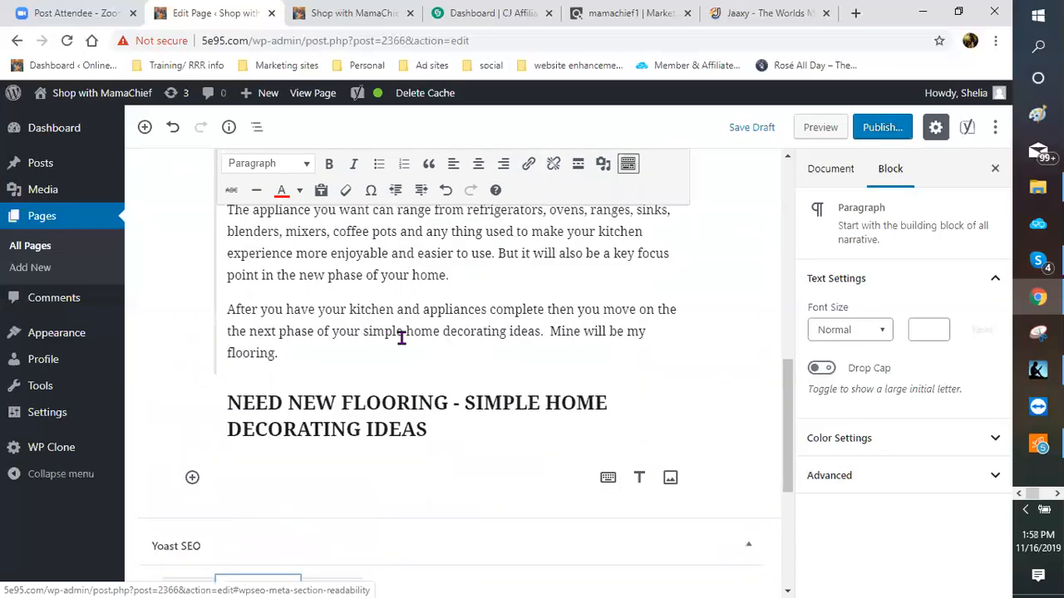
pyautogui.scroll(-3, 397, 349)
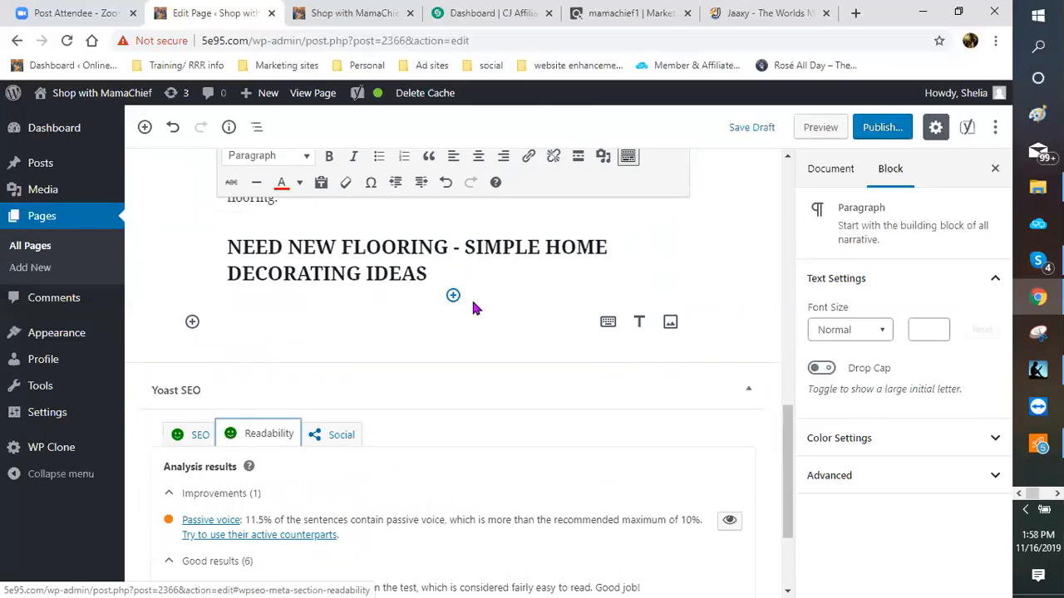
pyautogui.scroll(-2, 474, 323)
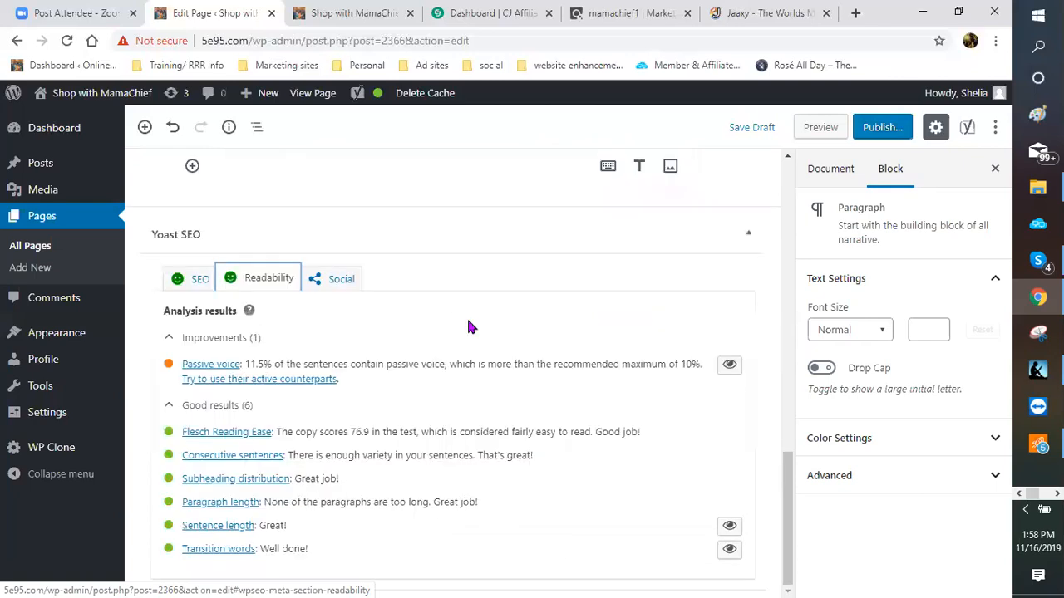
pyautogui.scroll(3, 460, 315)
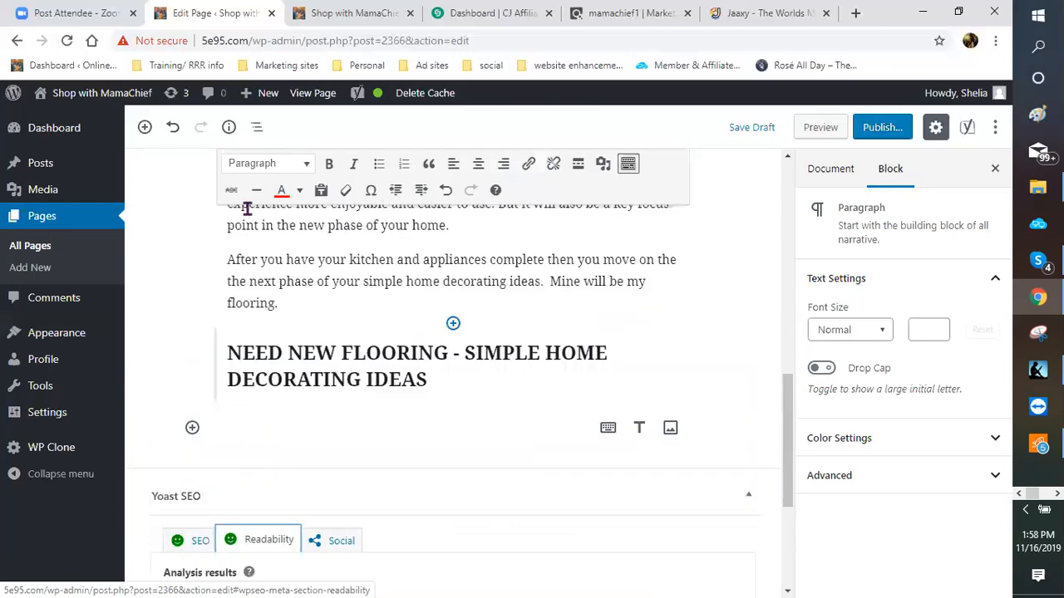
pyautogui.scroll(7, 247, 208)
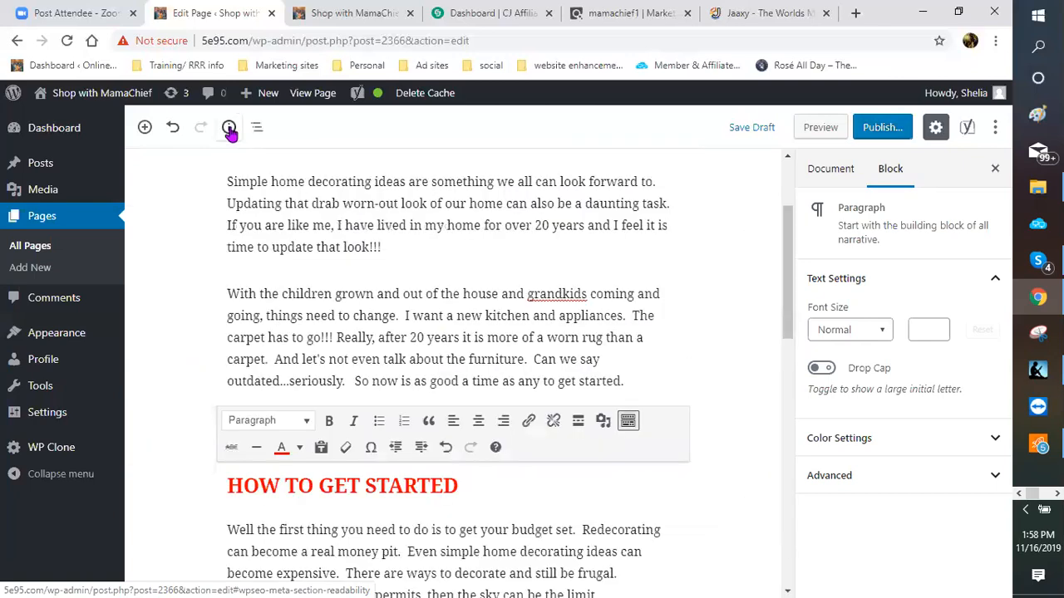
pyautogui.click(229, 127)
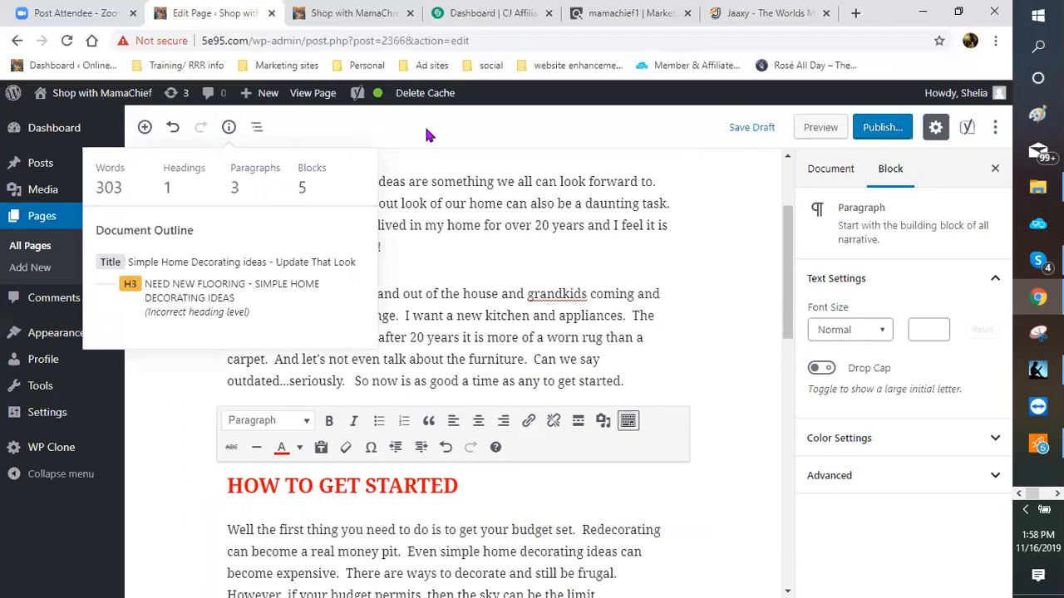
pyautogui.click(654, 406)
pyautogui.scroll(-3, 416, 368)
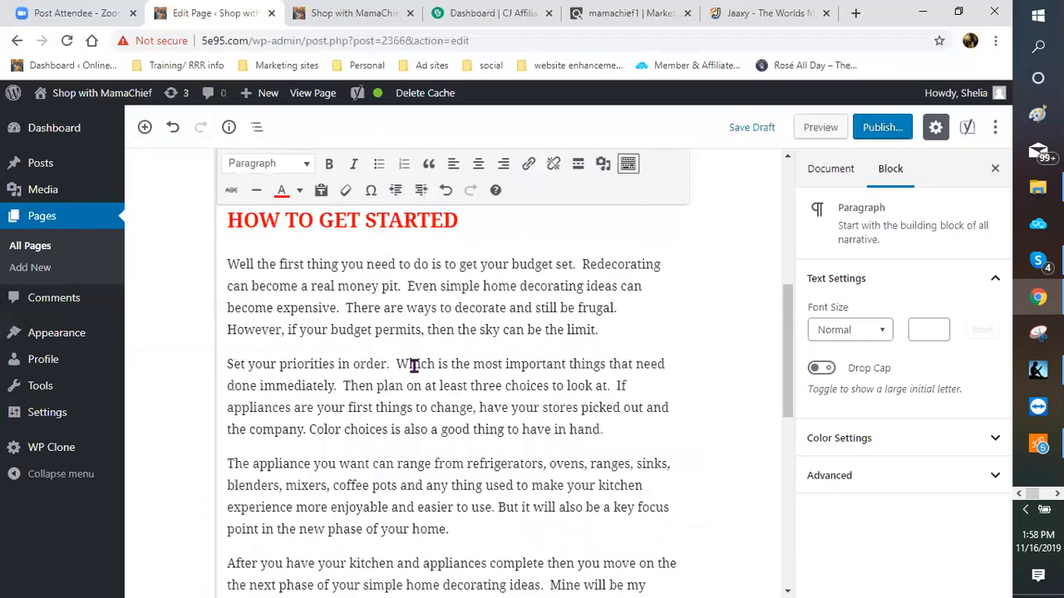
pyautogui.scroll(-5, 285, 307)
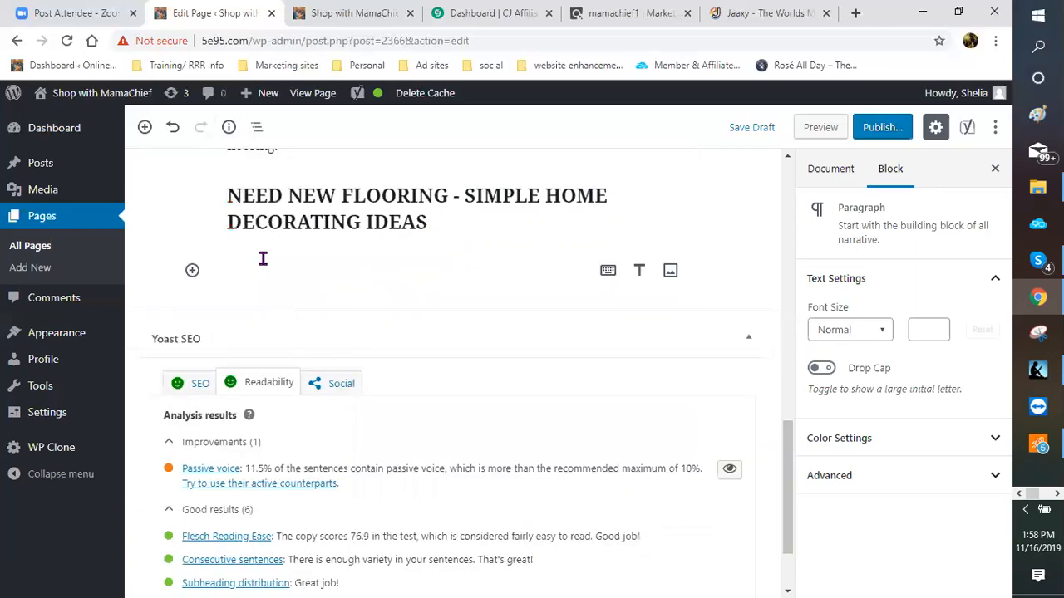
# Step: Insert a Classic block under the flooring heading and type 'Right now I have hardwoods and carpet'
pyautogui.click(193, 272)
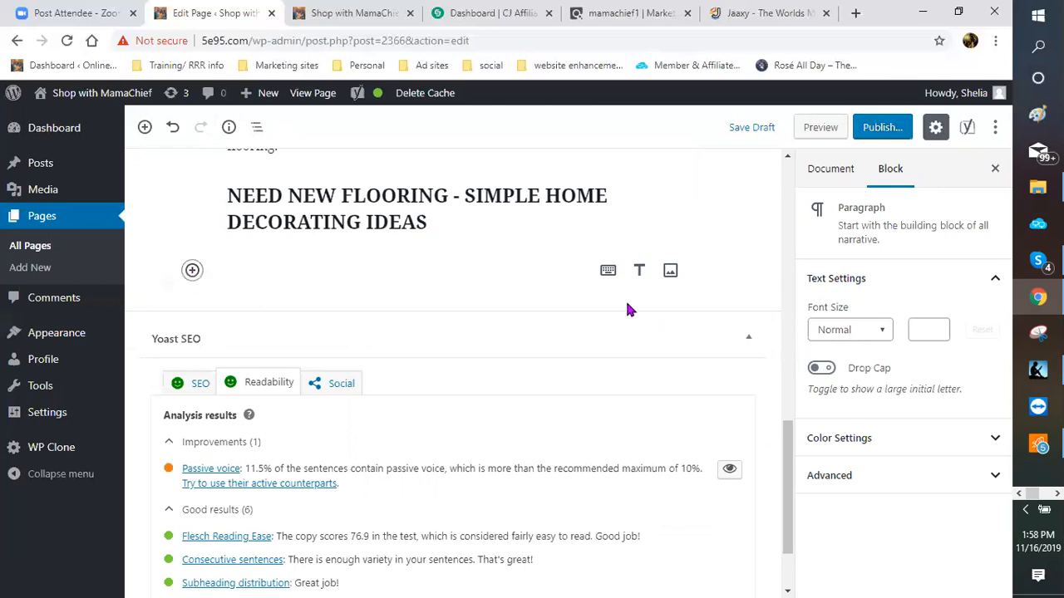
pyautogui.click(608, 275)
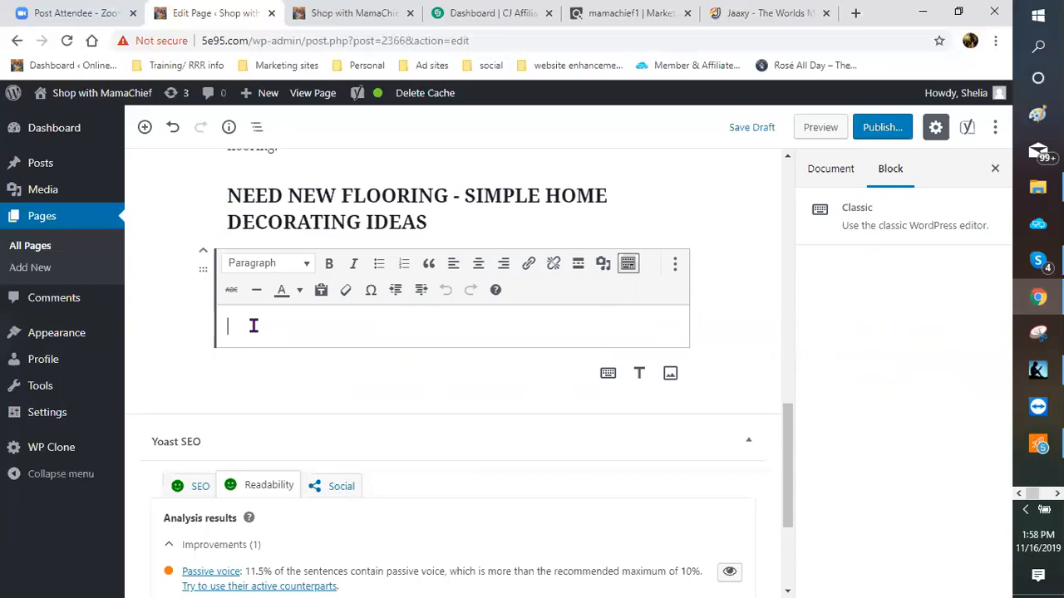
pyautogui.write('rIG')
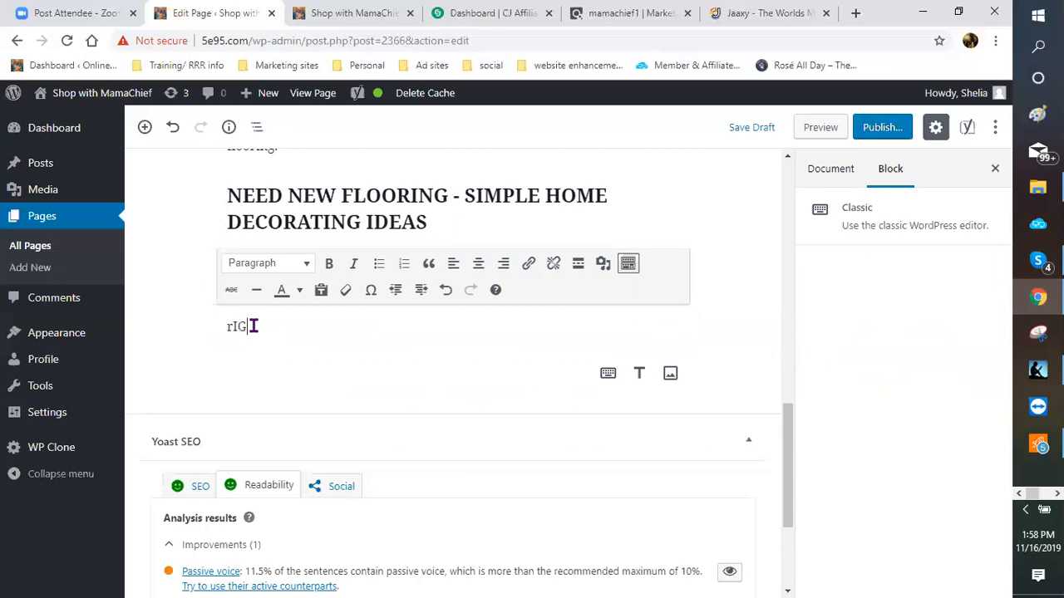
pyautogui.press('BackSpace')
pyautogui.press('BackSpace')
pyautogui.press('BackSpace')
pyautogui.write('Right now i')
pyautogui.press('BackSpace')
pyautogui.write('I have ')
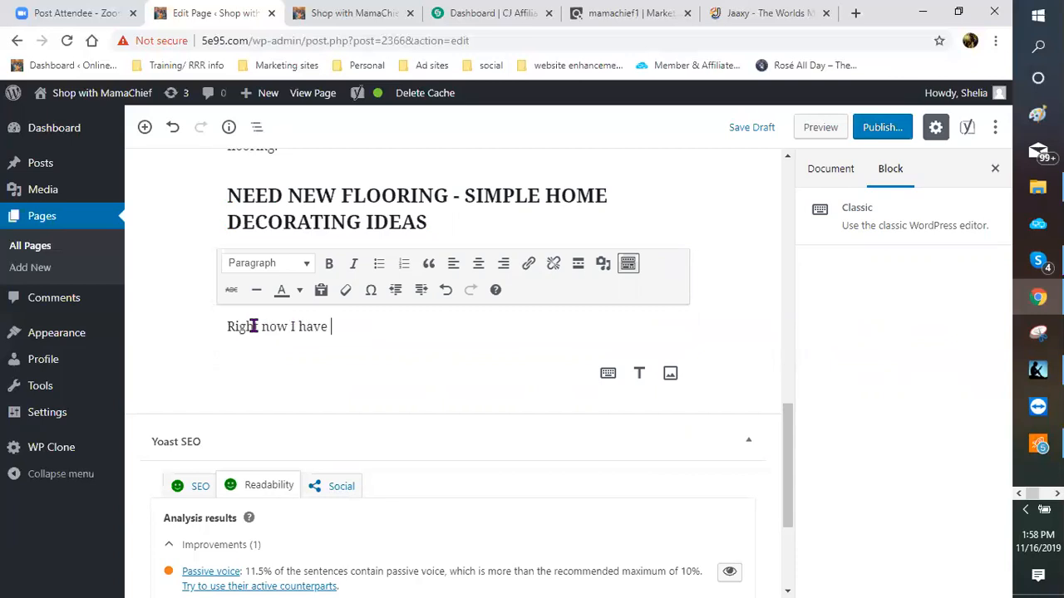
pyautogui.write('hardwoods and carpet')
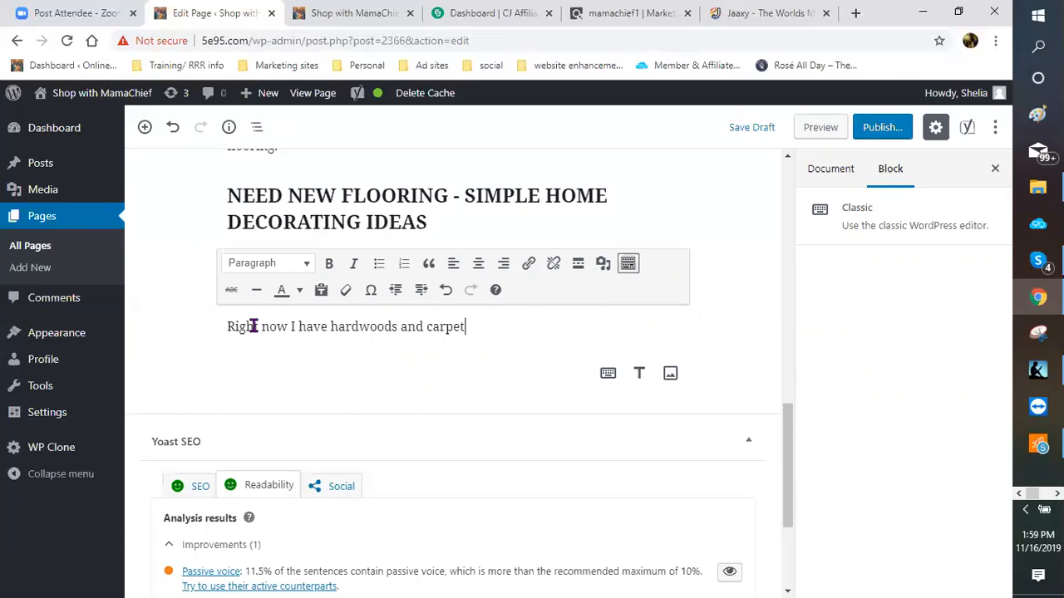
# Step: Continue the paragraph with 'Trust me when I tell you they have seen better days…', ending 'Getting a swiffer'
pyautogui.write('.')
pyautogui.write('t')
pyautogui.press('BackSpace')
pyautogui.write('Tur')
pyautogui.press('BackSpace')
pyautogui.press('BackSpace')
pyautogui.write('rust me when I tell y')
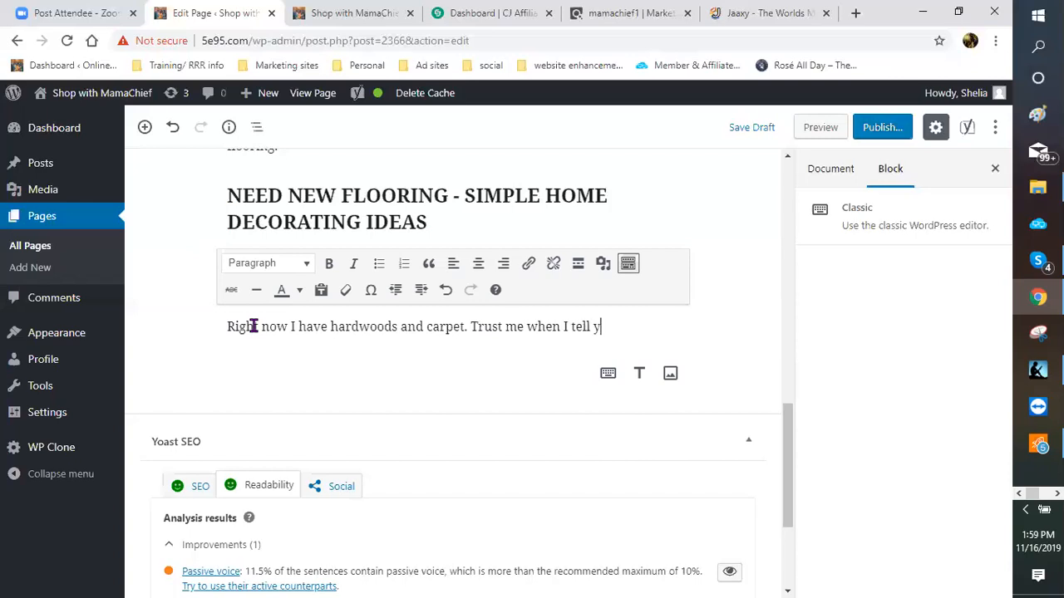
pyautogui.write('ou they have seen b')
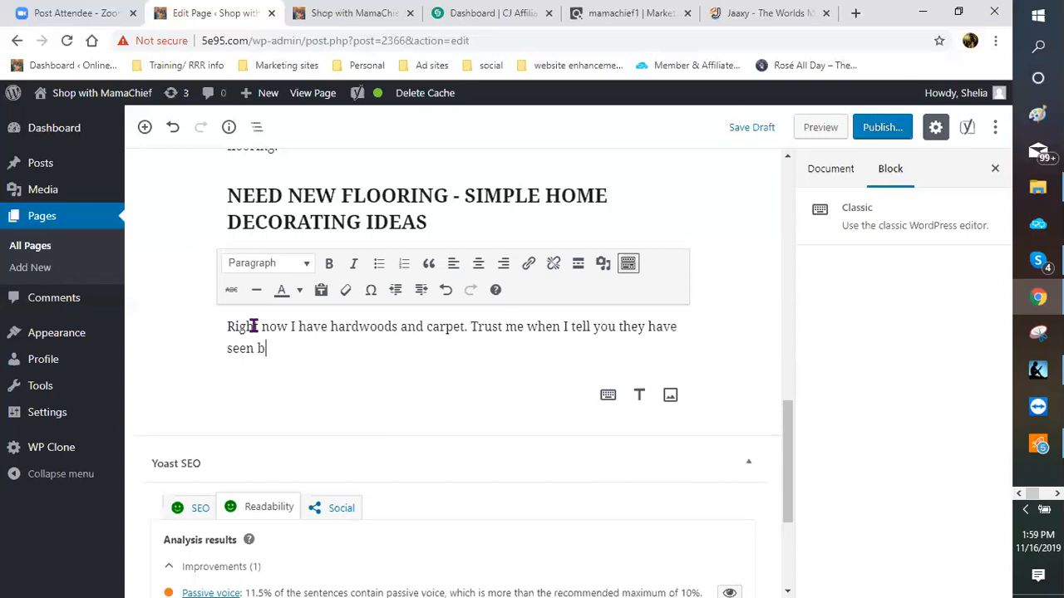
pyautogui.write('etter days.  I love my hard')
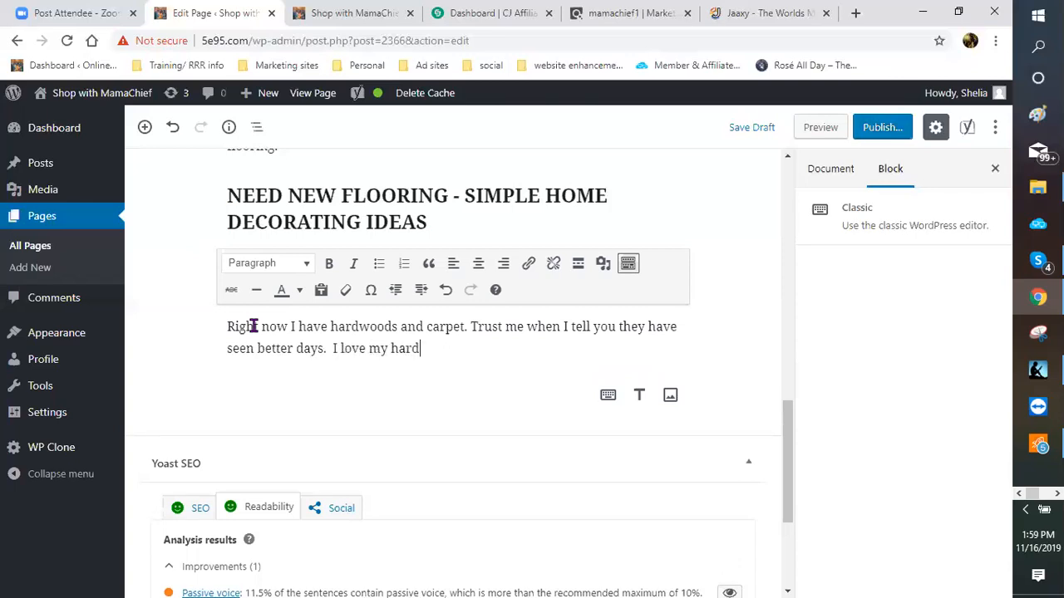
pyautogui.write('woods and I thin')
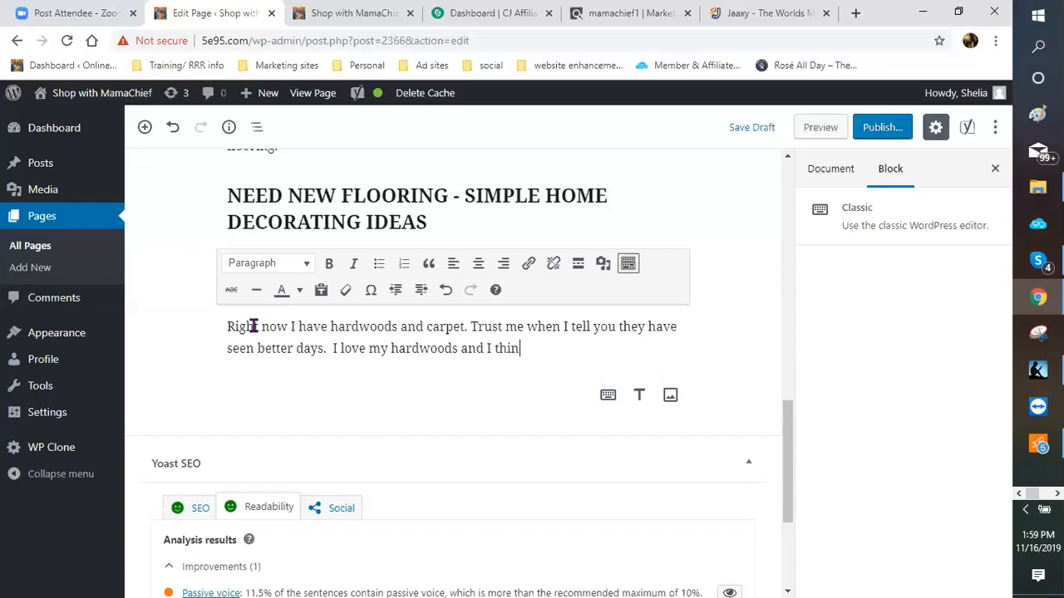
pyautogui.write('k I want to put ')
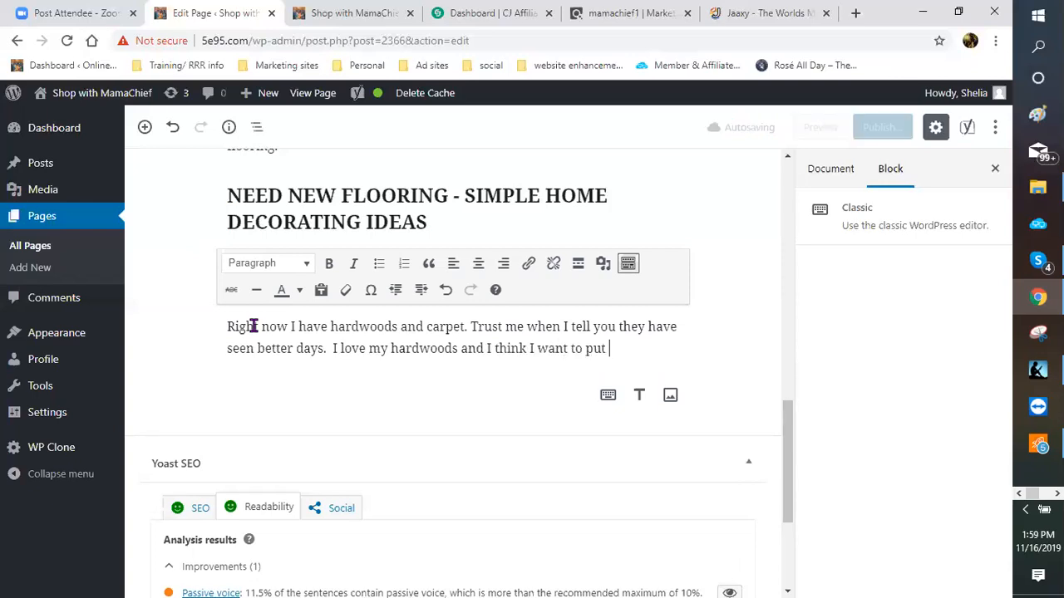
pyautogui.write('them th')
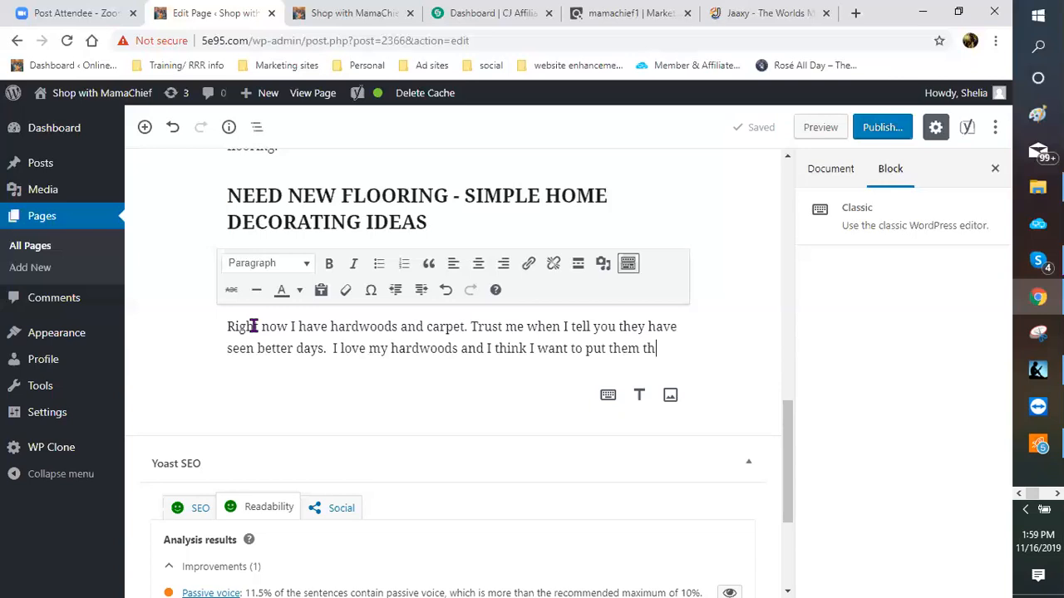
pyautogui.write('rough my whole')
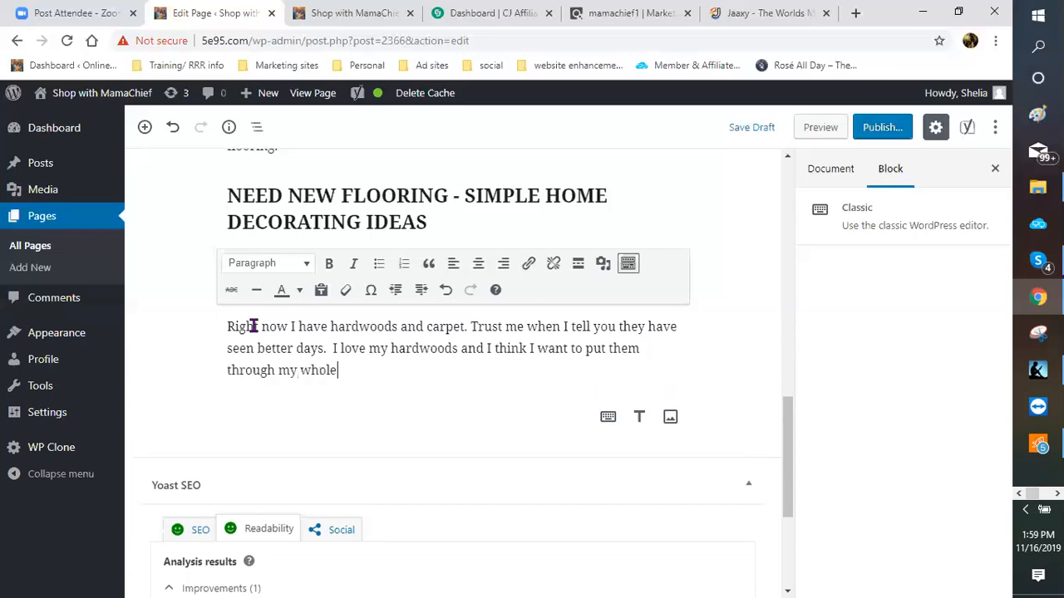
pyautogui.write(' house.  Carpet')
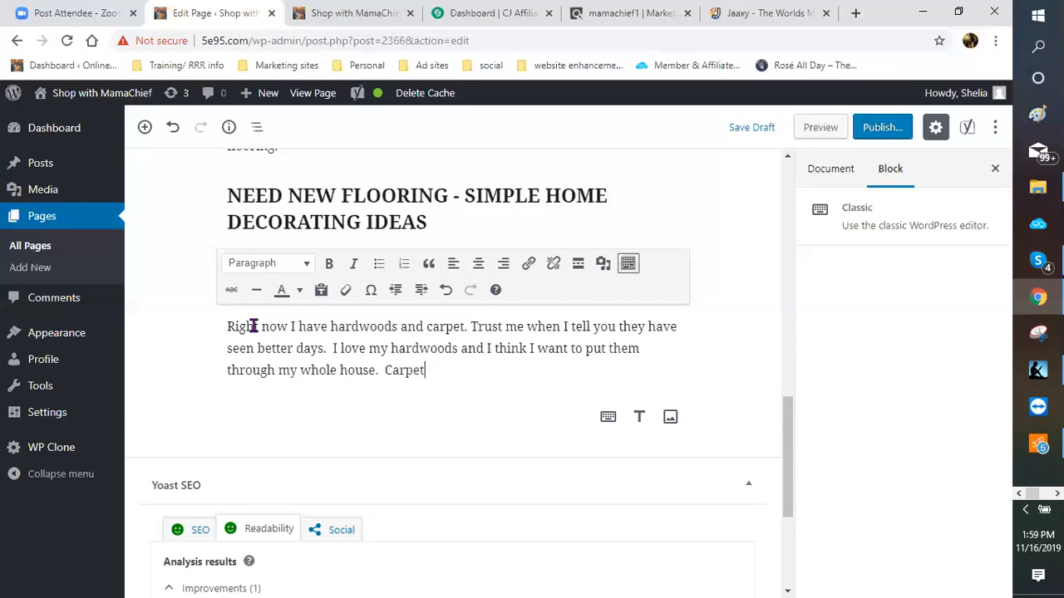
pyautogui.write(' with pets and ')
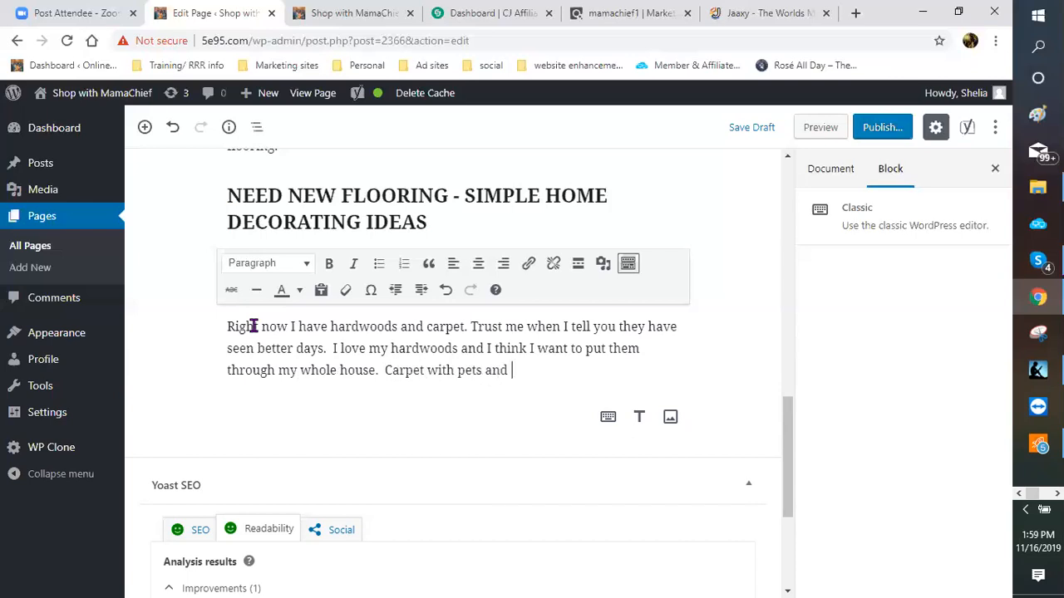
pyautogui.write('grandkids ')
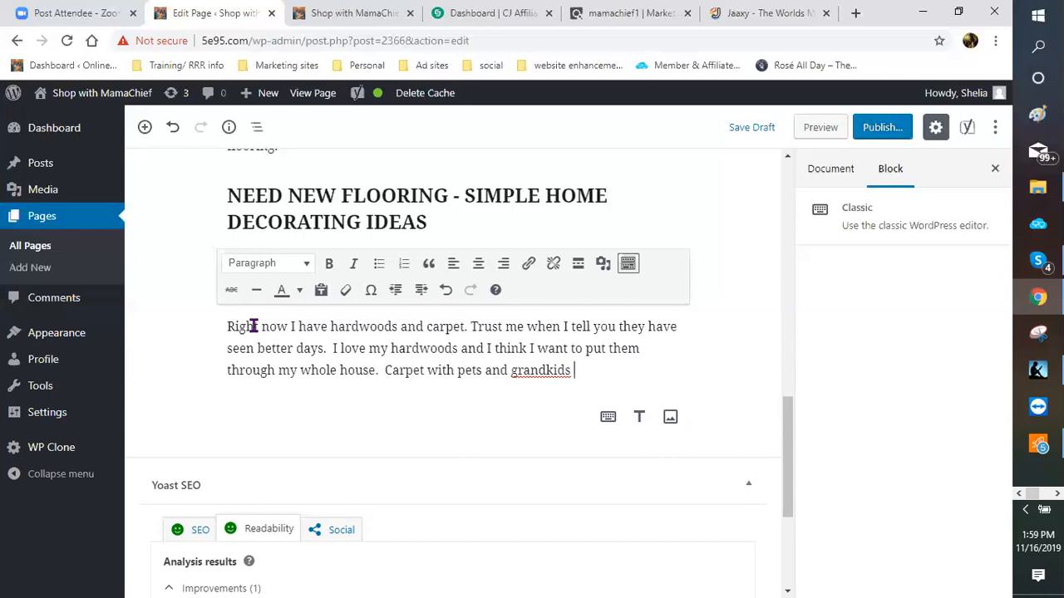
pyautogui.write('is not the best option.')
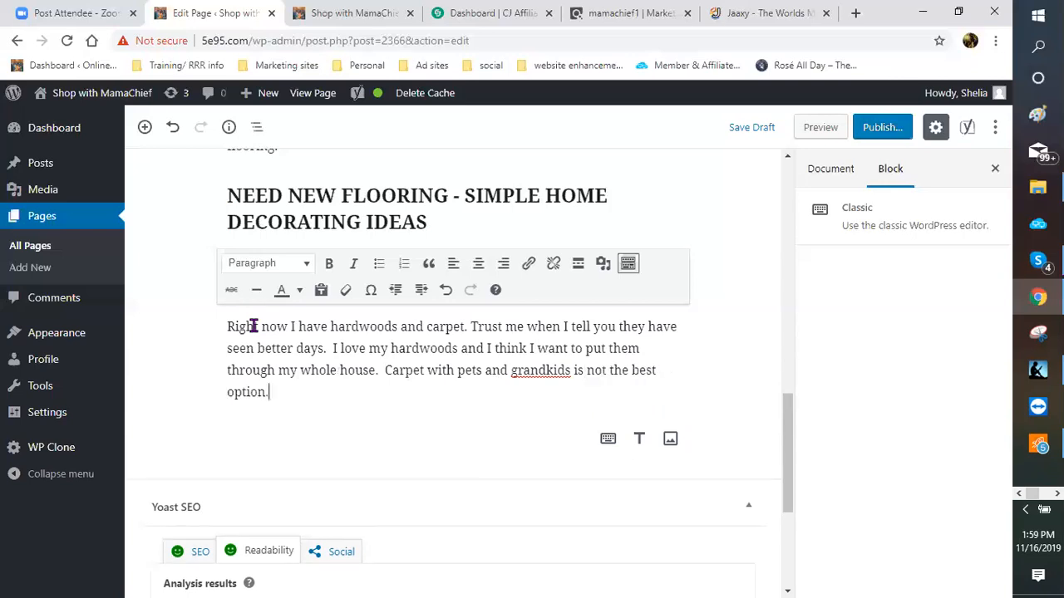
pyautogui.write('  I')
pyautogui.press('BackSpace')
pyautogui.write('Getting a sw')
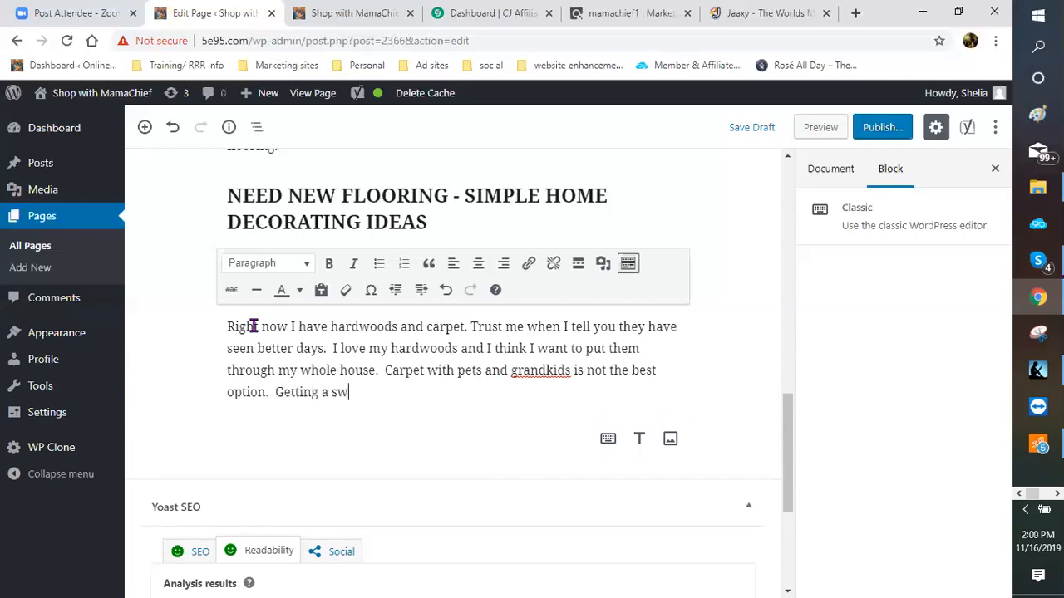
pyautogui.write('iffer')
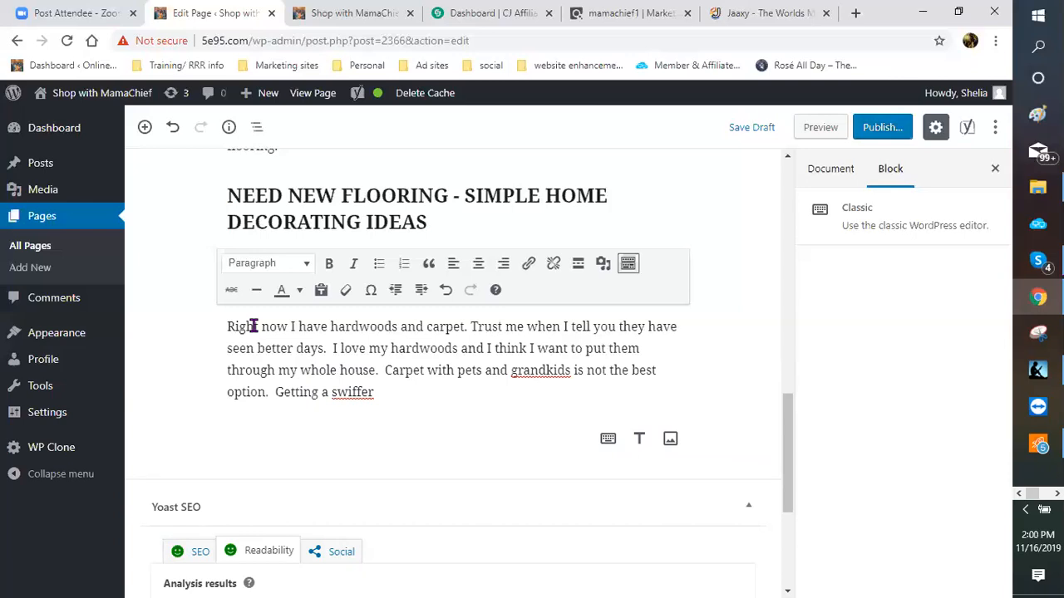
# Step: Finish the flooring paragraph on Swiffer versus vacuum, ending 'same smelly dog hair.', then start a new line
pyautogui.write('versus a vacuum out is so')
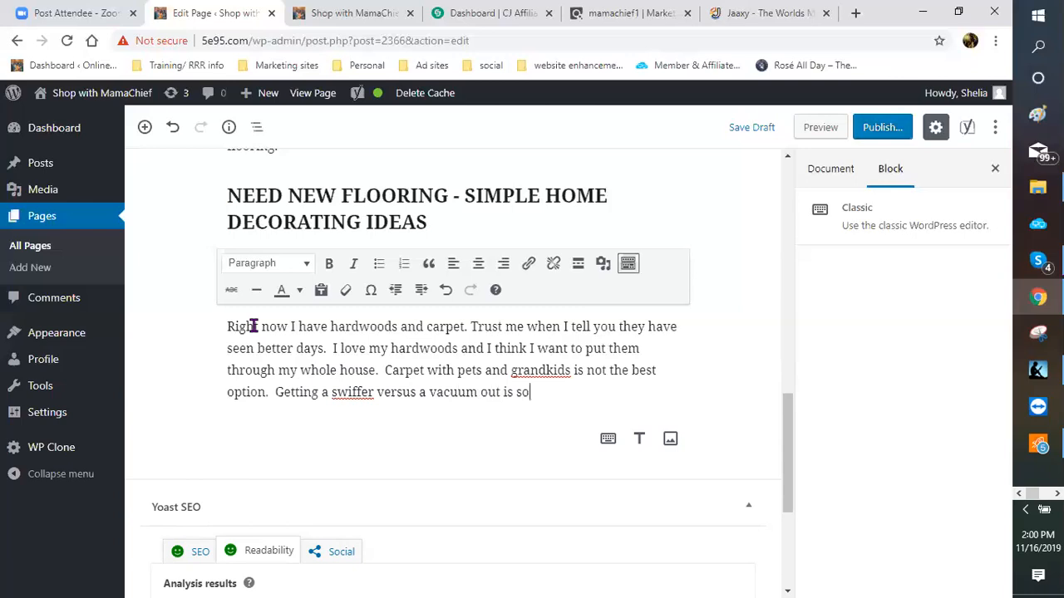
pyautogui.write(' much i')
pyautogui.press('BackSpace')
pyautogui.write('easier.  No ')
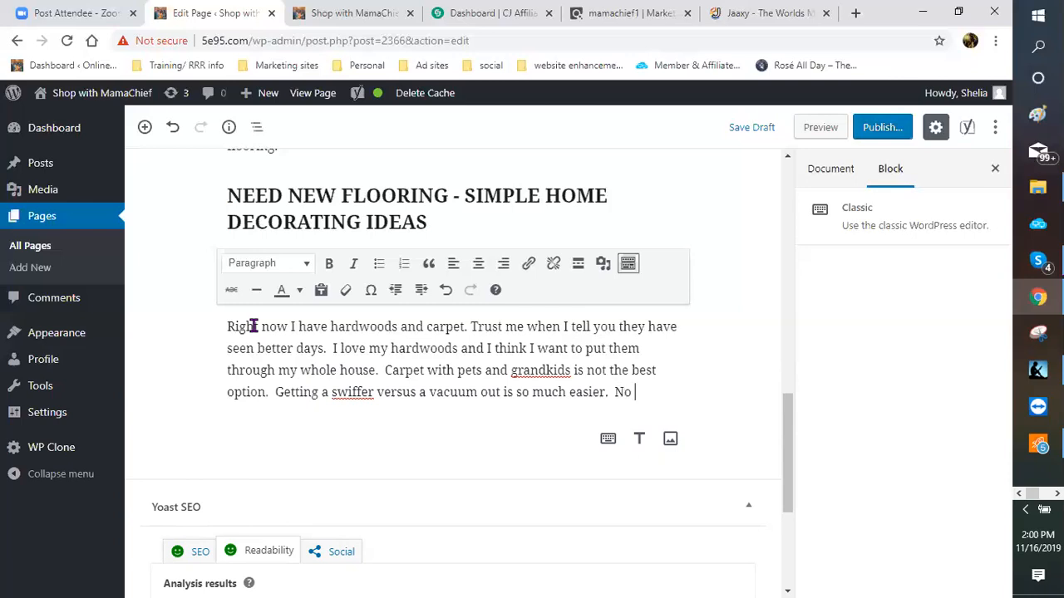
pyautogui.write('bags to change')
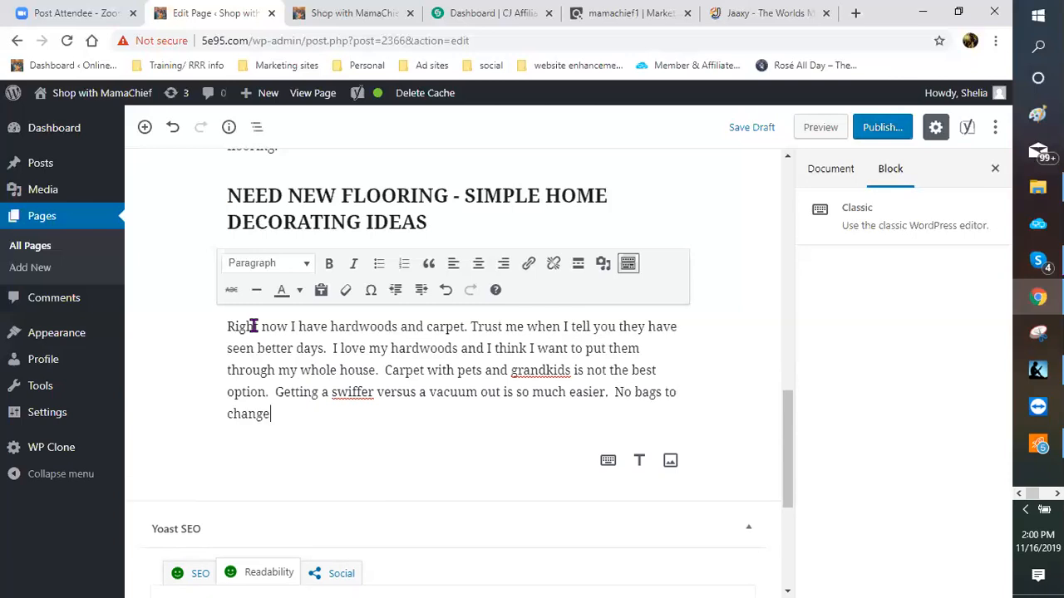
pyautogui.write(', no messy pet har')
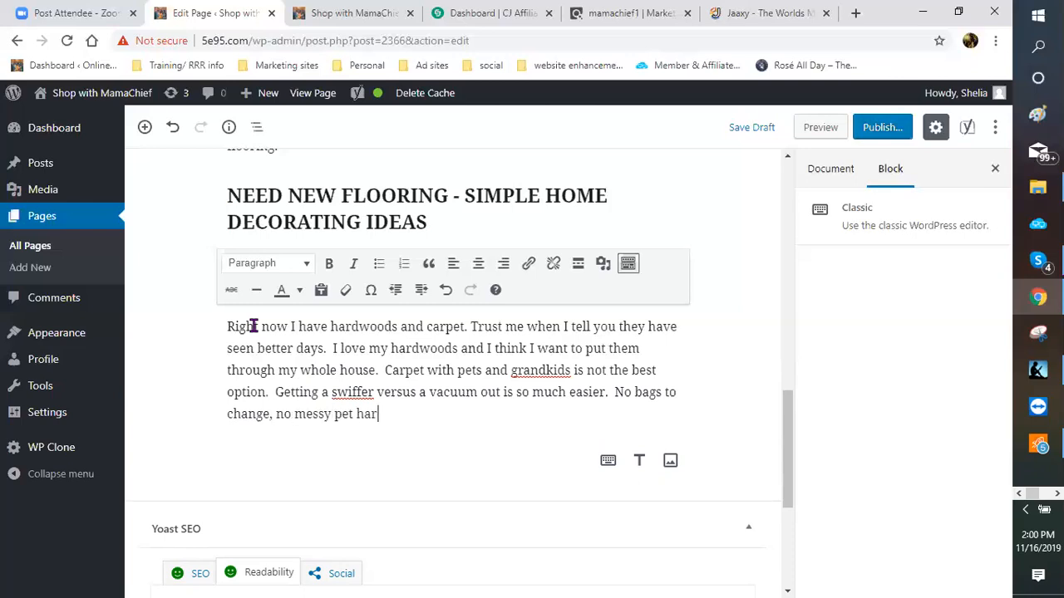
pyautogui.press('BackSpace')
pyautogui.write('ir getting t')
pyautogui.press('BackSpace')
pyautogui.write('stuck in the t')
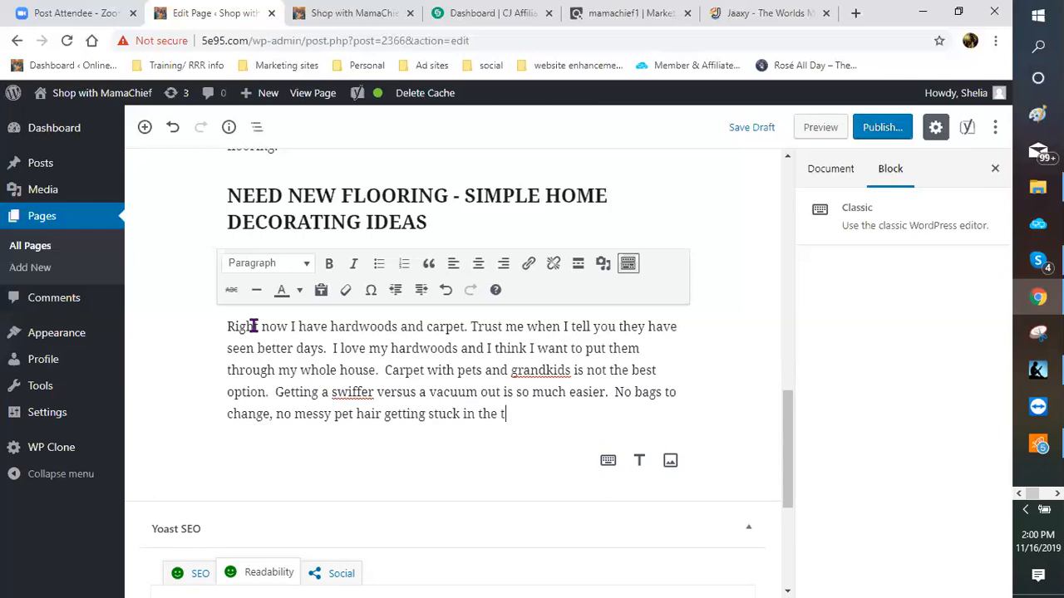
pyautogui.write('he machine and no')
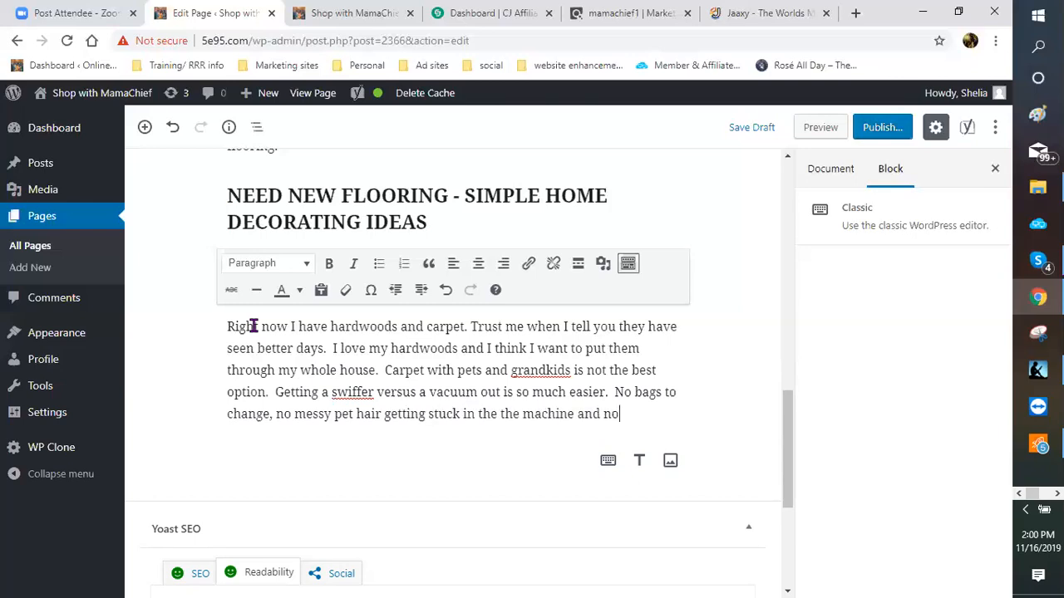
pyautogui.write(' sme')
pyautogui.write('ll f')
pyautogui.write('rom s')
pyautogui.write('ame sm')
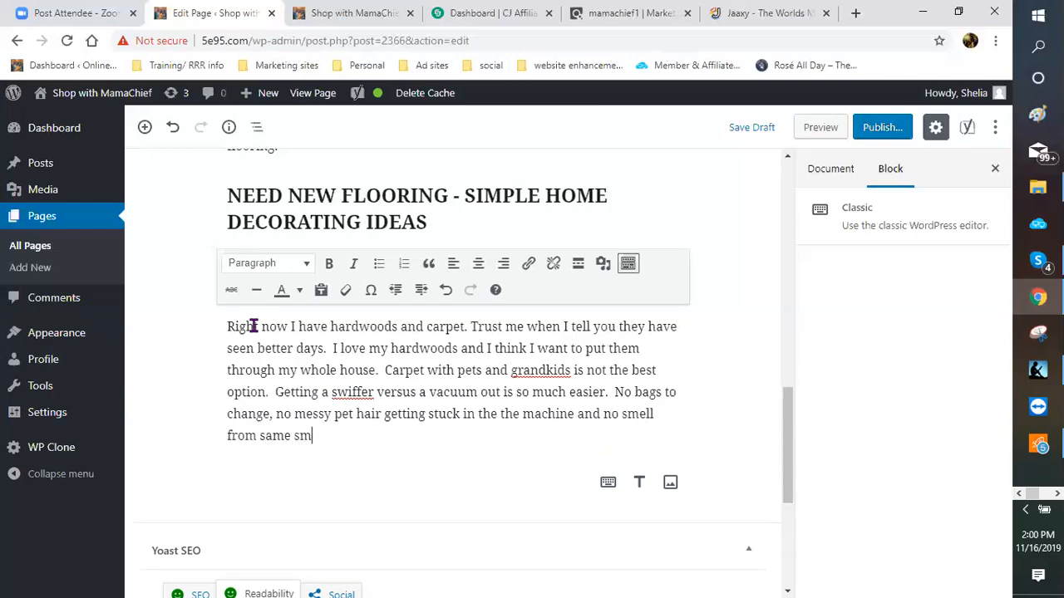
pyautogui.write('eelly')
pyautogui.press('BackSpace')
pyautogui.press('BackSpace')
pyautogui.press('BackSpace')
pyautogui.press('BackSpace')
pyautogui.press('BackSpace')
pyautogui.write('lly dog hair.')
pyautogui.press('Return')
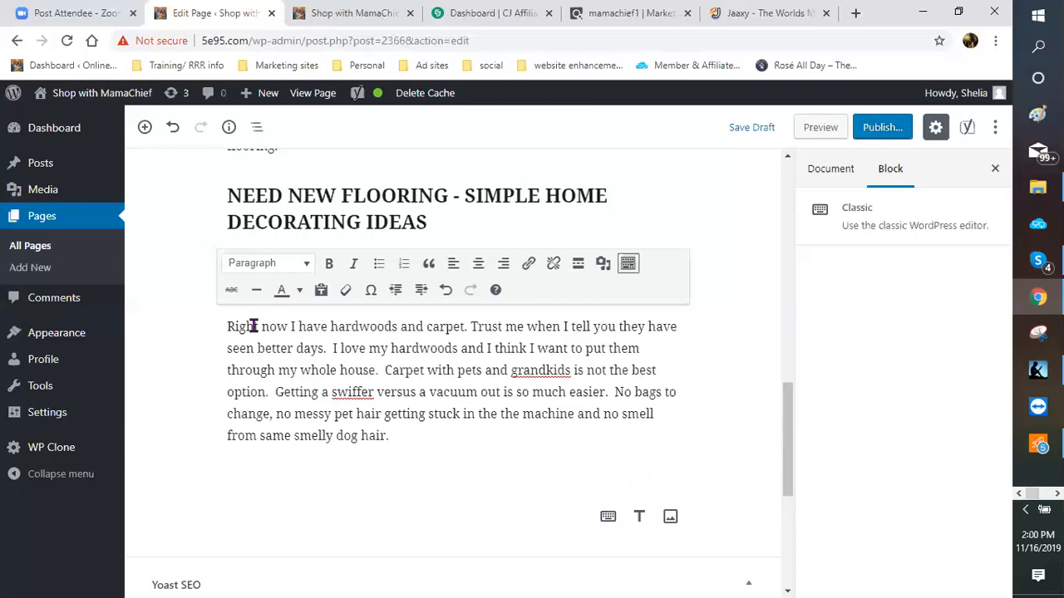
# Step: Type the throw-rugs paragraph on hardwoods for various rooms, up to 'remember my budget and the rules to'
pyautogui.write('Having some t')
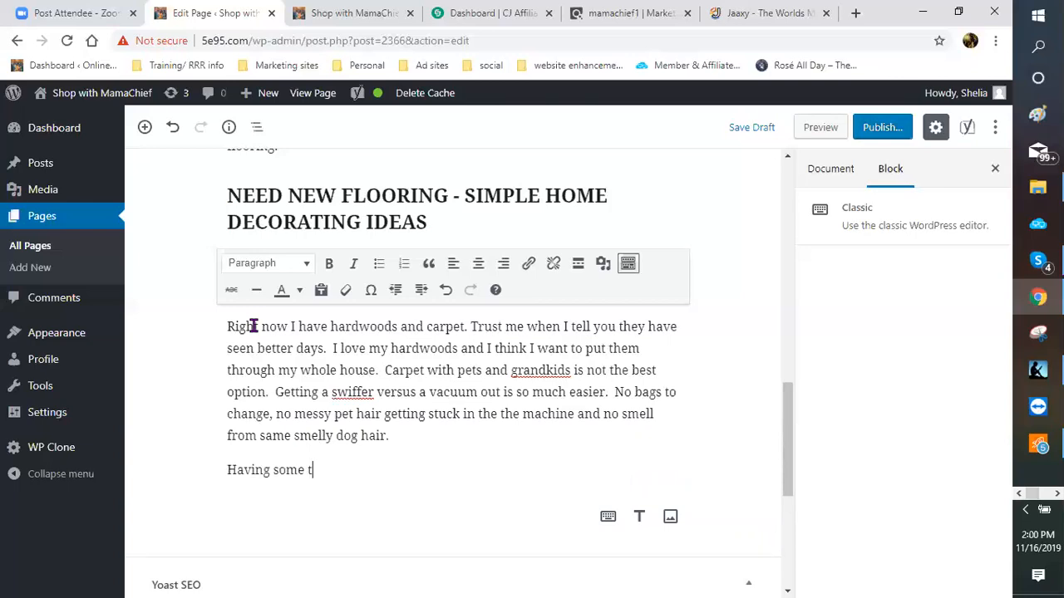
pyautogui.write('hrow')
pyautogui.write('rugs scatter ')
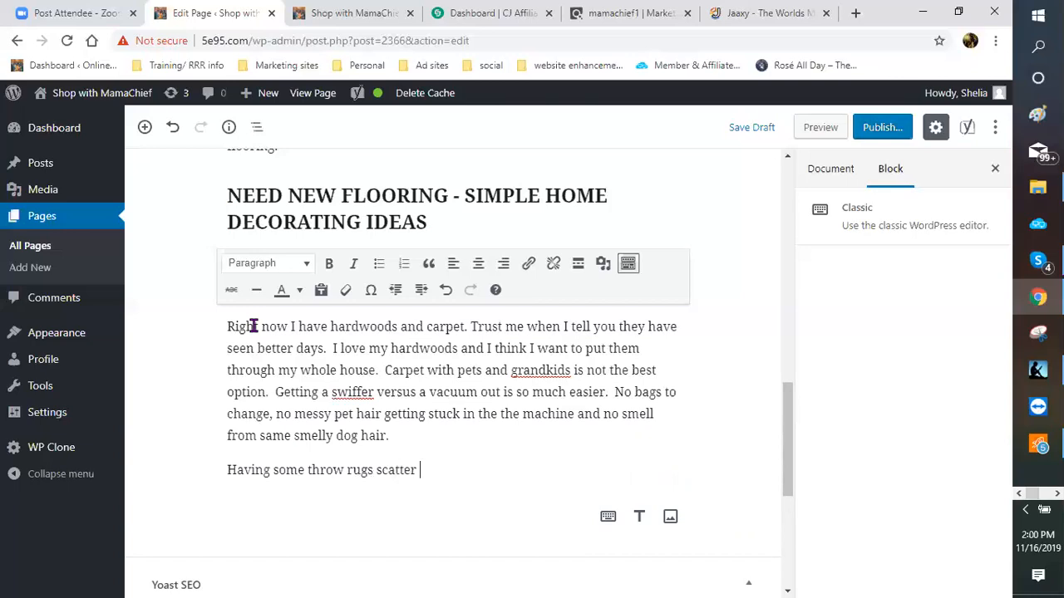
pyautogui.write('here and there t')
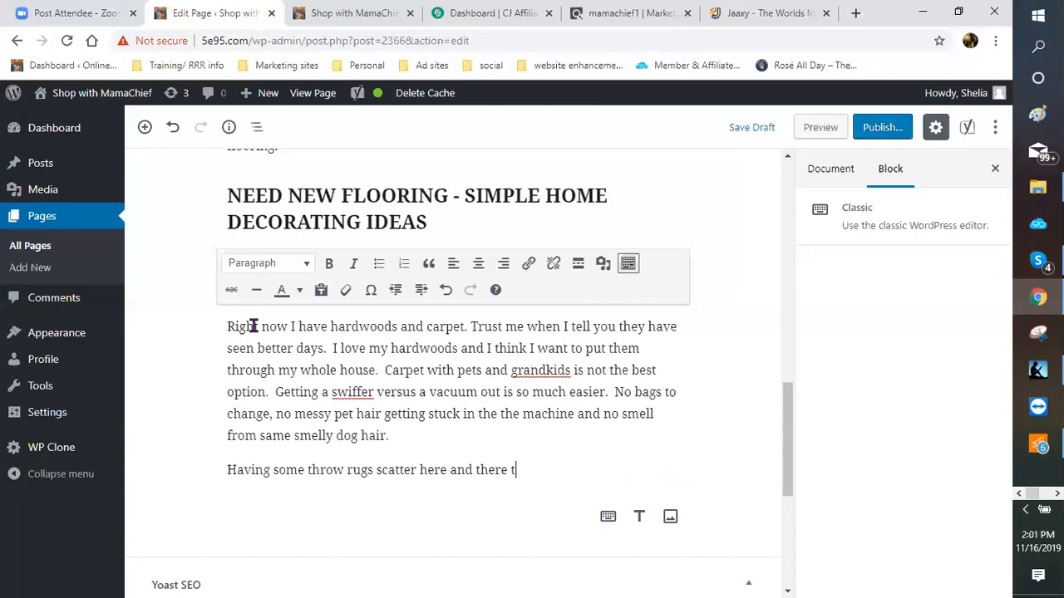
pyautogui.write('o mees')
pyautogui.press('BackSpace')
pyautogui.press('BackSpace')
pyautogui.write('feels so much bet')
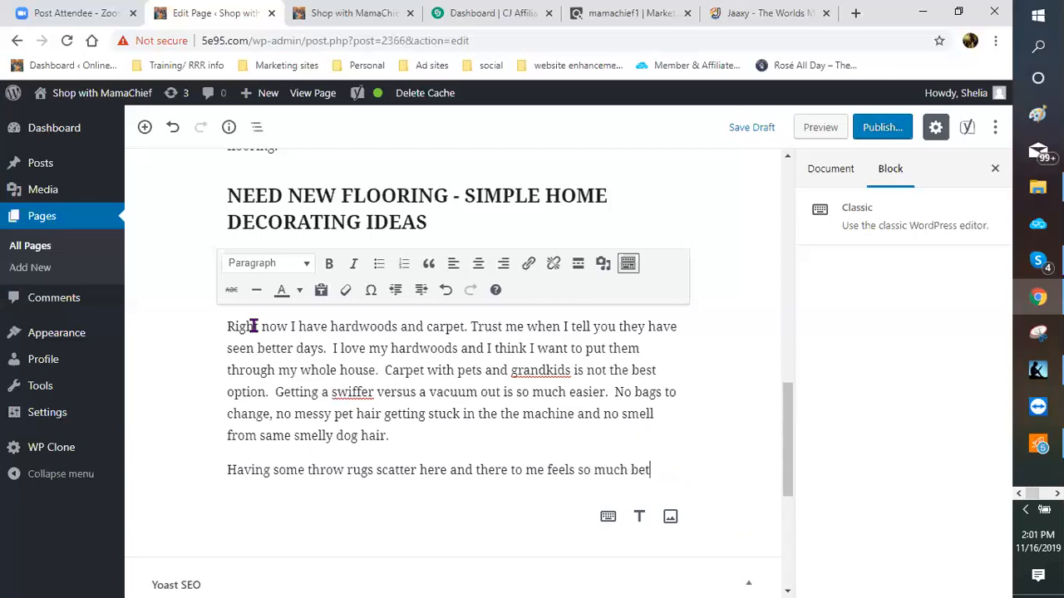
pyautogui.write('ter.  ')
pyautogui.write('Now')
pyautogui.write(', ')
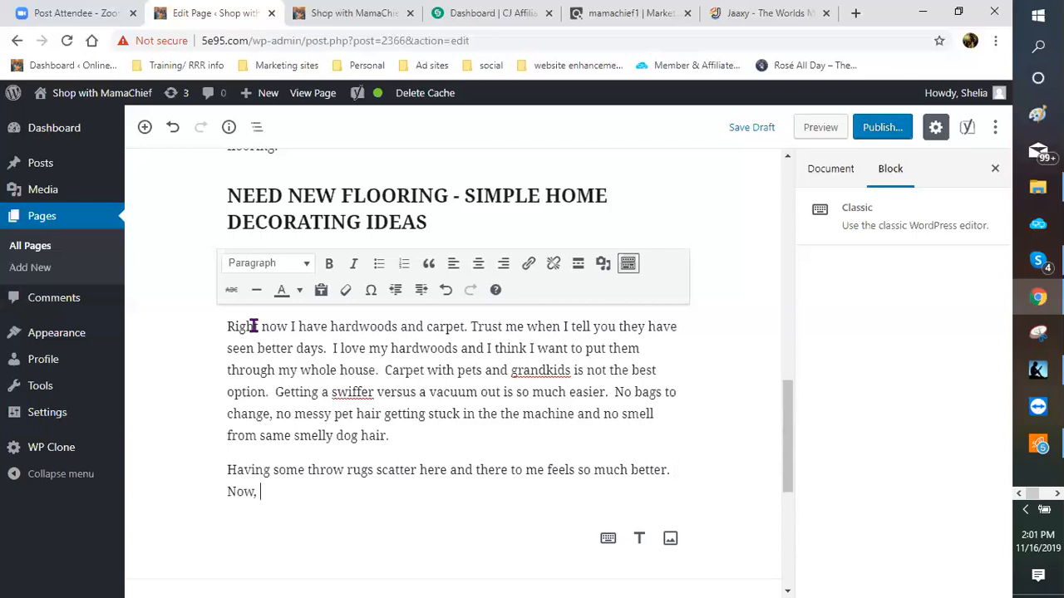
pyautogui.write('i just have to de')
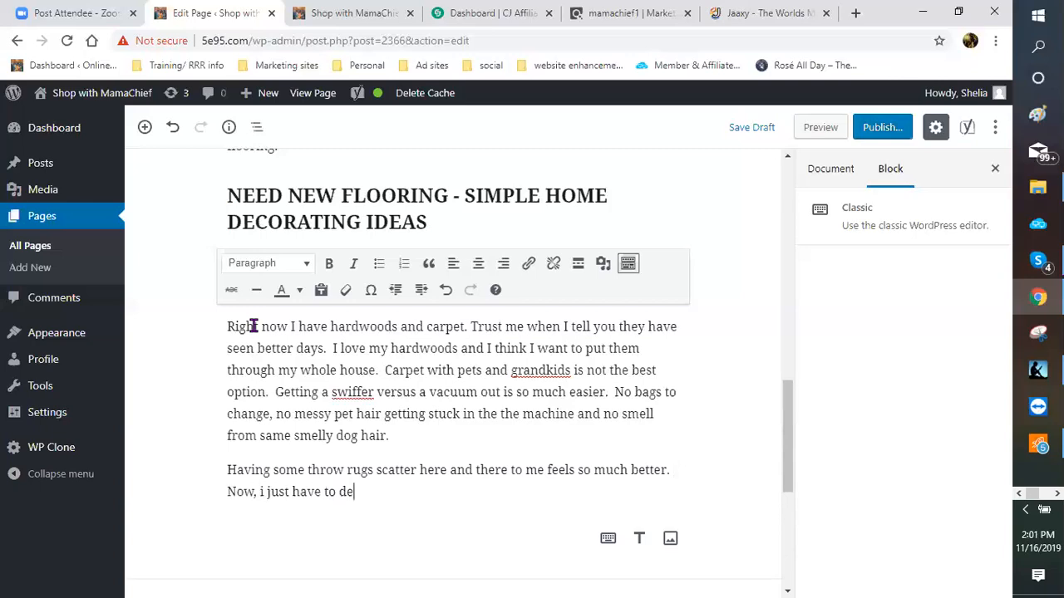
pyautogui.write('cide if I want to ')
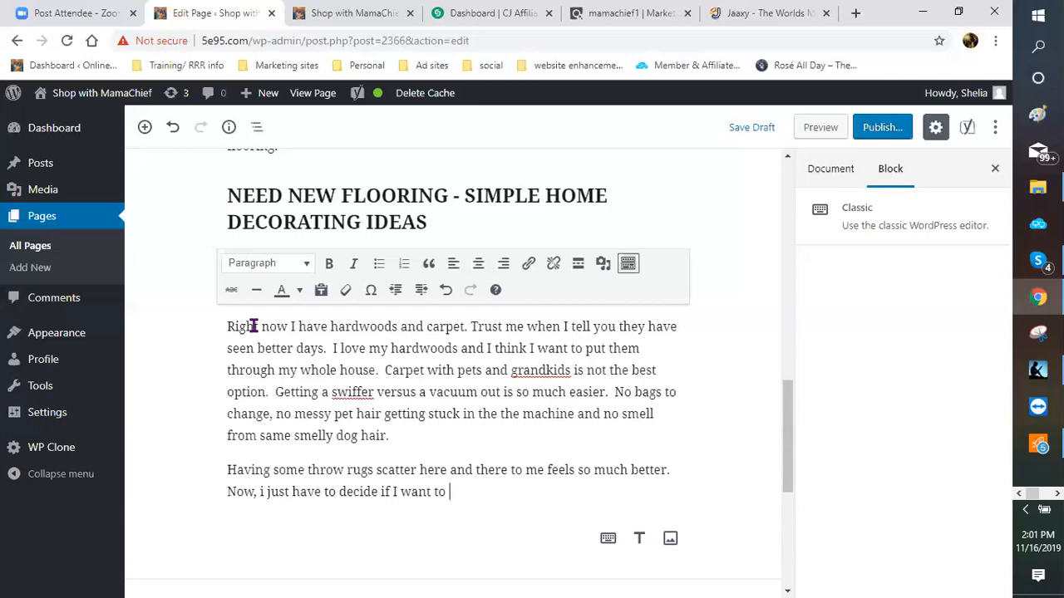
pyautogui.write('add the same type of hard')
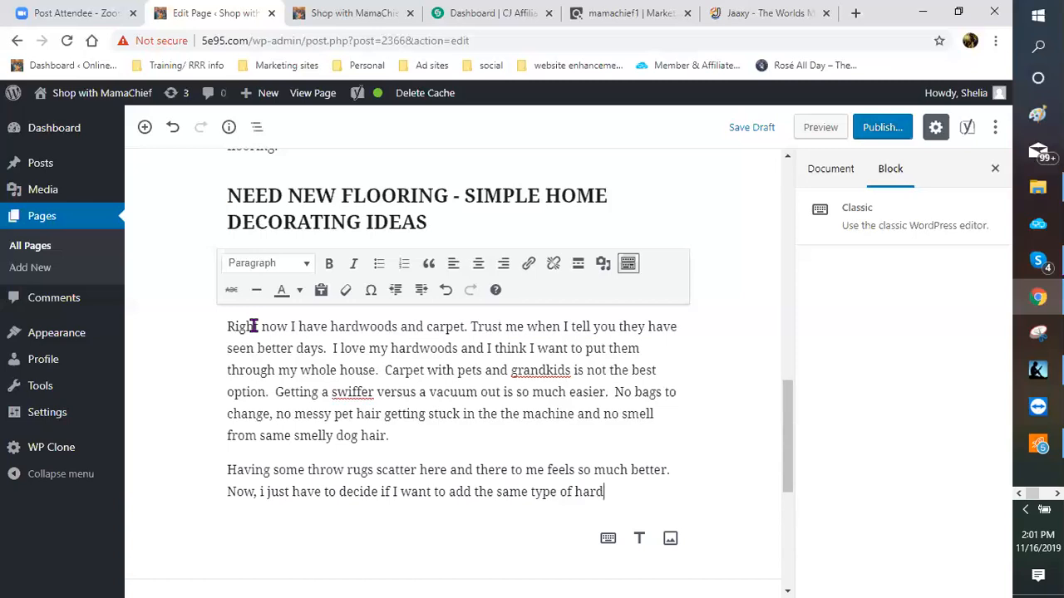
pyautogui.write('woods or have ')
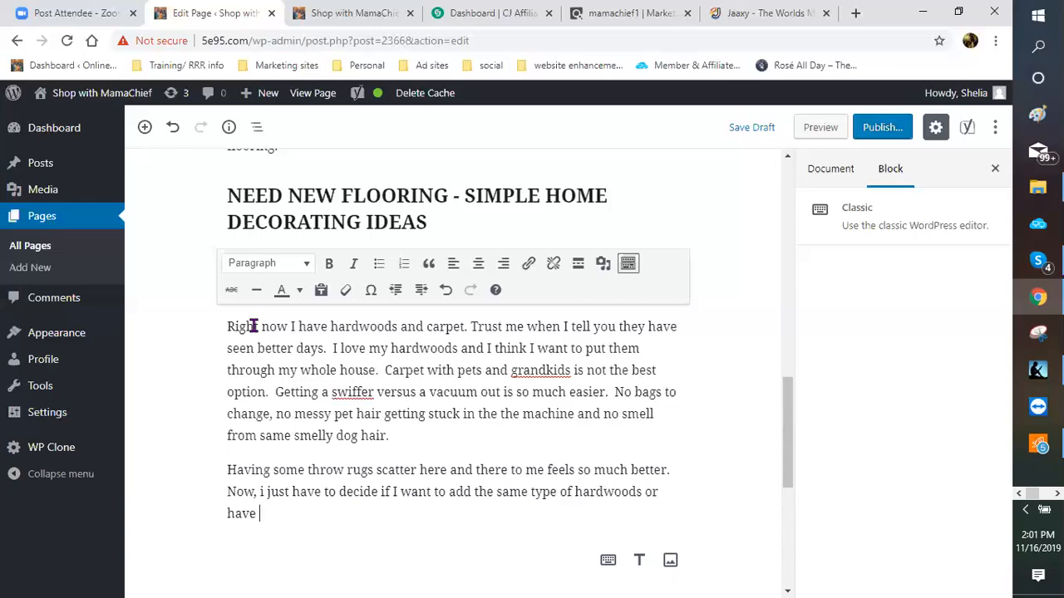
pyautogui.write('different tyep')
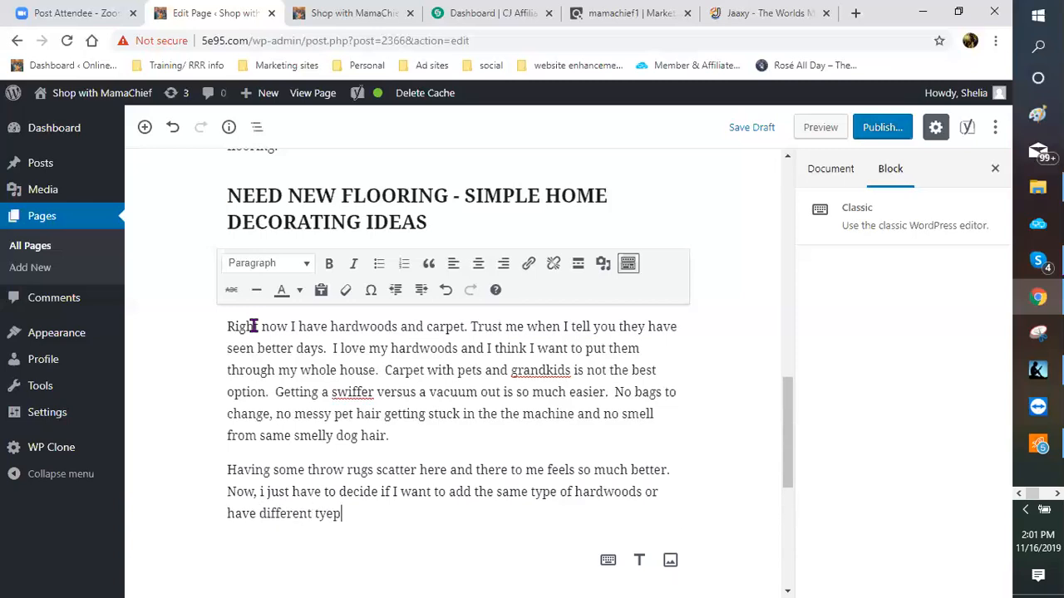
pyautogui.press('BackSpace')
pyautogui.press('BackSpace')
pyautogui.write('pes for the various ro')
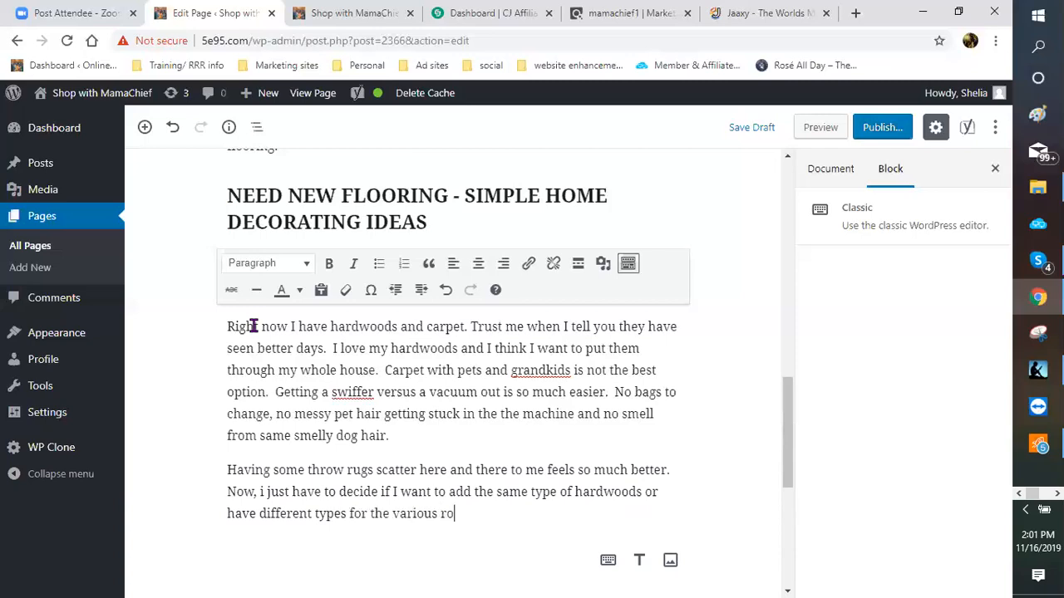
pyautogui.write('oms.  So many choic')
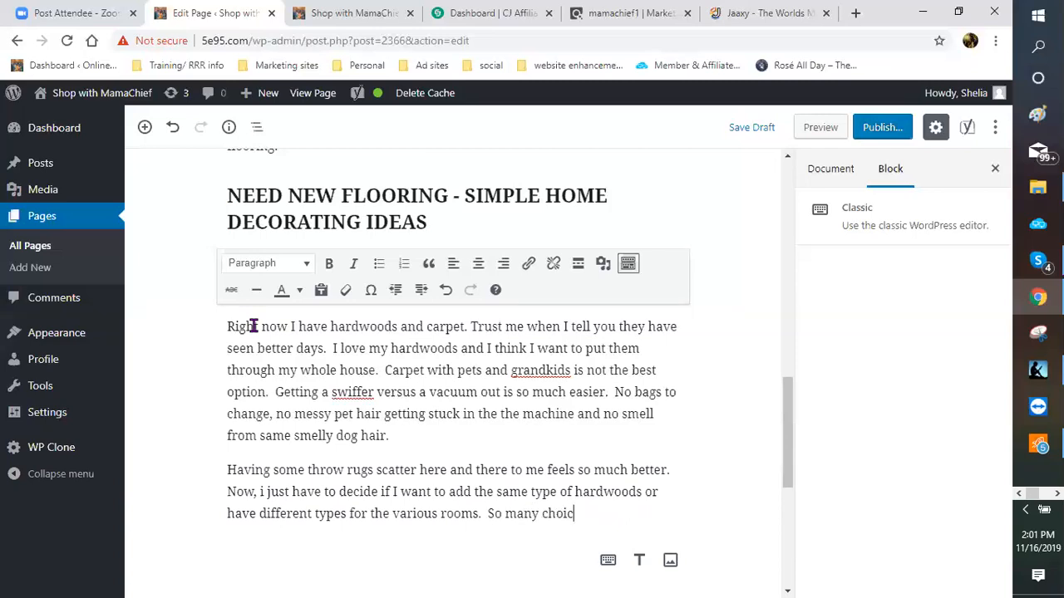
pyautogui.write('es but I have to remem')
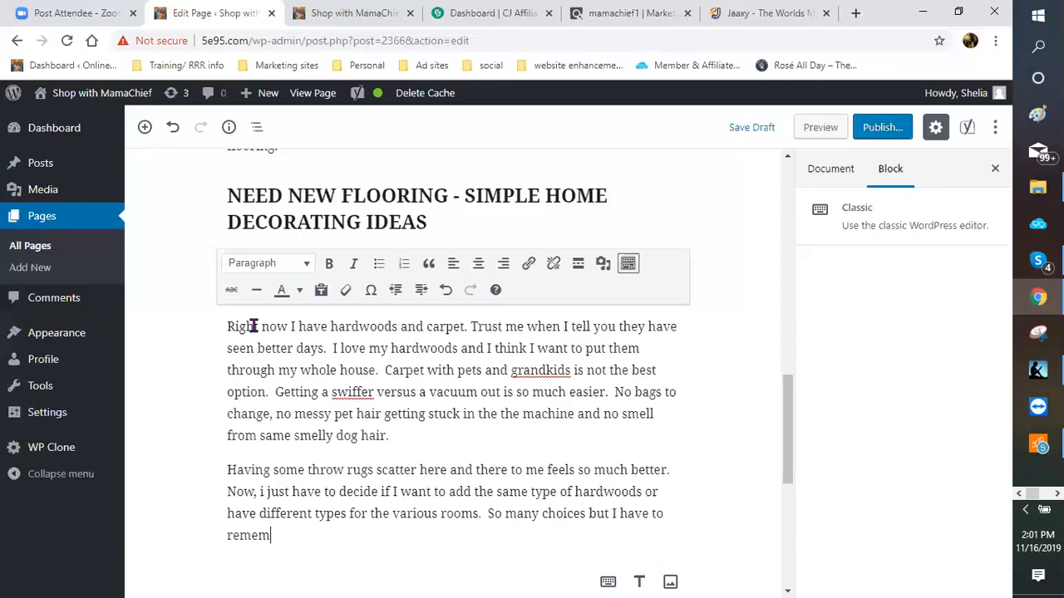
pyautogui.write('ber my bude')
pyautogui.press('BackSpace')
pyautogui.write('get ')
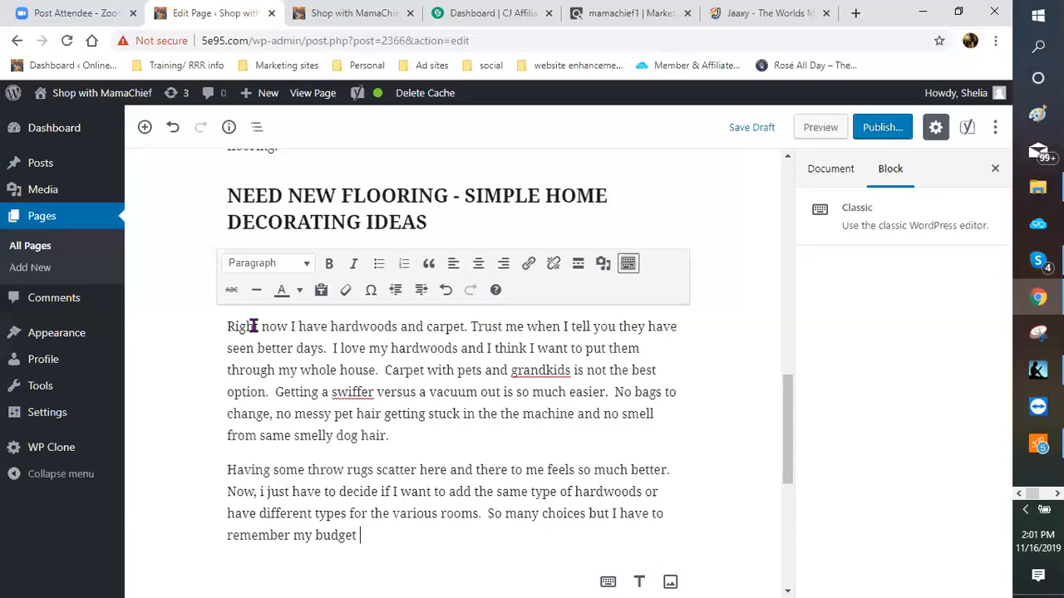
pyautogui.write('and the rules to')
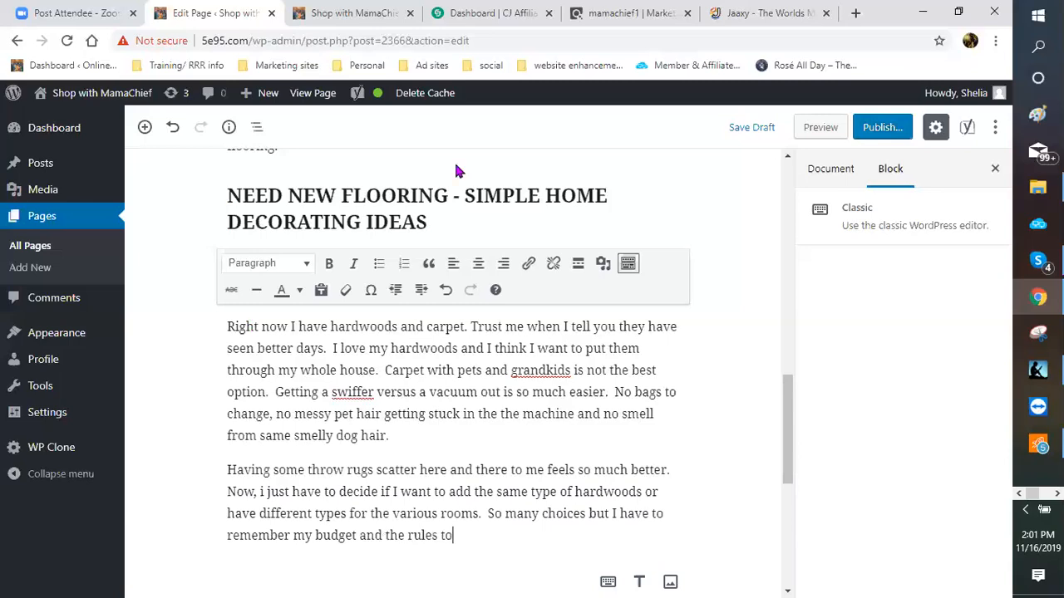
# Step: Add 'follow. That will help me stay on task to keep my simple home decorating ideas within my budget.'
pyautogui.scroll(-4, 473, 250)
pyautogui.scroll(2, 476, 249)
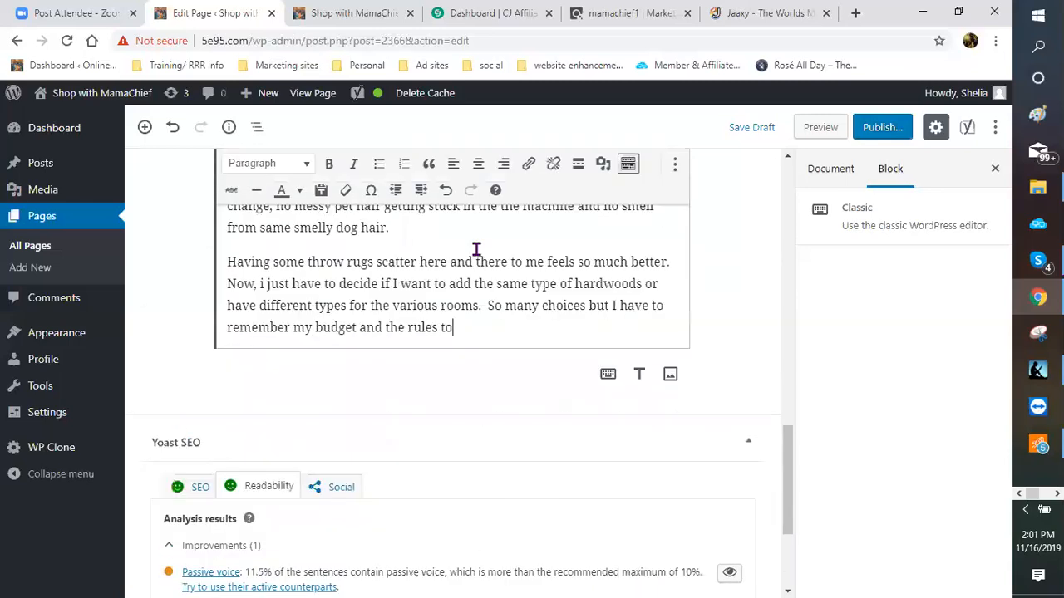
pyautogui.write('ful')
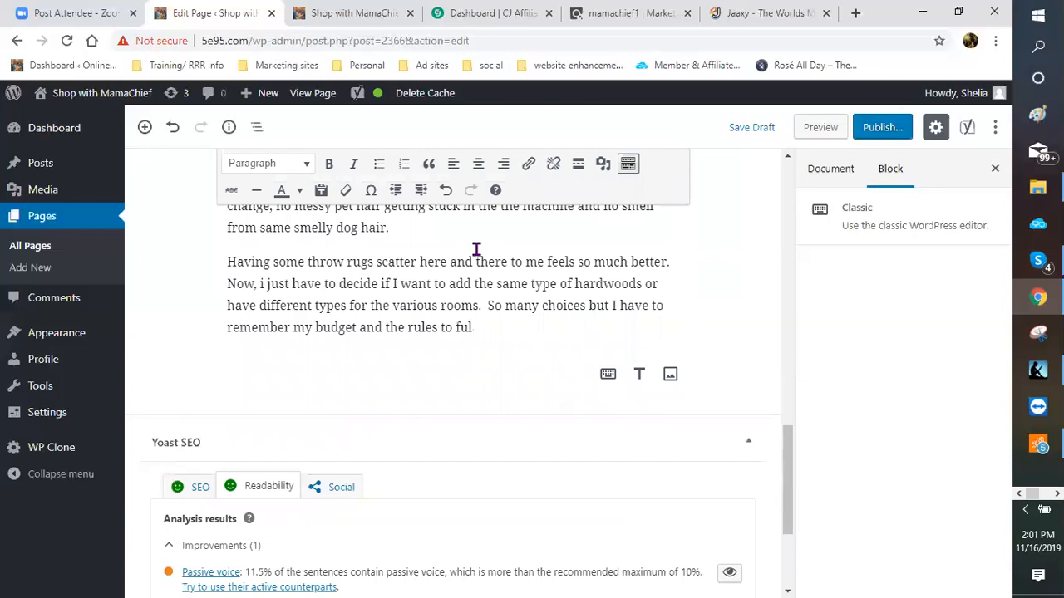
pyautogui.press('BackSpace')
pyautogui.press('BackSpace')
pyautogui.write('ollow.  That will help ')
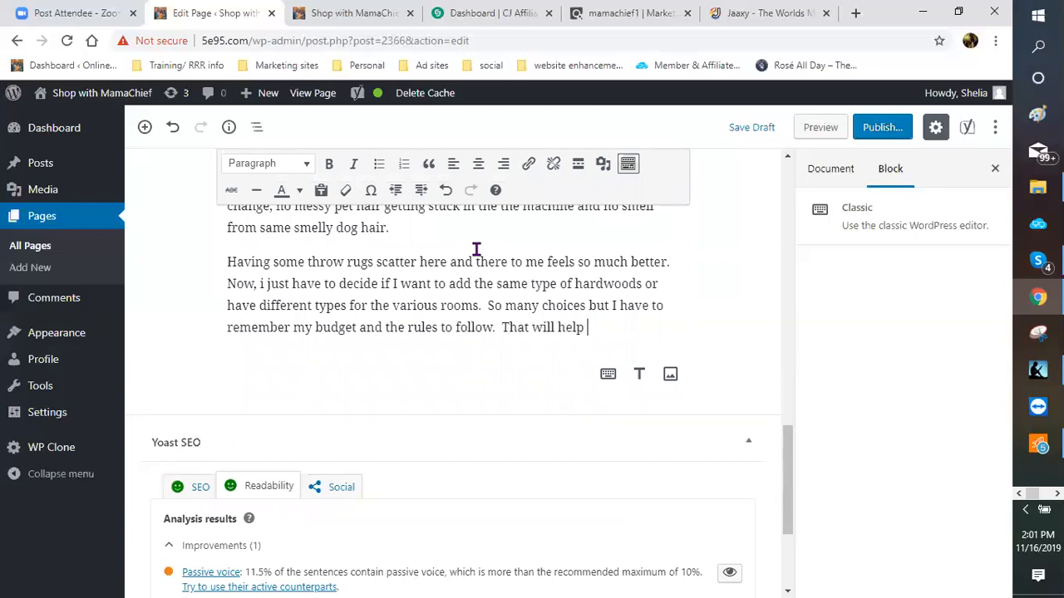
pyautogui.write('me stay on task')
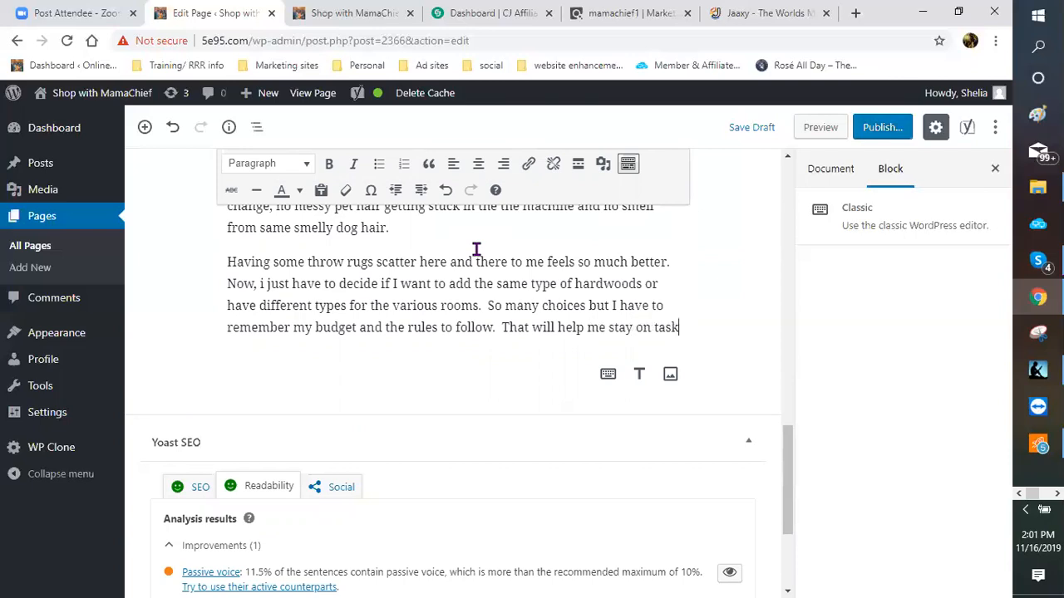
pyautogui.write(' to ')
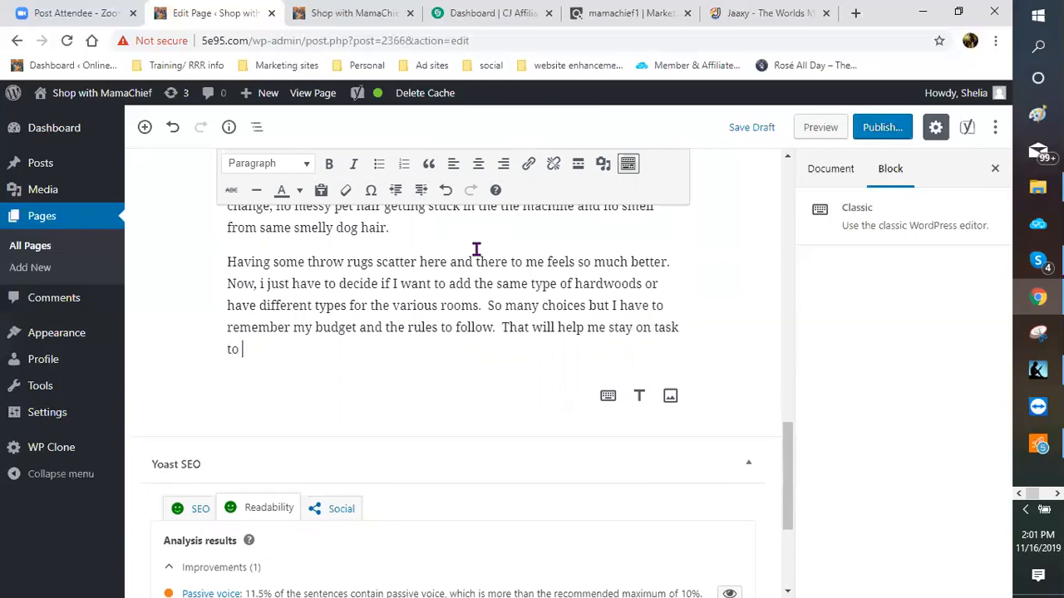
pyautogui.write('m')
pyautogui.press('BackSpace')
pyautogui.write('keey')
pyautogui.press('BackSpace')
pyautogui.write('p my simpl')
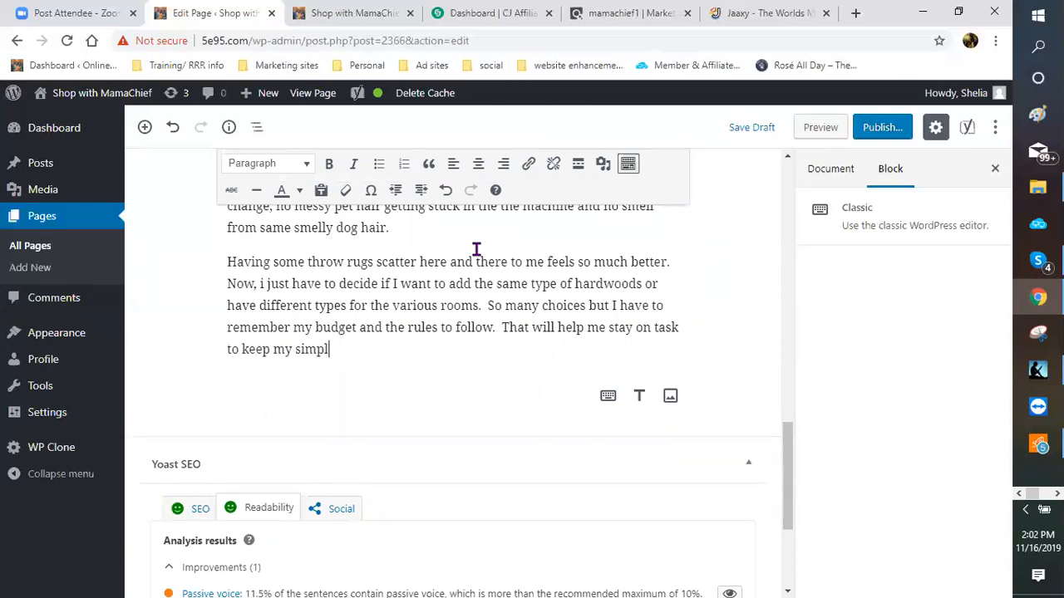
pyautogui.write('e home decorating ideas')
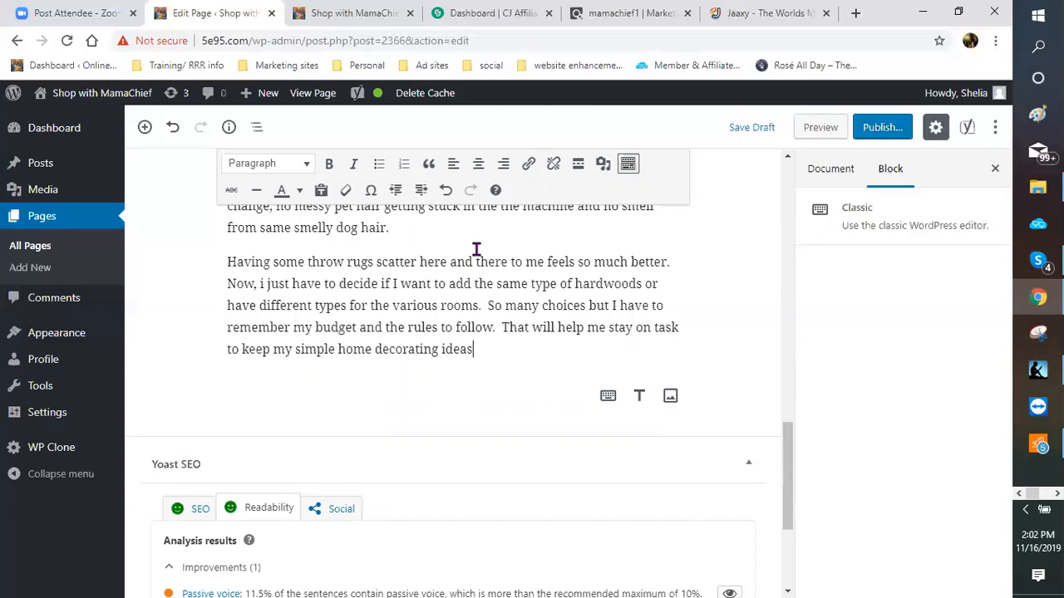
pyautogui.write(' within my bu')
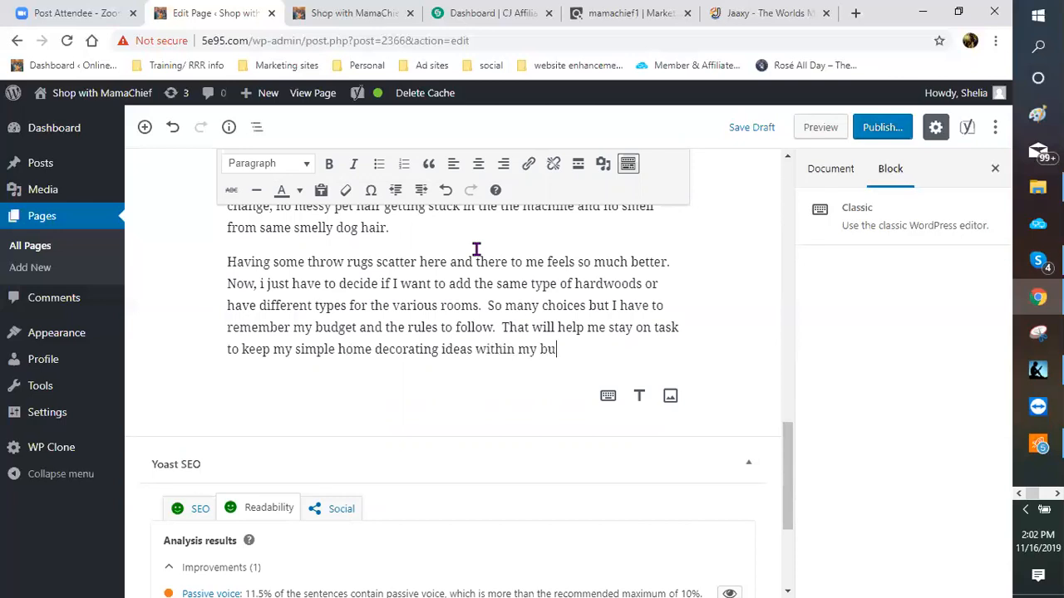
pyautogui.write('dget.')
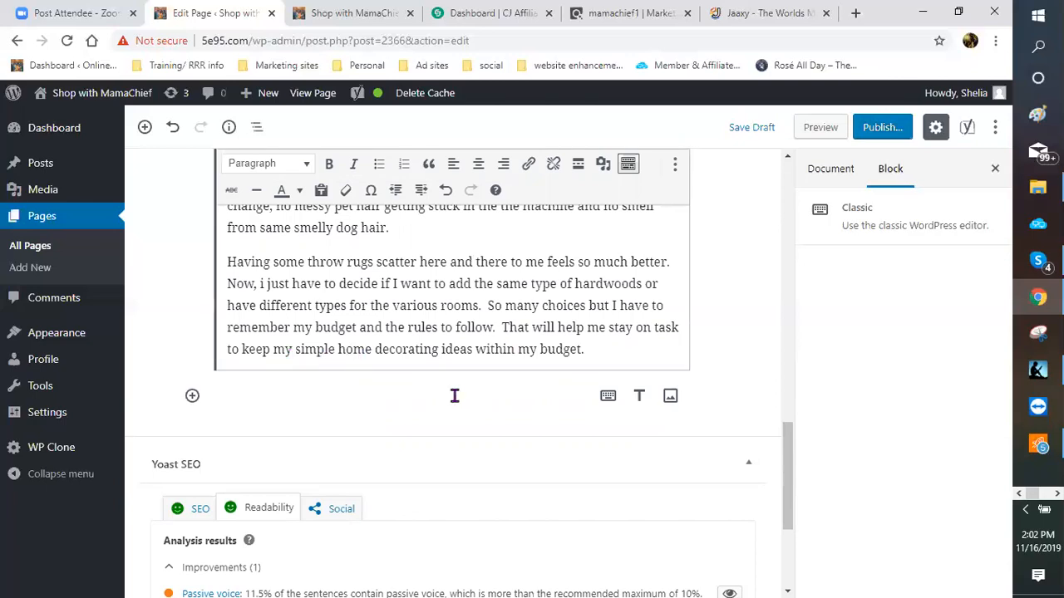
pyautogui.scroll(1, 453, 397)
pyautogui.scroll(2, 453, 398)
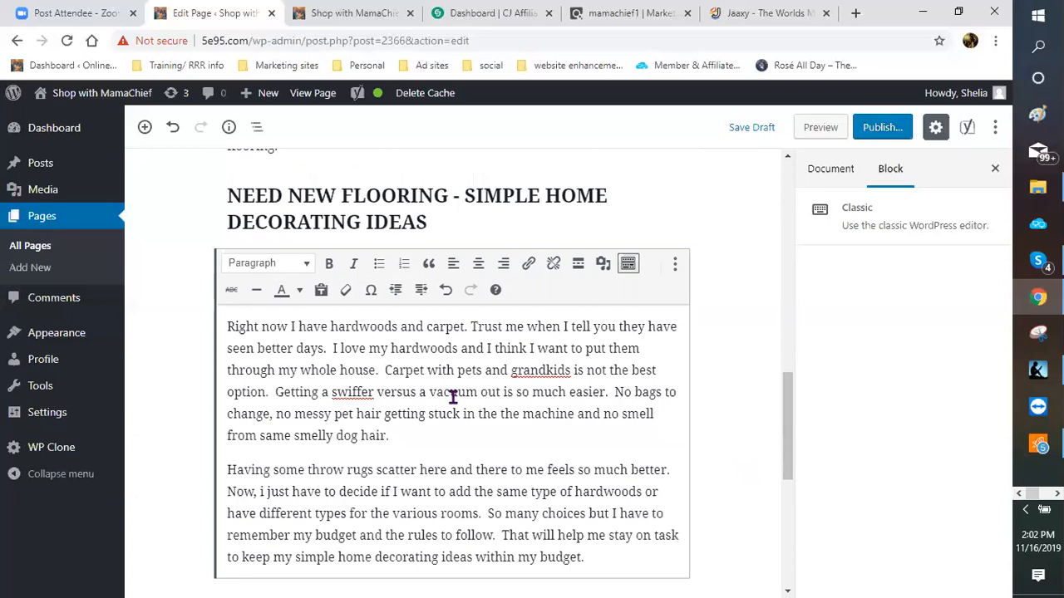
pyautogui.scroll(1, 453, 397)
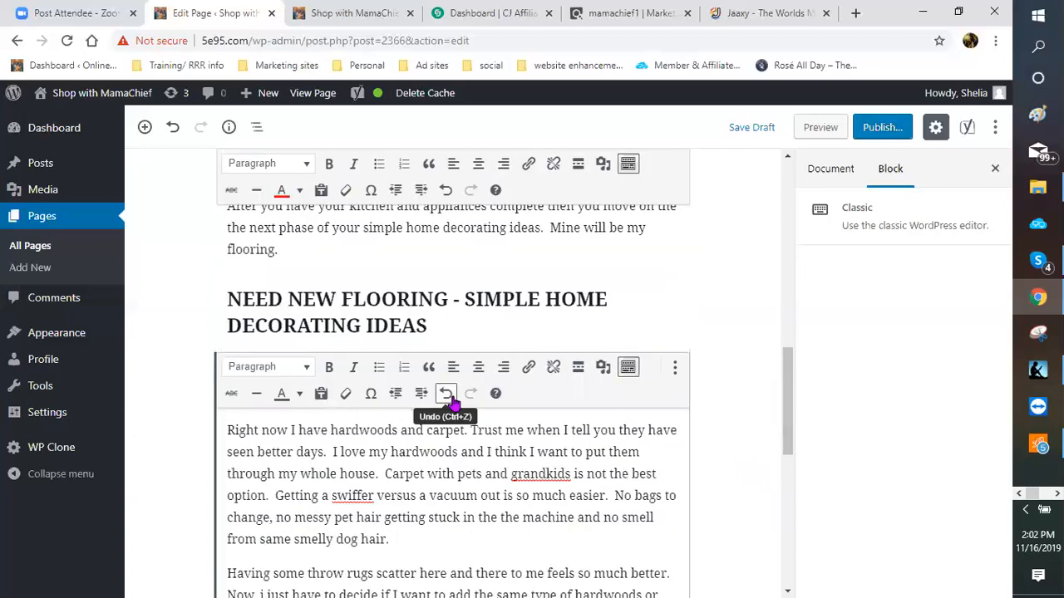
pyautogui.scroll(2, 453, 399)
pyautogui.scroll(2, 453, 397)
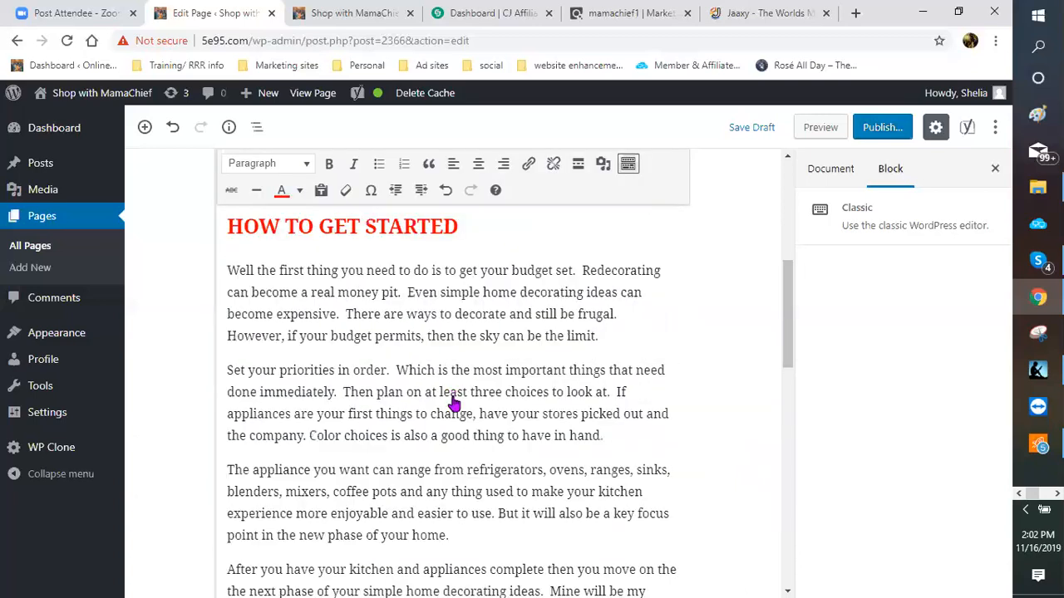
pyautogui.scroll(2, 453, 401)
pyautogui.scroll(2, 424, 391)
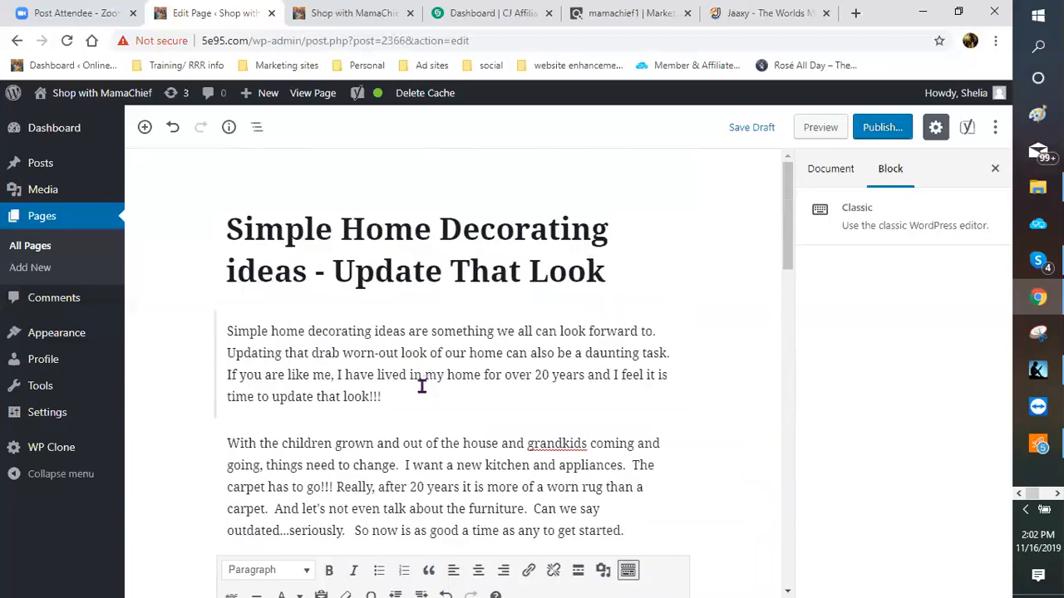
pyautogui.scroll(-3, 422, 386)
pyautogui.scroll(-2, 421, 387)
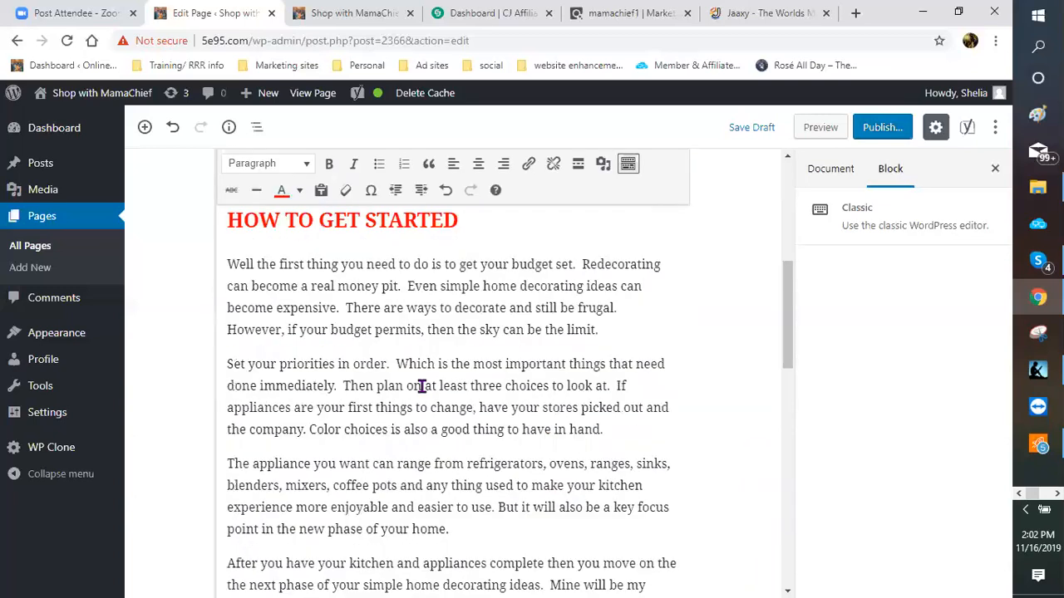
pyautogui.scroll(-3, 422, 387)
pyautogui.scroll(-1, 421, 388)
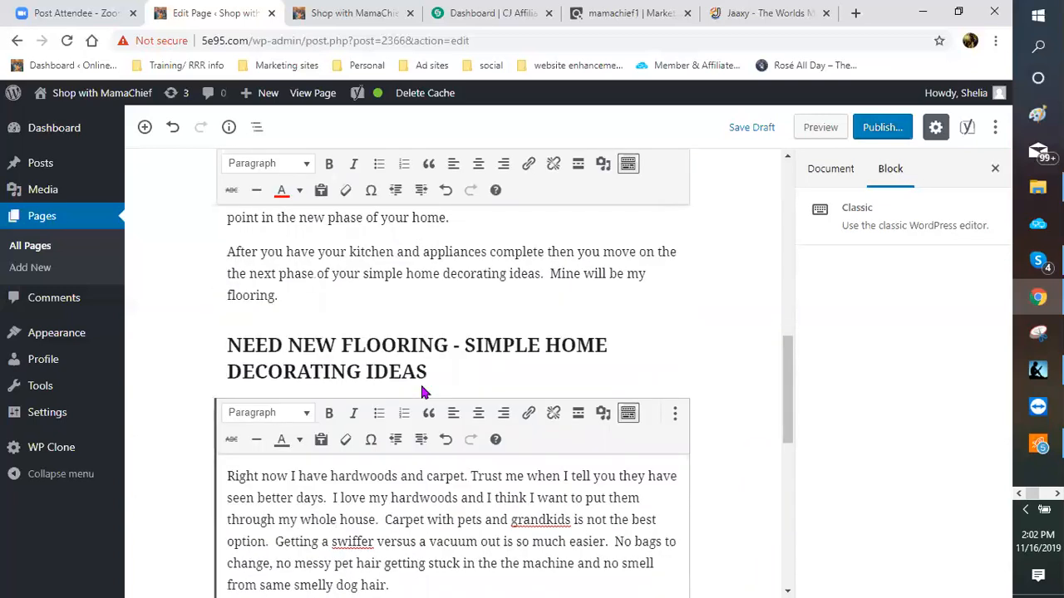
pyautogui.scroll(-1, 421, 390)
pyautogui.scroll(-2, 421, 389)
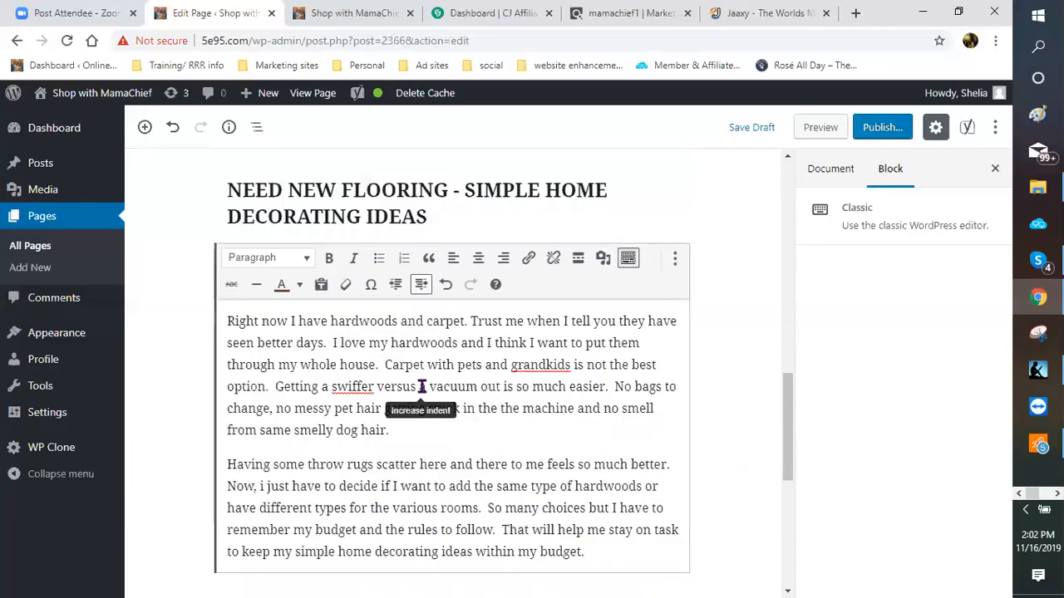
pyautogui.scroll(-1, 422, 386)
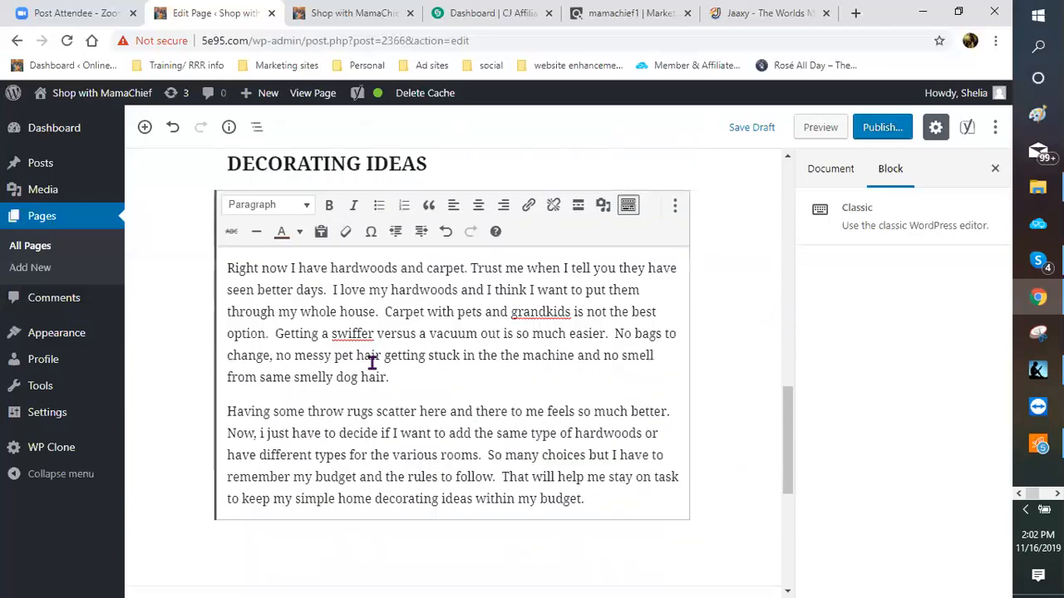
# Step: Capitalize 'swiffer' to 'Swiffer' in the flooring paragraph
pyautogui.click(335, 334)
pyautogui.press('Delete')
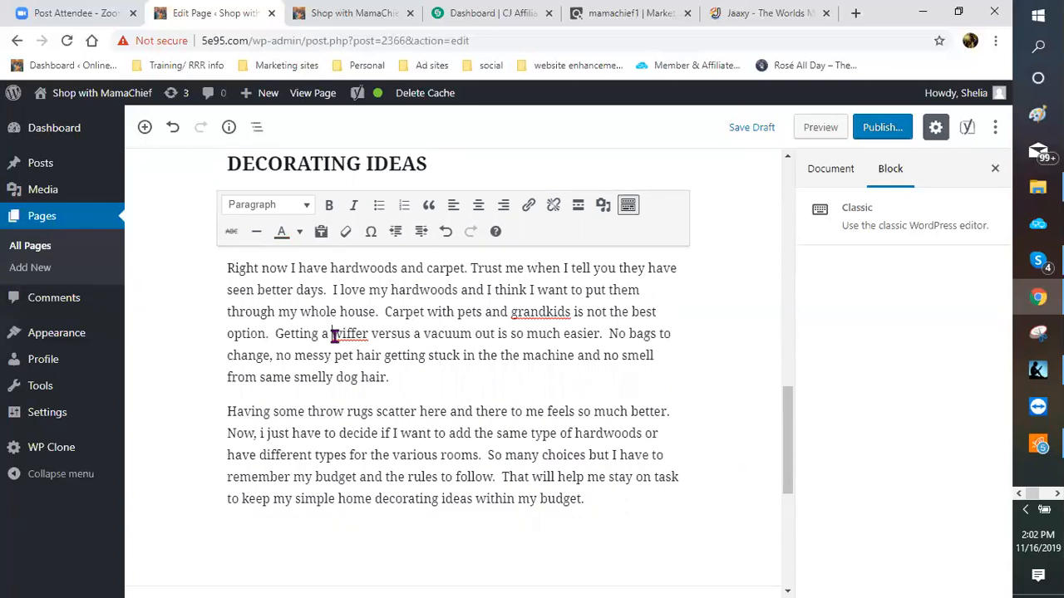
pyautogui.write('S')
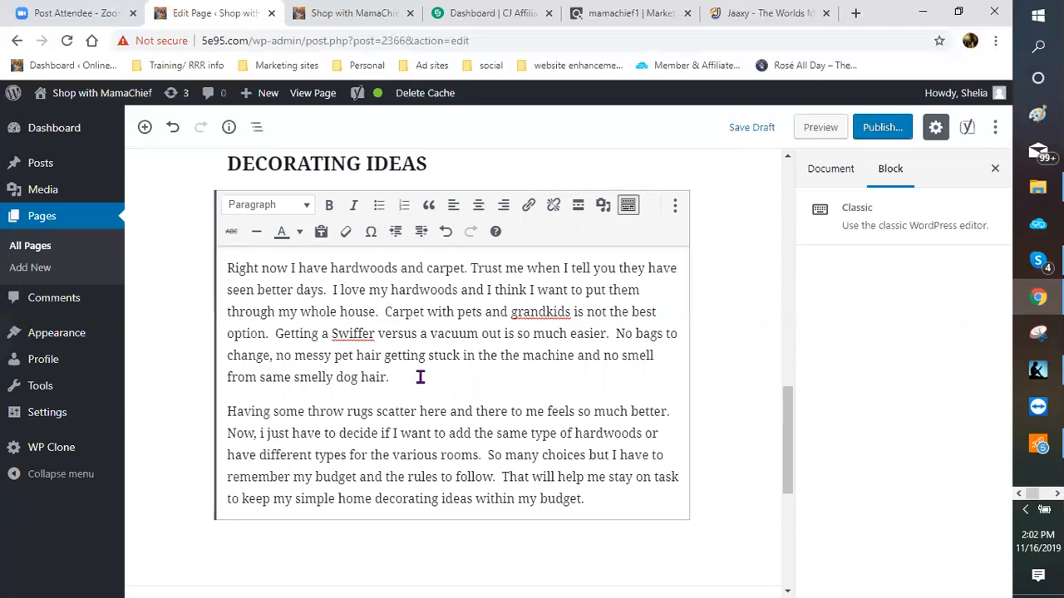
# Step: Save the page as a draft and review the flooring section
pyautogui.scroll(-1, 435, 380)
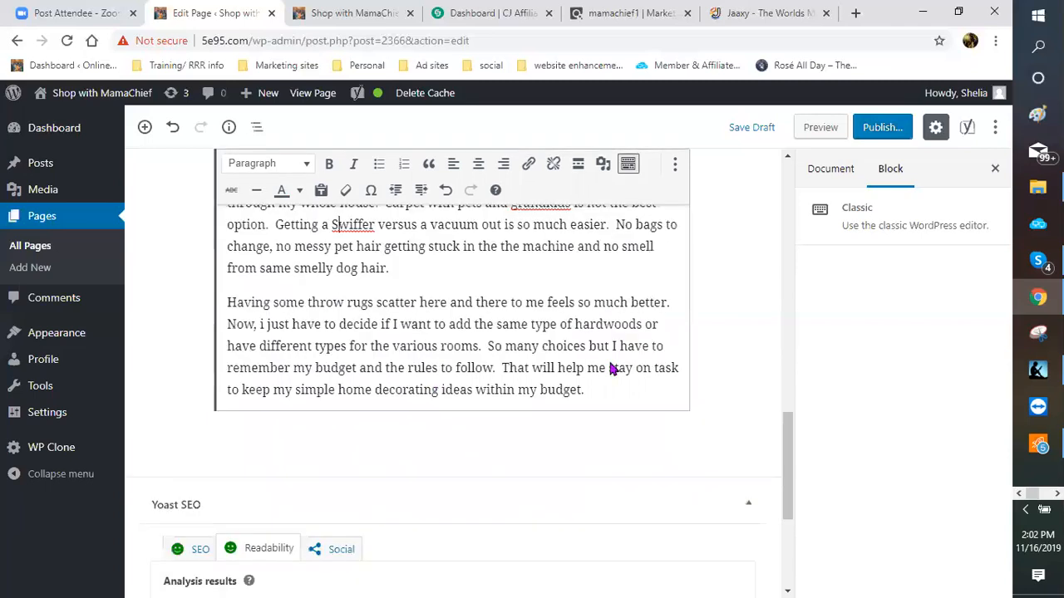
pyautogui.scroll(-1, 600, 346)
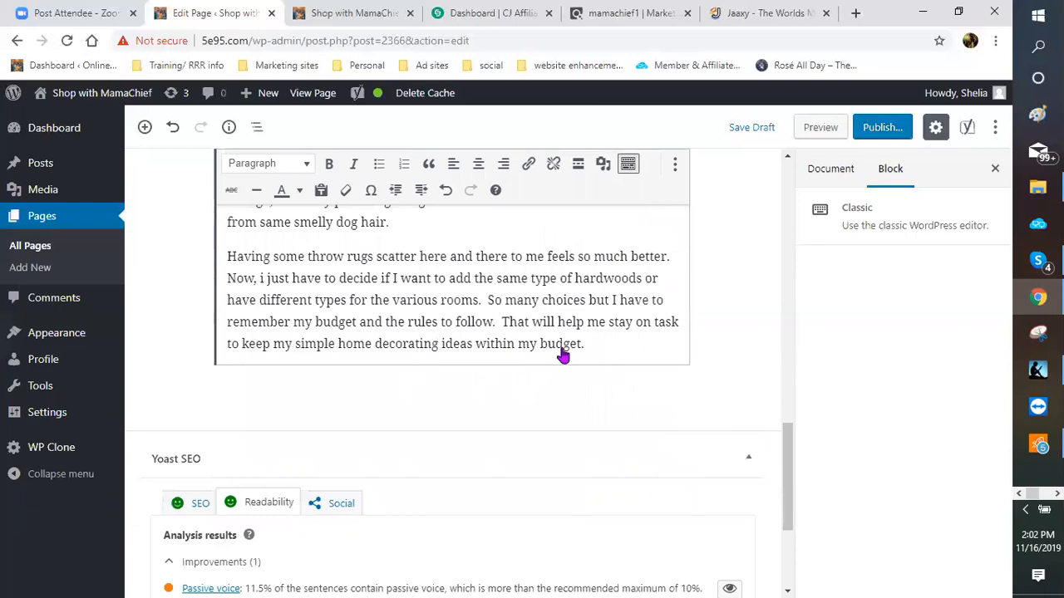
pyautogui.scroll(-3, 531, 358)
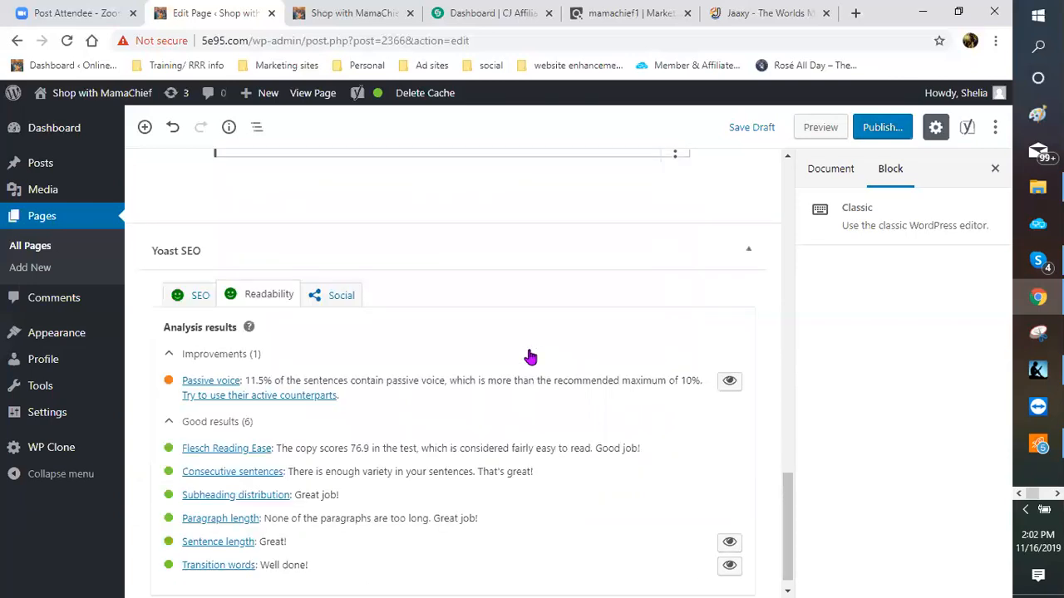
pyautogui.scroll(4, 753, 162)
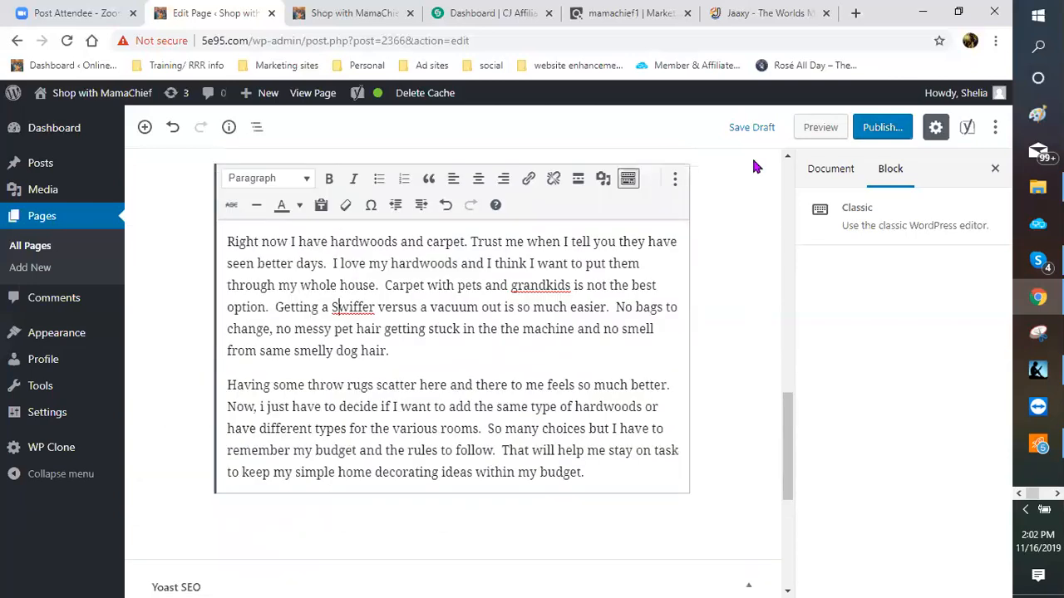
pyautogui.scroll(1, 437, 388)
pyautogui.click(422, 380)
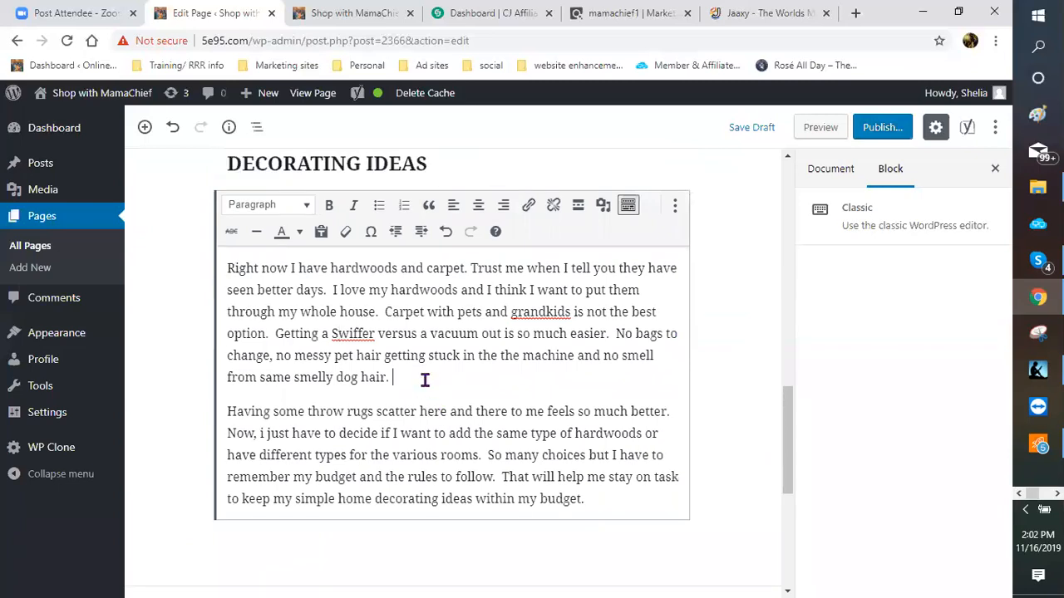
pyautogui.click(741, 132)
pyautogui.scroll(2, 515, 289)
pyautogui.scroll(6, 480, 283)
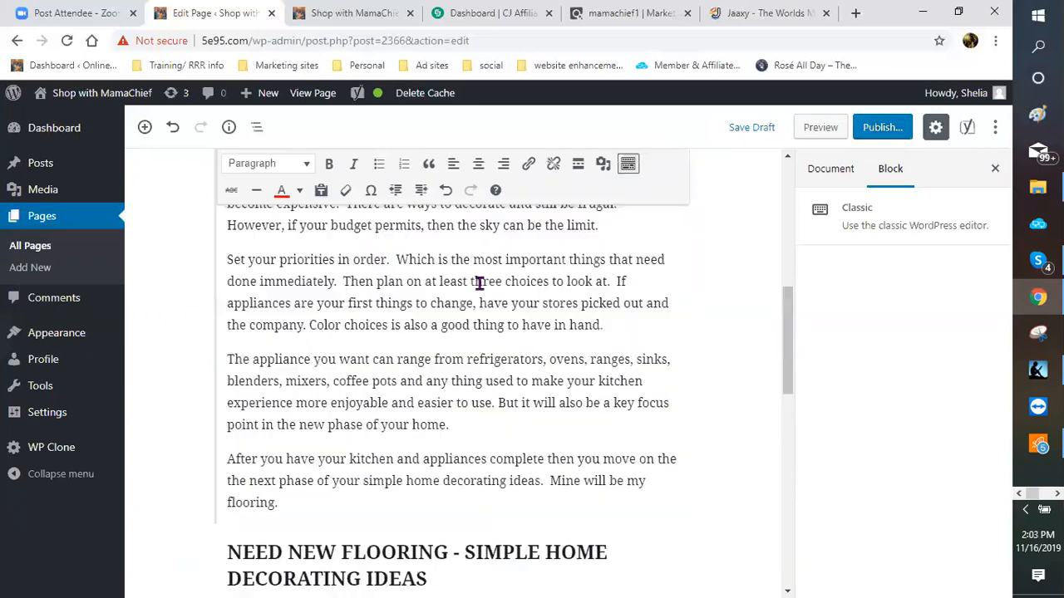
pyautogui.scroll(2, 446, 311)
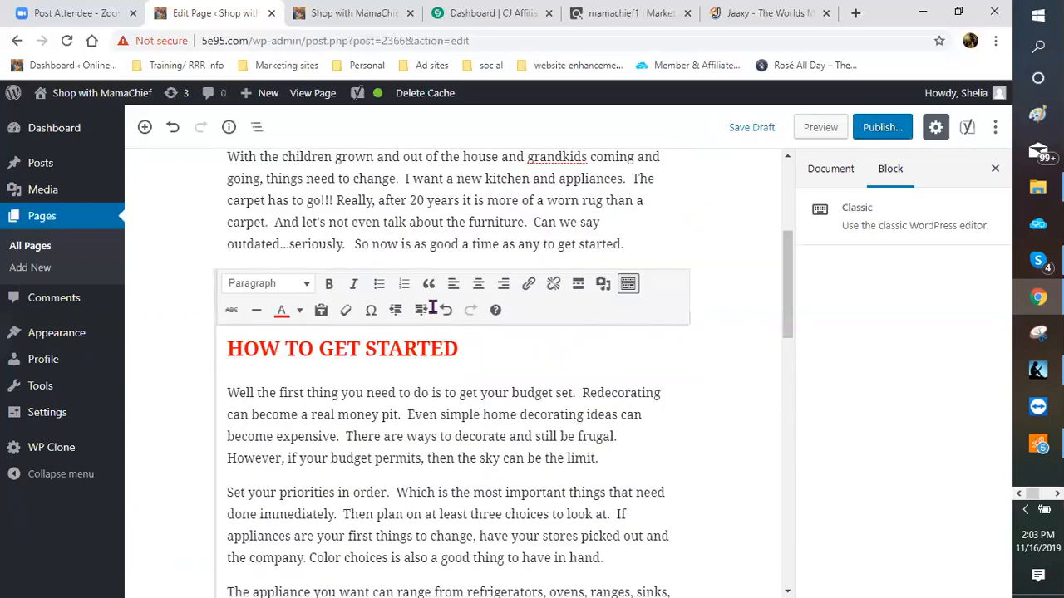
pyautogui.scroll(-1, 432, 306)
pyautogui.scroll(-5, 433, 295)
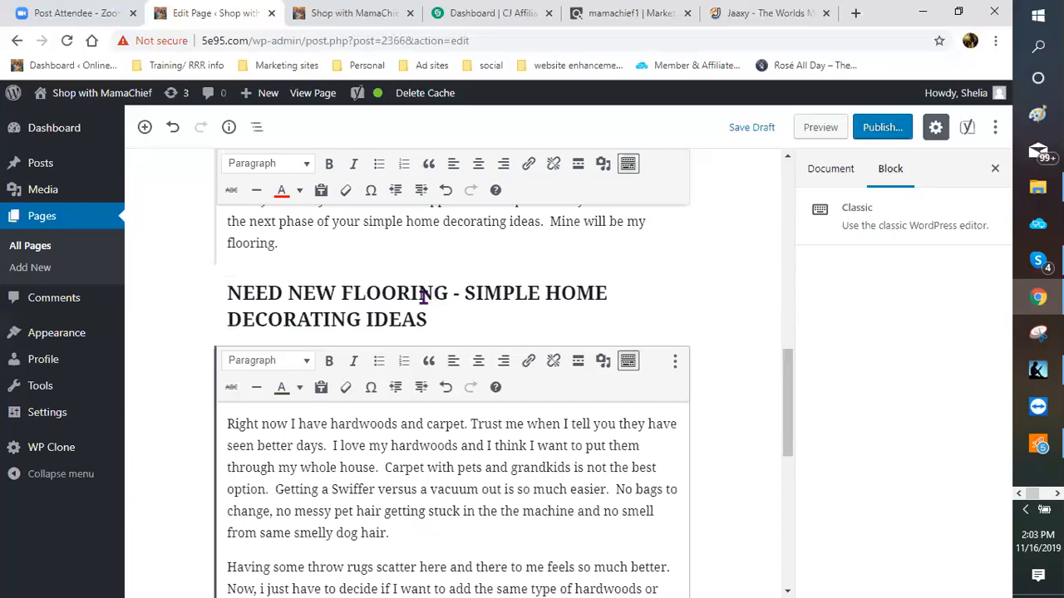
pyautogui.scroll(-3, 466, 349)
pyautogui.scroll(-2, 363, 401)
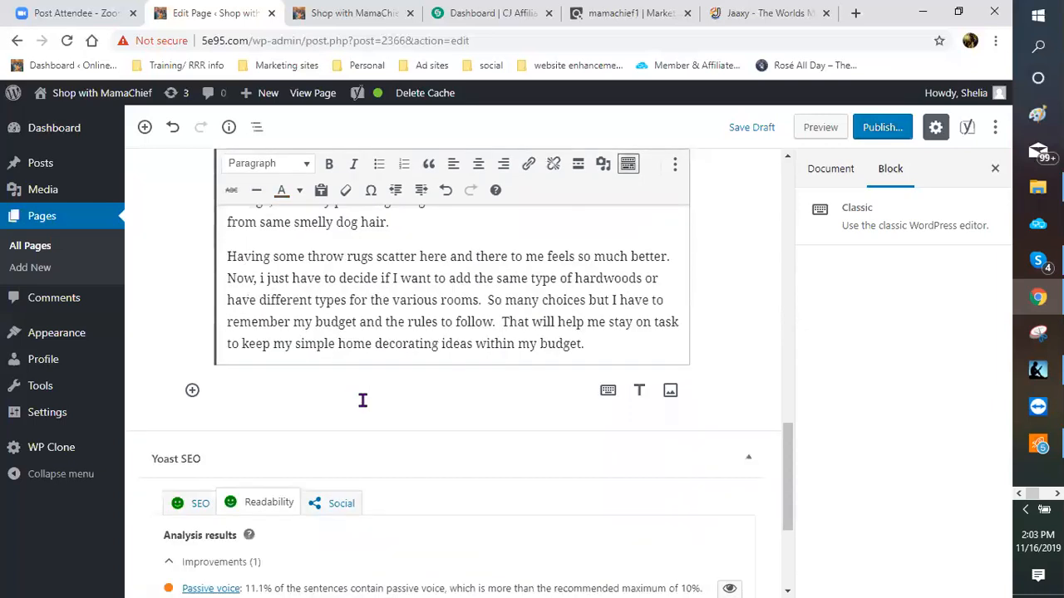
pyautogui.scroll(3, 361, 305)
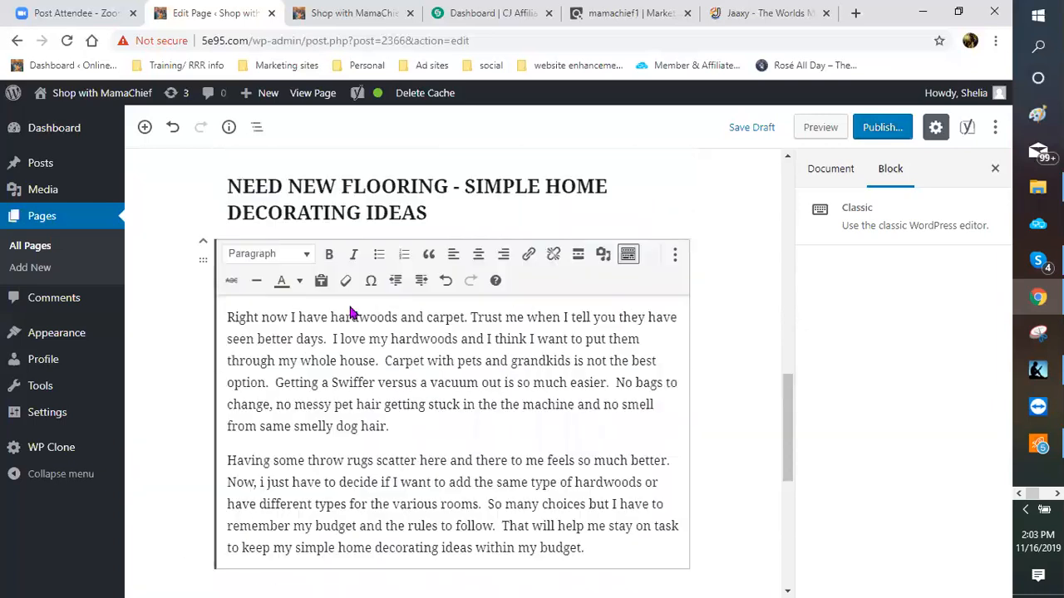
pyautogui.scroll(1, 332, 254)
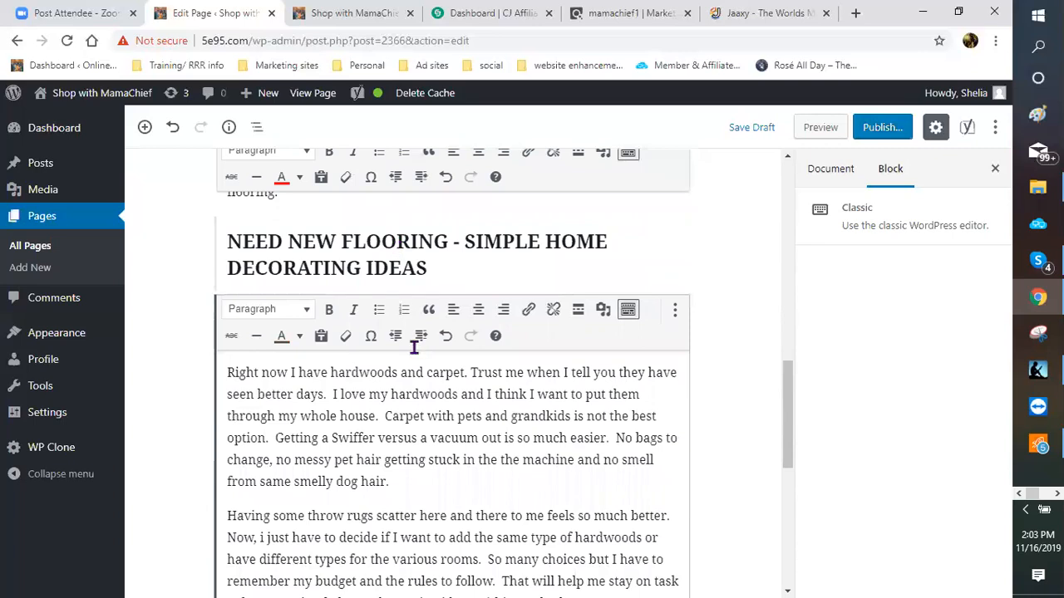
pyautogui.scroll(-2, 488, 405)
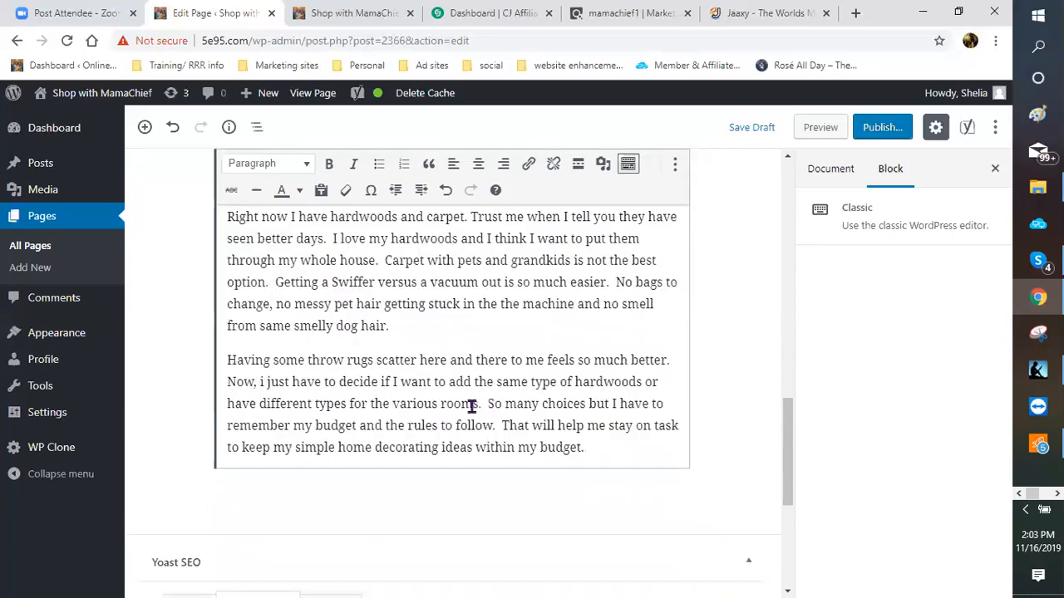
pyautogui.scroll(3, 471, 406)
pyautogui.scroll(-2, 459, 406)
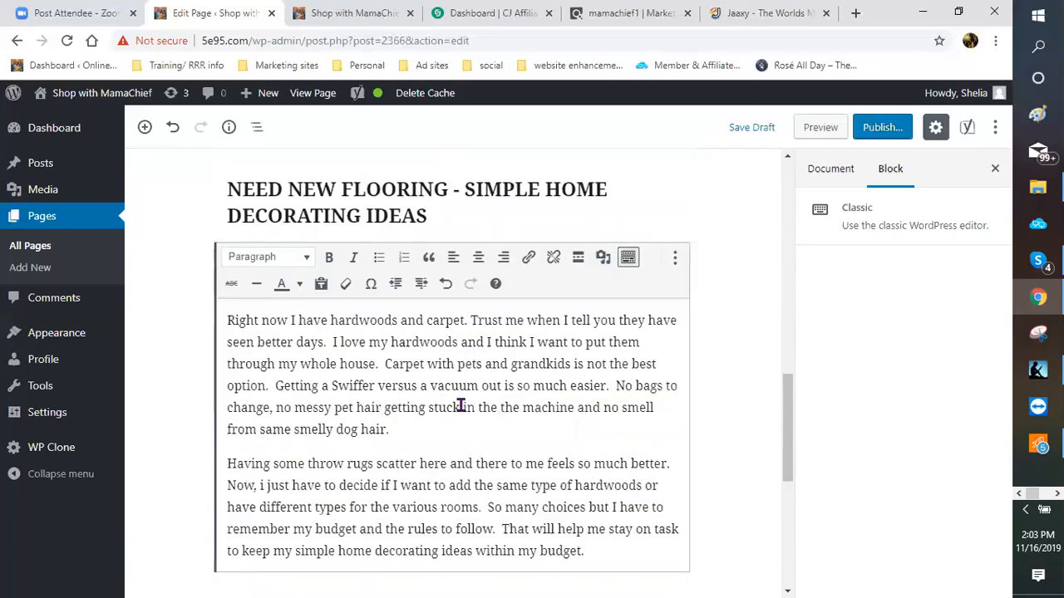
pyautogui.scroll(-3, 197, 411)
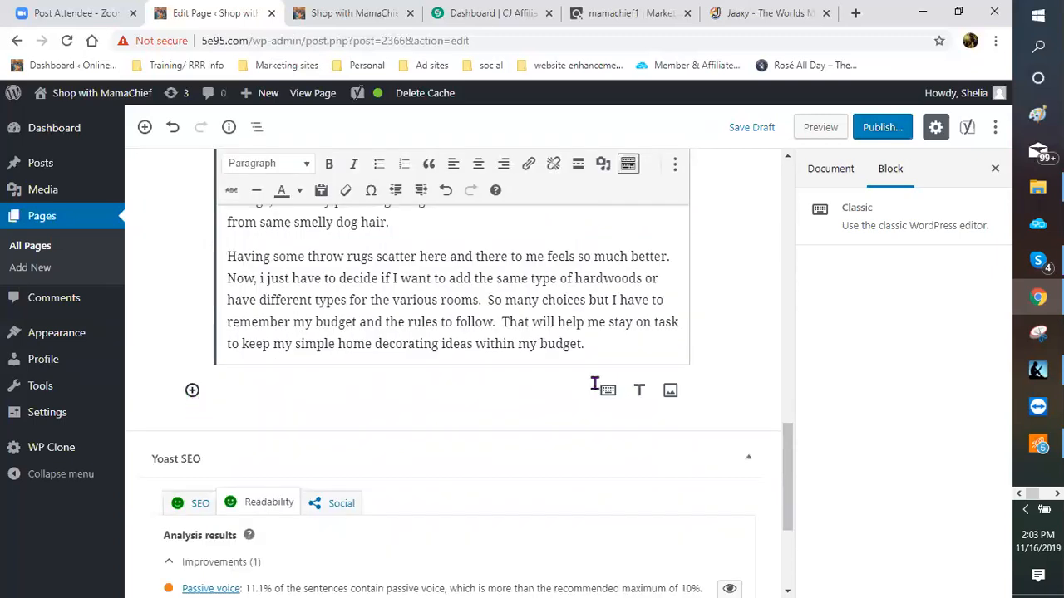
# Step: Start a new paragraph: 'After the flooring is complete, then on to the bedrooms. They are as individual…'
pyautogui.click(607, 344)
pyautogui.press('Return')
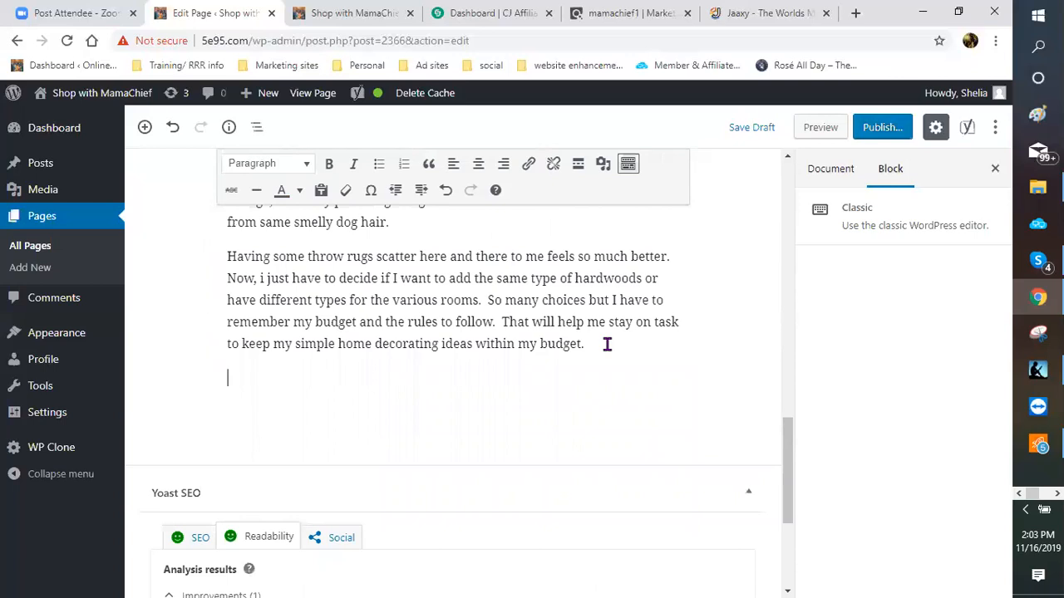
pyautogui.write('After the floorin')
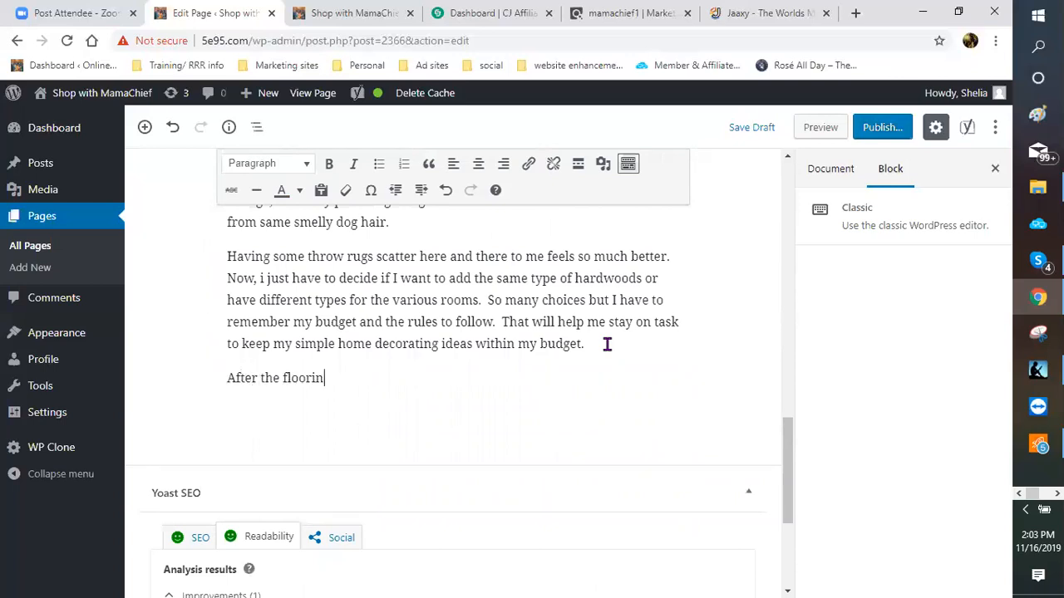
pyautogui.write('g is complete')
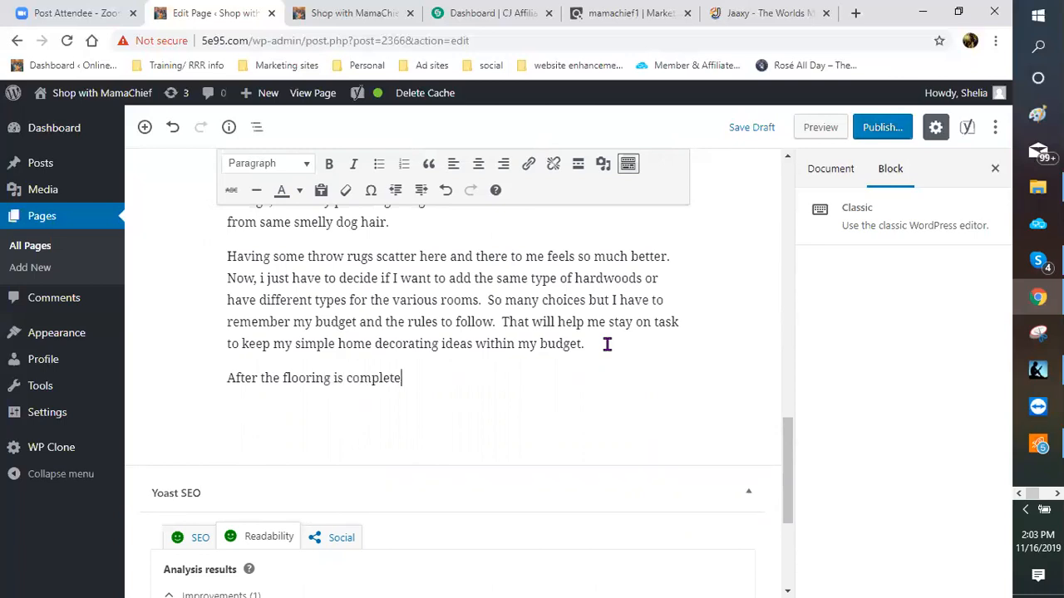
pyautogui.write(', then on to the bedrooms')
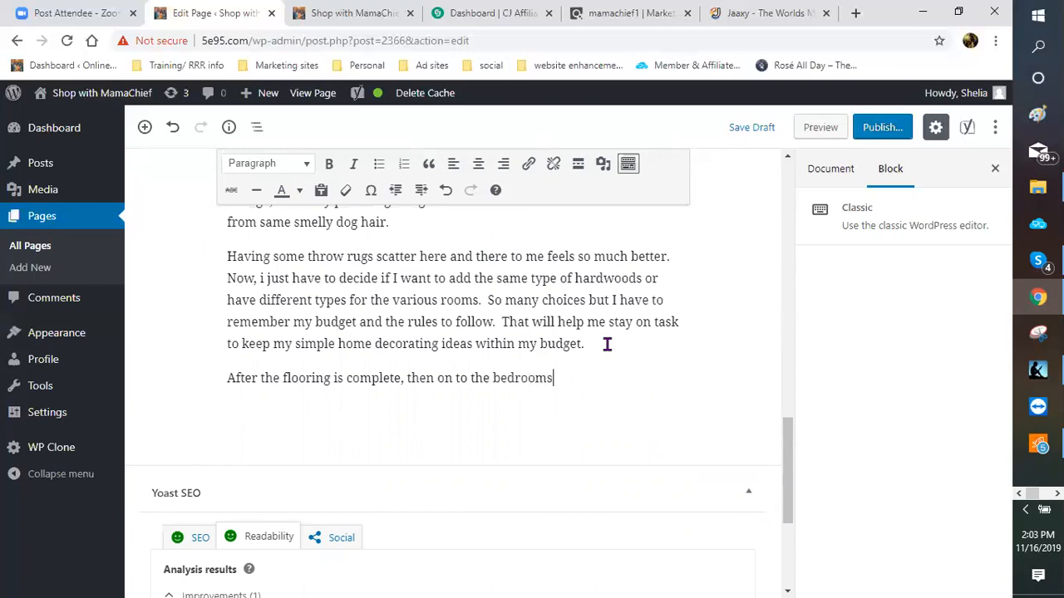
pyautogui.write('.')
pyautogui.press('BackSpace')
pyautogui.write('Si')
pyautogui.press('BackSpace')
pyautogui.press('BackSpace')
pyautogui.write('They are as in')
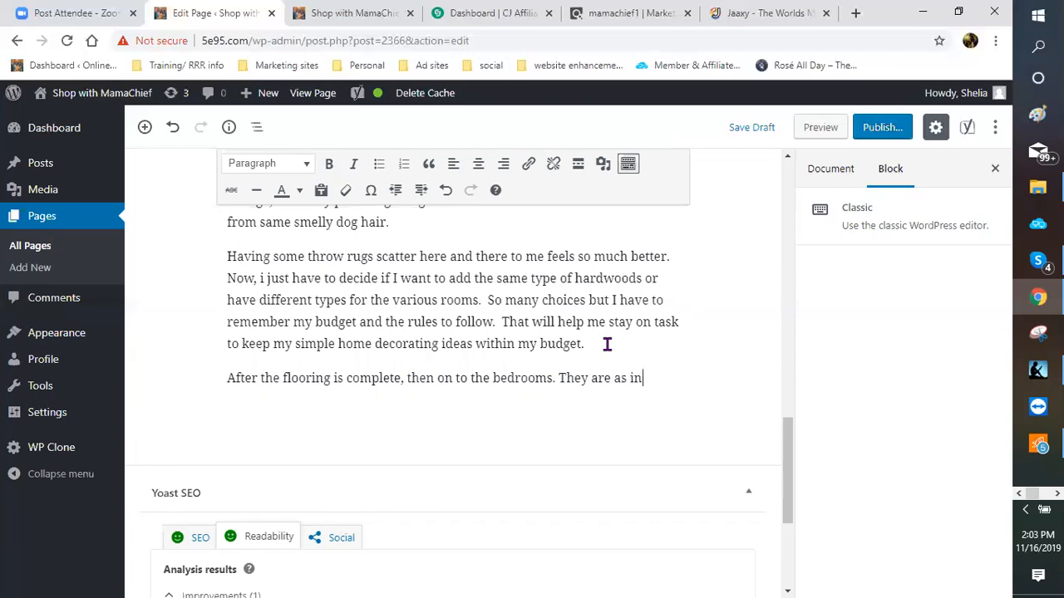
pyautogui.write('dividual as the peo')
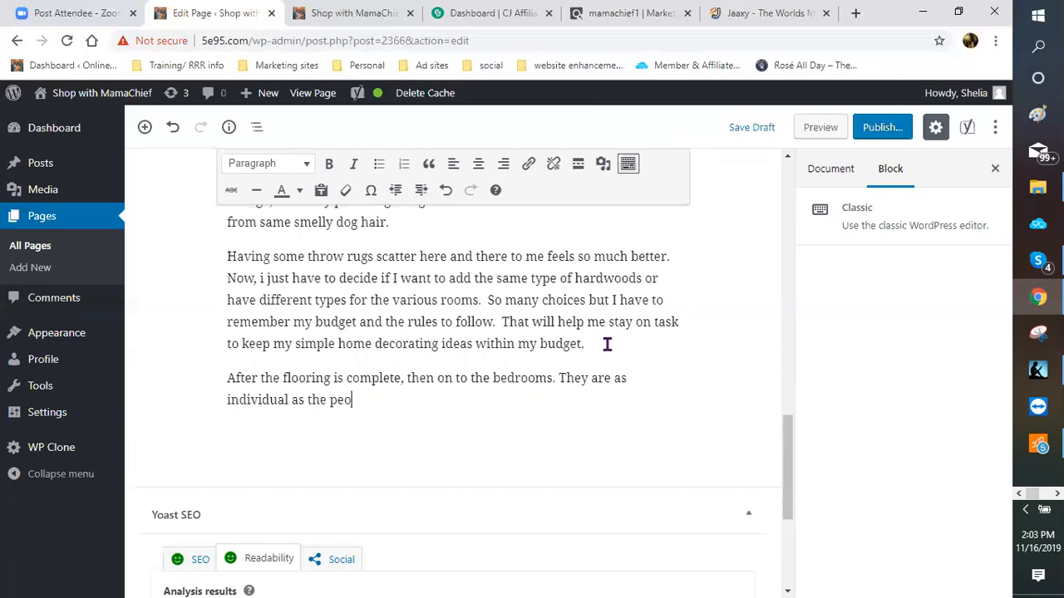
pyautogui.write('ple who occu')
pyautogui.press('BackSpace')
pyautogui.press('BackSpace')
pyautogui.press('BackSpace')
pyautogui.press('BackSpace')
# Step: Replace the period after 'bedrooms' with '!!!' and finish with 'the people who occupy them.'
pyautogui.click(557, 379)
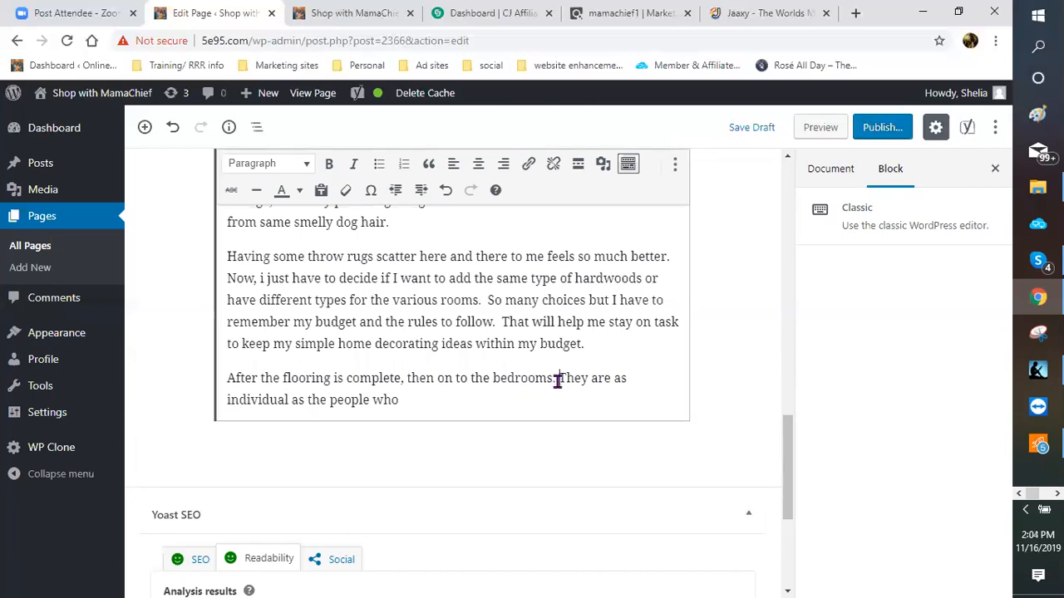
pyautogui.press('Delete')
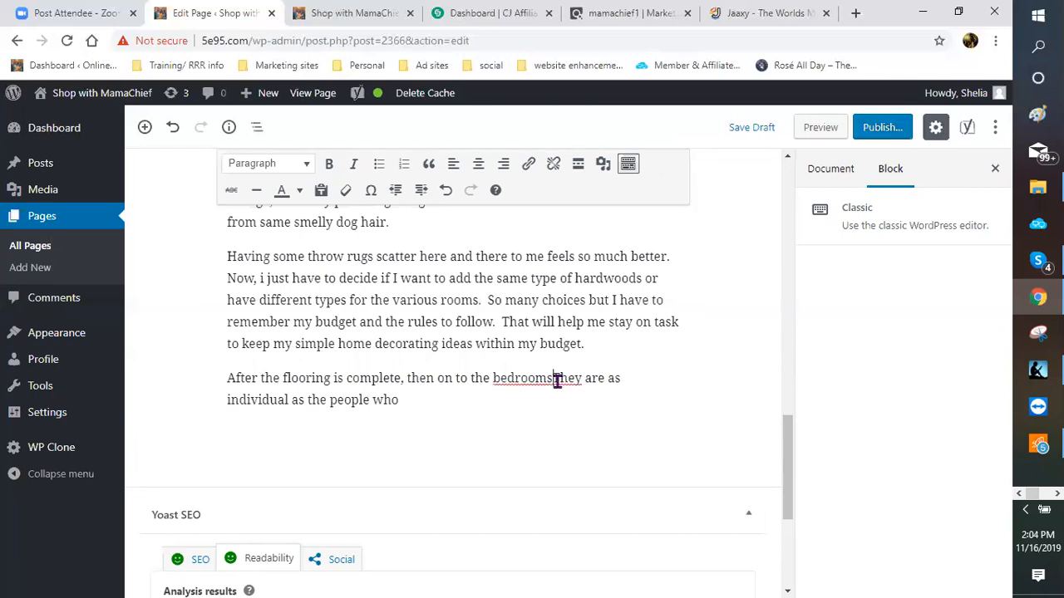
pyautogui.write('!!!T')
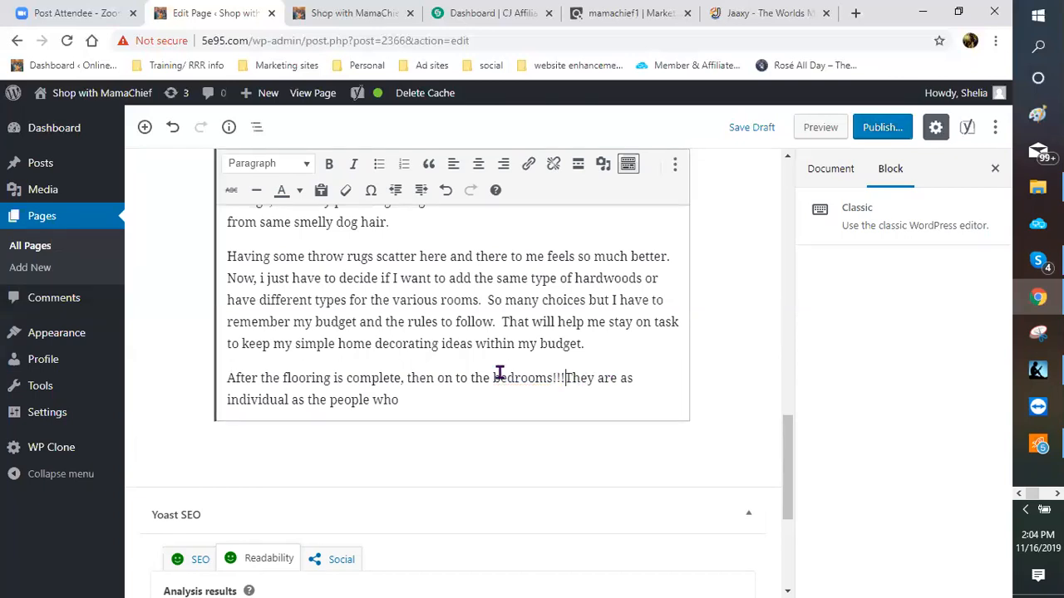
pyautogui.press('Return')
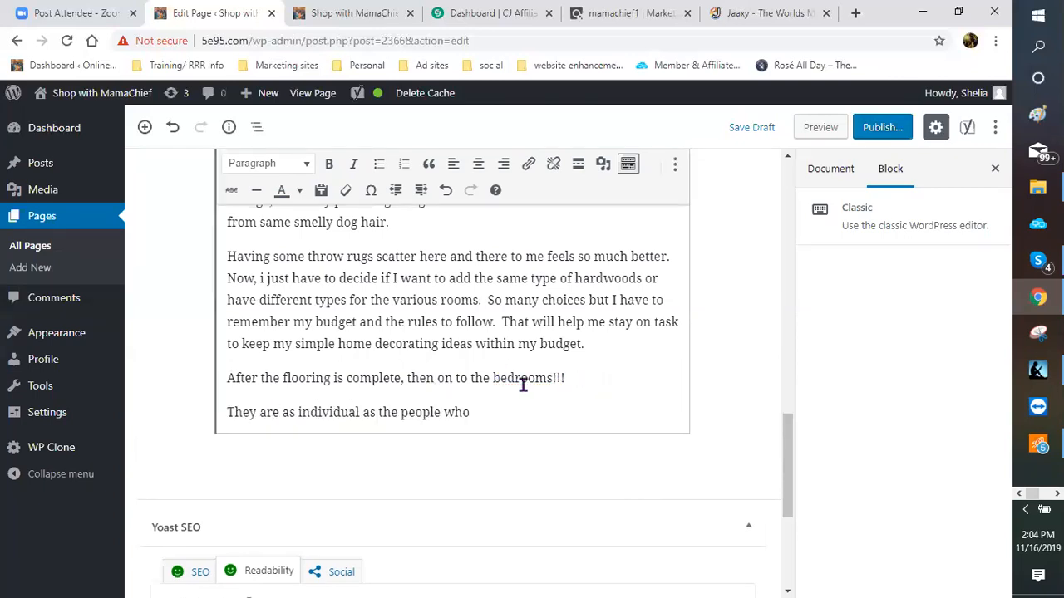
pyautogui.click(230, 418)
pyautogui.press('BackSpace')
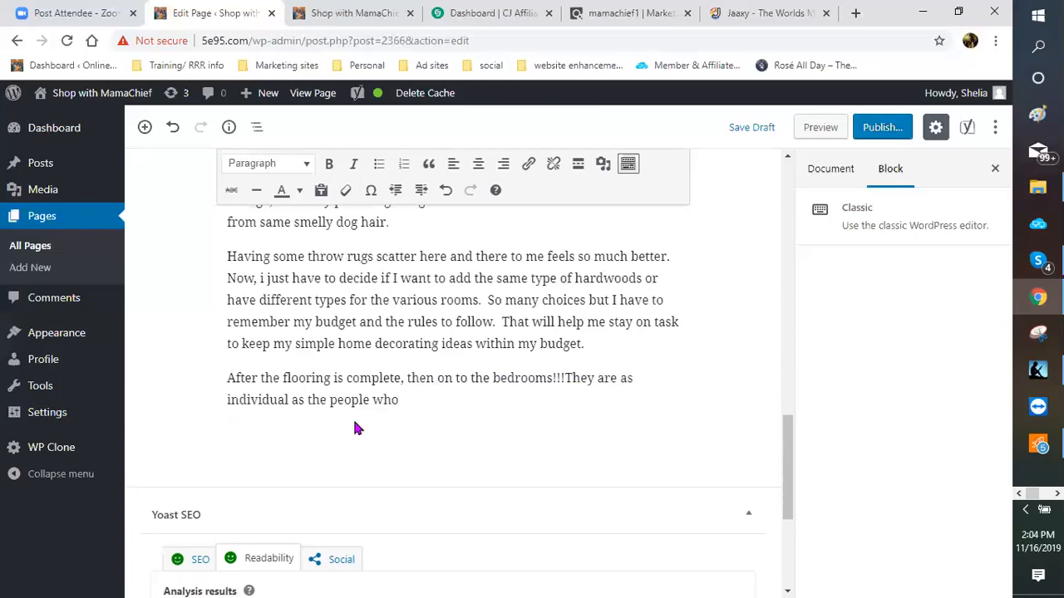
pyautogui.click(406, 401)
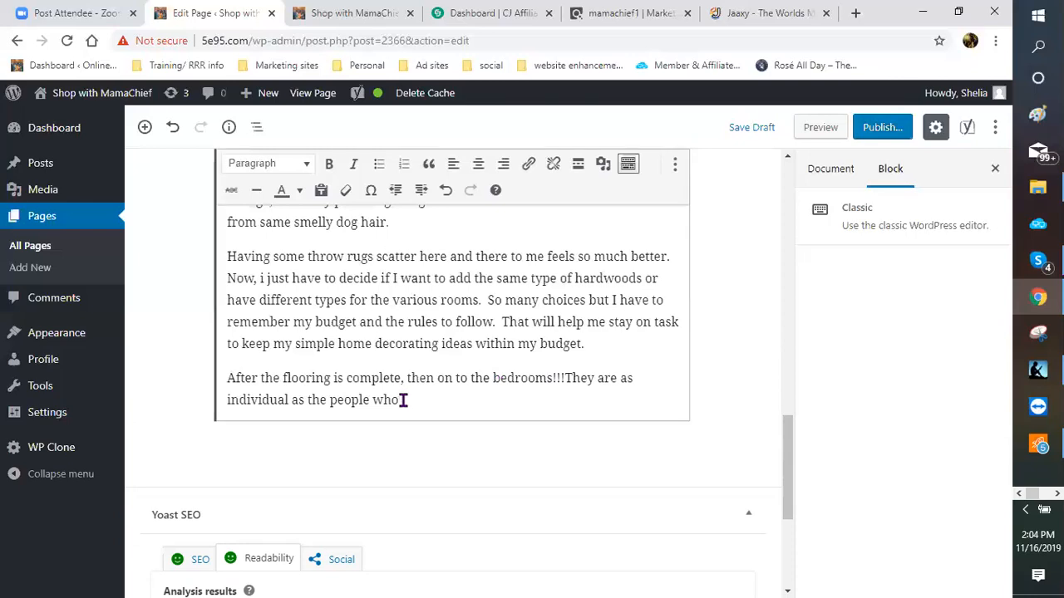
pyautogui.write('occu')
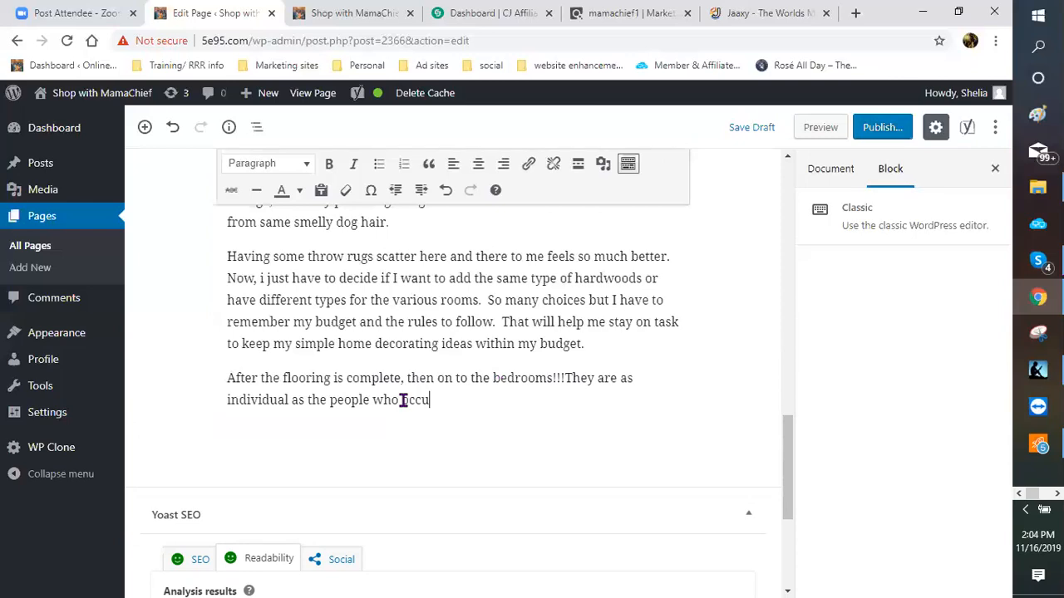
pyautogui.write('py them.')
# Step: Add an H3 heading 'UPDATE THAT BEDROOM LOOK!!!!' after the bedrooms paragraph, with an empty block below
pyautogui.click(192, 446)
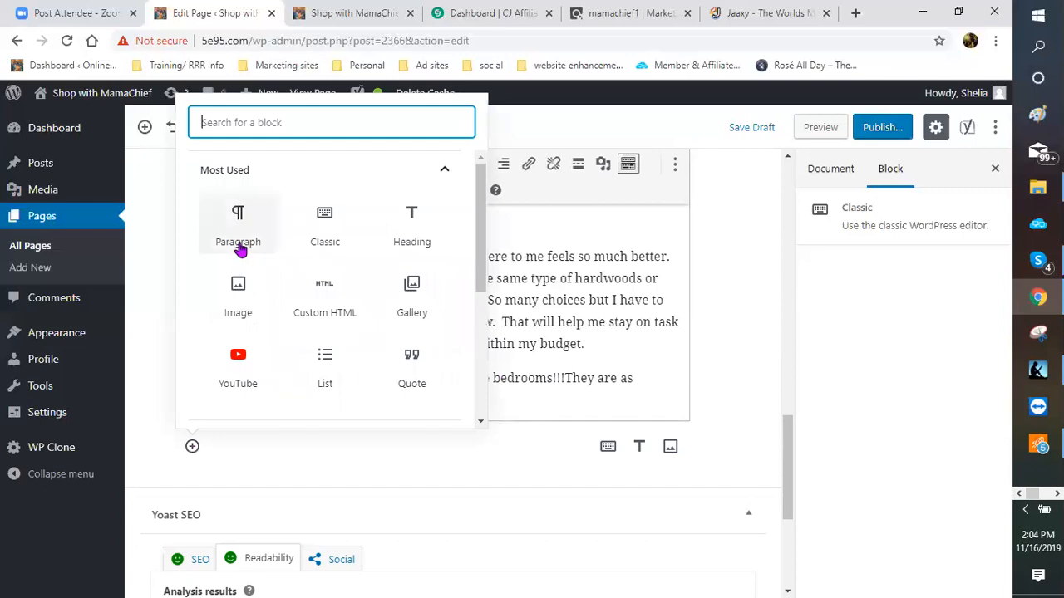
pyautogui.click(406, 237)
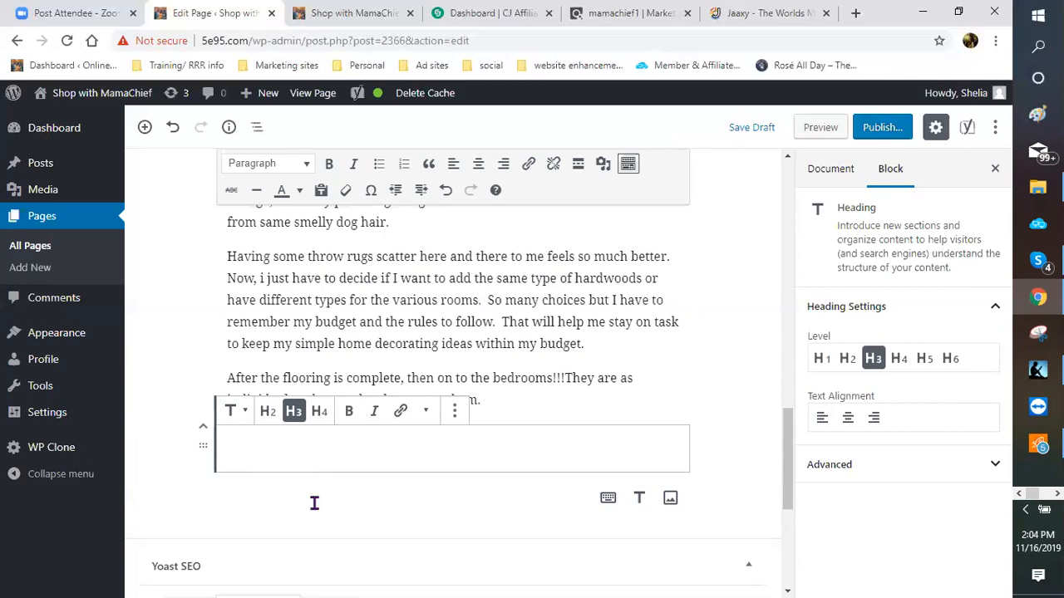
pyautogui.write('UP')
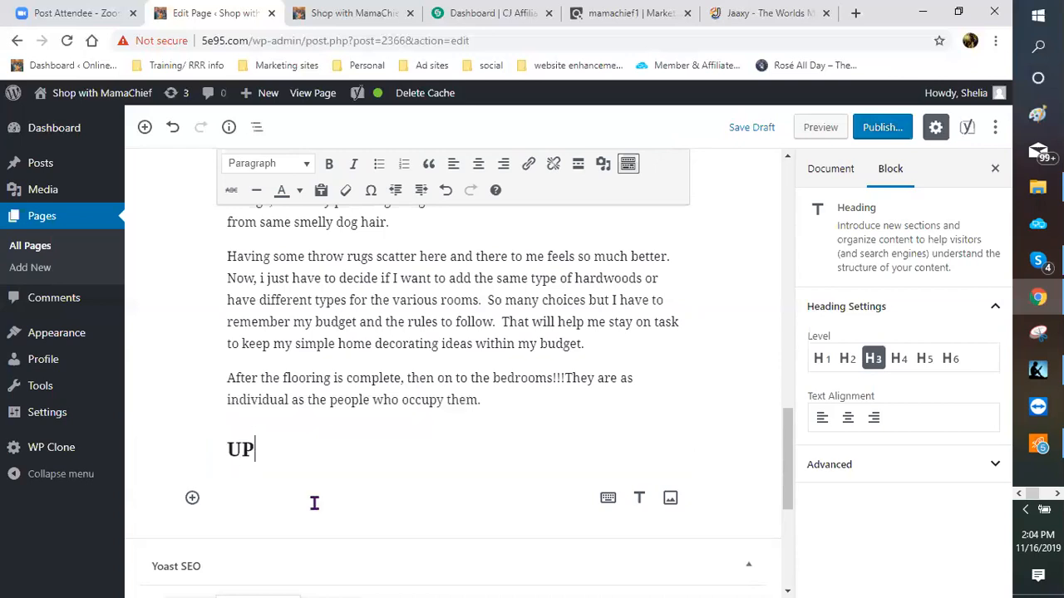
pyautogui.write('DATE THAT B')
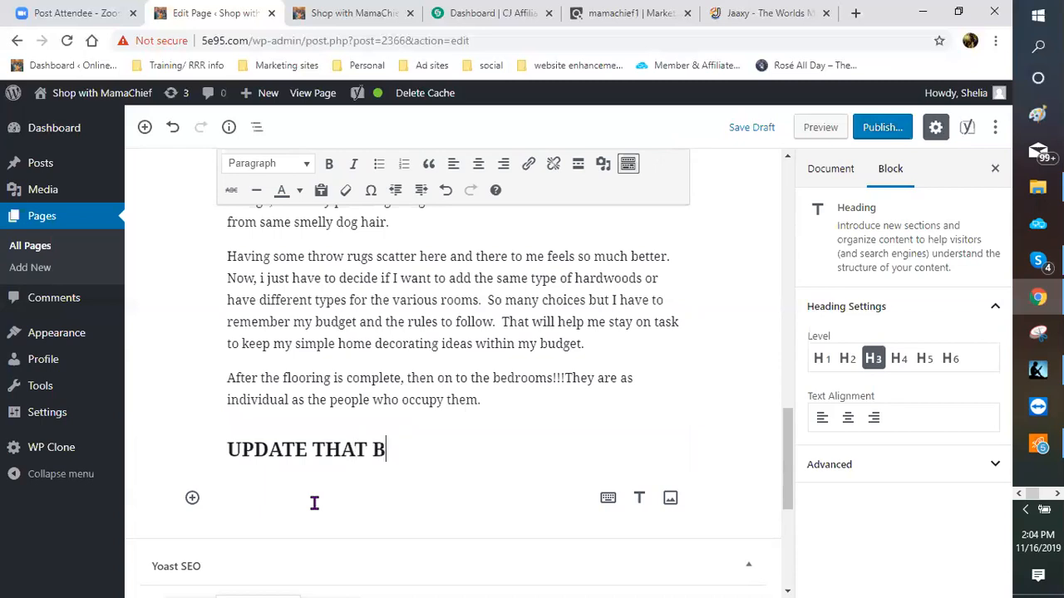
pyautogui.write('EDROOM LOOK')
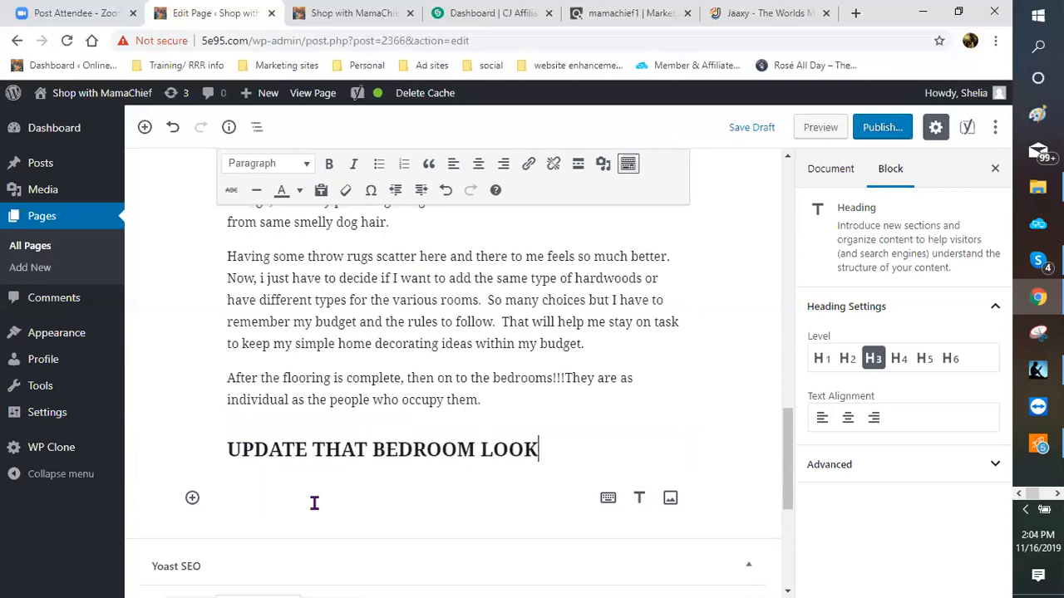
pyautogui.write('!!!!')
pyautogui.scroll(-1, 624, 339)
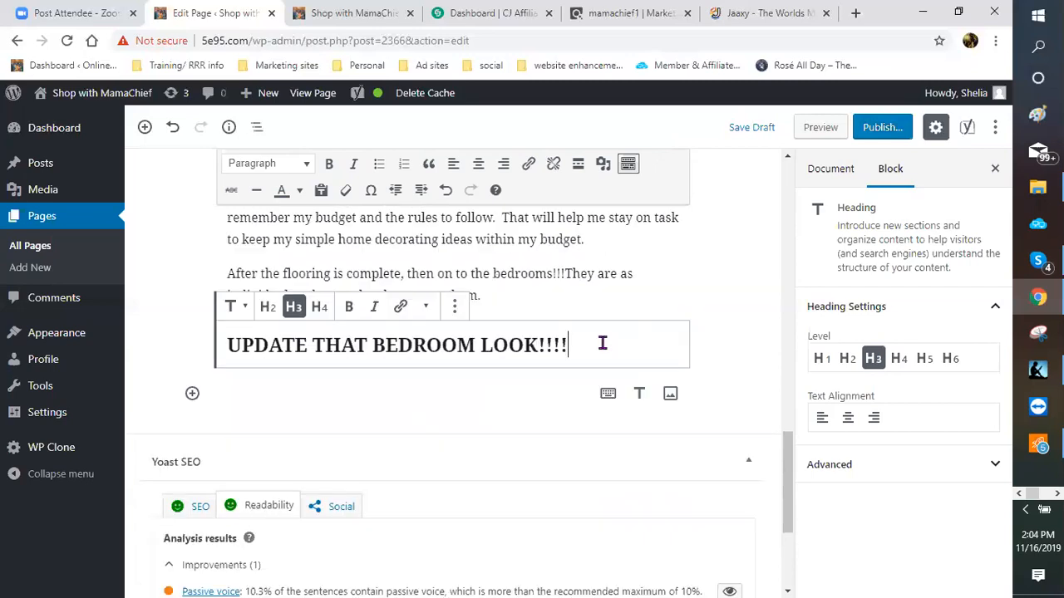
pyautogui.click(525, 295)
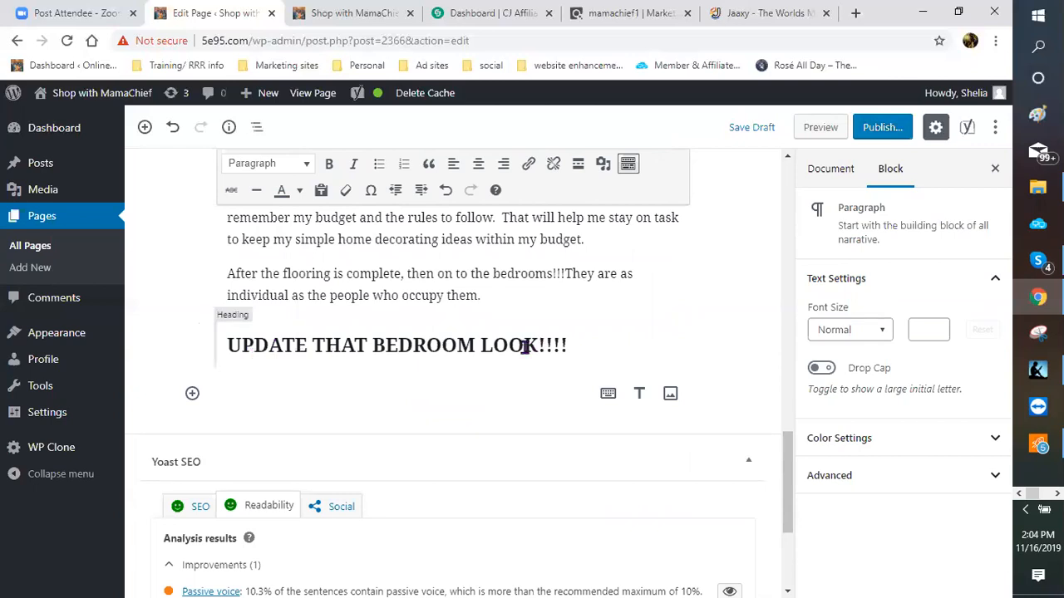
pyautogui.click(492, 344)
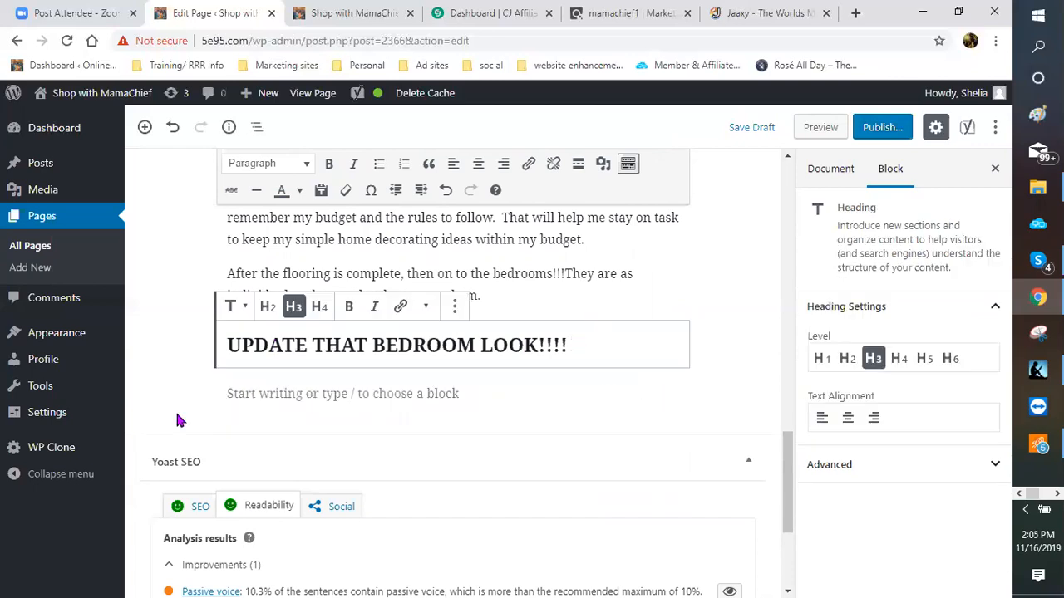
pyautogui.moveTo(229, 396)
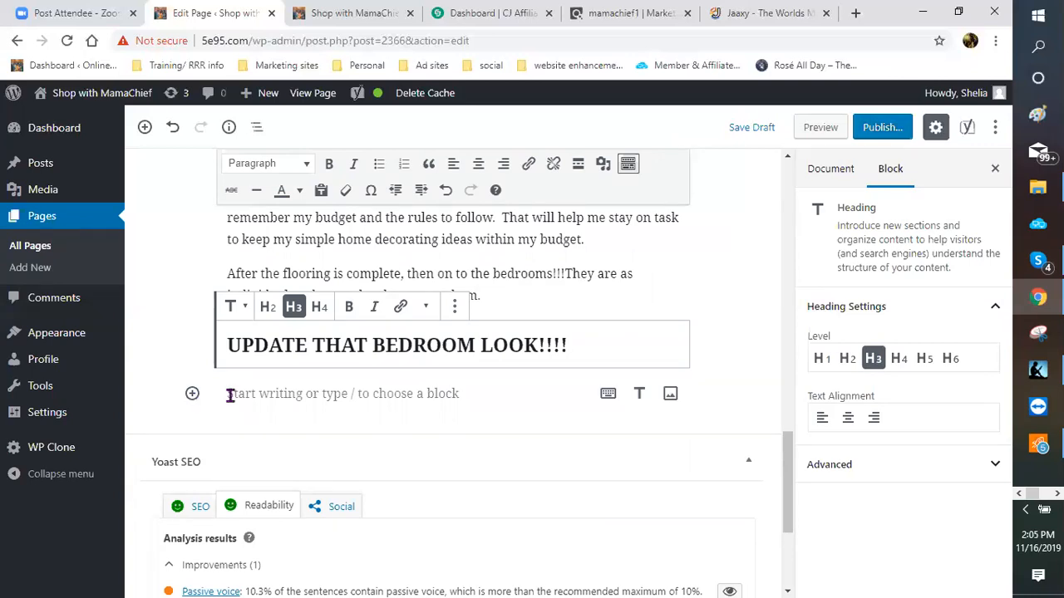
# Step: Move the bedrooms paragraph out of the Classic block into the empty block under the heading
pyautogui.click(566, 274)
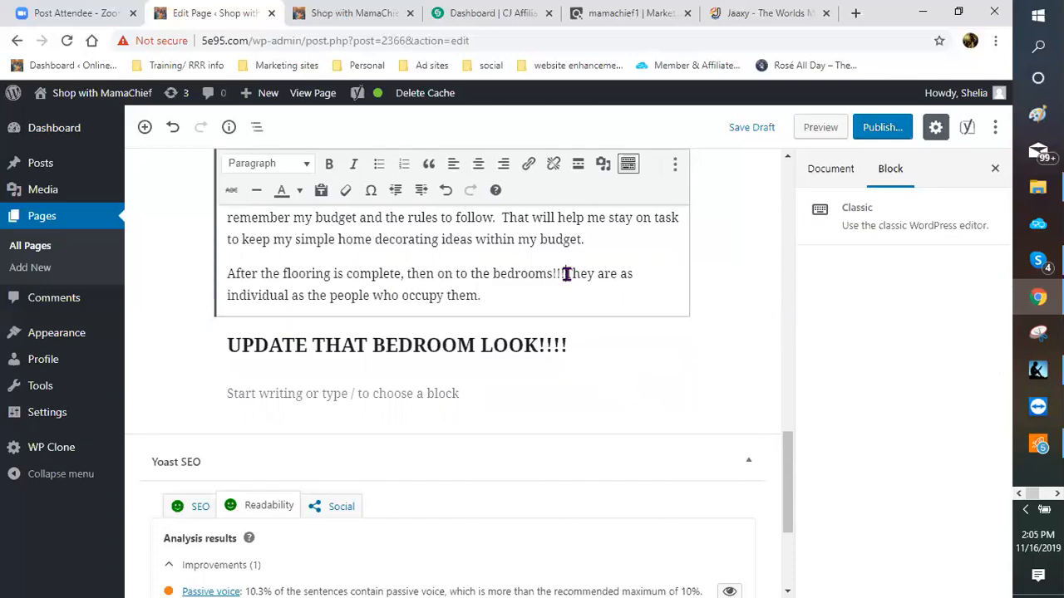
pyautogui.click(228, 274)
pyautogui.keyDown('shift'); pyautogui.click(491, 287); pyautogui.keyUp('shift')
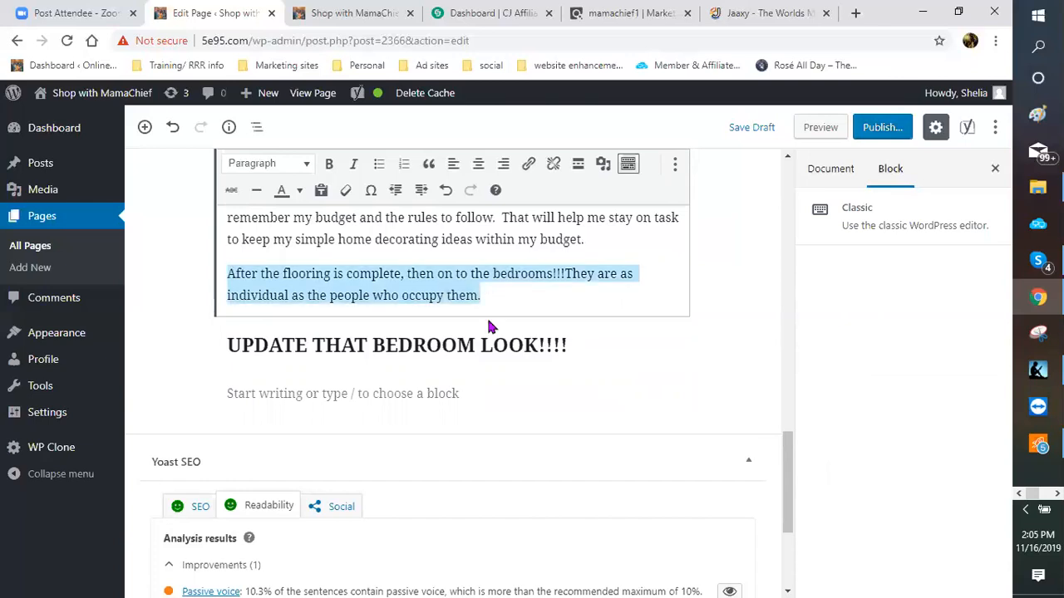
pyautogui.rightClick(474, 287)
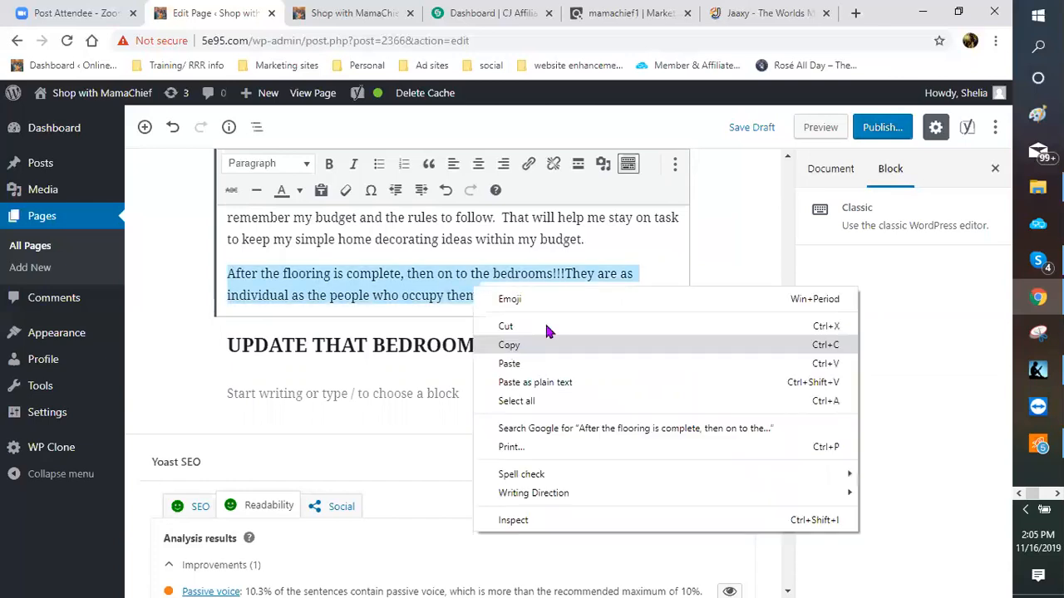
pyautogui.click(513, 353)
pyautogui.press('BackSpace')
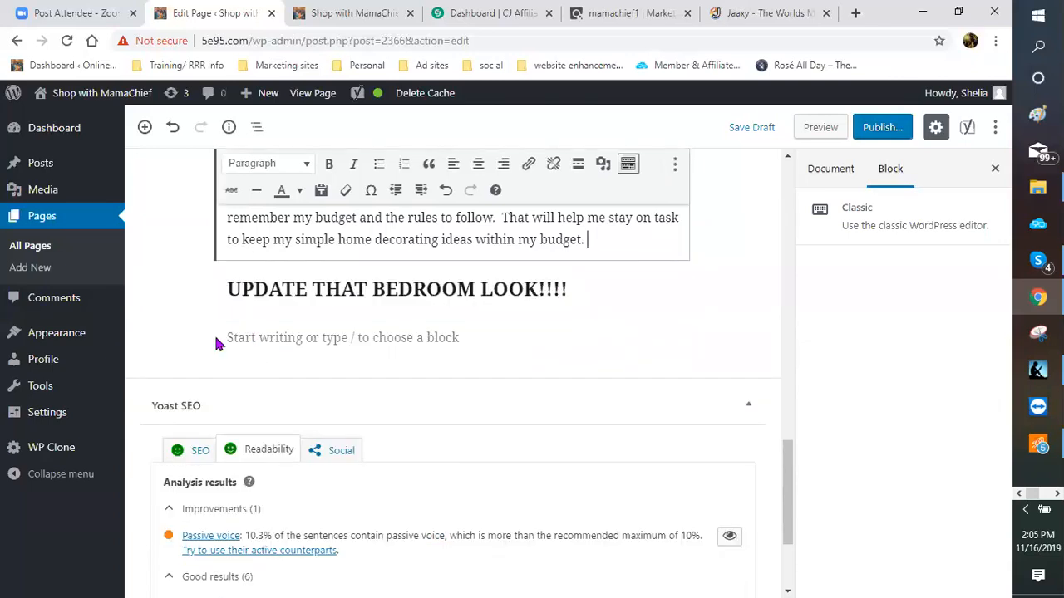
pyautogui.click(194, 342)
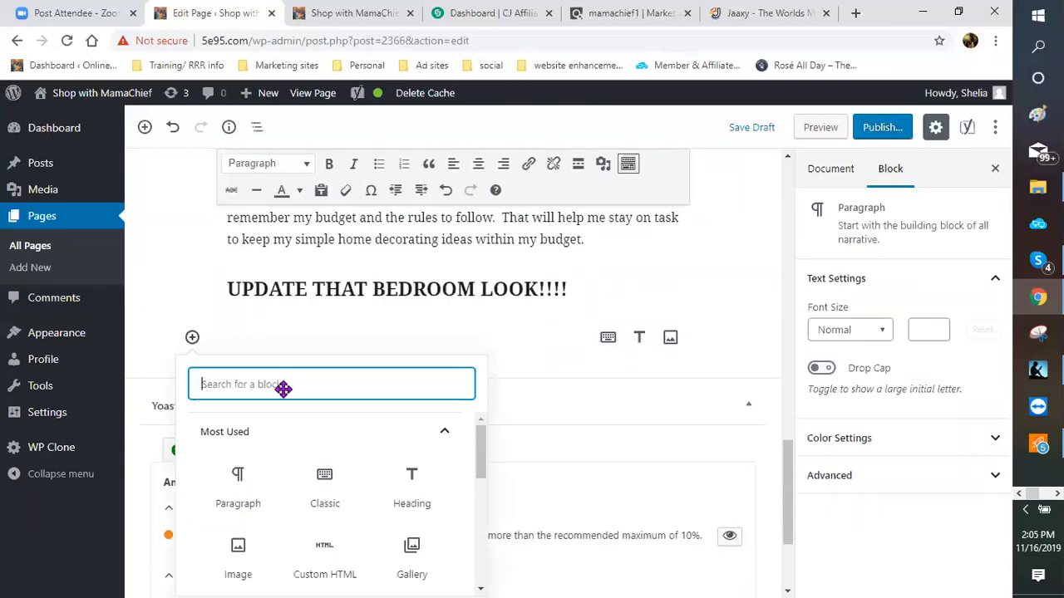
pyautogui.click(253, 338)
pyautogui.rightClick(287, 453)
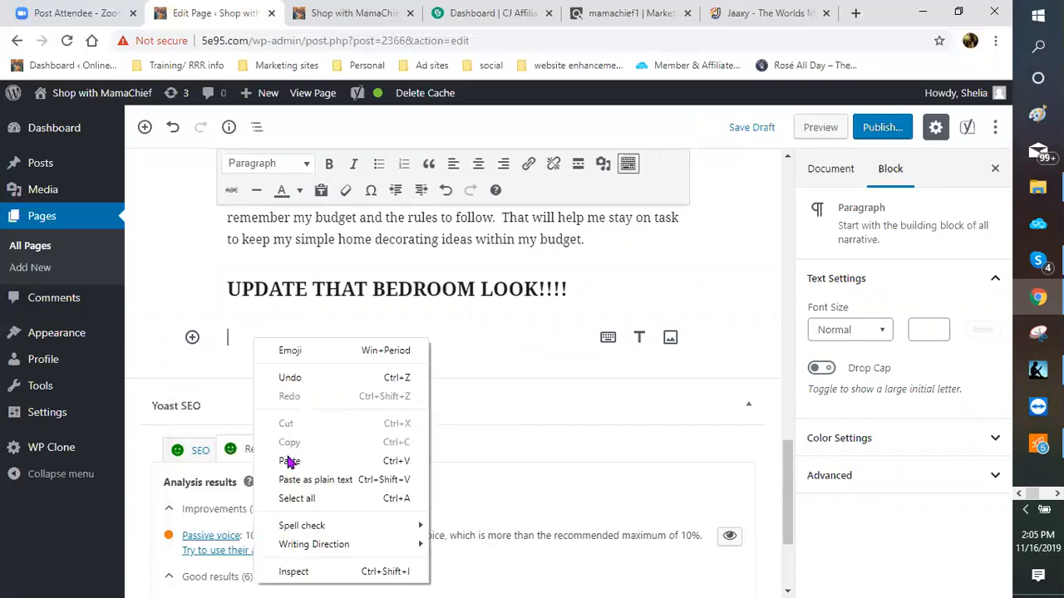
pyautogui.click(480, 354)
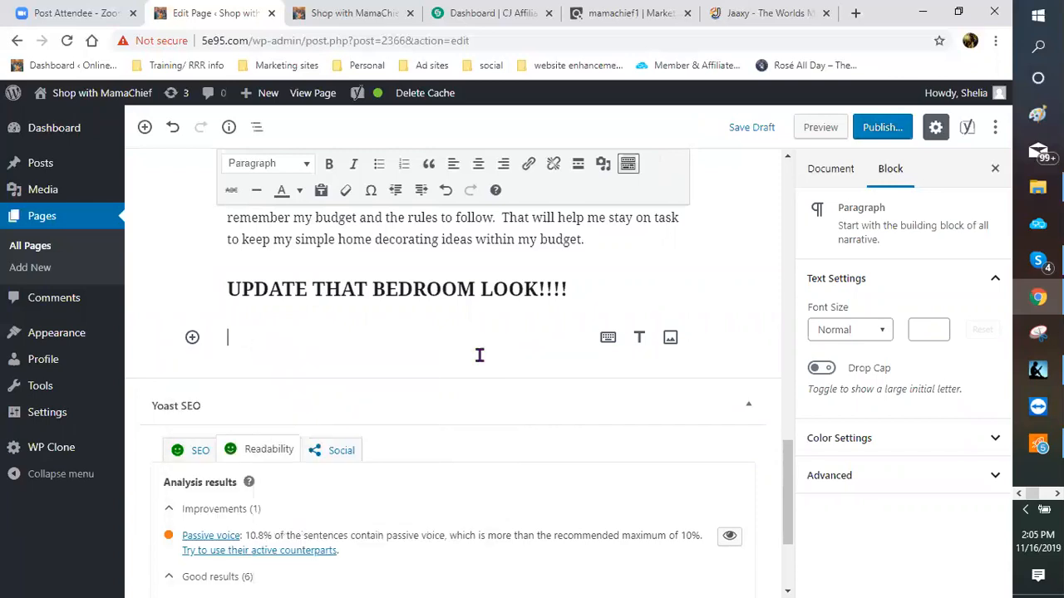
pyautogui.hotkey('ctrl', 'v')
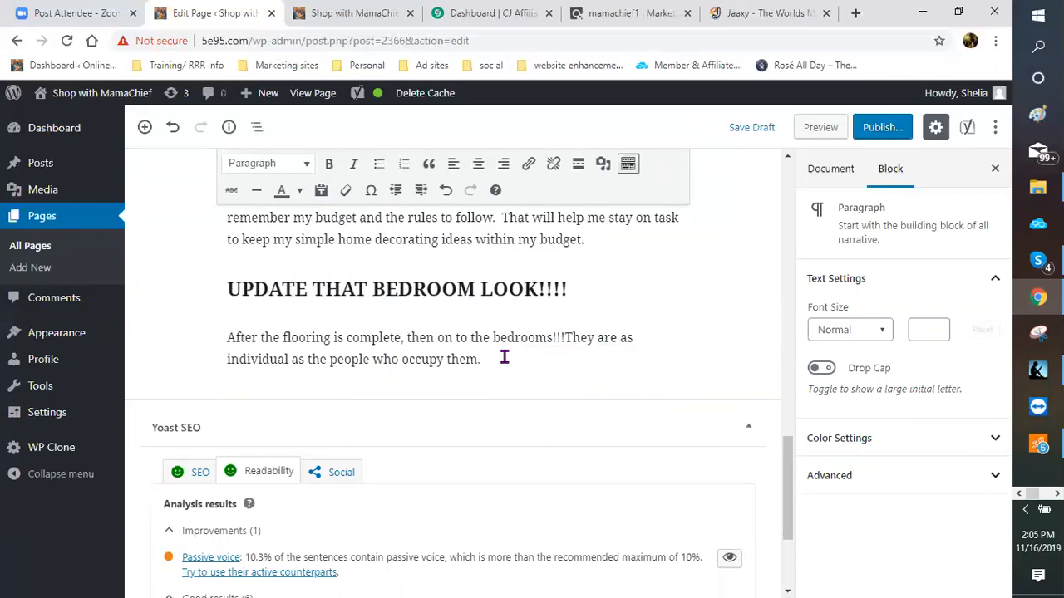
# Step: Continue the paragraph with 'So you want to make sure that your bedroom re…'
pyautogui.write('so')
pyautogui.press('BackSpace')
pyautogui.press('BackSpace')
pyautogui.write('So you want to make sure ')
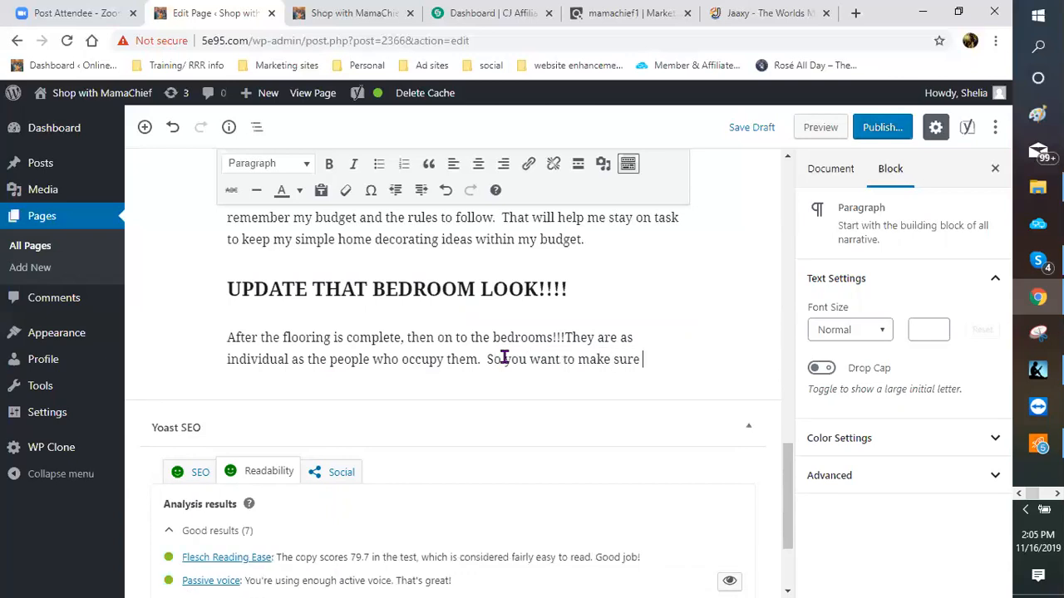
pyautogui.write('that you')
pyautogui.write('r bed')
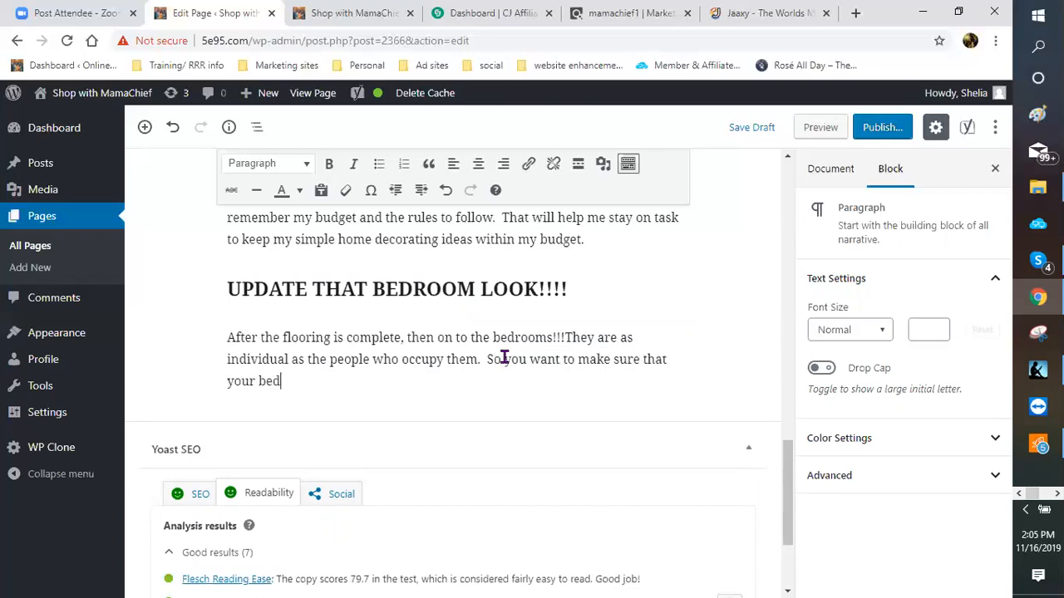
pyautogui.write('room')
pyautogui.write(' rele')
pyautogui.write('f')
# Step: Correct 'relef' and complete the sentence with 'reflect the personality of the individual.'
pyautogui.press('BackSpace')
pyautogui.press('BackSpace')
pyautogui.write('flect t')
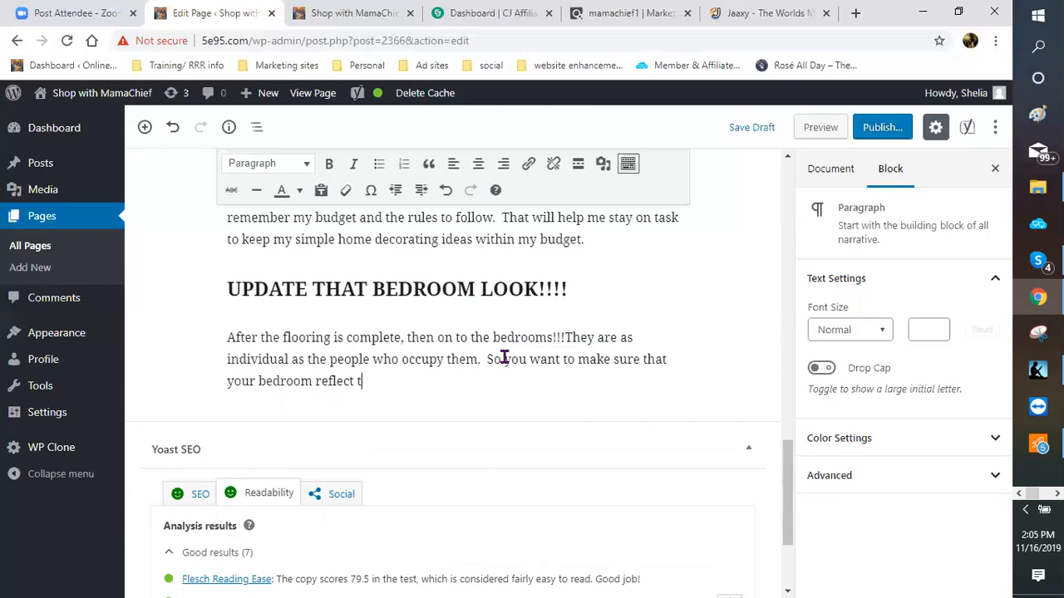
pyautogui.write('he personality ')
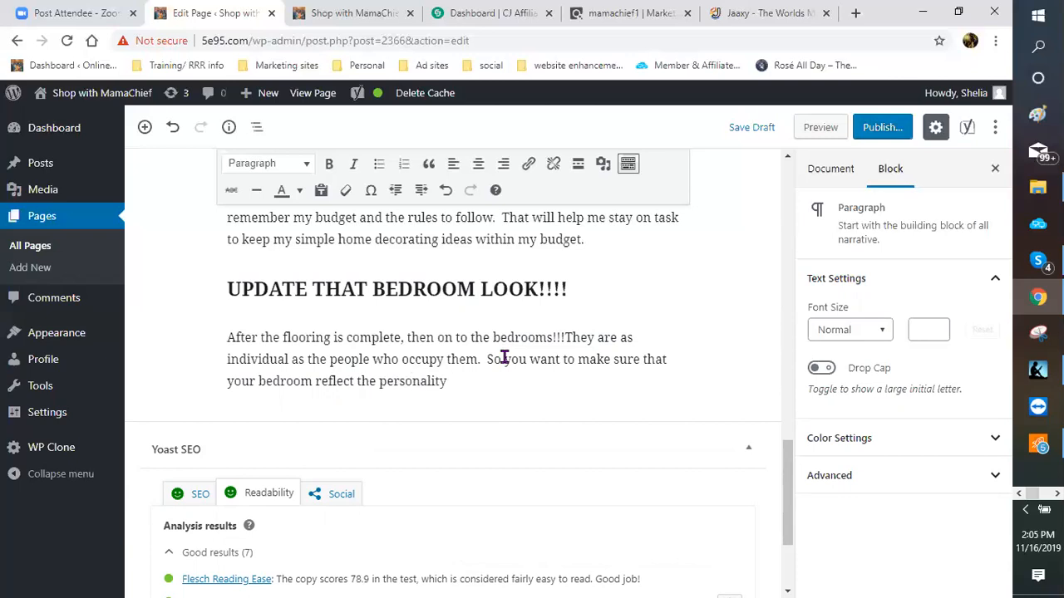
pyautogui.write('of the o')
pyautogui.press('BackSpace')
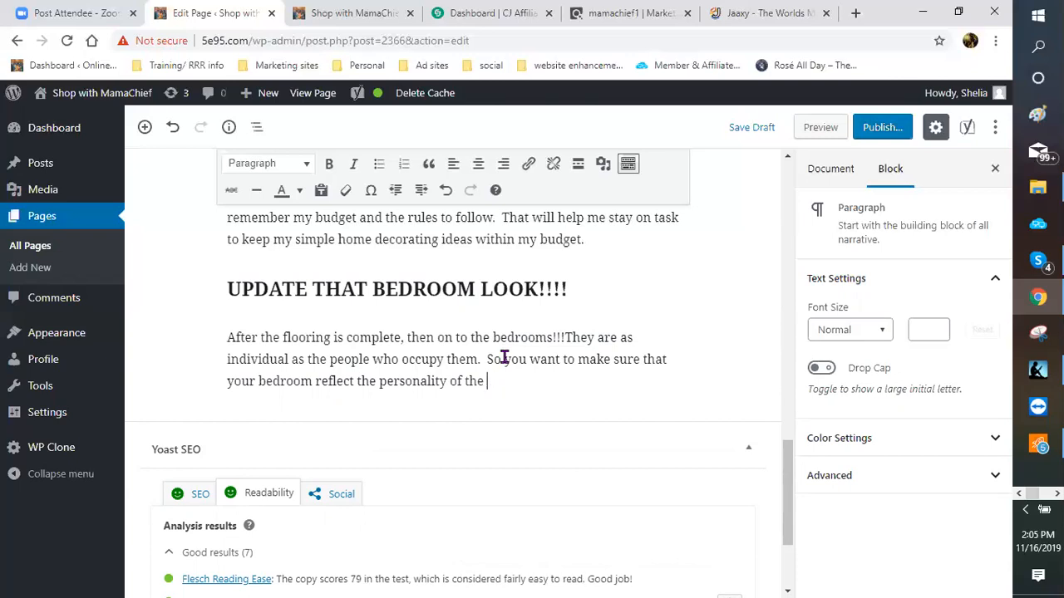
pyautogui.write('individual.')
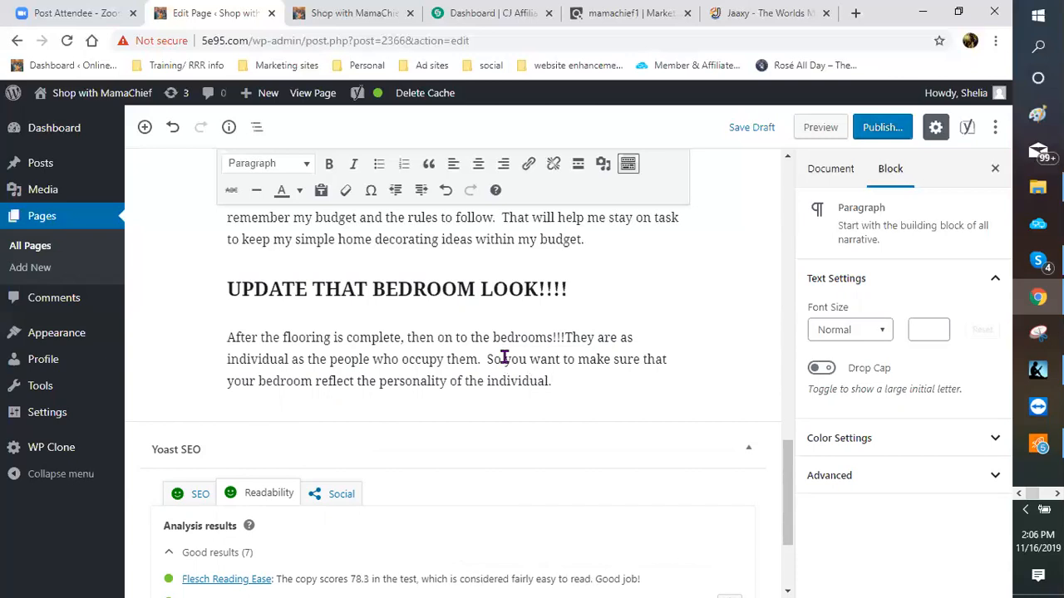
# Step: Start a new paragraph on grown children visiting and wanting their room inviting and comfortable
pyautogui.press('Return')
pyautogui.write('Although')
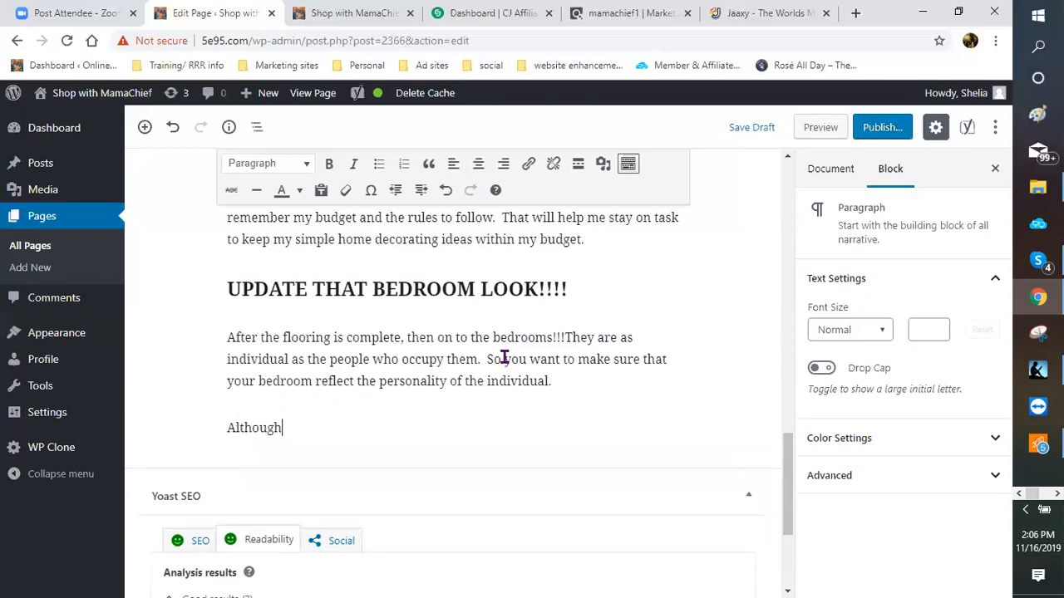
pyautogui.write(' my children ')
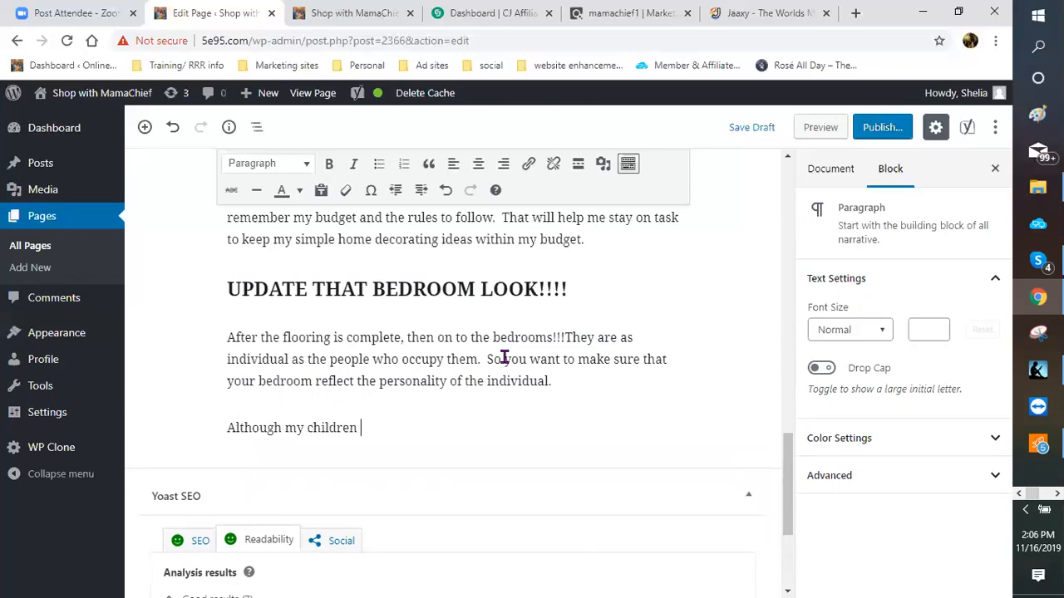
pyautogui.write('are grown and ')
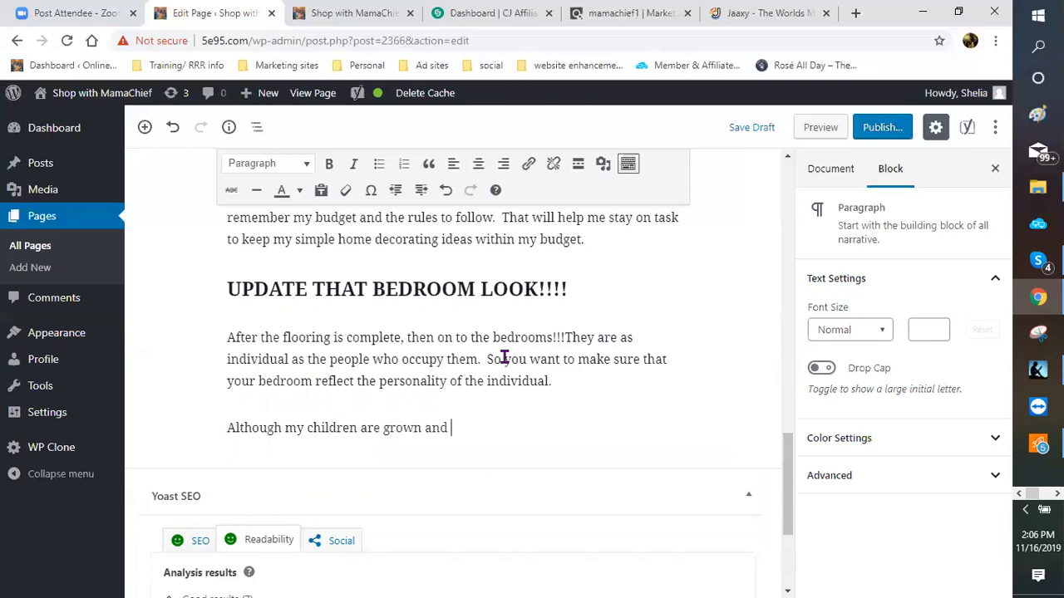
pyautogui.write('have their own places, I')
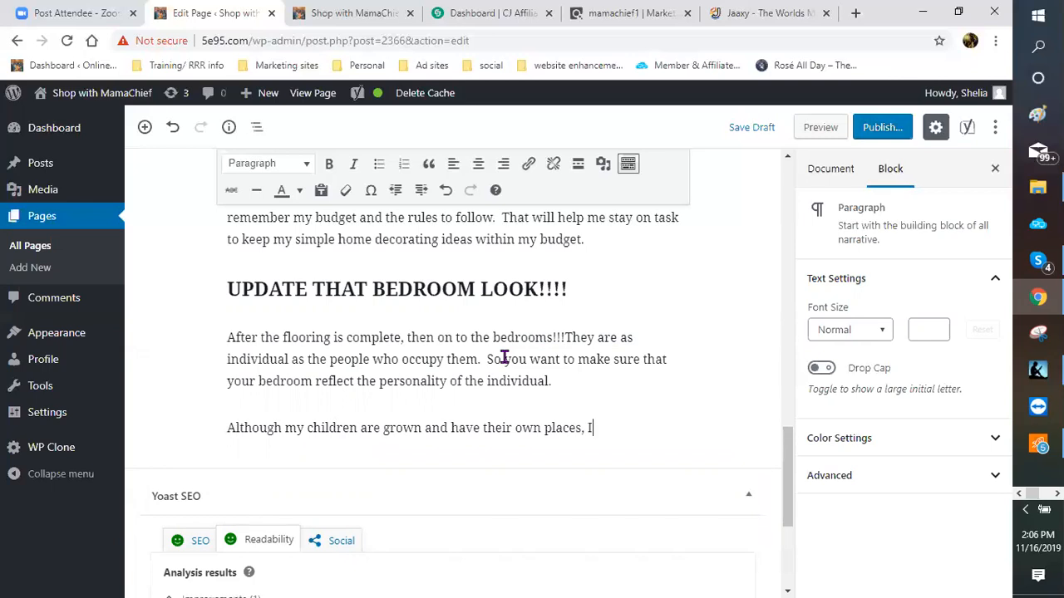
pyautogui.write(' still want to make sure t')
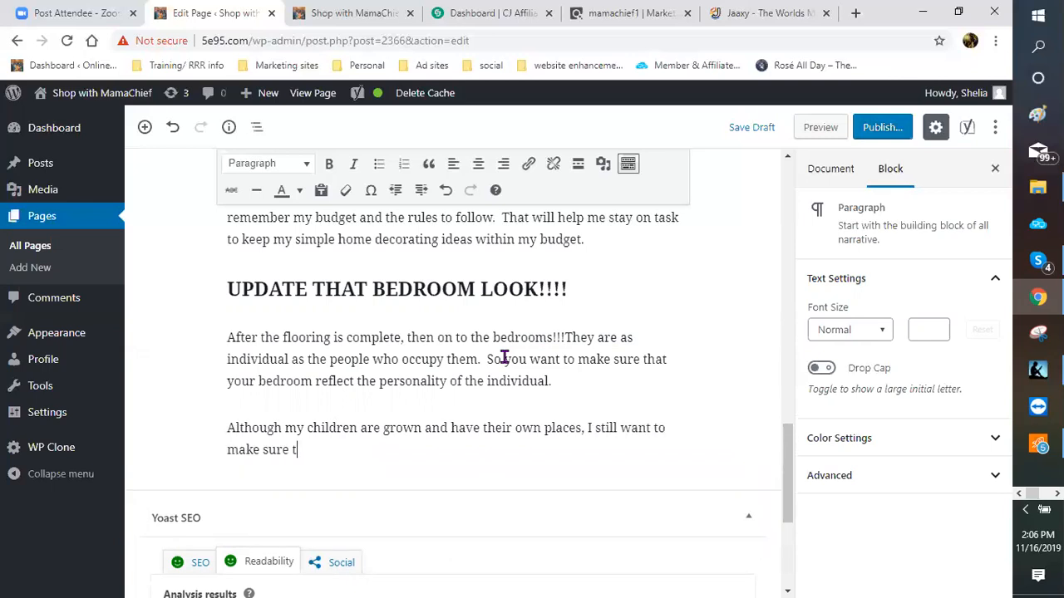
pyautogui.write('hey are comfortable when the')
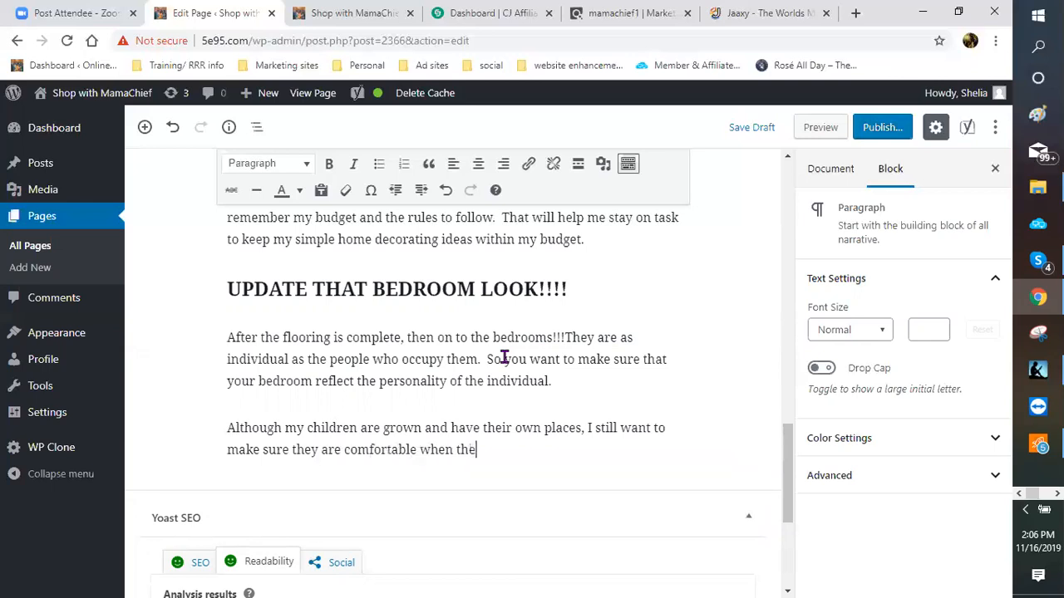
pyautogui.write('y come to visit.')
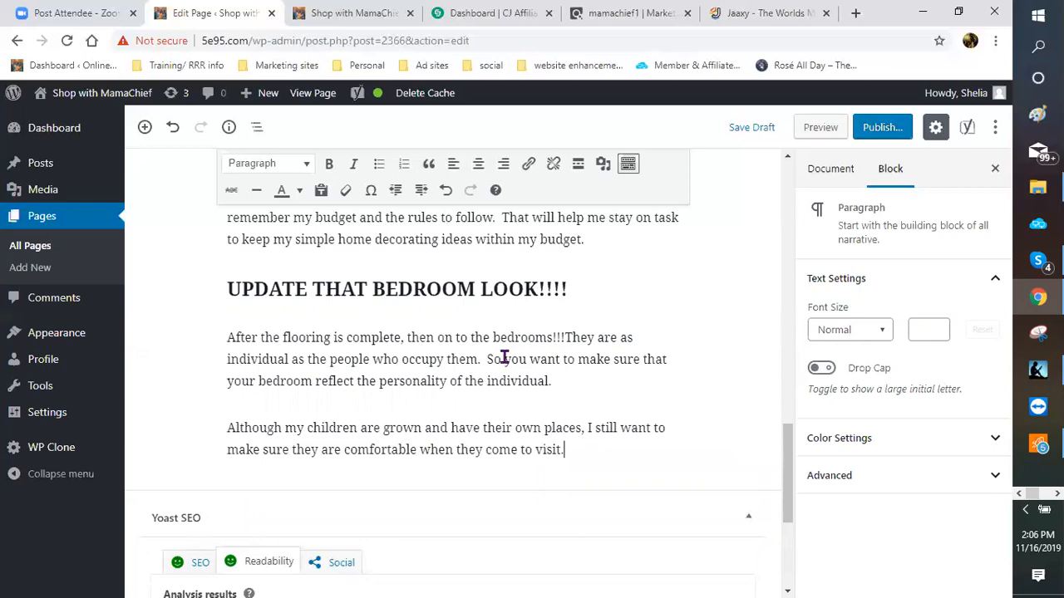
pyautogui.write('  As ')
pyautogui.write('w')
pyautogui.write('e')
pyautogui.write('ll as')
pyautogui.write(' when ')
pyautogui.write('my par')
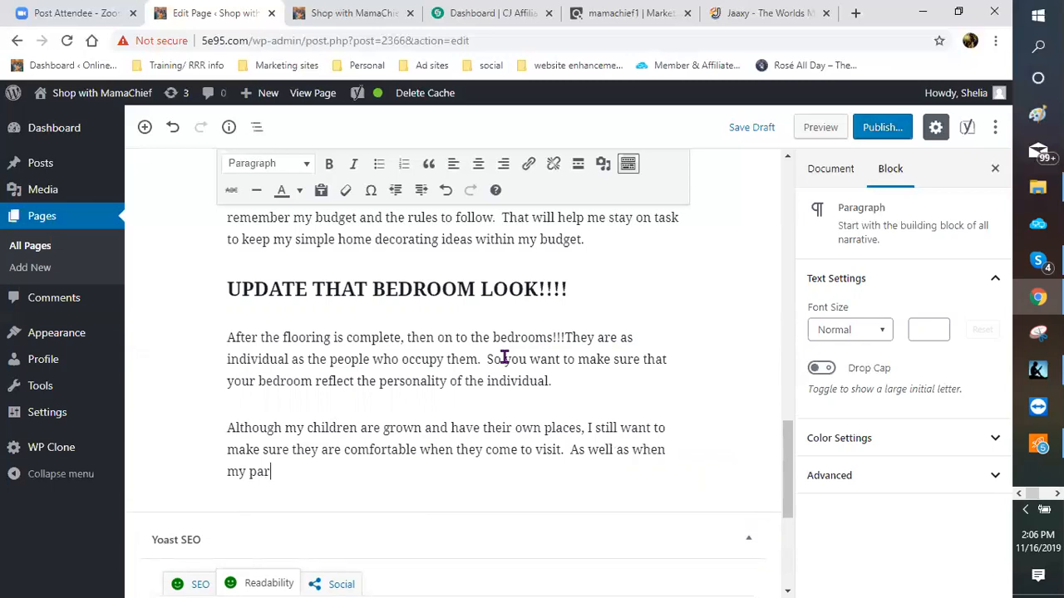
pyautogui.write('ents or anyone else ci')
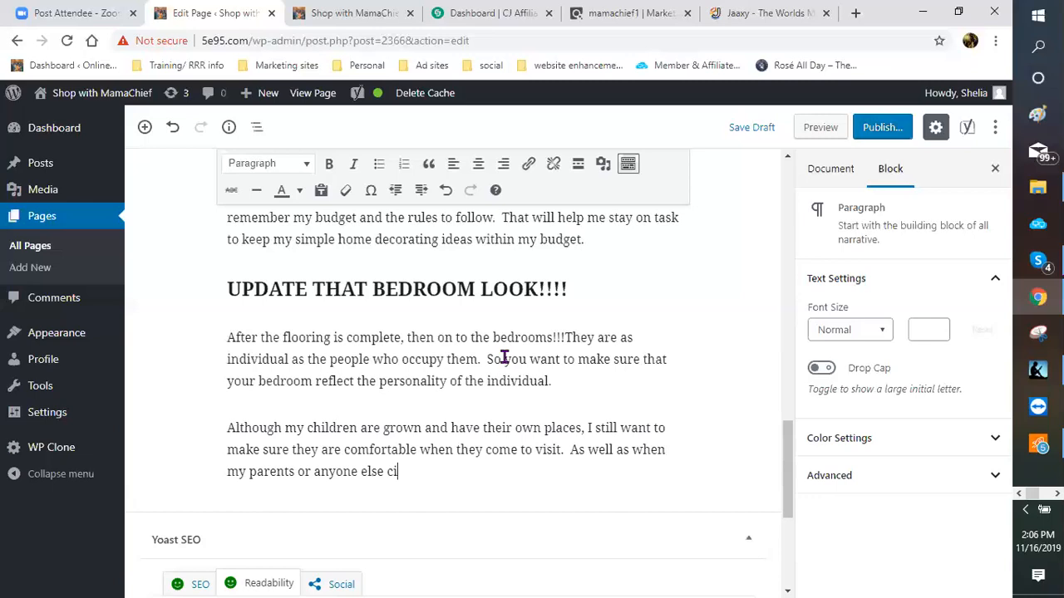
pyautogui.press('BackSpace')
pyautogui.press('BackSpace')
pyautogui.write('visits, i')
pyautogui.press('BackSpace')
pyautogui.write('I want the ')
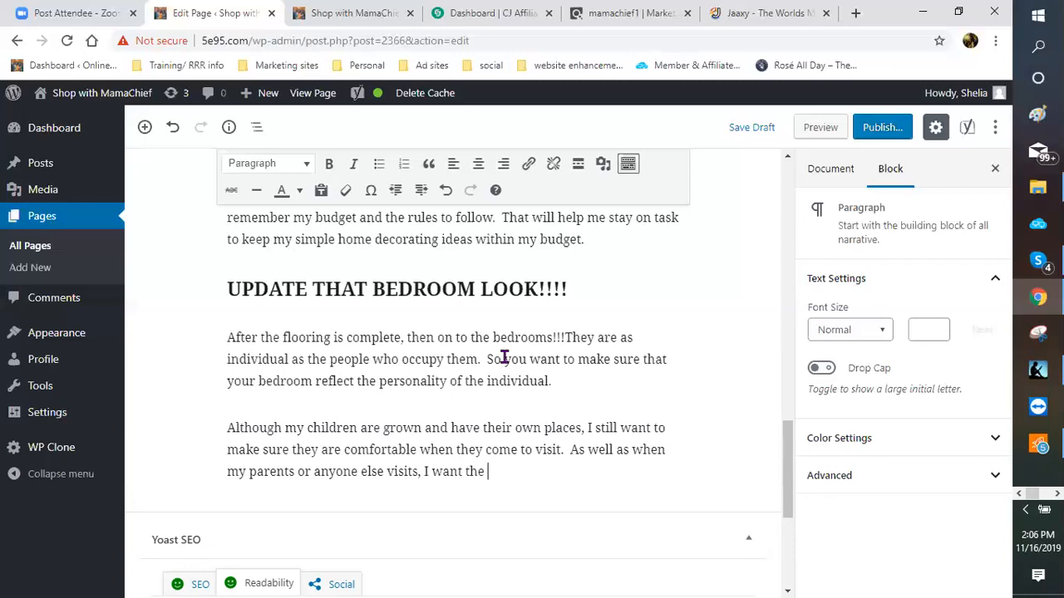
pyautogui.write('room thy ar')
pyautogui.press('BackSpace')
pyautogui.press('BackSpace')
pyautogui.press('BackSpace')
pyautogui.press('BackSpace')
pyautogui.write('ey are in to ')
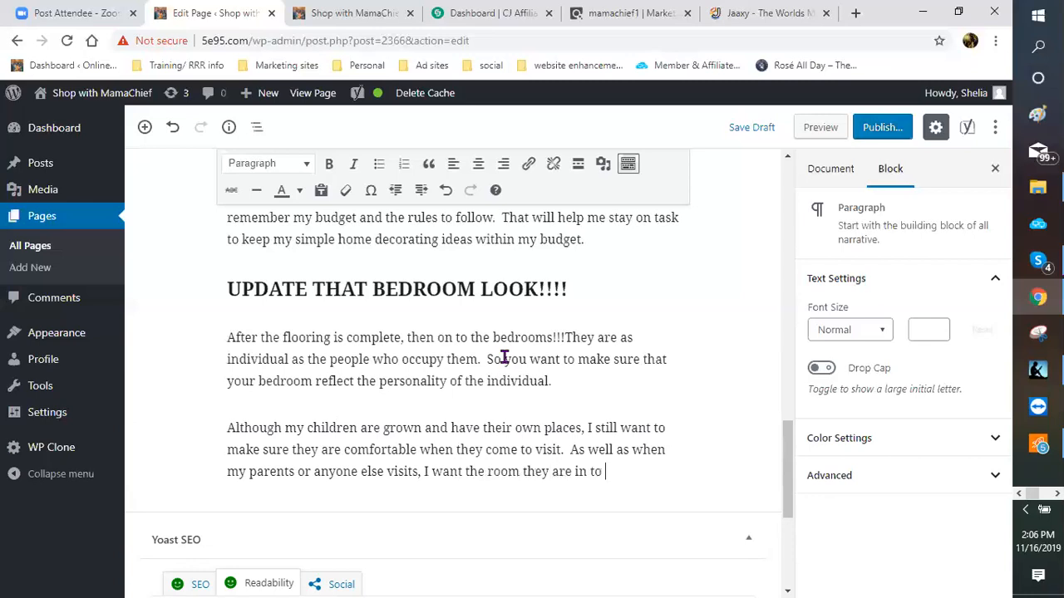
pyautogui.write('feel inviting and com')
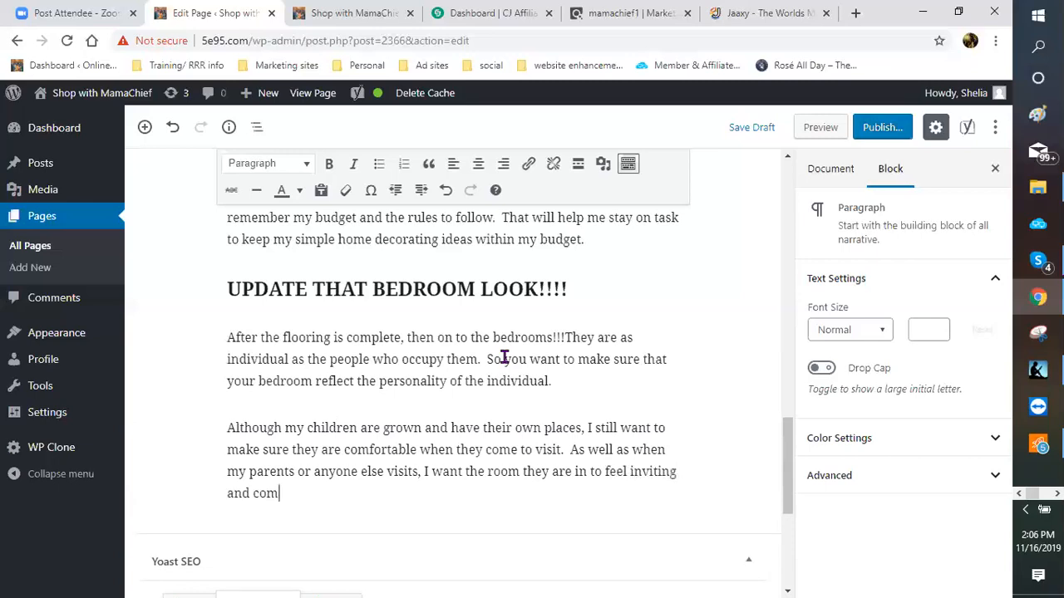
pyautogui.write('fortable.  So with some sim')
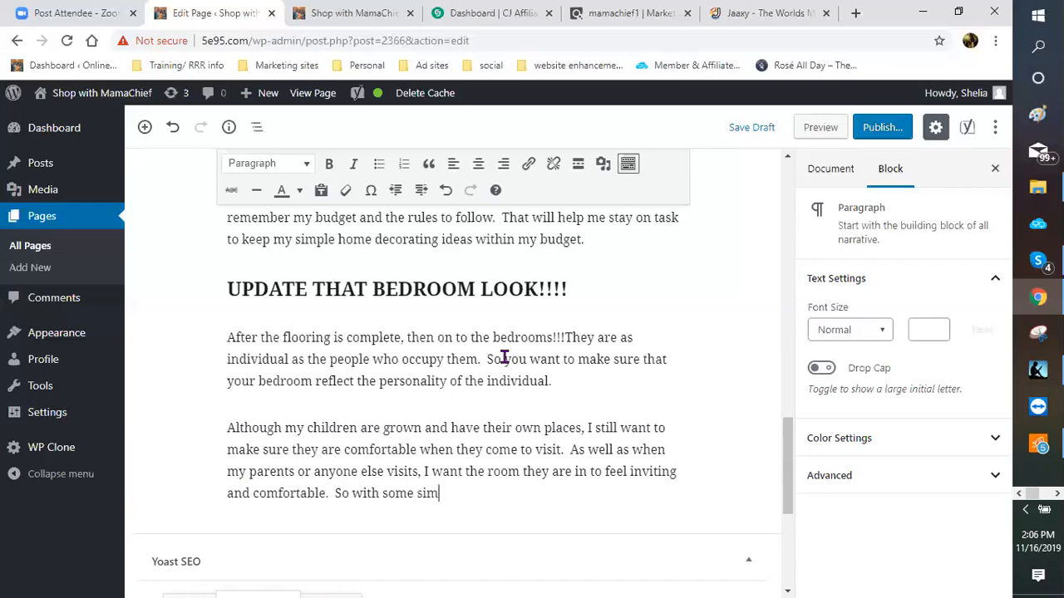
pyautogui.write('ple home decora')
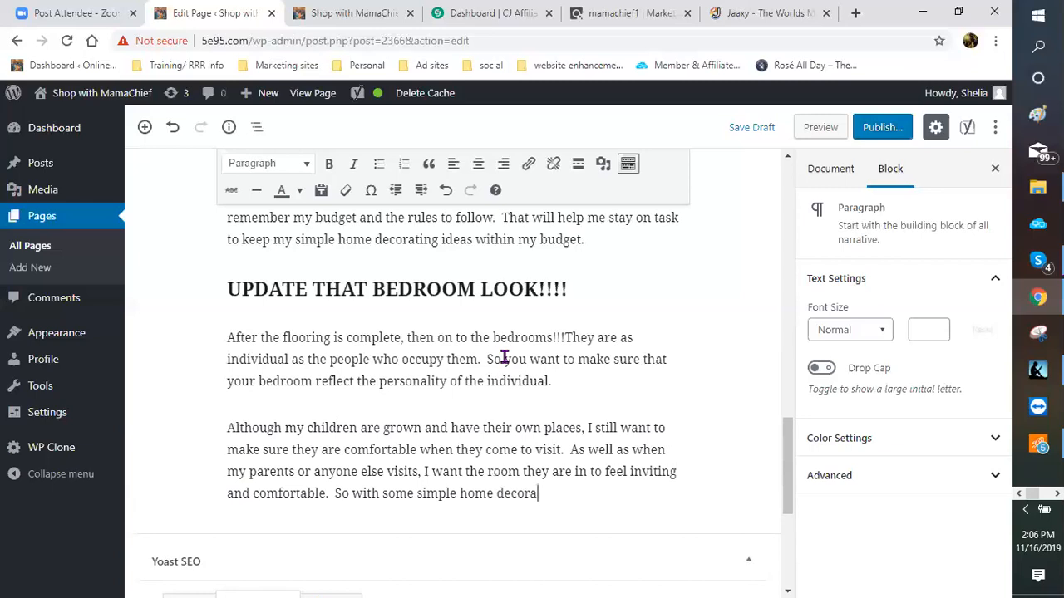
pyautogui.write('ting ideas, that c')
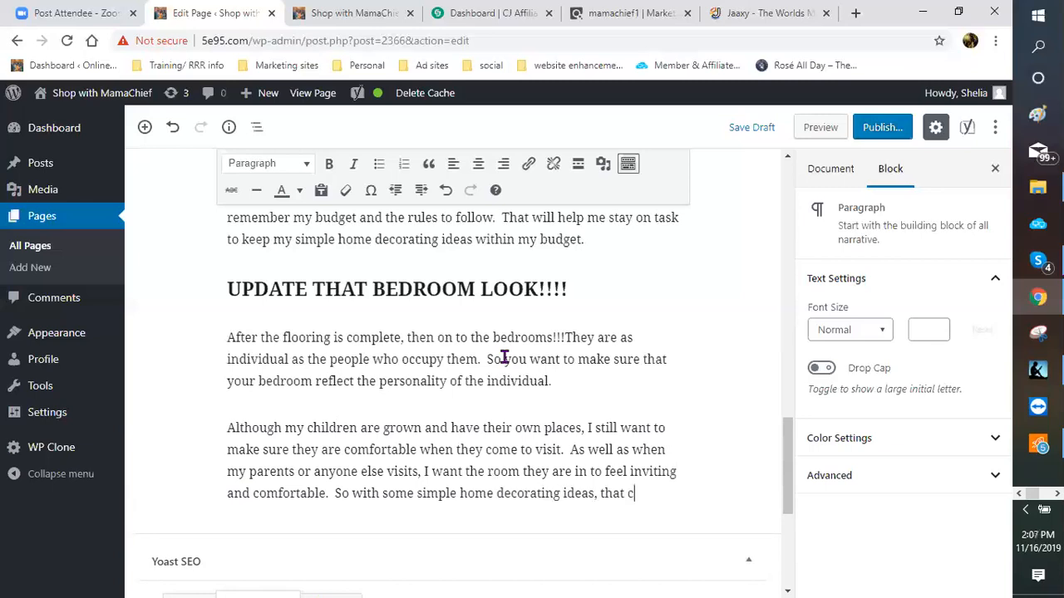
pyautogui.write('an be a')
pyautogui.write('ccompl')
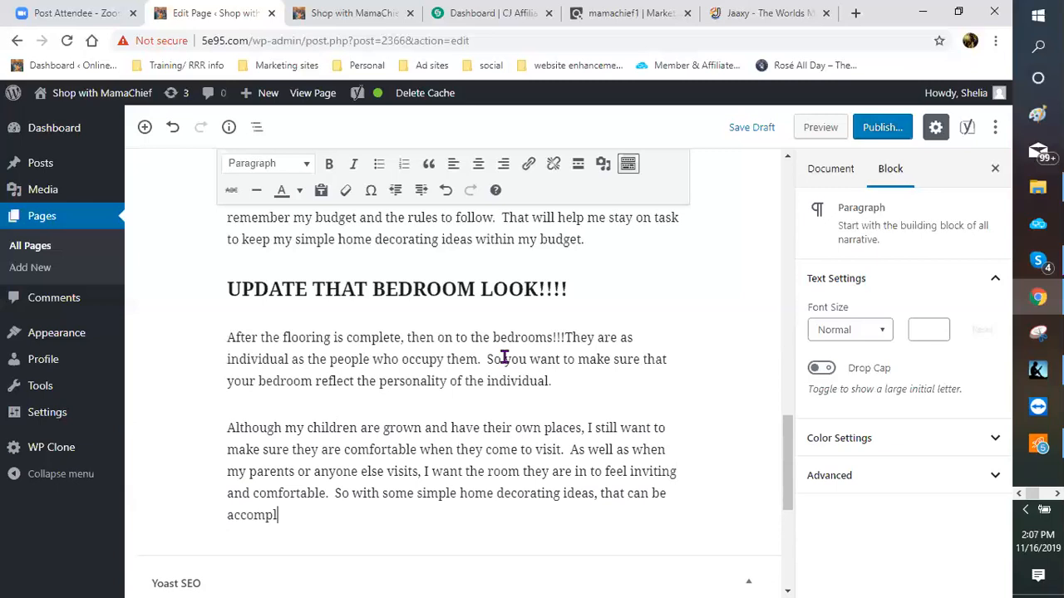
pyautogui.write('ished.  Simple bedding, f')
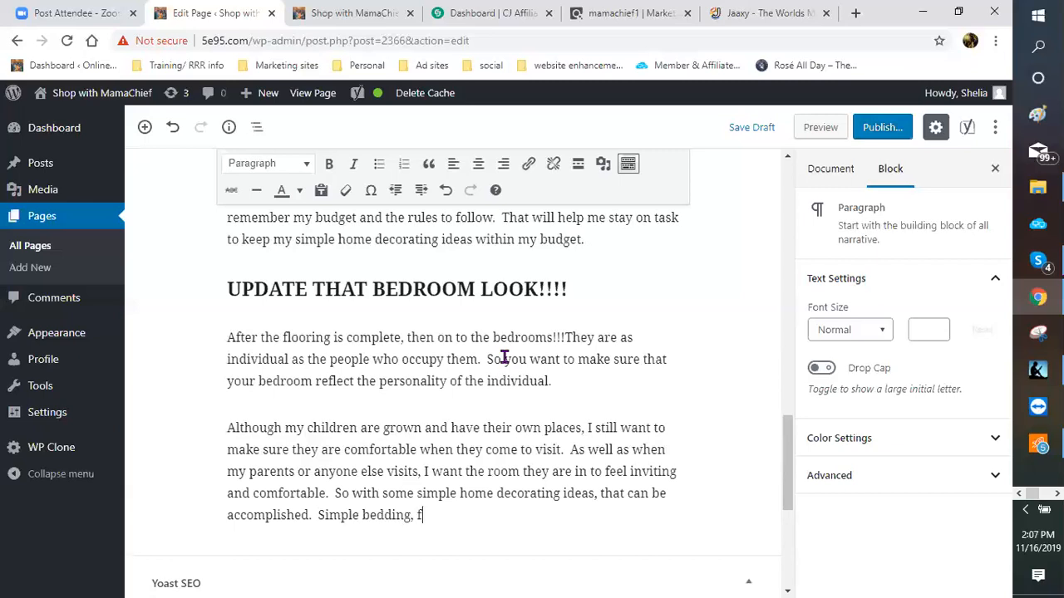
# Step: Continue with 'simple bedding, flowers, and wall hanging can transform any room to something totally'
pyautogui.write('lowers, and wall ')
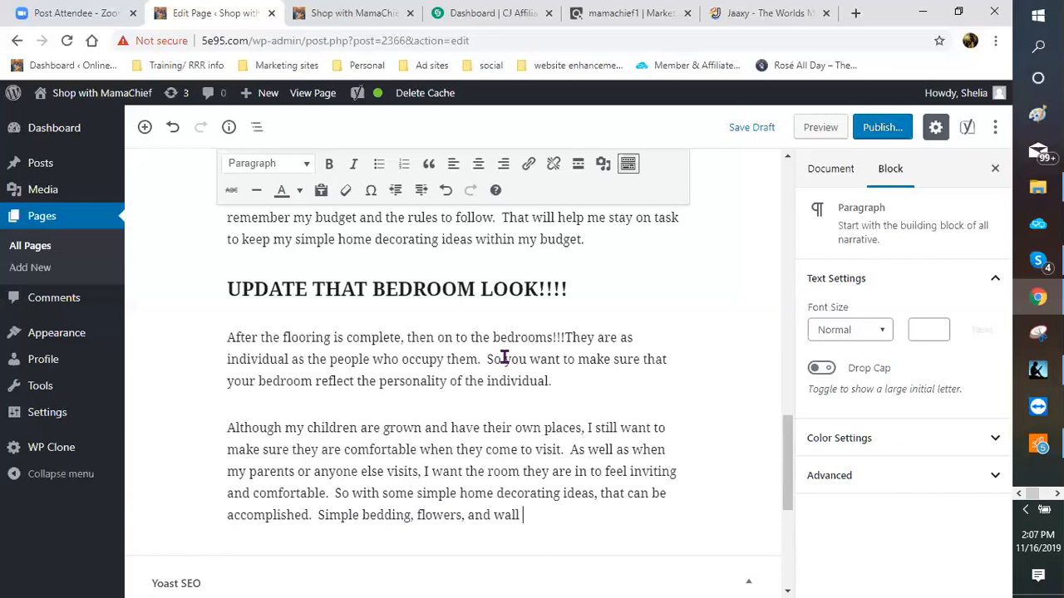
pyautogui.write('hanging can trann')
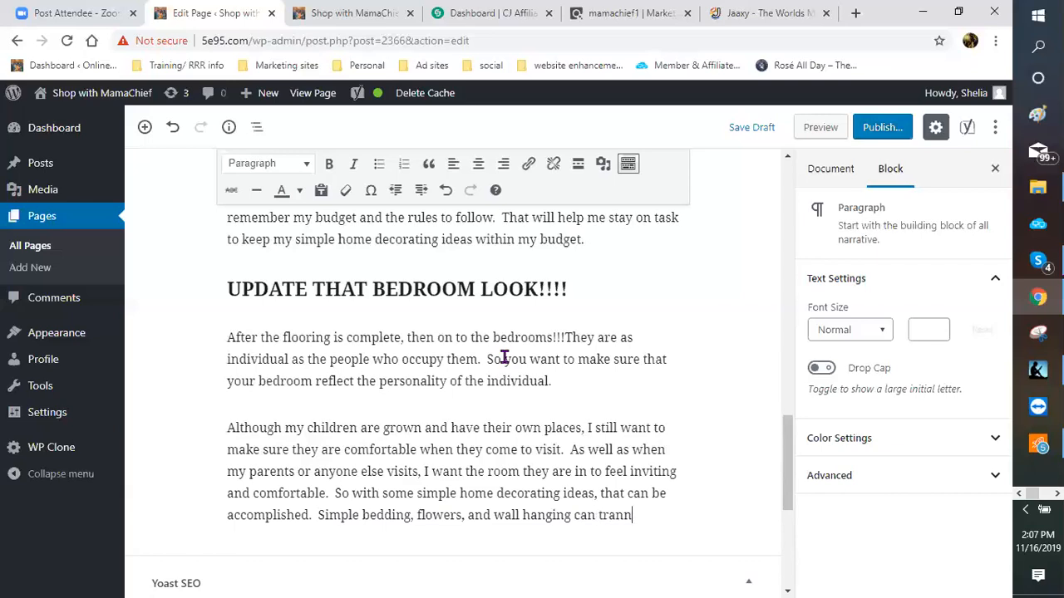
pyautogui.press('BackSpace')
pyautogui.write('s ')
pyautogui.write('for')
pyautogui.write('m an')
pyautogui.write('y room')
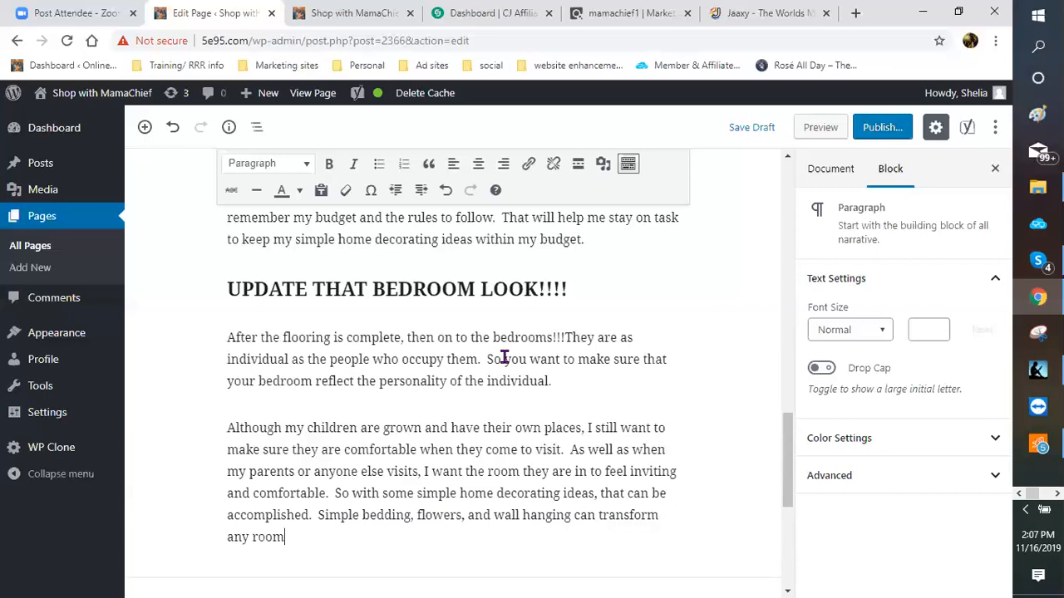
pyautogui.write(' to som')
pyautogui.write('etho')
pyautogui.write('ing toa')
pyautogui.press('BackSpace')
pyautogui.write('ta')
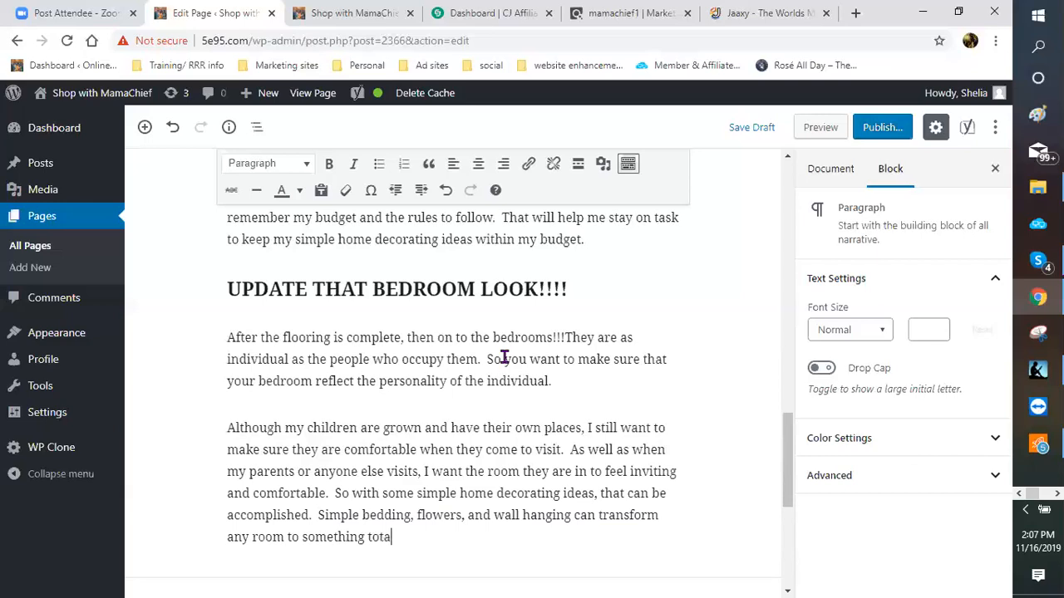
pyautogui.write('lly')
# Step: End the paragraph with 'different. Thereby, transforming drab and dated to upbeat and trendy.'
pyautogui.scroll(-3, 488, 335)
pyautogui.write('diff')
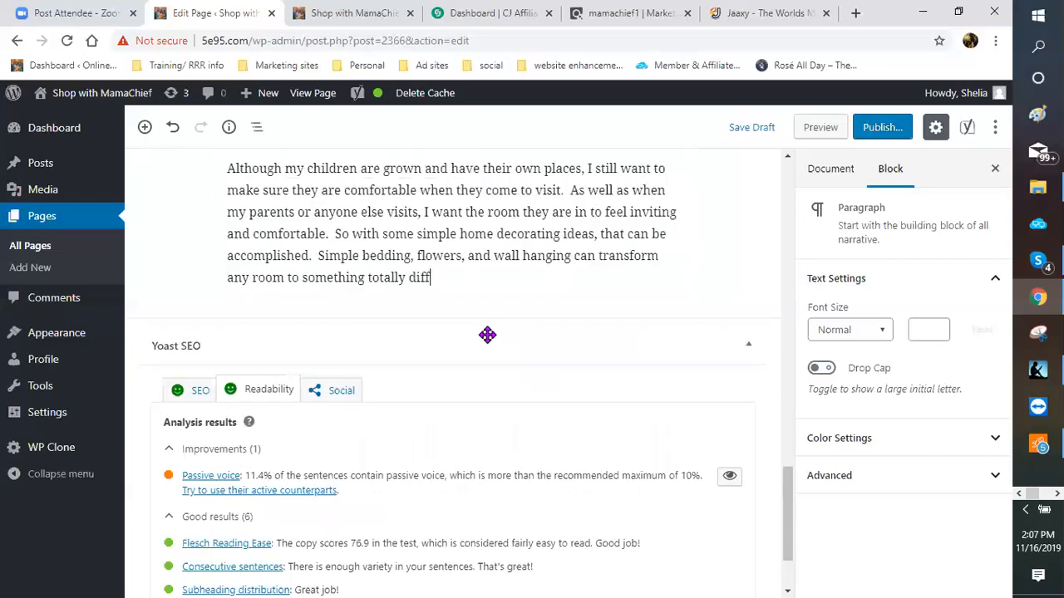
pyautogui.write('erent.  Thereby')
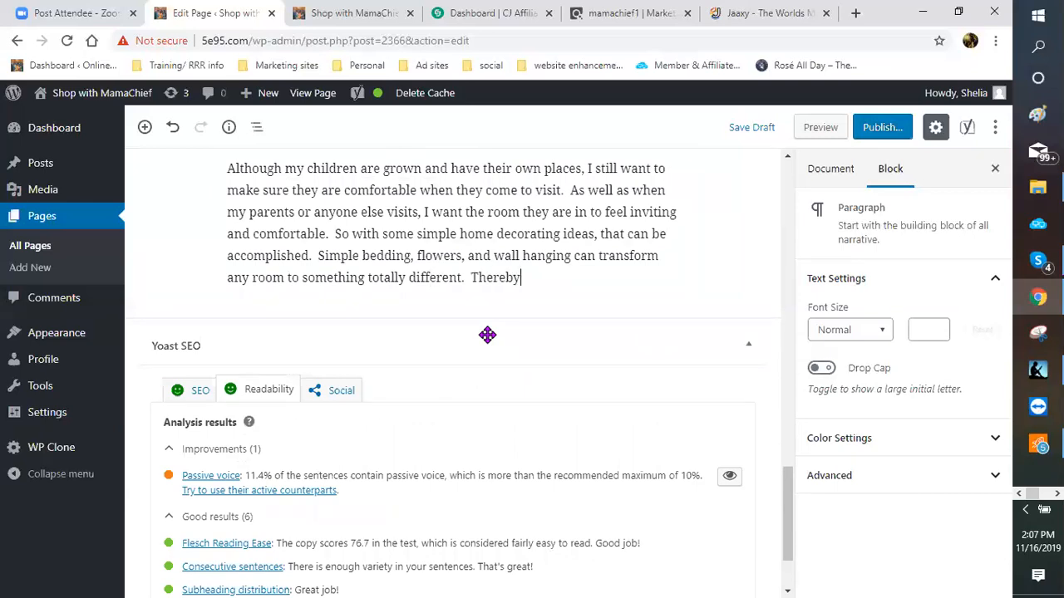
pyautogui.write(',')
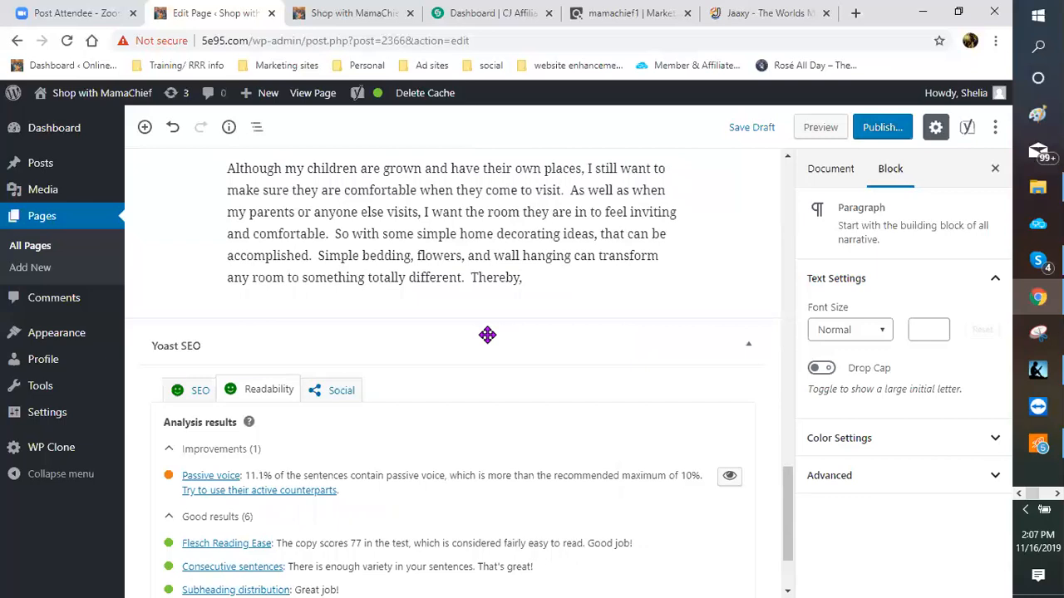
pyautogui.write(' tran')
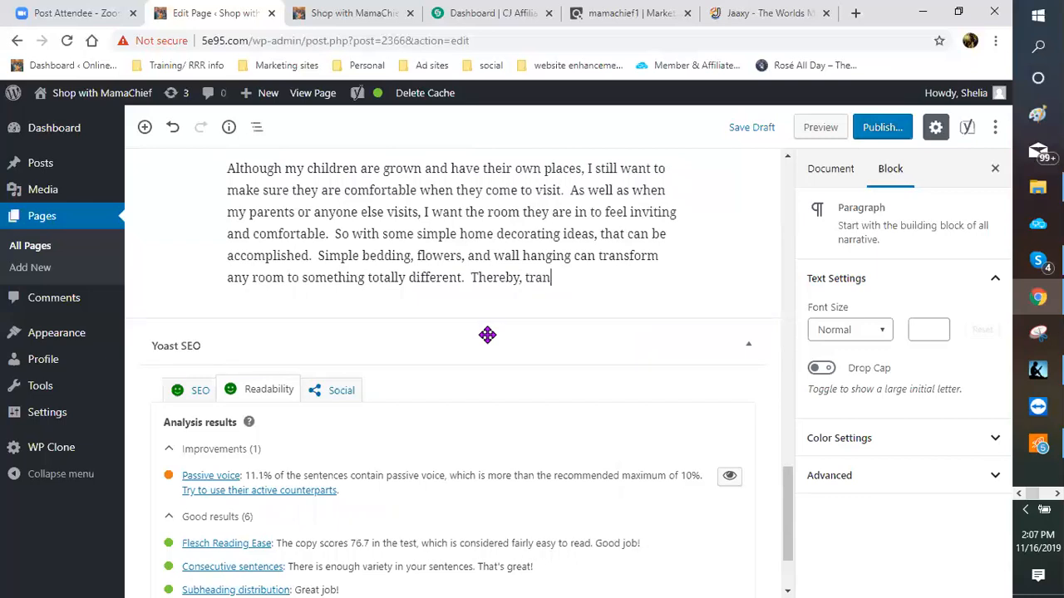
pyautogui.write('sforming drab and d')
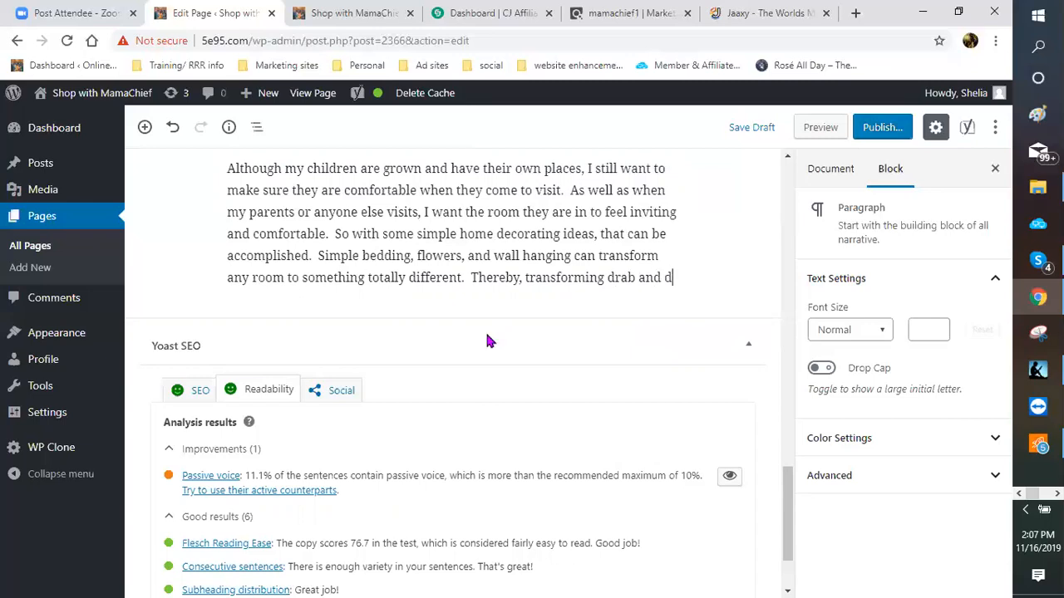
pyautogui.write('ati')
pyautogui.press('BackSpace')
pyautogui.write('ed to ')
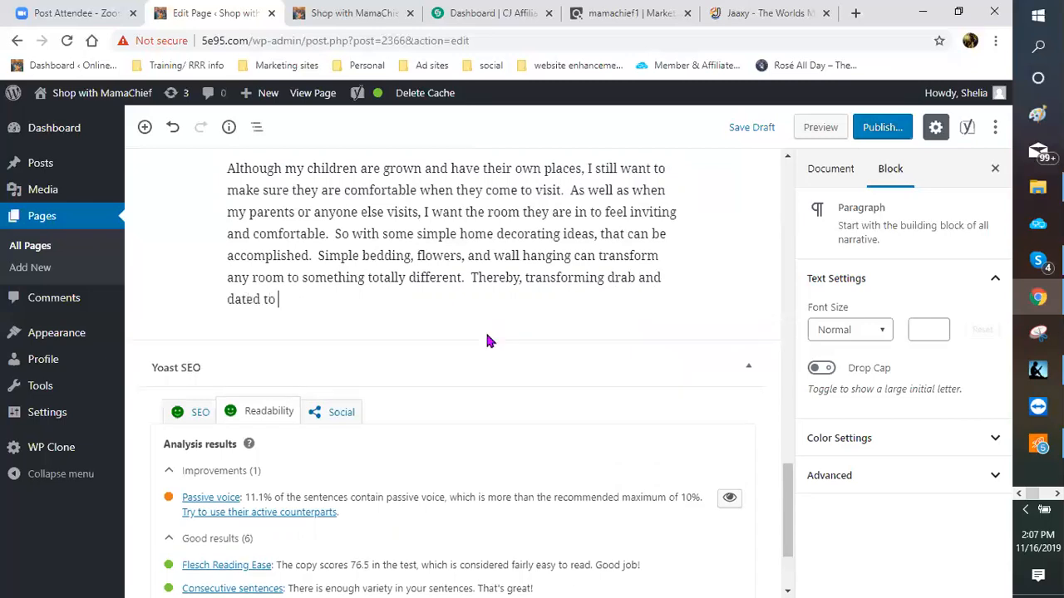
pyautogui.write('upbeat and tre')
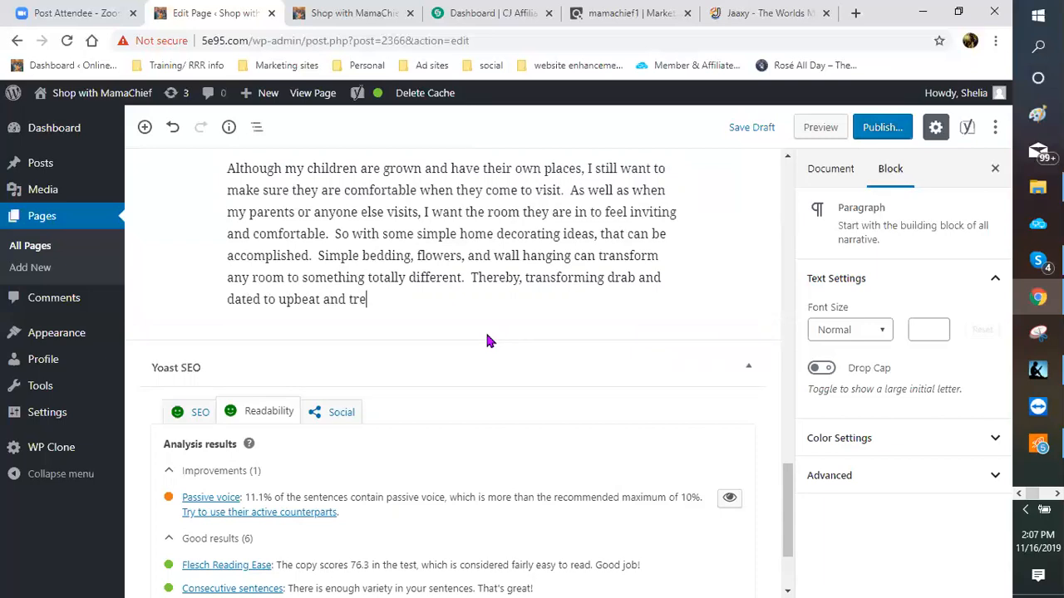
pyautogui.write('nddy')
pyautogui.press('BackSpace')
pyautogui.press('BackSpace')
pyautogui.write('y.')
pyautogui.scroll(-1, 485, 339)
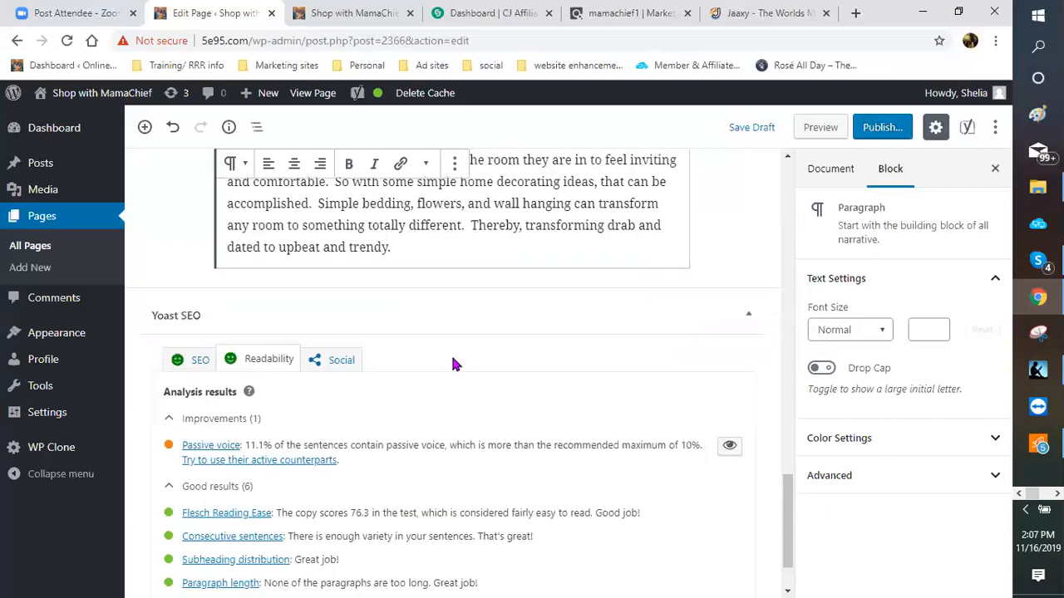
# Step: Start a new paragraph on refreshing working beds with stains and paint, or a complete bedroom set
pyautogui.press('Return')
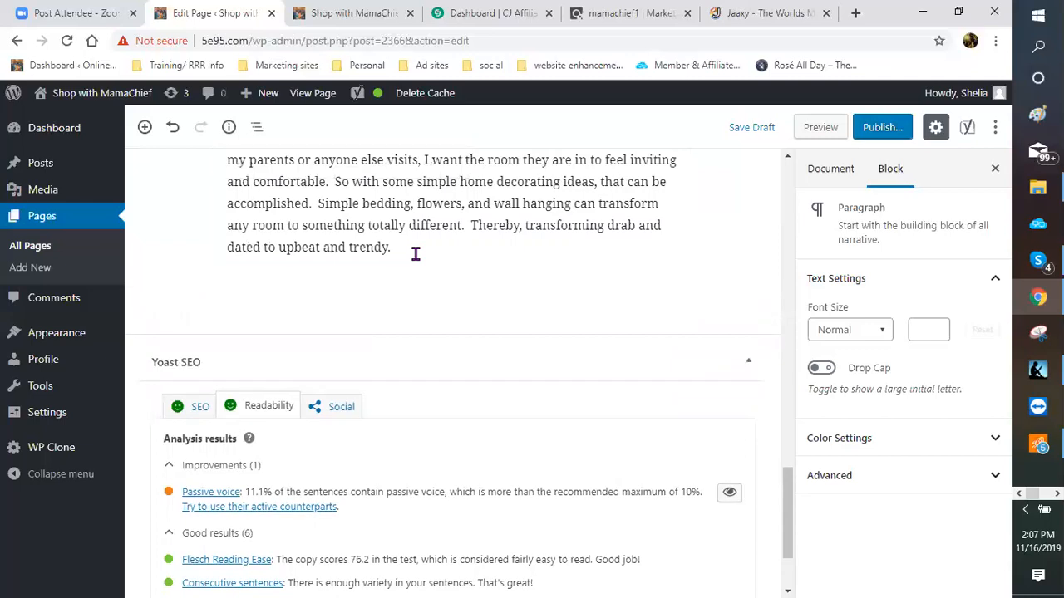
pyautogui.write('If you beds are still in w')
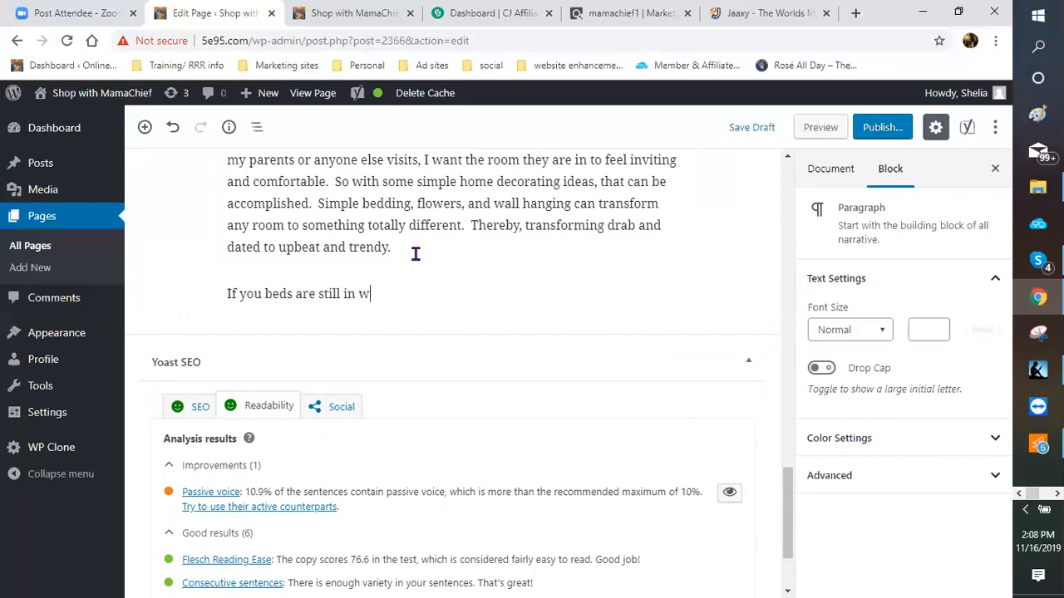
pyautogui.write('orking or')
pyautogui.write('der')
pyautogui.write(' w')
pyautogui.press('BackSpace')
pyautogui.press('BackSpace')
pyautogui.write(', then some stains ')
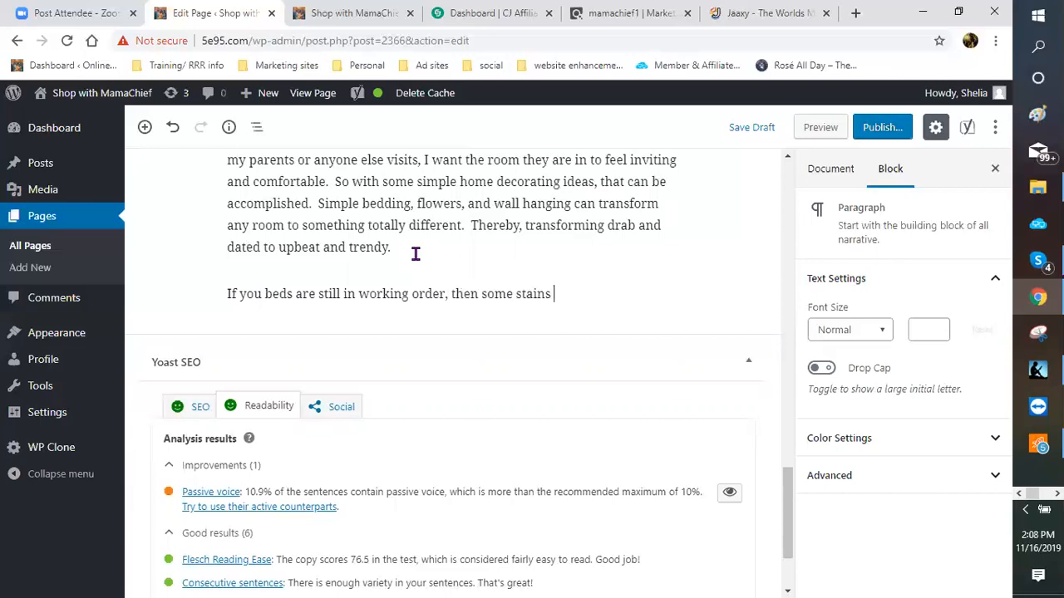
pyautogui.write('and a')
pyautogui.press('BackSpace')
pyautogui.write('paint coulb')
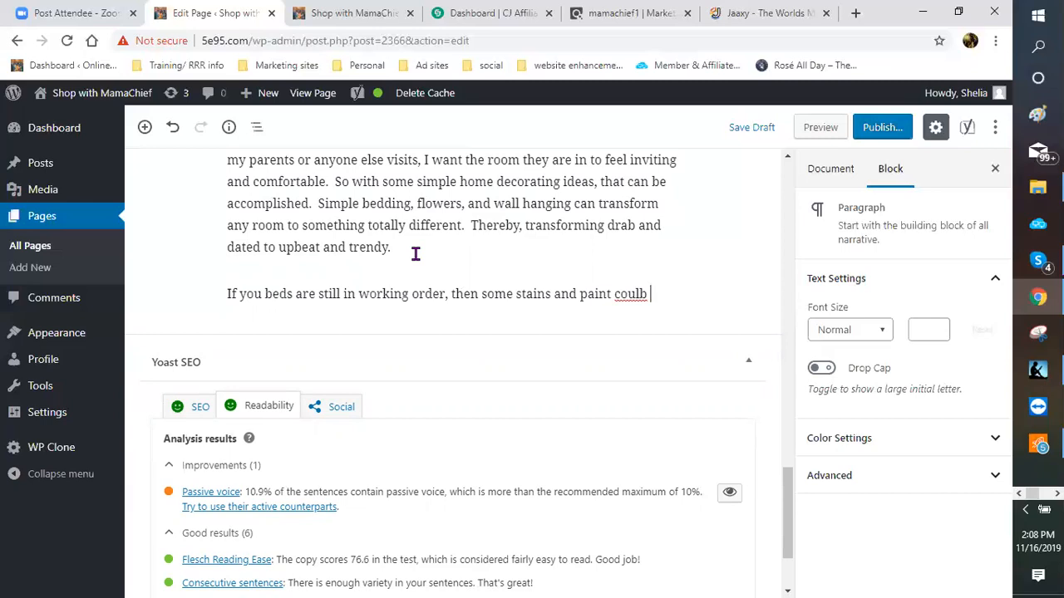
pyautogui.press('BackSpace')
pyautogui.press('BackSpace')
pyautogui.write('d ')
pyautogui.write('be t')
pyautogui.write('he only ')
pyautogui.write('things you')
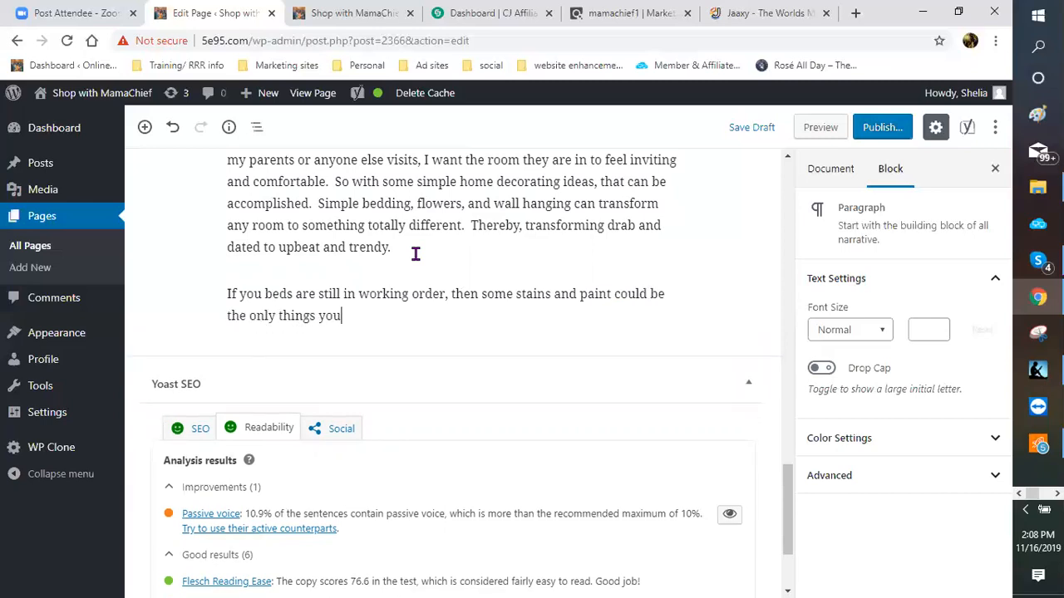
pyautogui.write(' would need to complete ')
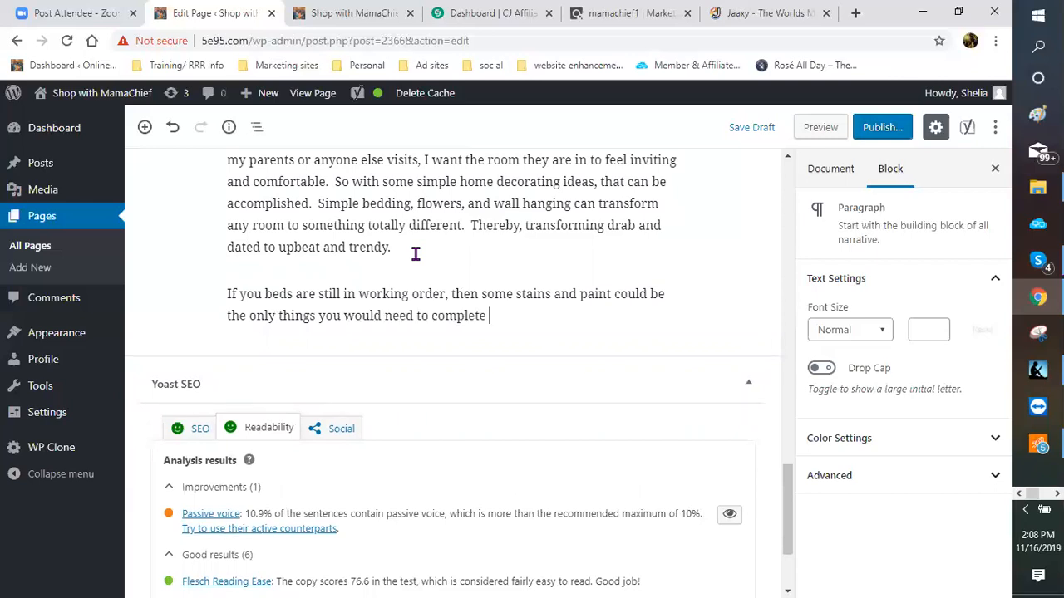
pyautogui.write('the look you are')
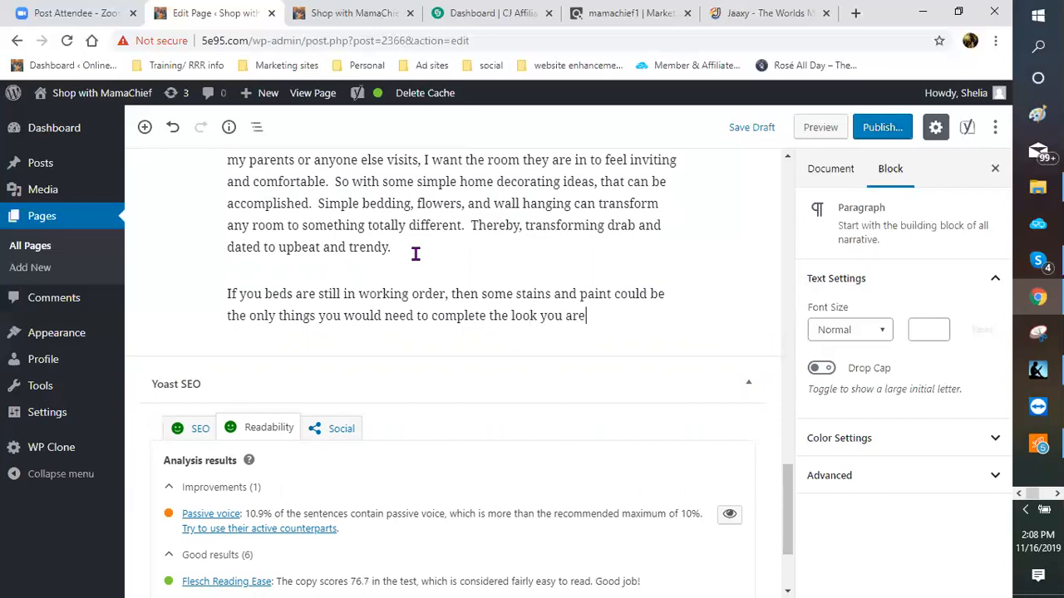
pyautogui.write(' going for.  However')
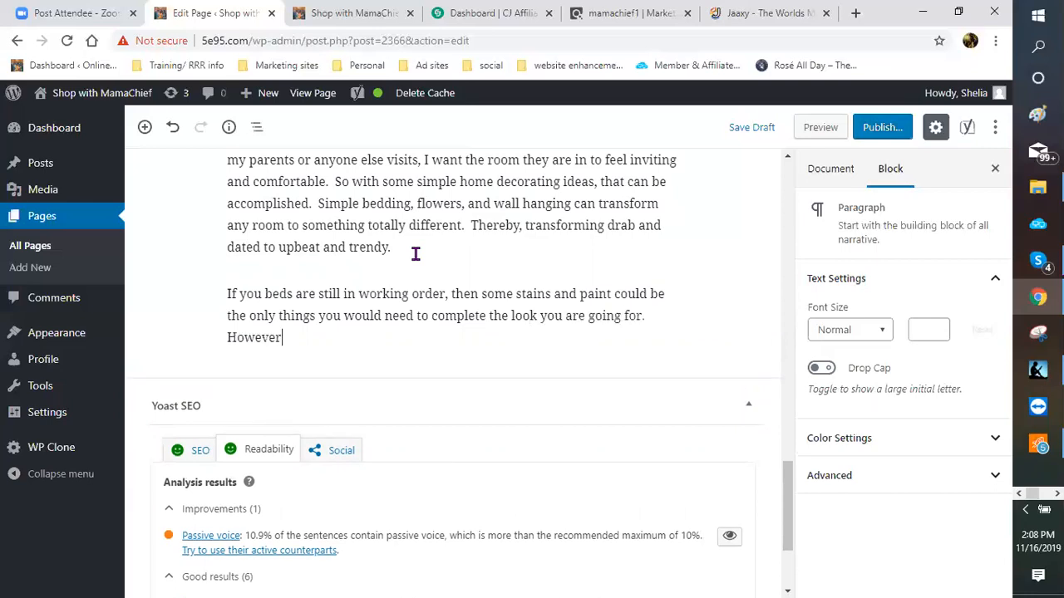
pyautogui.write(', if you want a to')
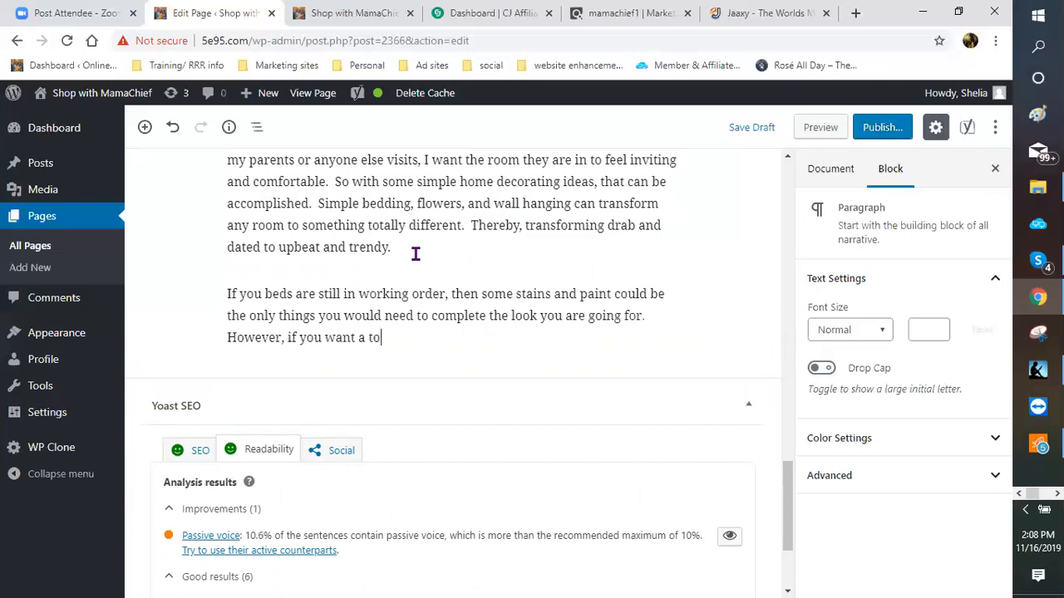
pyautogui.write('tallyn')
pyautogui.press('BackSpace')
pyautogui.write('new look, then')
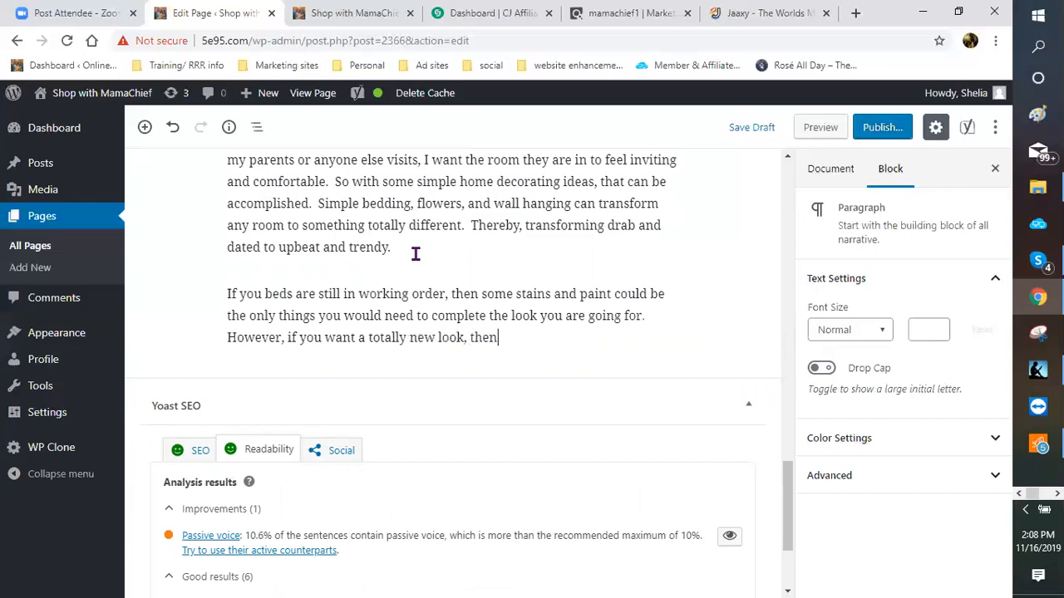
pyautogui.write(' a complete be')
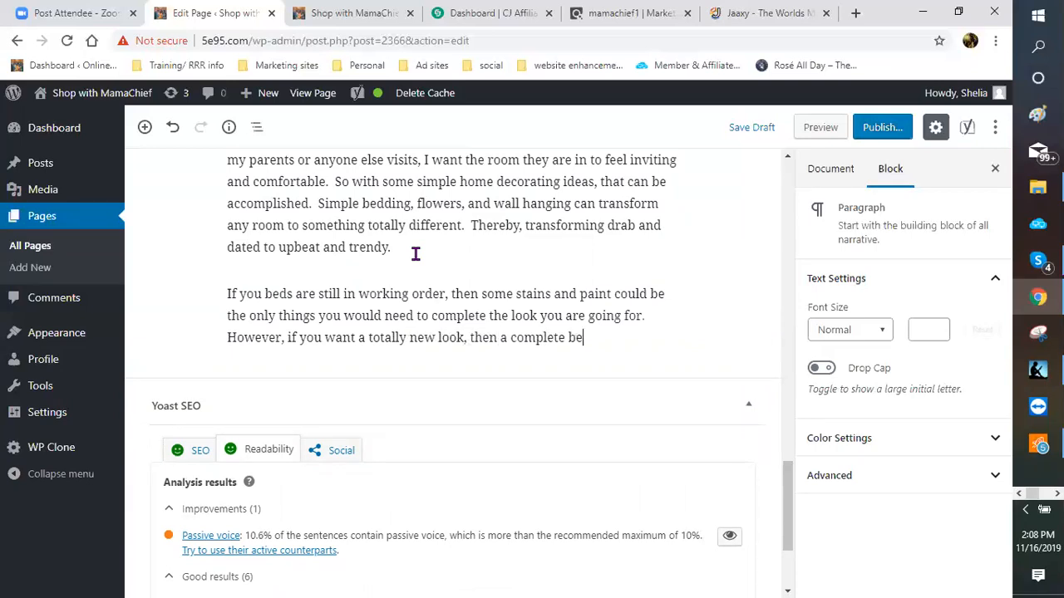
pyautogui.write('droom')
pyautogui.write(' room')
pyautogui.press('BackSpace')
pyautogui.press('BackSpace')
pyautogui.press('BackSpace')
pyautogui.press('BackSpace')
pyautogui.press('BackSpace')
pyautogui.write('setting')
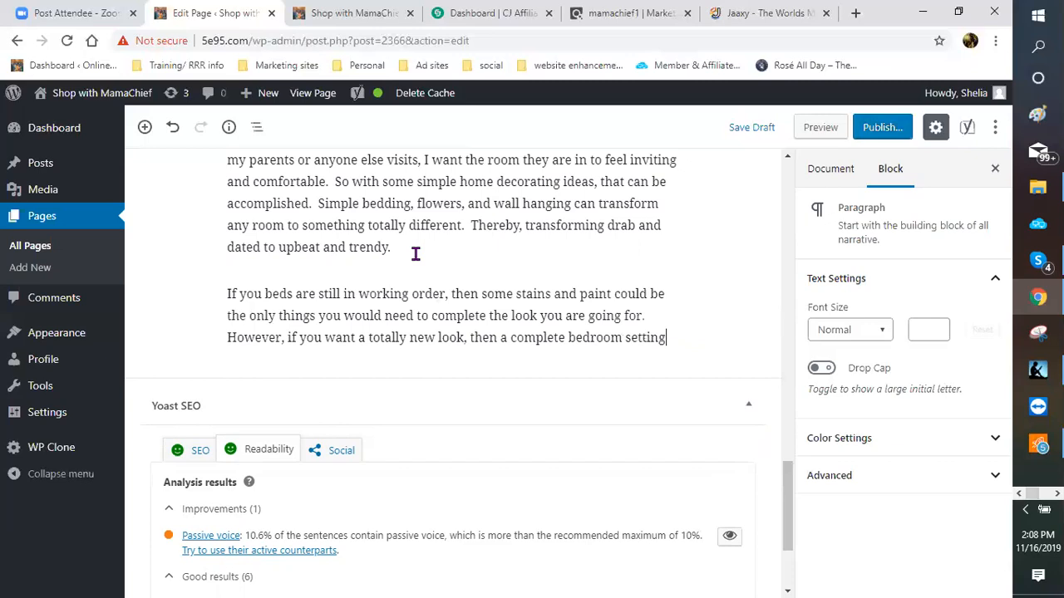
pyautogui.write(' would be in order')
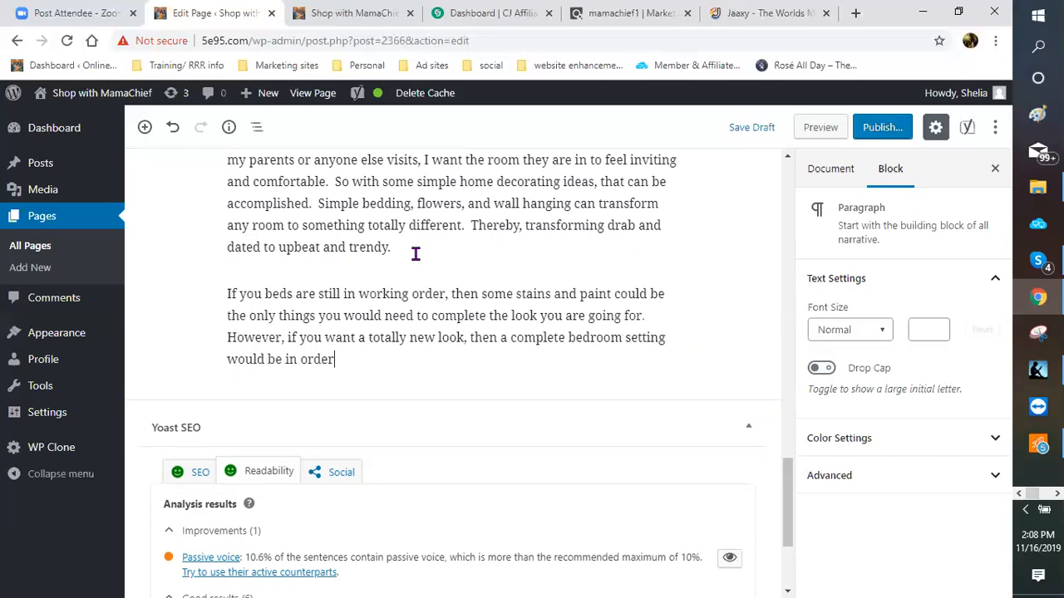
pyautogui.write('.  Dresser, mirror,')
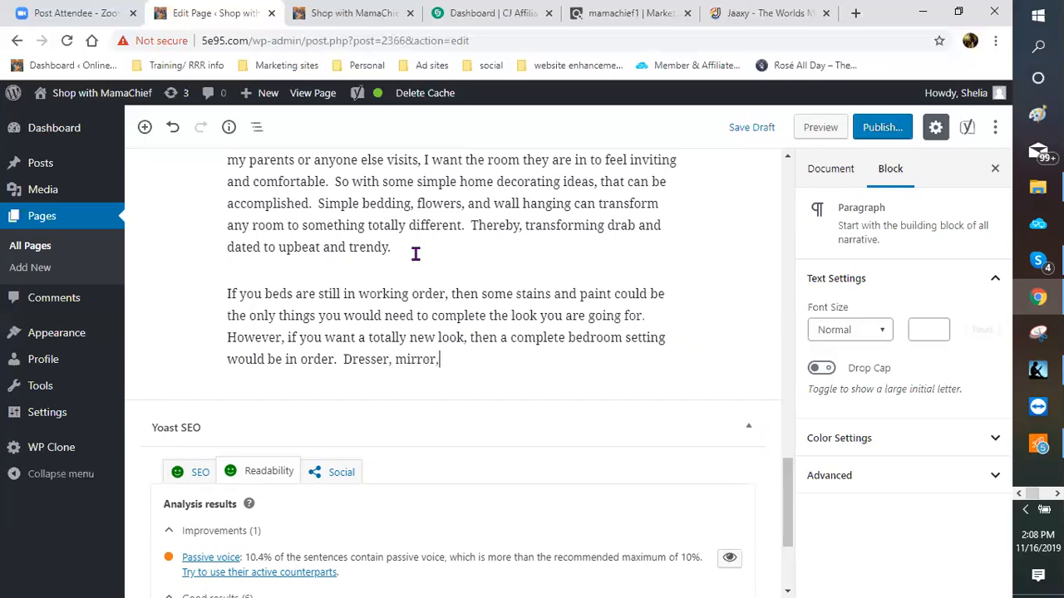
pyautogui.write(' bedframe and m')
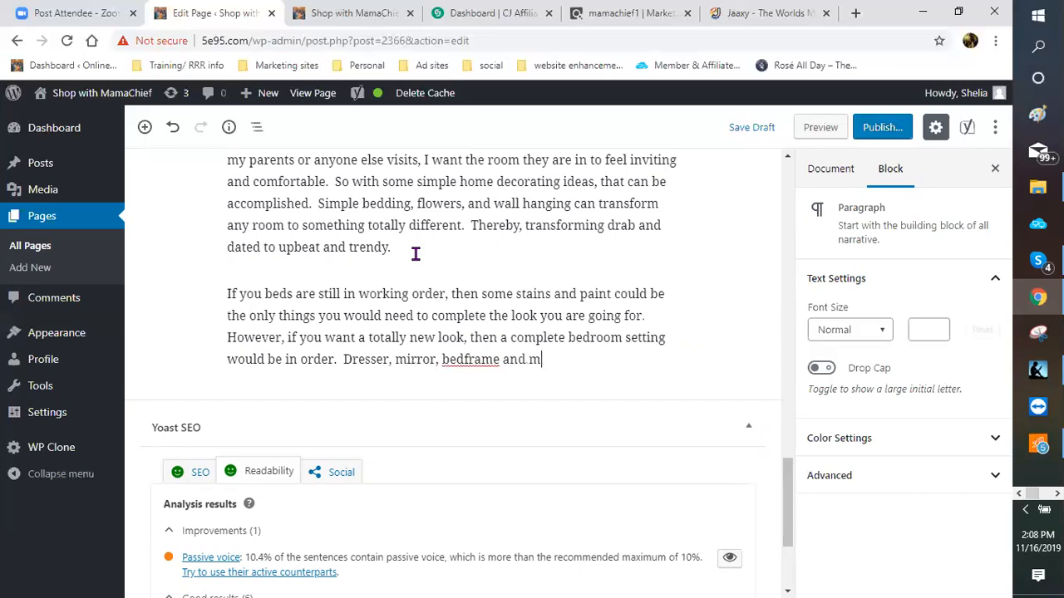
pyautogui.write('attress sets.  Yo')
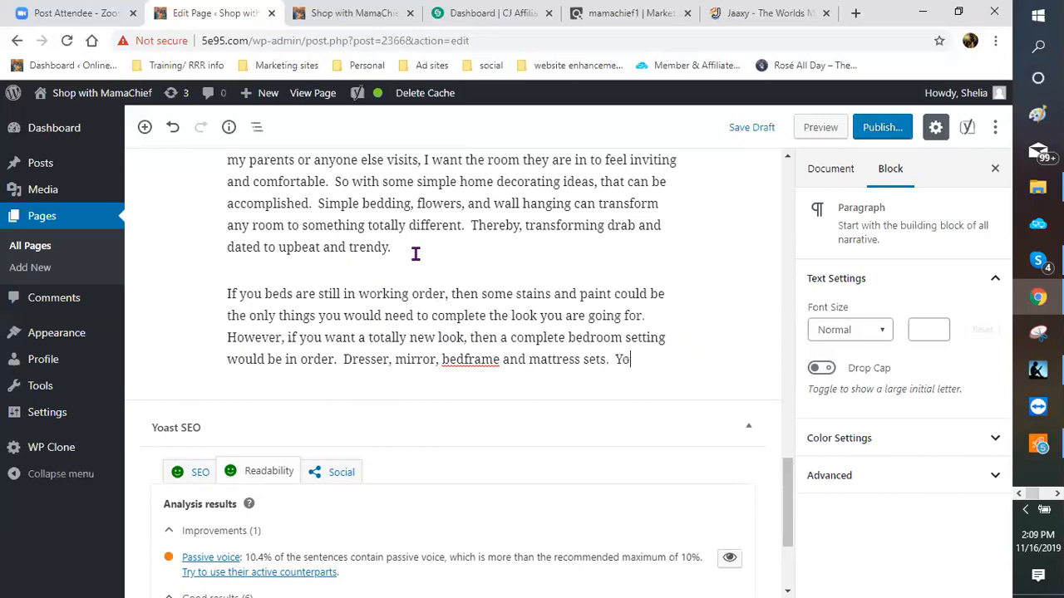
pyautogui.write('u may want to go fro')
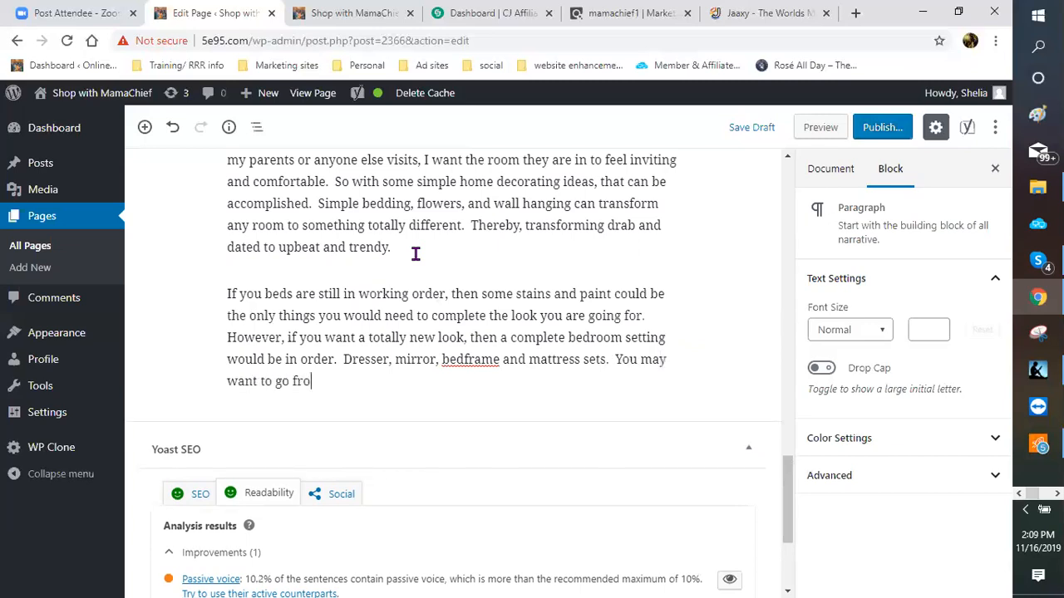
pyautogui.write('m a full to a queen or')
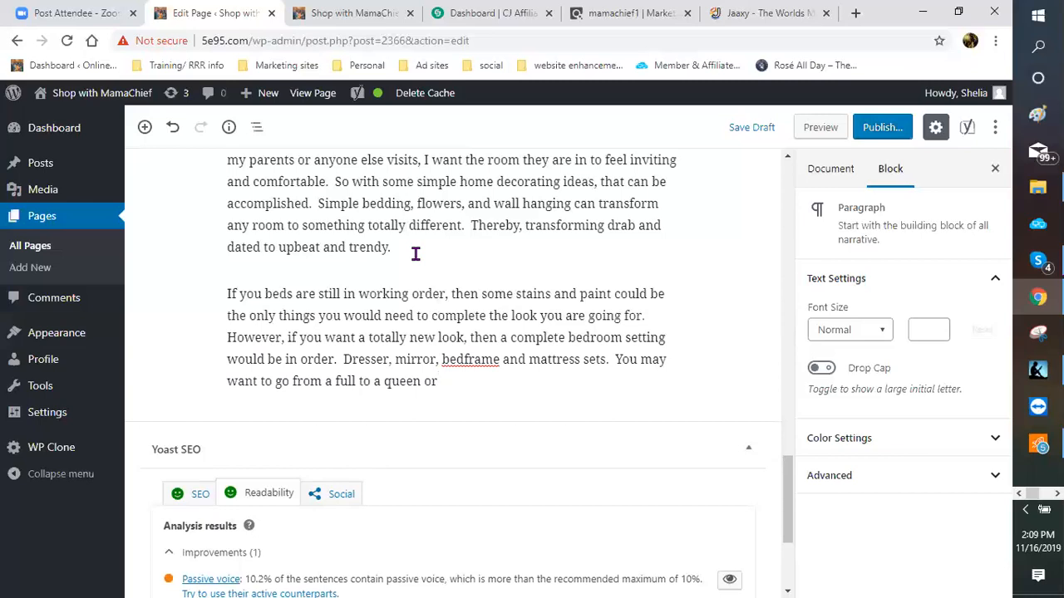
pyautogui.write(' queen to a king ')
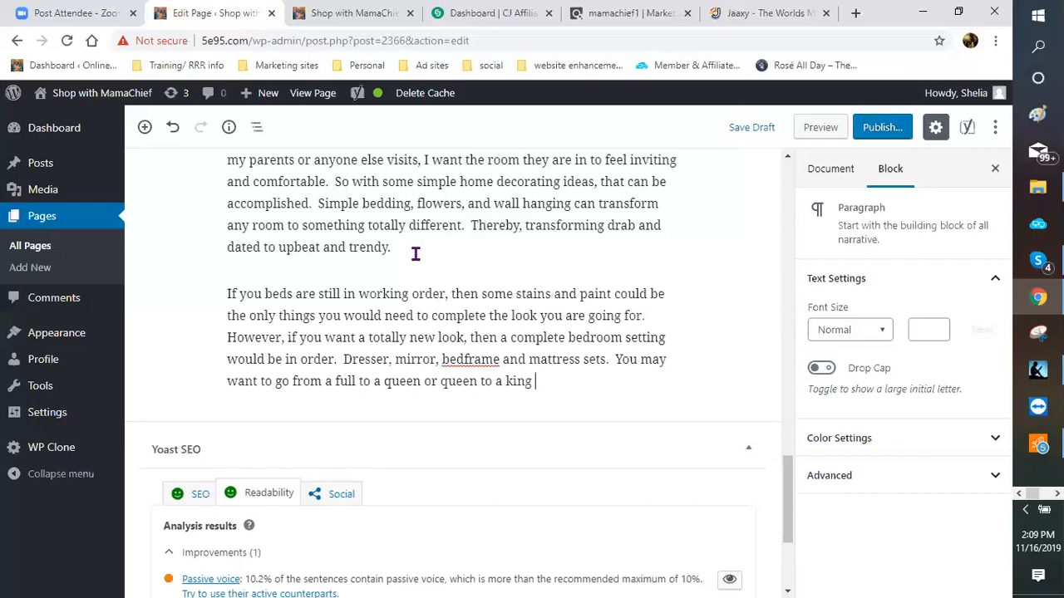
pyautogui.write('bed.  Queen to K')
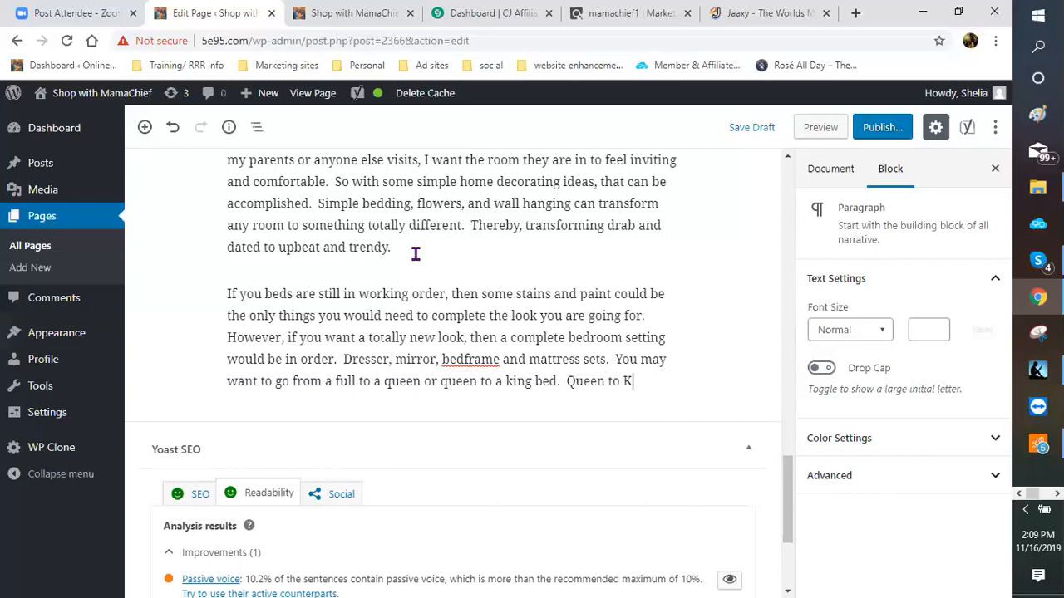
# Step: Continue with the Queen-to-King upgrade advice, the choice being yours, and the budget reminder
pyautogui.write('ing I highly recoomen')
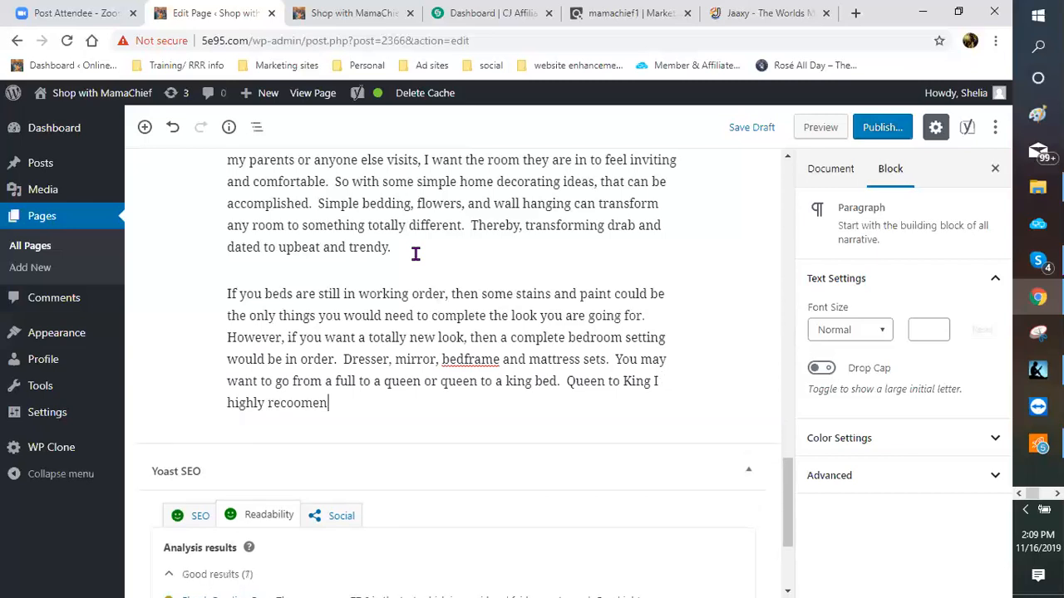
pyautogui.press('BackSpace')
pyautogui.press('BackSpace')
pyautogui.press('BackSpace')
pyautogui.press('BackSpace')
pyautogui.write('mmend if you ')
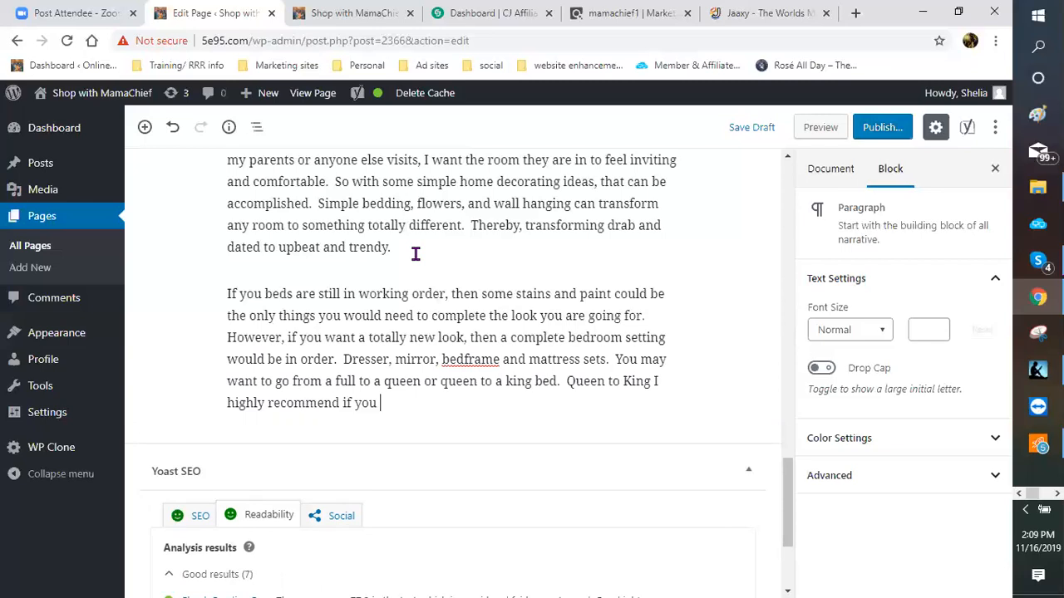
pyautogui.write('have the space.  ')
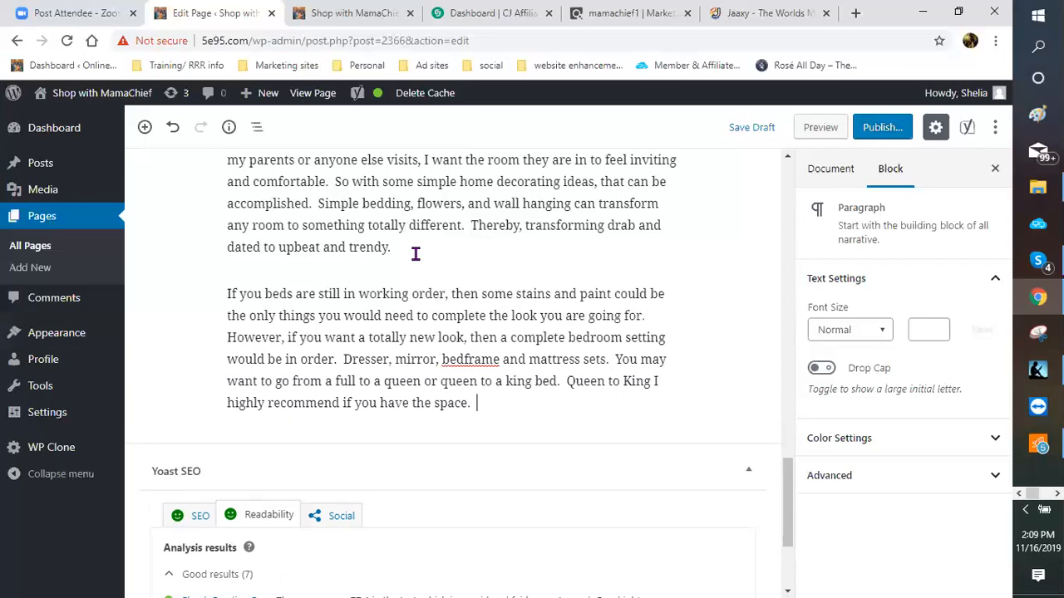
pyautogui.write('Nonetheless')
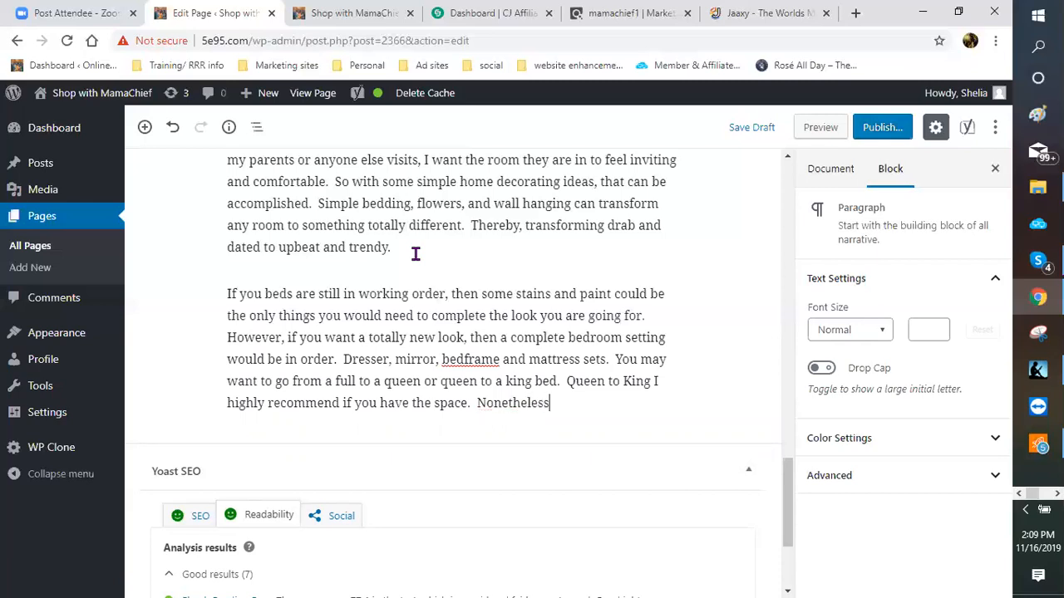
pyautogui.write(', the cohoice is st')
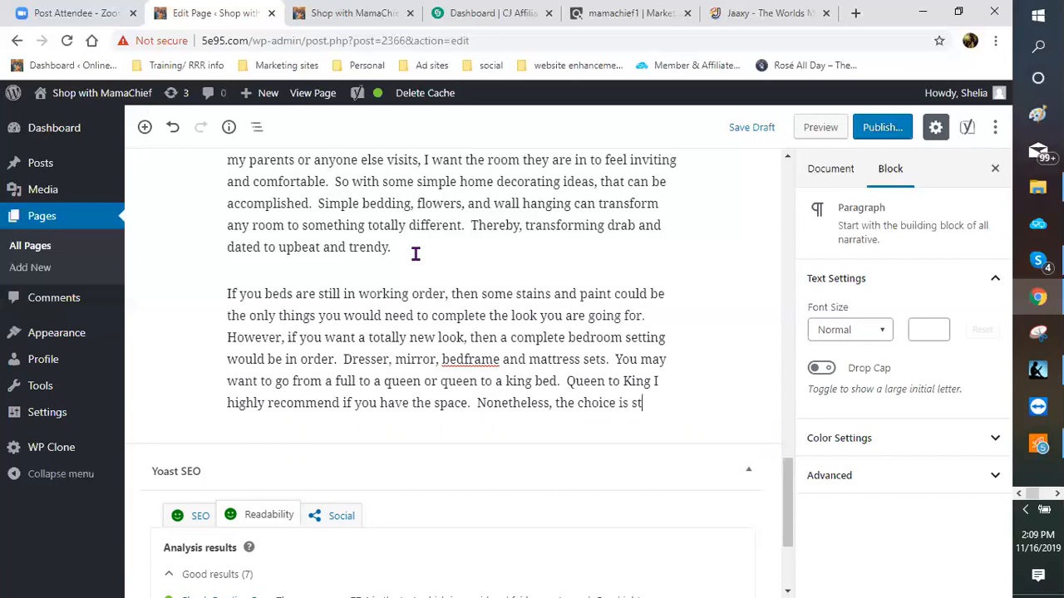
pyautogui.write('ill up to you and ')
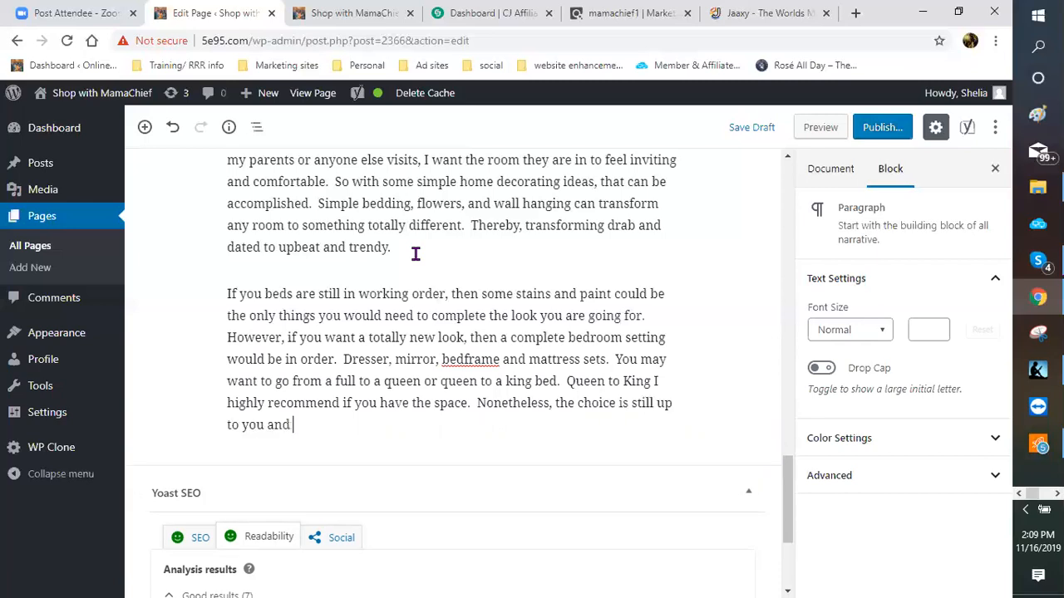
pyautogui.write('how you want to')
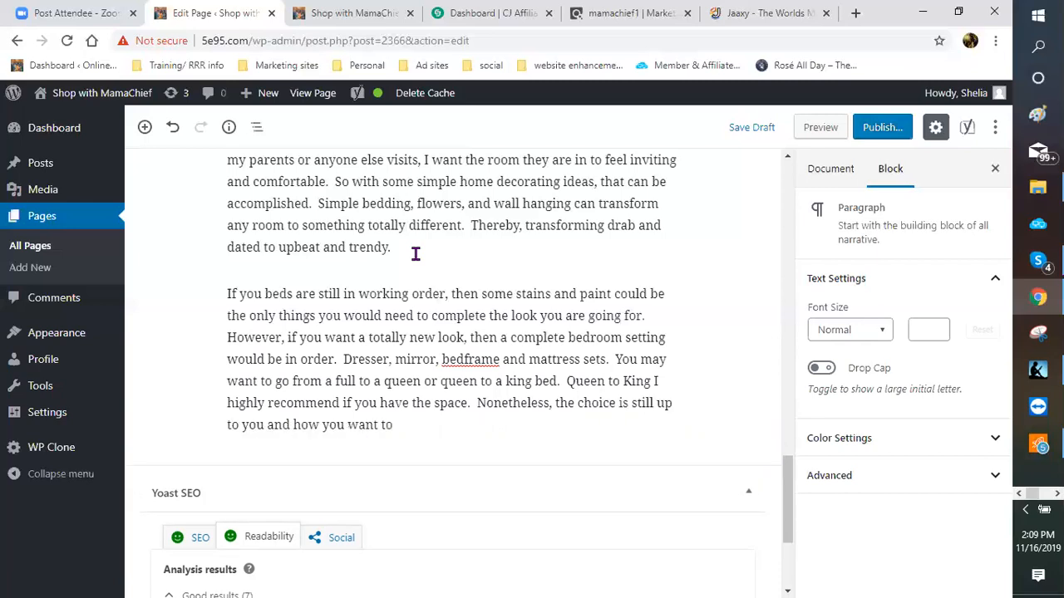
pyautogui.write(' room to look and feel.  ')
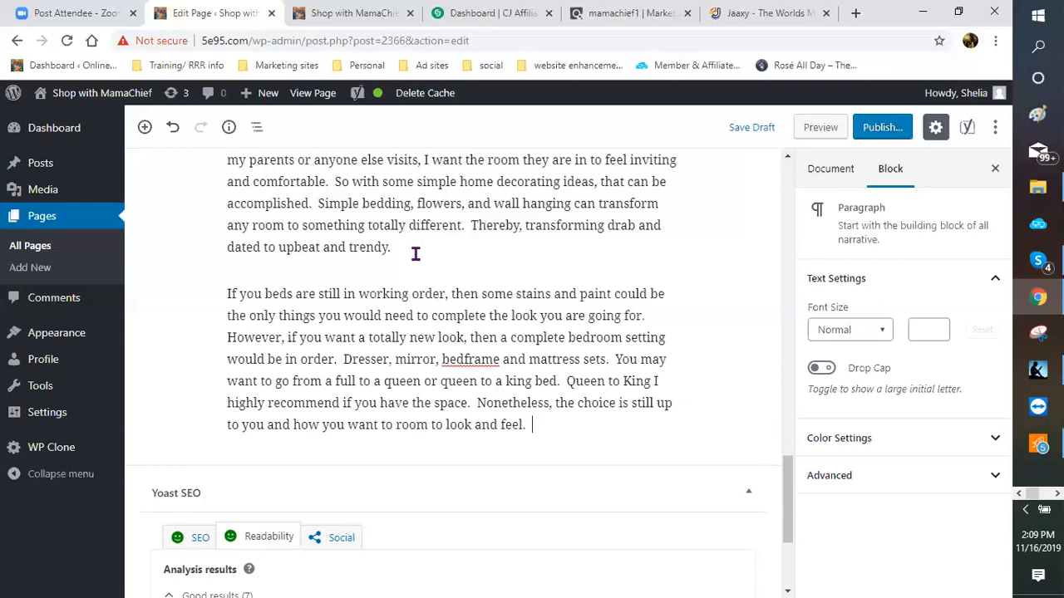
pyautogui.write("But, let's not for")
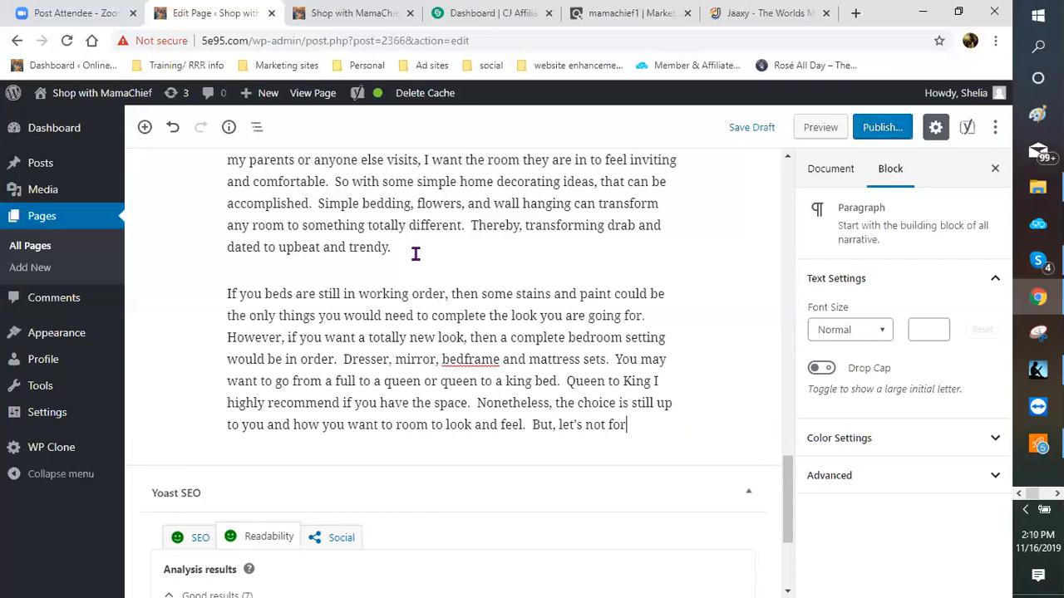
pyautogui.write('get about')
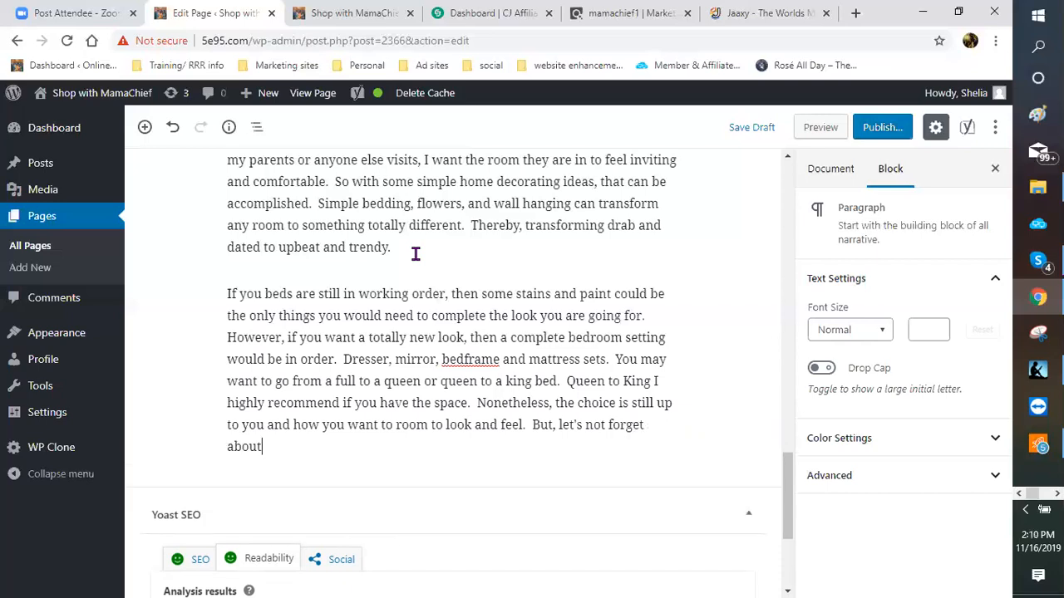
pyautogui.write(' your budget.')
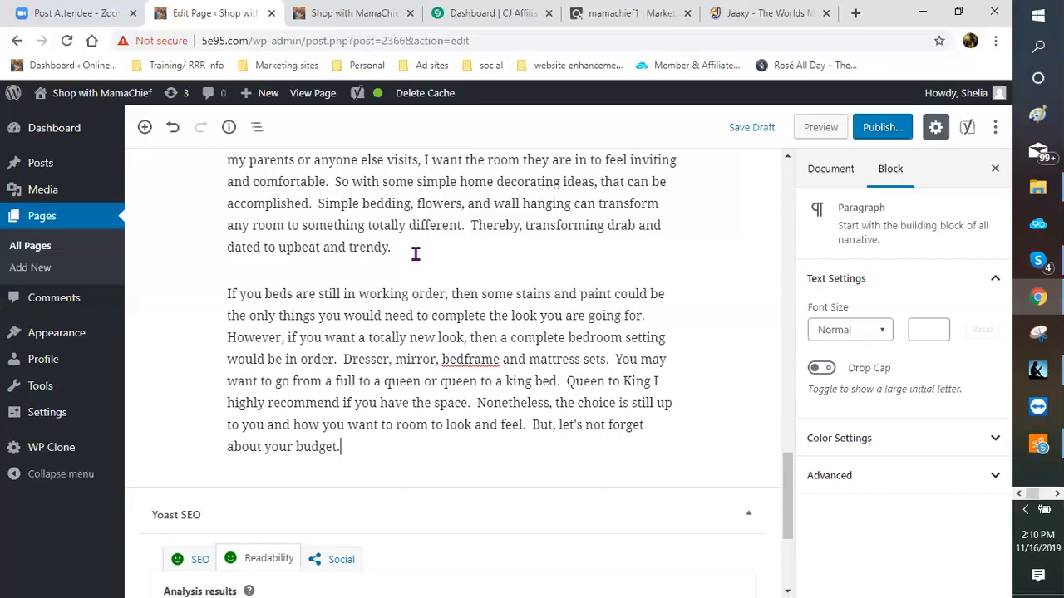
pyautogui.write('  Remember we are doing simpl')
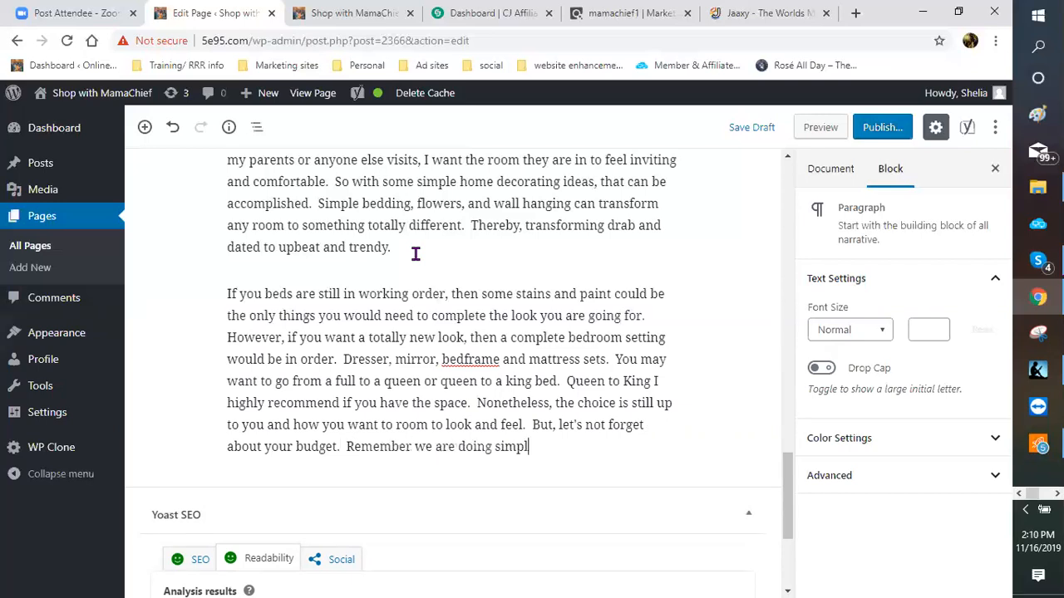
pyautogui.write('e home ')
pyautogui.write('deao')
pyautogui.press('BackSpace')
pyautogui.press('BackSpace')
pyautogui.write('corating ideas')
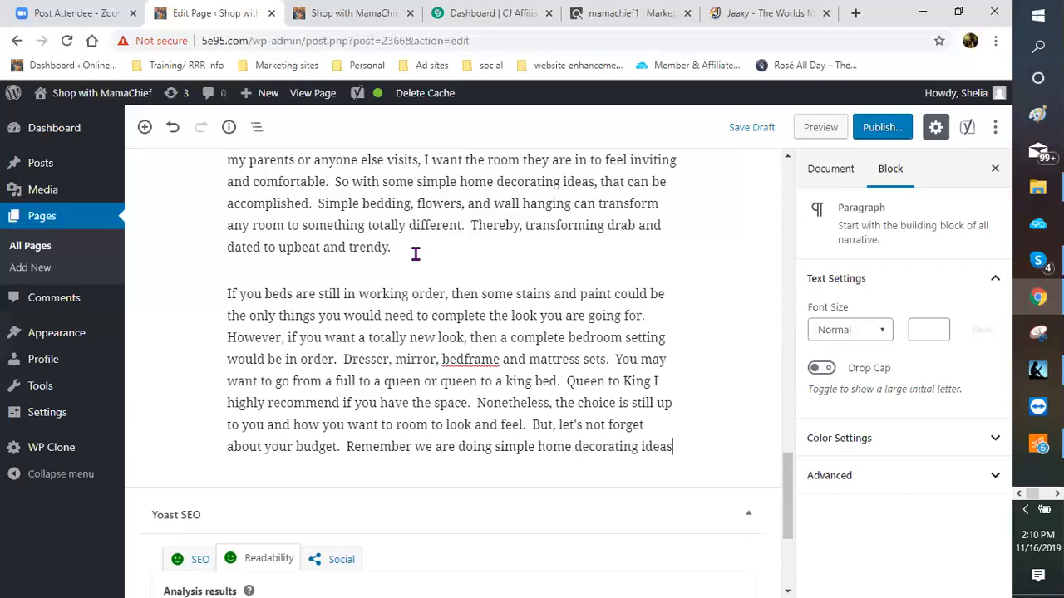
pyautogui.write(' on a budge')
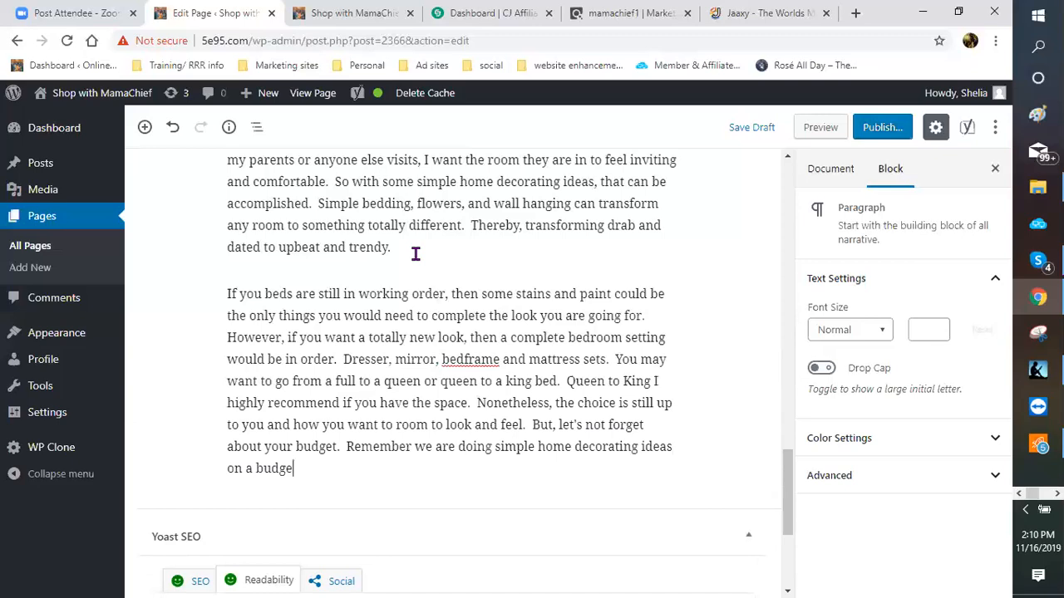
pyautogui.write('t.')
# Step: Review the Yoast Readability results and SEO keyphrase checks, then save the page as a draft
pyautogui.scroll(-3, 441, 332)
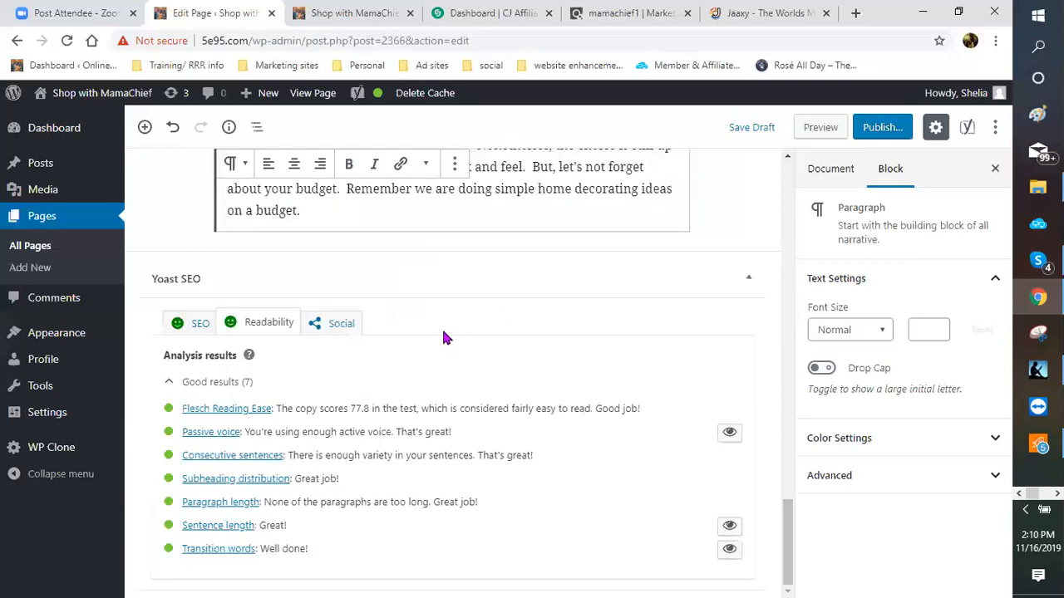
pyautogui.scroll(1, 441, 337)
pyautogui.scroll(-1, 434, 340)
pyautogui.scroll(1, 236, 408)
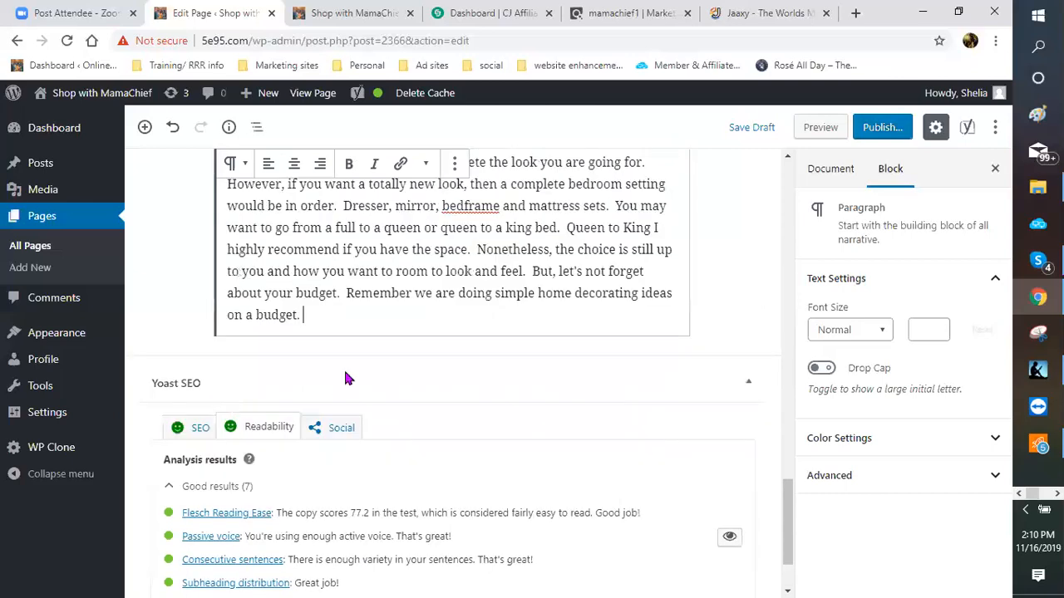
pyautogui.scroll(-1, 167, 333)
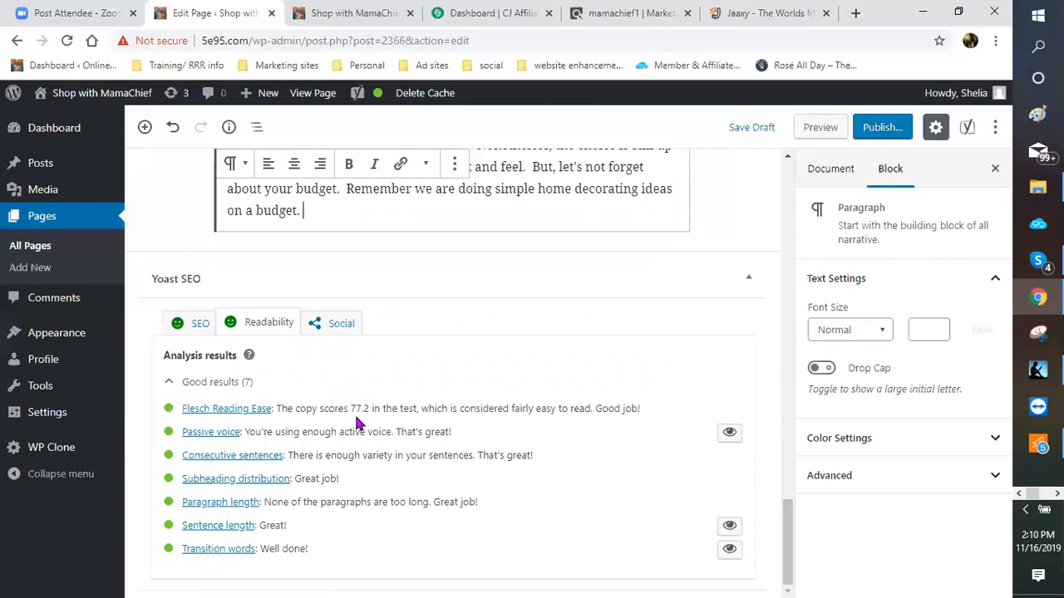
pyautogui.click(199, 329)
pyautogui.scroll(-4, 238, 356)
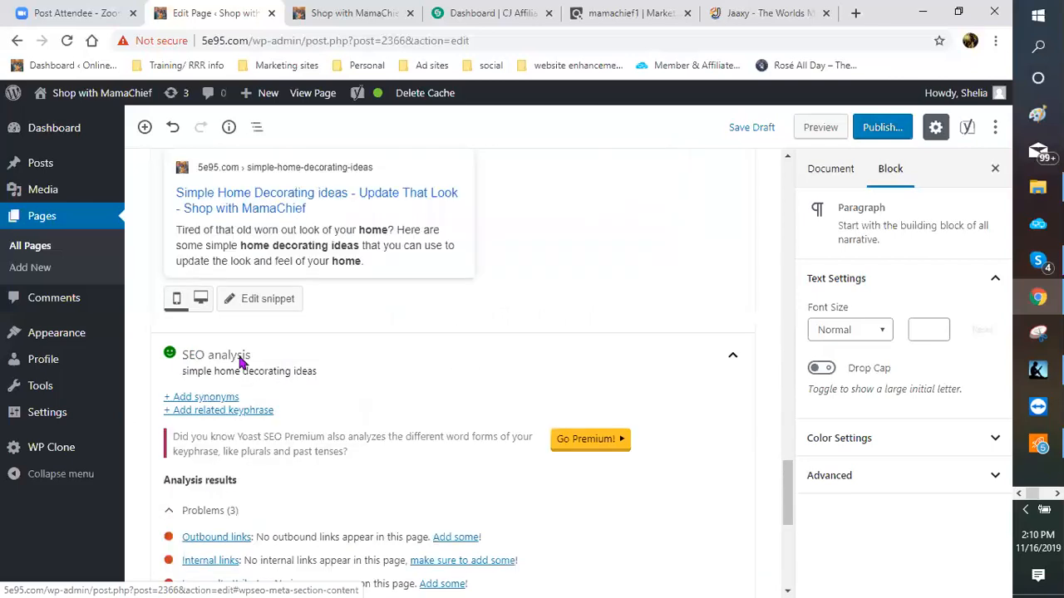
pyautogui.scroll(-3, 221, 341)
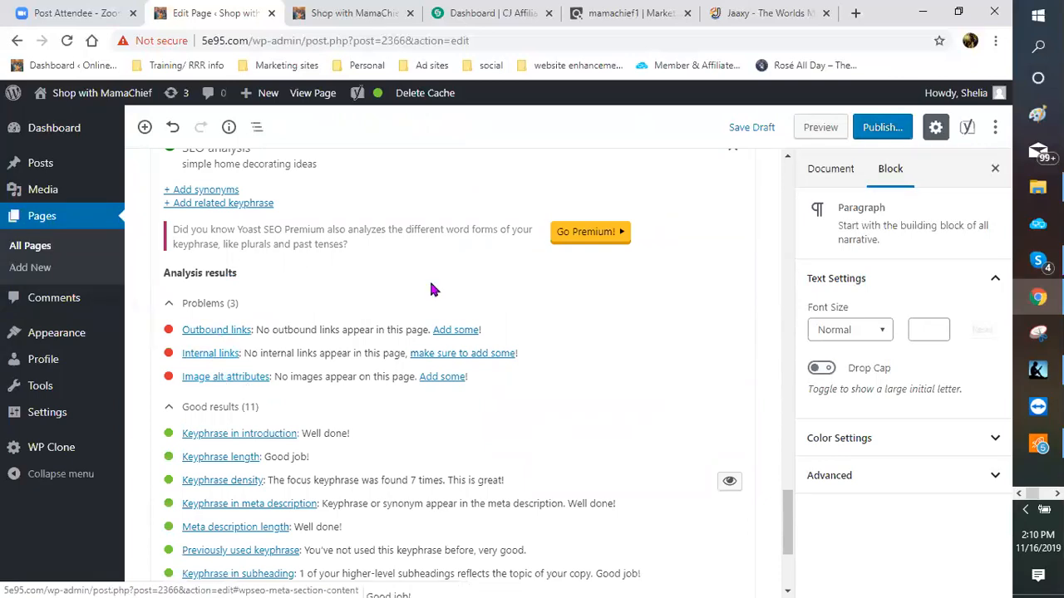
pyautogui.scroll(3, 440, 283)
pyautogui.scroll(3, 408, 305)
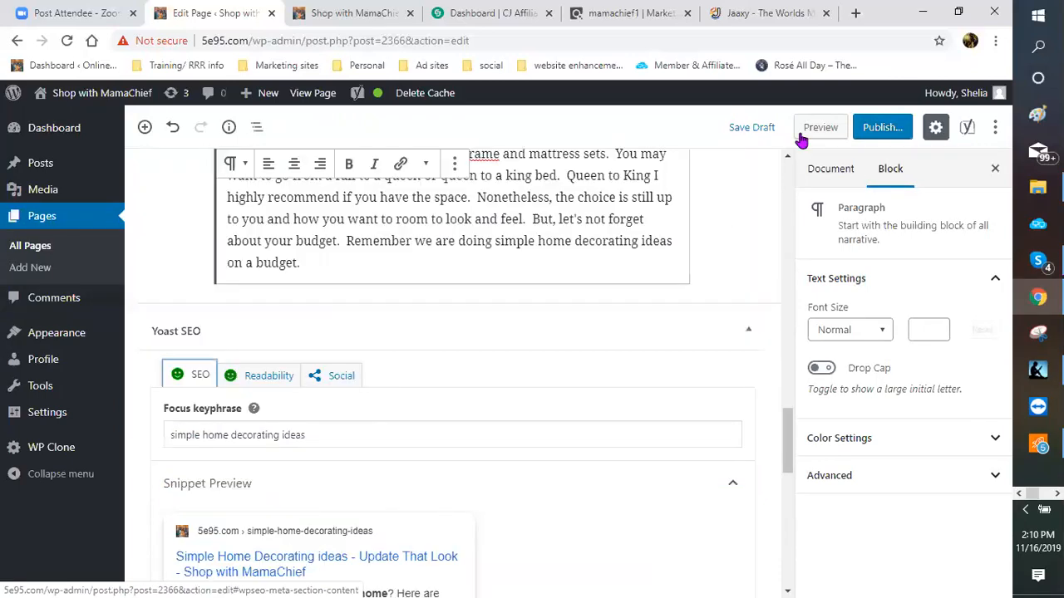
pyautogui.click(738, 133)
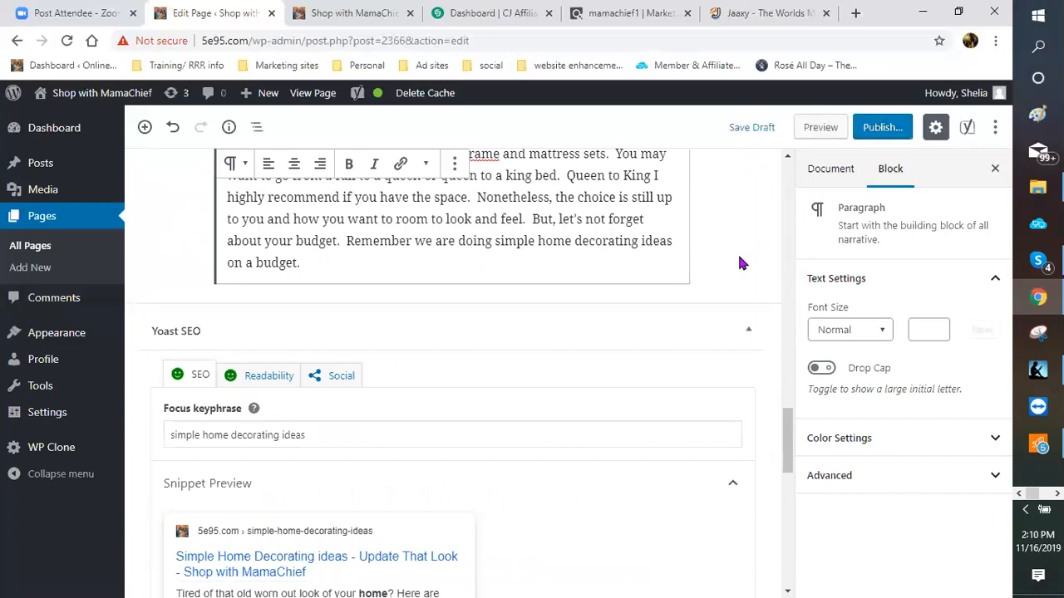
# Step: Scroll through the page, then deselect the paragraph to show the Document settings with slug 'simple-home-decorating-ideas'
pyautogui.scroll(4, 714, 266)
pyautogui.scroll(3, 506, 299)
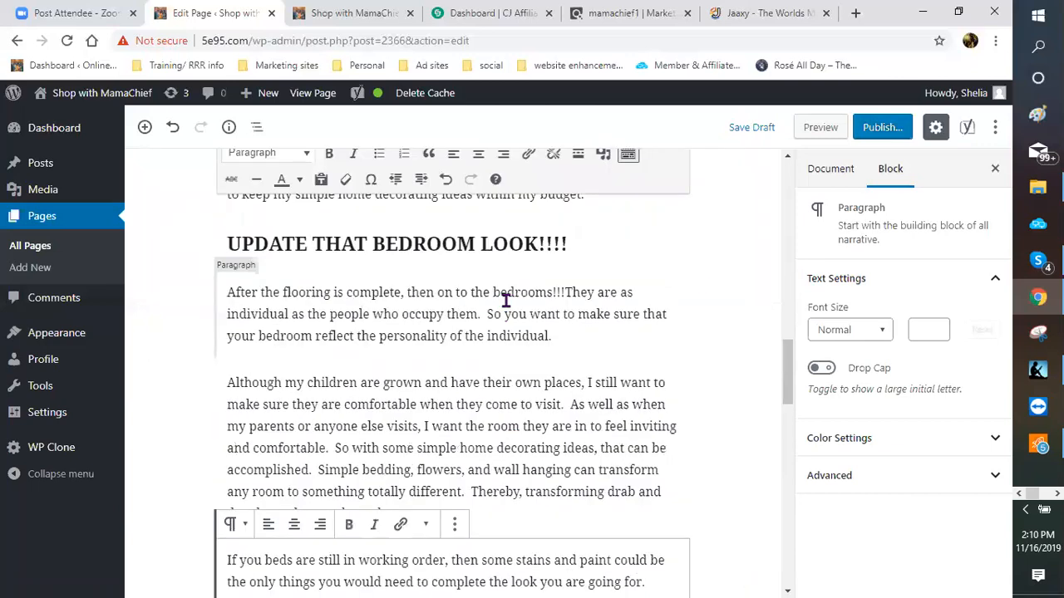
pyautogui.scroll(3, 455, 312)
pyautogui.scroll(4, 449, 313)
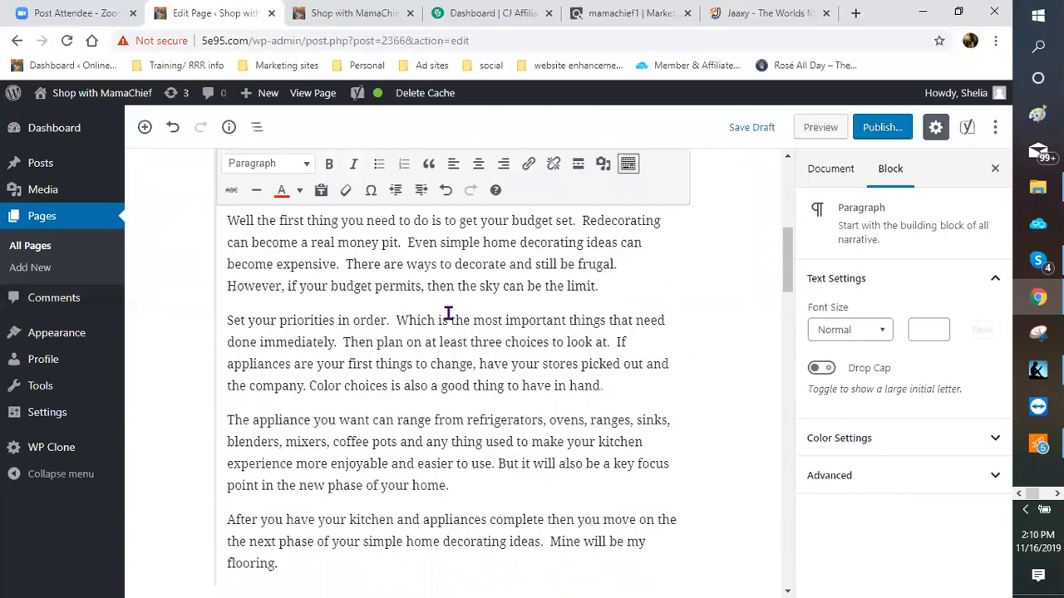
pyautogui.scroll(-3, 432, 312)
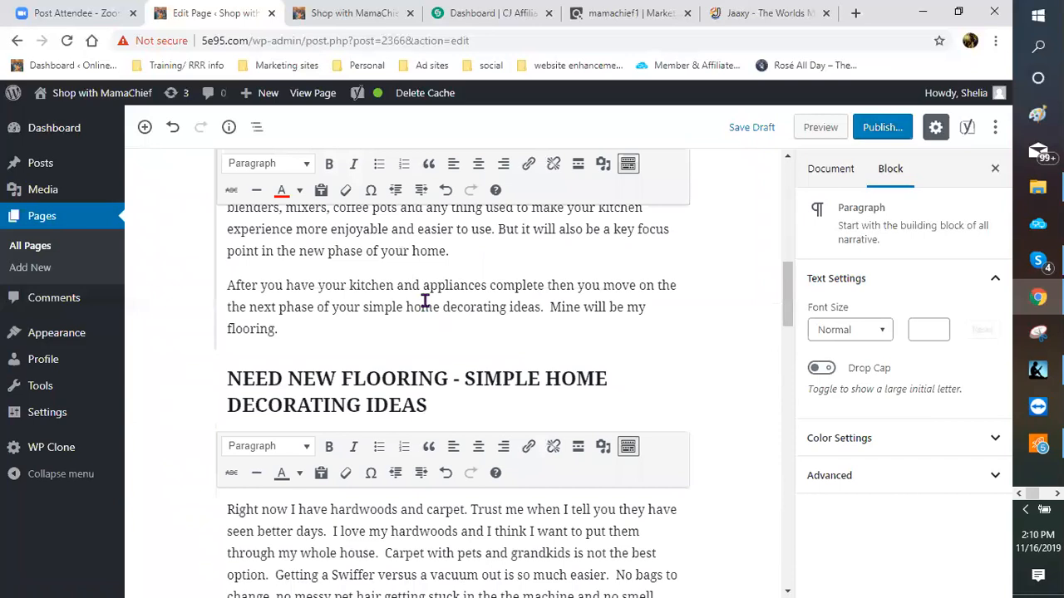
pyautogui.scroll(-3, 419, 303)
pyautogui.scroll(-5, 357, 278)
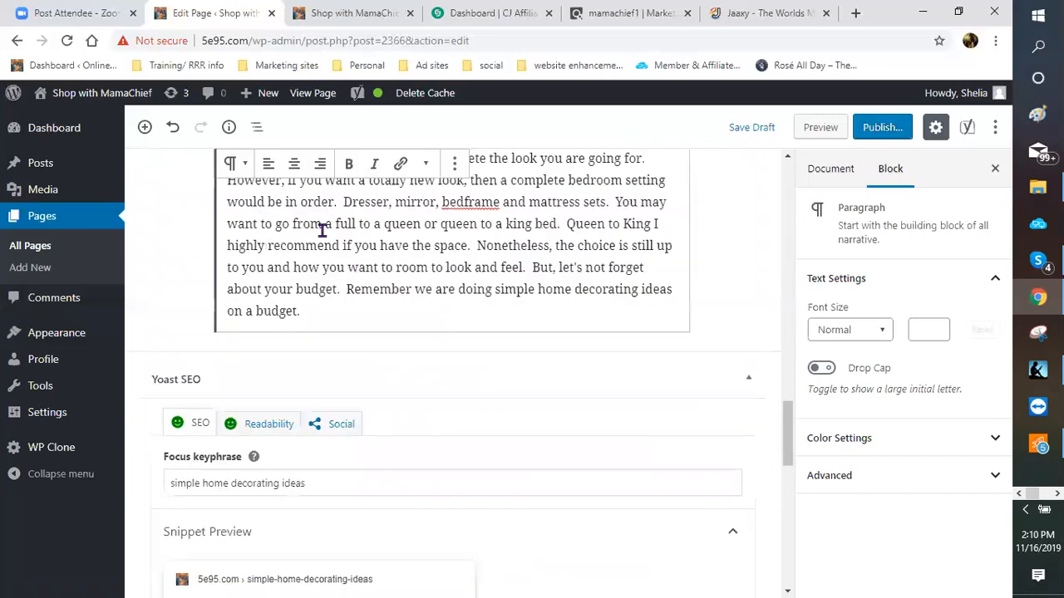
pyautogui.scroll(-1, 327, 332)
pyautogui.scroll(1, 364, 320)
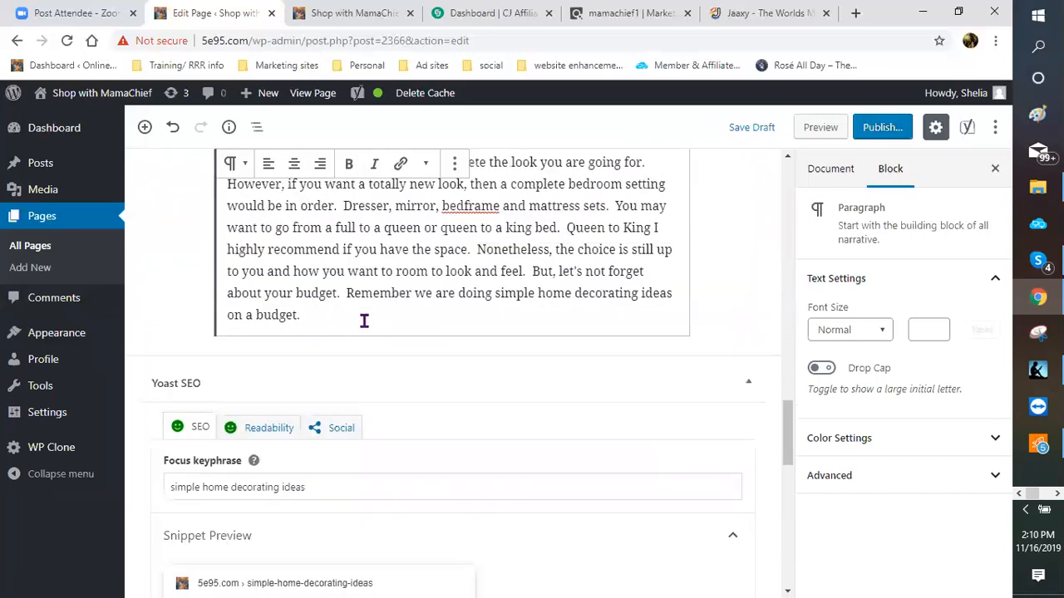
pyautogui.click(443, 338)
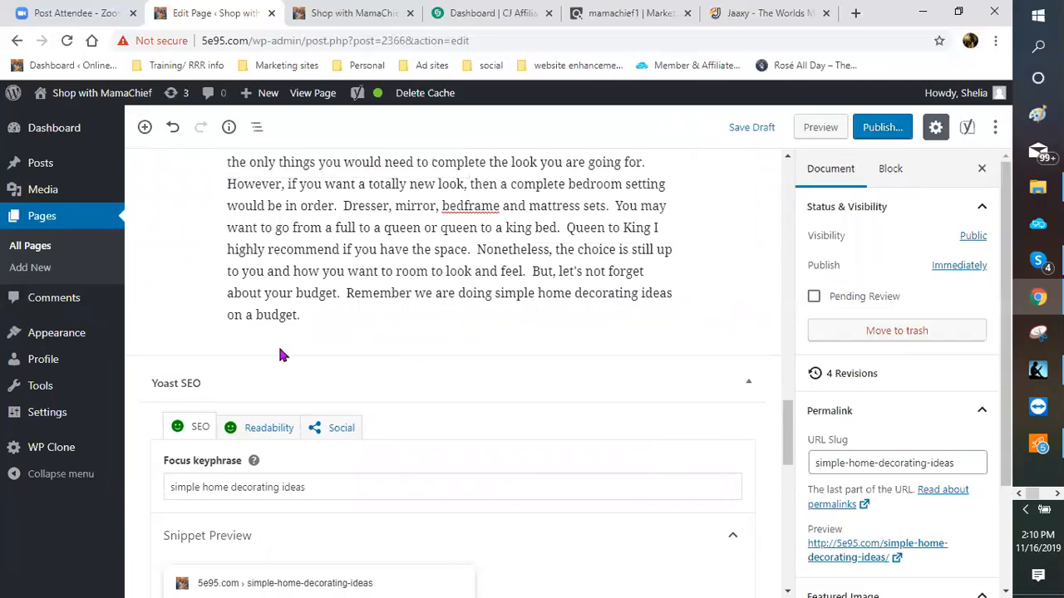
# Step: Insert a new empty Classic block right after the paragraph ending 'on a budget.'
pyautogui.click(306, 316)
pyautogui.press('Return')
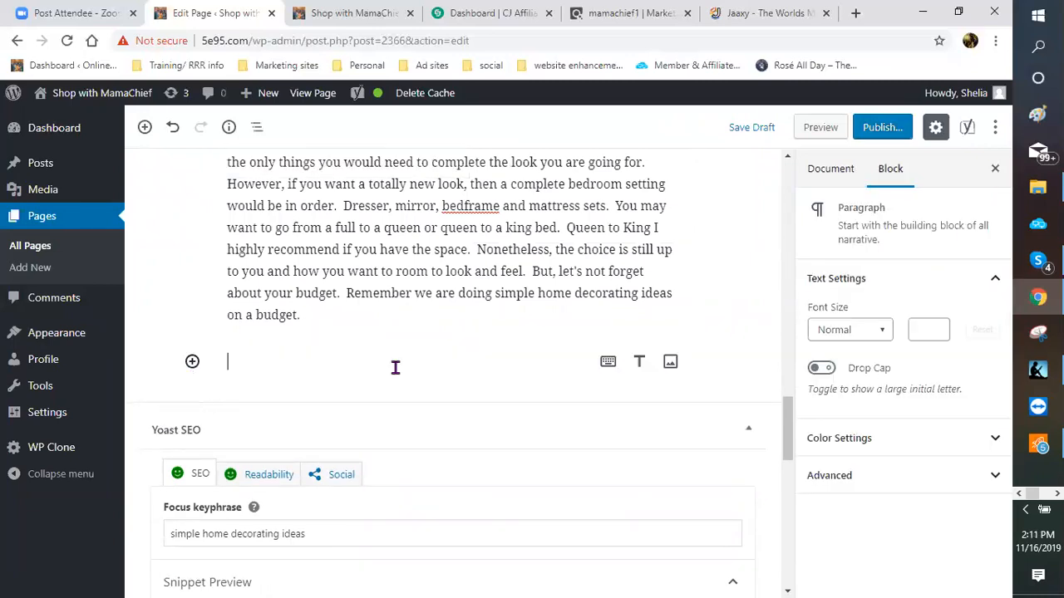
pyautogui.click(608, 363)
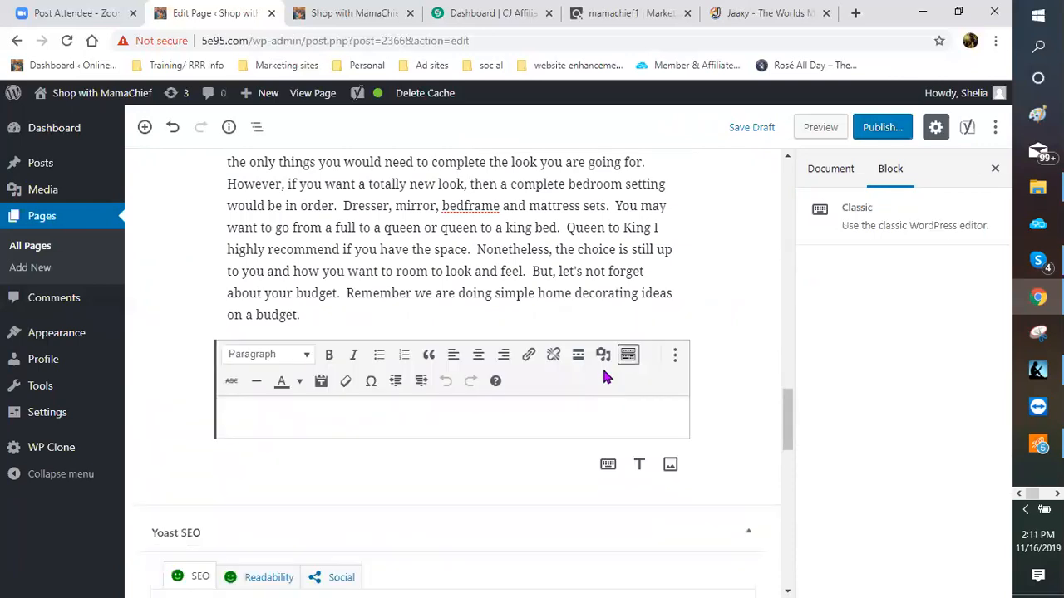
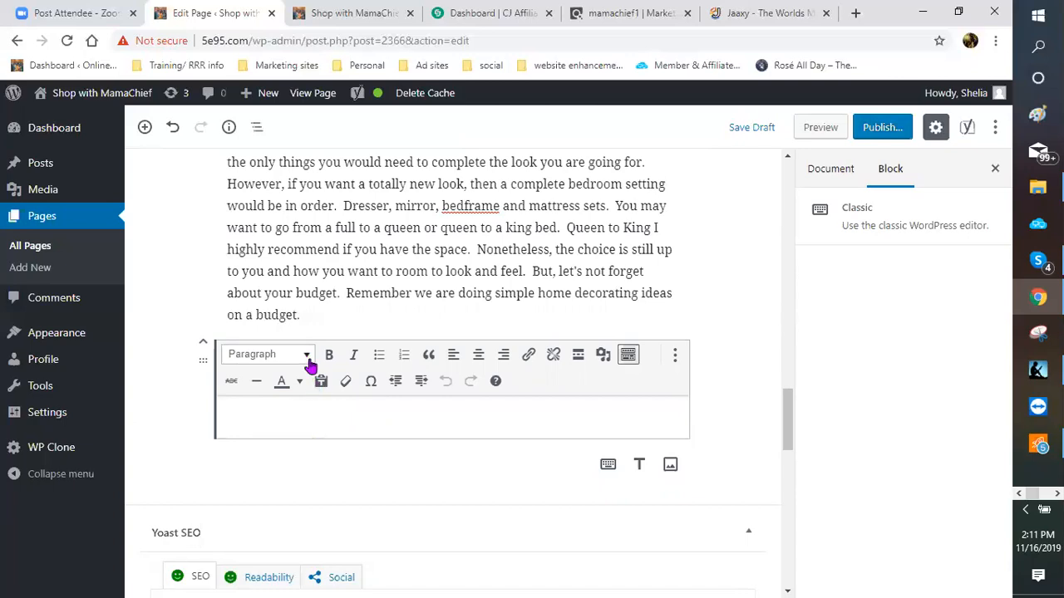
# Step: Make the empty block a Heading 3 reading 'LIVING ROOM AND DINING ROOM FURNITURE'
pyautogui.click(308, 359)
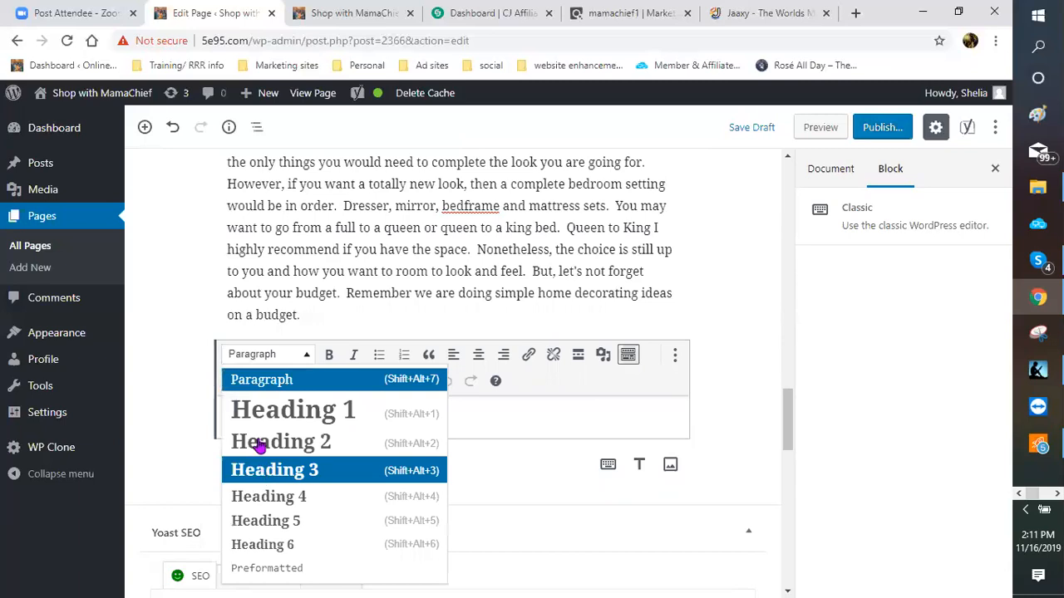
pyautogui.press('Return')
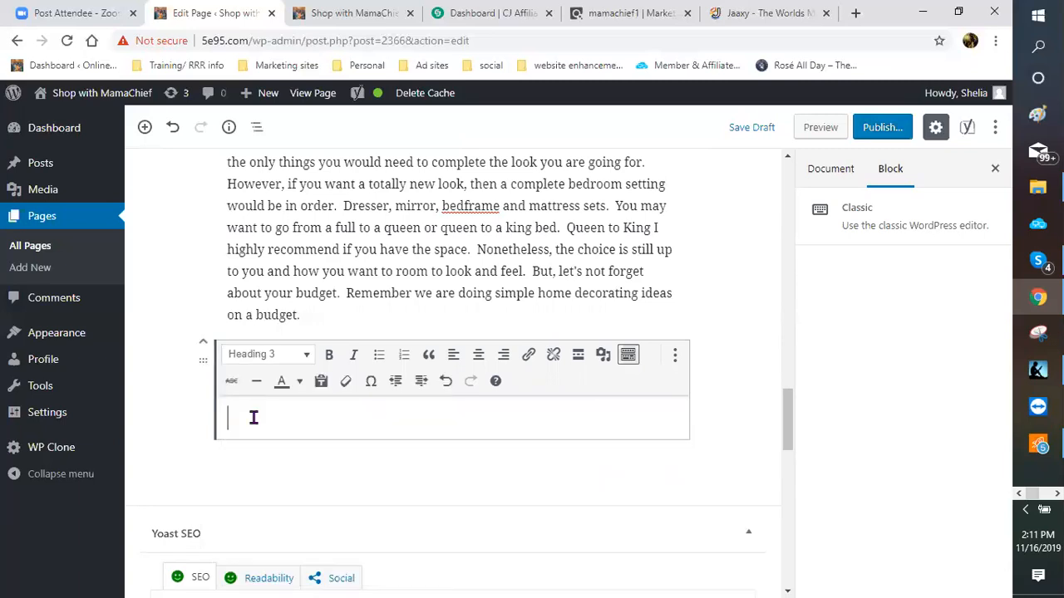
pyautogui.write('N')
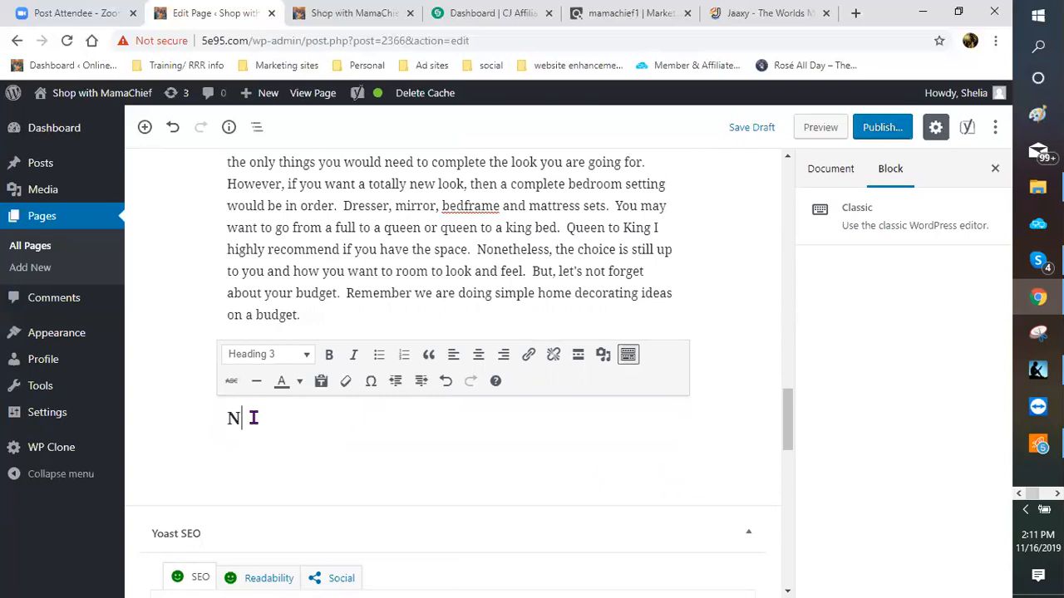
pyautogui.write('OW')
pyautogui.press('BackSpace')
pyautogui.press('BackSpace')
pyautogui.press('BackSpace')
pyautogui.write('LIVING ')
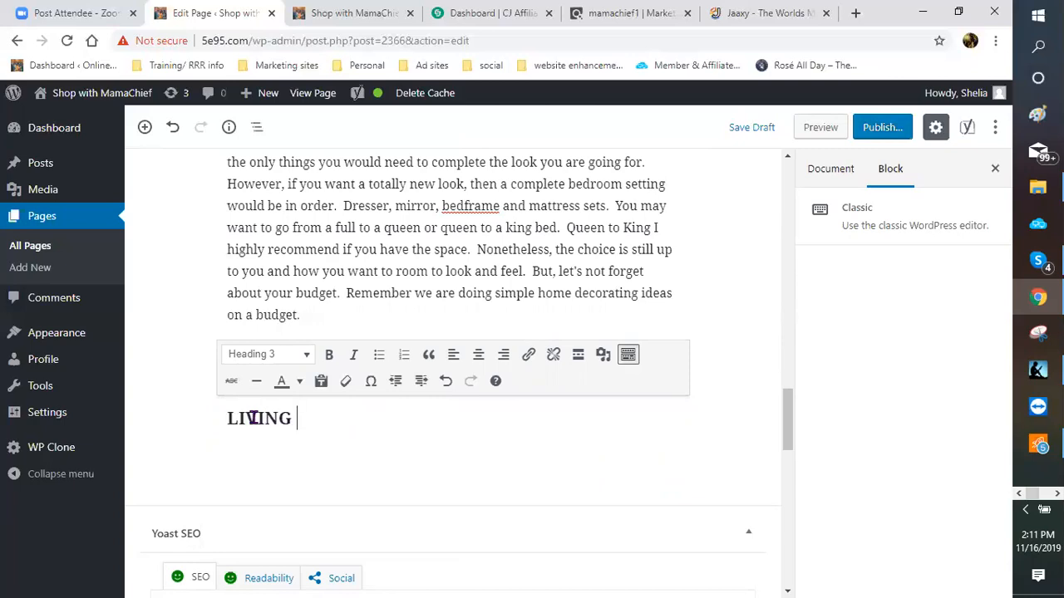
pyautogui.write('ROOM AND DINI')
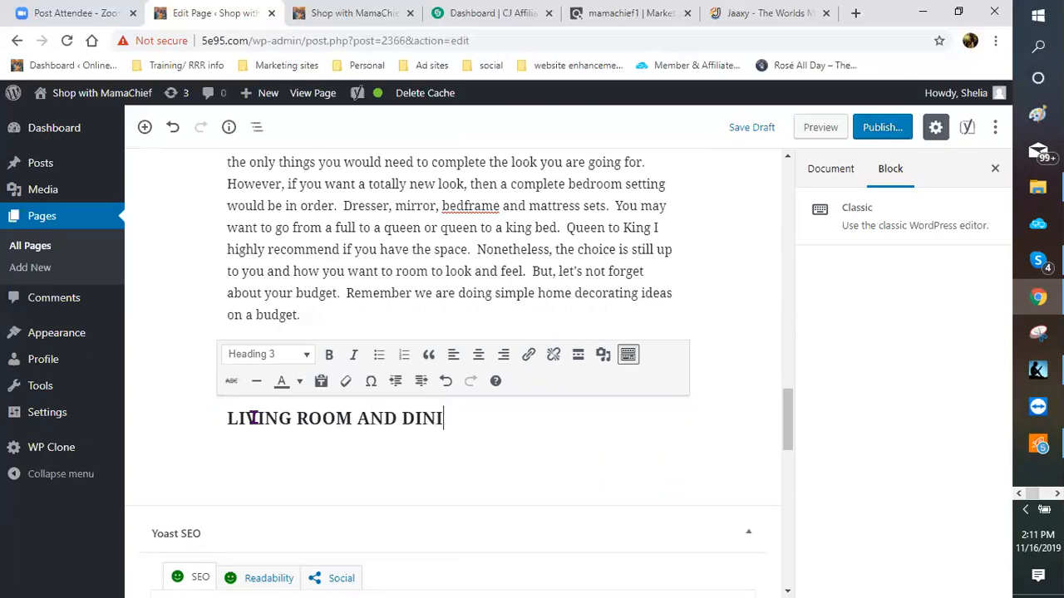
pyautogui.write('NG ROOM FURNITU')
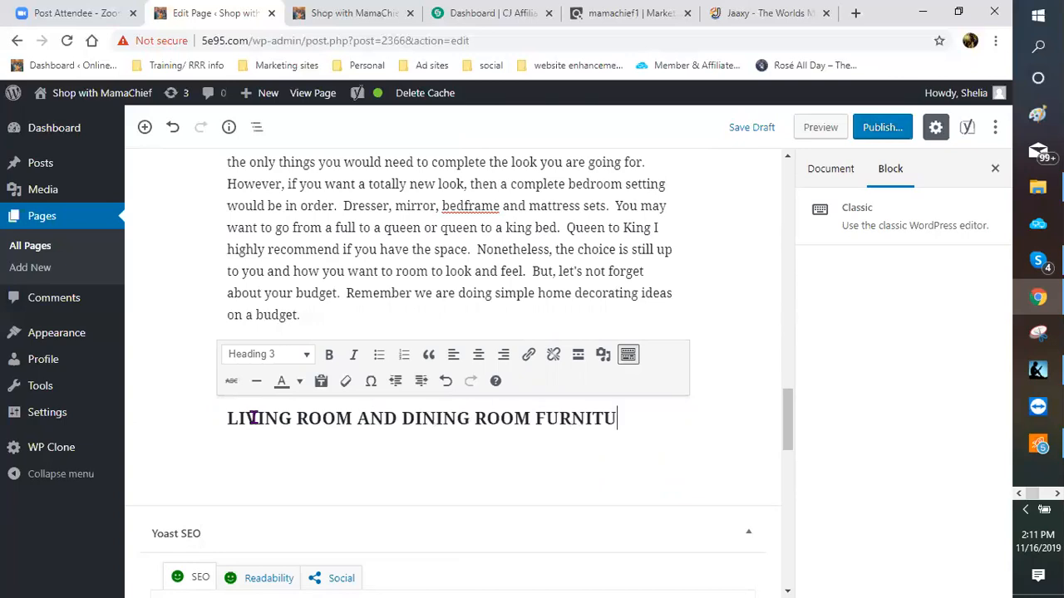
pyautogui.write('RE')
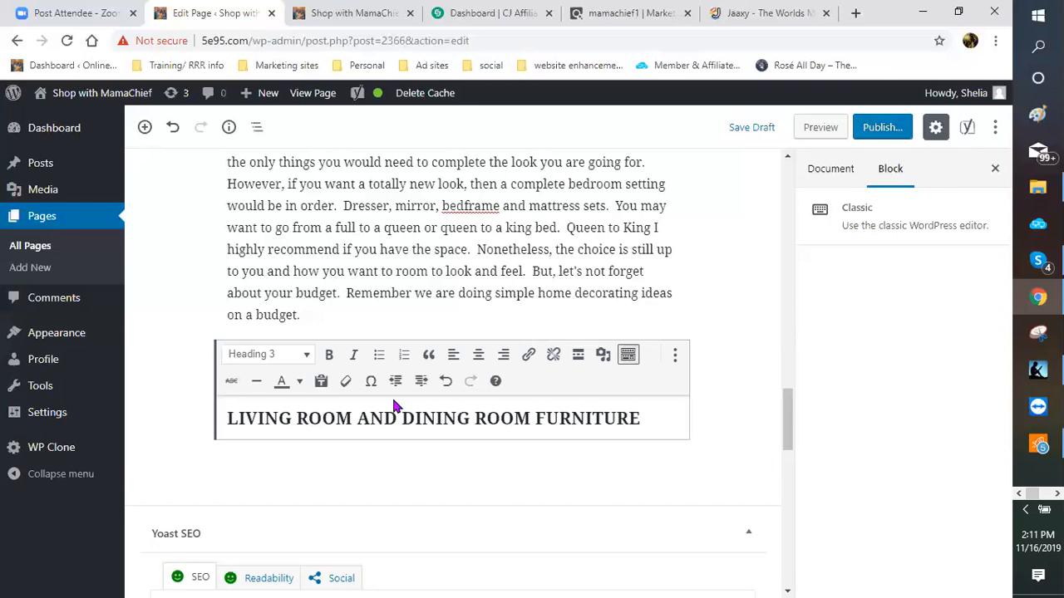
# Step: Centre the LIVING ROOM AND DINING ROOM FURNITURE heading
pyautogui.scroll(-3, 383, 418)
pyautogui.scroll(-5, 385, 428)
pyautogui.scroll(4, 463, 362)
pyautogui.scroll(4, 636, 302)
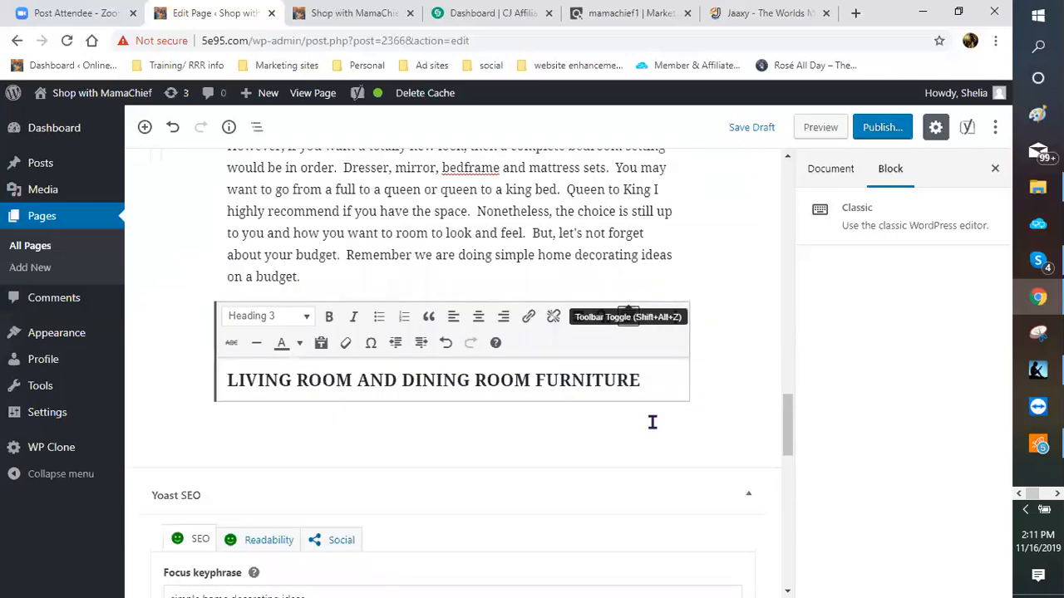
pyautogui.scroll(1, 652, 422)
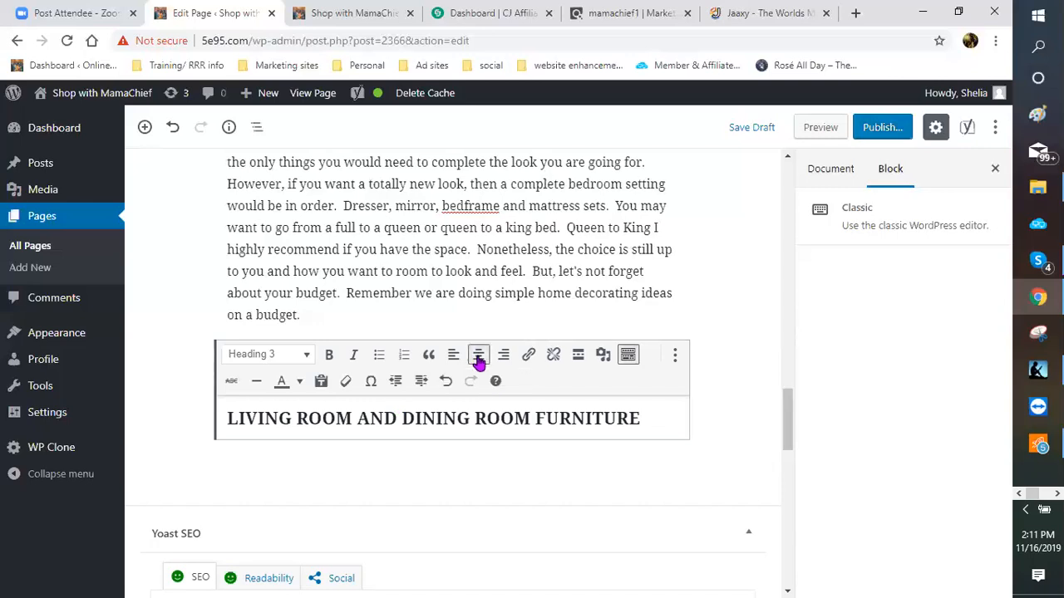
pyautogui.click(479, 357)
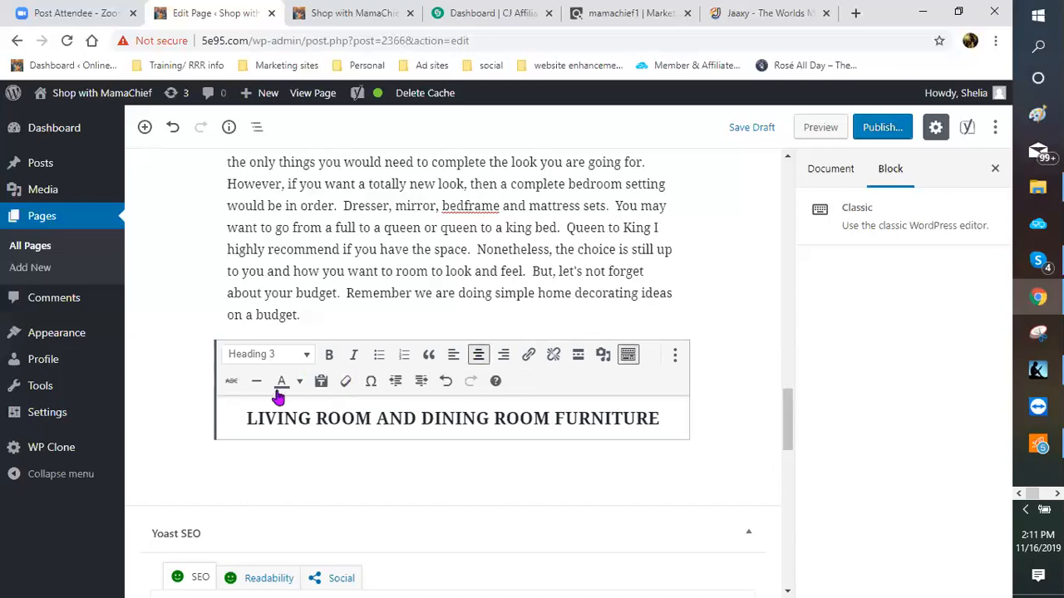
# Step: Colour the whole heading purple and start an empty paragraph beneath it
pyautogui.click(300, 381)
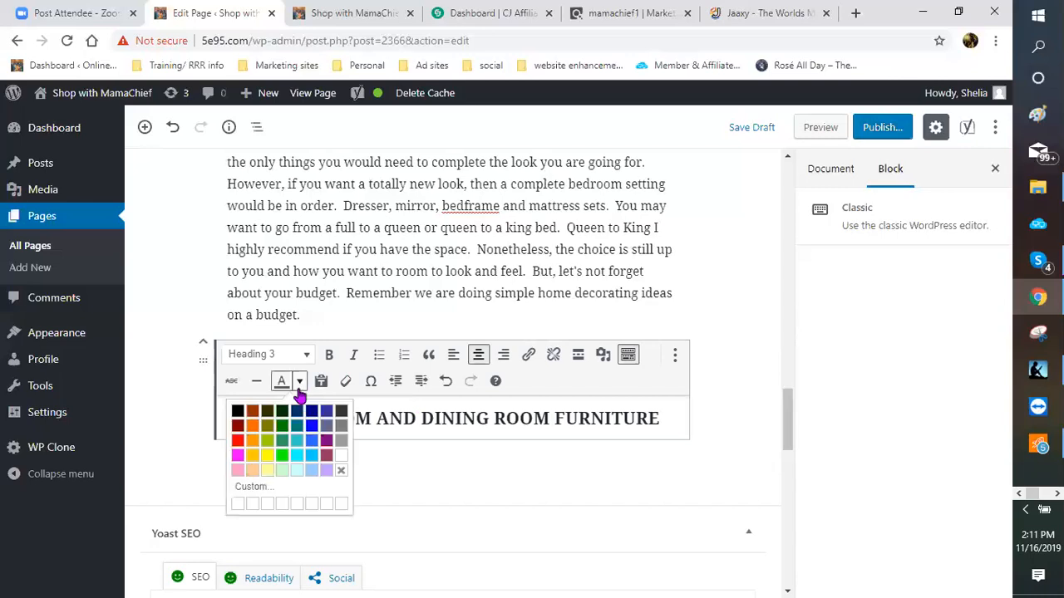
pyautogui.click(327, 447)
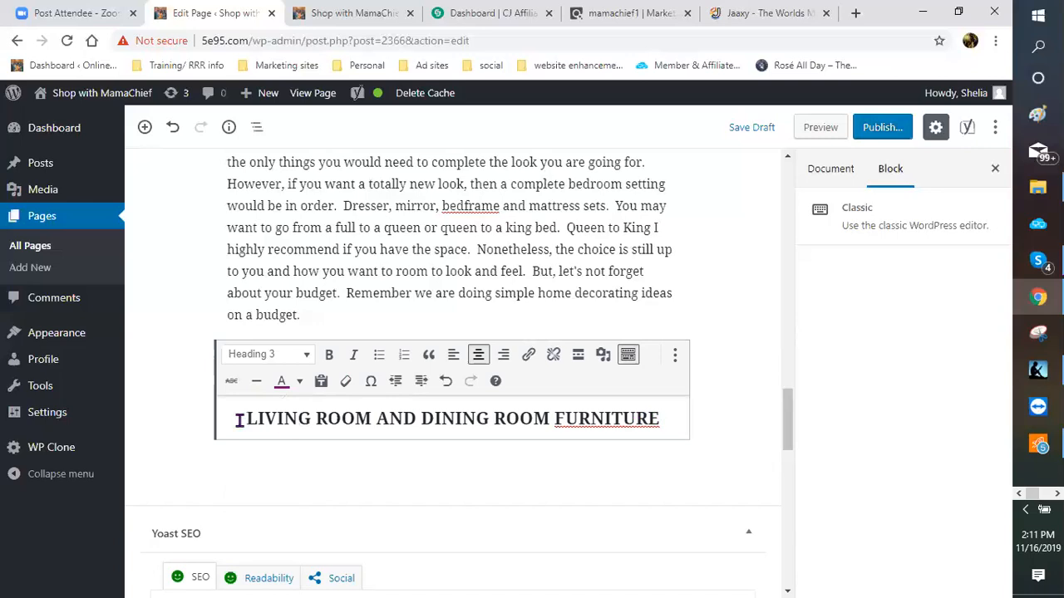
pyautogui.moveTo(241, 420); pyautogui.dragTo(656, 420)
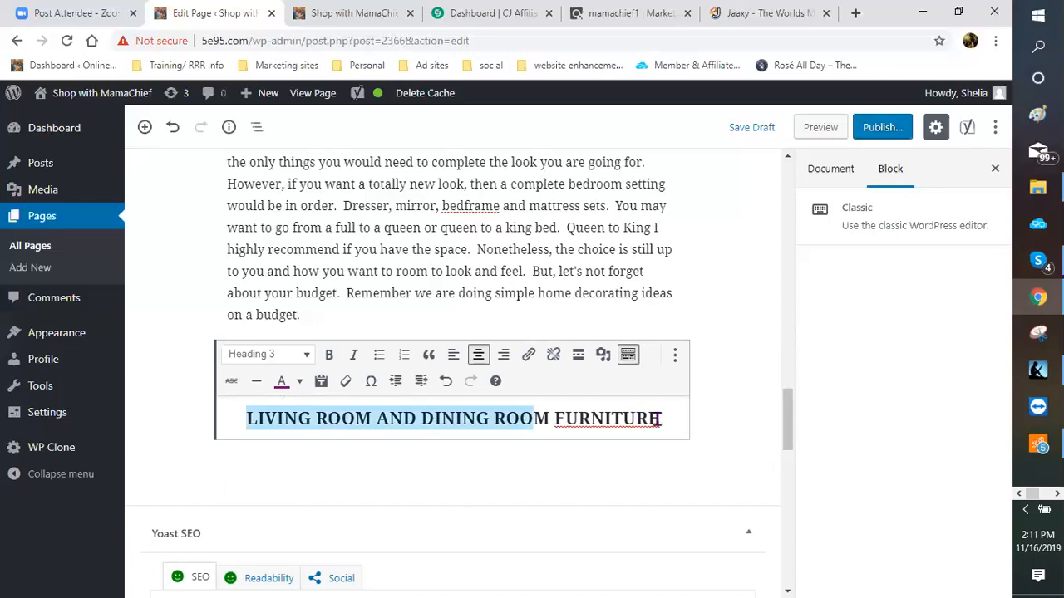
pyautogui.click(280, 381)
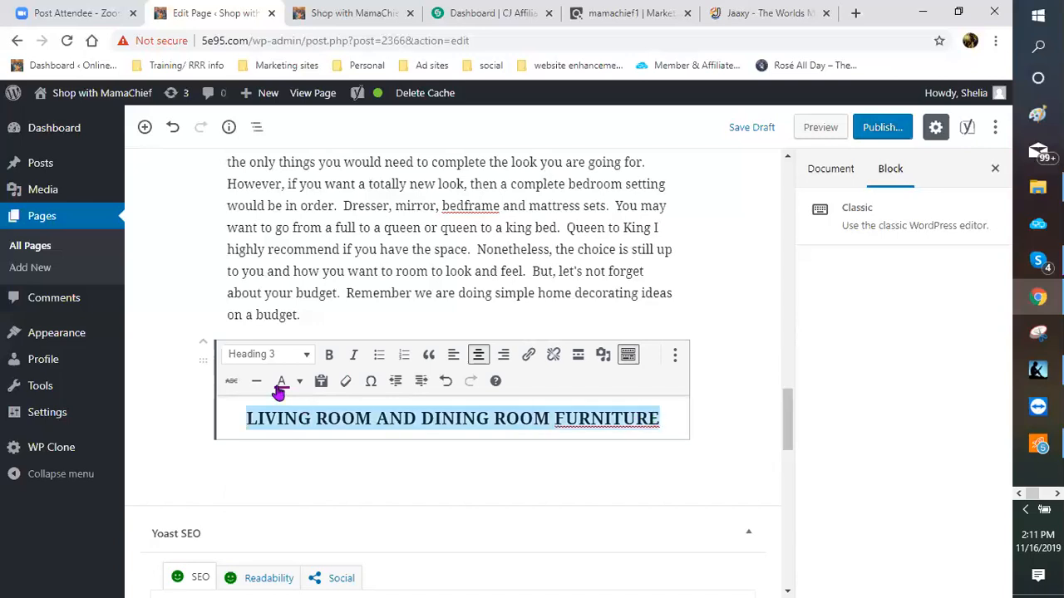
pyautogui.click(670, 418)
pyautogui.press('Return')
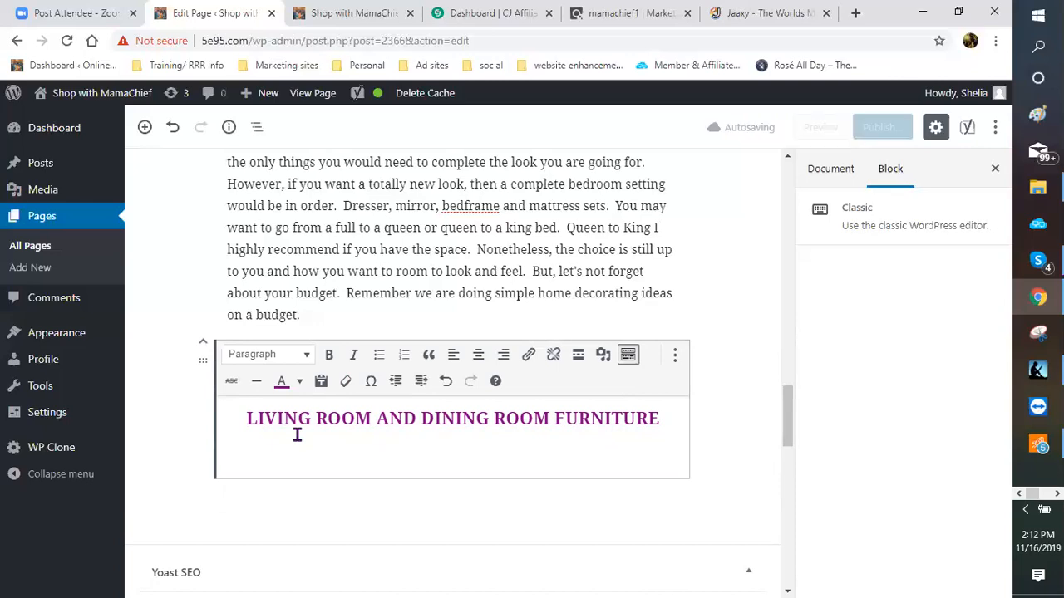
# Step: Type 'I've saved the hardest for the last. Living room and dining', fixing typos
pyautogui.write('i HAV')
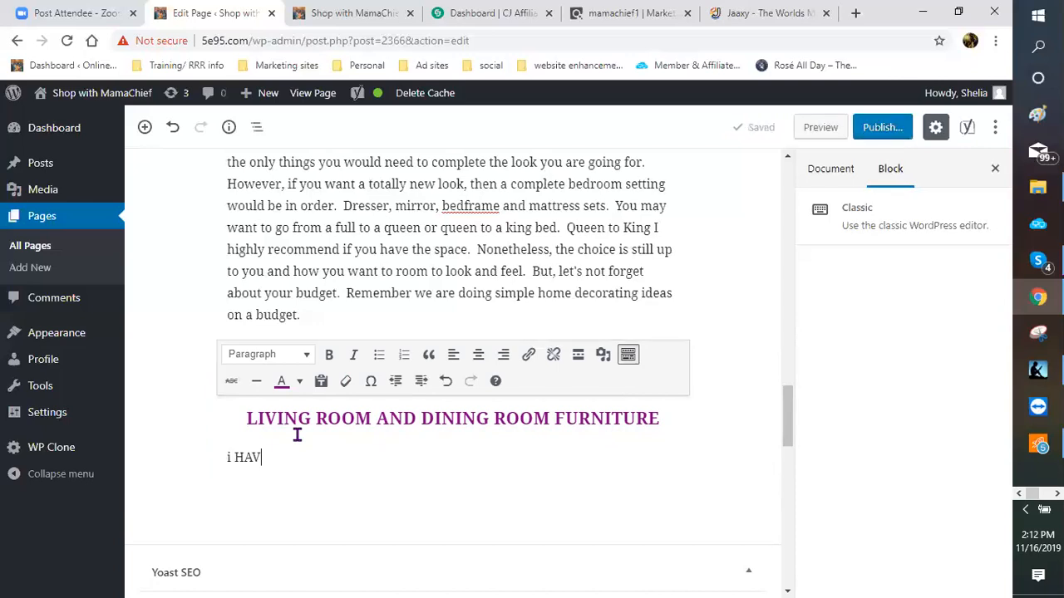
pyautogui.press('BackSpace')
pyautogui.press('BackSpace')
pyautogui.press('BackSpace')
pyautogui.press('BackSpace')
pyautogui.press('BackSpace')
pyautogui.write('I hae')
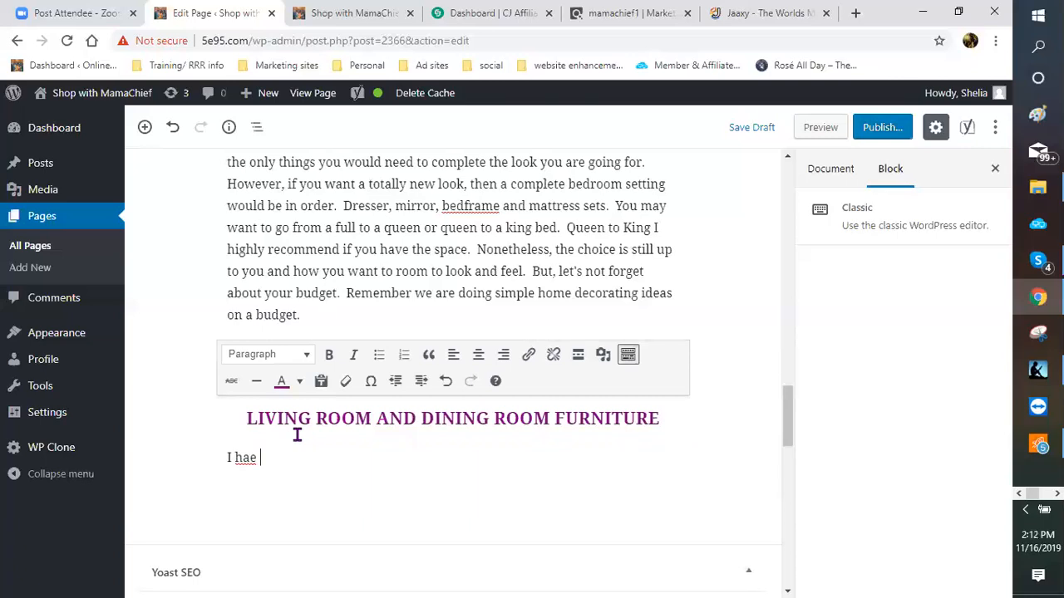
pyautogui.press('BackSpace')
pyautogui.press('BackSpace')
pyautogui.write('ve saved the hardest for thhe')
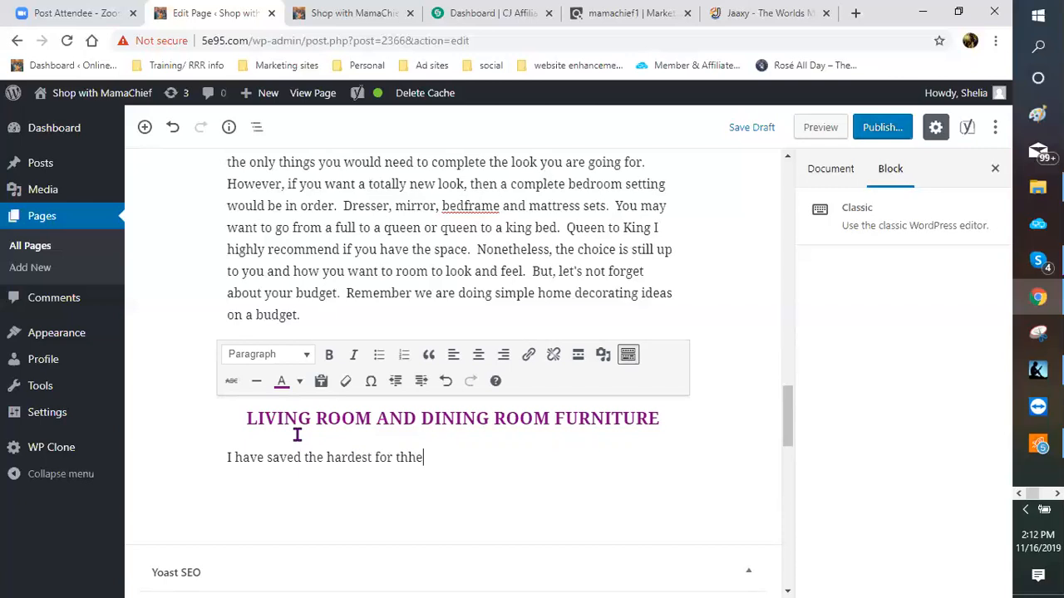
pyautogui.press('BackSpace')
pyautogui.press('BackSpace')
pyautogui.write('e last.  Living room')
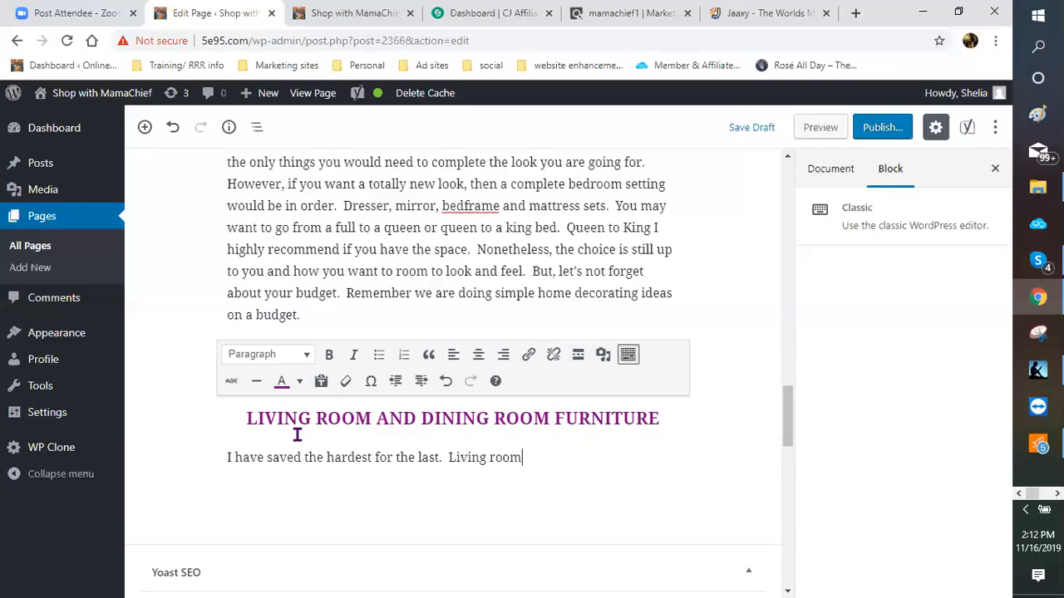
pyautogui.write(' and ')
pyautogui.write('din')
pyautogui.write('ing foo')
pyautogui.press('BackSpace')
pyautogui.press('BackSpace')
pyautogui.press('BackSpace')
# Step: Continue with '...furniture is by far the most difficult things to purchase on a budget. There are so many…'
pyautogui.write('r')
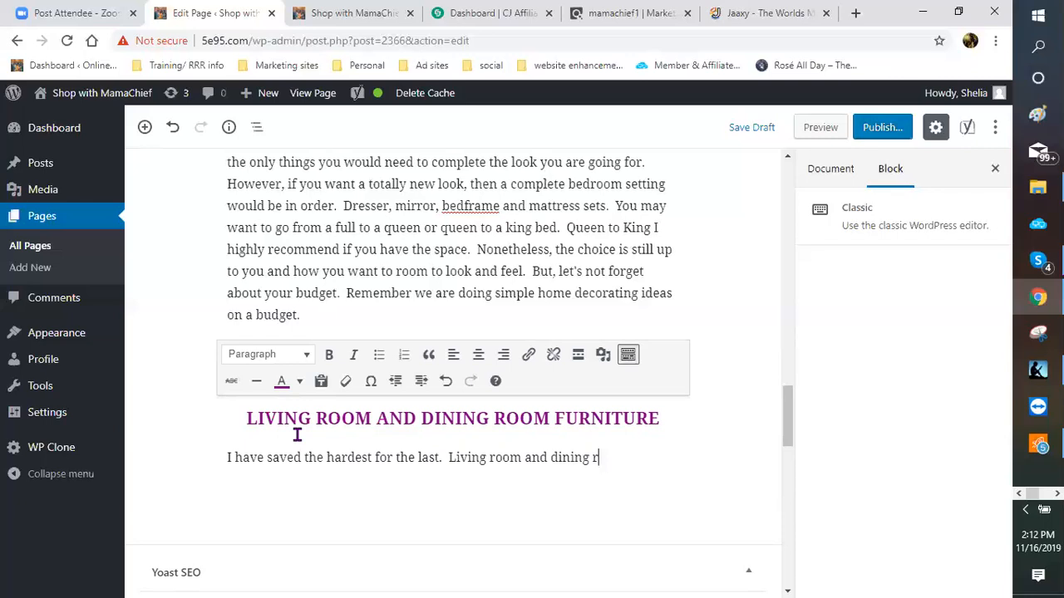
pyautogui.write('oom furniture is the')
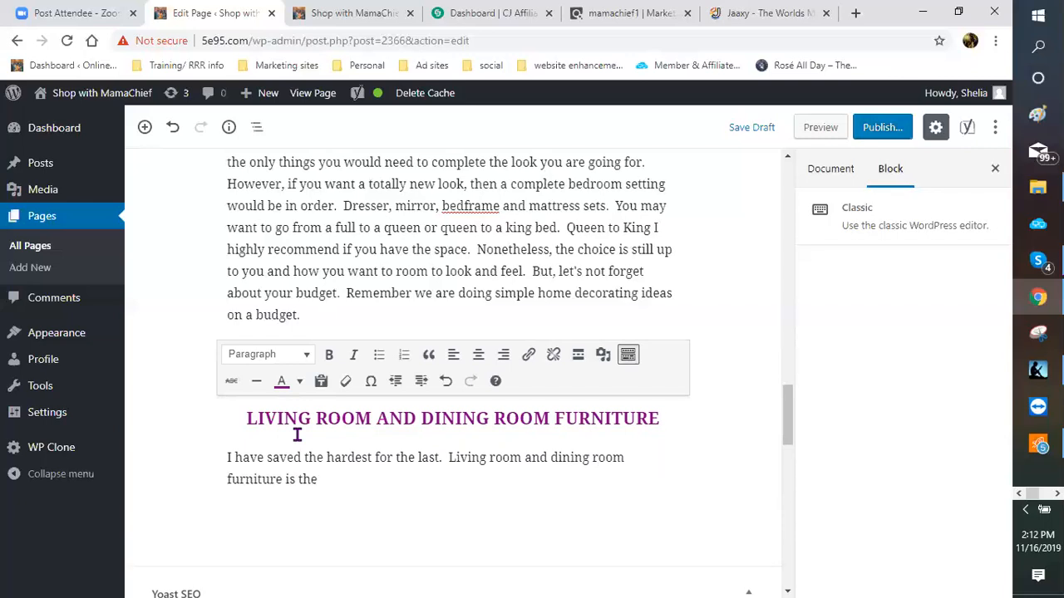
pyautogui.press('BackSpace')
pyautogui.press('BackSpace')
pyautogui.press('BackSpace')
pyautogui.write('by far the most difficulty')
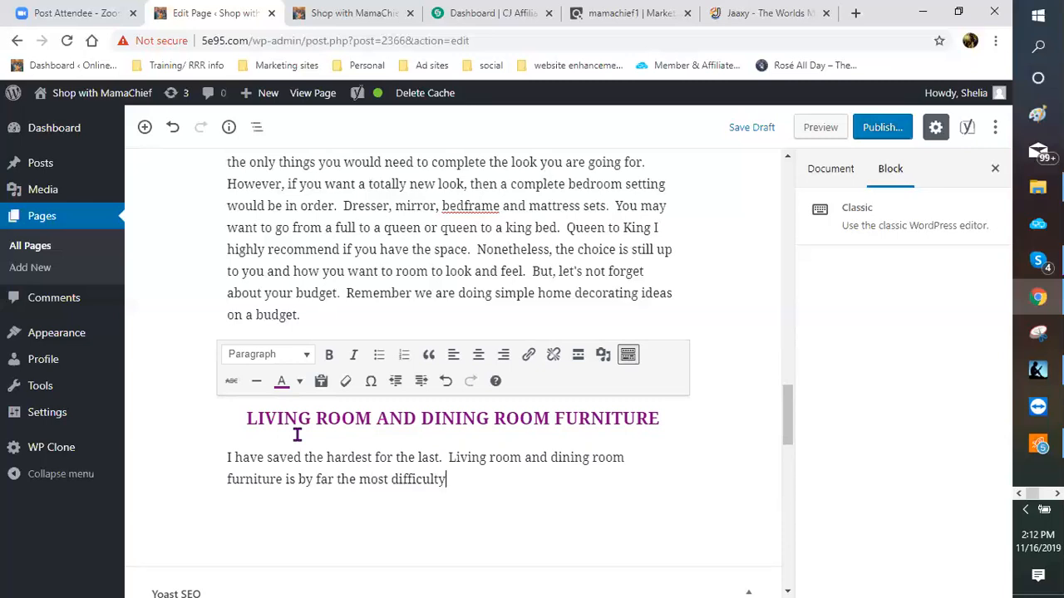
pyautogui.press('BackSpace')
pyautogui.write('things to purchase on a b')
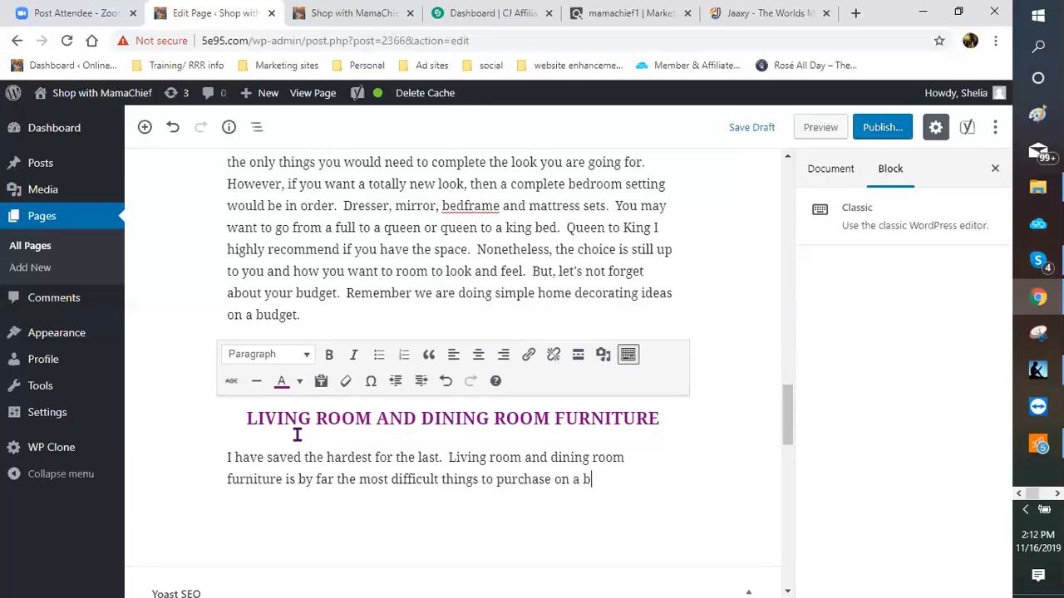
pyautogui.write('udget.  There as')
pyautogui.press('BackSpace')
pyautogui.write('re s')
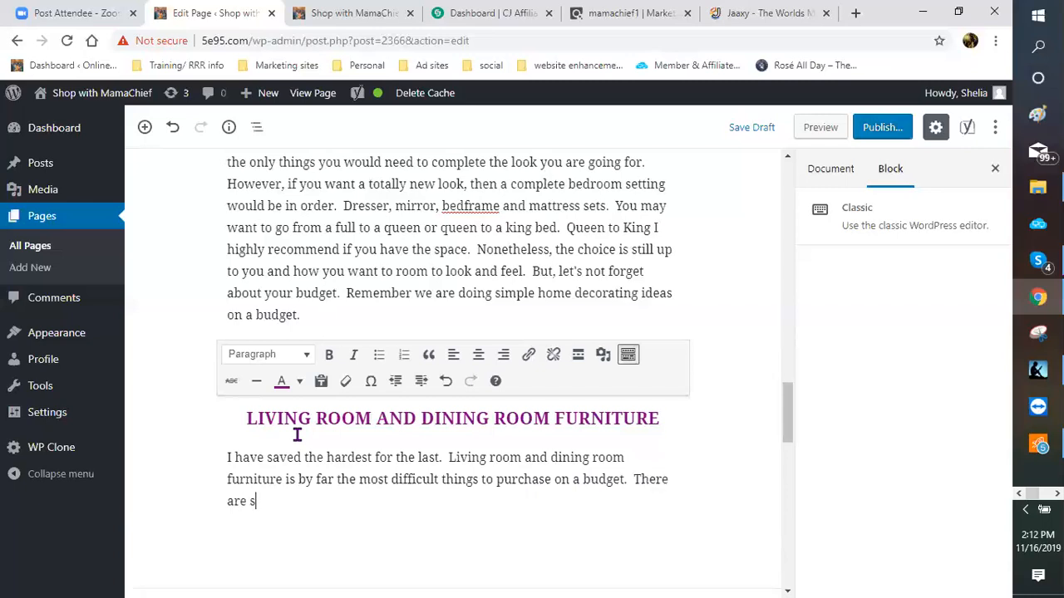
pyautogui.write('o many to choose from.')
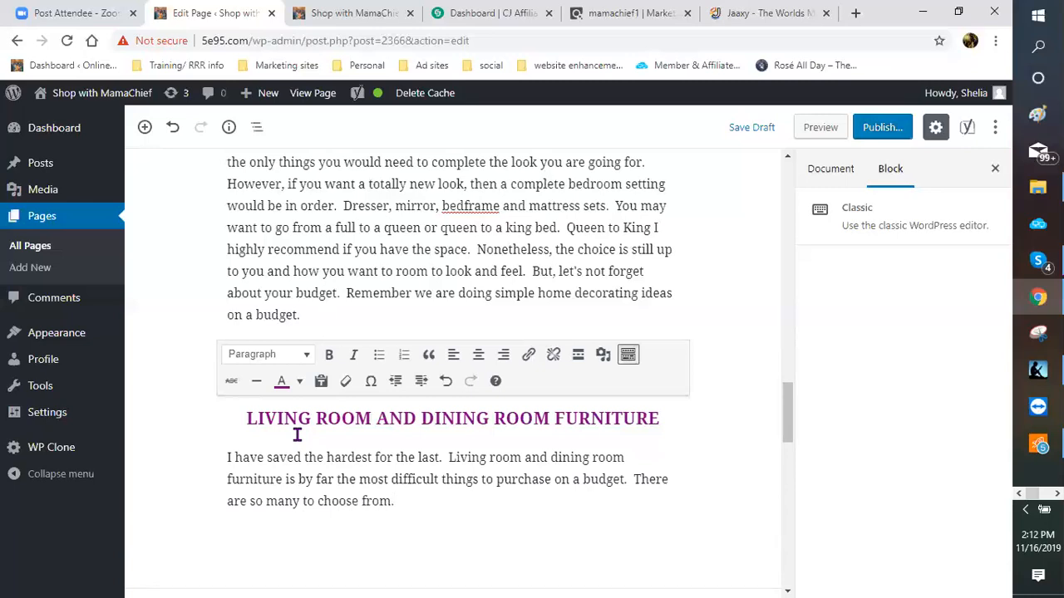
pyautogui.write('  Do you sectional')
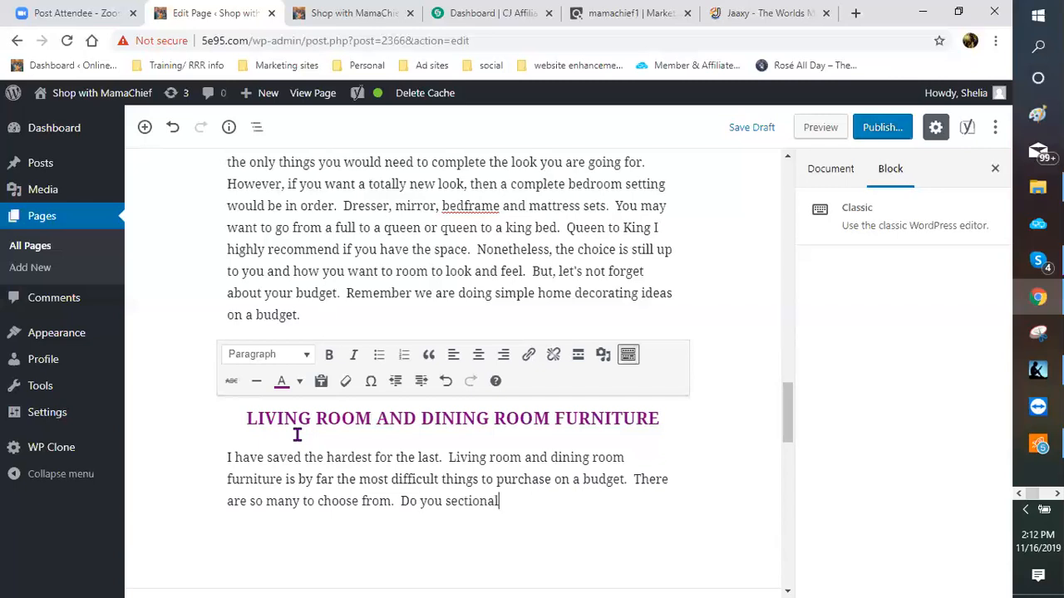
pyautogui.write('s, couches, love ')
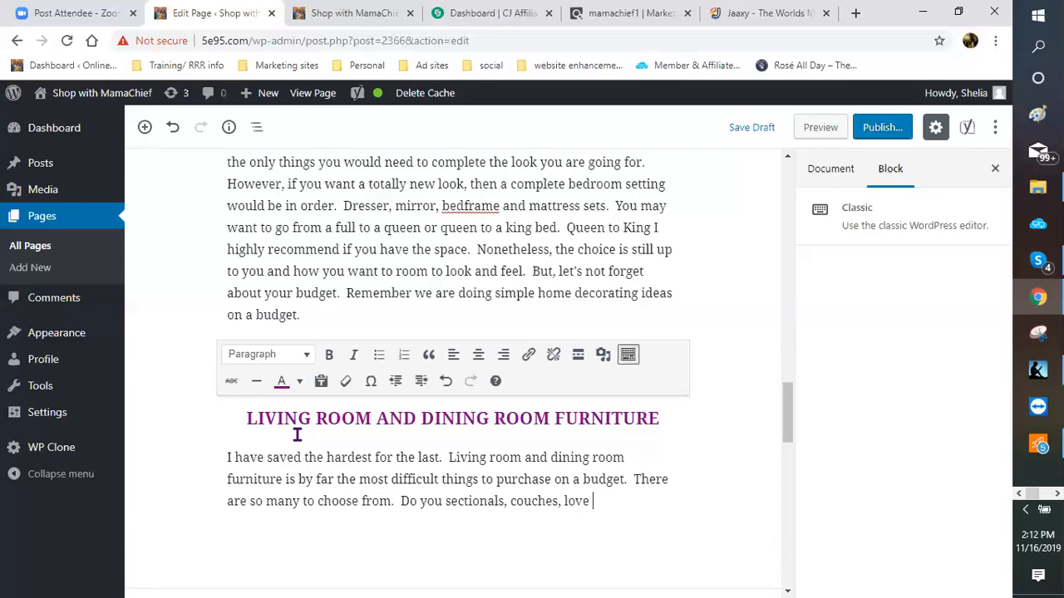
pyautogui.write('sea')
# Step: Extend the furniture list with love seats, man chairs and recliners, dropping the misspelled 'settes'
pyautogui.press('BackSpace')
pyautogui.write('ats')
pyautogui.write(', man c')
pyautogui.write('hairs, ')
pyautogui.write('recly')
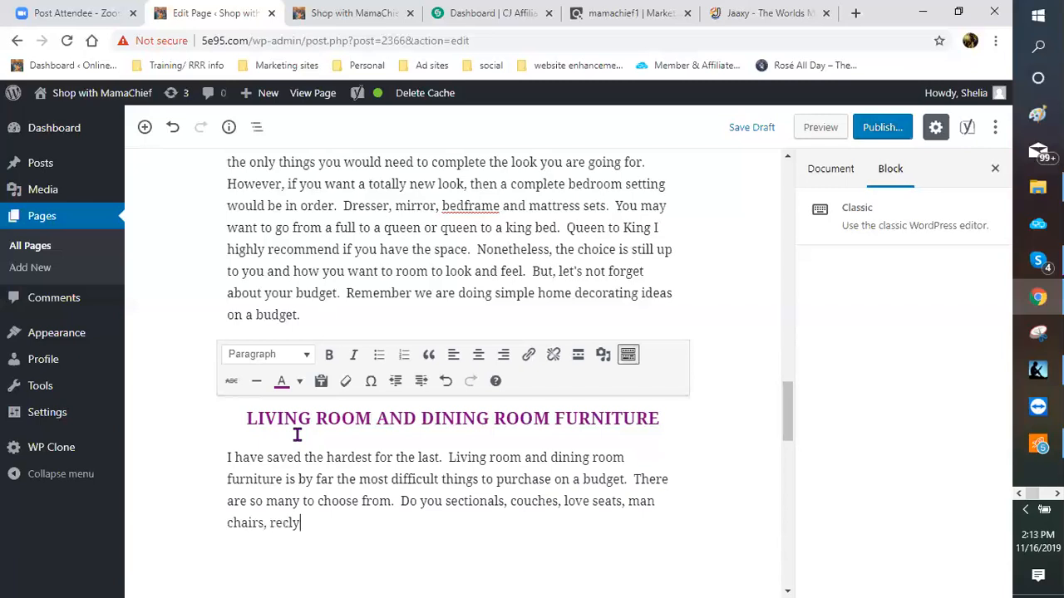
pyautogui.press('BackSpace')
pyautogui.press('BackSpace')
pyautogui.write('liners, settes,')
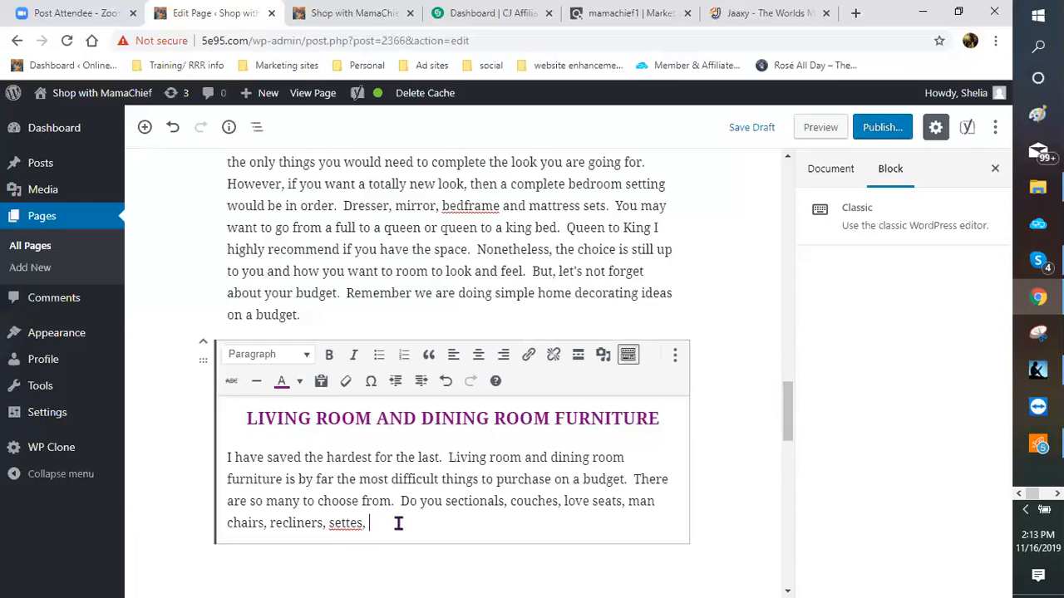
pyautogui.press('BackSpace')
pyautogui.press('BackSpace')
pyautogui.press('BackSpace')
pyautogui.press('BackSpace')
pyautogui.press('BackSpace')
pyautogui.press('BackSpace')
pyautogui.press('BackSpace')
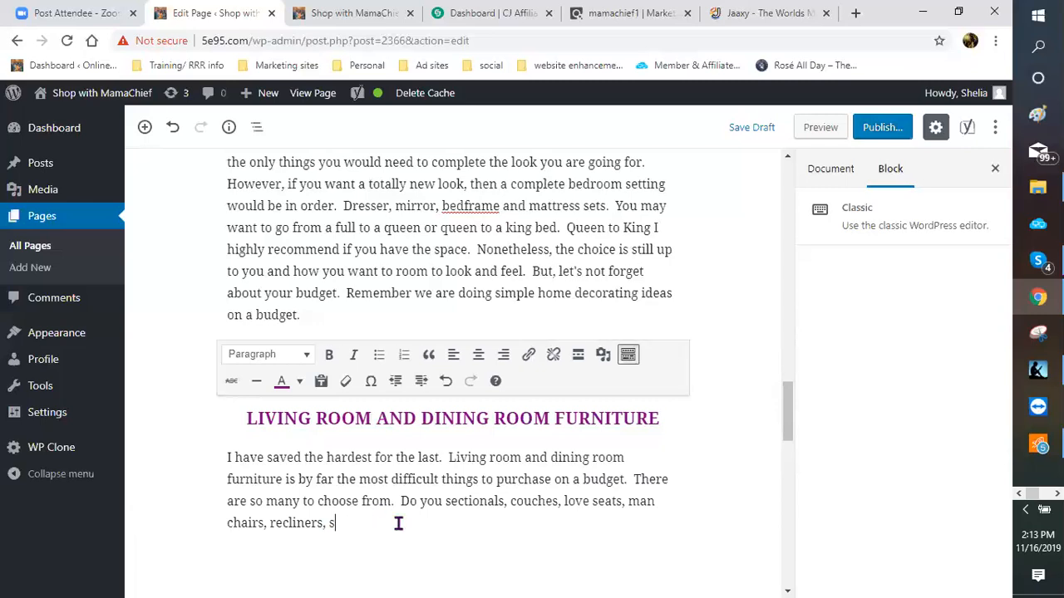
pyautogui.press('BackSpace')
# Step: Add 'and the list goes on and on. Not to mention… simple home decorating ideas, on a budget no'
pyautogui.write('and the list goes on and on')
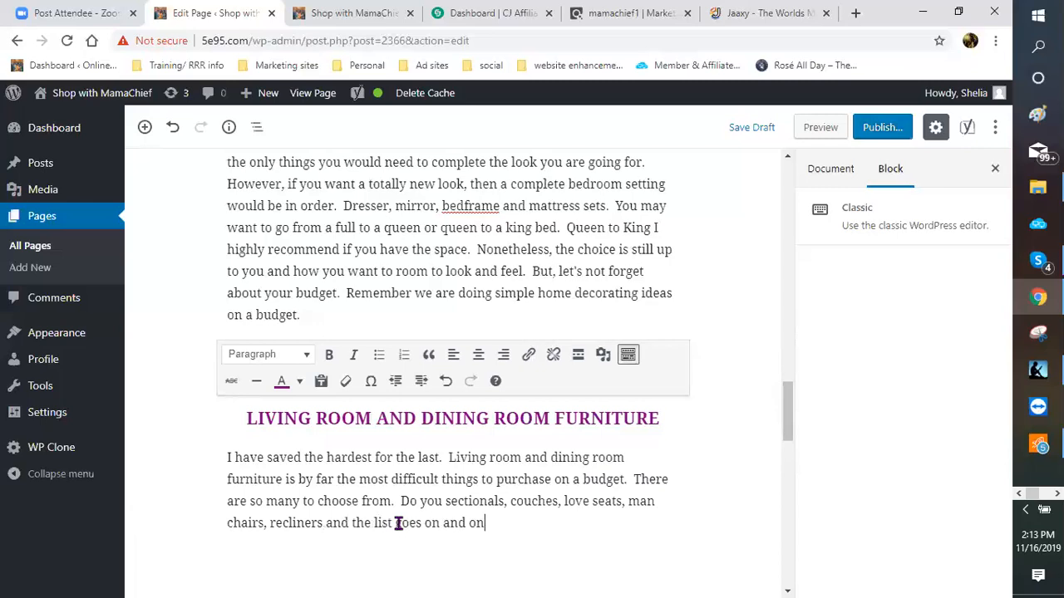
pyautogui.write('.  Not to mention ')
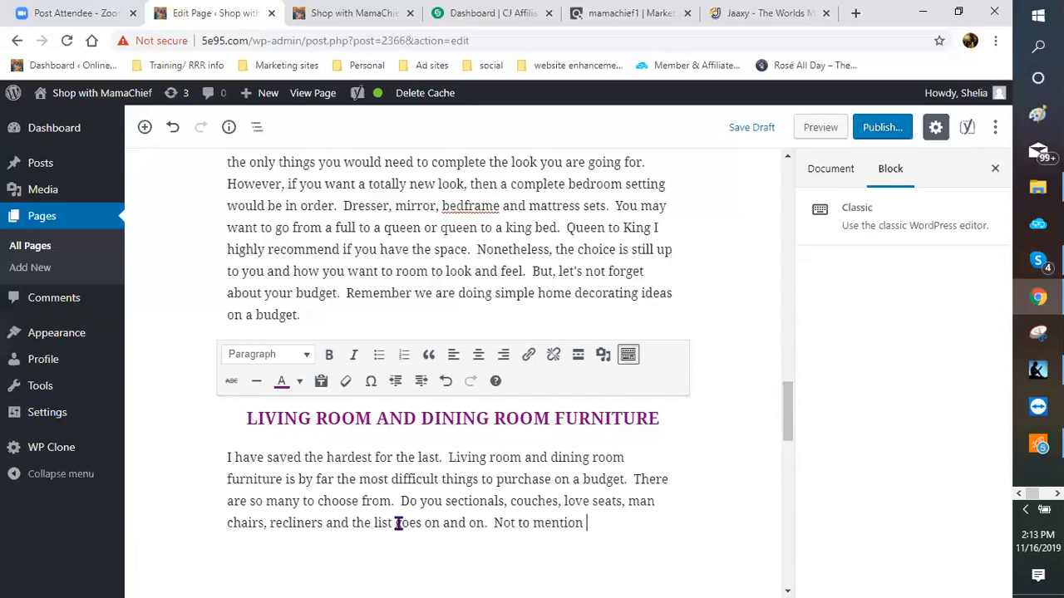
pyautogui.write('we are lookinf')
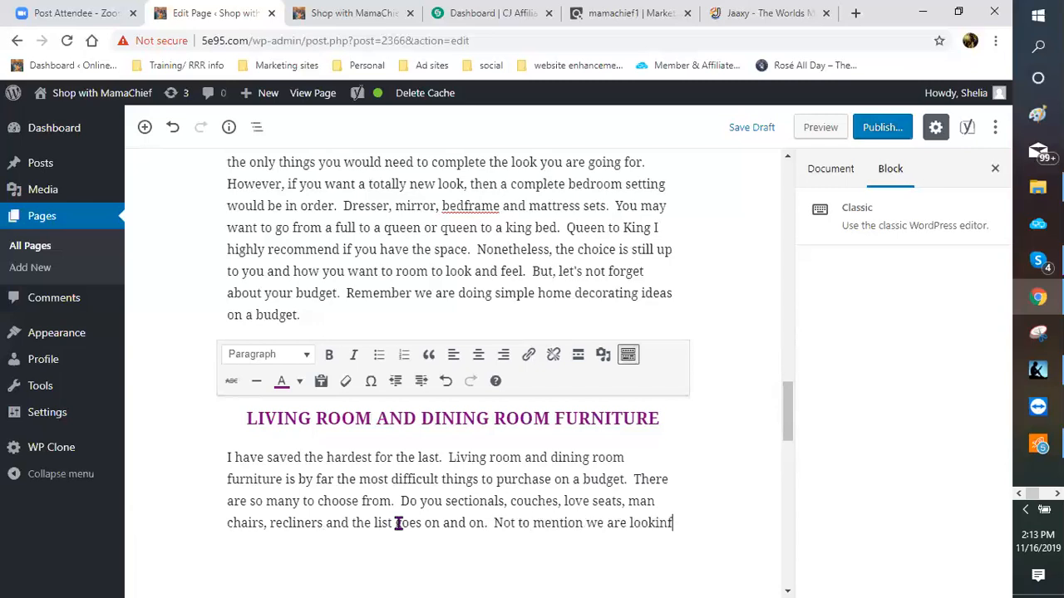
pyautogui.press('BackSpace')
pyautogui.write('g f')
pyautogui.write('or simp')
pyautogui.write('le ')
pyautogui.write('hom')
pyautogui.write('e decor')
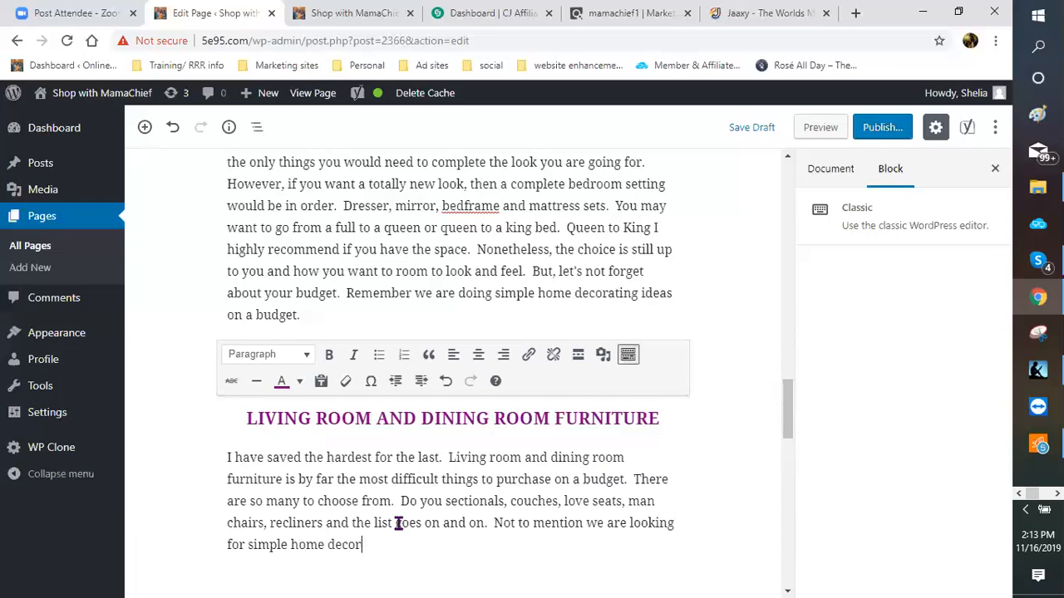
pyautogui.write('ating')
pyautogui.scroll(-1, 416, 416)
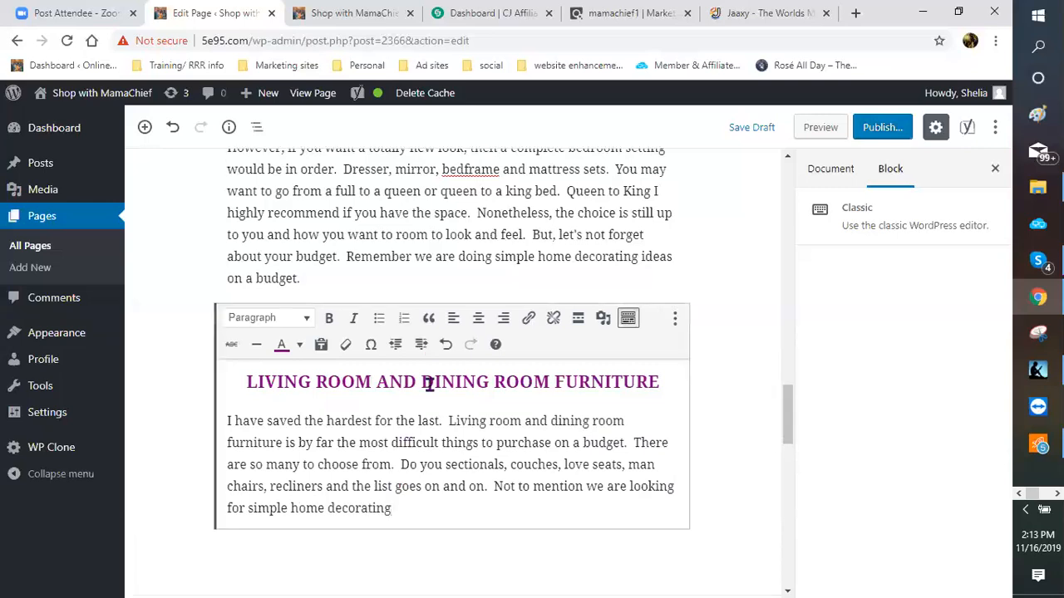
pyautogui.scroll(-2, 430, 384)
pyautogui.write('ideas.')
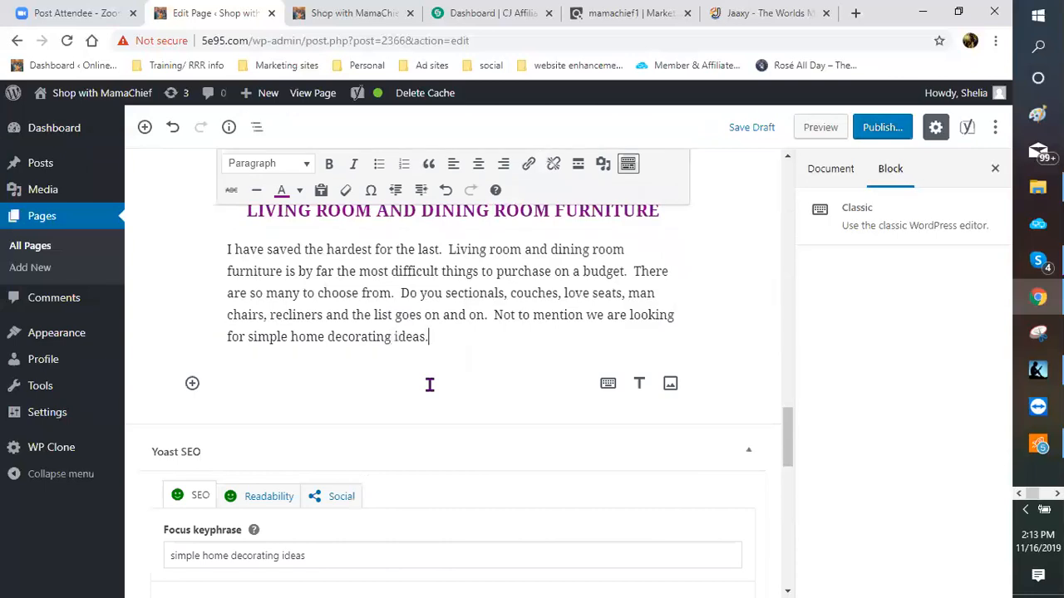
pyautogui.press('BackSpace')
pyautogui.write(', on a budget not')
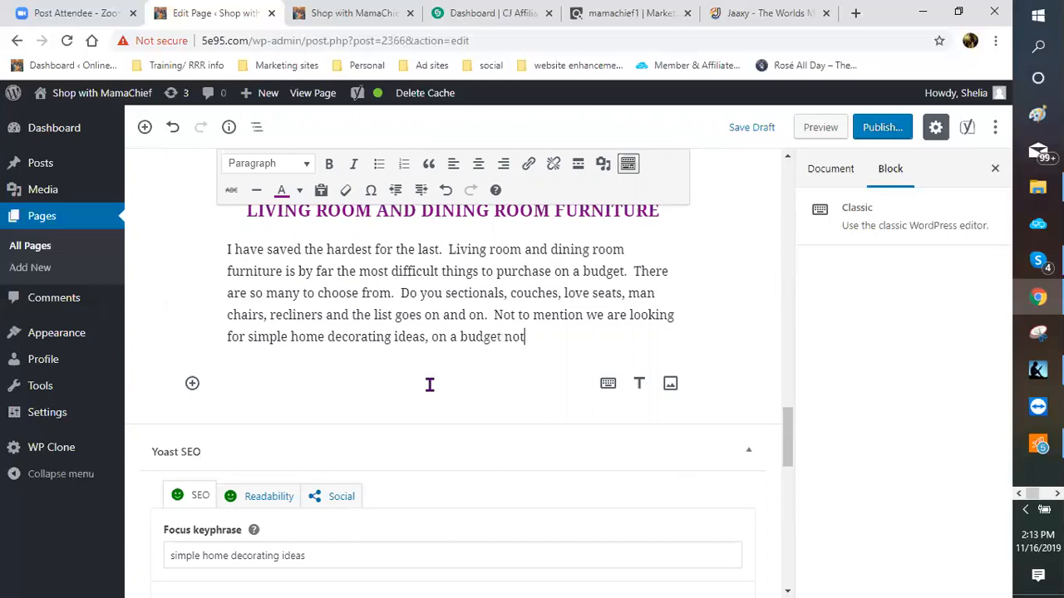
pyautogui.press('BackSpace')
pyautogui.press('BackSpace')
# Step: Finish 'no less', then start a paragraph about going above budget and decorating with planning
pyautogui.write('less')
pyautogui.press('Return')
pyautogui.write('We thi')
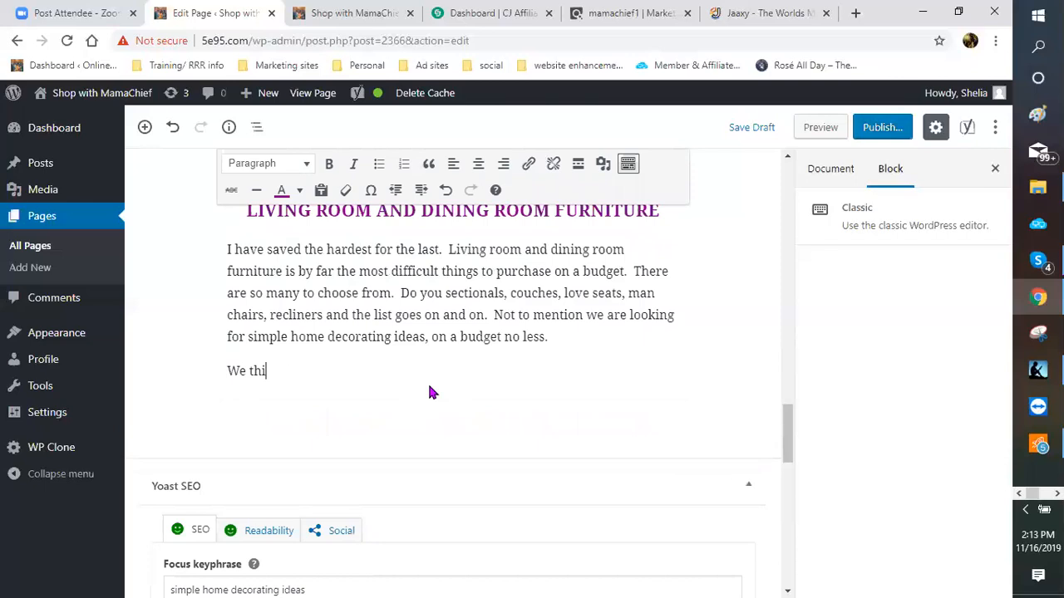
pyautogui.write('s may have to be')
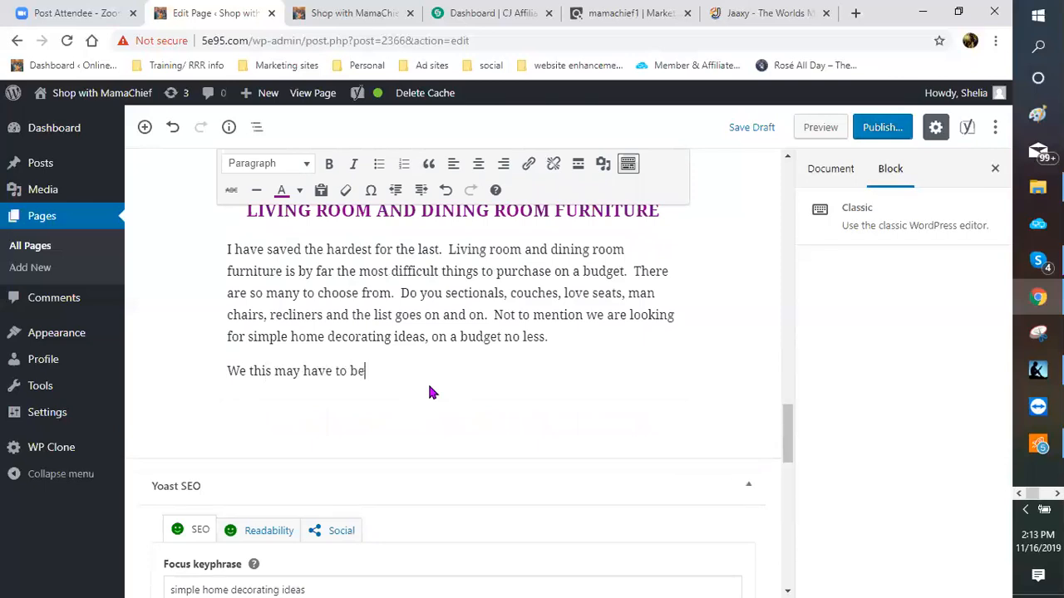
pyautogui.write(' the one place that we may actual')
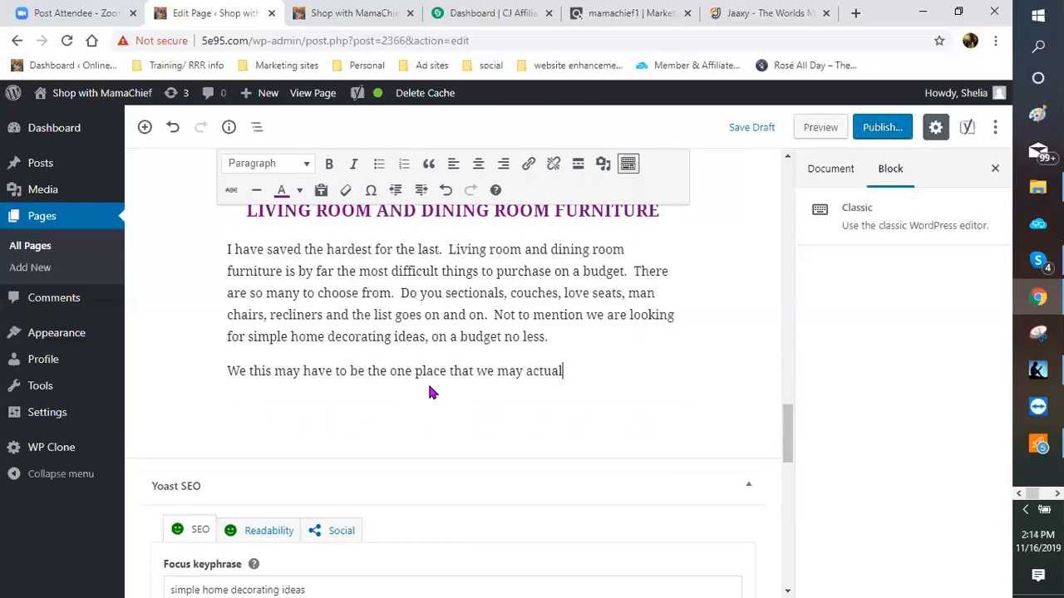
pyautogui.write('ly go above our budget.')
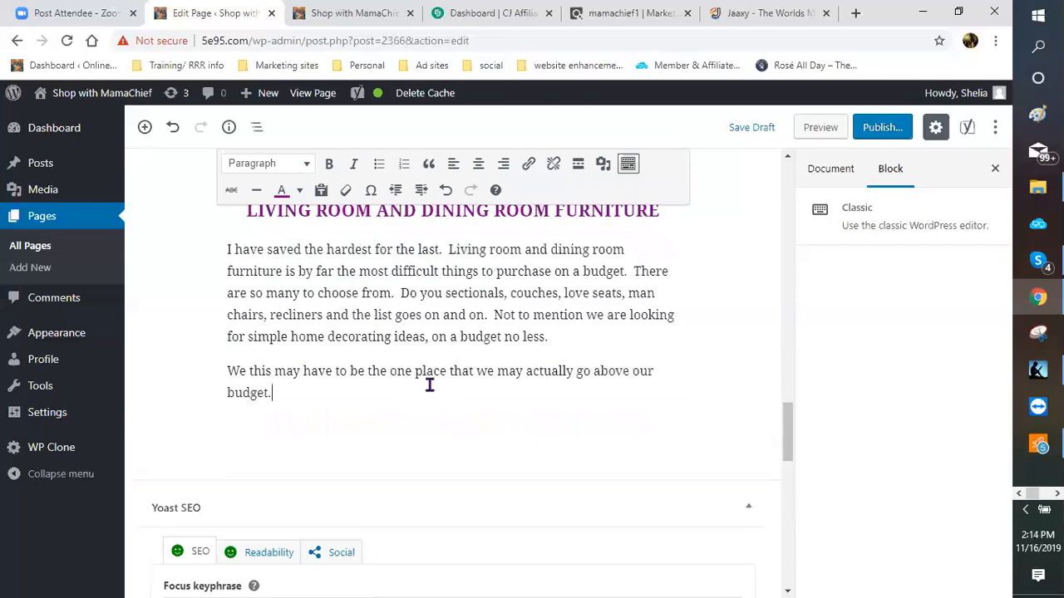
pyautogui.write('  However, sticking to you')
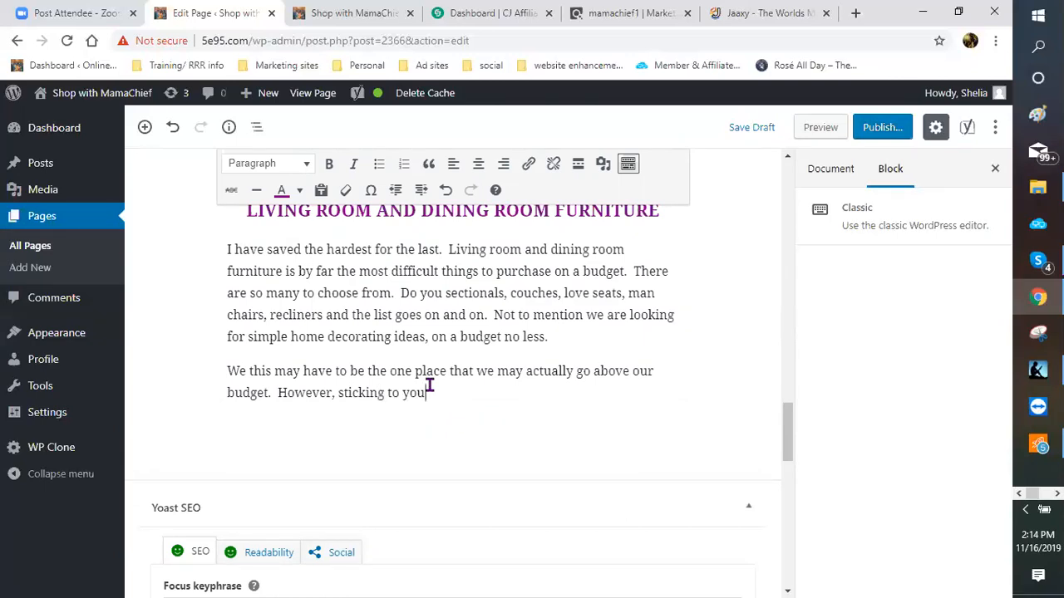
pyautogui.write('r be')
pyautogui.press('BackSpace')
pyautogui.write('udget and')
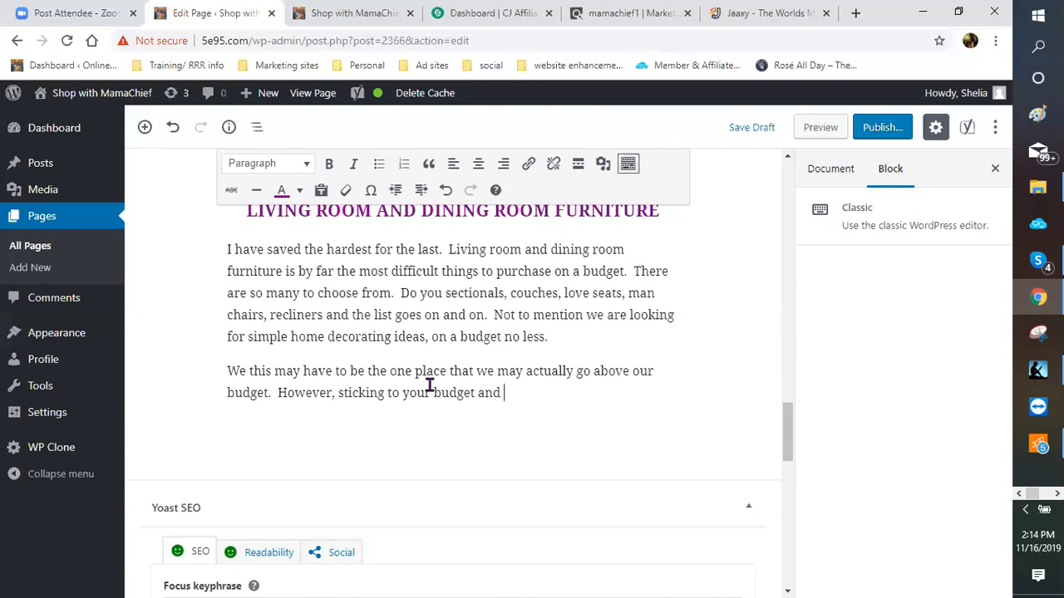
pyautogui.write('simple home decorating id')
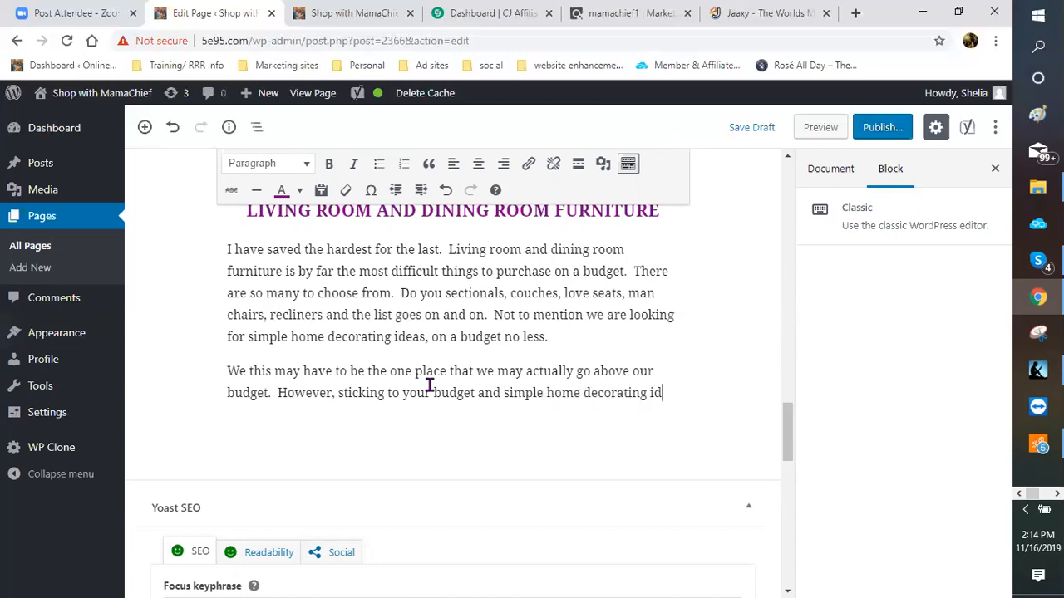
pyautogui.write('eas can be ')
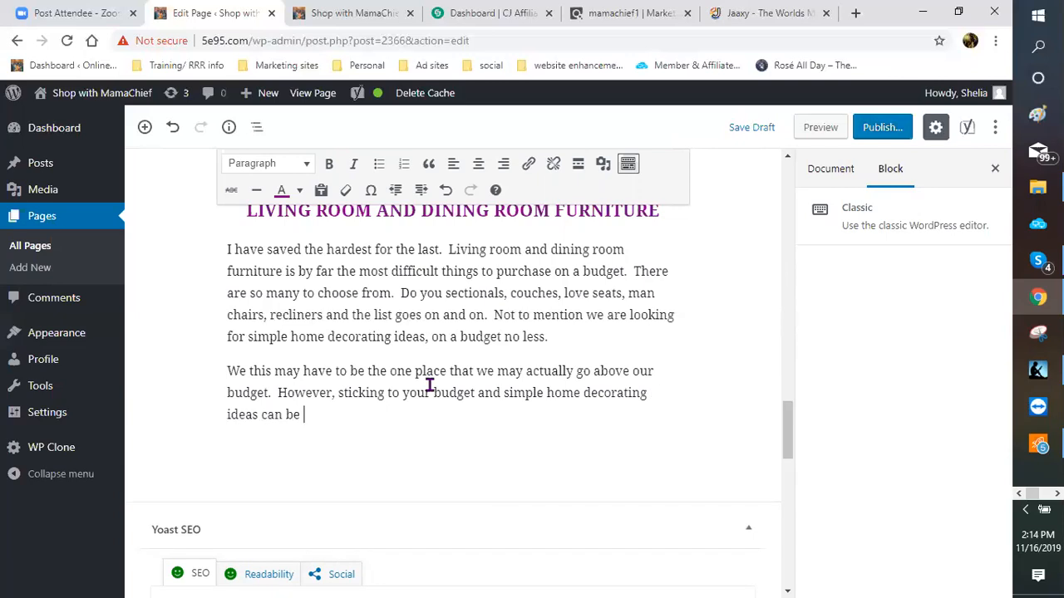
pyautogui.write('done with pla')
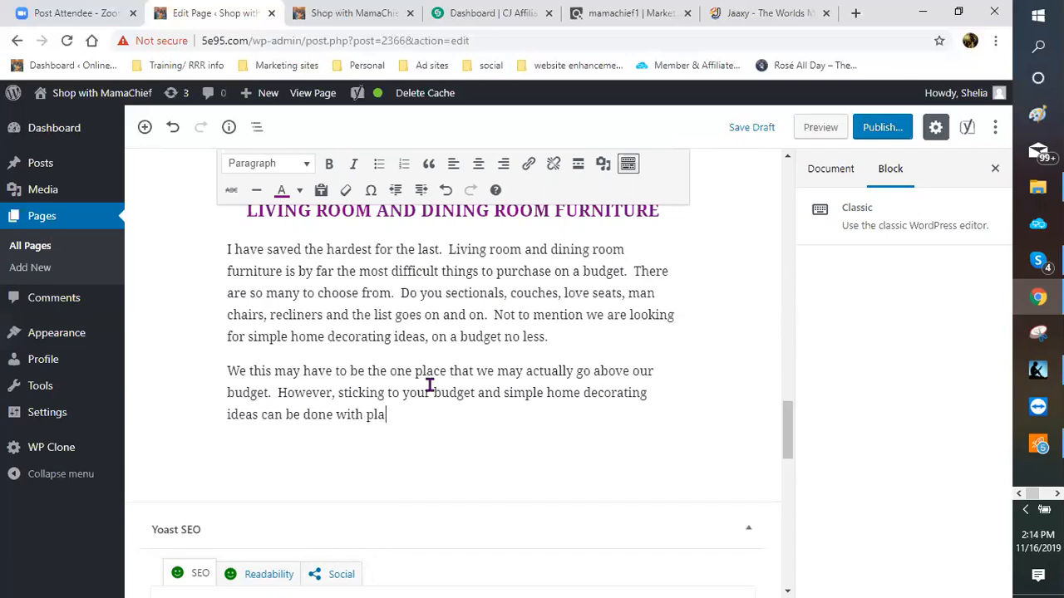
pyautogui.write('nning .  Following the ru')
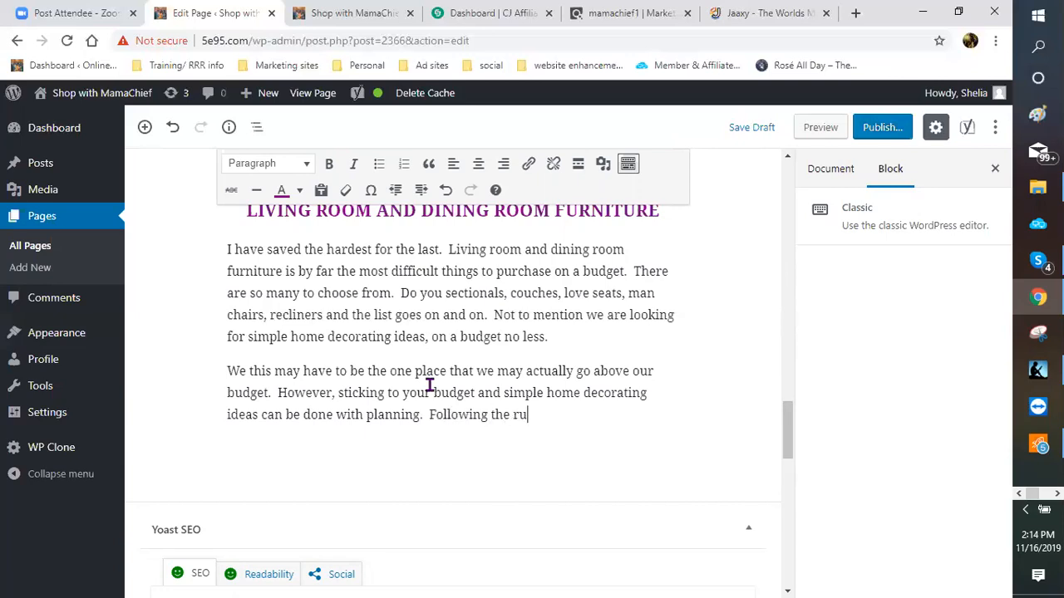
pyautogui.write('les and your budget ')
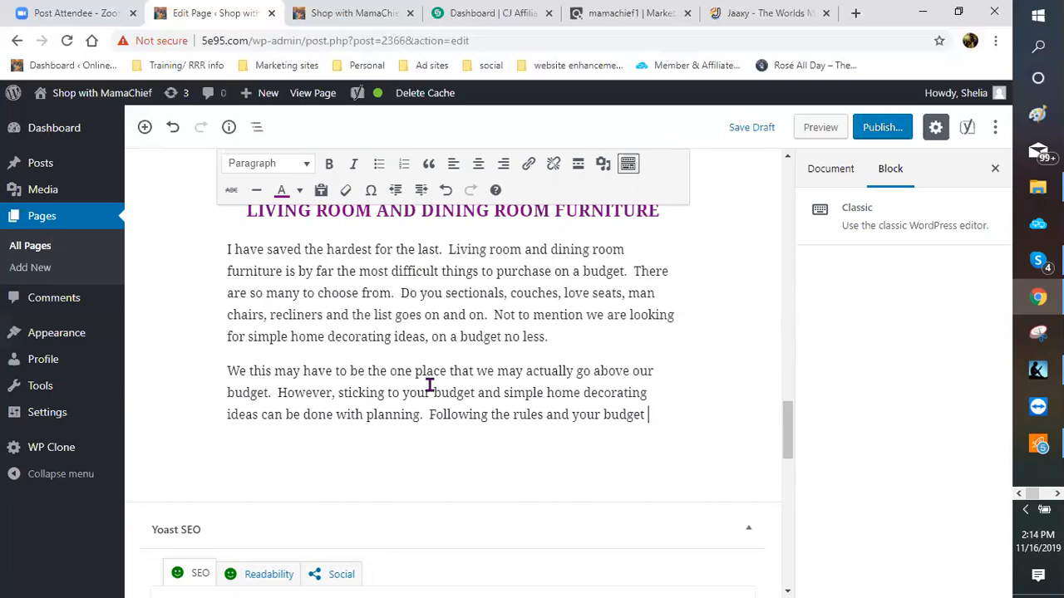
pyautogui.write('that')
pyautogui.write(' you have')
pyautogui.write(' set wit')
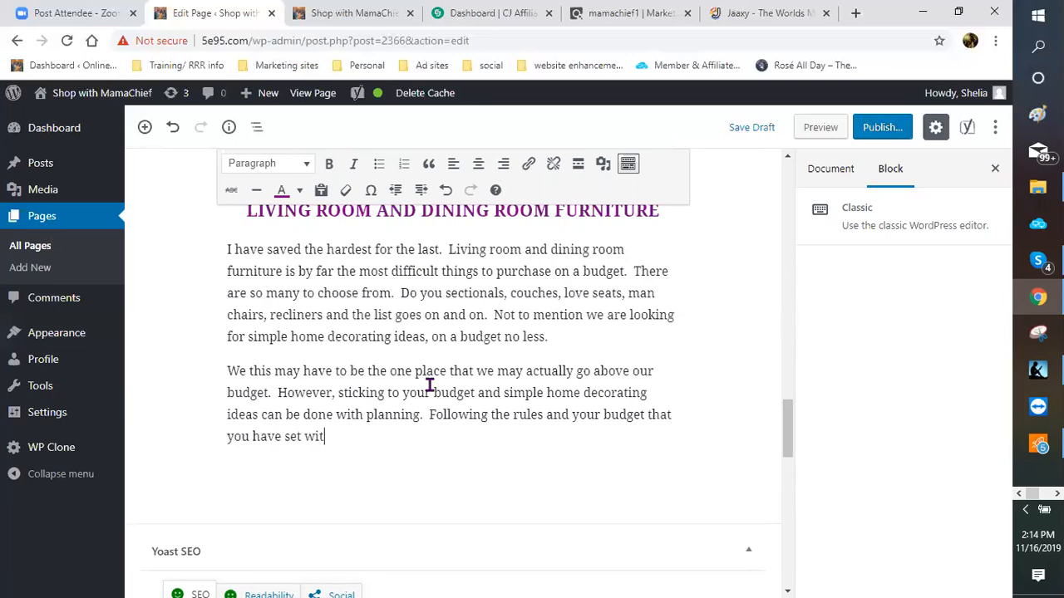
pyautogui.write('ll he')
# Step: Add that following the rules and budget makes choices more achievable, narrowing the field
pyautogui.press('BackSpace')
pyautogui.press('BackSpace')
pyautogui.press('BackSpace')
pyautogui.press('BackSpace')
pyautogui.press('BackSpace')
pyautogui.press('BackSpace')
pyautogui.write('ll help a')
pyautogui.press('BackSpace')
pyautogui.write('may your c')
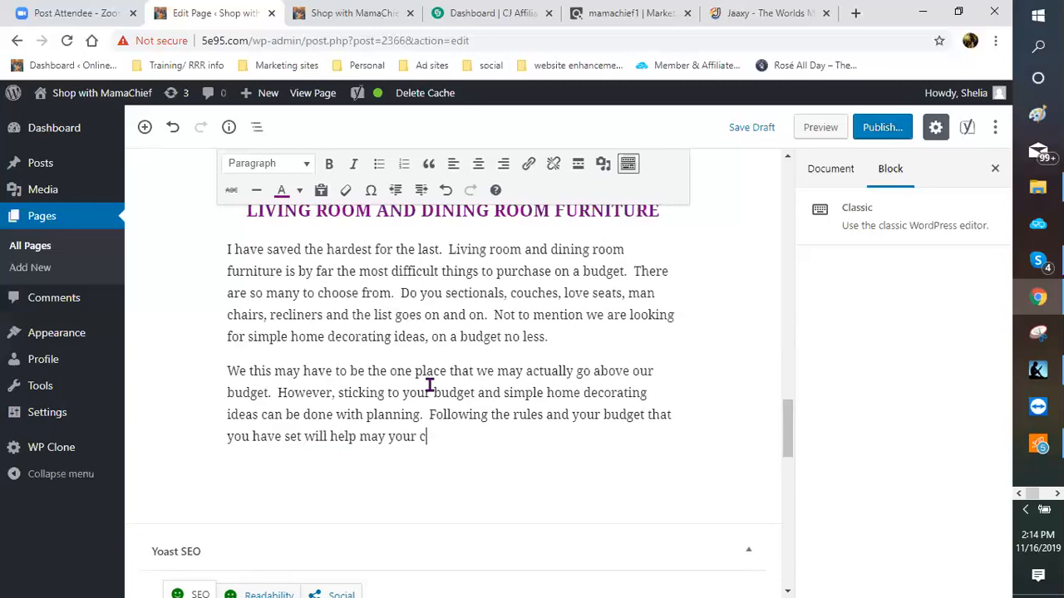
pyautogui.write('hoices.')
pyautogui.press('BackSpace')
pyautogui.write('o')
pyautogui.press('BackSpace')
pyautogui.write('a bit more ')
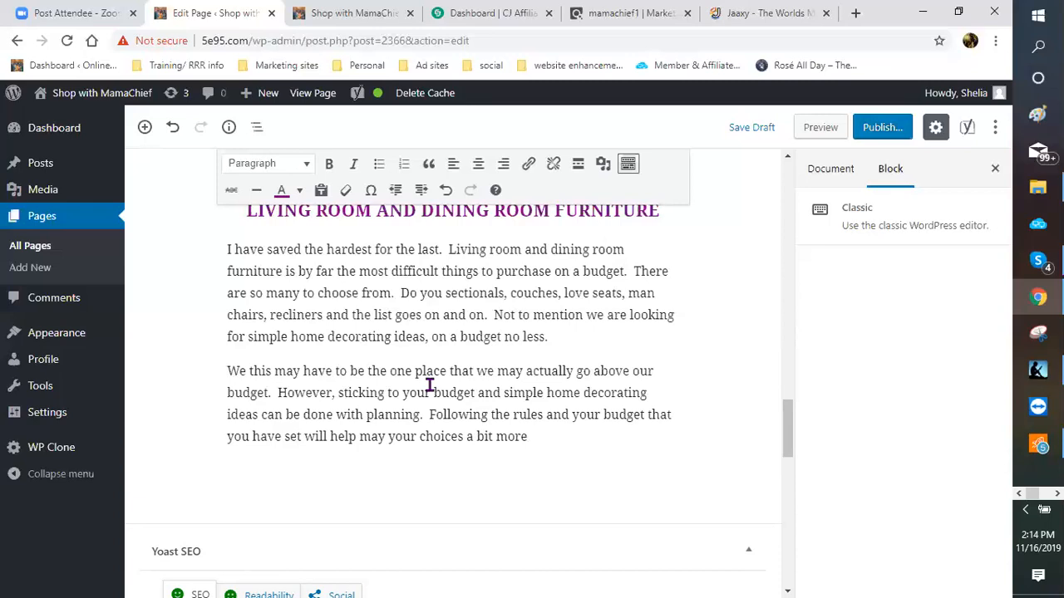
pyautogui.write('achievable.  Nar')
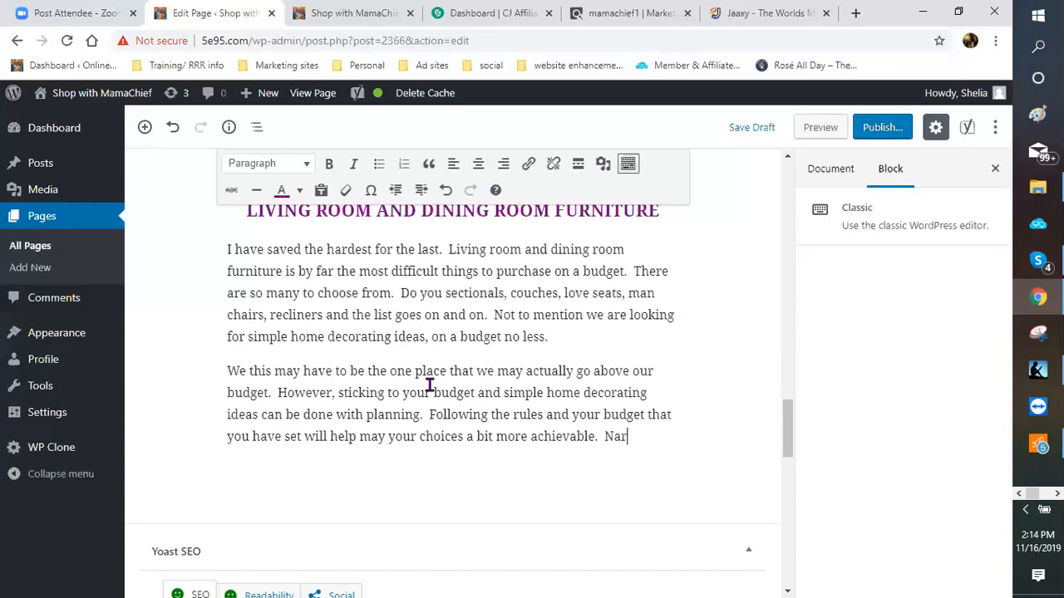
pyautogui.write('rowing the fi')
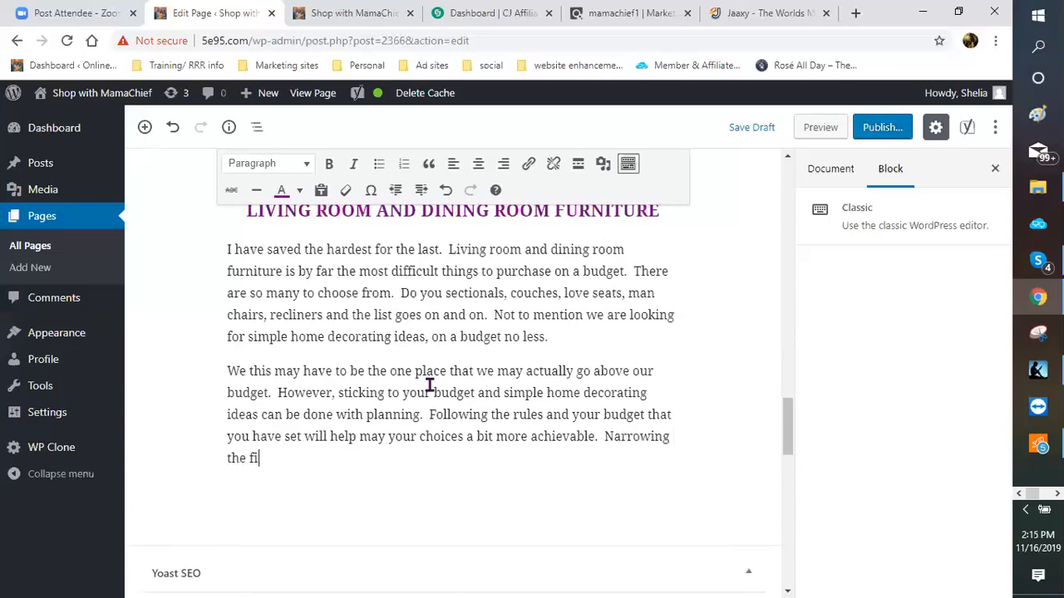
pyautogui.write('eld so to speak.')
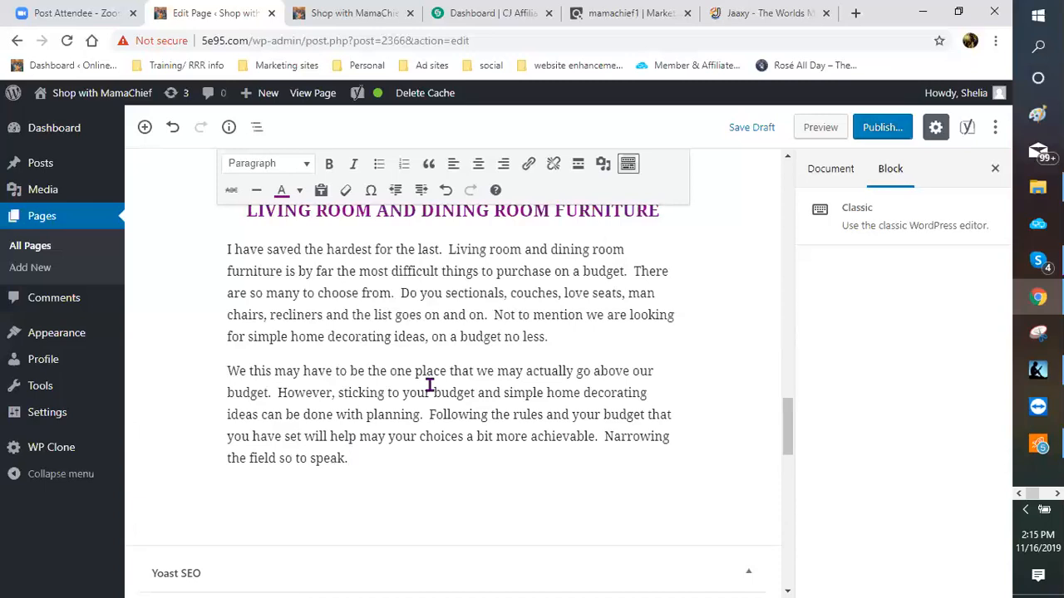
pyautogui.write('  Just remember, as t')
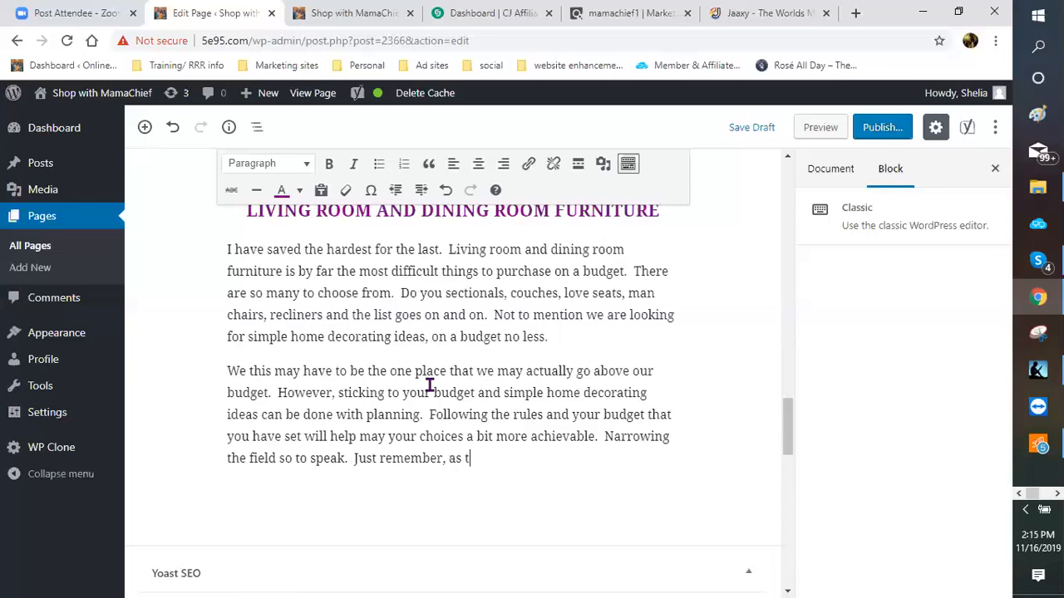
pyautogui.write('ime goes by, yo')
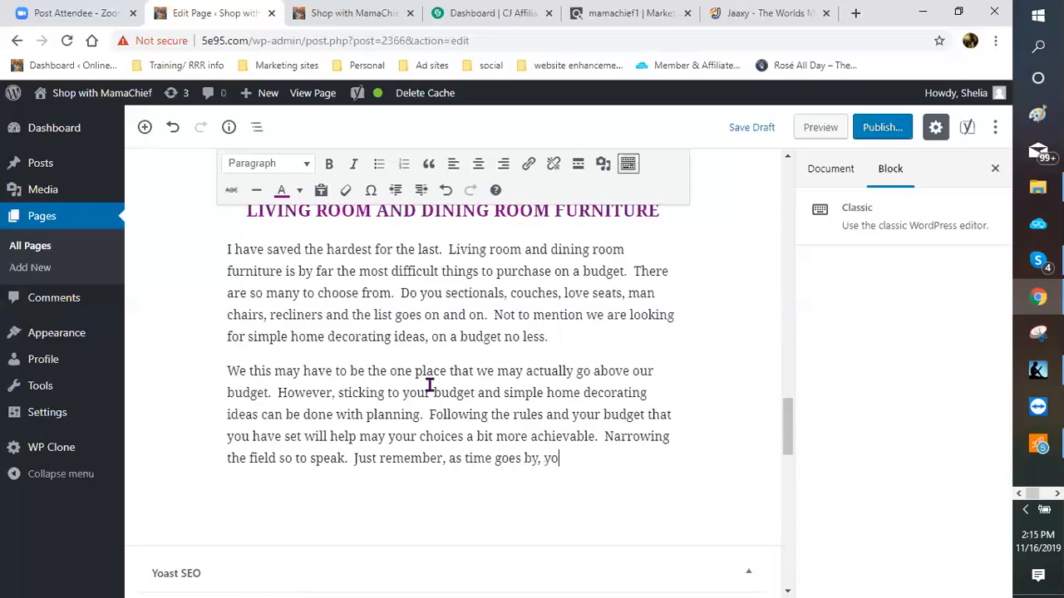
pyautogui.write('u can always come back ')
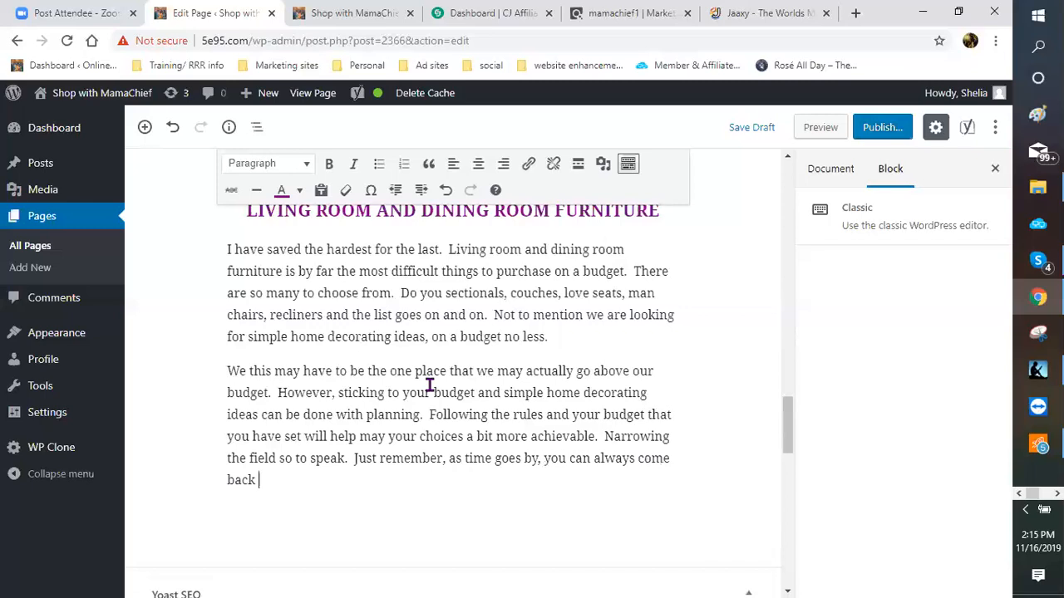
pyautogui.write('and recordate')
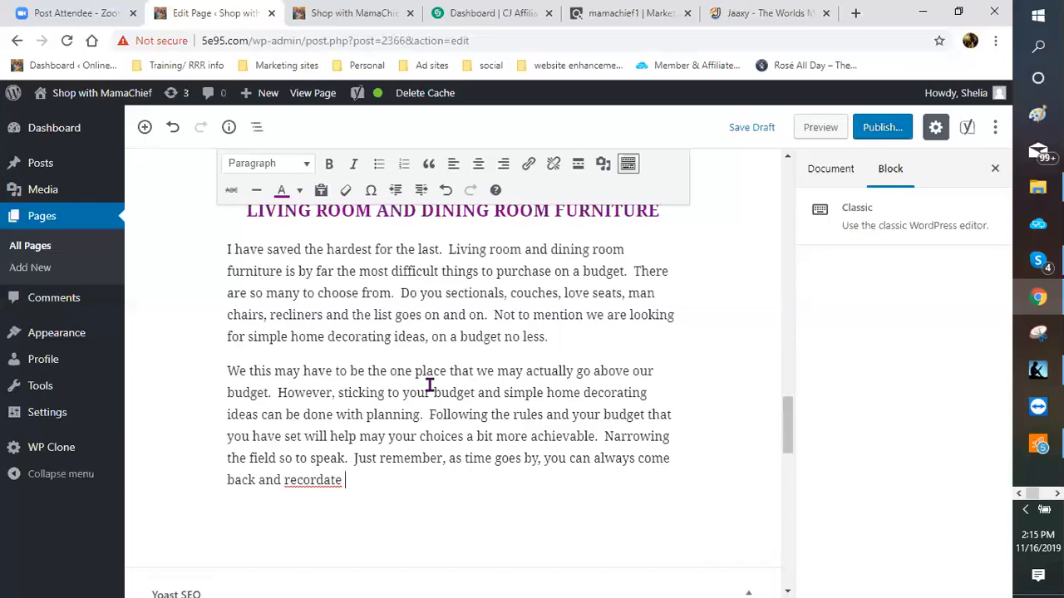
# Step: End with 'come back and redecorate at a later time when budgeting is not an issue.'
pyautogui.press('BackSpace')
pyautogui.press('BackSpace')
pyautogui.press('BackSpace')
pyautogui.press('BackSpace')
pyautogui.press('BackSpace')
pyautogui.write('orat')
pyautogui.press('BackSpace')
pyautogui.press('BackSpace')
pyautogui.press('BackSpace')
pyautogui.press('BackSpace')
pyautogui.press('BackSpace')
pyautogui.press('BackSpace')
pyautogui.press('BackSpace')
pyautogui.write('decorate at a le')
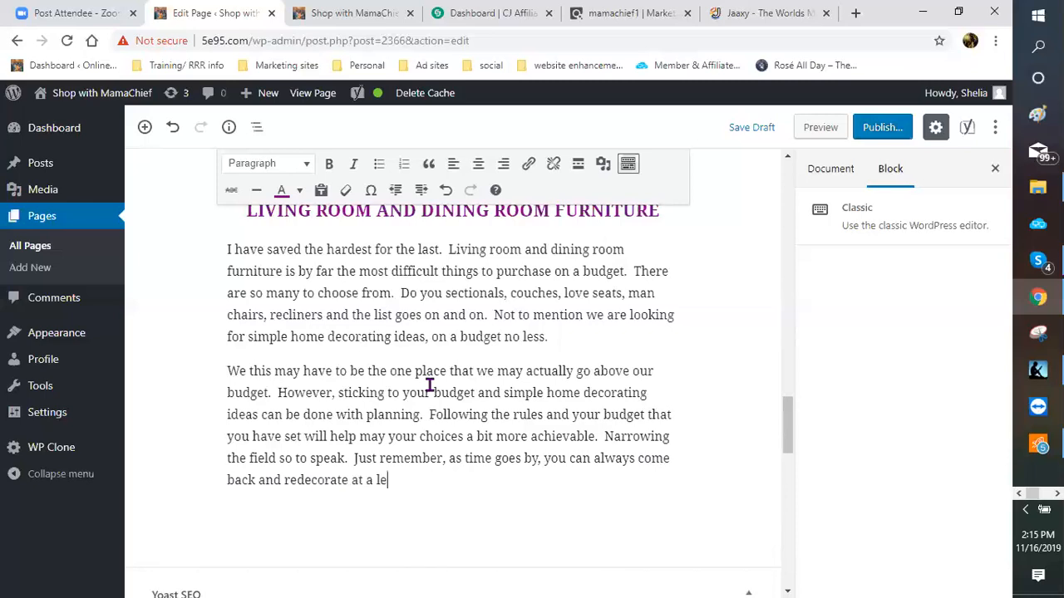
pyautogui.press('BackSpace')
pyautogui.write('ater time when')
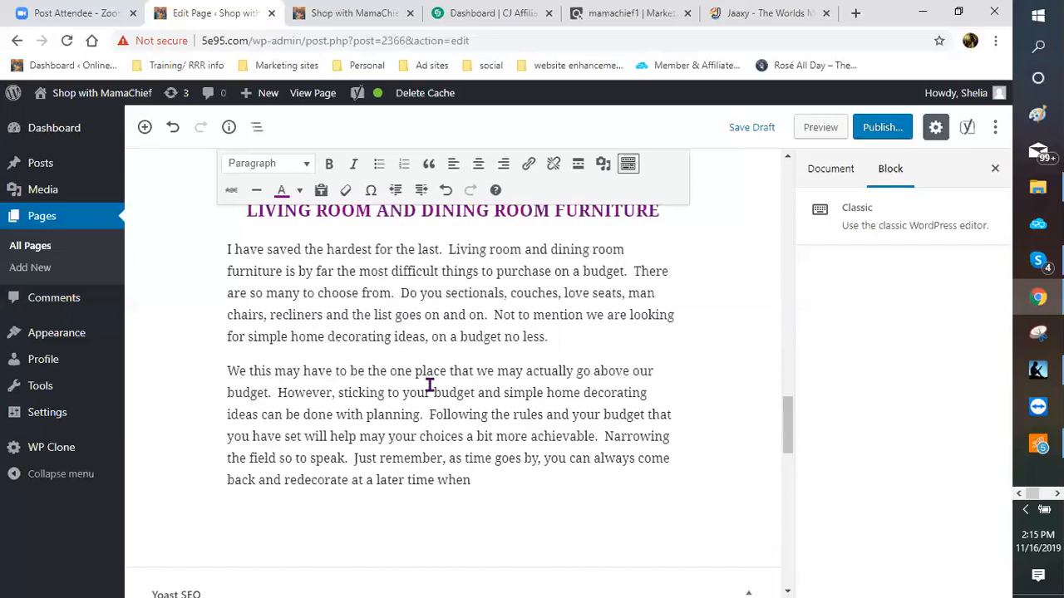
pyautogui.write(' budgeting is n')
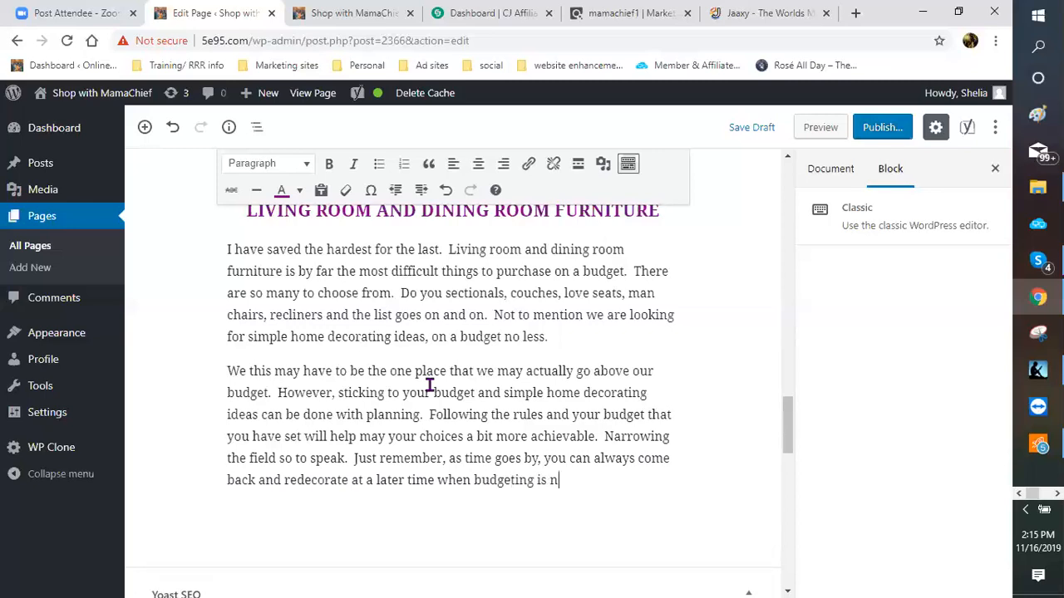
pyautogui.write('ot an issue. ')
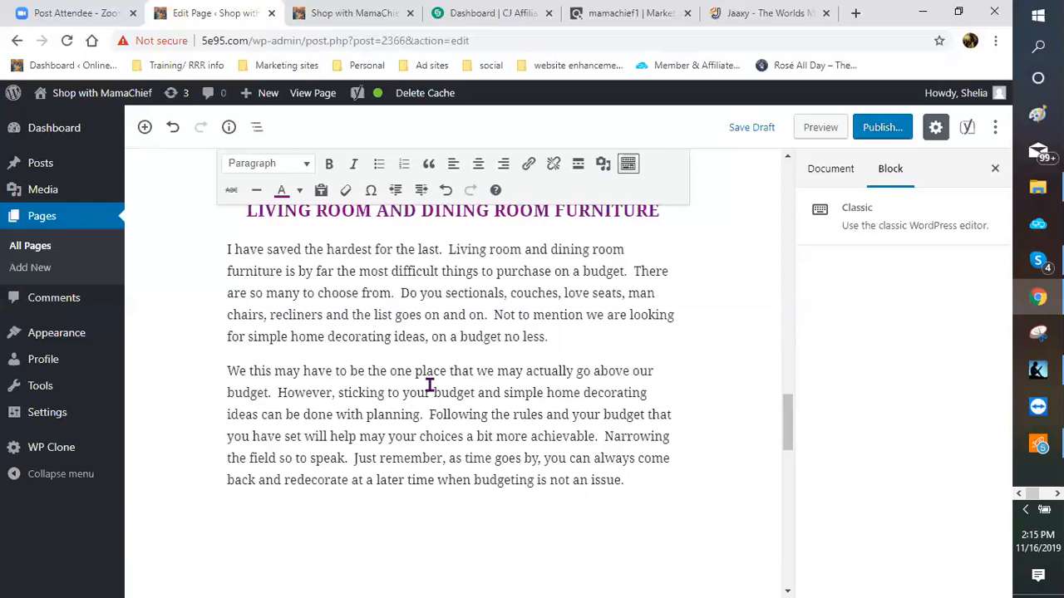
pyautogui.write('So, as we conclud')
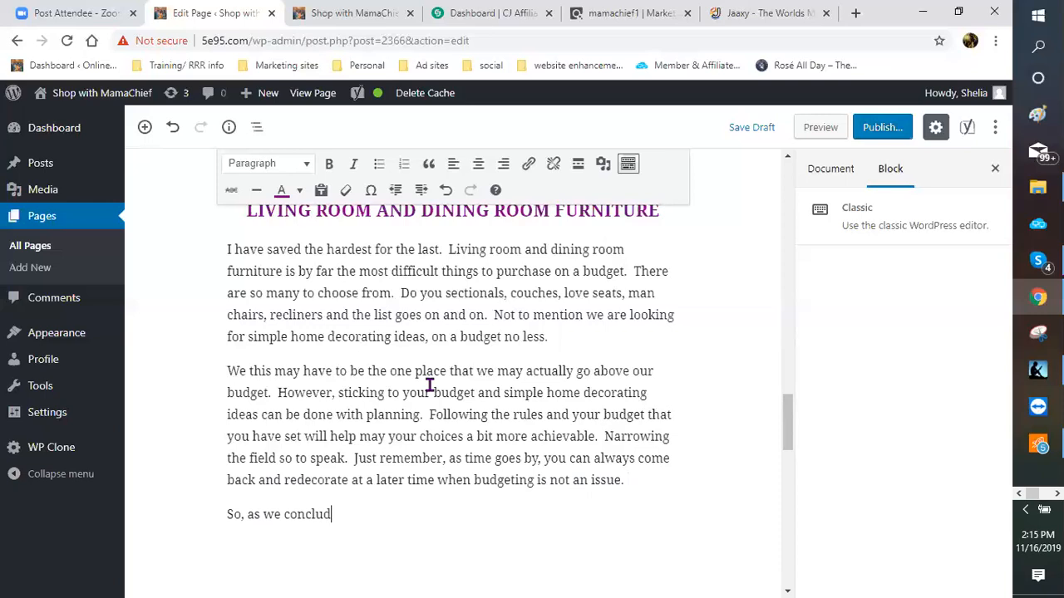
pyautogui.write("e this topic, let's b")
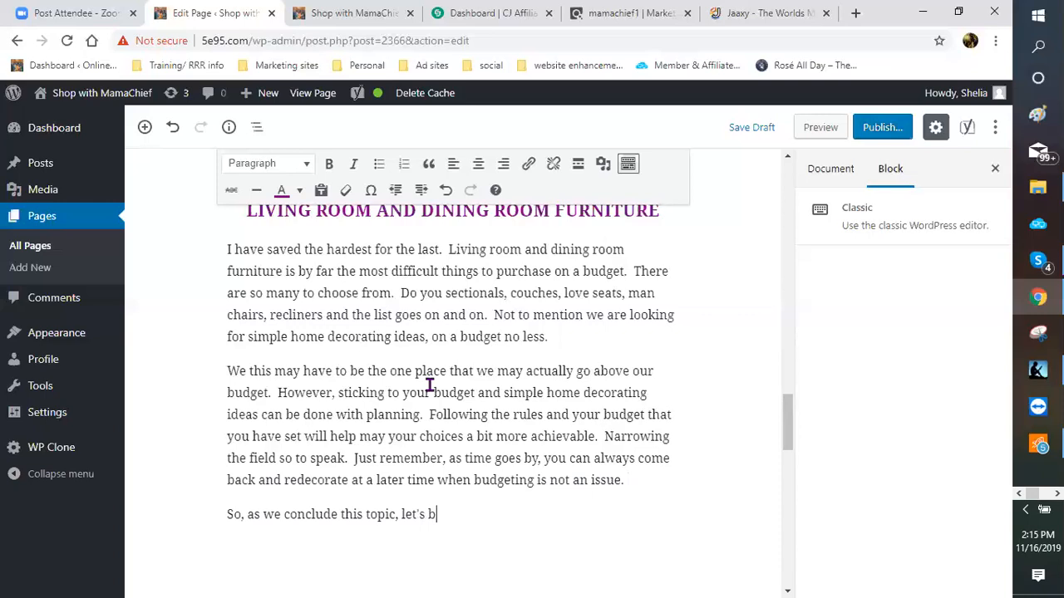
# Step: Continue the closing paragraph with 'let's begin to make our lists and where we want to get started.'
pyautogui.write('egin to make our lists ')
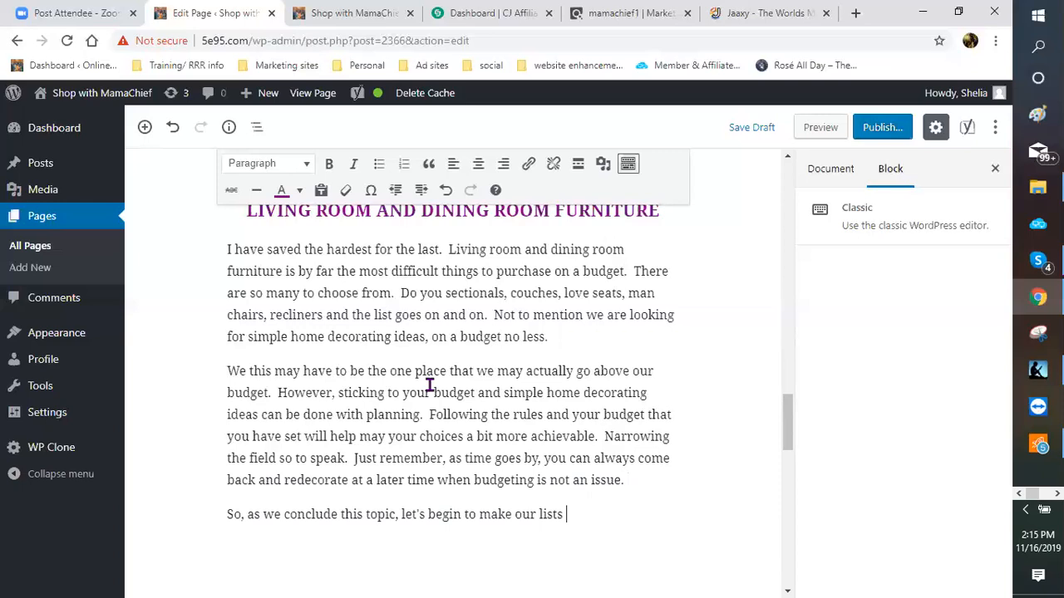
pyautogui.write('and where we')
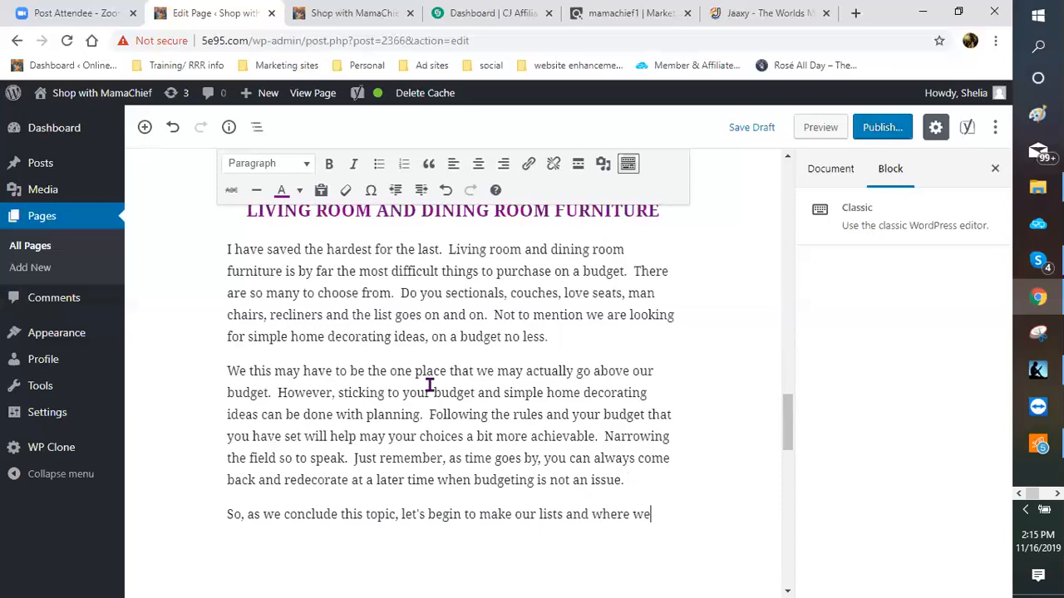
pyautogui.write(' want to get thos')
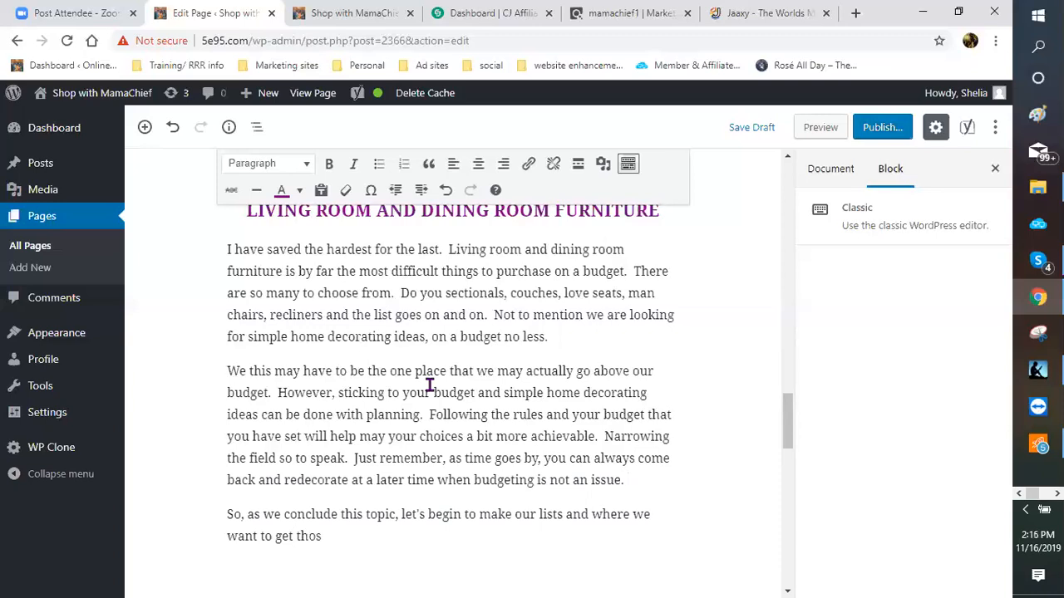
pyautogui.press('BackSpace')
pyautogui.press('BackSpace')
pyautogui.press('BackSpace')
pyautogui.press('BackSpace')
pyautogui.write('started.')
pyautogui.scroll(-2, 445, 405)
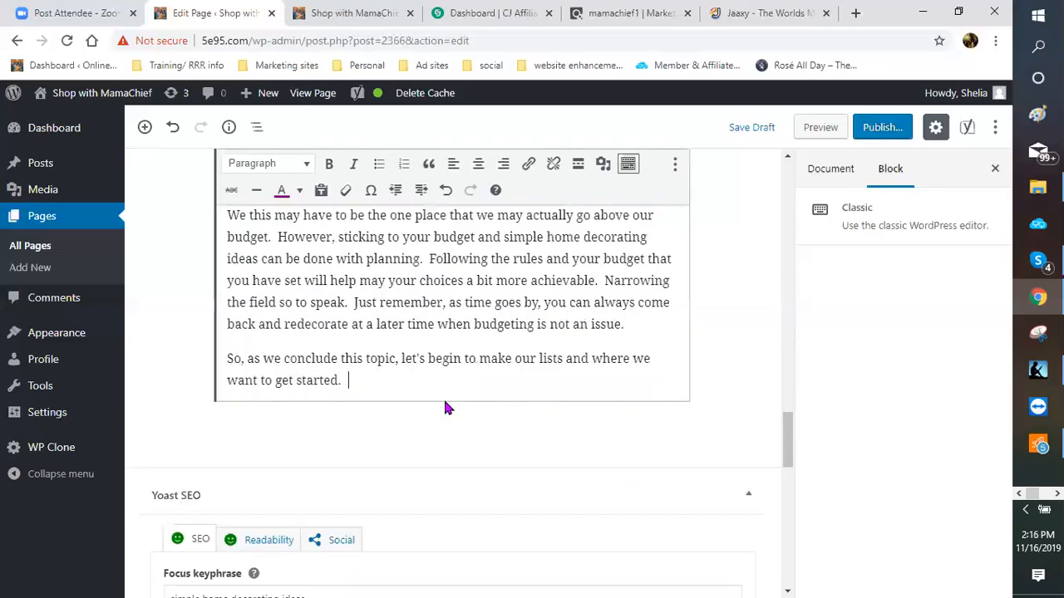
# Step: Add that all needs can be met here and delivered at your set appointed time
pyautogui.write('With all t')
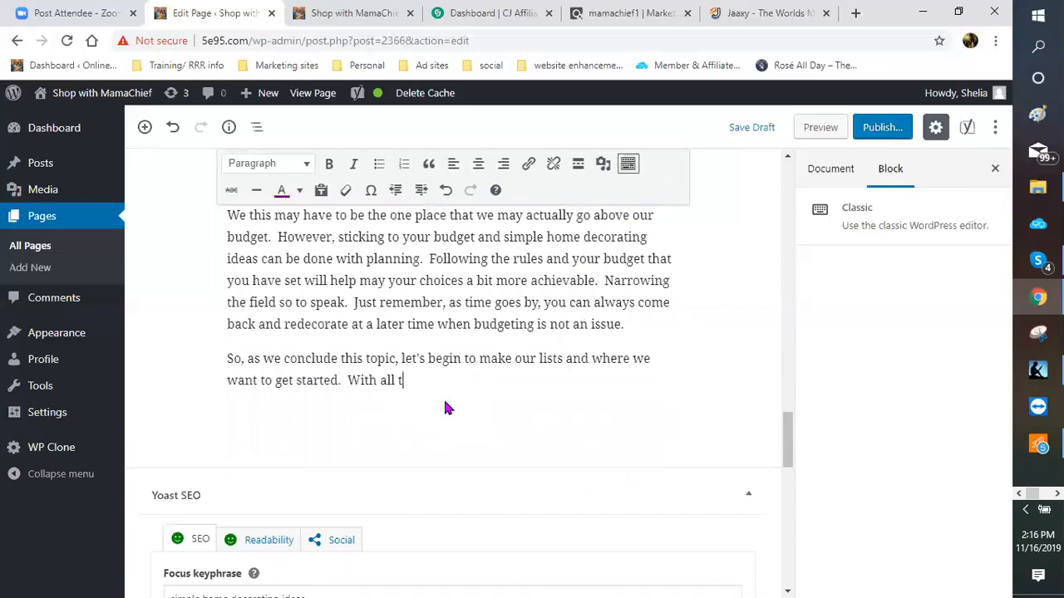
pyautogui.write('he options listed in this page,')
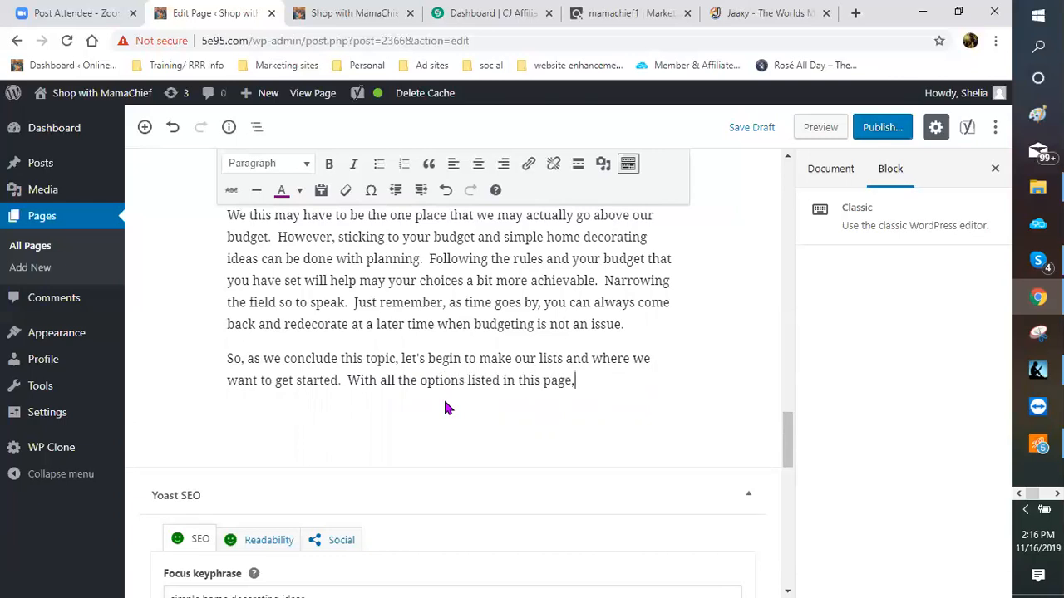
pyautogui.write(' I am sure you')
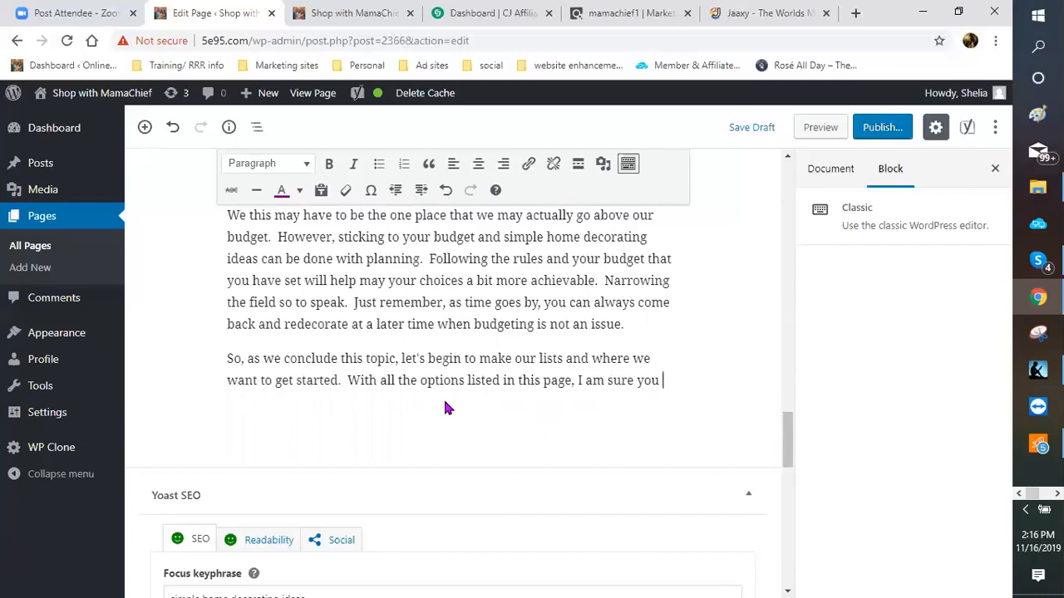
pyautogui.press('BackSpace')
pyautogui.write('r')
pyautogui.press('BackSpace')
pyautogui.write('cn')
pyautogui.press('BackSpace')
pyautogui.write('an s')
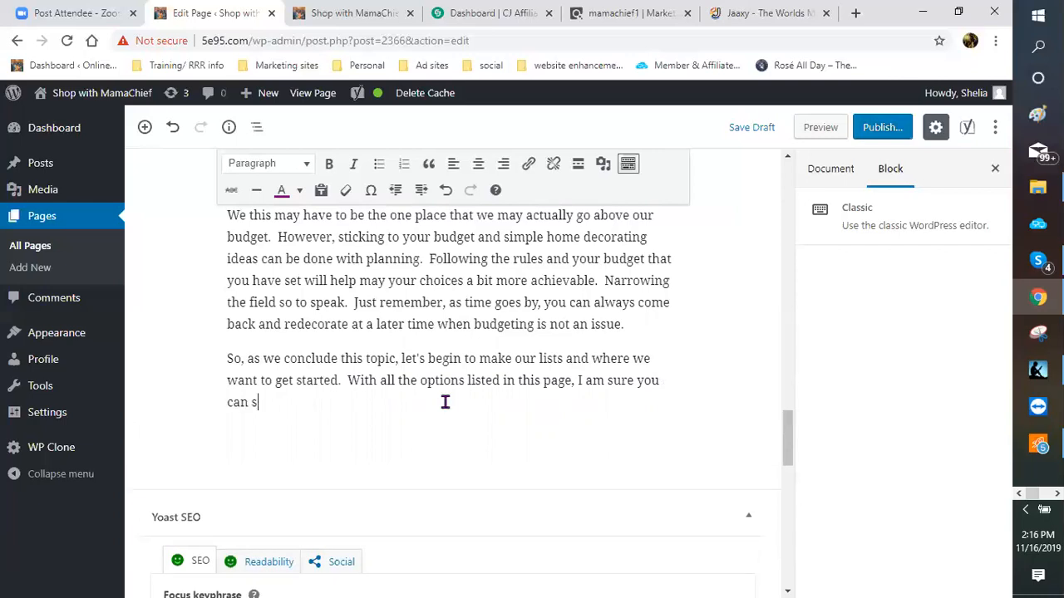
pyautogui.press('BackSpace')
pyautogui.write('rest a bit easier t')
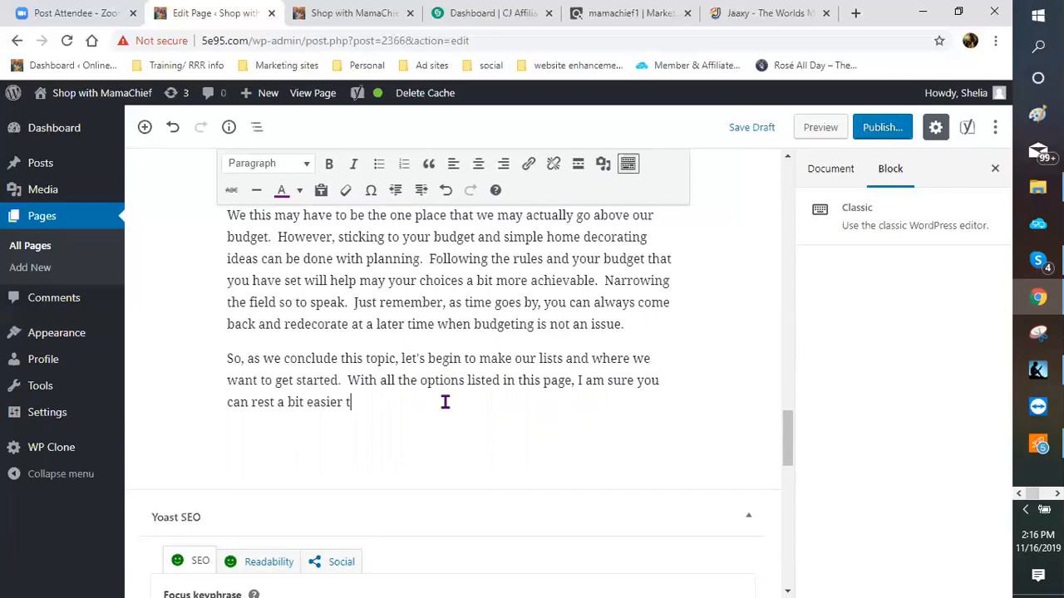
pyautogui.press('BackSpace')
pyautogui.write('knowing that all your ')
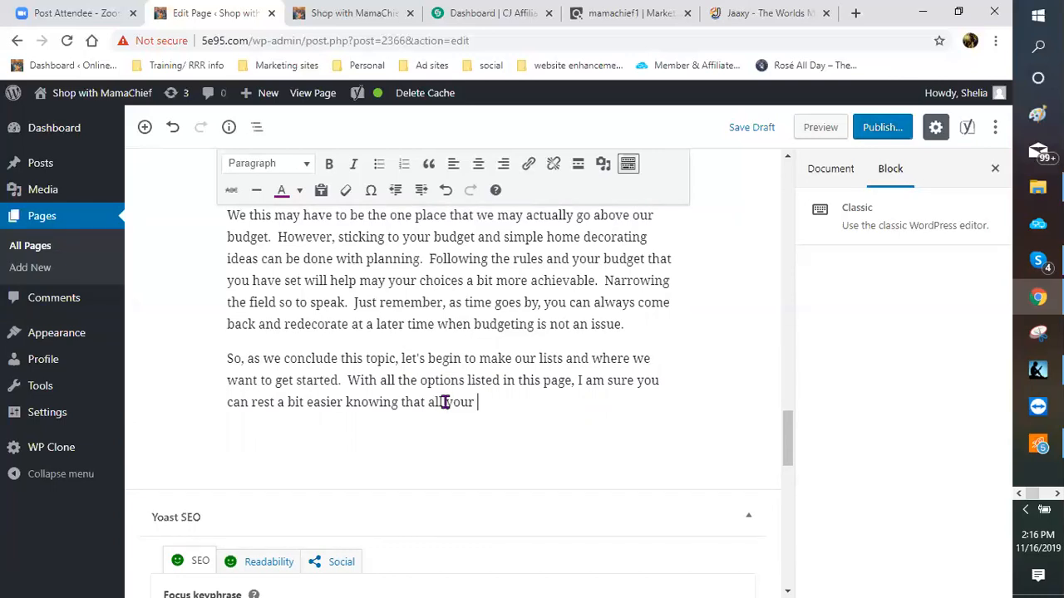
pyautogui.write('needs can be meet')
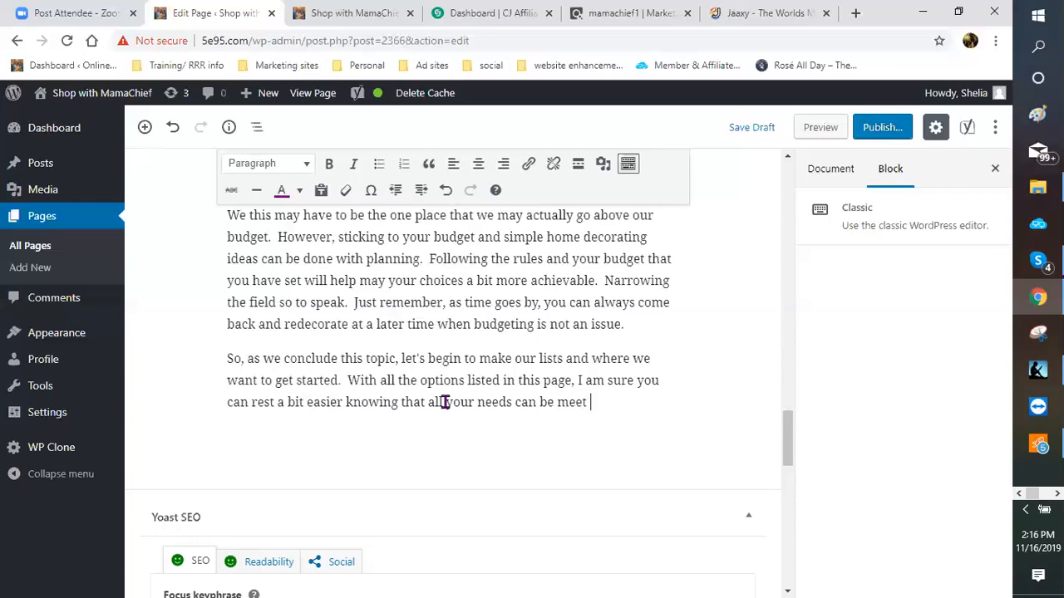
pyautogui.write(' he')
pyautogui.write('re.  ')
pyautogui.write('As a ')
pyautogui.write('bonus')
pyautogui.write(', they c')
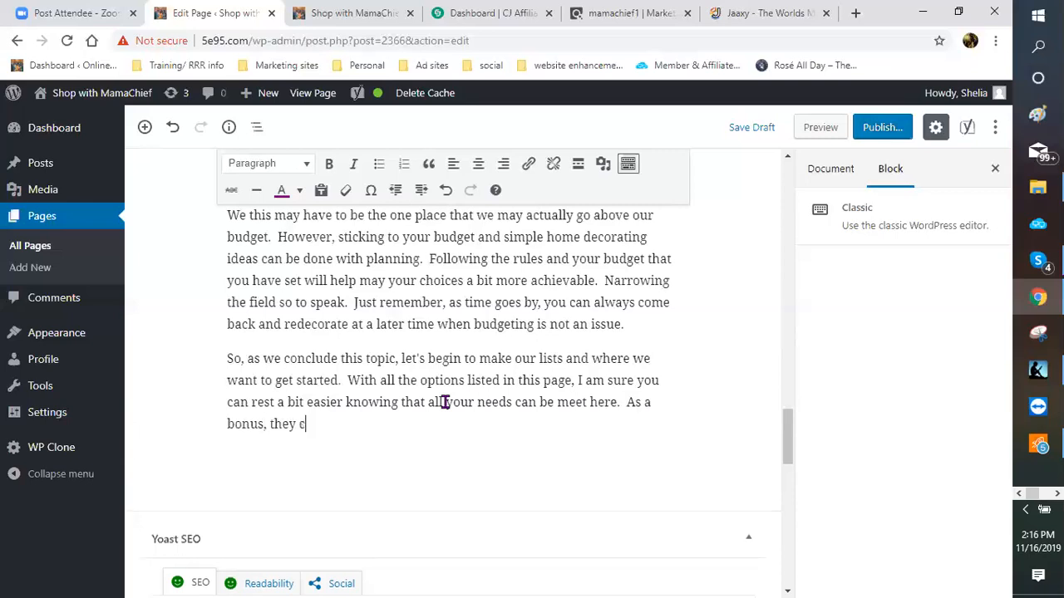
pyautogui.write('an all be delivered rig')
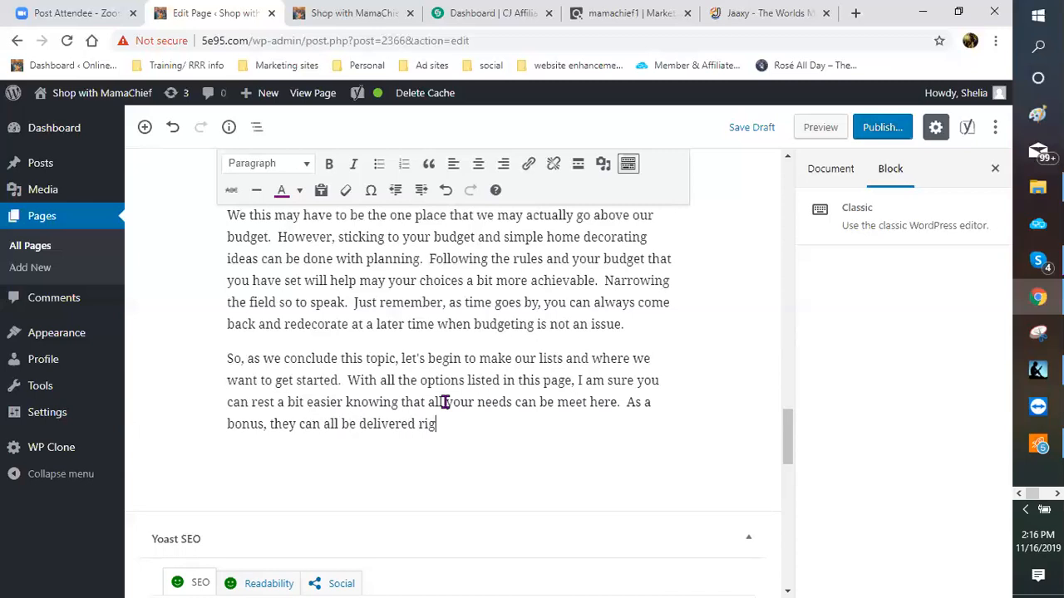
pyautogui.write('ht to your door ')
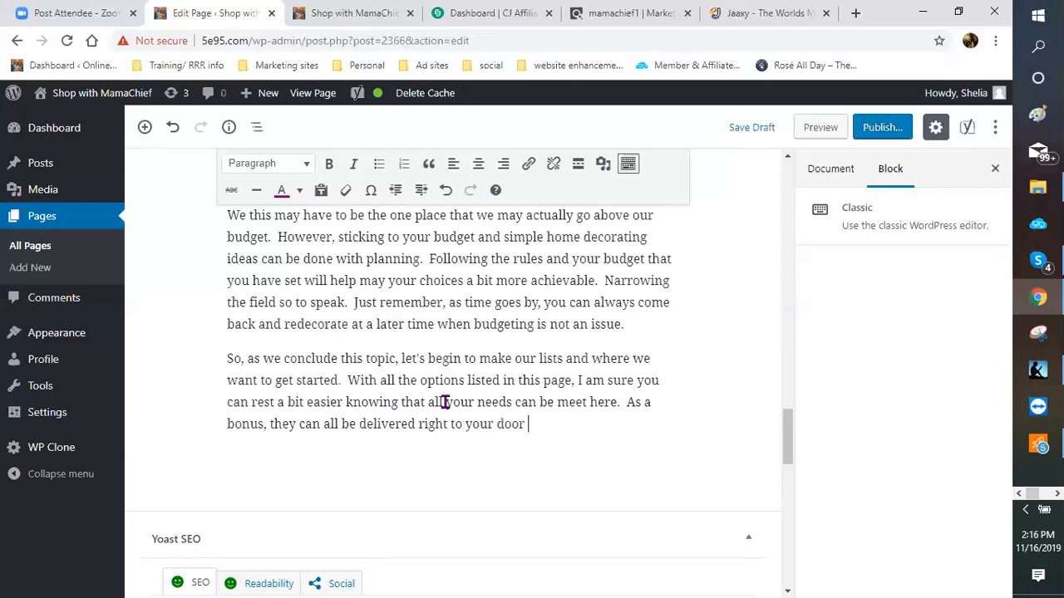
pyautogui.write('at your set app')
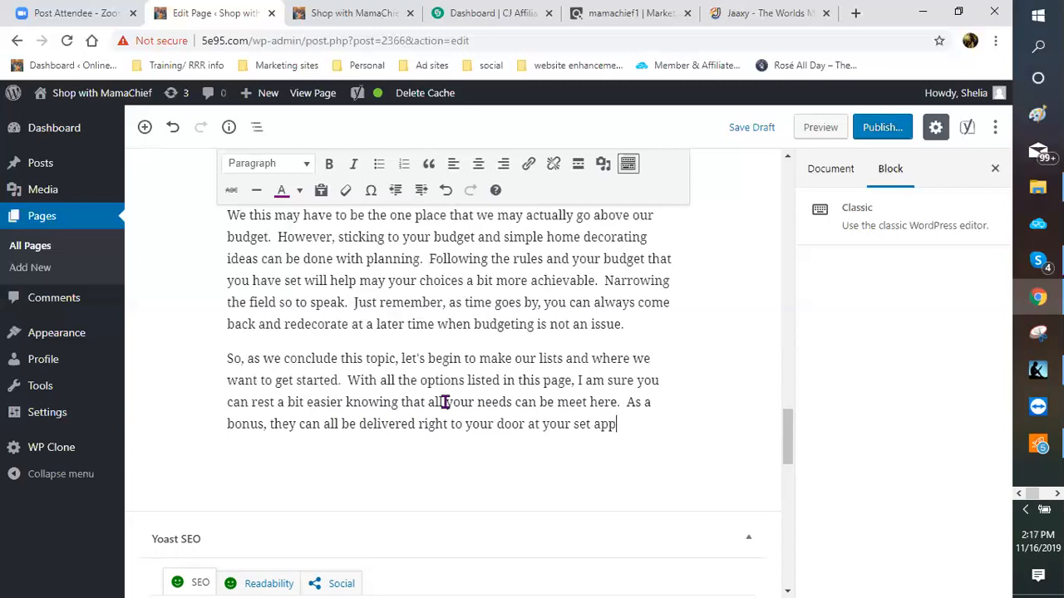
pyautogui.write('ointed time.')
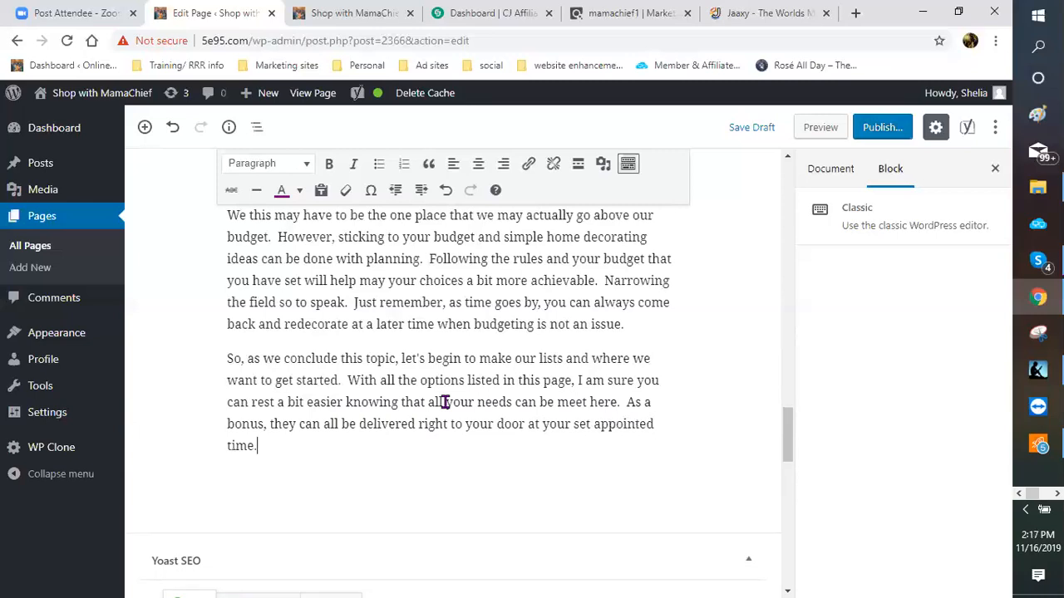
# Step: Insert a Heading block below the closing paragraph reading 'TIME TO CELEBRATE'
pyautogui.scroll(-3, 391, 344)
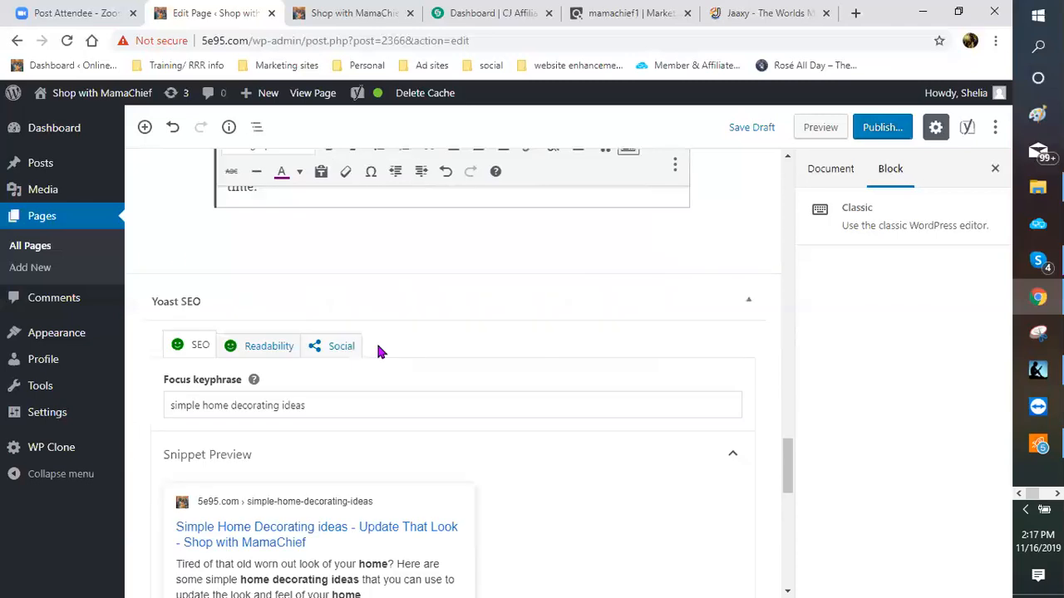
pyautogui.scroll(1, 172, 246)
pyautogui.click(301, 276)
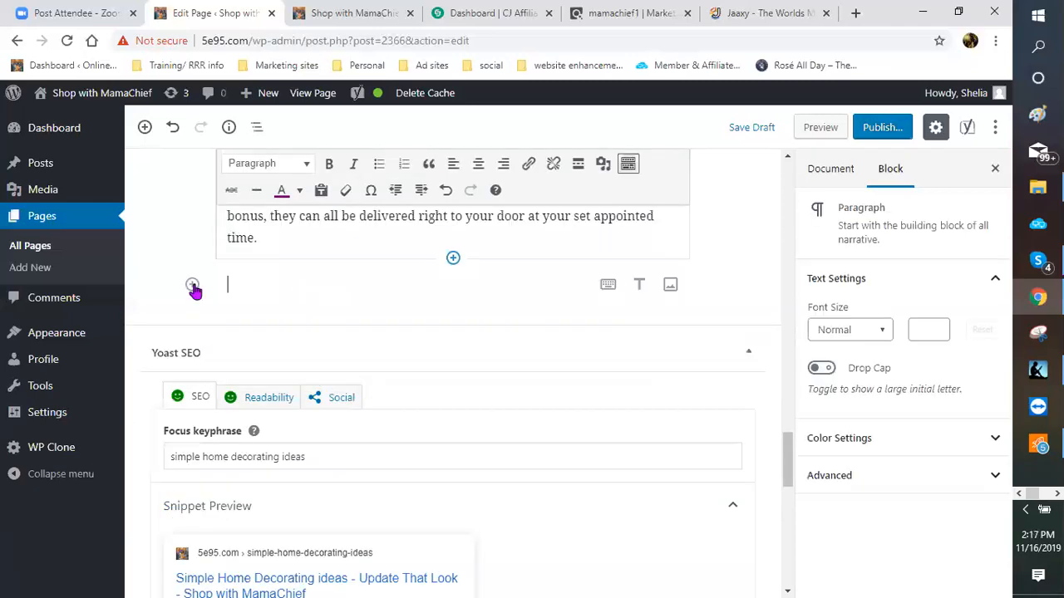
pyautogui.click(192, 285)
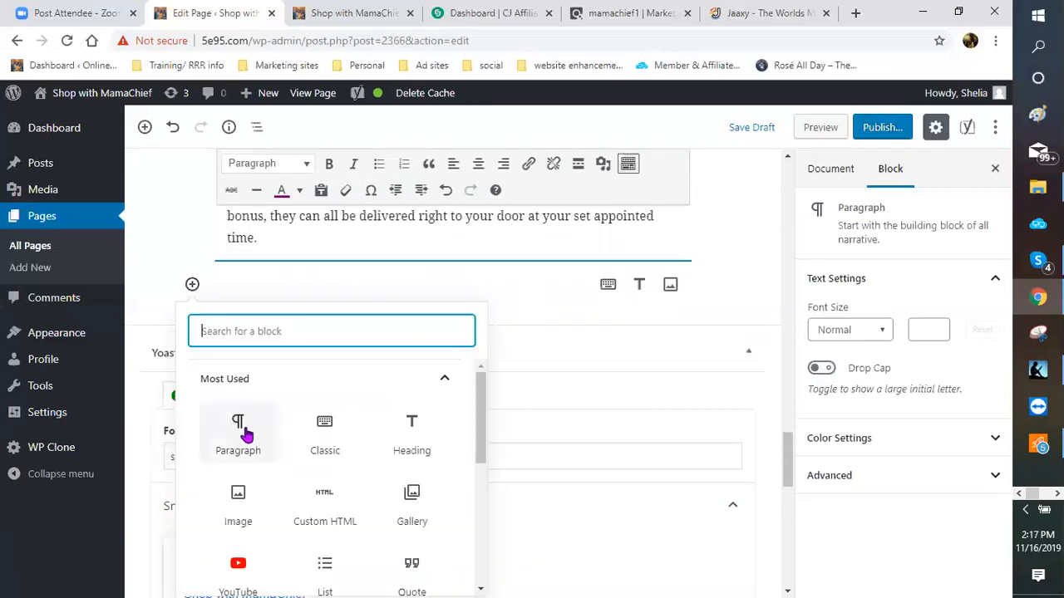
pyautogui.click(301, 288)
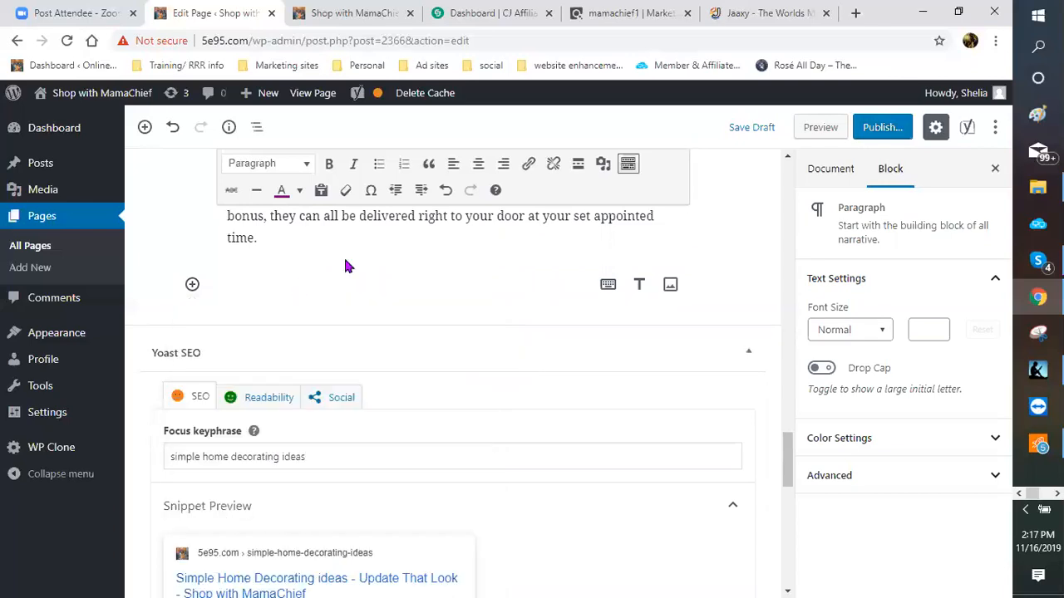
pyautogui.write('TIME')
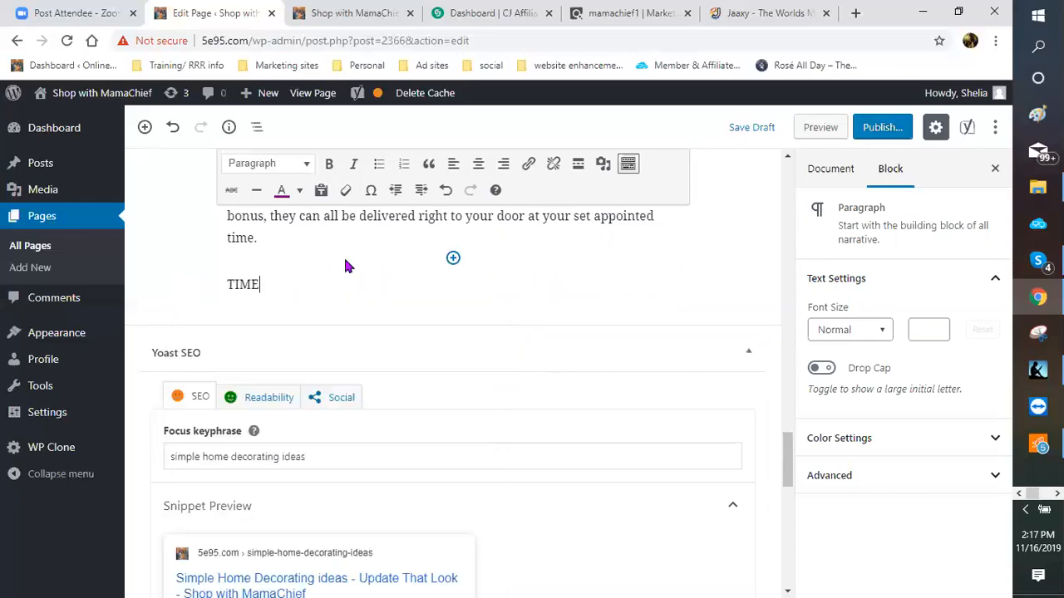
pyautogui.press('BackSpace')
pyautogui.press('BackSpace')
pyautogui.press('BackSpace')
pyautogui.press('BackSpace')
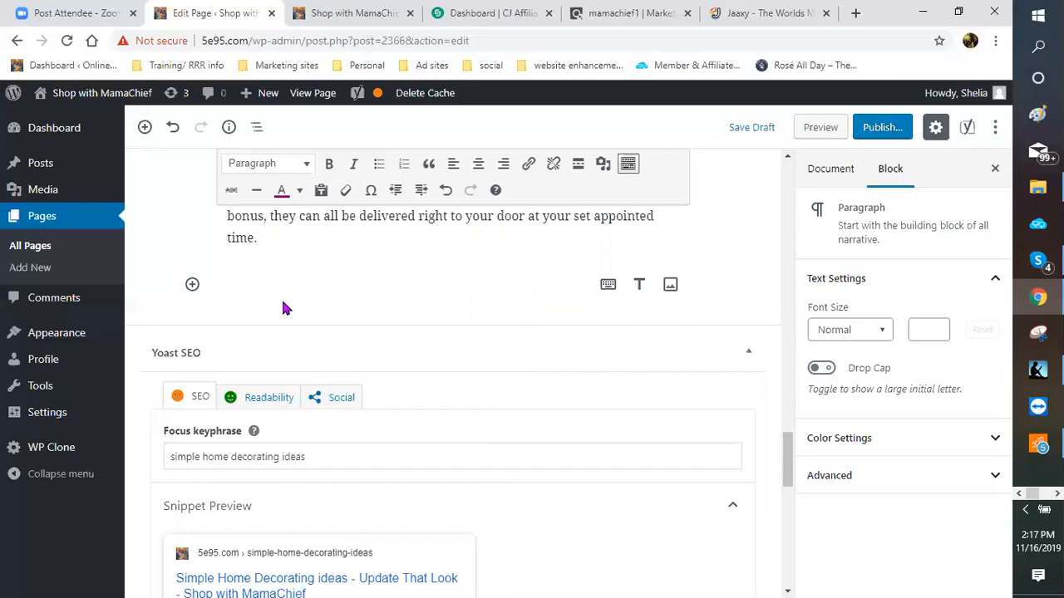
pyautogui.click(192, 285)
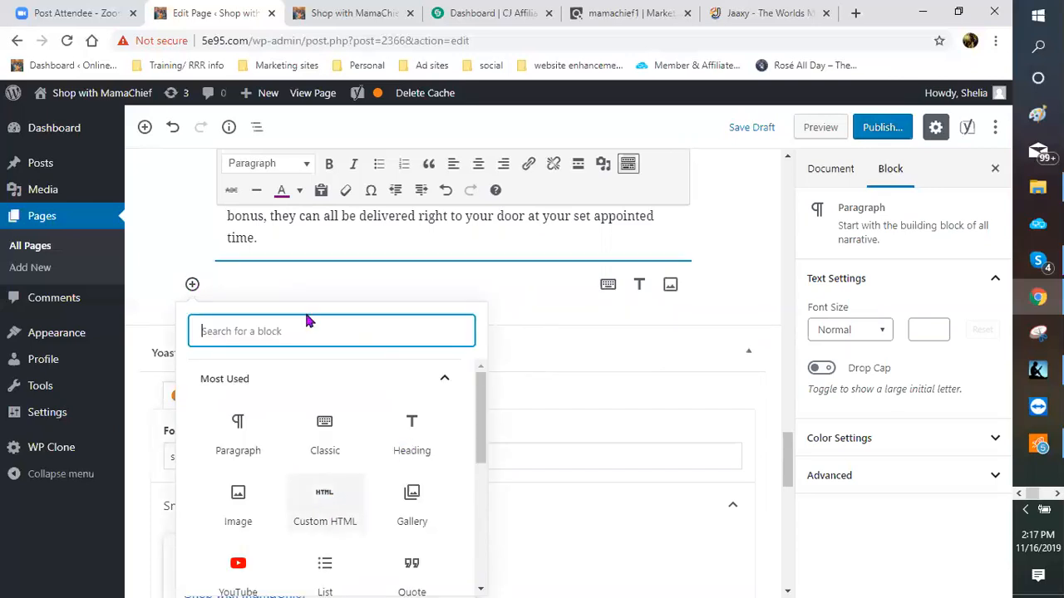
pyautogui.click(412, 434)
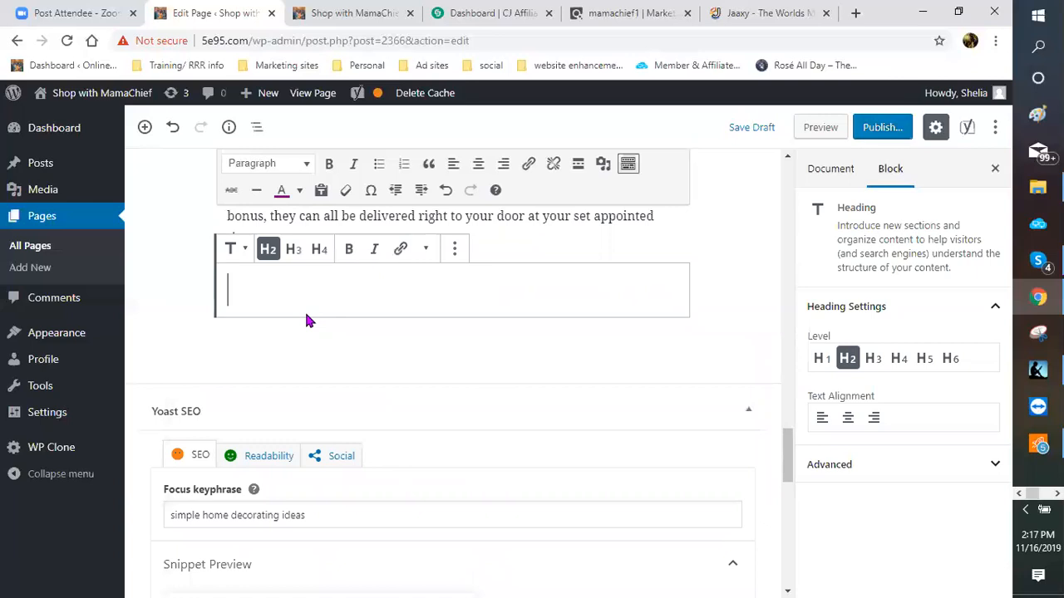
pyautogui.write('TIME TO CELEBRA')
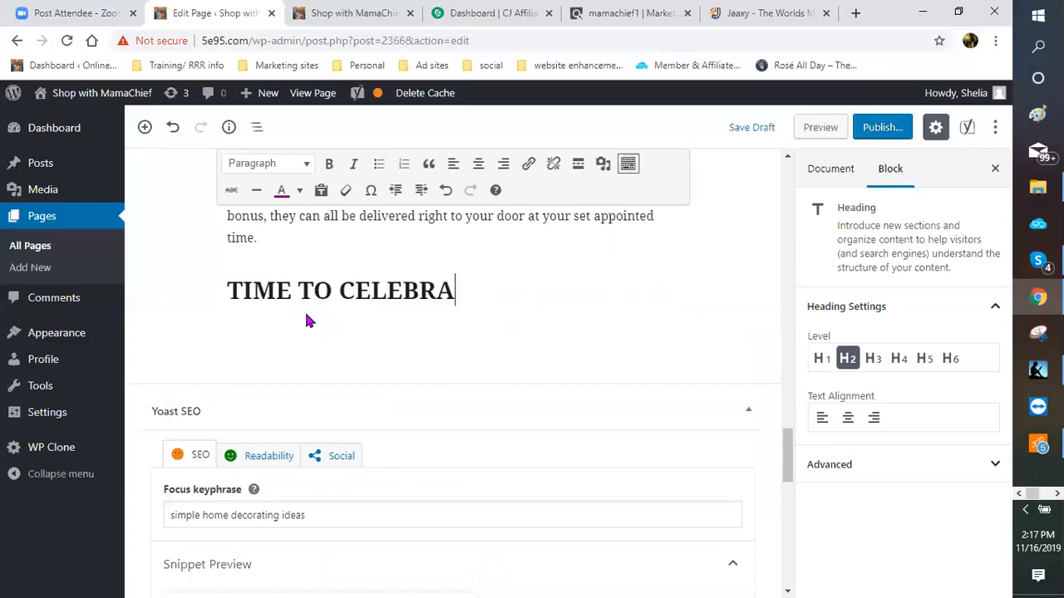
pyautogui.write('TE')
# Step: Centre the TIME TO CELEBRATE heading using the sidebar's Text Alignment
pyautogui.click(476, 167)
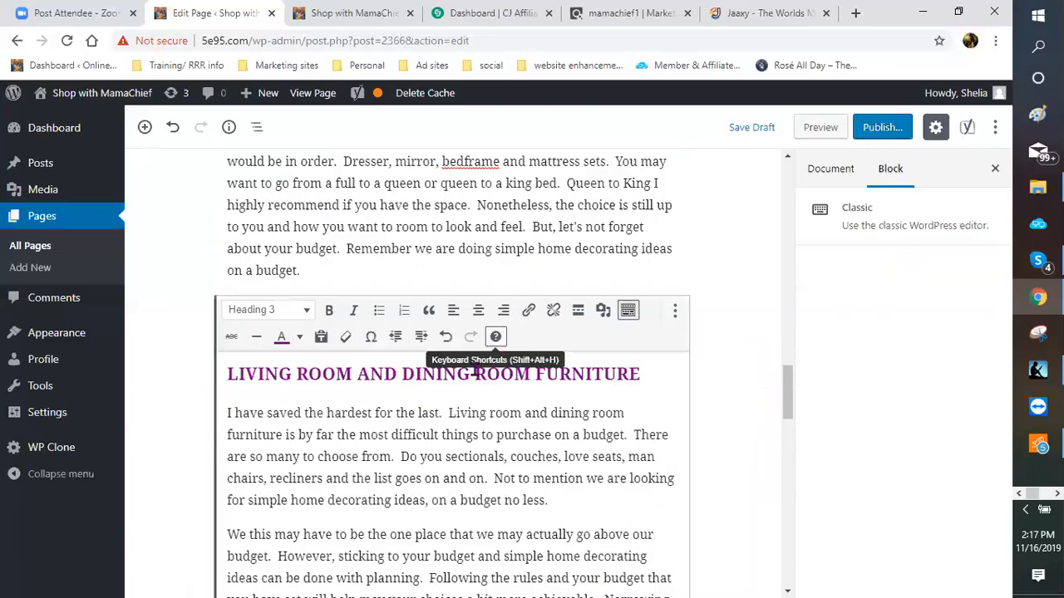
pyautogui.scroll(-8, 449, 308)
pyautogui.scroll(3, 424, 397)
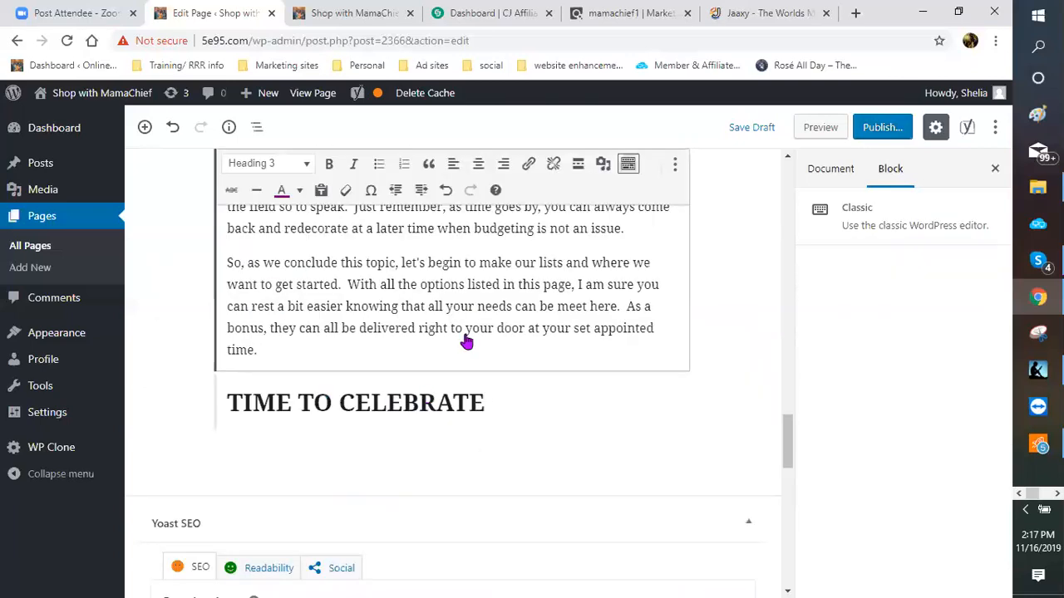
pyautogui.click(481, 169)
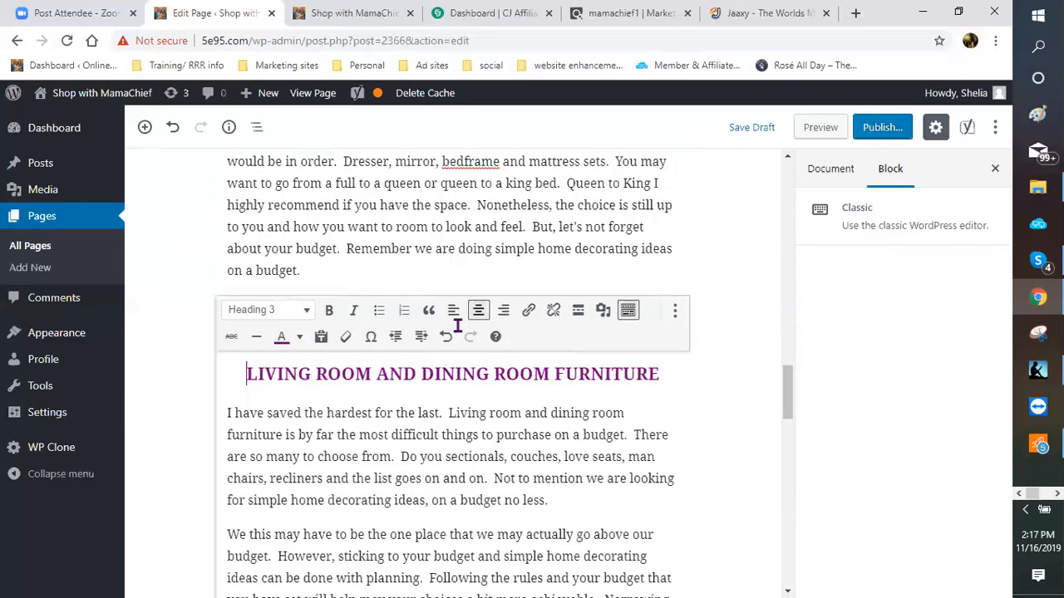
pyautogui.scroll(-4, 474, 375)
pyautogui.scroll(-3, 427, 330)
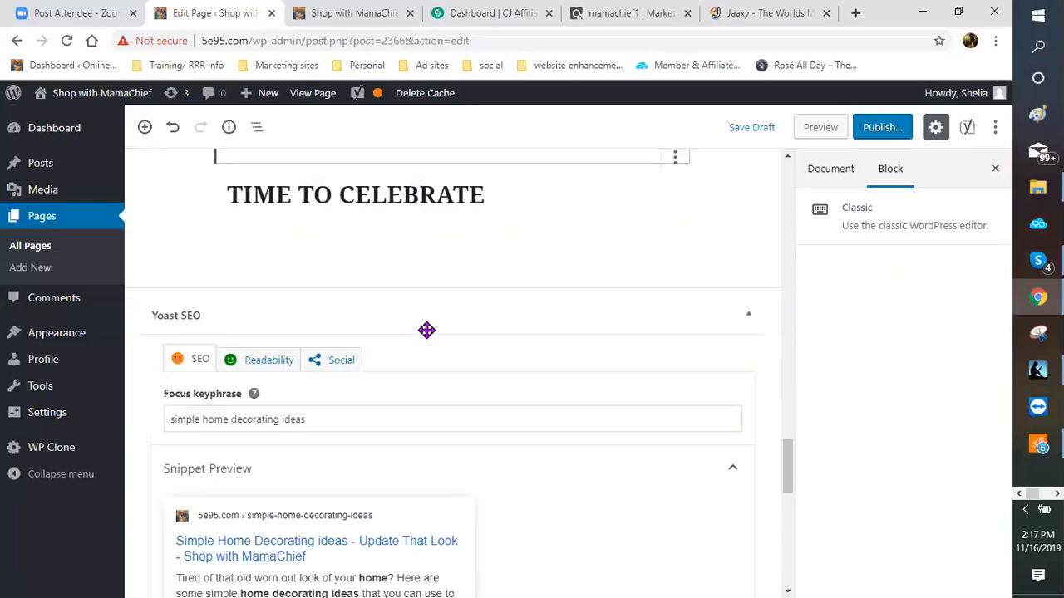
pyautogui.click(404, 194)
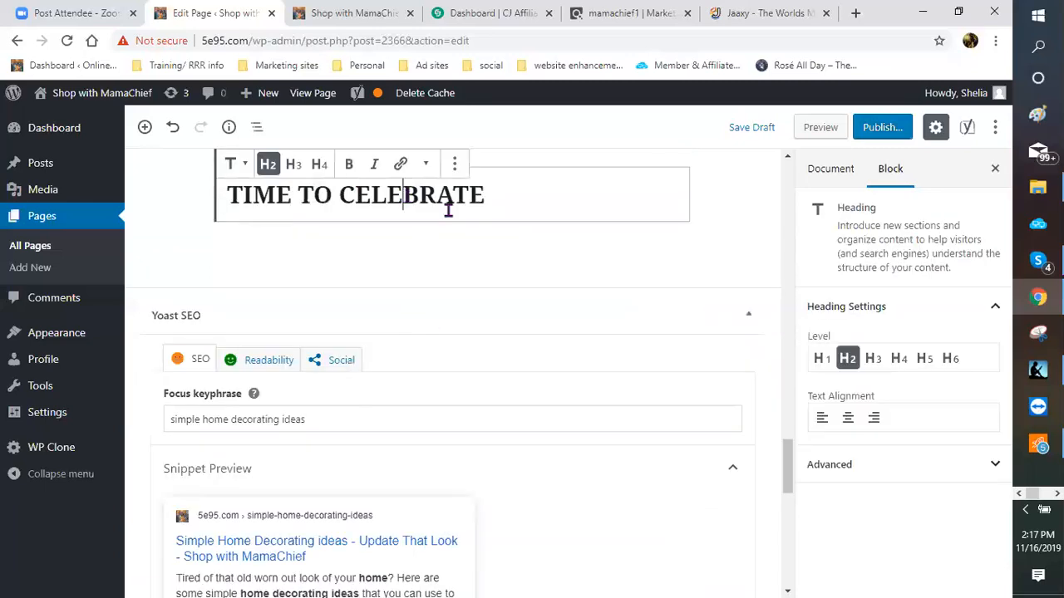
pyautogui.click(849, 419)
# Step: Start the paragraph: 'So now that your old home is new, let's celebrate', grill or sit-down meal
pyautogui.click(325, 236)
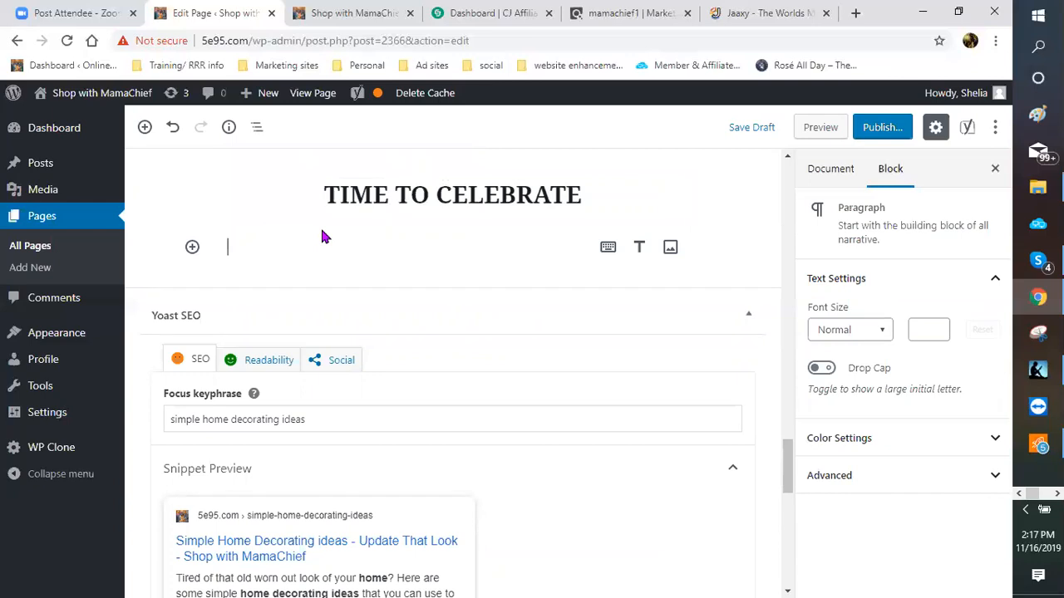
pyautogui.write('So')
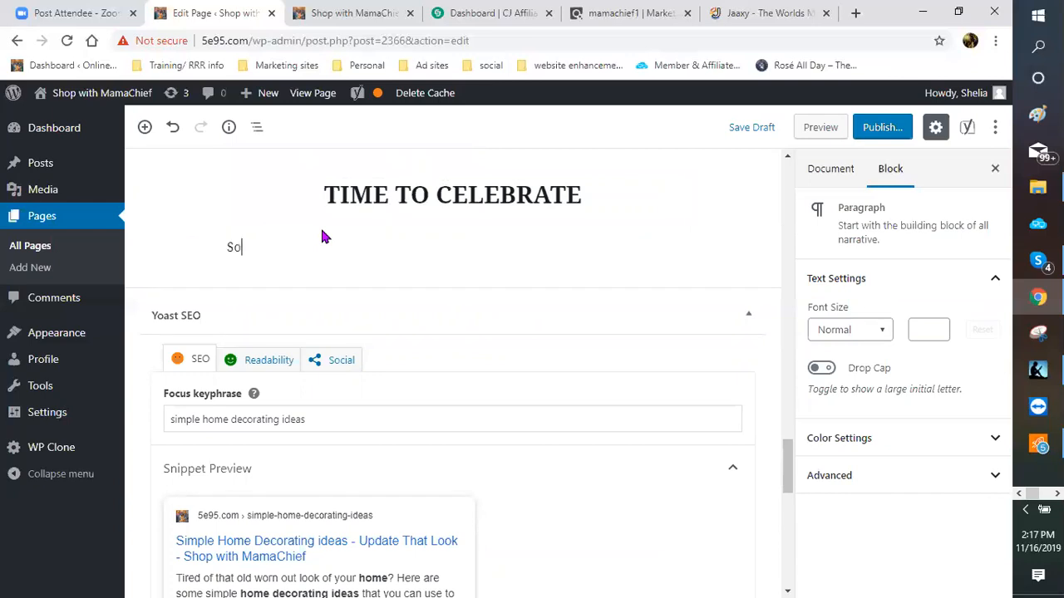
pyautogui.write(' now the your old home is now ')
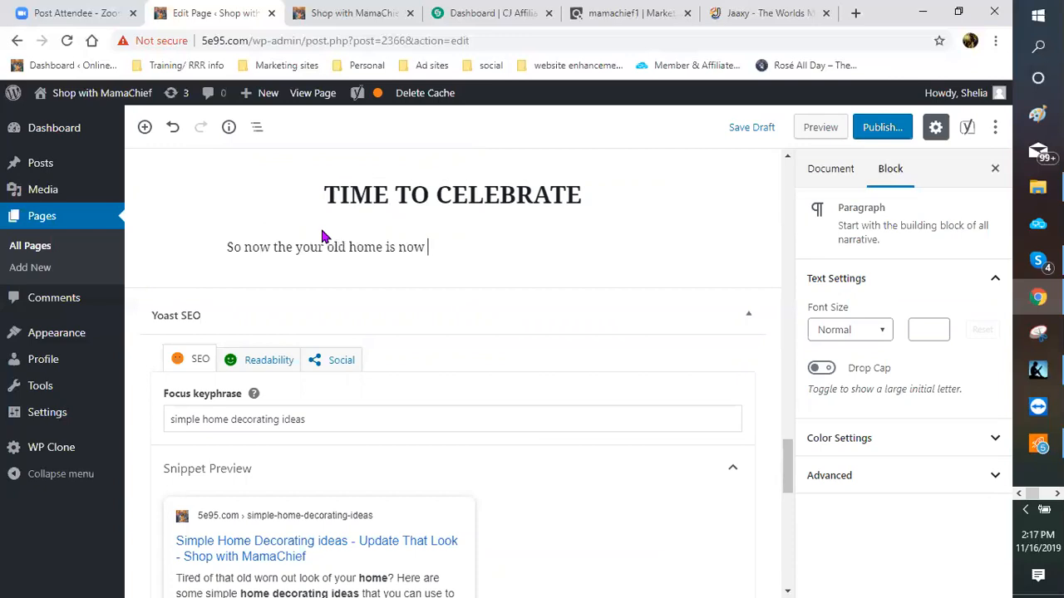
pyautogui.write('new, ')
pyautogui.write('let')
pyautogui.write("'s ")
pyautogui.write('sel')
pyautogui.press('BackSpace')
pyautogui.press('BackSpace')
pyautogui.press('BackSpace')
pyautogui.write('celebrate. ')
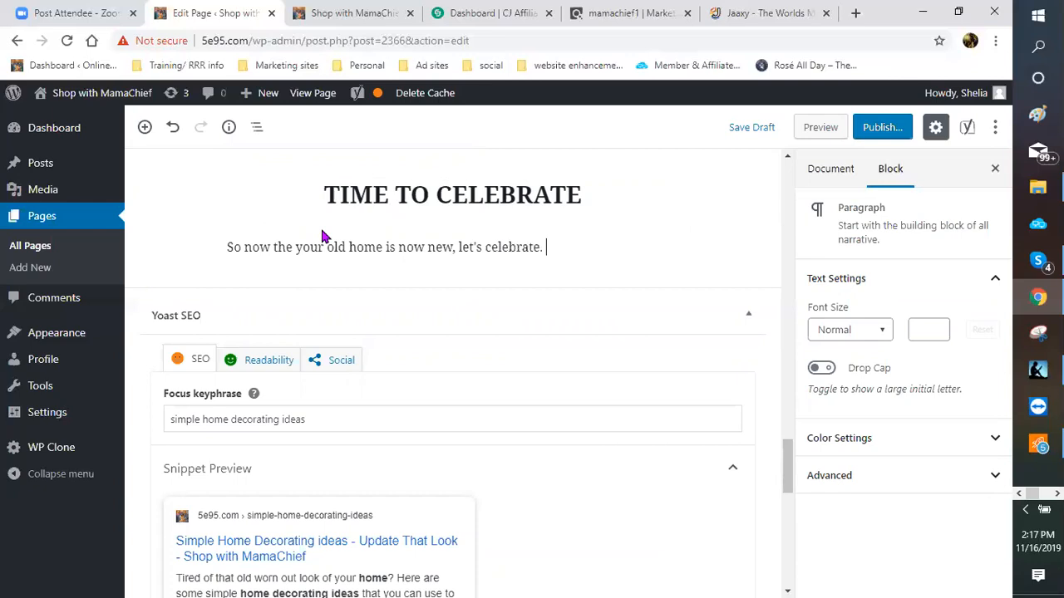
pyautogui.write(' Get the grill starte')
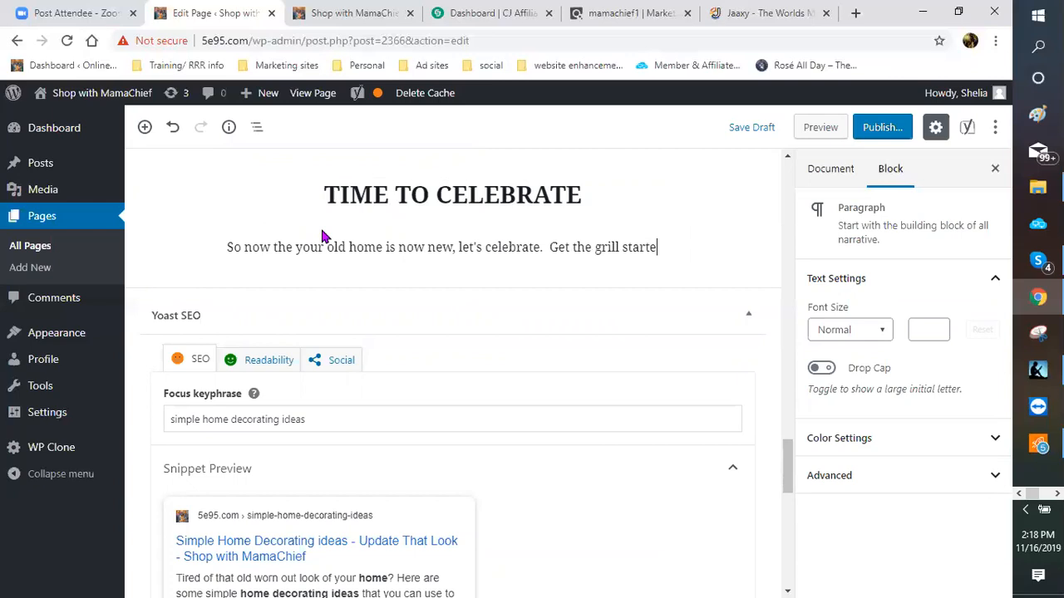
pyautogui.write('d or have')
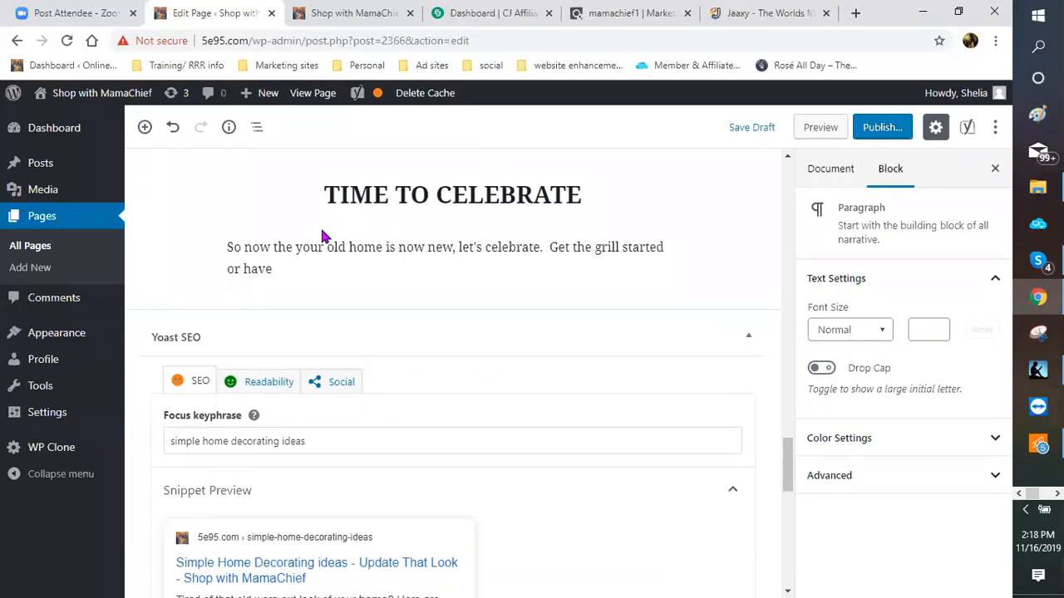
pyautogui.write(' all your friends ')
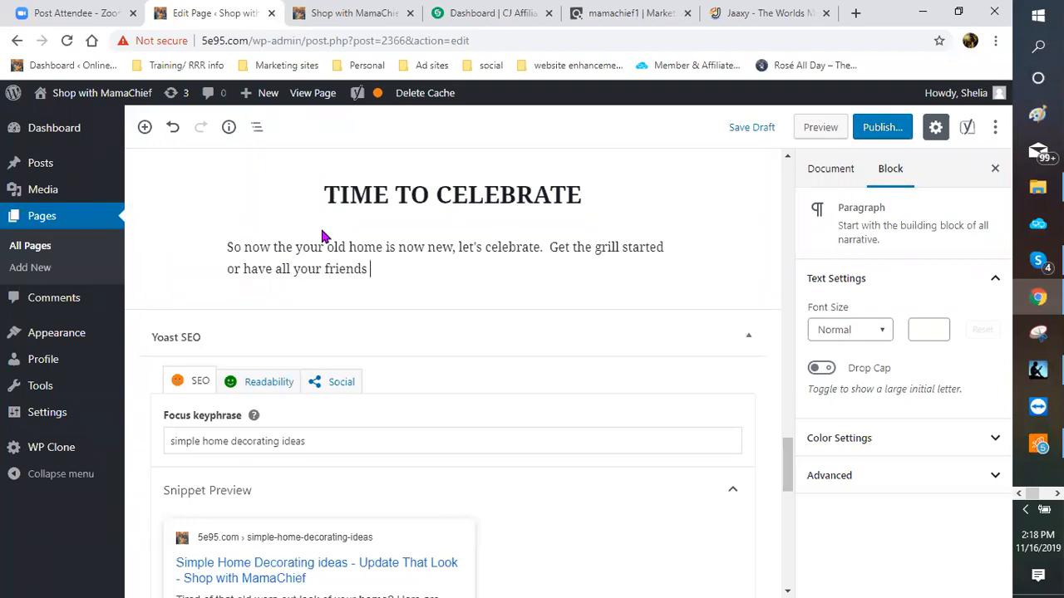
pyautogui.write('and family over ')
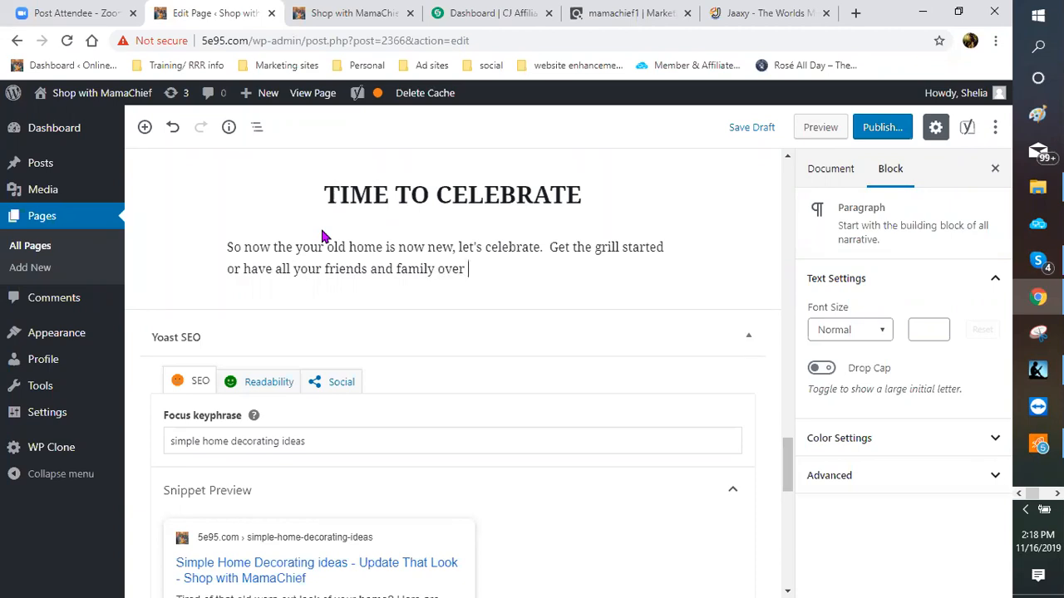
pyautogui.write('for a sit down ')
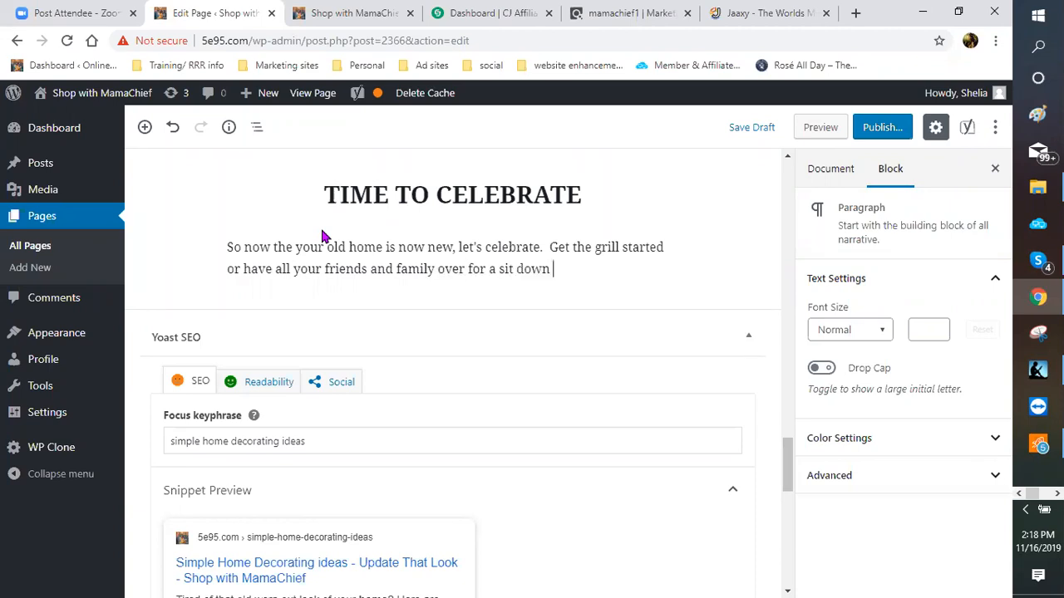
pyautogui.write('meal ')
pyautogui.write('at')
pyautogui.write(' y')
pyautogui.press('BackSpace')
pyautogui.press('BackSpace')
pyautogui.press('BackSpace')
pyautogui.press('BackSpace')
# Step: Continue with the new kitchen, new dining room, and watching the game or movie on your new TV
pyautogui.write('in your ')
pyautogui.write('new kitc')
pyautogui.write('hen, ')
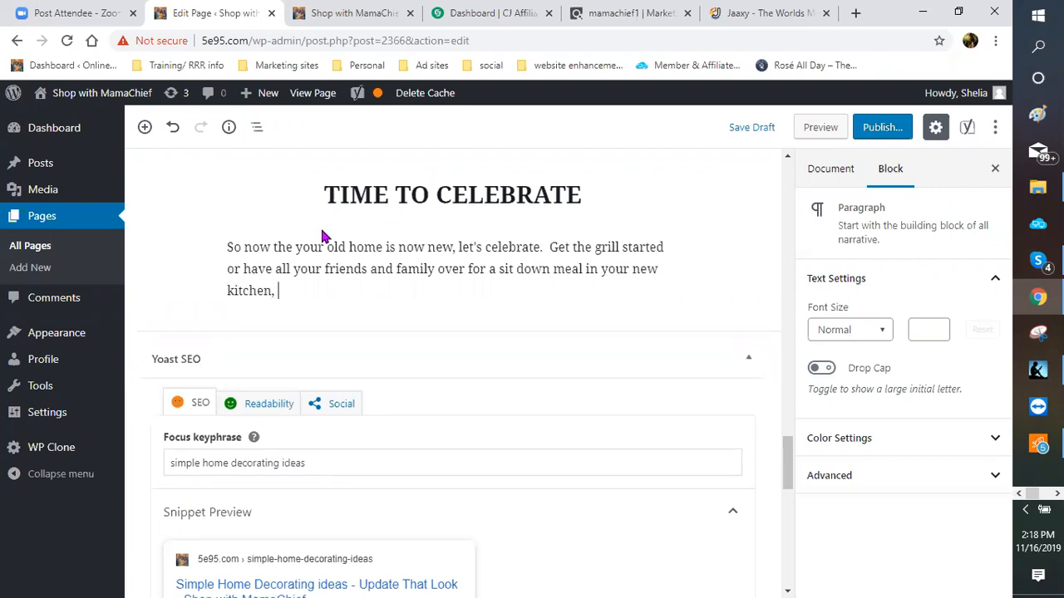
pyautogui.write('sitting in your')
pyautogui.write('new ')
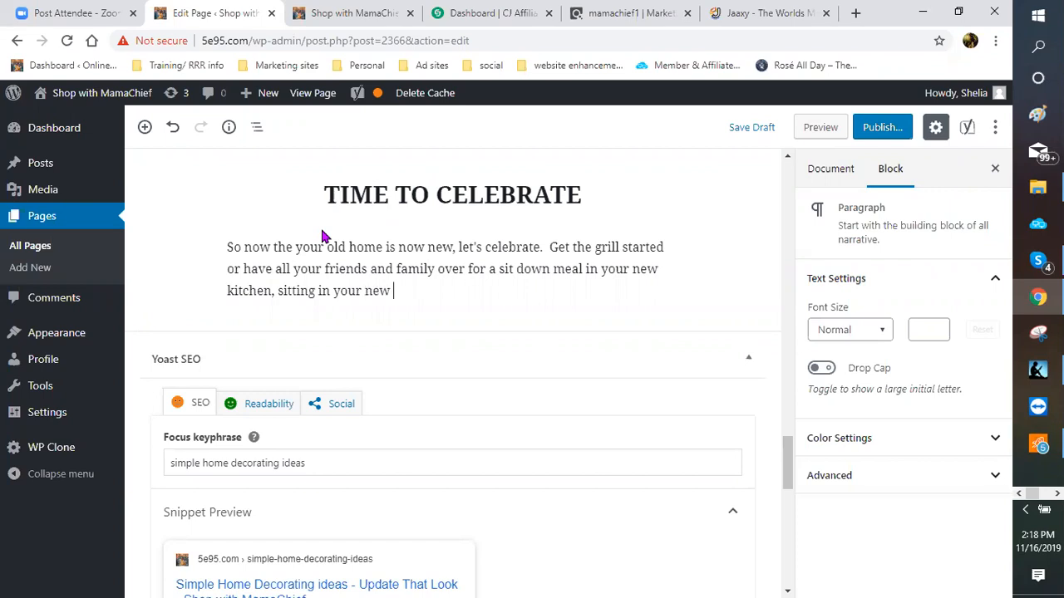
pyautogui.write('dining room')
pyautogui.press('BackSpace')
pyautogui.write(', and')
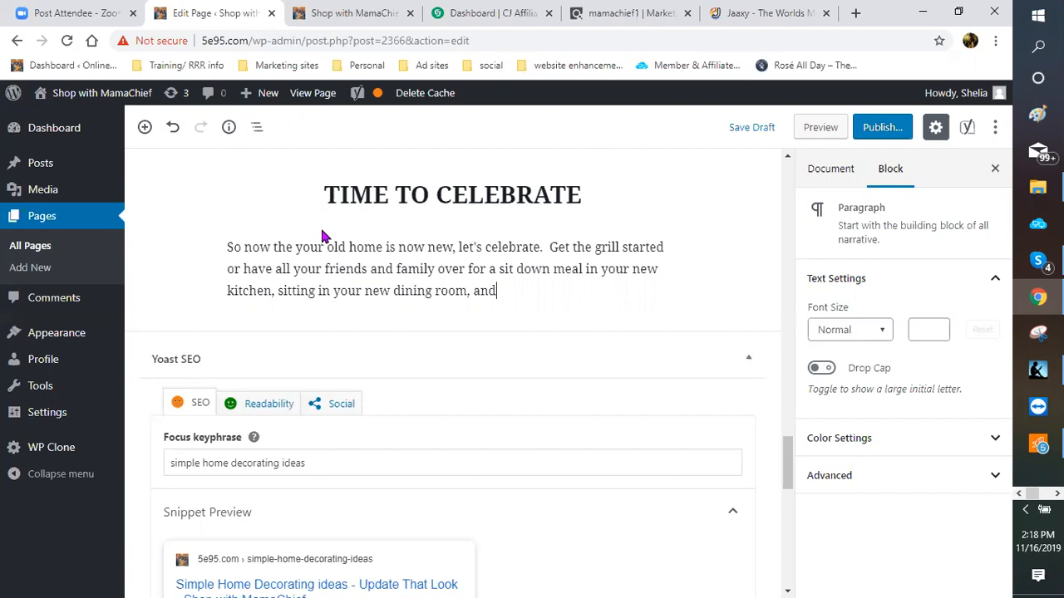
pyautogui.write(' later watching the ga')
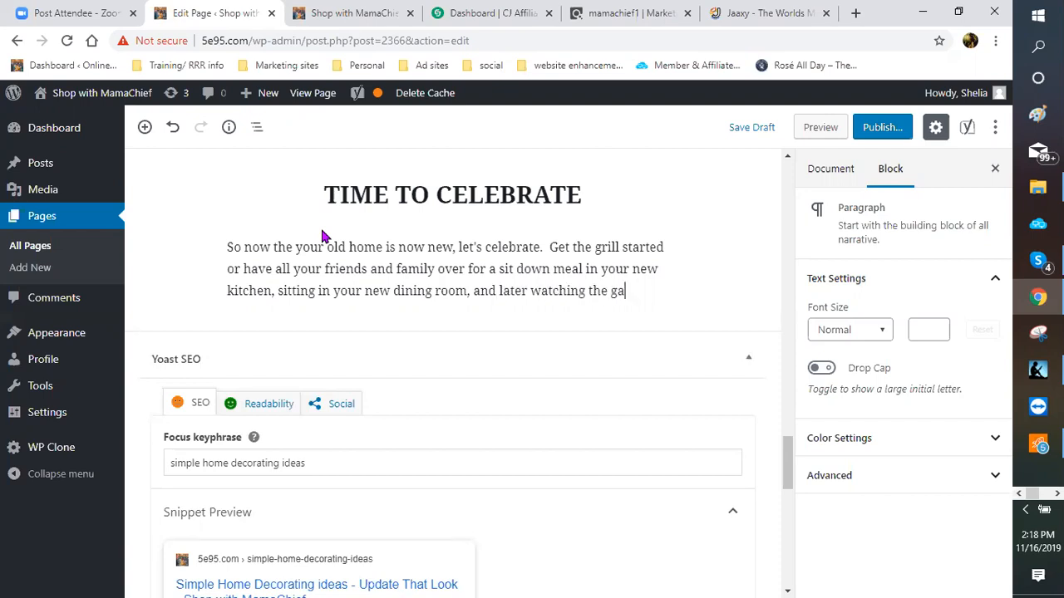
pyautogui.write('me or n')
pyautogui.write('ovie')
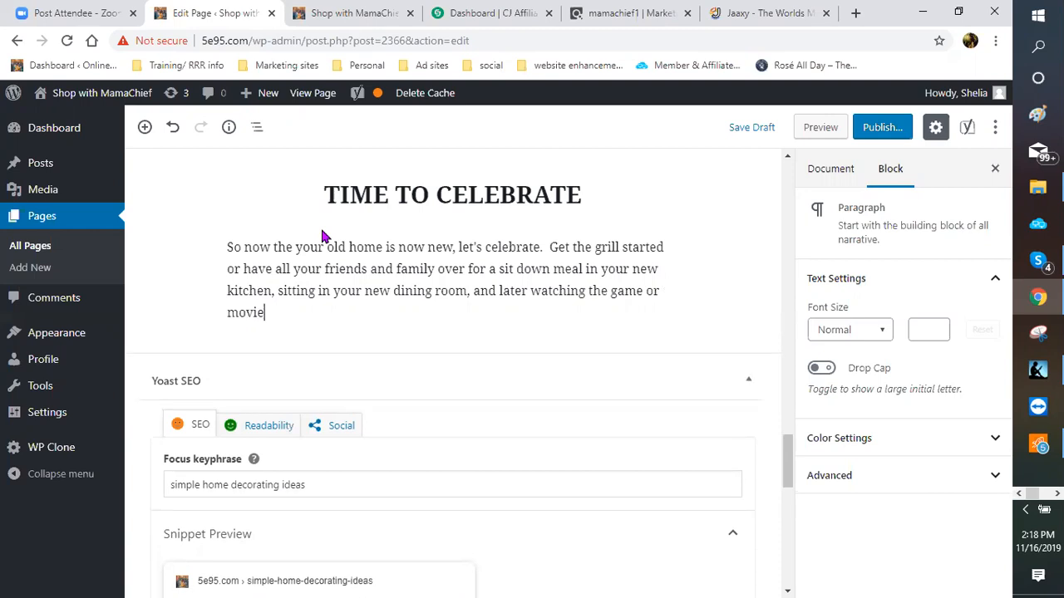
pyautogui.write(' on your new t')
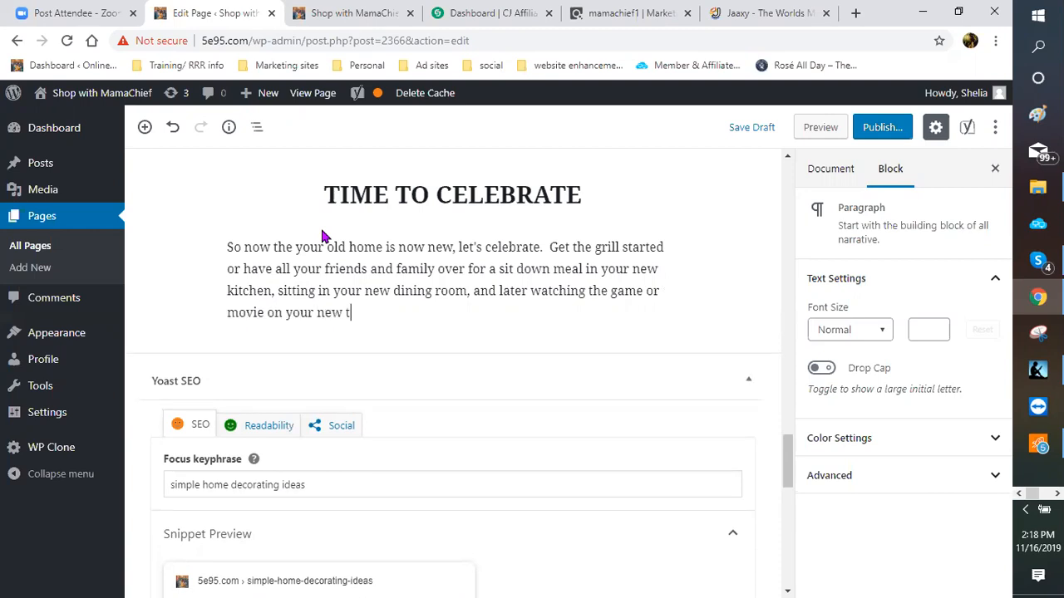
pyautogui.press('BackSpace')
pyautogui.write('TV and dir')
pyautogui.press('BackSpace')
pyautogui.press('BackSpace')
pyautogui.write('rinking')
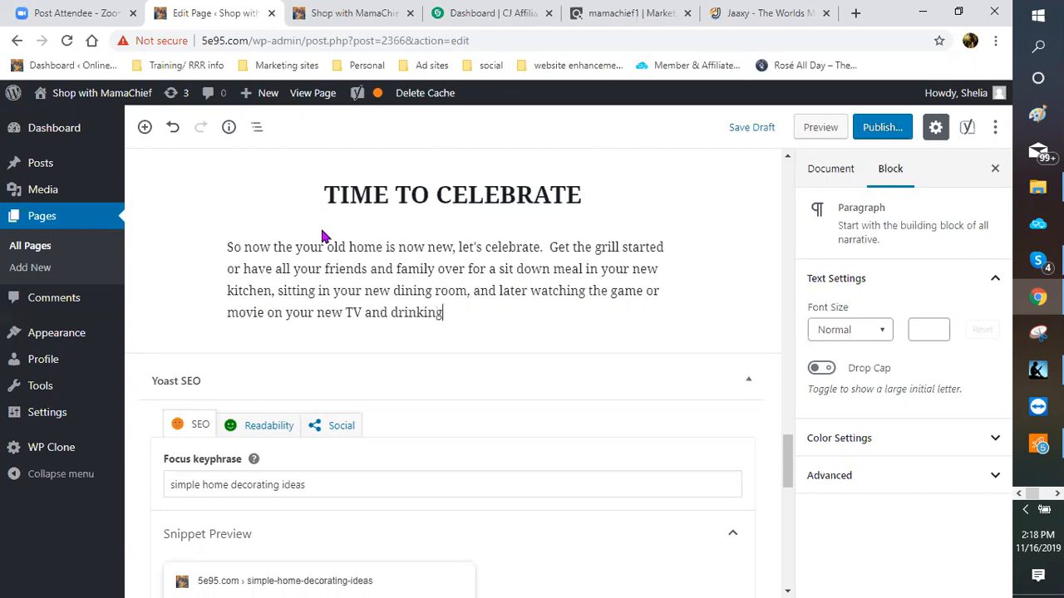
pyautogui.write(' that great new wine fr')
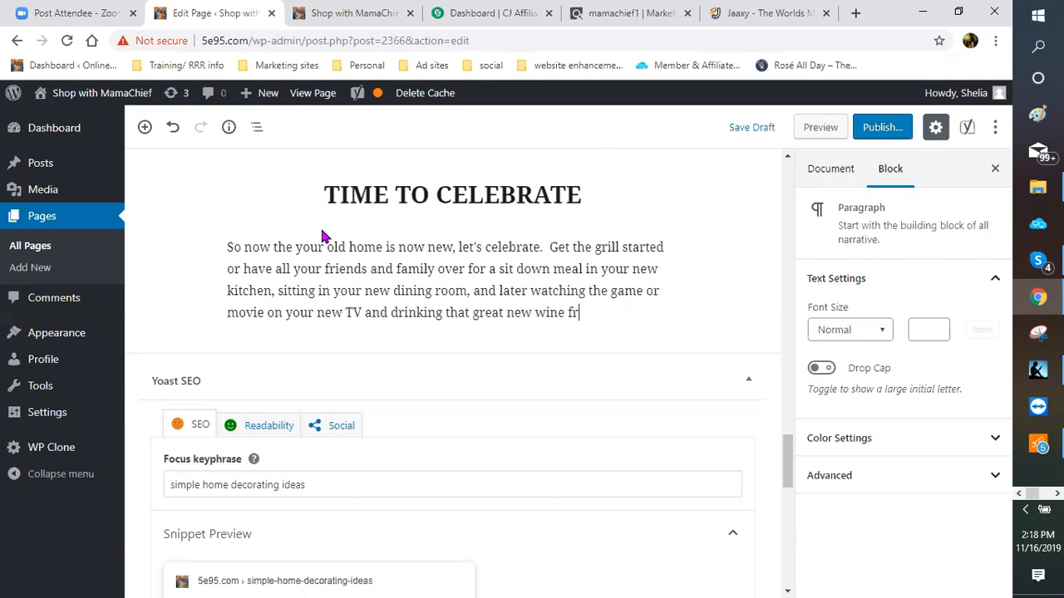
# Step: Mention the Napa Valley wine club and end with 'enjoy your wine!!!'
pyautogui.write('om you very on')
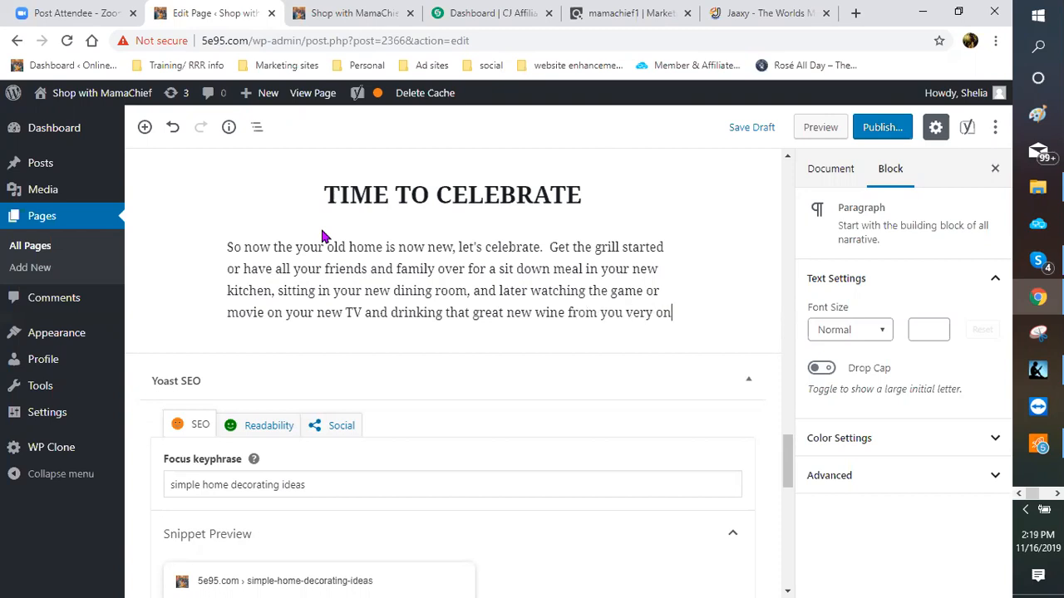
pyautogui.write('w ')
pyautogui.write('H')
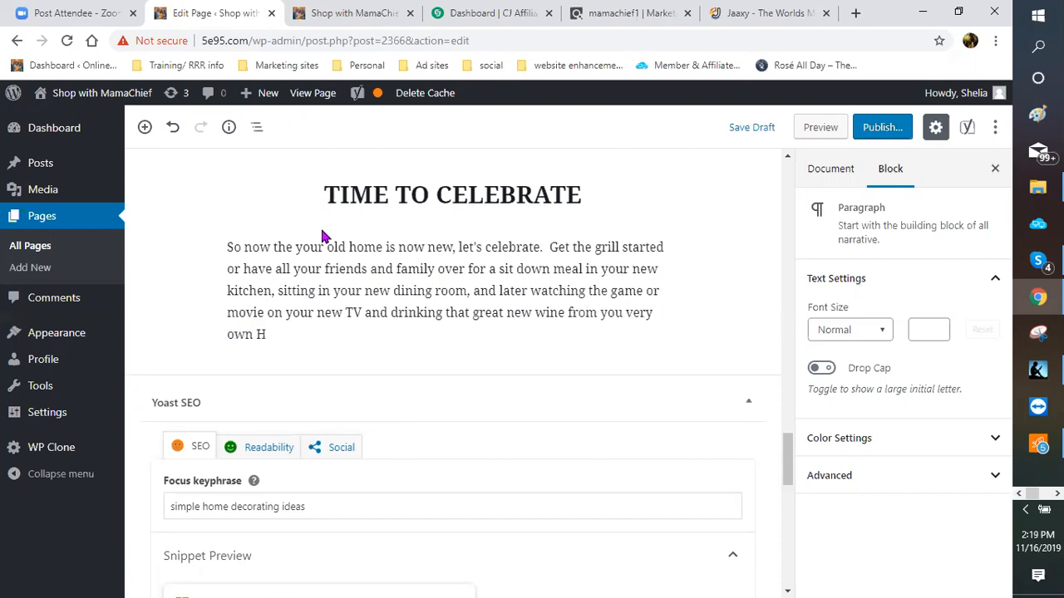
pyautogui.press('BackSpace')
pyautogui.write('Nappa')
pyautogui.press('BackSpace')
pyautogui.press('BackSpace')
pyautogui.write('a Valley wine clu')
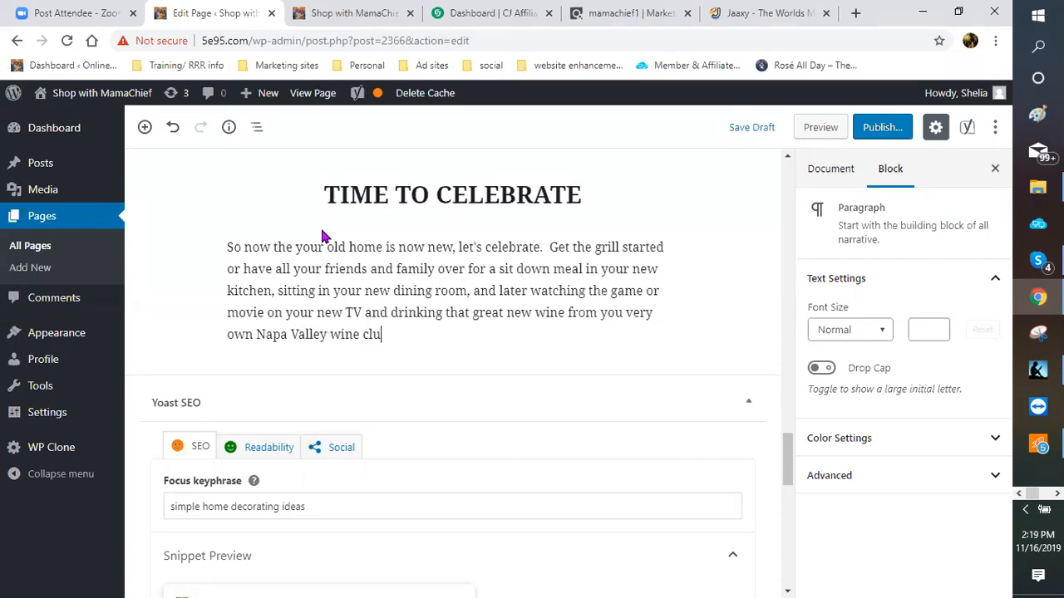
pyautogui.write('b.  So enjoy your ne')
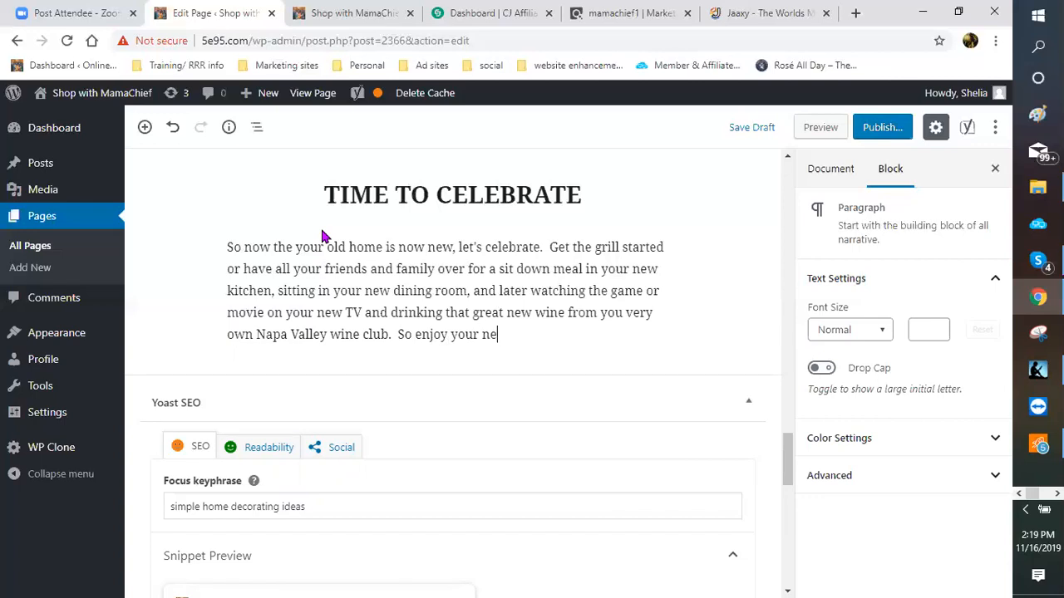
pyautogui.write('w place and enjoy you')
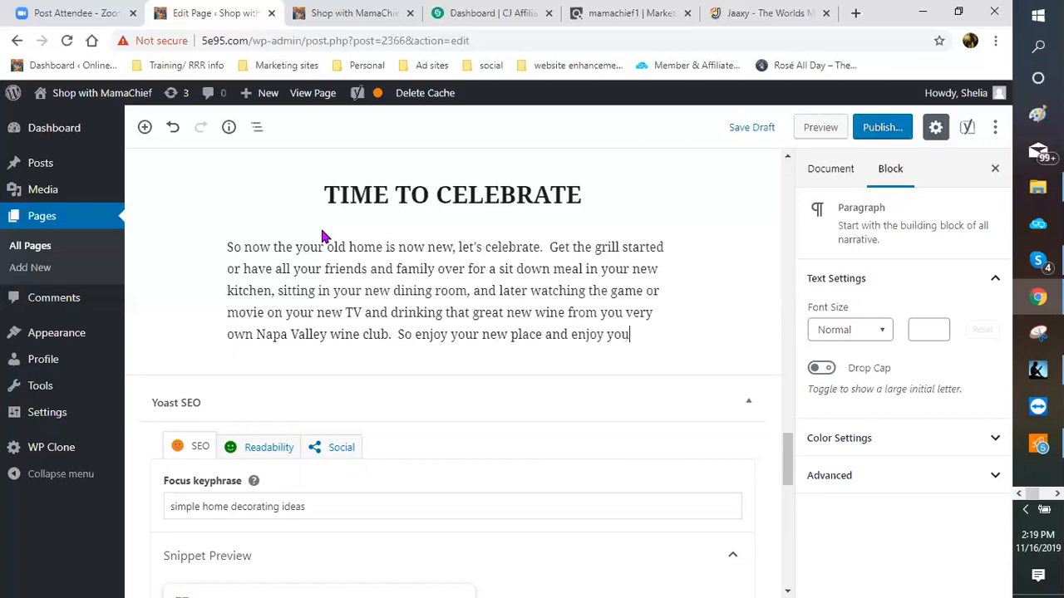
pyautogui.write('r wine.')
pyautogui.click(444, 290)
pyautogui.press('BackSpace')
pyautogui.write('!!!')
pyautogui.scroll(-1, 269, 394)
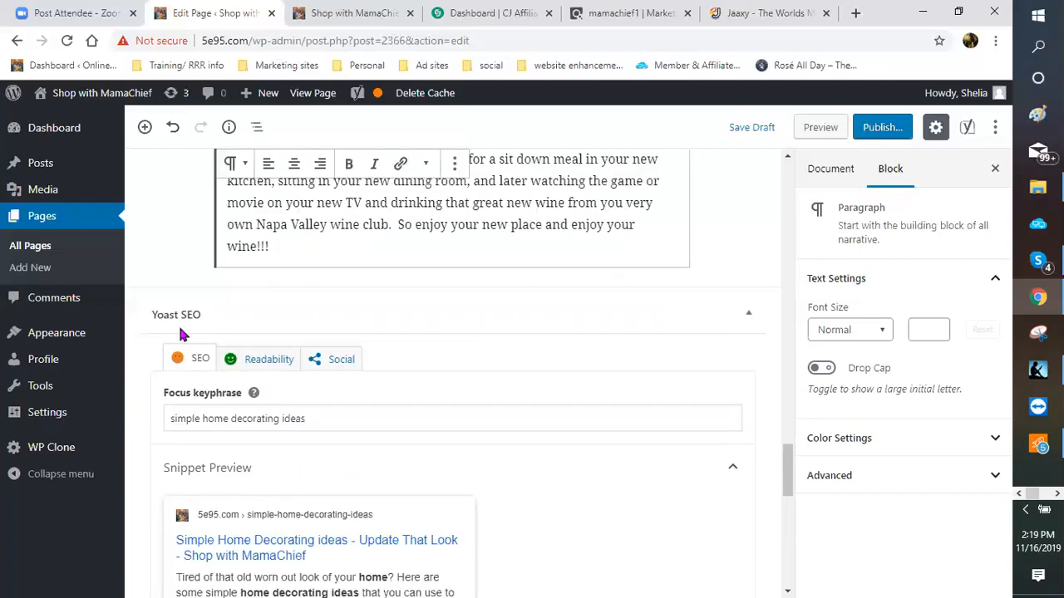
pyautogui.scroll(-3, 333, 356)
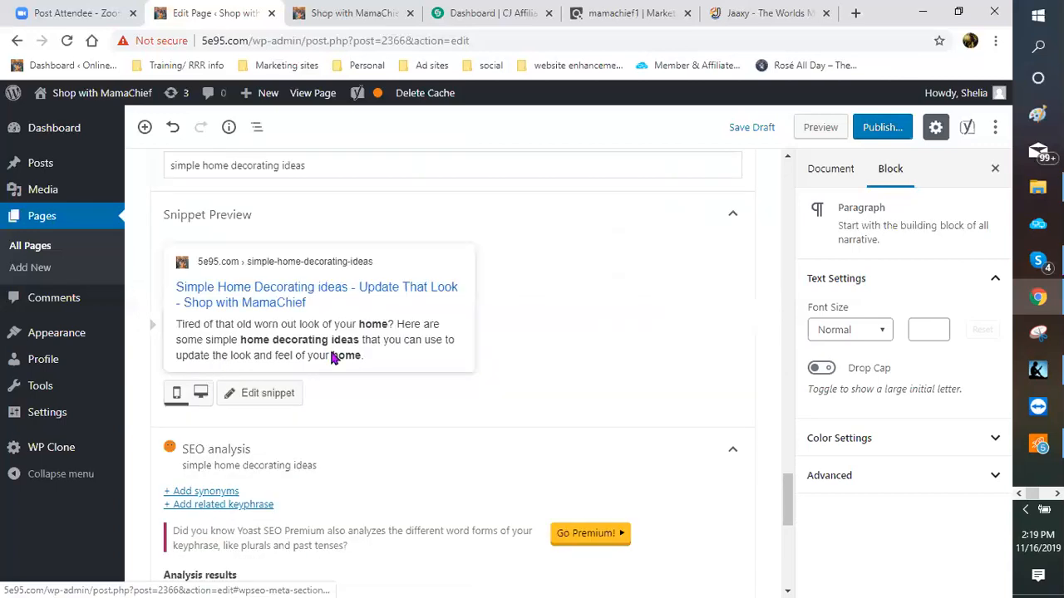
pyautogui.scroll(-4, 330, 356)
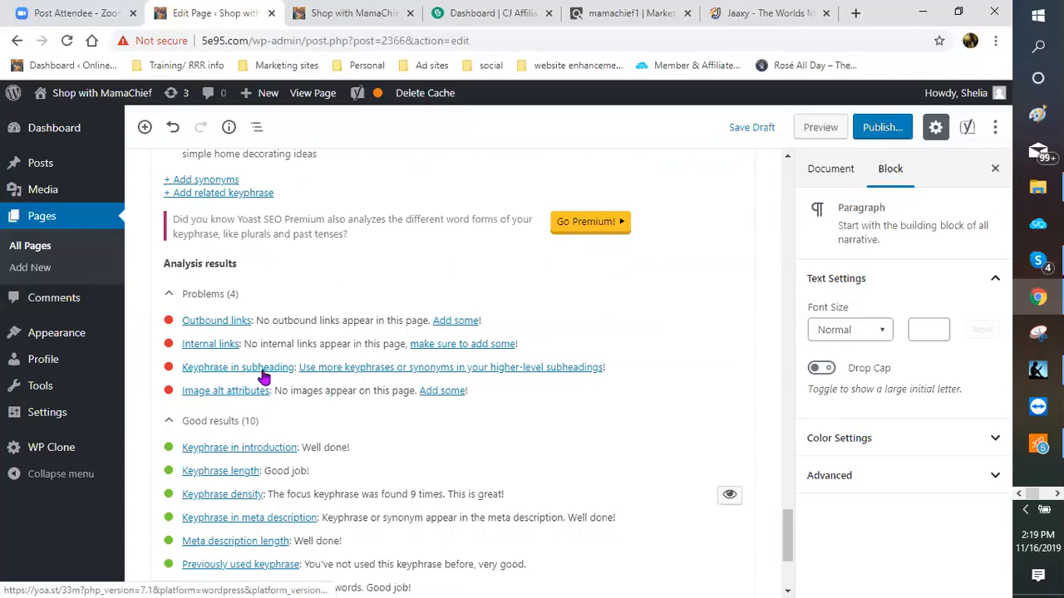
pyautogui.scroll(3, 557, 366)
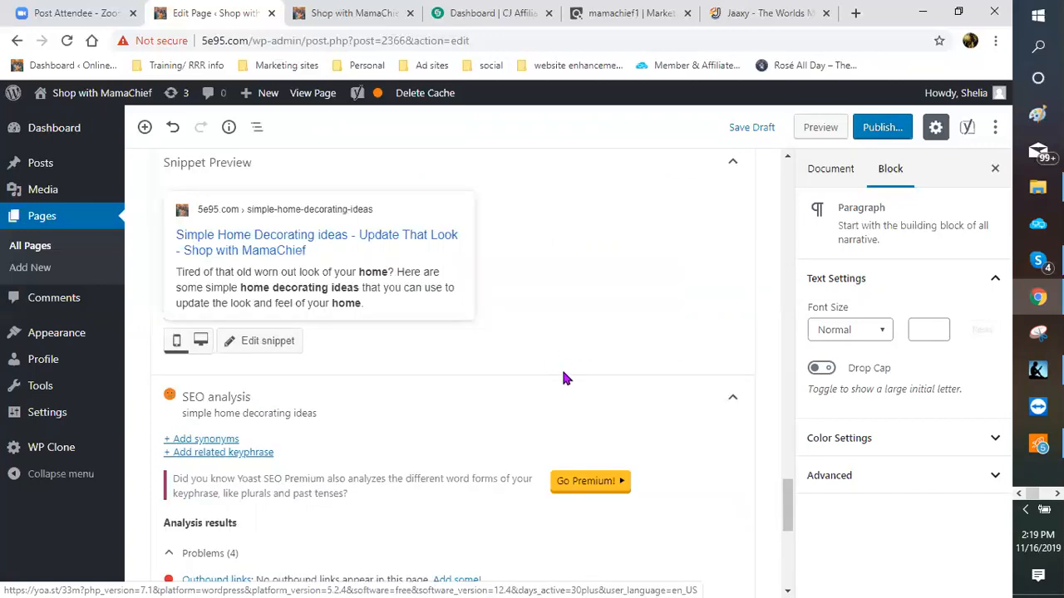
pyautogui.scroll(10, 554, 381)
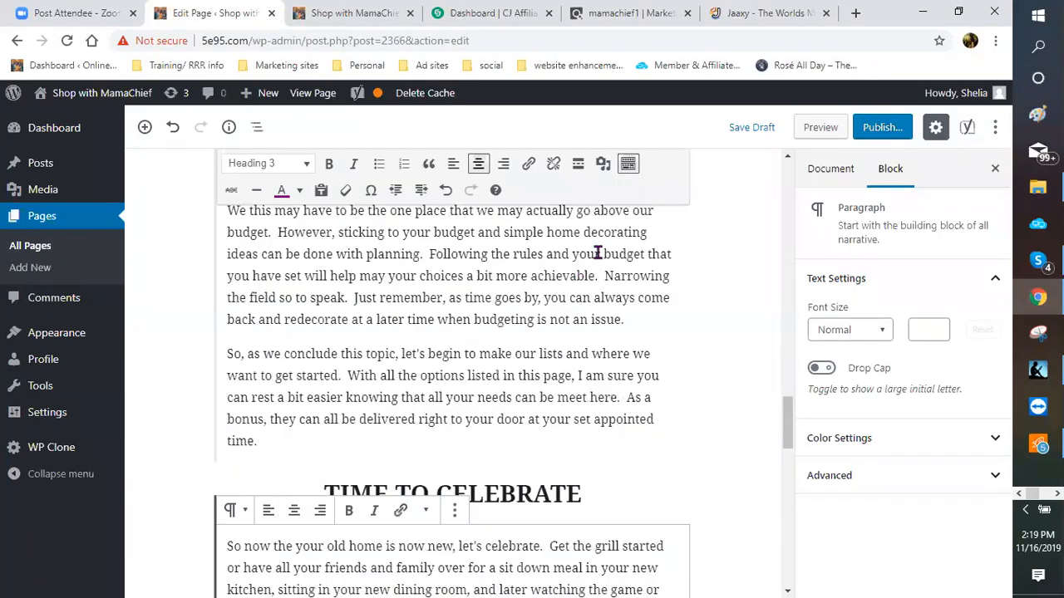
pyautogui.scroll(-3, 597, 250)
# Step: Append ' - SIMPLE HOME DECORATING IDEAS' to the TIME TO CELEBRATE heading, fixing typos
pyautogui.click(597, 248)
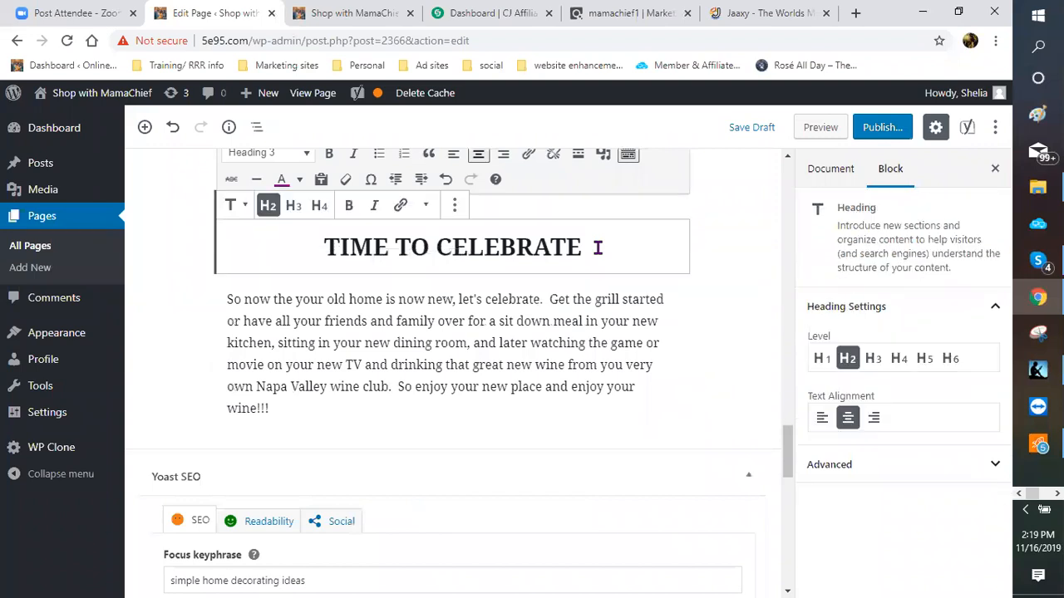
pyautogui.write('-')
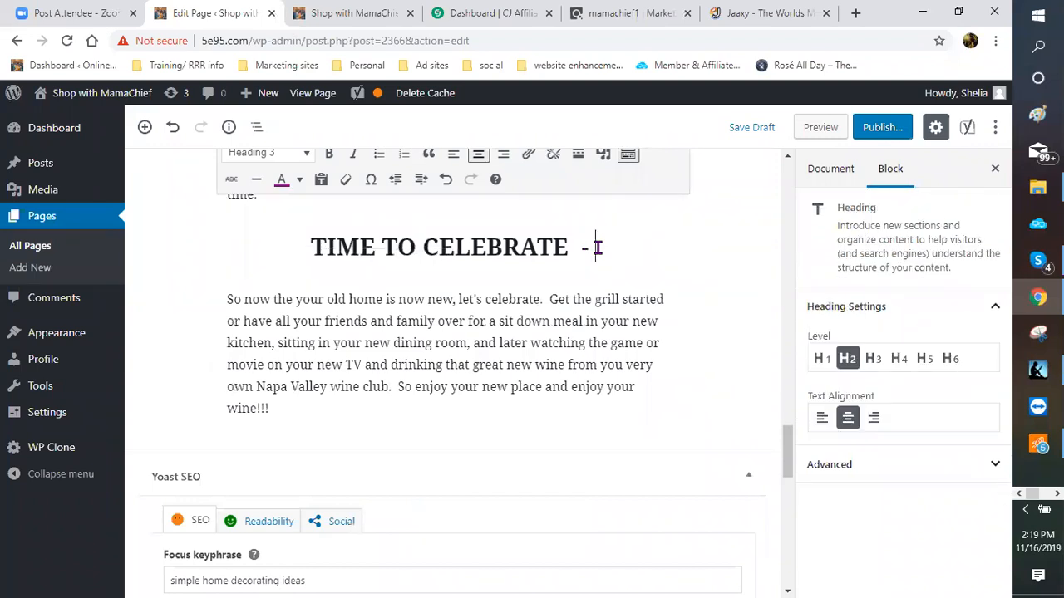
pyautogui.write(' SIMP')
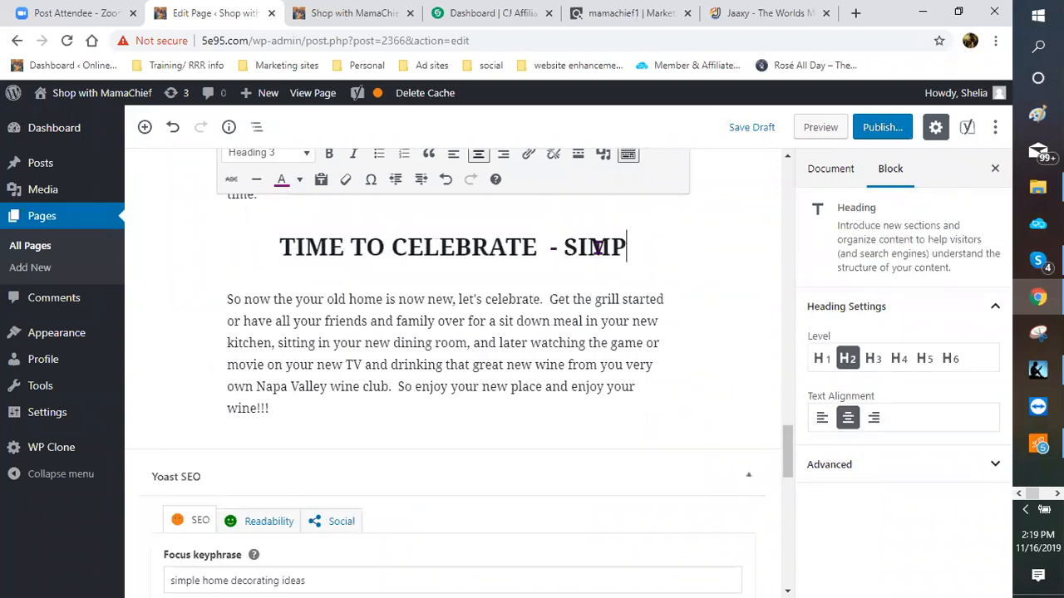
pyautogui.write('LE ')
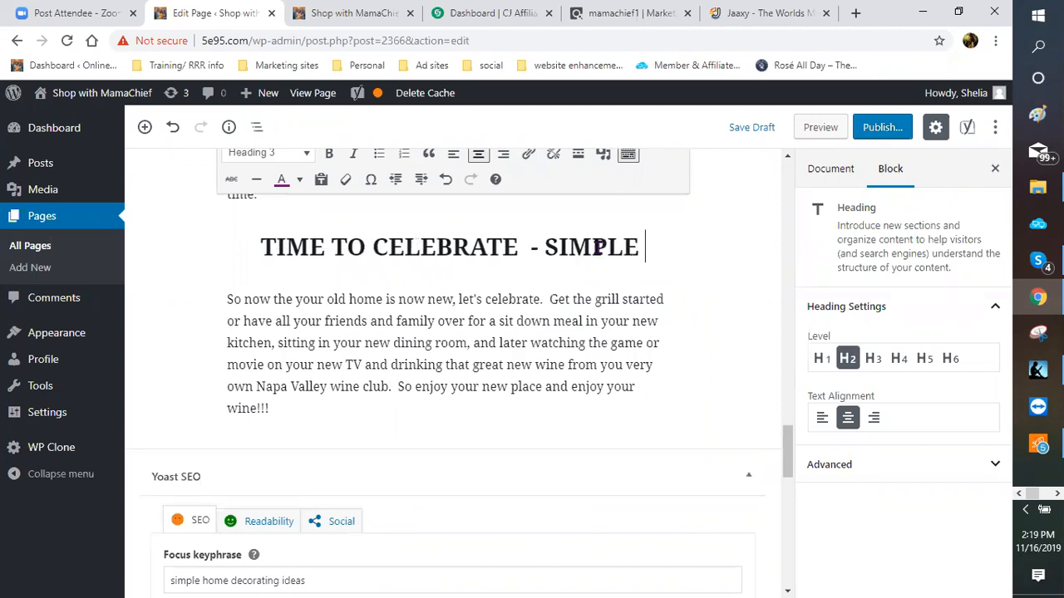
pyautogui.write('HO')
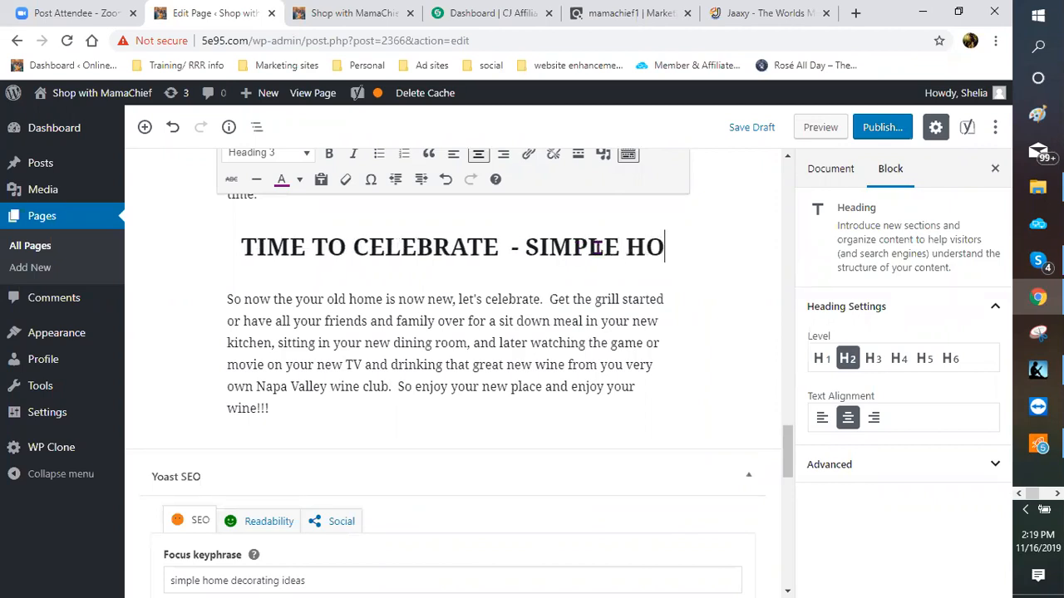
pyautogui.write('E')
pyautogui.press('BackSpace')
pyautogui.write('ME DE')
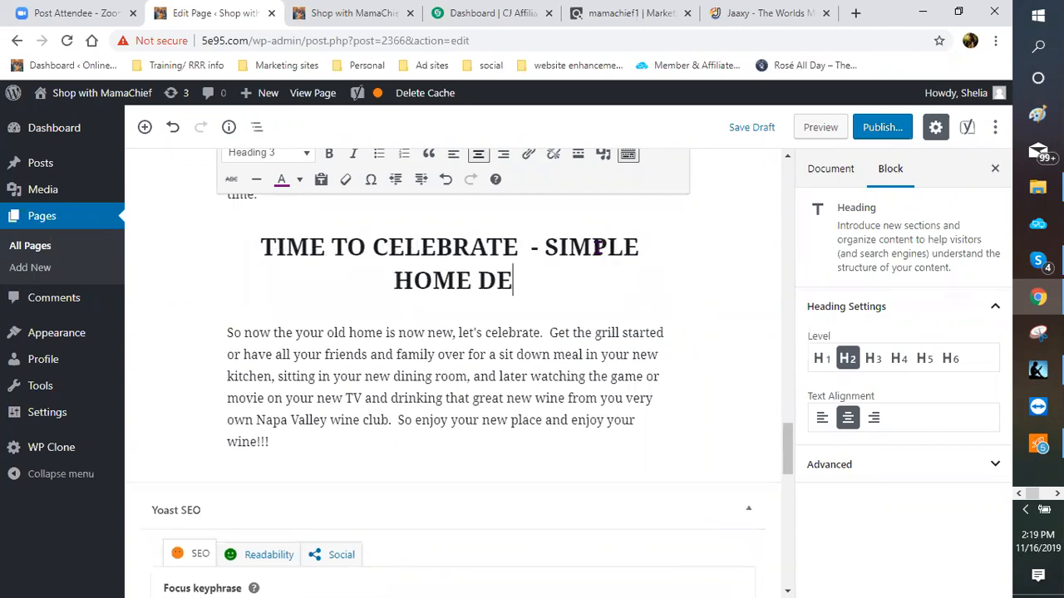
pyautogui.write('CORD')
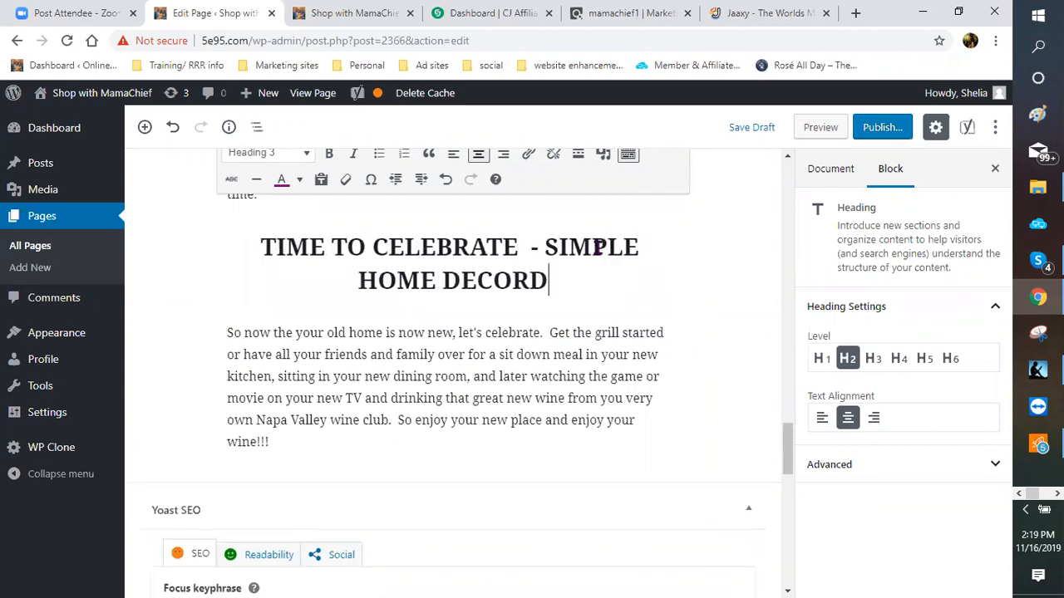
pyautogui.press('BackSpace')
pyautogui.write('ATING D')
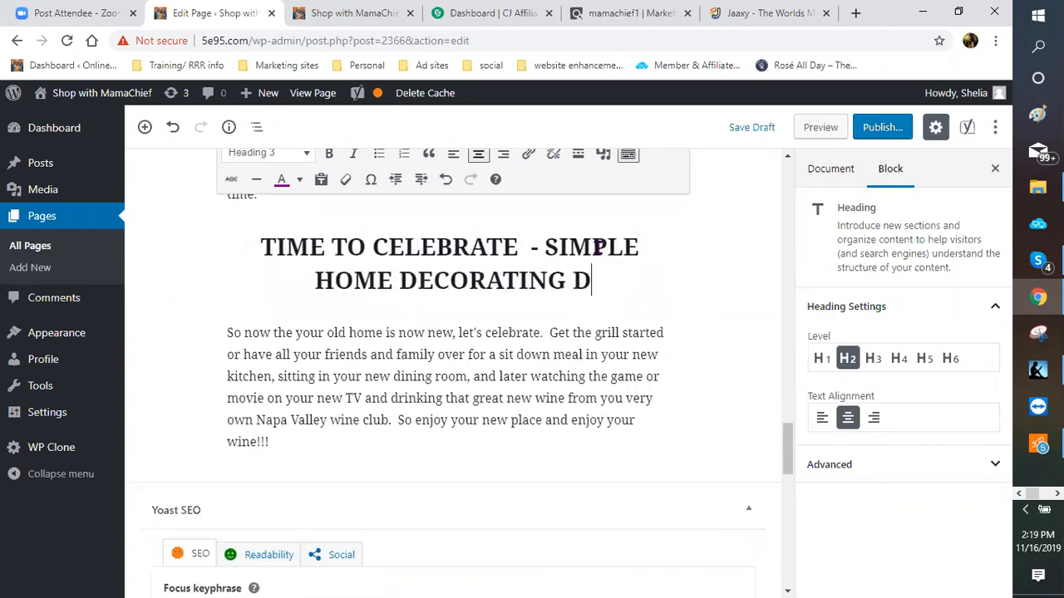
pyautogui.press('BackSpace')
pyautogui.write('IDEAS')
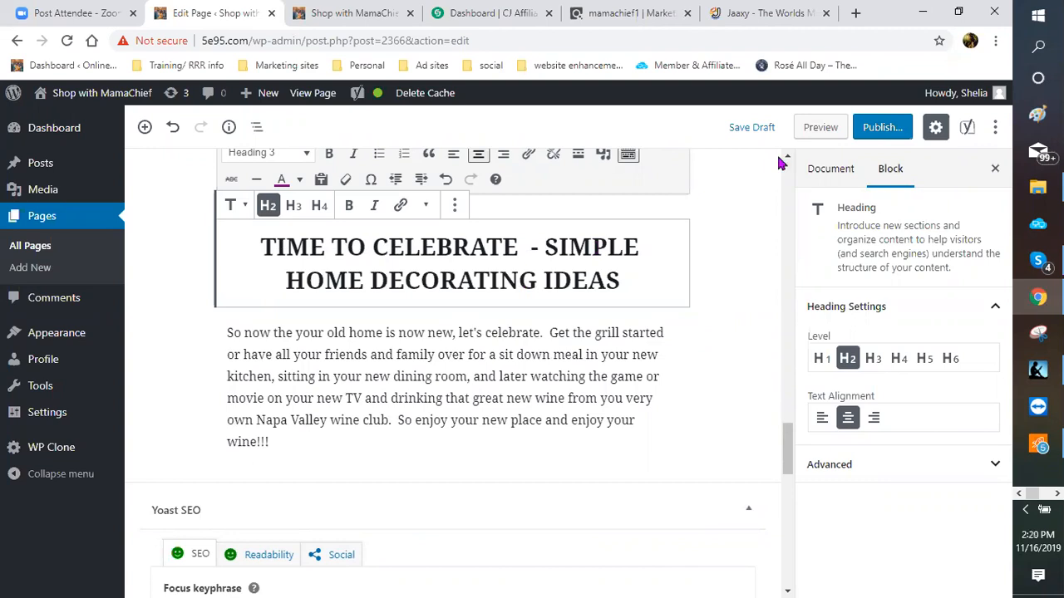
pyautogui.scroll(-1, 743, 433)
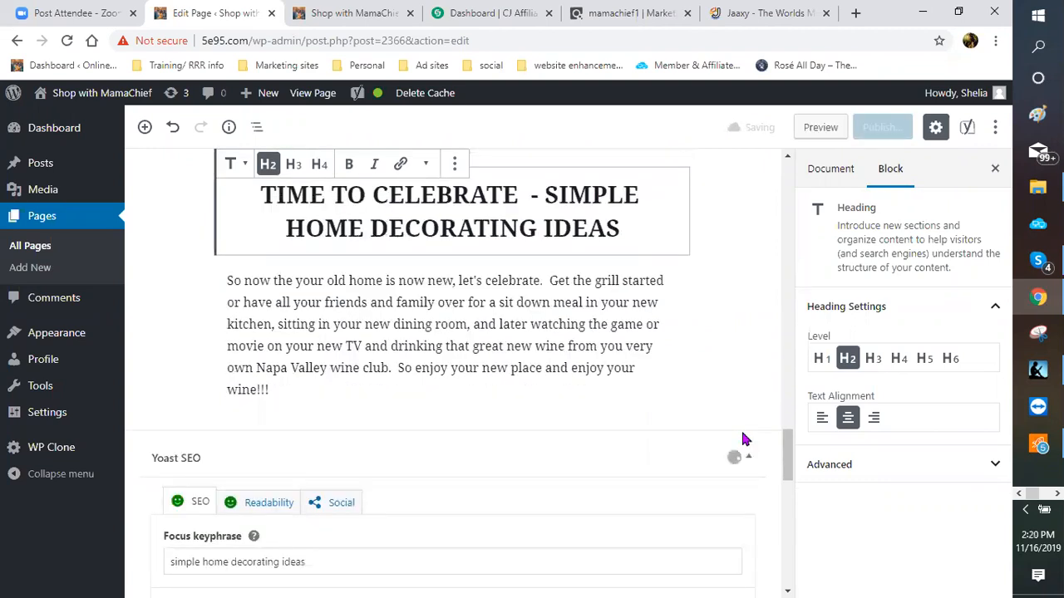
pyautogui.scroll(3, 716, 422)
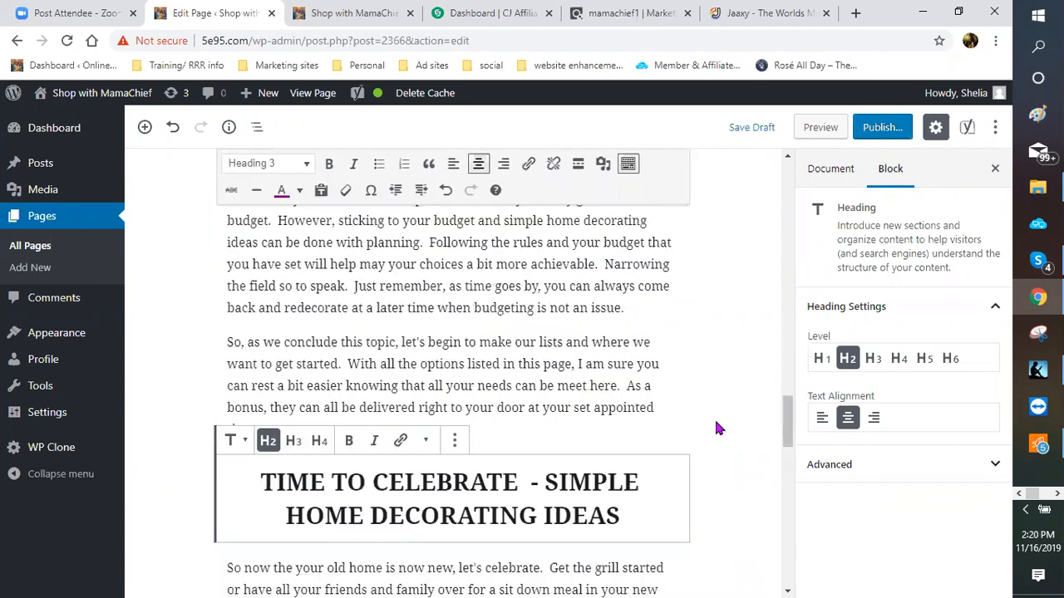
pyautogui.scroll(2, 720, 418)
pyautogui.scroll(3, 718, 414)
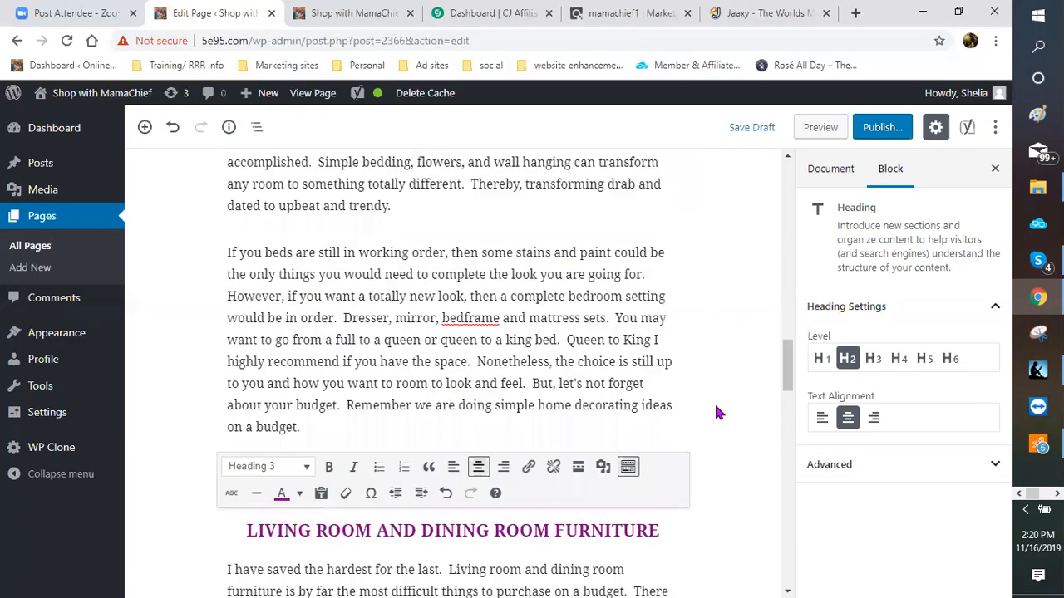
pyautogui.scroll(3, 718, 413)
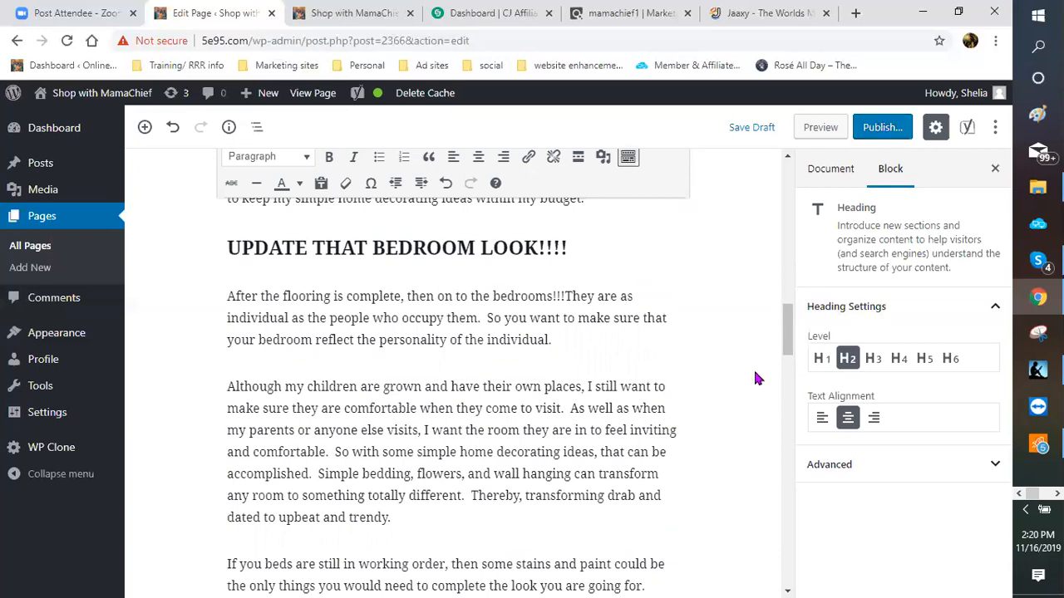
# Step: Review the page's Readability and SEO analysis results
pyautogui.scroll(4, 755, 379)
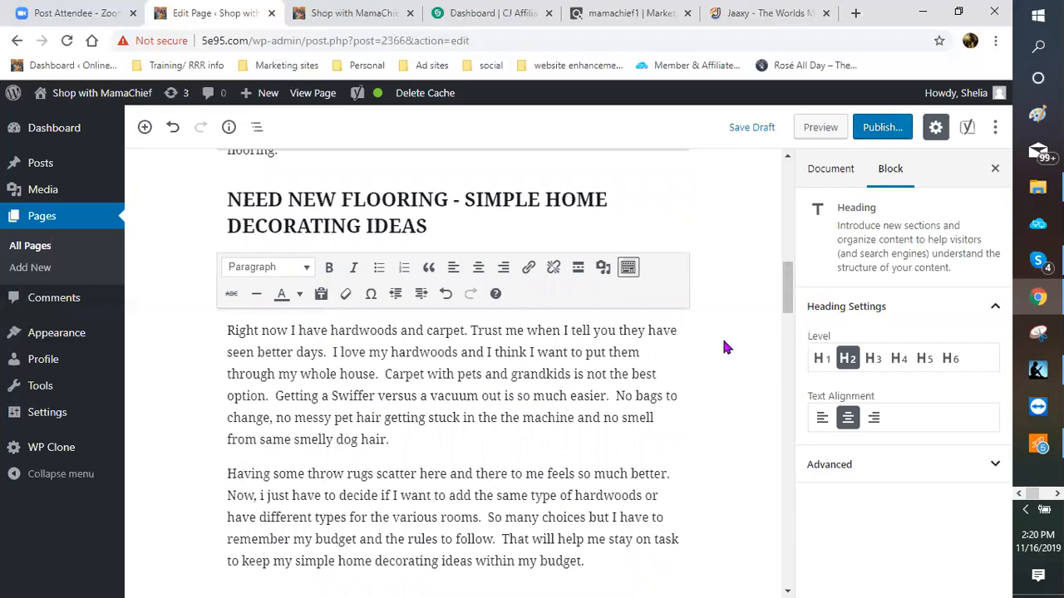
pyautogui.scroll(4, 728, 356)
pyautogui.scroll(5, 728, 354)
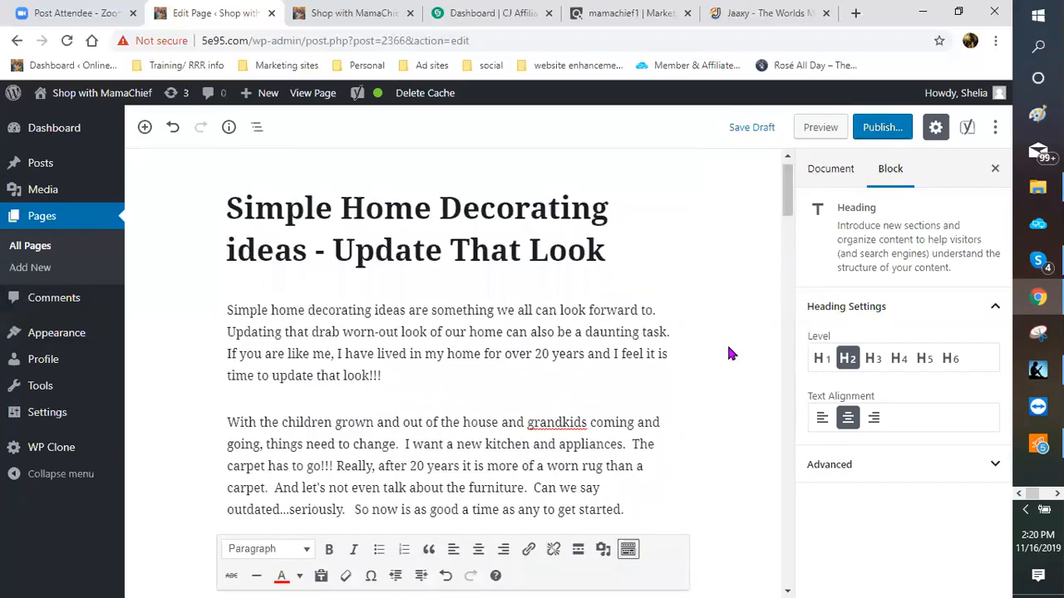
pyautogui.scroll(-2, 727, 353)
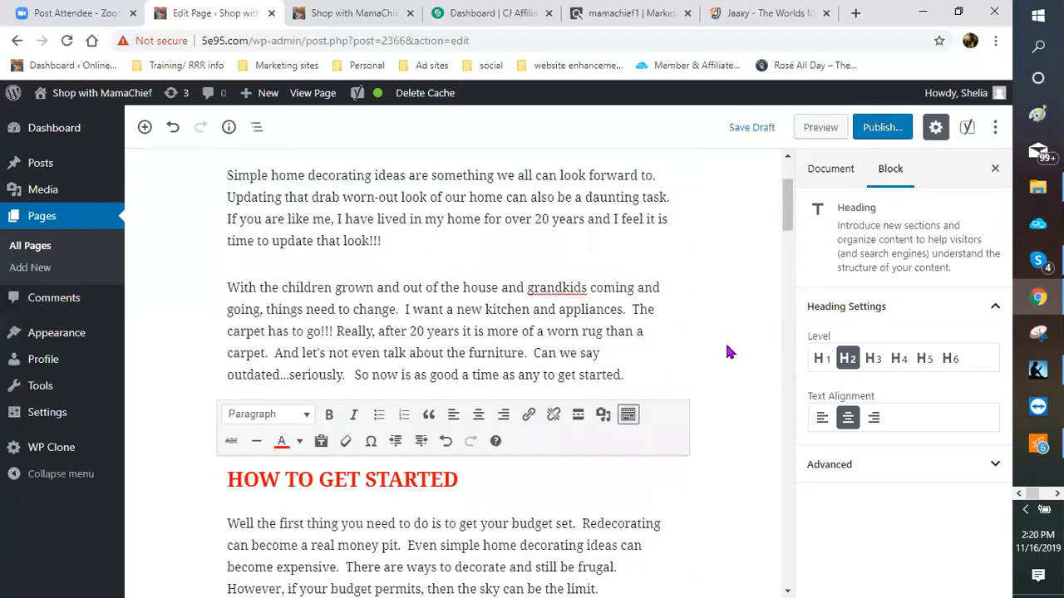
pyautogui.scroll(-1, 729, 335)
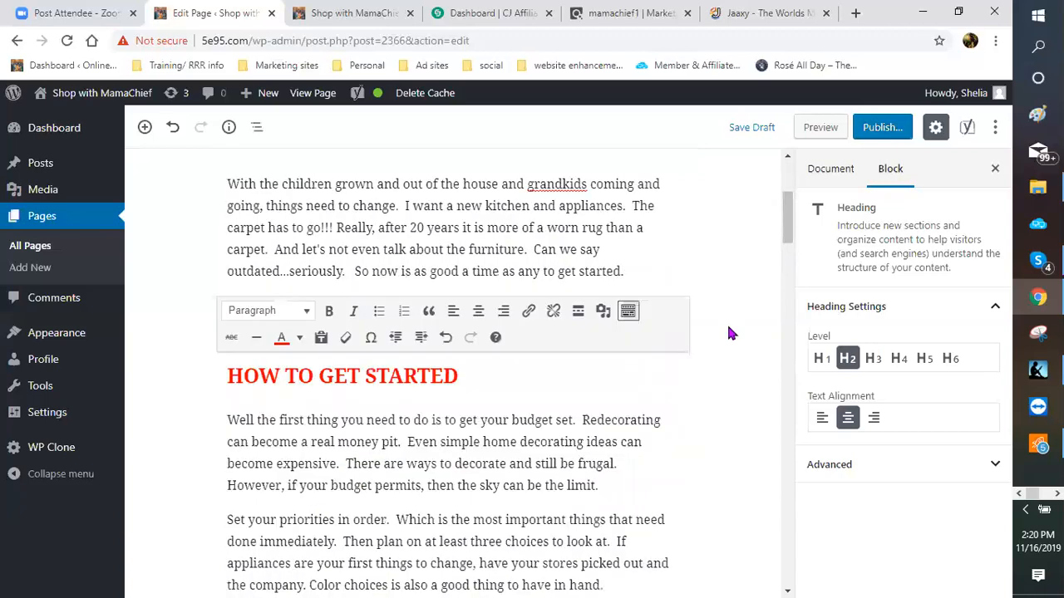
pyautogui.scroll(-2, 728, 334)
pyautogui.scroll(-4, 726, 335)
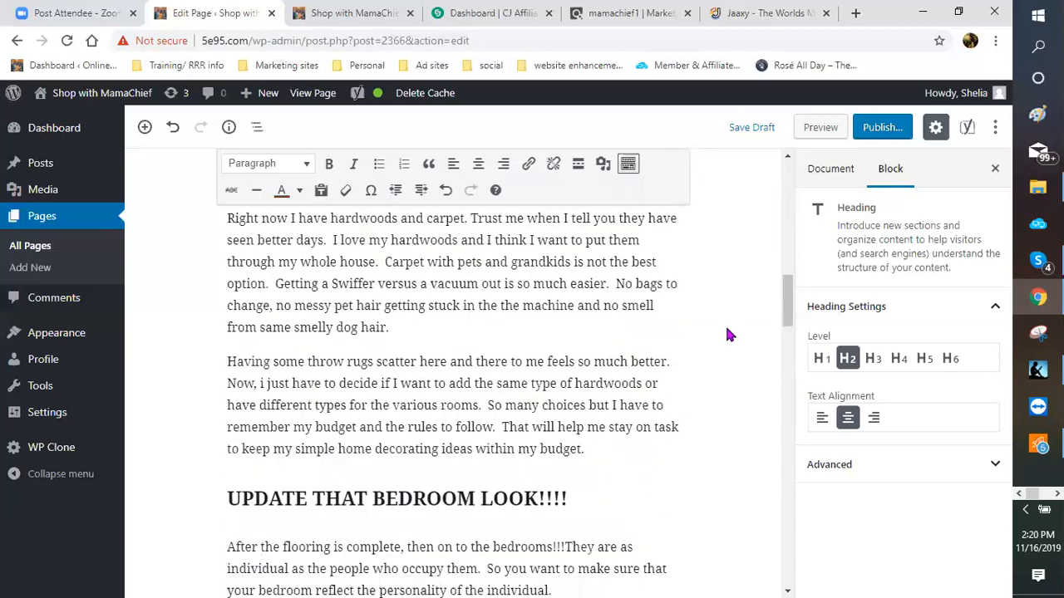
pyautogui.scroll(-2, 724, 334)
pyautogui.scroll(-1, 725, 331)
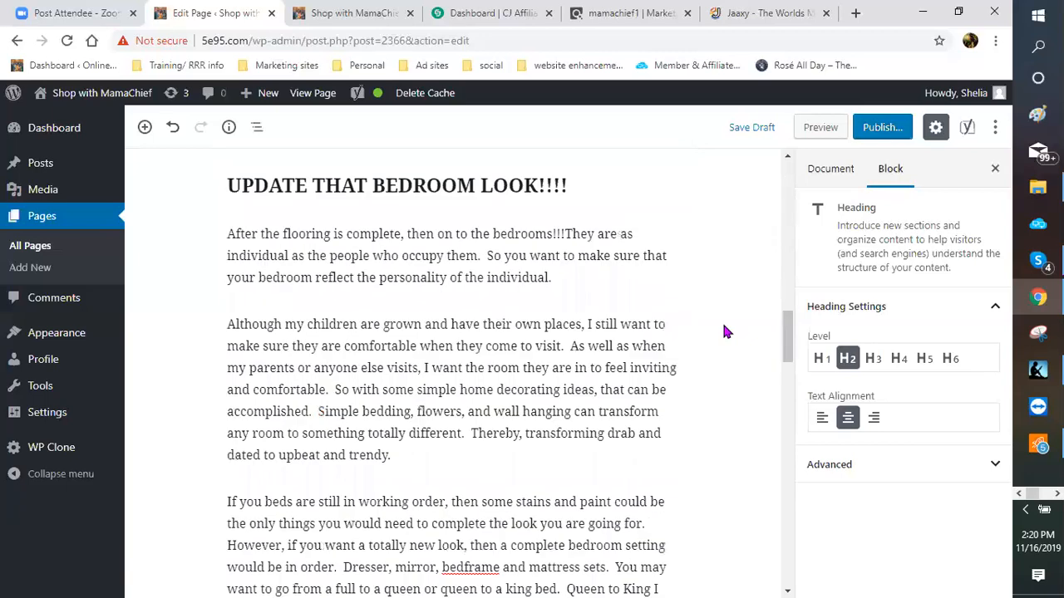
pyautogui.scroll(3, 692, 331)
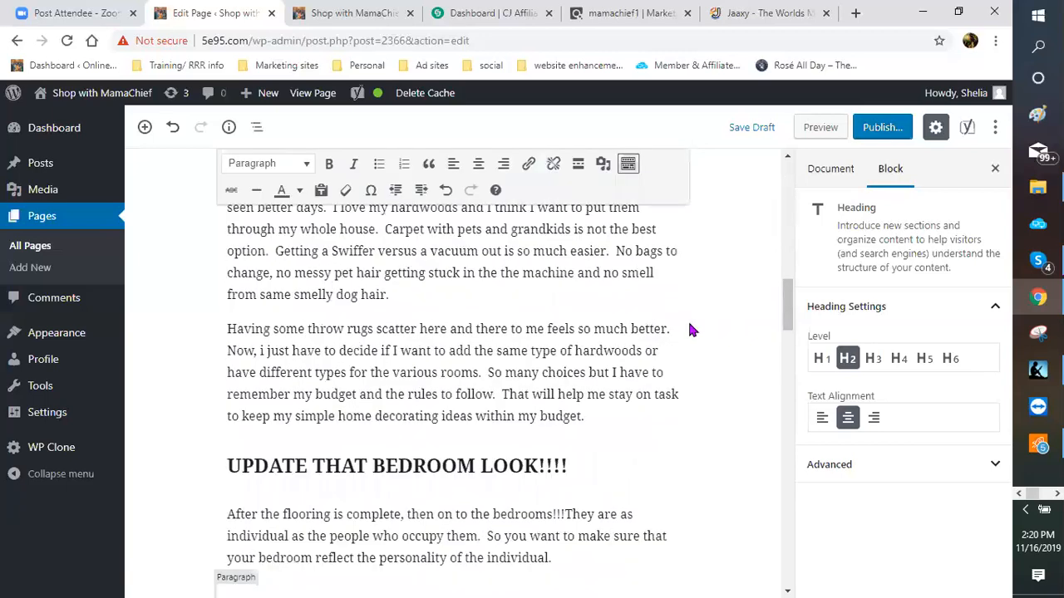
pyautogui.scroll(-5, 687, 330)
pyautogui.scroll(-2, 630, 327)
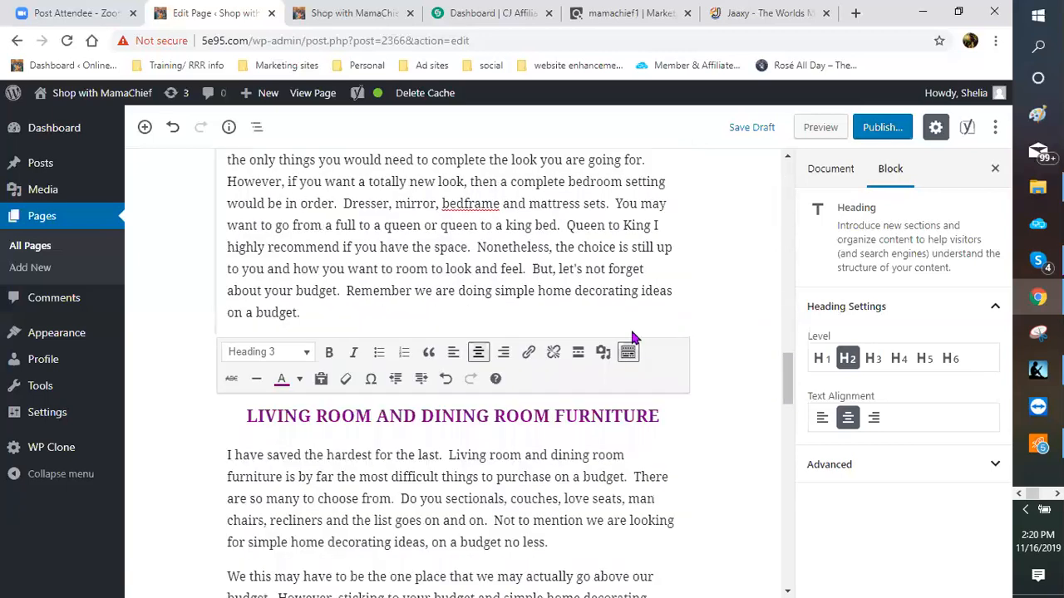
pyautogui.scroll(-2, 626, 333)
pyautogui.scroll(-6, 176, 314)
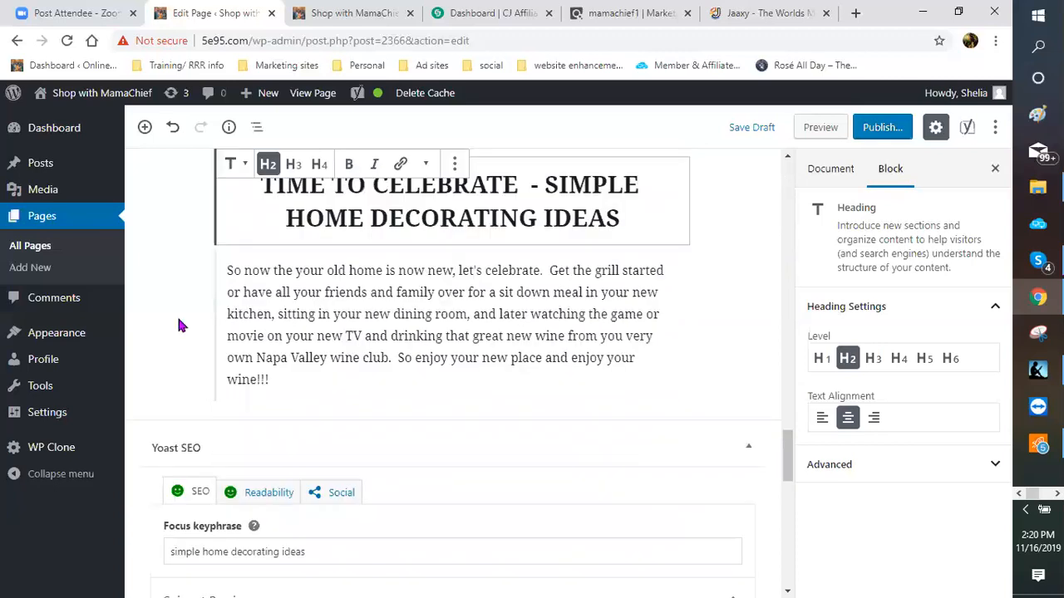
pyautogui.scroll(-2, 191, 380)
pyautogui.scroll(-3, 320, 386)
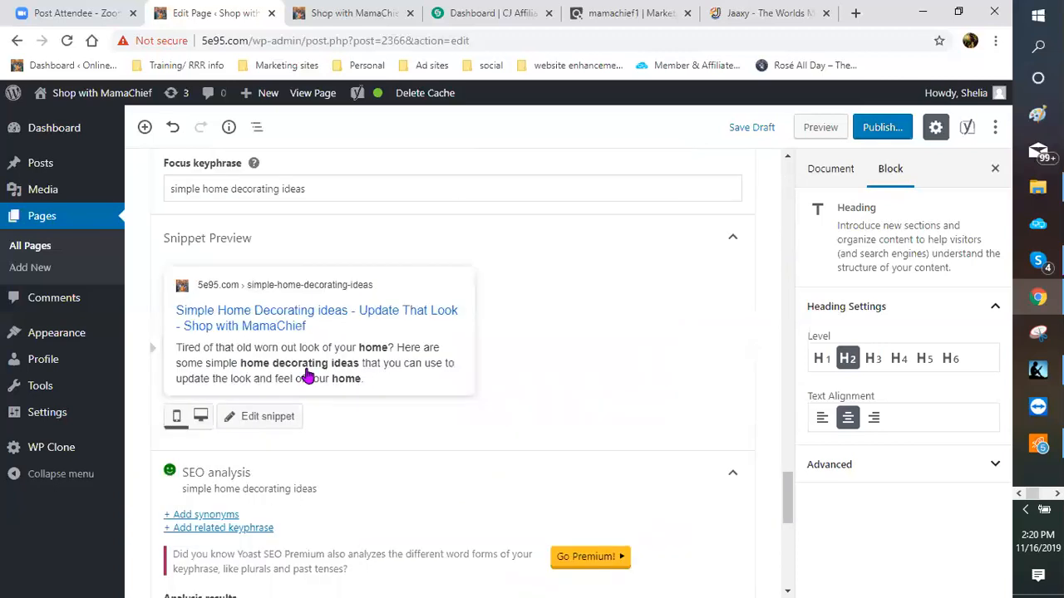
pyautogui.scroll(-3, 307, 378)
pyautogui.scroll(-1, 235, 466)
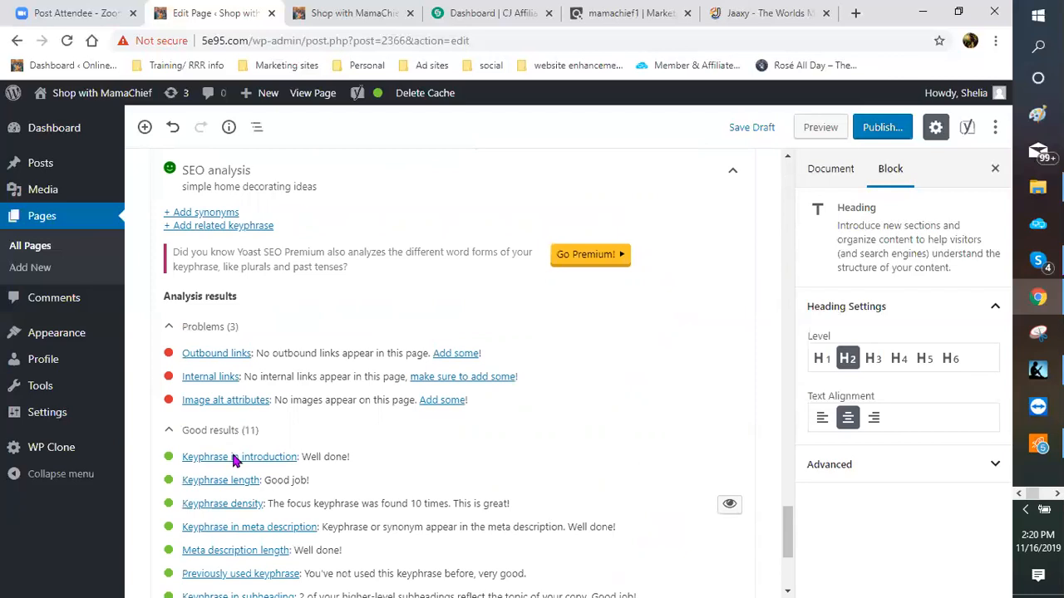
pyautogui.scroll(2, 287, 353)
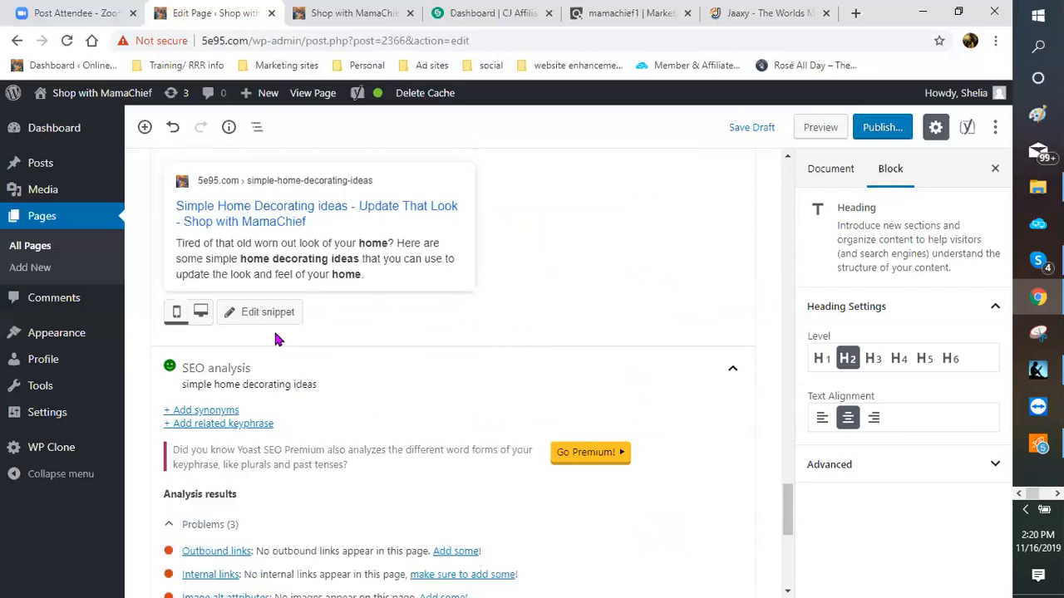
pyautogui.scroll(2, 266, 247)
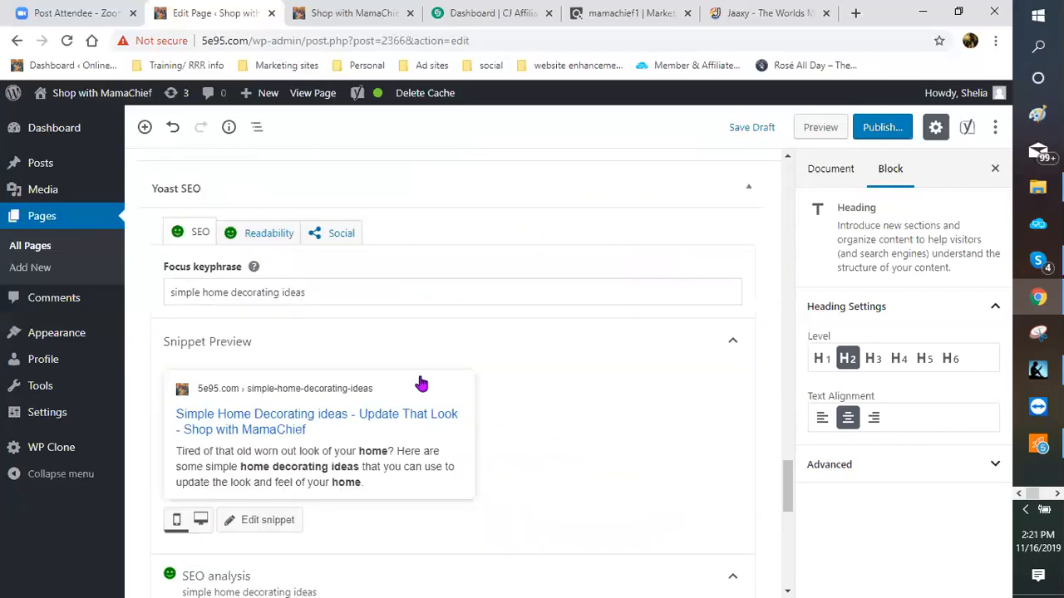
pyautogui.click(268, 233)
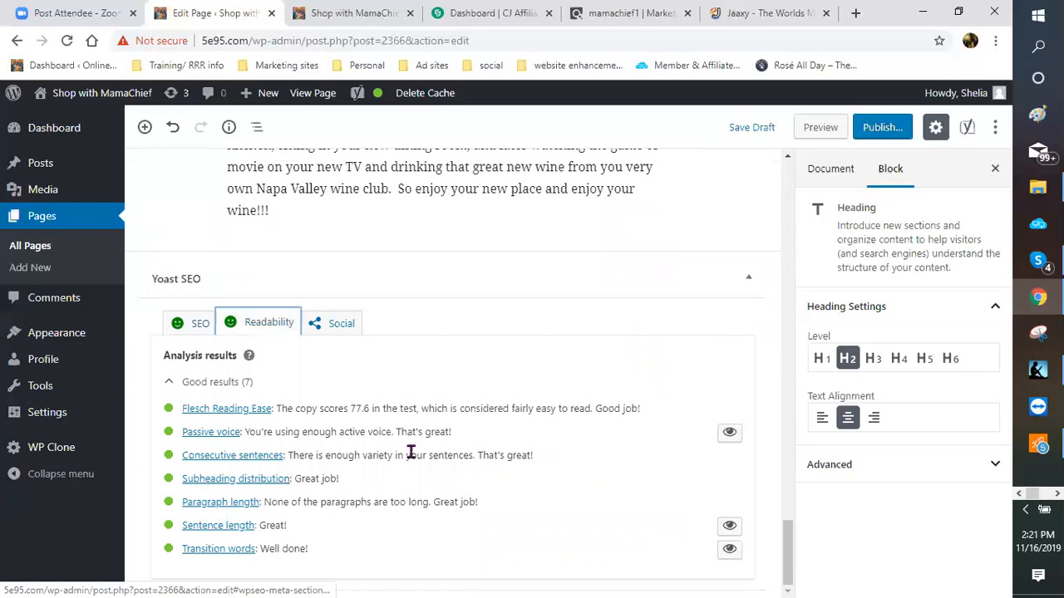
pyautogui.click(200, 328)
pyautogui.scroll(-3, 247, 421)
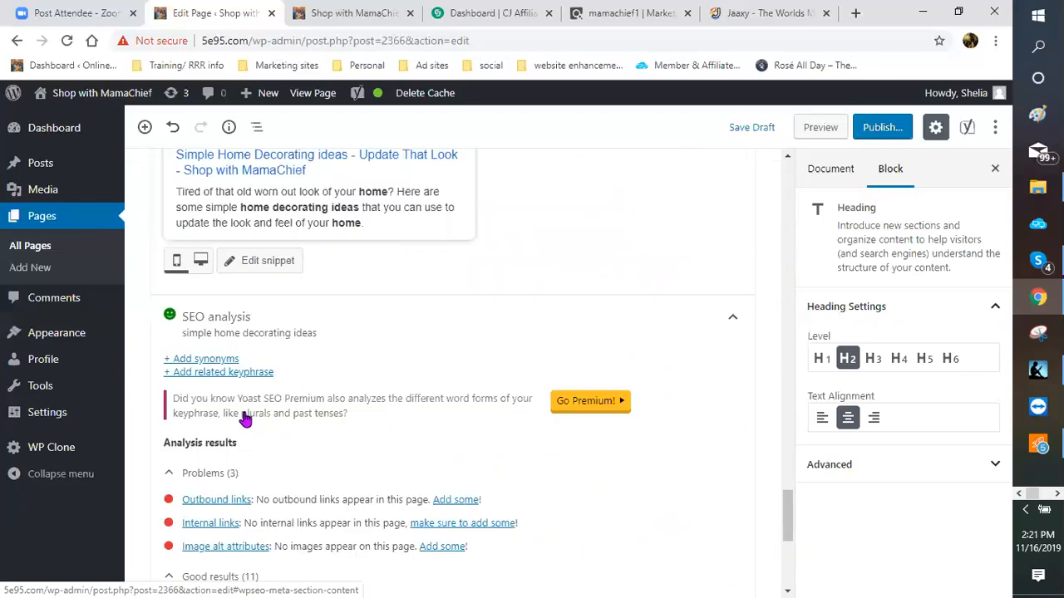
pyautogui.scroll(-2, 223, 354)
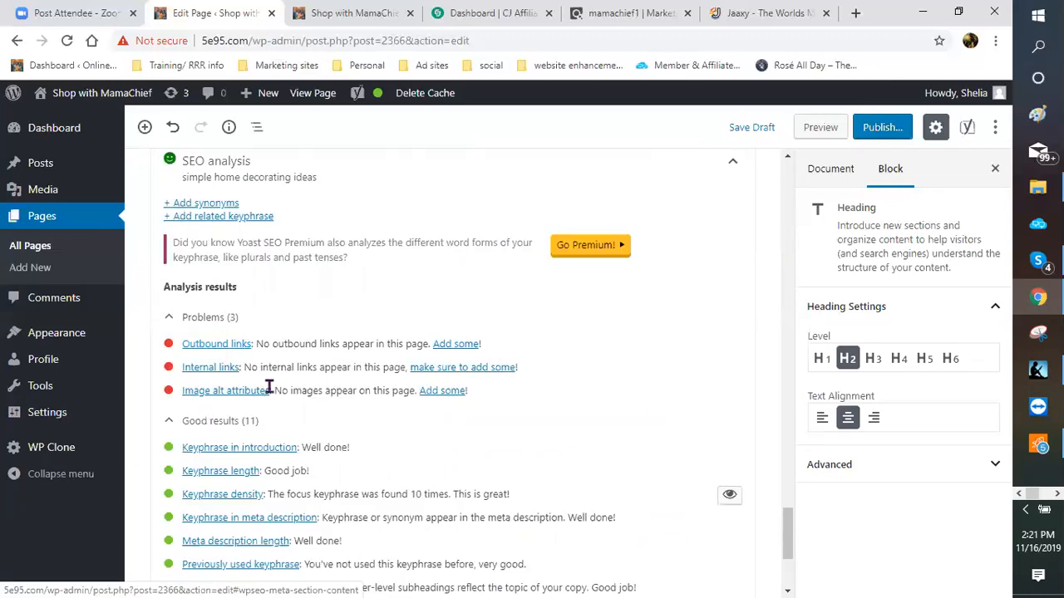
pyautogui.scroll(4, 474, 380)
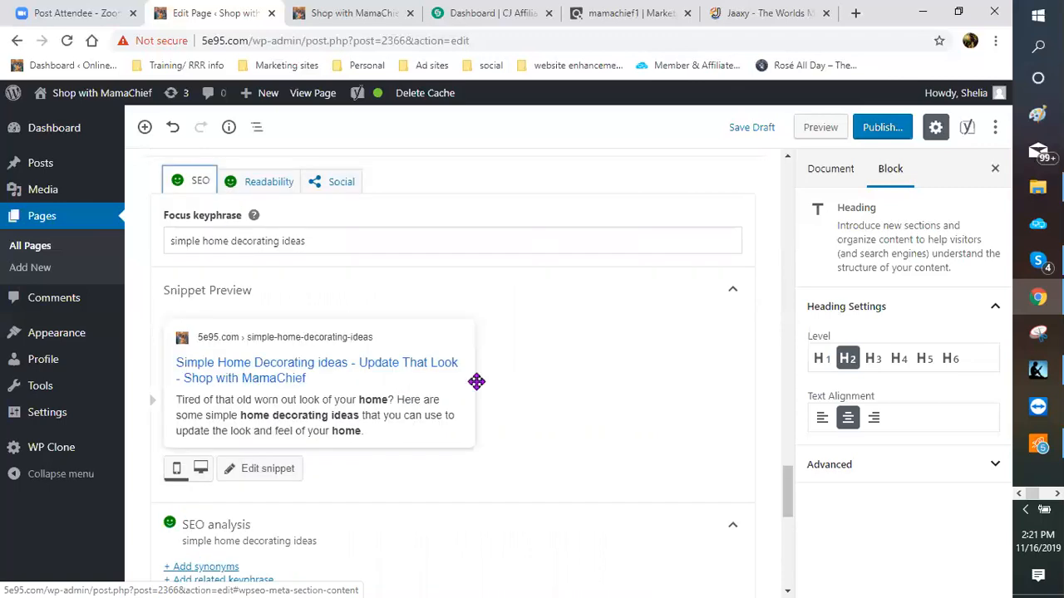
pyautogui.scroll(5, 476, 384)
pyautogui.scroll(5, 476, 387)
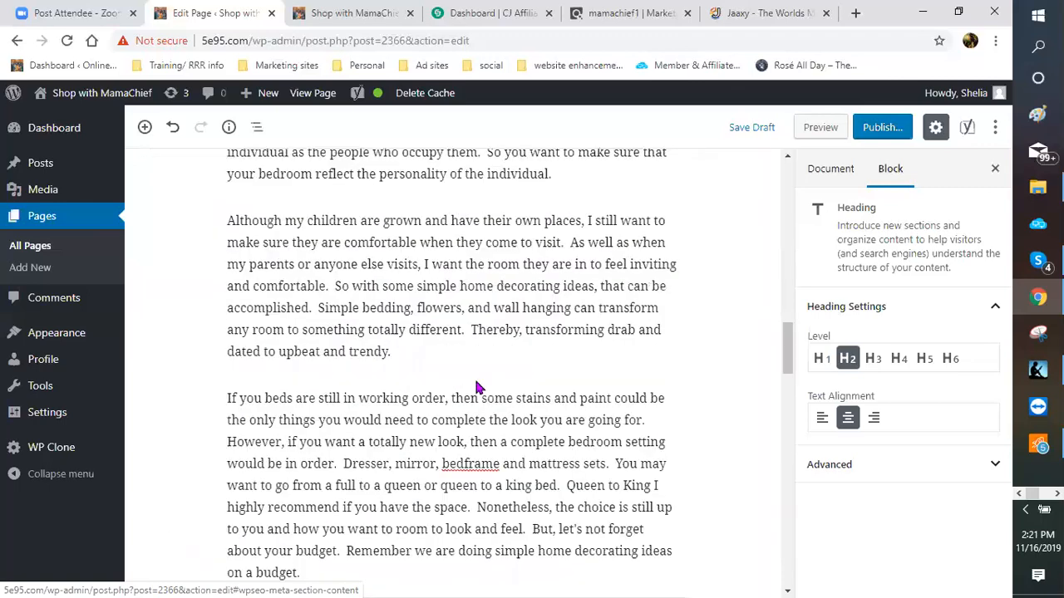
pyautogui.scroll(4, 477, 384)
pyautogui.scroll(5, 476, 384)
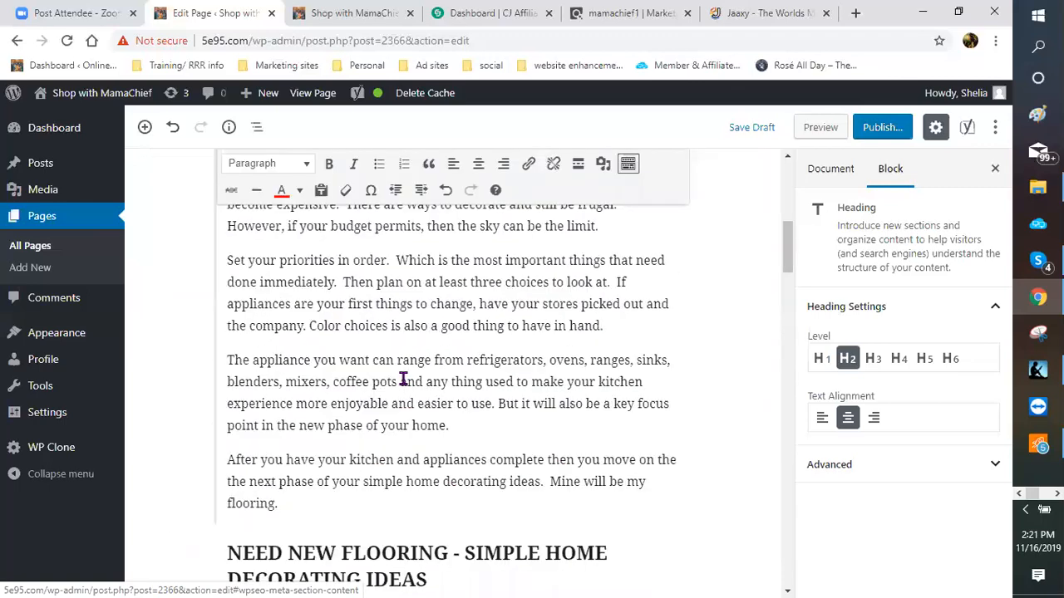
pyautogui.scroll(3, 398, 374)
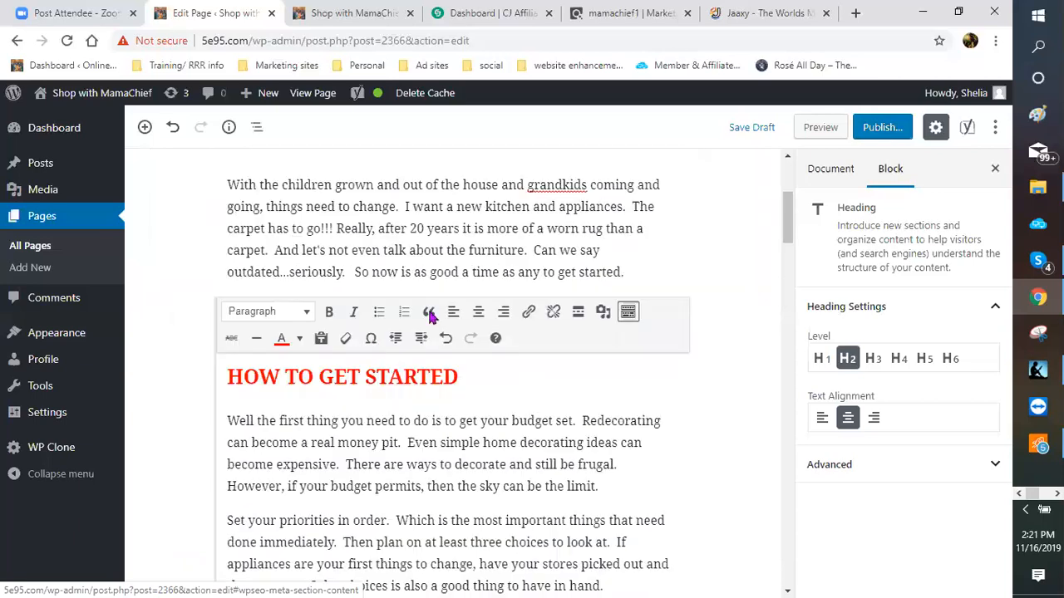
pyautogui.scroll(2, 422, 316)
pyautogui.scroll(1, 393, 340)
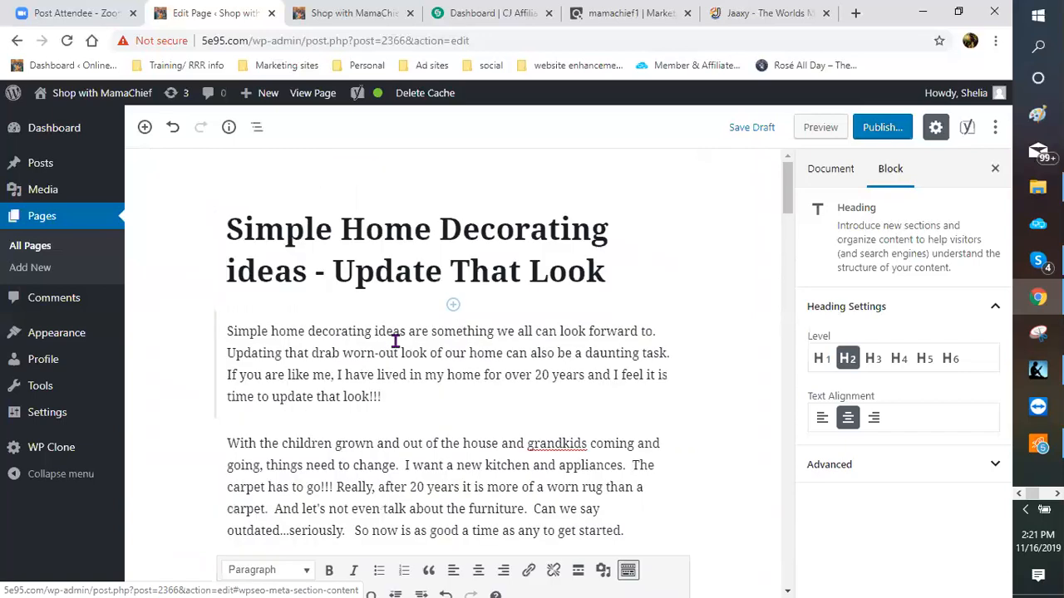
pyautogui.scroll(-2, 456, 284)
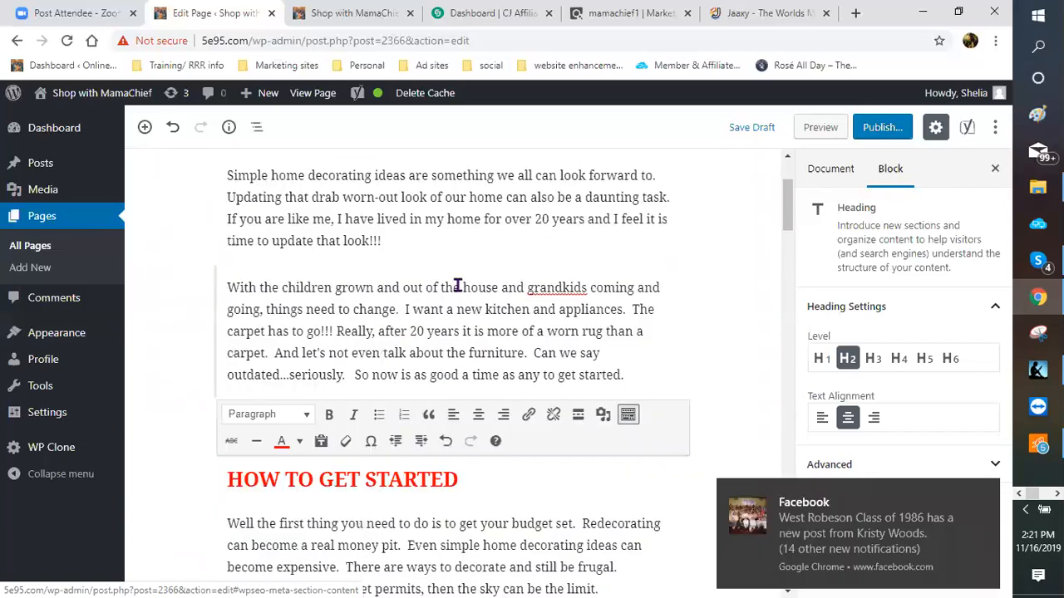
# Step: Dismiss the Facebook notification and open the block inserter below the introductory paragraph
pyautogui.click(984, 495)
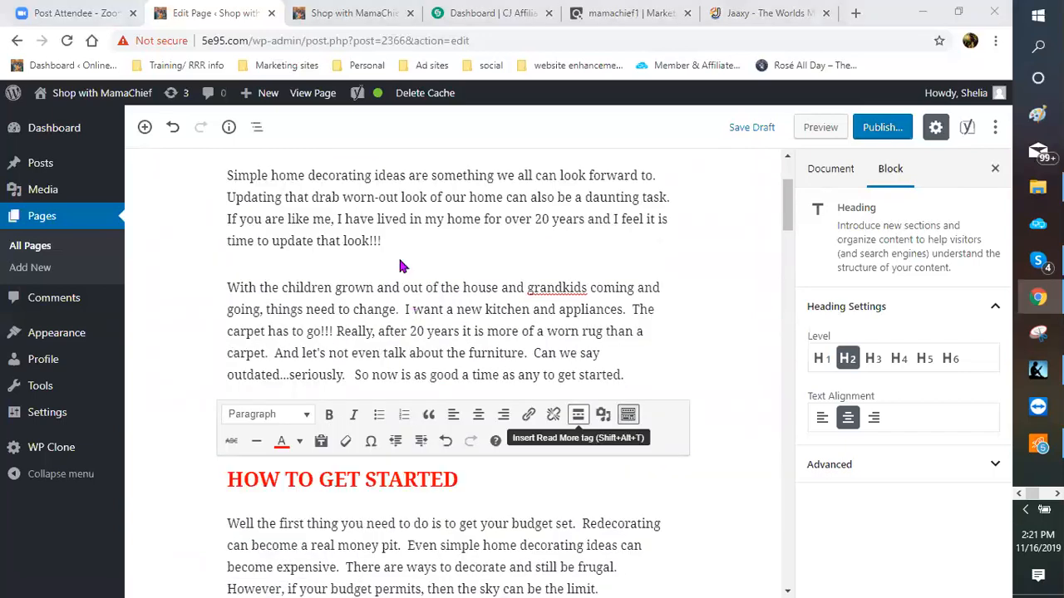
pyautogui.click(413, 331)
pyautogui.scroll(1, 415, 354)
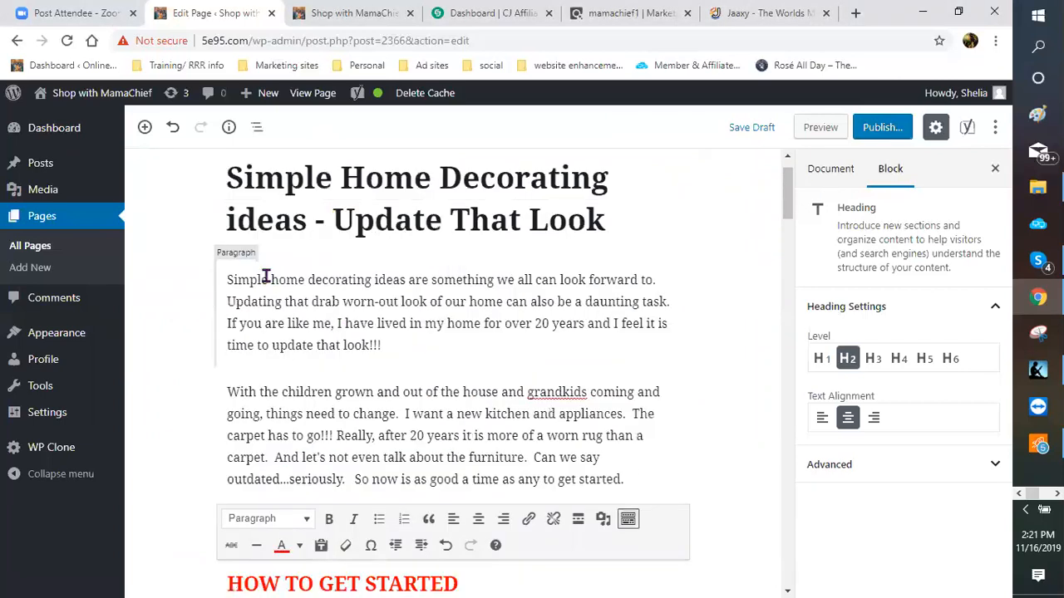
pyautogui.click(234, 260)
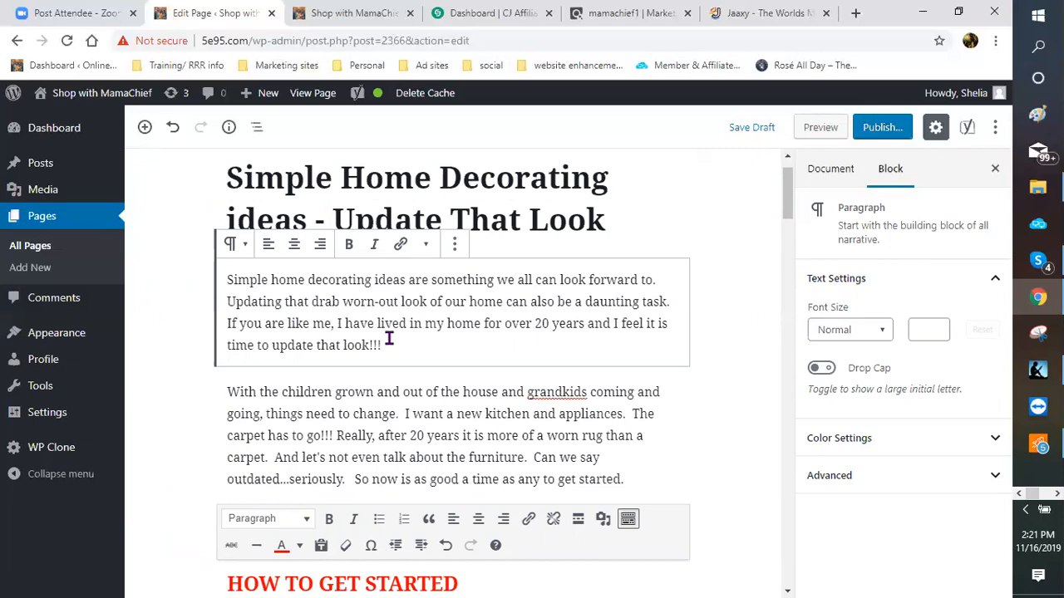
pyautogui.moveTo(453, 370)
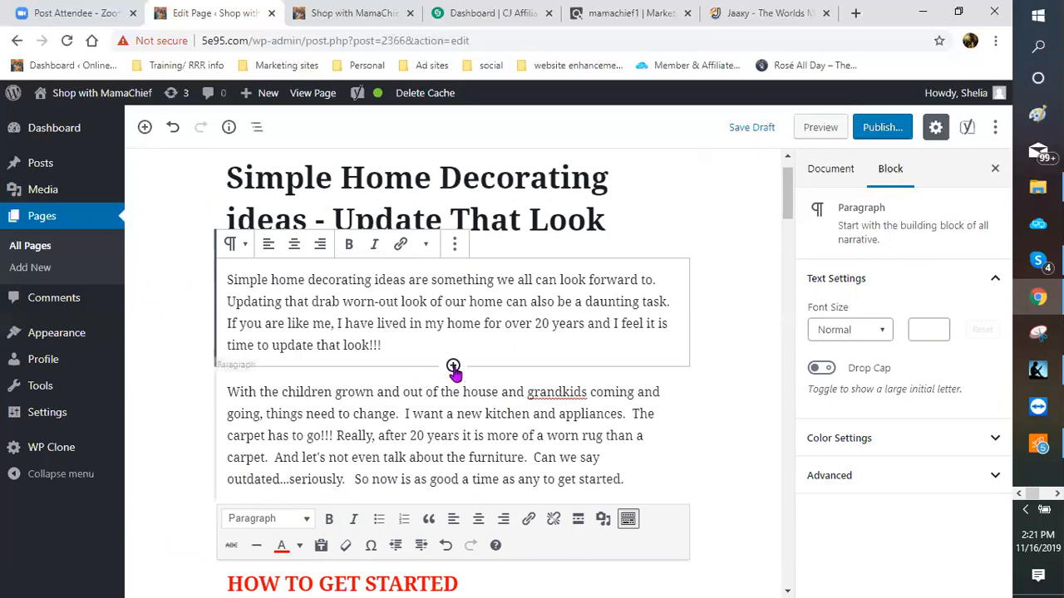
pyautogui.click(453, 366)
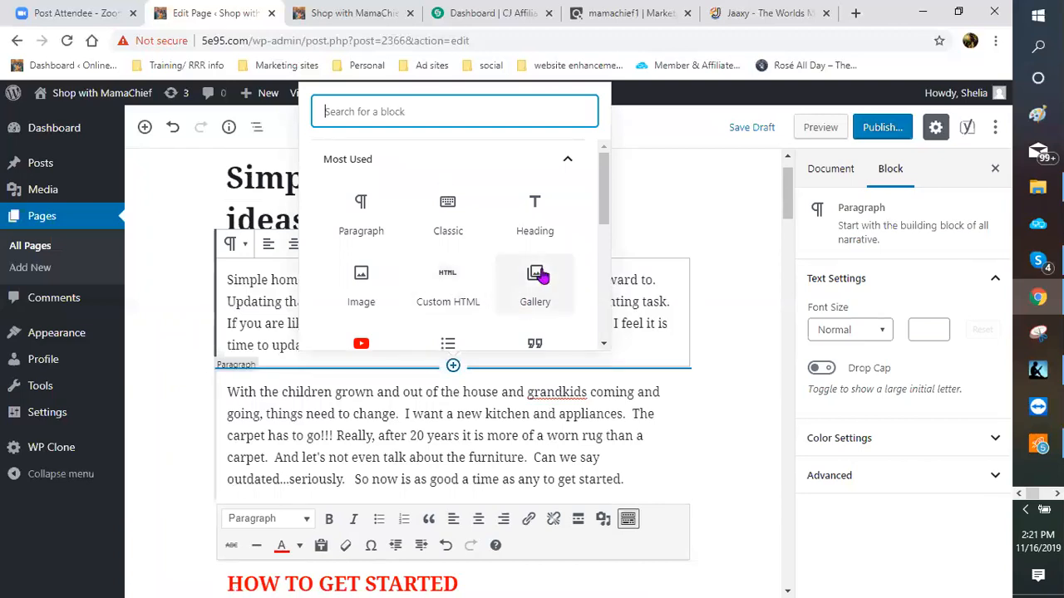
# Step: Browse the Formatting, Layout Elements, Embeds and Common Blocks categories, then add a Gallery block
pyautogui.scroll(-1, 542, 277)
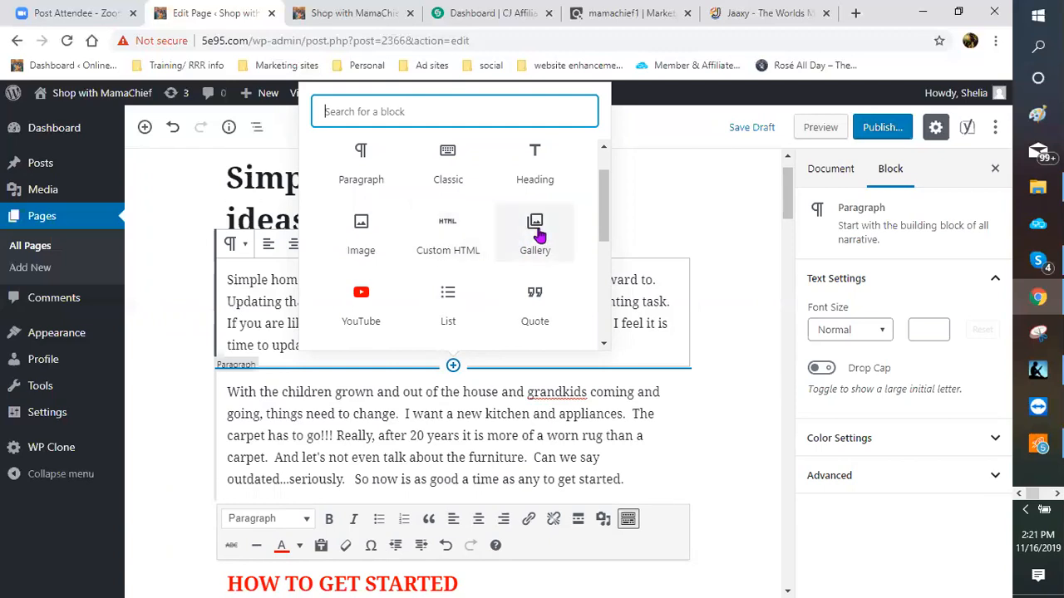
pyautogui.scroll(-1, 536, 243)
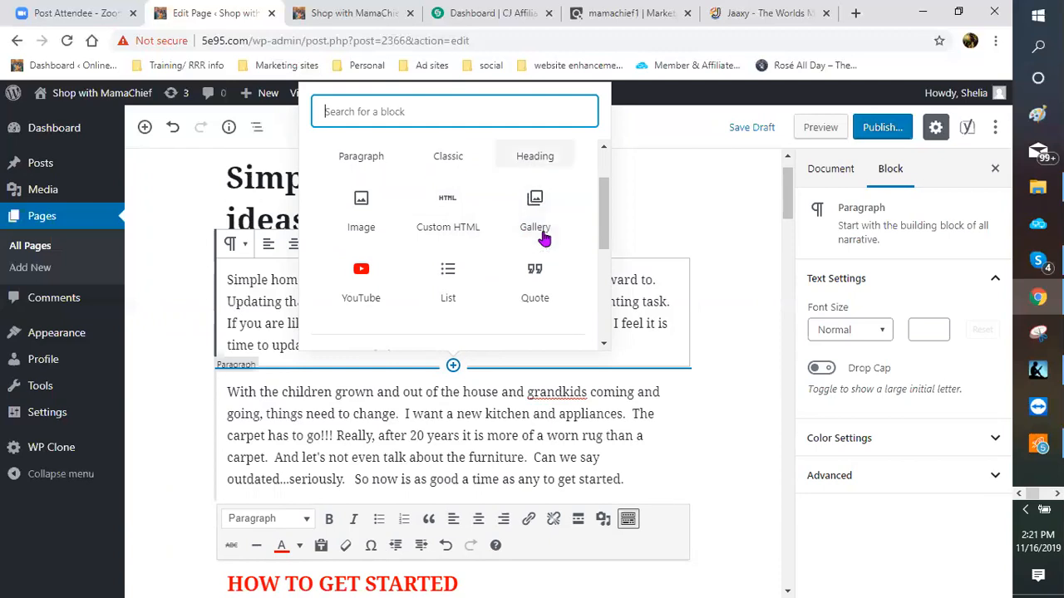
pyautogui.scroll(-3, 516, 249)
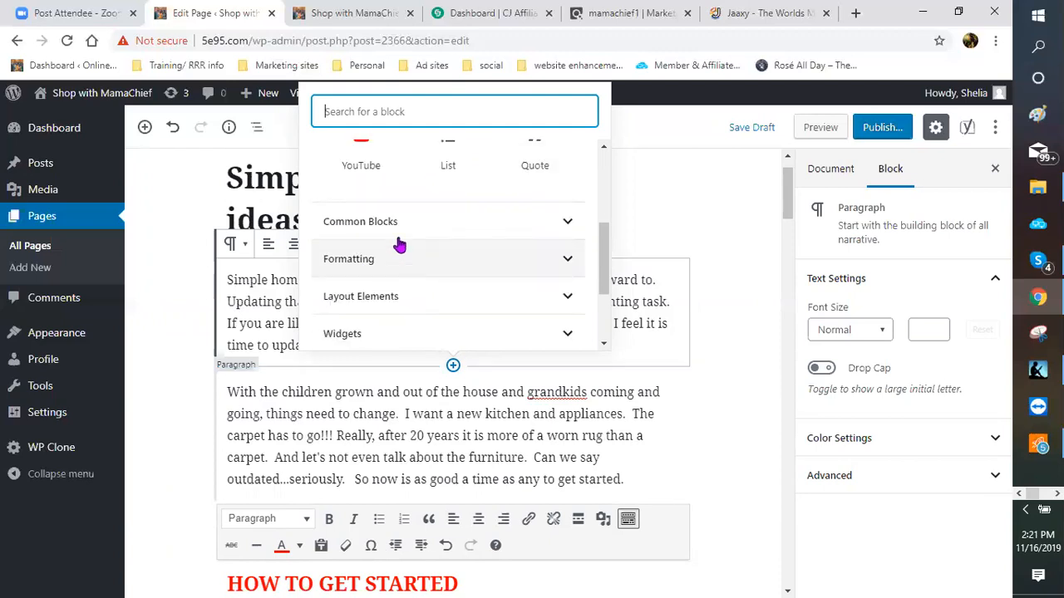
pyautogui.scroll(1, 399, 244)
pyautogui.scroll(-1, 410, 239)
pyautogui.click(406, 266)
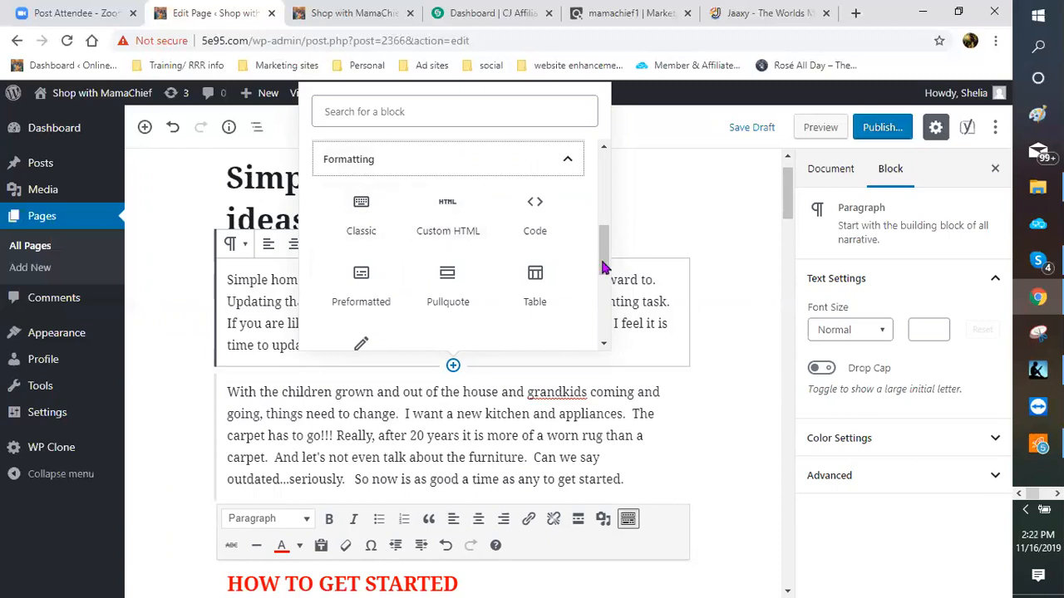
pyautogui.scroll(-2, 597, 264)
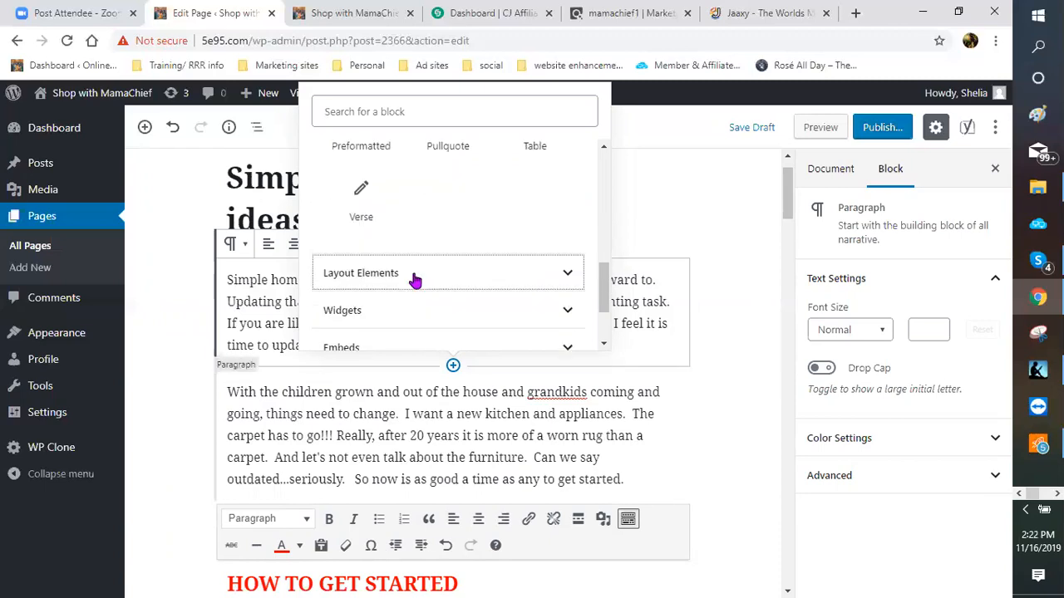
pyautogui.click(418, 274)
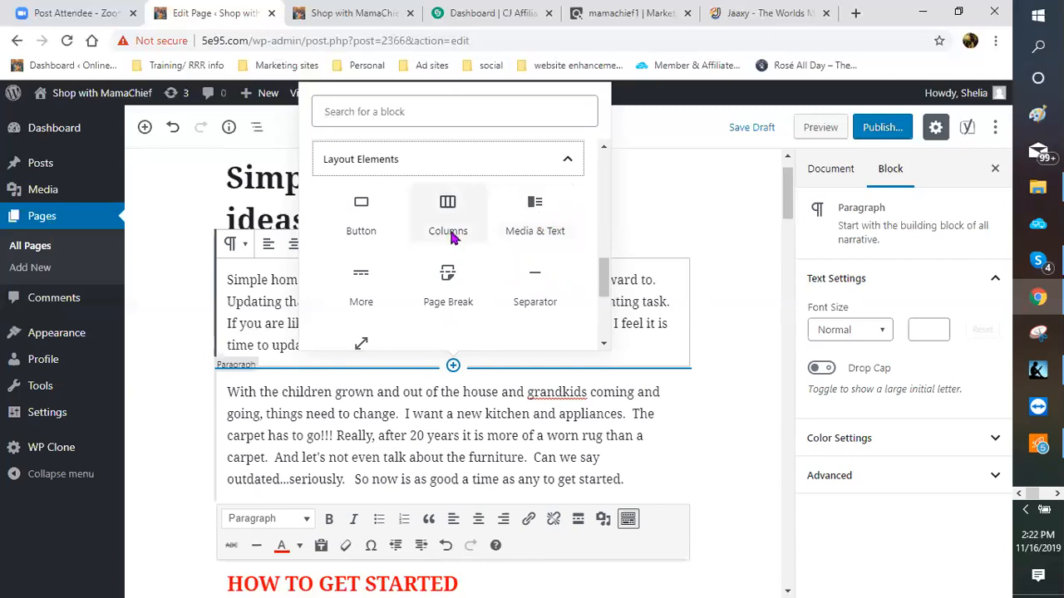
pyautogui.scroll(-2, 455, 241)
pyautogui.scroll(-2, 480, 253)
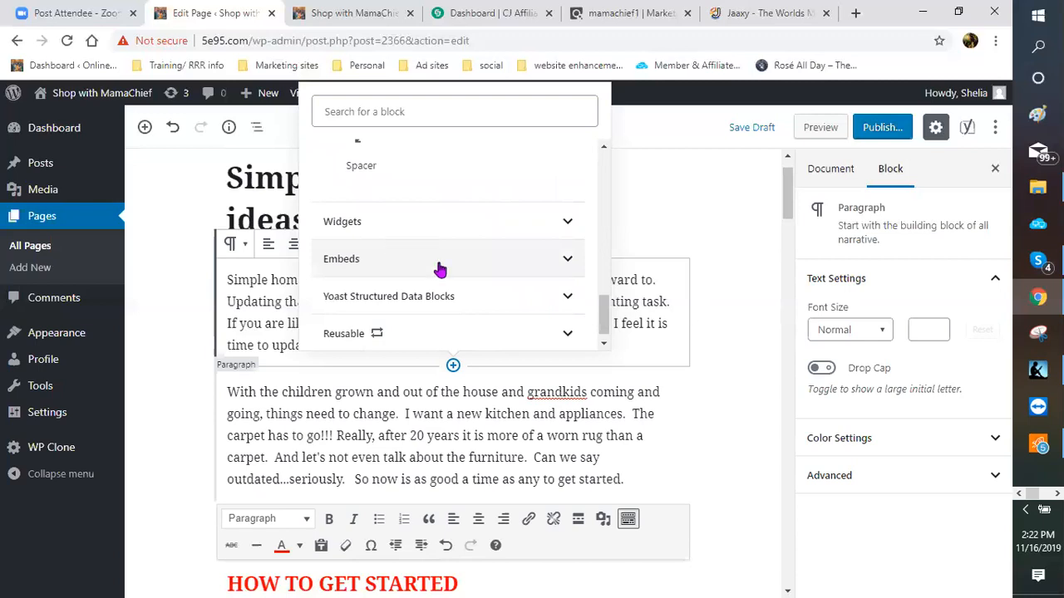
pyautogui.click(363, 243)
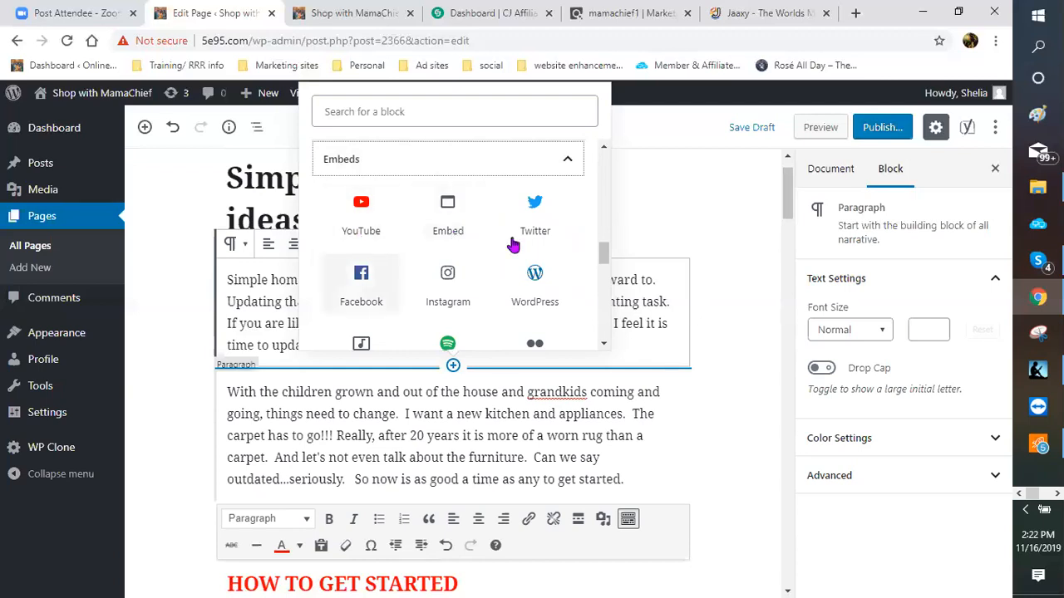
pyautogui.scroll(2, 511, 246)
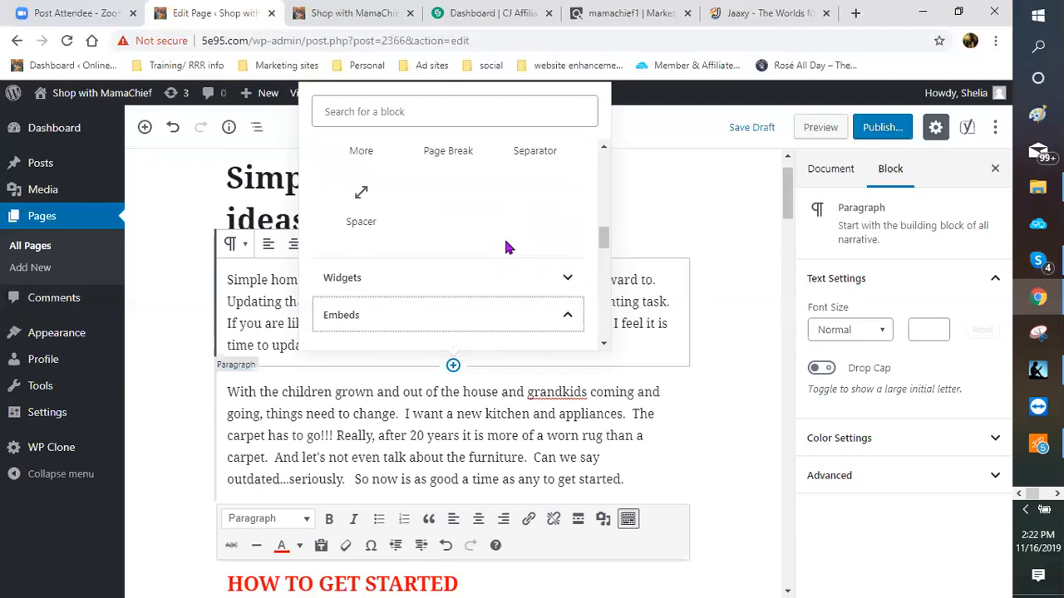
pyautogui.scroll(3, 502, 247)
pyautogui.scroll(3, 493, 246)
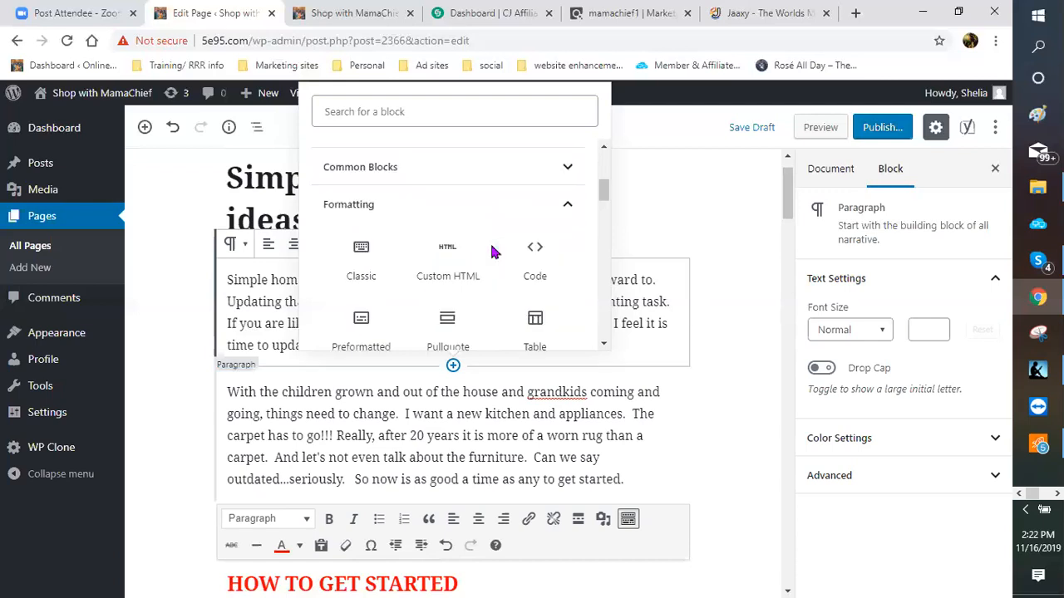
pyautogui.scroll(1, 447, 270)
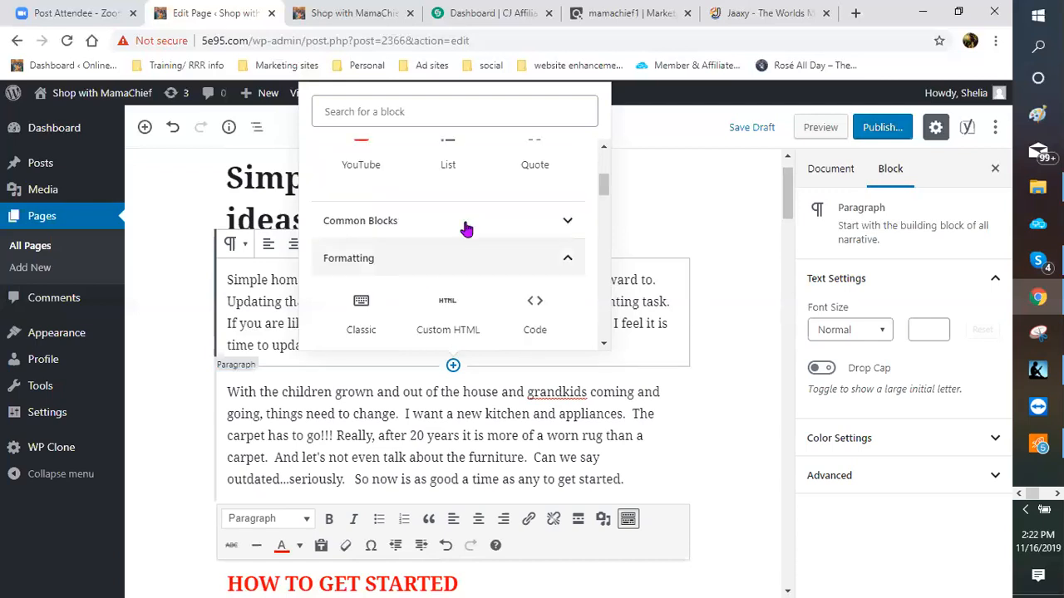
pyautogui.click(332, 223)
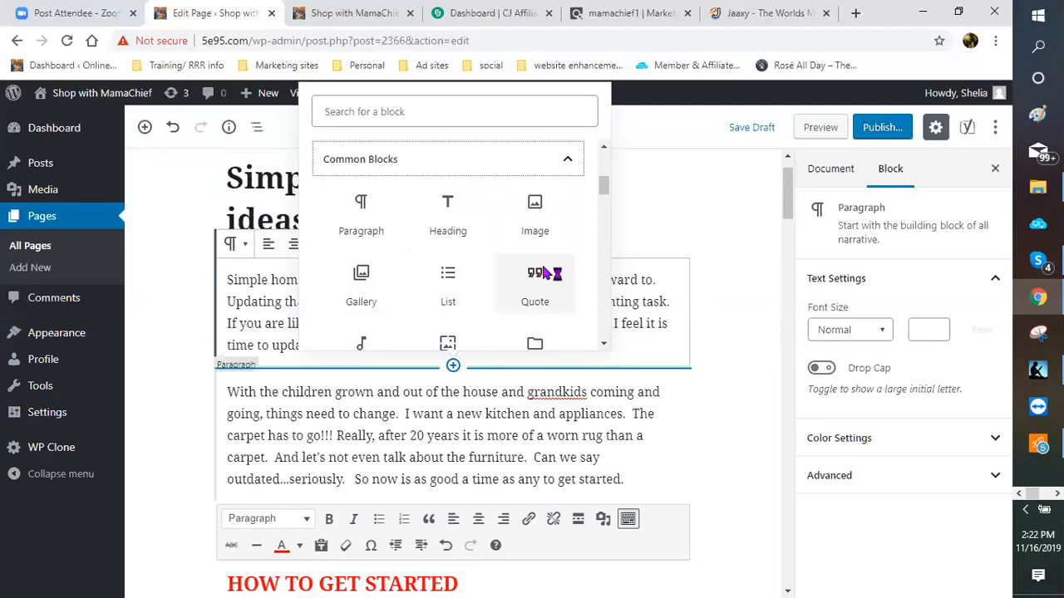
pyautogui.scroll(-1, 544, 240)
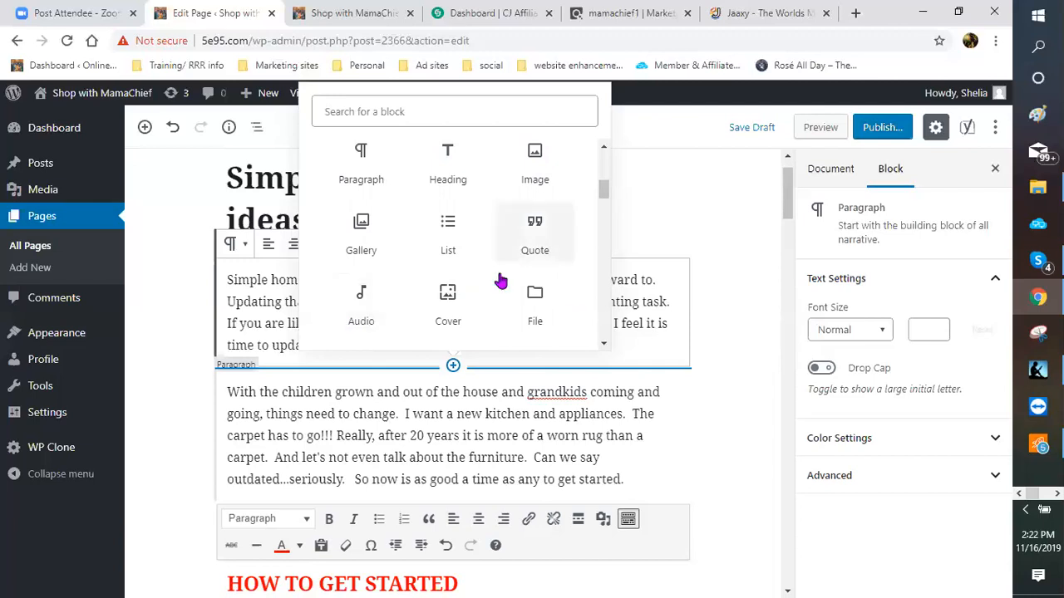
pyautogui.scroll(1, 498, 282)
pyautogui.scroll(2, 398, 306)
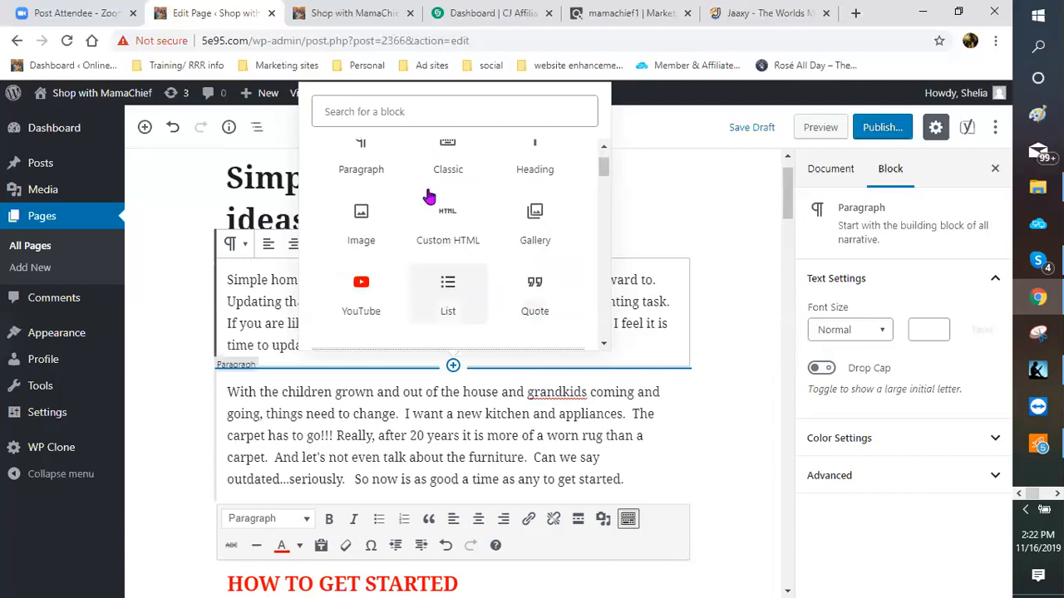
pyautogui.scroll(1, 420, 228)
pyautogui.scroll(-1, 396, 274)
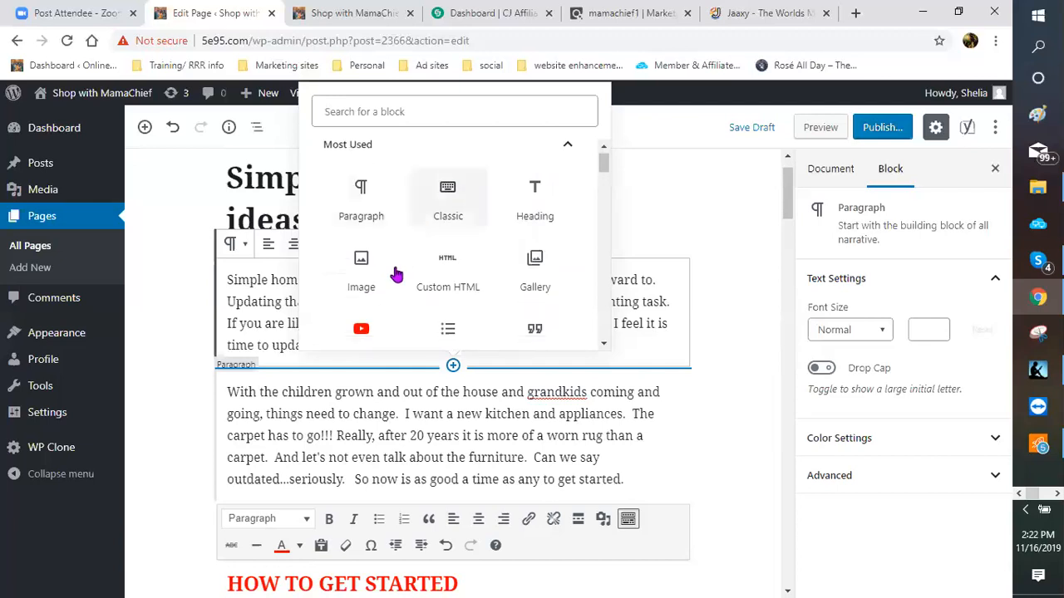
pyautogui.scroll(-1, 388, 282)
pyautogui.scroll(-1, 391, 258)
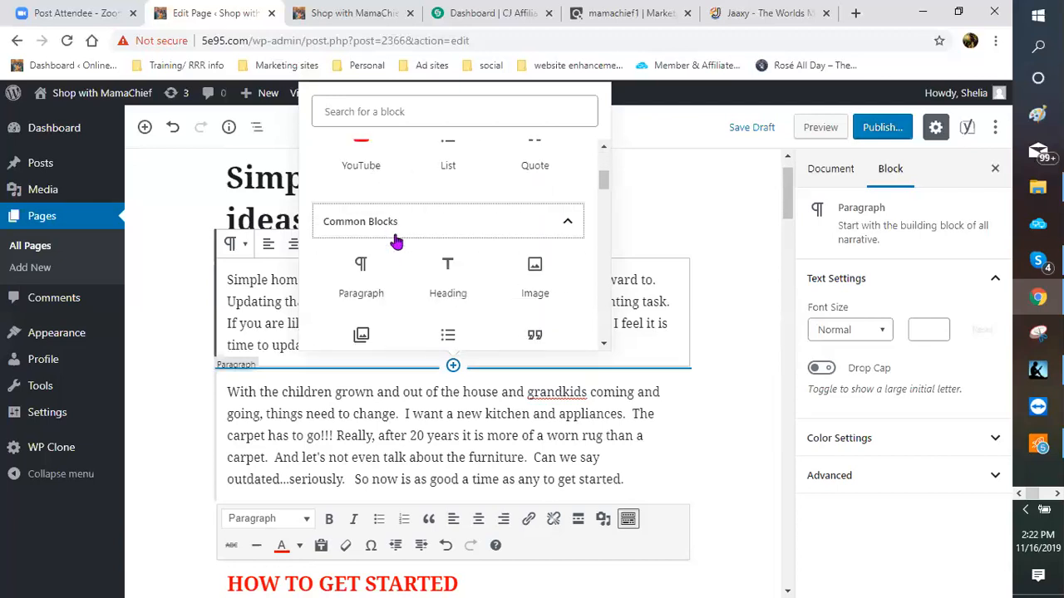
pyautogui.scroll(-1, 399, 230)
pyautogui.scroll(-1, 396, 241)
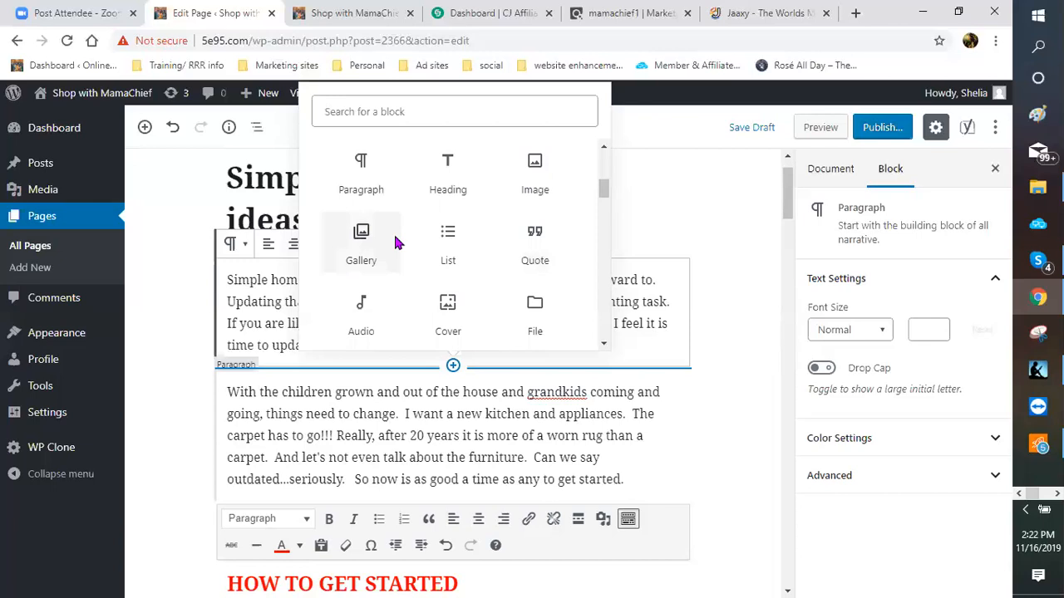
pyautogui.scroll(2, 399, 248)
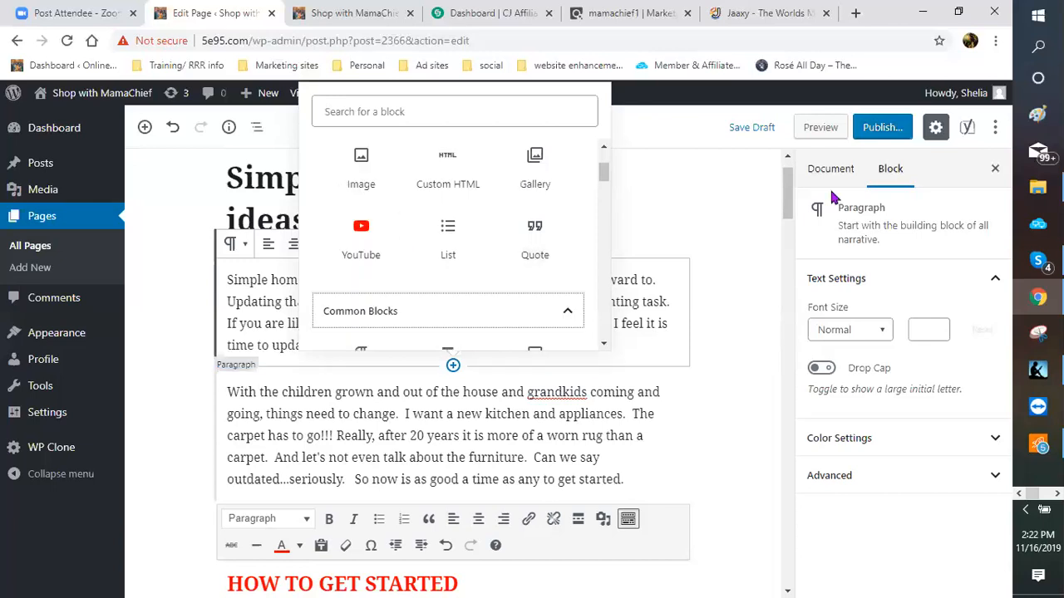
pyautogui.click(537, 184)
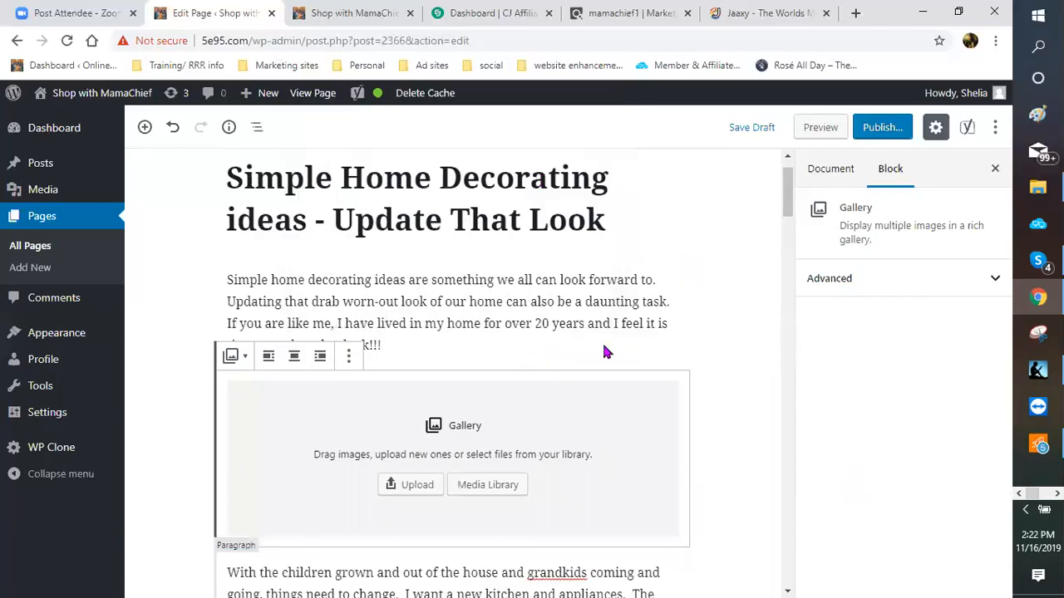
# Step: Open a new blank browser tab beside the WordPress editor
pyautogui.scroll(-2, 541, 353)
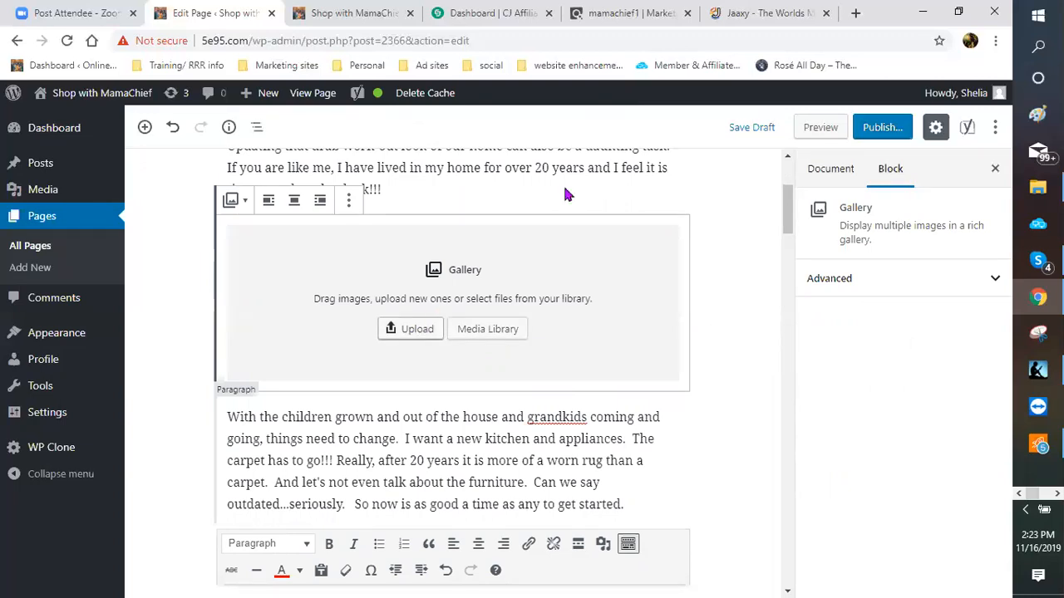
pyautogui.click(857, 14)
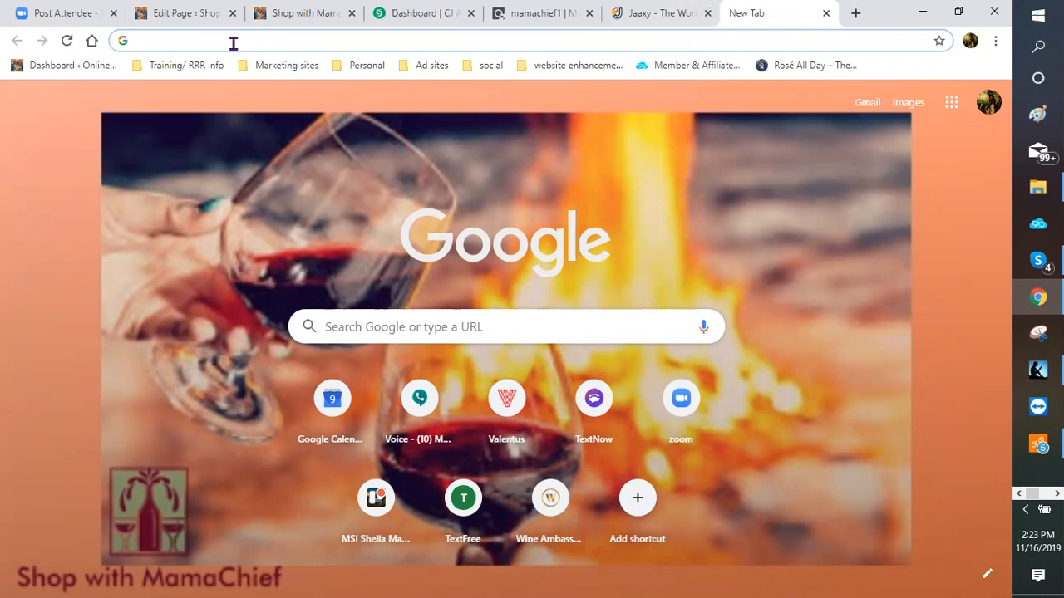
# Step: Search Google for 'home decorating' and scroll through the Images results
pyautogui.write('http://1f16.com')
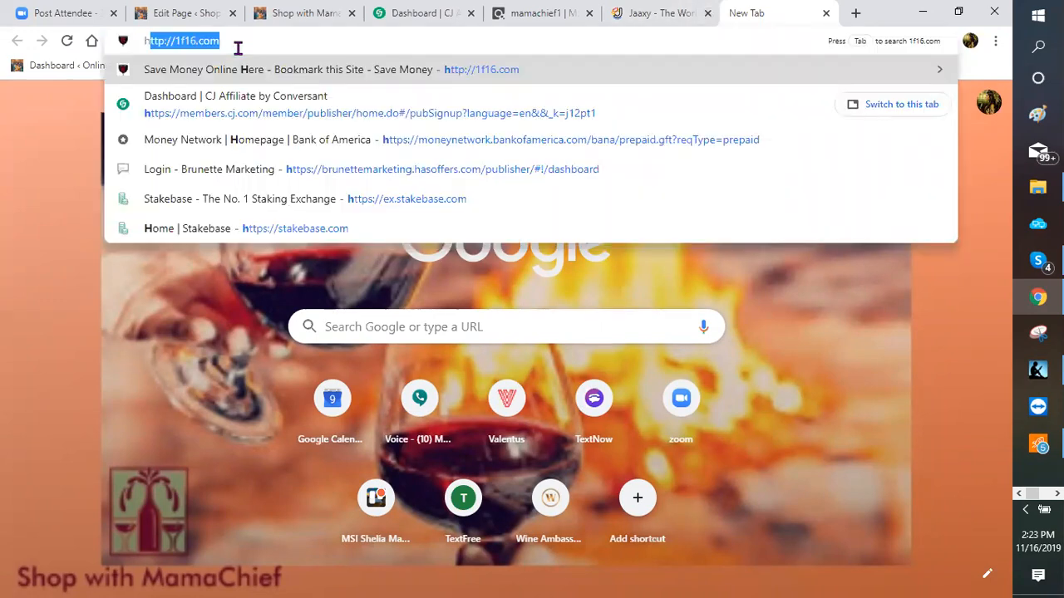
pyautogui.moveTo(150, 40); pyautogui.dragTo(133, 39)
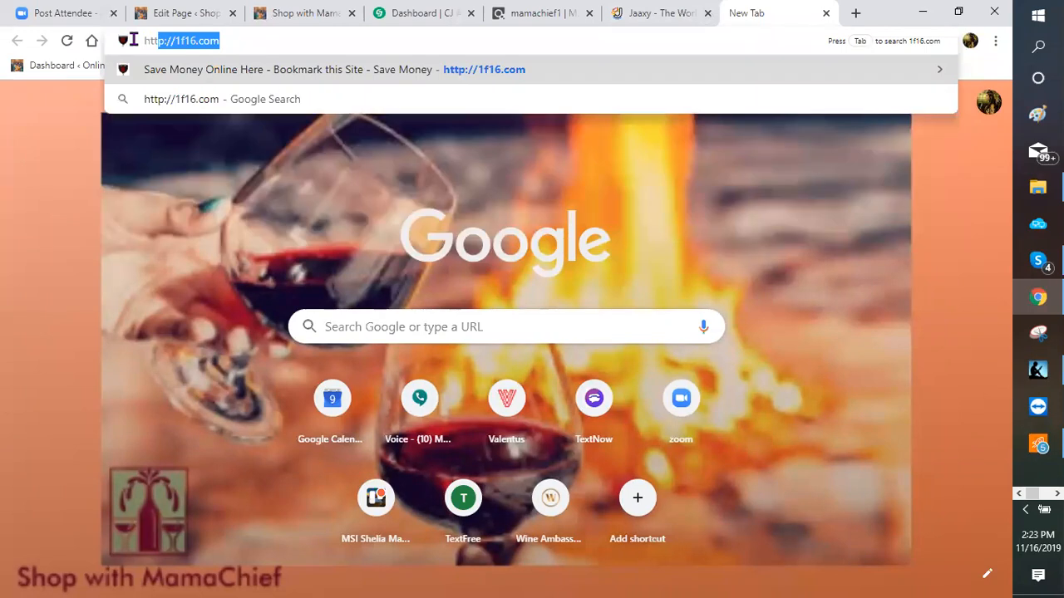
pyautogui.write('home ')
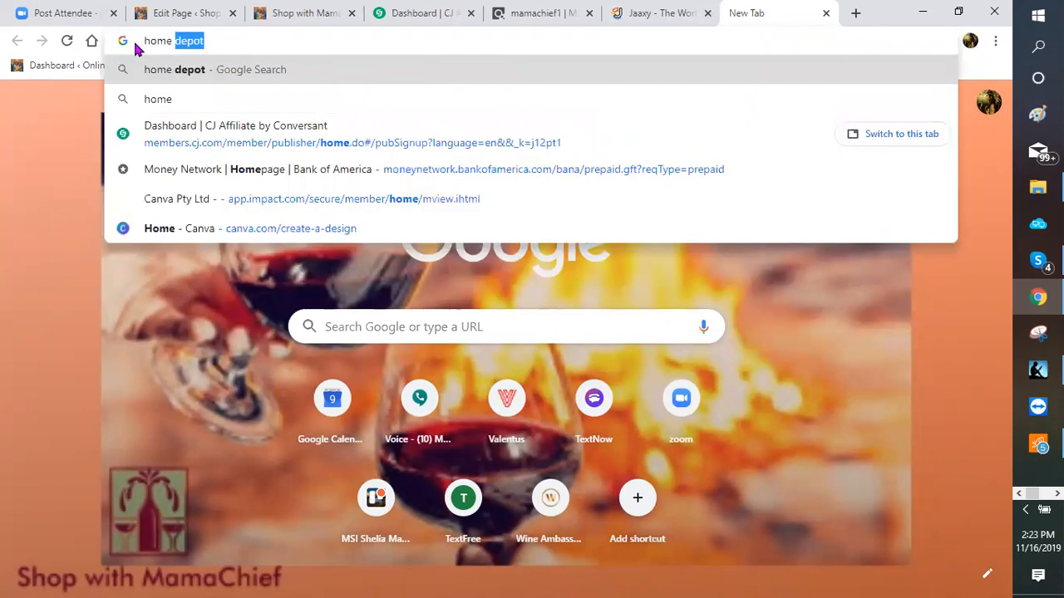
pyautogui.write('decorating')
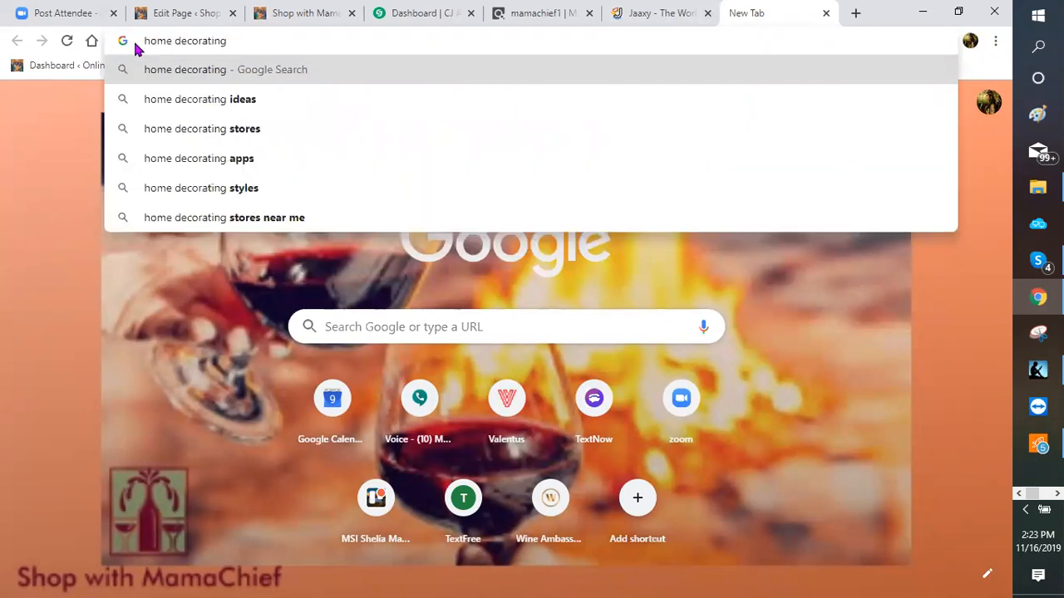
pyautogui.press('Return')
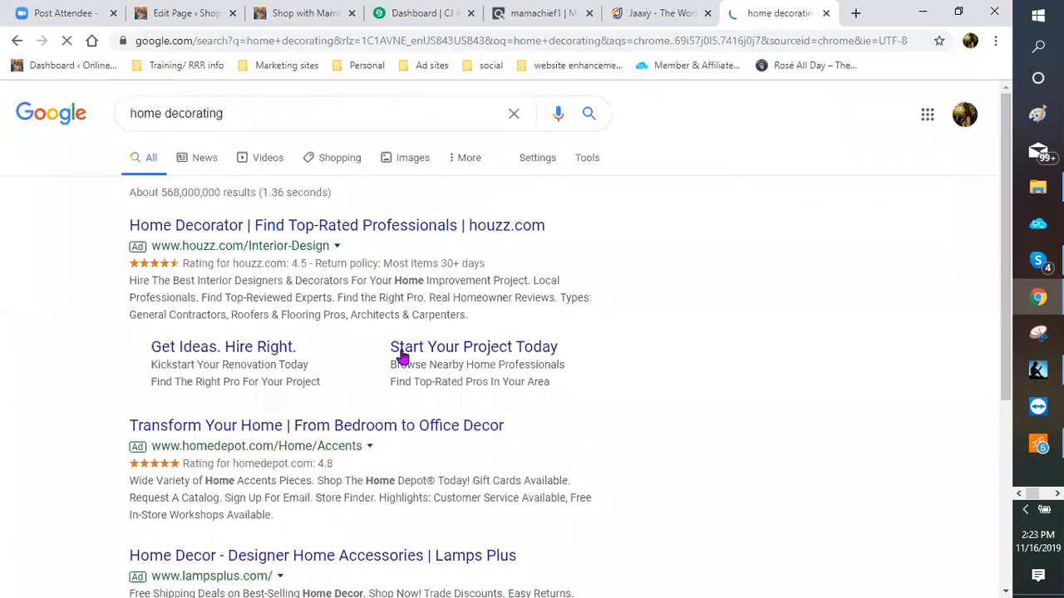
pyautogui.click(413, 166)
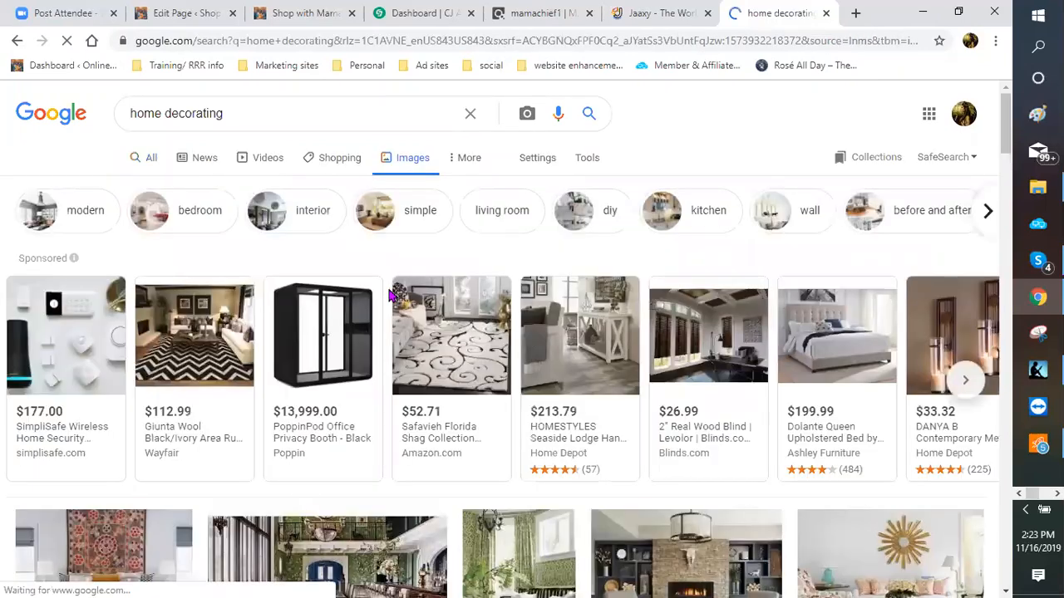
pyautogui.scroll(-3, 391, 295)
pyautogui.scroll(-1, 390, 297)
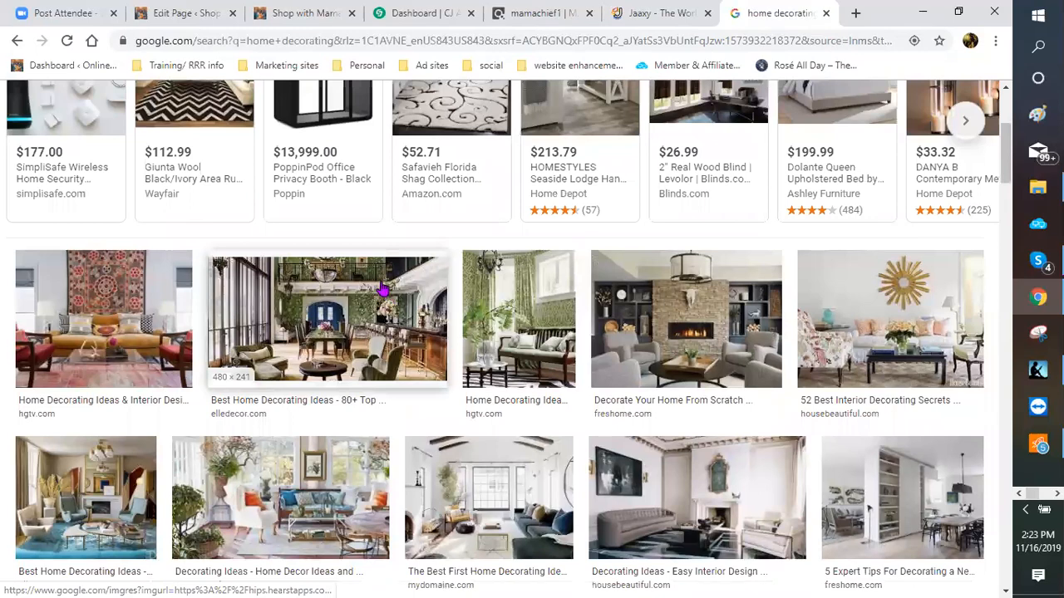
pyautogui.scroll(-1, 378, 289)
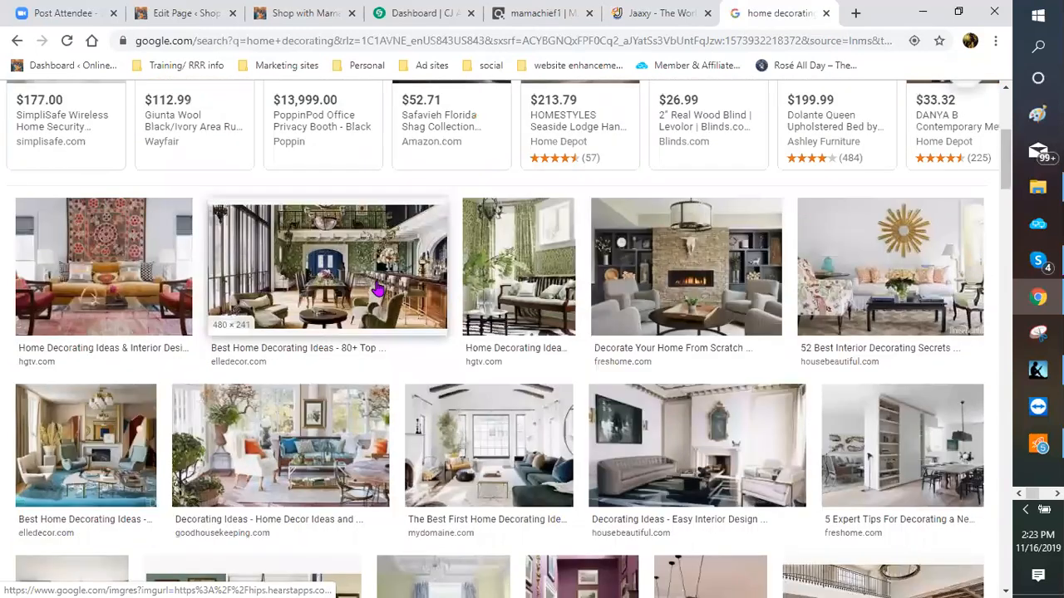
pyautogui.scroll(-1, 378, 290)
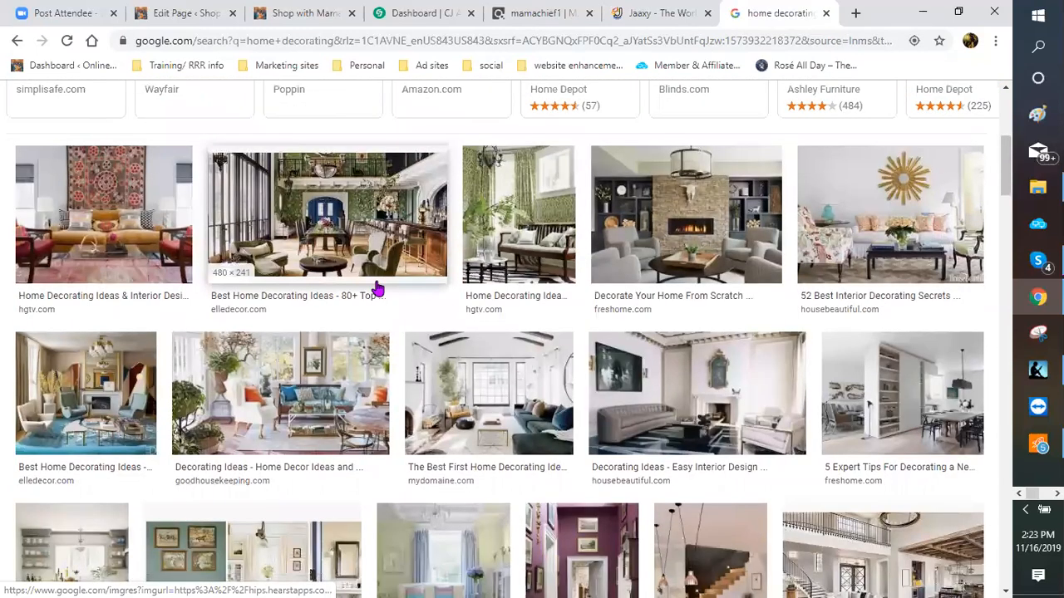
pyautogui.scroll(-2, 379, 289)
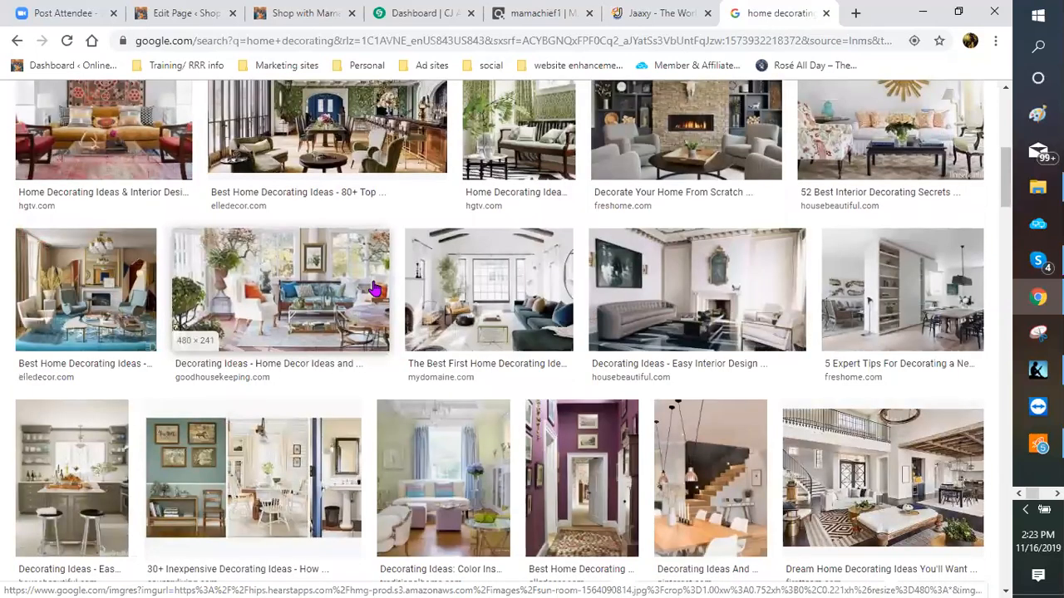
pyautogui.scroll(-1, 374, 288)
pyautogui.scroll(-1, 368, 288)
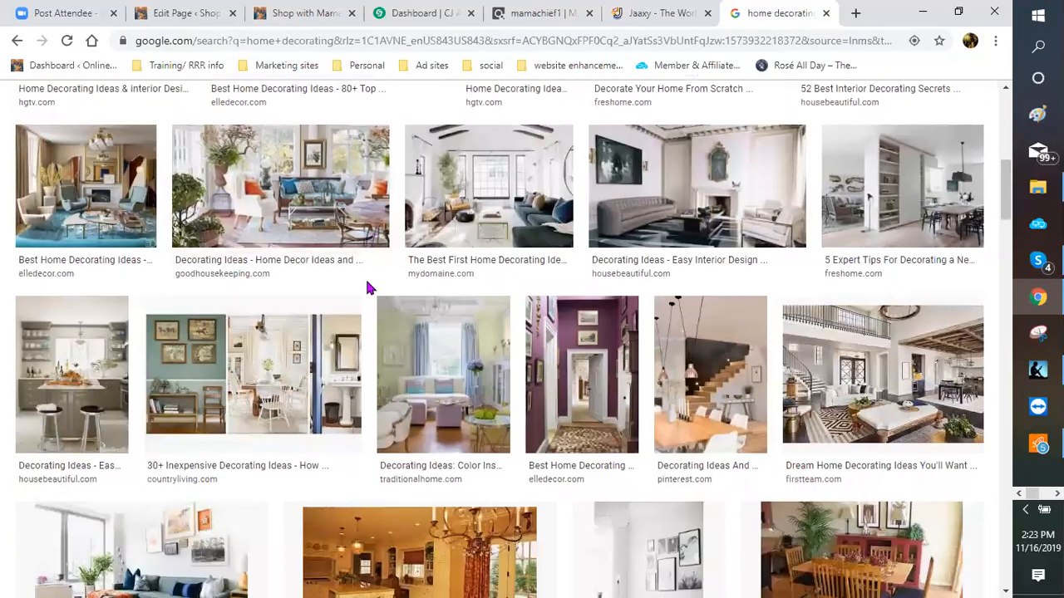
pyautogui.scroll(-1, 368, 287)
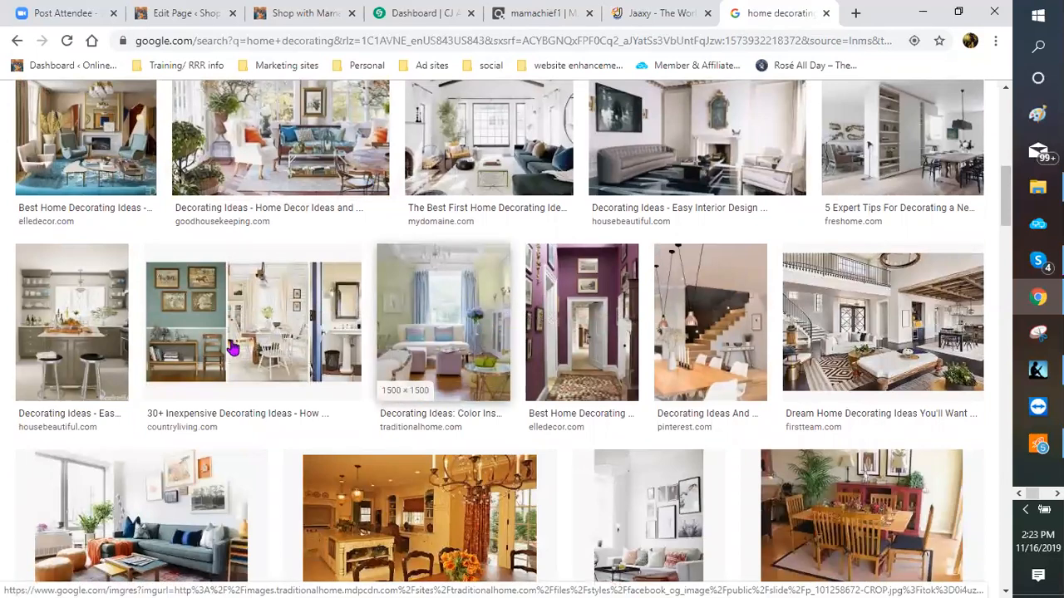
pyautogui.scroll(-1, 70, 291)
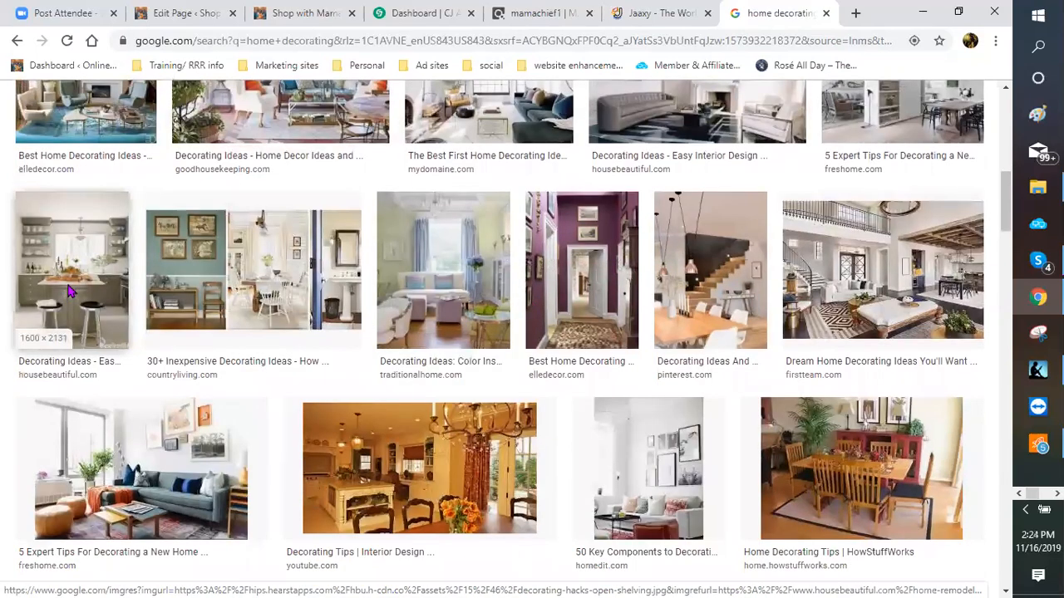
# Step: Save the kitchen photo as 'kitchen decor' in blogging pictures > DIY blogging
pyautogui.rightClick(71, 287)
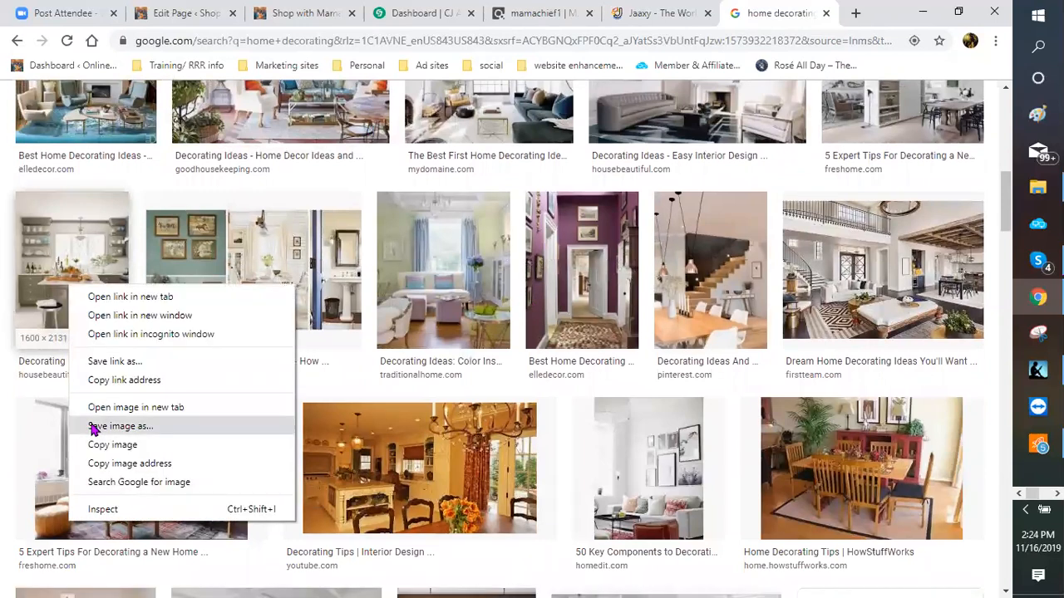
pyautogui.click(93, 427)
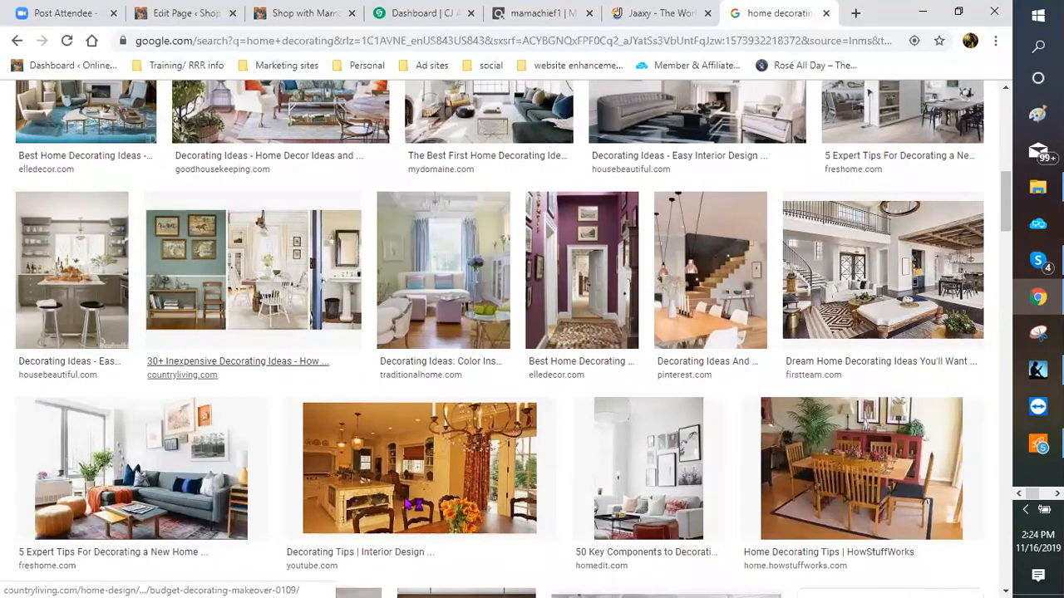
pyautogui.click(146, 439)
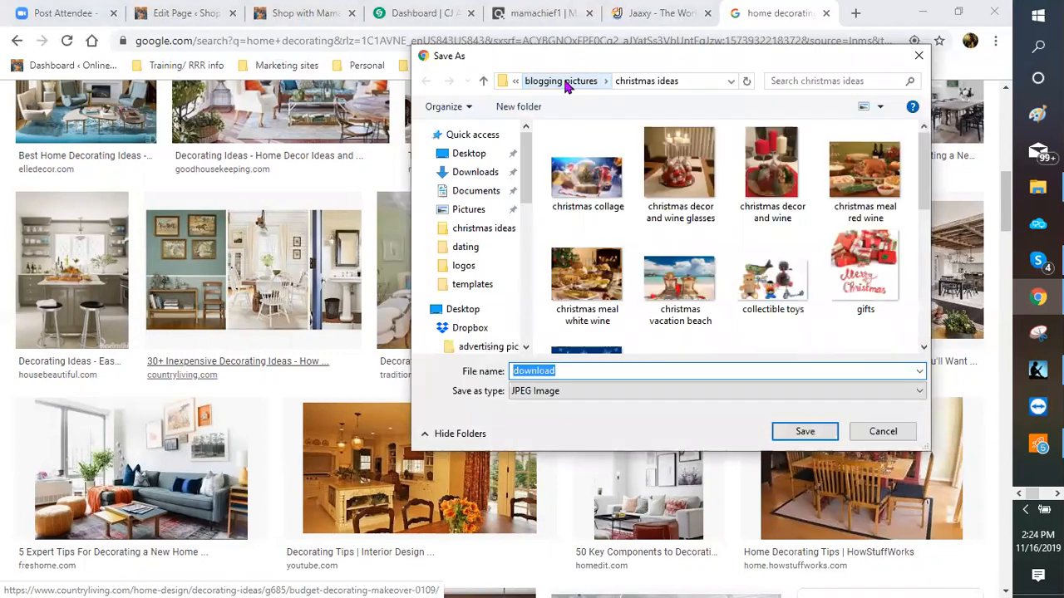
pyautogui.click(565, 80)
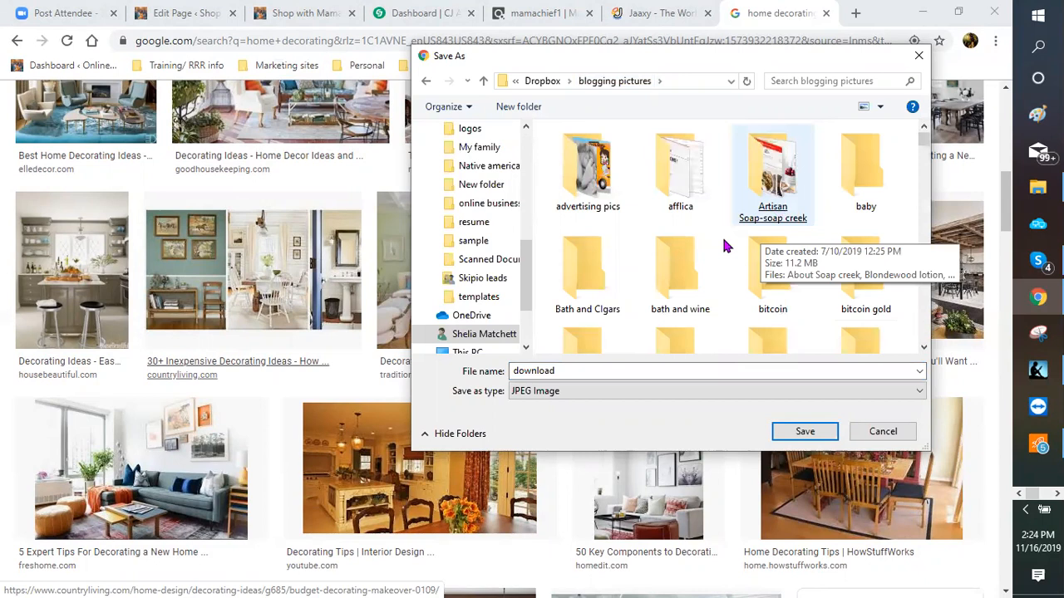
pyautogui.scroll(-2, 725, 246)
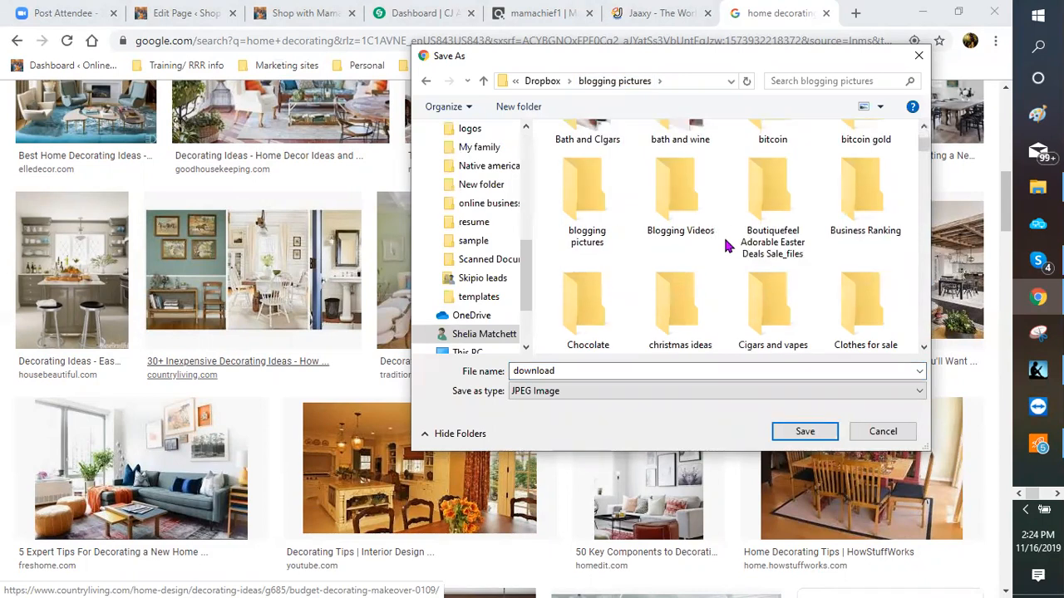
pyautogui.scroll(-1, 728, 245)
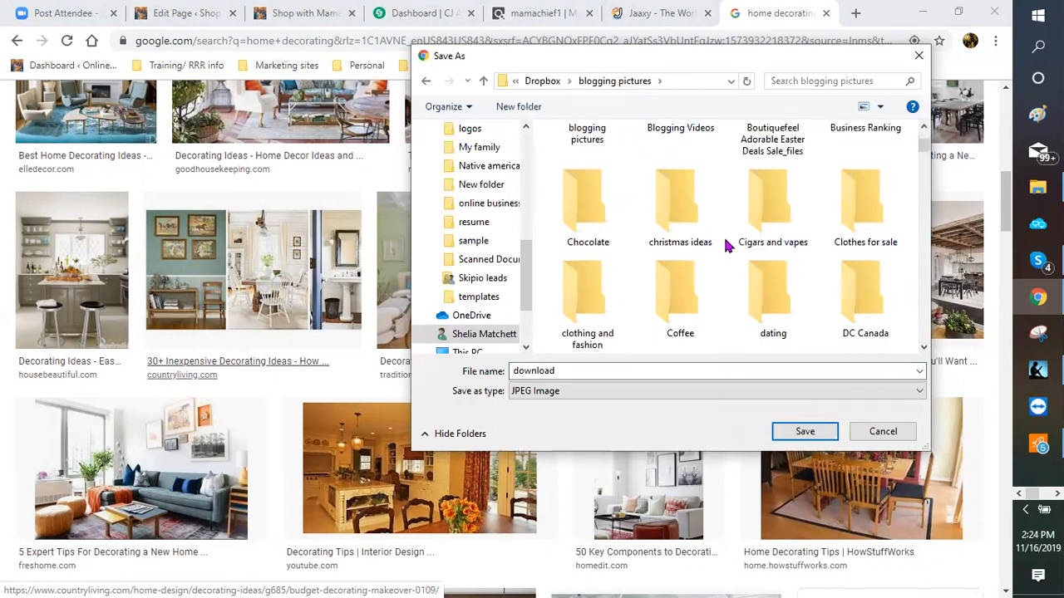
pyautogui.scroll(-1, 725, 242)
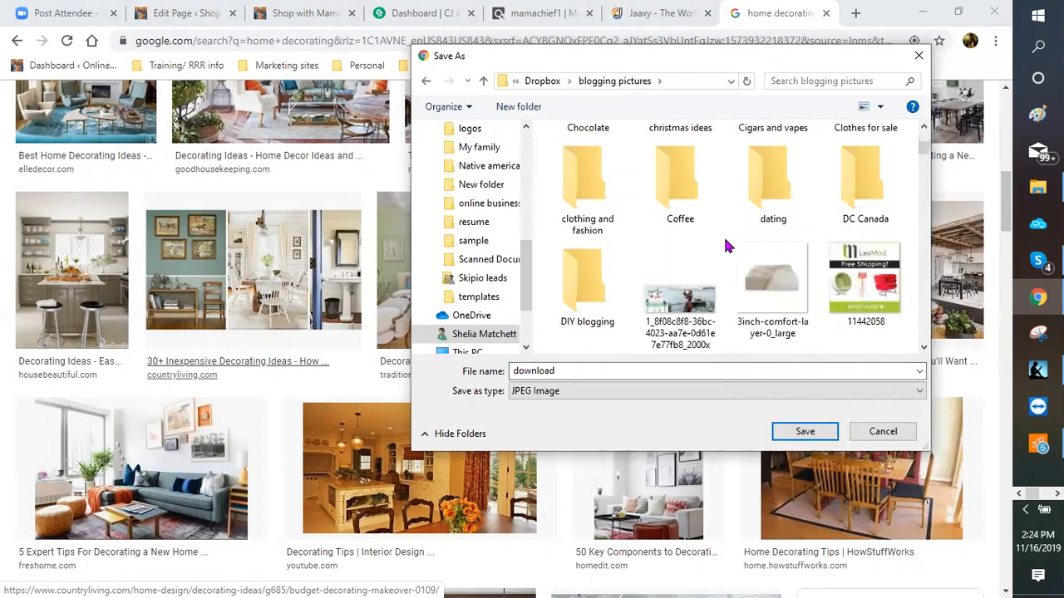
pyautogui.click(571, 286)
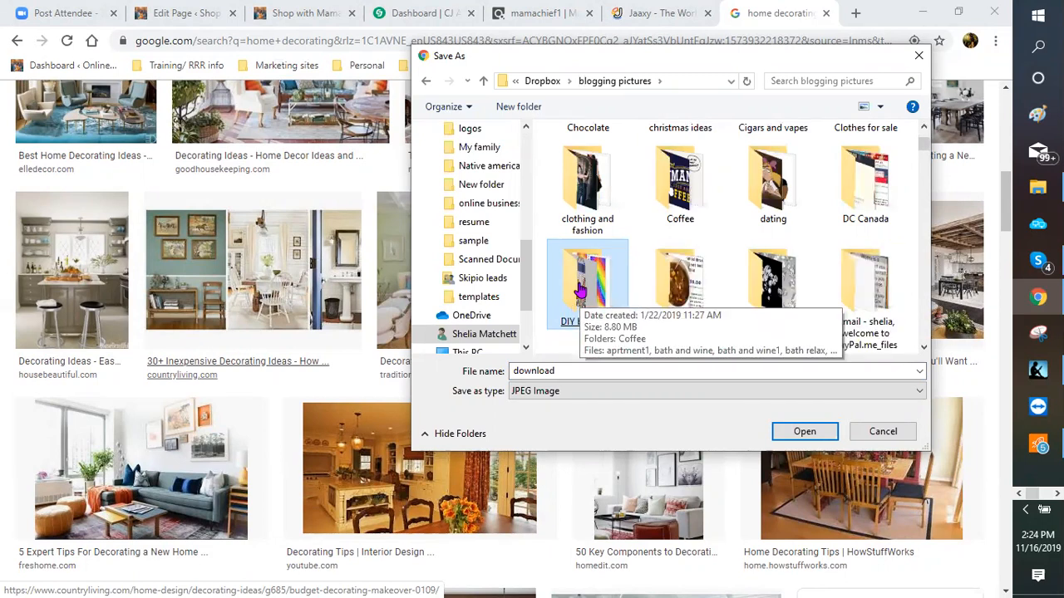
pyautogui.doubleClick(579, 290)
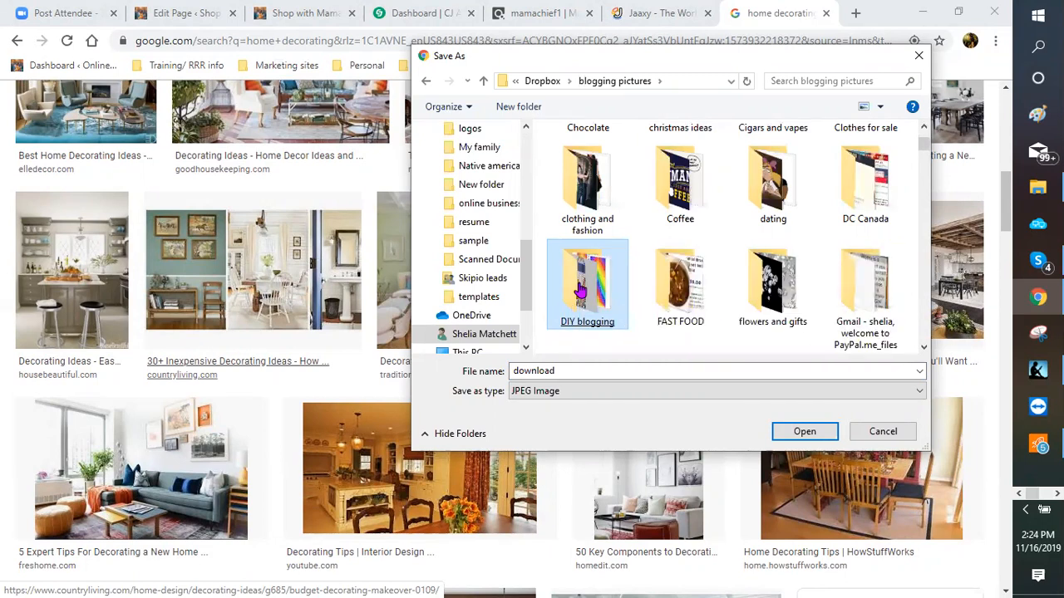
pyautogui.doubleClick(581, 371)
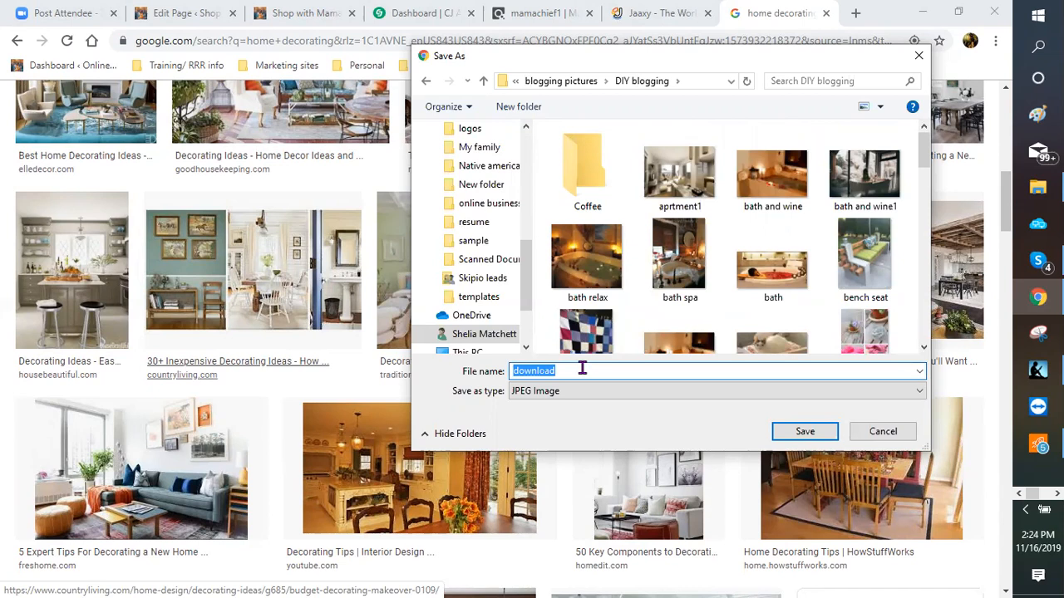
pyautogui.write('k')
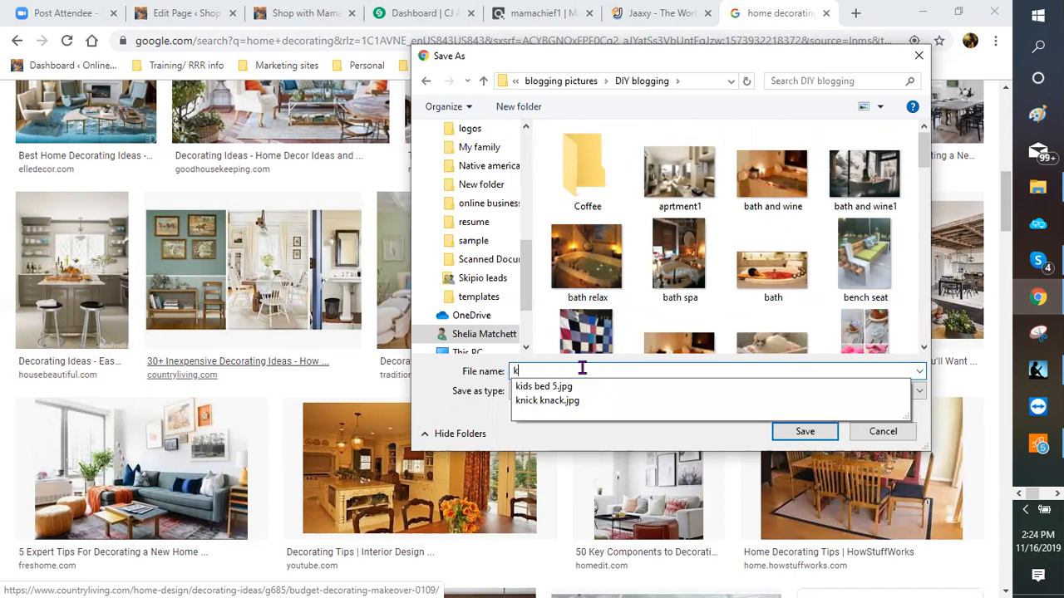
pyautogui.write('itchen')
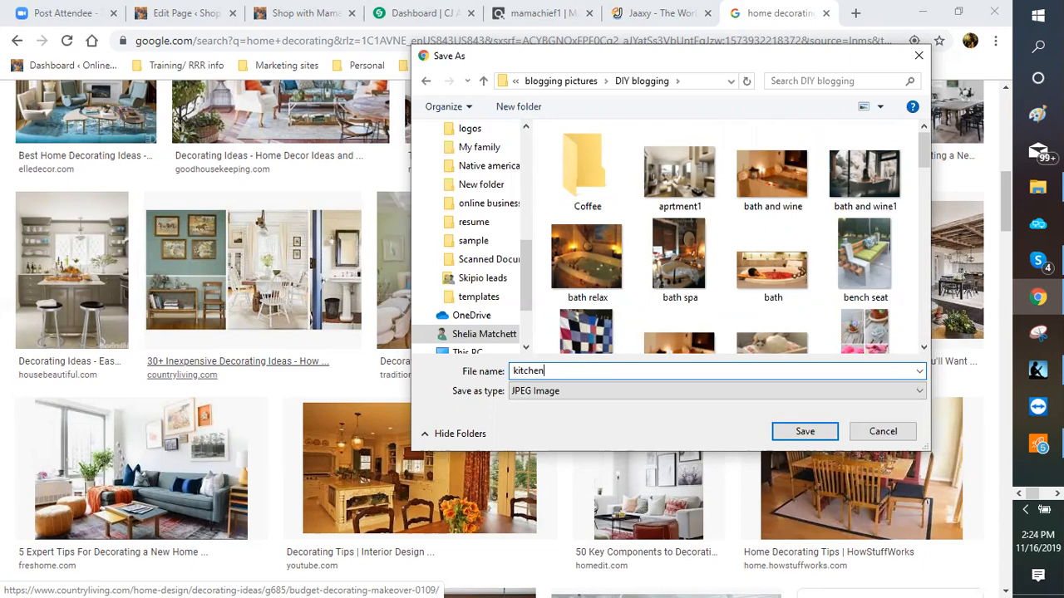
pyautogui.write(' decor')
pyautogui.press('Return')
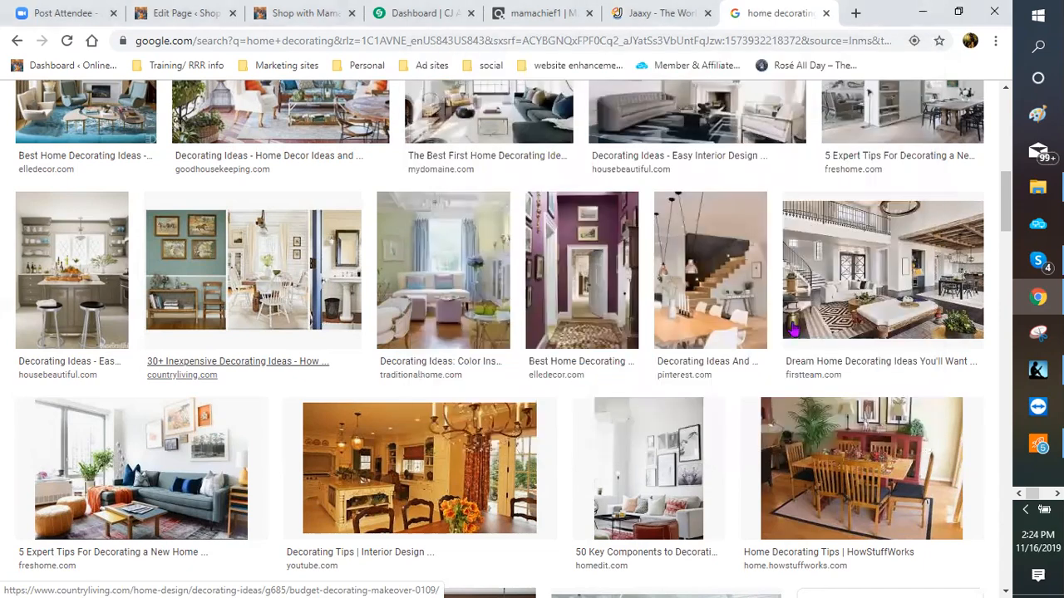
# Step: Save the dining table image as 'kitchen table'
pyautogui.scroll(-1, 873, 382)
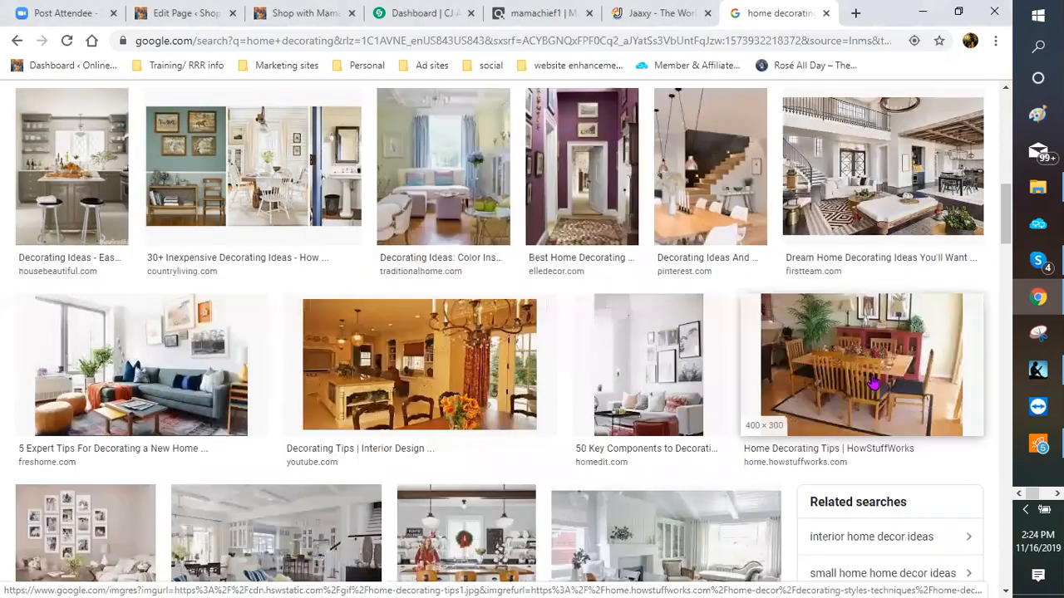
pyautogui.rightClick(873, 382)
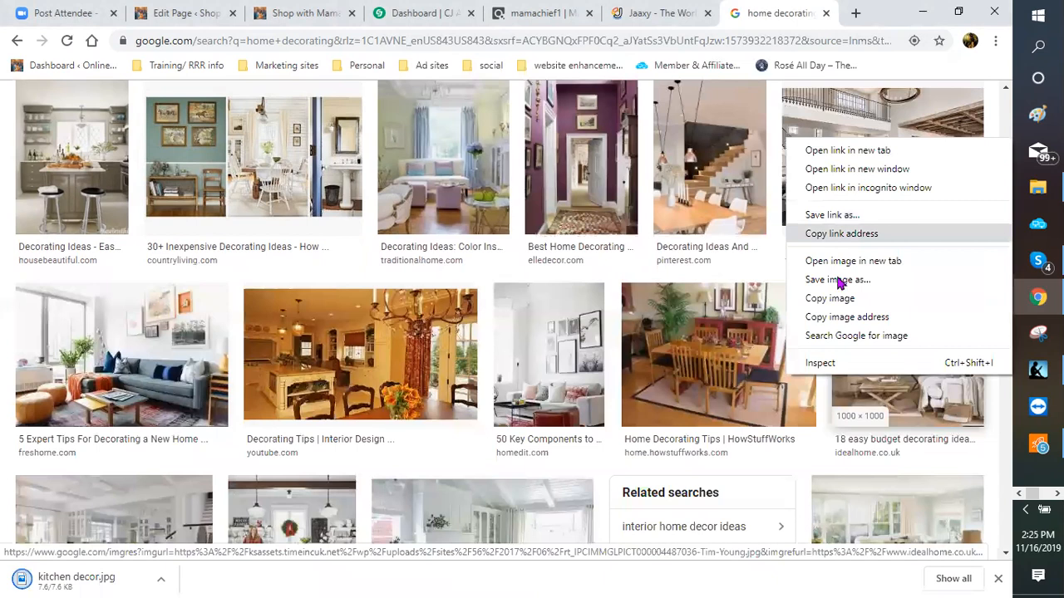
pyautogui.click(515, 335)
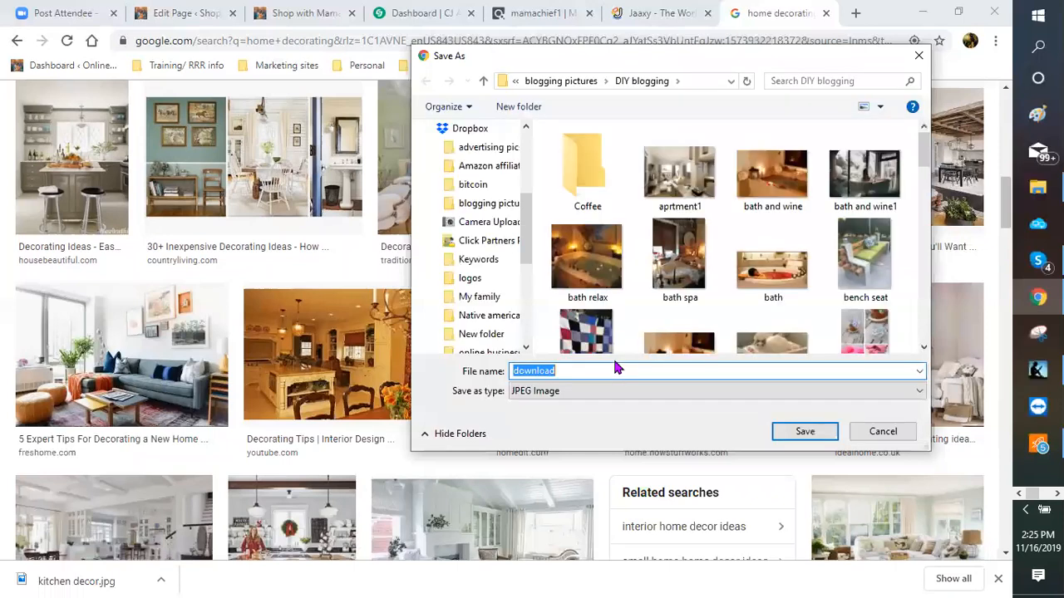
pyautogui.write('kitchen table')
pyautogui.press('Return')
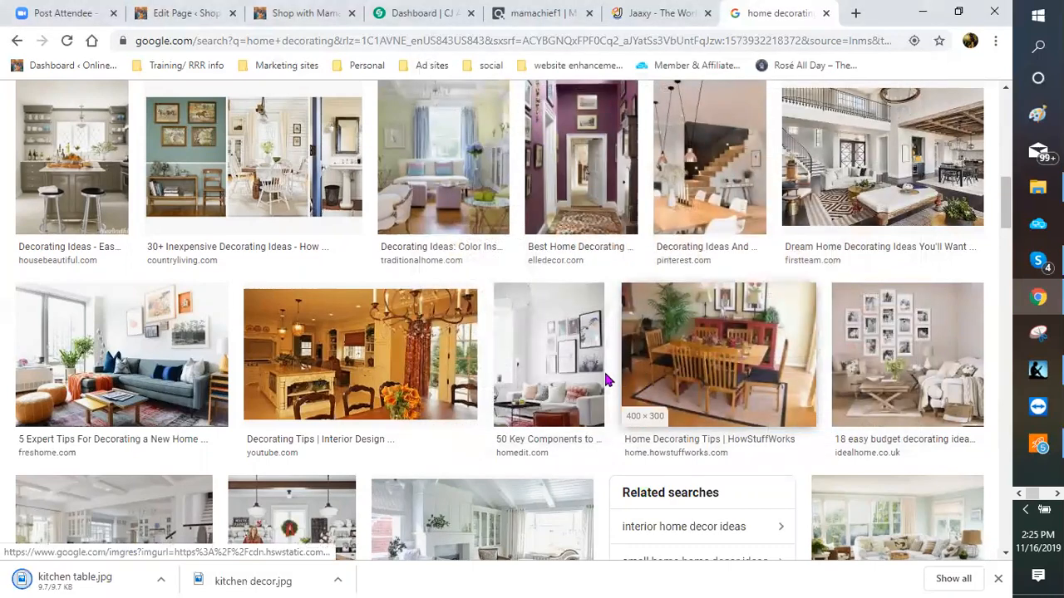
# Step: Save the White Home Decor image as 'living room furniture'
pyautogui.scroll(-2, 604, 380)
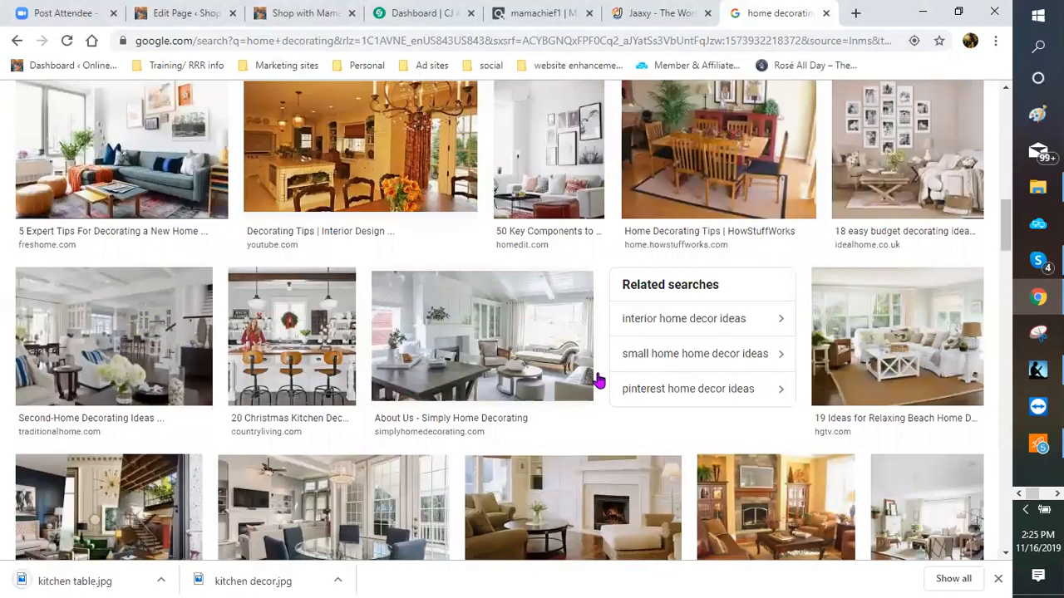
pyautogui.scroll(-1, 597, 380)
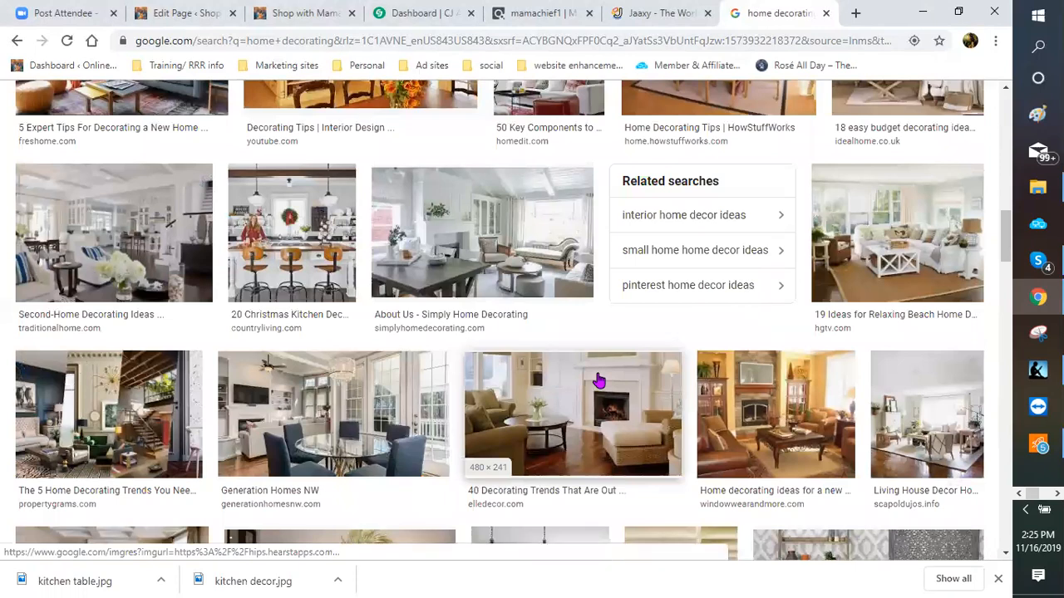
pyautogui.scroll(-2, 595, 381)
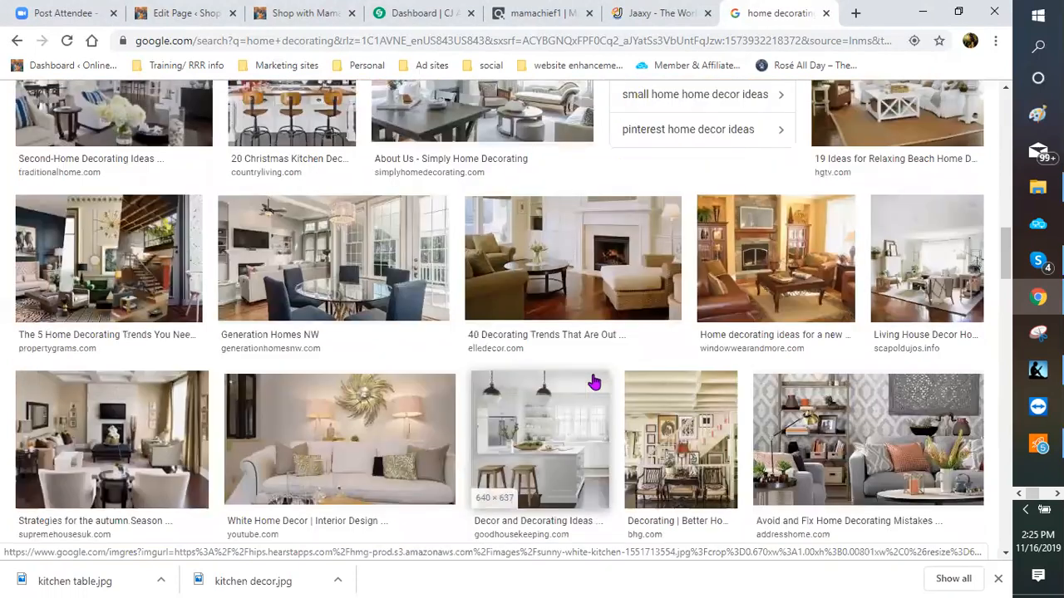
pyautogui.scroll(-1, 595, 381)
pyautogui.scroll(-1, 347, 293)
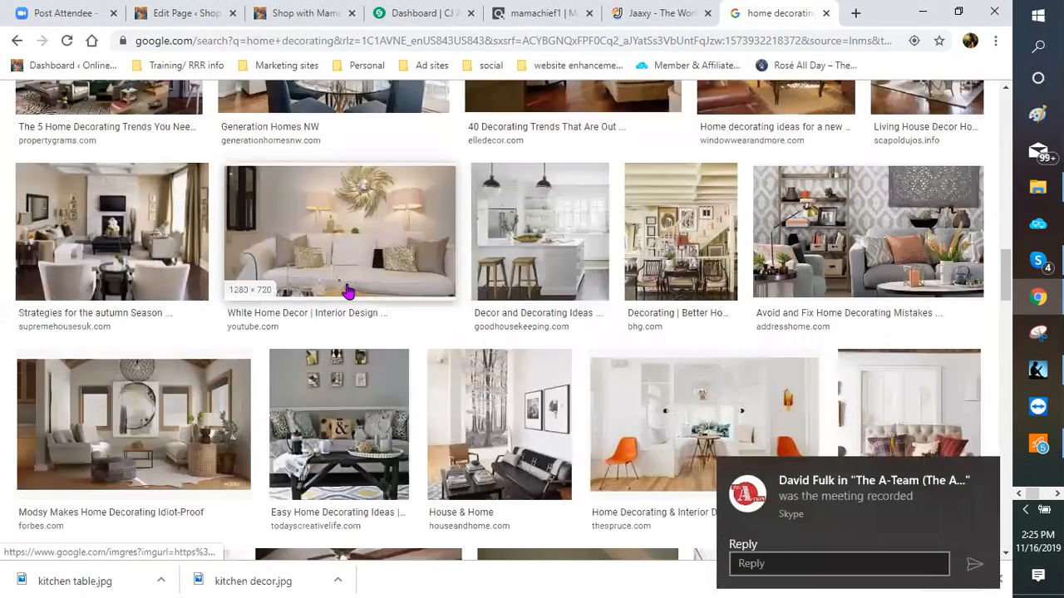
pyautogui.rightClick(318, 240)
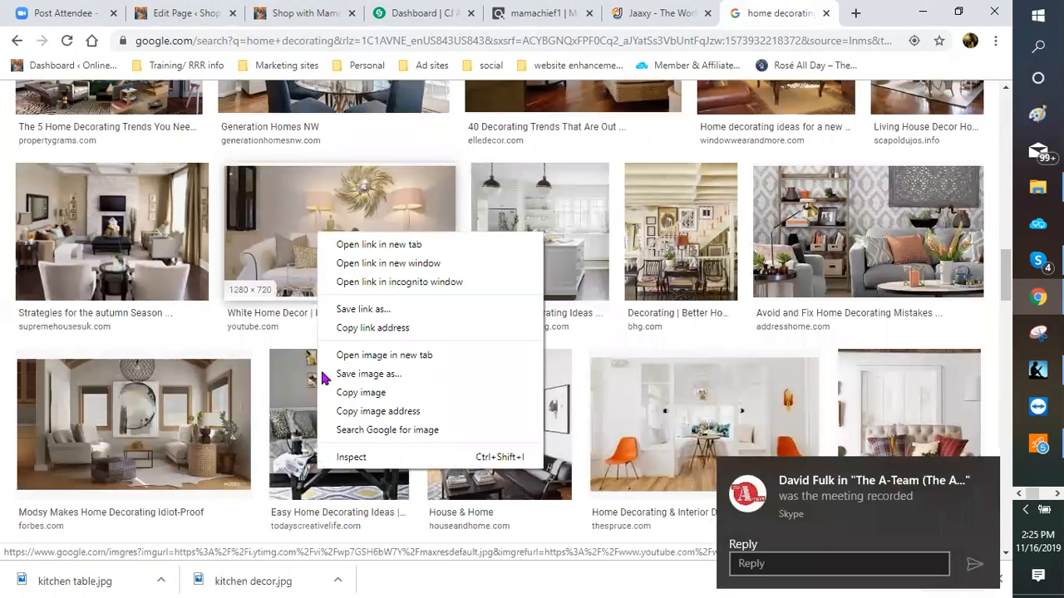
pyautogui.click(358, 376)
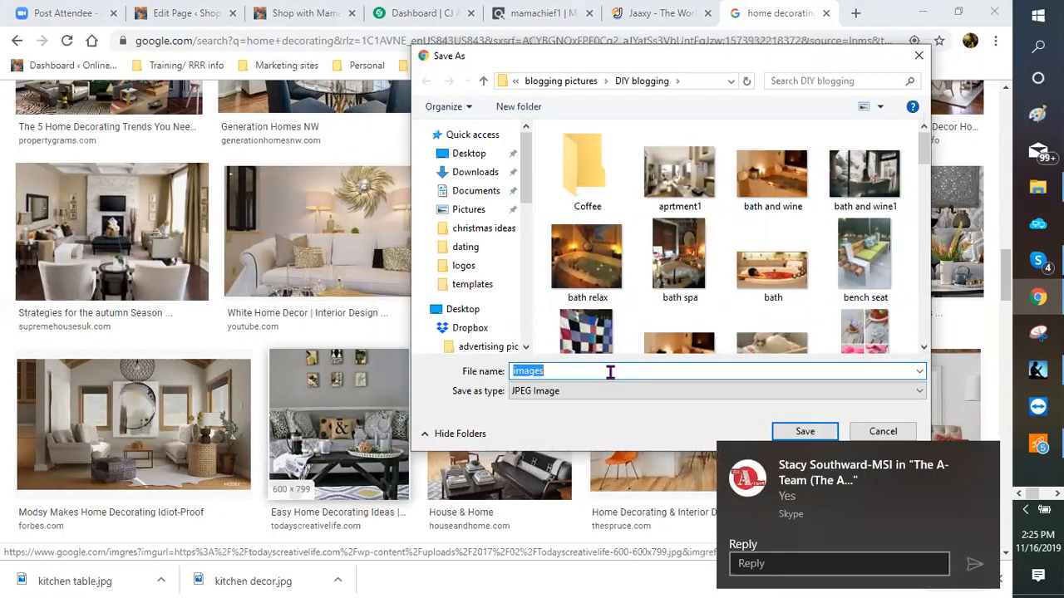
pyautogui.write('fin')
pyautogui.press('BackSpace')
pyautogui.press('BackSpace')
pyautogui.press('BackSpace')
pyautogui.write('livin')
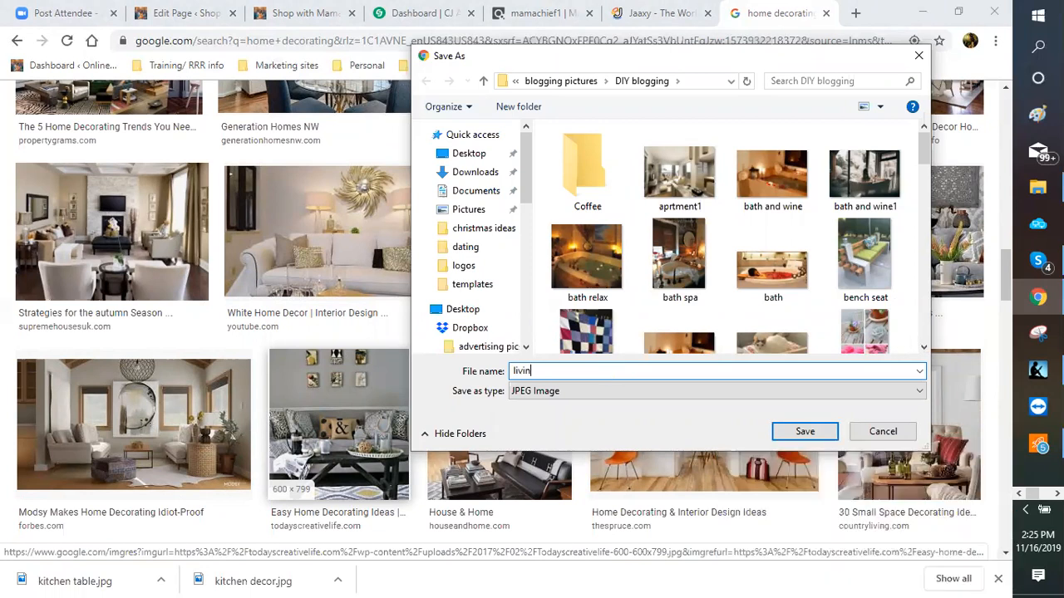
pyautogui.write('g room furniture')
pyautogui.press('Return')
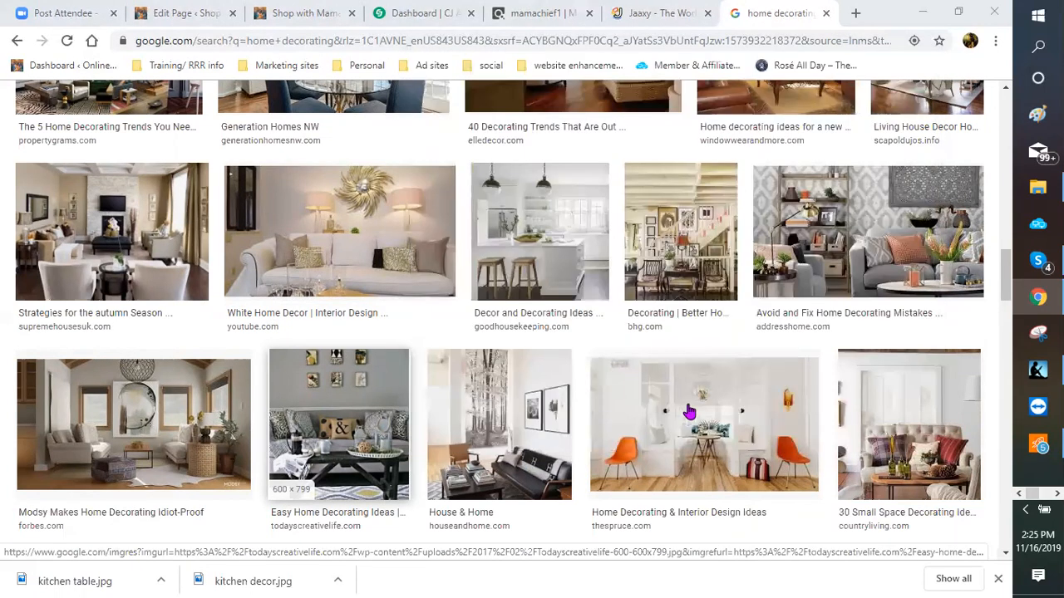
# Step: Save another decor image as 'loveseat decor'
pyautogui.rightClick(903, 449)
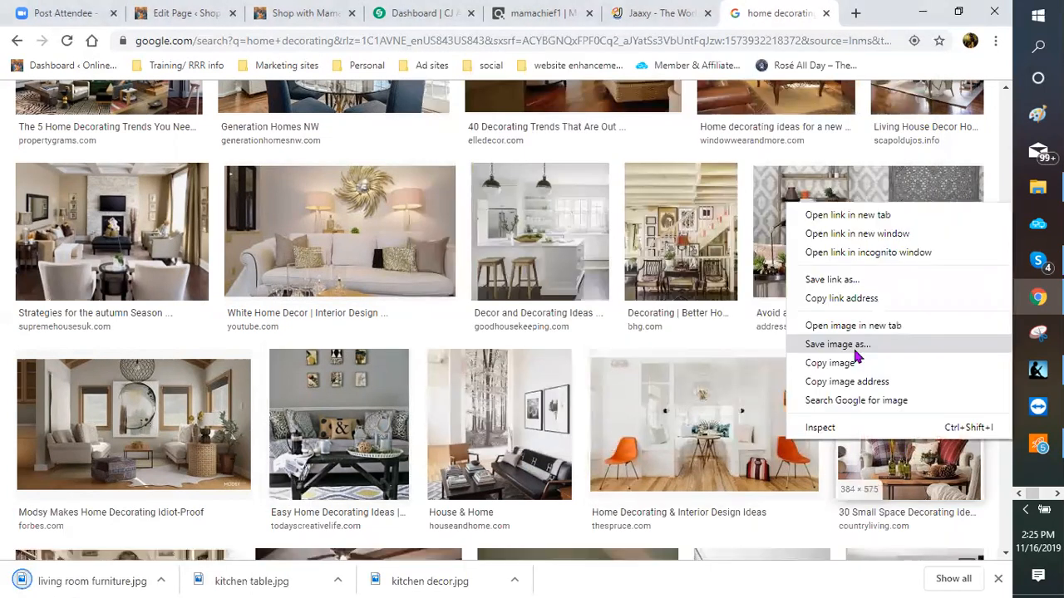
pyautogui.click(509, 455)
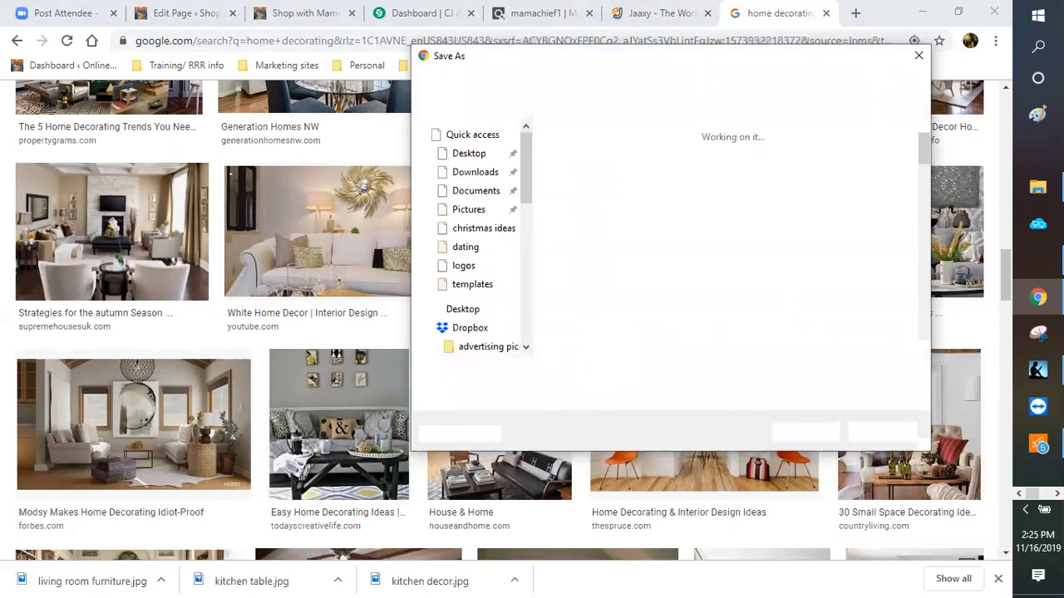
pyautogui.write('lovesea')
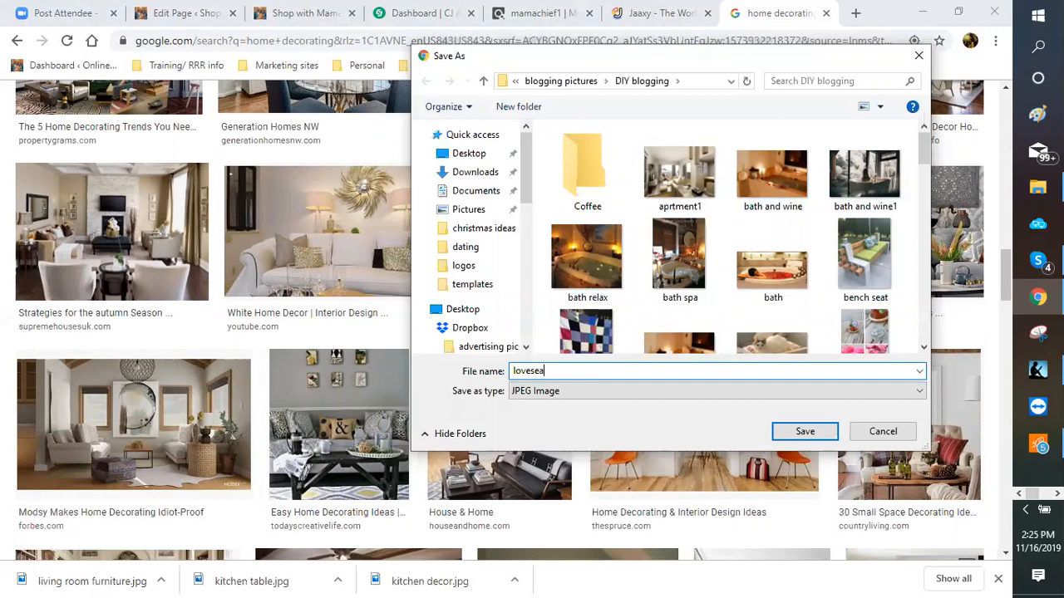
pyautogui.write('t dec')
pyautogui.press('Return')
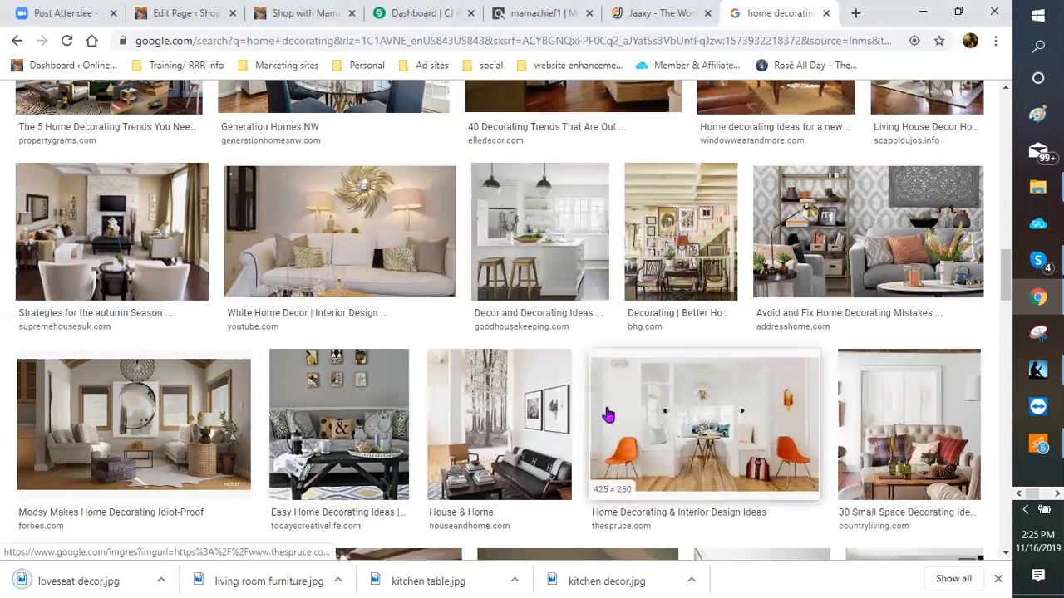
pyautogui.scroll(-3, 542, 417)
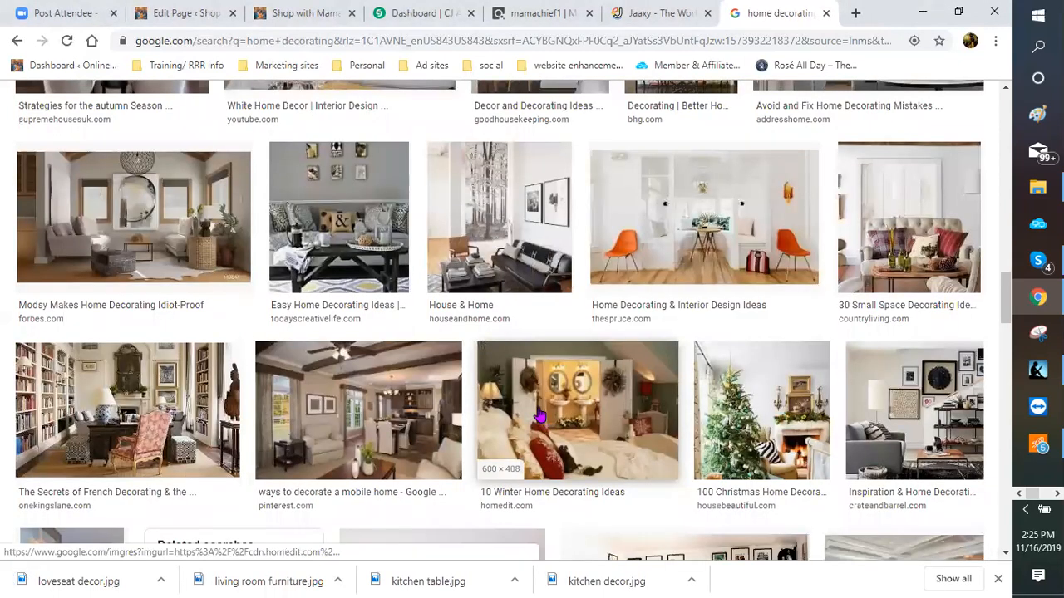
pyautogui.scroll(-1, 536, 412)
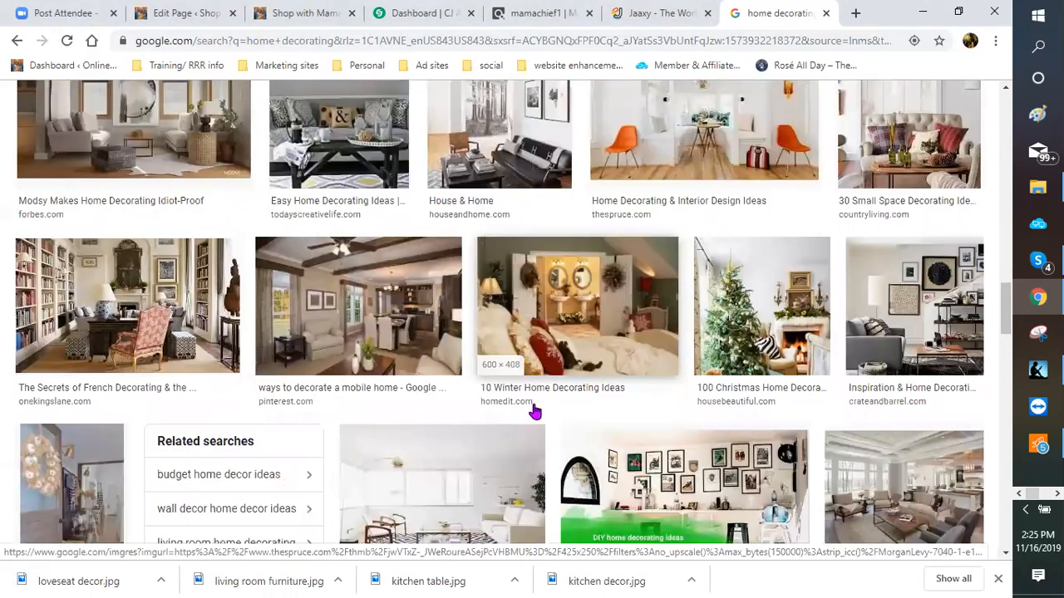
pyautogui.scroll(-3, 532, 411)
pyautogui.scroll(-2, 533, 411)
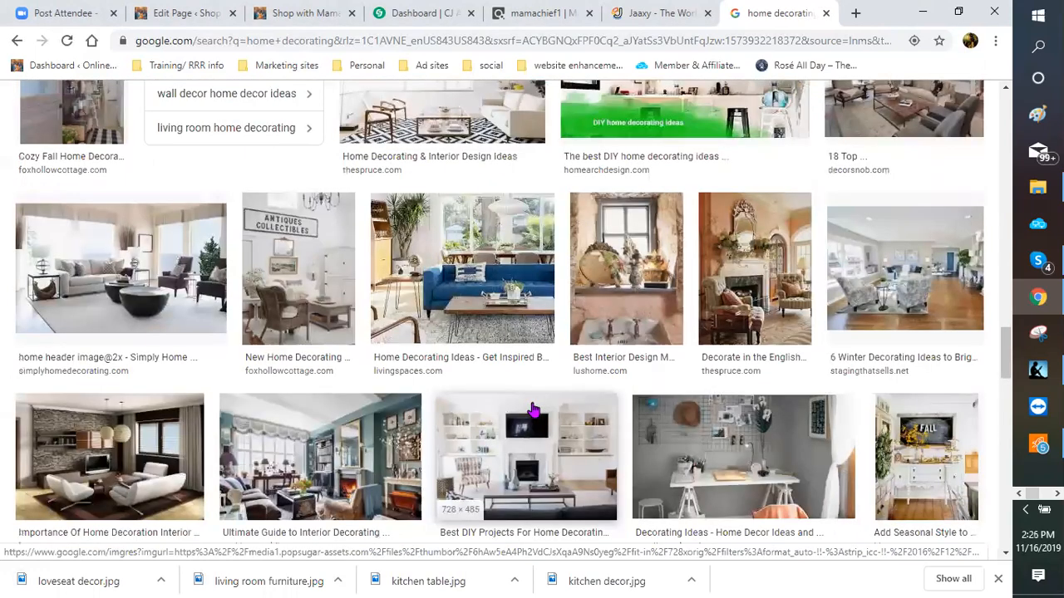
pyautogui.scroll(-3, 533, 410)
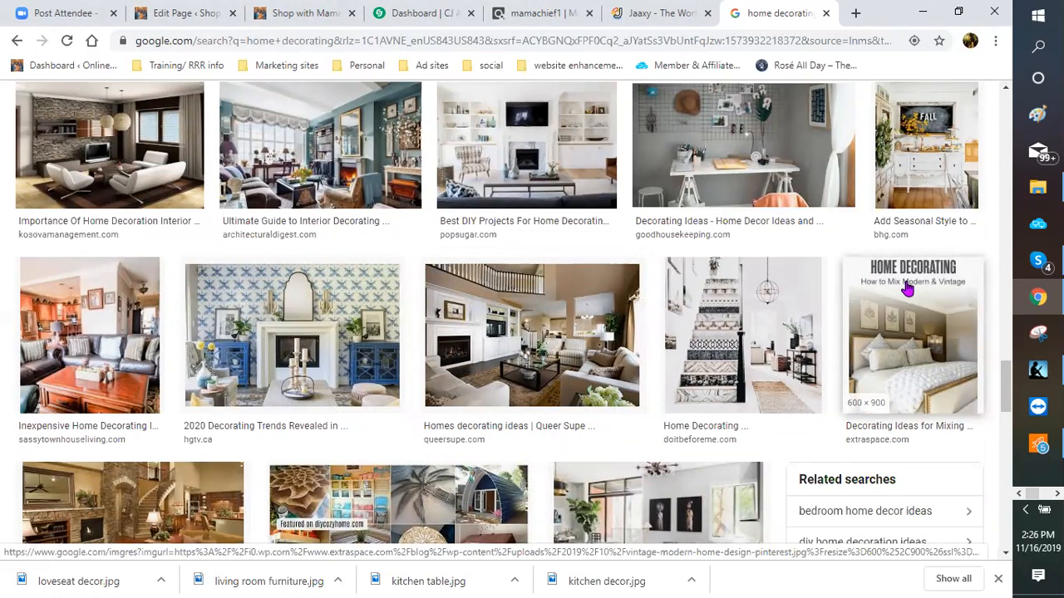
pyautogui.scroll(-1, 904, 289)
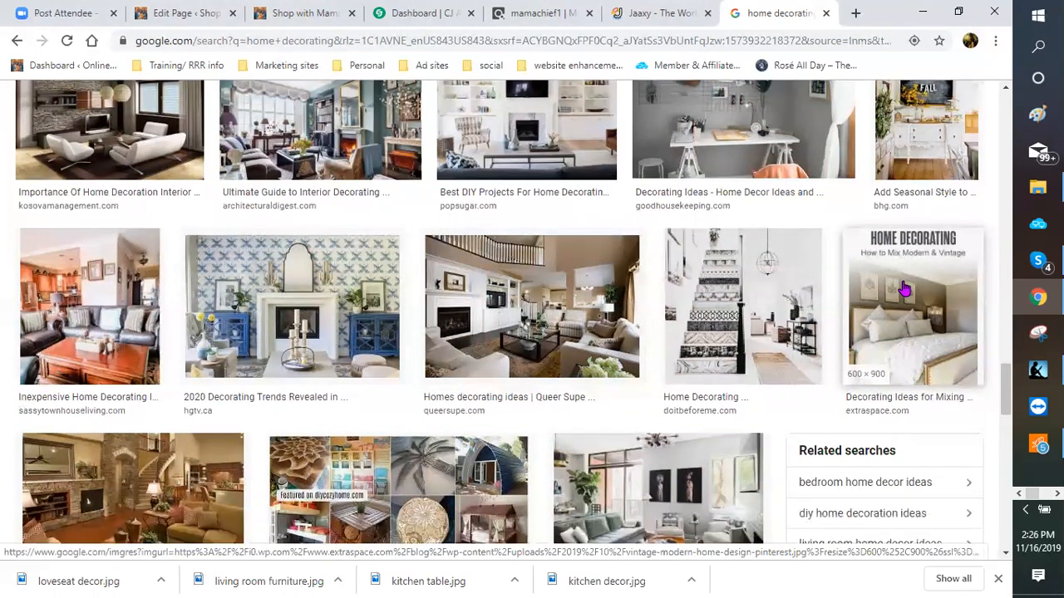
pyautogui.scroll(-3, 904, 289)
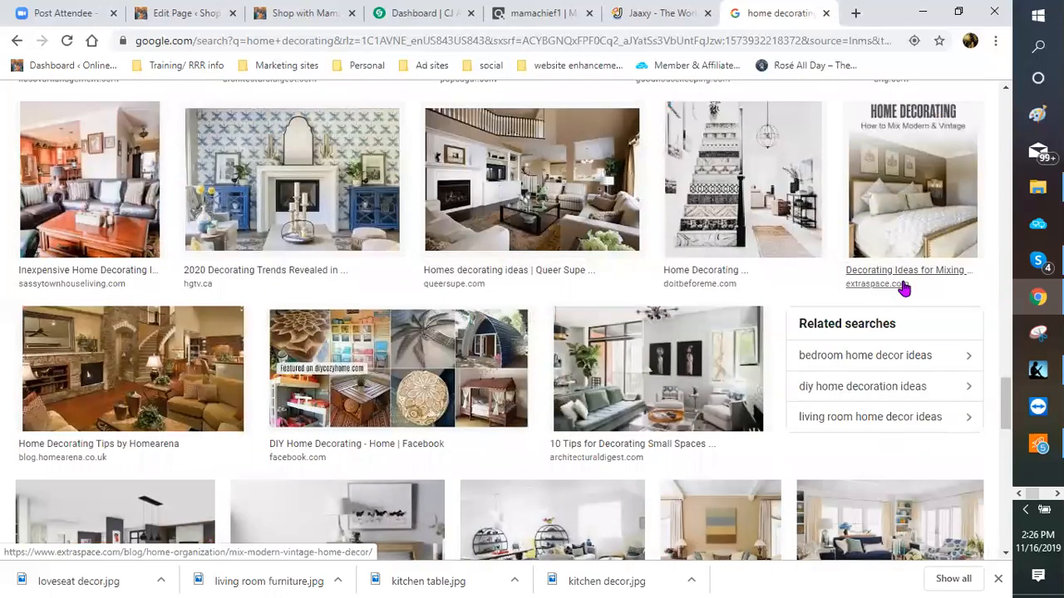
pyautogui.scroll(-2, 905, 289)
pyautogui.scroll(-1, 607, 338)
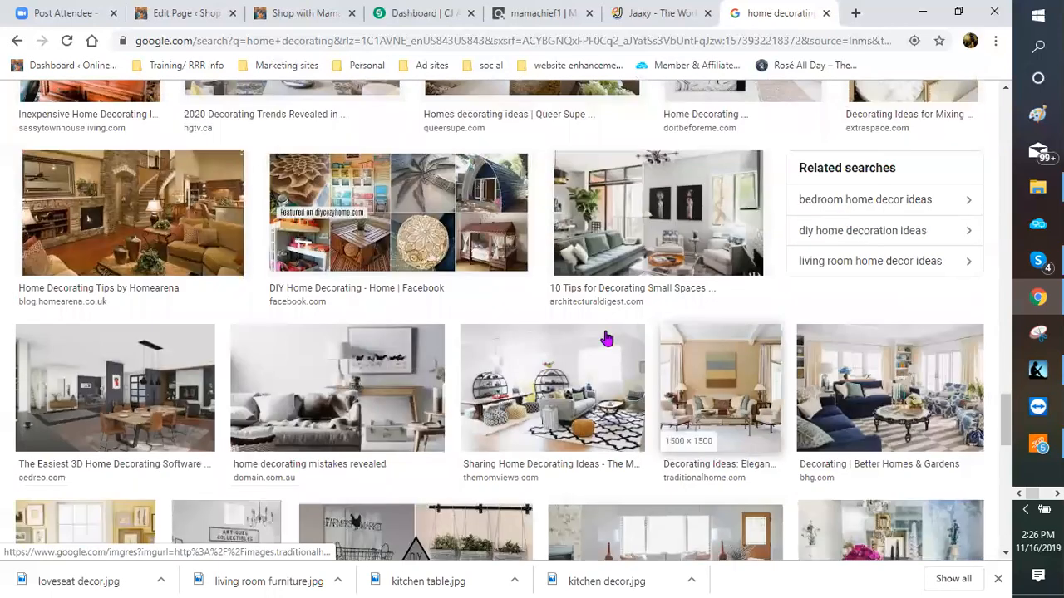
pyautogui.scroll(-1, 607, 338)
pyautogui.scroll(-4, 607, 339)
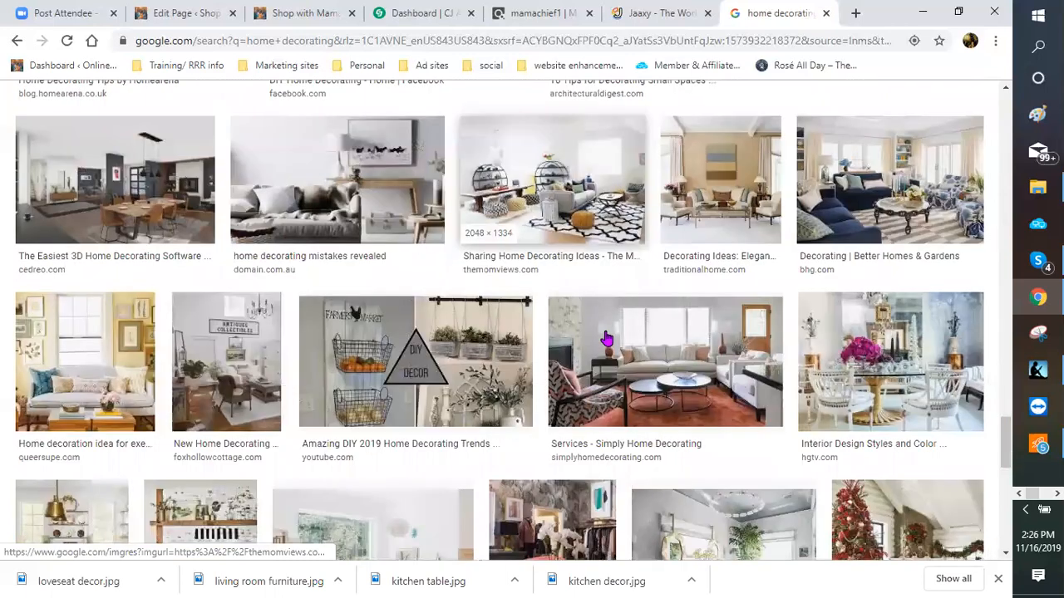
pyautogui.scroll(-3, 607, 338)
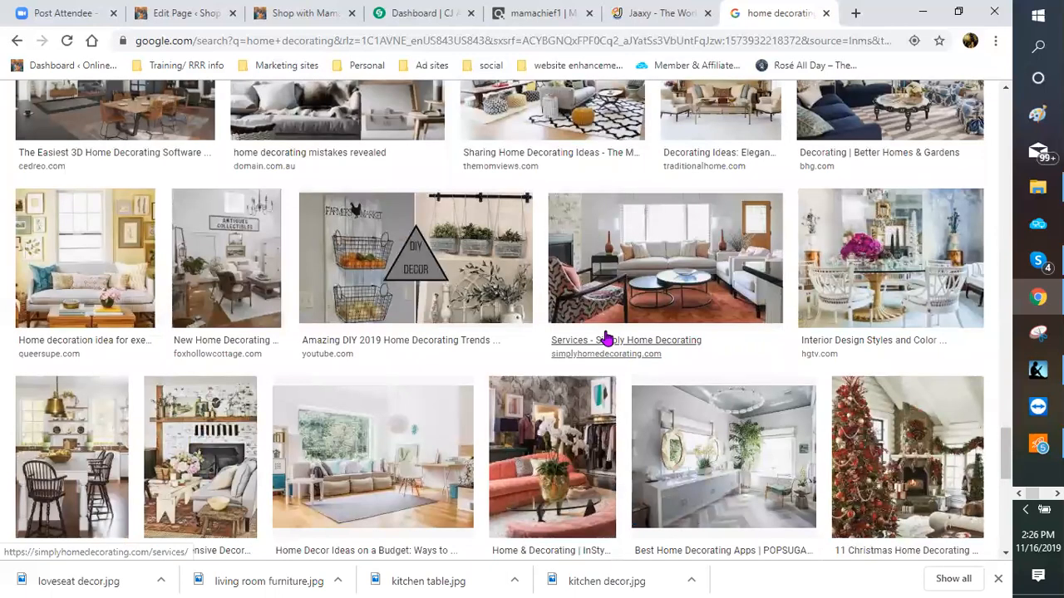
pyautogui.scroll(-1, 607, 339)
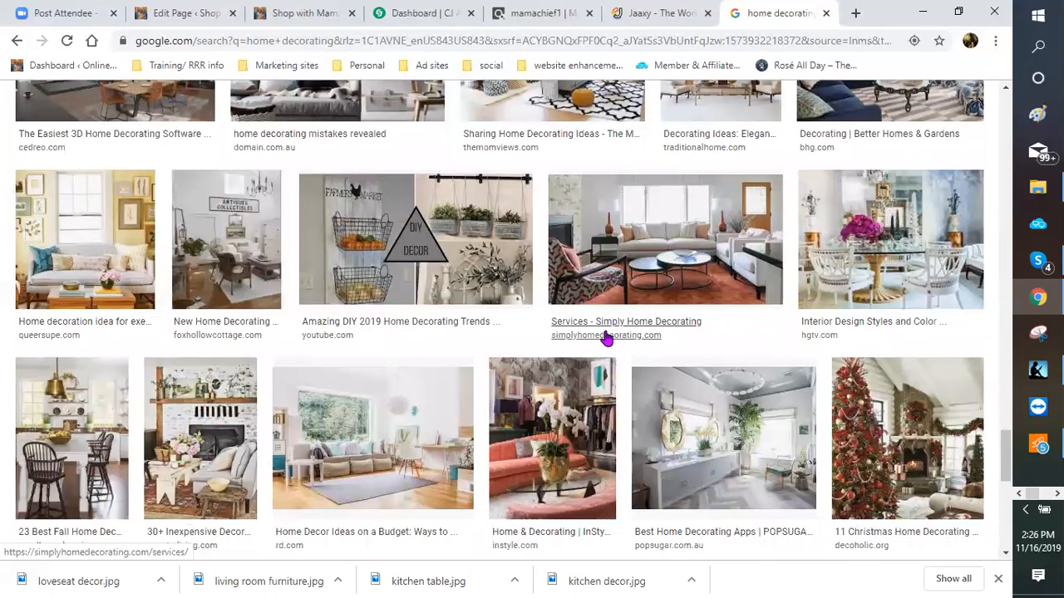
pyautogui.scroll(-3, 606, 339)
pyautogui.scroll(-1, 878, 272)
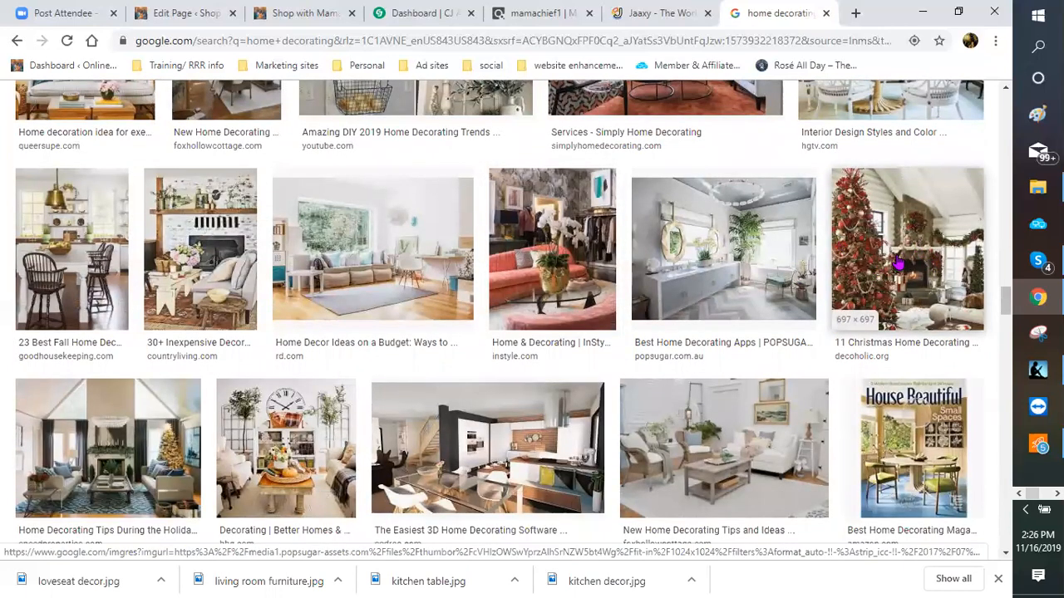
pyautogui.rightClick(898, 260)
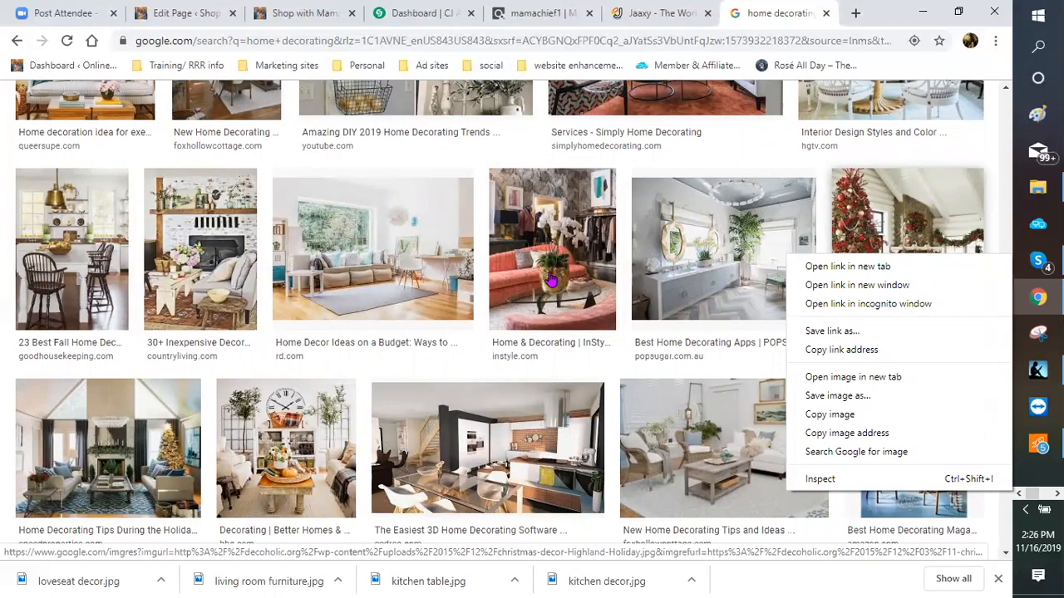
pyautogui.scroll(-1, 548, 279)
pyautogui.scroll(-2, 549, 278)
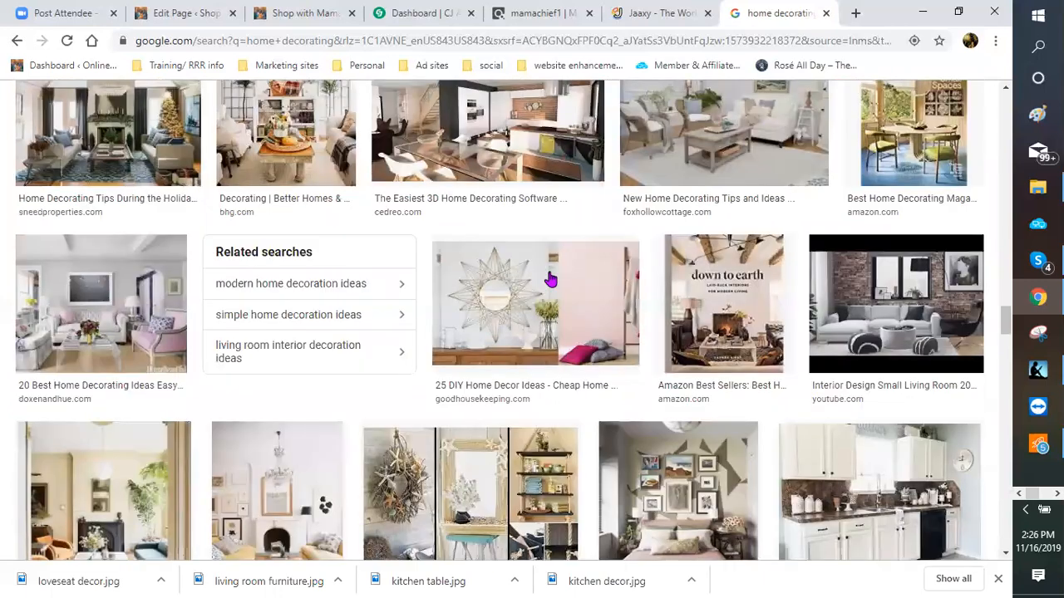
pyautogui.scroll(-2, 549, 280)
pyautogui.scroll(-2, 550, 279)
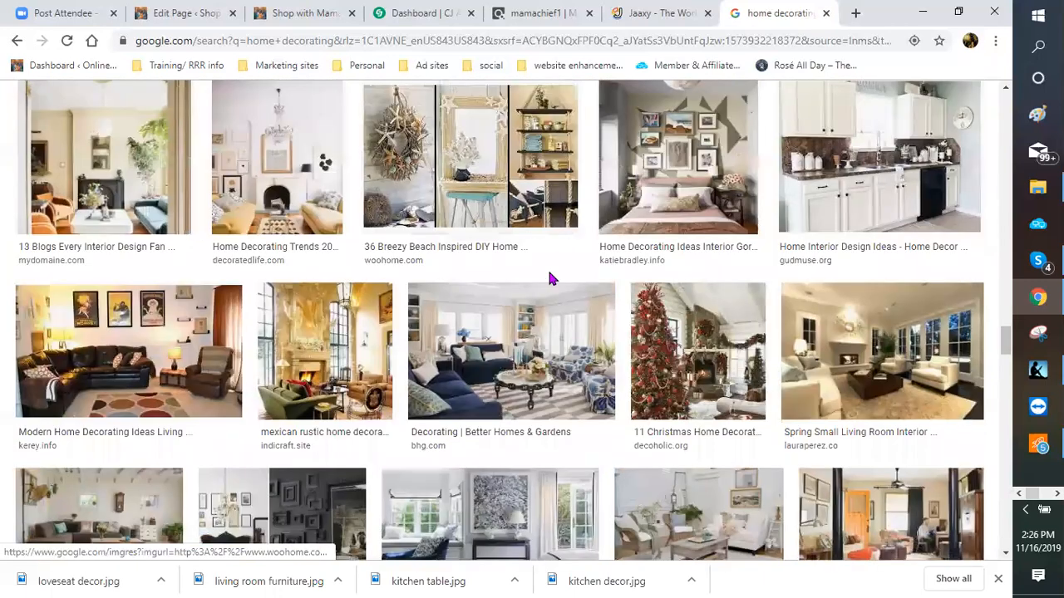
pyautogui.scroll(-2, 548, 279)
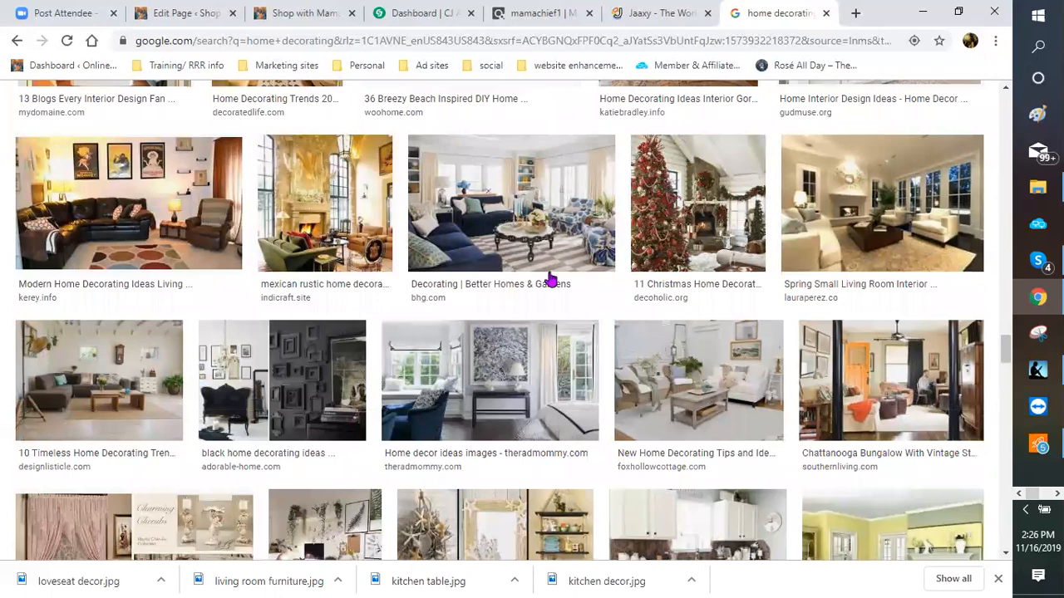
pyautogui.scroll(-2, 550, 279)
pyautogui.scroll(5, 550, 279)
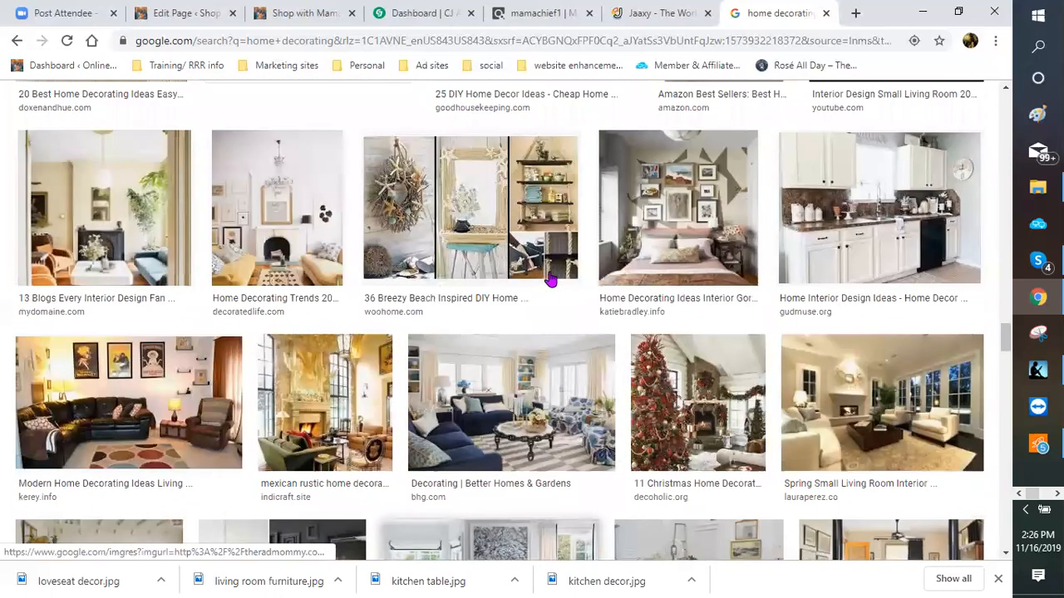
pyautogui.scroll(5, 550, 281)
pyautogui.scroll(5, 550, 280)
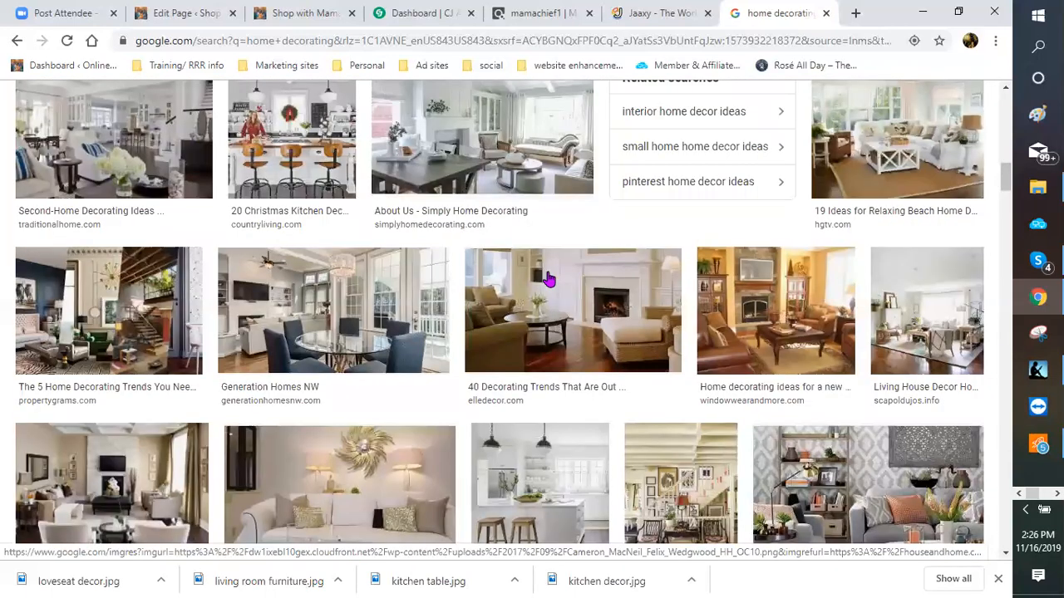
pyautogui.scroll(10, 208, 181)
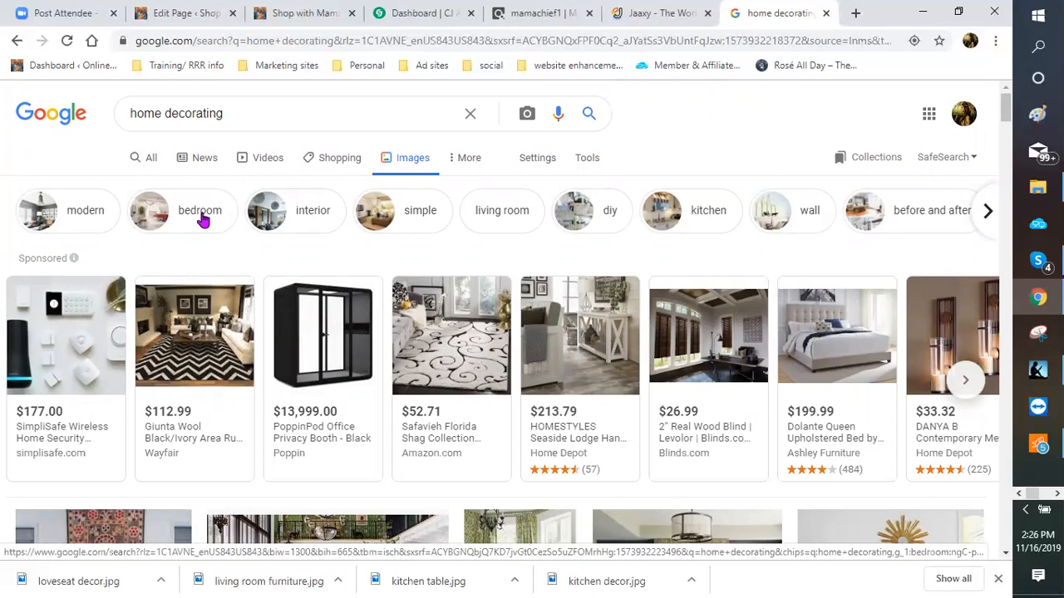
# Step: Filter the image results to bedroom ideas and scroll through them
pyautogui.click(181, 215)
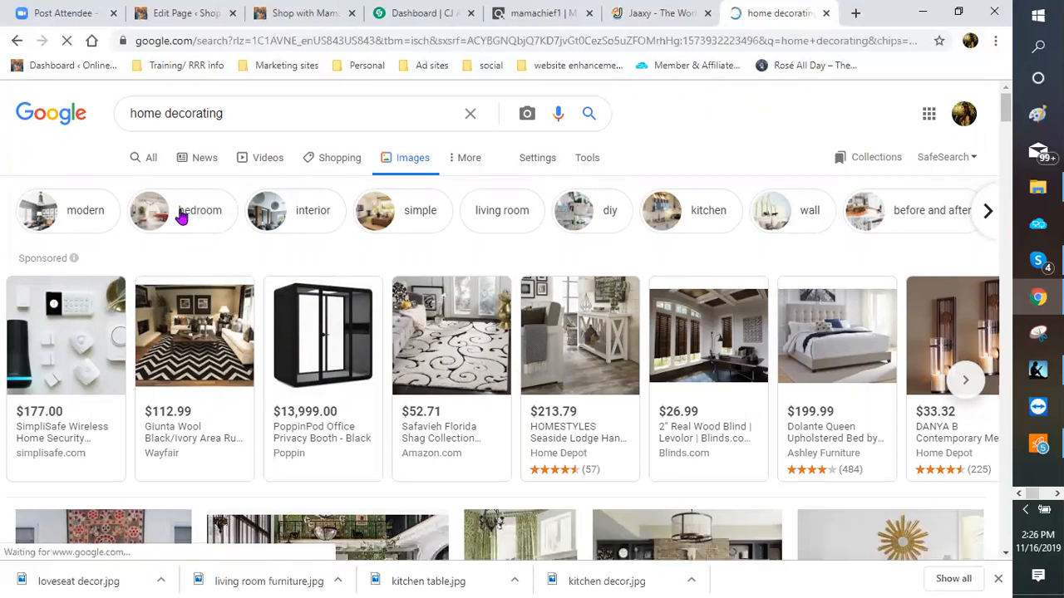
pyautogui.scroll(-2, 375, 293)
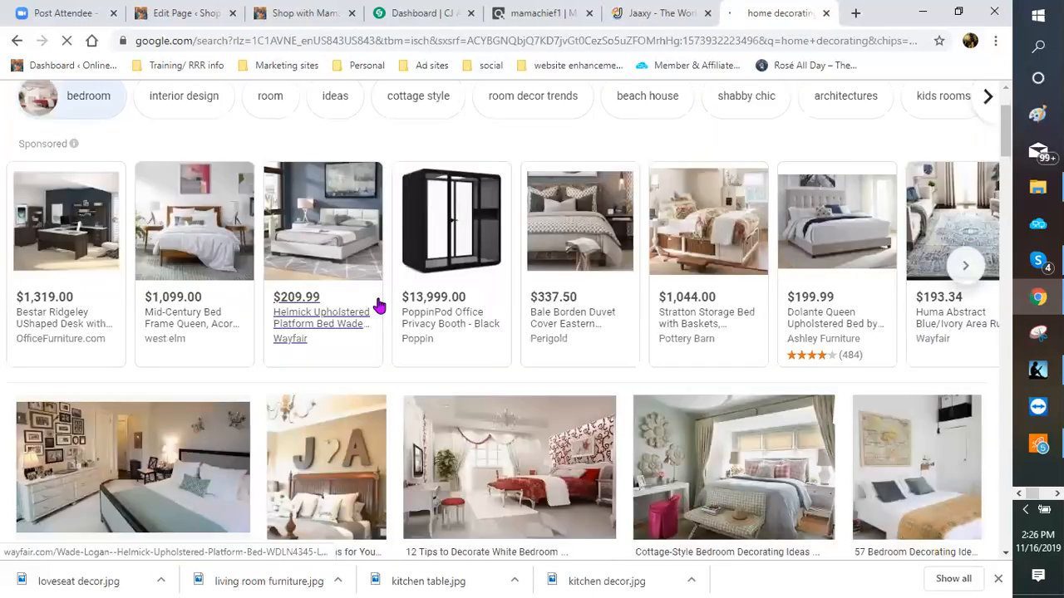
pyautogui.scroll(-2, 370, 299)
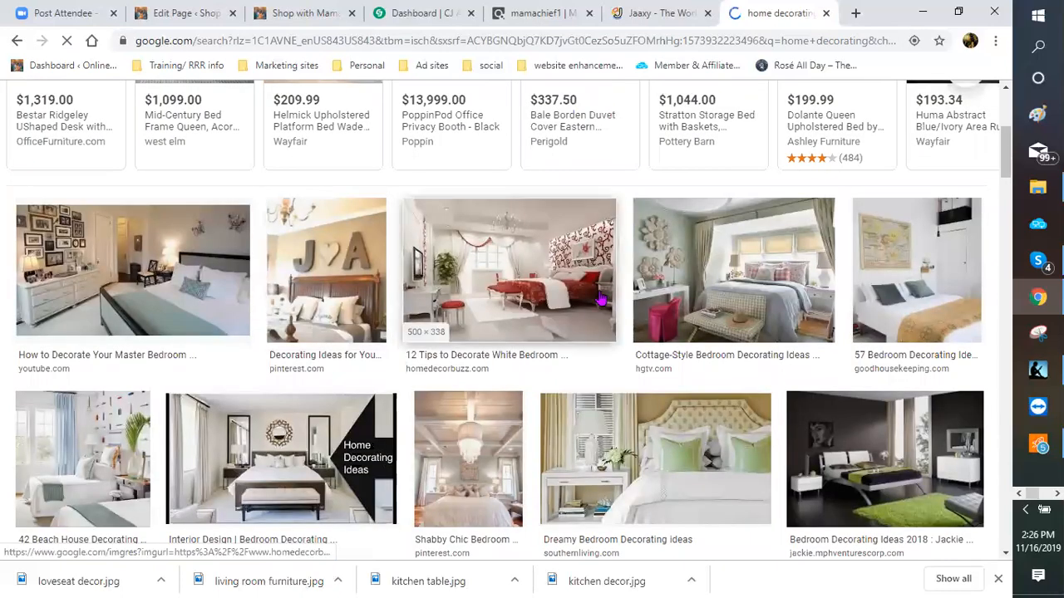
pyautogui.scroll(-1, 600, 300)
pyautogui.scroll(-1, 600, 299)
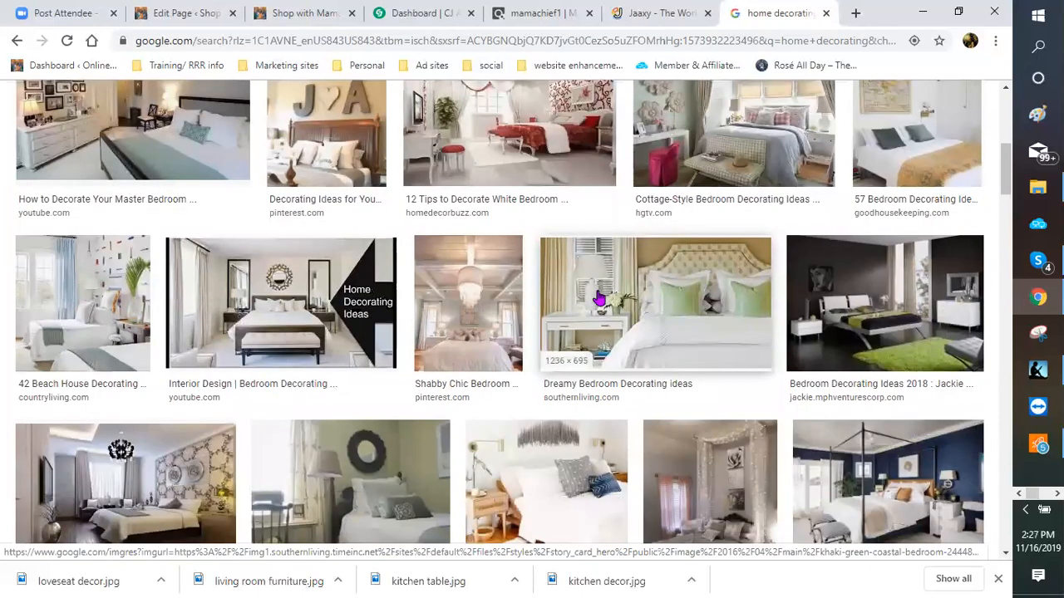
pyautogui.scroll(-1, 600, 299)
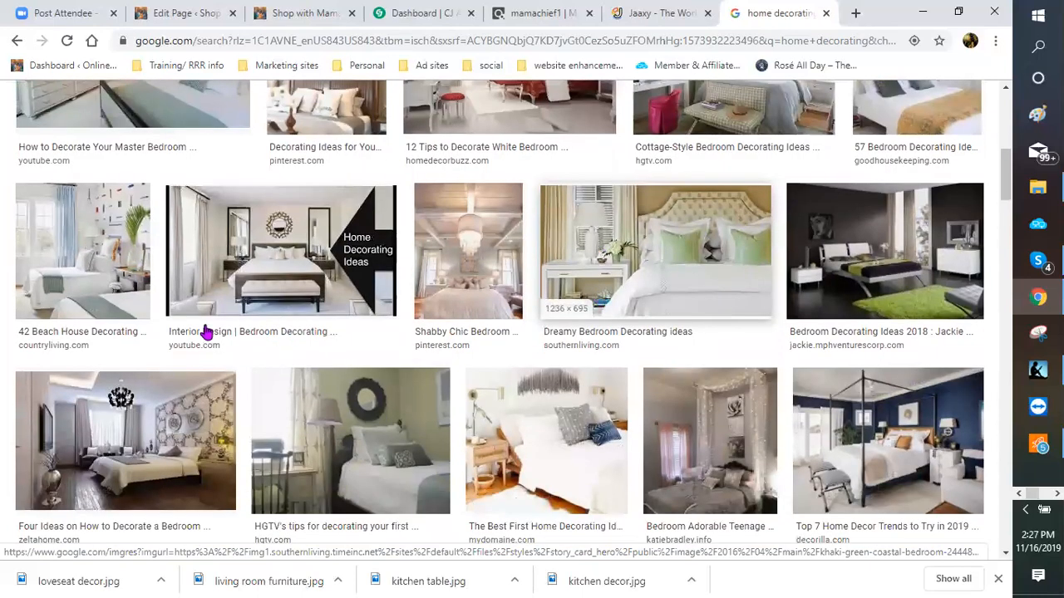
pyautogui.scroll(-2, 205, 333)
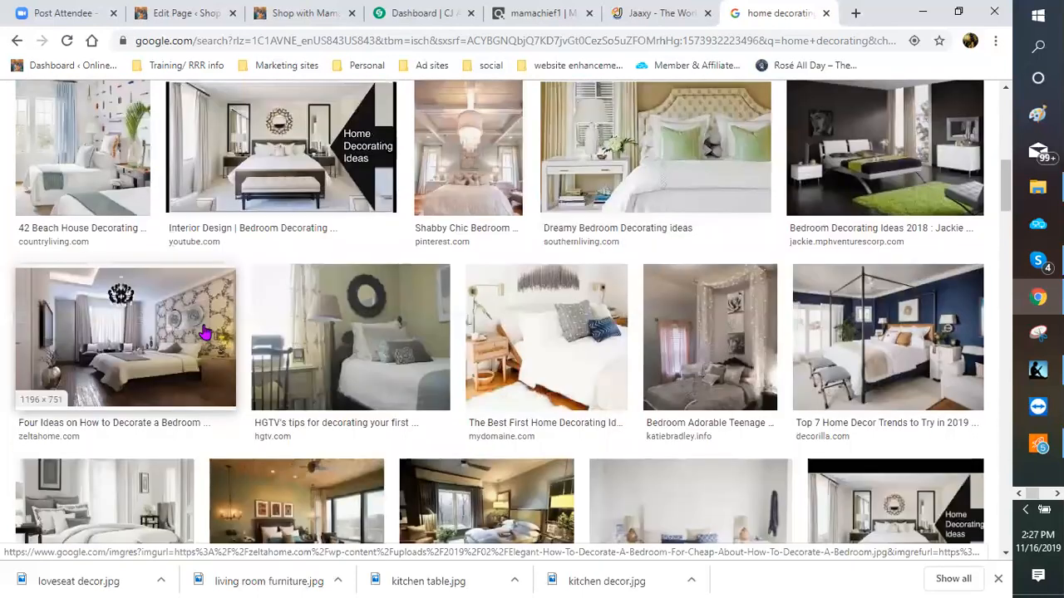
pyautogui.scroll(-1, 205, 331)
pyautogui.scroll(-3, 205, 331)
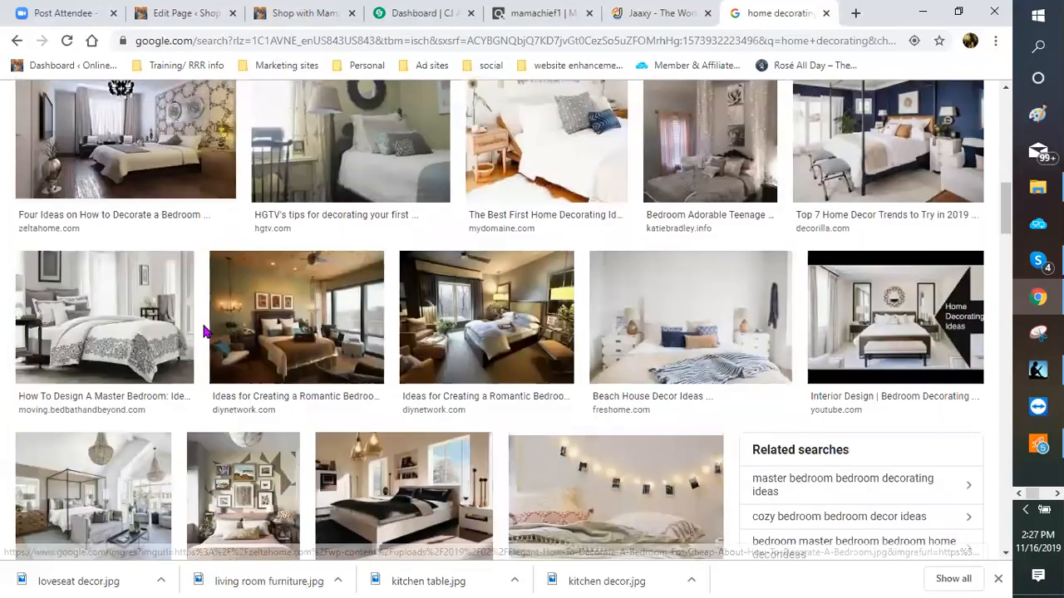
pyautogui.scroll(-1, 205, 332)
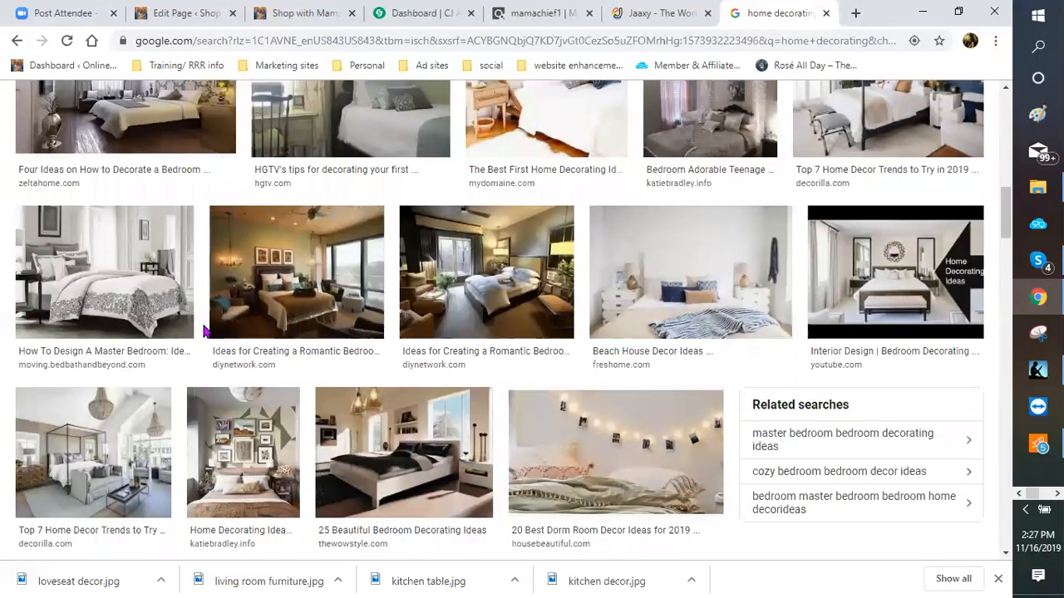
pyautogui.scroll(-1, 122, 215)
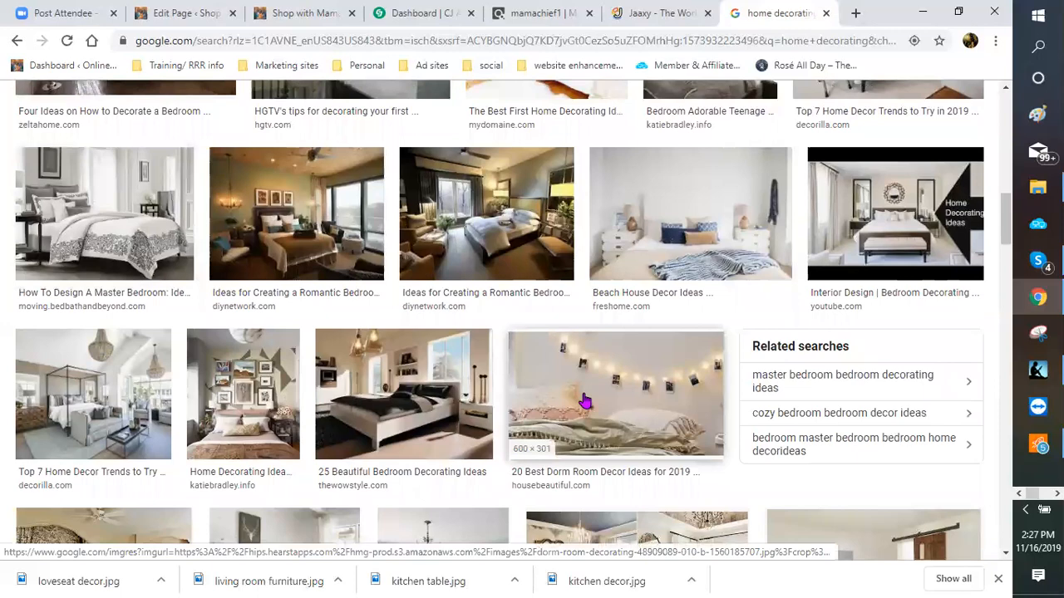
pyautogui.scroll(-1, 539, 333)
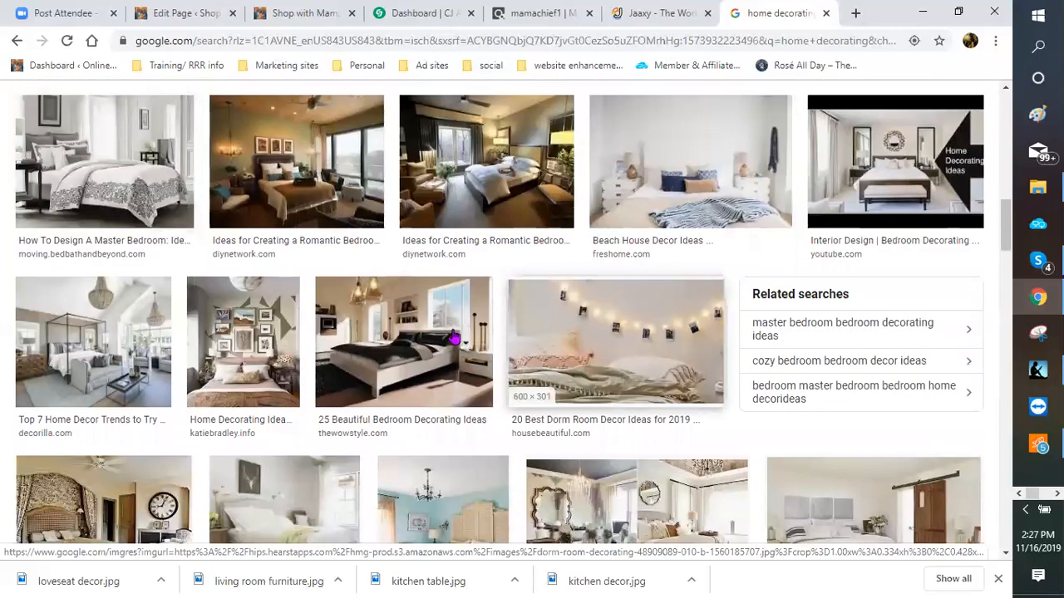
pyautogui.scroll(-2, 269, 374)
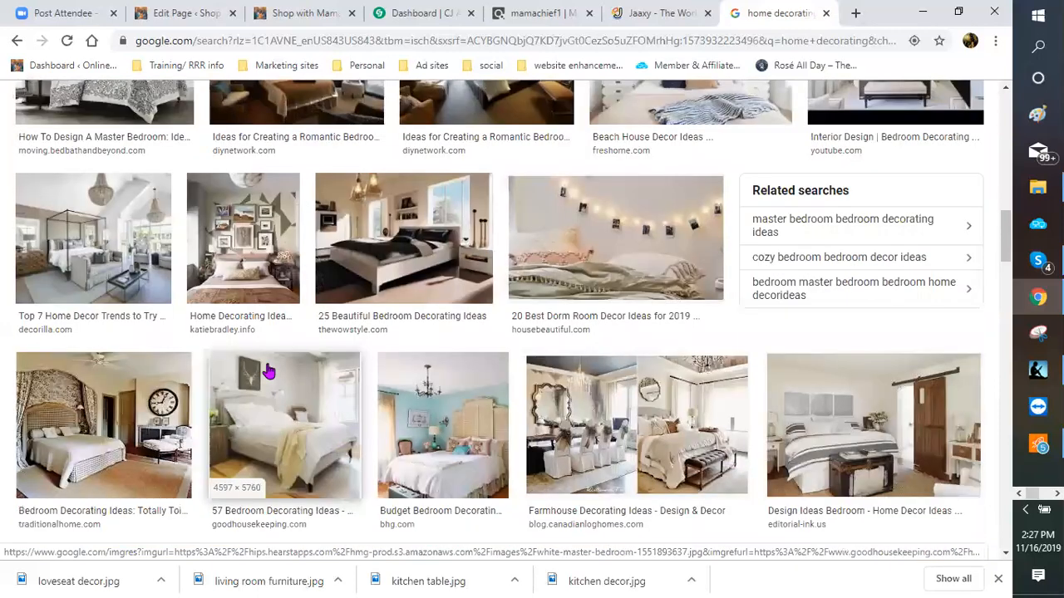
pyautogui.scroll(-2, 269, 374)
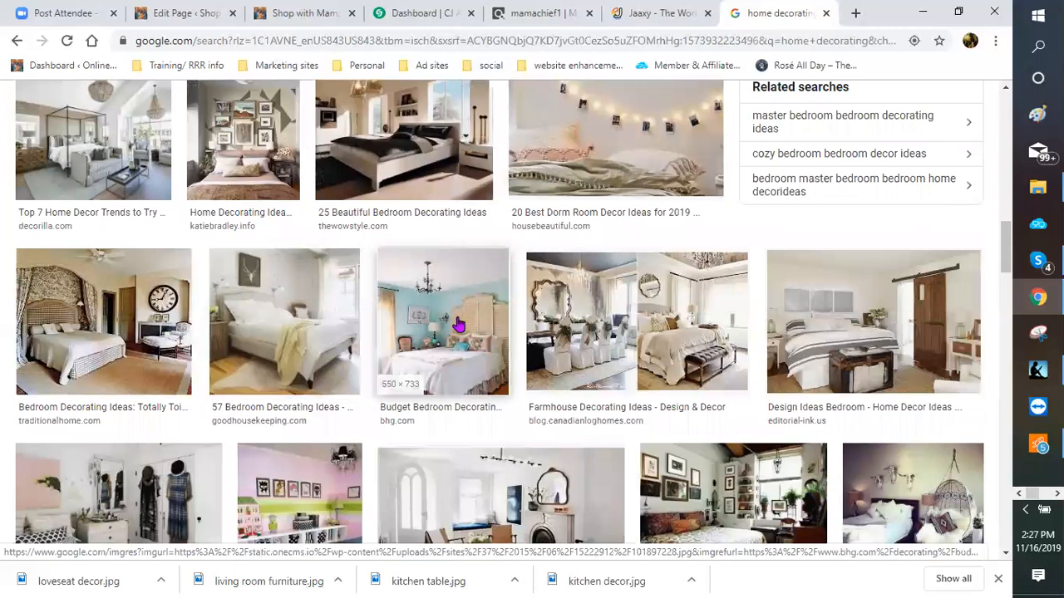
# Step: Save the Budget Bedroom Decorating image as 'bedroom decor'
pyautogui.rightClick(479, 405)
pyautogui.click(499, 464)
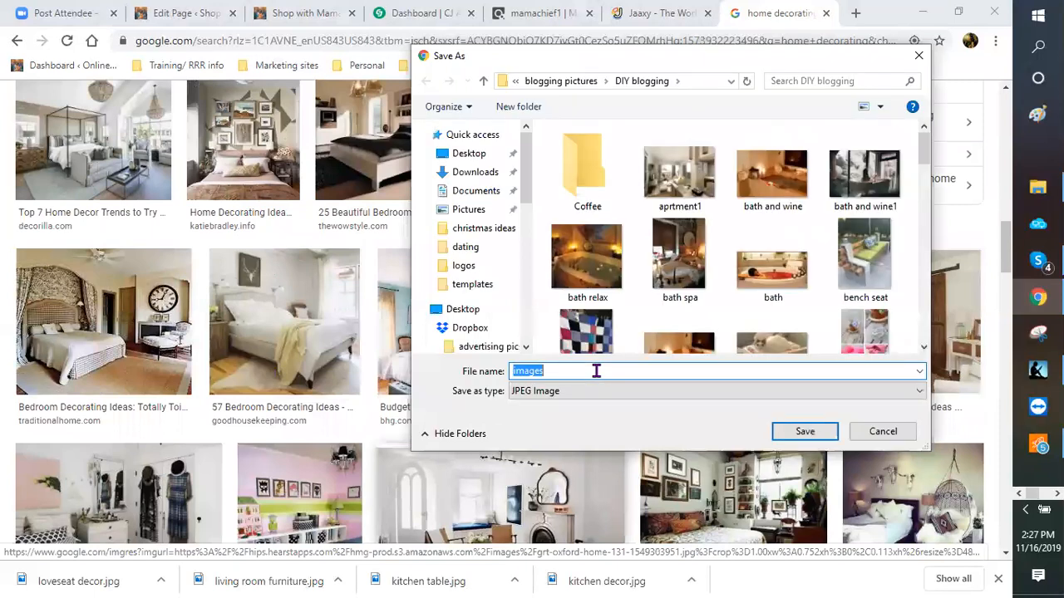
pyautogui.write('bedro')
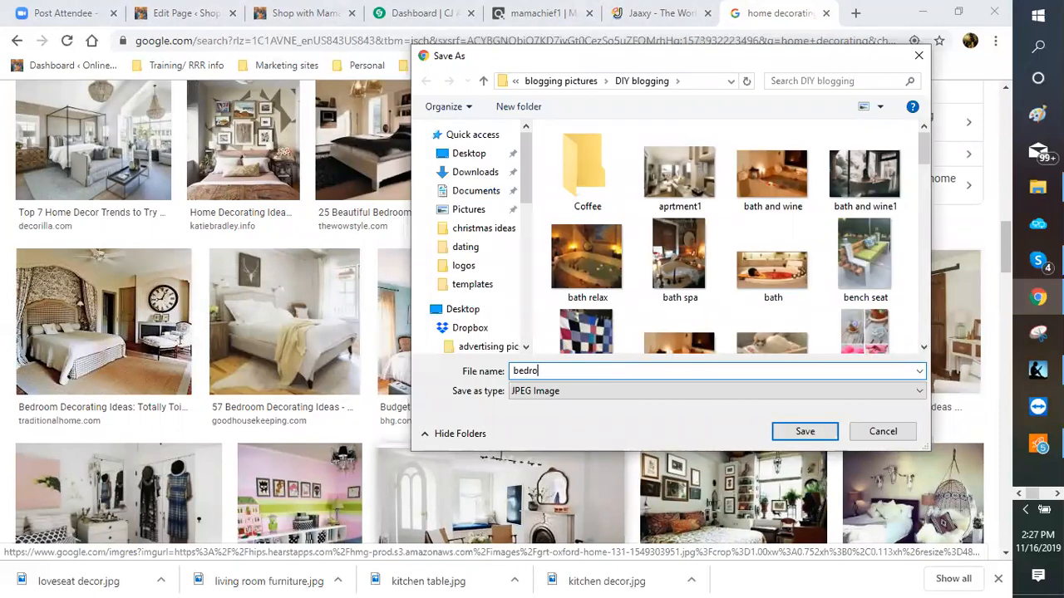
pyautogui.write('o,')
pyautogui.press('BackSpace')
pyautogui.write('m decor')
pyautogui.press('Return')
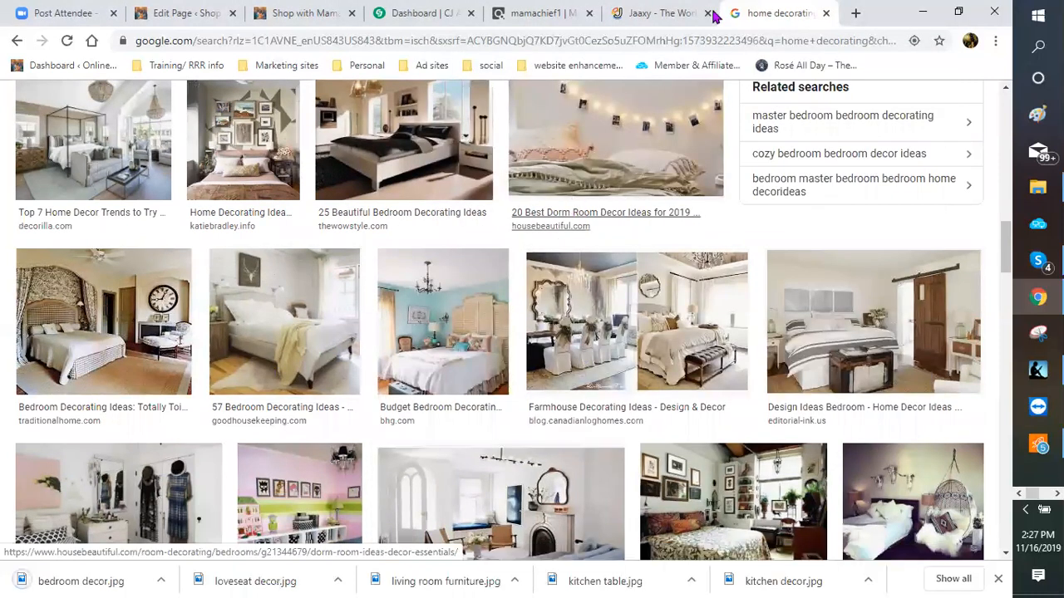
# Step: Close the search results and browse to the DIY blogging folder to upload gallery images
pyautogui.click(827, 14)
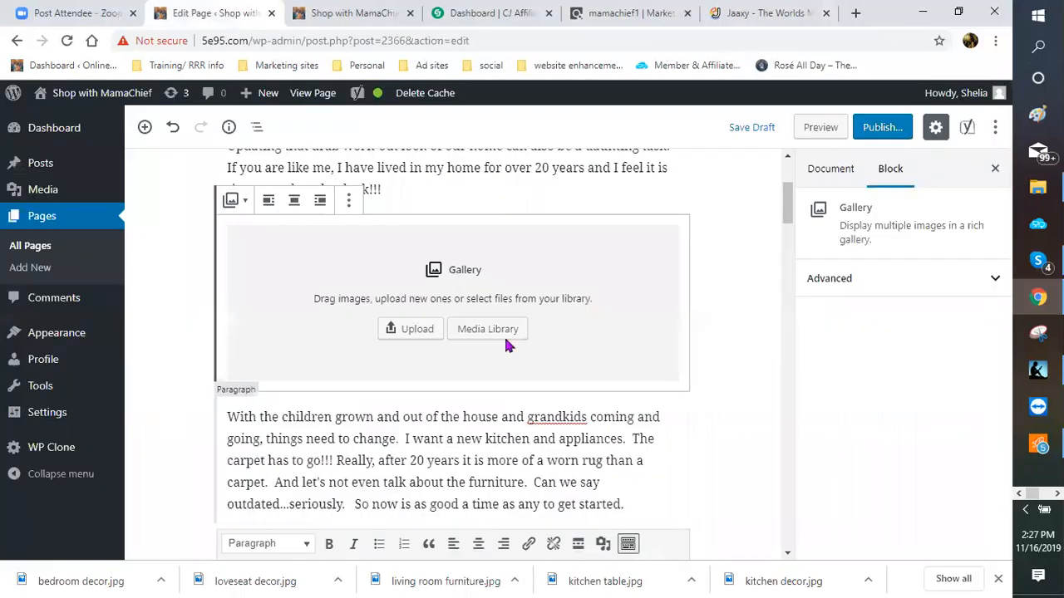
pyautogui.click(405, 333)
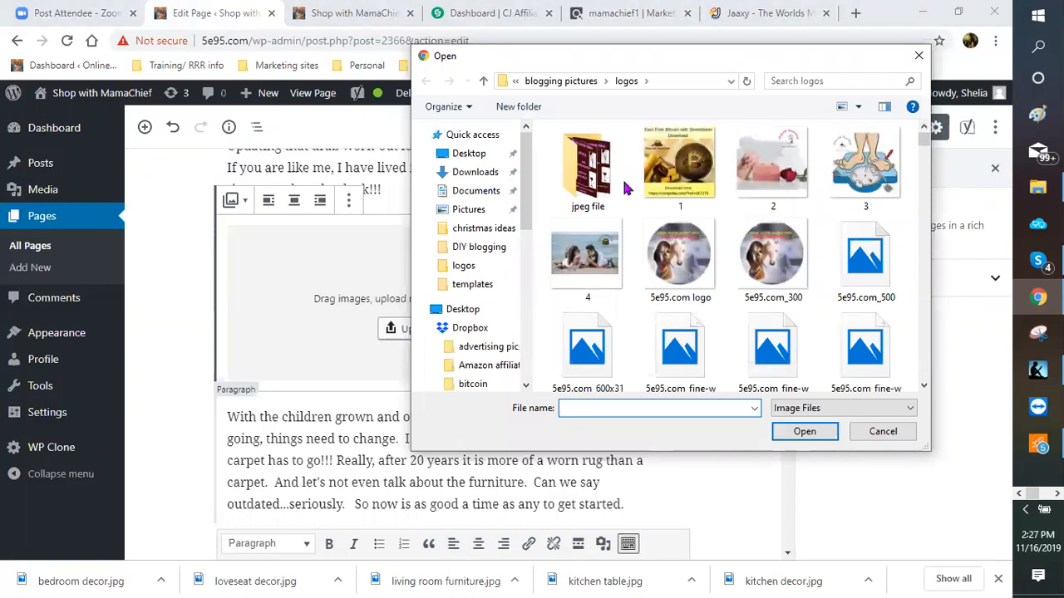
pyautogui.click(560, 82)
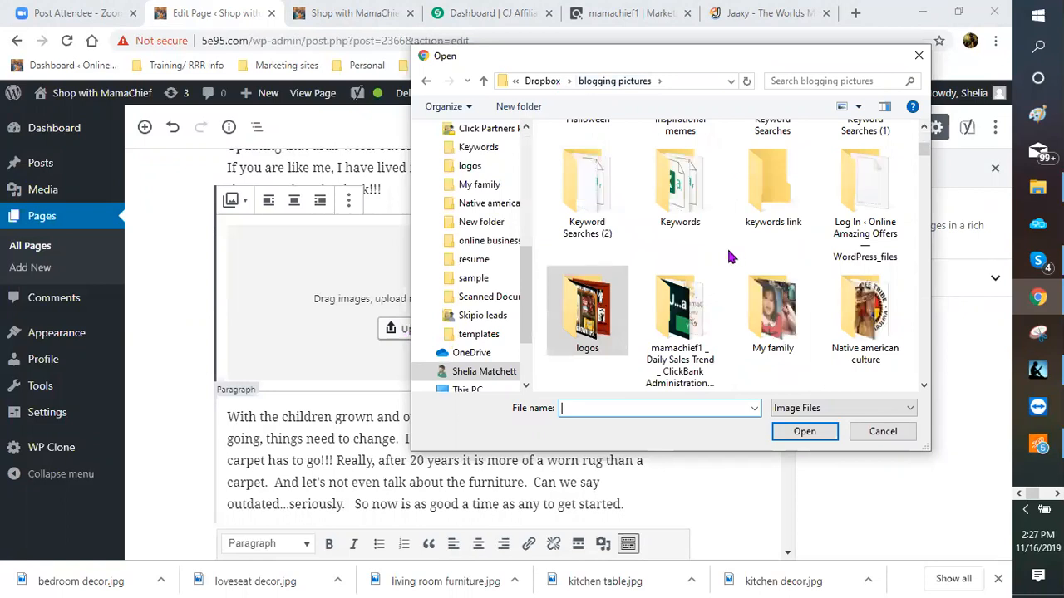
pyautogui.scroll(2, 729, 258)
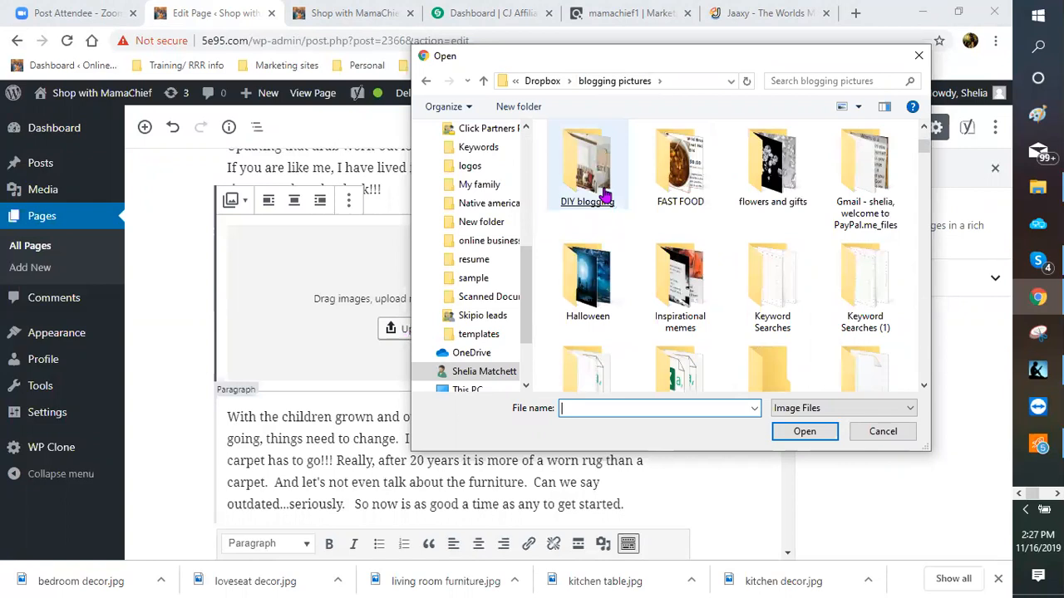
pyautogui.doubleClick(605, 196)
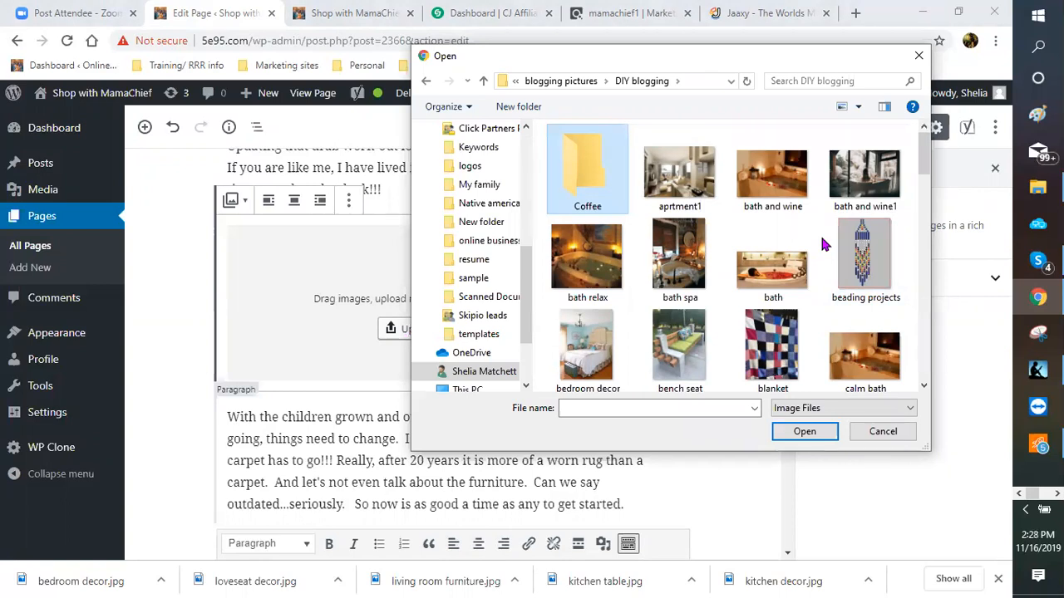
# Step: Pick the 'kitchen table' photo for the gallery upload
pyautogui.scroll(-1, 823, 245)
pyautogui.scroll(-1, 822, 245)
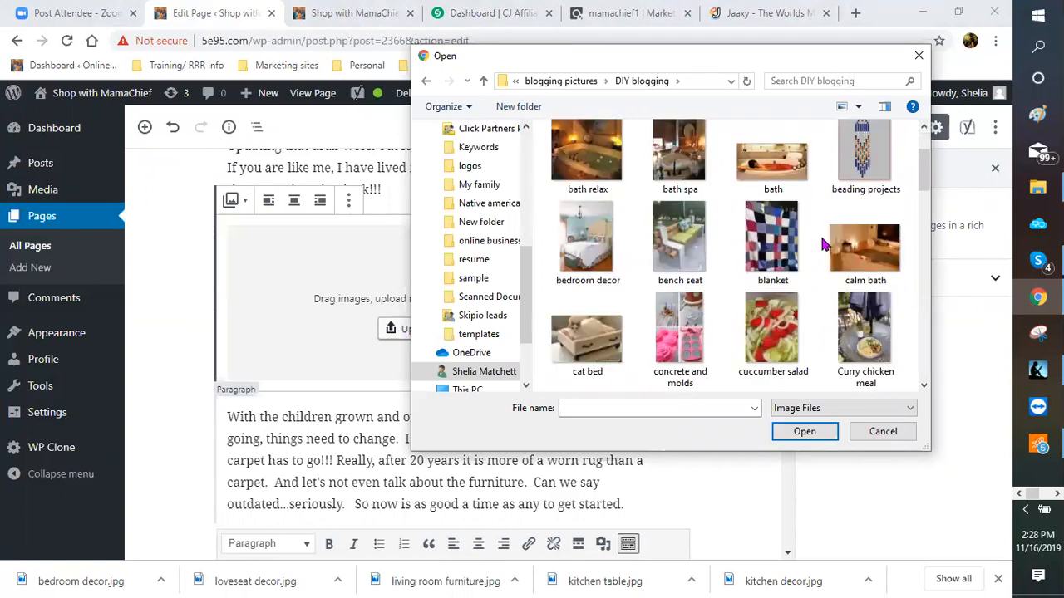
pyautogui.scroll(-1, 823, 244)
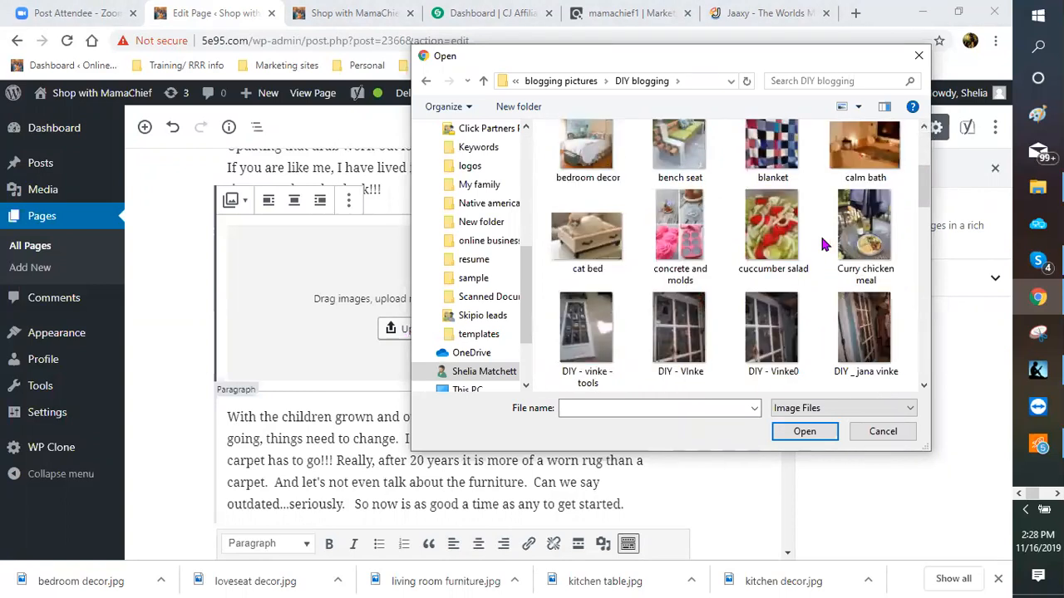
pyautogui.scroll(-1, 823, 244)
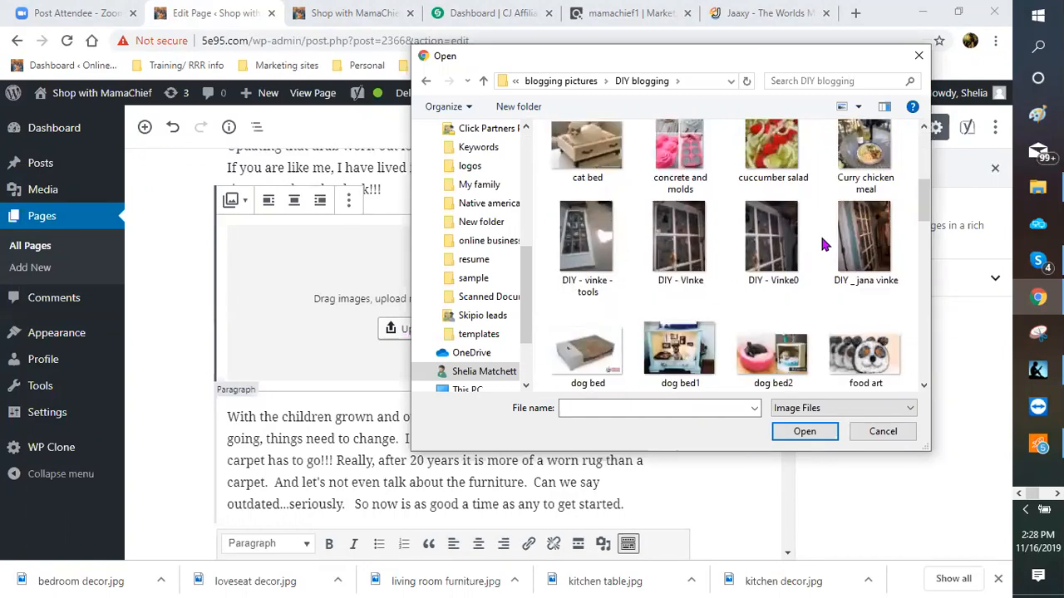
pyautogui.scroll(-1, 823, 244)
pyautogui.scroll(-1, 823, 244)
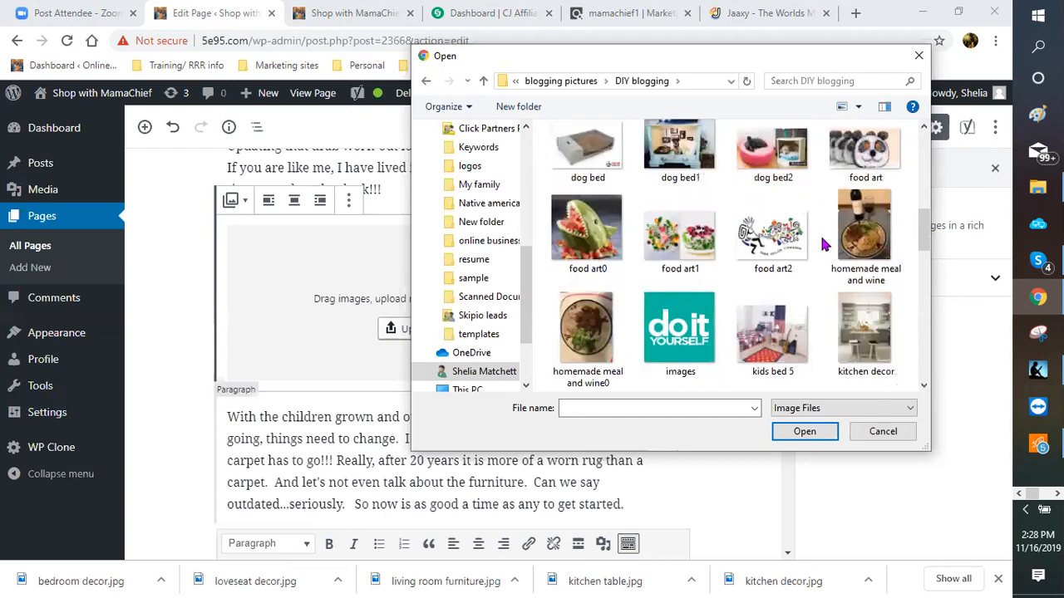
pyautogui.scroll(-1, 823, 245)
pyautogui.scroll(-1, 822, 245)
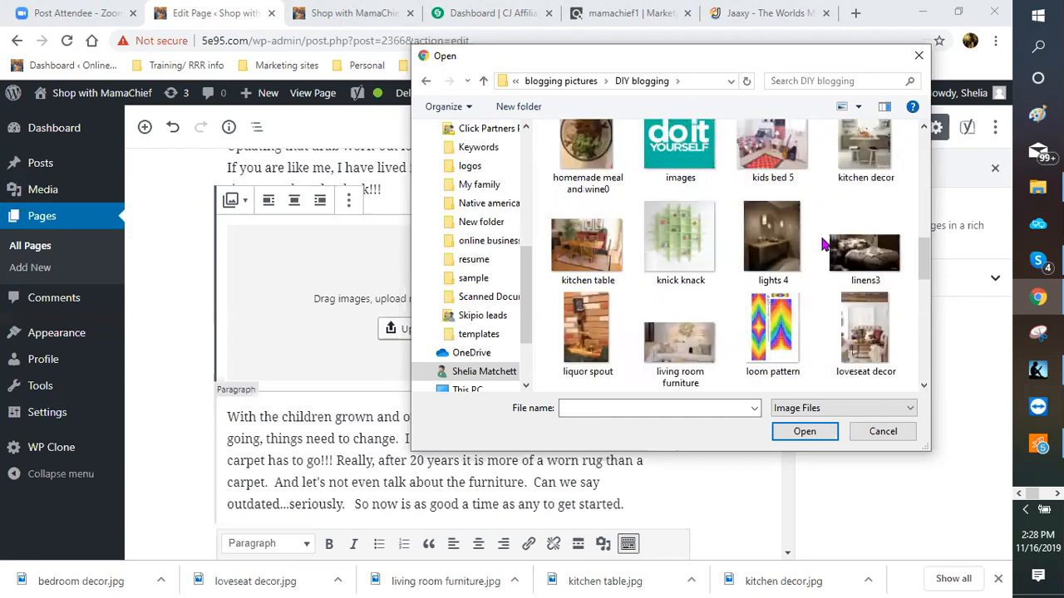
pyautogui.click(593, 247)
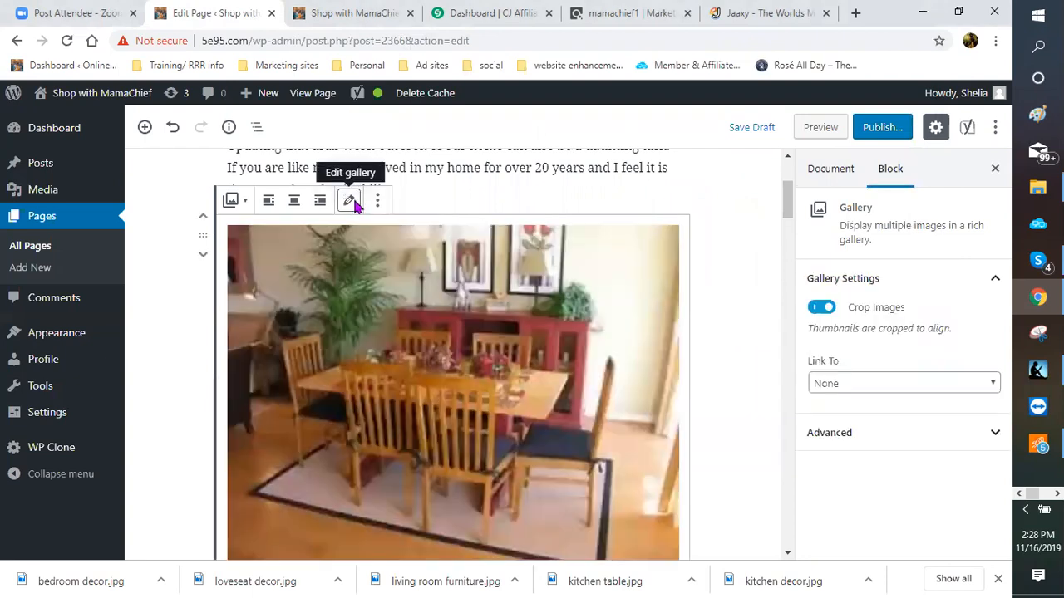
# Step: Edit the gallery and add the 'bedroom decor' image from the Media Library
pyautogui.click(350, 202)
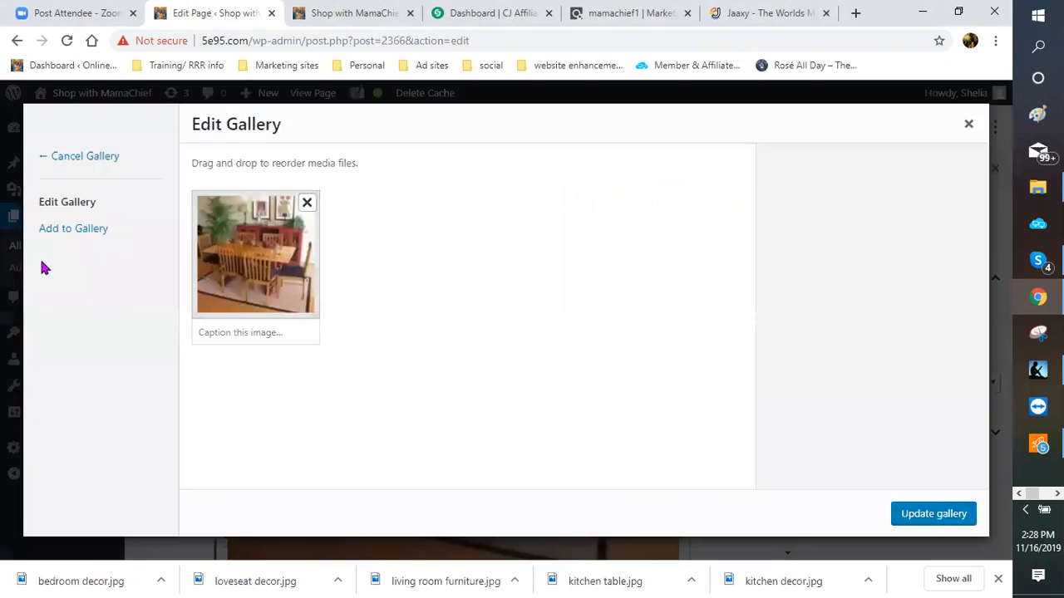
pyautogui.click(52, 238)
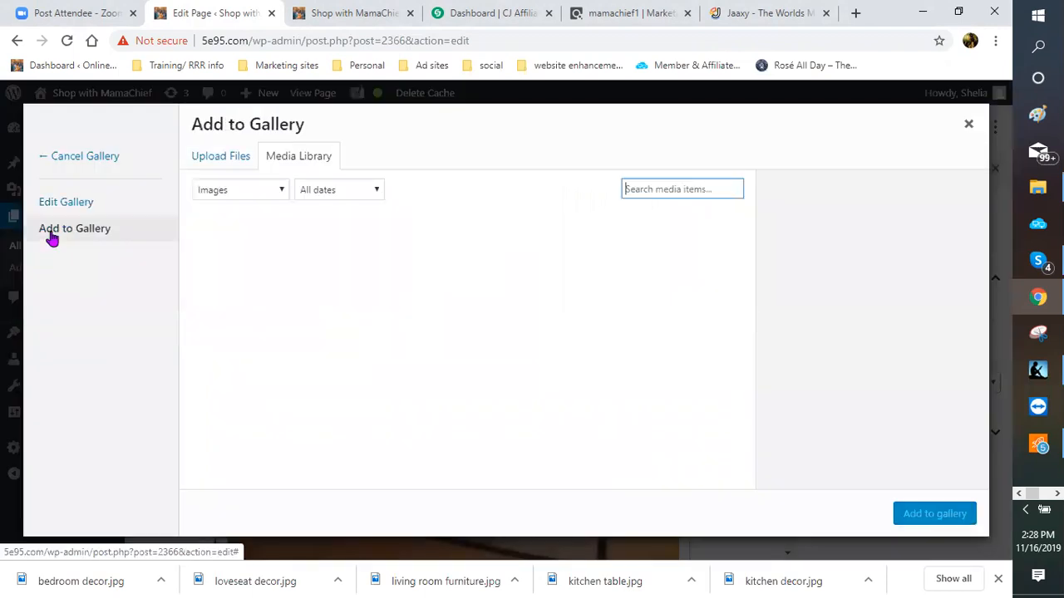
pyautogui.click(236, 166)
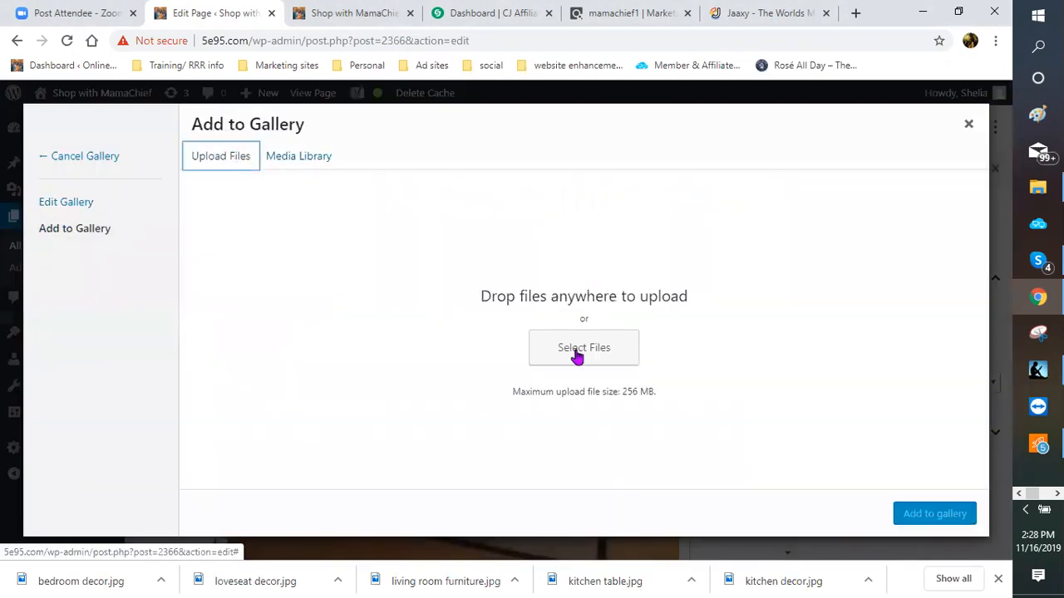
pyautogui.click(577, 356)
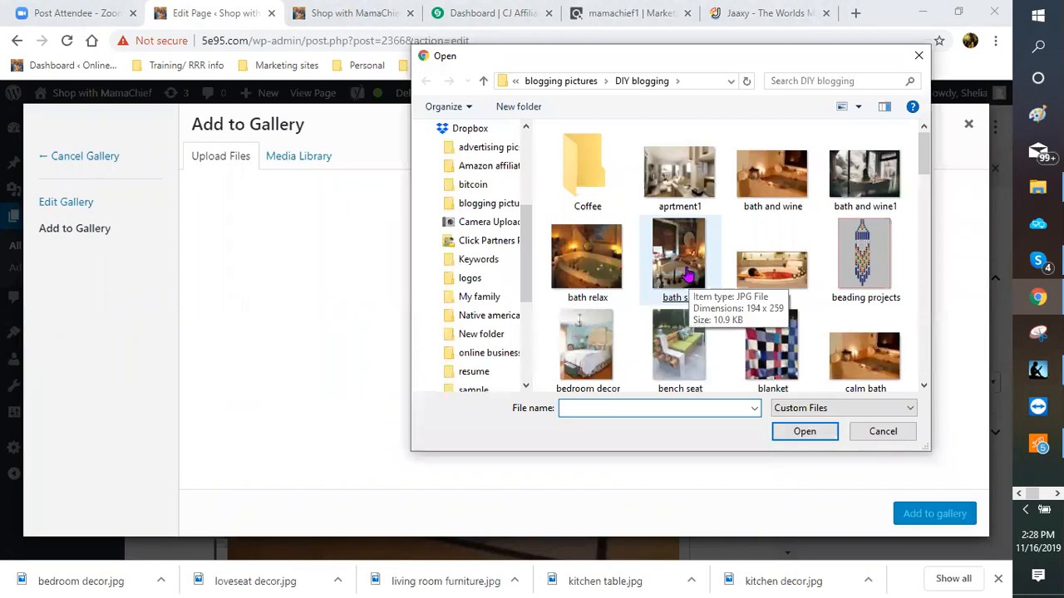
pyautogui.press('Escape')
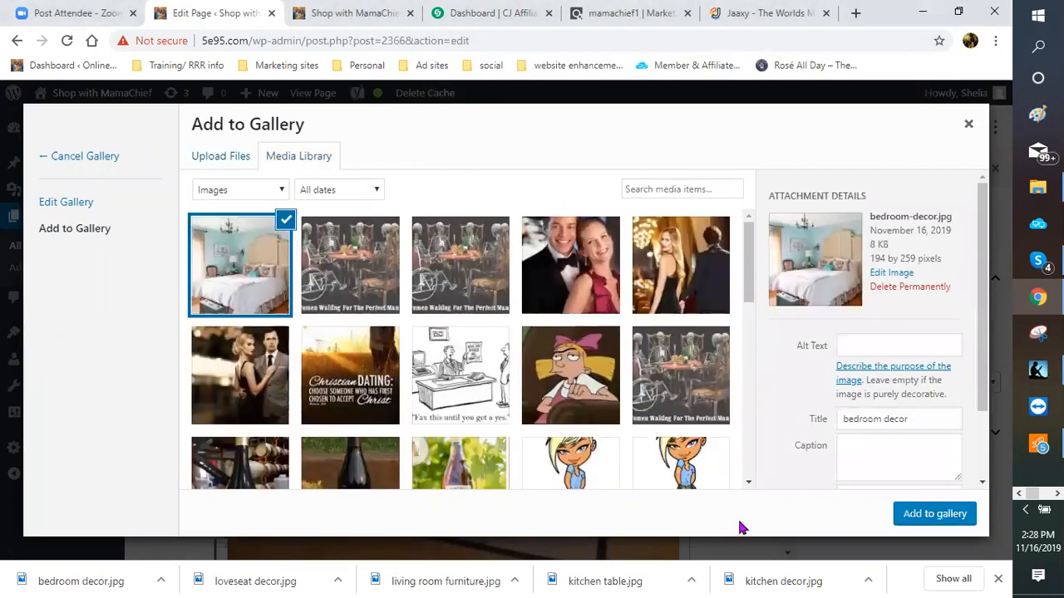
pyautogui.click(933, 514)
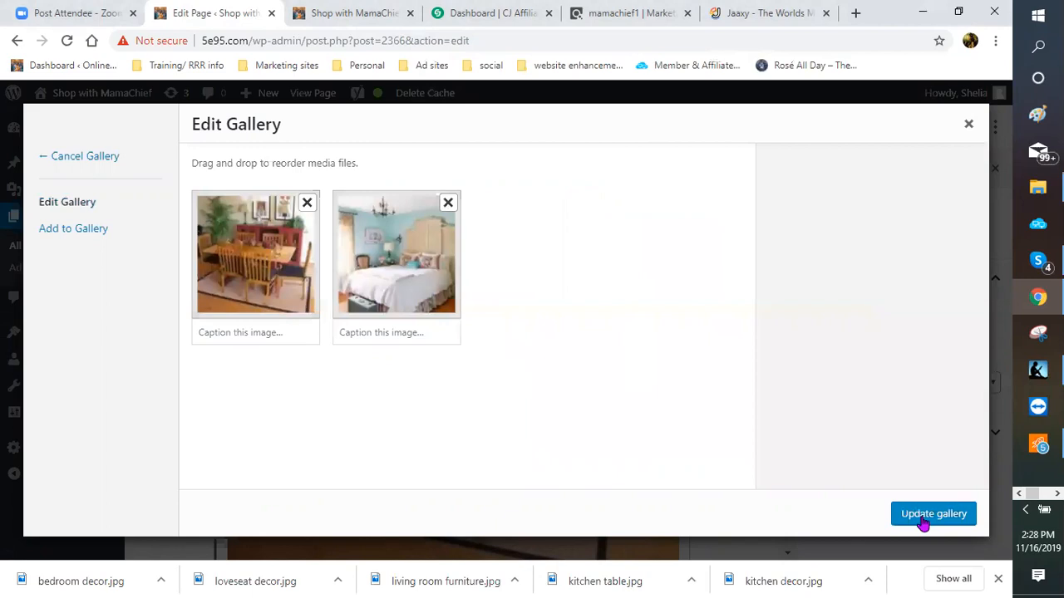
# Step: Upload the 'living room furniture' photo as the gallery's third image
pyautogui.click(48, 237)
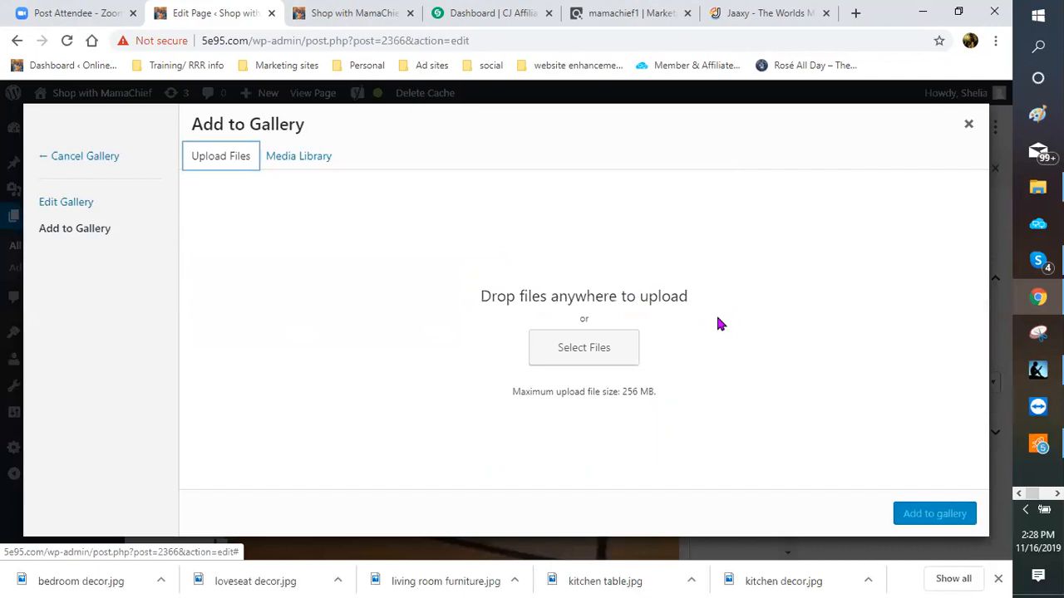
pyautogui.click(568, 358)
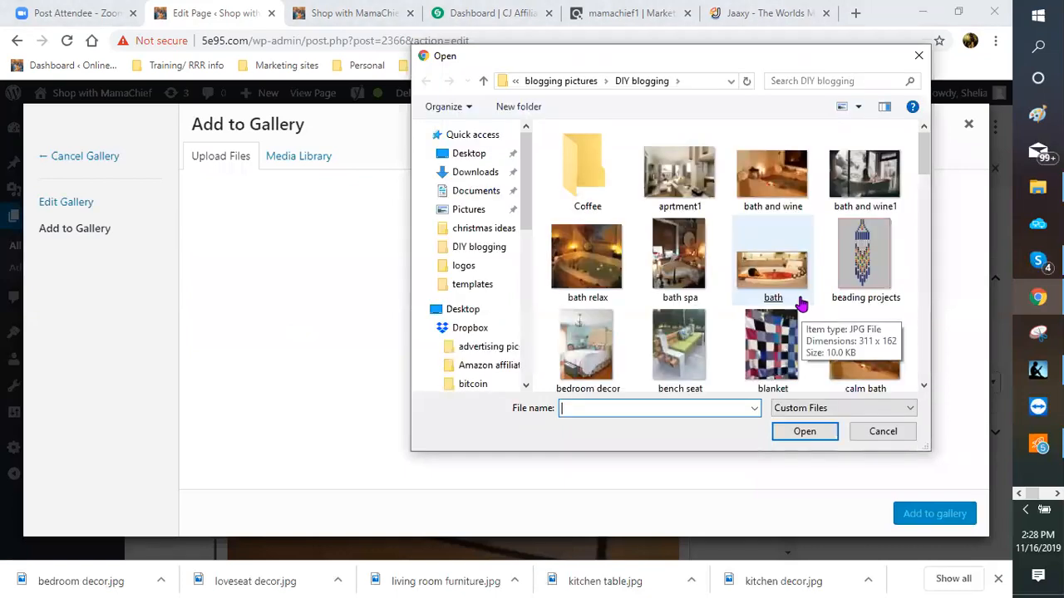
pyautogui.scroll(-1, 800, 305)
pyautogui.scroll(-1, 801, 306)
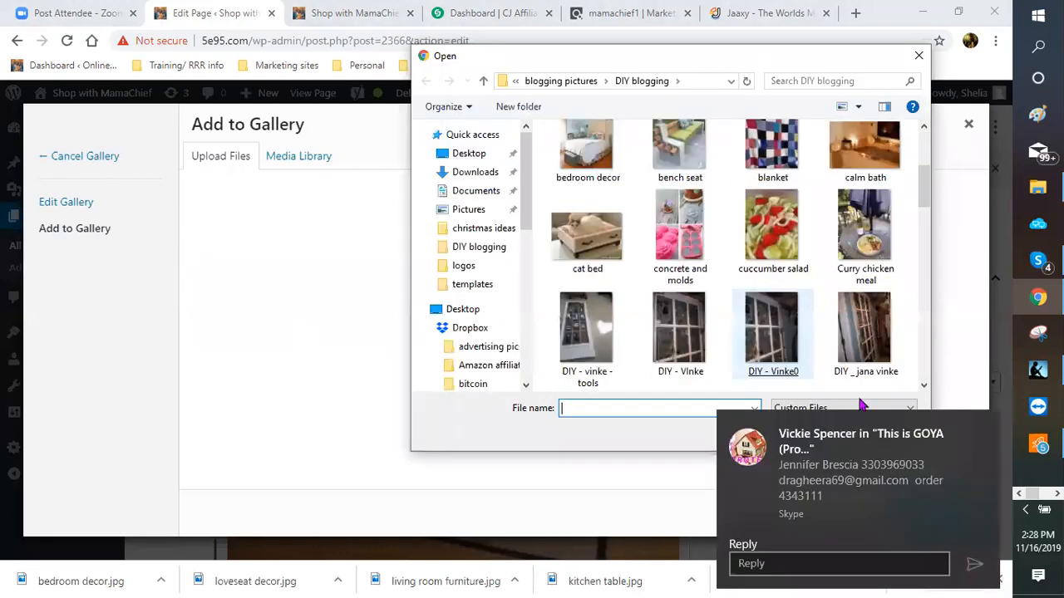
pyautogui.scroll(-1, 865, 366)
pyautogui.scroll(-1, 779, 314)
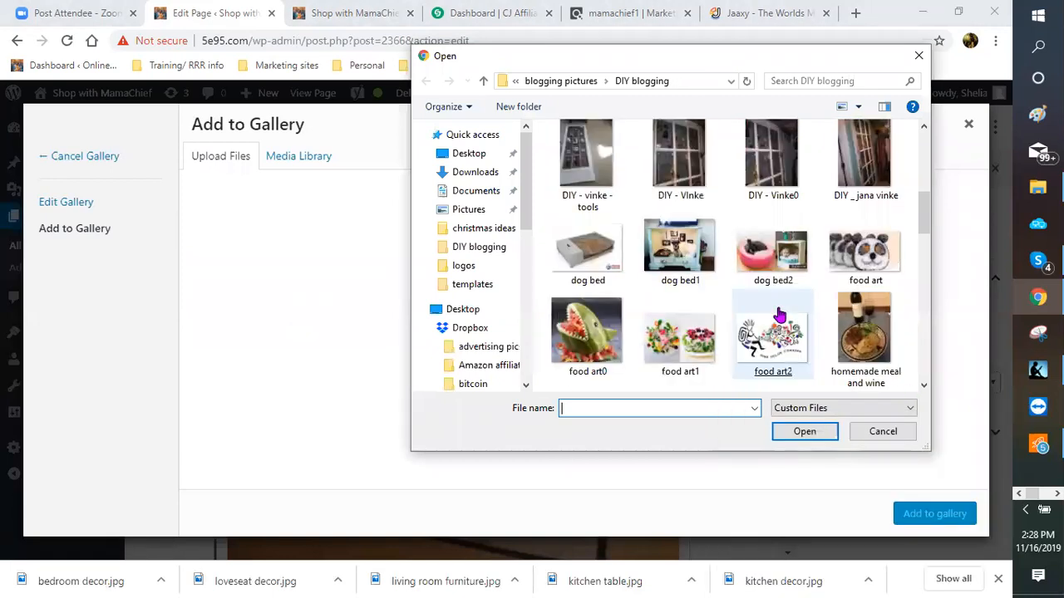
pyautogui.scroll(-1, 779, 315)
pyautogui.scroll(-1, 779, 314)
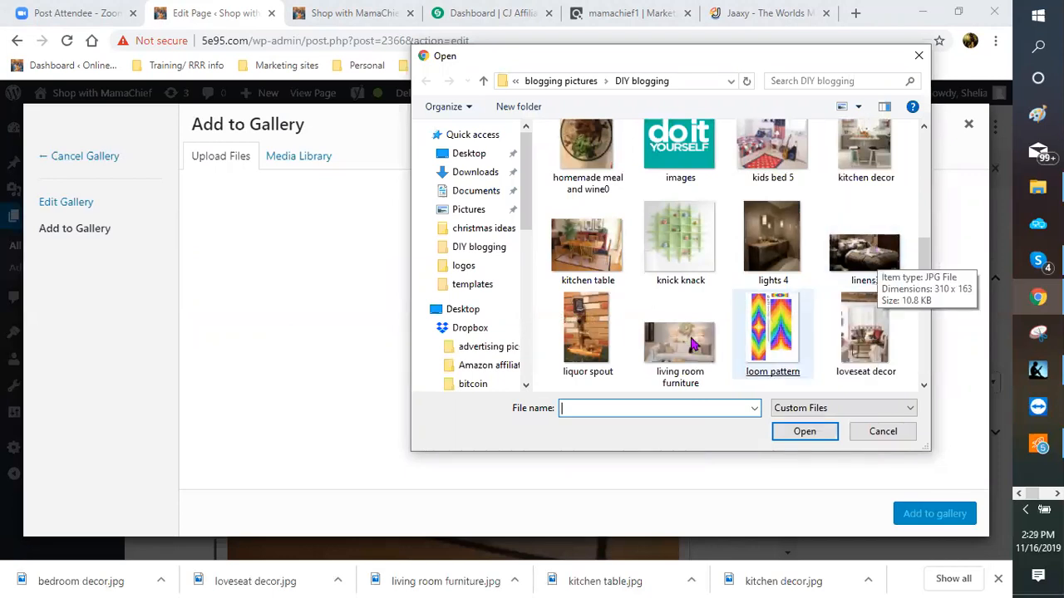
pyautogui.doubleClick(648, 391)
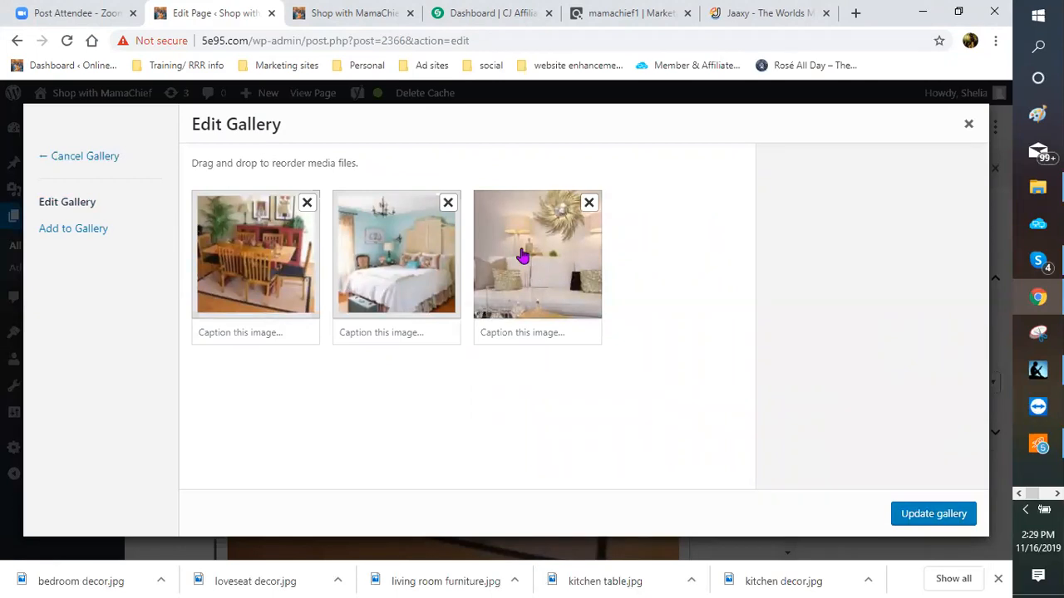
# Step: Move the bedroom photo to last place and caption the kitchen photo 'Kitchen made simple'
pyautogui.moveTo(413, 267); pyautogui.dragTo(536, 258)
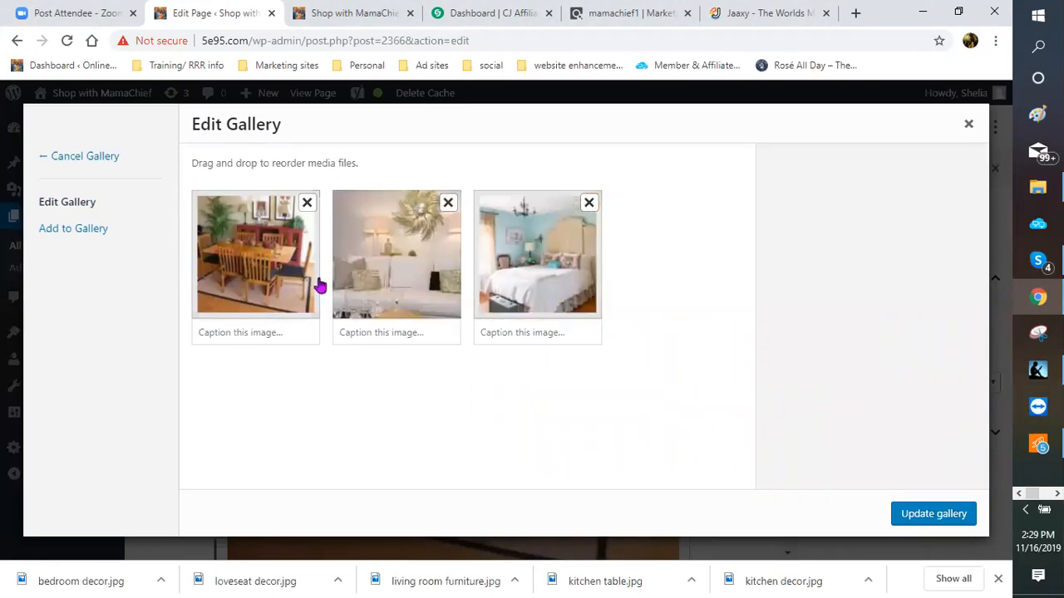
pyautogui.click(250, 336)
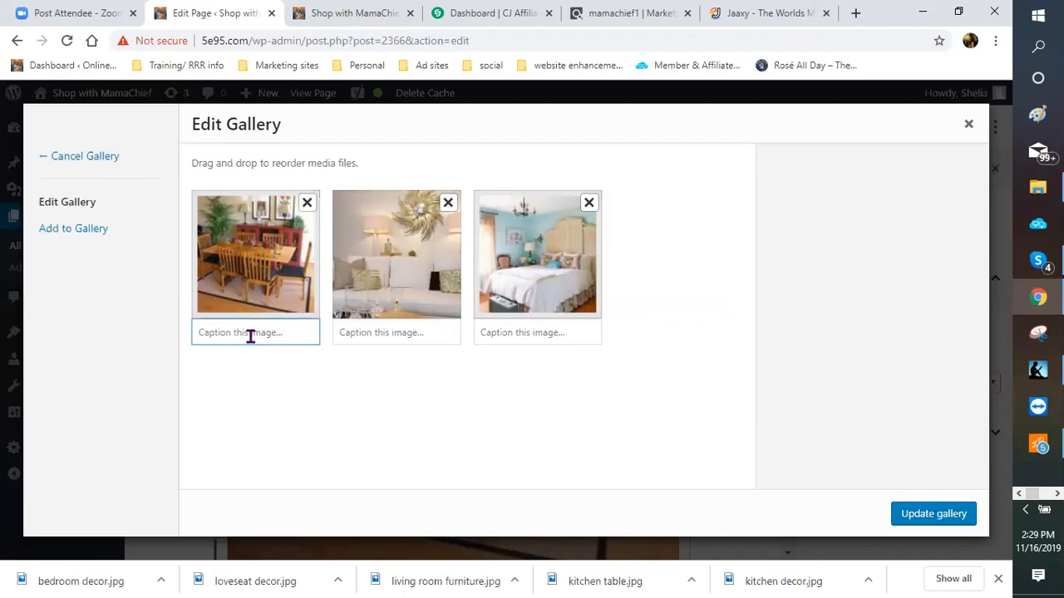
pyautogui.write('Kitched')
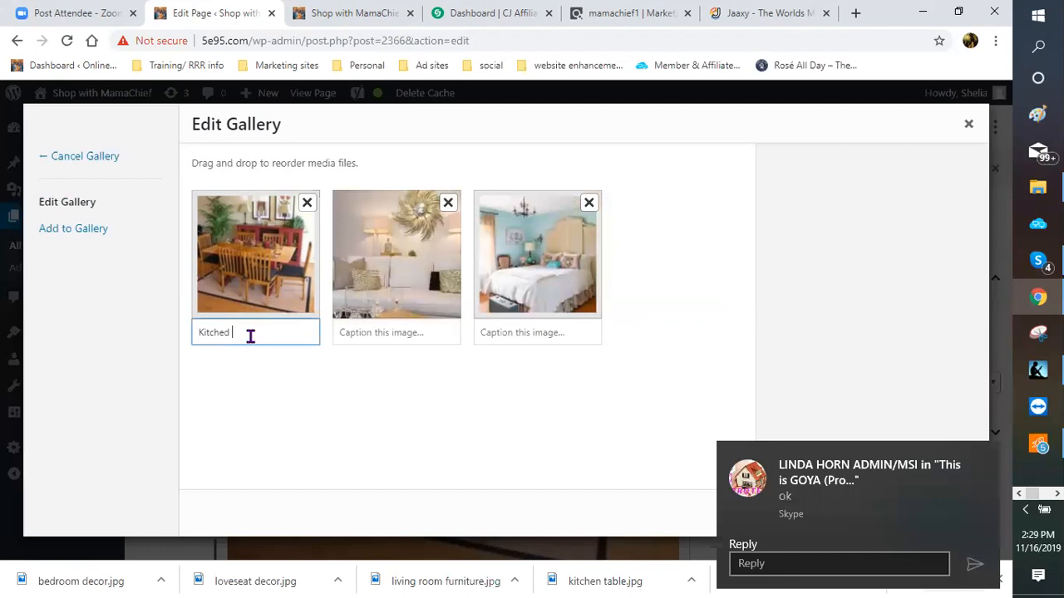
pyautogui.press('BackSpace')
pyautogui.press('BackSpace')
pyautogui.write('n mac')
pyautogui.write('e simple')
# Step: Caption the other photos 'Elegant but simple' and 'simple but redefined', then update the gallery
pyautogui.click(357, 333)
pyautogui.write('Ele')
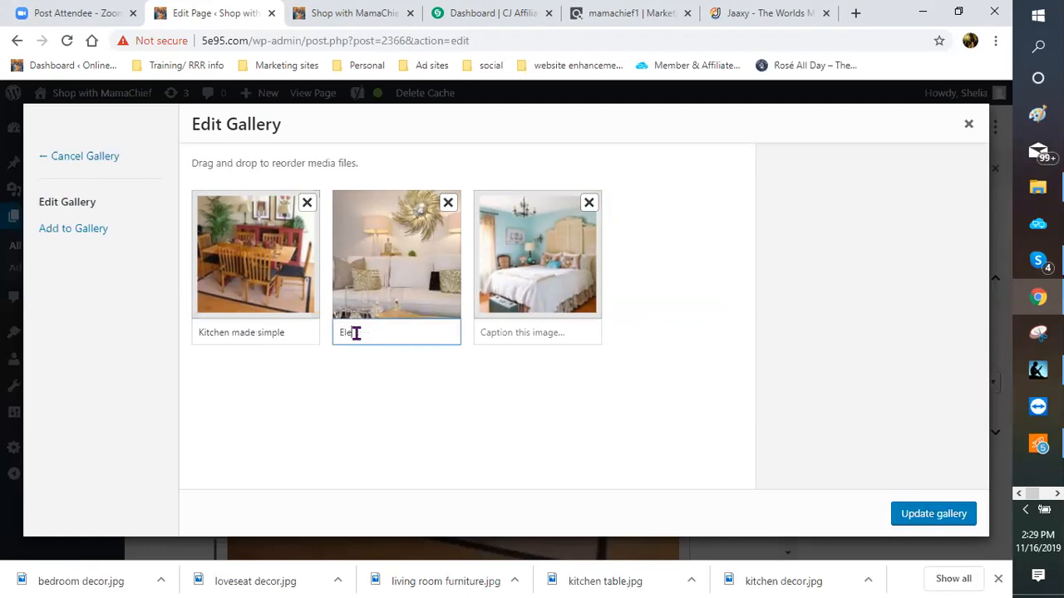
pyautogui.write('gant but simple')
pyautogui.click(512, 330)
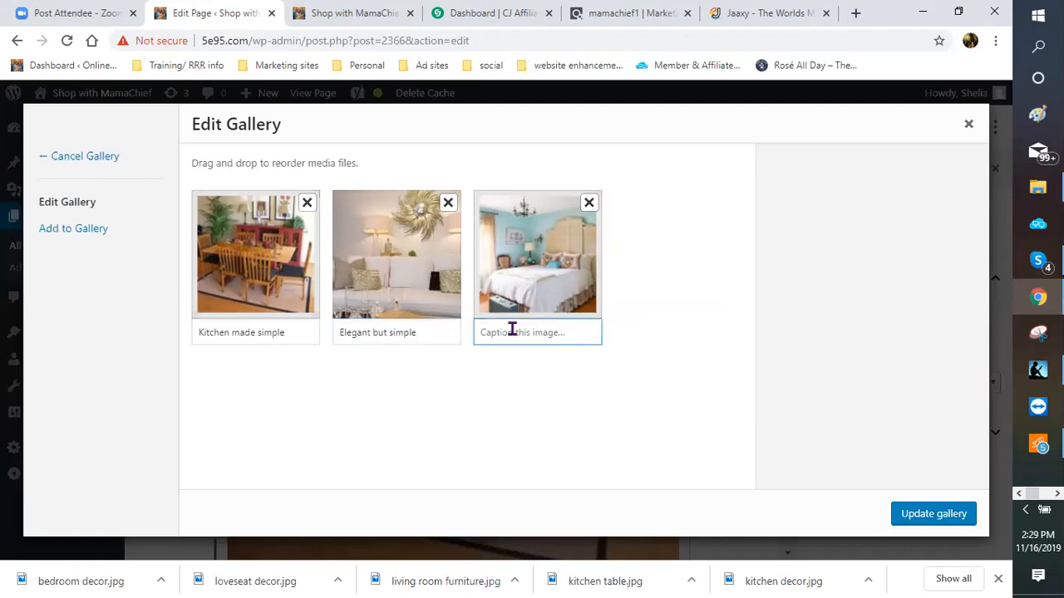
pyautogui.write('simple but redefined')
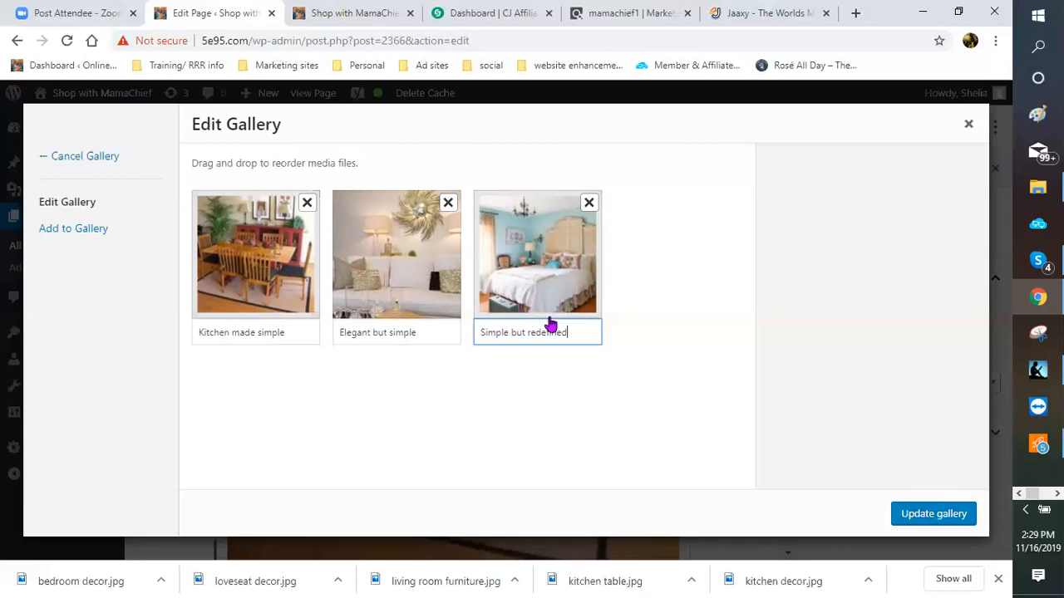
pyautogui.click(945, 516)
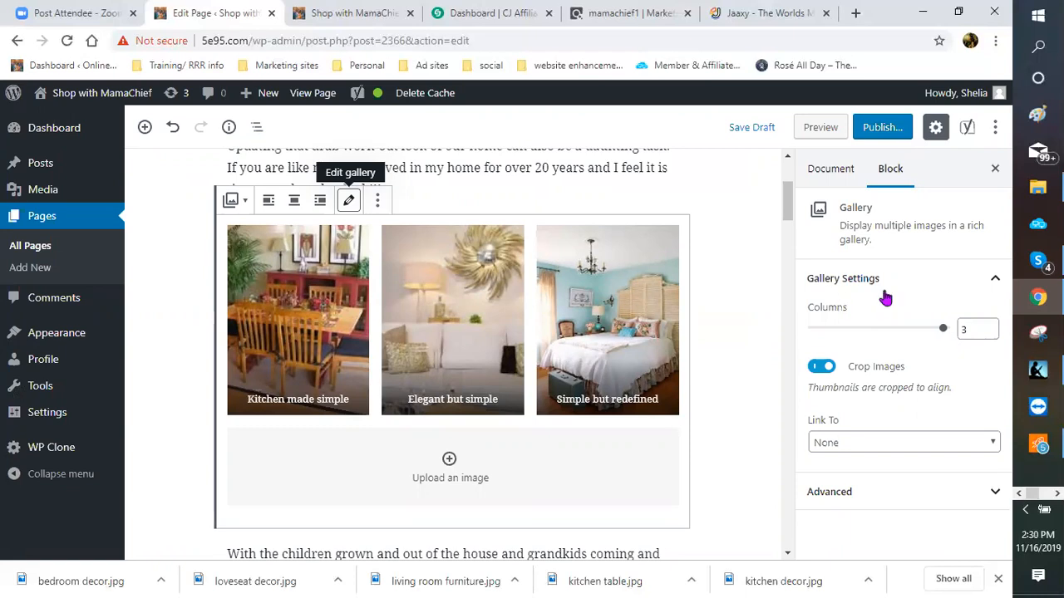
pyautogui.click(989, 329)
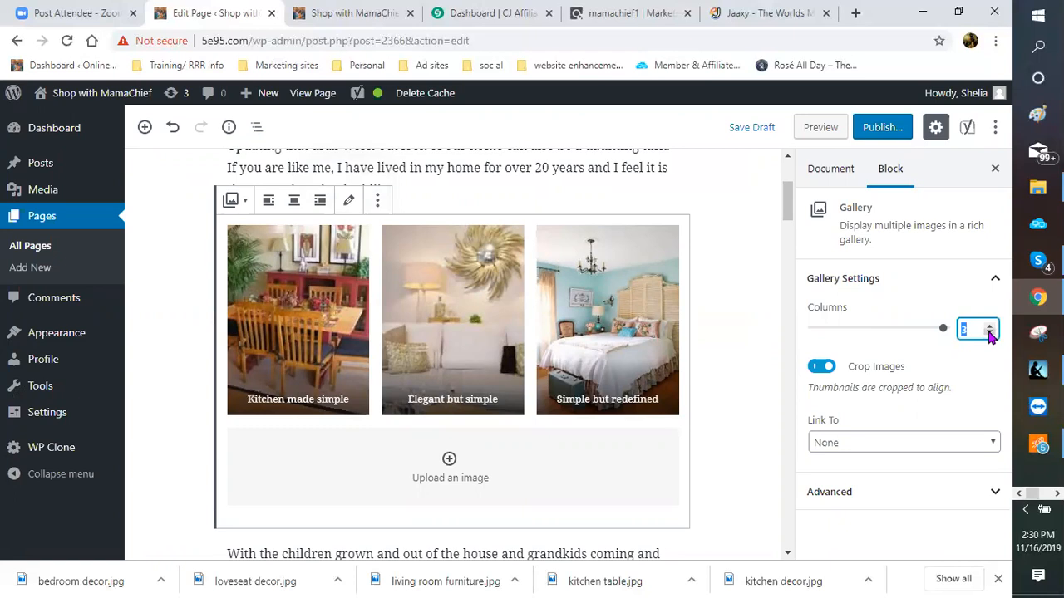
pyautogui.write('2')
pyautogui.scroll(-4, 411, 497)
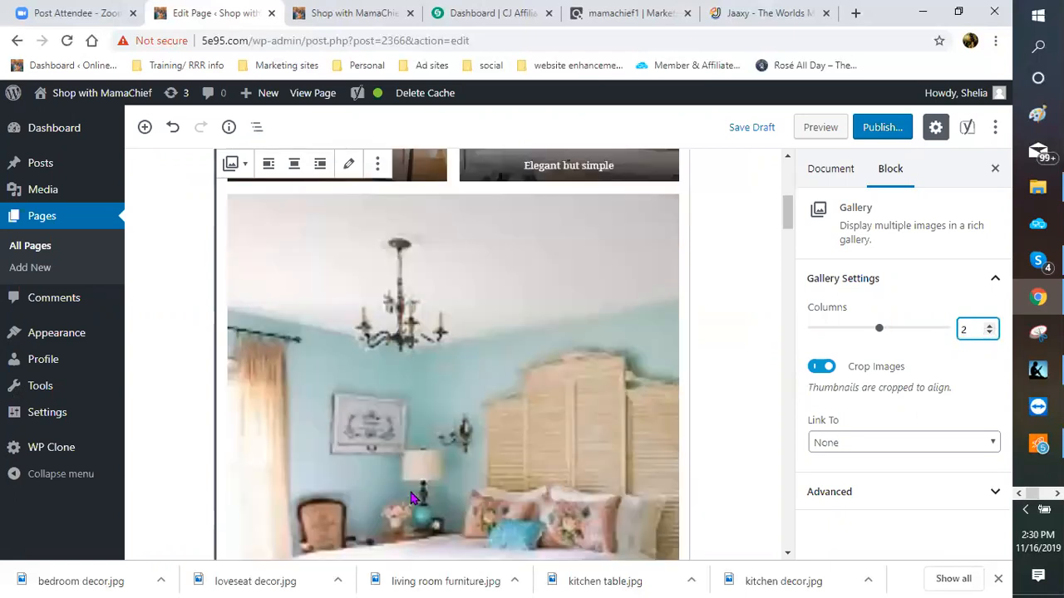
pyautogui.scroll(3, 590, 492)
pyautogui.scroll(1, 287, 341)
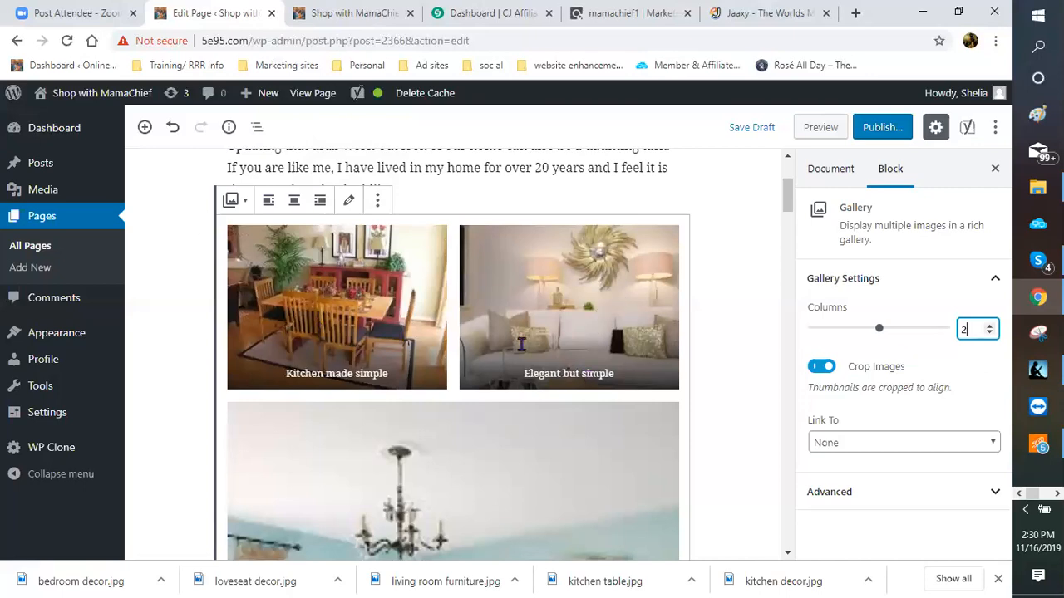
pyautogui.scroll(-1, 522, 344)
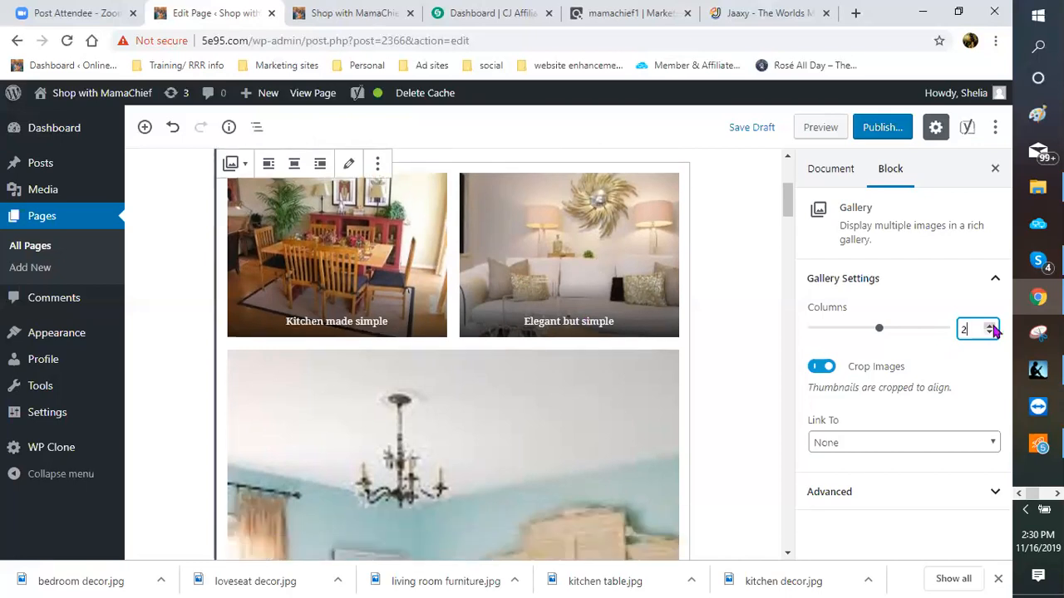
pyautogui.click(991, 327)
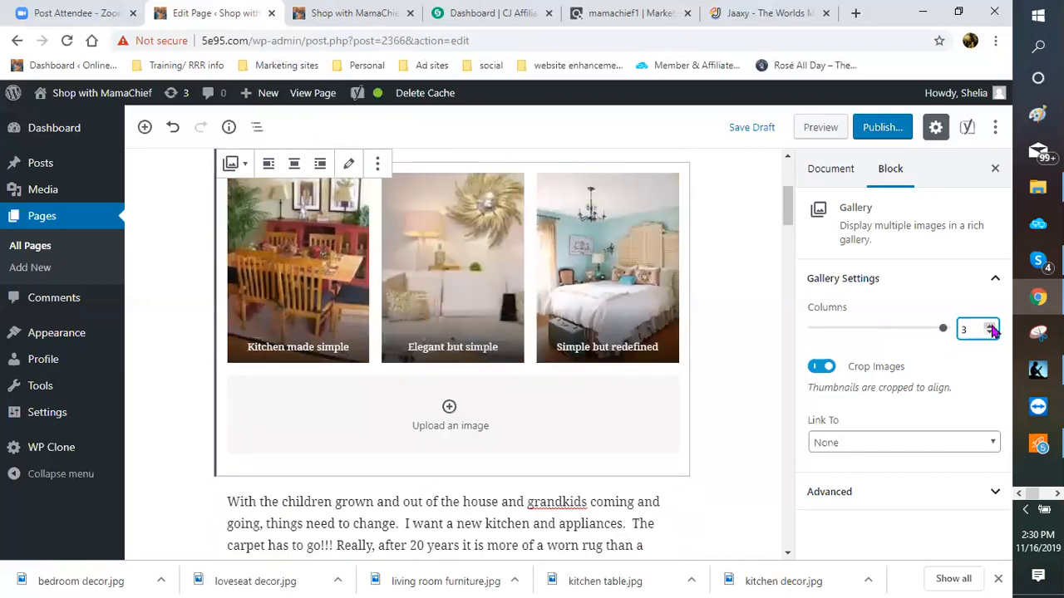
pyautogui.click(991, 325)
pyautogui.click(912, 345)
# Step: Leave the gallery and select the HOW TO GET STARTED Classic block further down
pyautogui.click(708, 371)
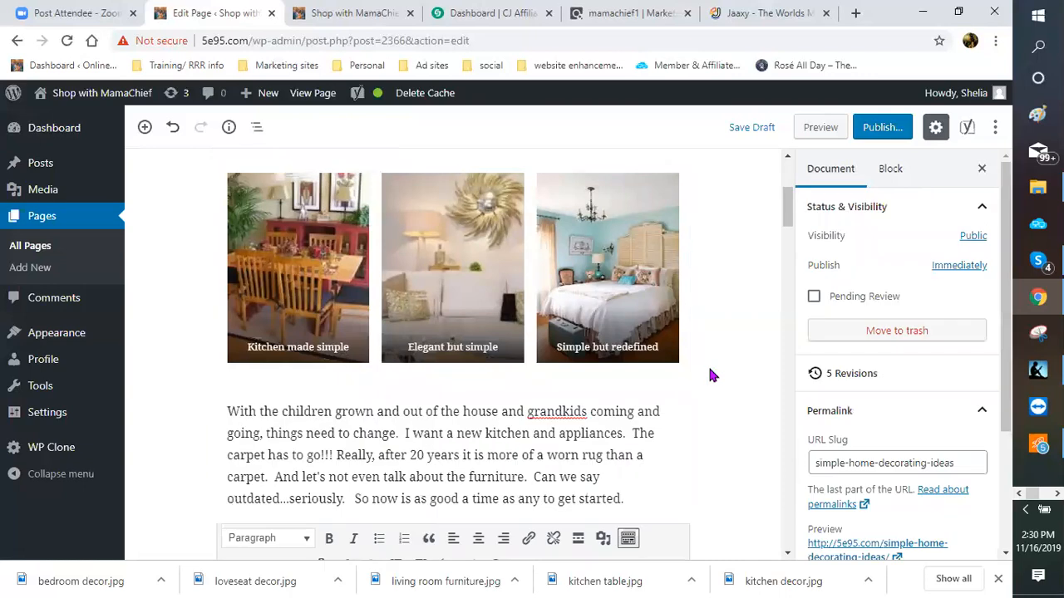
pyautogui.scroll(1, 704, 370)
pyautogui.scroll(-2, 677, 353)
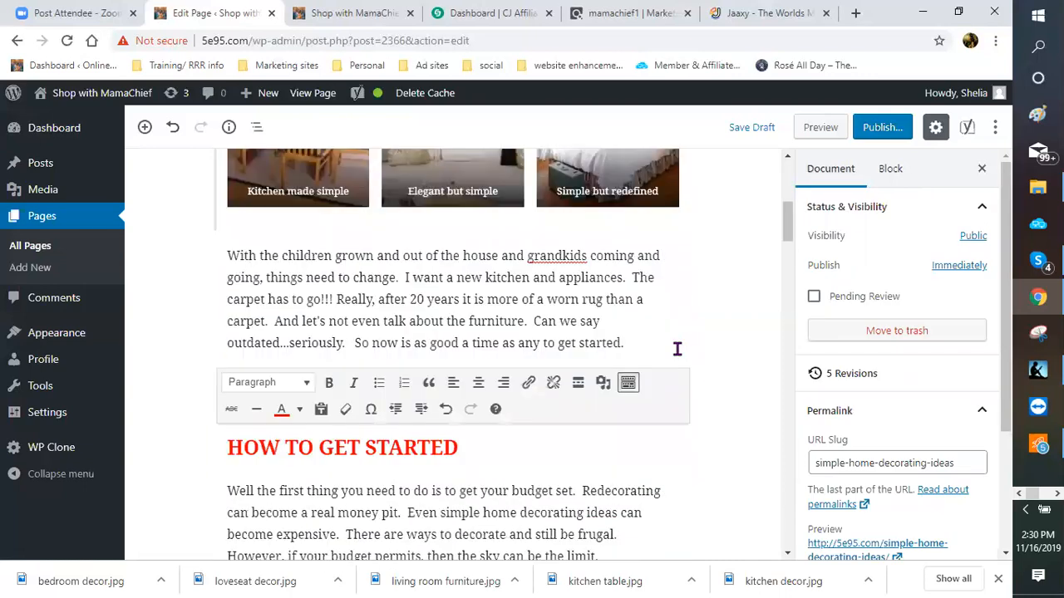
pyautogui.scroll(-2, 266, 380)
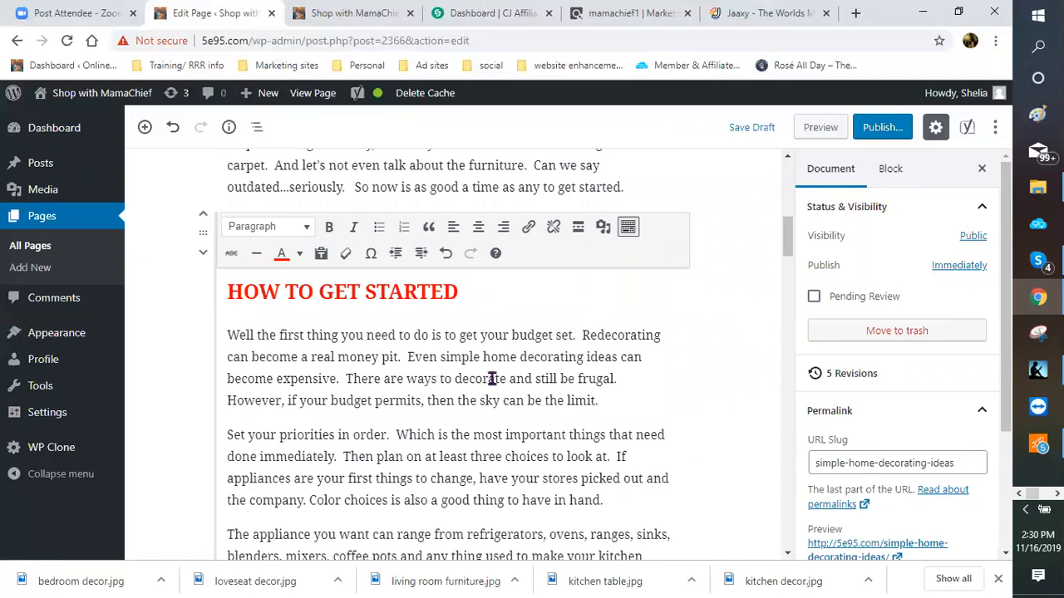
pyautogui.scroll(-1, 444, 333)
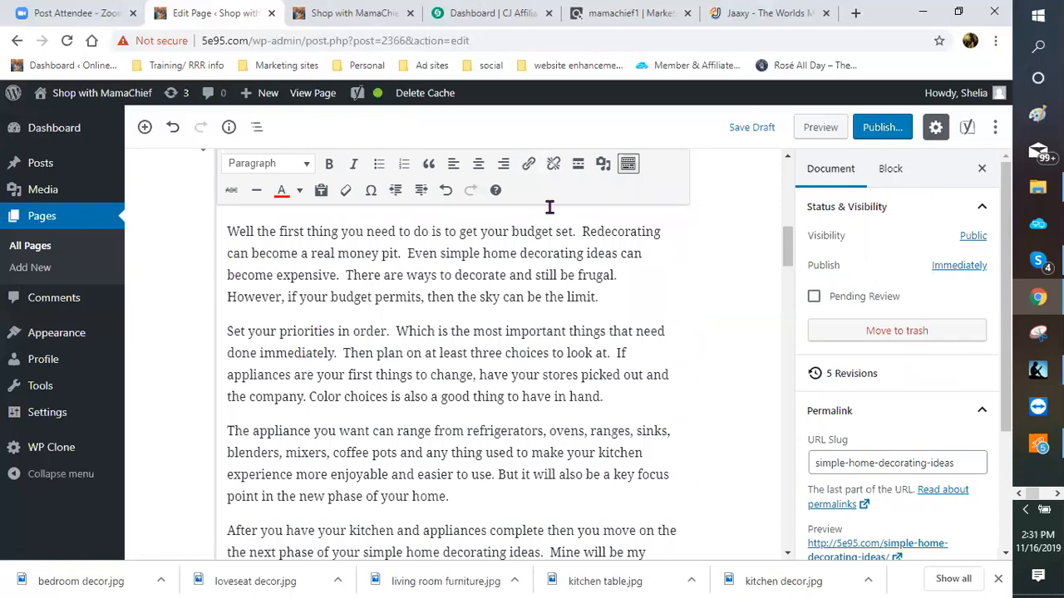
pyautogui.click(564, 170)
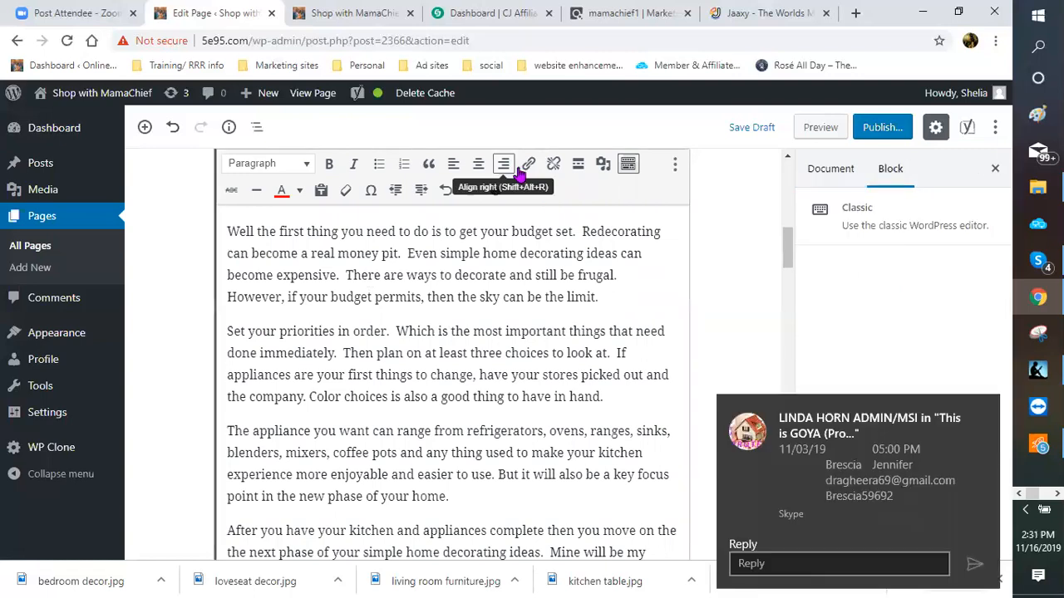
# Step: Insert bath-relax.jpg from the Media Library after 'Redecorating' in the budget paragraph
pyautogui.click(604, 167)
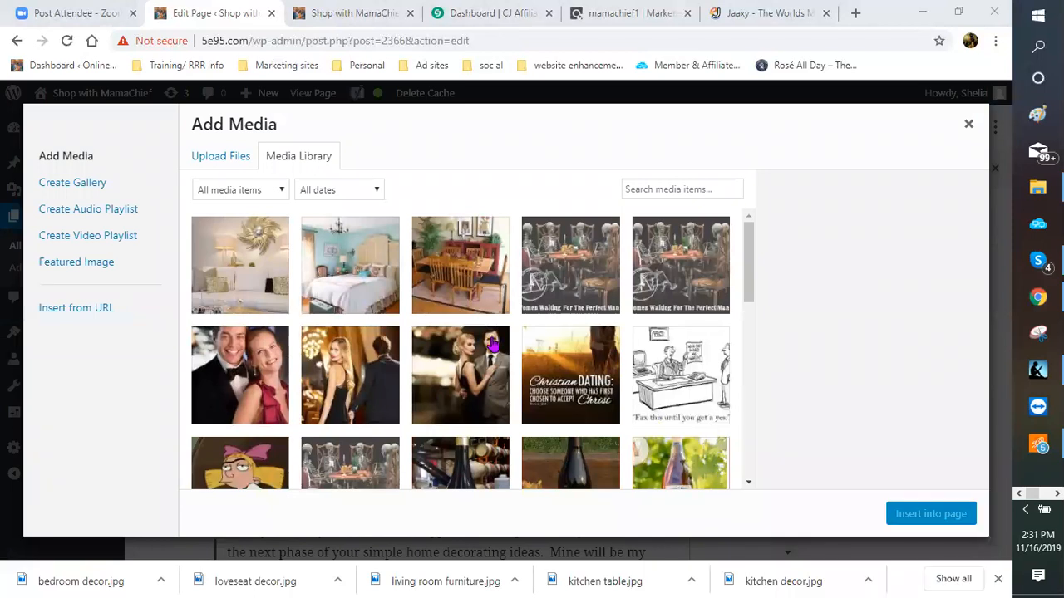
pyautogui.scroll(-2, 490, 349)
pyautogui.scroll(-2, 490, 349)
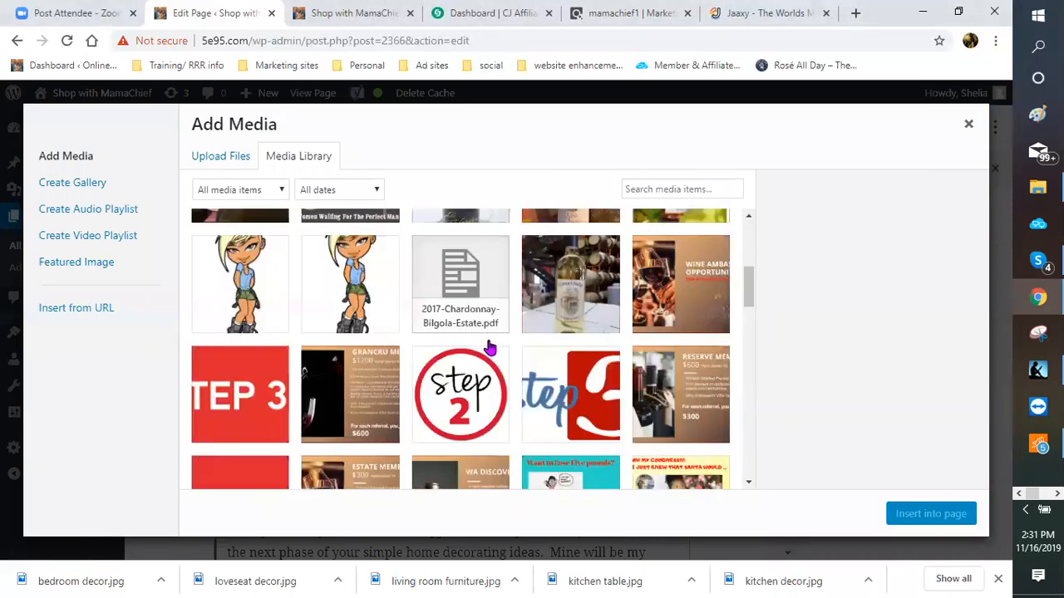
pyautogui.scroll(-3, 490, 349)
pyautogui.scroll(-3, 491, 349)
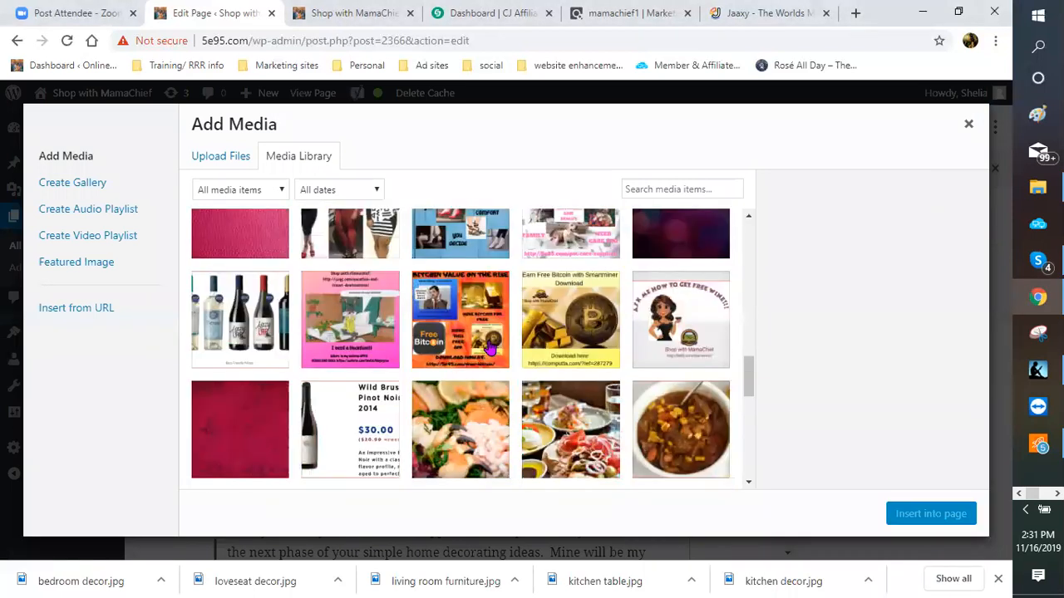
pyautogui.scroll(-3, 490, 349)
pyautogui.scroll(-3, 490, 349)
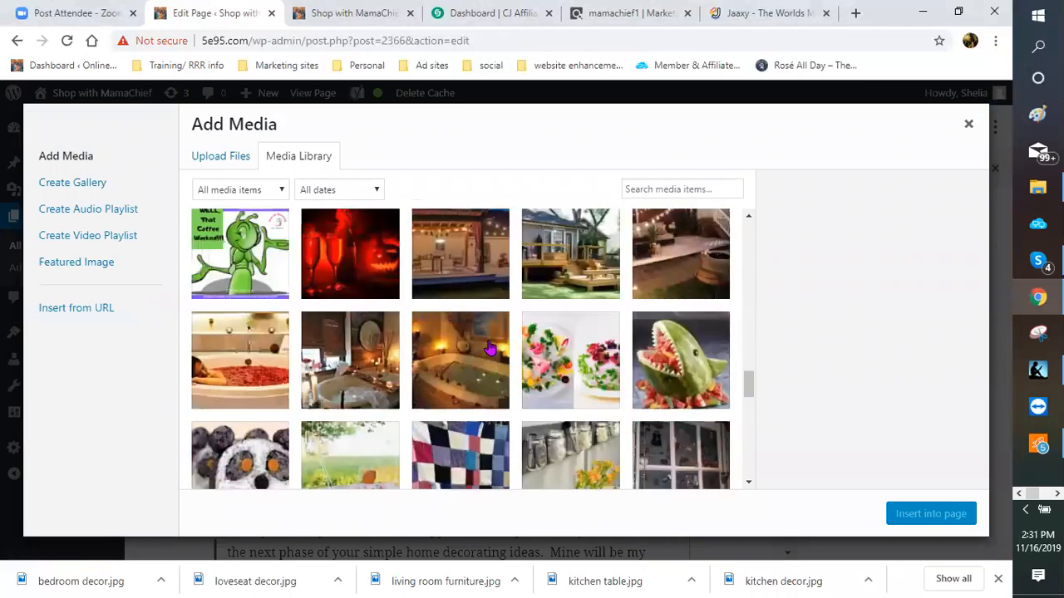
pyautogui.scroll(1, 491, 349)
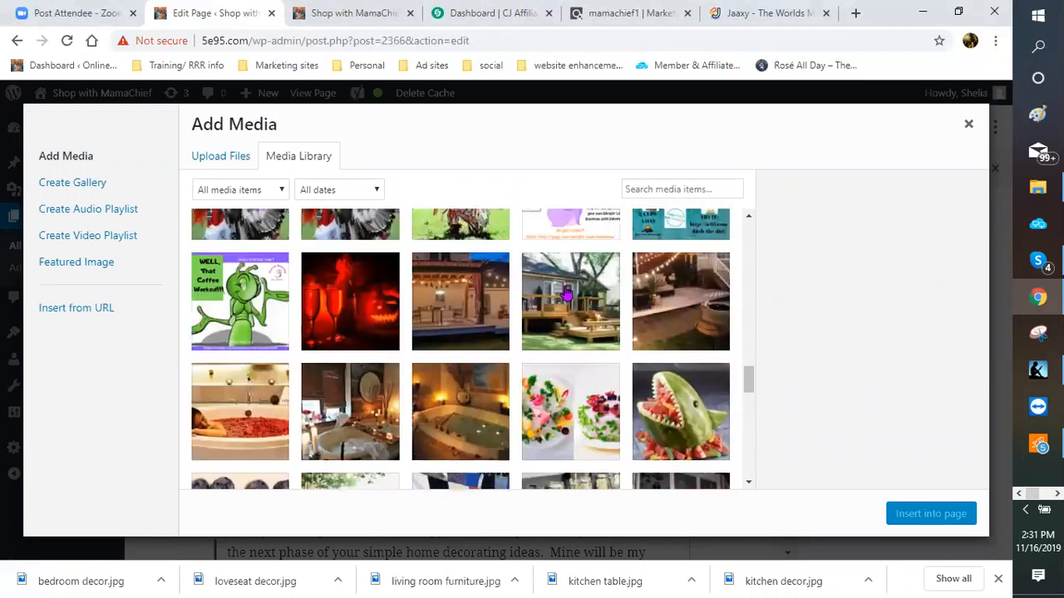
pyautogui.scroll(-1, 487, 363)
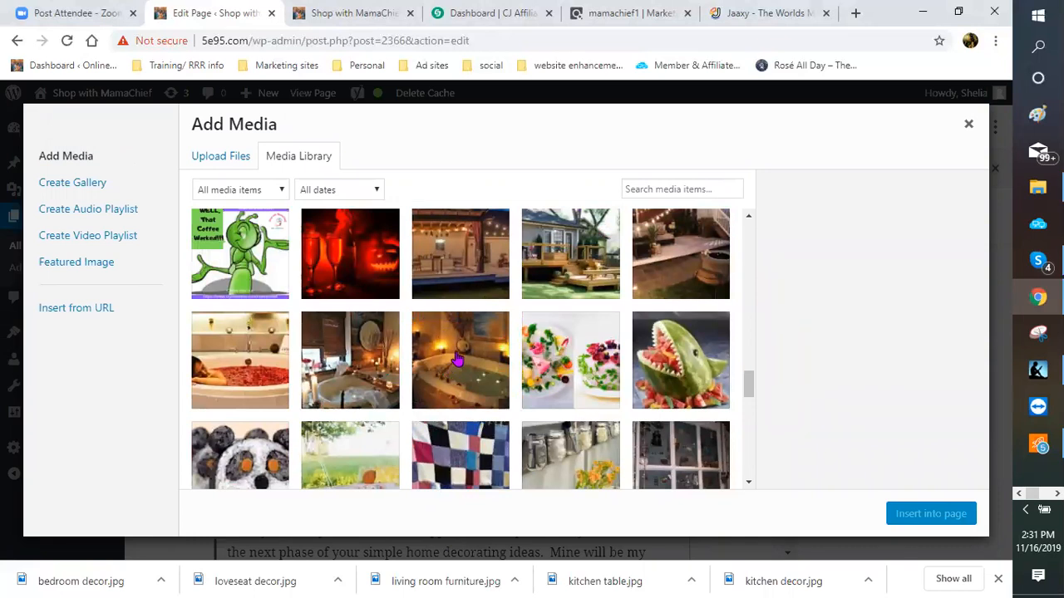
pyautogui.click(457, 357)
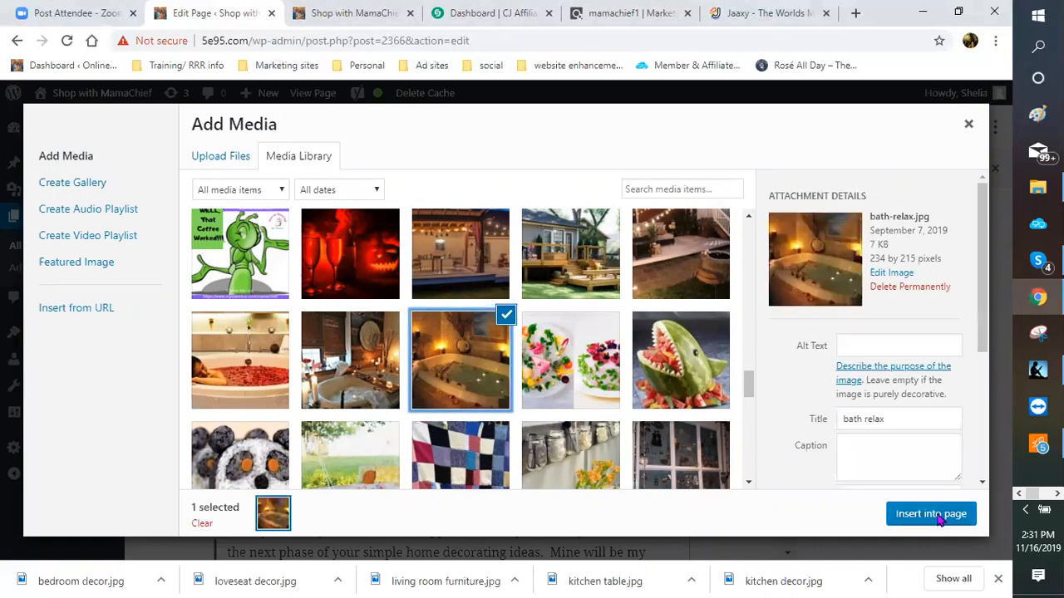
pyautogui.click(939, 520)
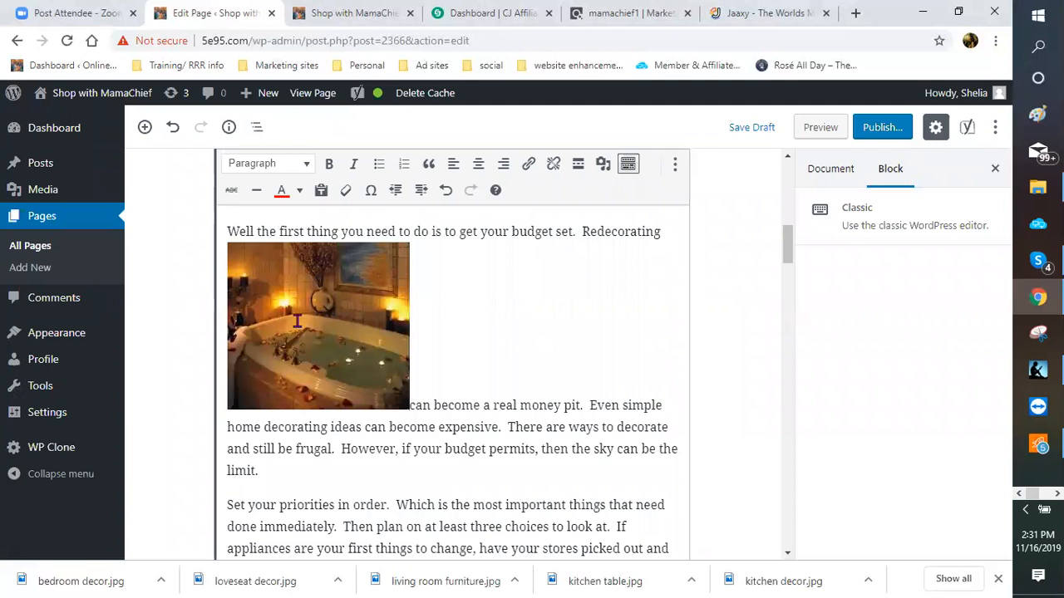
# Step: Left-align the bathtub photo and shrink it to 131 × 120 so the text wraps beside it
pyautogui.click(364, 321)
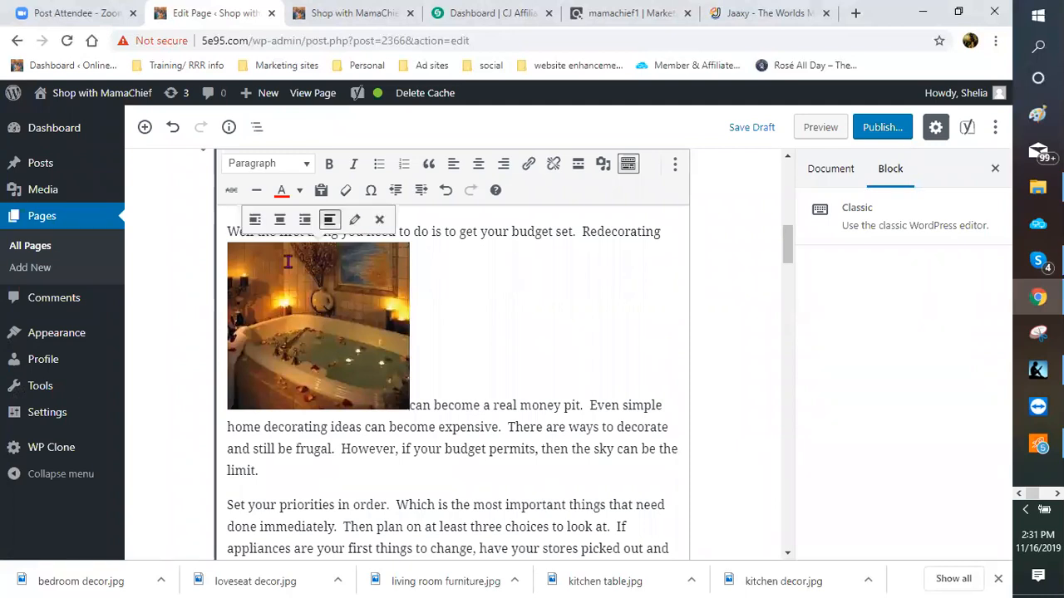
pyautogui.click(254, 220)
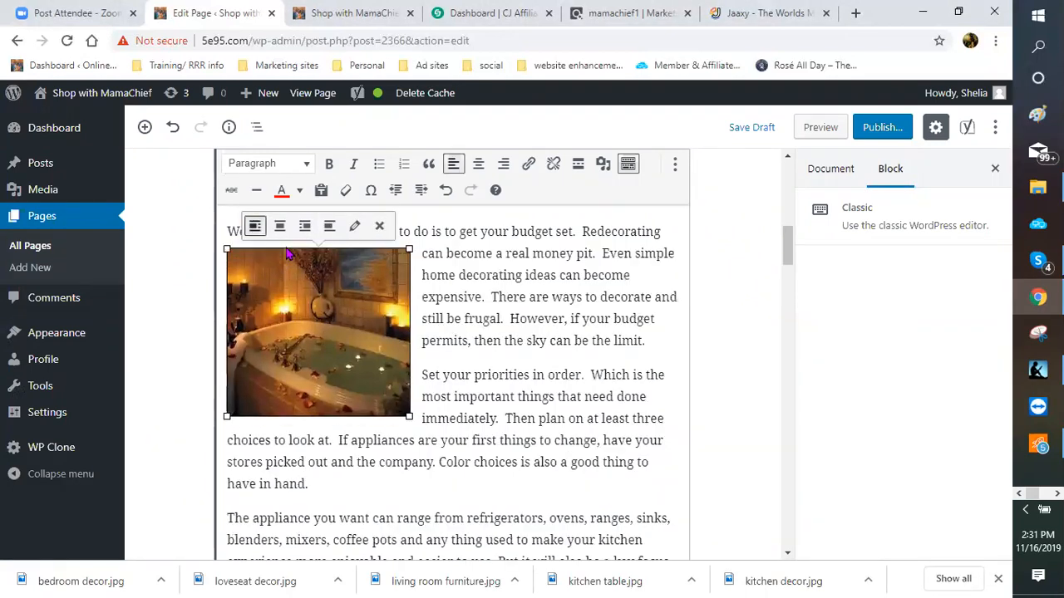
pyautogui.moveTo(409, 249); pyautogui.dragTo(352, 252)
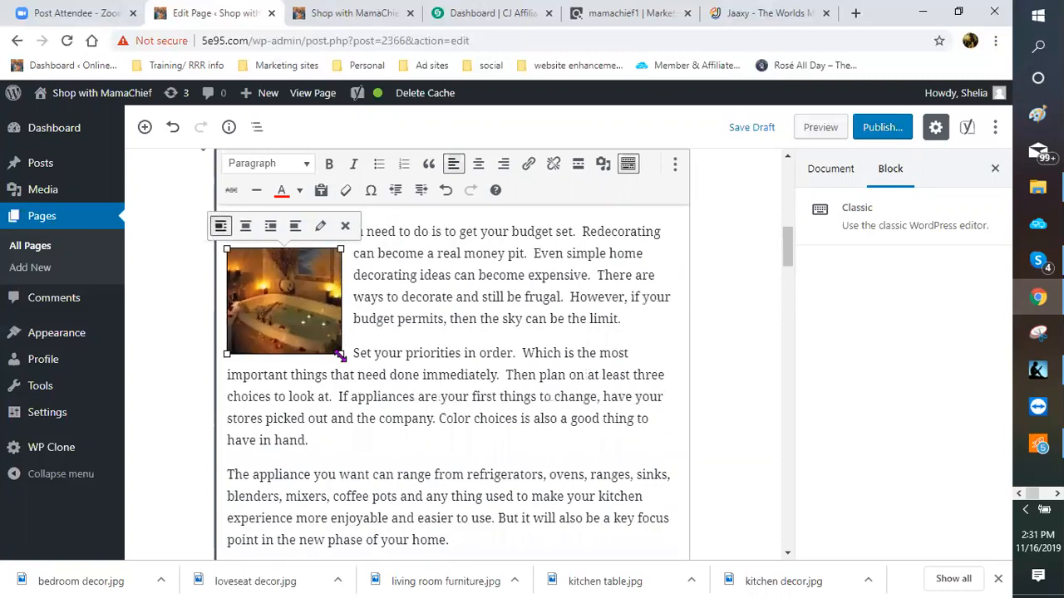
pyautogui.moveTo(341, 353); pyautogui.dragTo(324, 336)
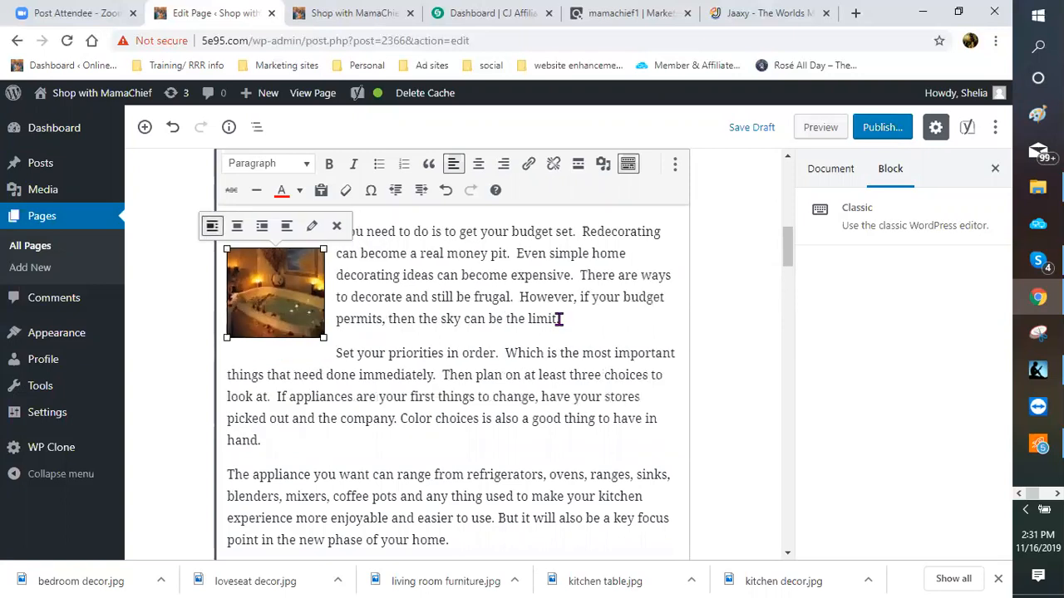
pyautogui.click(494, 351)
pyautogui.click(285, 358)
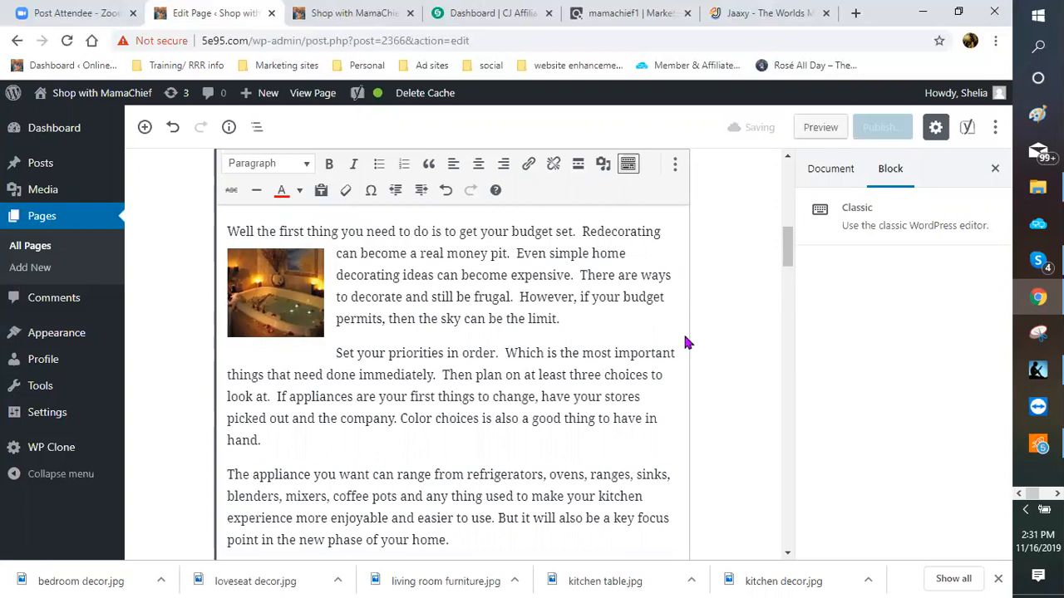
# Step: Preview the page and scroll to the wrapped bathtub photo under HOW TO GET STARTED
pyautogui.click(819, 130)
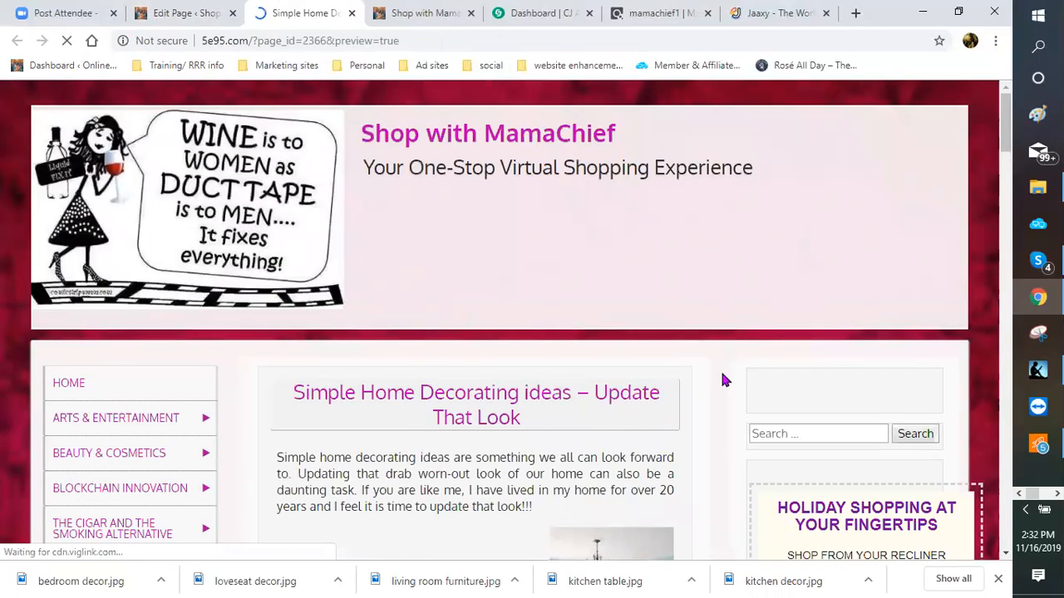
pyautogui.scroll(-2, 721, 380)
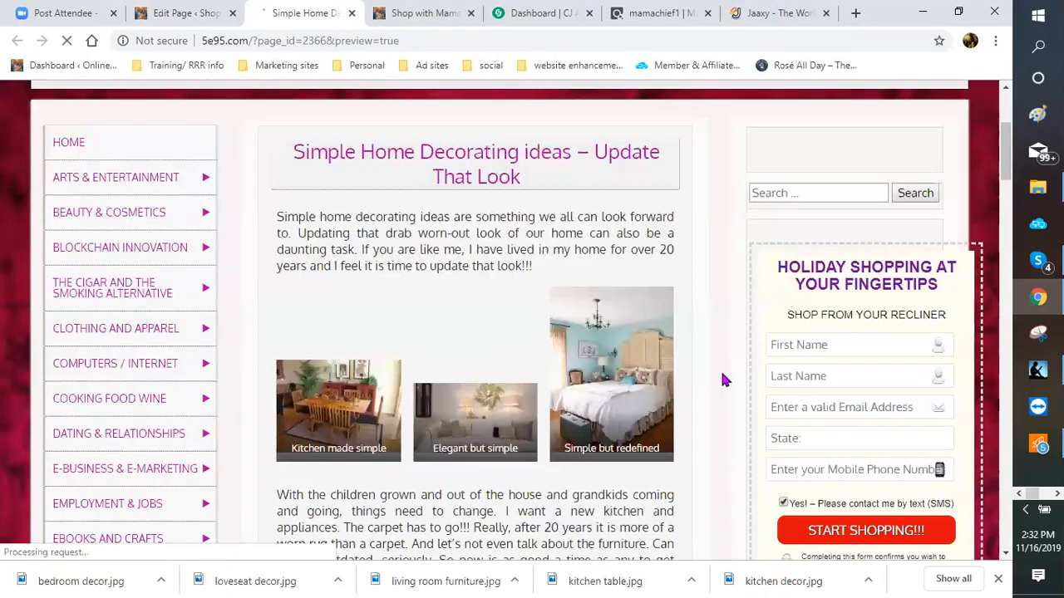
pyautogui.scroll(-4, 702, 353)
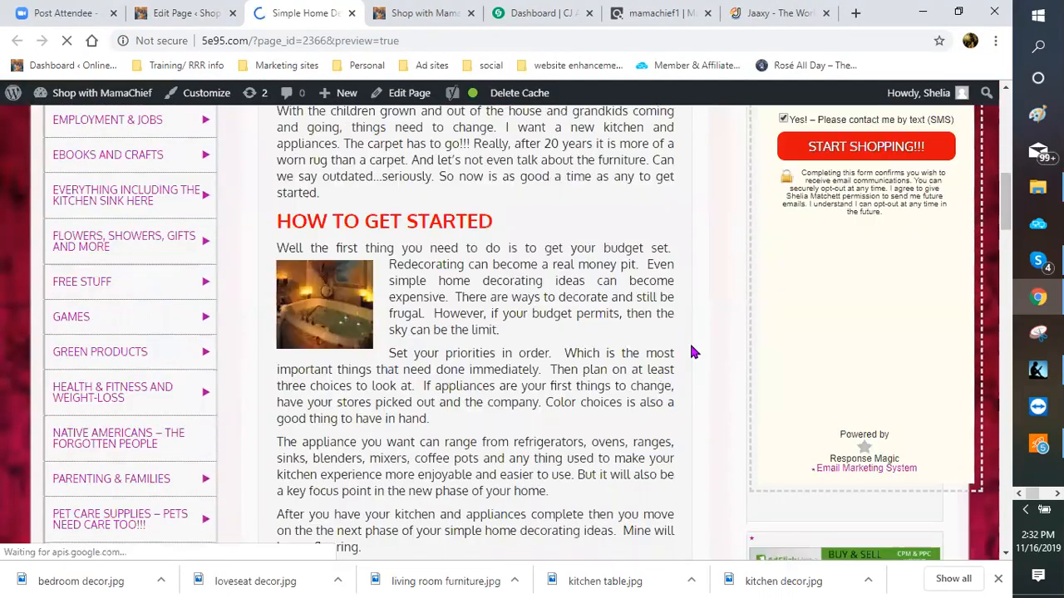
pyautogui.scroll(-1, 590, 303)
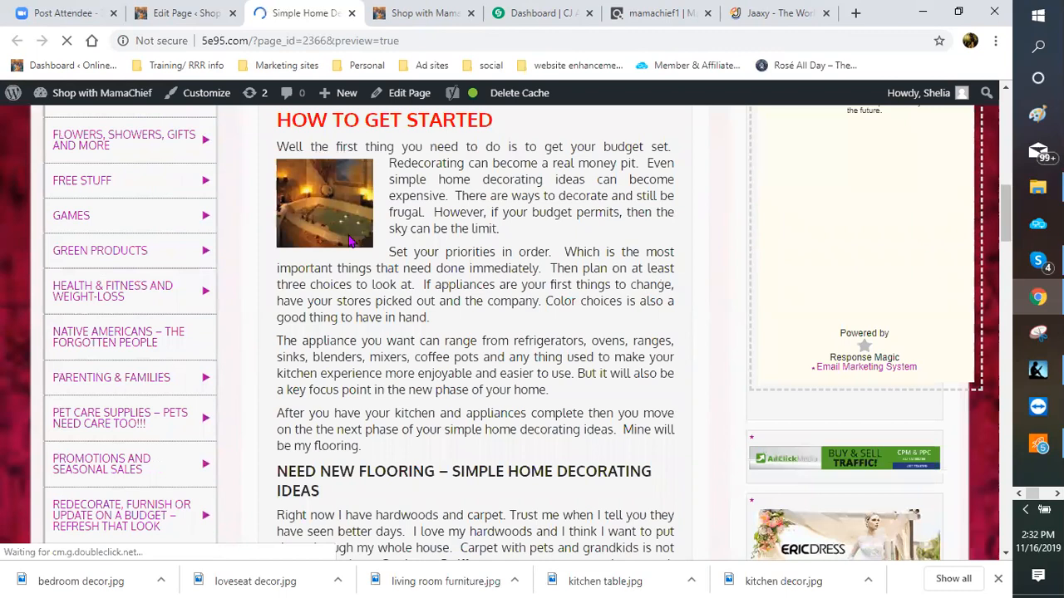
pyautogui.scroll(1, 384, 311)
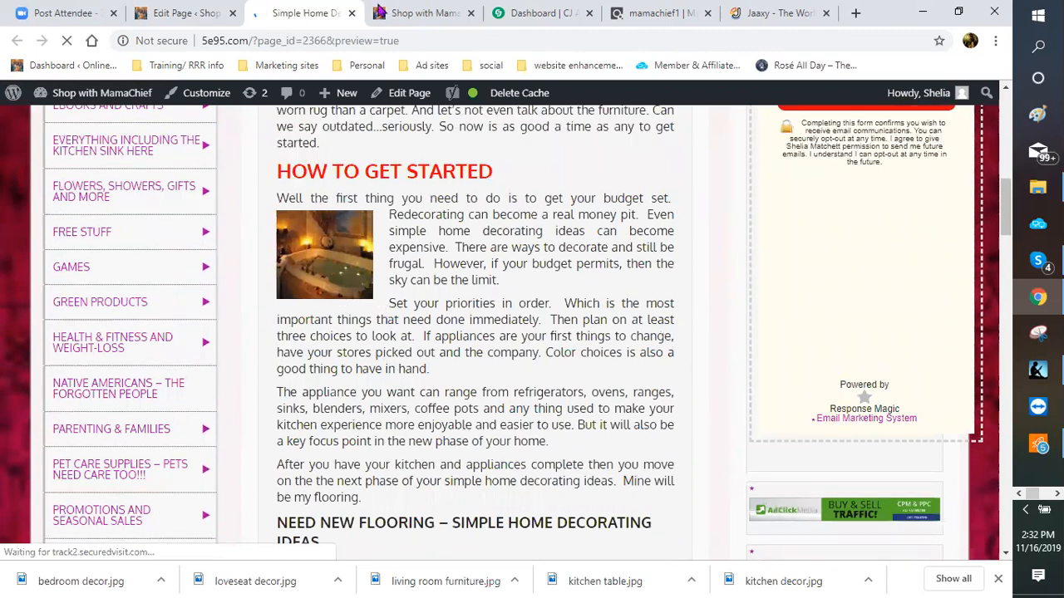
pyautogui.click(197, 13)
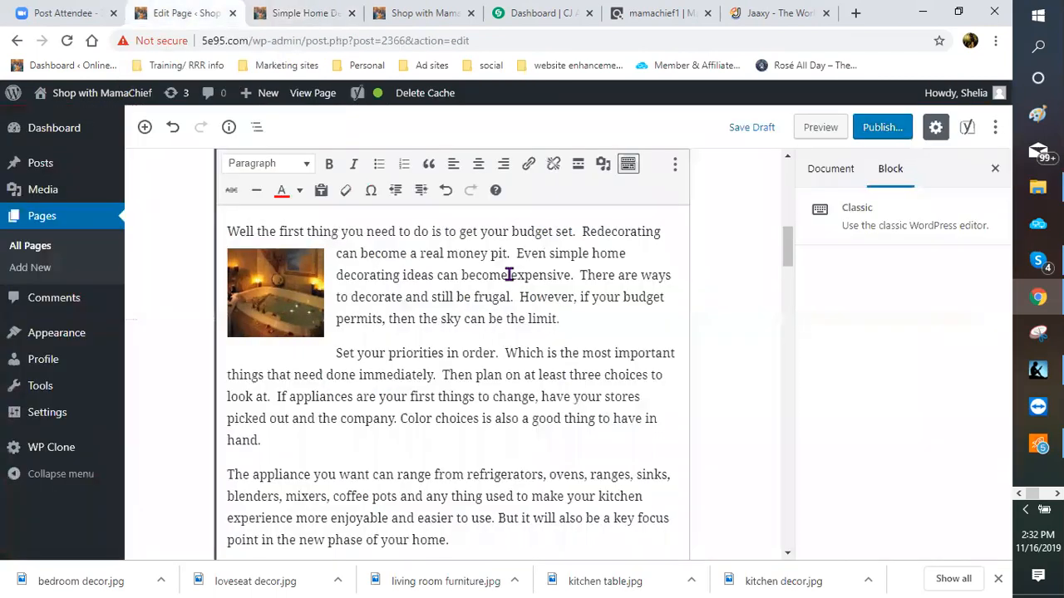
pyautogui.scroll(-2, 316, 345)
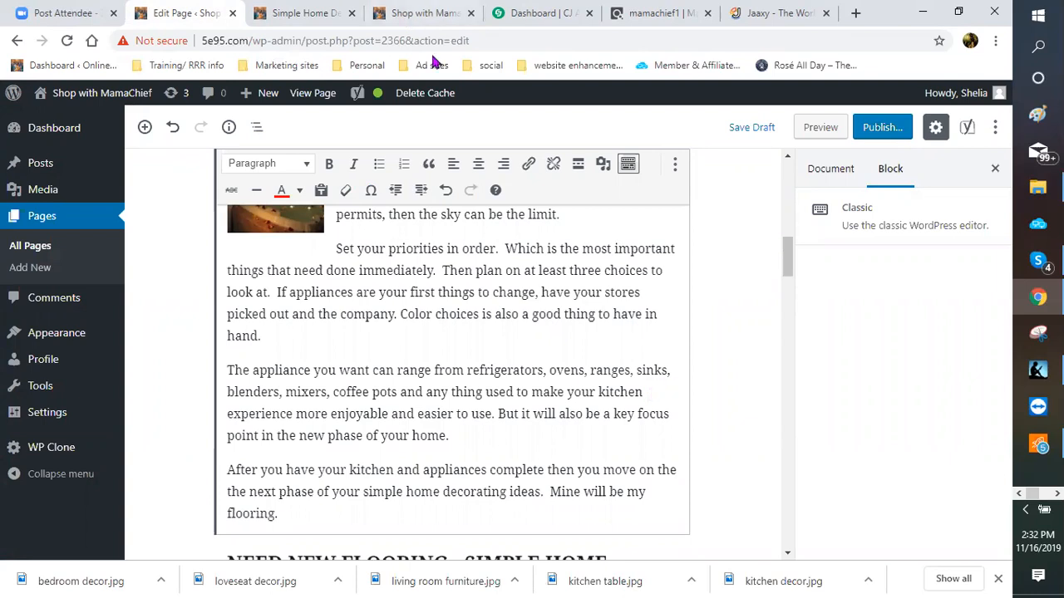
pyautogui.click(604, 165)
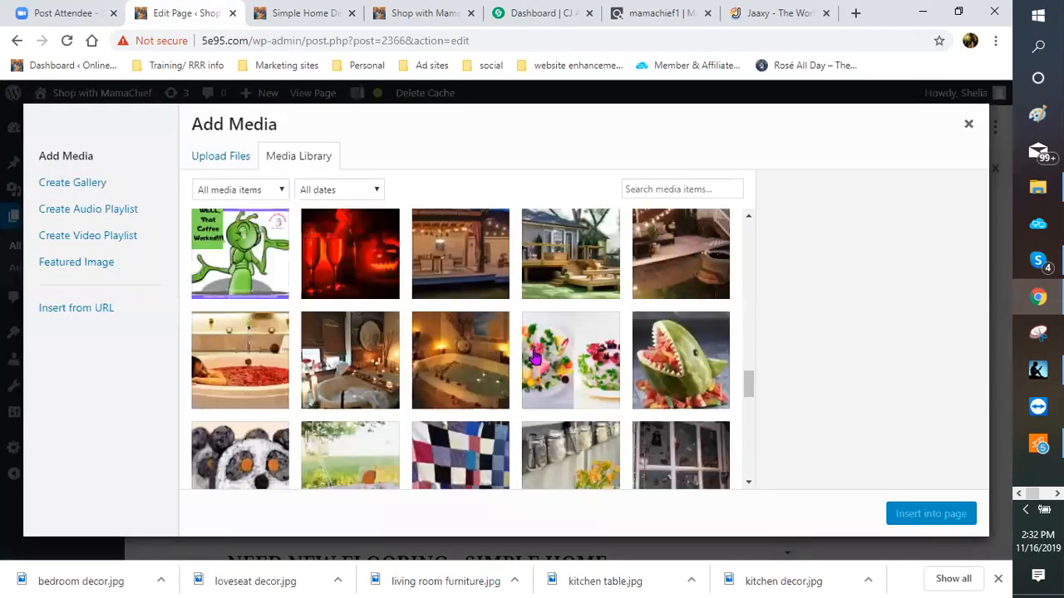
pyautogui.scroll(-3, 534, 357)
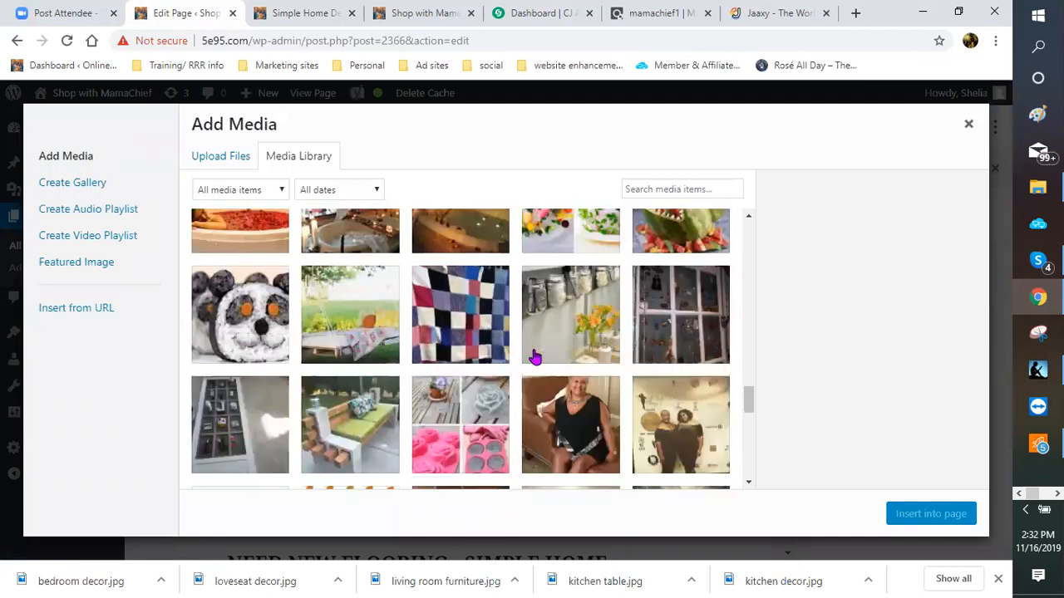
pyautogui.scroll(-1, 534, 357)
pyautogui.scroll(-1, 522, 374)
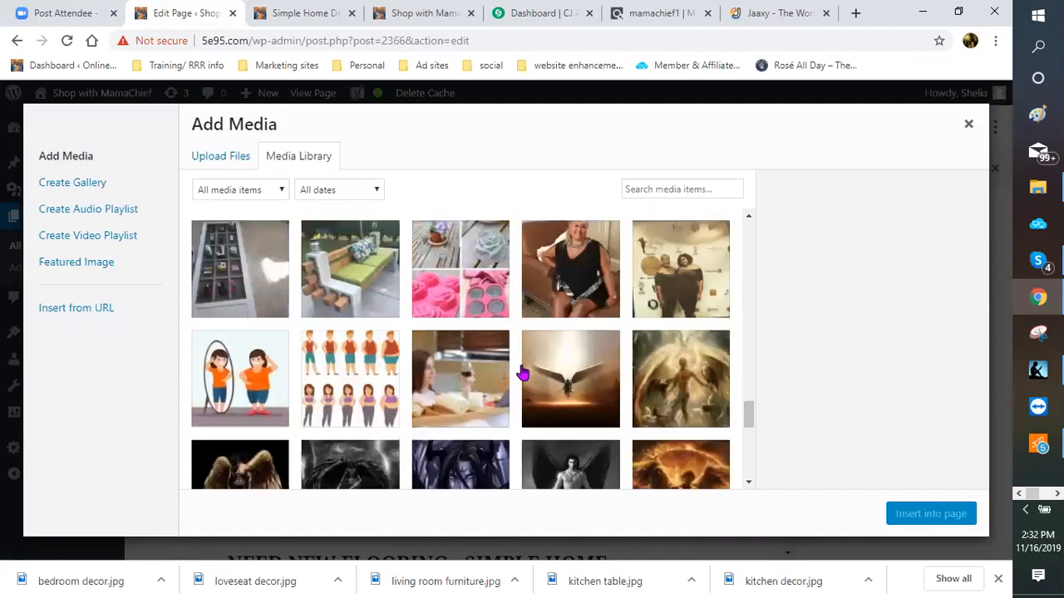
pyautogui.scroll(-1, 521, 372)
pyautogui.scroll(-3, 521, 371)
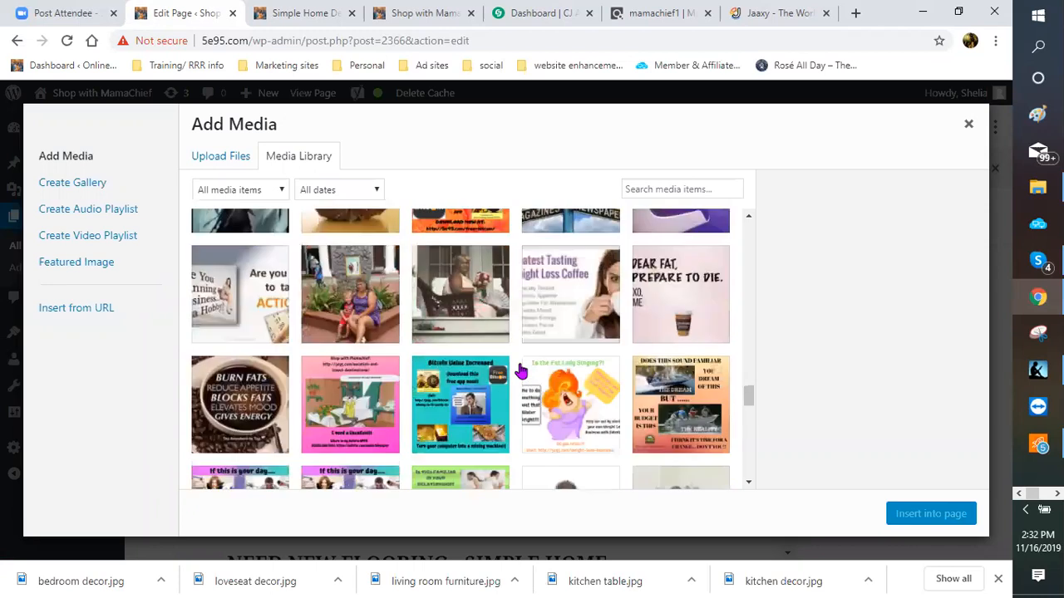
pyautogui.scroll(-2, 521, 372)
pyautogui.scroll(-2, 521, 372)
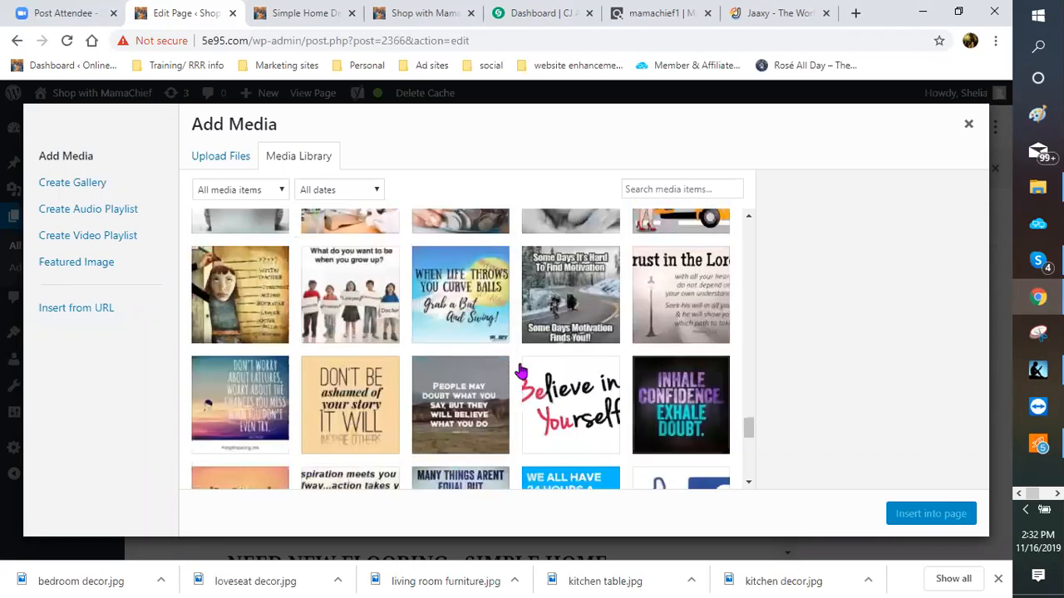
pyautogui.scroll(-3, 521, 371)
pyautogui.scroll(-2, 519, 371)
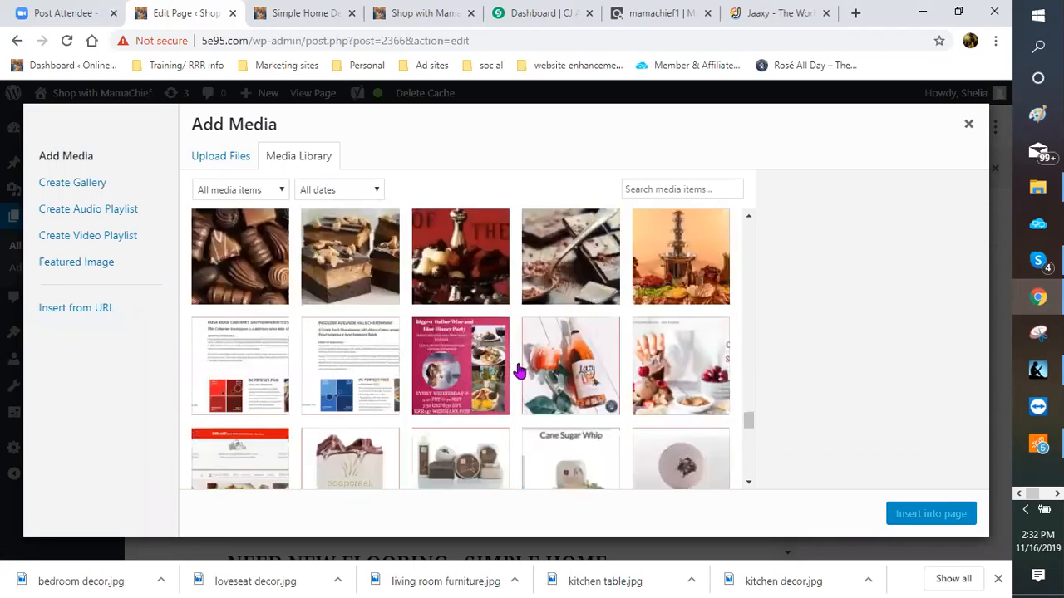
pyautogui.scroll(-3, 517, 371)
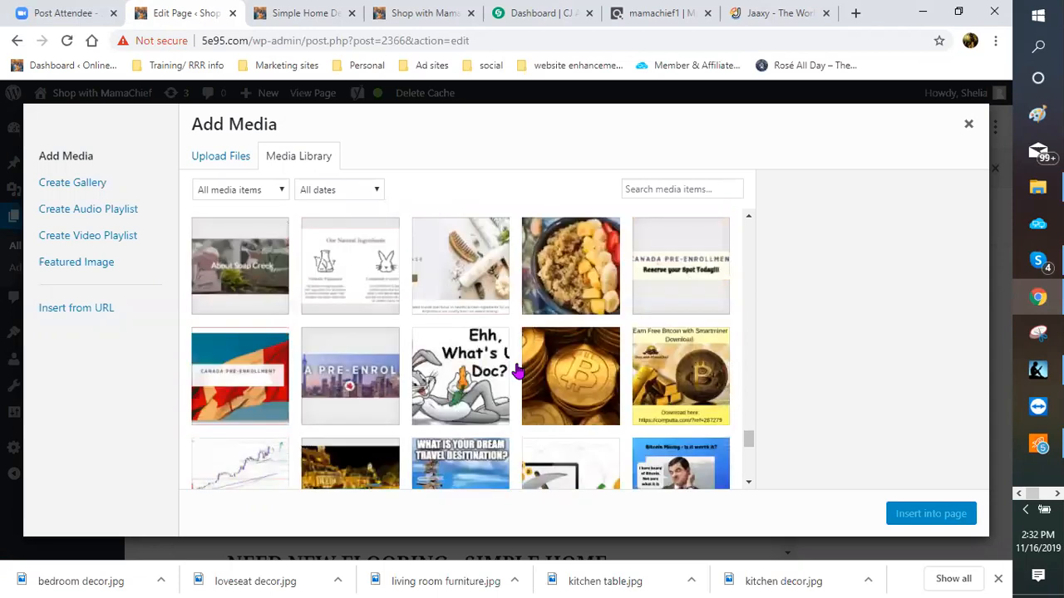
pyautogui.scroll(-3, 517, 372)
pyautogui.scroll(-3, 517, 372)
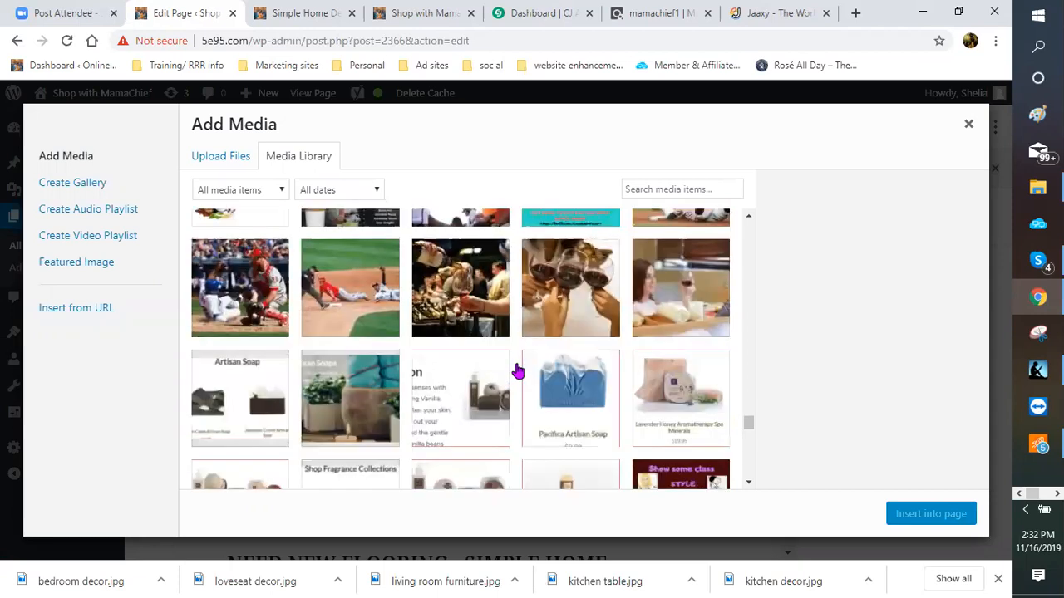
pyautogui.scroll(-3, 517, 371)
pyautogui.scroll(-3, 517, 371)
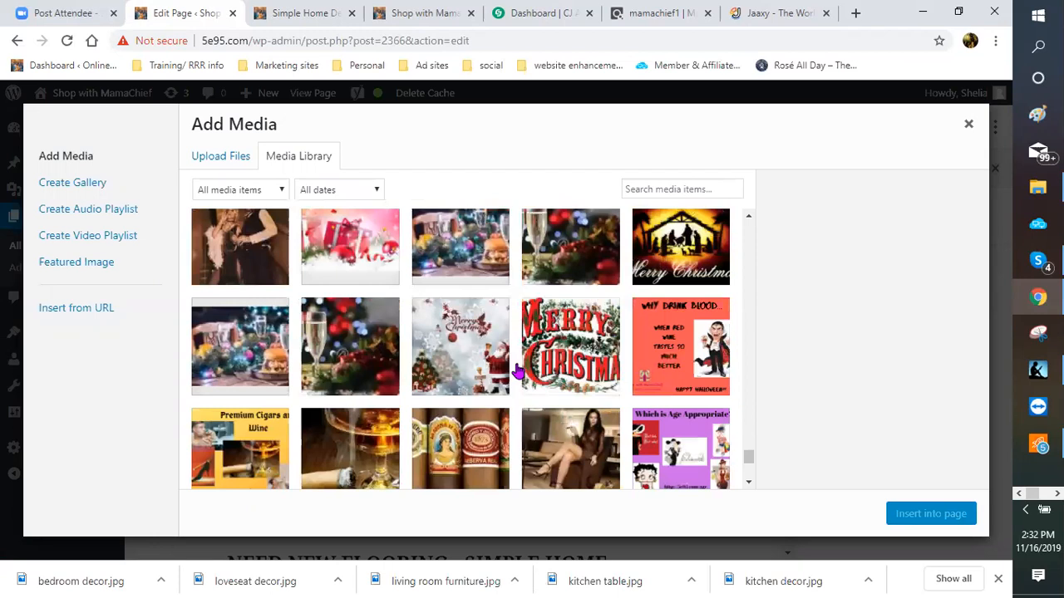
pyautogui.scroll(3, 517, 372)
pyautogui.scroll(-3, 517, 371)
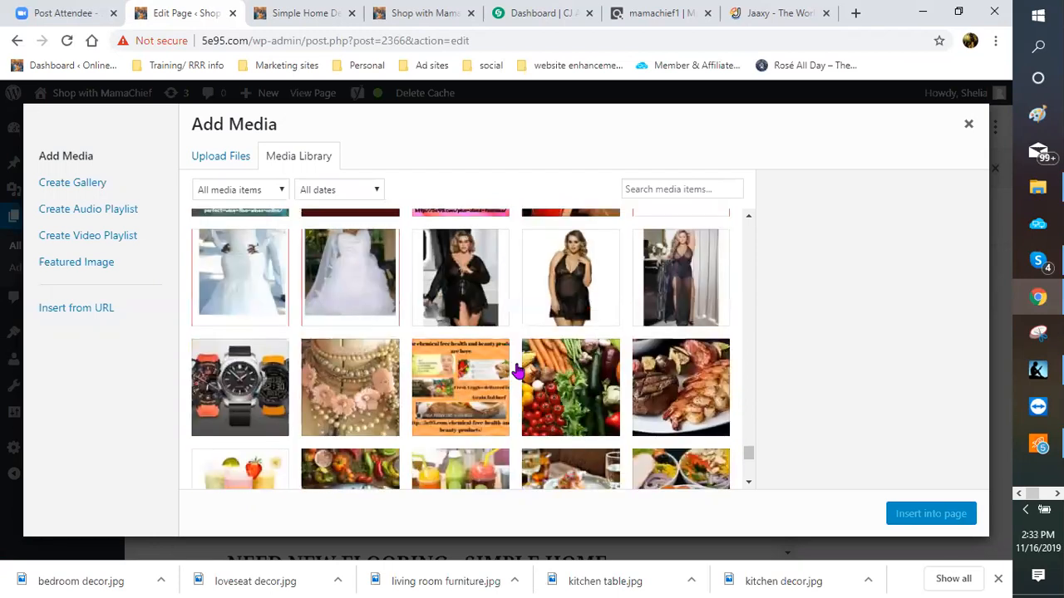
pyautogui.scroll(-5, 517, 371)
pyautogui.scroll(-3, 517, 371)
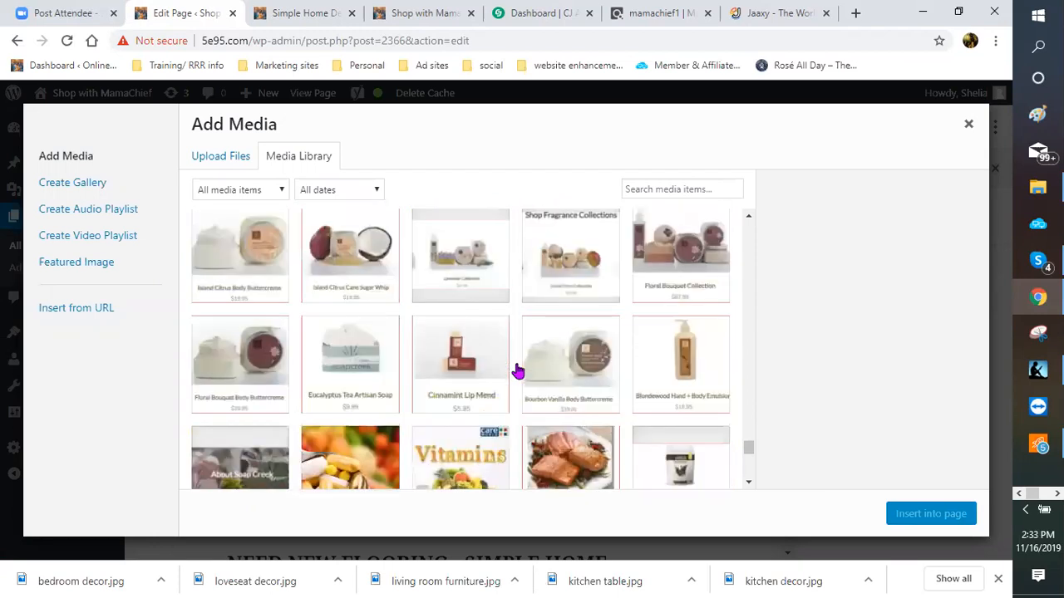
pyautogui.scroll(-3, 517, 372)
pyautogui.scroll(-4, 517, 372)
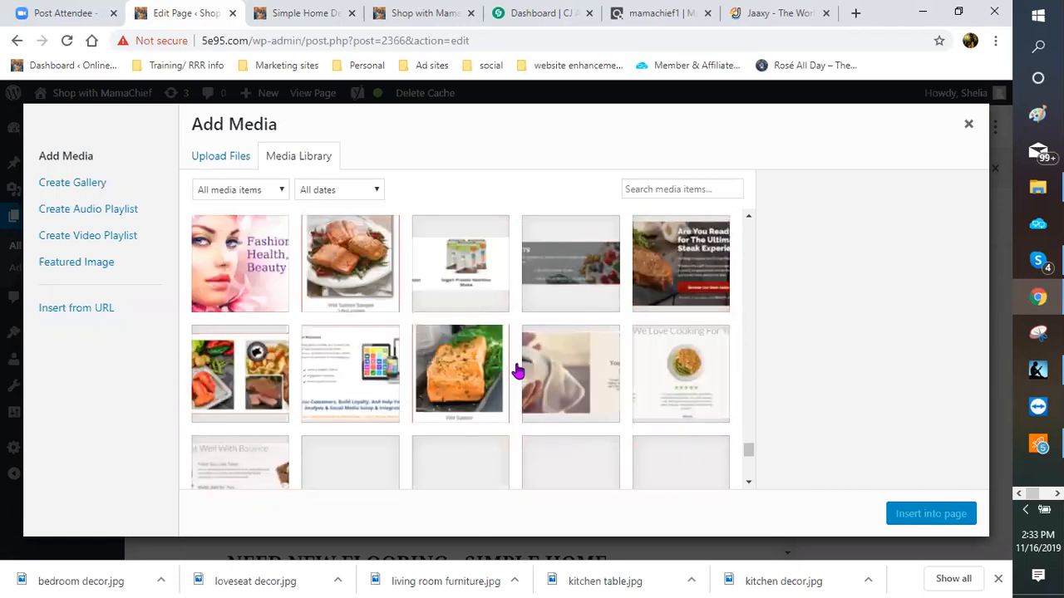
pyautogui.scroll(-4, 517, 372)
pyautogui.scroll(-4, 517, 371)
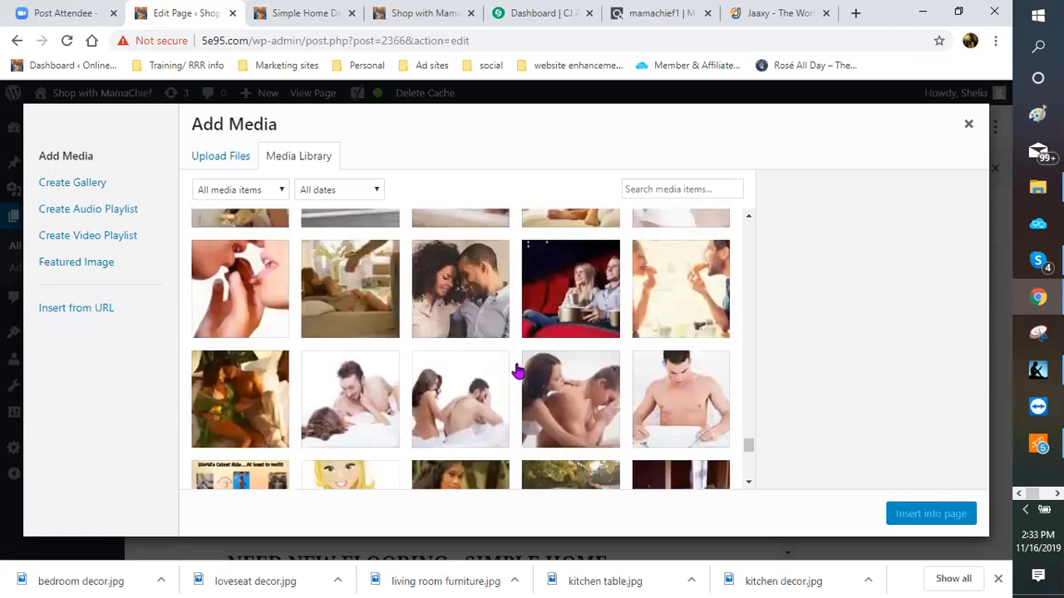
pyautogui.scroll(-4, 517, 371)
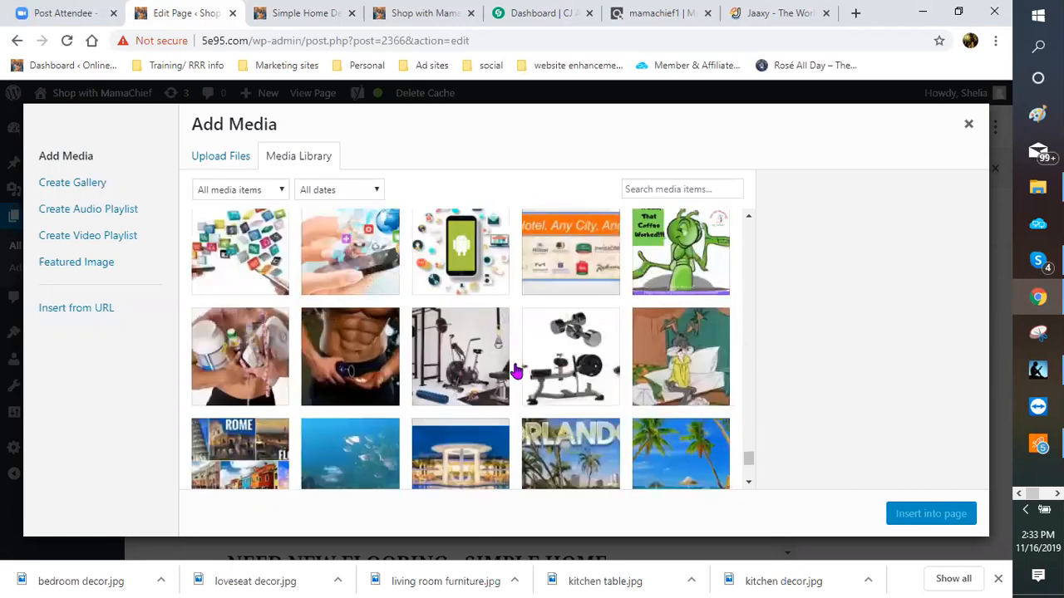
pyautogui.scroll(-4, 514, 371)
pyautogui.scroll(-4, 515, 371)
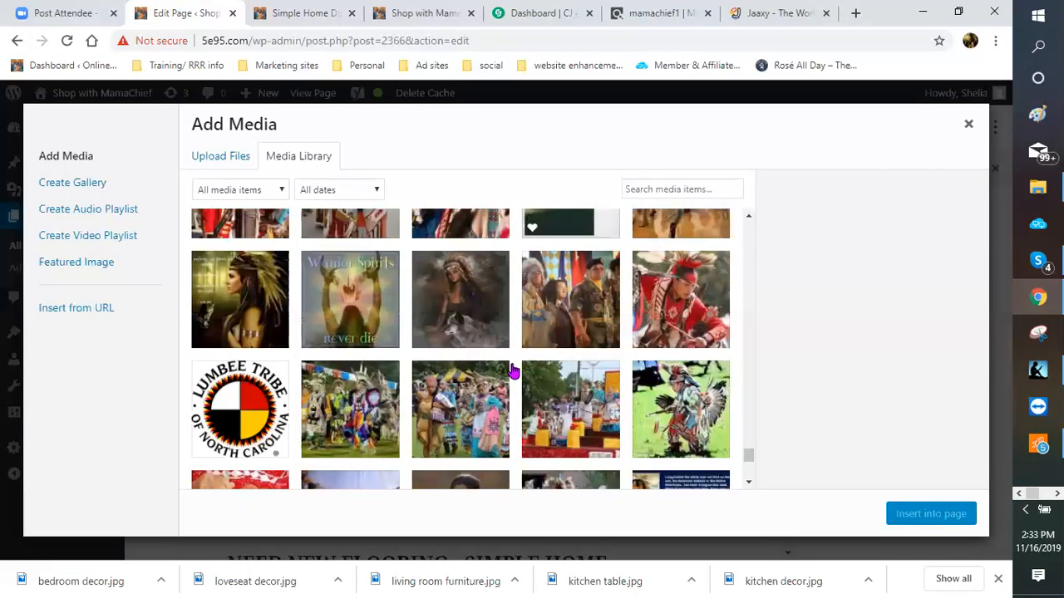
pyautogui.scroll(-4, 514, 371)
pyautogui.scroll(-3, 513, 371)
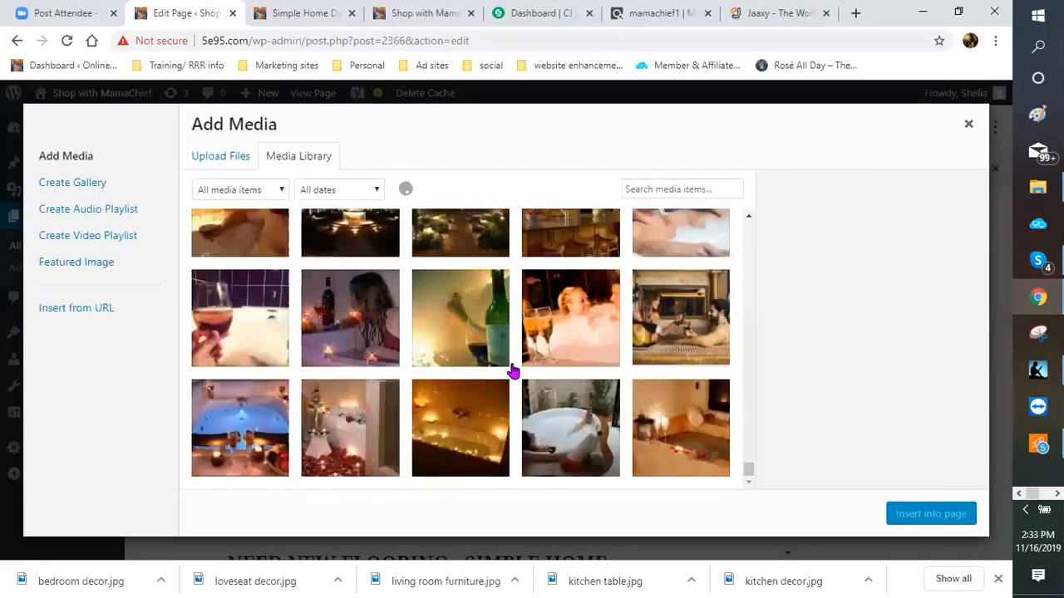
pyautogui.scroll(1, 513, 372)
pyautogui.scroll(-3, 513, 370)
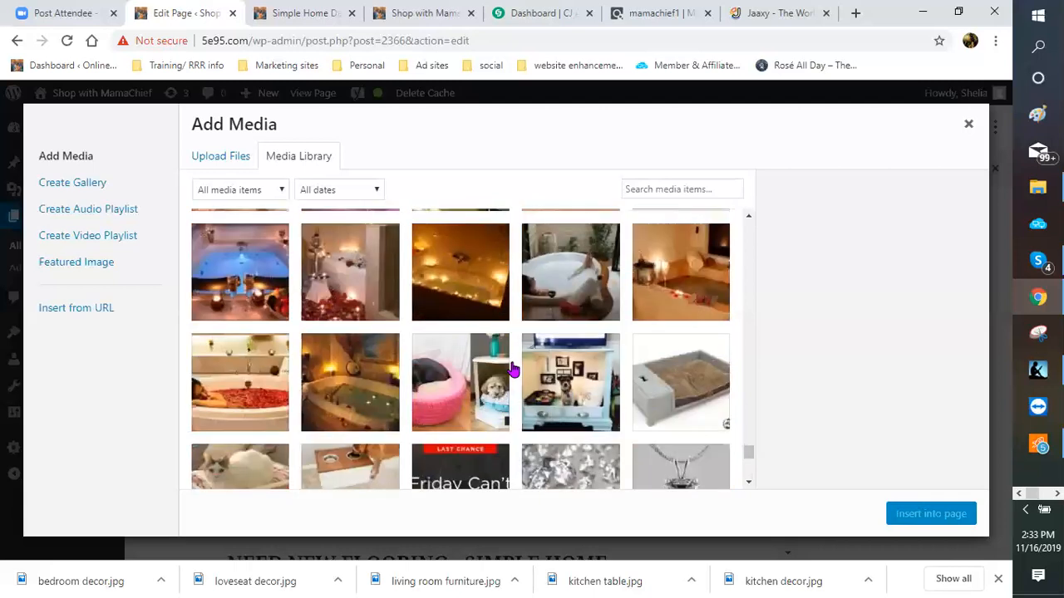
pyautogui.scroll(-3, 513, 371)
pyautogui.scroll(-3, 513, 371)
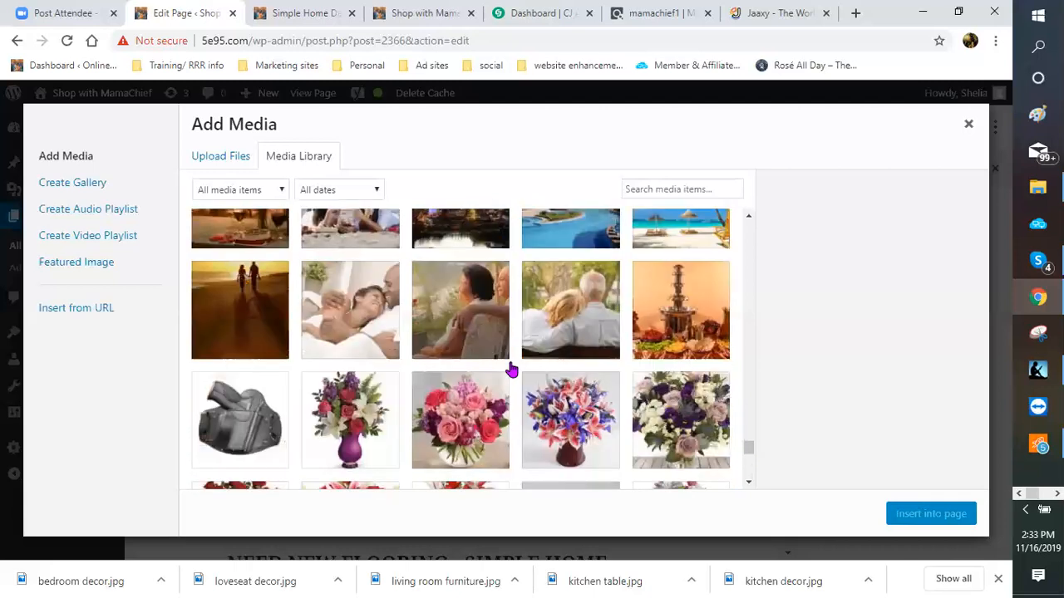
pyautogui.scroll(-3, 511, 370)
pyautogui.scroll(-3, 508, 370)
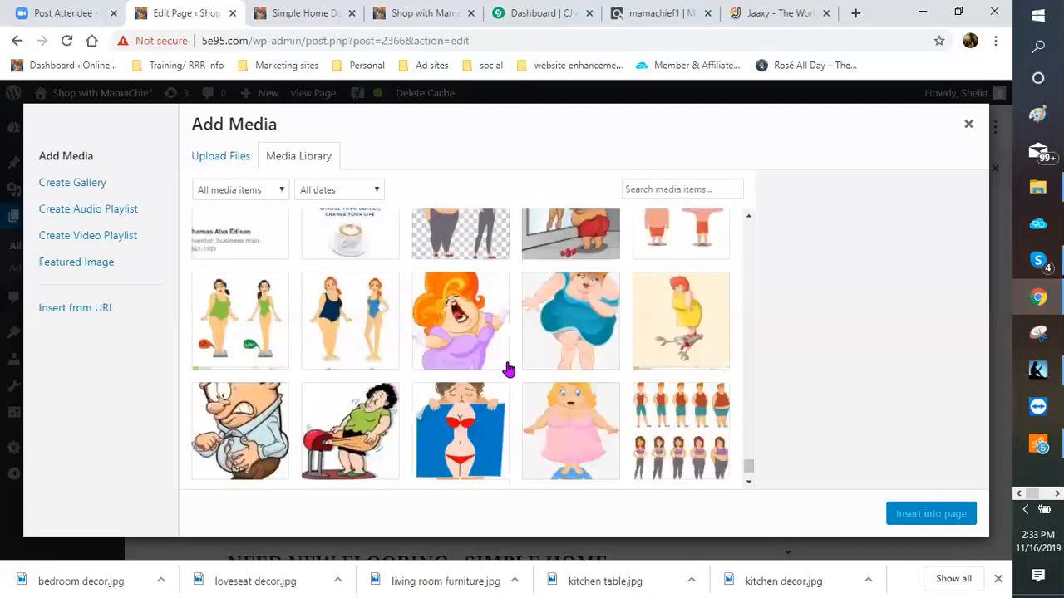
pyautogui.scroll(-3, 508, 370)
pyautogui.scroll(-3, 507, 370)
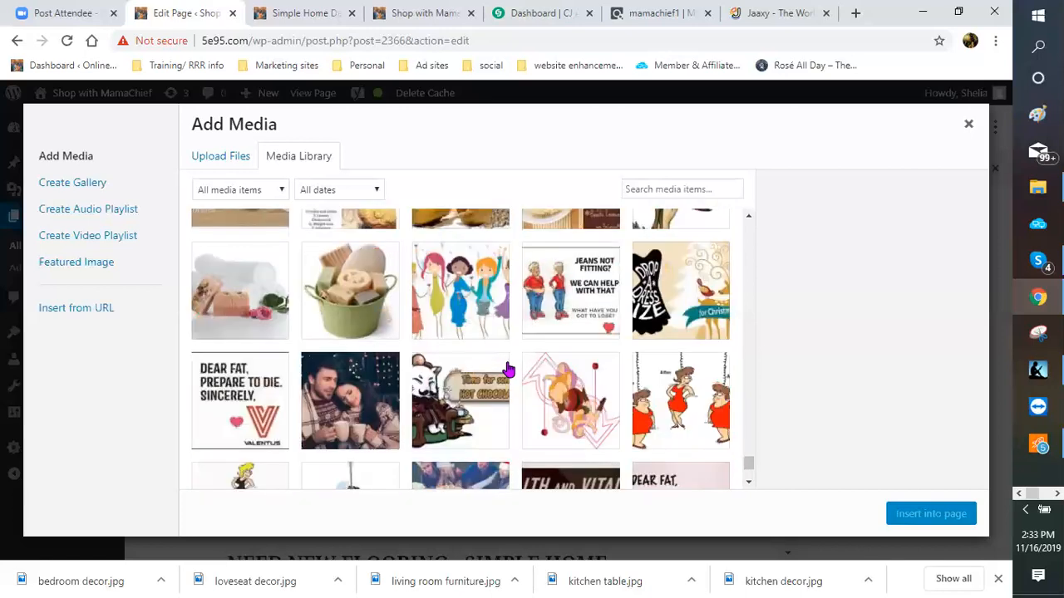
pyautogui.scroll(-1, 505, 370)
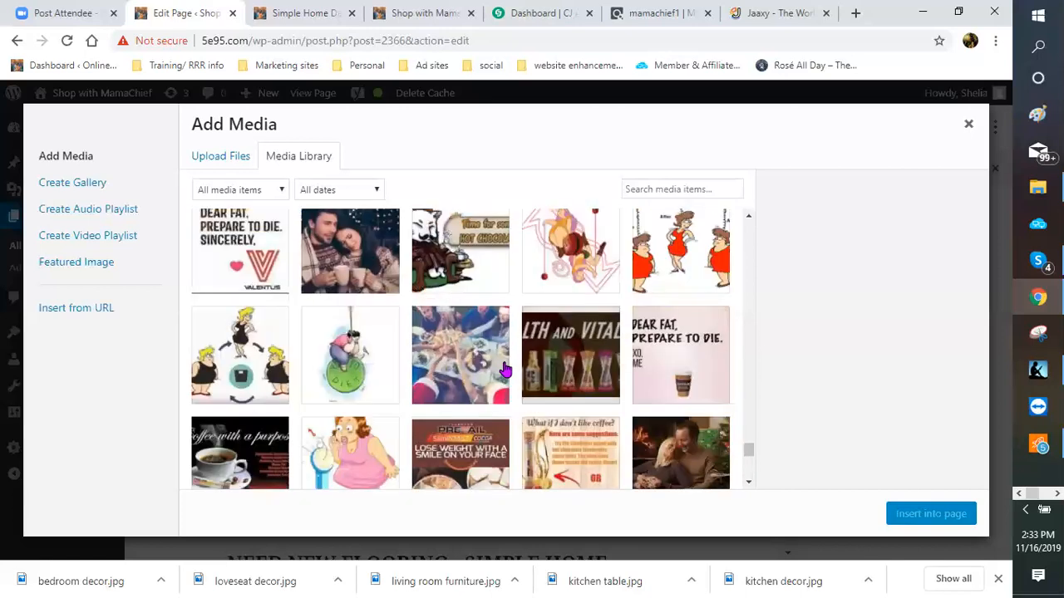
pyautogui.scroll(-3, 505, 369)
pyautogui.scroll(-3, 503, 372)
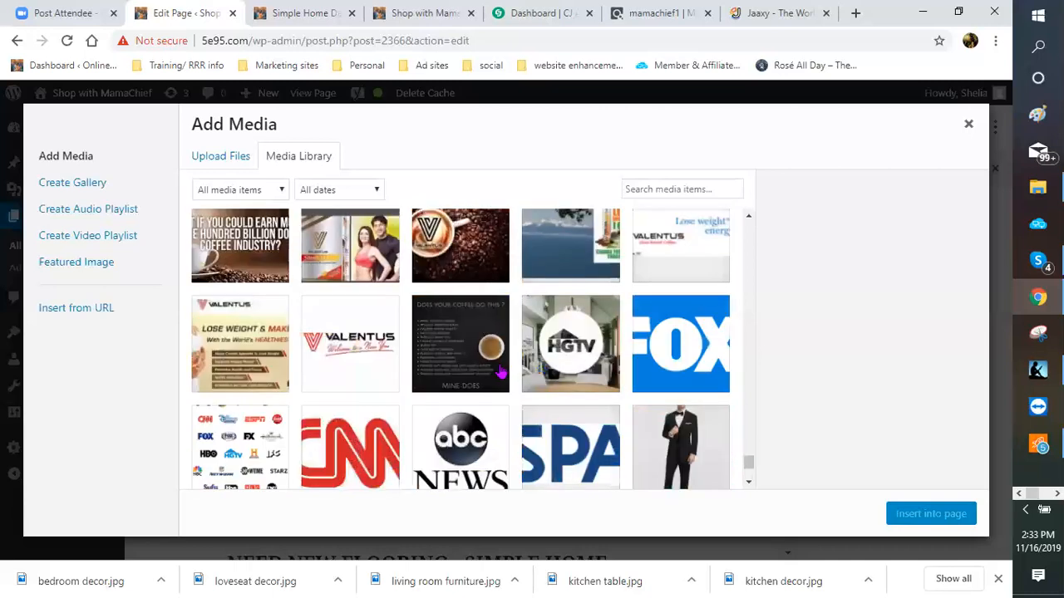
pyautogui.scroll(-3, 503, 372)
pyautogui.scroll(-3, 502, 373)
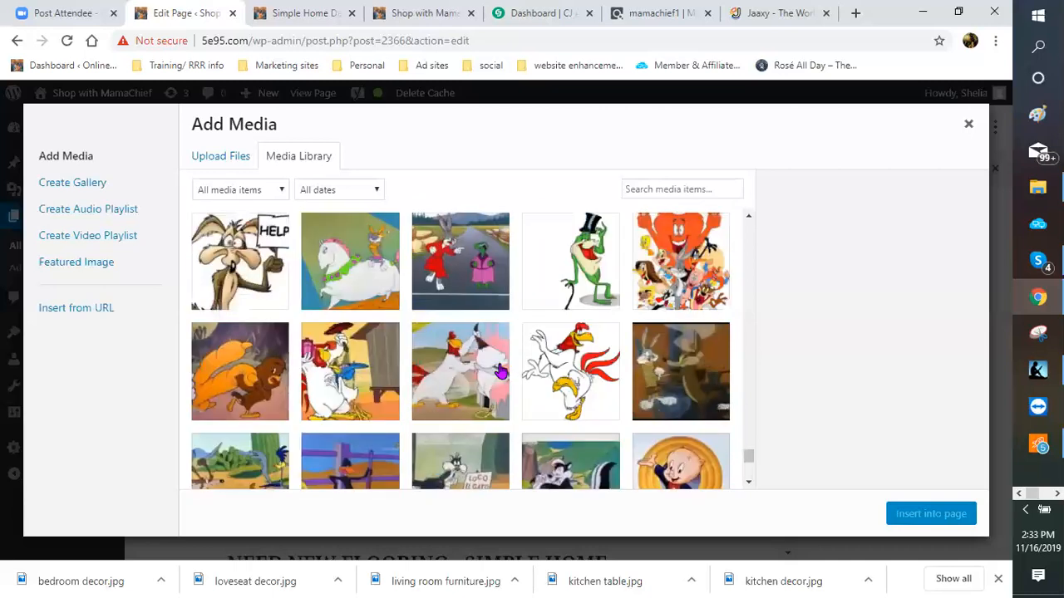
pyautogui.scroll(-3, 501, 373)
pyautogui.scroll(-2, 501, 372)
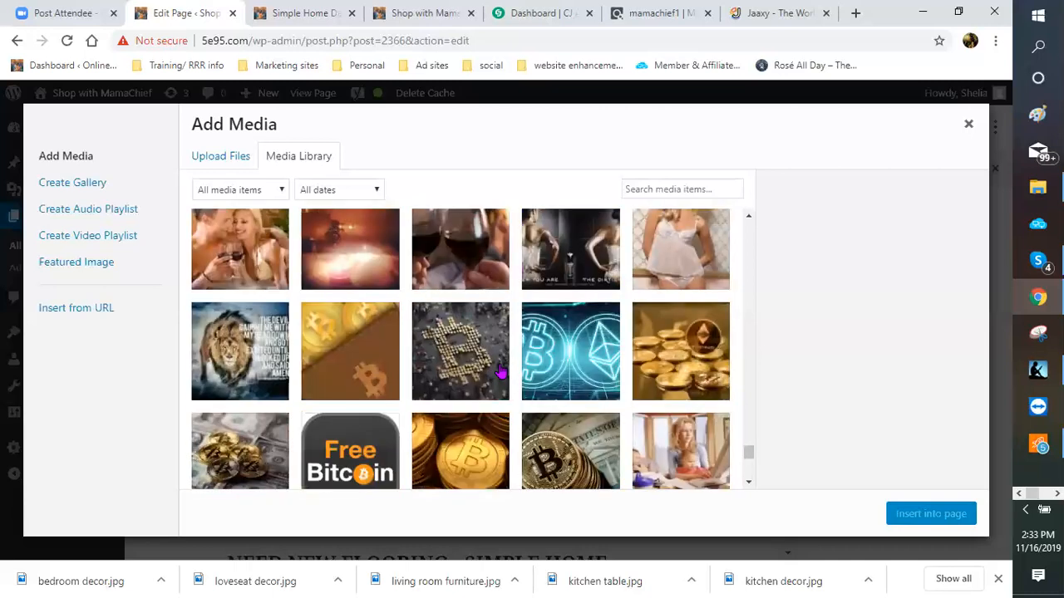
pyautogui.scroll(-3, 501, 373)
pyautogui.scroll(-1, 501, 372)
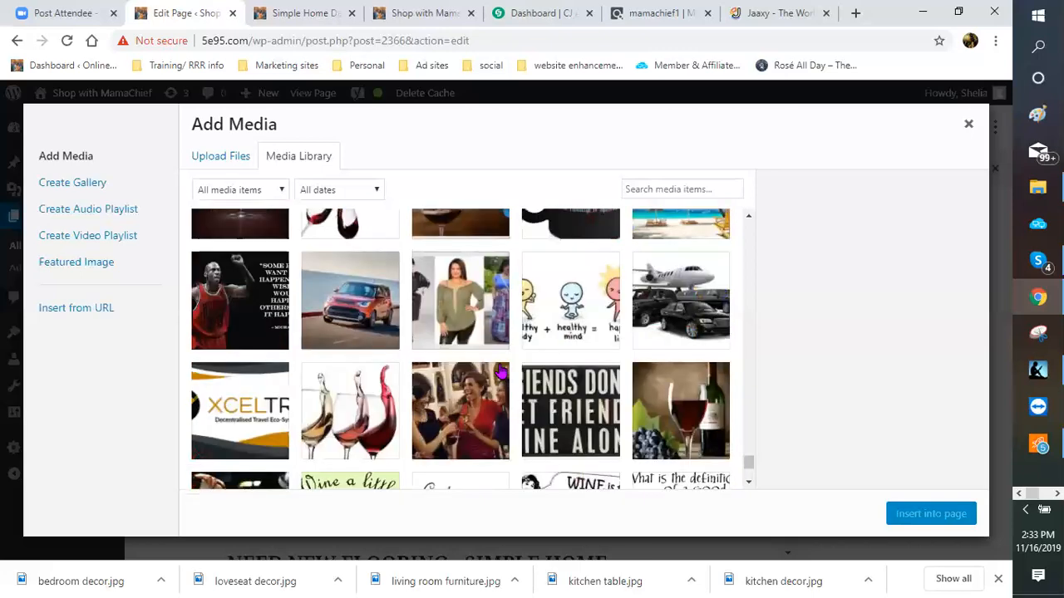
pyautogui.scroll(-3, 501, 372)
pyautogui.scroll(-3, 498, 372)
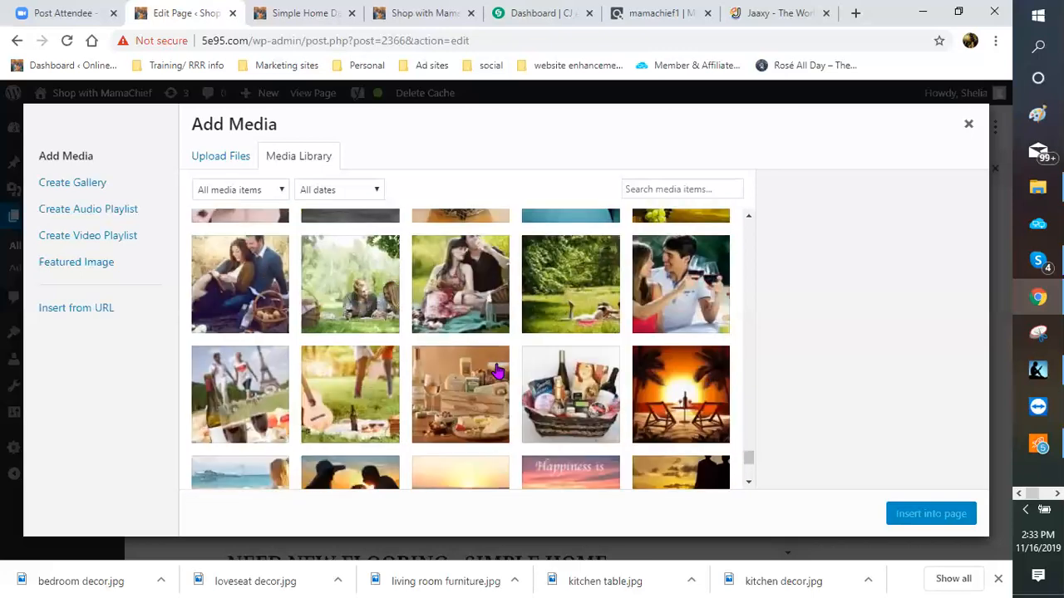
pyautogui.scroll(-3, 497, 371)
pyautogui.scroll(-3, 497, 372)
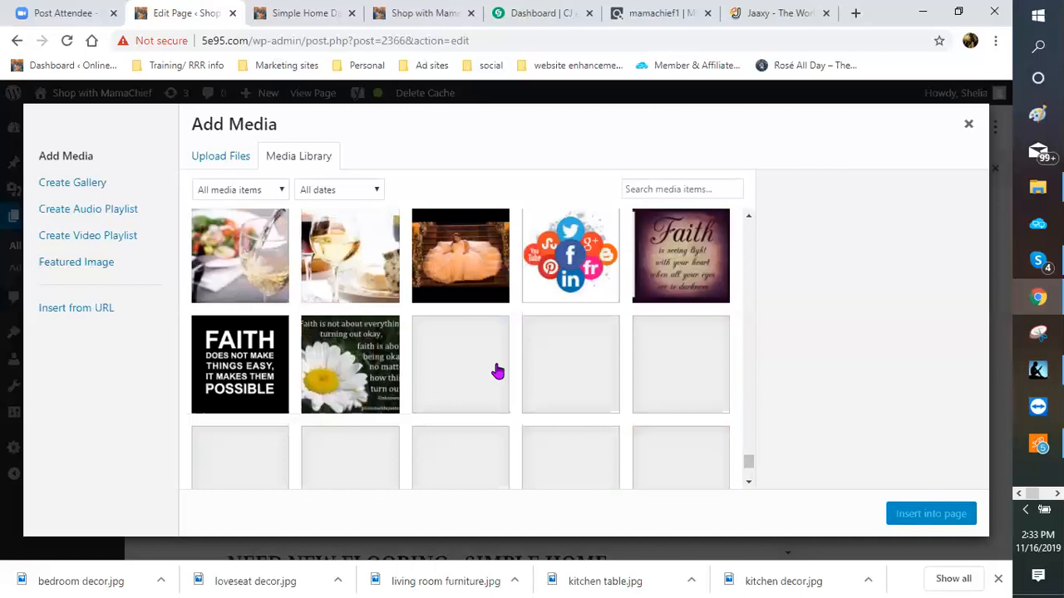
pyautogui.scroll(-3, 497, 371)
pyautogui.scroll(-3, 497, 371)
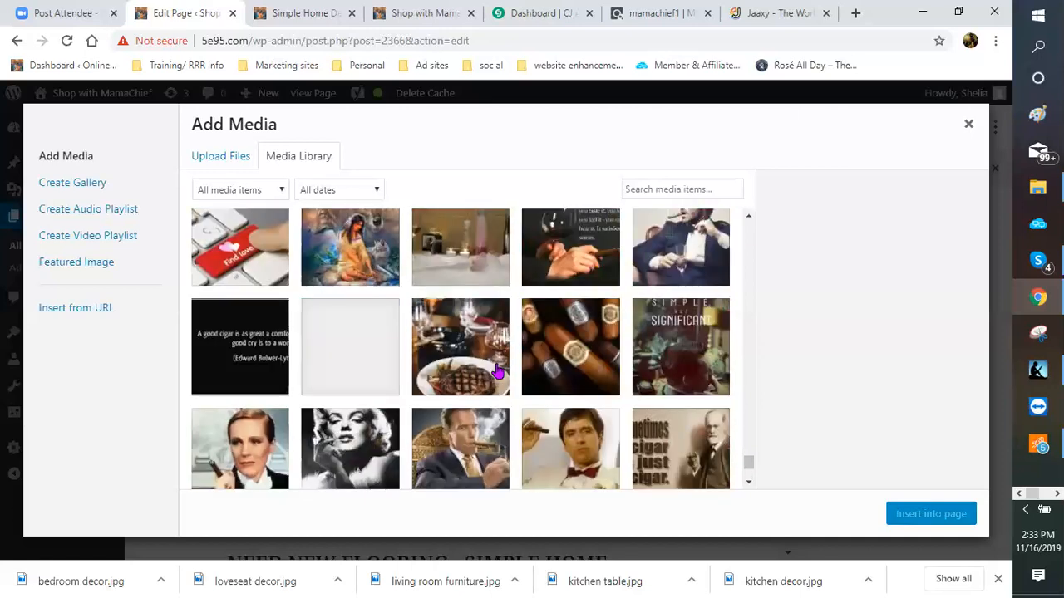
pyautogui.scroll(-3, 495, 370)
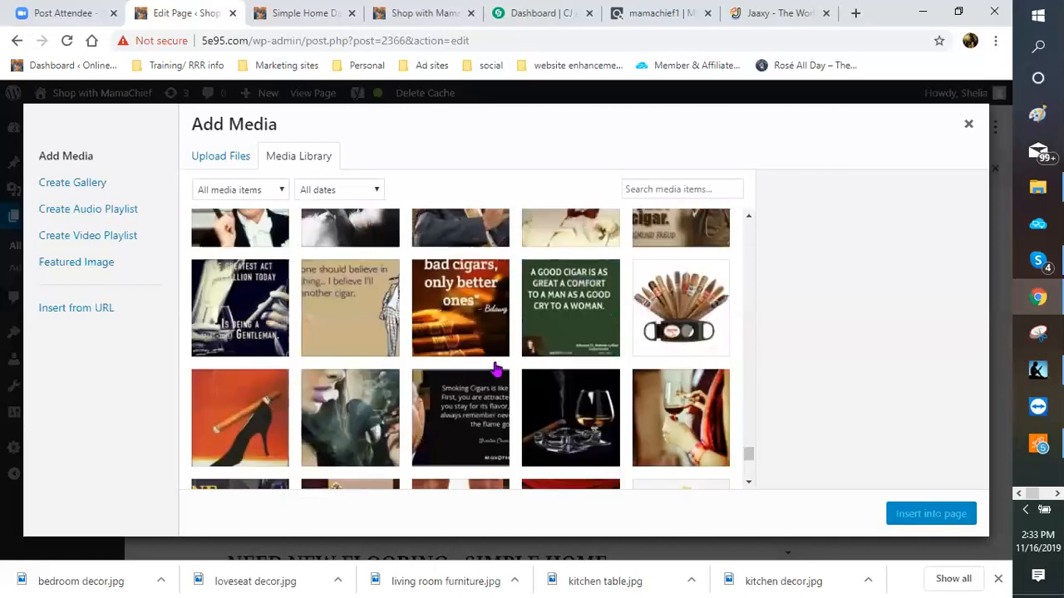
pyautogui.scroll(-3, 517, 309)
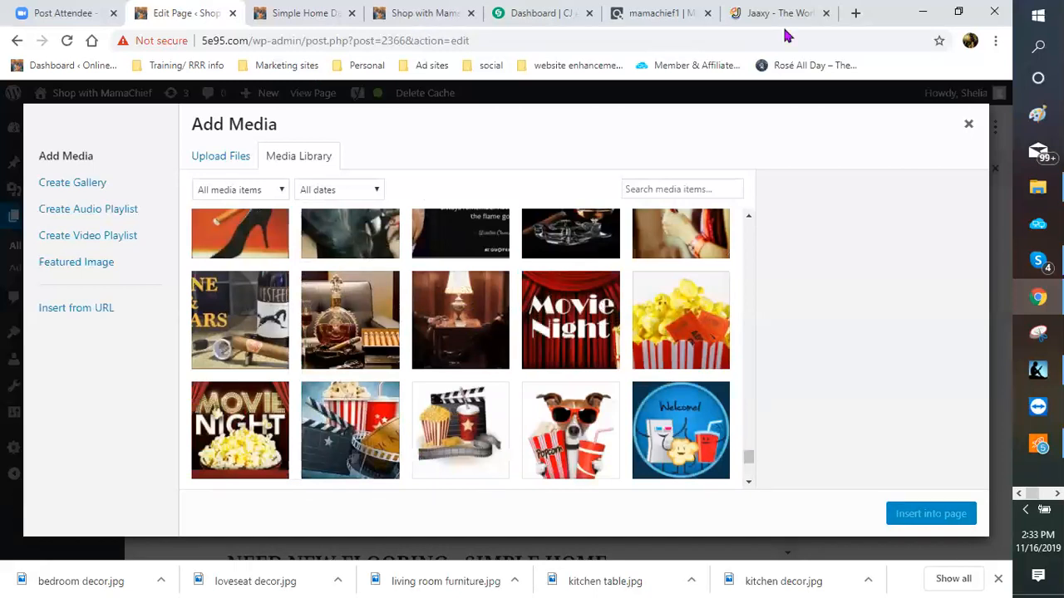
# Step: Search 'appliances' in a new tab and browse the Google Images results
pyautogui.click(854, 15)
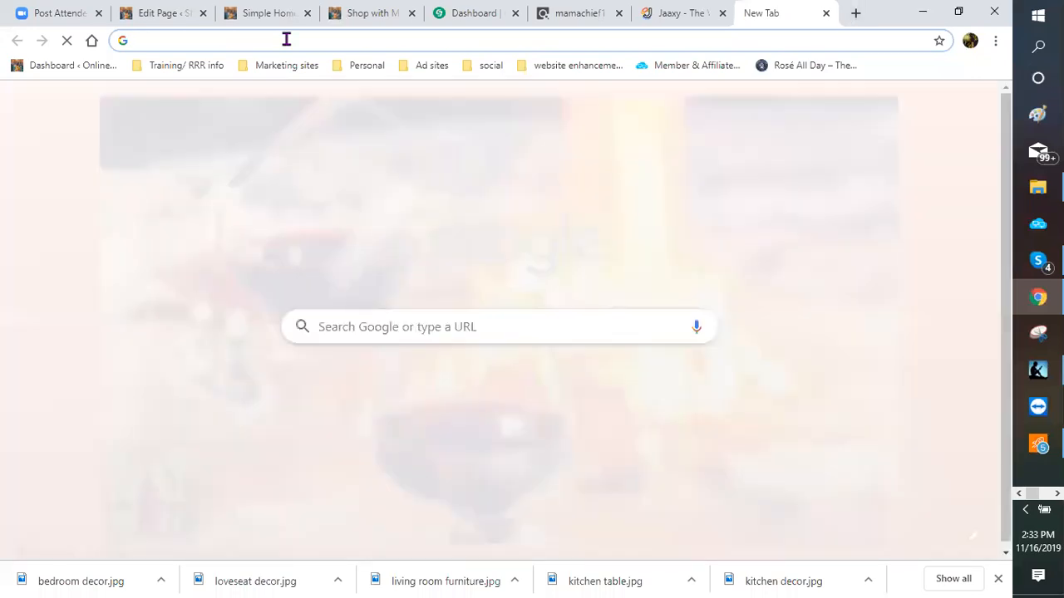
pyautogui.write('ap')
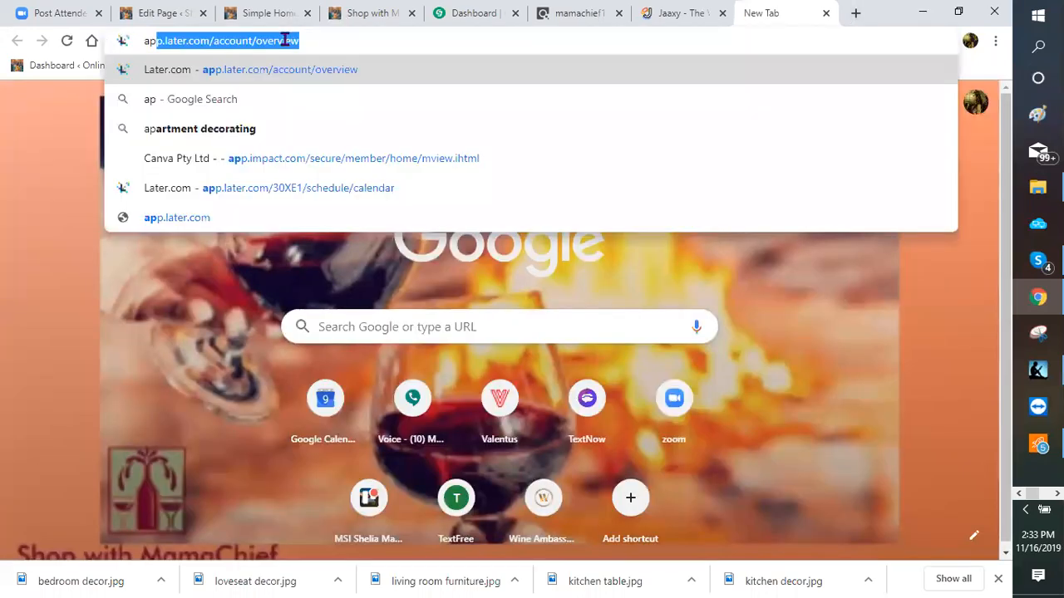
pyautogui.write('plianc')
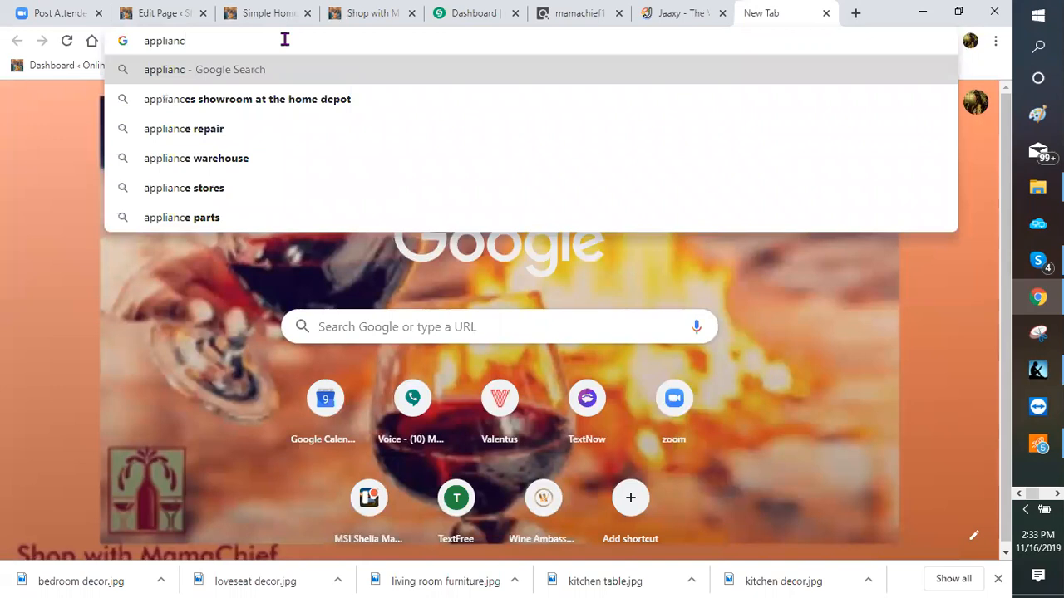
pyautogui.write('es')
pyautogui.press('Return')
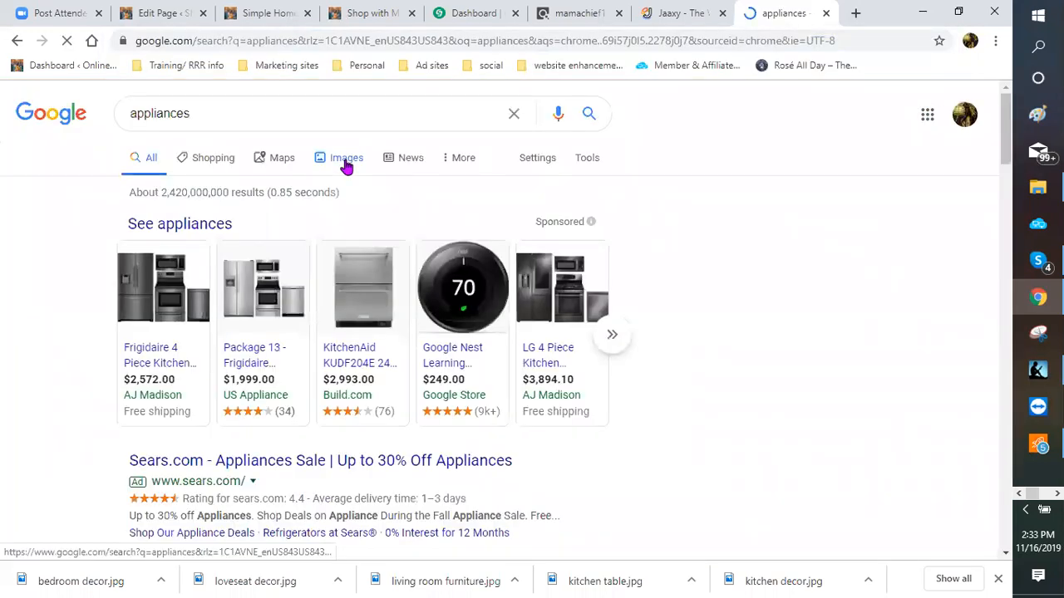
pyautogui.click(346, 163)
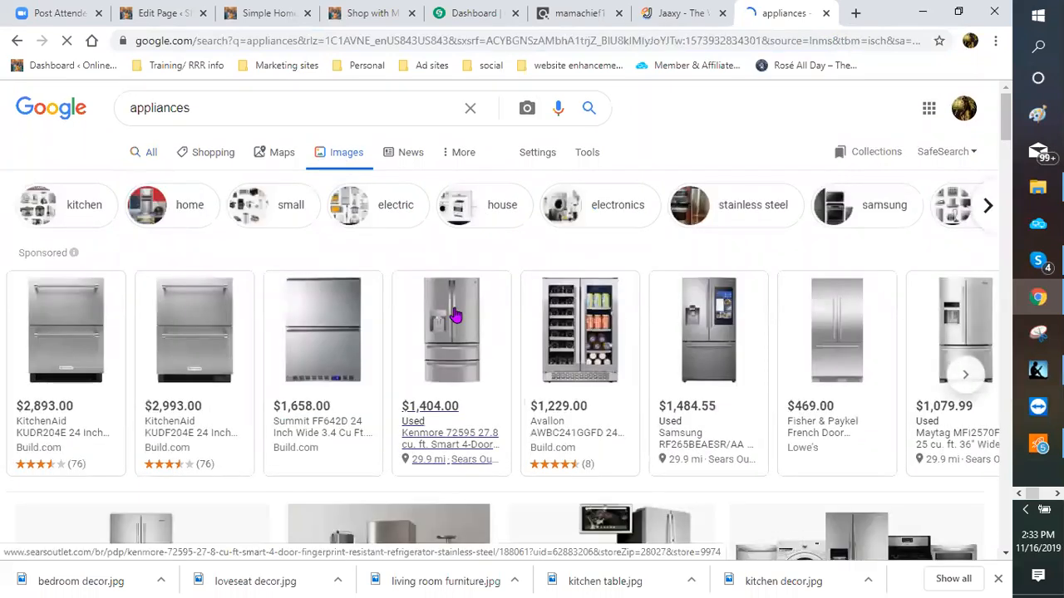
pyautogui.scroll(-3, 455, 311)
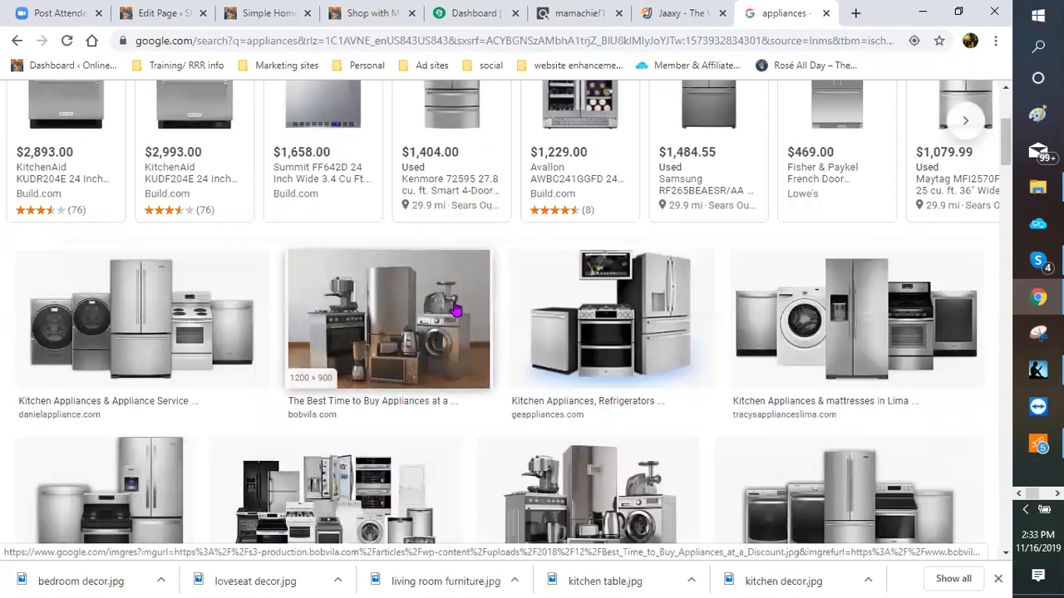
pyautogui.scroll(-1, 456, 311)
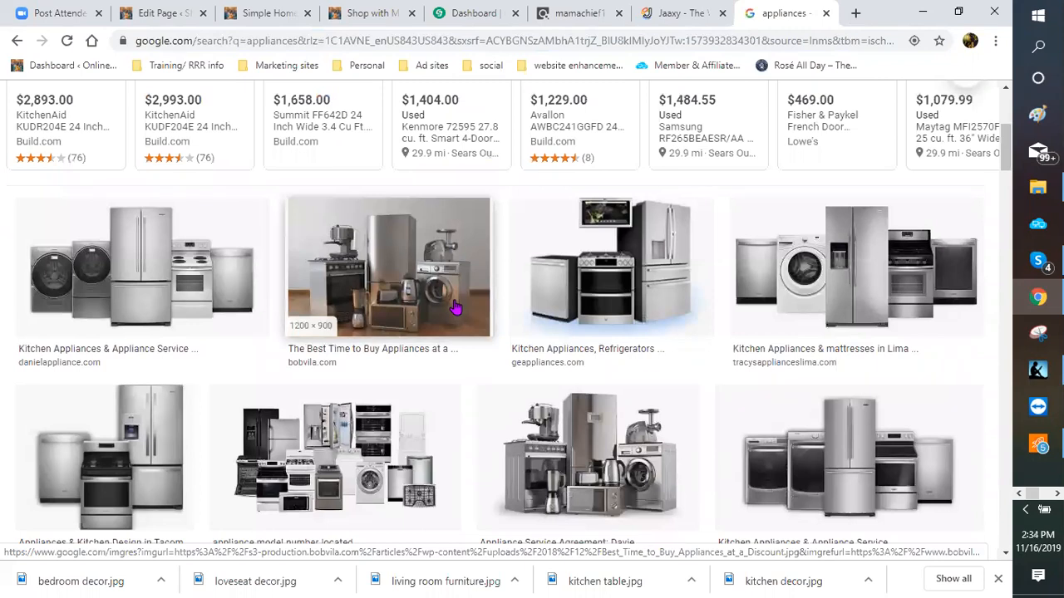
pyautogui.scroll(-2, 592, 359)
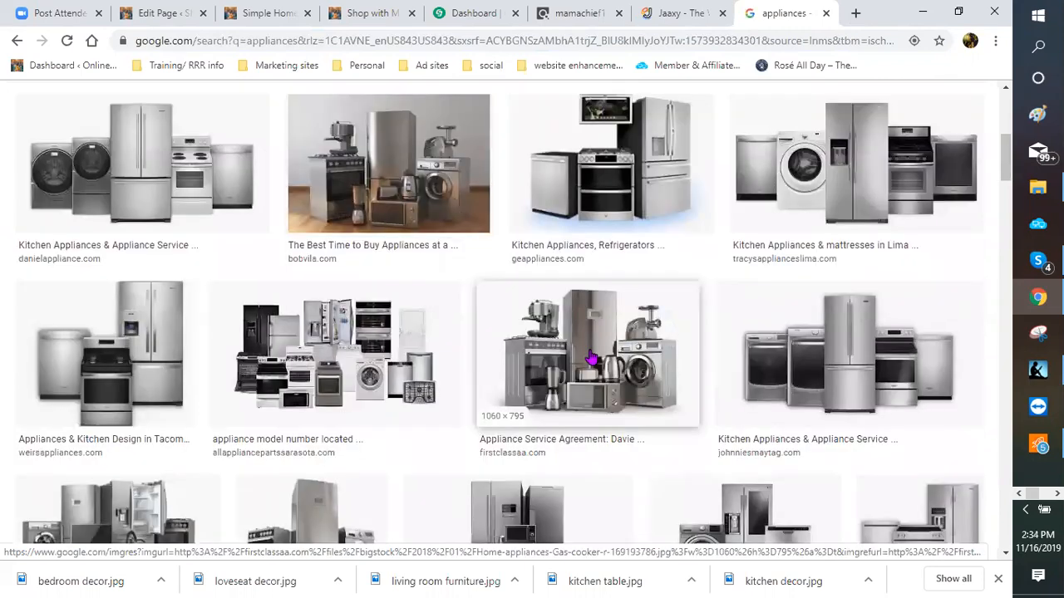
# Step: Save two appliance images as 'appliance' and 'small appliances'
pyautogui.rightClick(592, 358)
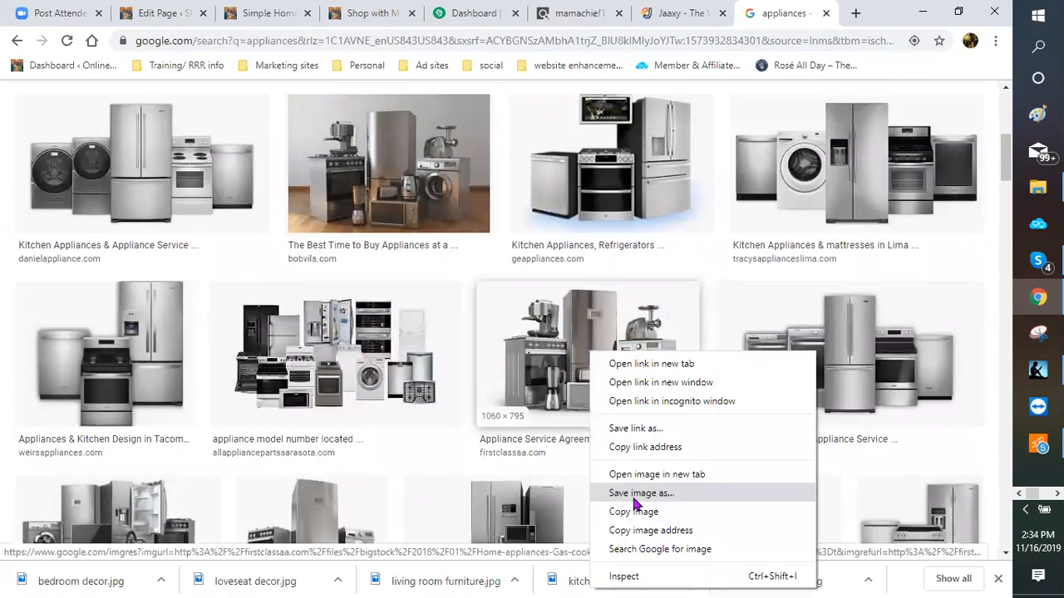
pyautogui.click(639, 499)
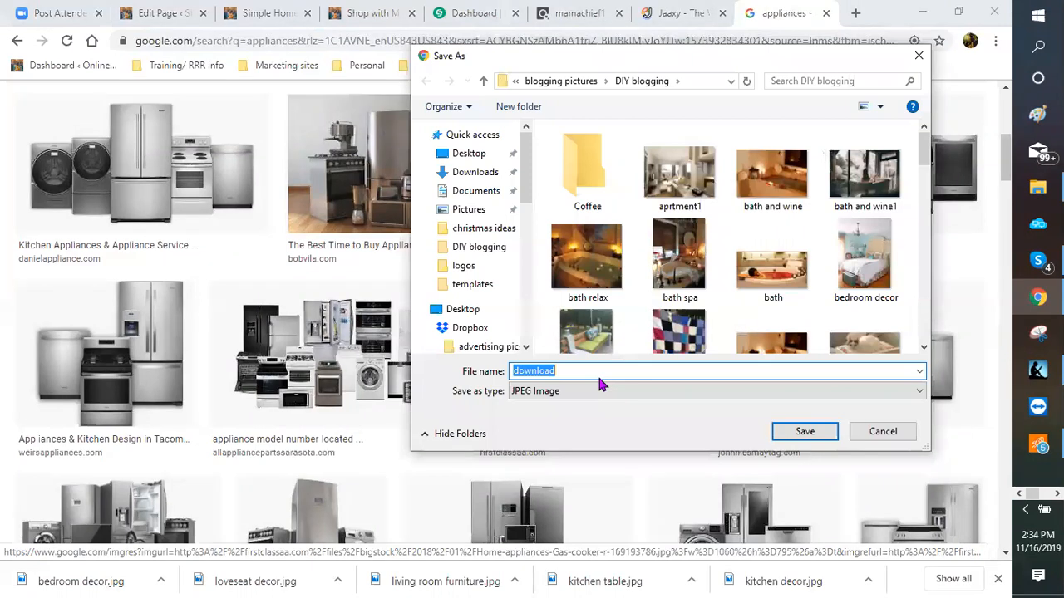
pyautogui.write('app')
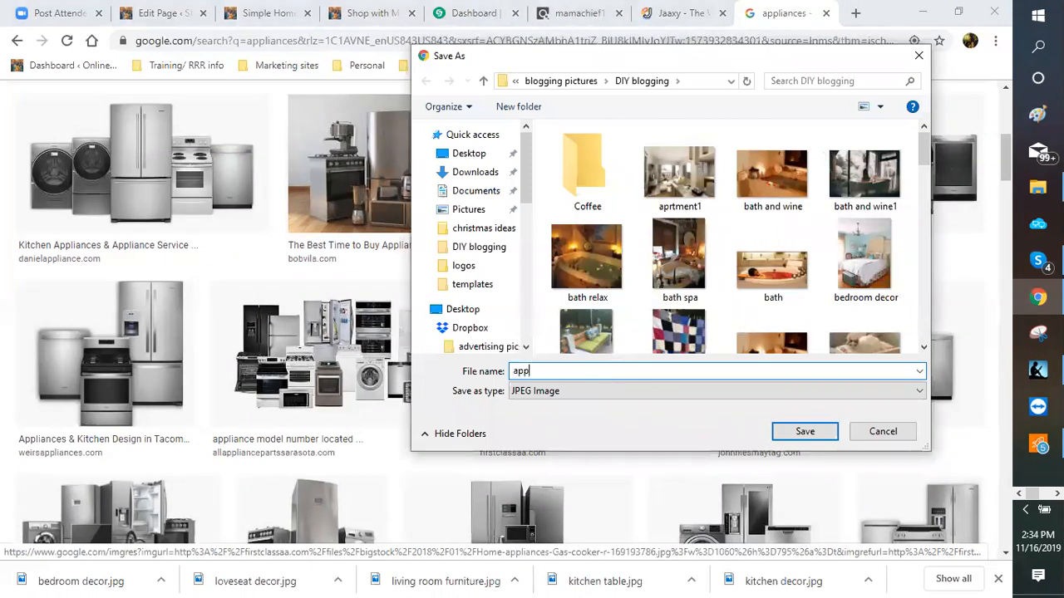
pyautogui.write('liance')
pyautogui.press('Return')
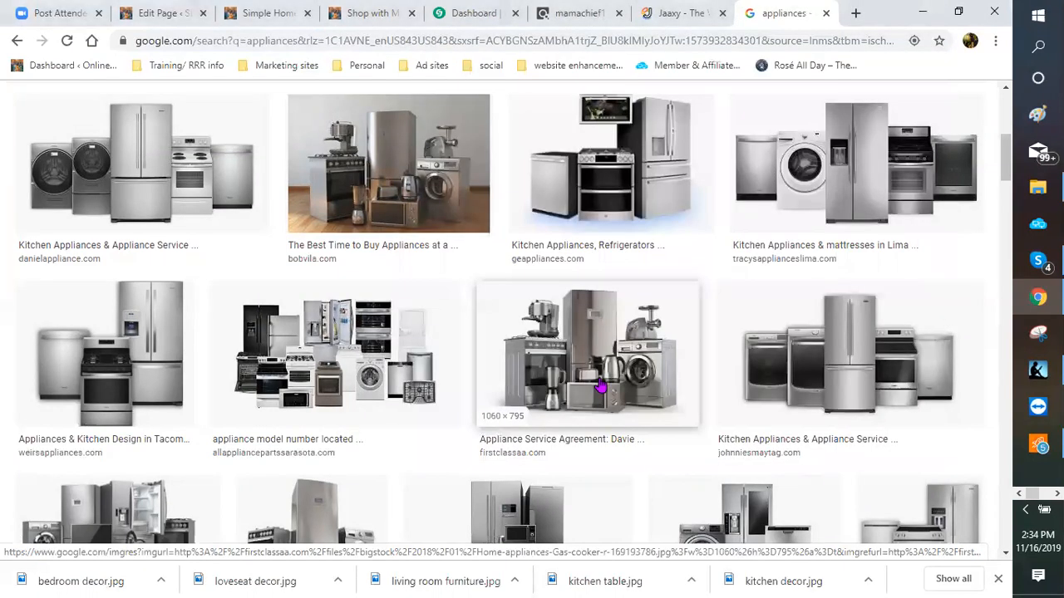
pyautogui.scroll(-1, 594, 424)
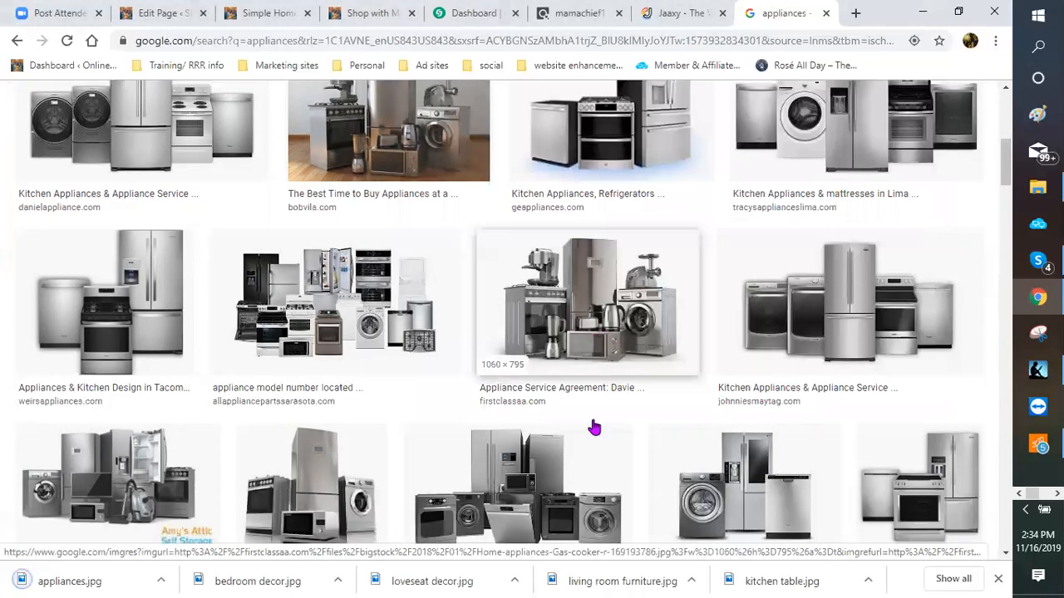
pyautogui.scroll(-7, 593, 427)
pyautogui.scroll(-1, 161, 285)
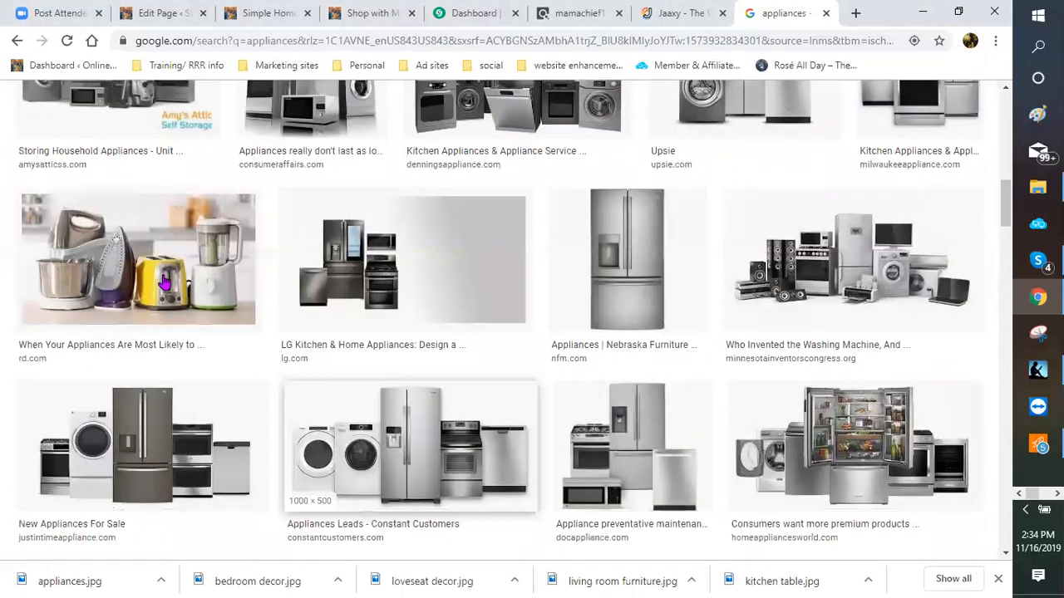
pyautogui.rightClick(171, 283)
pyautogui.click(202, 418)
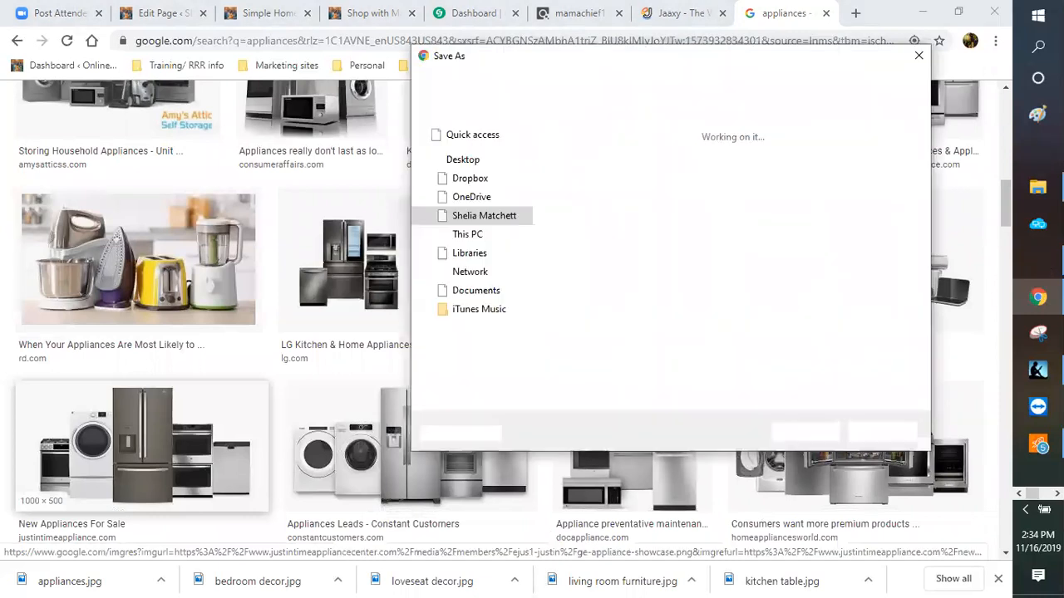
pyautogui.write('small ap')
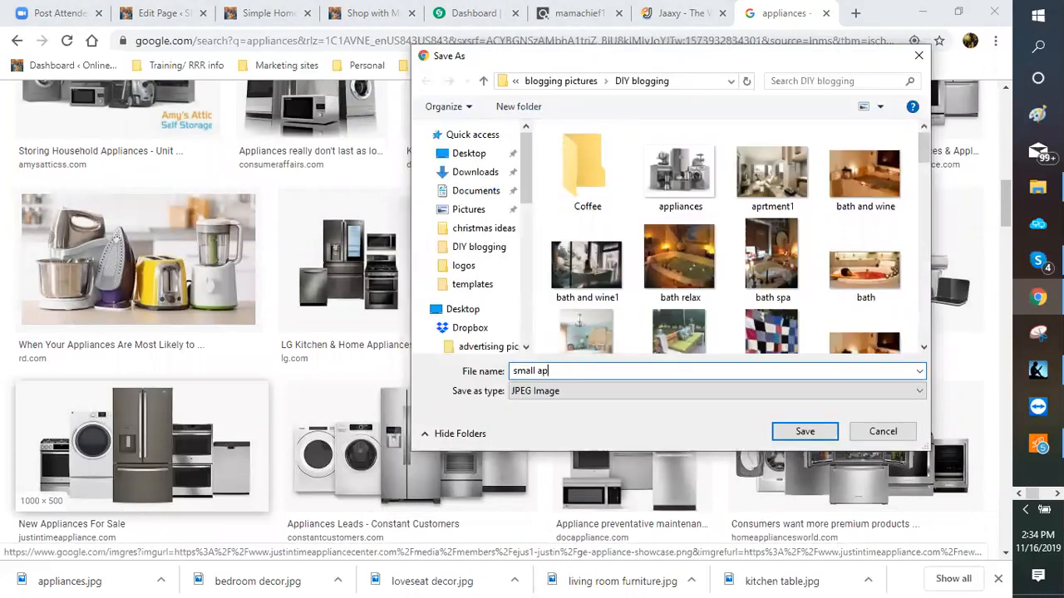
pyautogui.write('pliances')
pyautogui.press('Return')
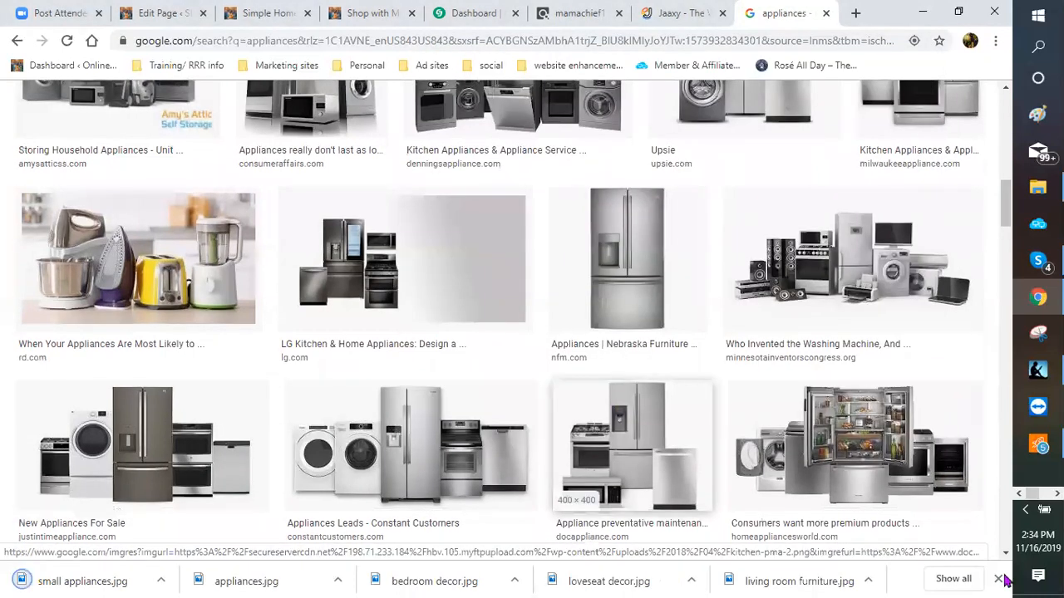
# Step: Save the white kitchen image further down as 'kitchen redo'
pyautogui.scroll(-1, 790, 474)
pyautogui.scroll(-1, 710, 441)
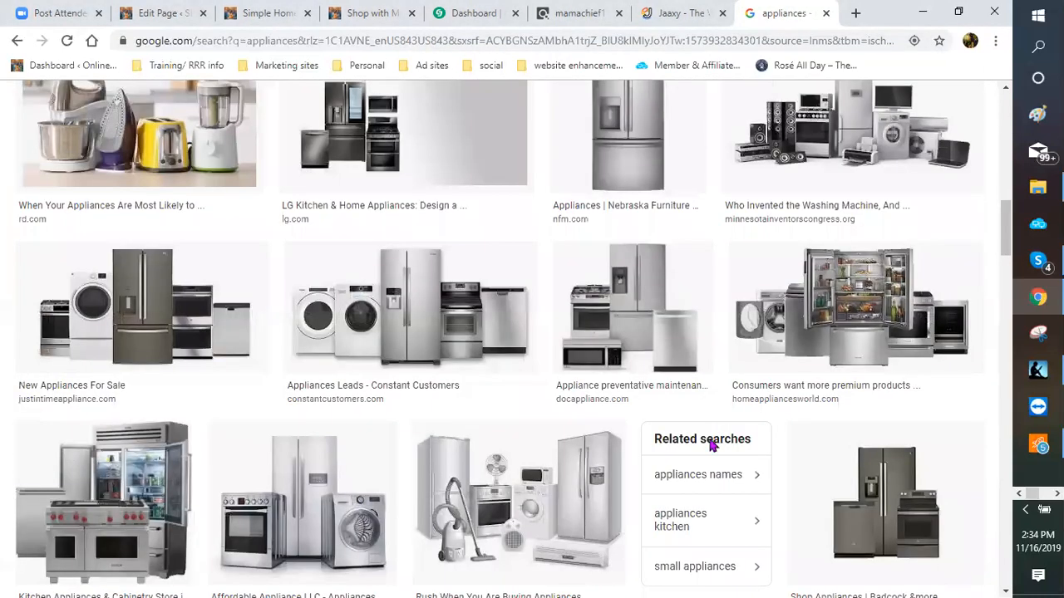
pyautogui.scroll(-2, 708, 445)
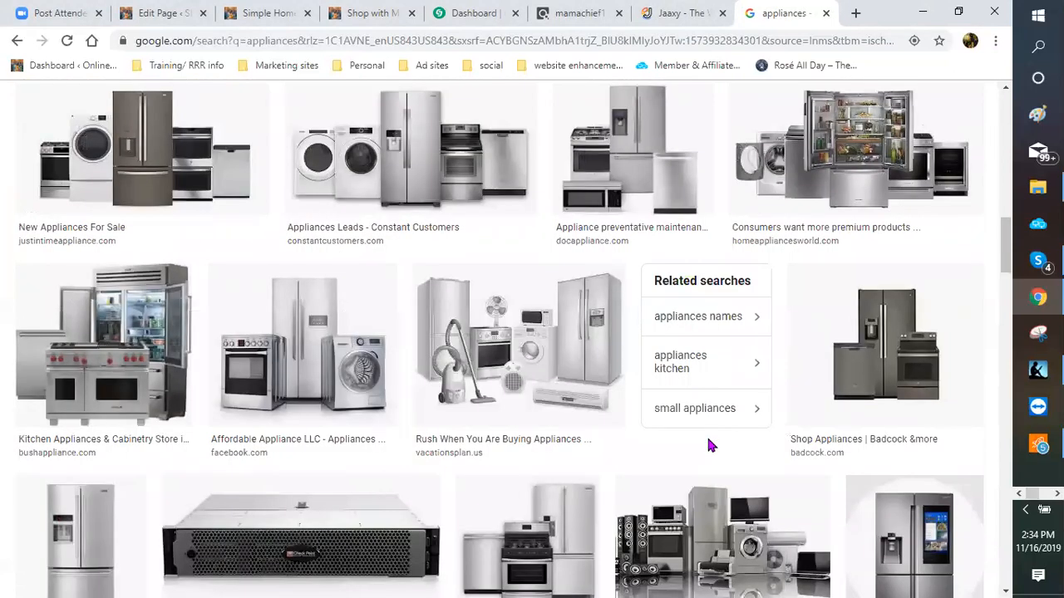
pyautogui.scroll(-2, 706, 446)
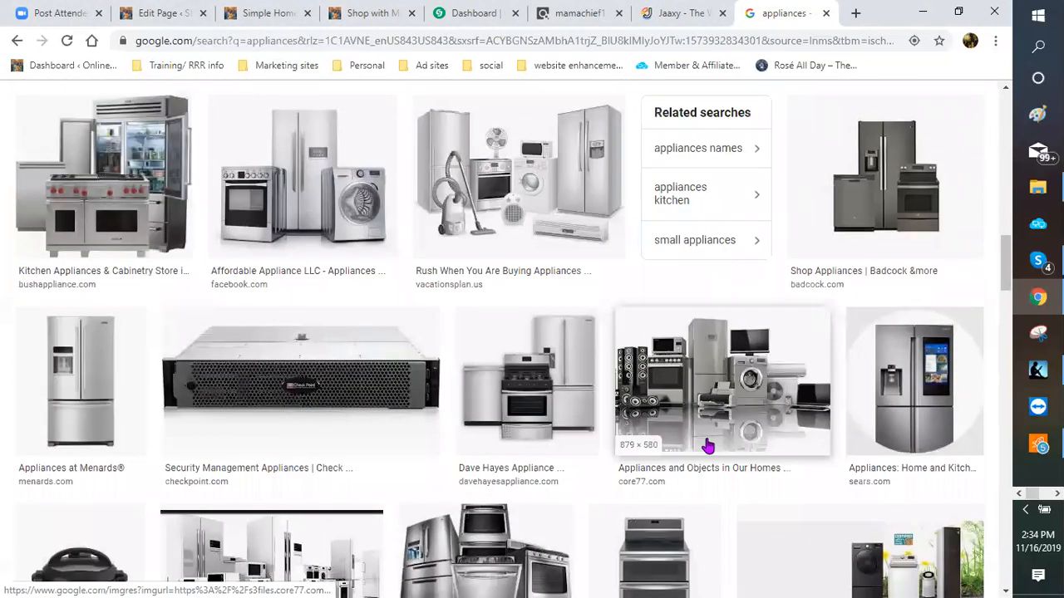
pyautogui.scroll(-2, 706, 447)
pyautogui.scroll(-2, 703, 445)
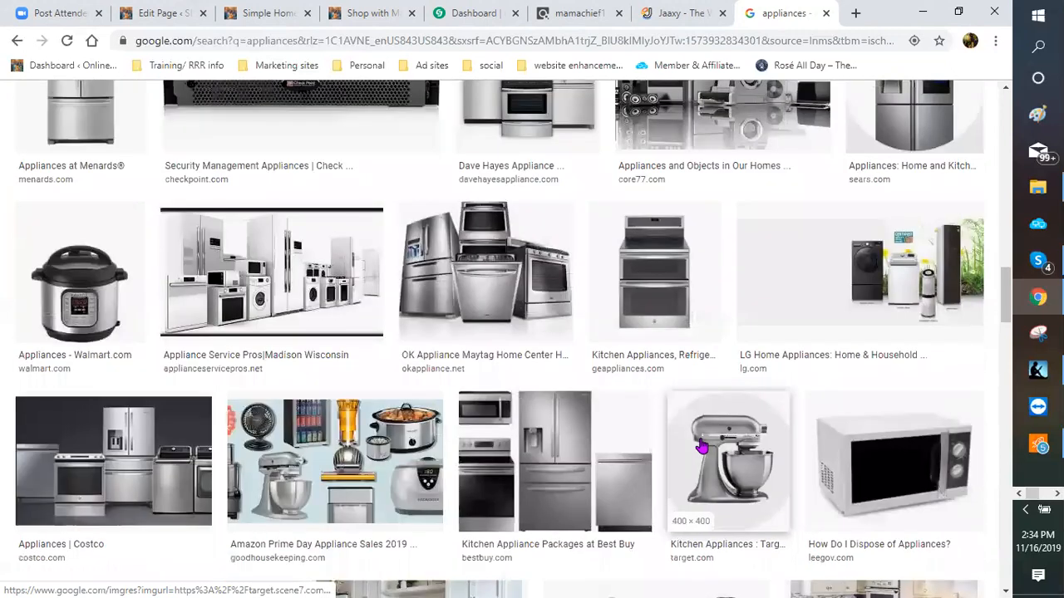
pyautogui.scroll(-1, 703, 447)
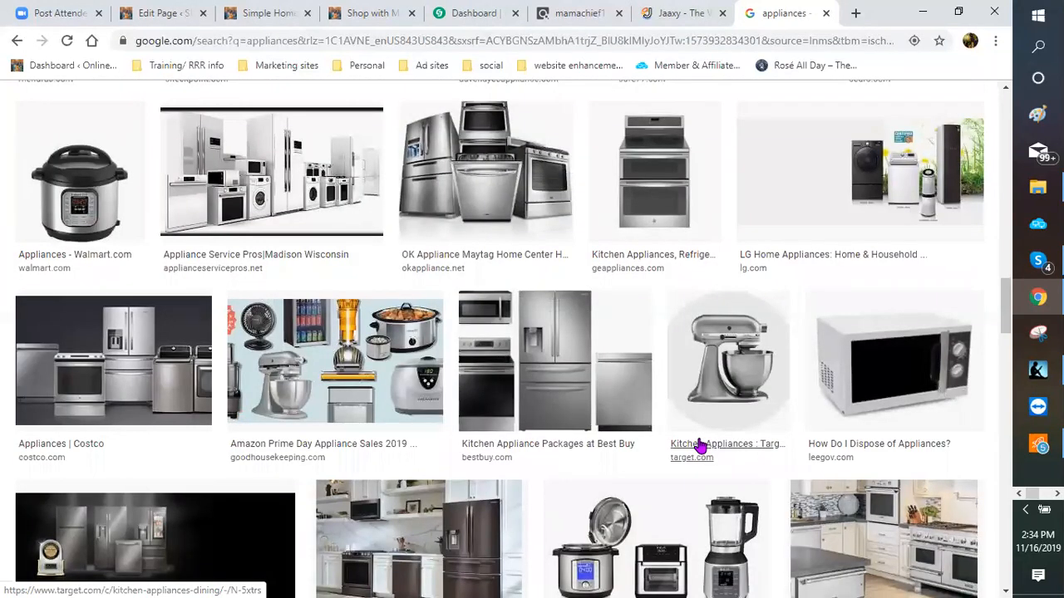
pyautogui.scroll(-1, 701, 446)
pyautogui.scroll(-2, 698, 447)
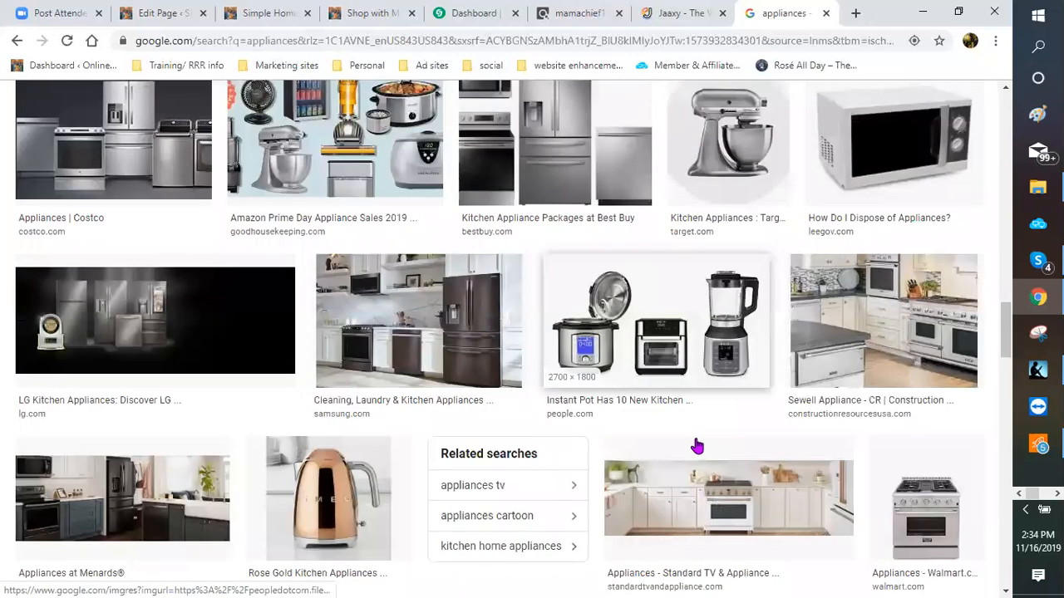
pyautogui.scroll(-1, 697, 447)
pyautogui.scroll(-2, 697, 447)
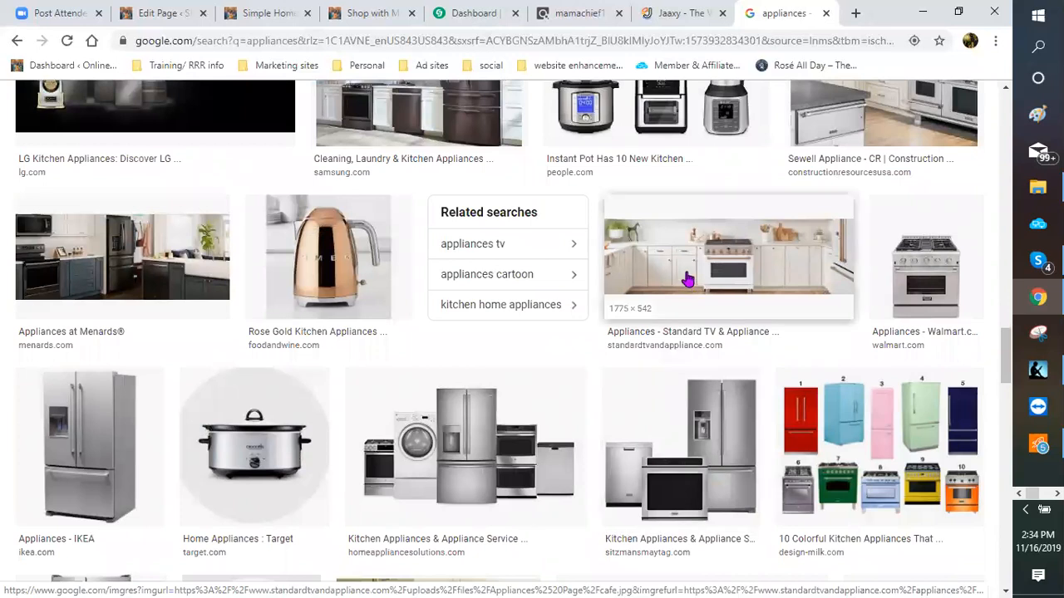
pyautogui.rightClick(686, 271)
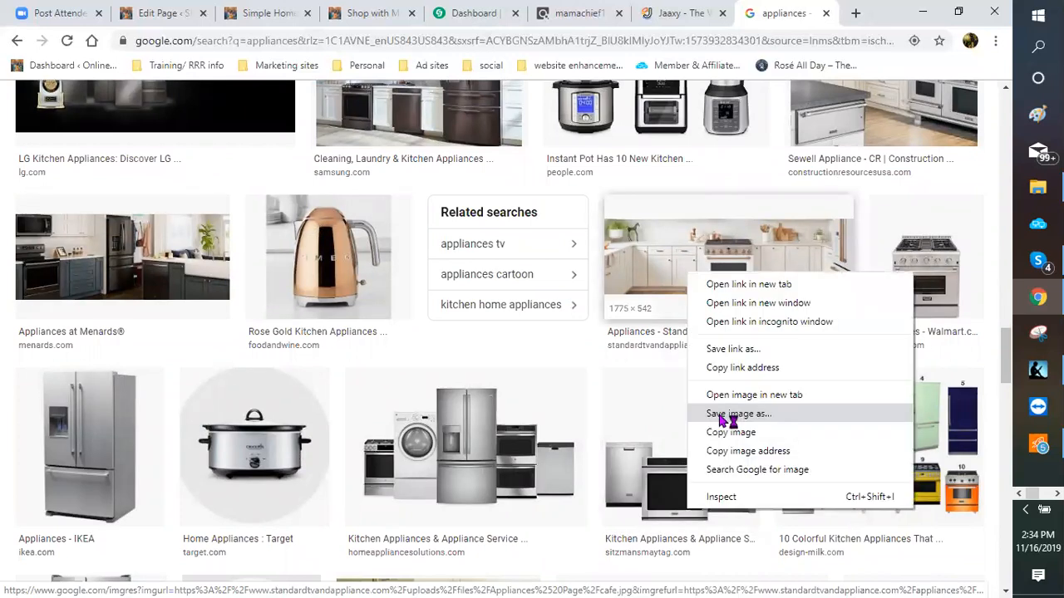
pyautogui.click(720, 414)
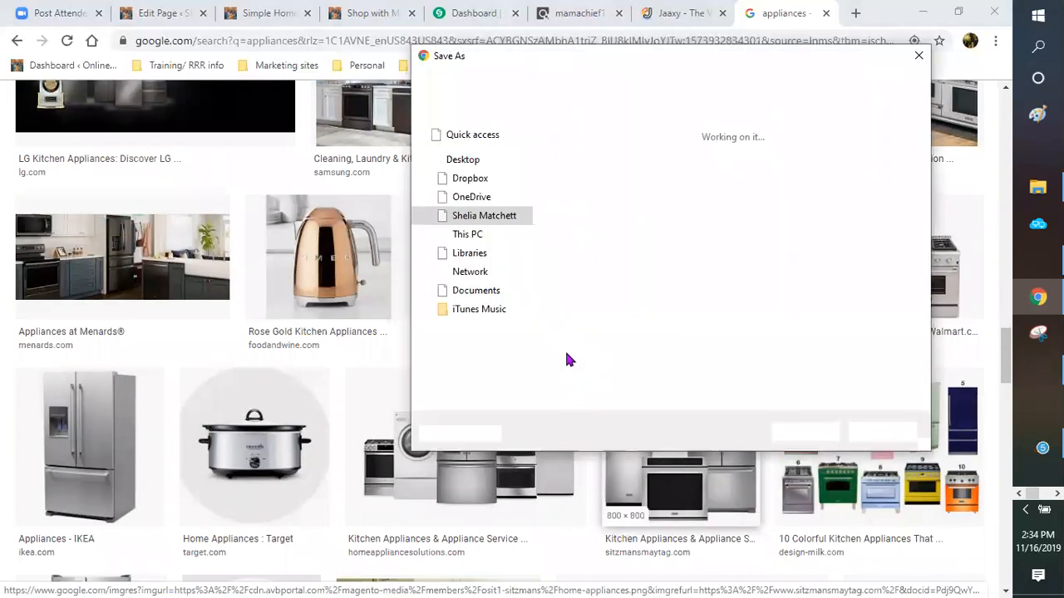
pyautogui.write('kit')
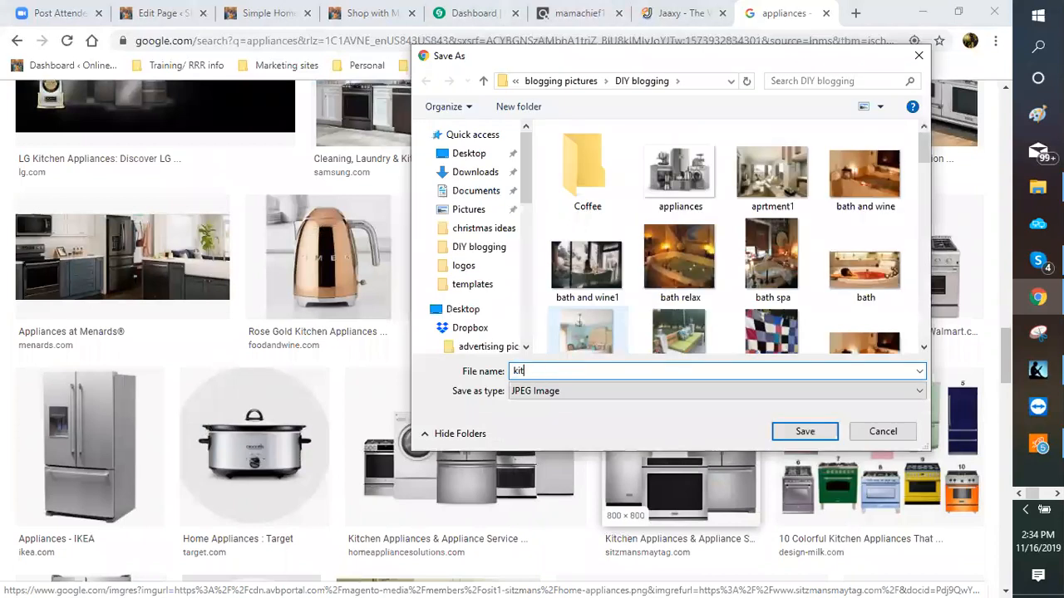
pyautogui.write('chen redo')
pyautogui.press('Return')
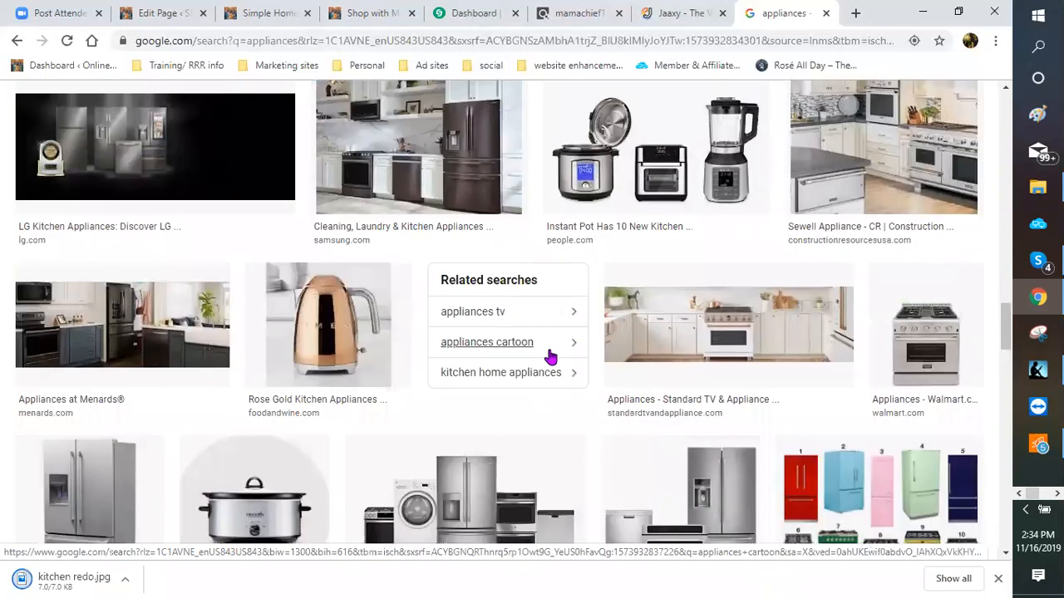
# Step: Save the dark Menards kitchen image as 'kitchen redo black'
pyautogui.rightClick(116, 331)
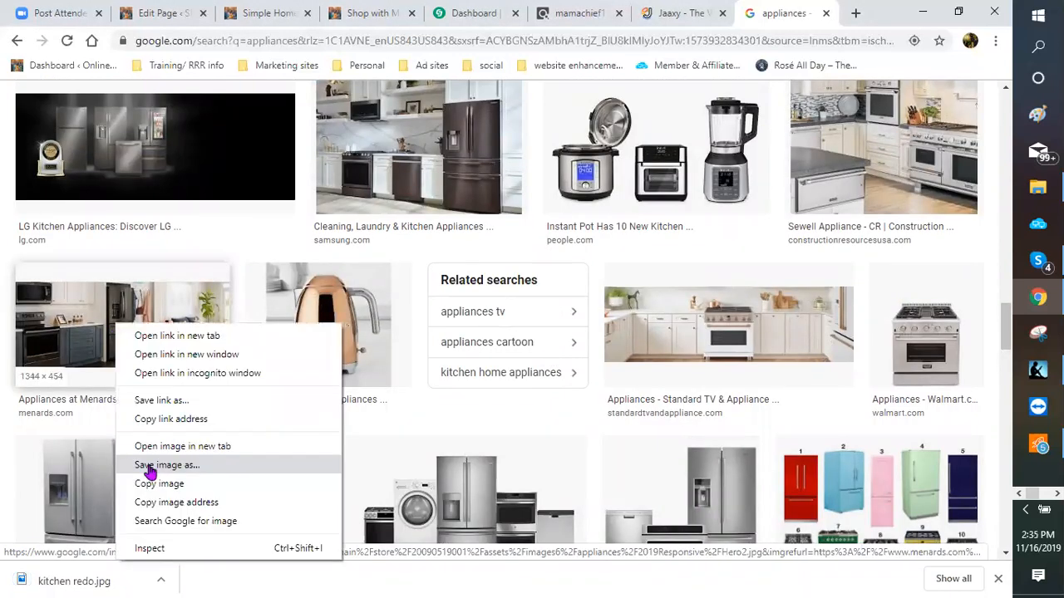
pyautogui.click(150, 466)
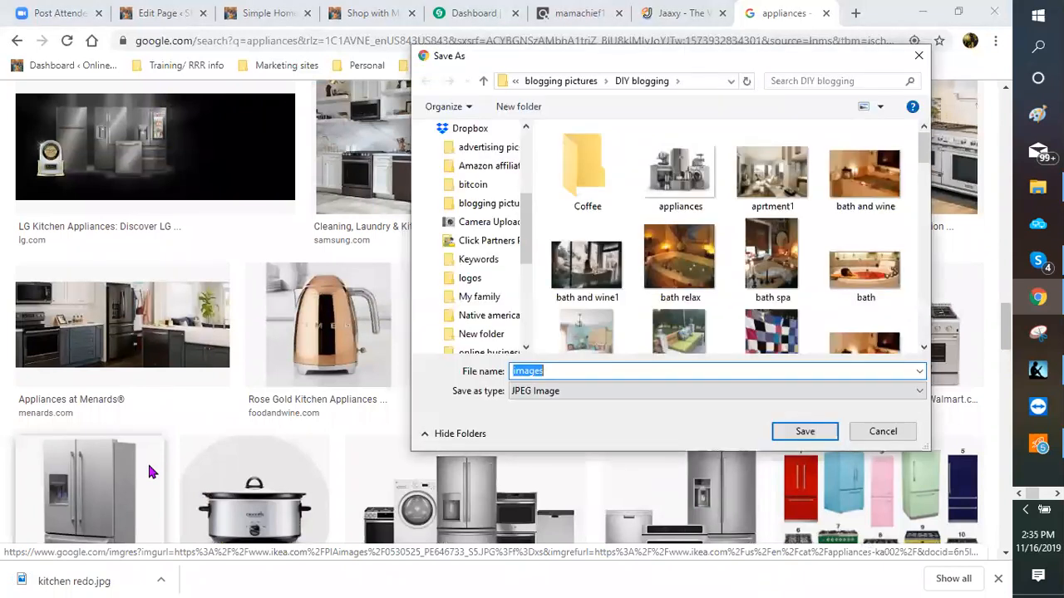
pyautogui.write('kitchen red')
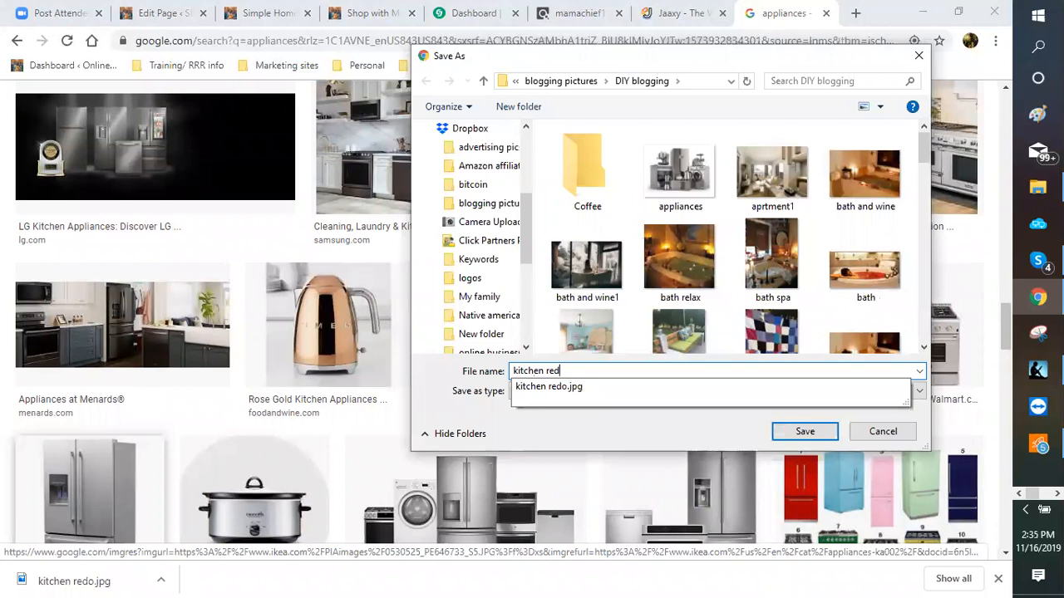
pyautogui.write('o black')
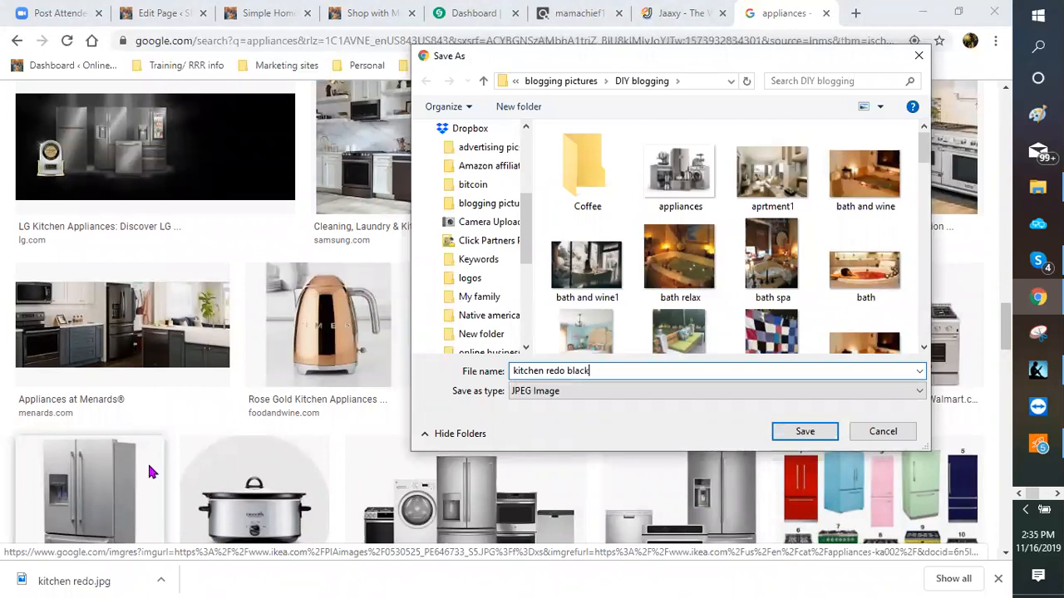
pyautogui.press('Return')
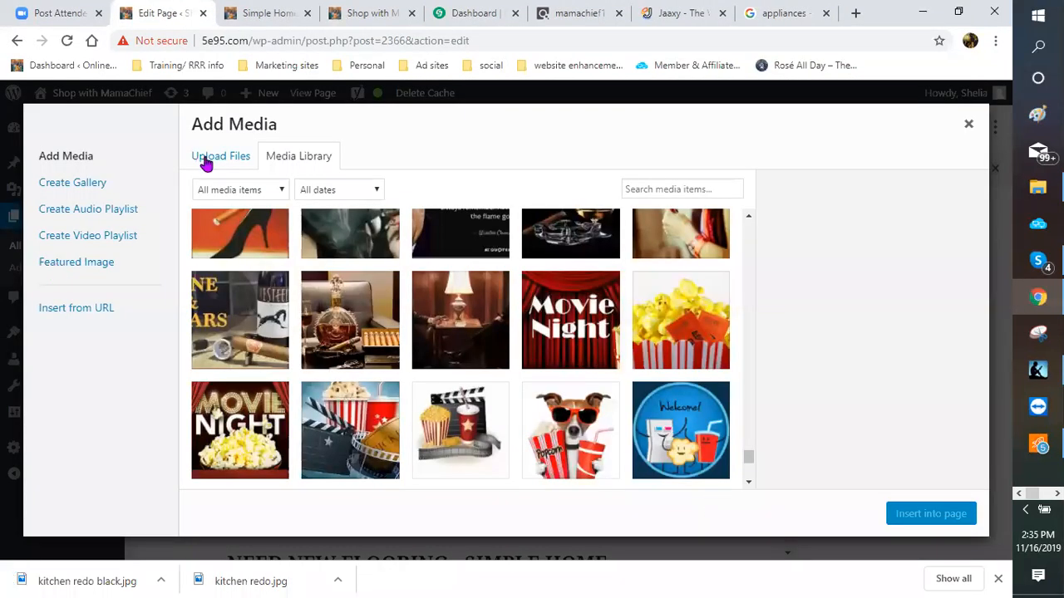
# Step: Upload the appliances image from the DIY blogging folder through the media dialog's Upload Files panel
pyautogui.click(206, 163)
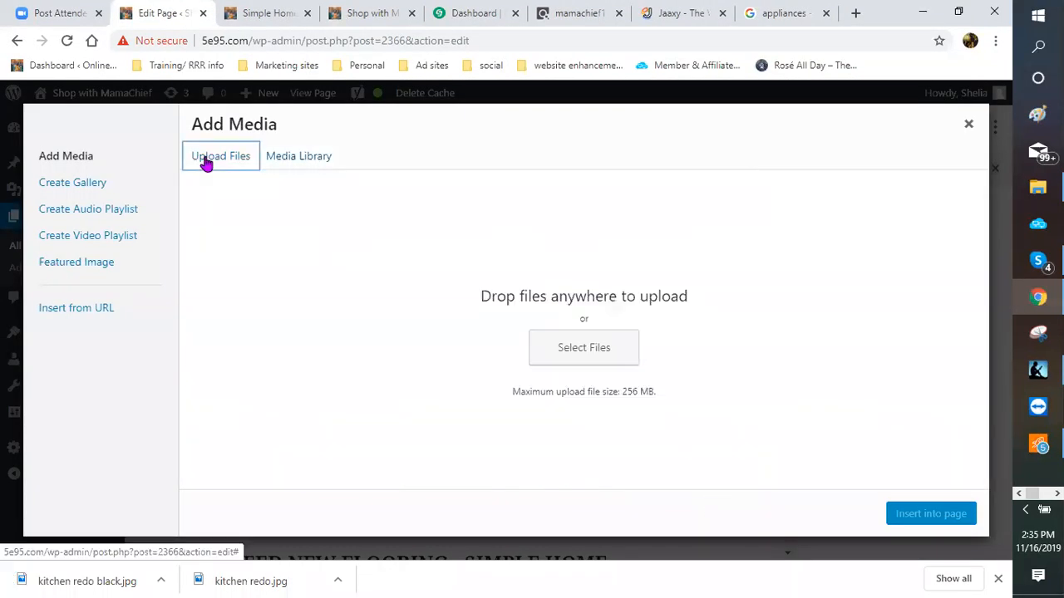
pyautogui.click(563, 359)
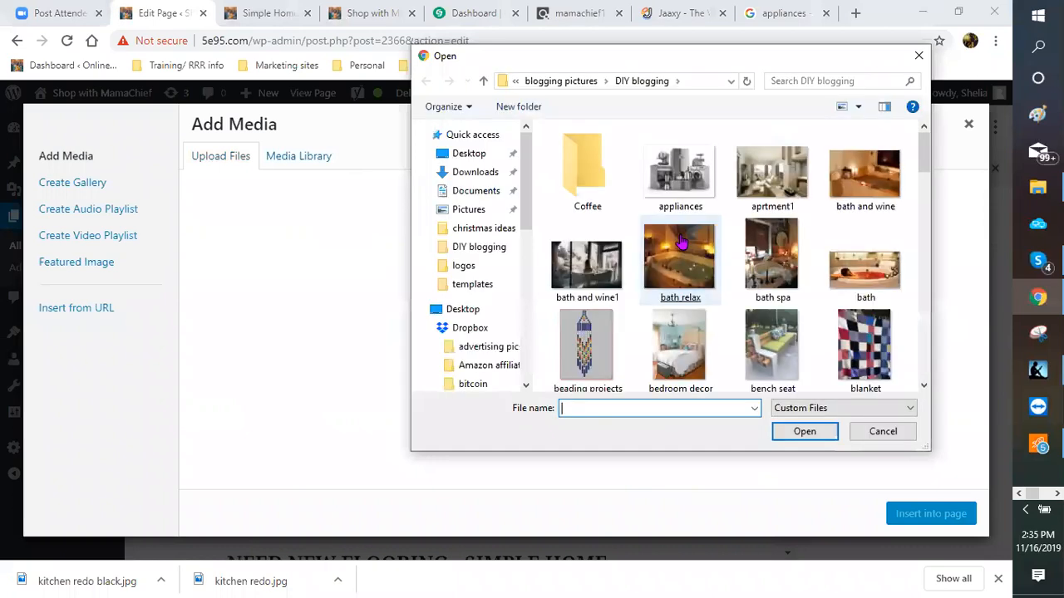
pyautogui.doubleClick(680, 180)
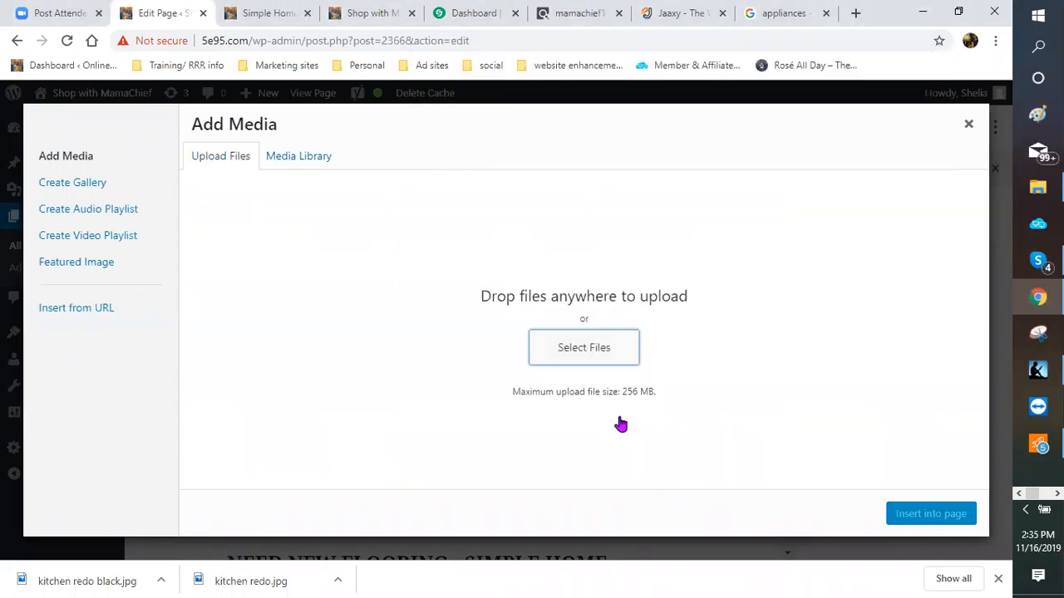
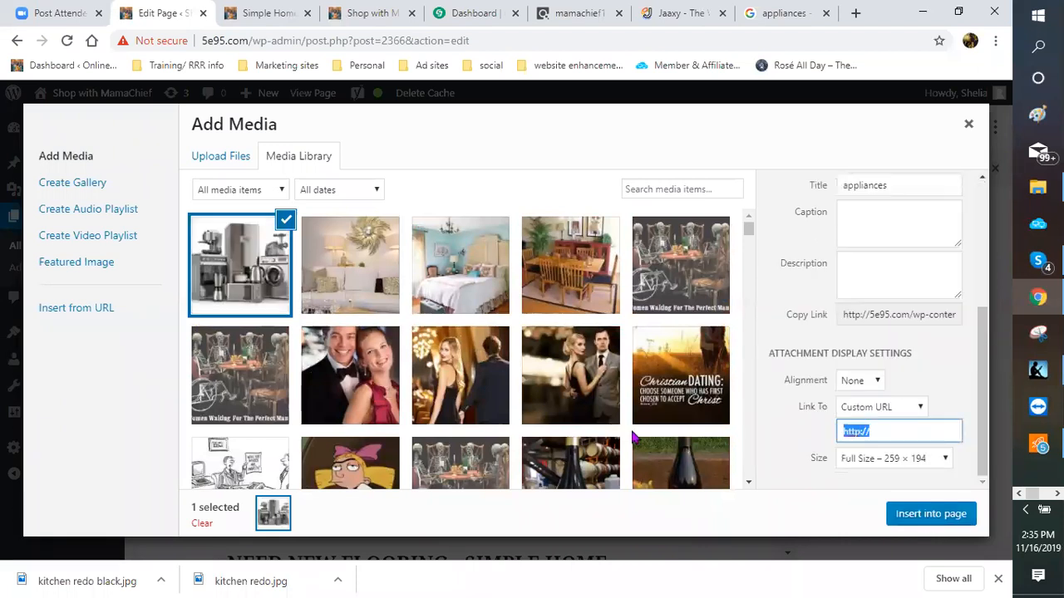
# Step: Insert the uploaded appliances.jpg picture into the page below the appliance paragraph
pyautogui.click(931, 514)
pyautogui.scroll(-2, 558, 373)
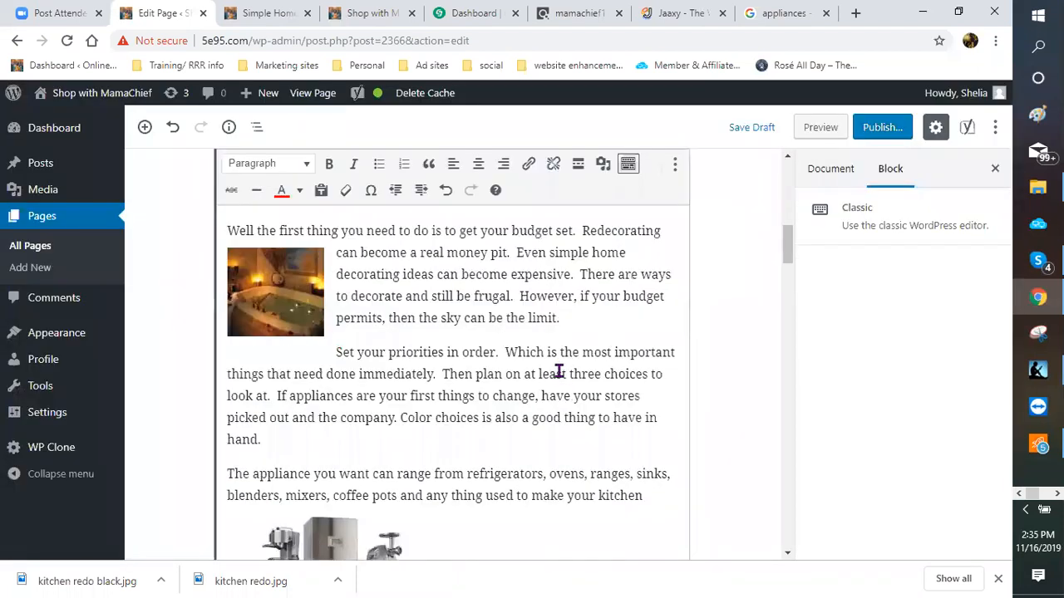
pyautogui.scroll(-2, 524, 378)
# Step: Right-align the appliances picture and shrink it so the paragraph text wraps beside it
pyautogui.click(336, 383)
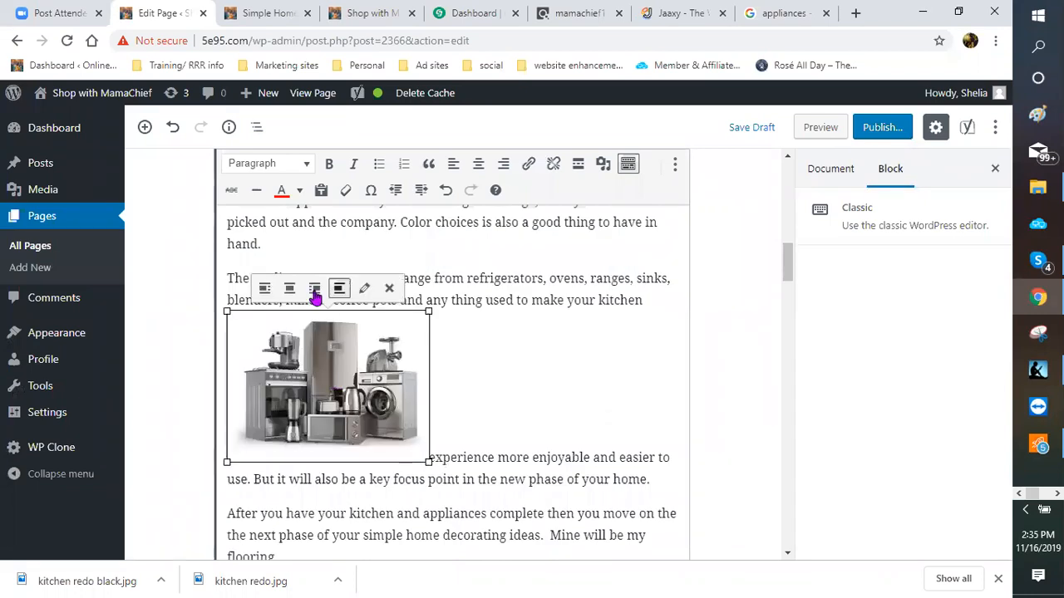
pyautogui.click(314, 289)
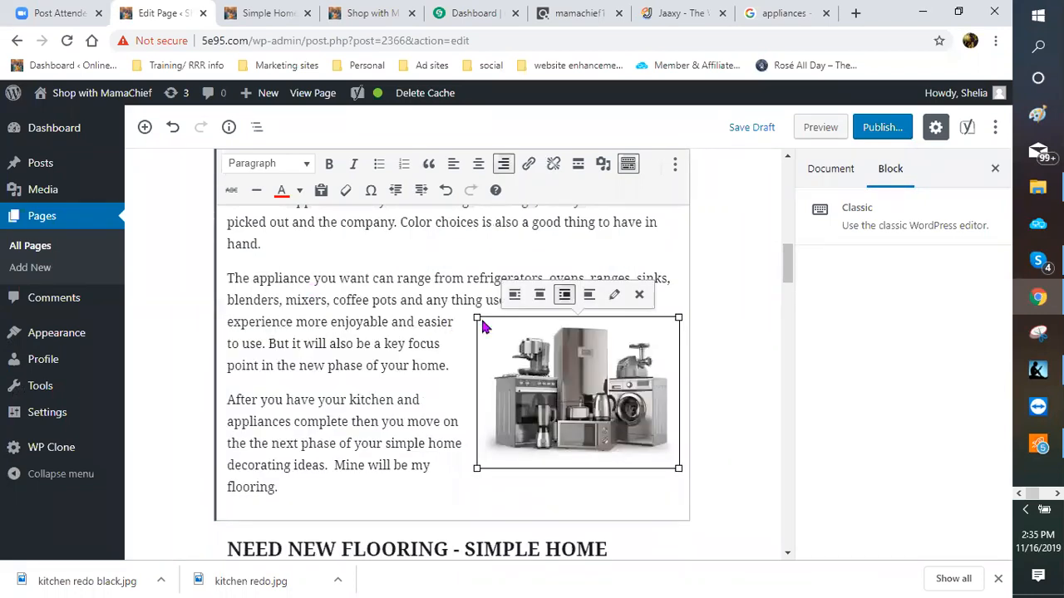
pyautogui.moveTo(480, 316); pyautogui.dragTo(522, 329)
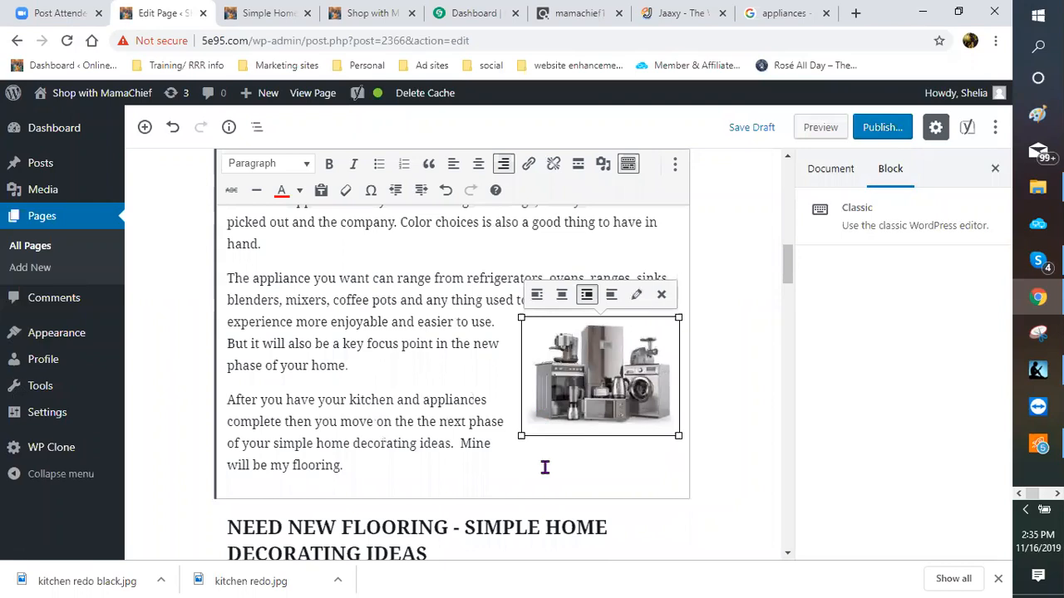
pyautogui.click(562, 432)
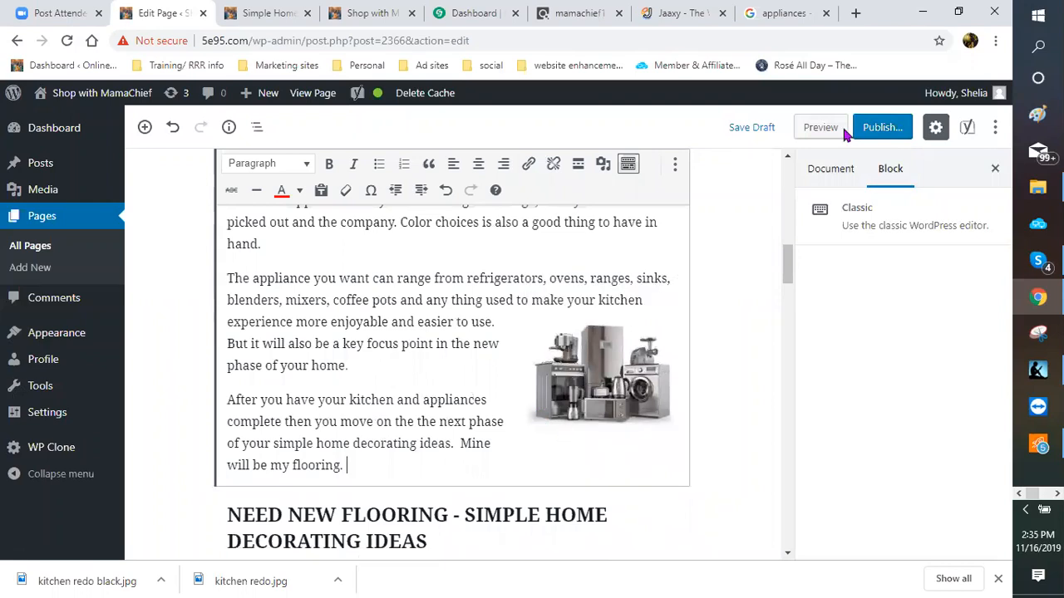
# Step: Save the draft and place the cursor after "hand." for the next image
pyautogui.click(754, 128)
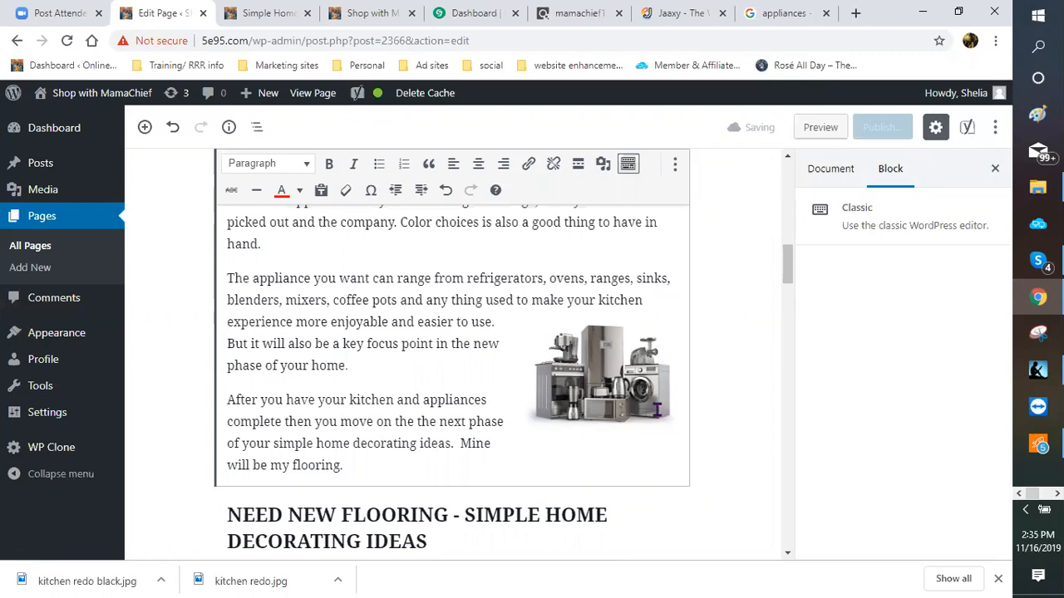
pyautogui.scroll(3, 542, 437)
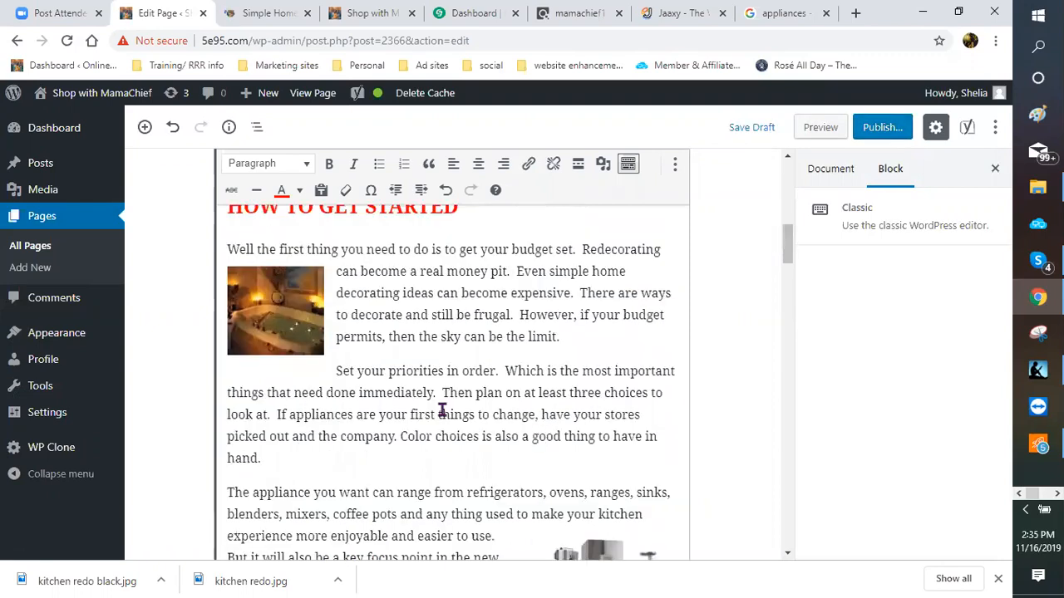
pyautogui.scroll(-1, 344, 451)
pyautogui.scroll(-2, 429, 387)
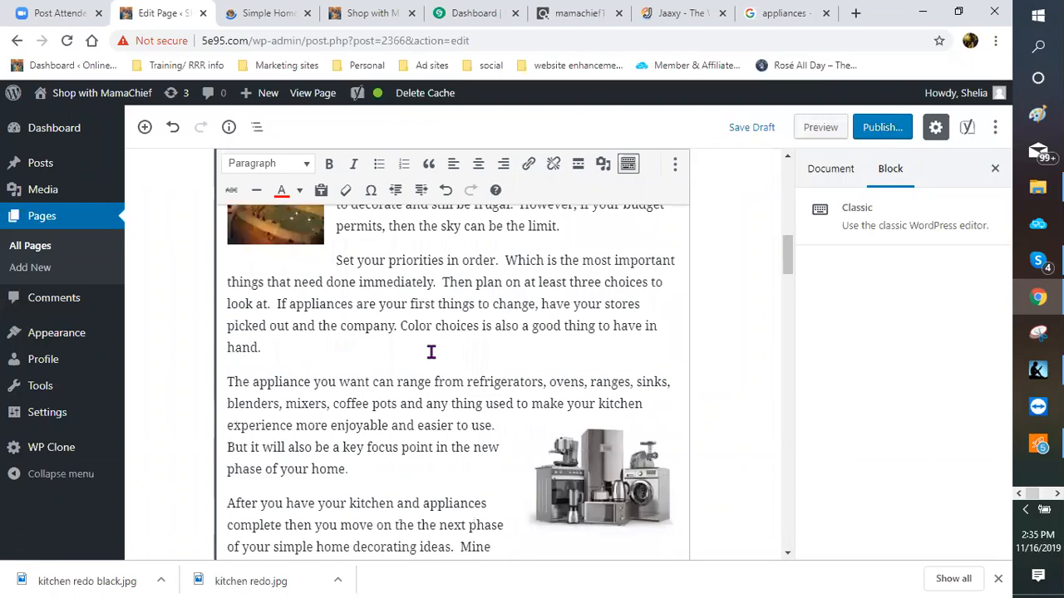
pyautogui.click(308, 352)
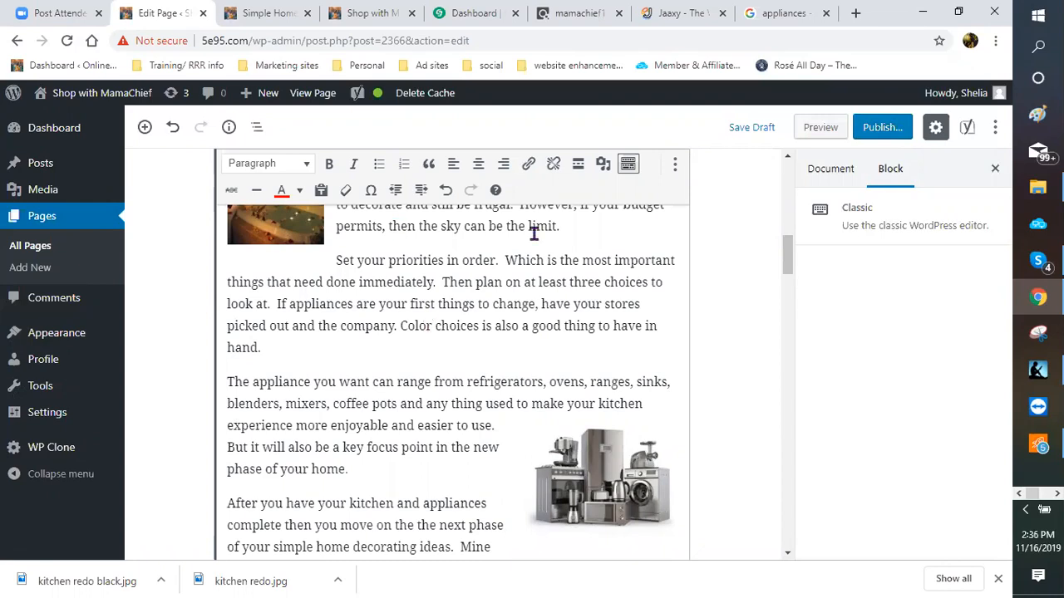
# Step: Upload small appliances.jpg through Add Media and insert it at the cursor after "hand."
pyautogui.click(602, 166)
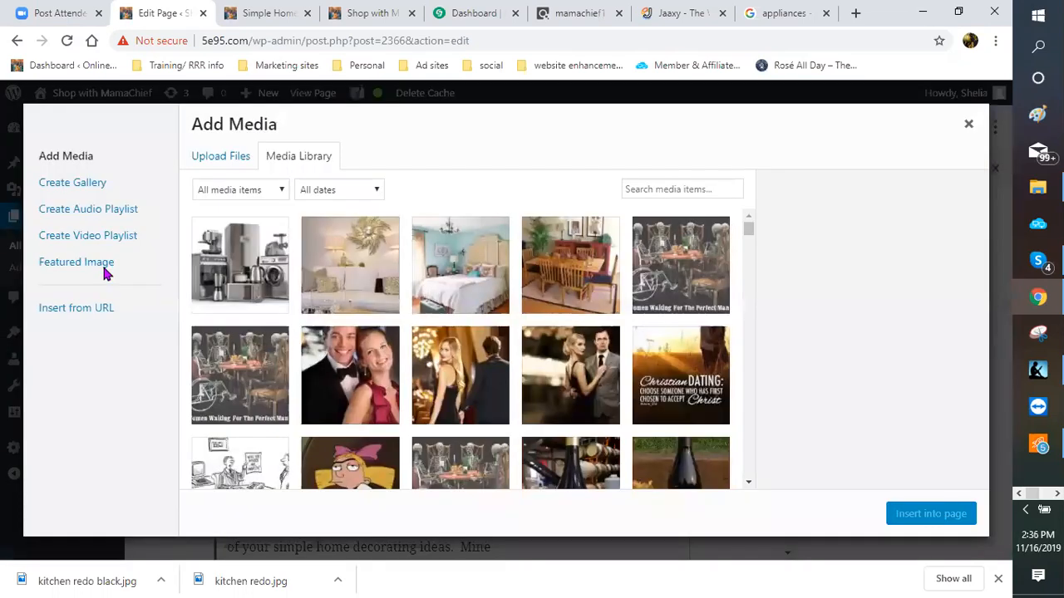
pyautogui.click(211, 166)
pyautogui.click(609, 355)
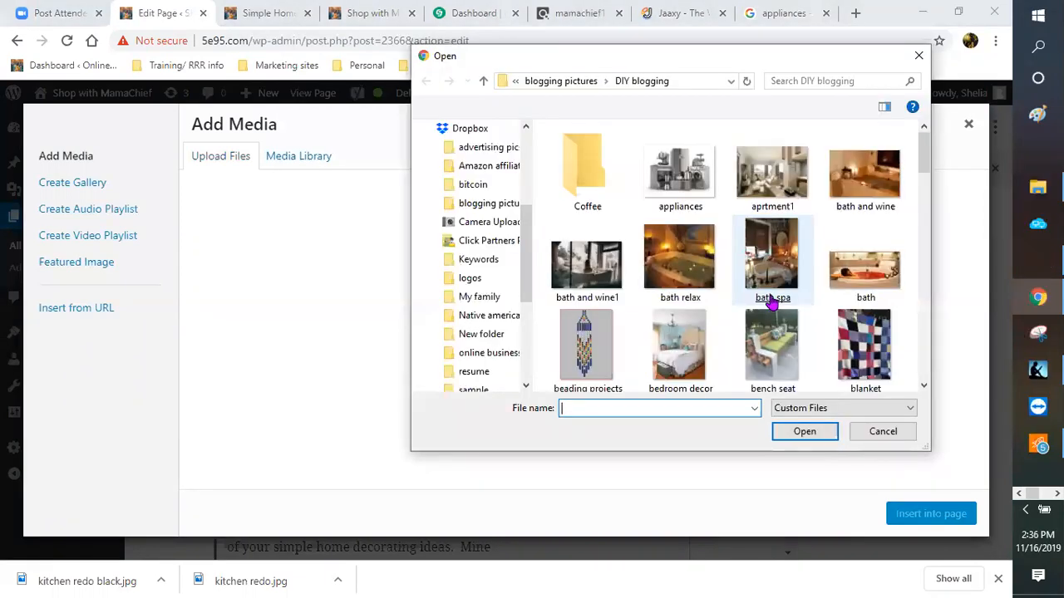
pyautogui.scroll(-5, 763, 307)
pyautogui.scroll(-5, 762, 310)
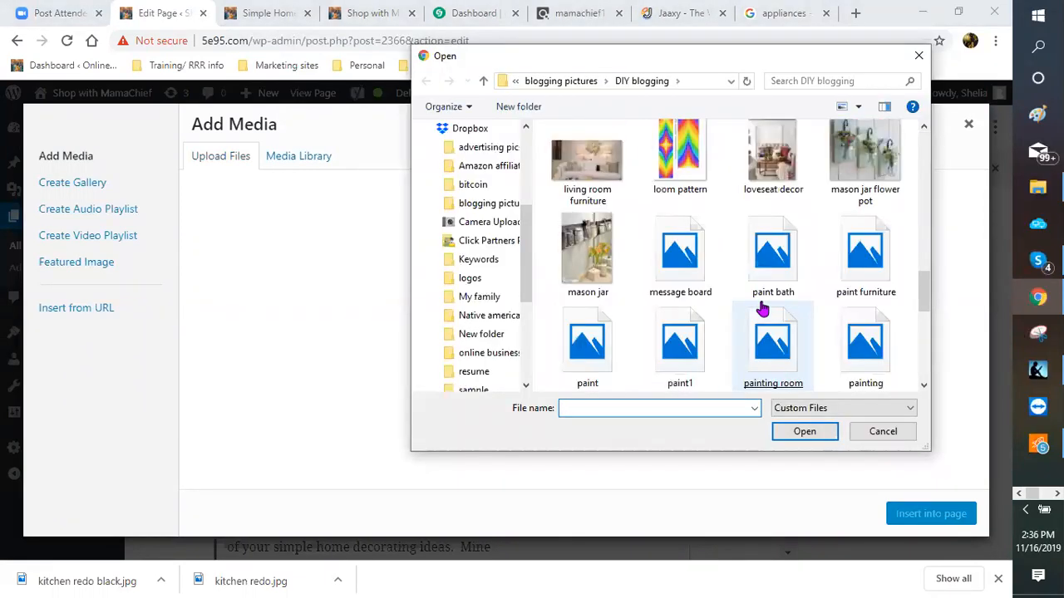
pyautogui.scroll(-3, 762, 309)
pyautogui.scroll(-5, 742, 270)
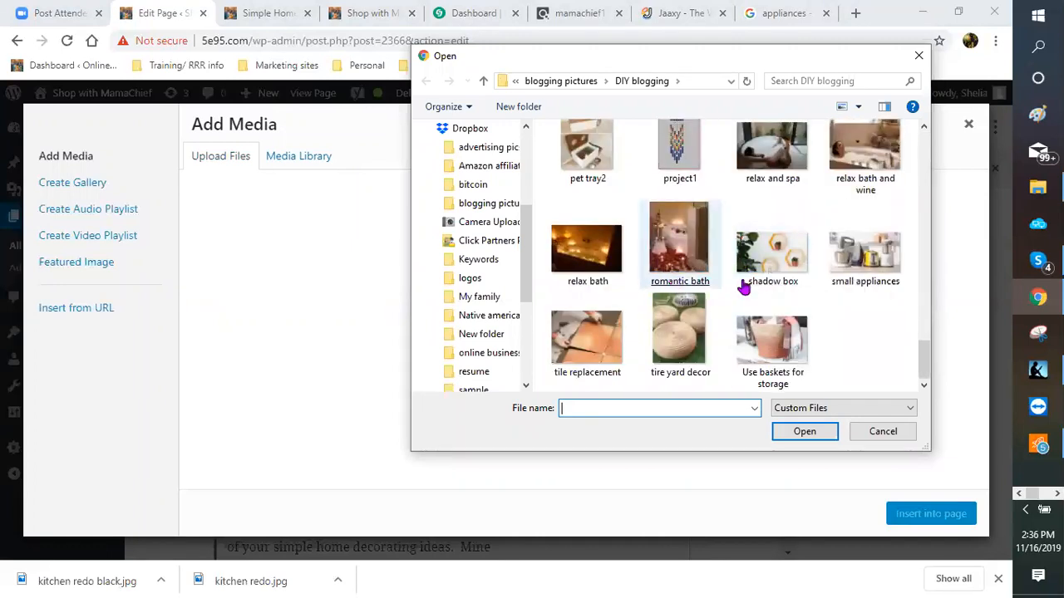
pyautogui.click(865, 254)
pyautogui.doubleClick(865, 254)
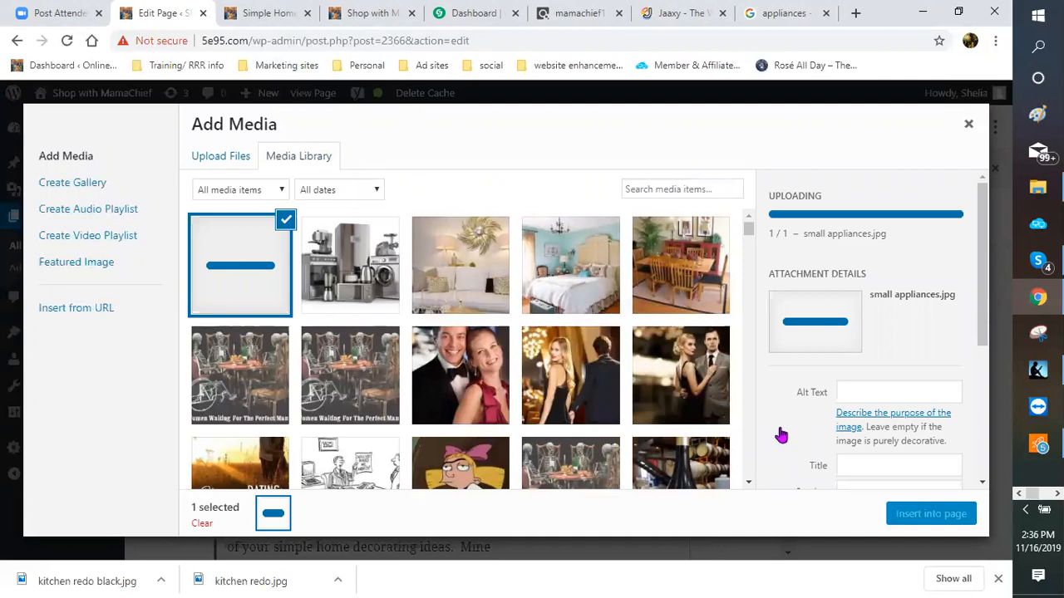
pyautogui.click(925, 515)
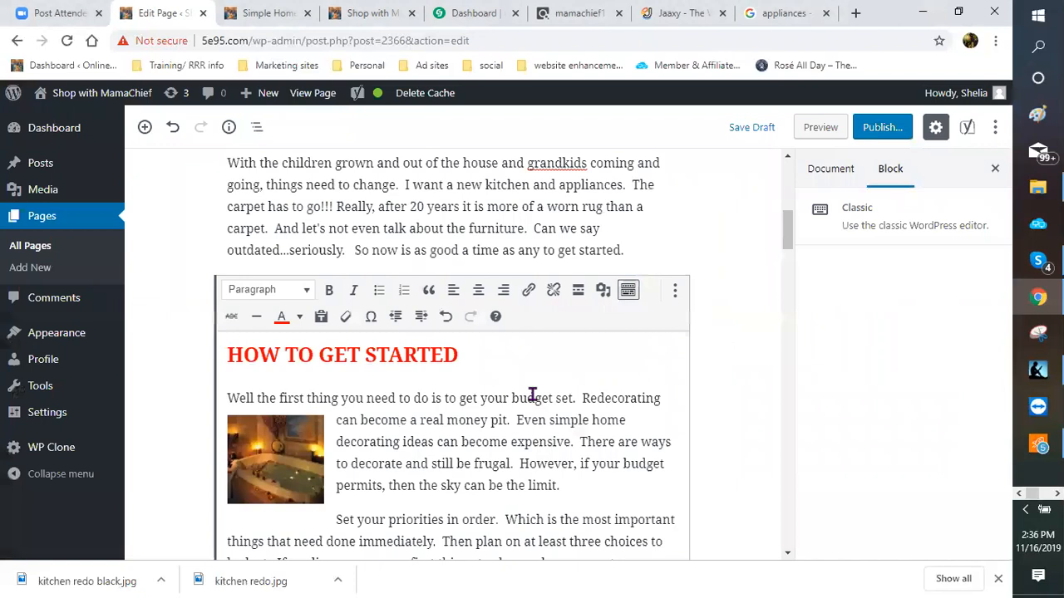
# Step: Centre the small appliances picture, reduce its size, and save the draft
pyautogui.scroll(-4, 394, 311)
pyautogui.click(415, 307)
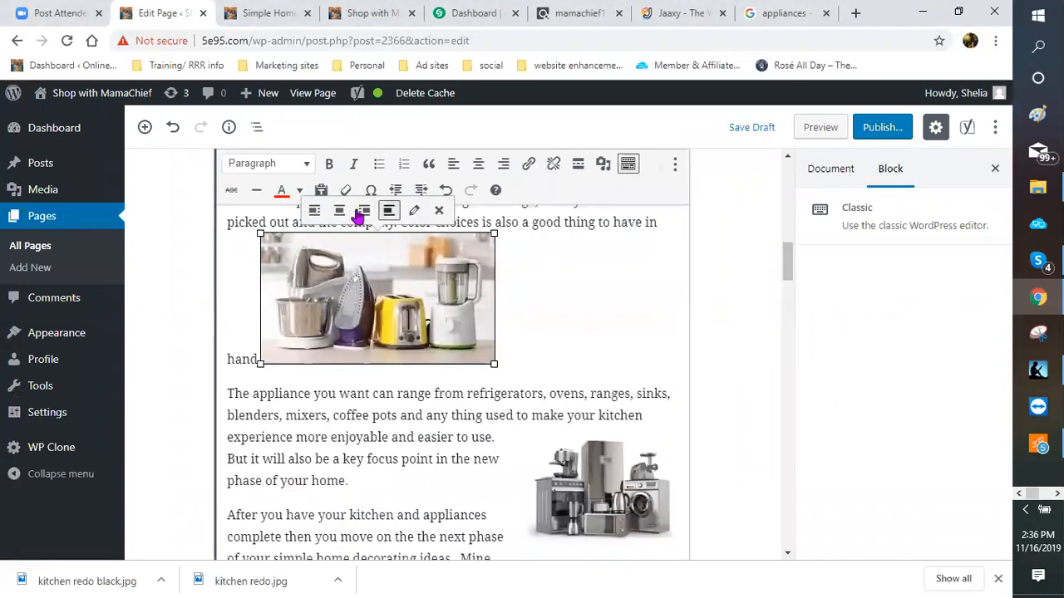
pyautogui.click(339, 211)
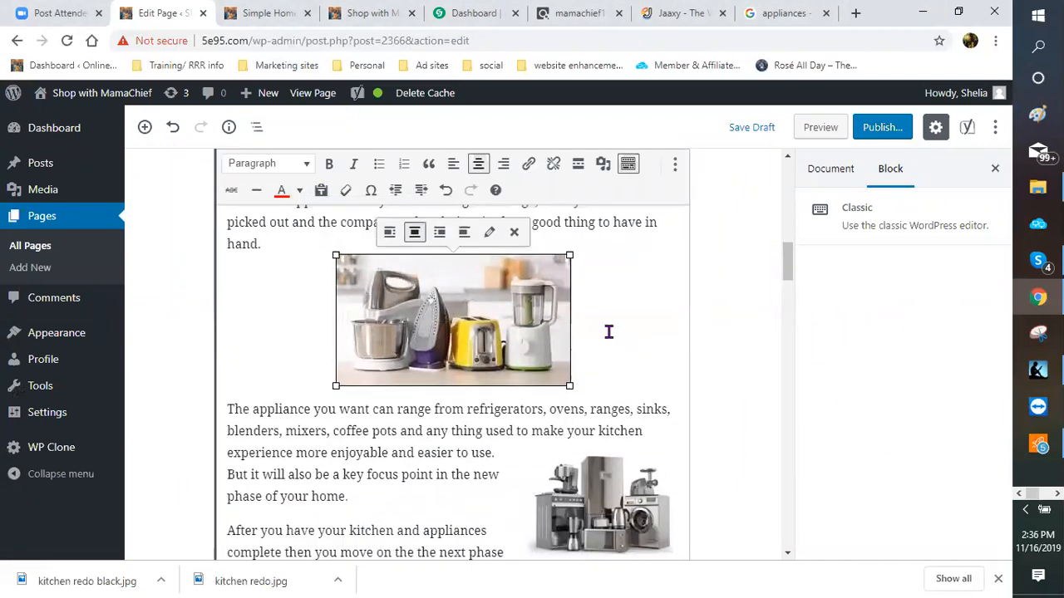
pyautogui.click(569, 384)
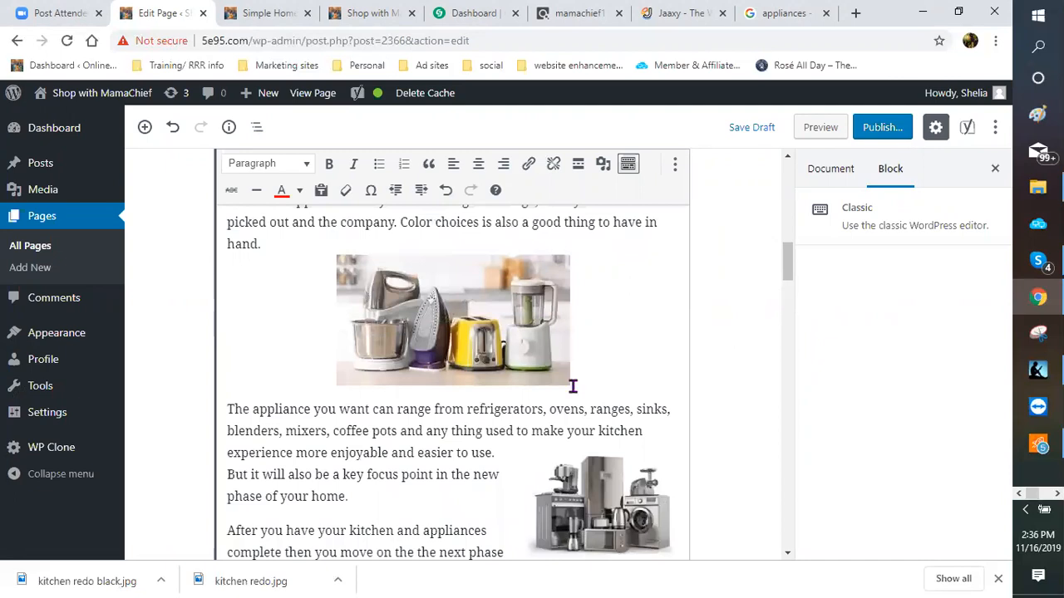
pyautogui.click(568, 384)
pyautogui.moveTo(568, 384); pyautogui.dragTo(556, 346)
pyautogui.click(579, 311)
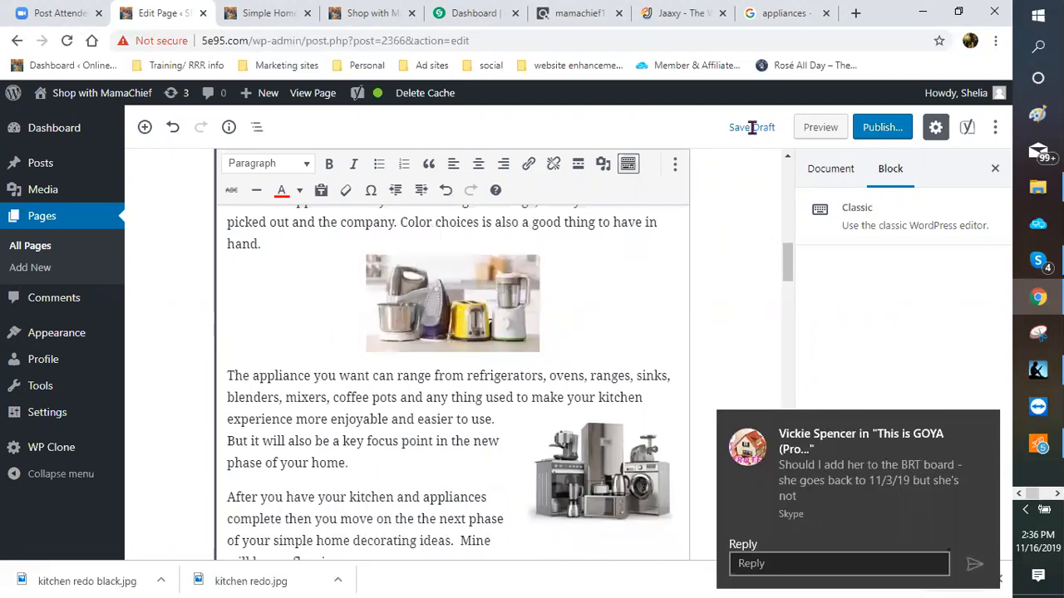
pyautogui.click(752, 128)
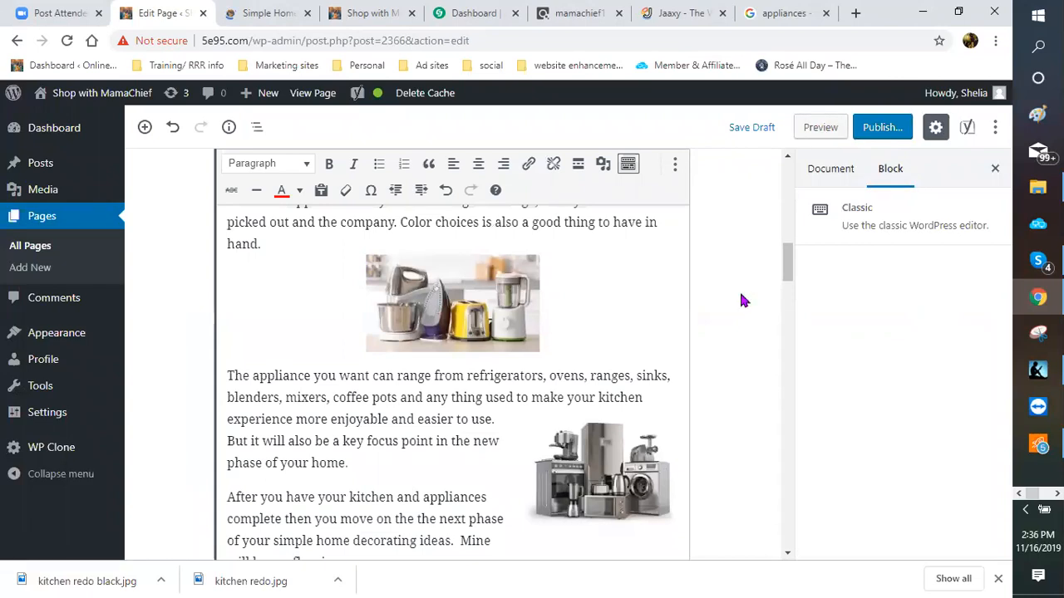
# Step: Scroll the page preview to check the centred small appliances and right-aligned appliances images
pyautogui.click(274, 13)
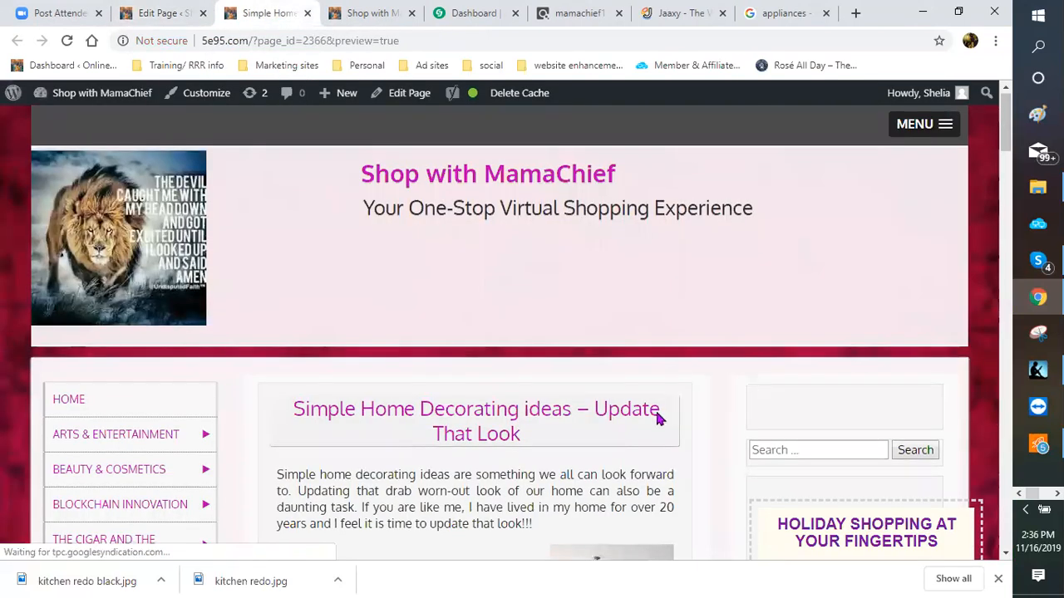
pyautogui.scroll(-3, 657, 420)
pyautogui.scroll(-5, 623, 406)
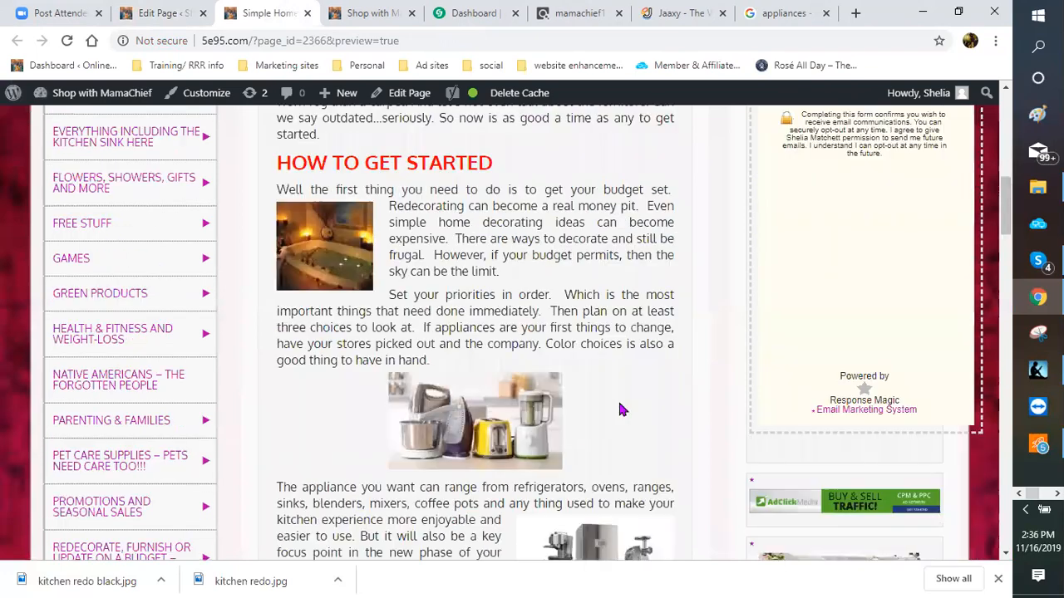
pyautogui.scroll(-3, 623, 332)
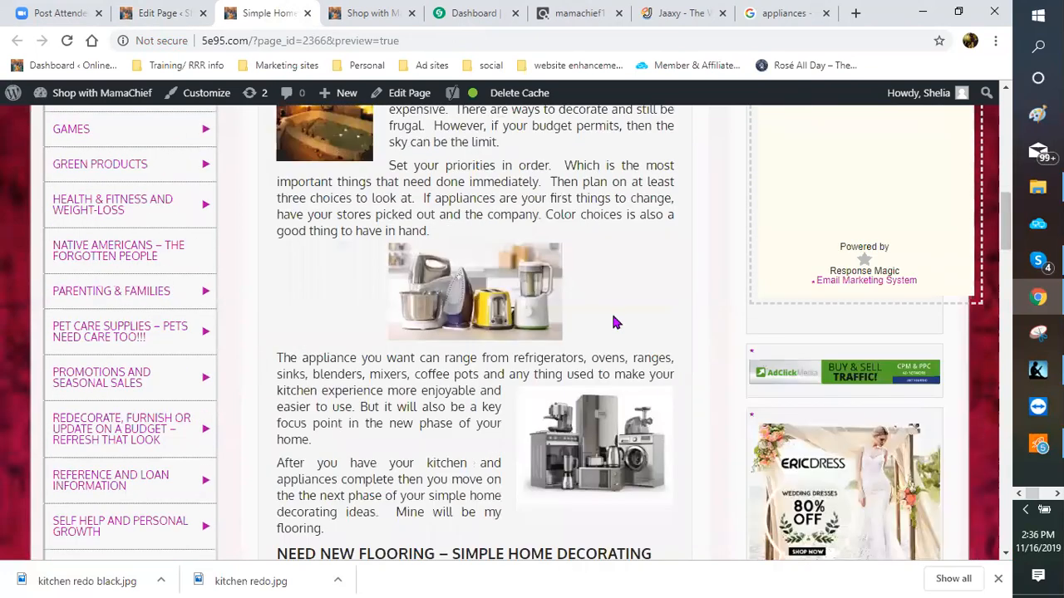
pyautogui.scroll(2, 575, 320)
pyautogui.scroll(-2, 532, 333)
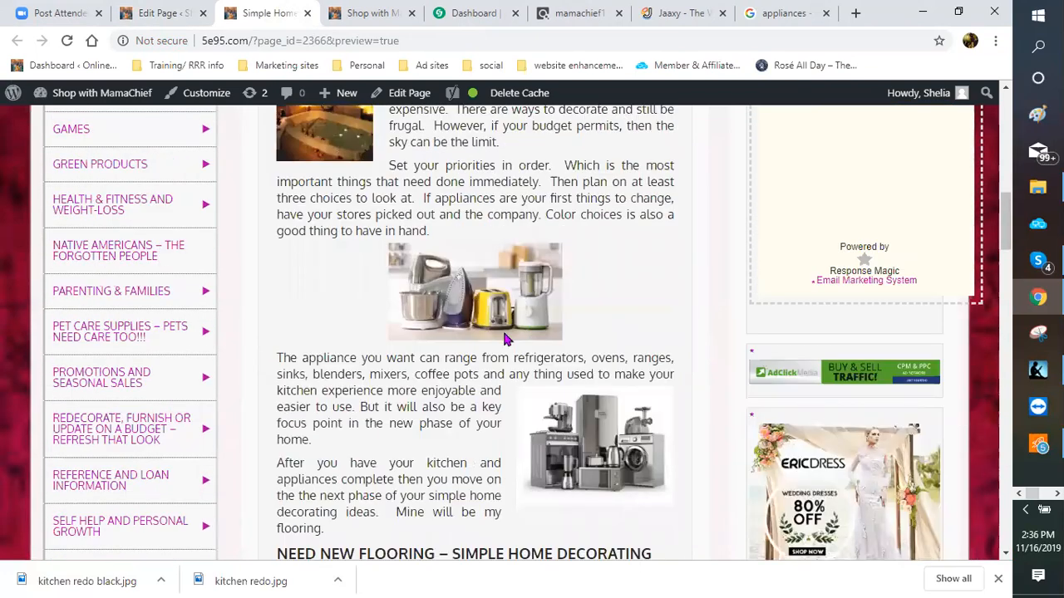
pyautogui.scroll(-2, 432, 279)
pyautogui.scroll(-2, 379, 288)
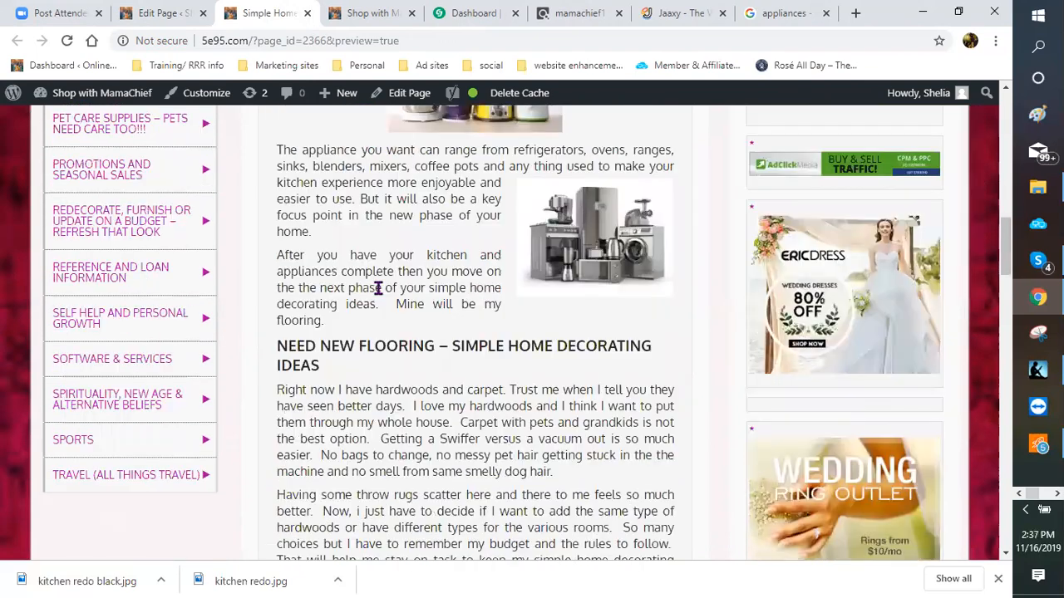
pyautogui.scroll(-1, 499, 374)
pyautogui.scroll(-2, 478, 312)
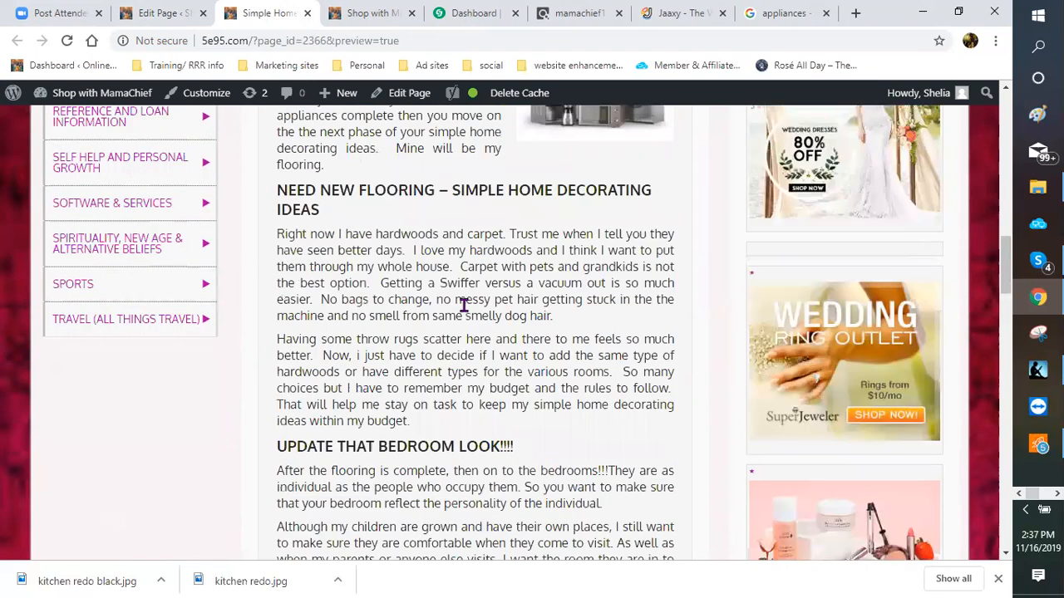
pyautogui.scroll(-1, 457, 304)
pyautogui.scroll(-4, 494, 273)
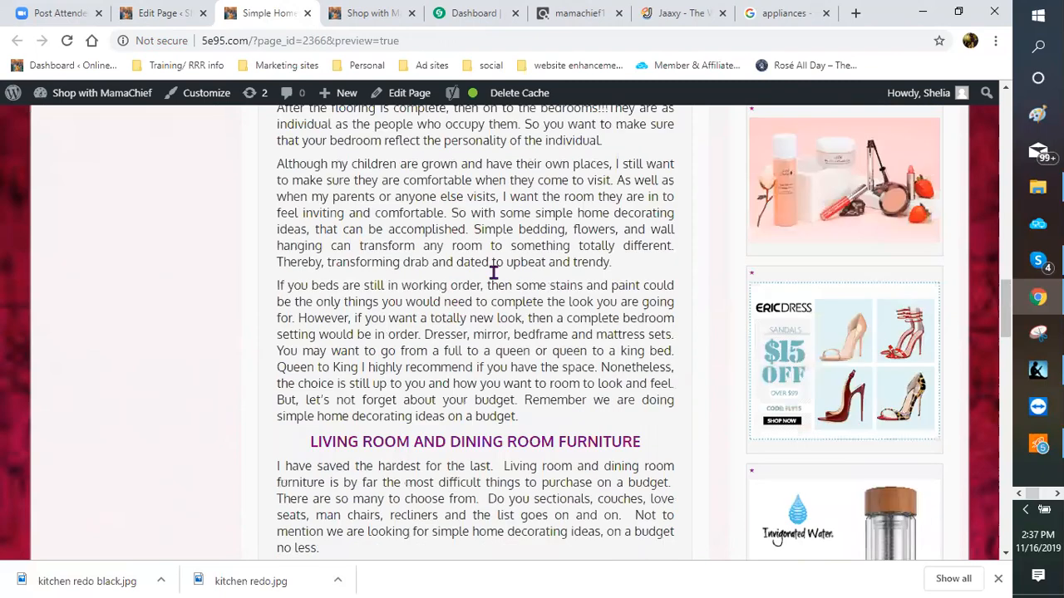
pyautogui.scroll(6, 494, 273)
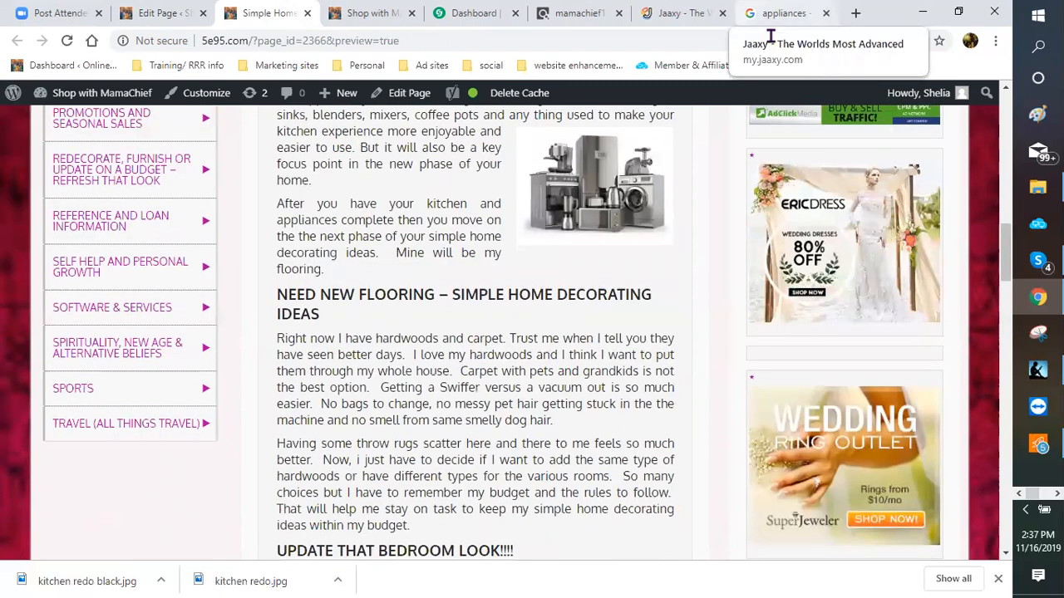
# Step: Replace the appliances search with a Google Images search for 'flooring and carpet'
pyautogui.click(779, 14)
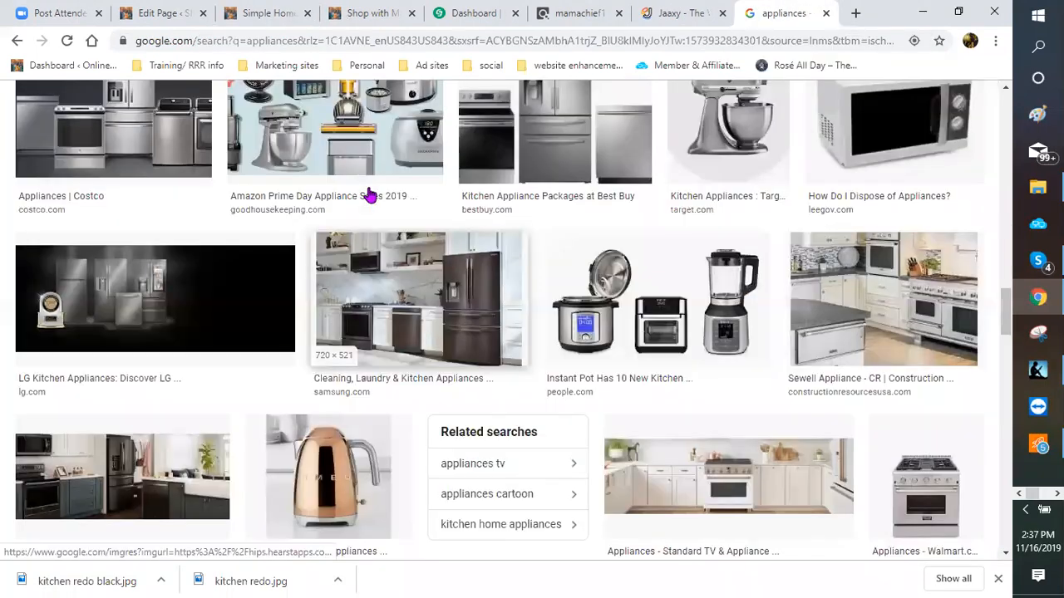
pyautogui.scroll(5, 359, 188)
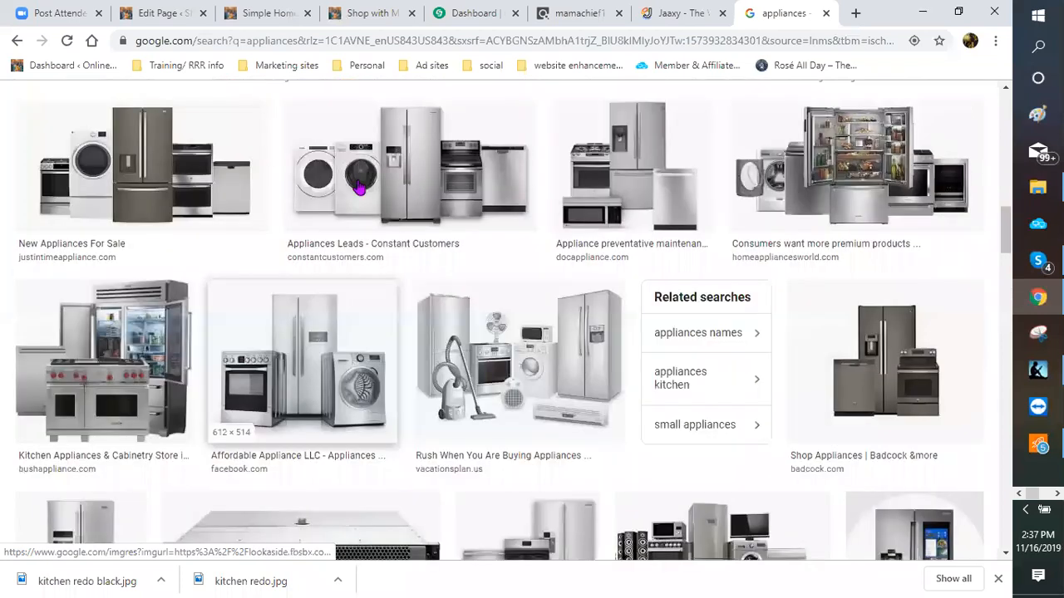
pyautogui.scroll(5, 252, 166)
pyautogui.scroll(1, 191, 148)
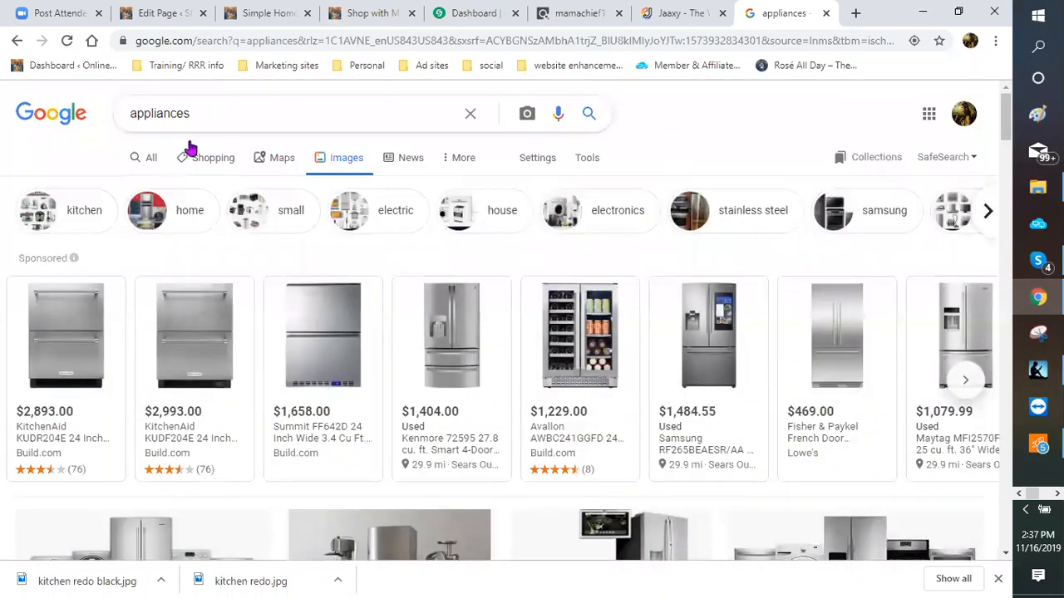
pyautogui.doubleClick(184, 114)
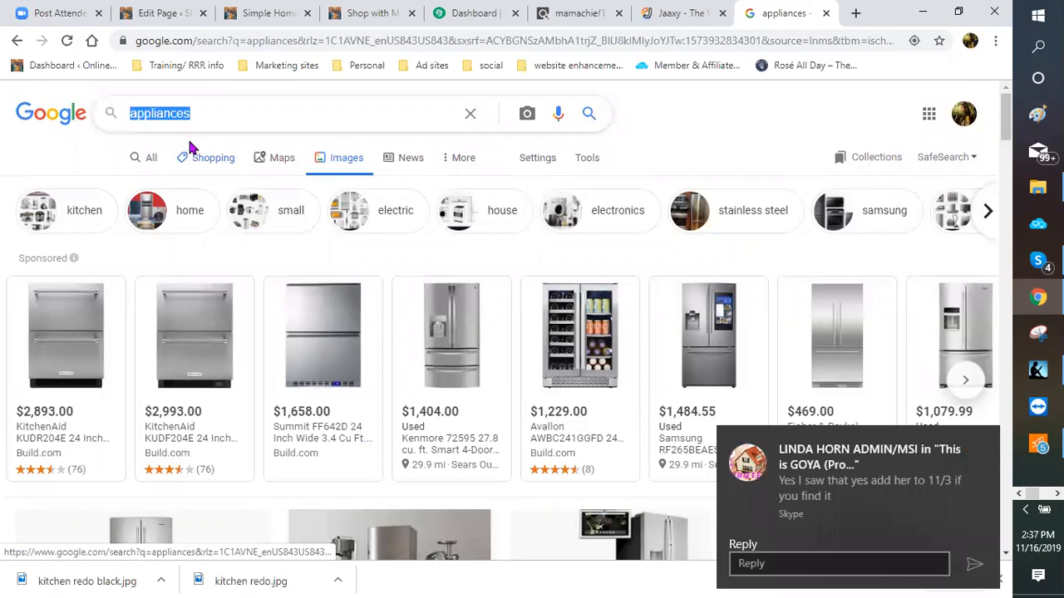
pyautogui.write('flooring and ca')
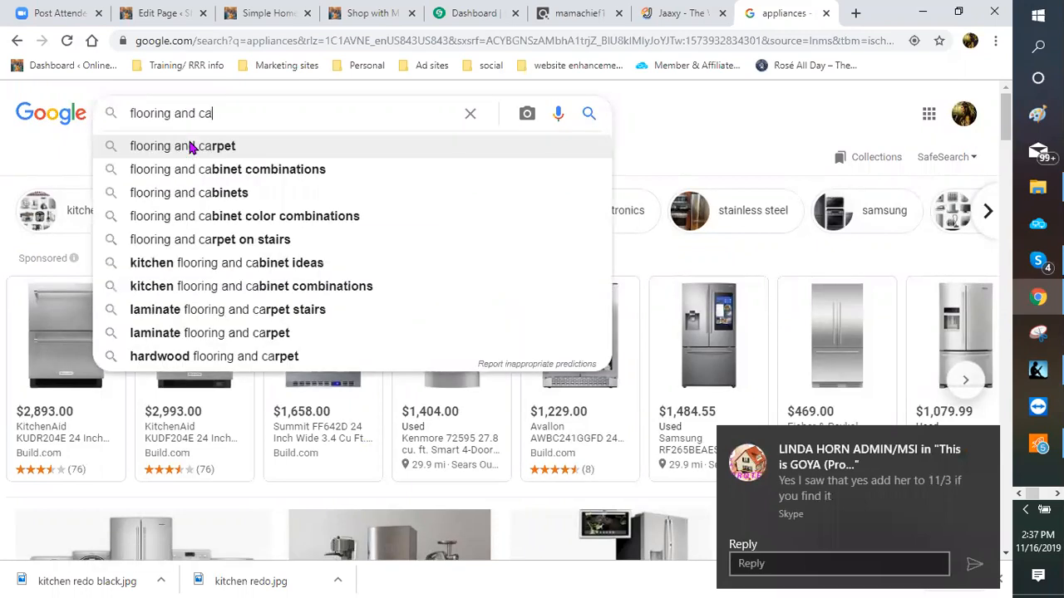
pyautogui.write('r')
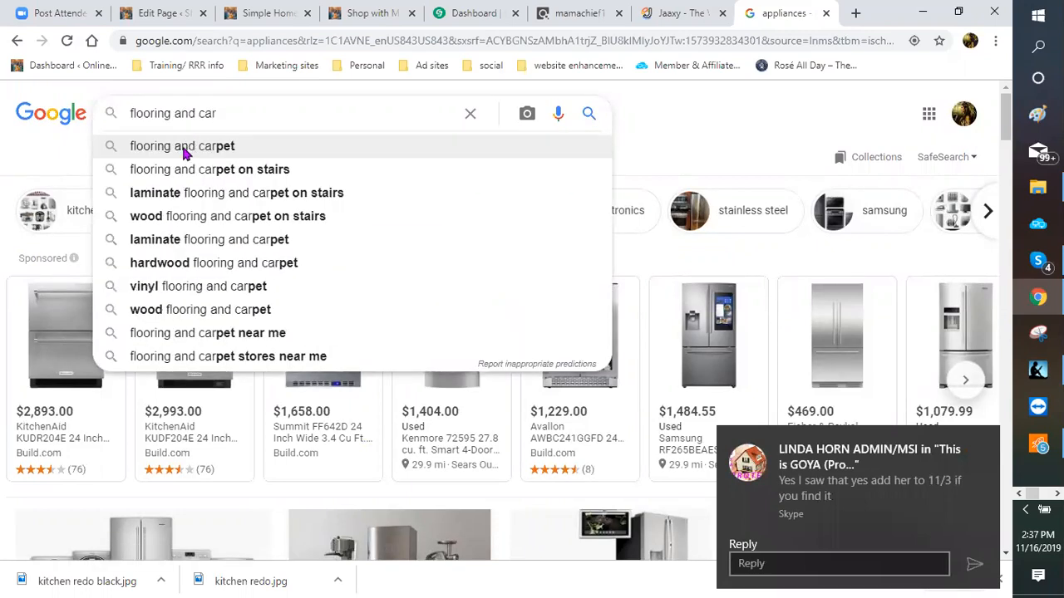
pyautogui.click(265, 155)
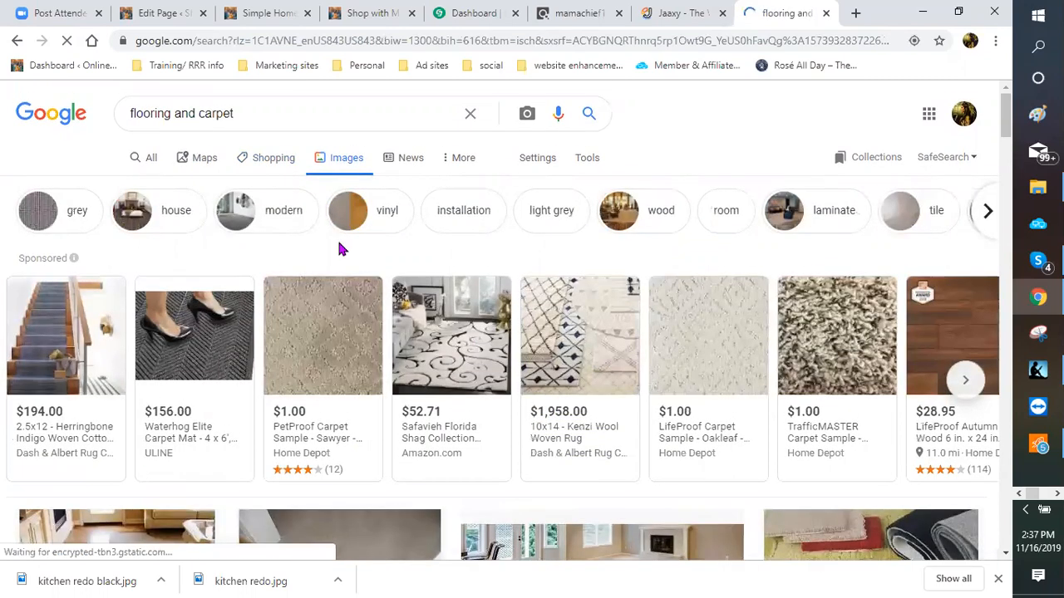
pyautogui.scroll(-2, 443, 402)
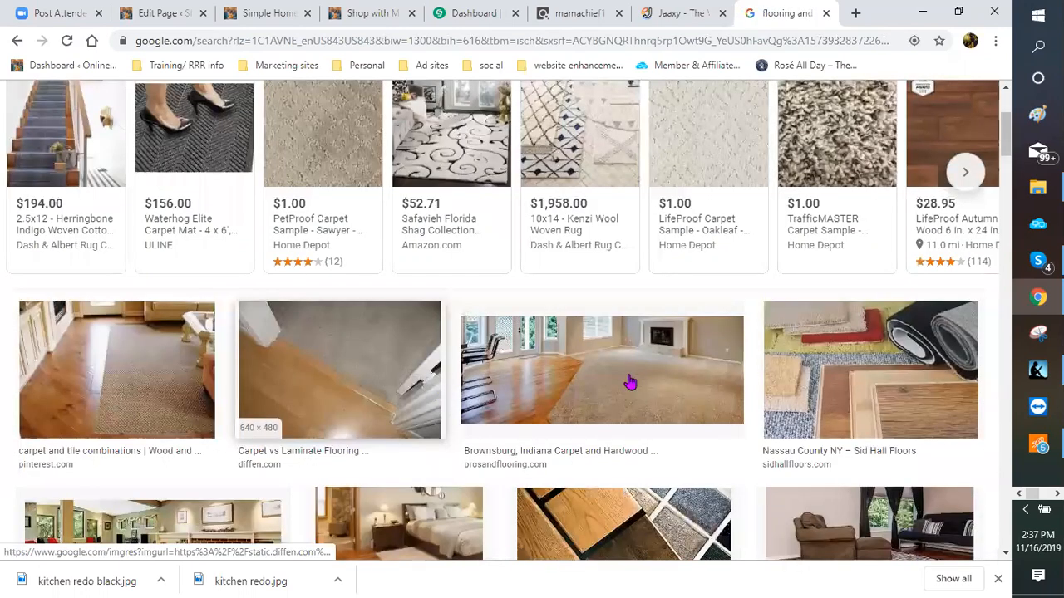
pyautogui.scroll(-1, 625, 340)
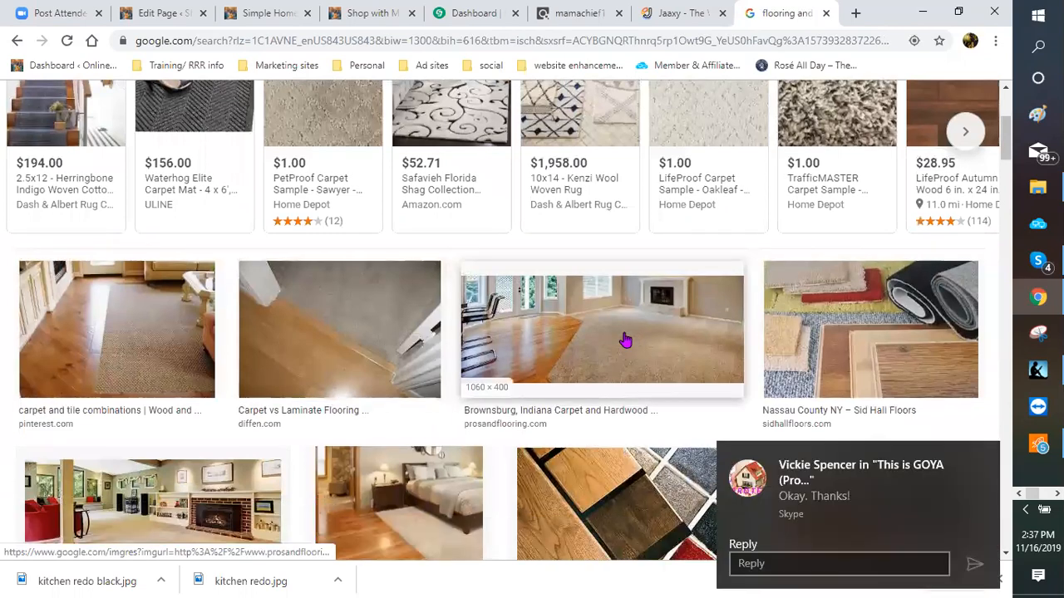
pyautogui.scroll(-1, 867, 272)
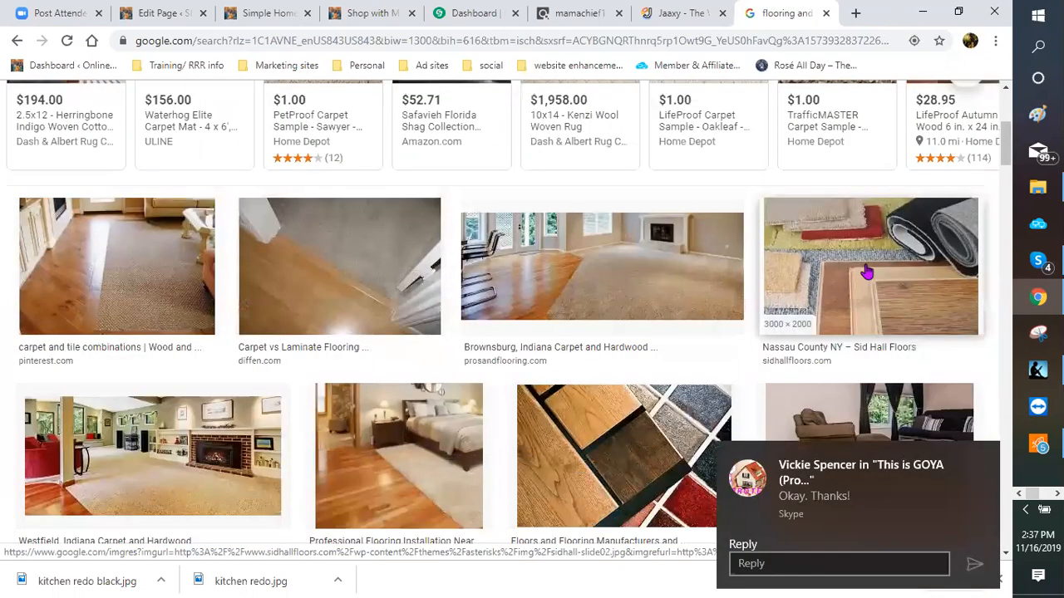
# Step: Save the carpet samples image as 'flooring and carpet'
pyautogui.rightClick(851, 369)
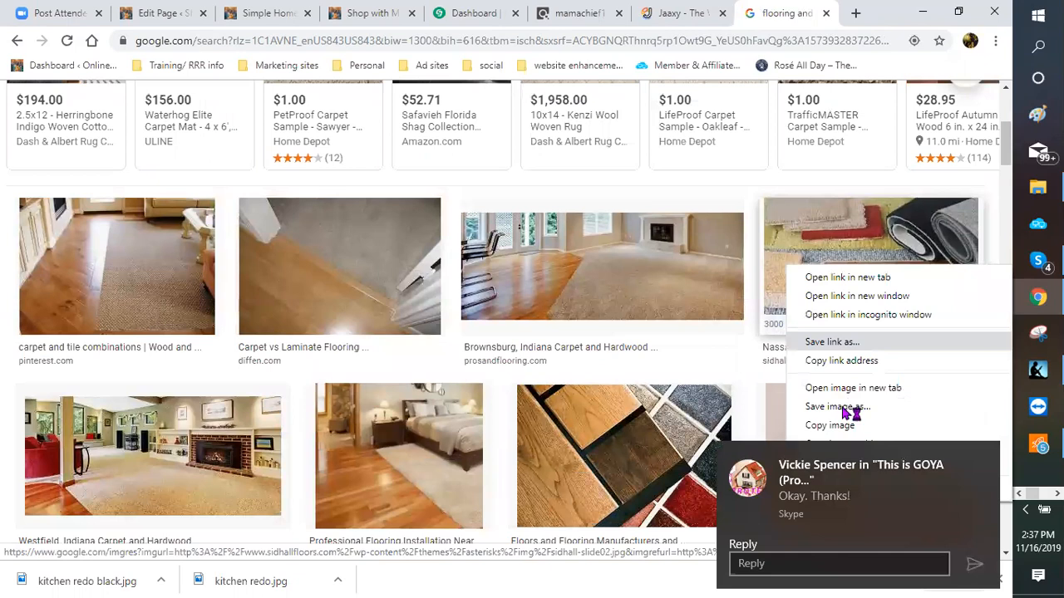
pyautogui.click(240, 490)
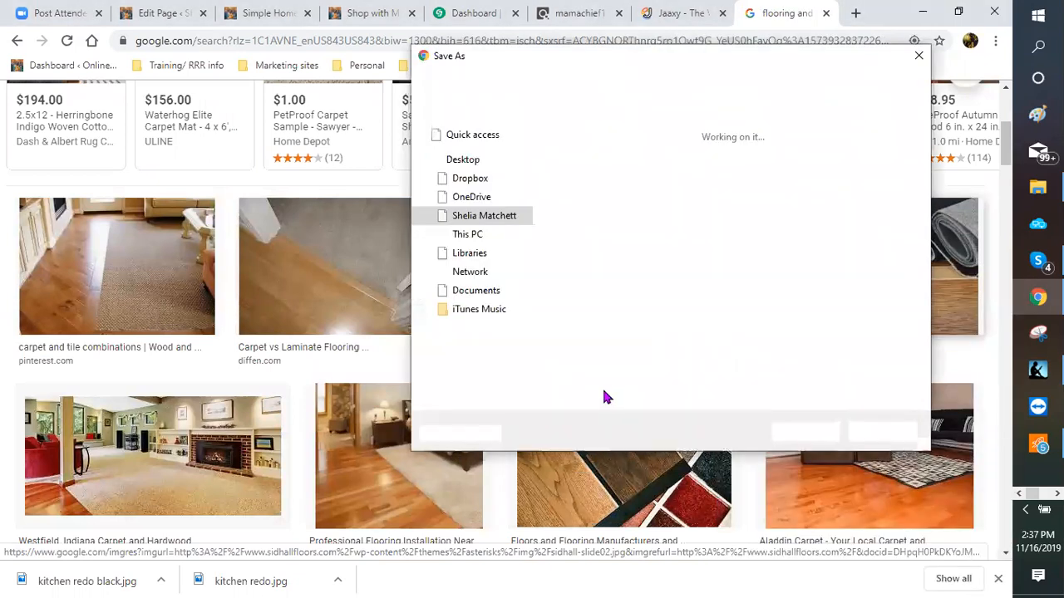
pyautogui.write('flo')
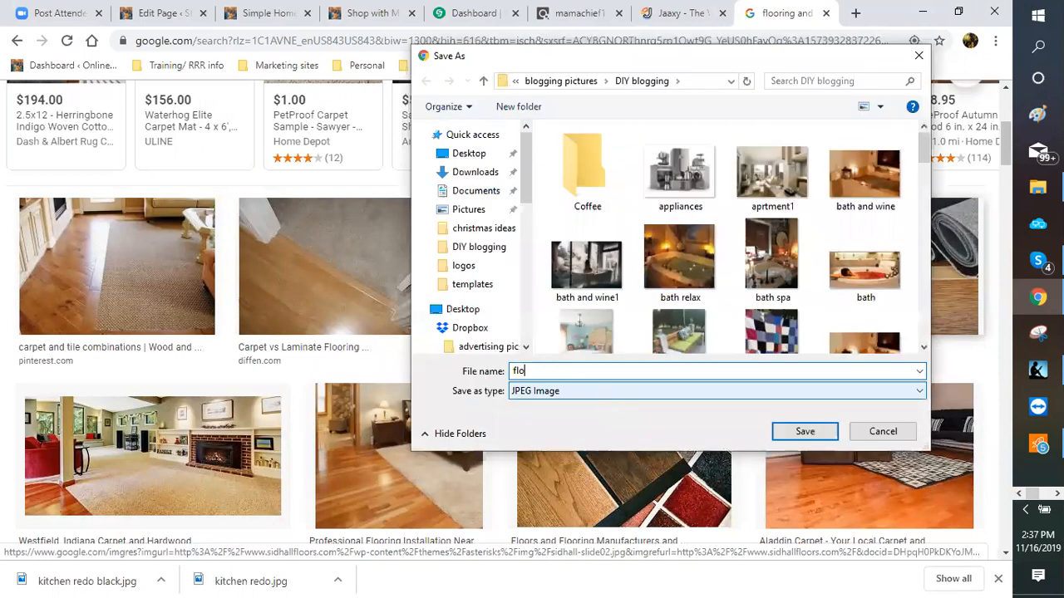
pyautogui.write('oring and carpt')
pyautogui.press('BackSpace')
pyautogui.press('BackSpace')
pyautogui.write('pet')
pyautogui.press('Return')
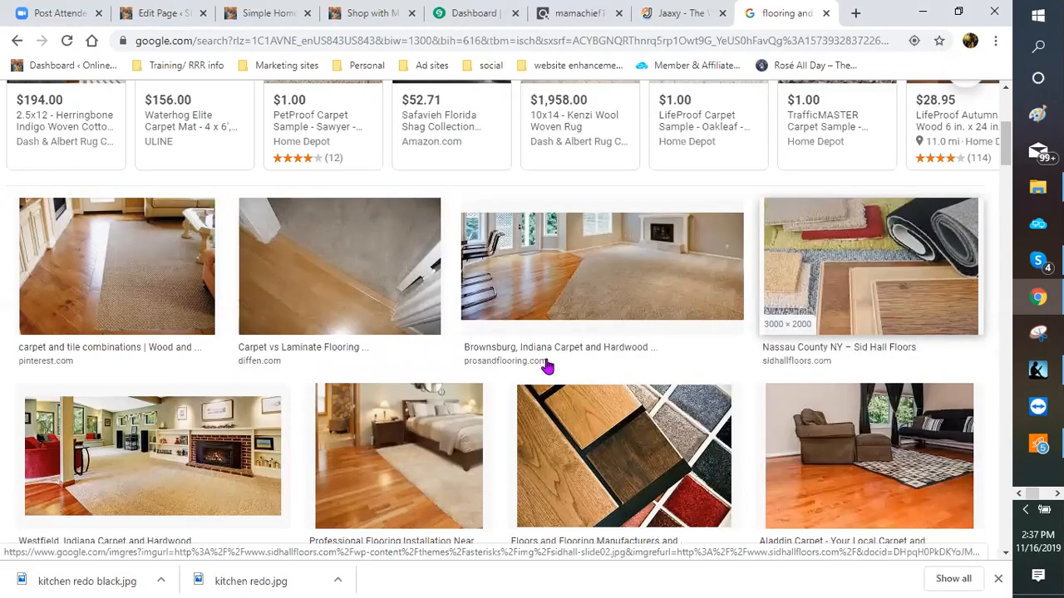
pyautogui.scroll(-2, 511, 378)
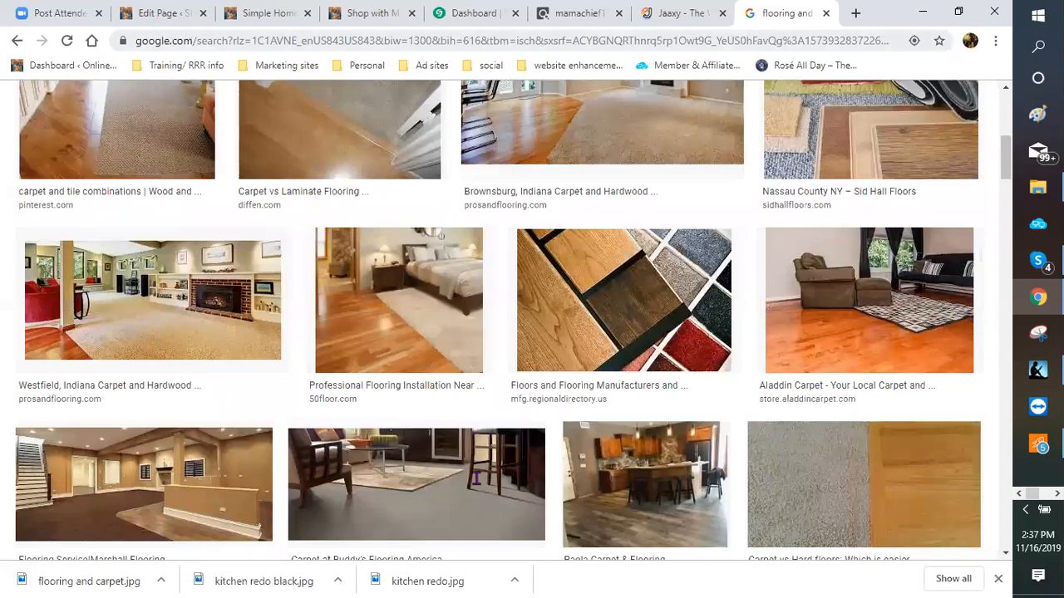
# Step: Open the Add Media window at the flooring section of the page
pyautogui.scroll(-5, 452, 456)
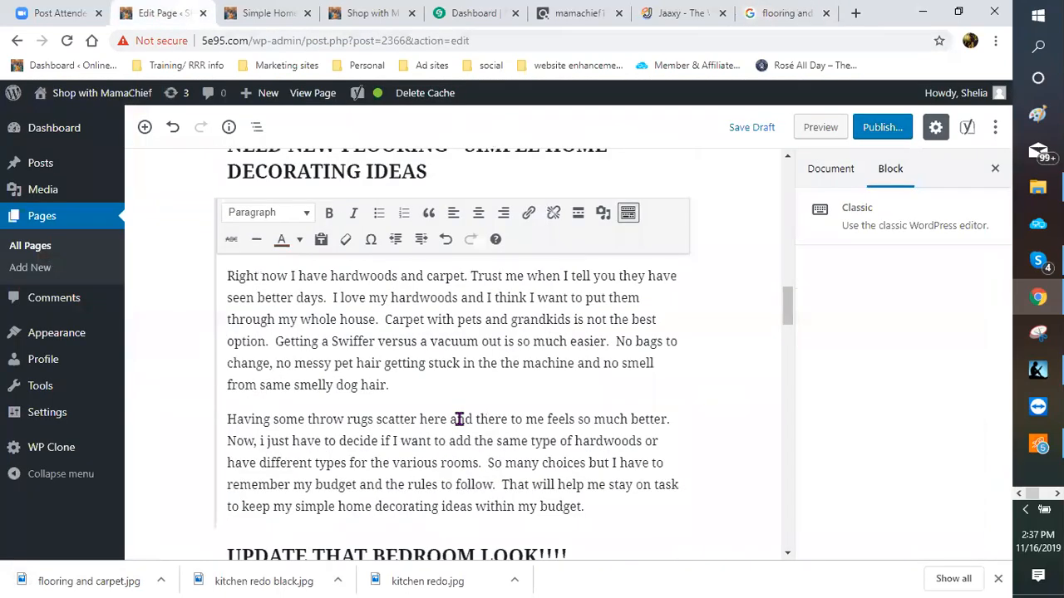
pyautogui.scroll(1, 430, 459)
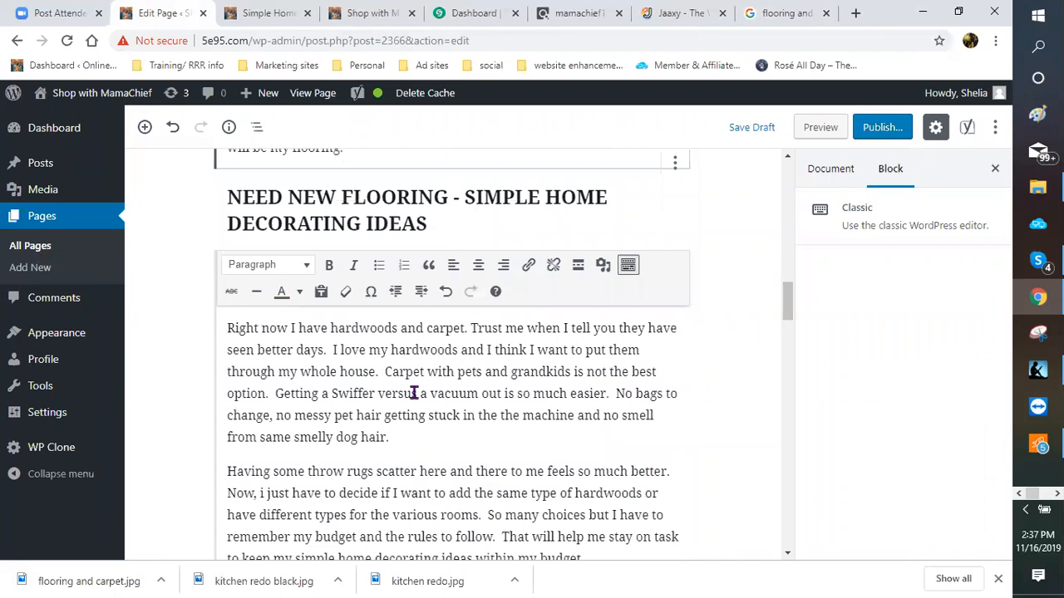
pyautogui.scroll(-1, 399, 368)
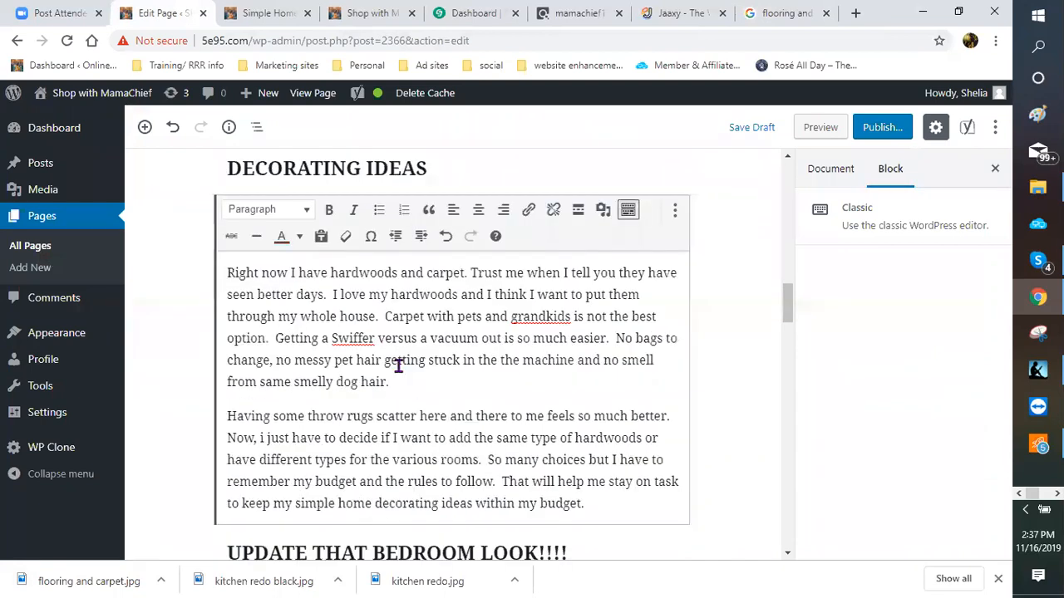
pyautogui.click(602, 212)
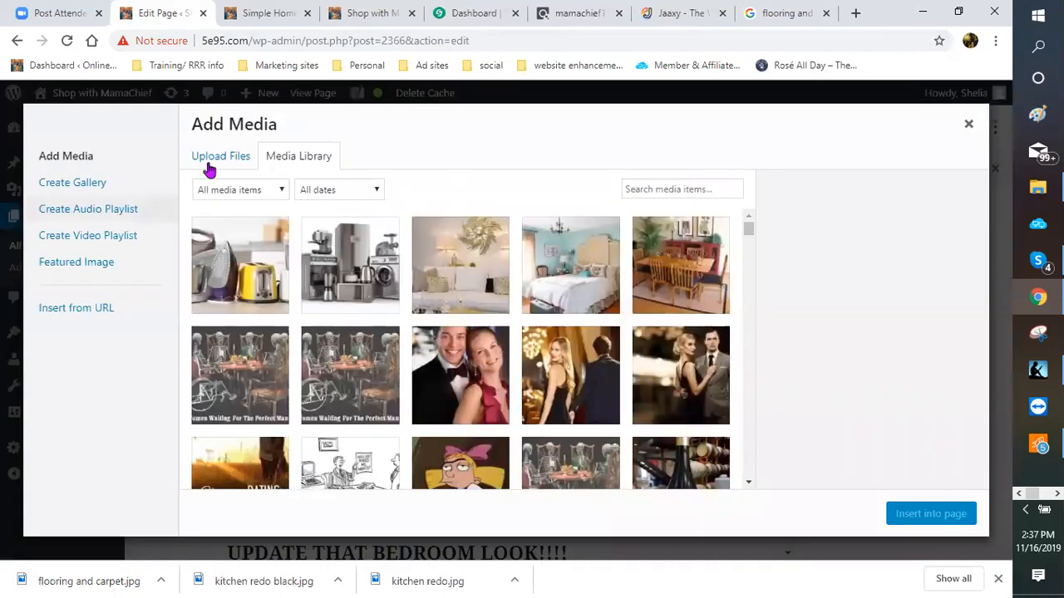
# Step: Upload flooring and carpet.jpg and insert it into the page
pyautogui.click(212, 169)
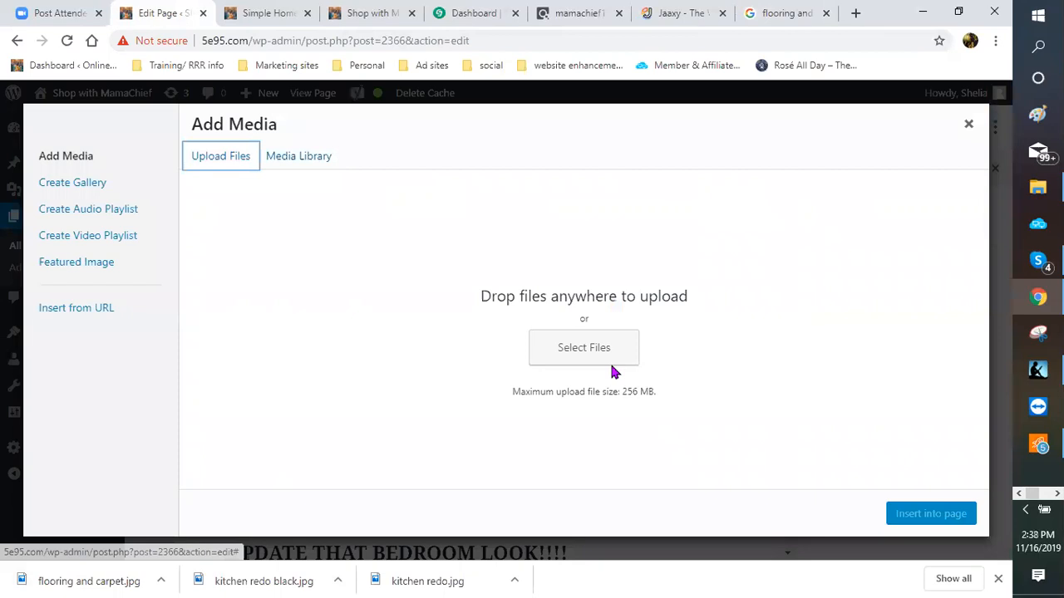
pyautogui.click(597, 355)
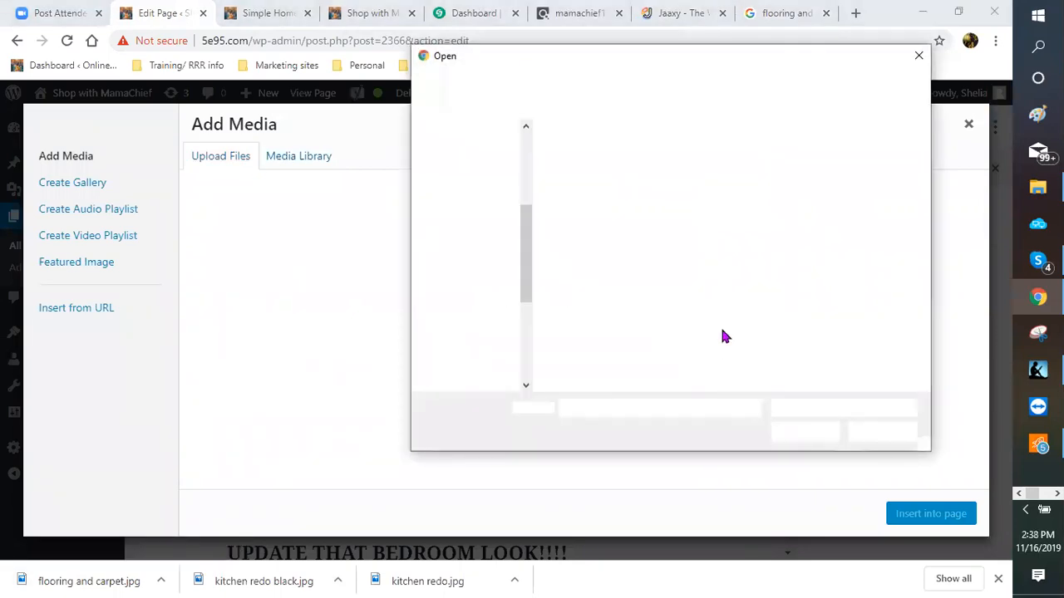
pyautogui.scroll(-3, 724, 314)
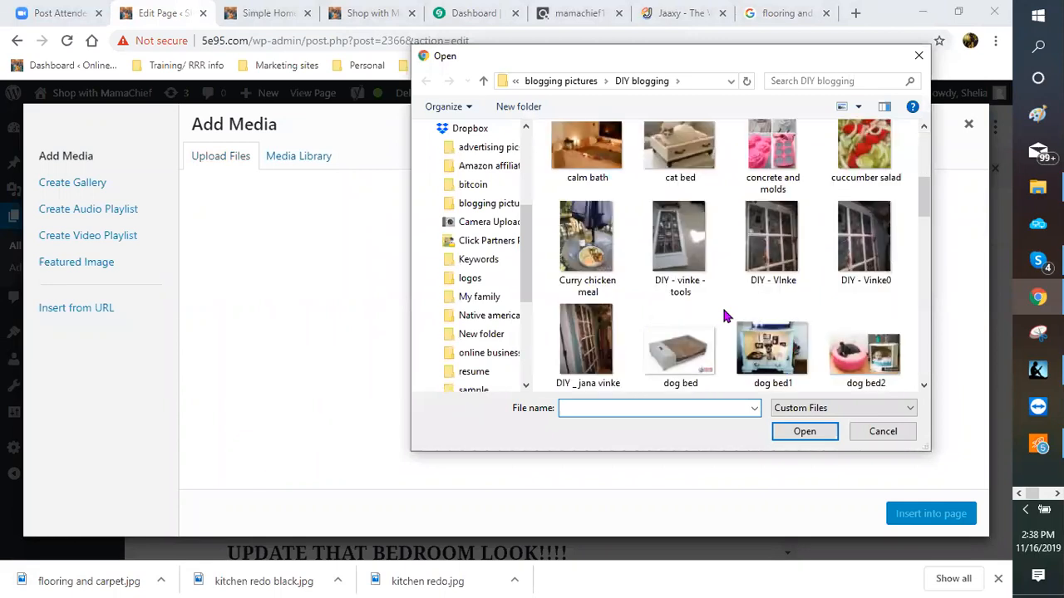
pyautogui.scroll(-2, 724, 314)
pyautogui.doubleClick(596, 251)
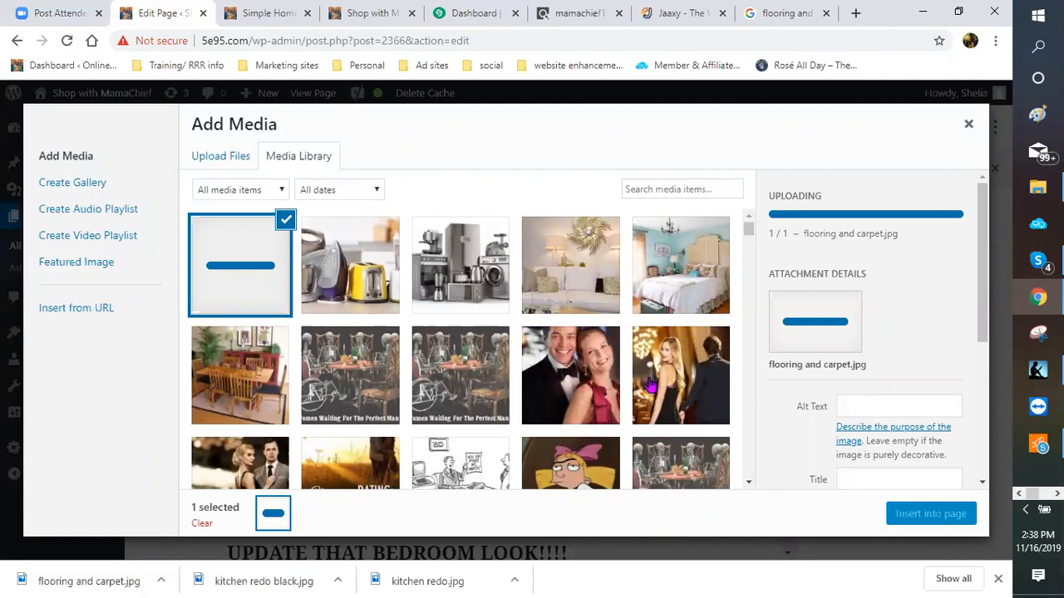
pyautogui.click(921, 517)
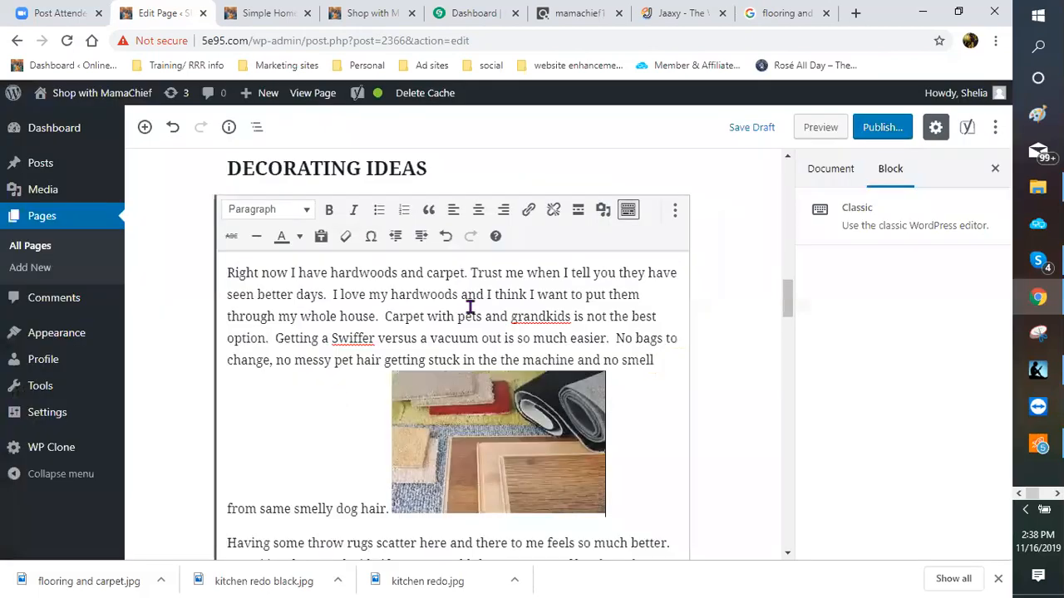
# Step: Centre the inserted flooring and carpet image
pyautogui.scroll(-2, 469, 299)
pyautogui.click(469, 295)
pyautogui.click(460, 204)
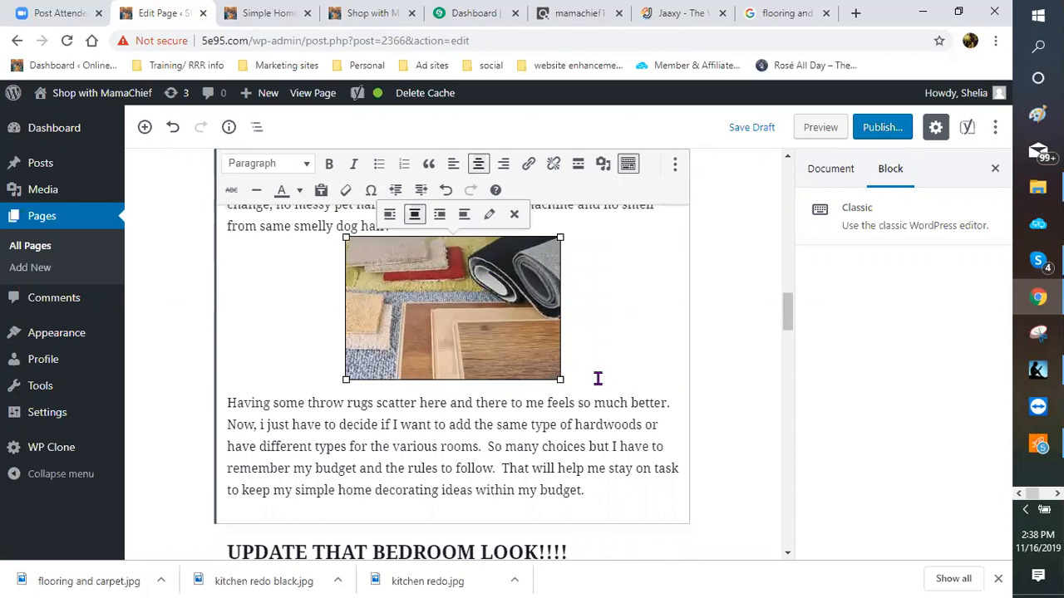
# Step: Save the page draft with the centred flooring image
pyautogui.click(578, 303)
pyautogui.scroll(2, 460, 301)
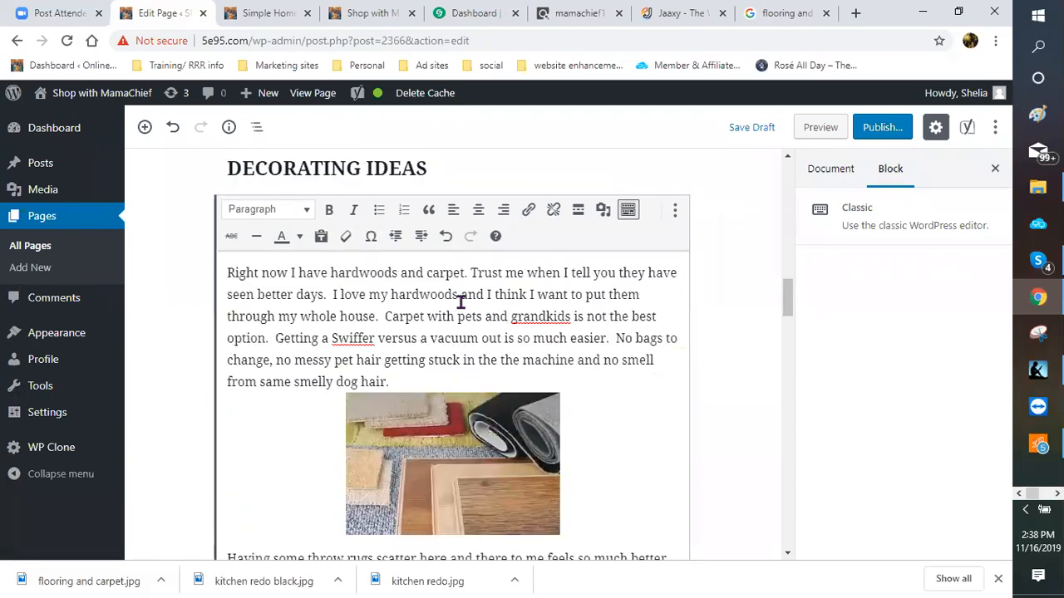
pyautogui.scroll(-1, 598, 418)
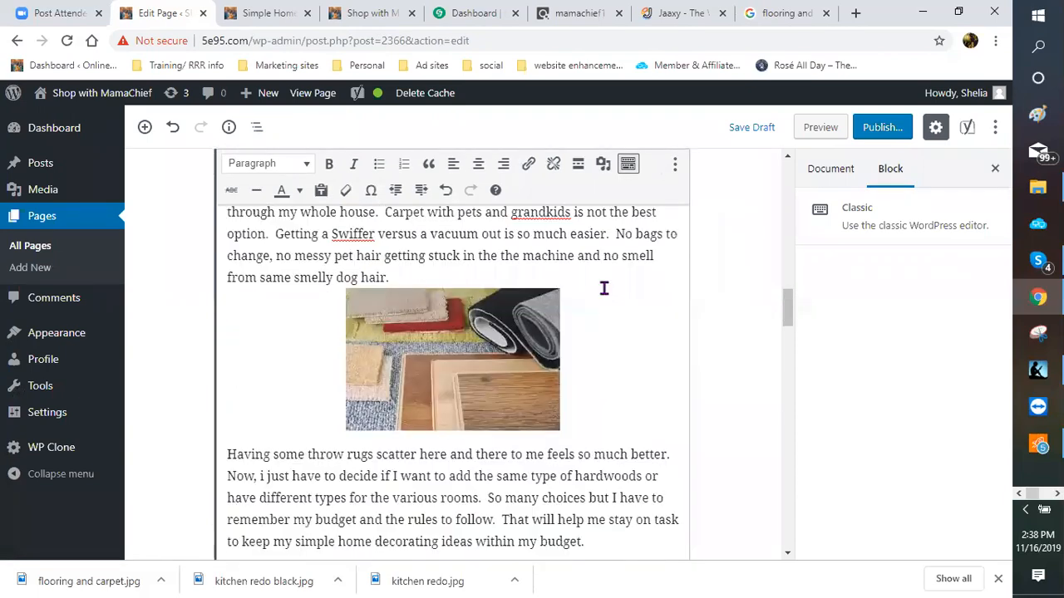
pyautogui.click(762, 129)
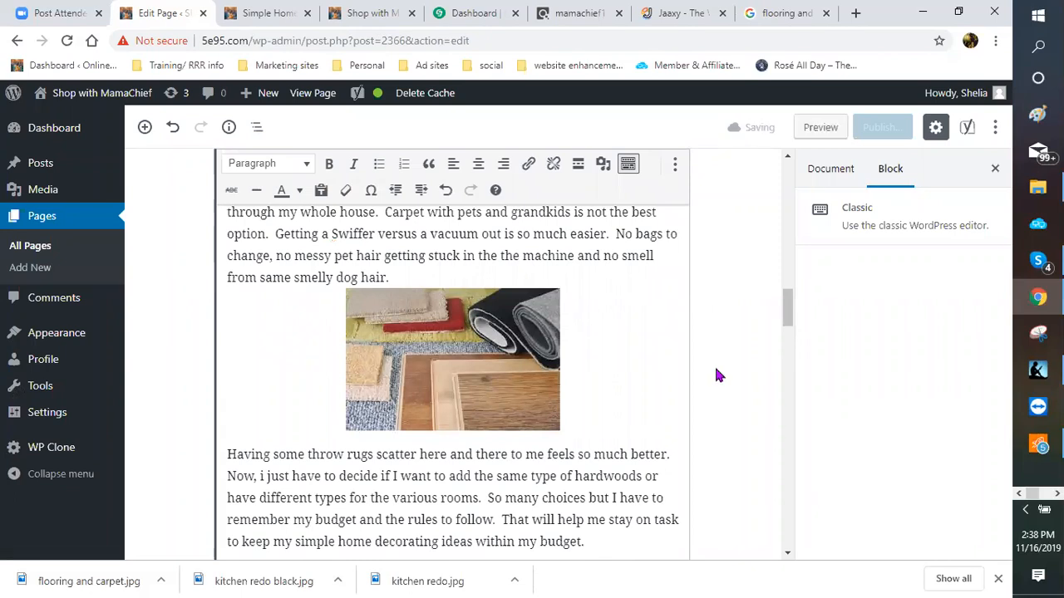
# Step: Select the first paragraph under the 'UPDATE THAT BEDROOM LOOK!!!!' heading
pyautogui.scroll(-1, 717, 374)
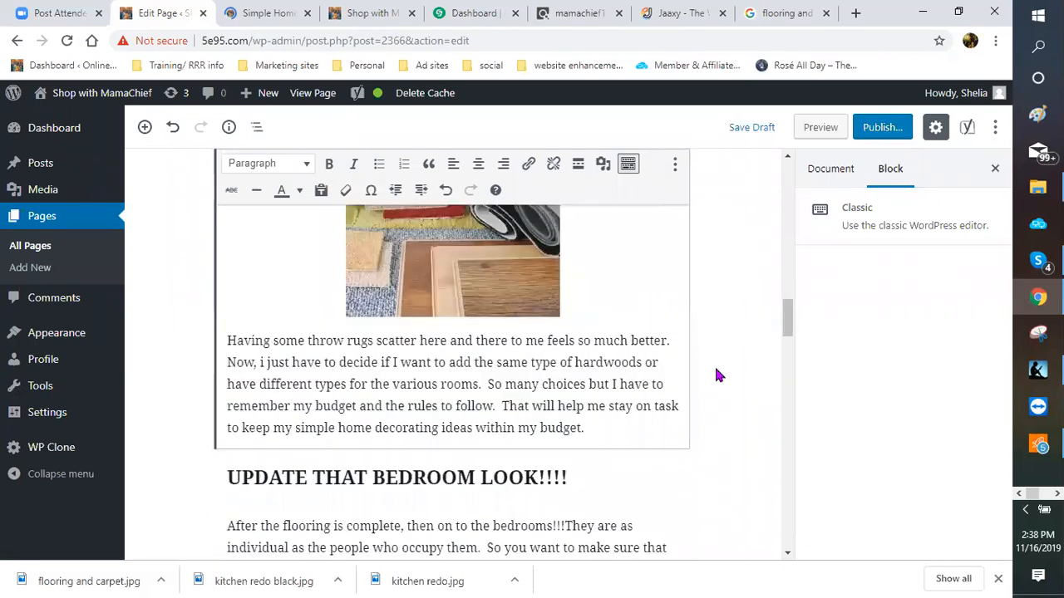
pyautogui.scroll(-3, 441, 291)
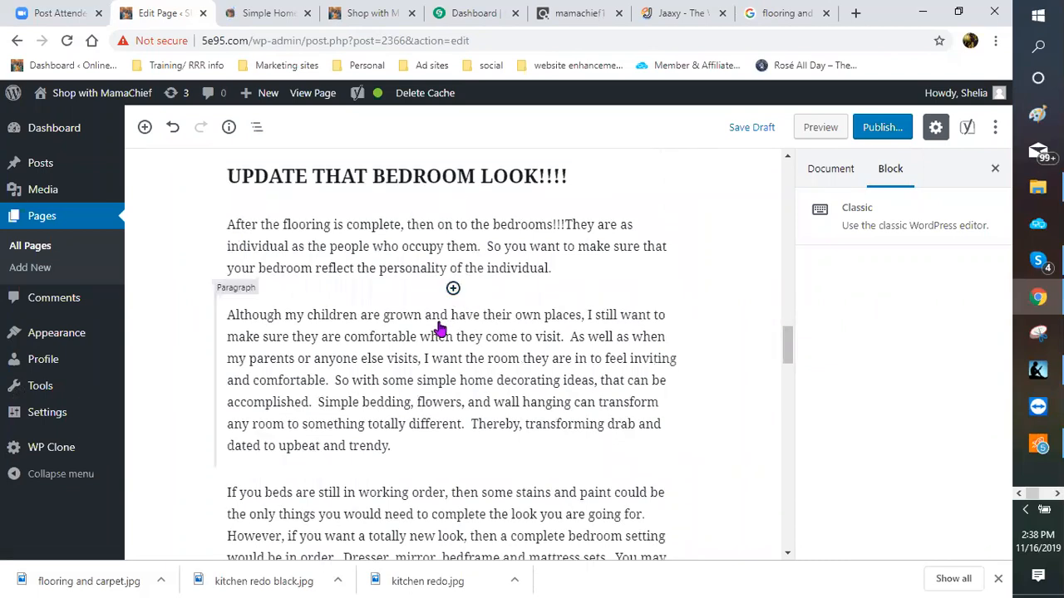
pyautogui.click(487, 309)
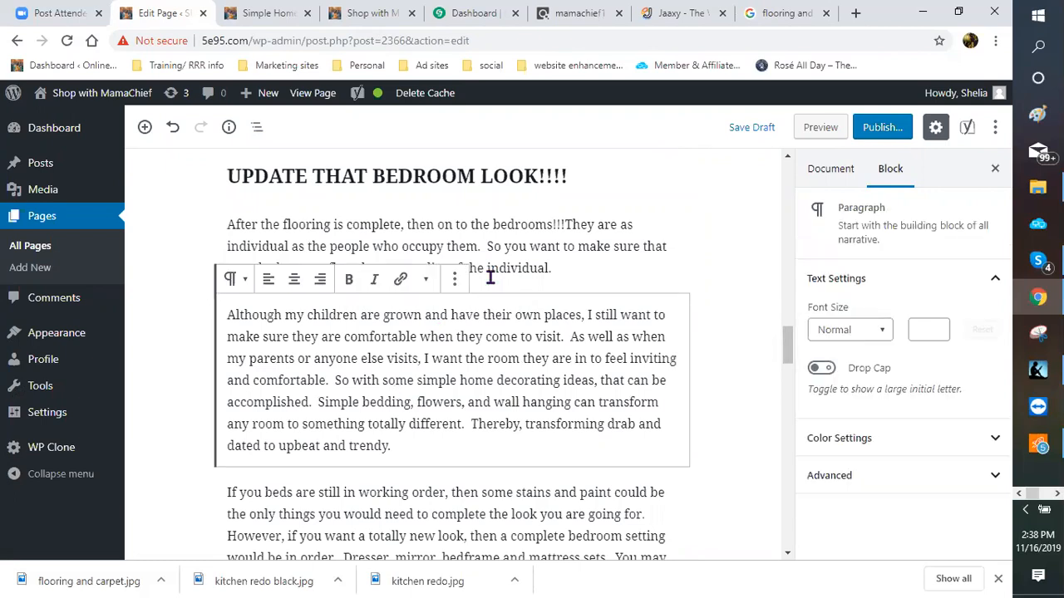
pyautogui.click(453, 291)
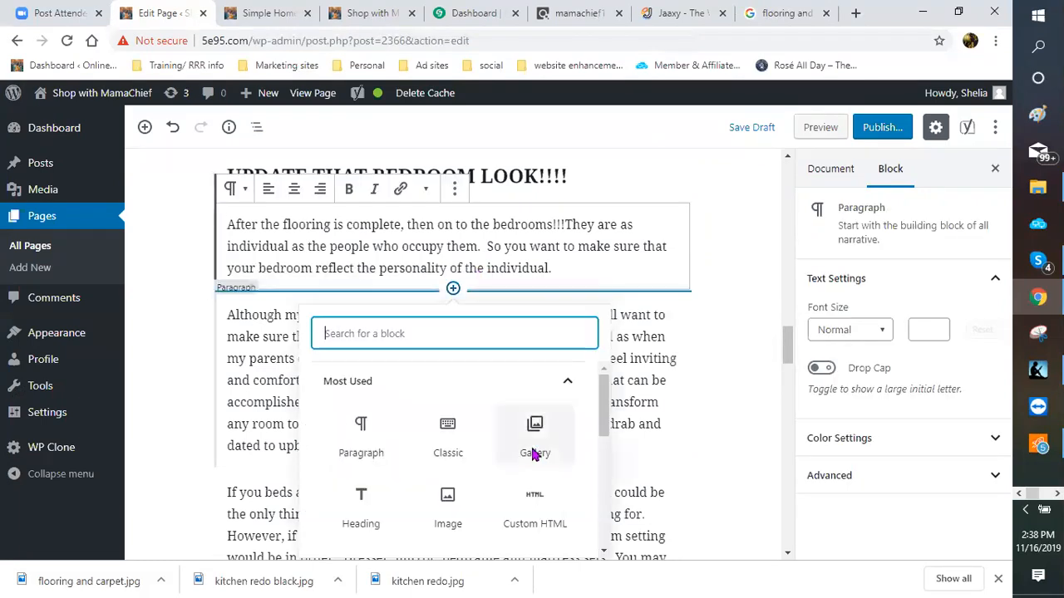
pyautogui.click(515, 420)
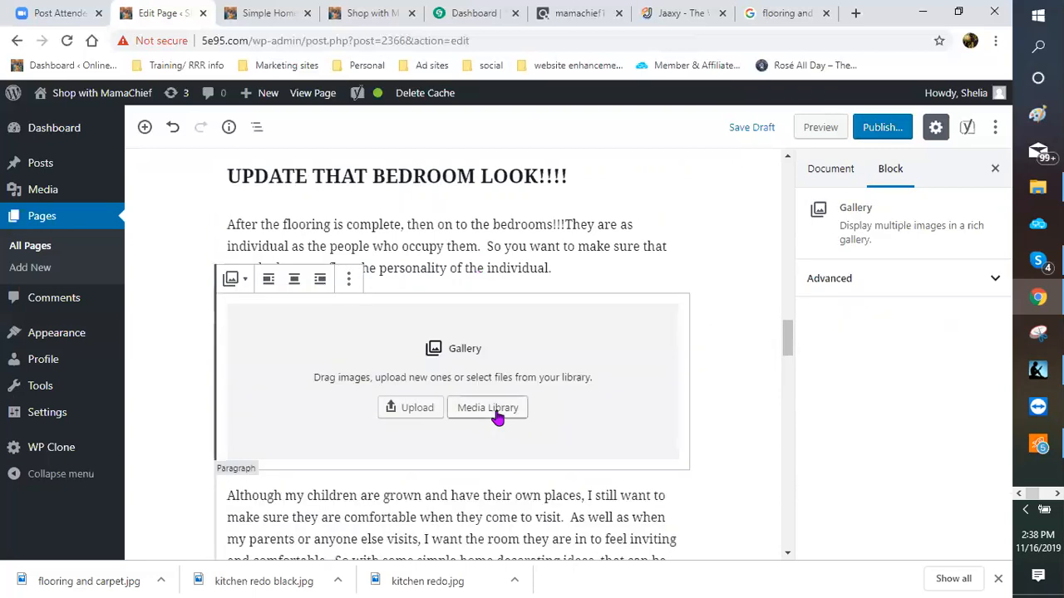
pyautogui.click(497, 417)
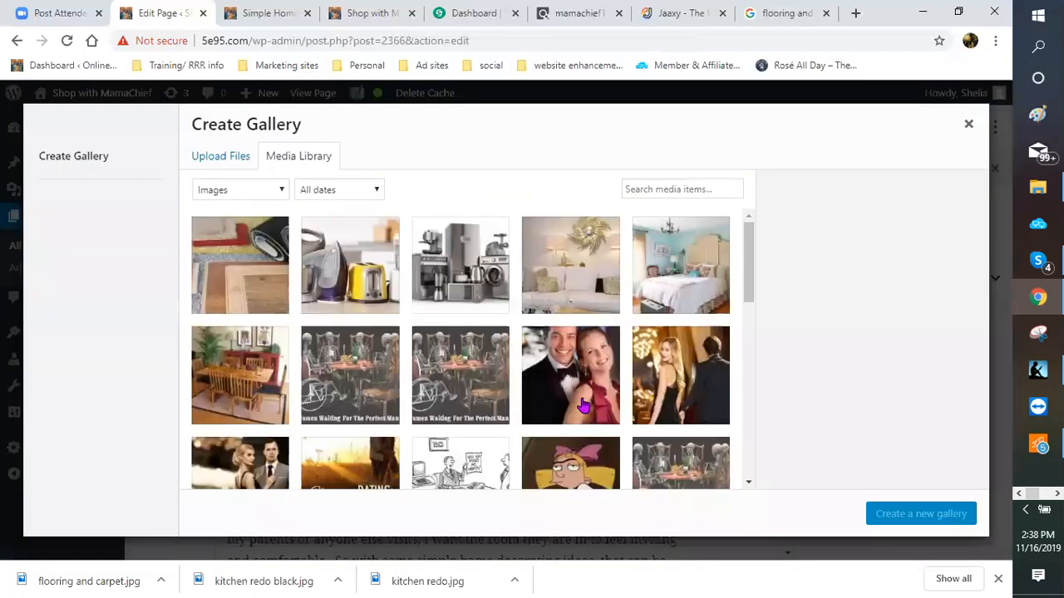
pyautogui.scroll(-2, 582, 406)
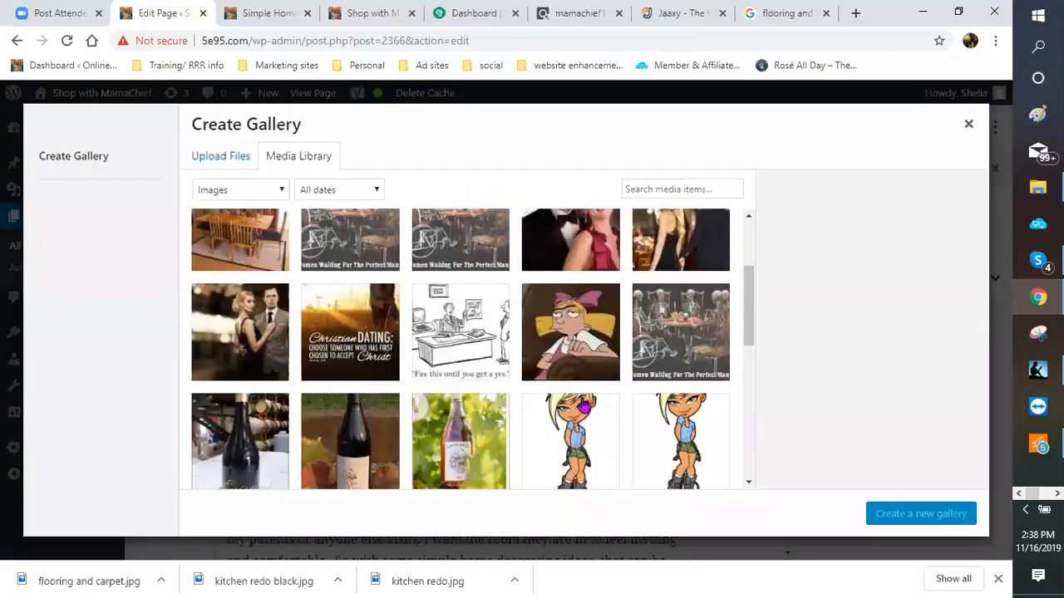
pyautogui.scroll(-3, 582, 406)
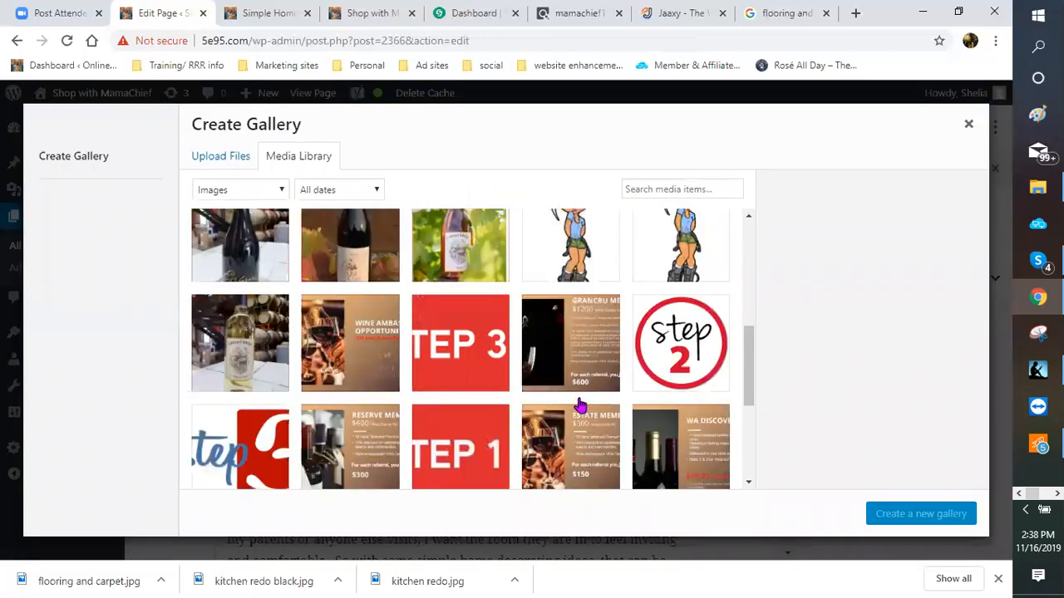
pyautogui.scroll(-5, 581, 405)
pyautogui.scroll(-5, 581, 405)
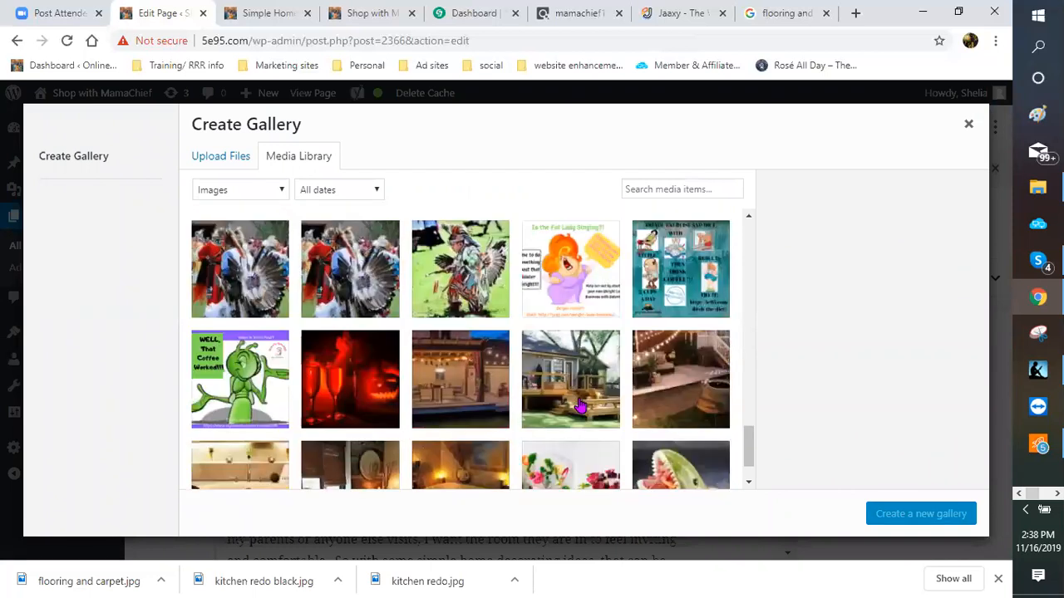
pyautogui.scroll(-3, 580, 405)
pyautogui.scroll(-5, 580, 405)
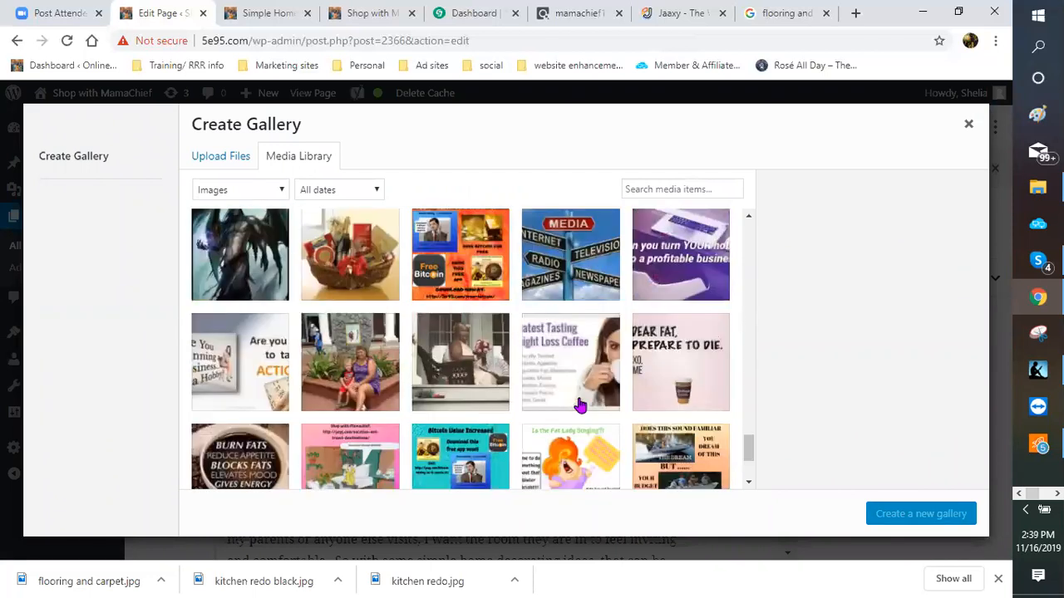
pyautogui.scroll(-5, 580, 406)
pyautogui.scroll(-5, 580, 406)
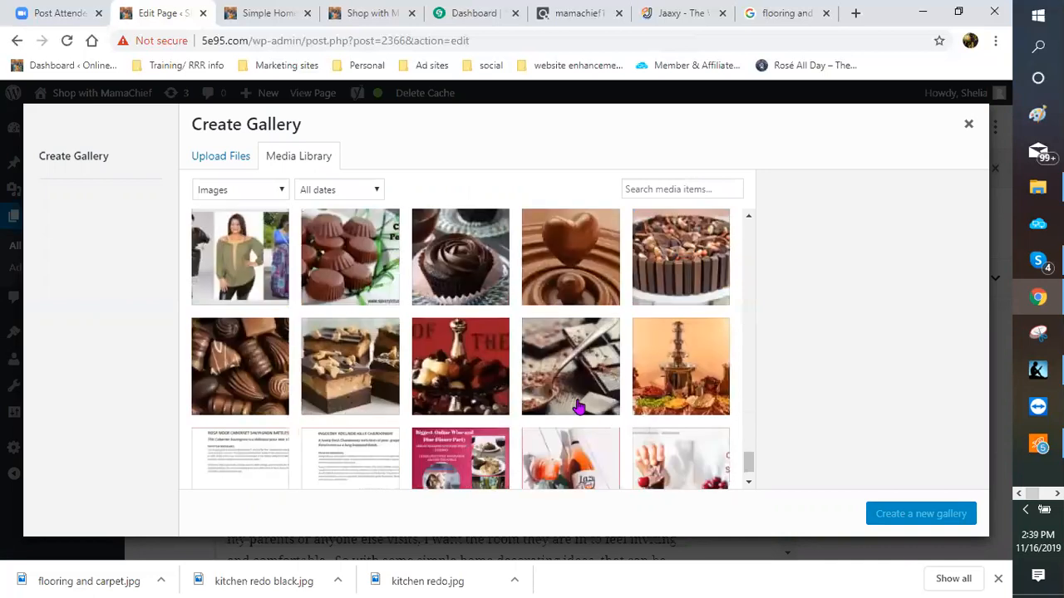
pyautogui.scroll(-5, 580, 405)
pyautogui.scroll(-5, 566, 416)
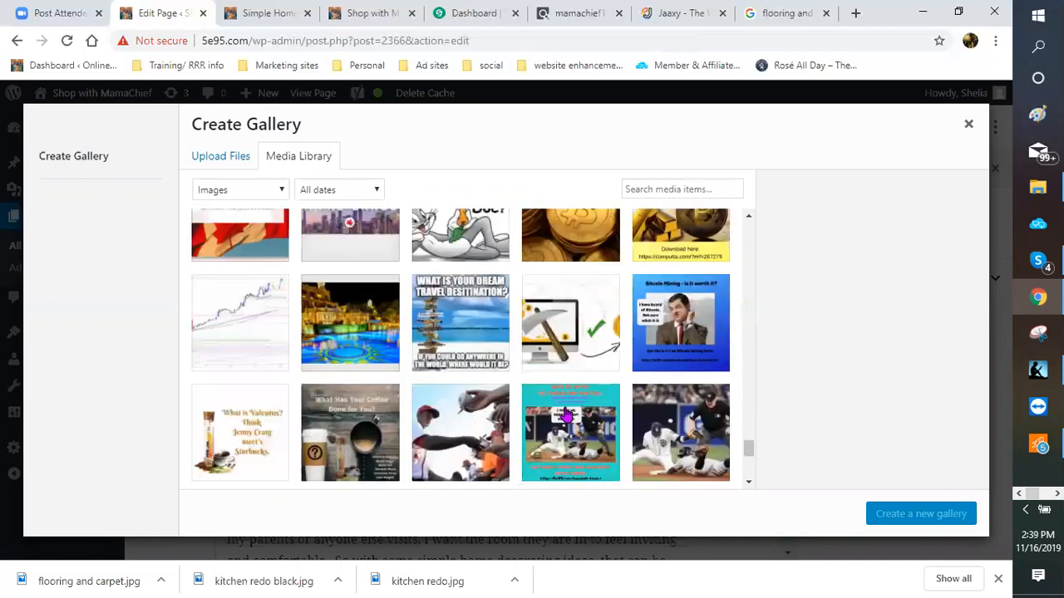
pyautogui.scroll(-5, 566, 417)
pyautogui.scroll(-5, 552, 418)
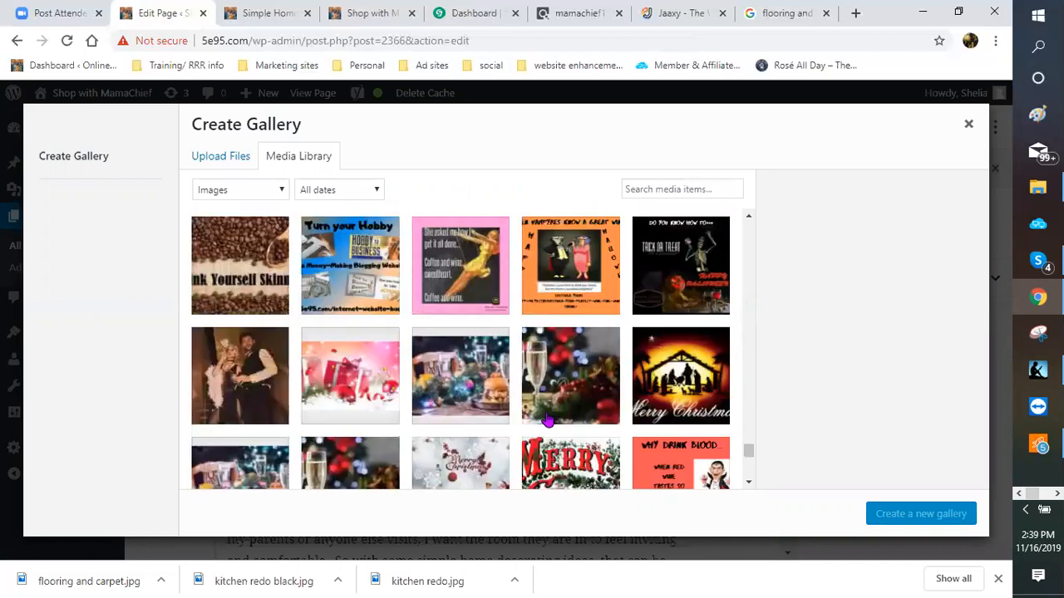
pyautogui.scroll(-3, 546, 422)
pyautogui.scroll(-5, 546, 420)
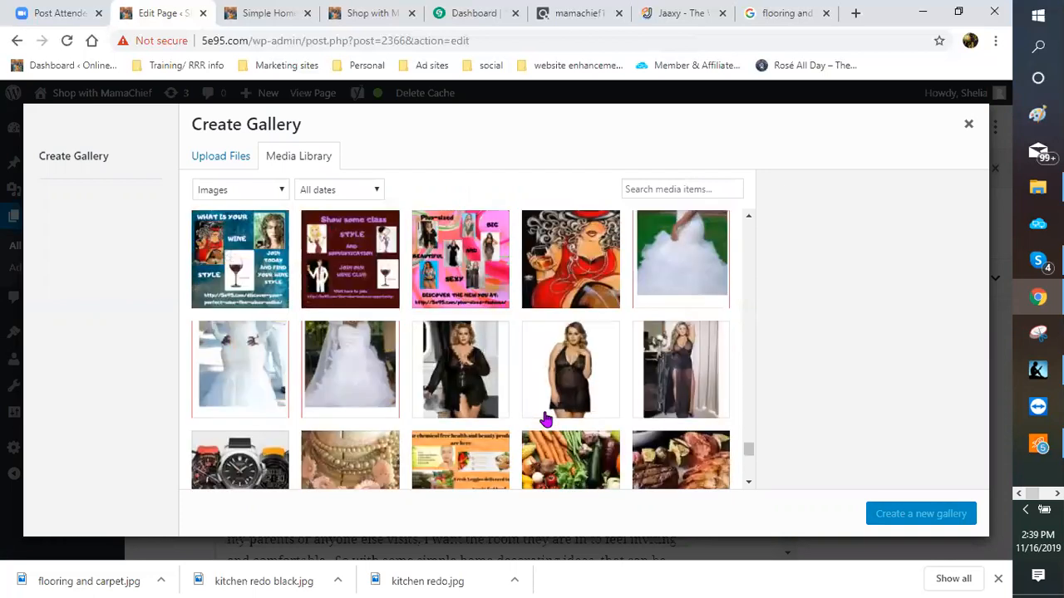
pyautogui.scroll(-2, 546, 421)
pyautogui.scroll(-5, 546, 421)
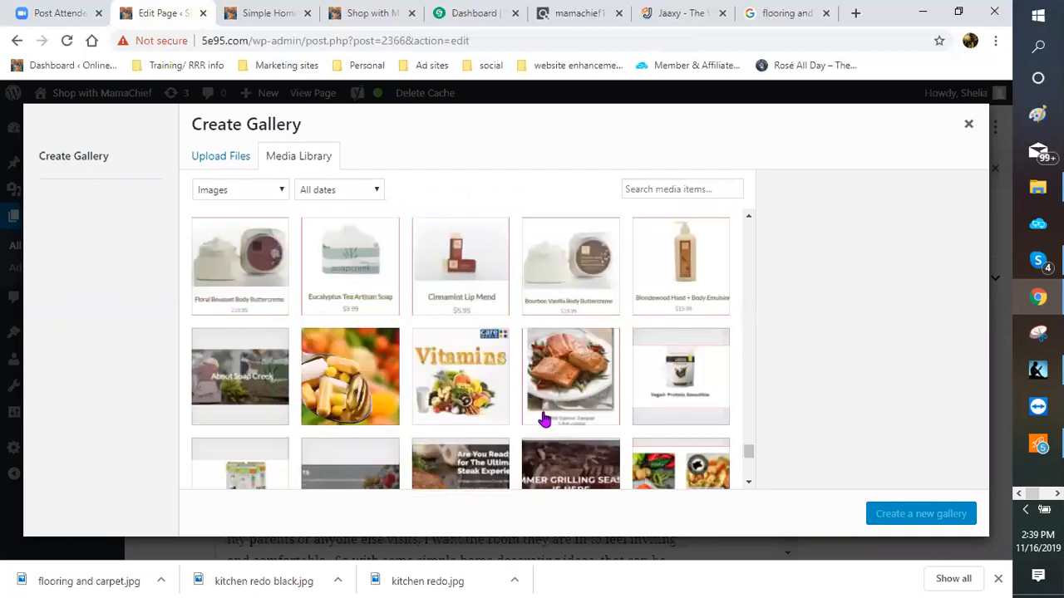
pyautogui.scroll(-5, 537, 420)
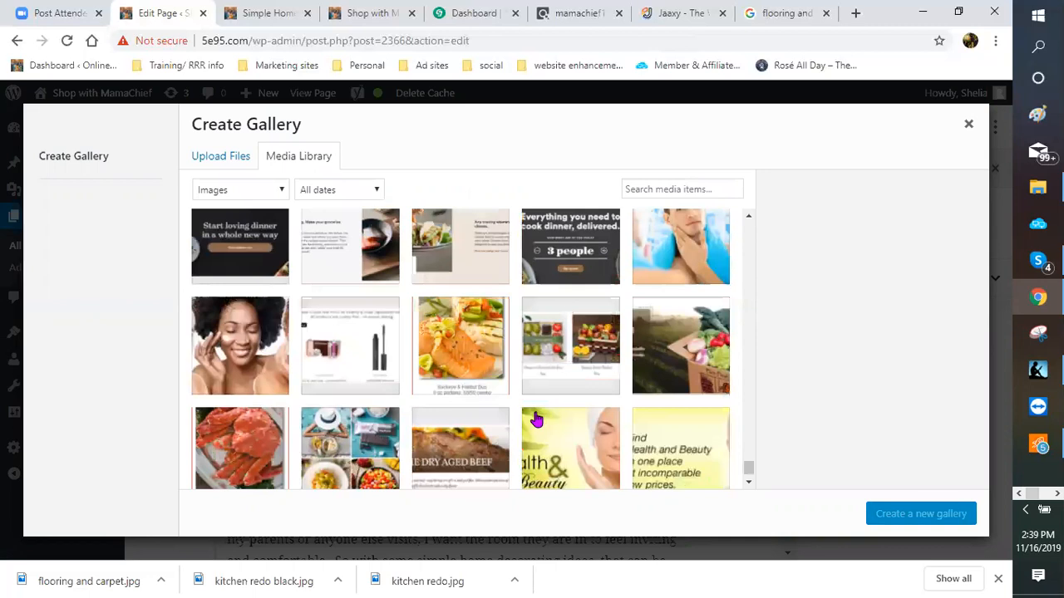
pyautogui.scroll(-3, 536, 421)
pyautogui.scroll(-3, 534, 422)
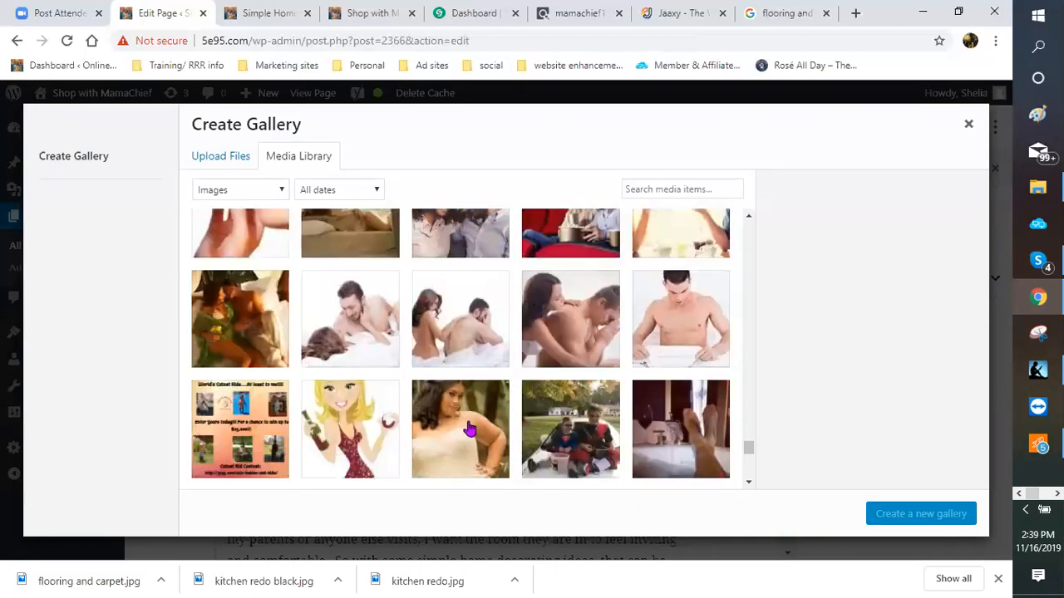
pyautogui.scroll(-5, 463, 432)
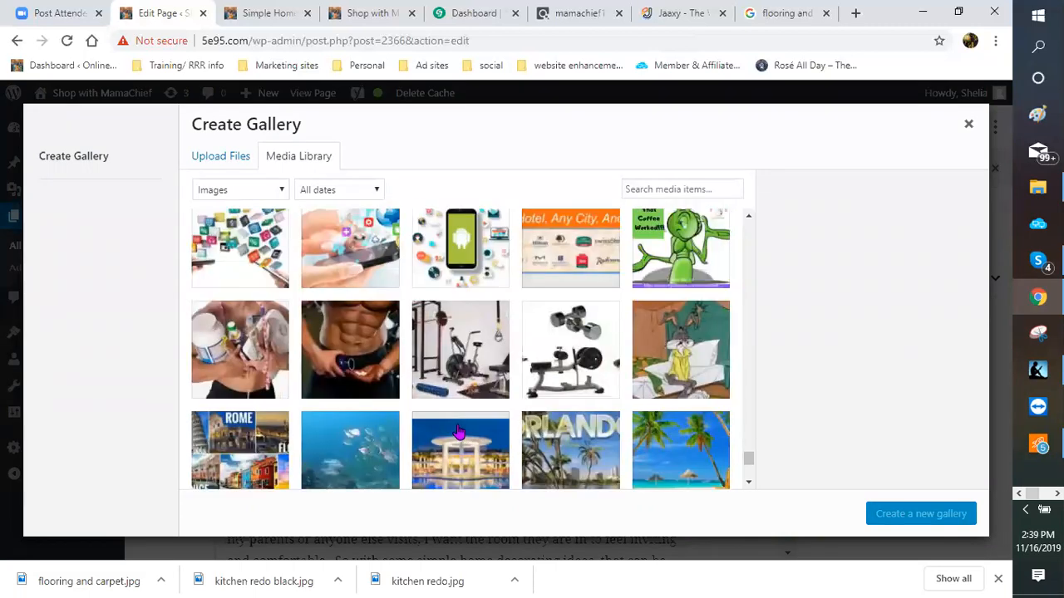
pyautogui.scroll(-5, 458, 431)
pyautogui.scroll(-5, 452, 432)
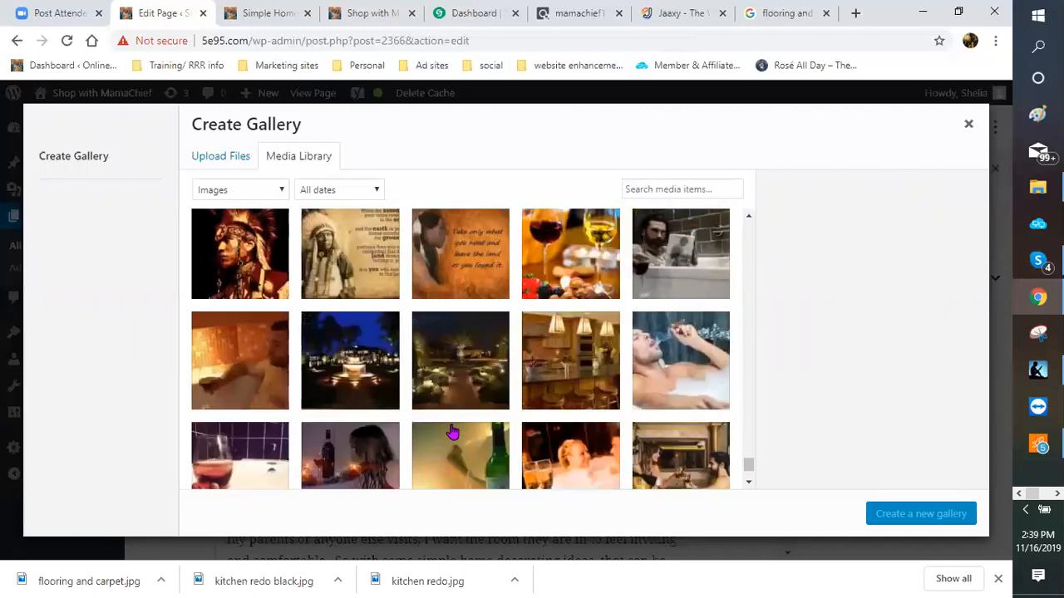
pyautogui.scroll(-5, 453, 432)
pyautogui.scroll(-5, 452, 431)
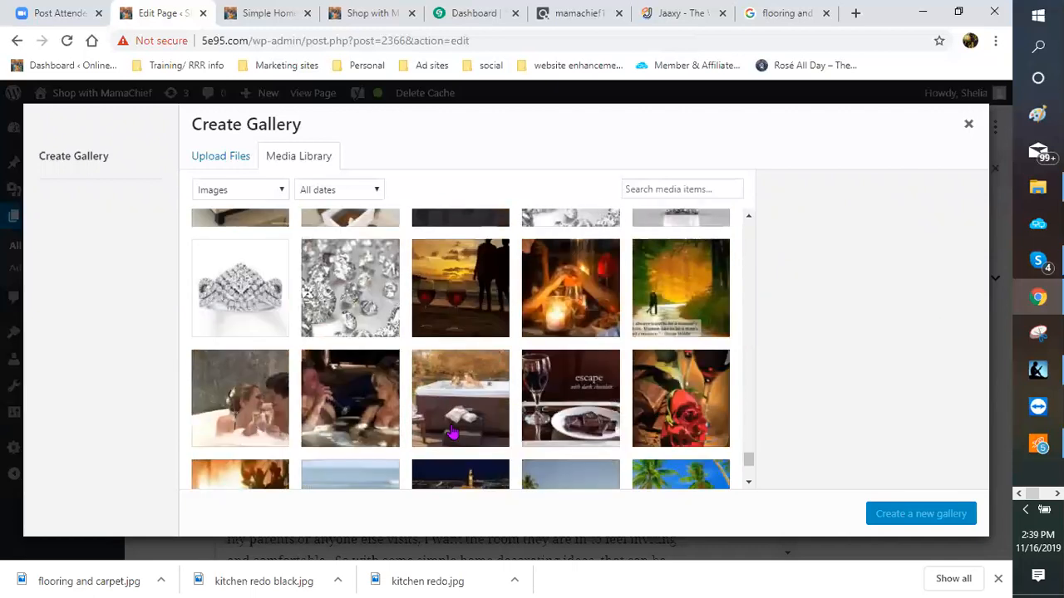
pyautogui.scroll(-2, 453, 432)
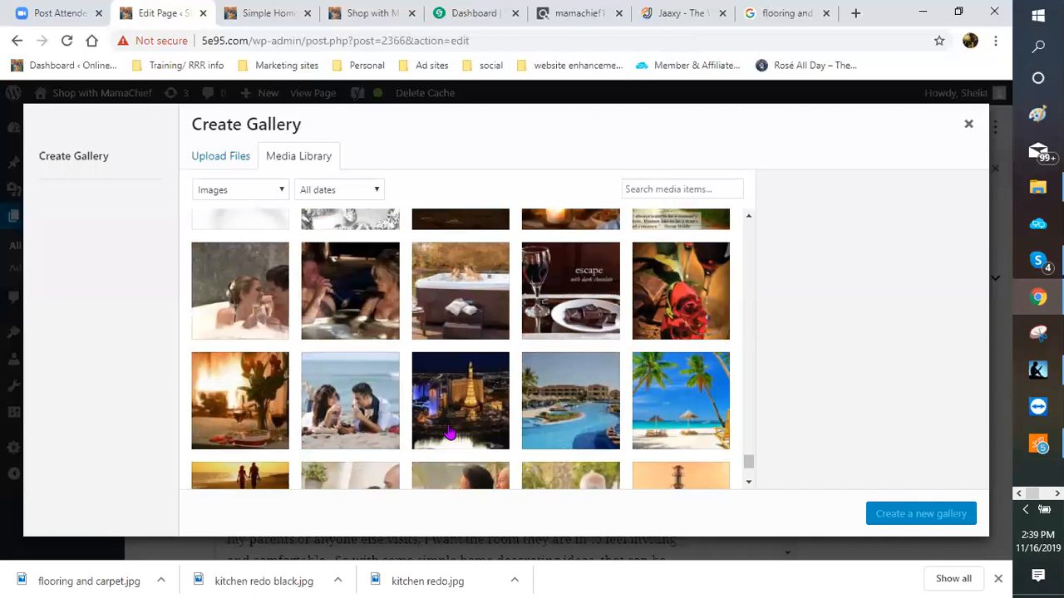
pyautogui.scroll(-10, 449, 433)
pyautogui.scroll(-4, 449, 432)
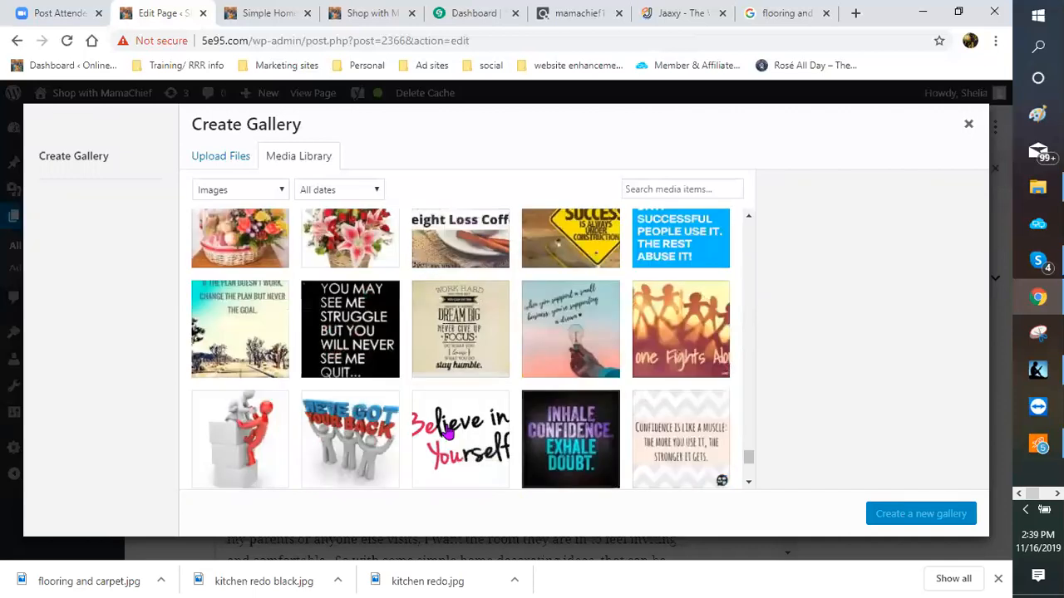
pyautogui.scroll(-4, 449, 432)
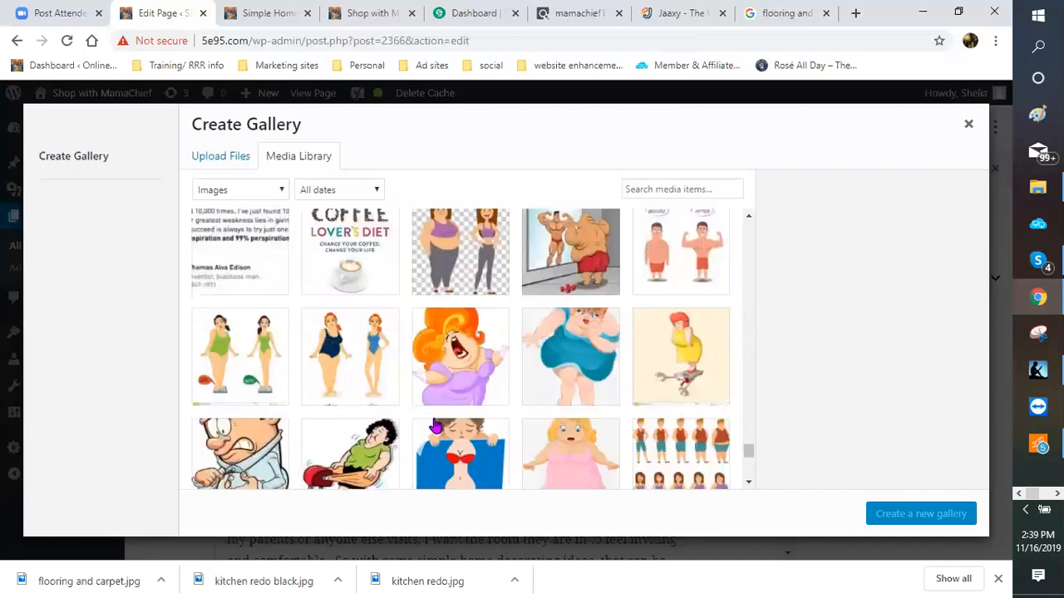
pyautogui.scroll(-4, 433, 427)
pyautogui.scroll(-1, 431, 425)
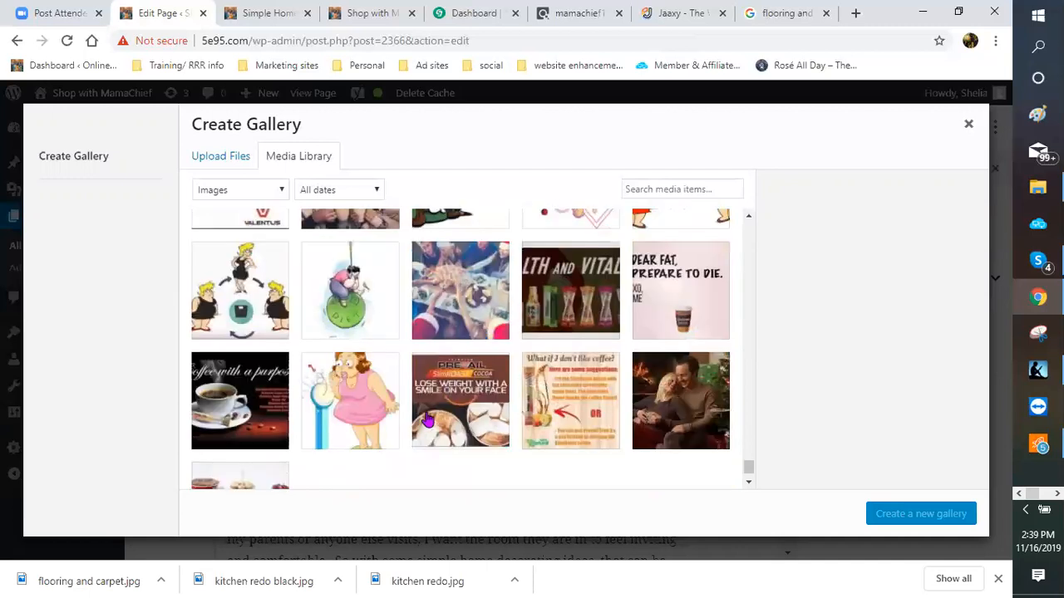
pyautogui.scroll(-5, 419, 399)
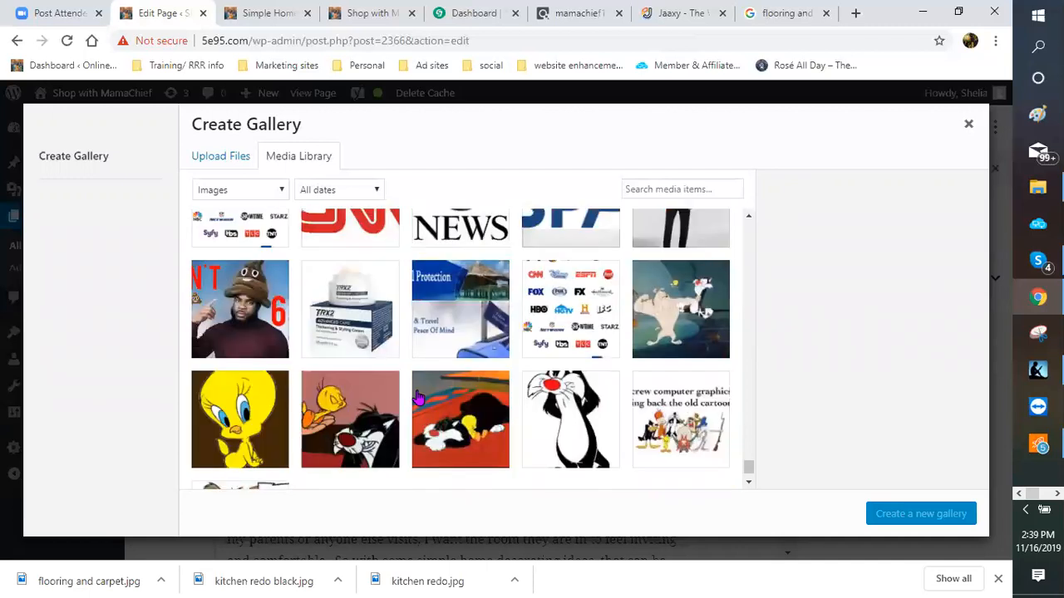
pyautogui.scroll(-1, 420, 398)
pyautogui.scroll(-5, 417, 376)
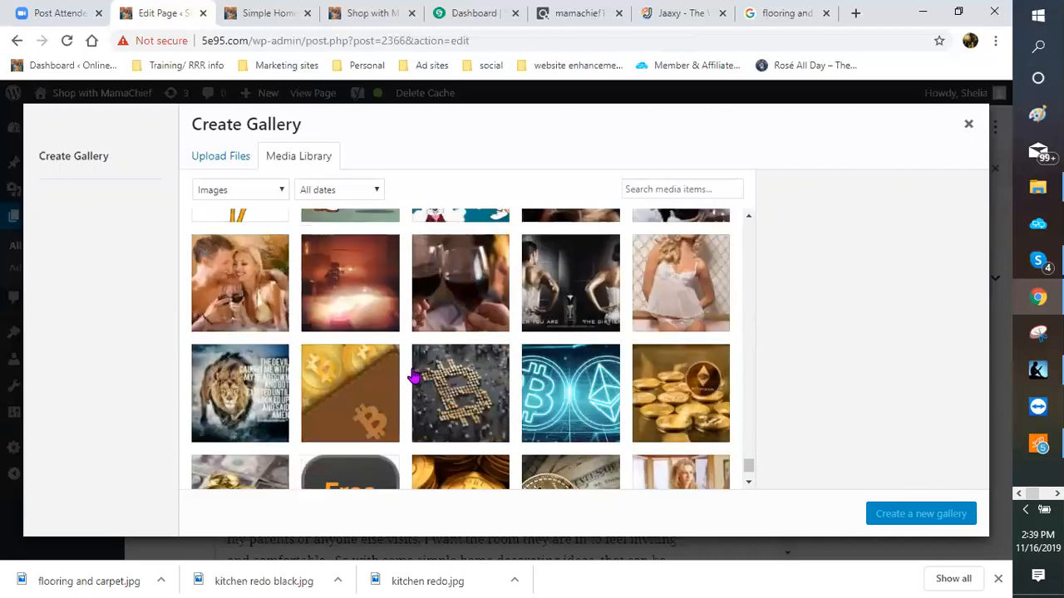
pyautogui.scroll(-5, 413, 377)
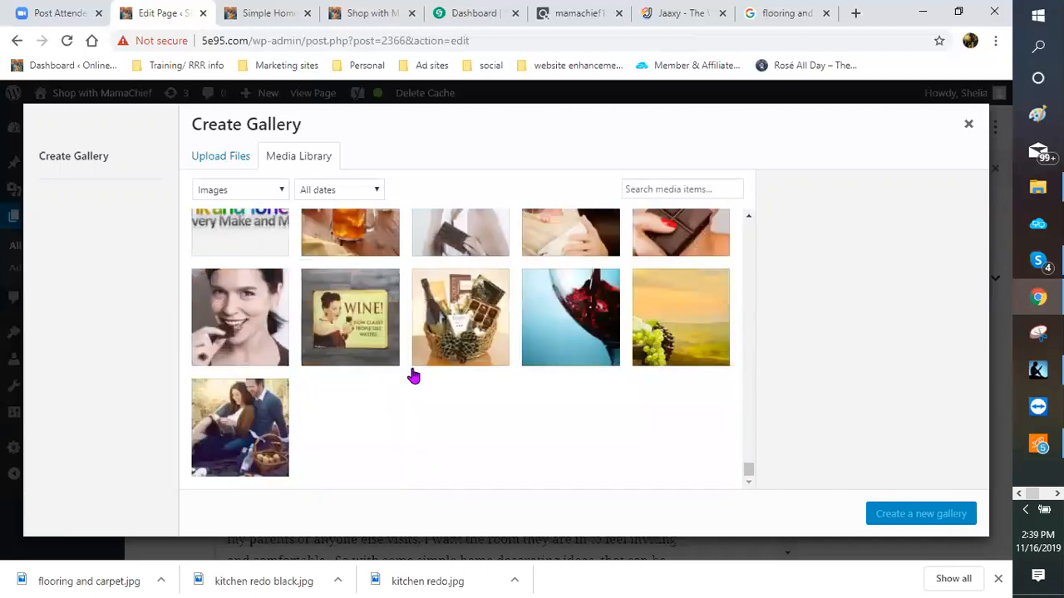
pyautogui.scroll(-3, 413, 376)
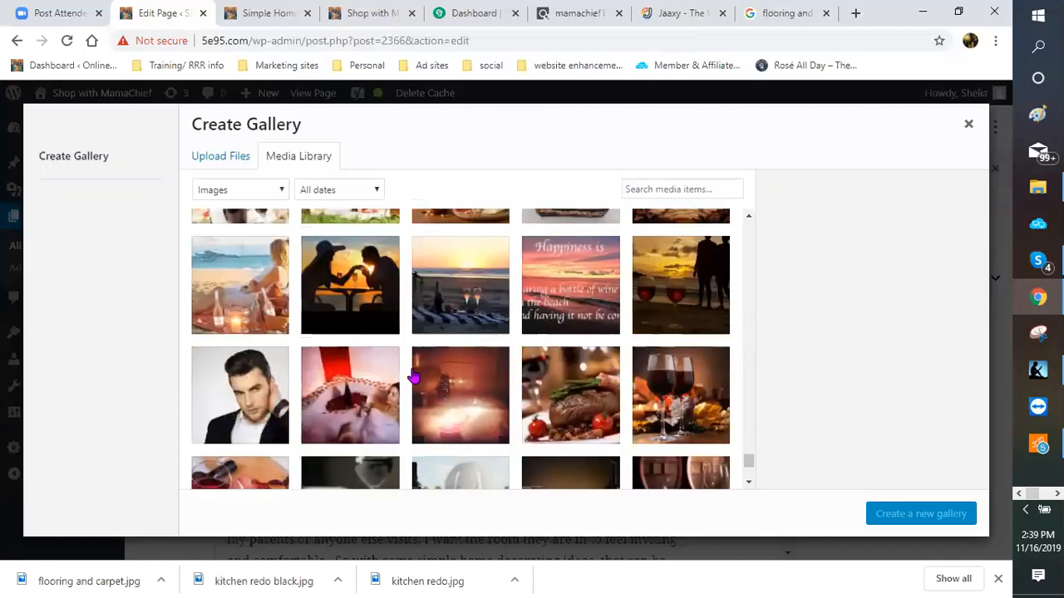
pyautogui.scroll(-3, 413, 377)
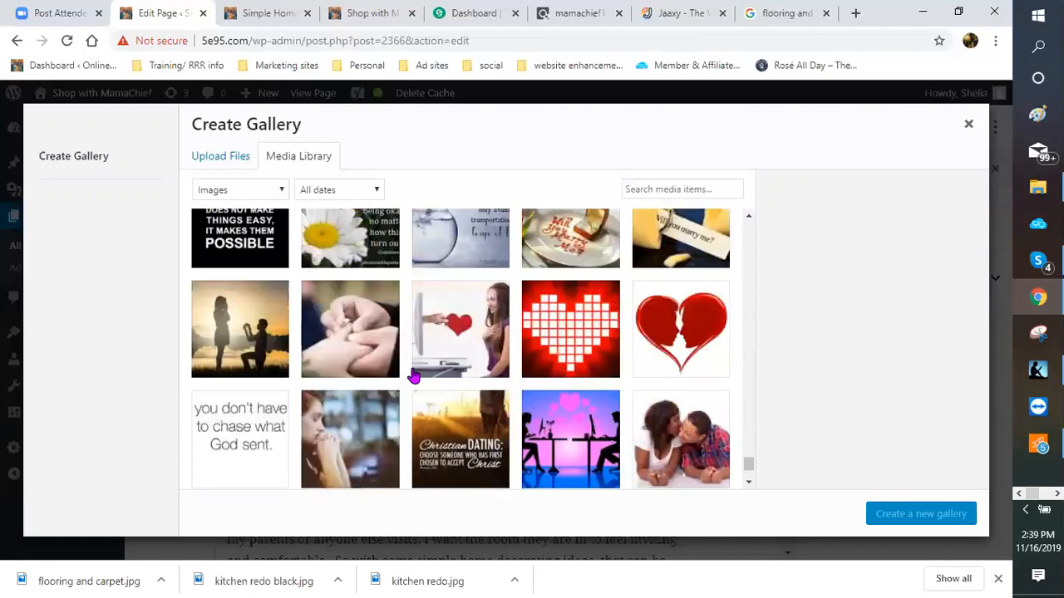
pyautogui.scroll(-2, 413, 376)
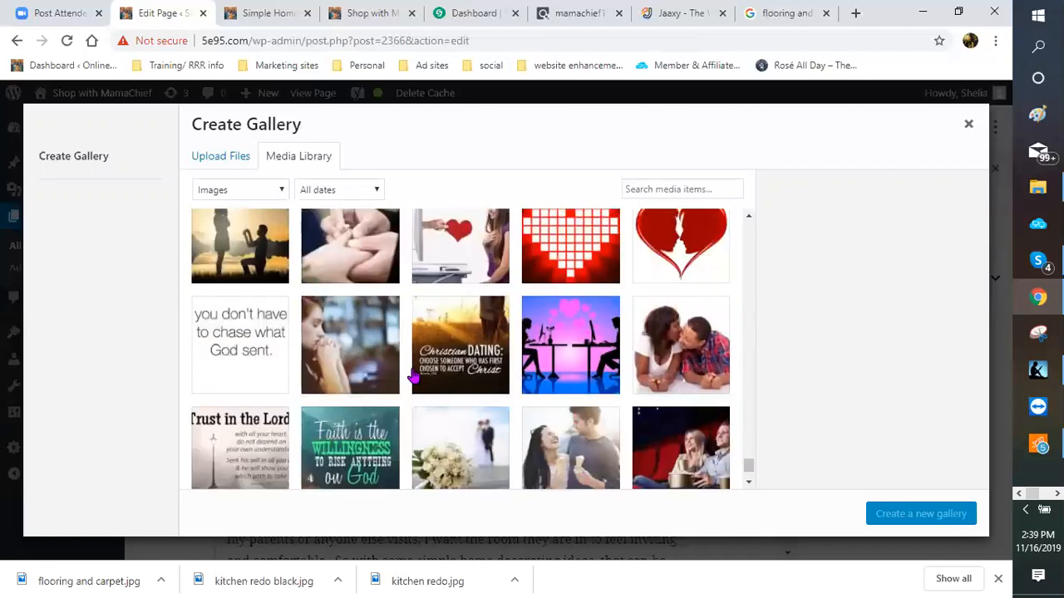
pyautogui.scroll(-5, 413, 376)
pyautogui.scroll(-1, 413, 378)
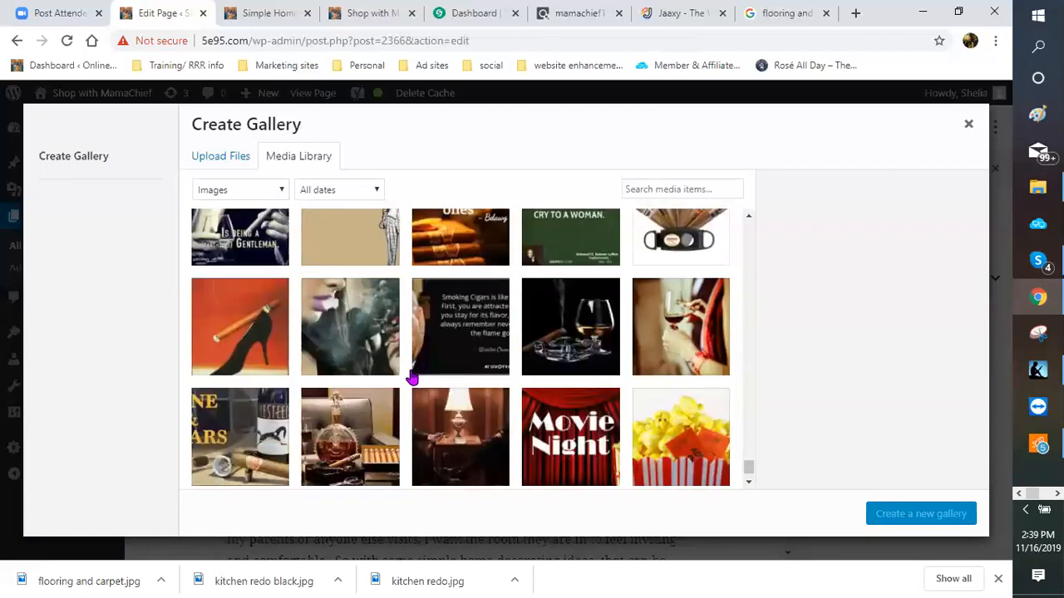
pyautogui.scroll(-3, 413, 379)
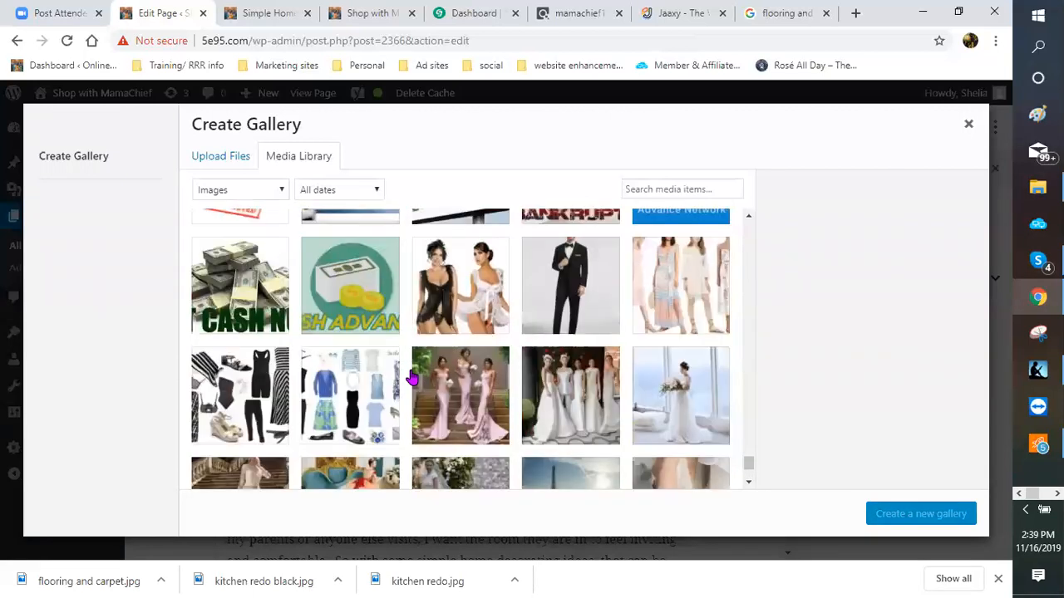
pyautogui.scroll(-2, 413, 379)
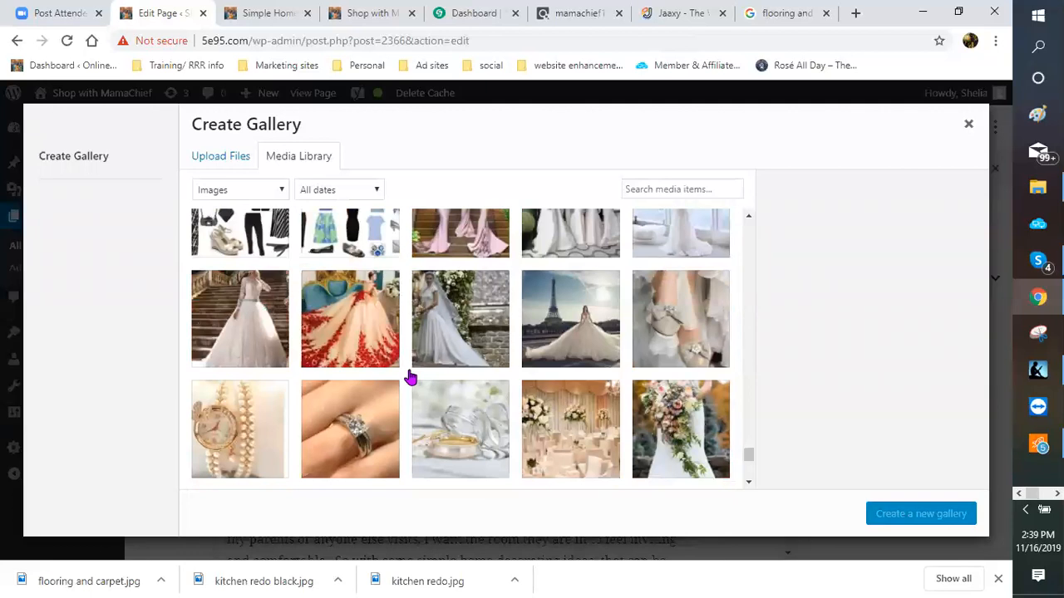
pyautogui.scroll(-3, 409, 378)
pyautogui.scroll(-2, 410, 379)
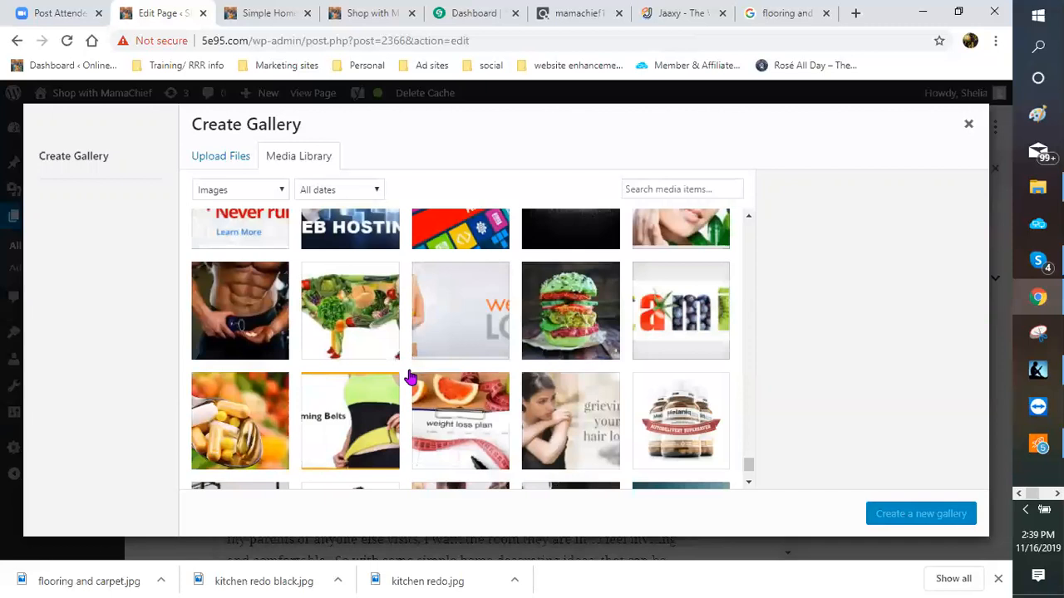
pyautogui.scroll(-3, 410, 378)
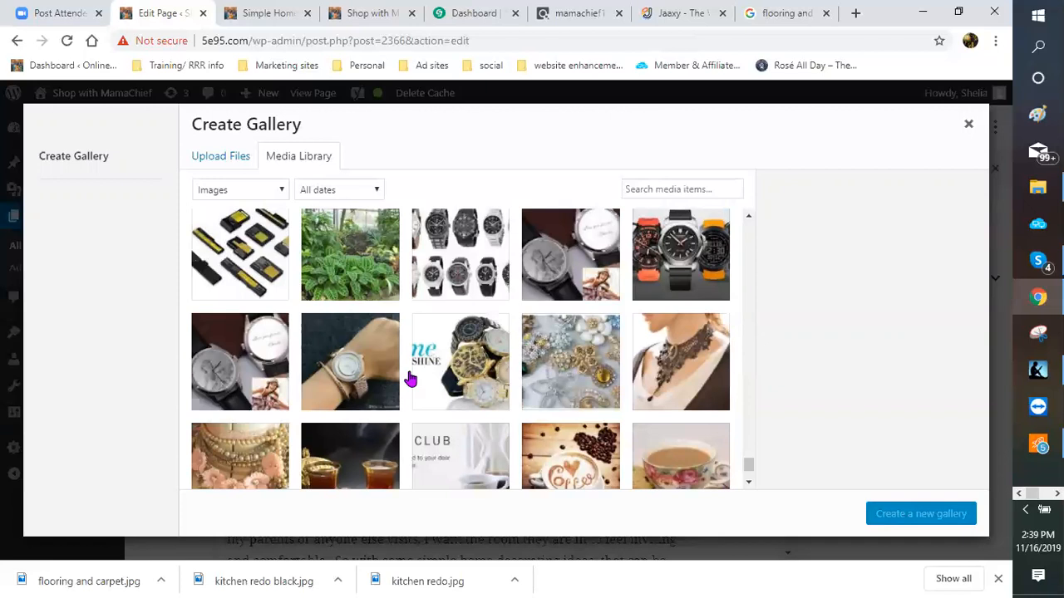
pyautogui.scroll(-3, 410, 378)
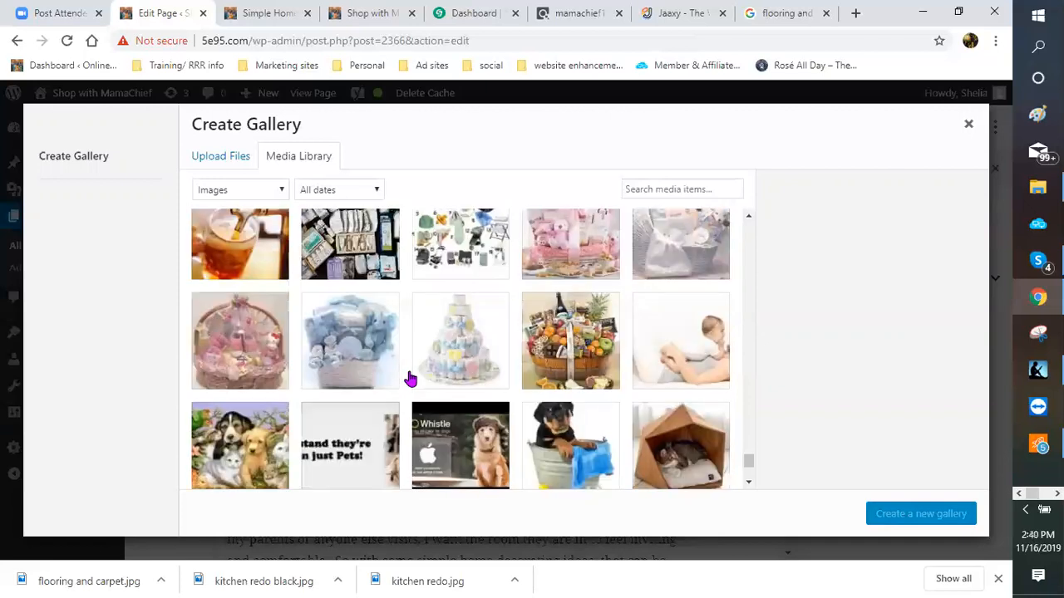
pyautogui.scroll(-2, 410, 378)
pyautogui.scroll(-1, 410, 379)
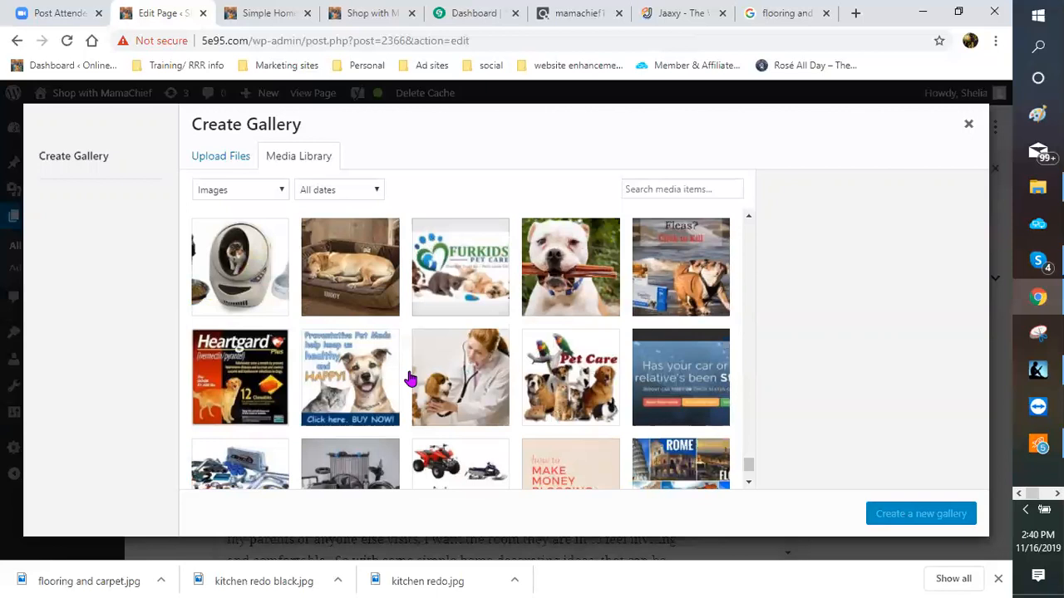
pyautogui.scroll(-3, 410, 378)
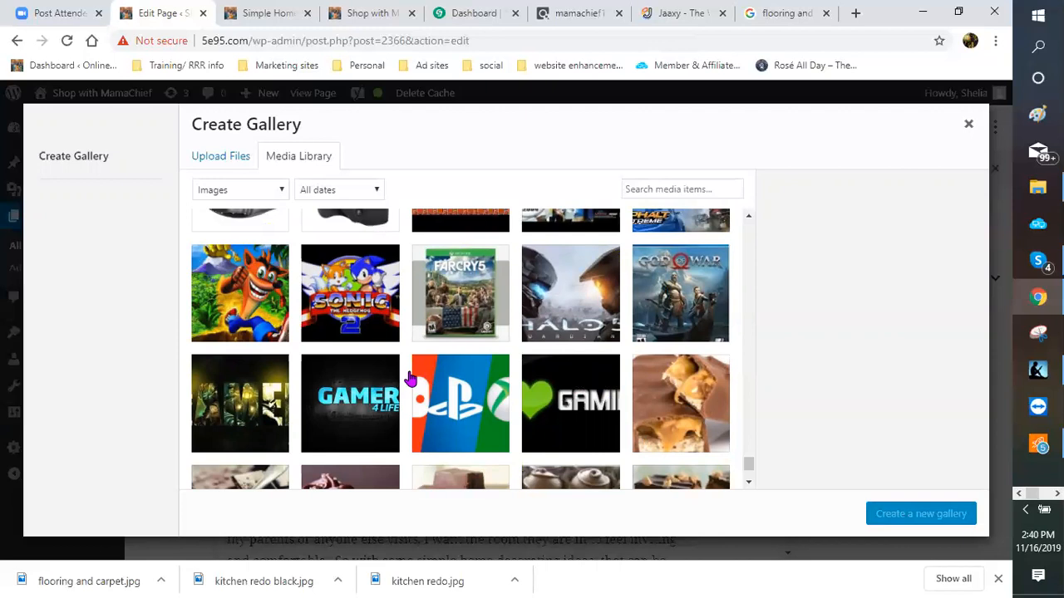
pyautogui.scroll(-1, 410, 378)
pyautogui.scroll(-5, 410, 379)
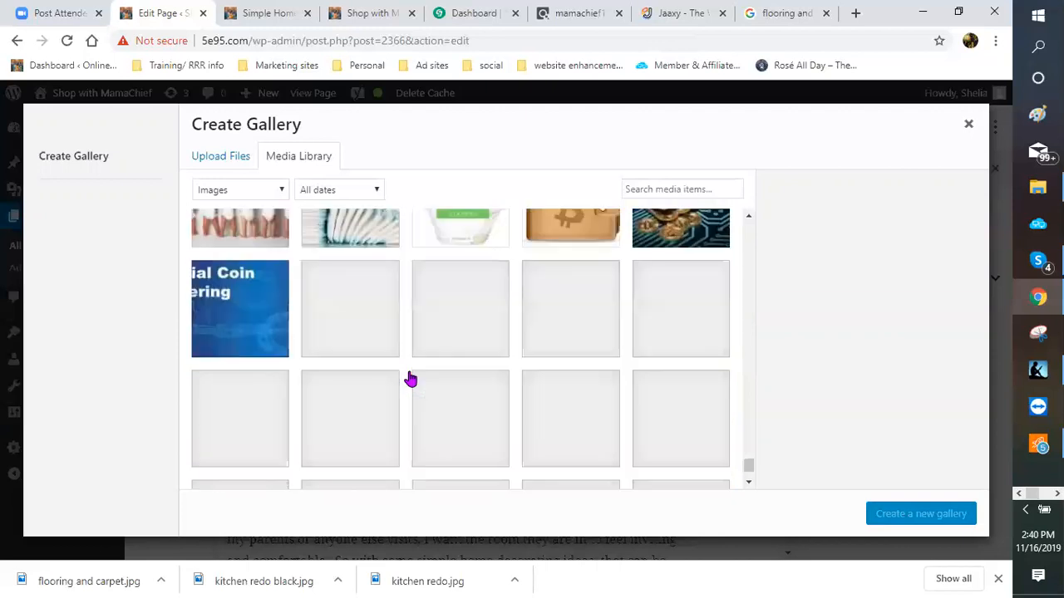
pyautogui.scroll(-2, 410, 378)
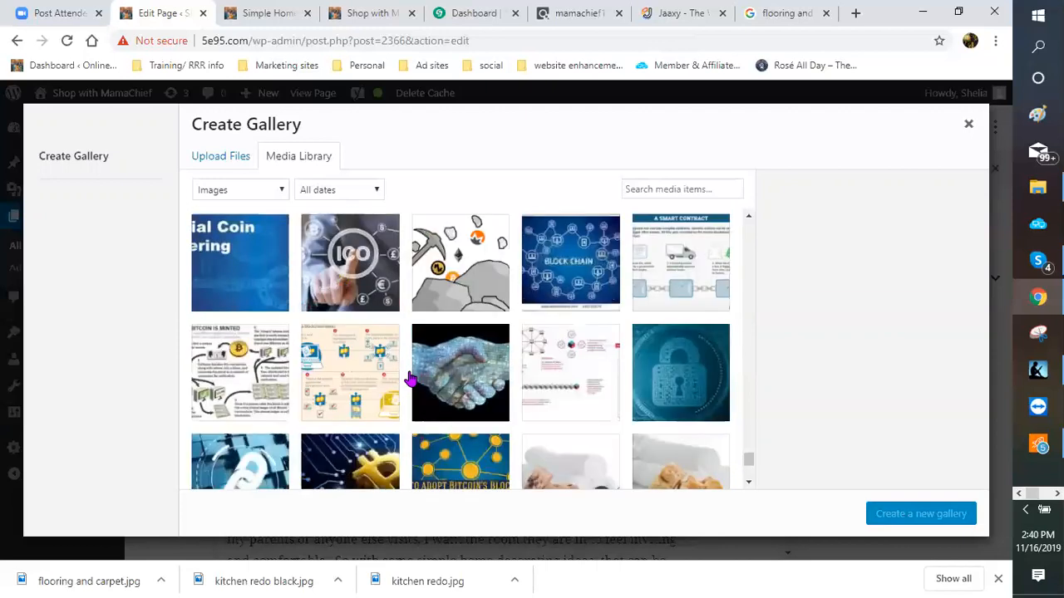
pyautogui.scroll(-2, 410, 379)
pyautogui.scroll(-3, 410, 379)
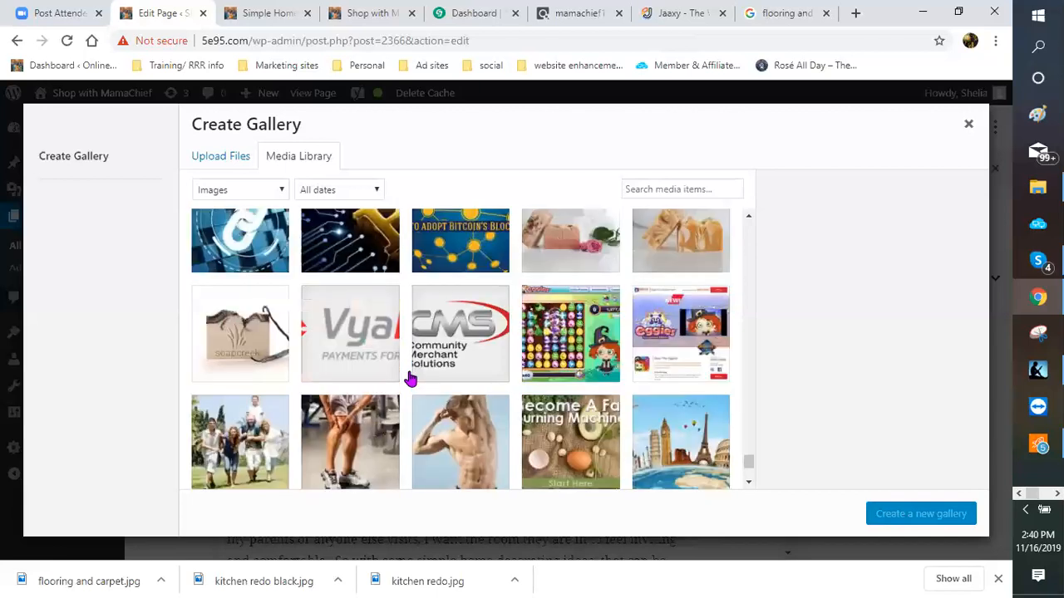
pyautogui.scroll(-4, 410, 378)
pyautogui.scroll(-1, 410, 379)
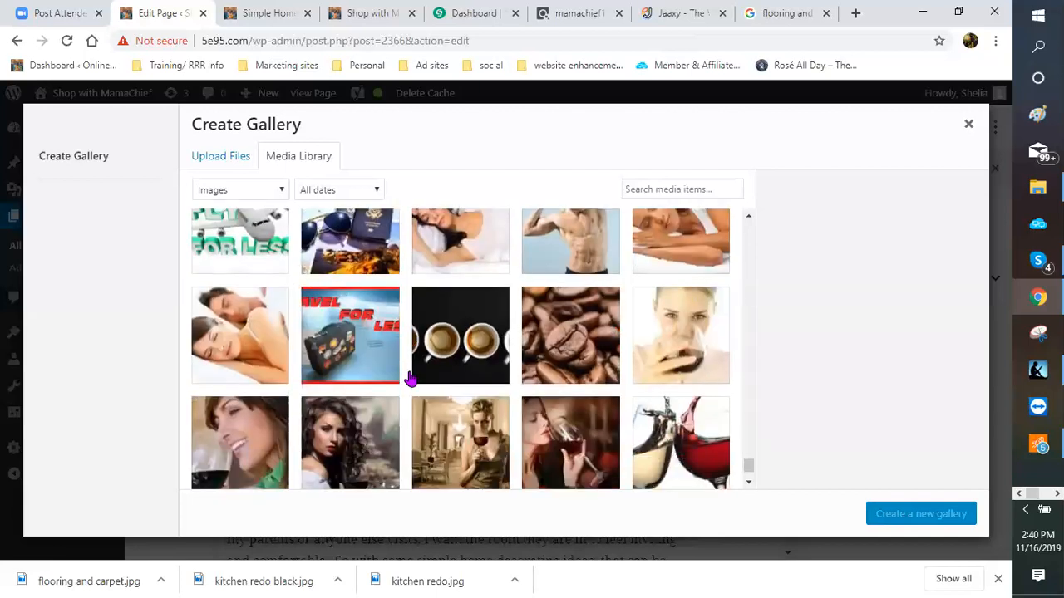
pyautogui.scroll(-5, 410, 378)
pyautogui.scroll(-5, 410, 378)
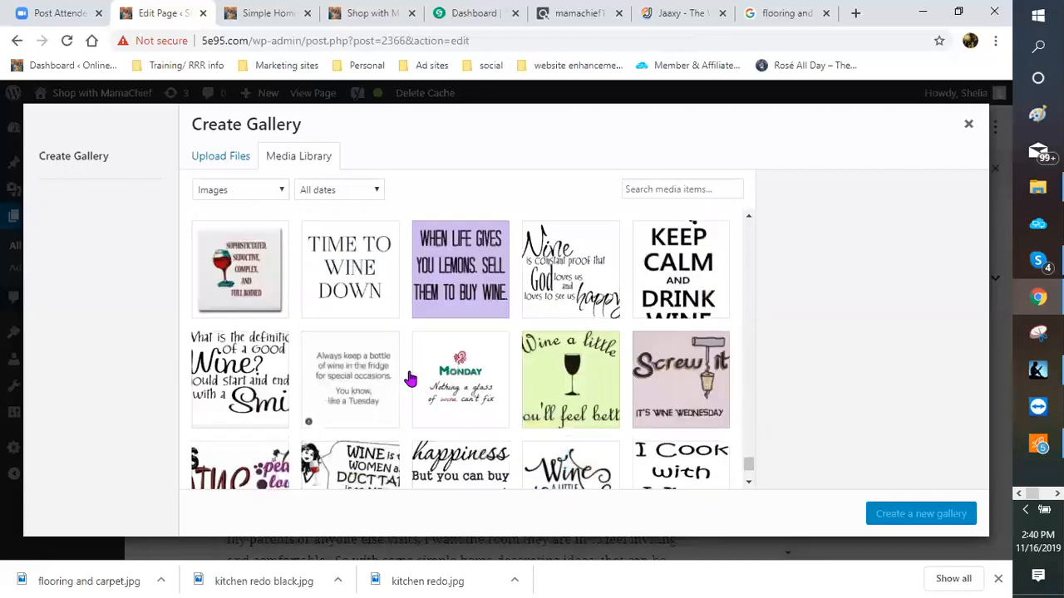
pyautogui.scroll(-1, 410, 379)
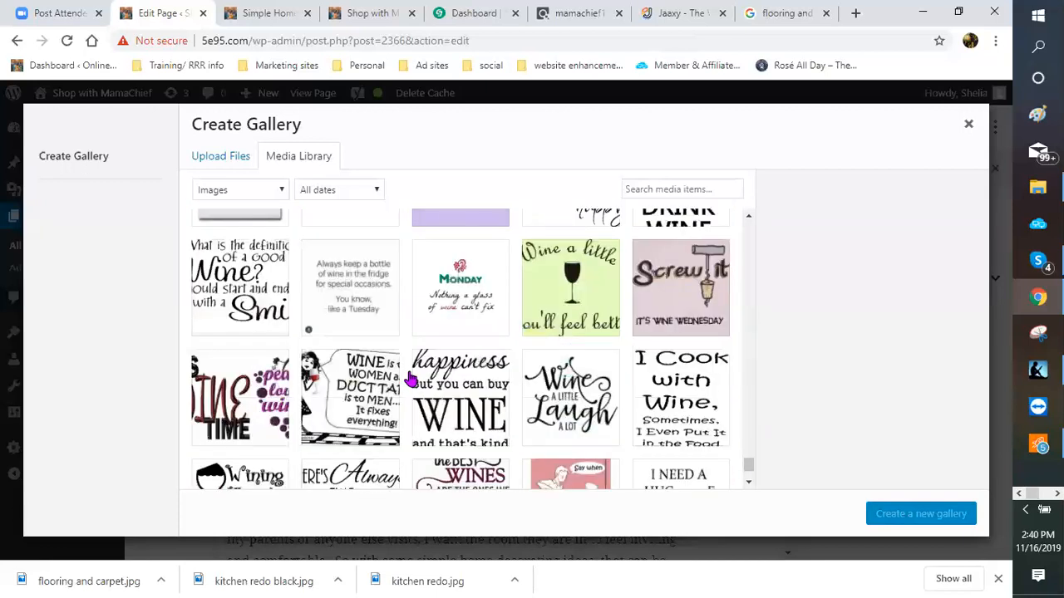
pyautogui.scroll(-5, 410, 379)
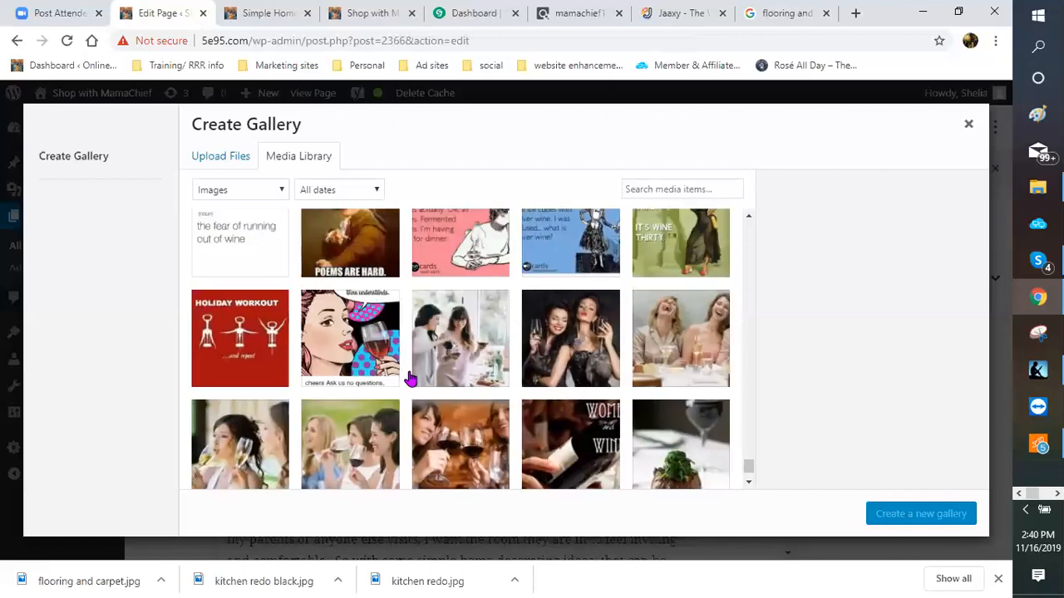
pyautogui.scroll(-2, 410, 379)
pyautogui.scroll(-5, 409, 379)
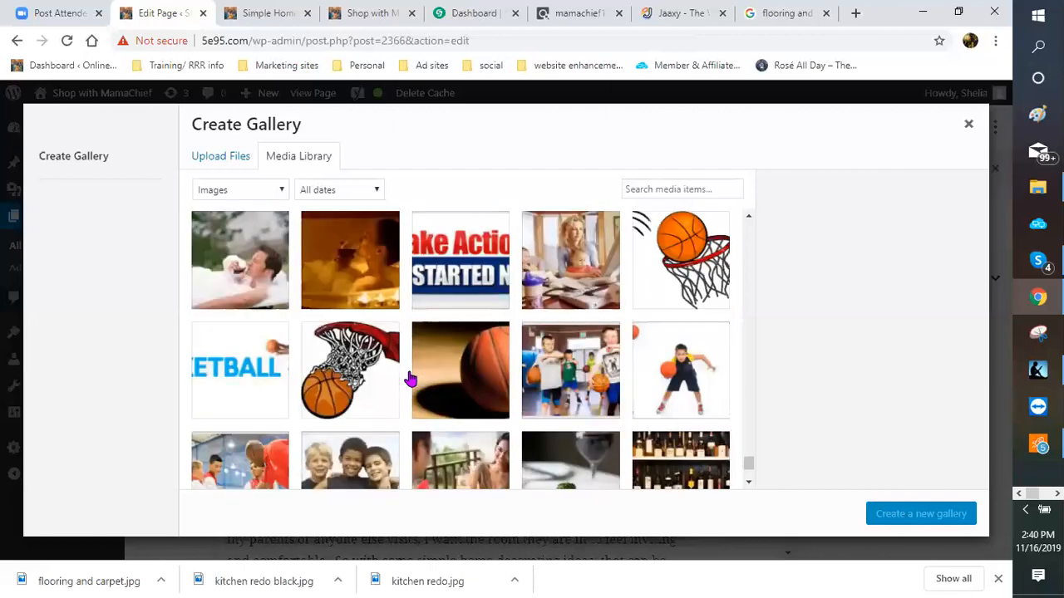
pyautogui.scroll(-1, 410, 379)
pyautogui.scroll(-3, 410, 379)
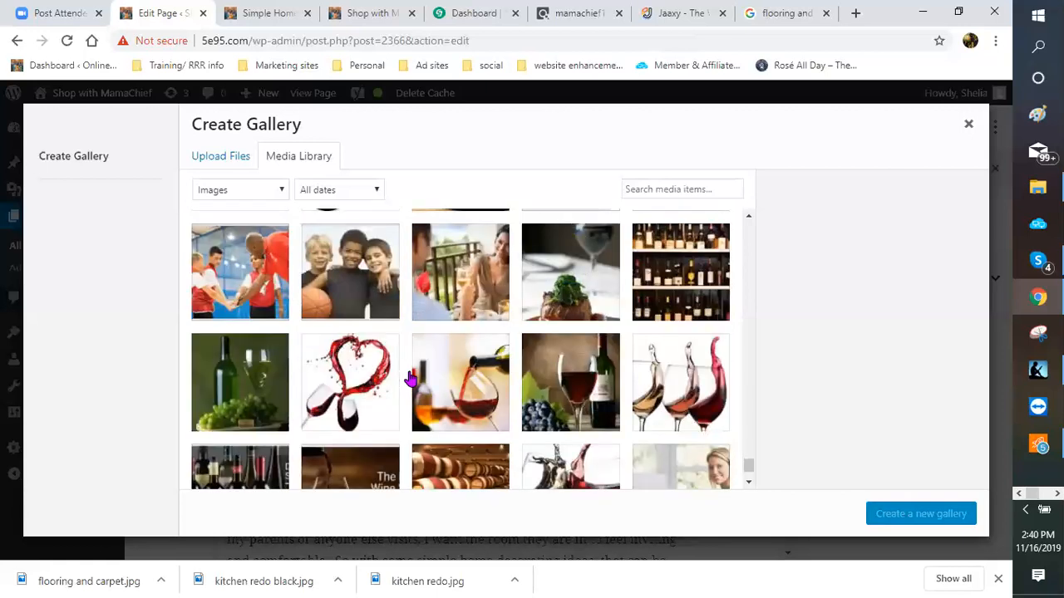
pyautogui.scroll(-5, 410, 379)
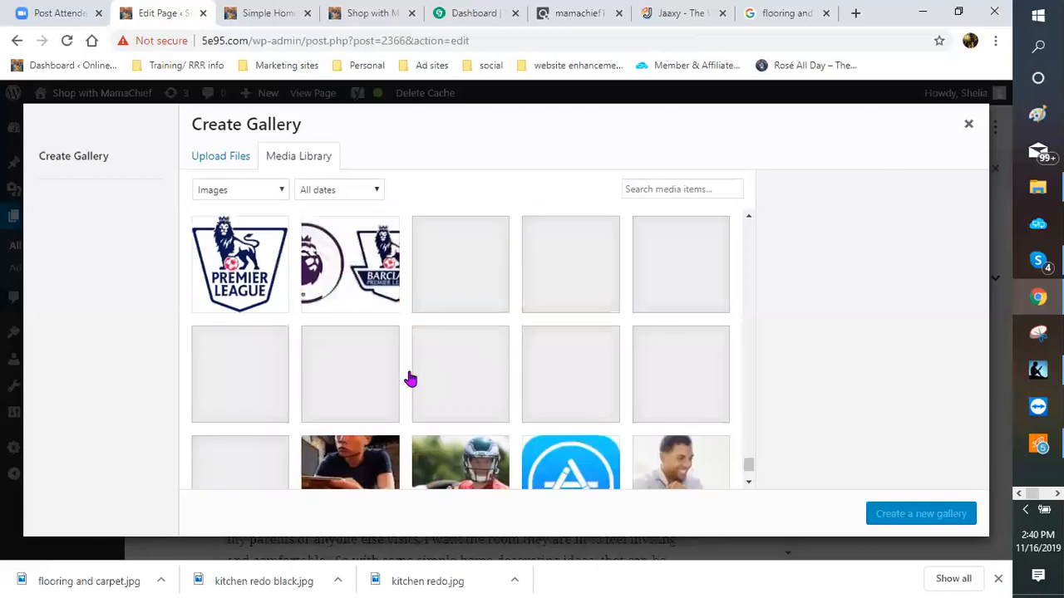
pyautogui.scroll(-1, 410, 379)
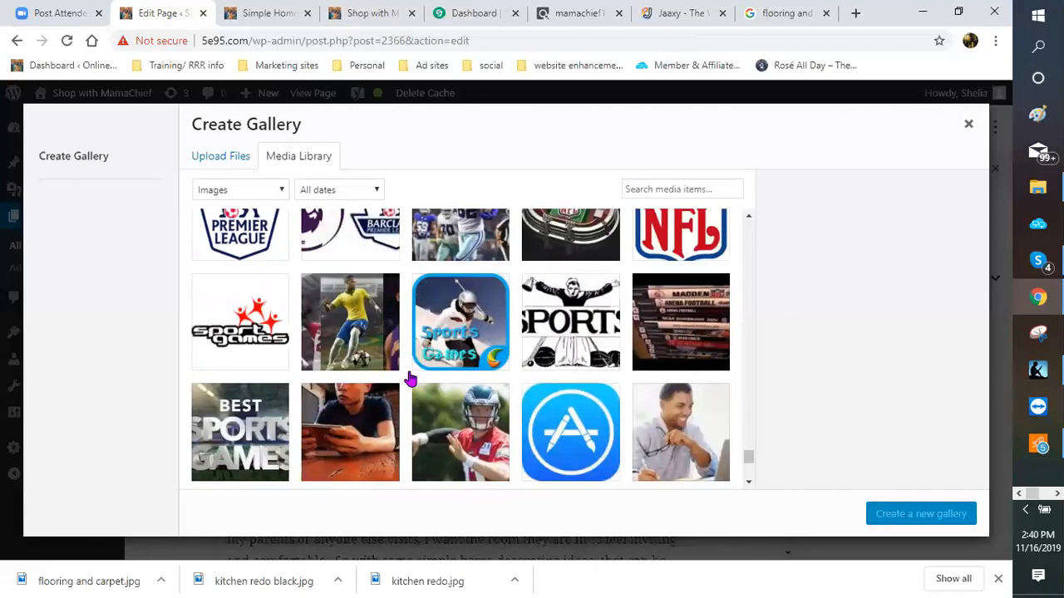
pyautogui.scroll(-3, 410, 379)
pyautogui.scroll(-3, 410, 379)
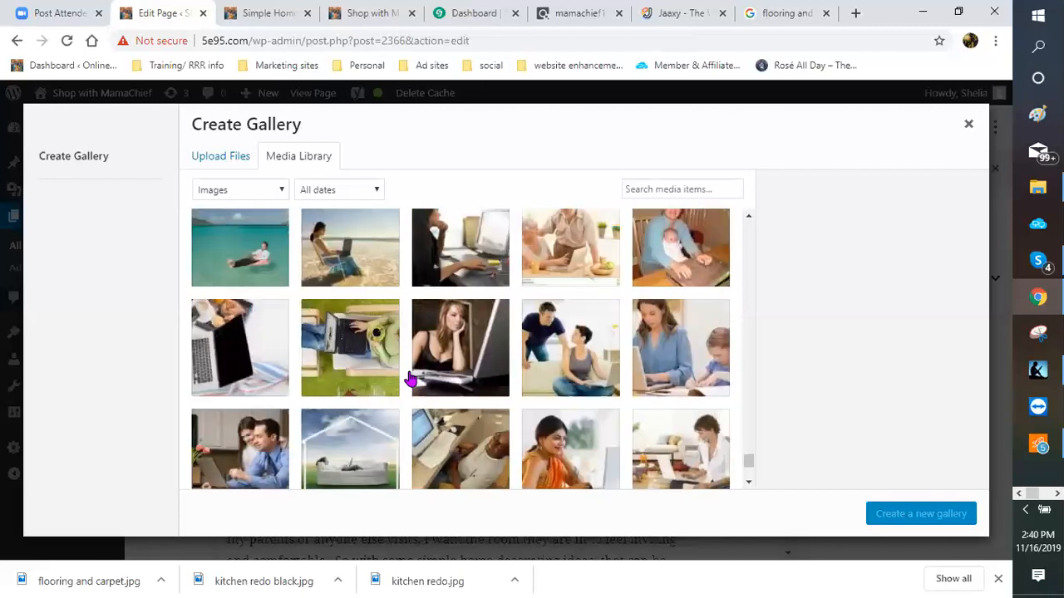
pyautogui.scroll(-3, 410, 379)
pyautogui.scroll(-3, 409, 379)
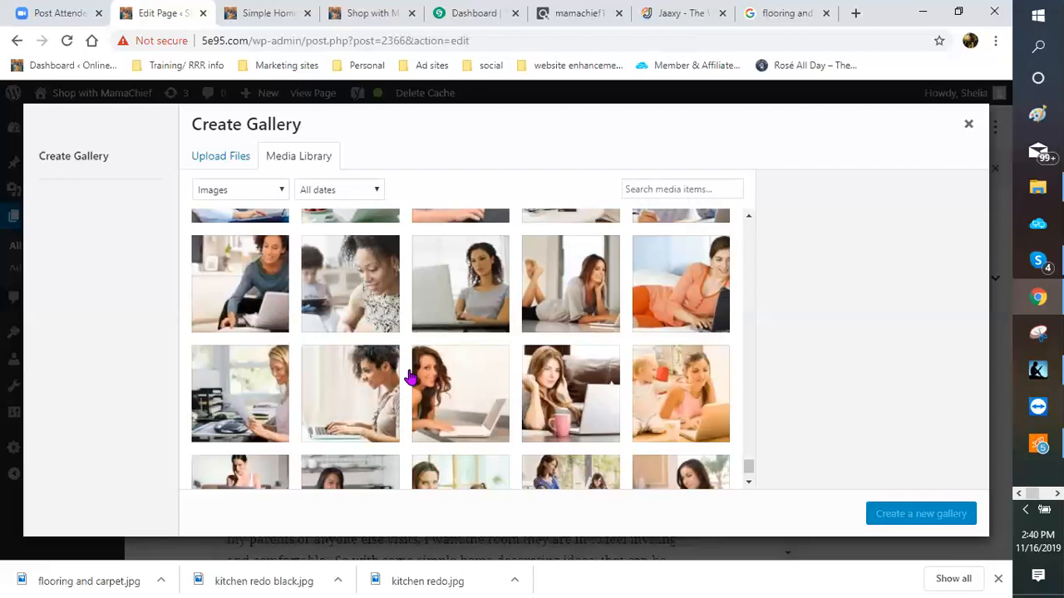
pyautogui.scroll(-1, 410, 379)
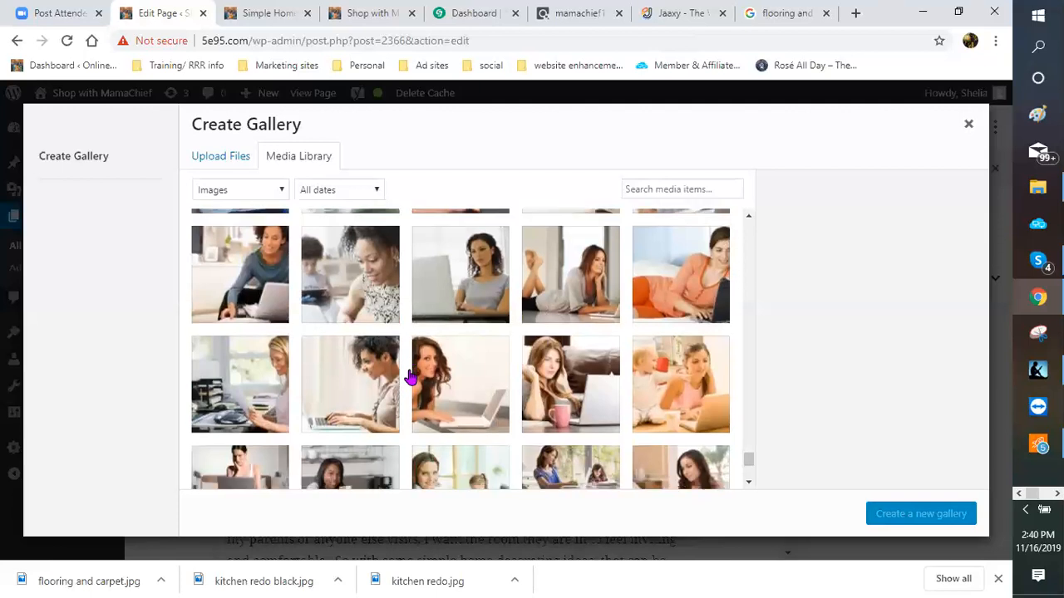
pyautogui.scroll(-3, 410, 379)
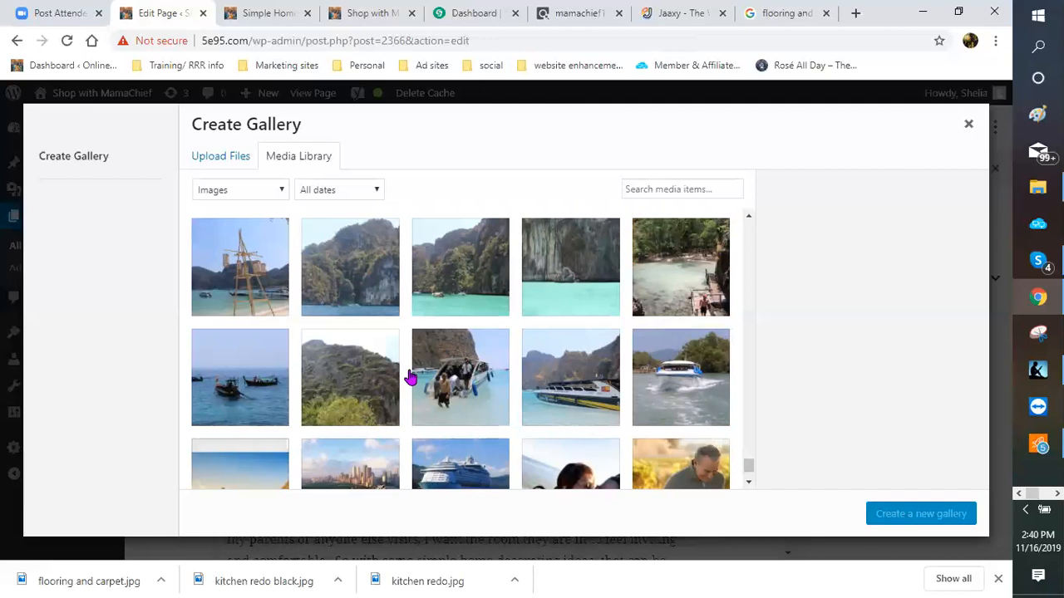
pyautogui.scroll(-1, 411, 378)
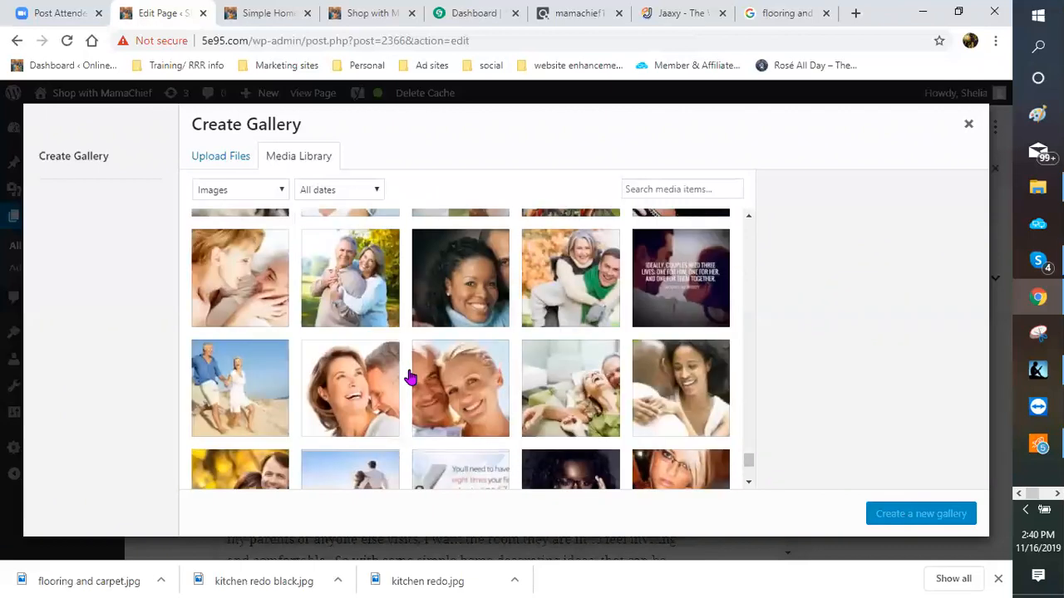
pyautogui.scroll(-3, 409, 378)
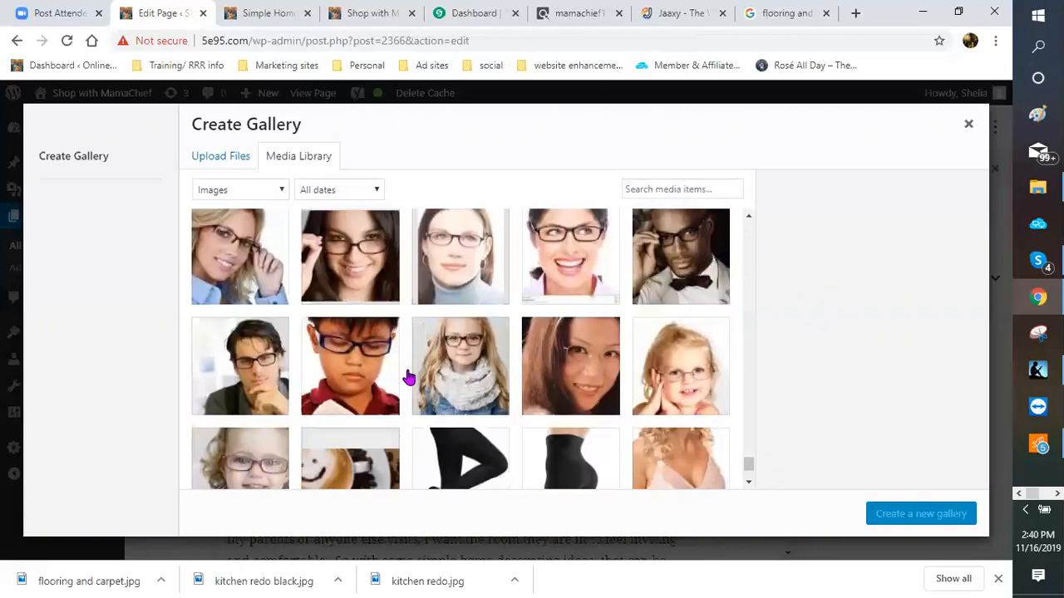
pyautogui.scroll(-5, 409, 378)
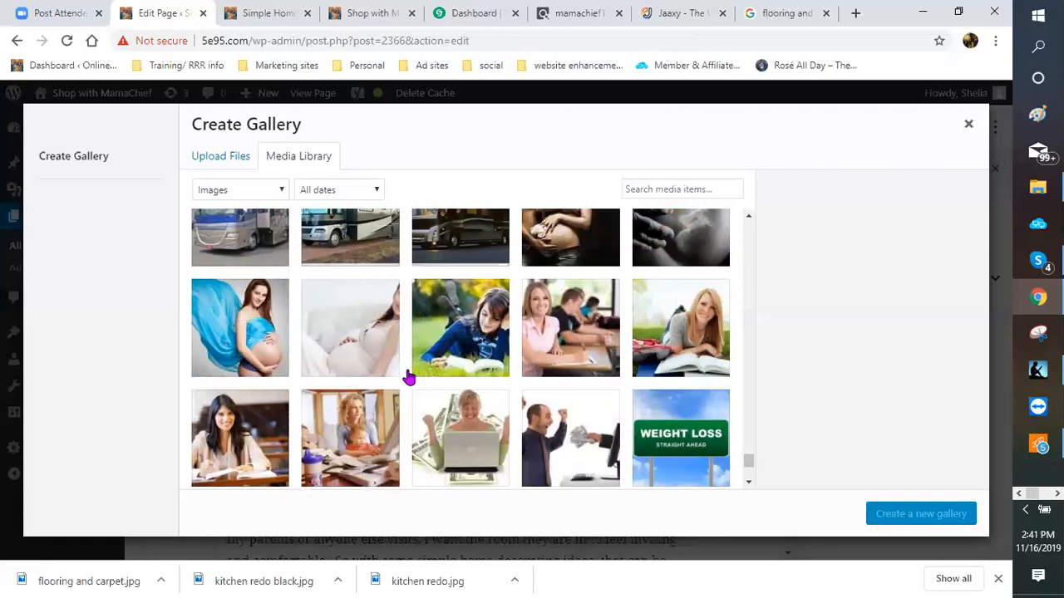
pyautogui.scroll(-5, 409, 379)
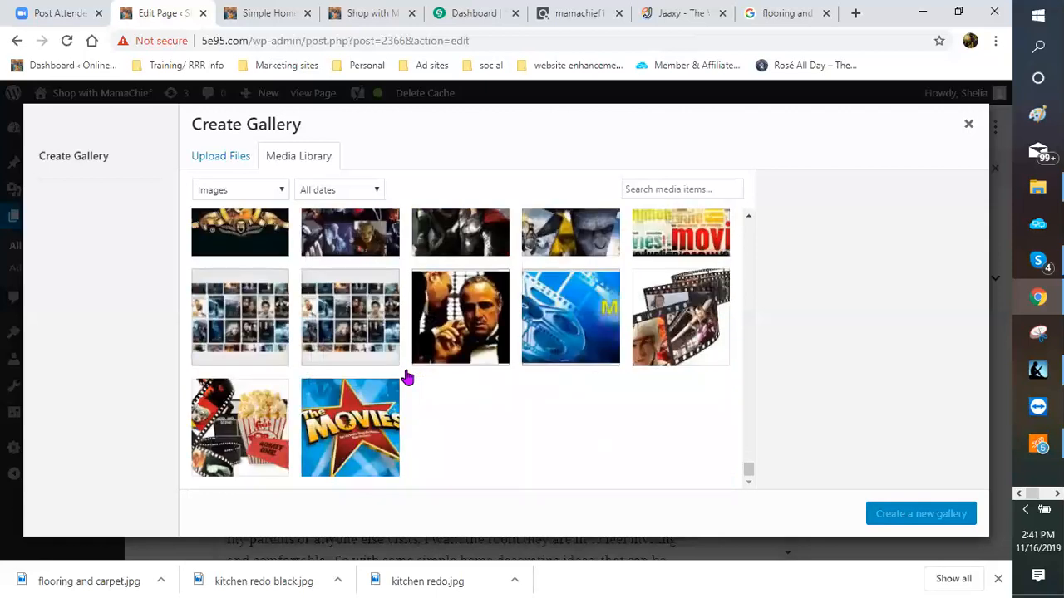
pyautogui.scroll(-5, 409, 378)
pyautogui.scroll(-5, 407, 378)
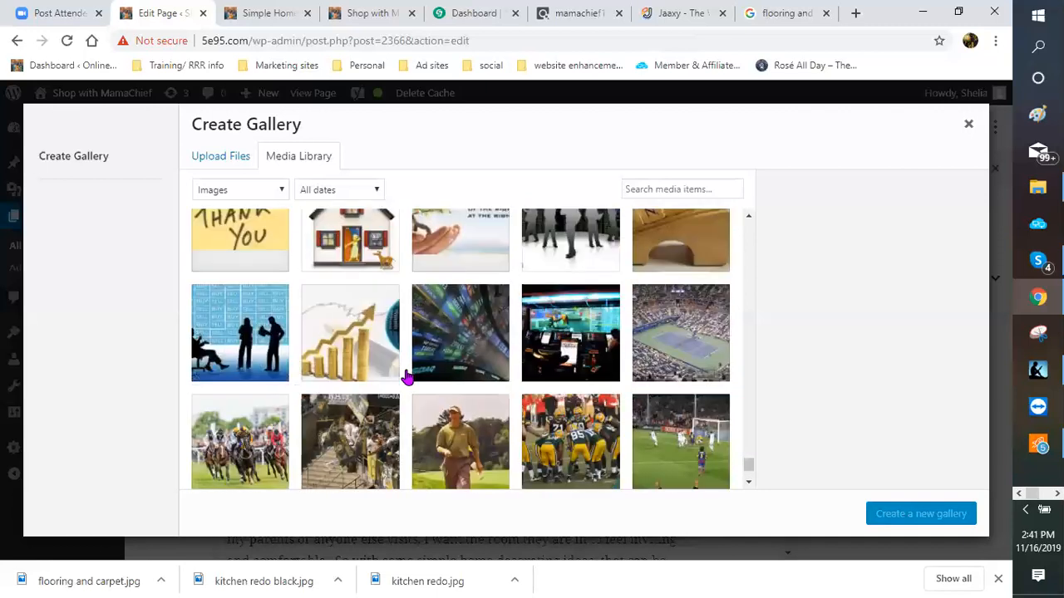
pyautogui.scroll(3, 406, 377)
pyautogui.scroll(5, 402, 313)
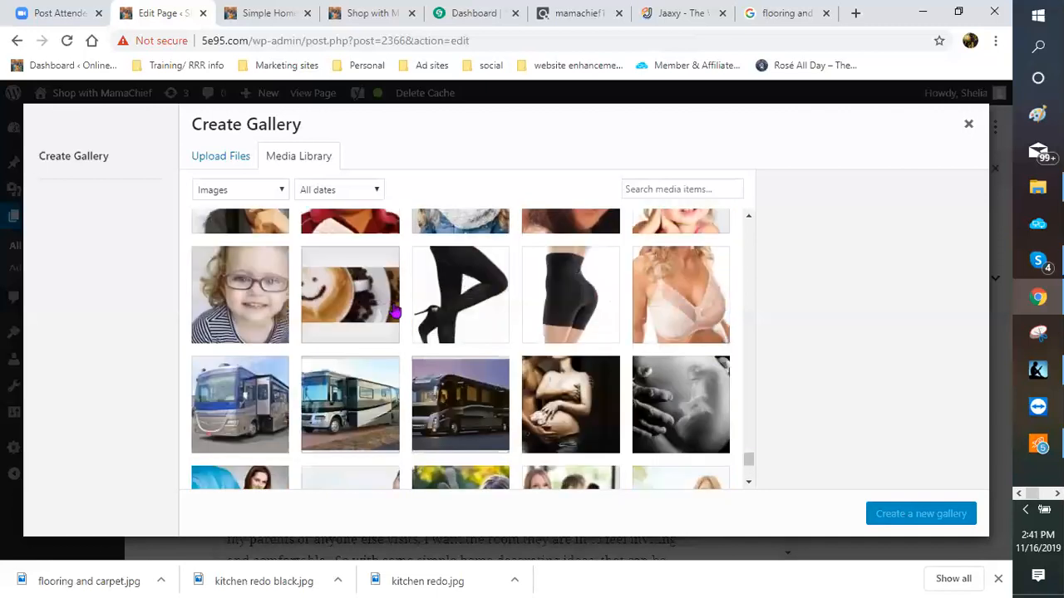
# Step: Upload linens3.jpg from the computer as the gallery's first image
pyautogui.click(224, 162)
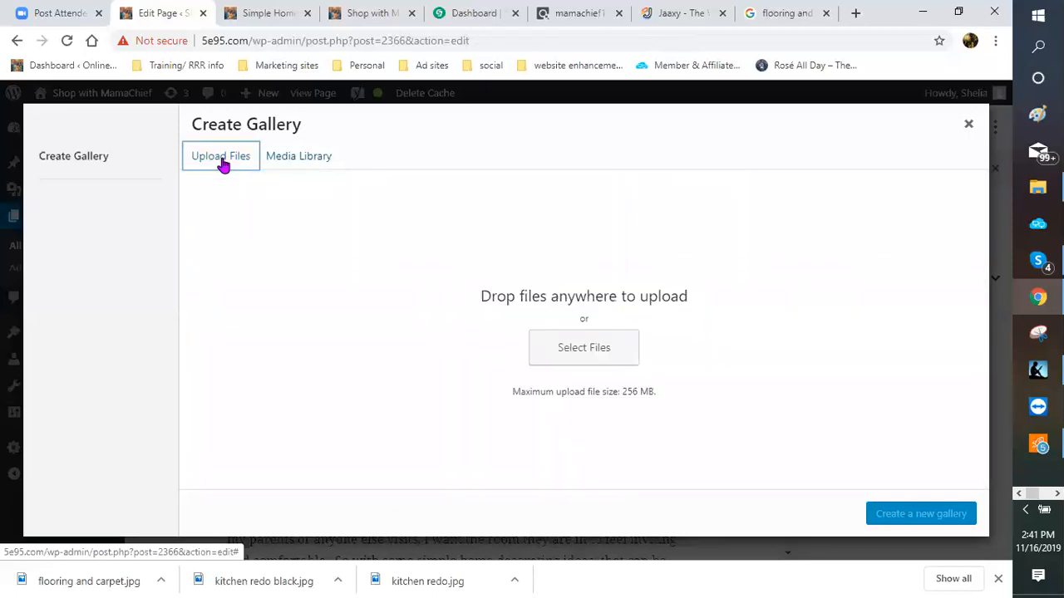
pyautogui.click(594, 355)
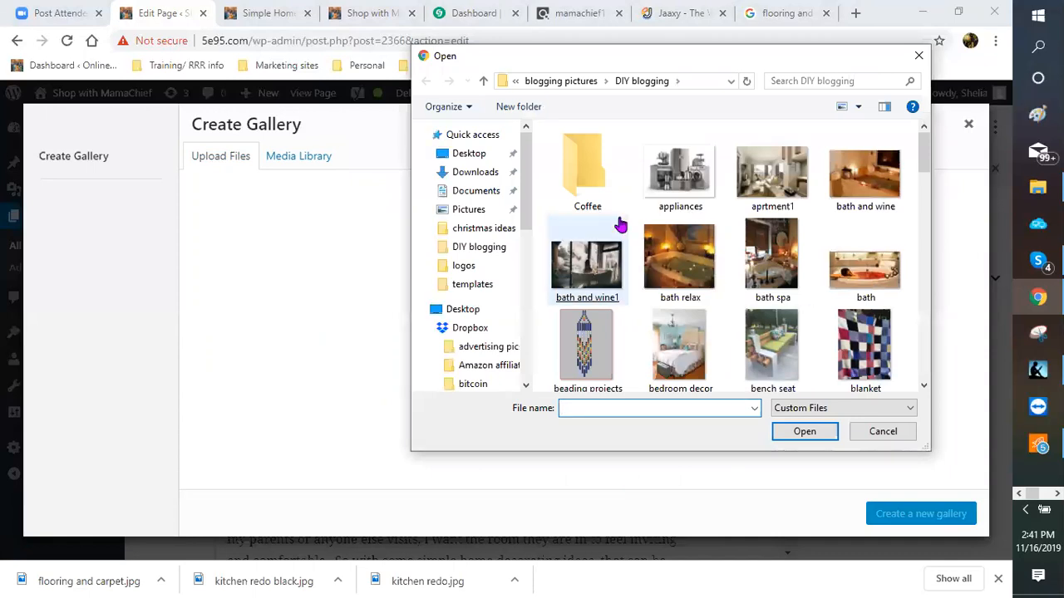
pyautogui.scroll(-3, 634, 261)
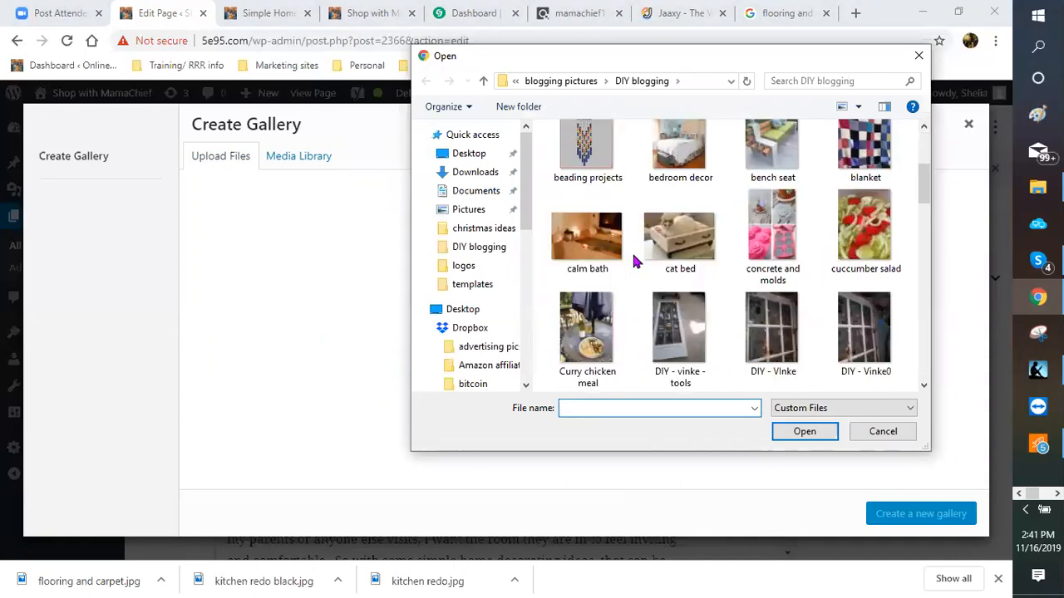
pyautogui.scroll(-3, 634, 261)
pyautogui.scroll(-1, 634, 261)
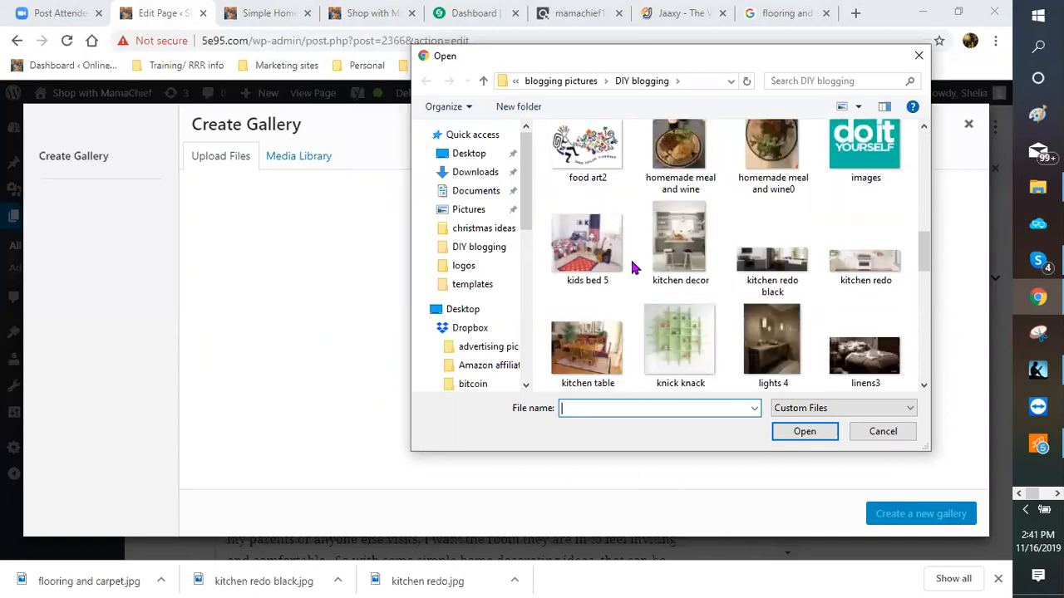
pyautogui.scroll(-1, 888, 268)
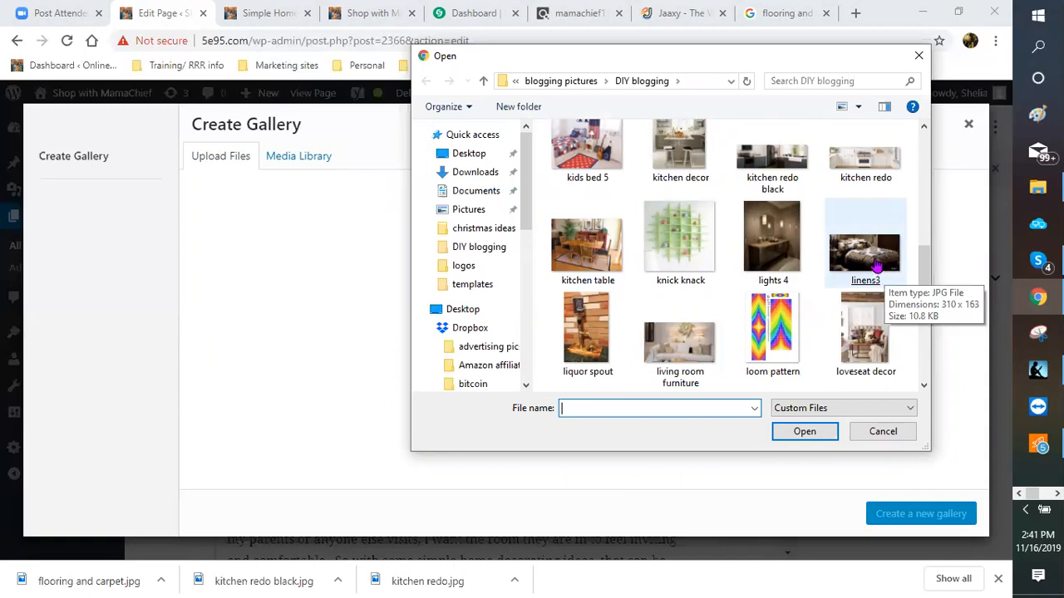
pyautogui.doubleClick(700, 352)
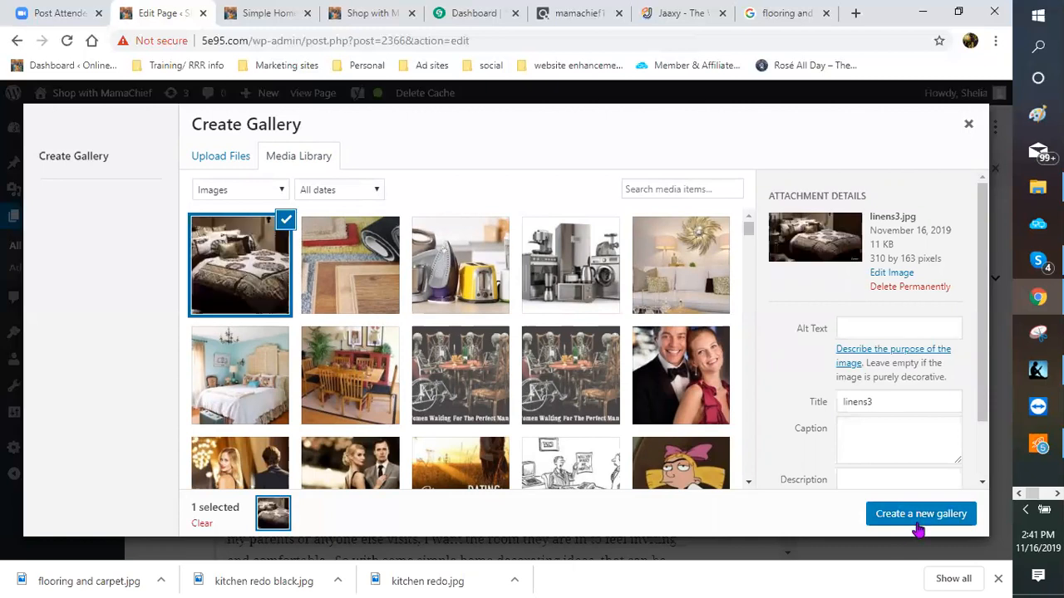
# Step: Browse the blogging pictures folder for the chandelier-lit 'bed room lights' photo
pyautogui.click(200, 163)
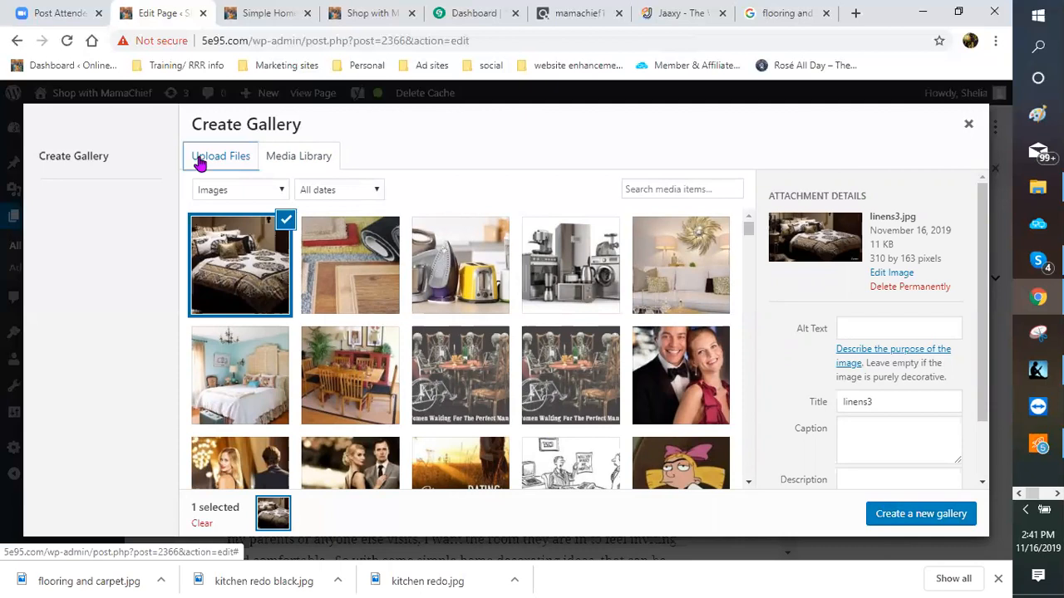
pyautogui.click(598, 354)
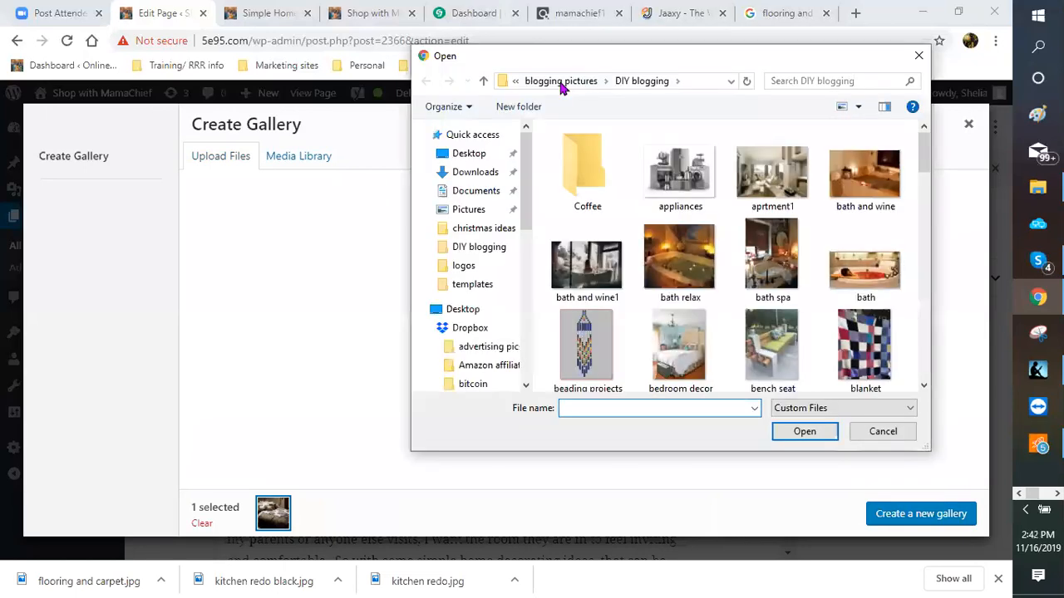
pyautogui.click(561, 83)
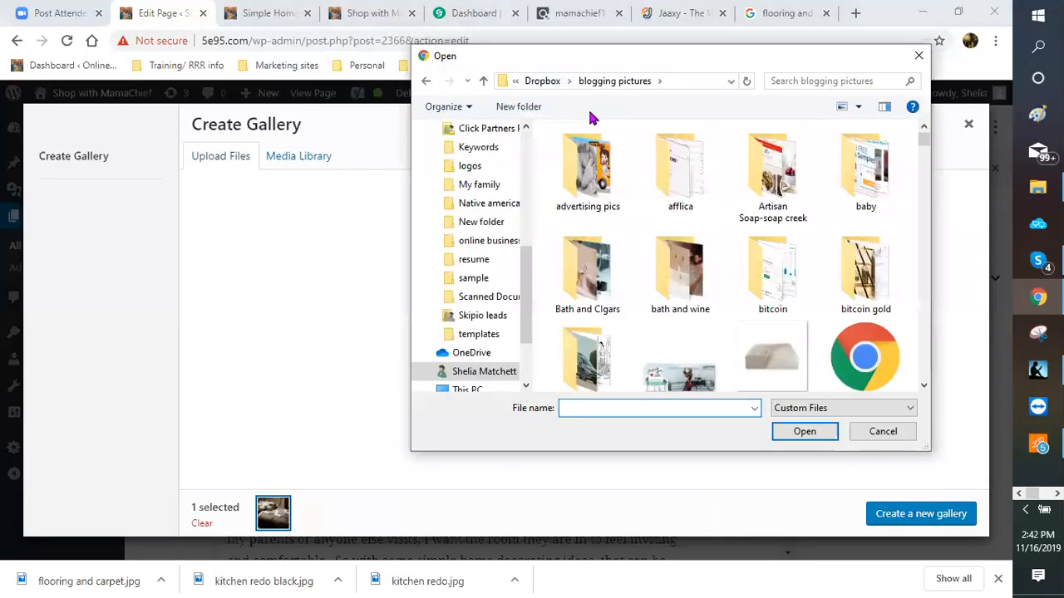
pyautogui.scroll(-3, 689, 207)
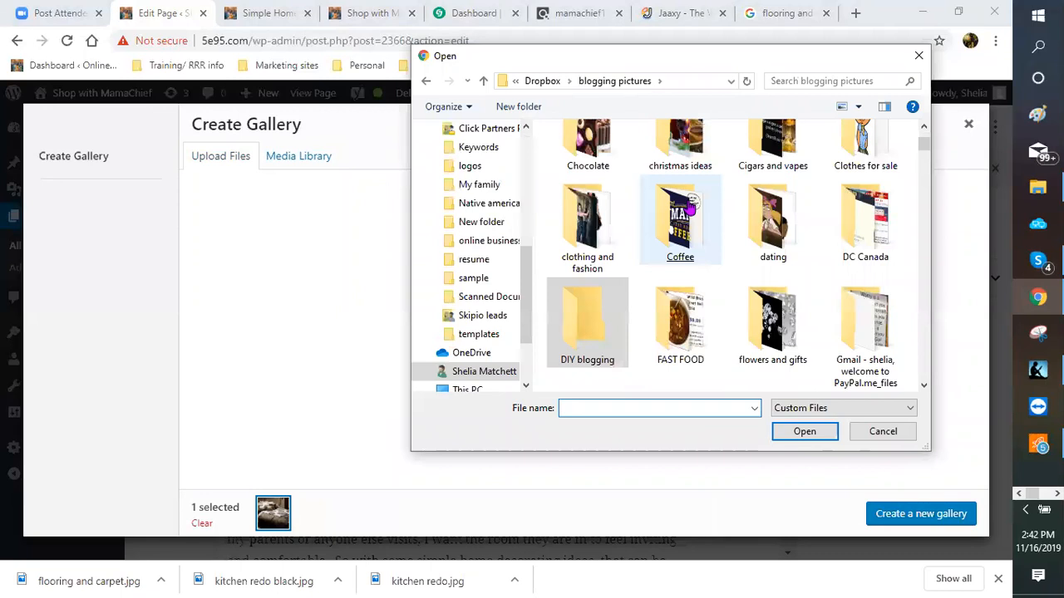
pyautogui.scroll(-1, 720, 223)
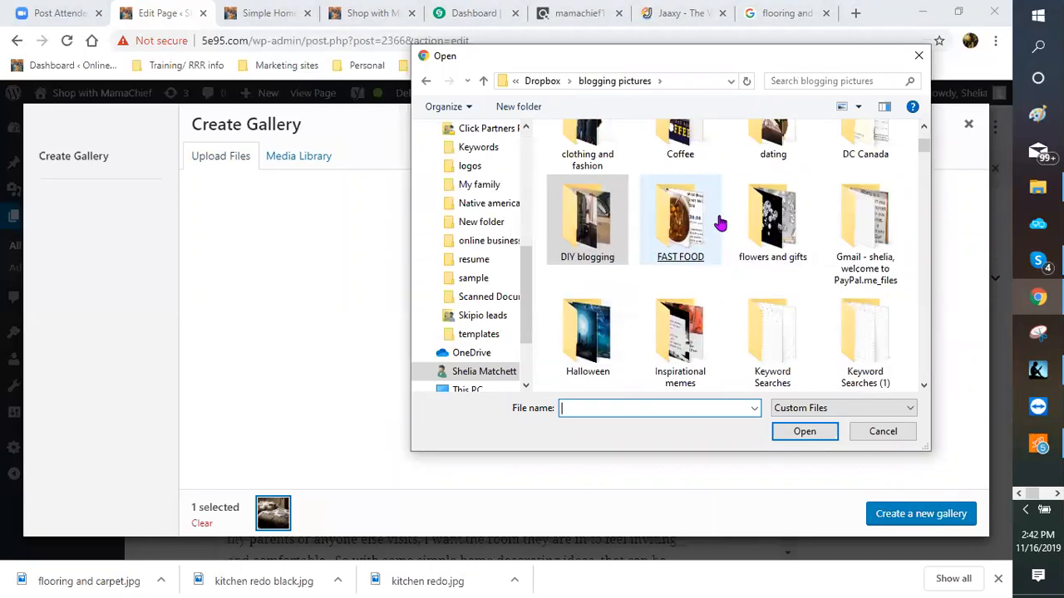
pyautogui.scroll(-3, 720, 223)
pyautogui.scroll(-1, 720, 223)
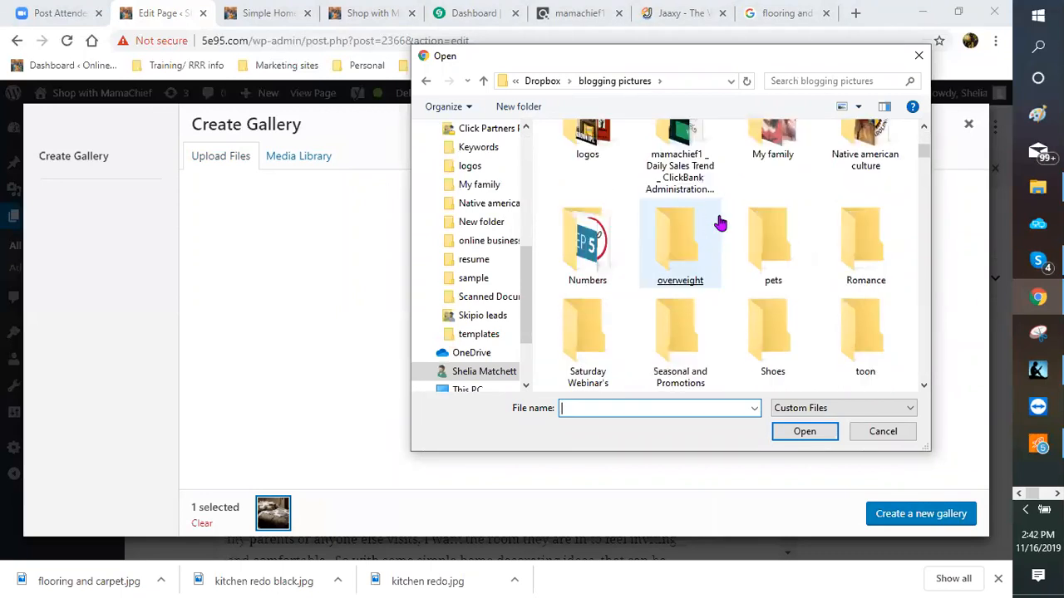
pyautogui.scroll(-3, 720, 223)
pyautogui.scroll(-2, 720, 223)
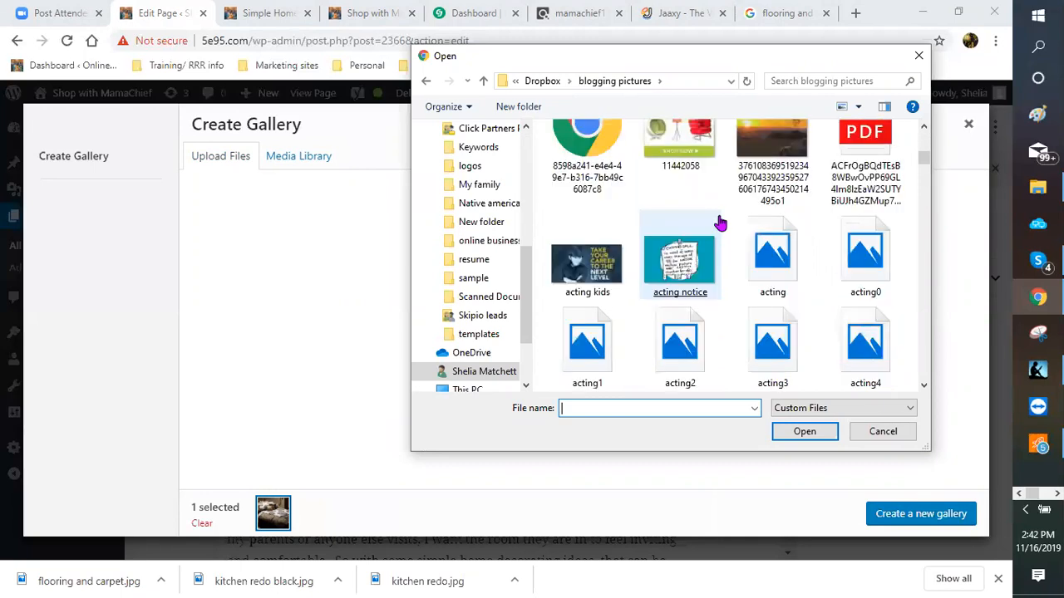
pyautogui.scroll(-1, 720, 223)
pyautogui.scroll(-1, 719, 222)
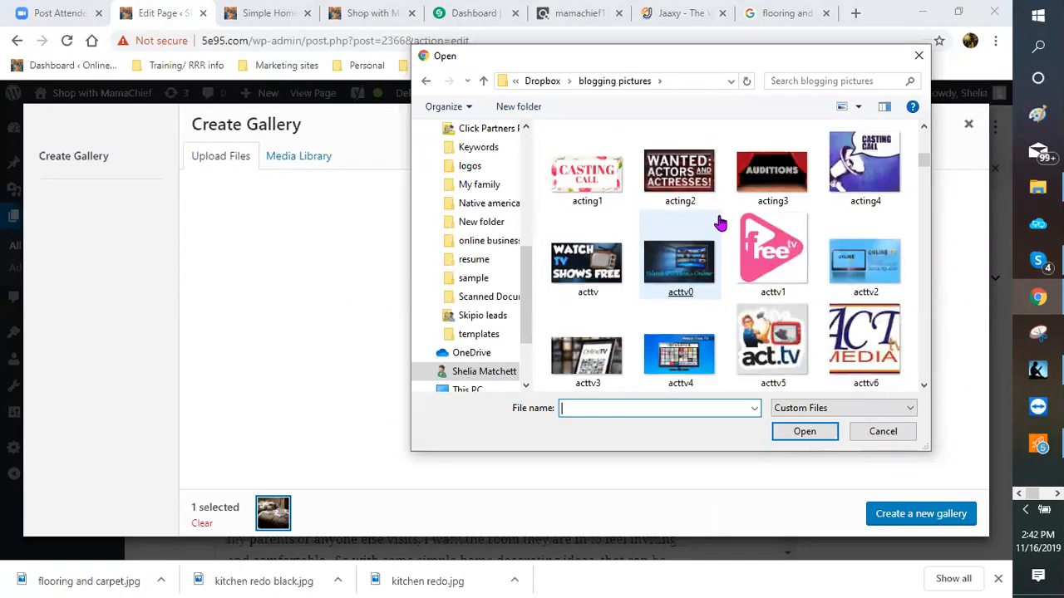
pyautogui.scroll(-3, 720, 223)
pyautogui.scroll(-3, 720, 223)
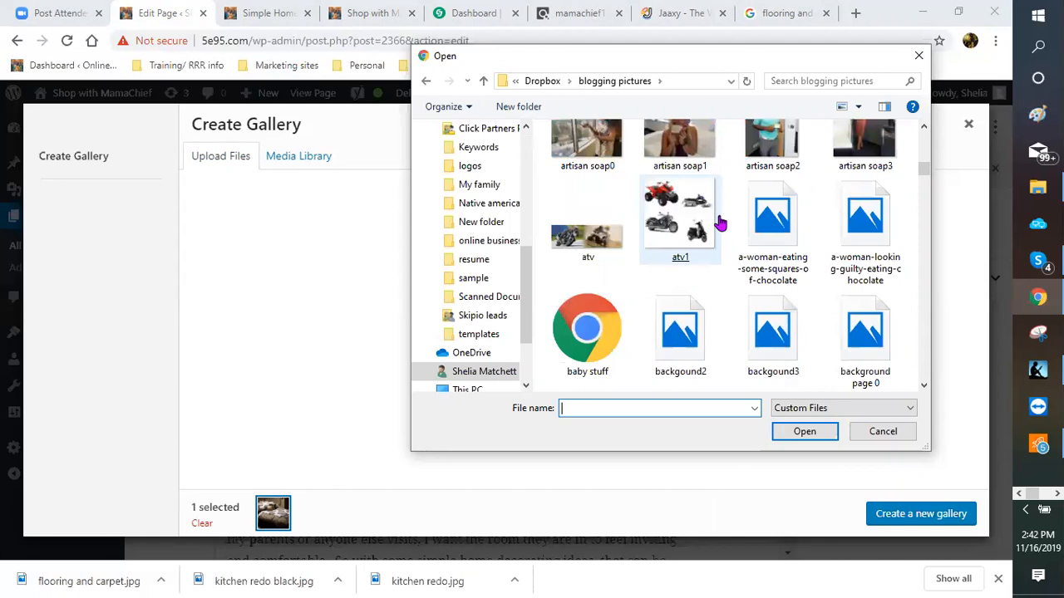
pyautogui.scroll(2, 720, 223)
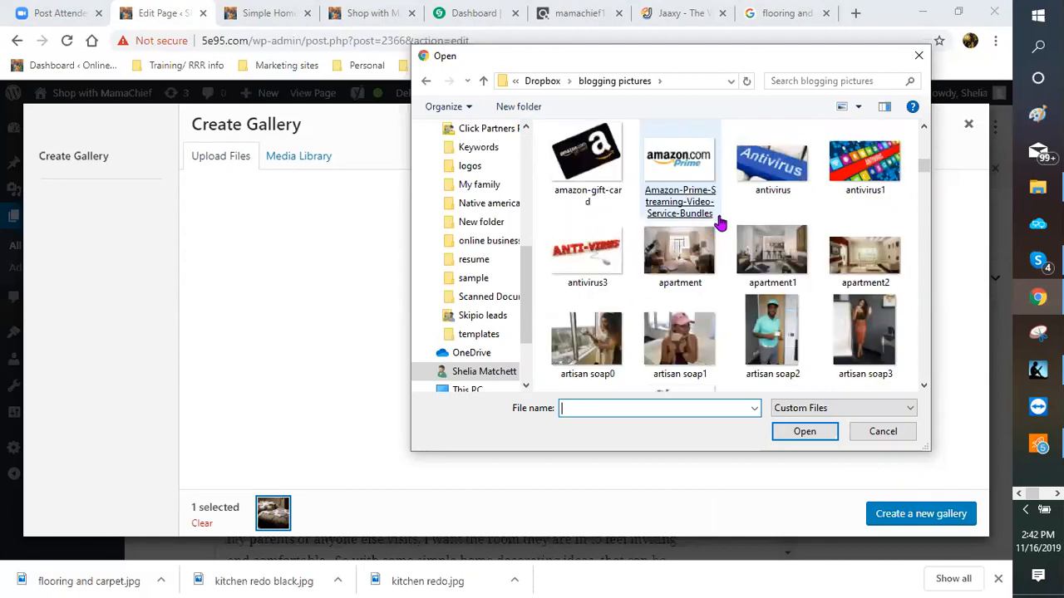
pyautogui.scroll(-2, 720, 222)
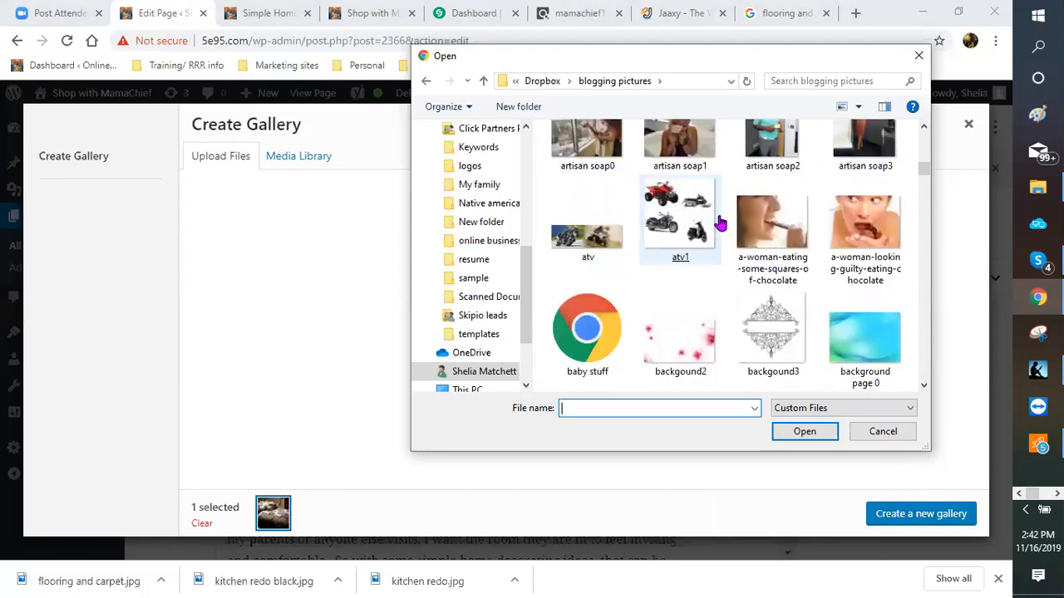
pyautogui.scroll(-2, 720, 223)
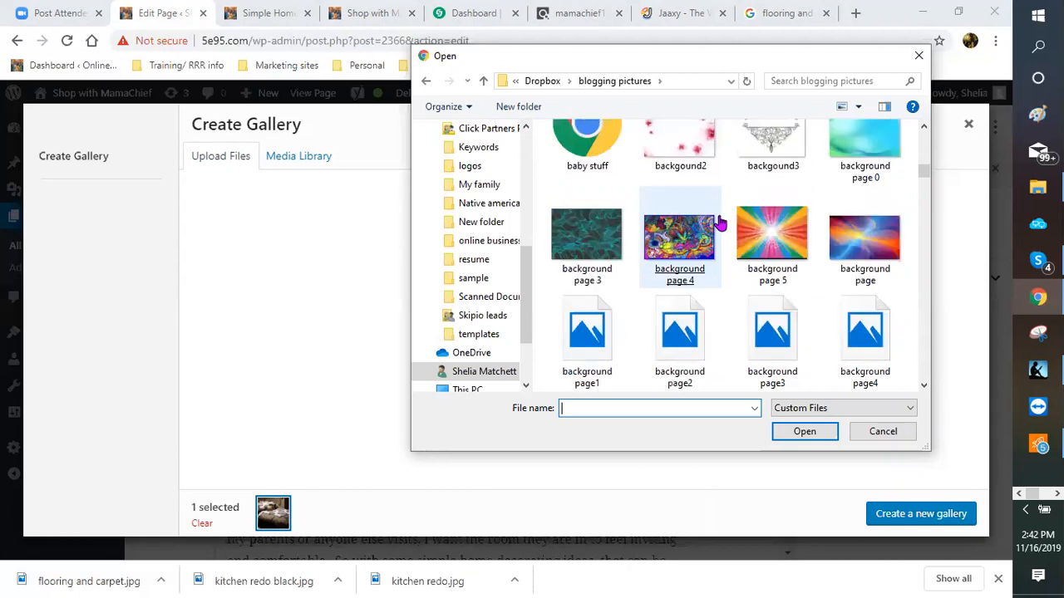
pyautogui.scroll(-3, 720, 223)
pyautogui.scroll(-1, 720, 222)
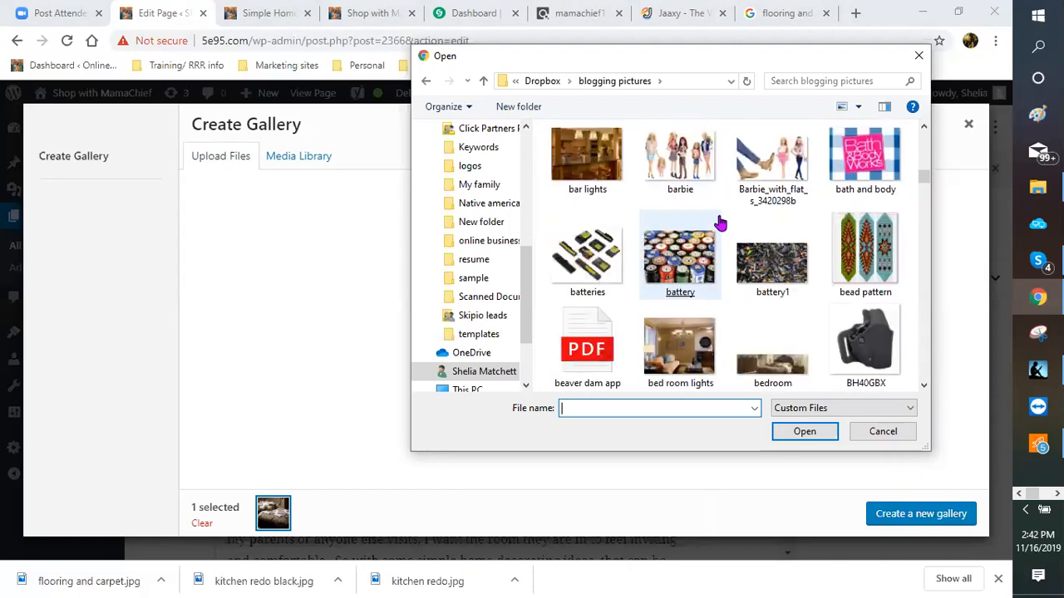
pyautogui.scroll(-1, 762, 286)
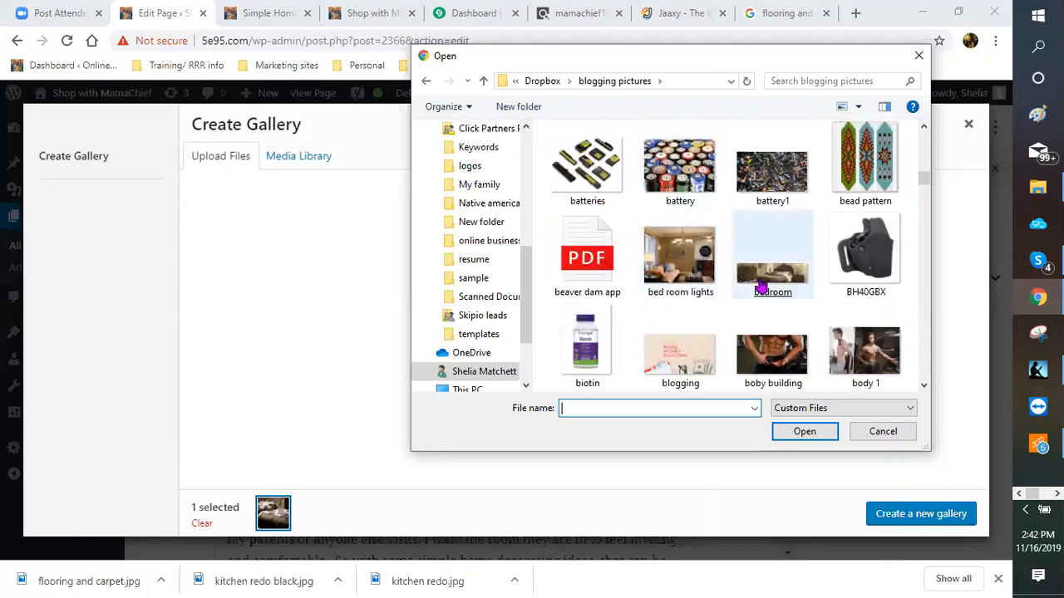
# Step: Upload 'bed room lights', add the blue bedroom image, and create the three-image gallery
pyautogui.doubleClick(682, 262)
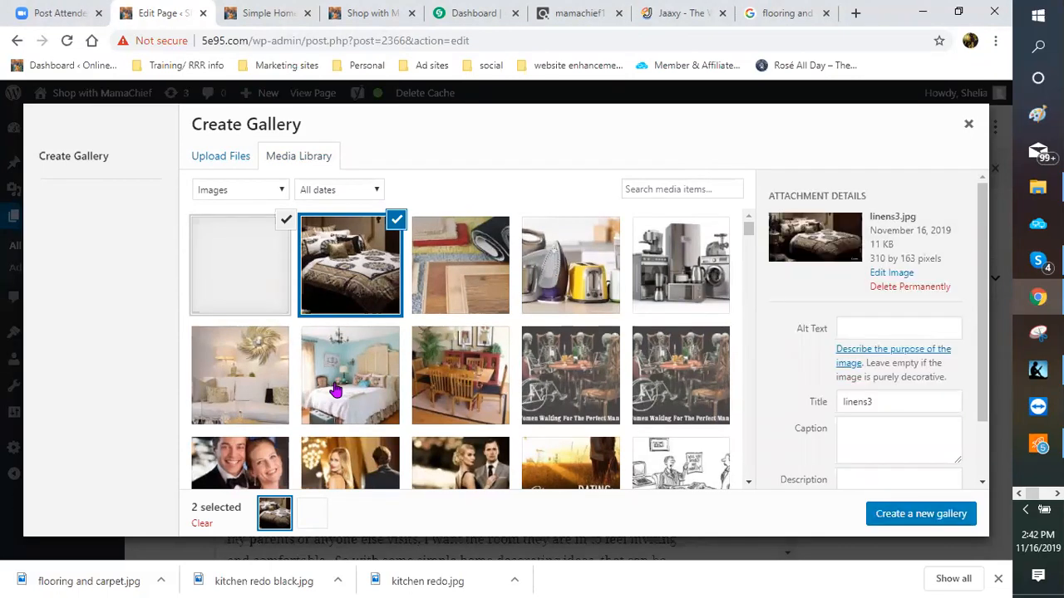
pyautogui.click(335, 391)
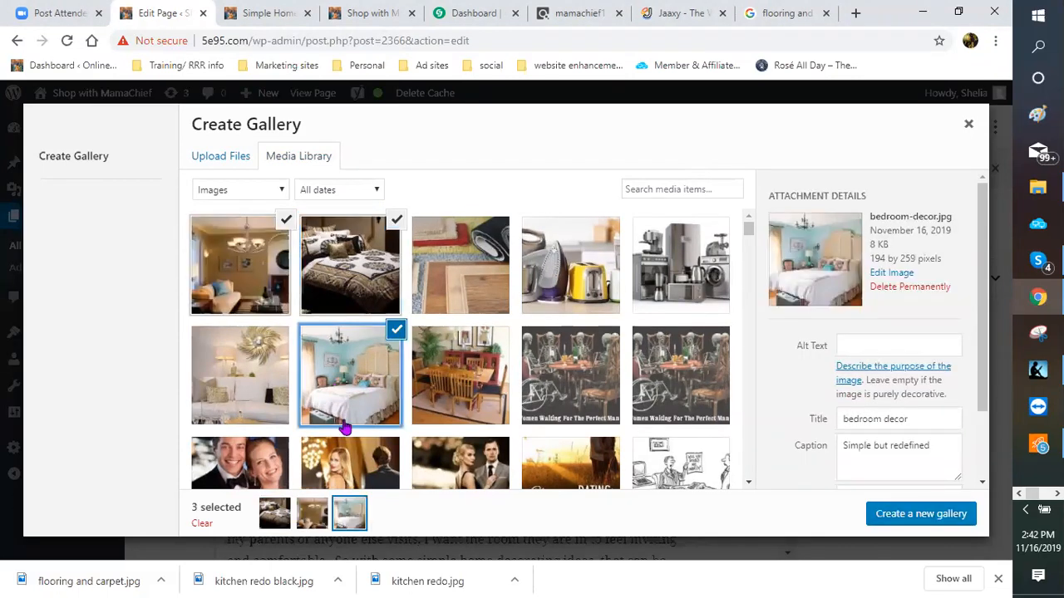
pyautogui.click(933, 521)
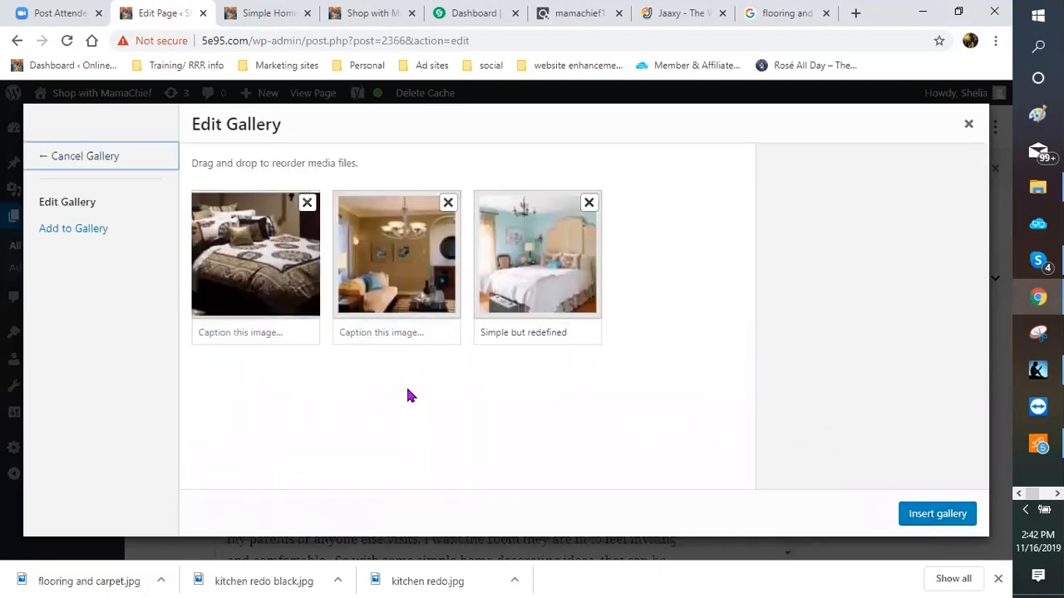
# Step: Caption the images 'bedspreads are amazing' and 'Lighting enhances any room', then insert the gallery
pyautogui.click(283, 330)
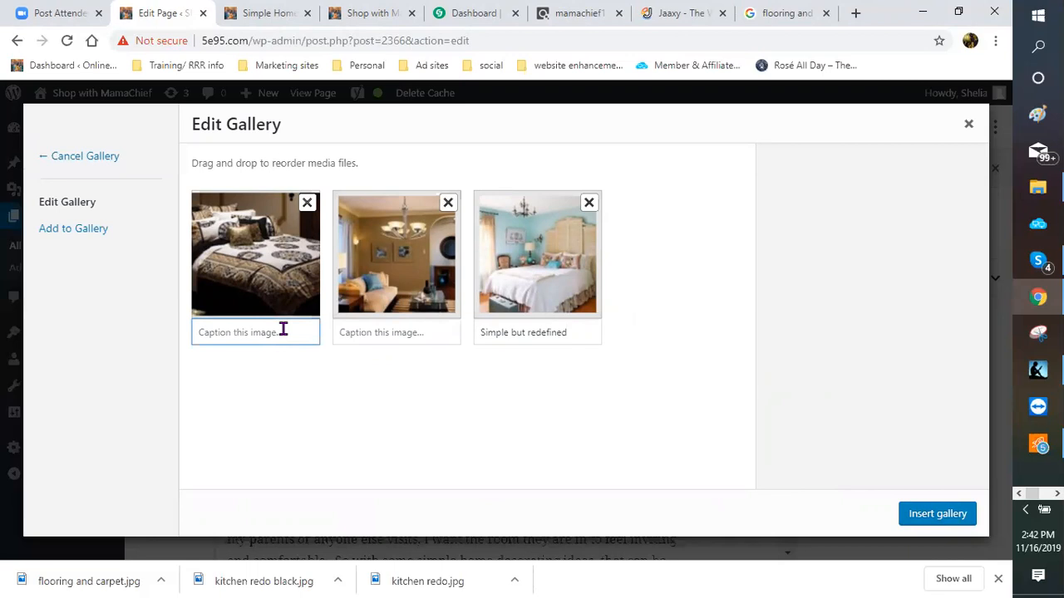
pyautogui.write('bedspreads are amazing')
pyautogui.click(374, 334)
pyautogui.write('Lighting enh')
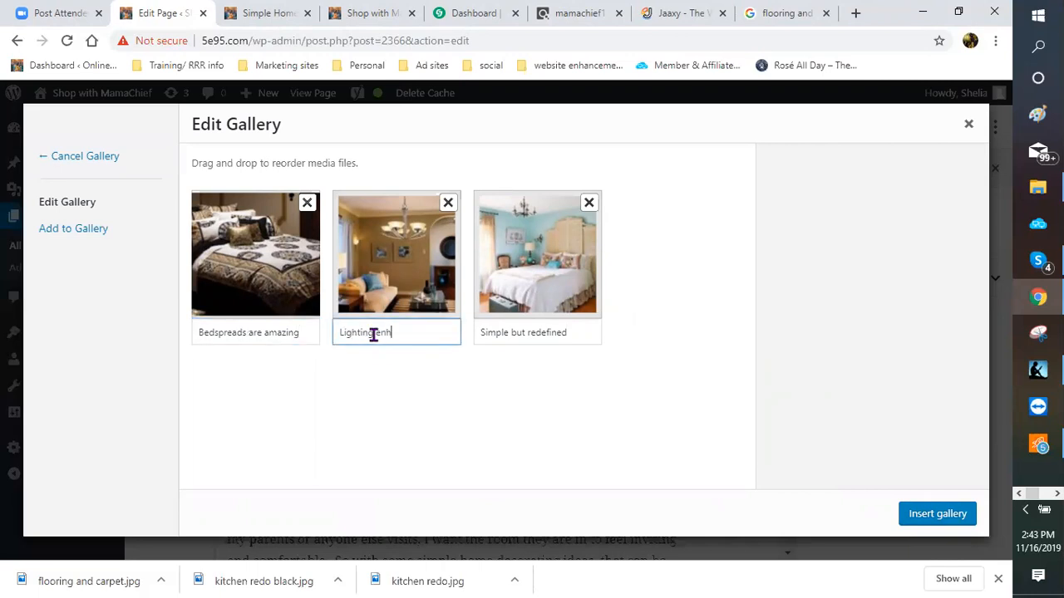
pyautogui.write('ances any room')
pyautogui.click(489, 333)
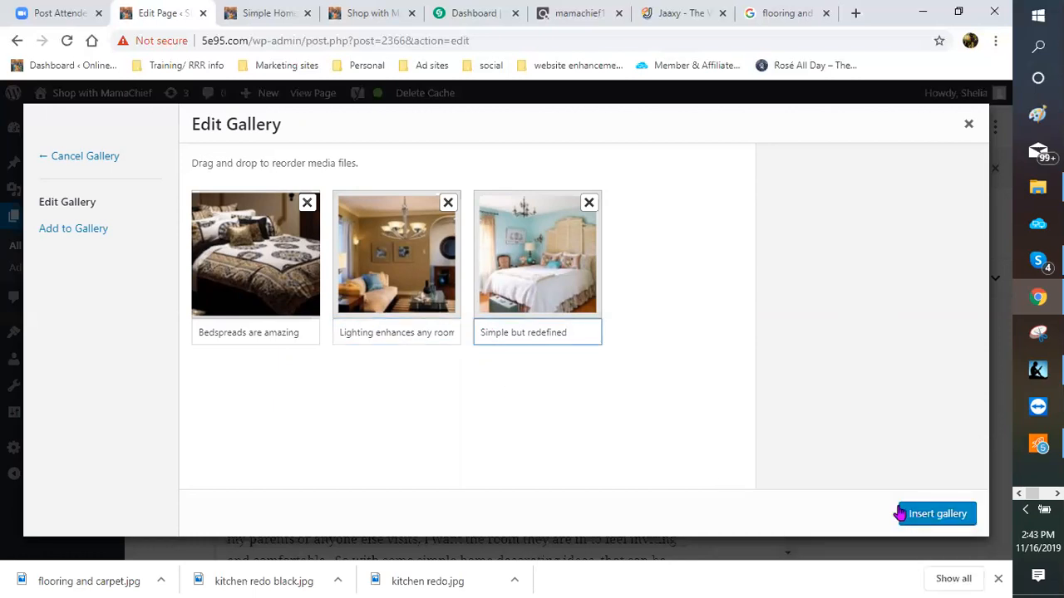
pyautogui.click(911, 517)
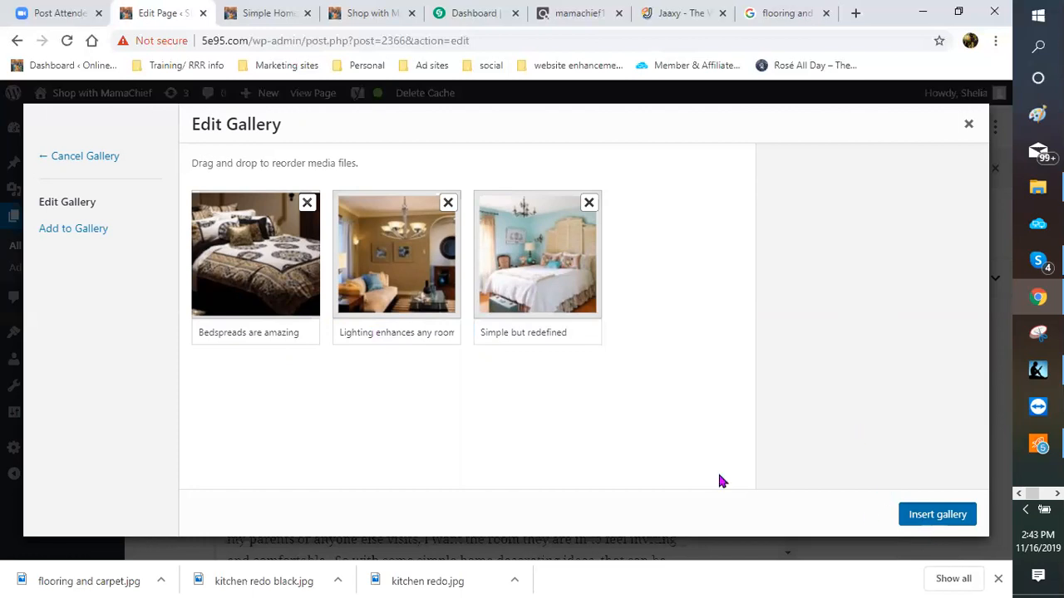
# Step: Deselect the gallery to preview its three captioned images, then dismiss the Skype notification
pyautogui.scroll(-1, 738, 430)
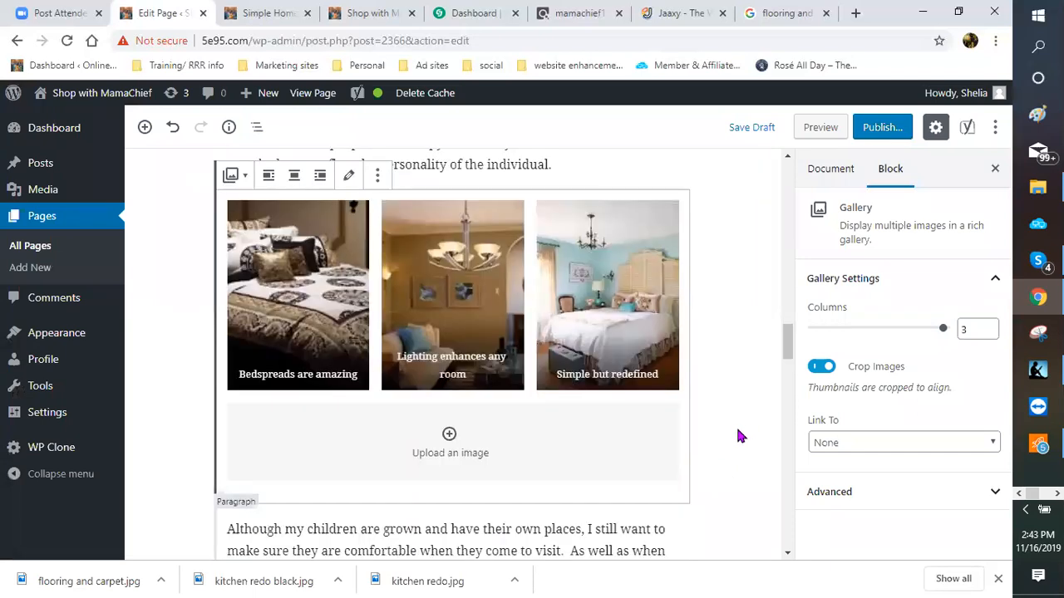
pyautogui.scroll(-1, 734, 436)
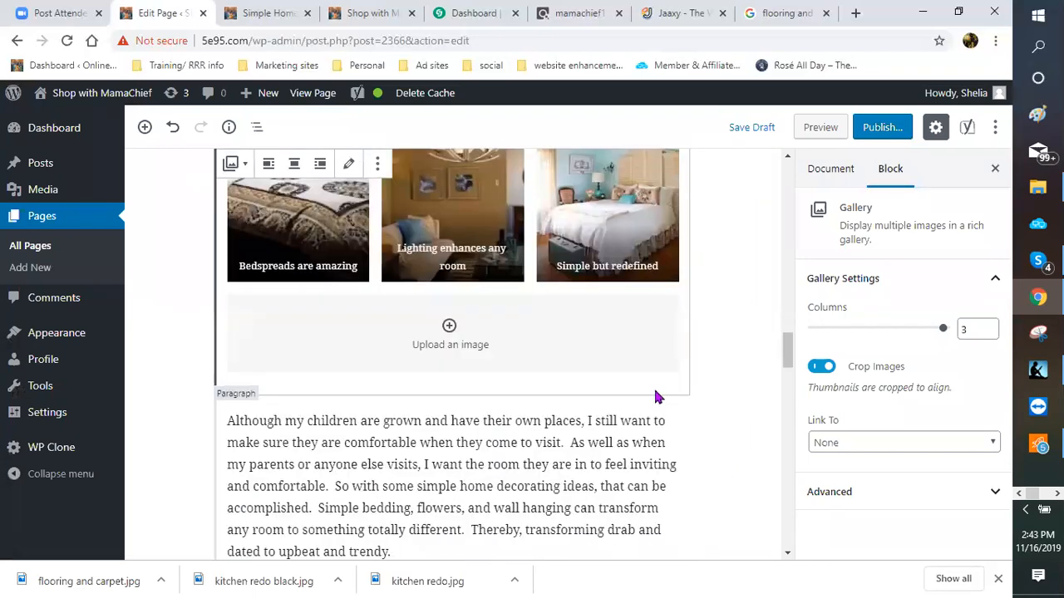
pyautogui.scroll(-1, 475, 423)
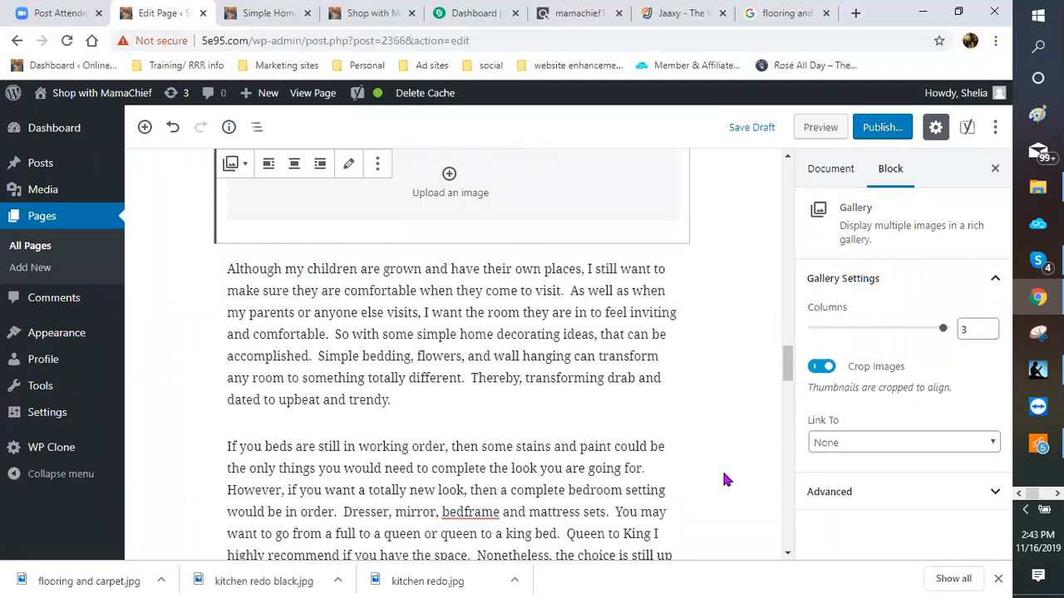
pyautogui.click(709, 373)
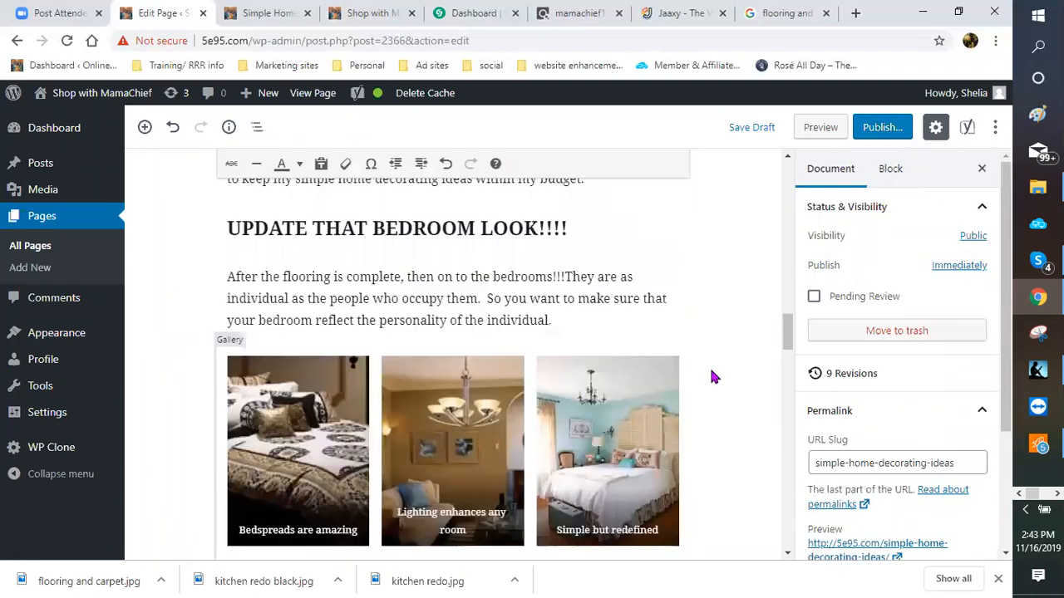
pyautogui.scroll(-2, 408, 383)
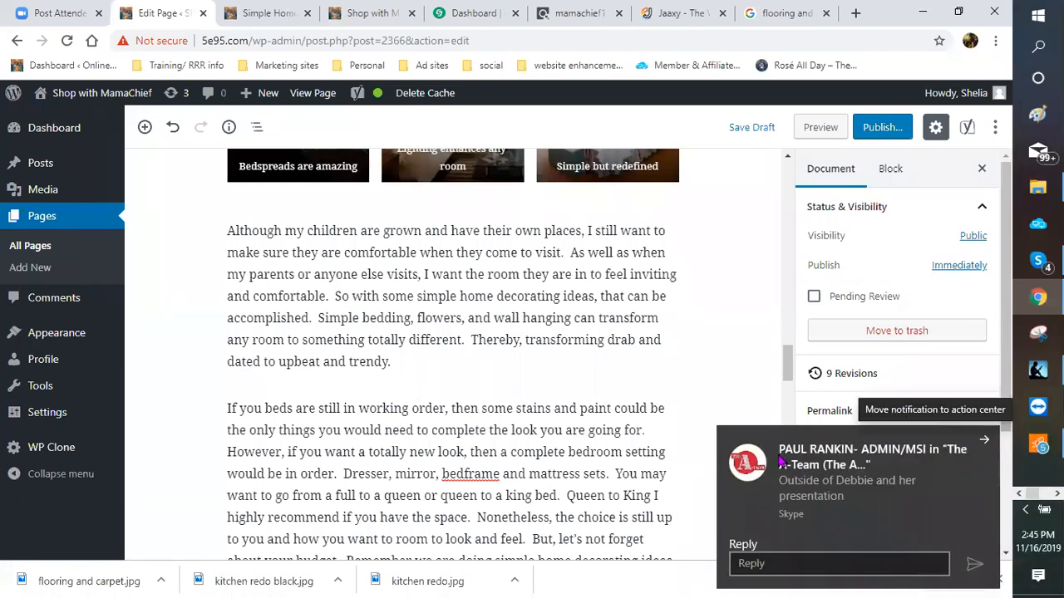
pyautogui.click(982, 445)
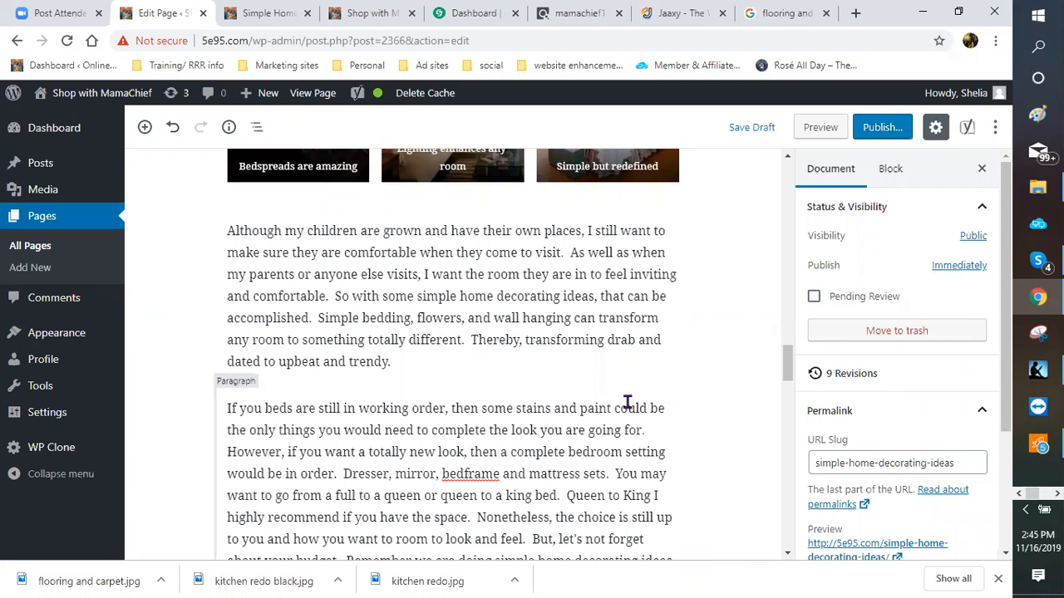
# Step: Insert an empty Gallery block above the paragraph about bedroom furniture
pyautogui.scroll(1, 726, 423)
pyautogui.scroll(4, 729, 434)
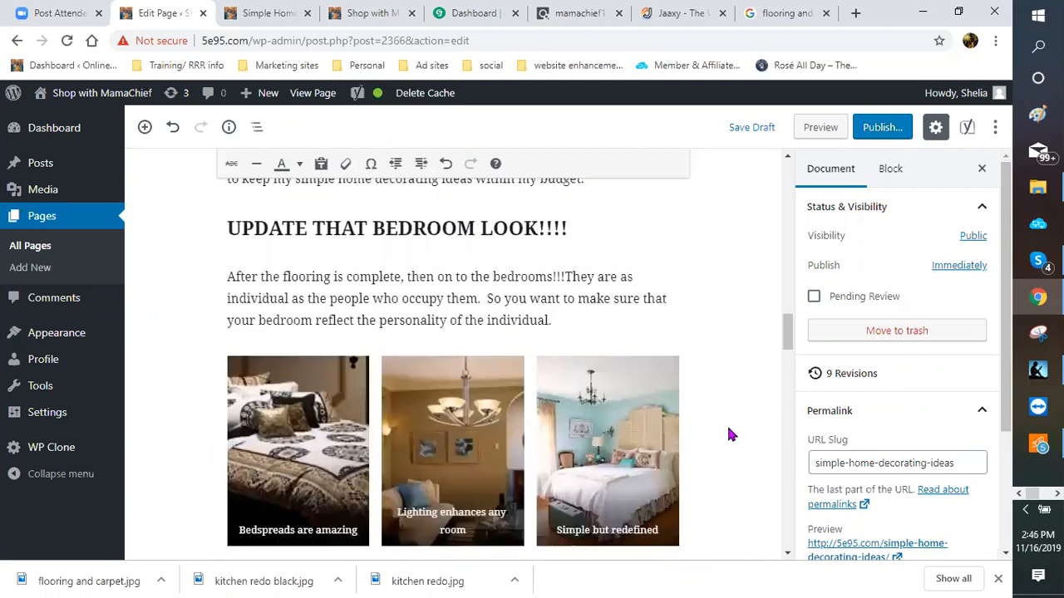
pyautogui.scroll(5, 728, 434)
pyautogui.scroll(-3, 727, 434)
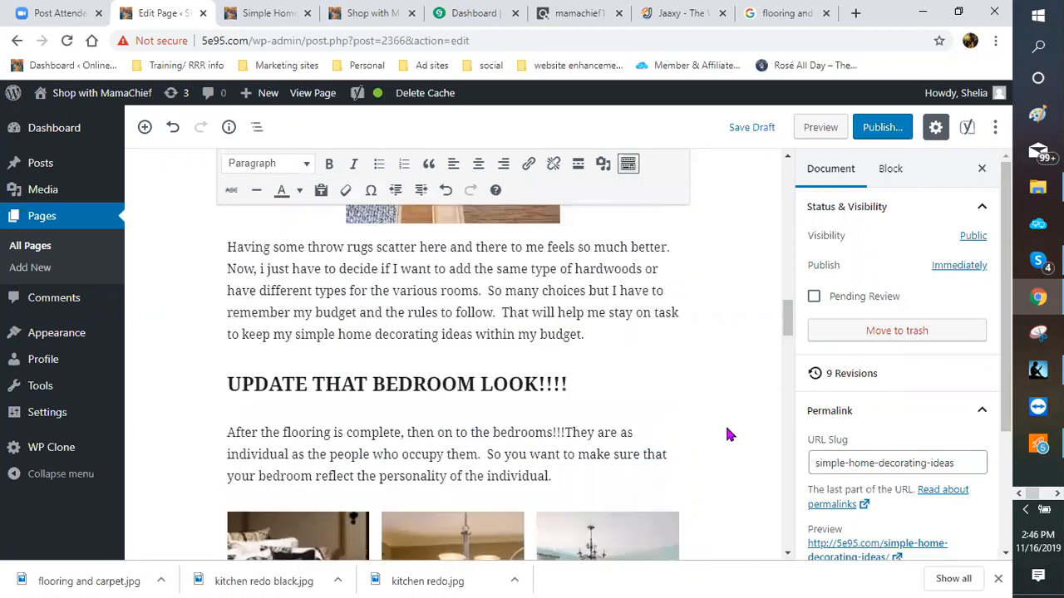
pyautogui.scroll(-5, 703, 440)
pyautogui.scroll(-3, 703, 441)
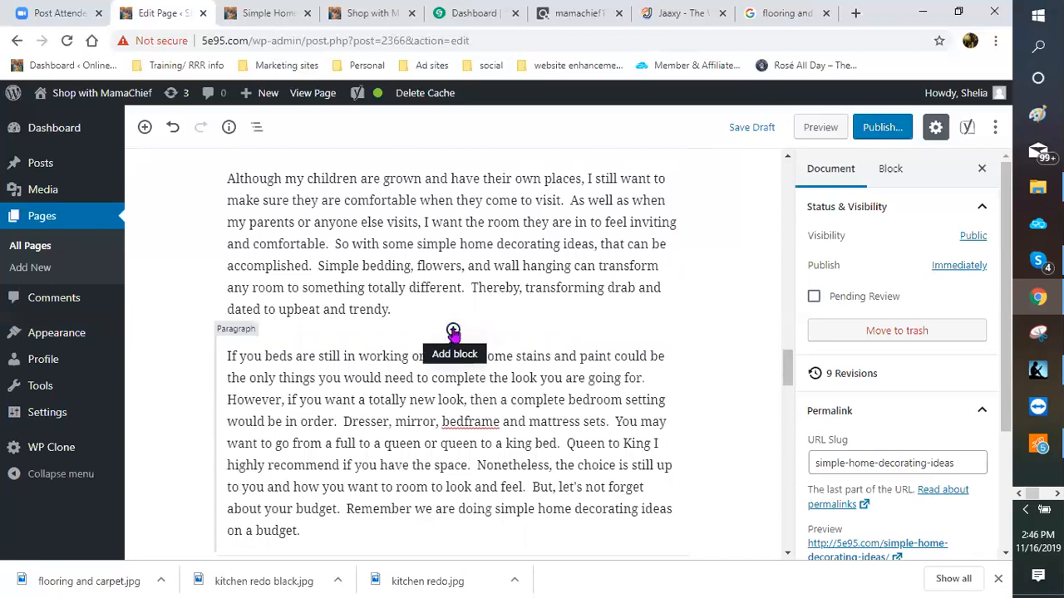
pyautogui.click(453, 330)
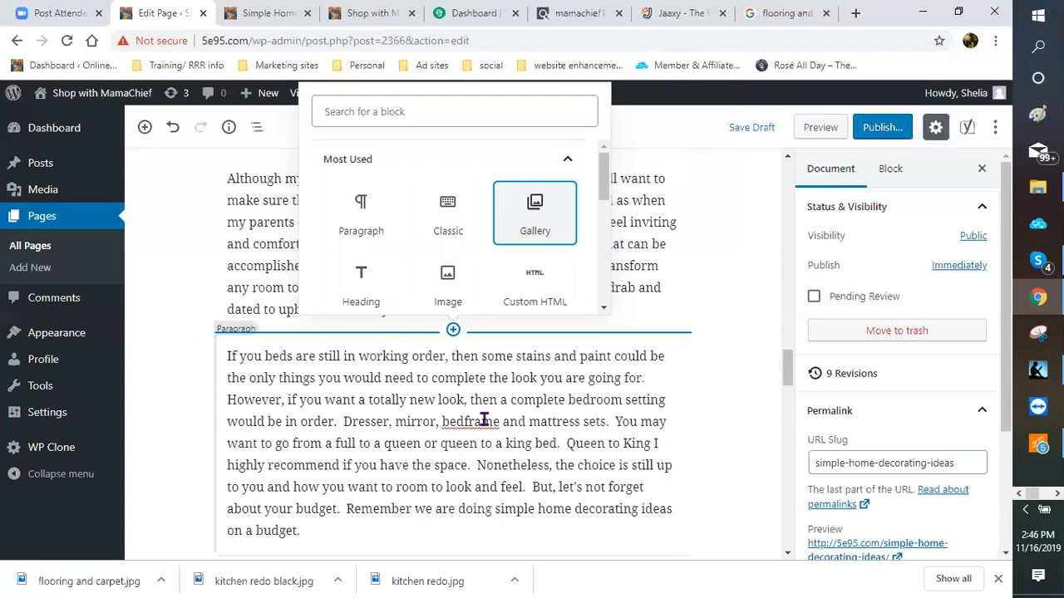
pyautogui.press('Return')
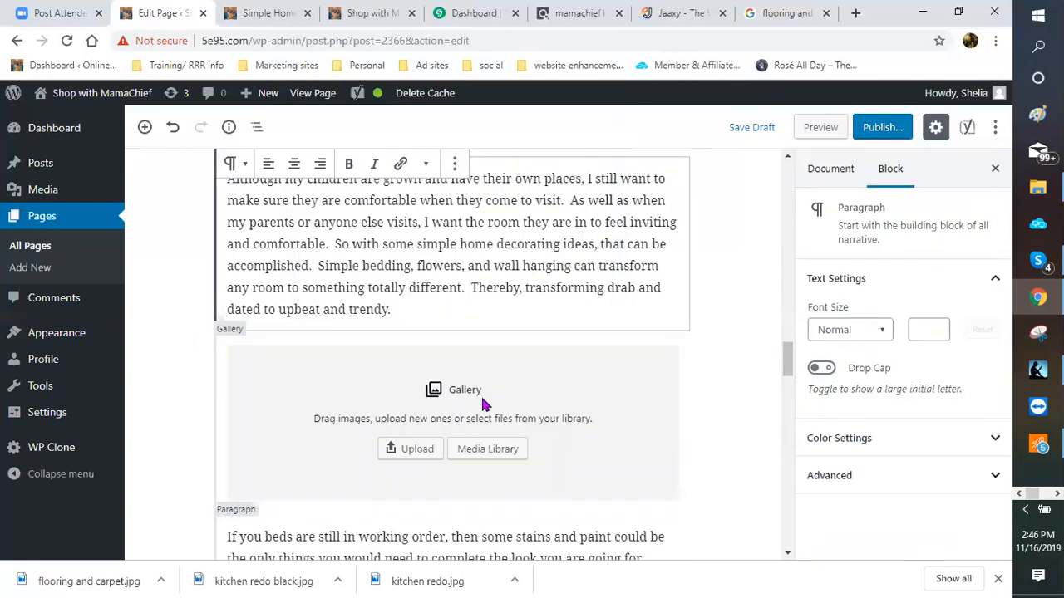
# Step: Switch to the CJ Affiliate dashboard and go to Links > Search
pyautogui.click(463, 18)
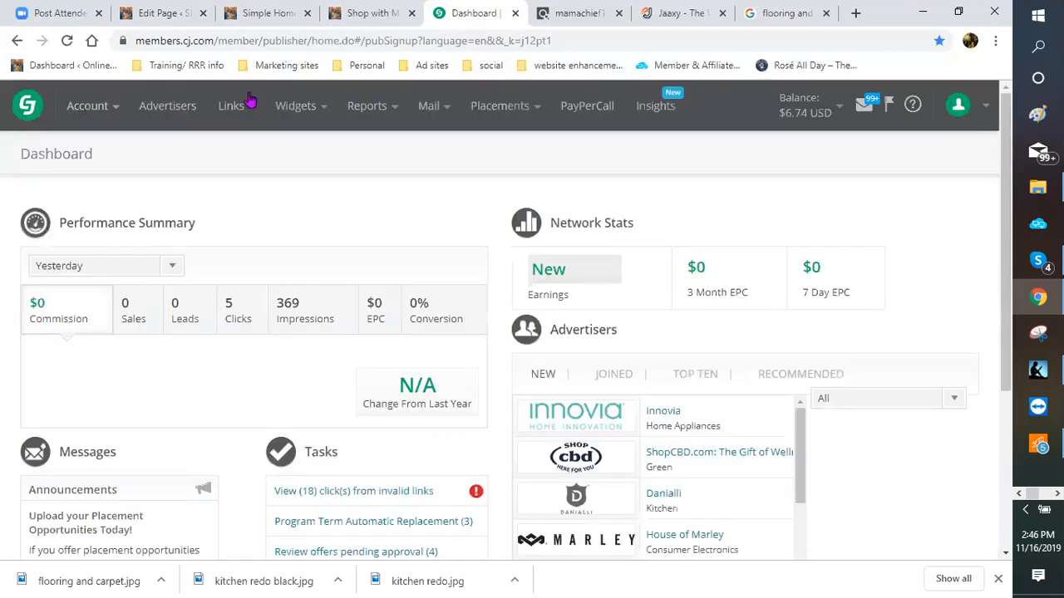
pyautogui.click(232, 108)
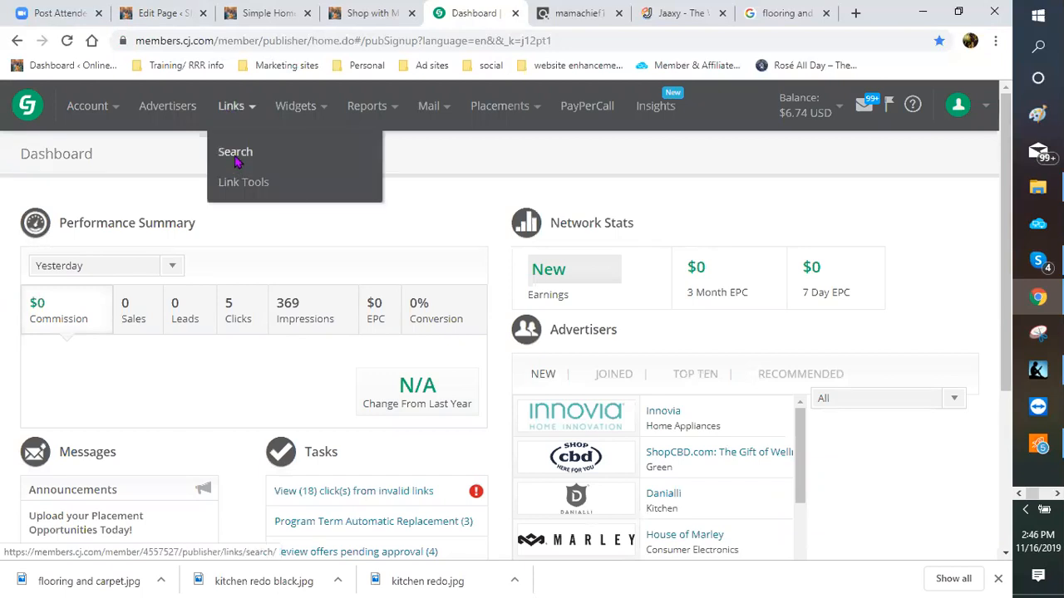
pyautogui.click(235, 154)
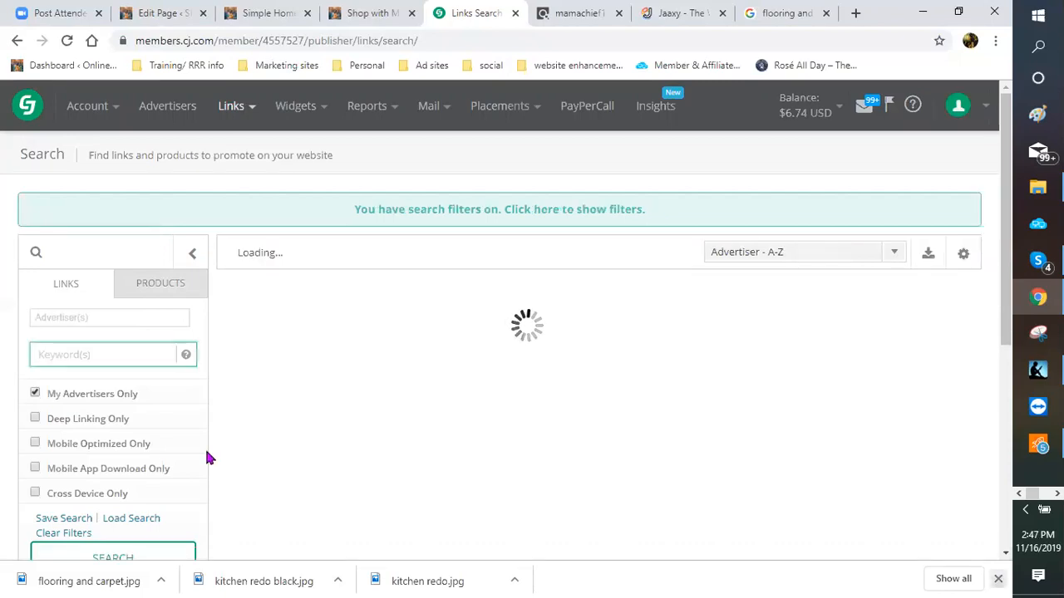
# Step: Expand the Category filter and limit the link search to Home & Garden
pyautogui.scroll(-2, 96, 432)
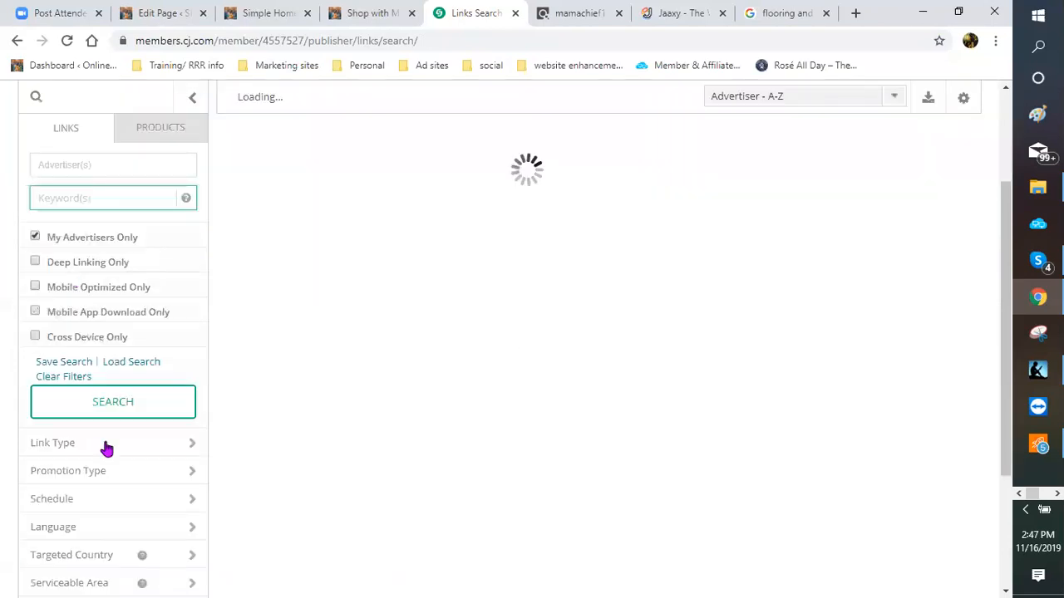
pyautogui.scroll(-2, 81, 394)
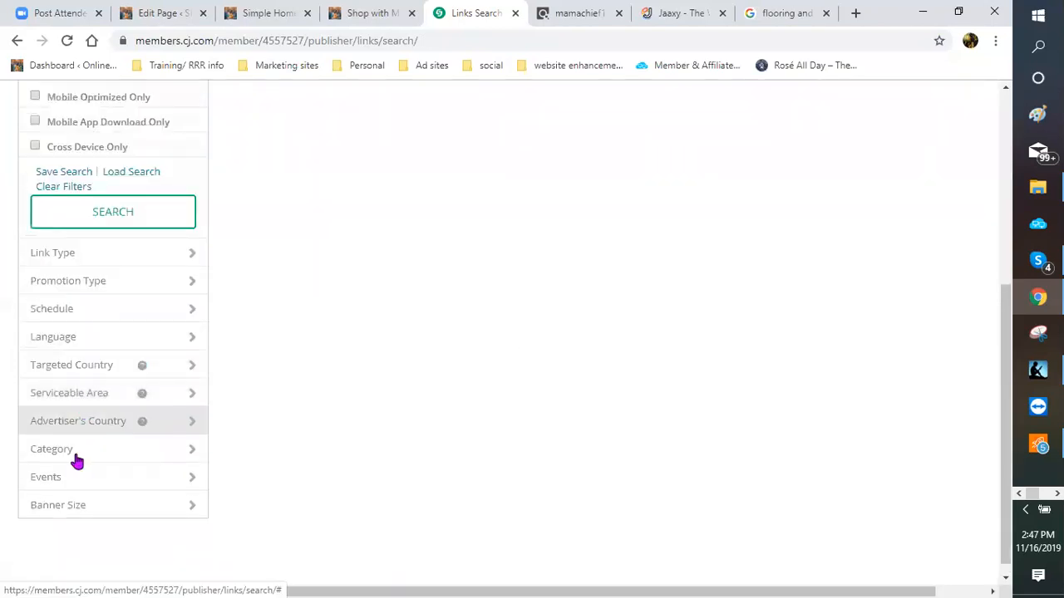
pyautogui.click(145, 460)
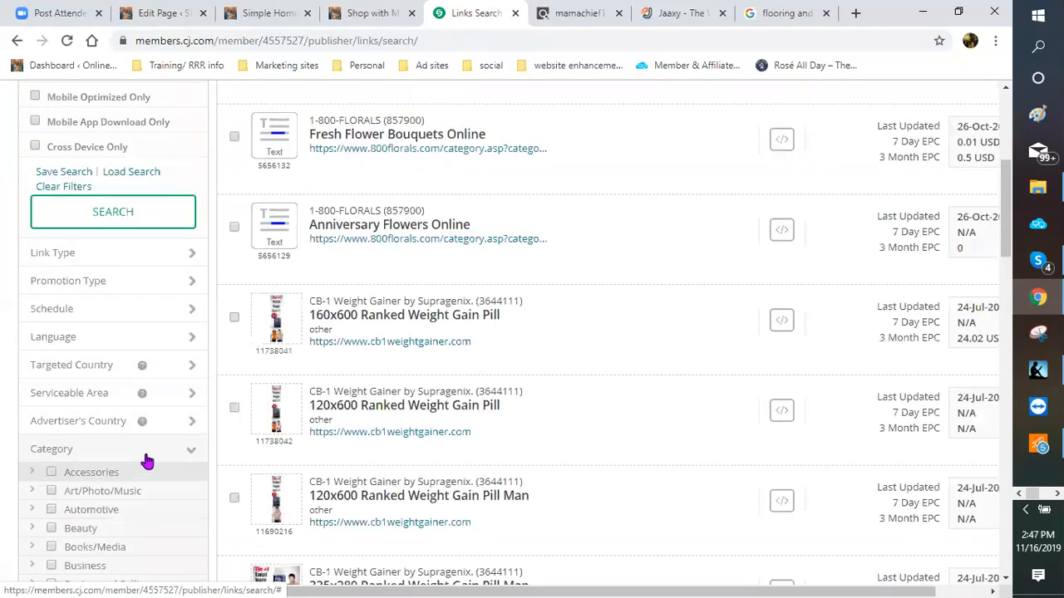
pyautogui.scroll(-1, 152, 448)
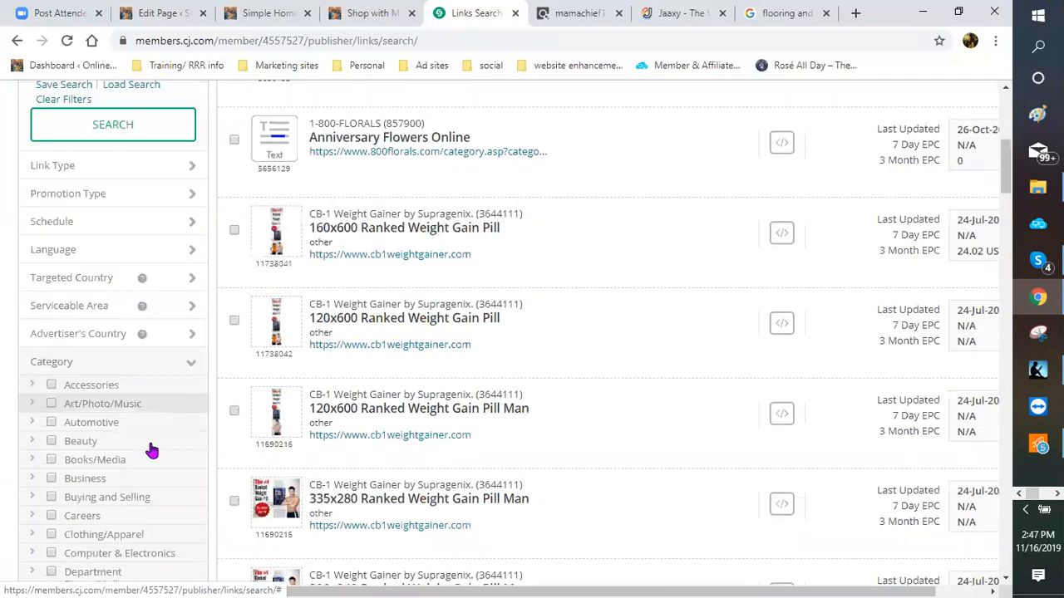
pyautogui.scroll(-1, 152, 451)
pyautogui.scroll(-1, 152, 450)
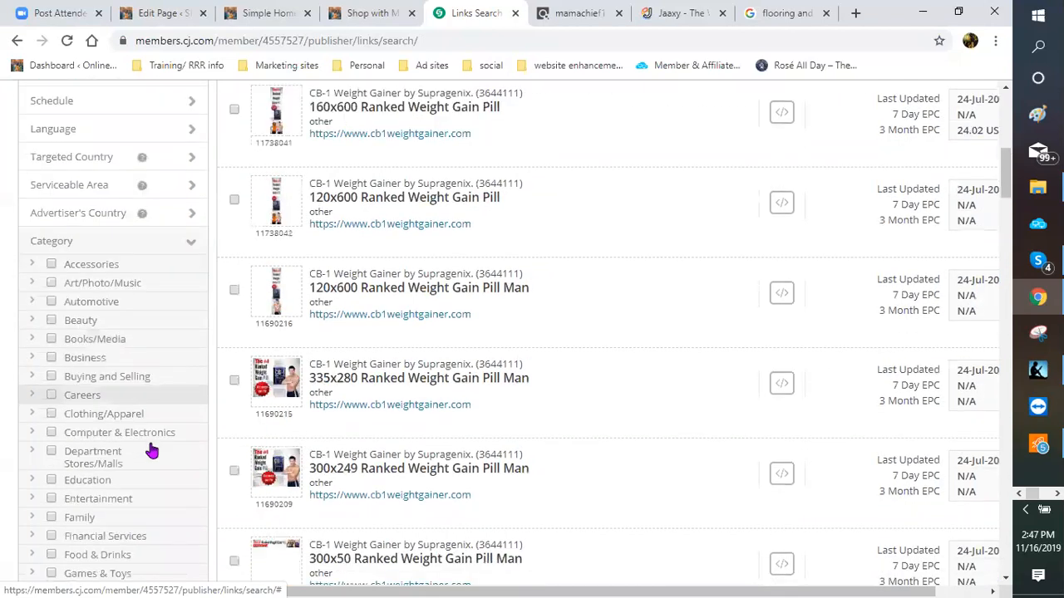
pyautogui.scroll(-1, 152, 450)
pyautogui.scroll(-1, 152, 450)
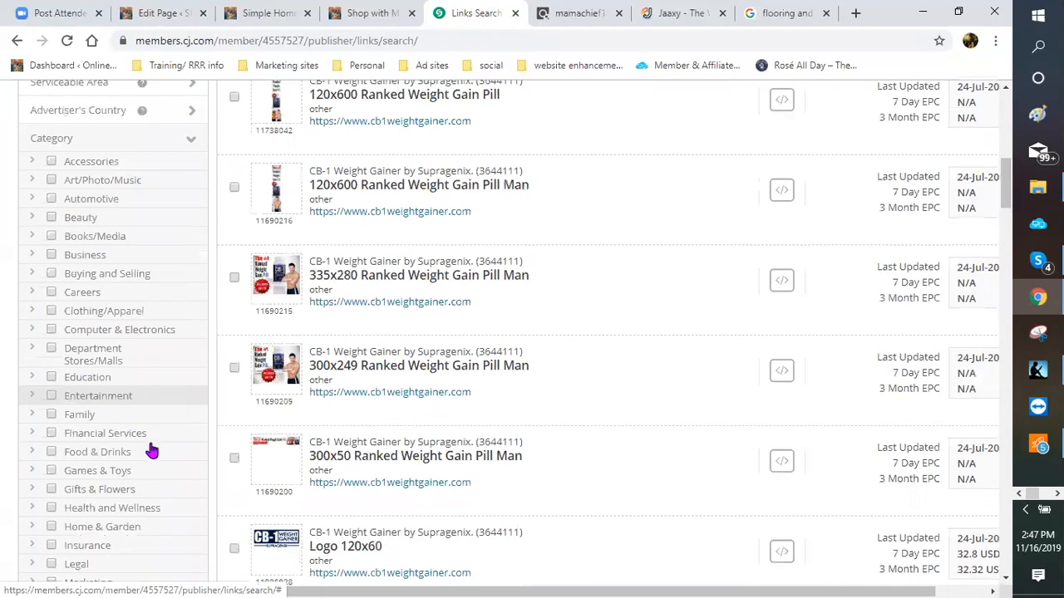
pyautogui.scroll(-1, 40, 487)
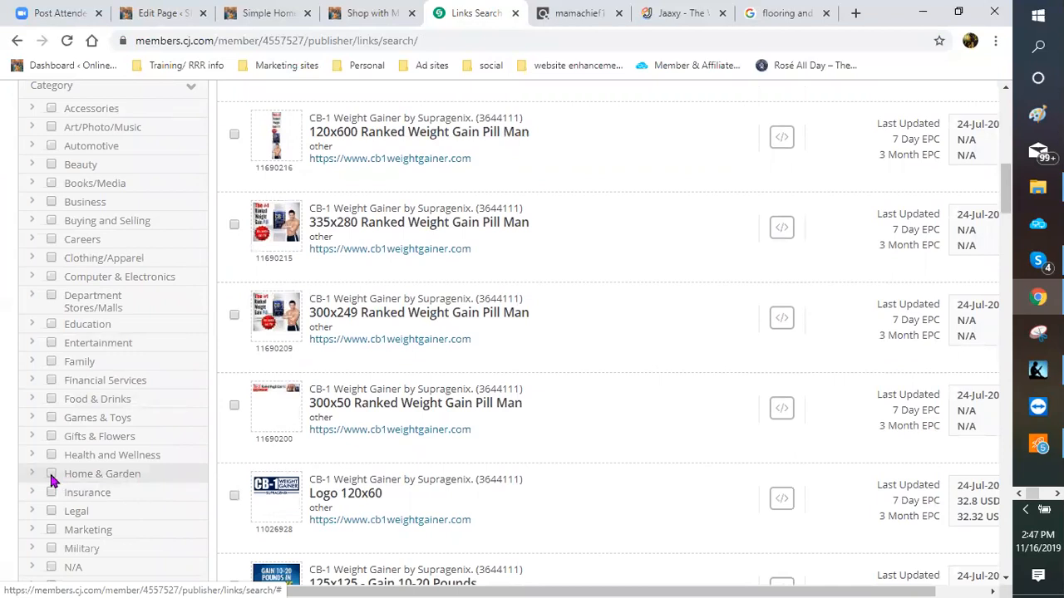
pyautogui.click(51, 475)
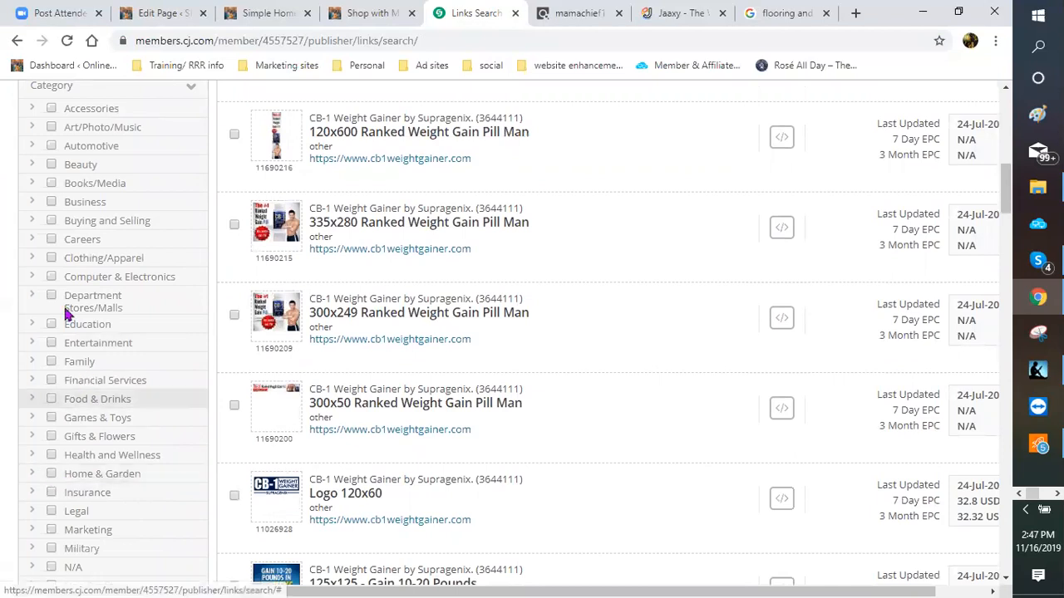
pyautogui.scroll(5, 85, 352)
pyautogui.scroll(3, 85, 352)
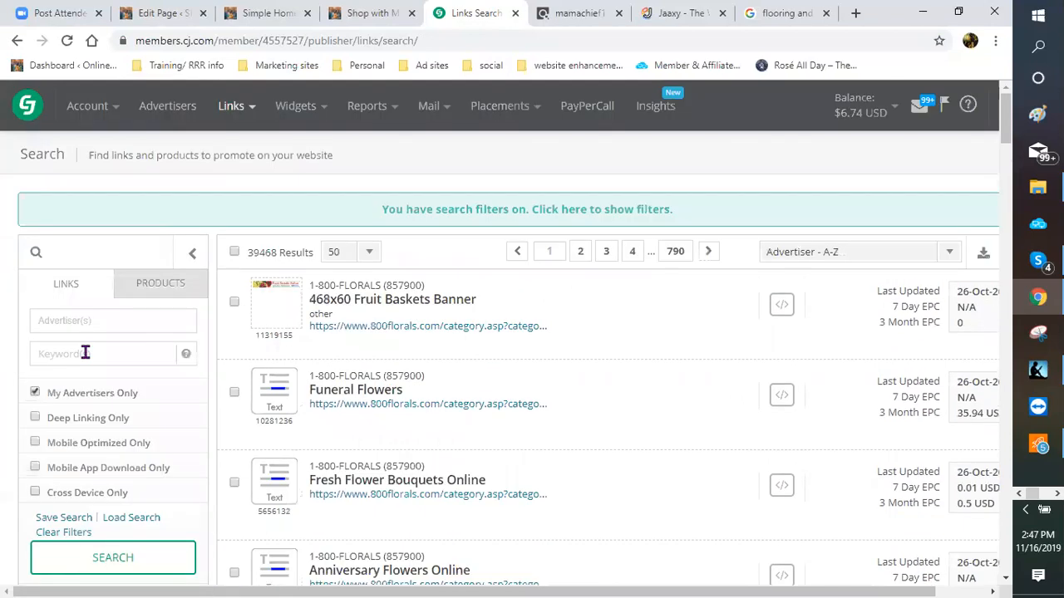
# Step: Search links for the keyword 'decorating' and dismiss the chat notification
pyautogui.click(85, 352)
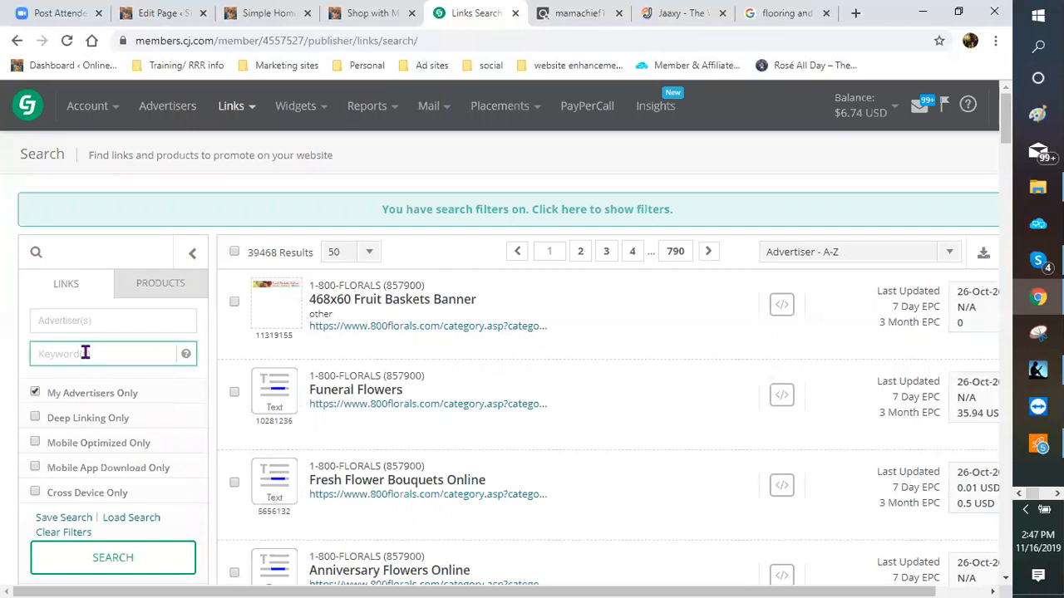
pyautogui.write('decorating')
pyautogui.press('Return')
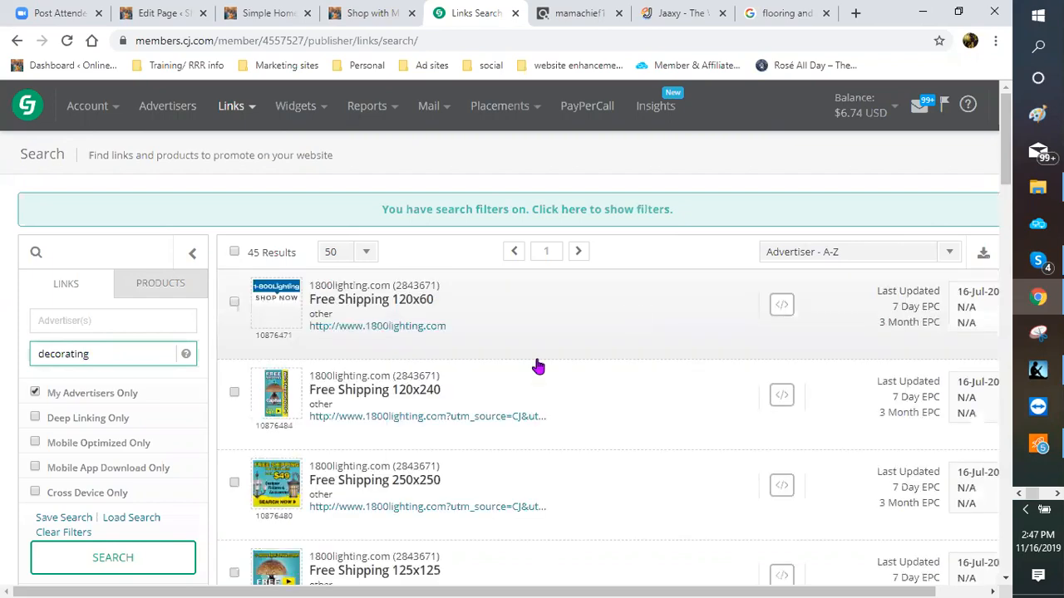
pyautogui.scroll(-5, 533, 359)
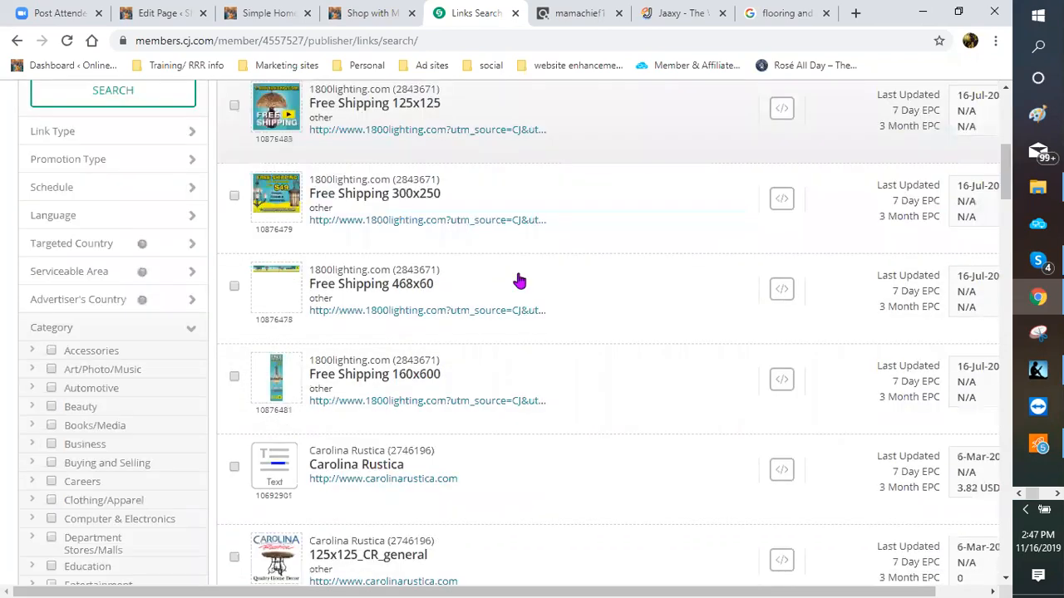
pyautogui.scroll(-3, 518, 280)
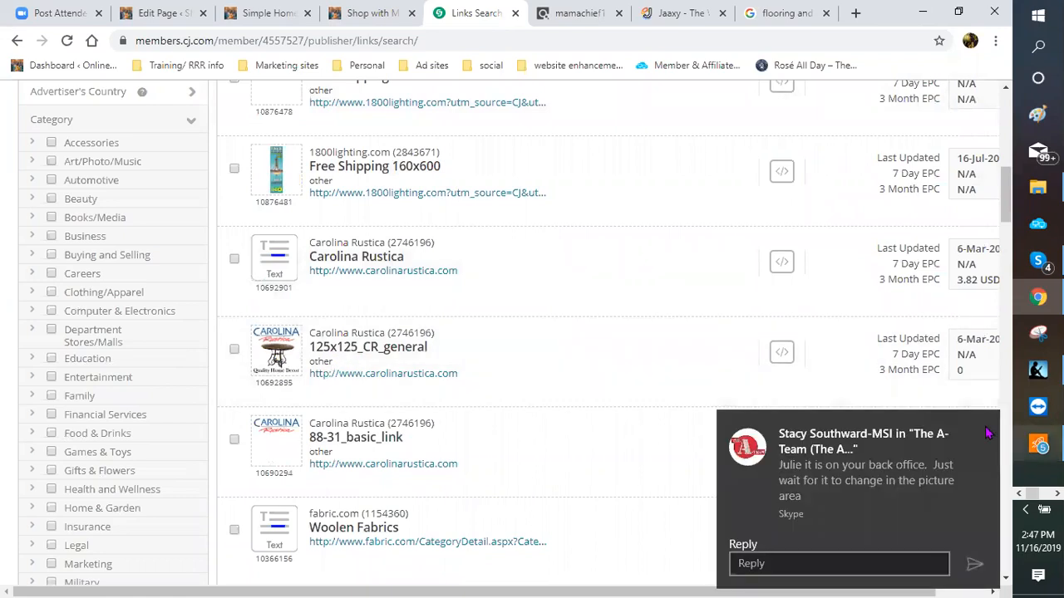
pyautogui.click(989, 424)
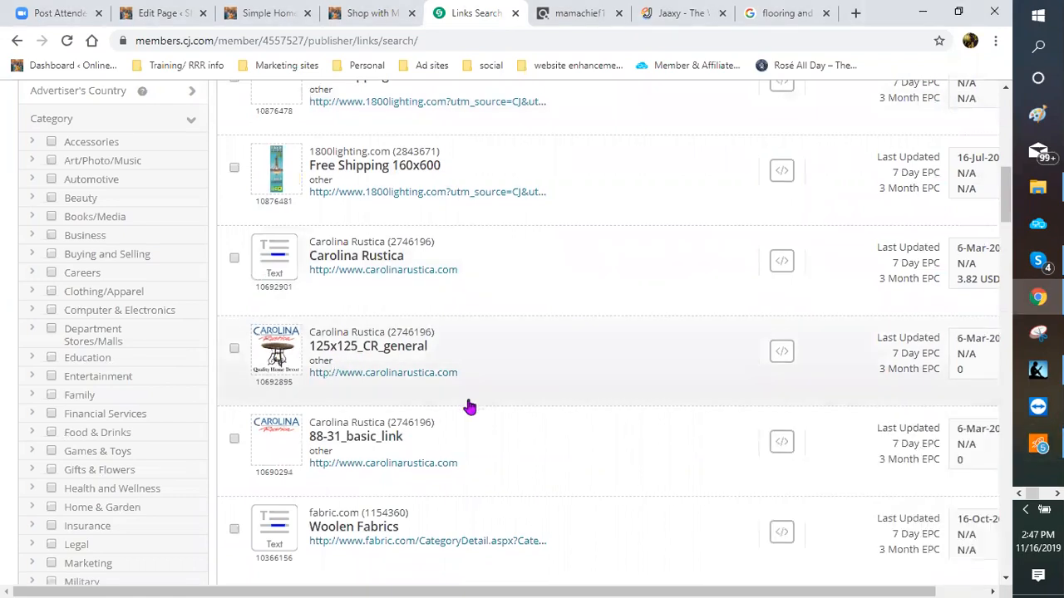
# Step: Expand the details of the Artificial Silk Trees and Plants link, then dismiss the chat notification
pyautogui.scroll(-2, 464, 405)
pyautogui.scroll(-1, 353, 404)
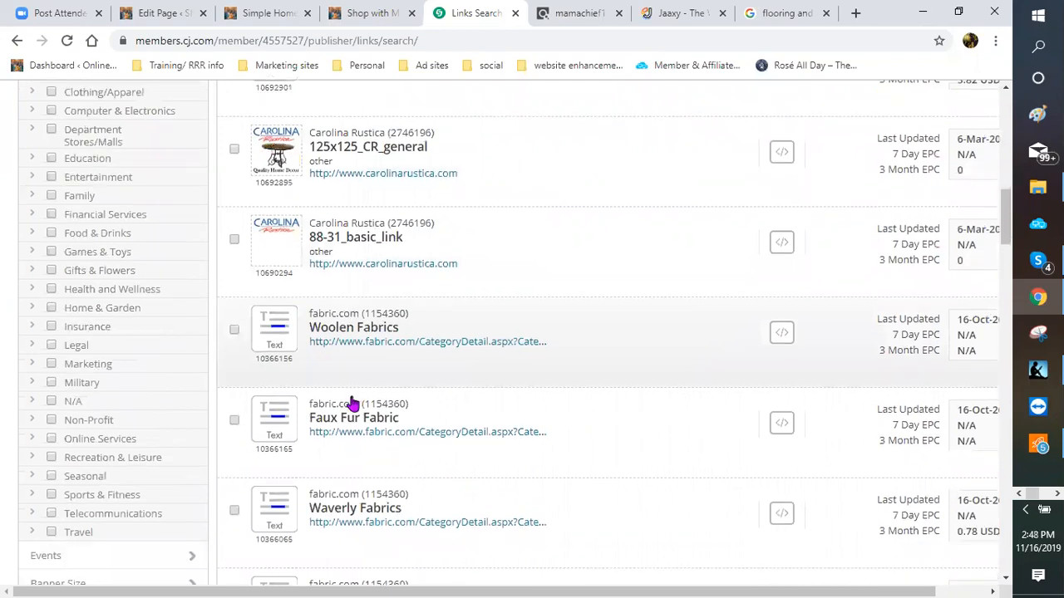
pyautogui.scroll(-4, 353, 404)
pyautogui.scroll(-4, 353, 404)
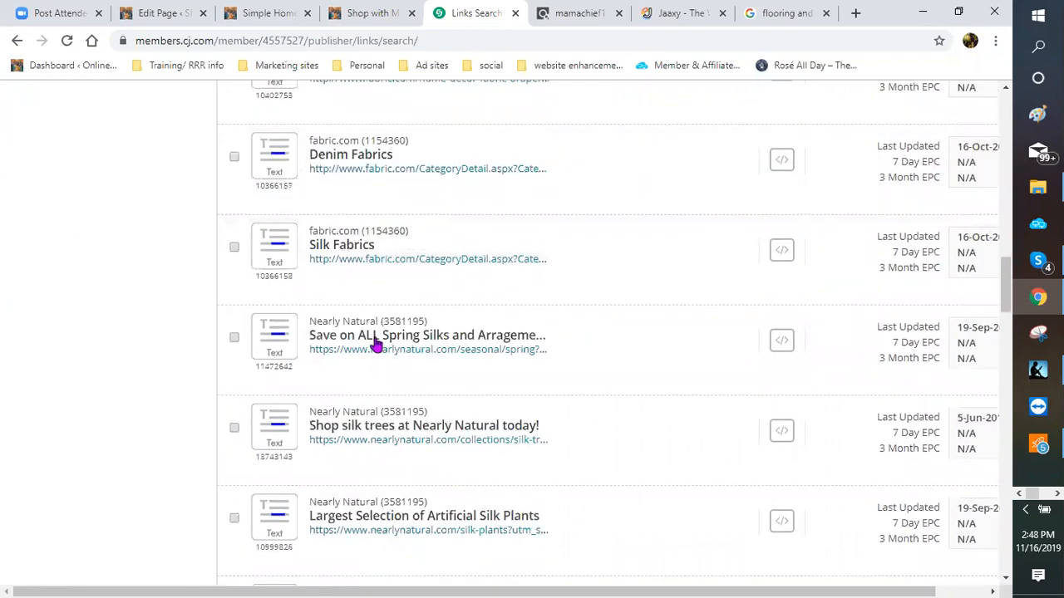
pyautogui.scroll(-1, 327, 419)
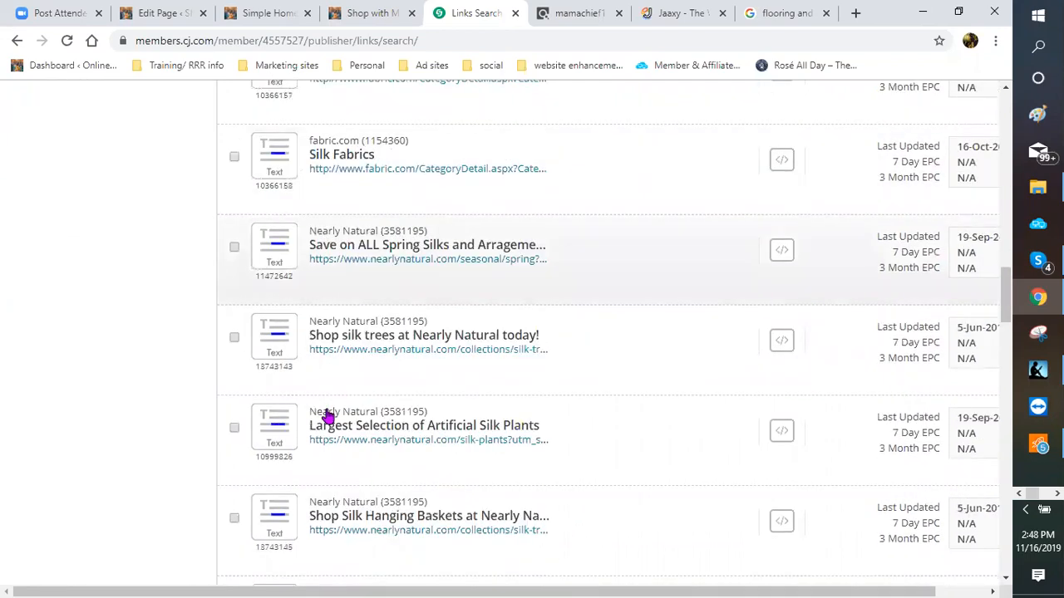
pyautogui.scroll(-1, 357, 382)
pyautogui.scroll(-1, 356, 370)
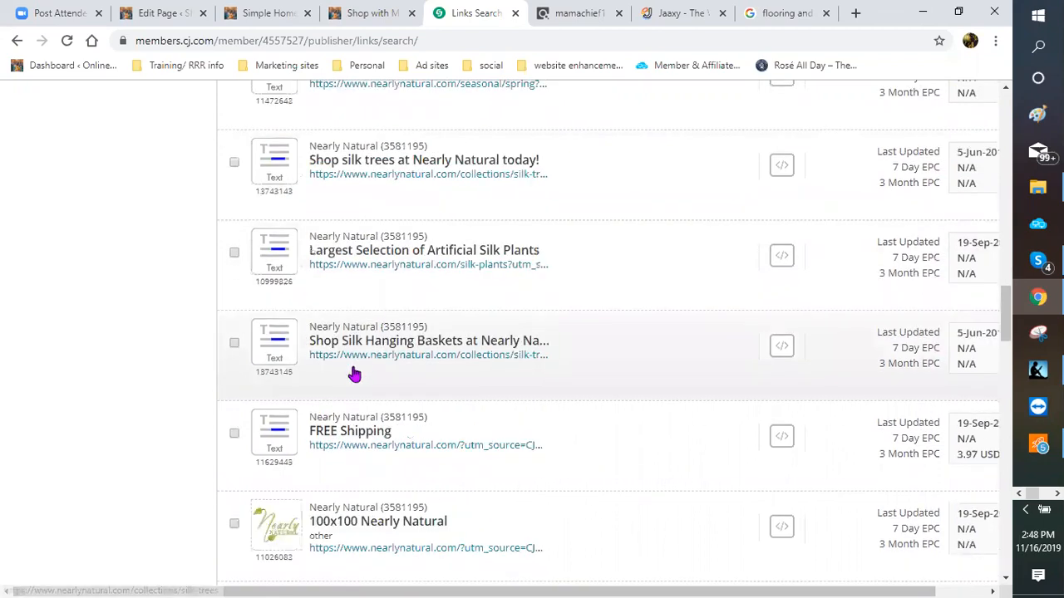
pyautogui.scroll(-2, 353, 387)
pyautogui.scroll(-4, 353, 386)
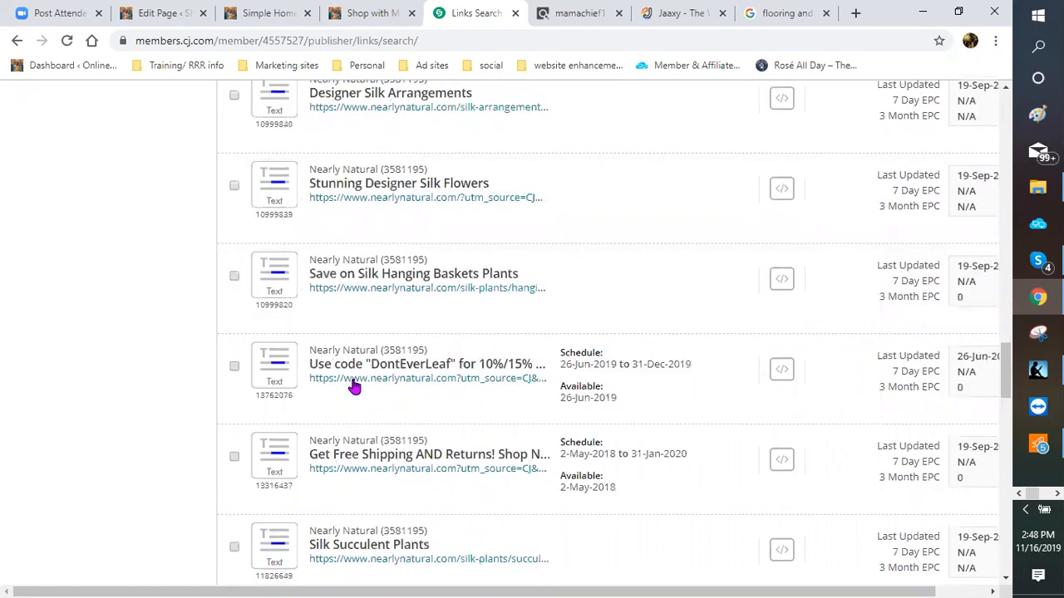
pyautogui.scroll(-2, 359, 407)
pyautogui.scroll(-2, 333, 366)
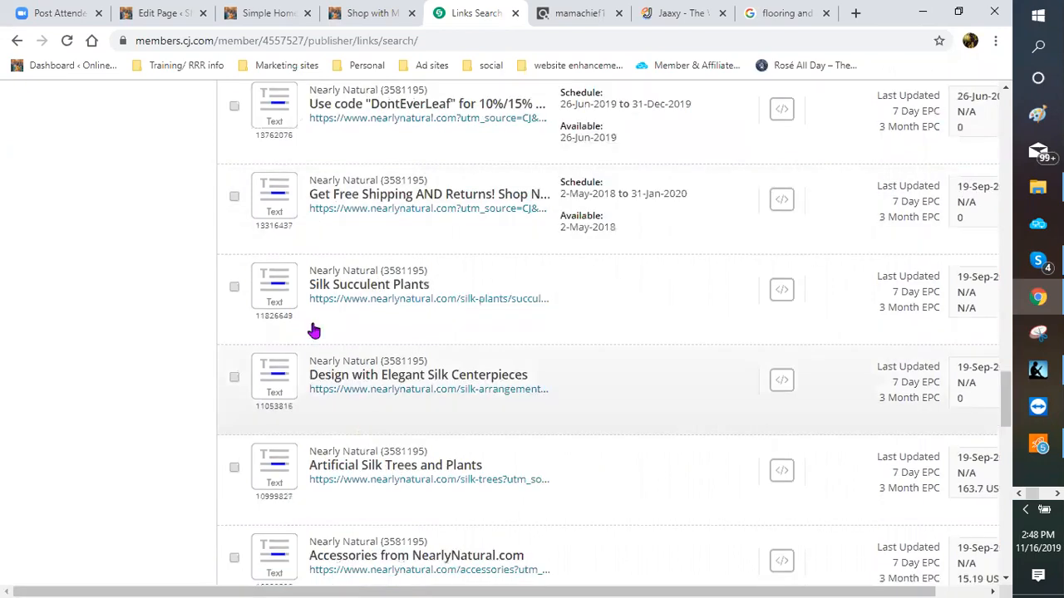
pyautogui.scroll(-1, 340, 357)
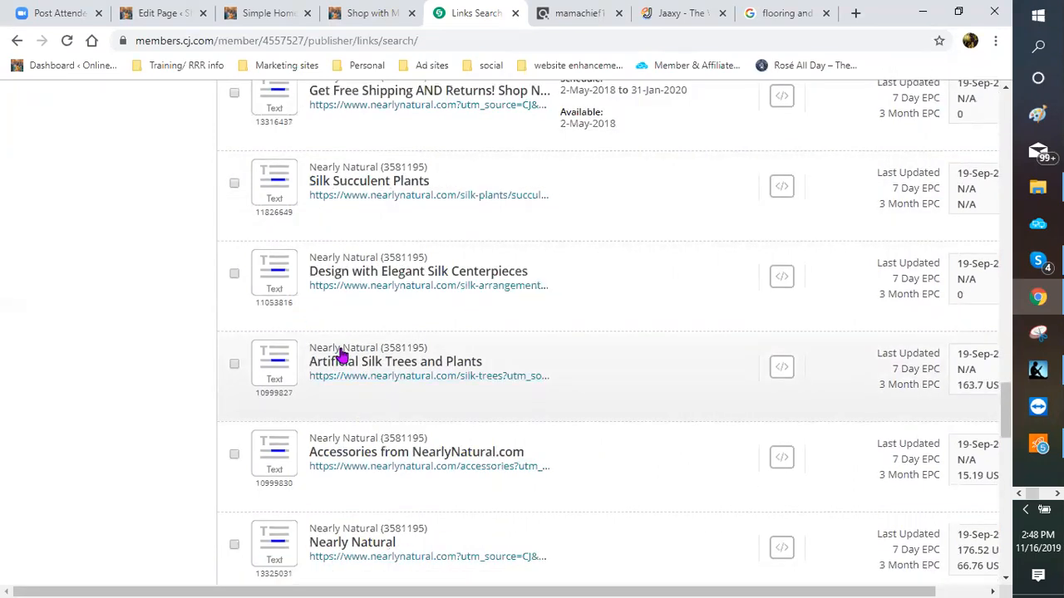
pyautogui.click(340, 355)
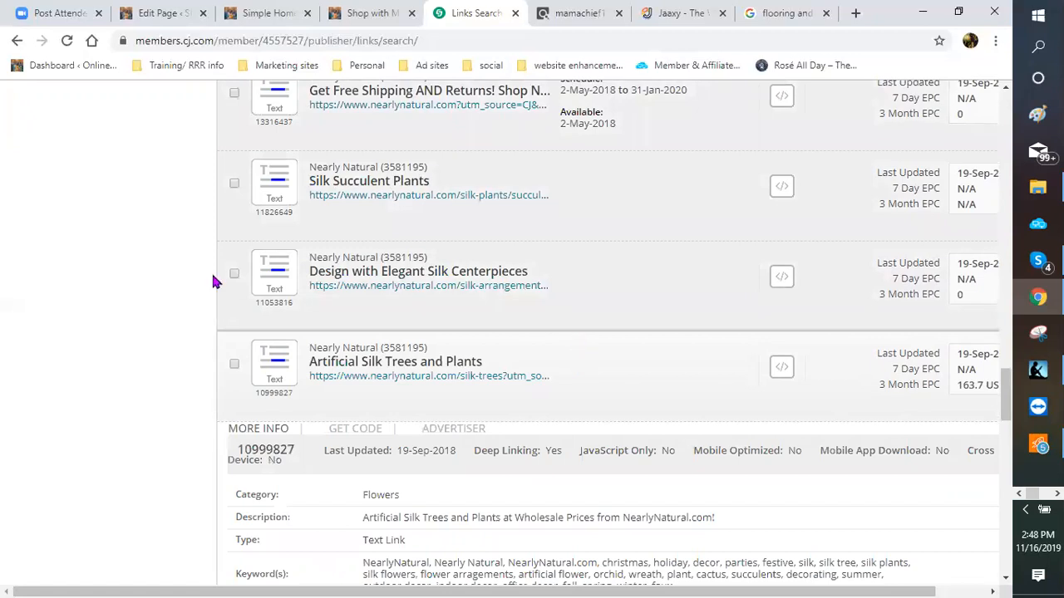
pyautogui.scroll(-2, 265, 283)
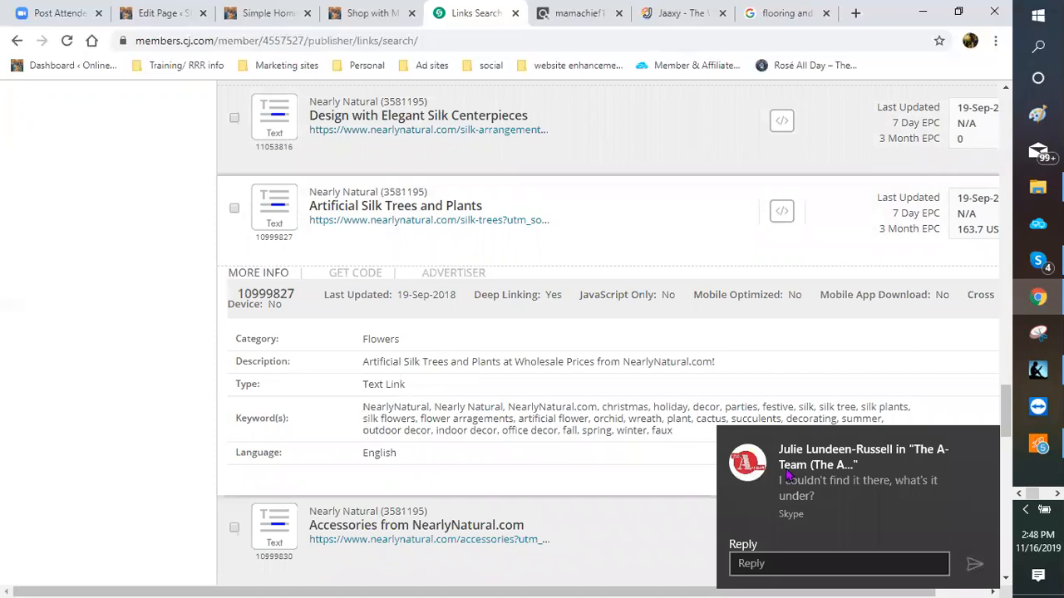
pyautogui.click(989, 447)
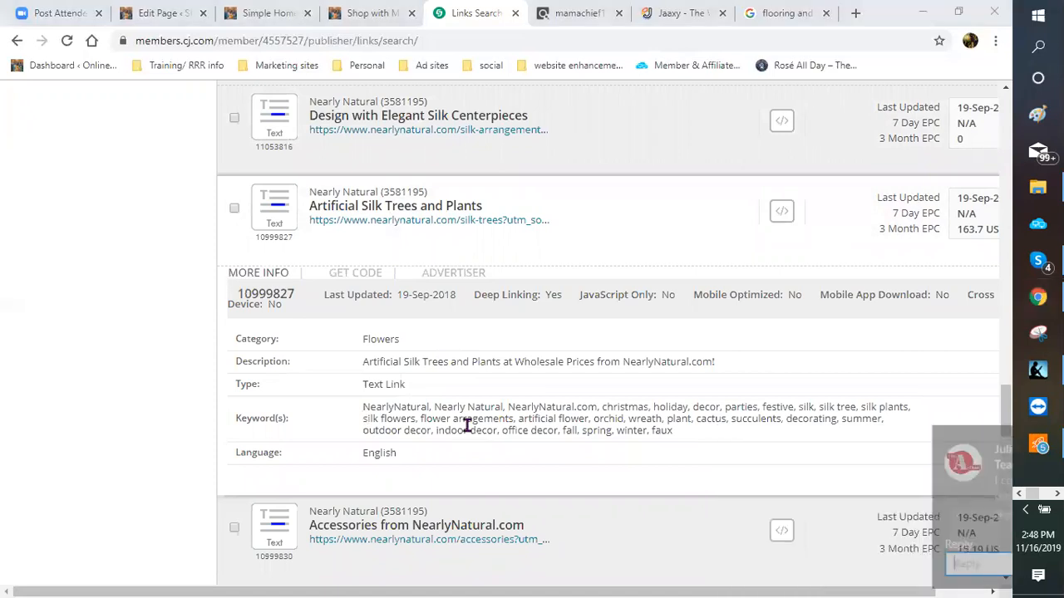
# Step: Get the link's code and show its plain Click URL
pyautogui.click(358, 275)
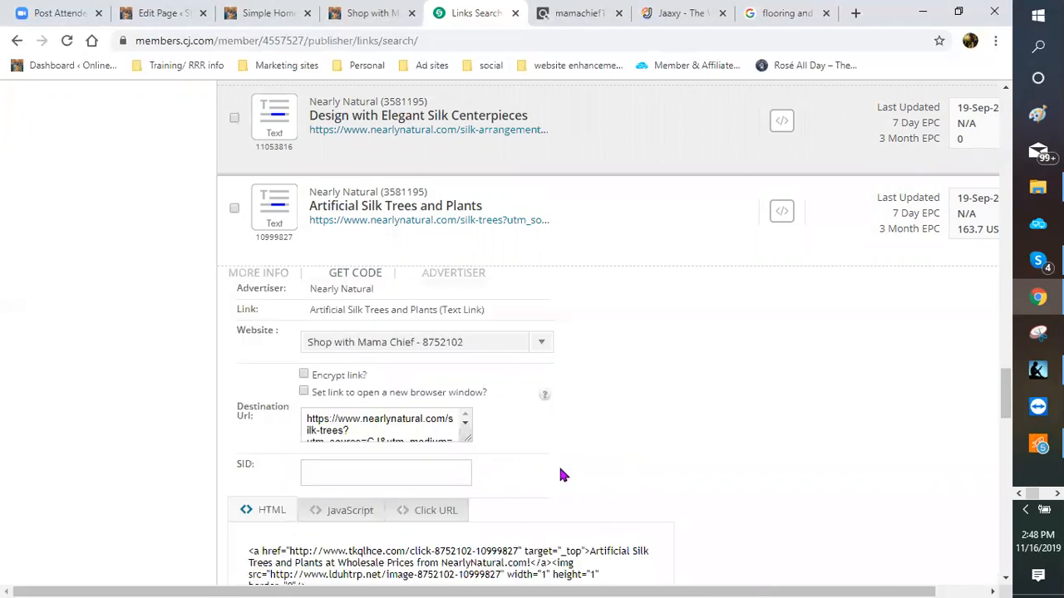
pyautogui.scroll(-1, 435, 411)
pyautogui.click(427, 406)
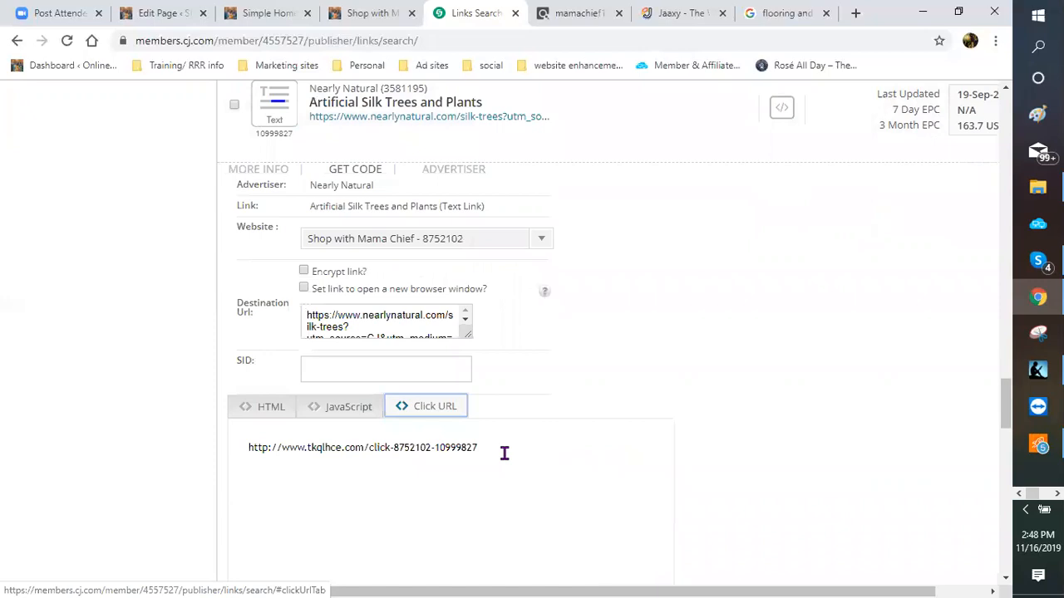
pyautogui.scroll(1, 456, 228)
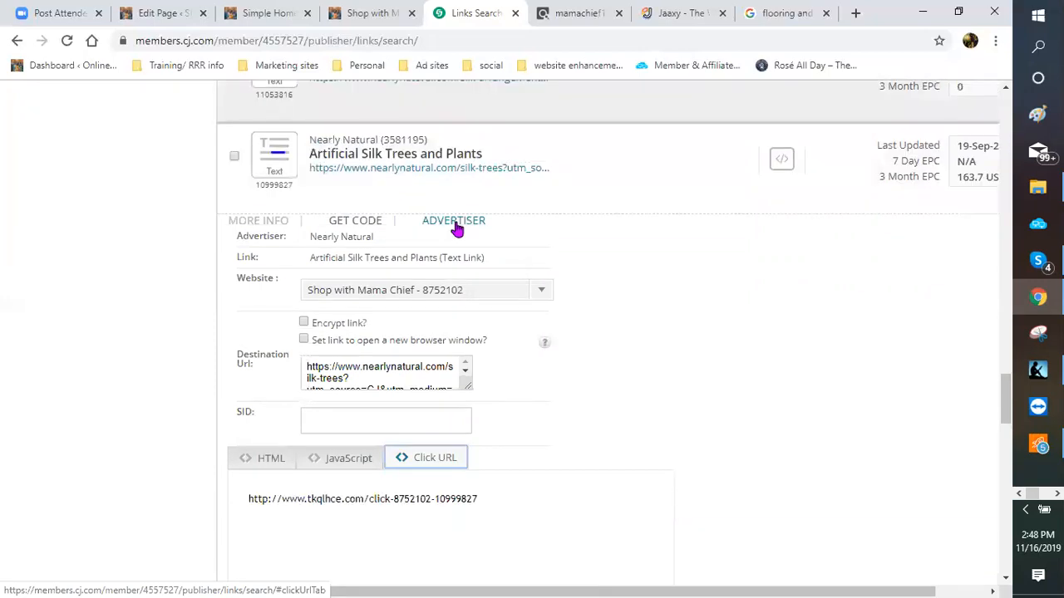
# Step: Review Nearly Natural's advertiser profile, details and description for this link
pyautogui.click(454, 221)
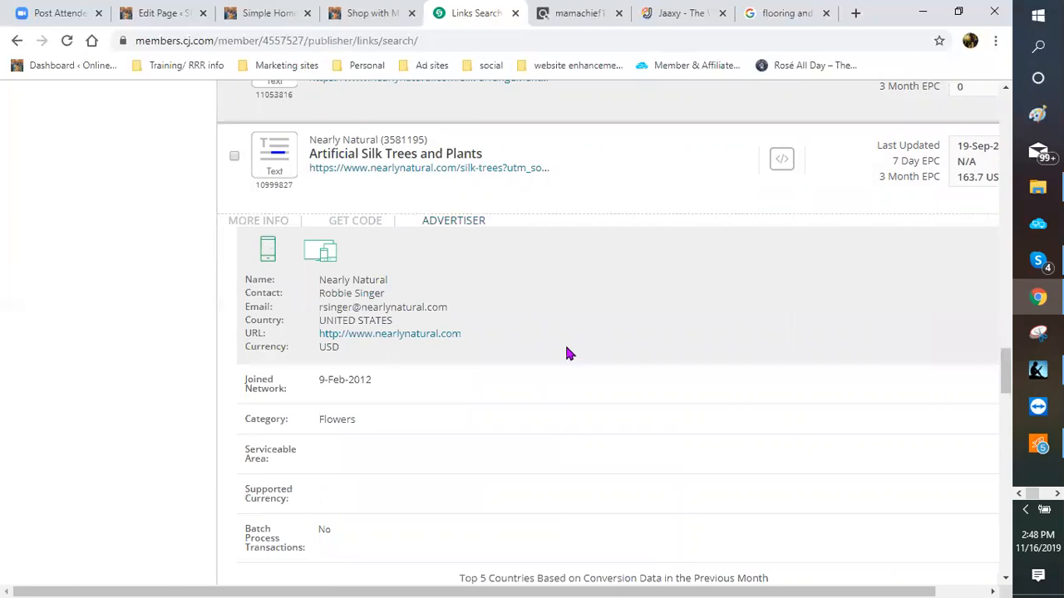
pyautogui.scroll(-2, 407, 330)
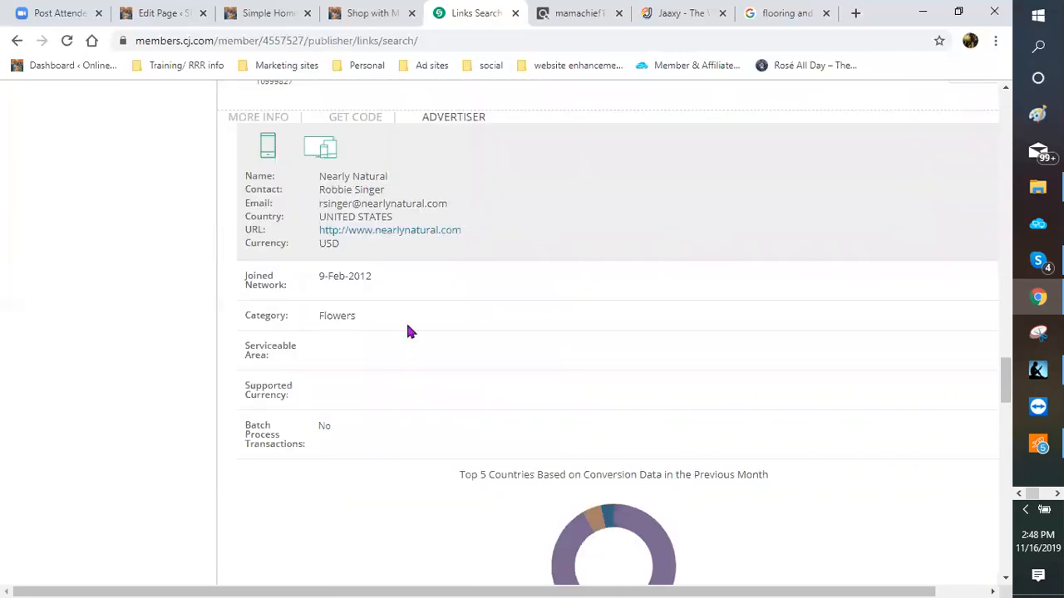
pyautogui.scroll(-3, 354, 316)
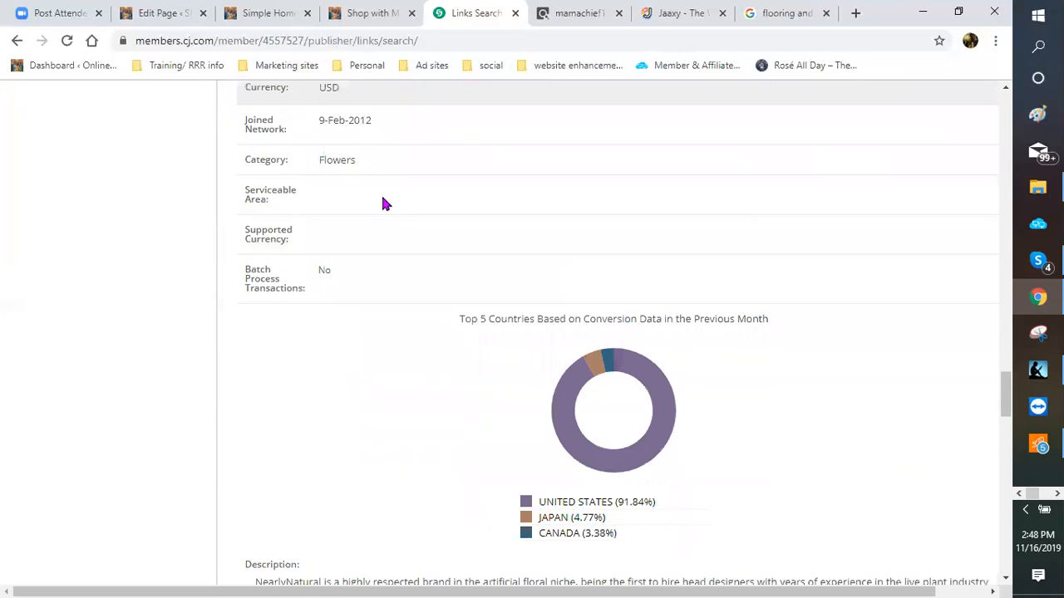
pyautogui.scroll(-1, 378, 212)
pyautogui.scroll(-2, 640, 223)
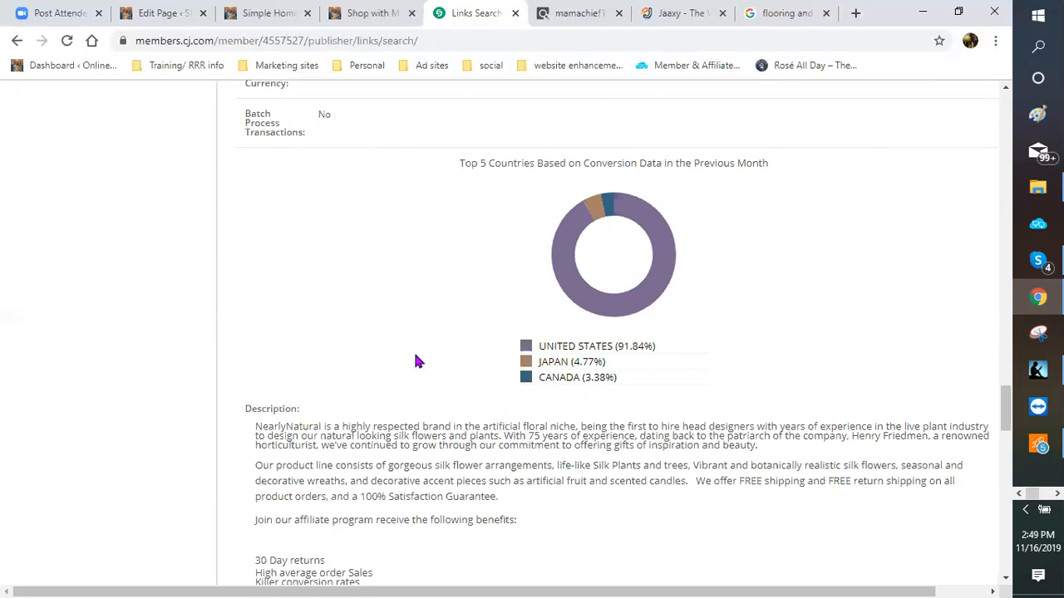
pyautogui.scroll(3, 414, 241)
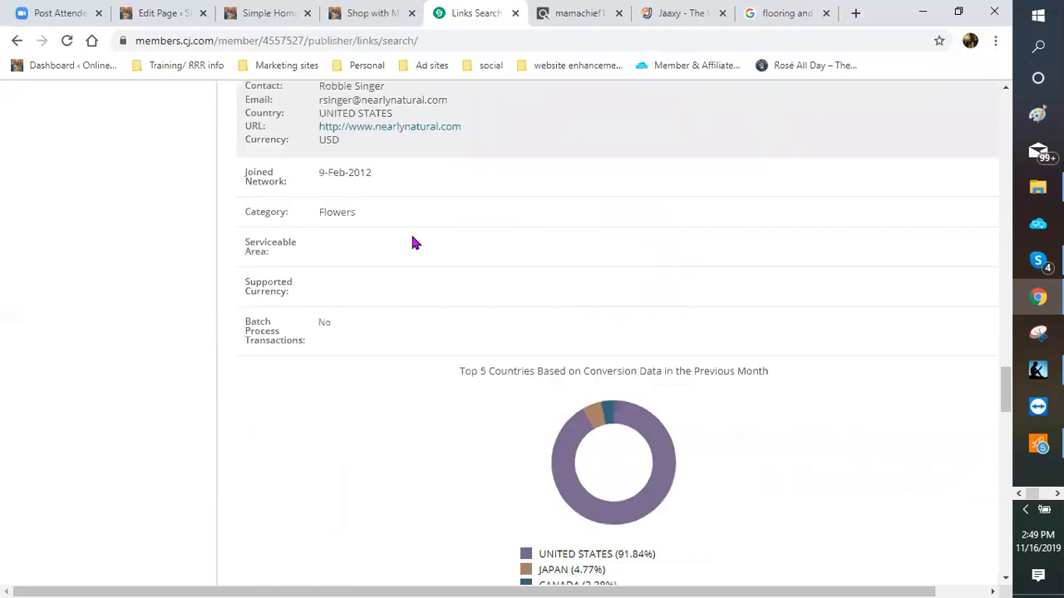
pyautogui.scroll(-1, 326, 141)
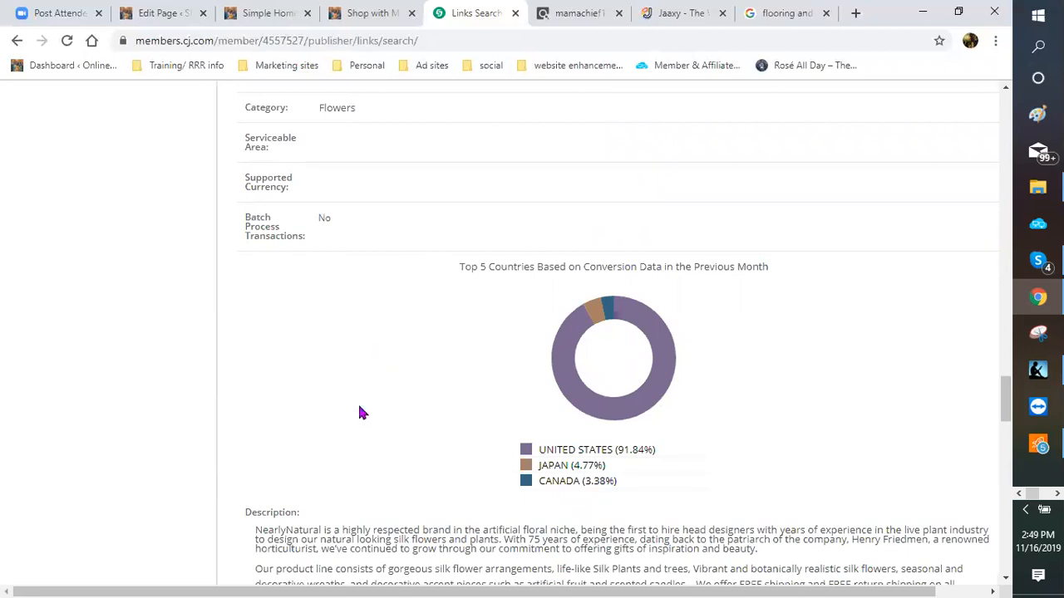
pyautogui.scroll(-2, 384, 342)
pyautogui.scroll(-2, 321, 246)
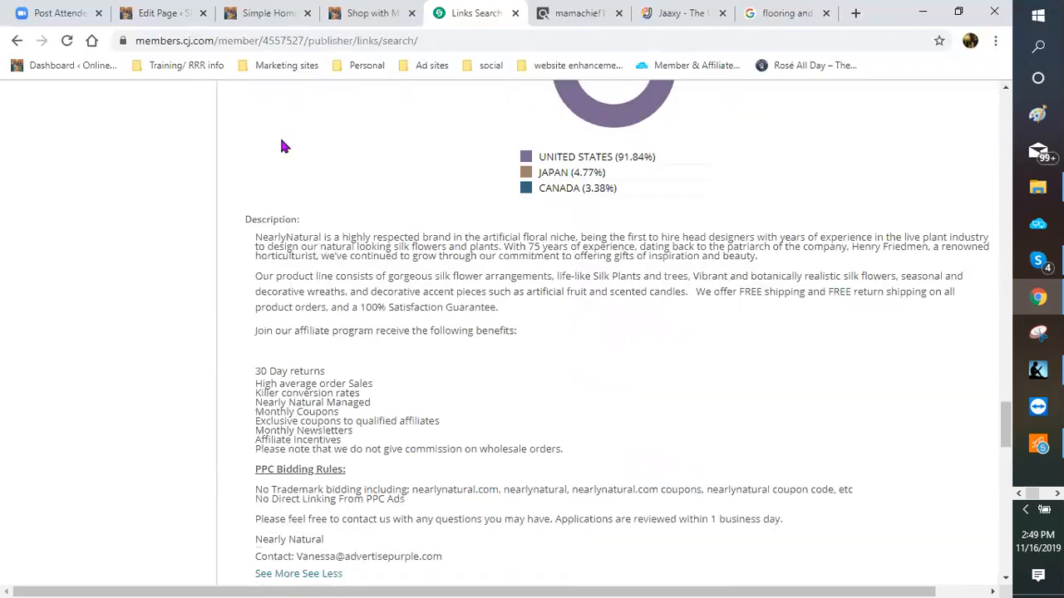
pyautogui.scroll(-1, 310, 214)
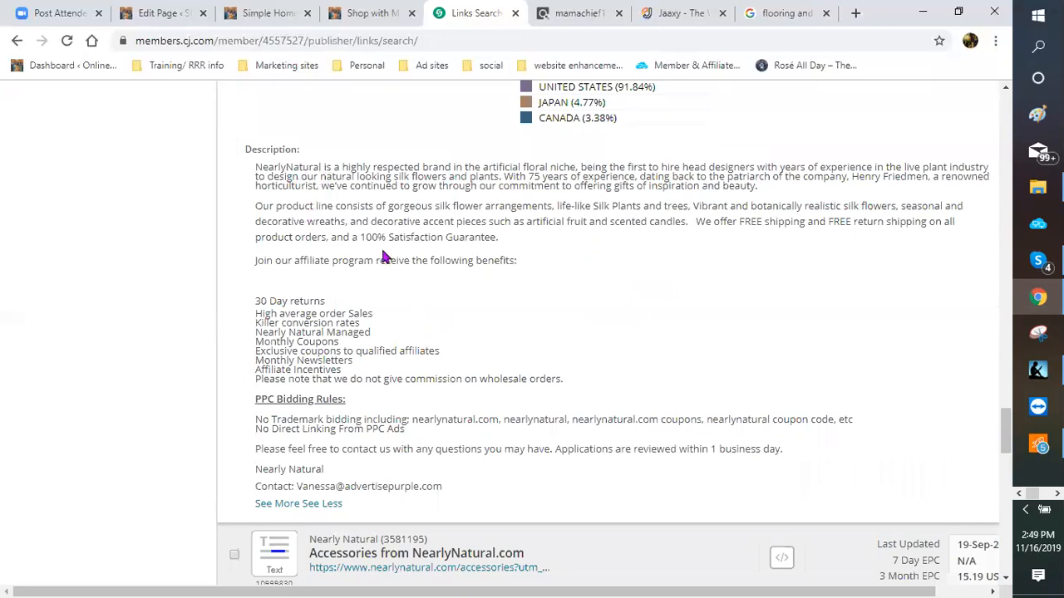
pyautogui.scroll(-1, 372, 282)
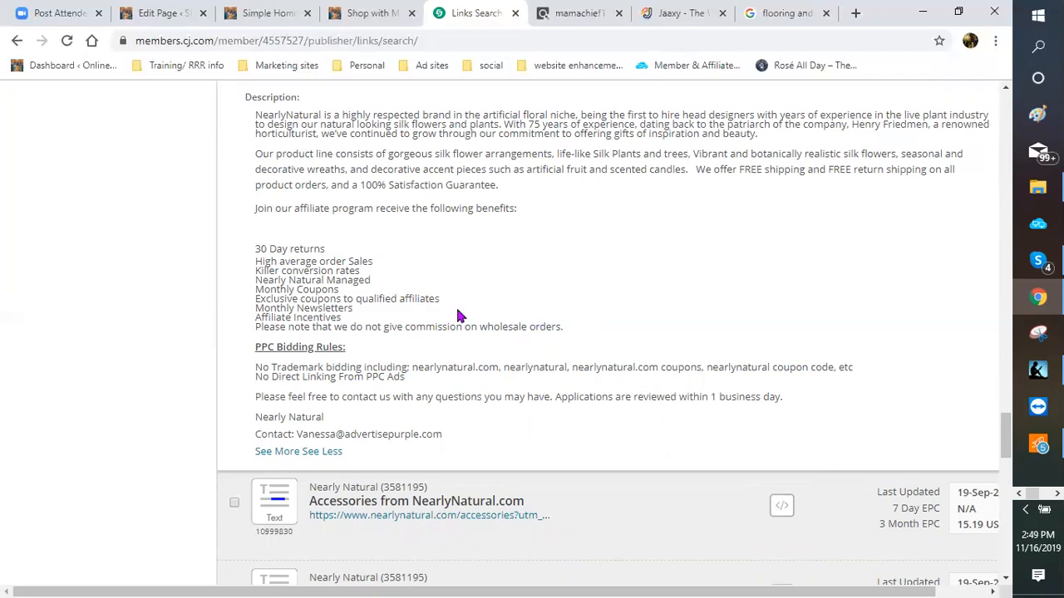
pyautogui.scroll(3, 421, 315)
pyautogui.scroll(5, 422, 314)
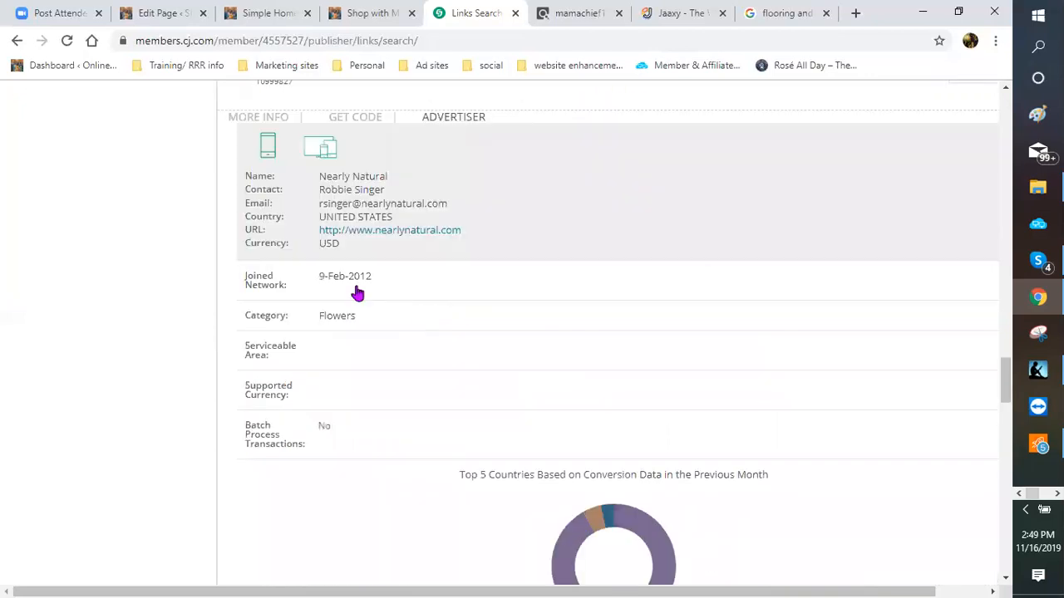
pyautogui.scroll(1, 356, 292)
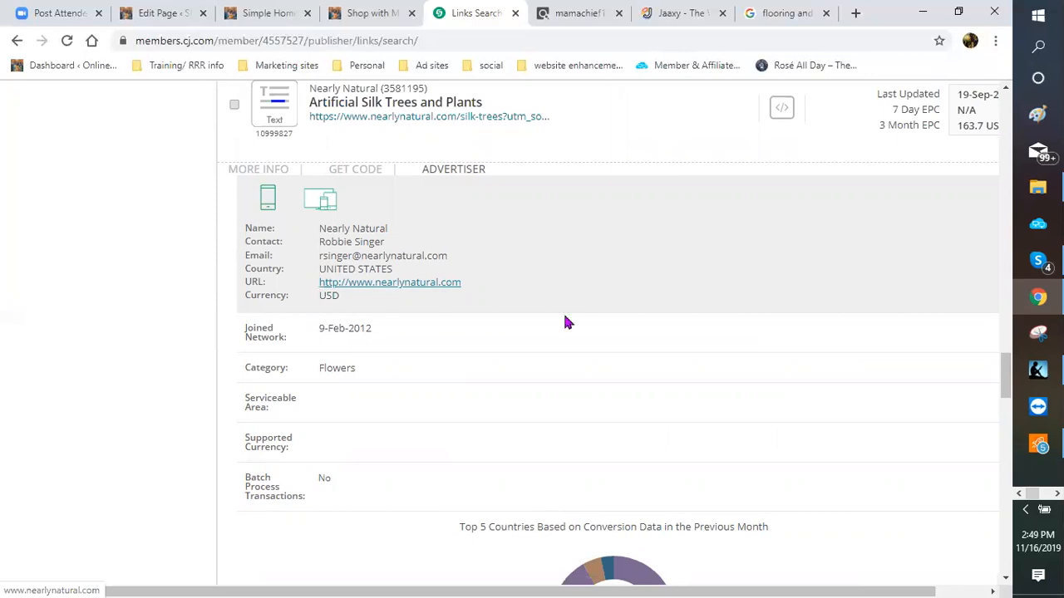
pyautogui.scroll(1, 590, 231)
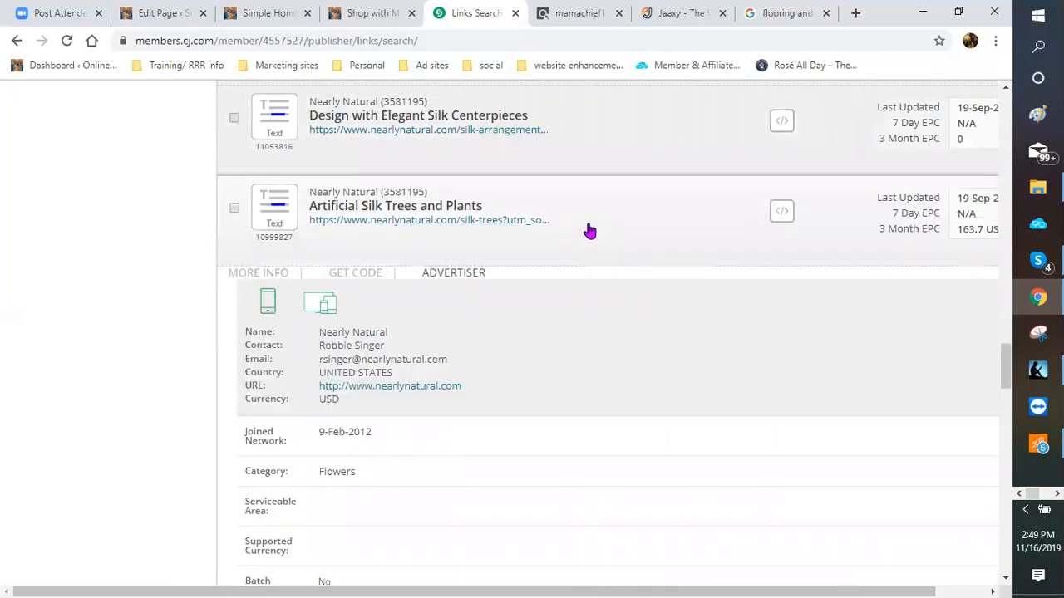
# Step: Collapse the Artificial Silk Trees and Plants details and scroll back up the results list
pyautogui.click(589, 231)
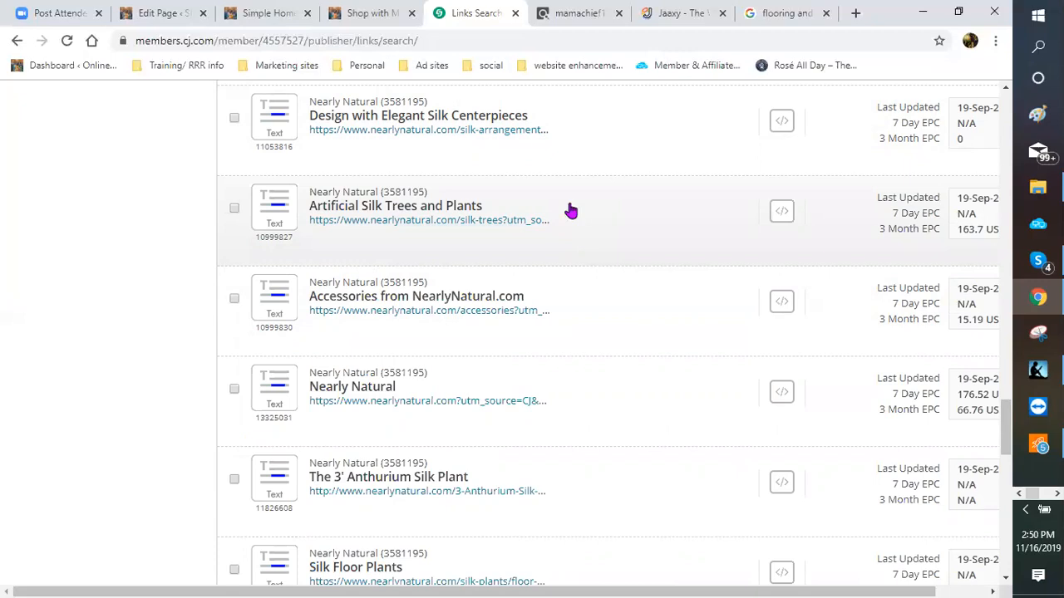
pyautogui.scroll(2, 603, 212)
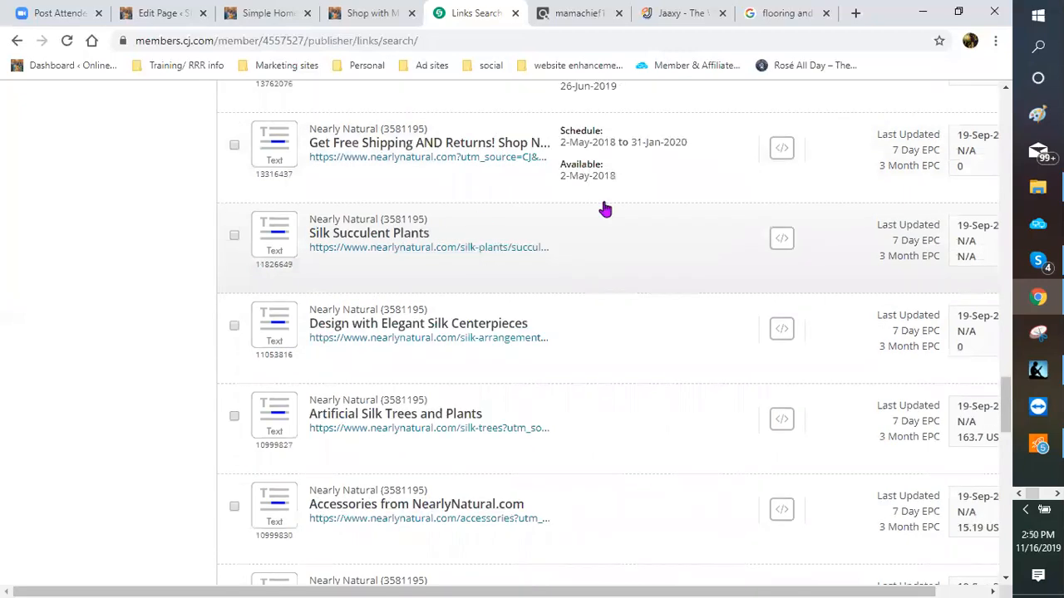
pyautogui.scroll(3, 582, 212)
pyautogui.scroll(7, 561, 208)
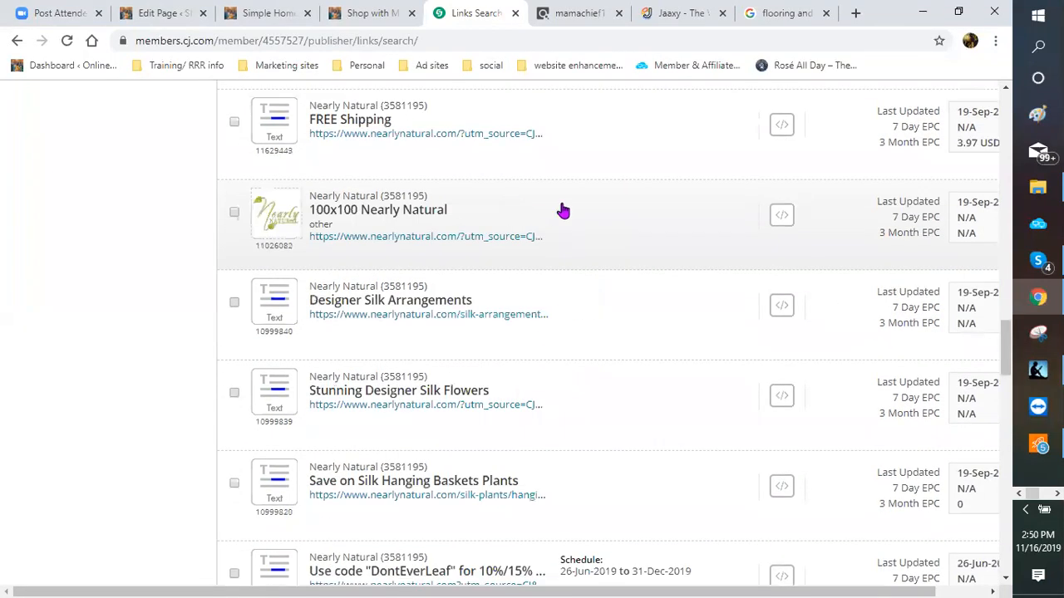
pyautogui.scroll(2, 515, 200)
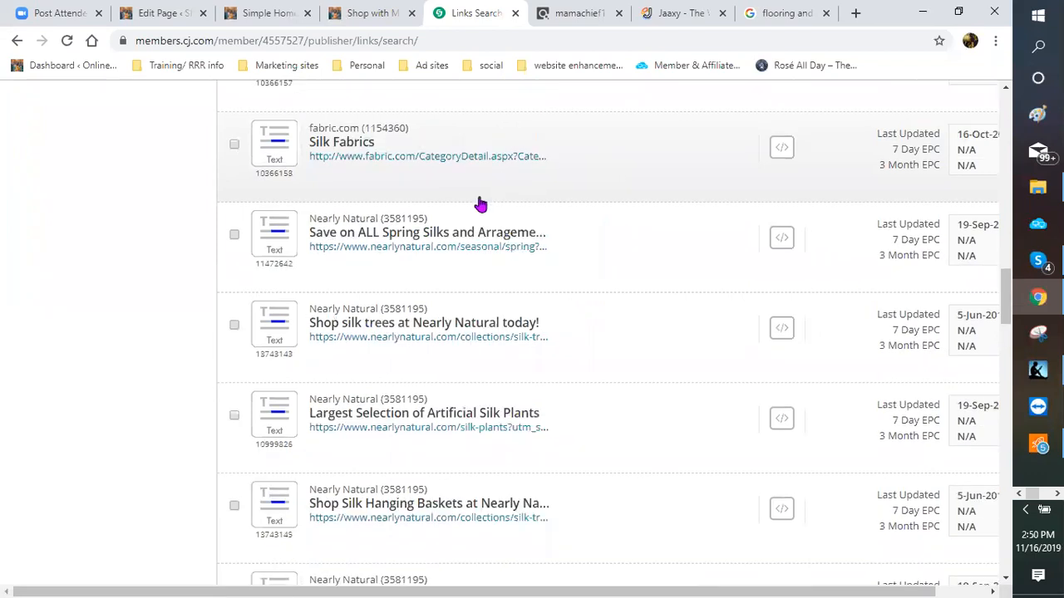
pyautogui.scroll(4, 478, 205)
pyautogui.scroll(3, 469, 203)
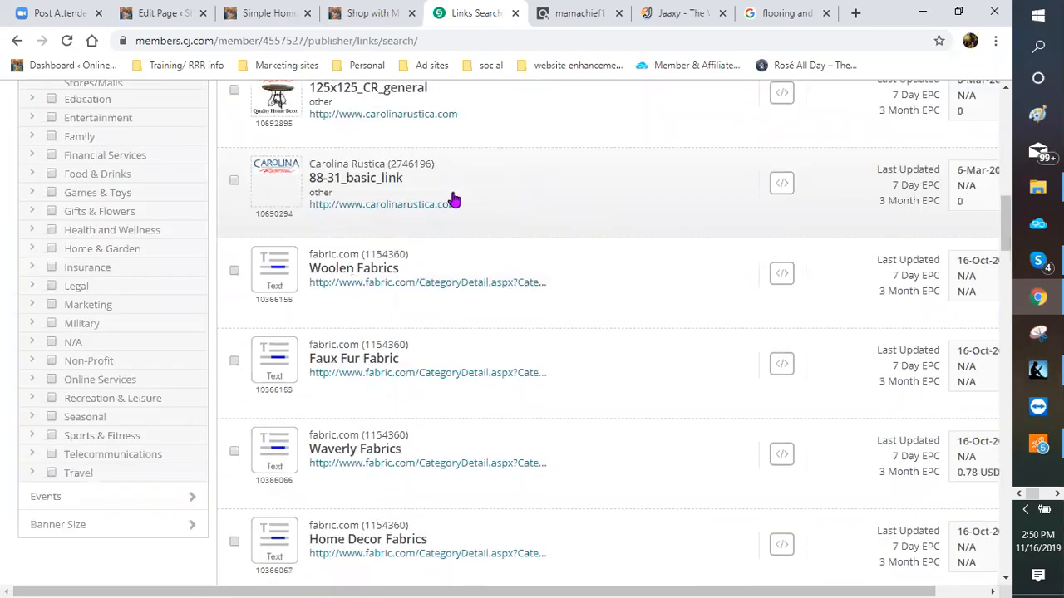
pyautogui.scroll(1, 453, 196)
pyautogui.scroll(3, 777, 230)
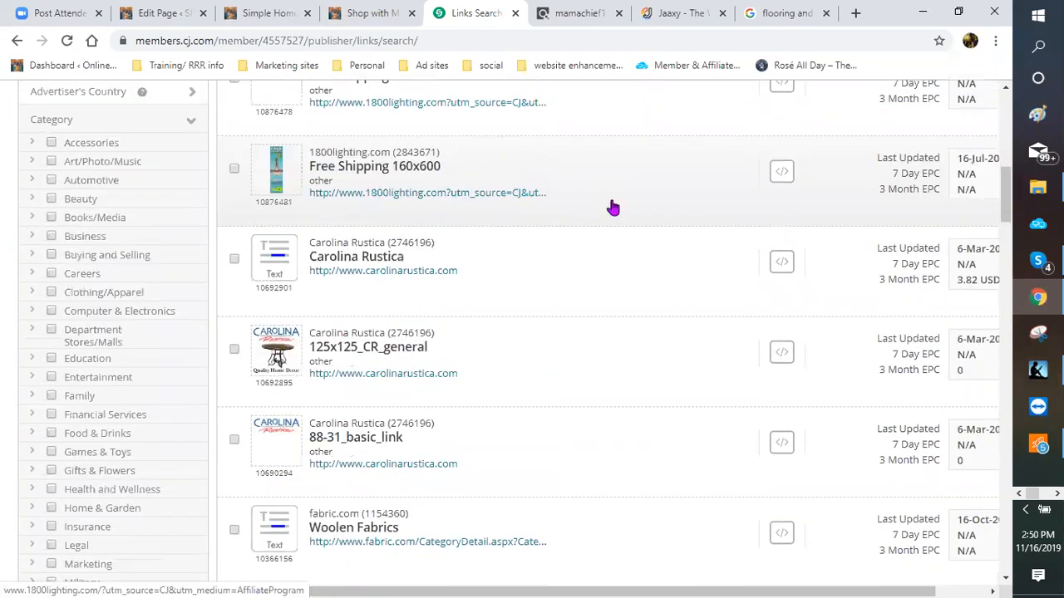
pyautogui.scroll(1, 607, 204)
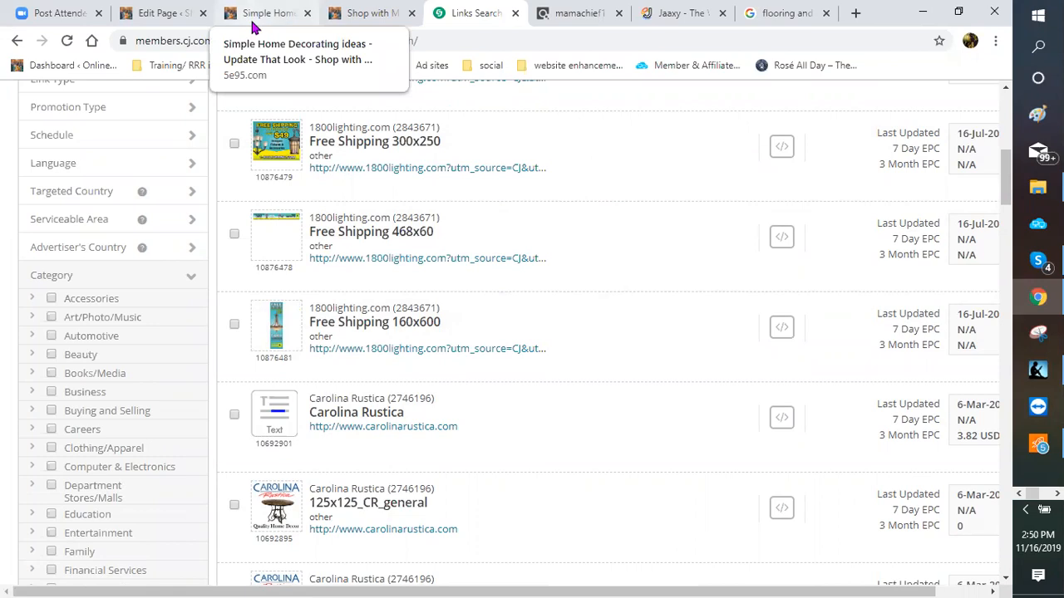
pyautogui.click(171, 14)
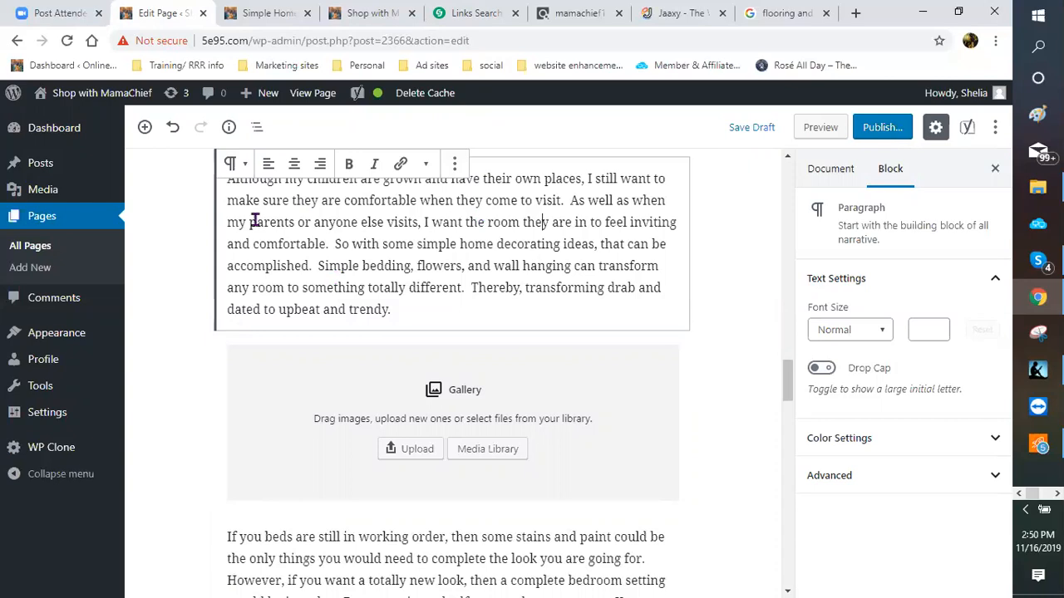
pyautogui.scroll(-2, 404, 407)
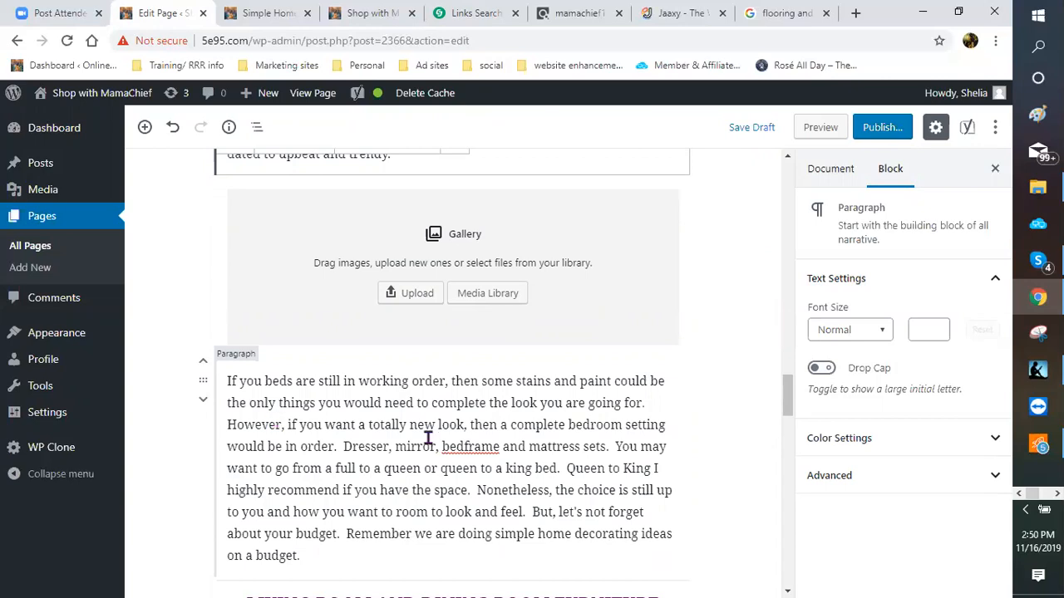
pyautogui.scroll(1, 746, 446)
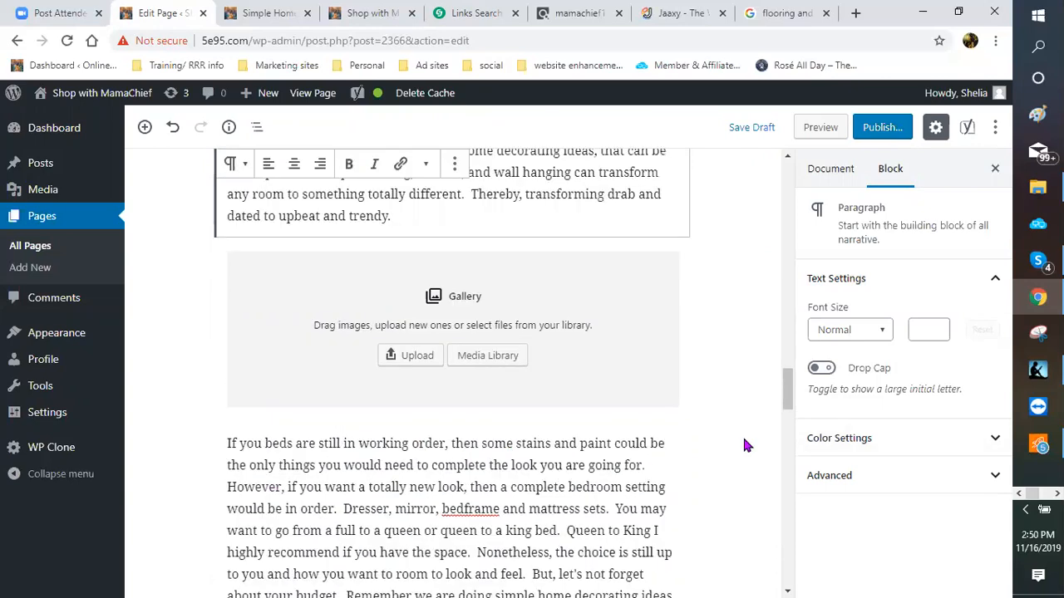
pyautogui.scroll(3, 744, 440)
pyautogui.scroll(2, 744, 444)
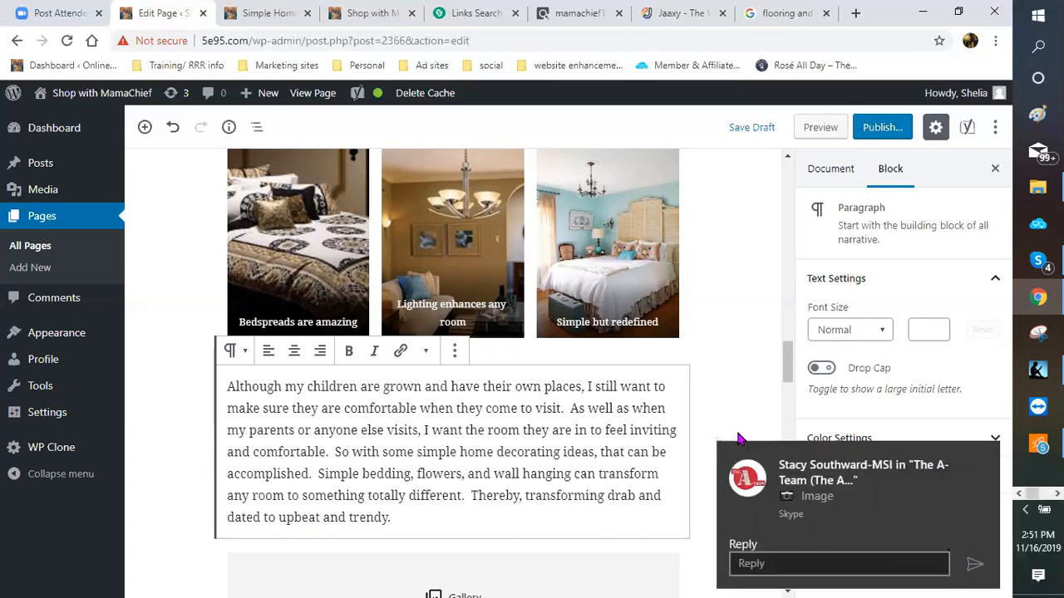
pyautogui.click(986, 457)
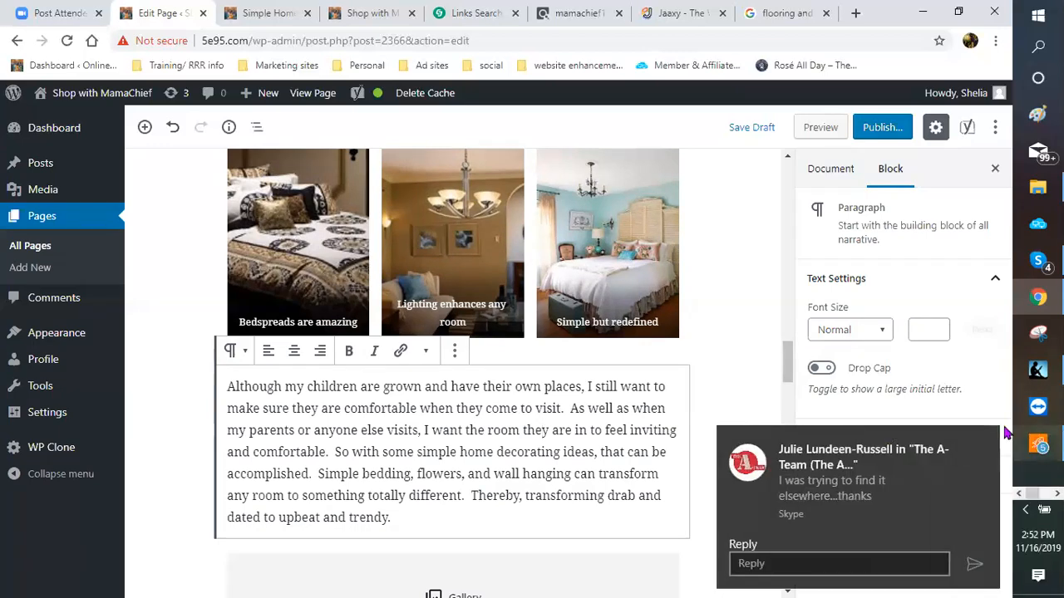
pyautogui.click(986, 446)
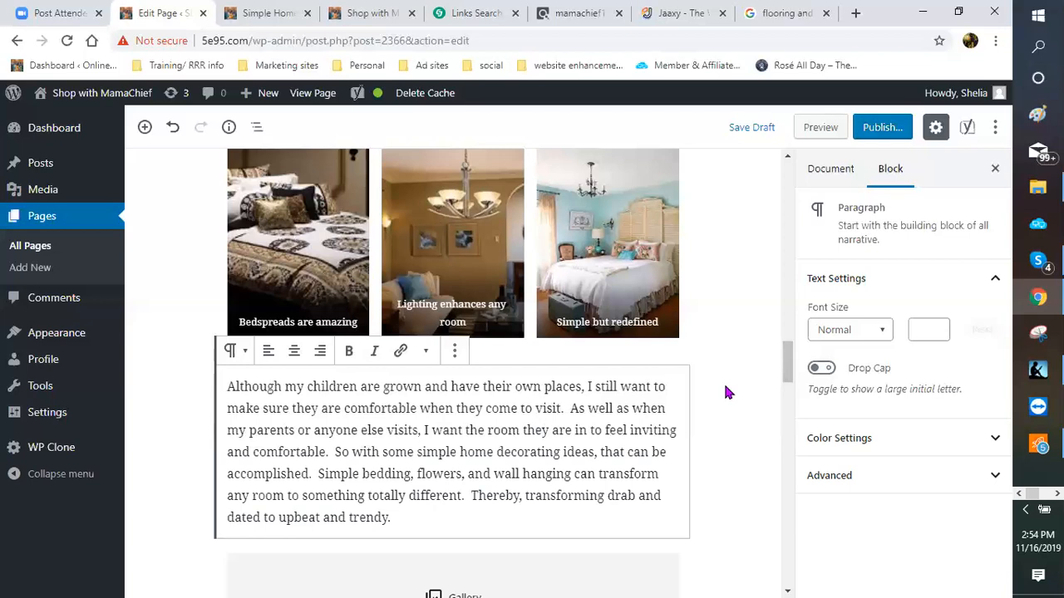
# Step: Return to the 45 'decorating' link results and put the cursor in the keyword box
pyautogui.click(467, 14)
pyautogui.scroll(5, 174, 299)
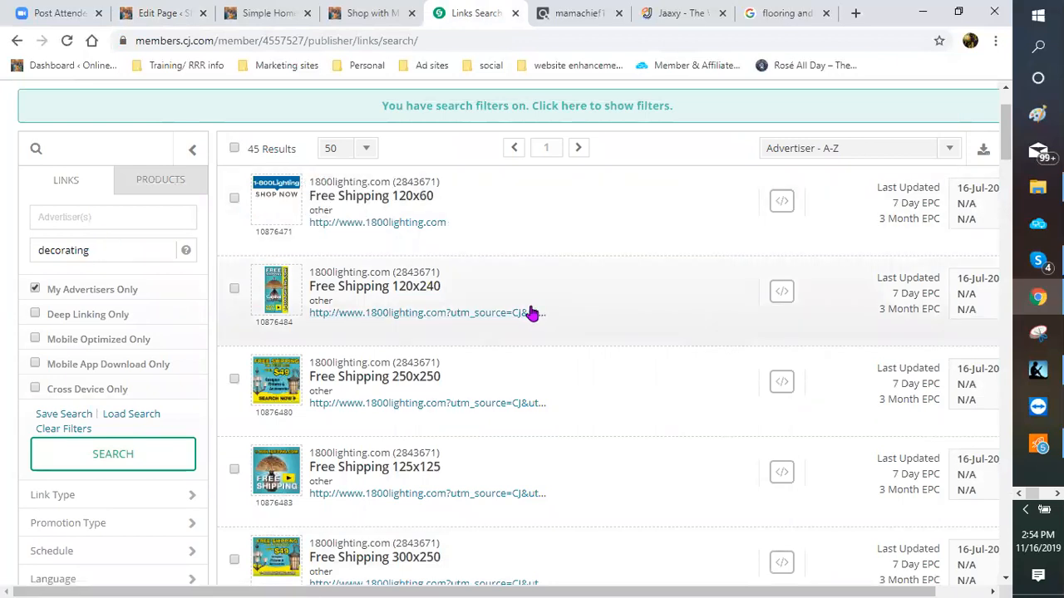
pyautogui.scroll(-2, 529, 310)
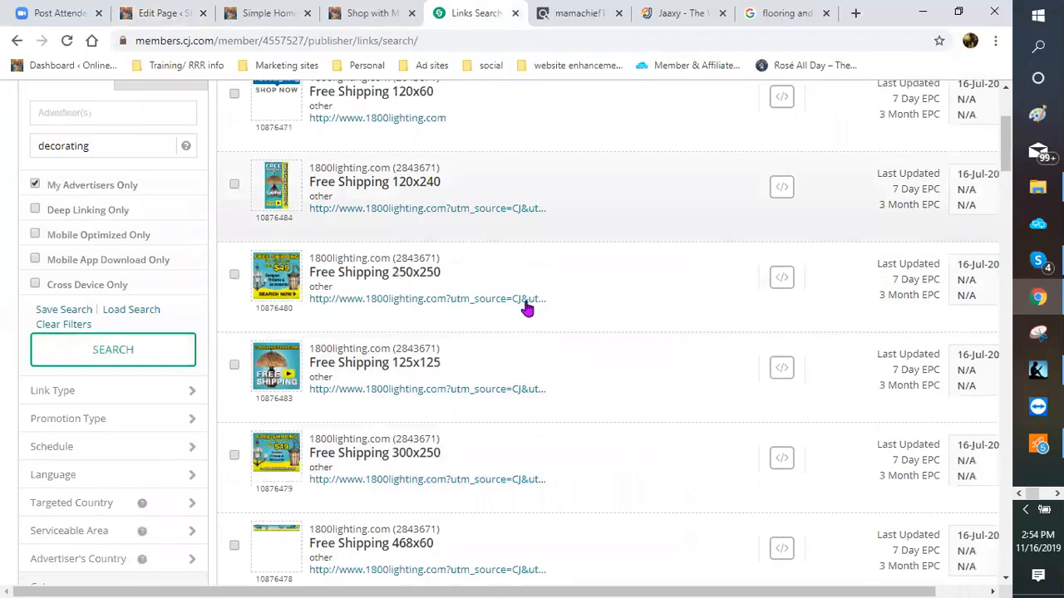
pyautogui.scroll(2, 515, 274)
pyautogui.scroll(-1, 565, 324)
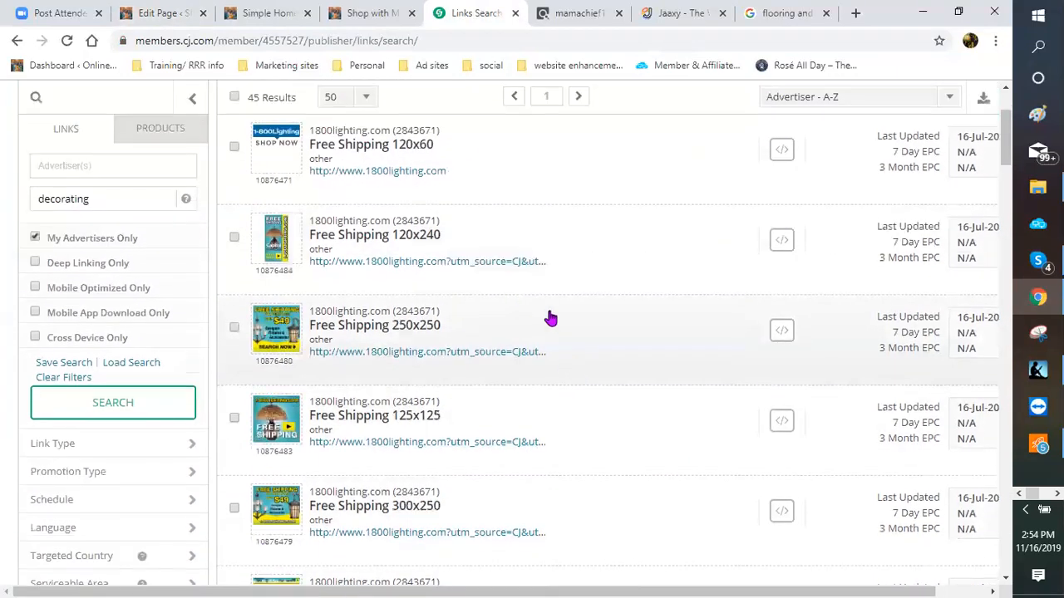
pyautogui.scroll(2, 551, 316)
pyautogui.click(104, 302)
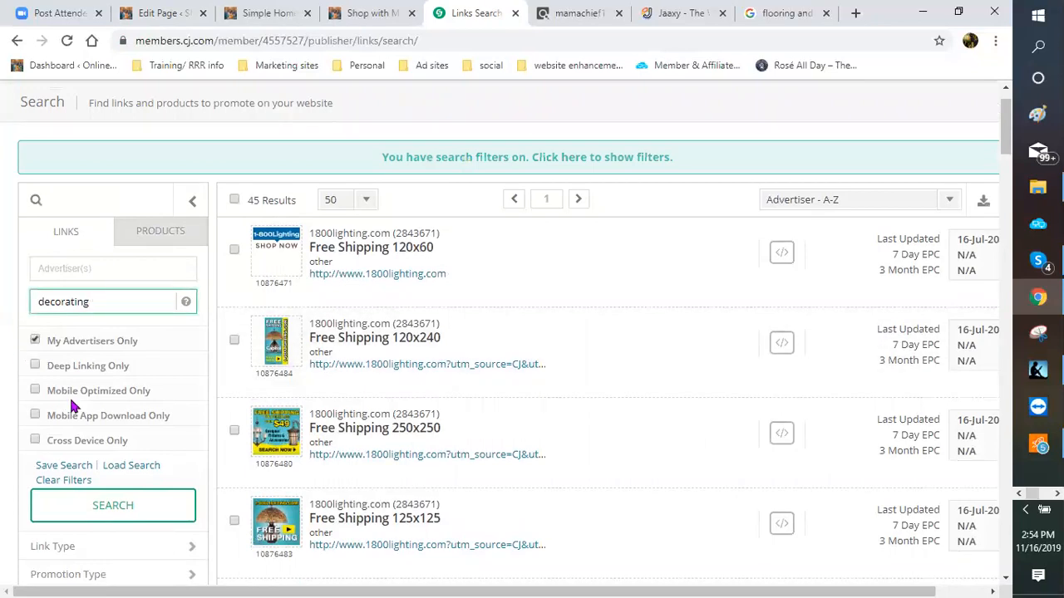
# Step: Replace the search keyword 'decorating' with 'furniture' and run the link search
pyautogui.hotkey('ctrl', 'a')
pyautogui.write('furniture')
pyautogui.press('Return')
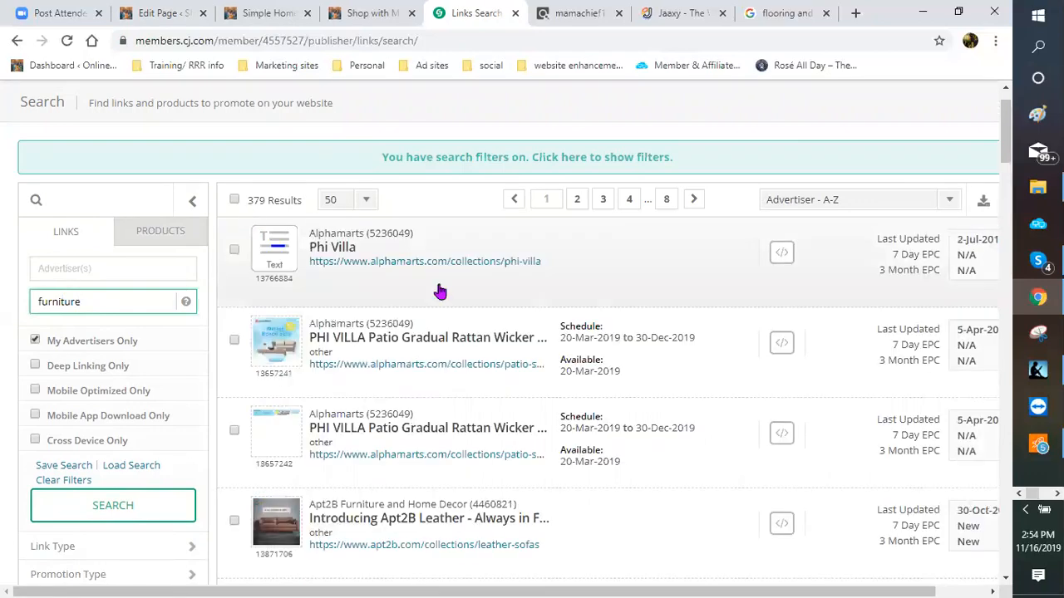
# Step: Review the 379 furniture results, including Apt2B's Furniture Built to Last banners and Lifestyle Image links
pyautogui.scroll(-1, 455, 303)
pyautogui.scroll(-1, 455, 303)
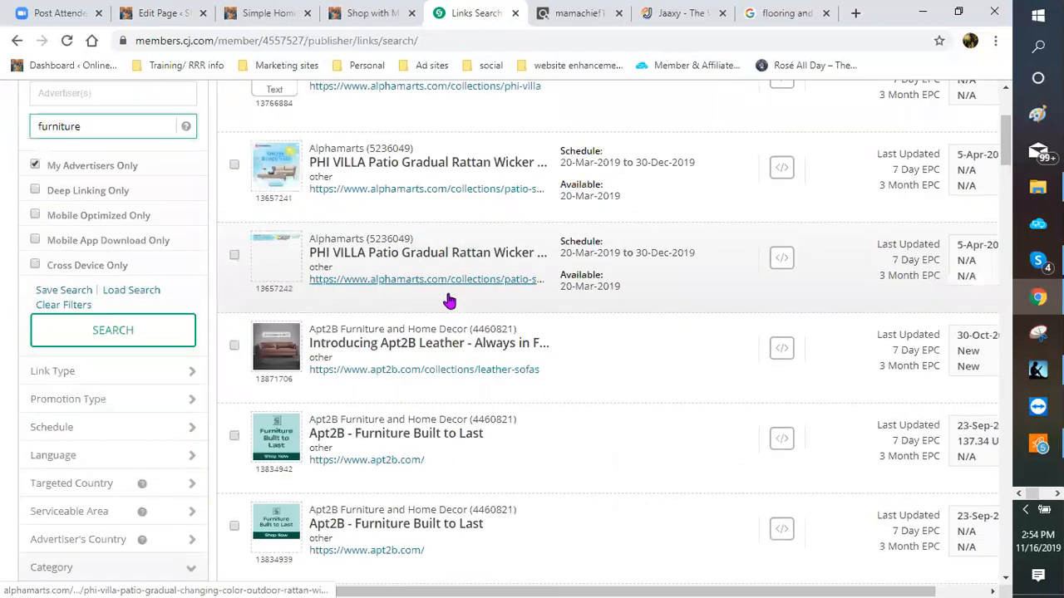
pyautogui.scroll(1, 386, 256)
pyautogui.scroll(-1, 321, 208)
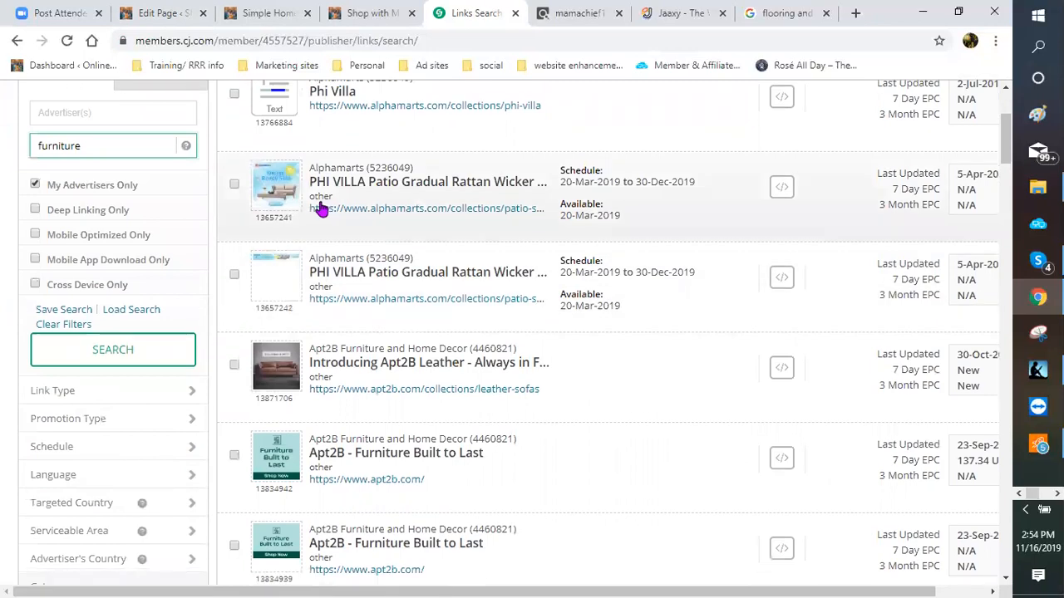
pyautogui.scroll(-1, 313, 211)
pyautogui.scroll(-2, 374, 208)
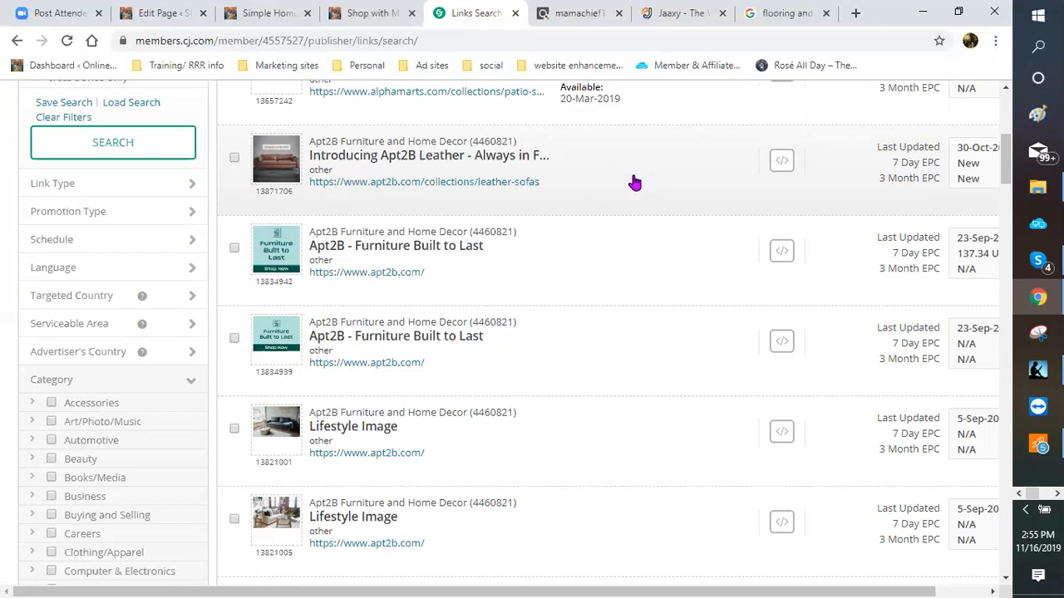
pyautogui.scroll(-3, 634, 182)
pyautogui.scroll(-3, 634, 182)
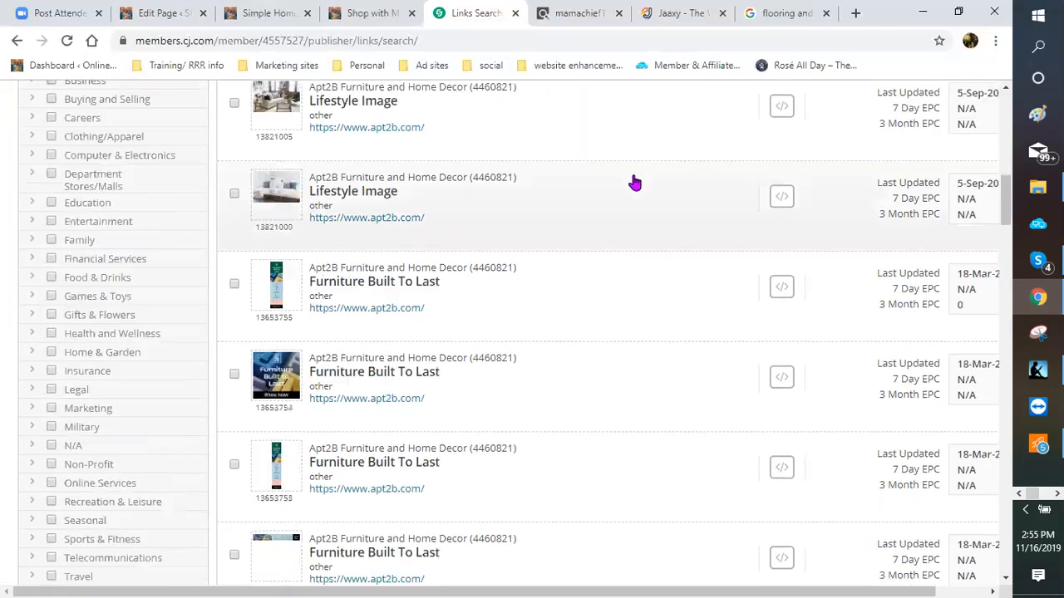
pyautogui.scroll(-3, 634, 182)
pyautogui.scroll(-2, 634, 182)
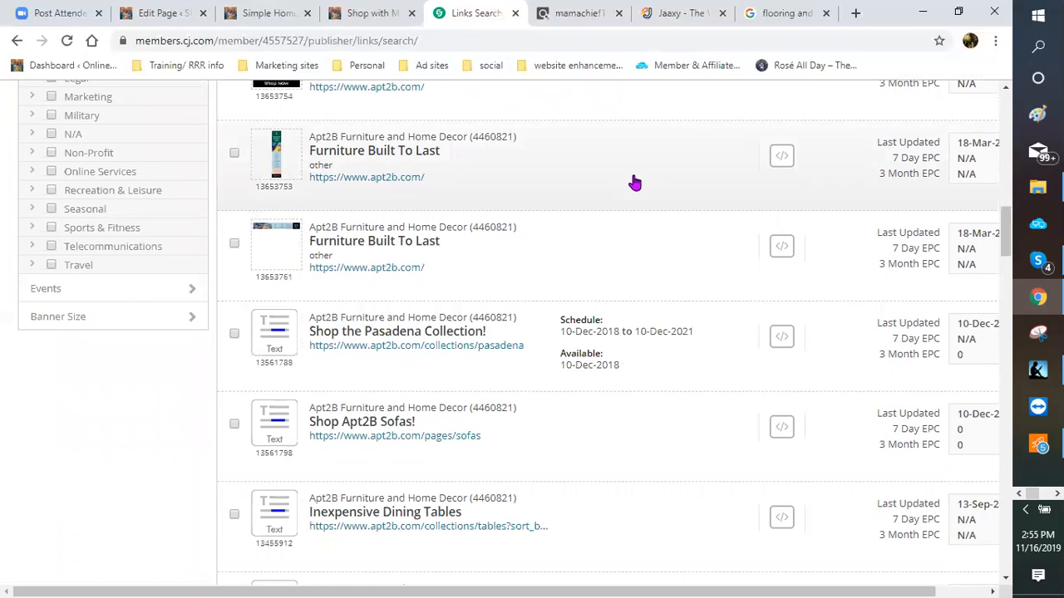
pyautogui.scroll(-2, 633, 182)
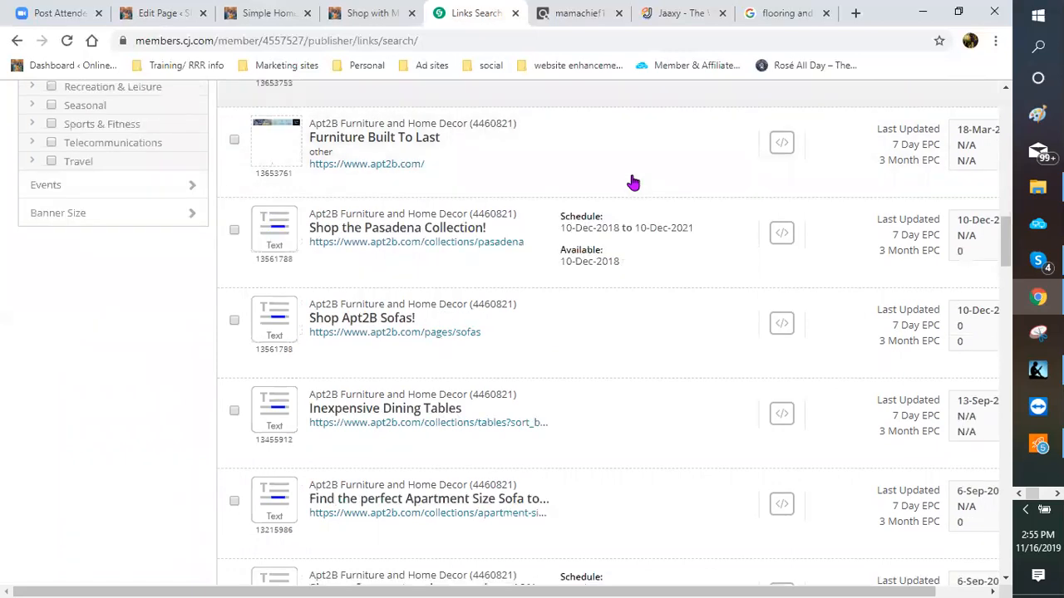
pyautogui.scroll(-1, 633, 182)
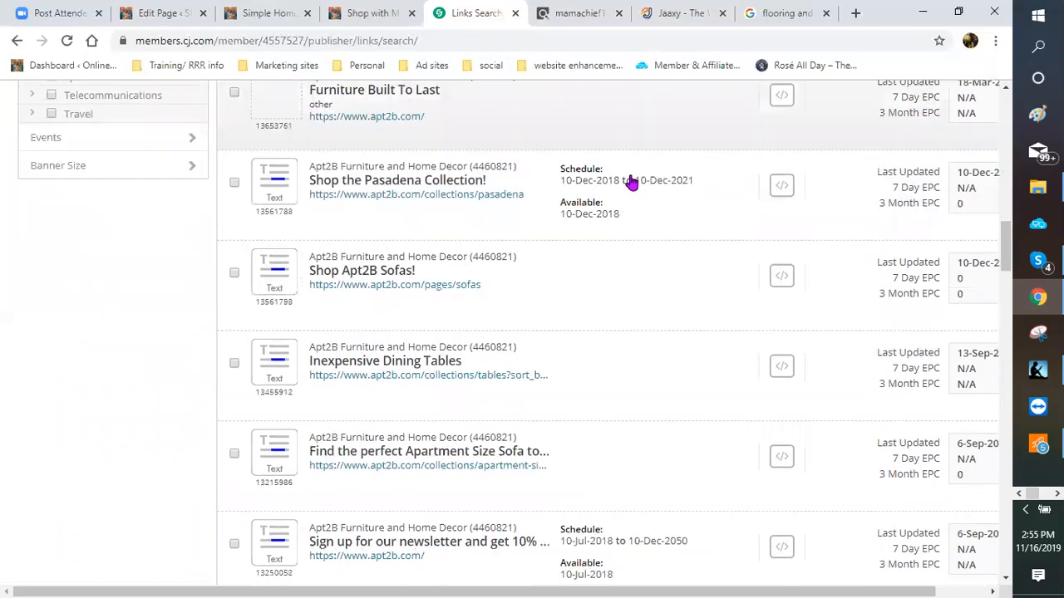
pyautogui.scroll(-3, 632, 182)
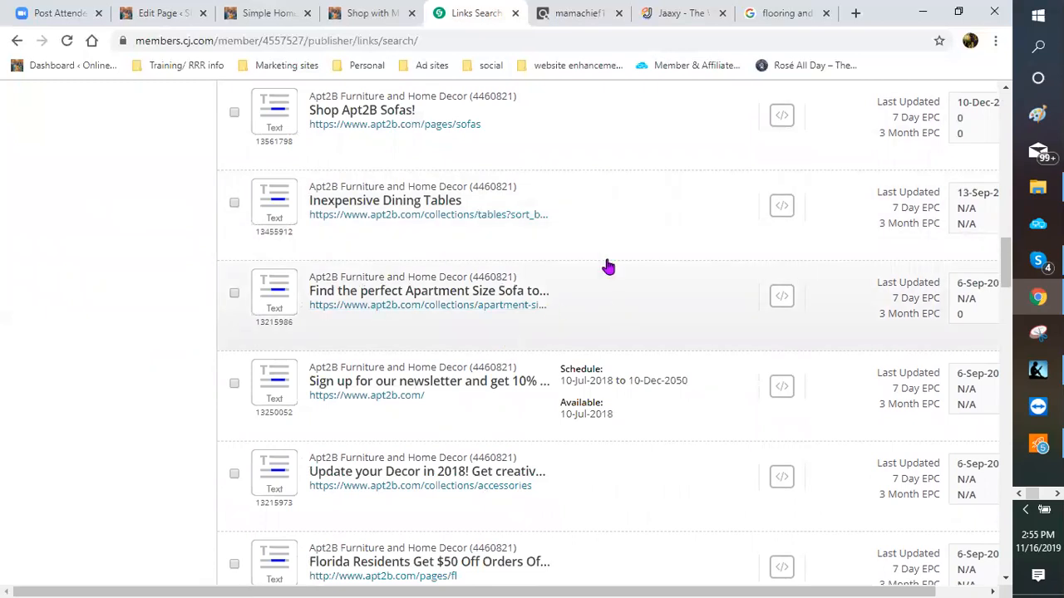
pyautogui.scroll(-1, 608, 266)
pyautogui.scroll(1, 731, 241)
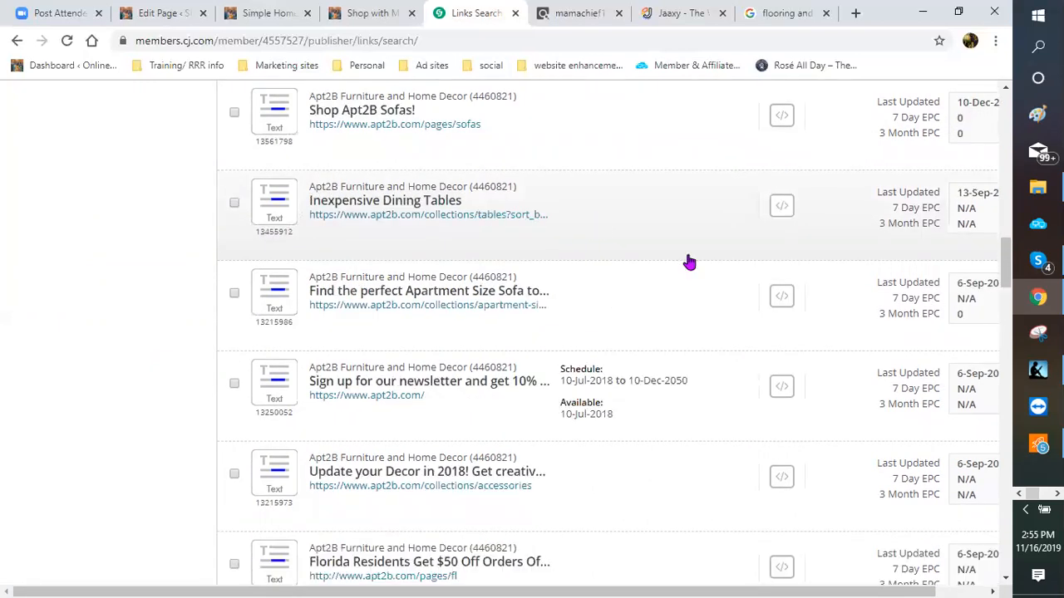
pyautogui.scroll(3, 646, 273)
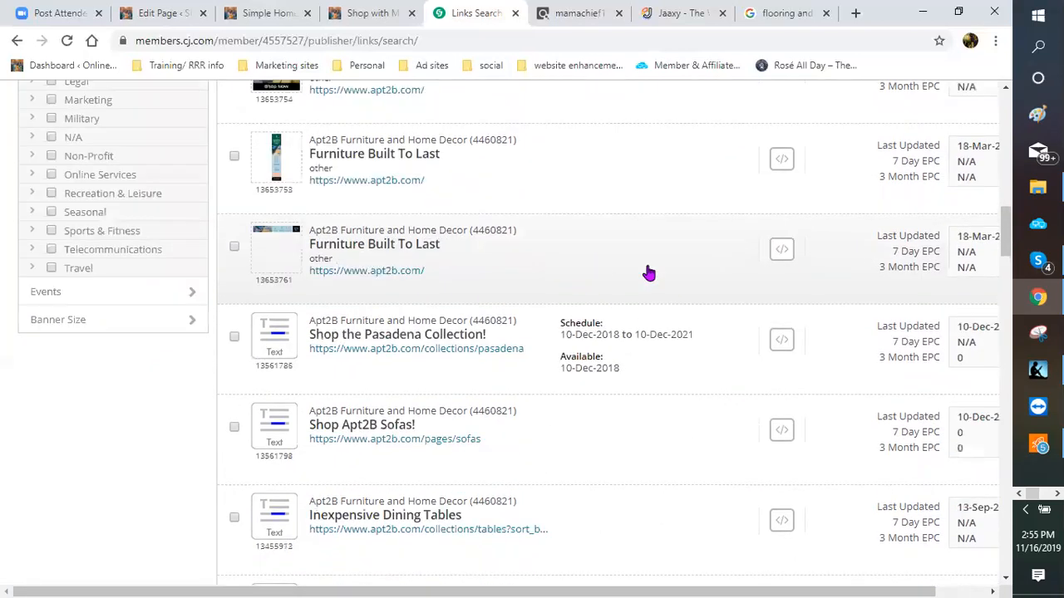
pyautogui.scroll(4, 641, 273)
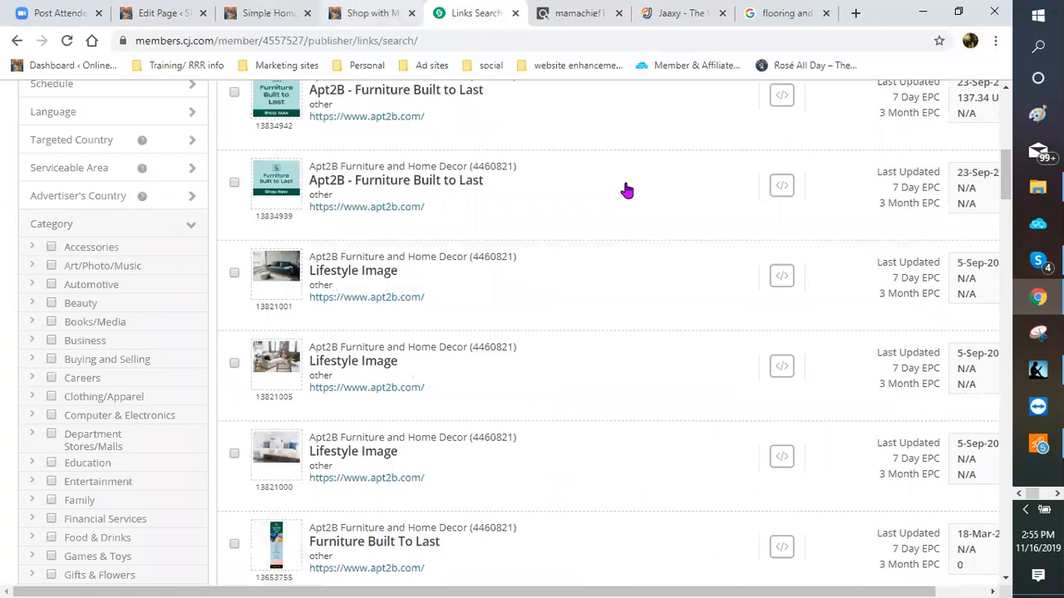
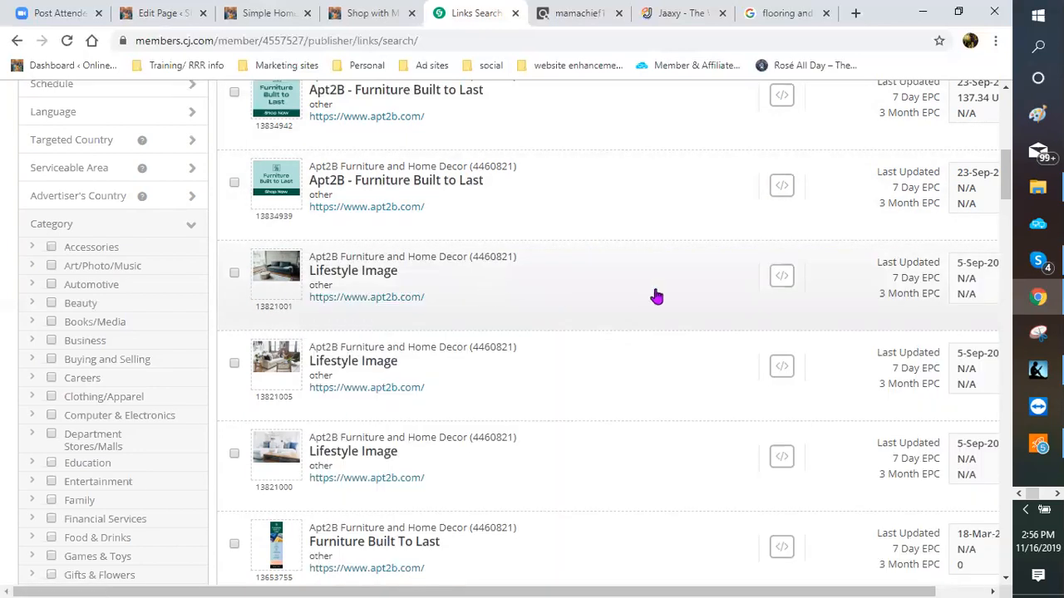
# Step: Copy the click-through URL for Apt2B's Lifestyle Image banner from its Get Code panel
pyautogui.click(779, 372)
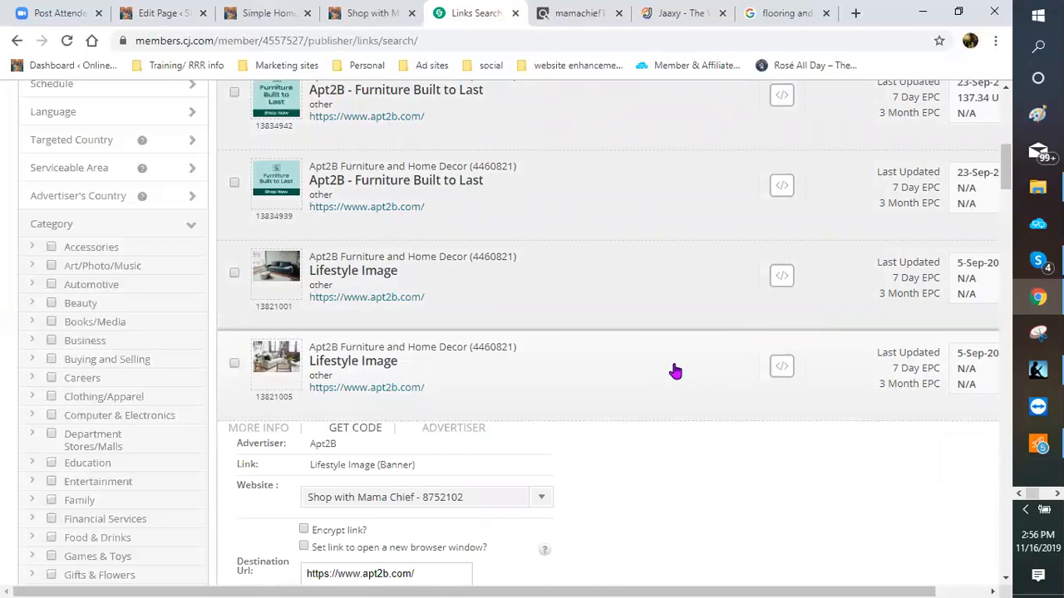
pyautogui.scroll(-4, 413, 384)
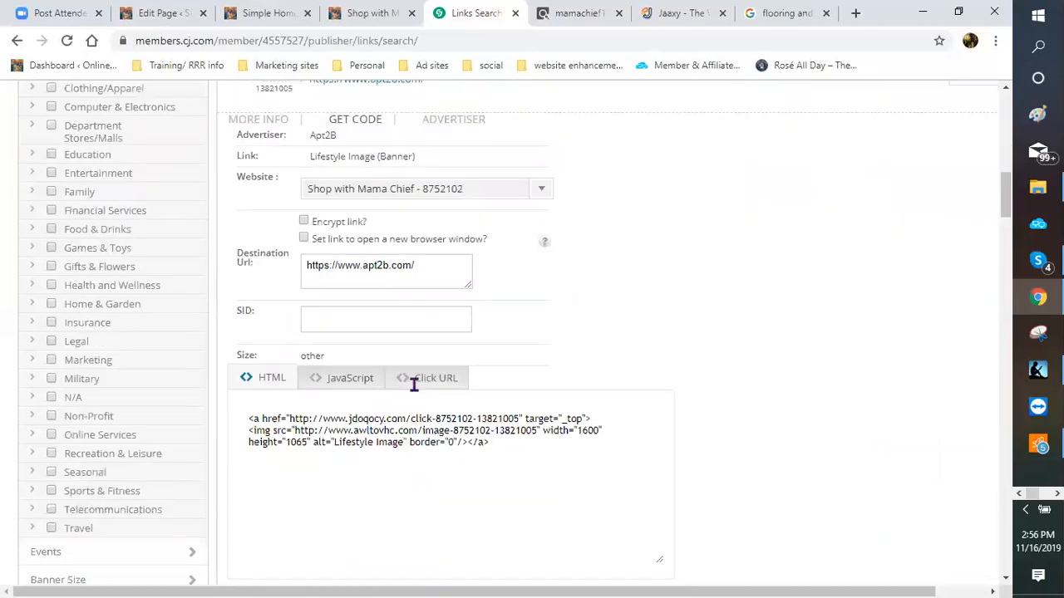
pyautogui.click(426, 379)
pyautogui.click(246, 422)
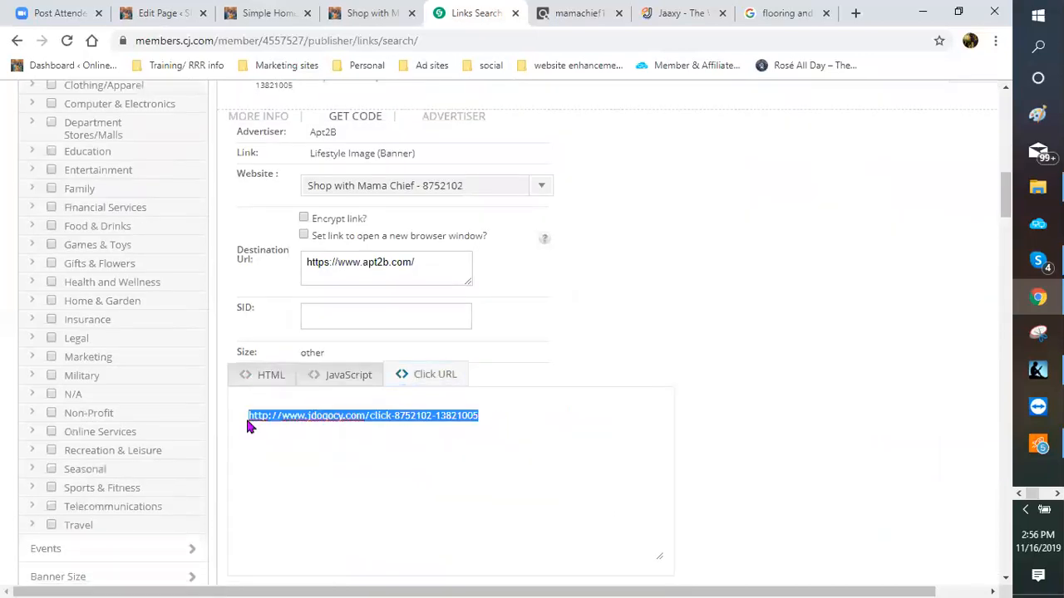
pyautogui.rightClick(247, 426)
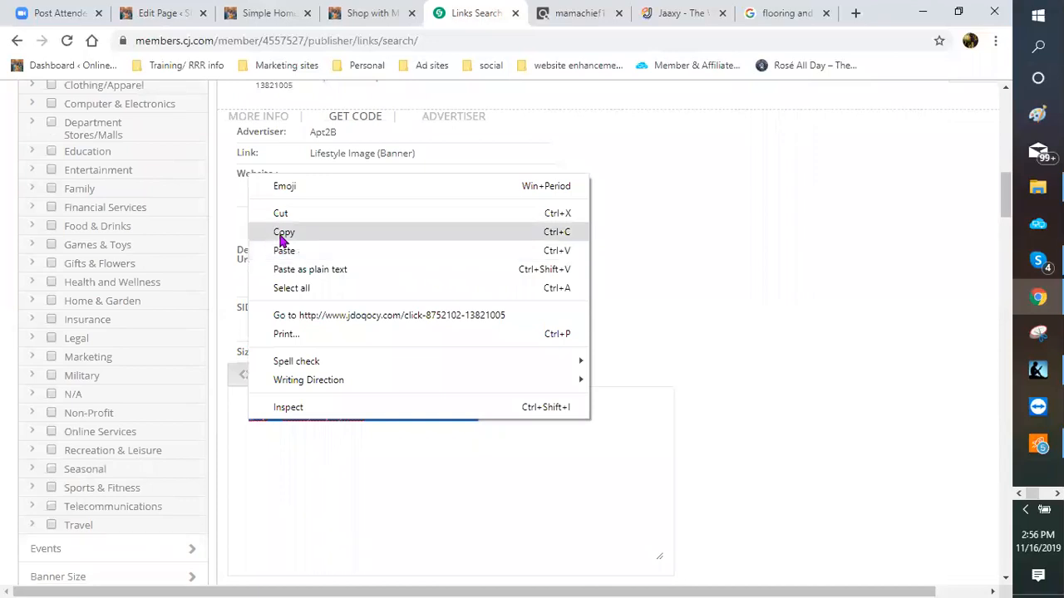
pyautogui.click(283, 235)
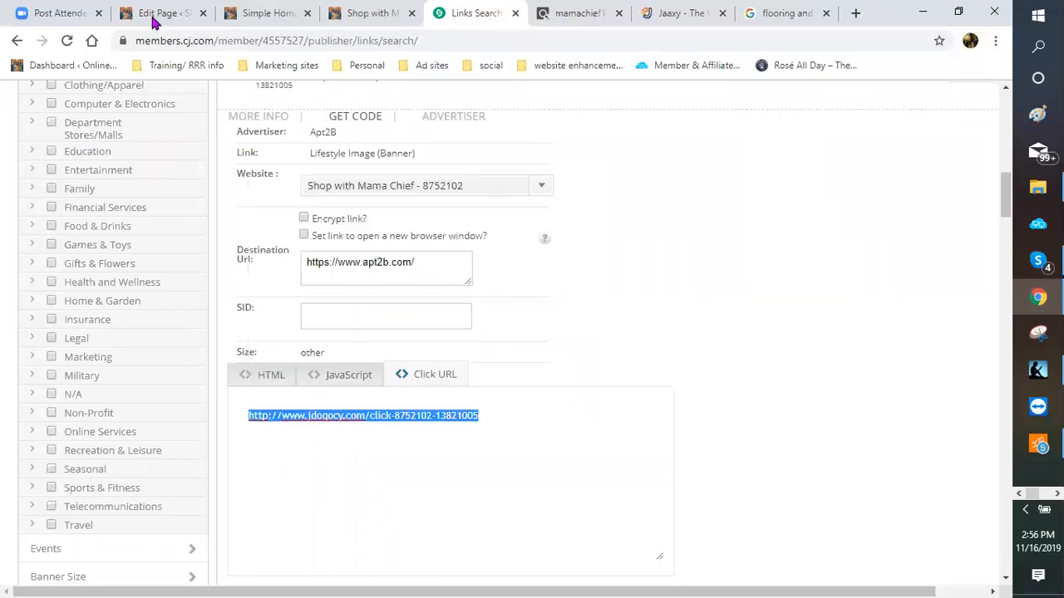
pyautogui.click(154, 15)
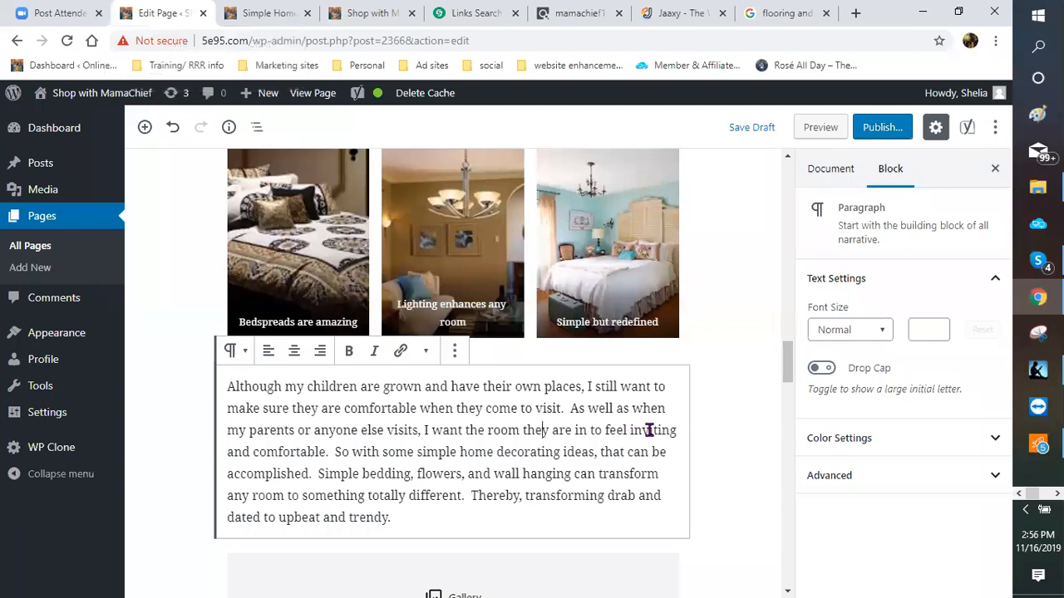
# Step: Link the phrase 'Living room and dining room furniture' to the copied CJ tracking URL
pyautogui.scroll(5, 649, 430)
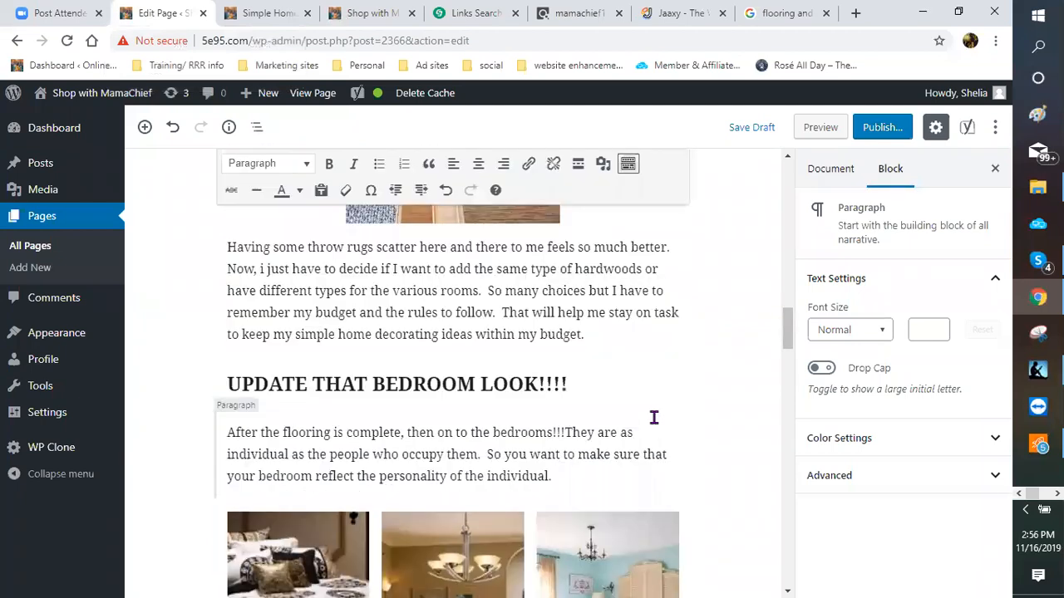
pyautogui.scroll(-5, 650, 414)
pyautogui.scroll(-5, 610, 387)
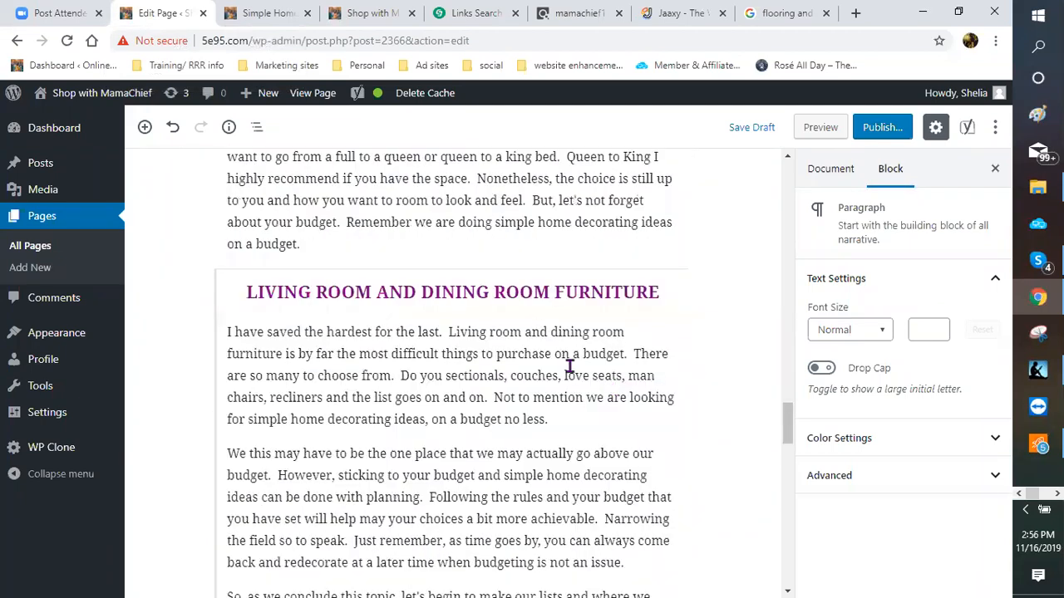
pyautogui.scroll(-1, 452, 286)
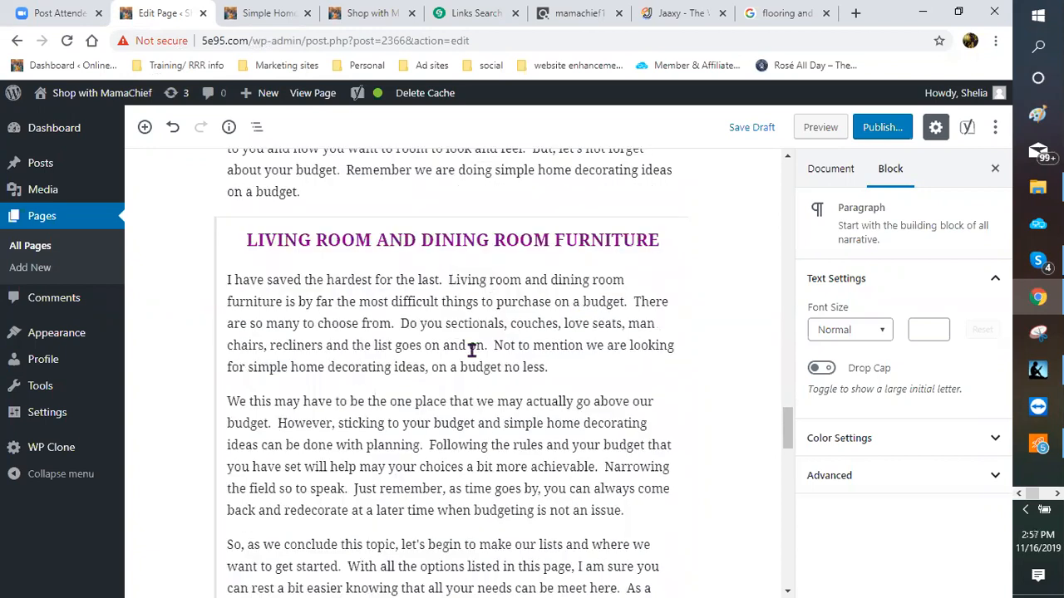
pyautogui.click(453, 259)
pyautogui.scroll(-2, 554, 249)
pyautogui.moveTo(606, 238); pyautogui.dragTo(280, 253)
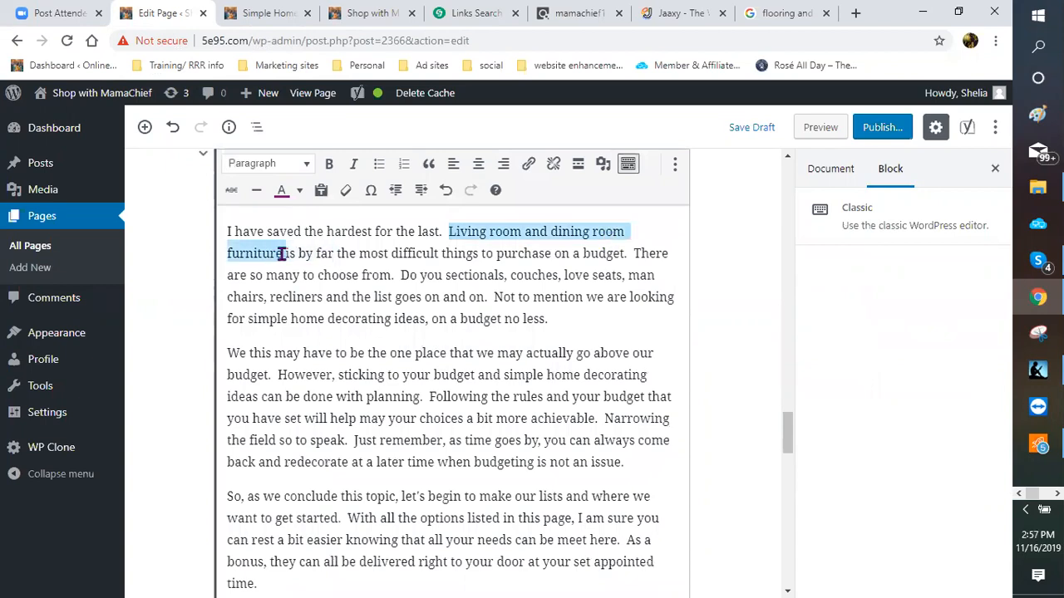
pyautogui.click(529, 170)
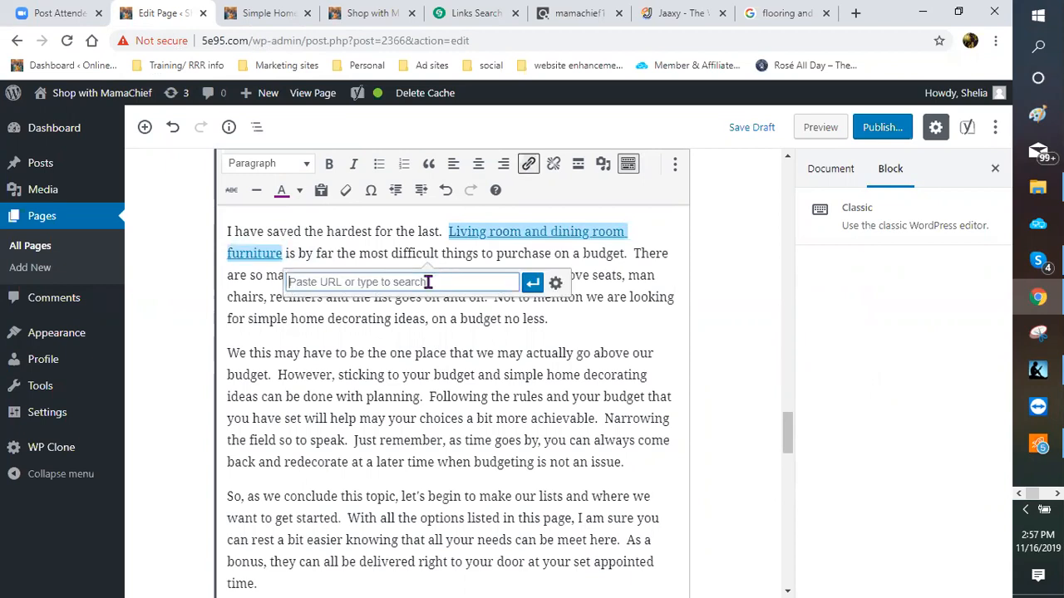
pyautogui.rightClick(426, 285)
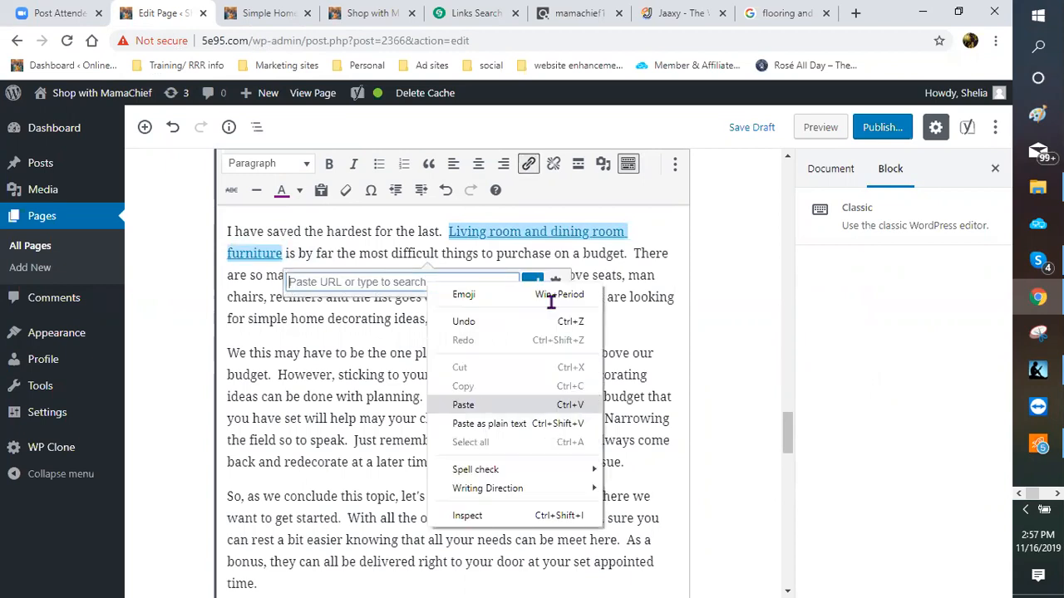
pyautogui.hotkey('ctrl', 'v')
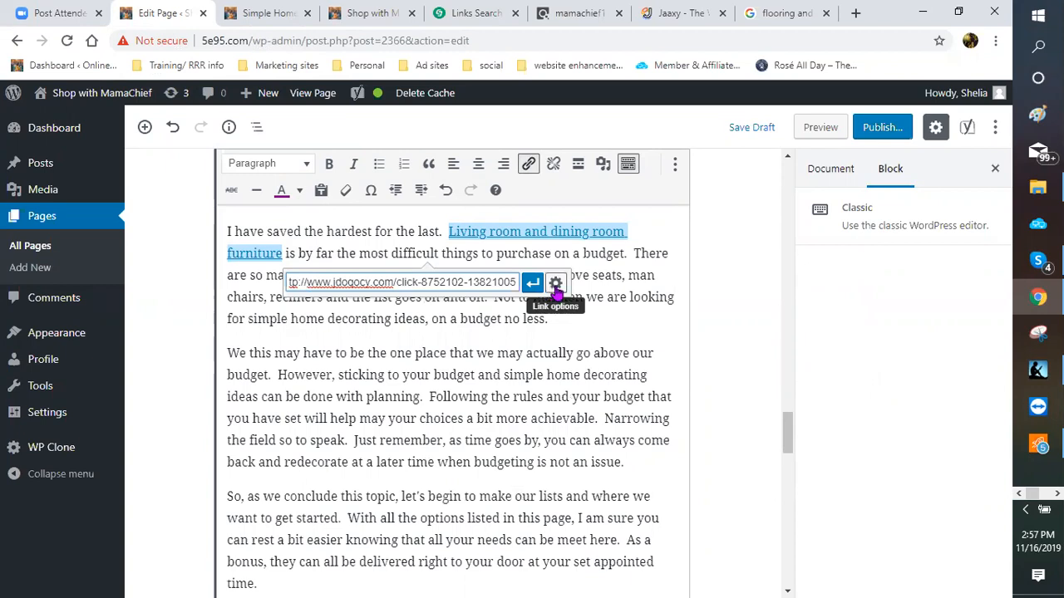
# Step: Make the furniture link open in a new tab and bold the linked phrase
pyautogui.click(555, 284)
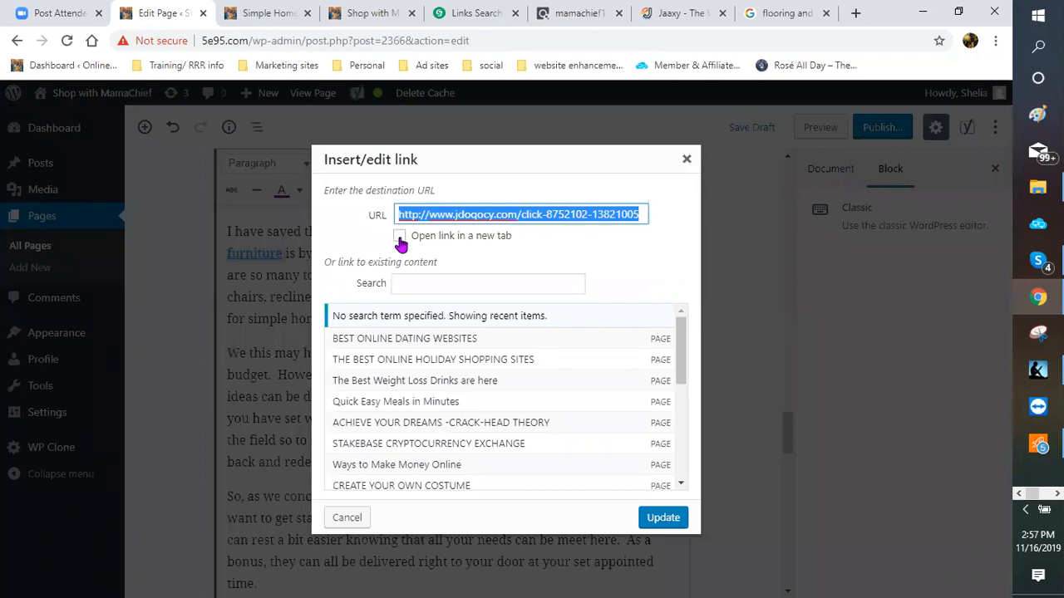
pyautogui.click(400, 237)
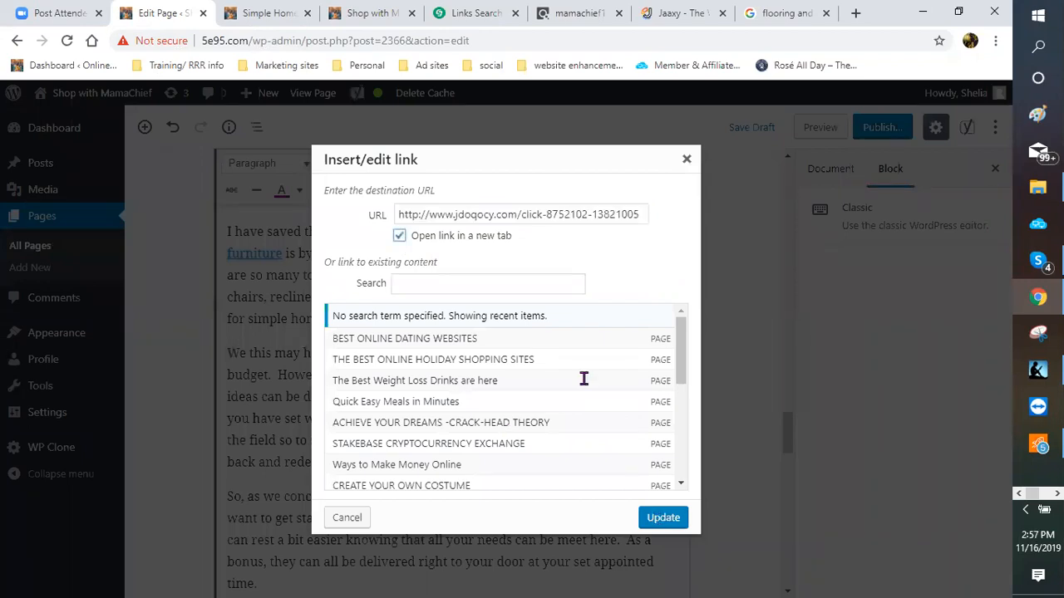
pyautogui.click(664, 517)
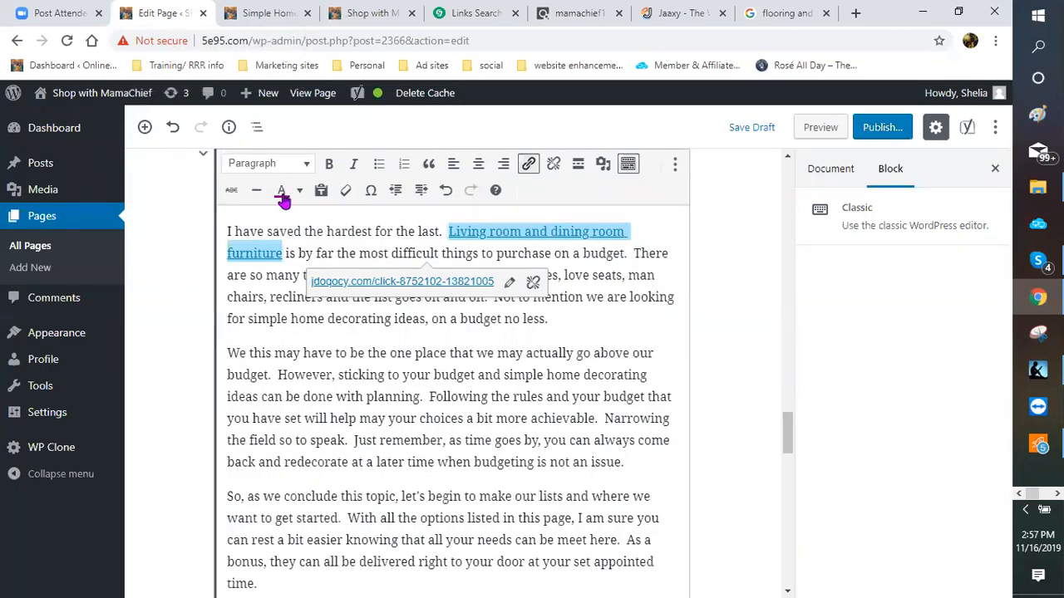
pyautogui.click(329, 166)
pyautogui.click(599, 349)
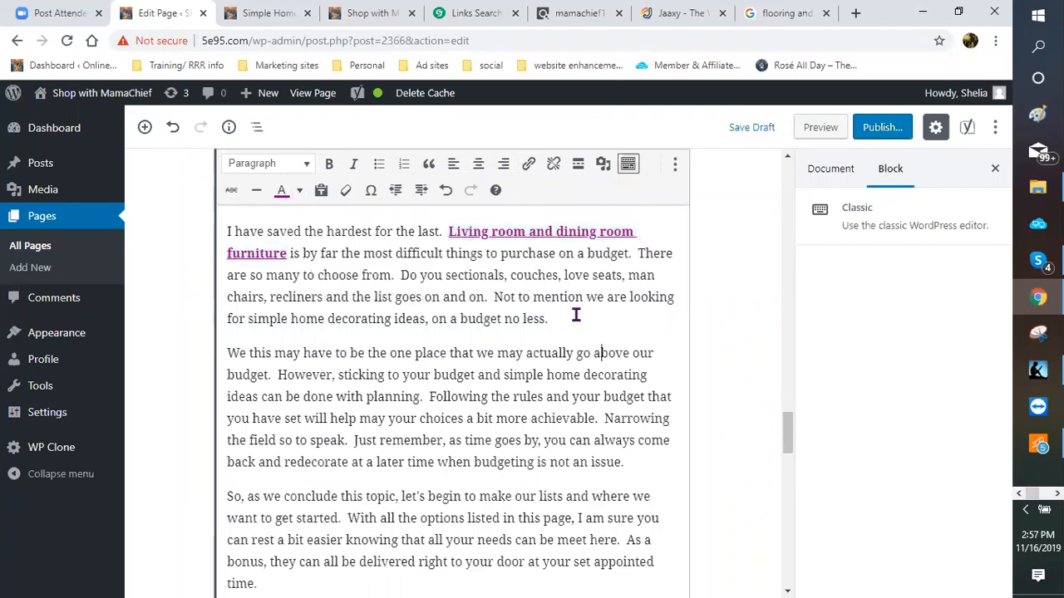
pyautogui.scroll(-2, 537, 312)
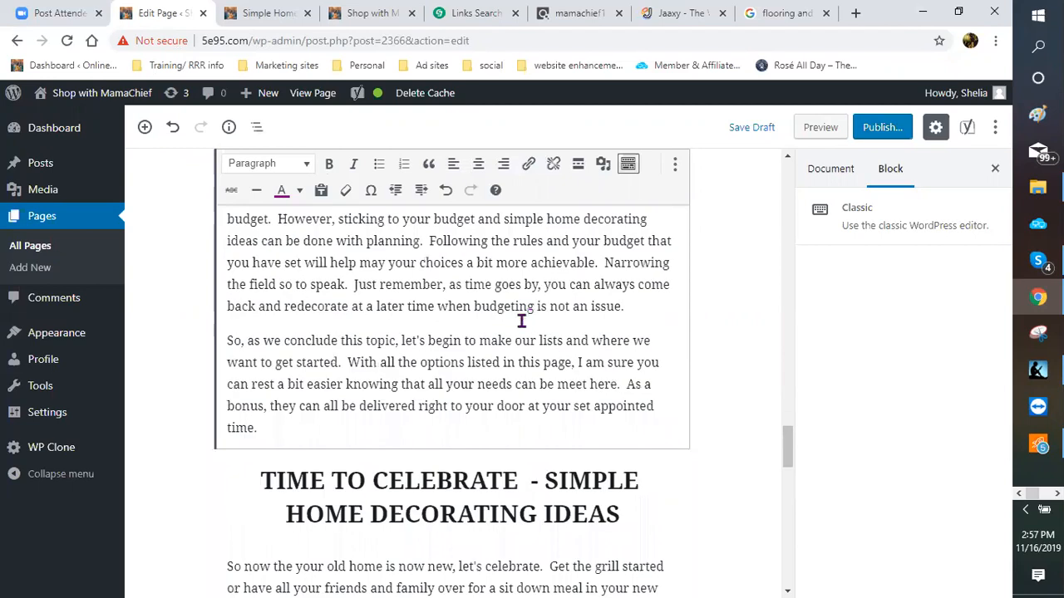
pyautogui.scroll(-1, 516, 320)
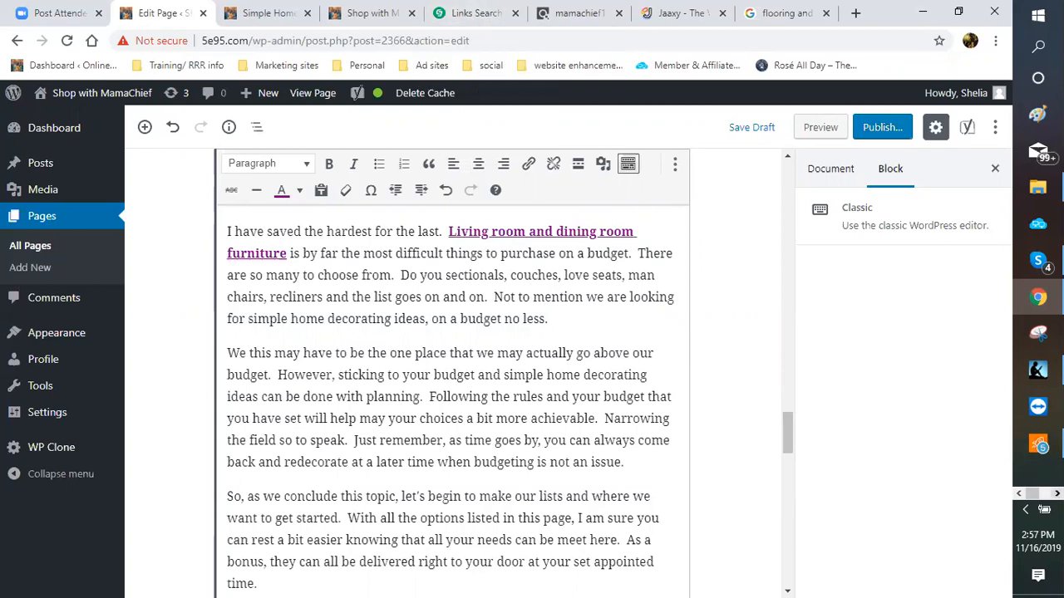
pyautogui.click(1057, 494)
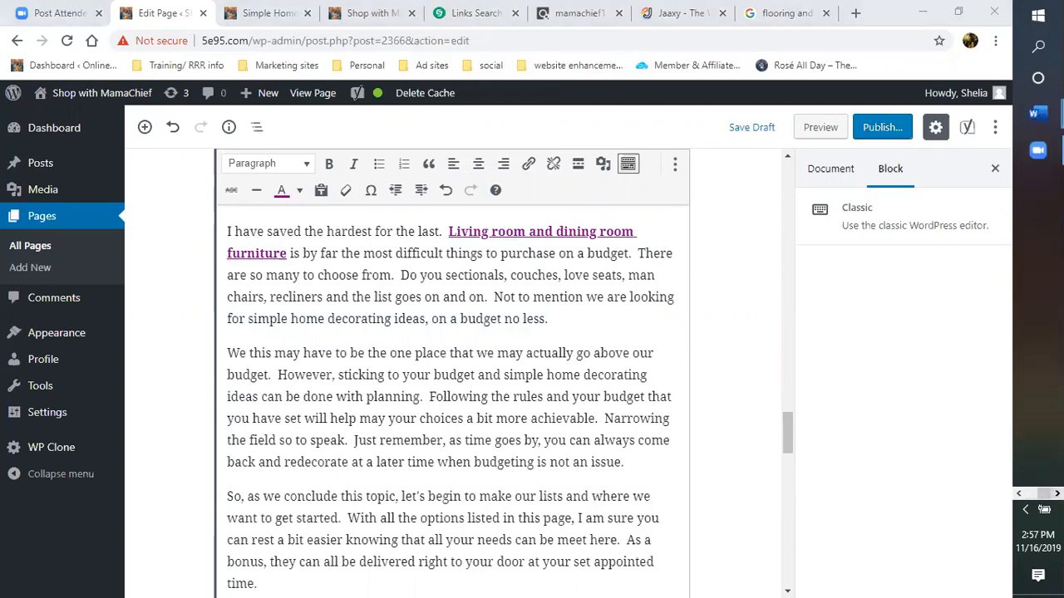
pyautogui.moveTo(1036, 114)
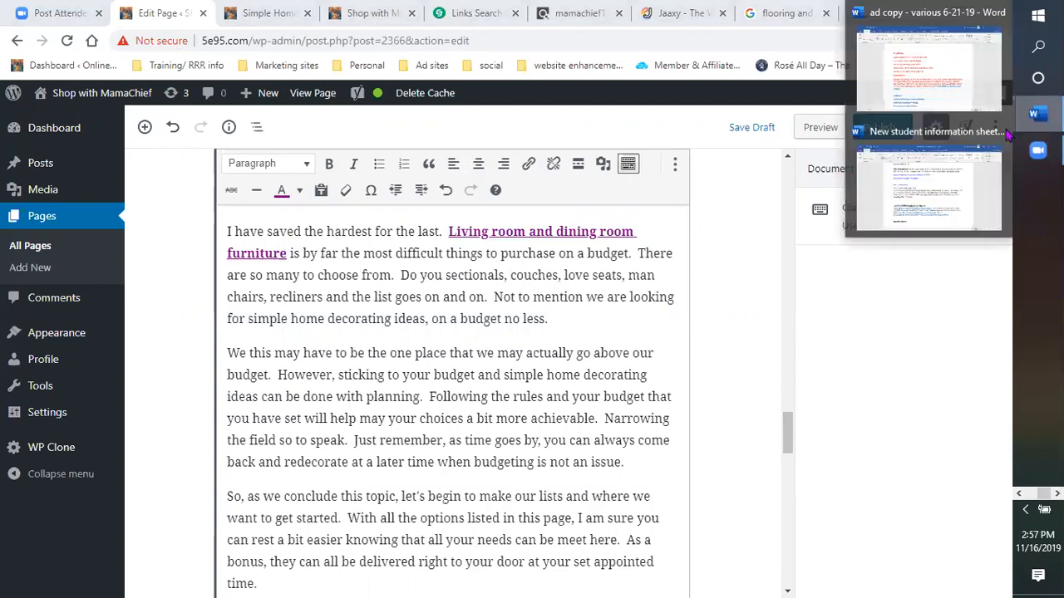
pyautogui.moveTo(928, 66)
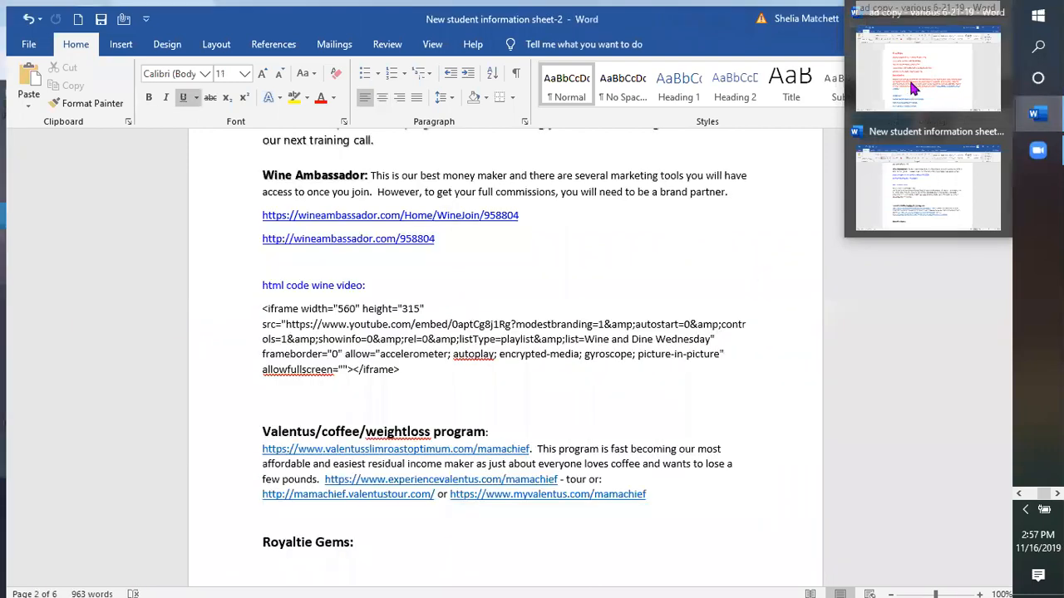
pyautogui.click(912, 87)
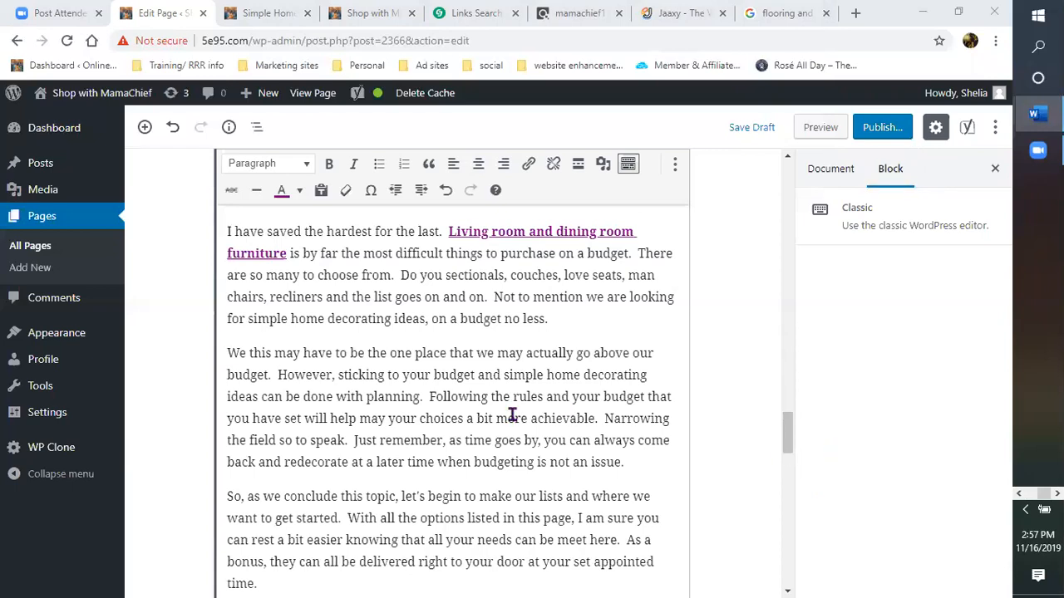
# Step: Select the empty Gallery block below the bedroom paragraph and choose Media Library
pyautogui.scroll(10, 512, 416)
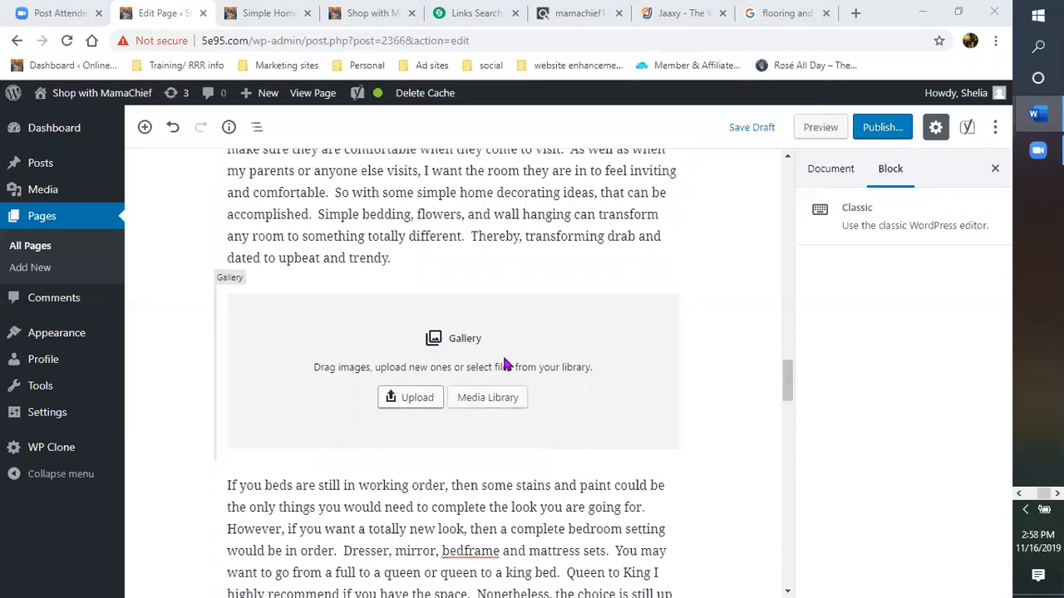
pyautogui.scroll(1, 503, 358)
pyautogui.scroll(-2, 495, 360)
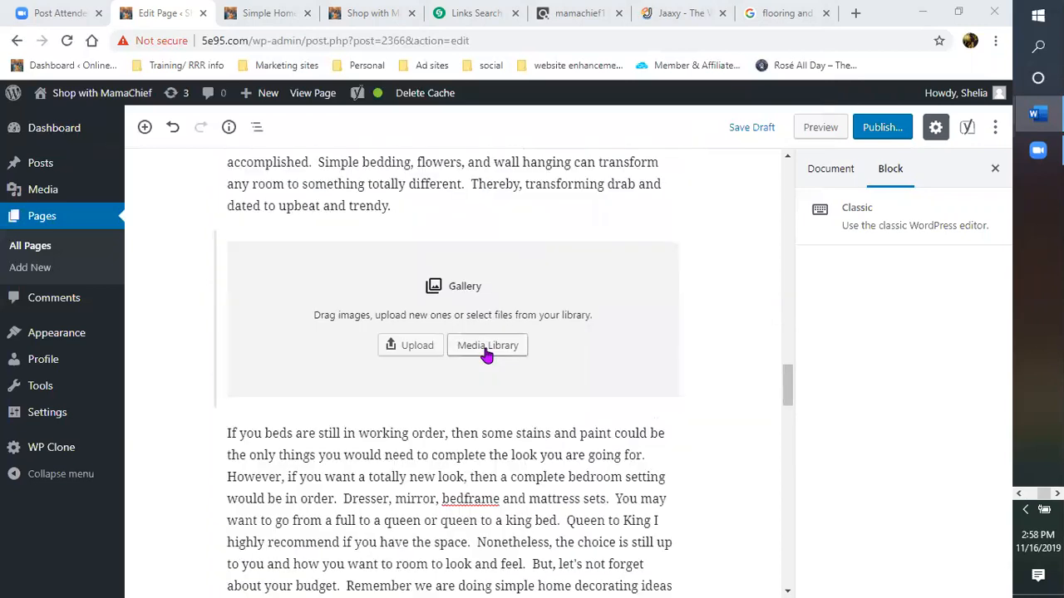
pyautogui.click(487, 354)
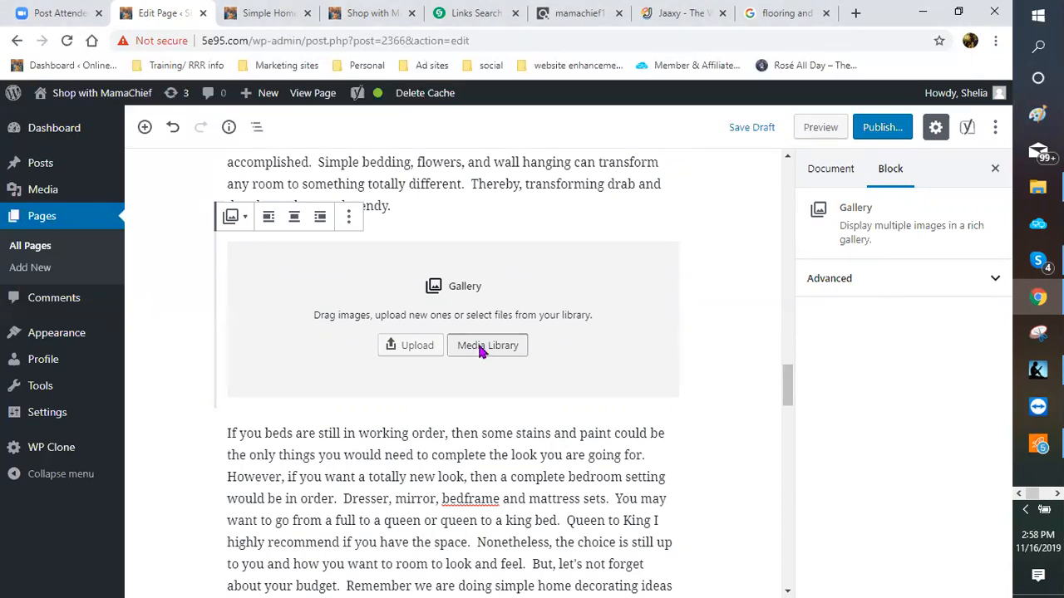
pyautogui.click(479, 350)
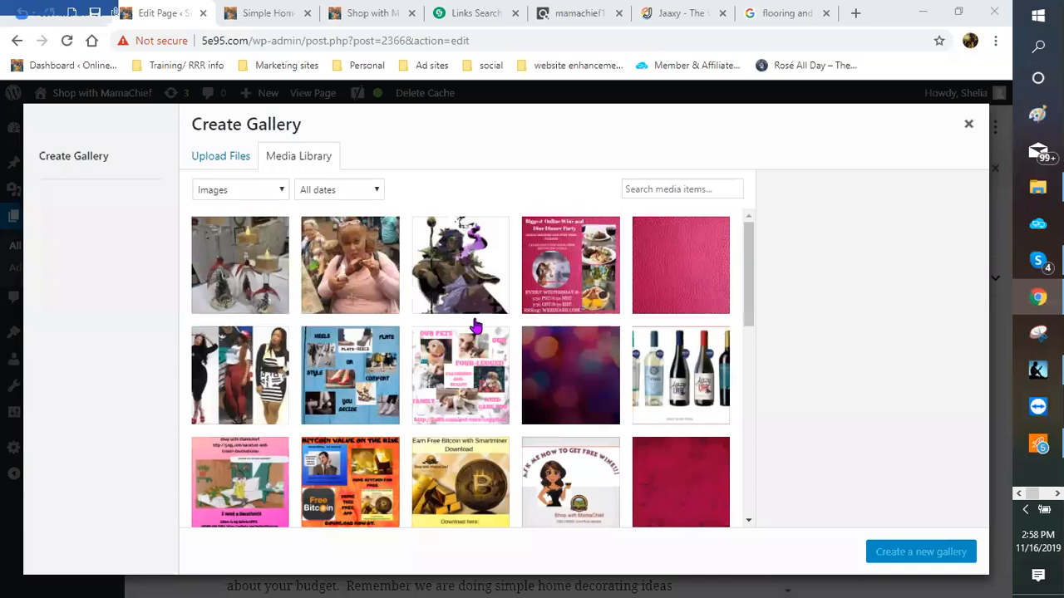
# Step: Browse the media library for flower bouquet images
pyautogui.scroll(-1, 471, 327)
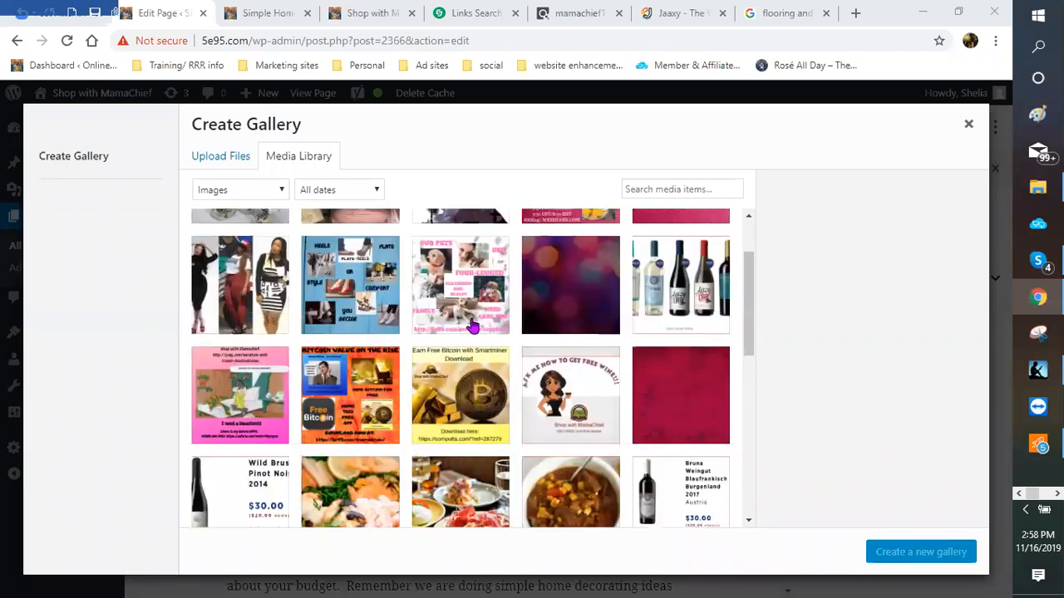
pyautogui.scroll(-4, 471, 327)
pyautogui.scroll(-5, 471, 326)
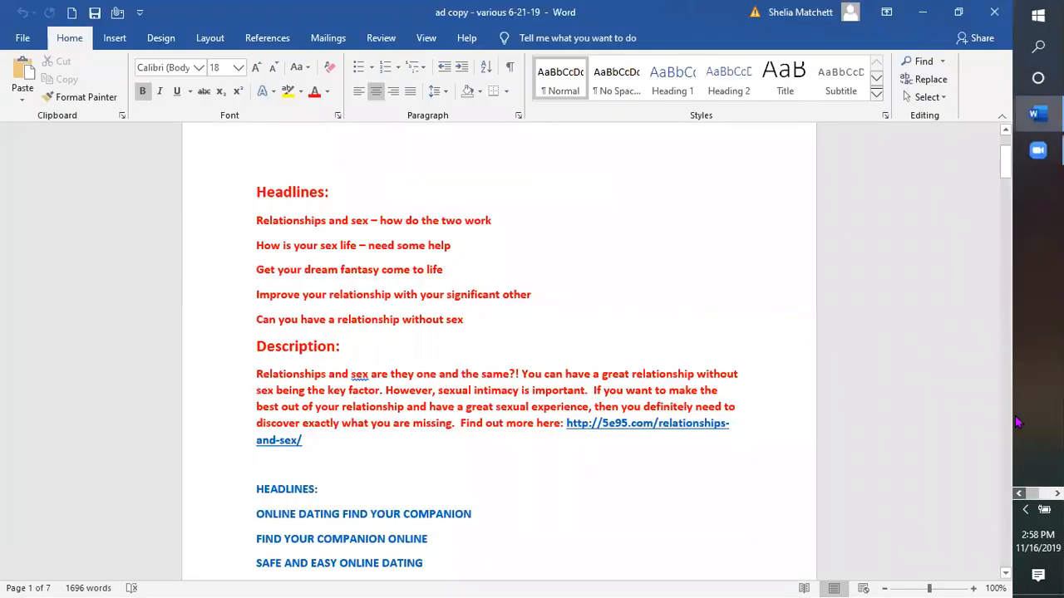
pyautogui.click(1038, 296)
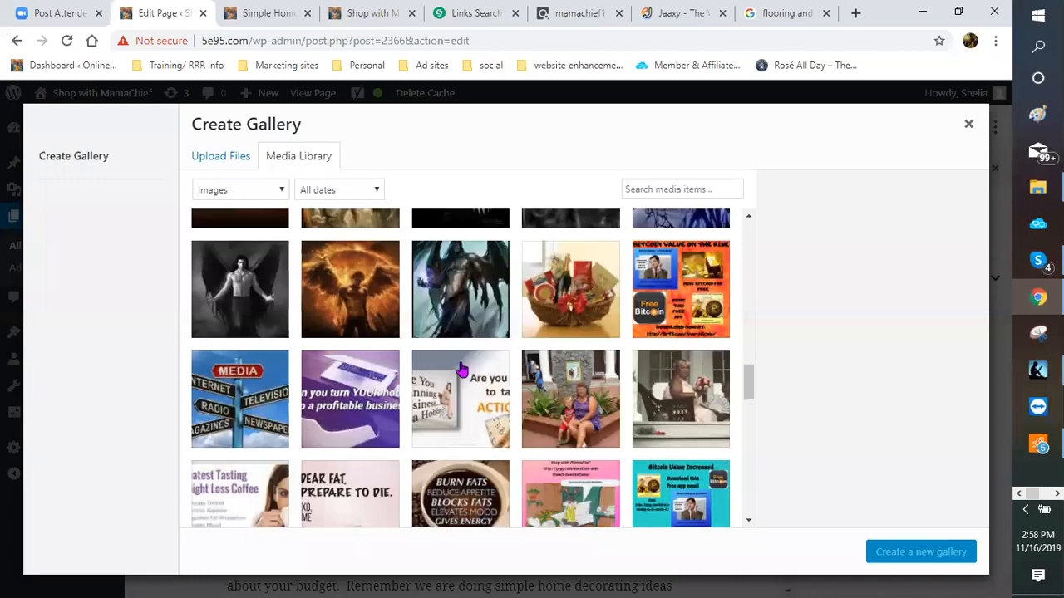
pyautogui.scroll(-3, 450, 380)
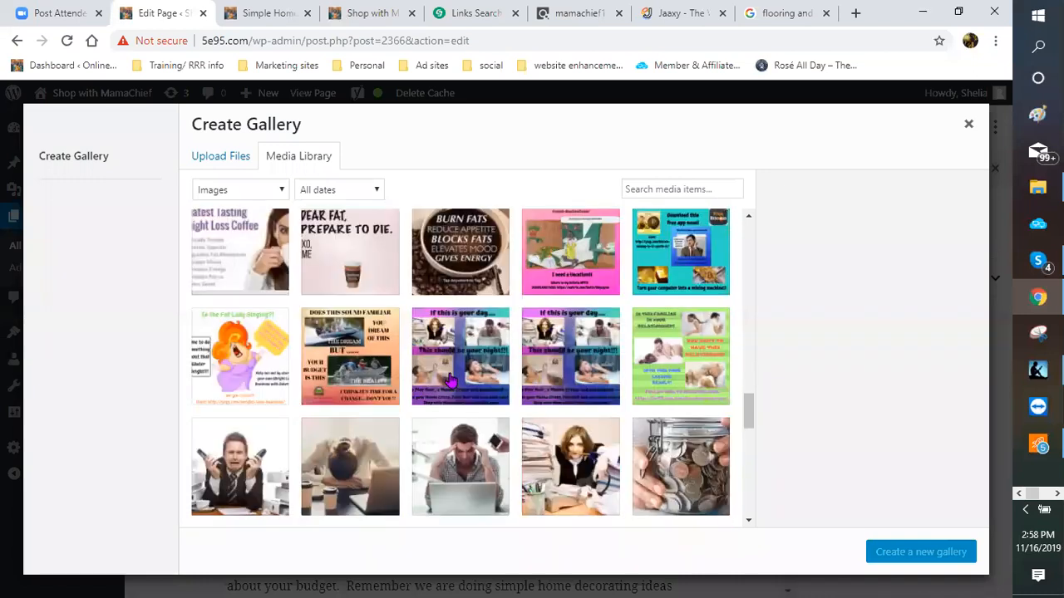
pyautogui.scroll(-3, 449, 380)
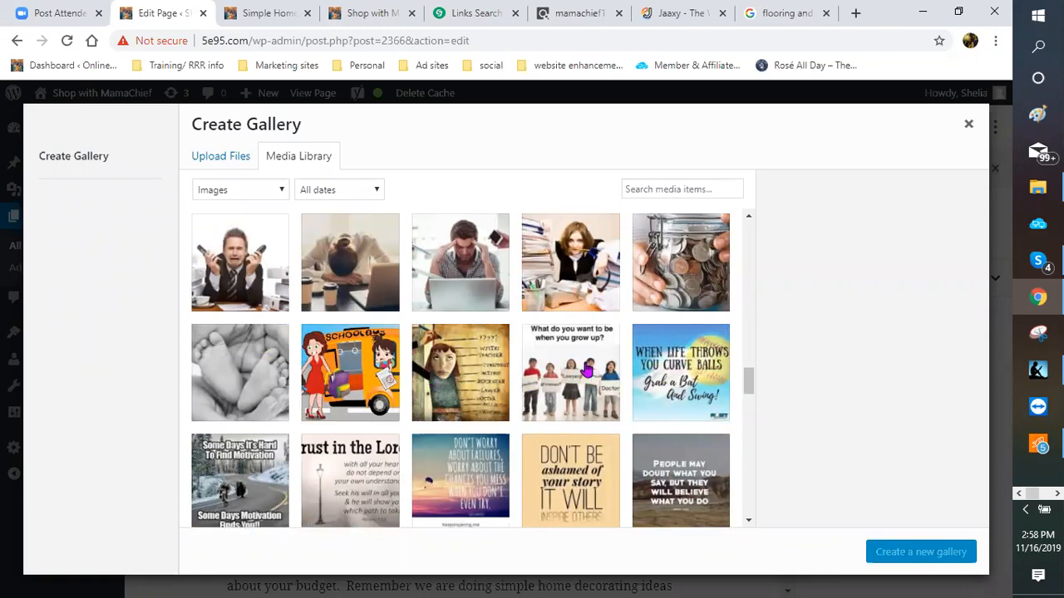
pyautogui.scroll(-10, 586, 370)
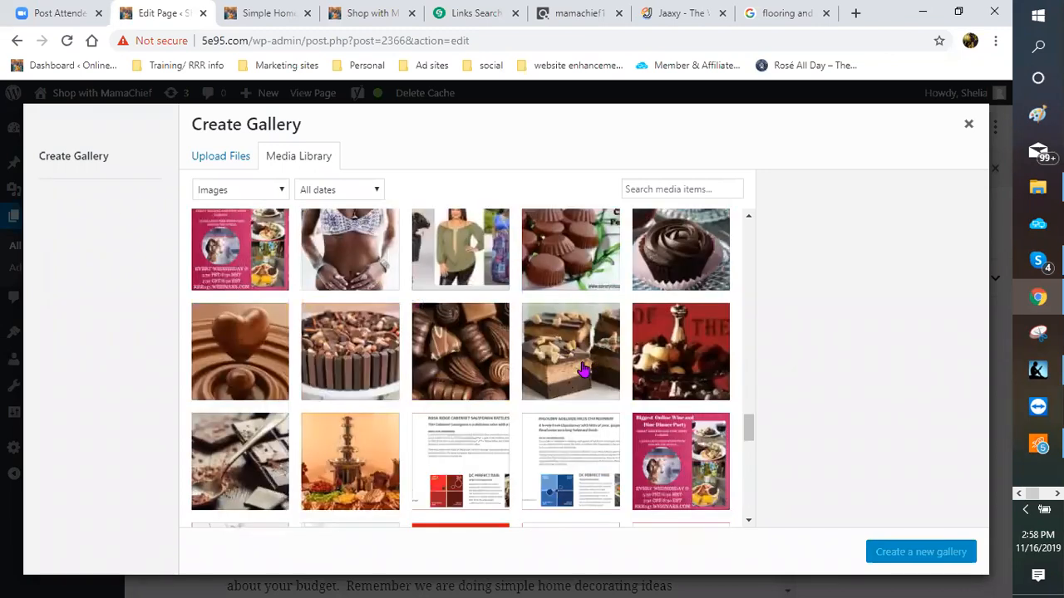
pyautogui.scroll(-5, 582, 371)
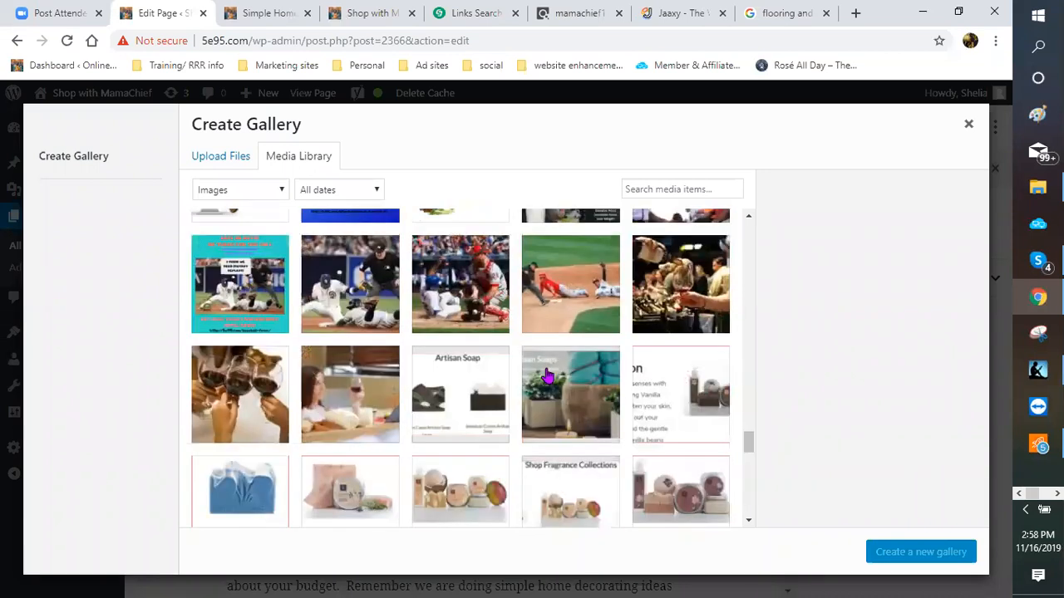
pyautogui.scroll(-10, 548, 377)
pyautogui.scroll(3, 541, 377)
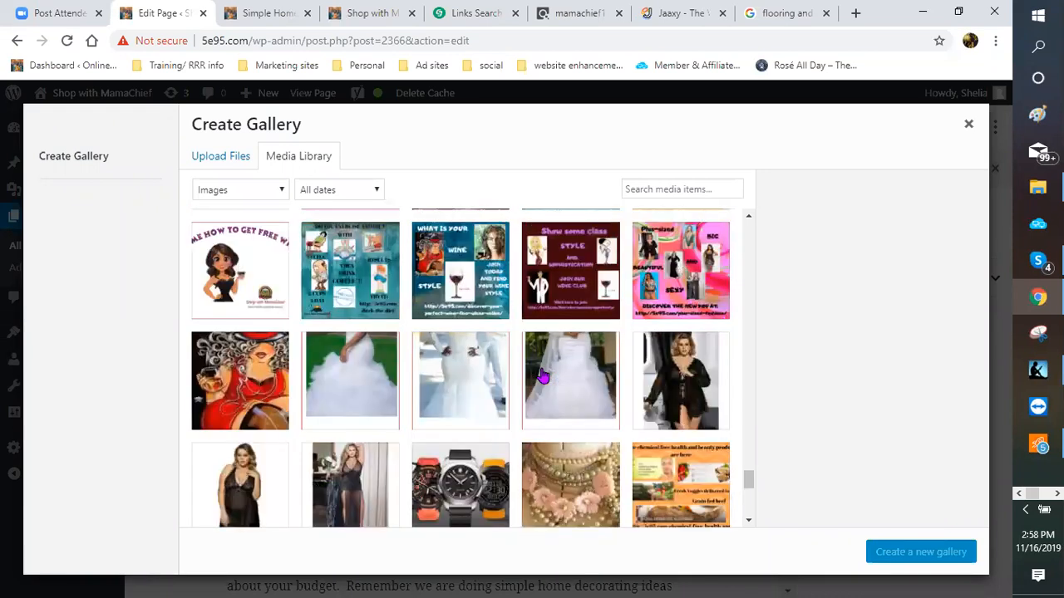
pyautogui.scroll(3, 532, 377)
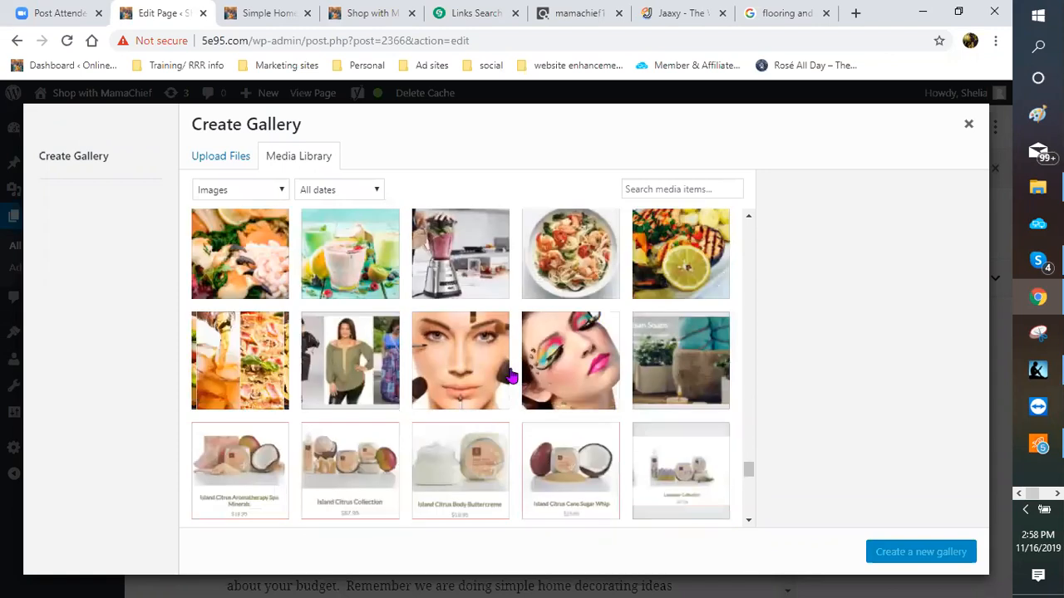
pyautogui.scroll(-3, 509, 376)
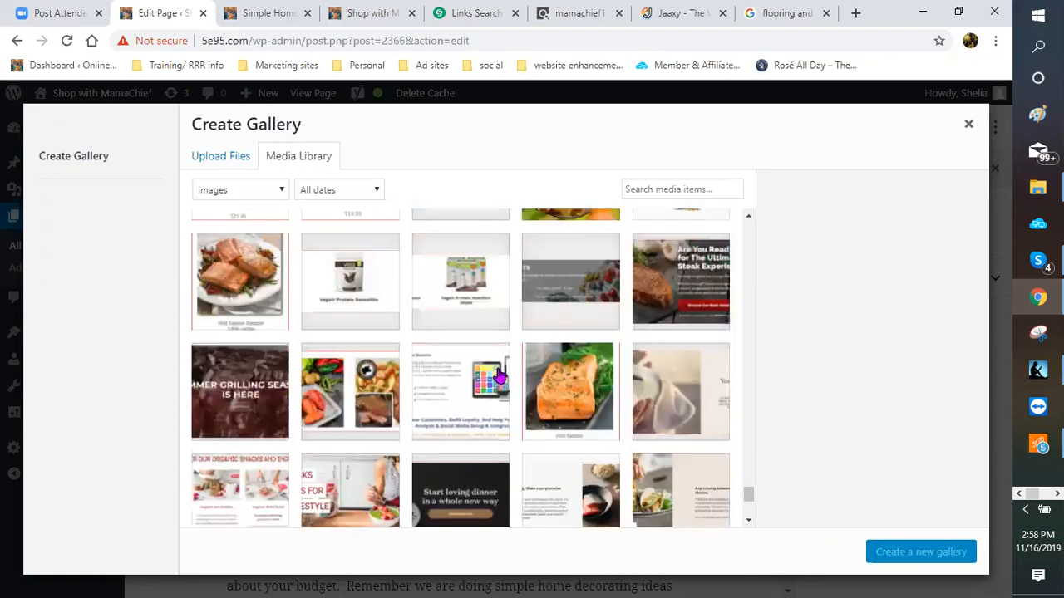
pyautogui.scroll(-3, 499, 377)
pyautogui.scroll(-3, 487, 377)
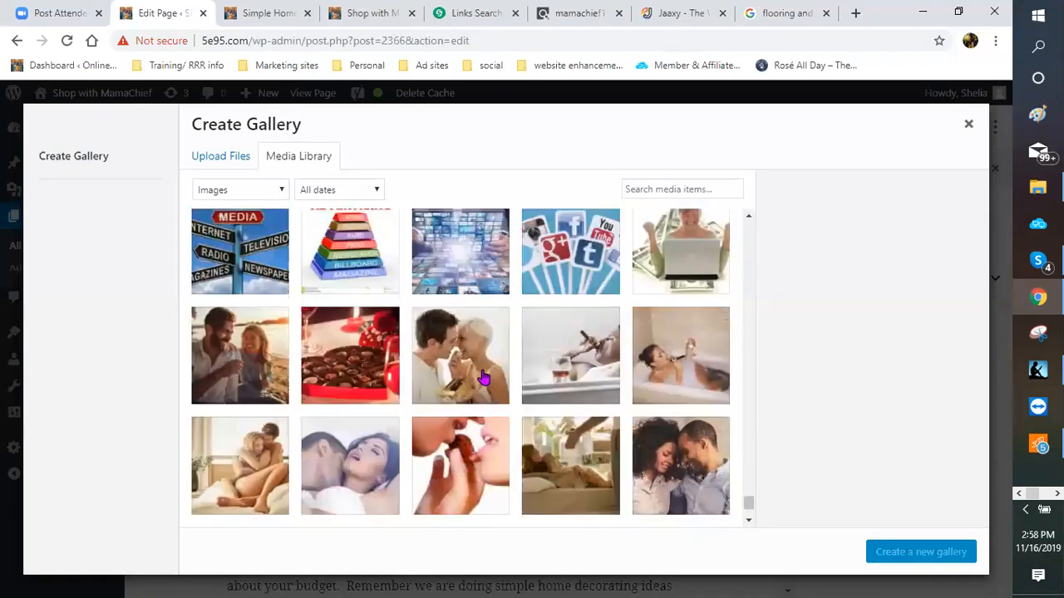
pyautogui.scroll(-1, 484, 378)
pyautogui.scroll(-3, 484, 378)
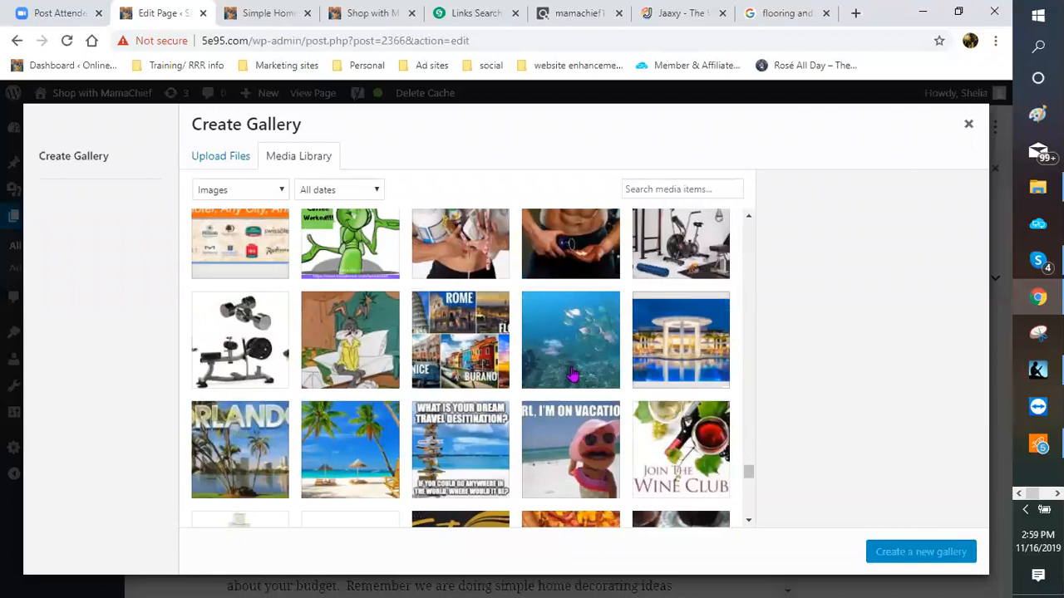
pyautogui.scroll(-5, 572, 376)
pyautogui.scroll(-5, 565, 374)
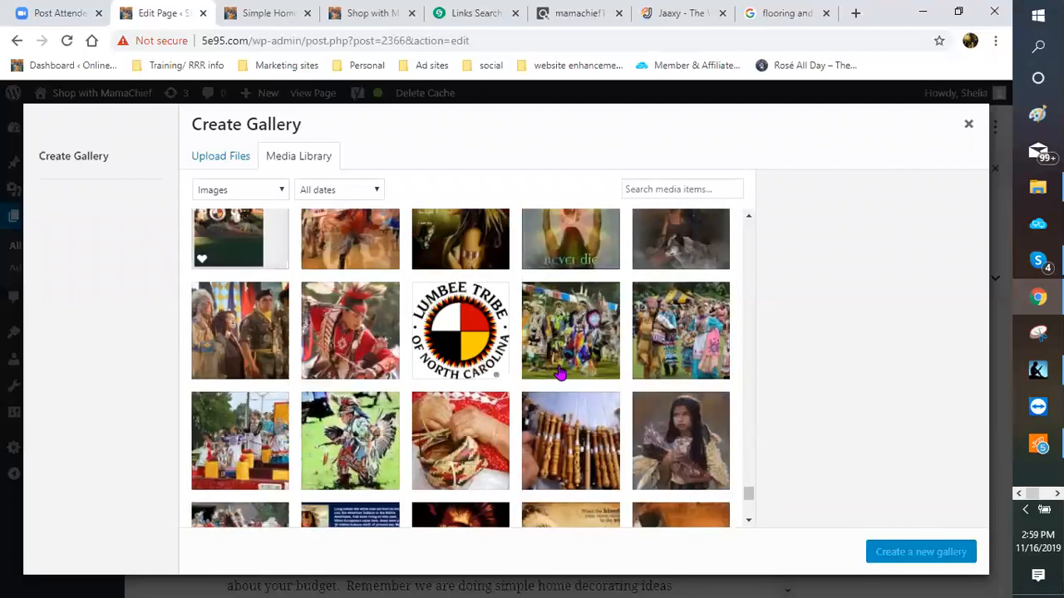
pyautogui.scroll(-5, 560, 376)
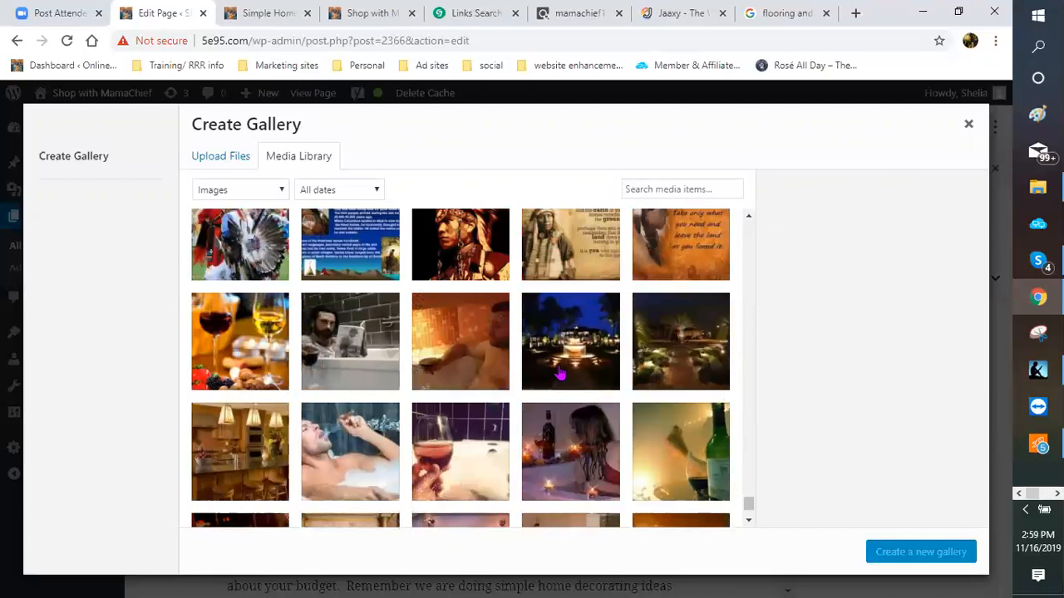
pyautogui.scroll(-3, 561, 376)
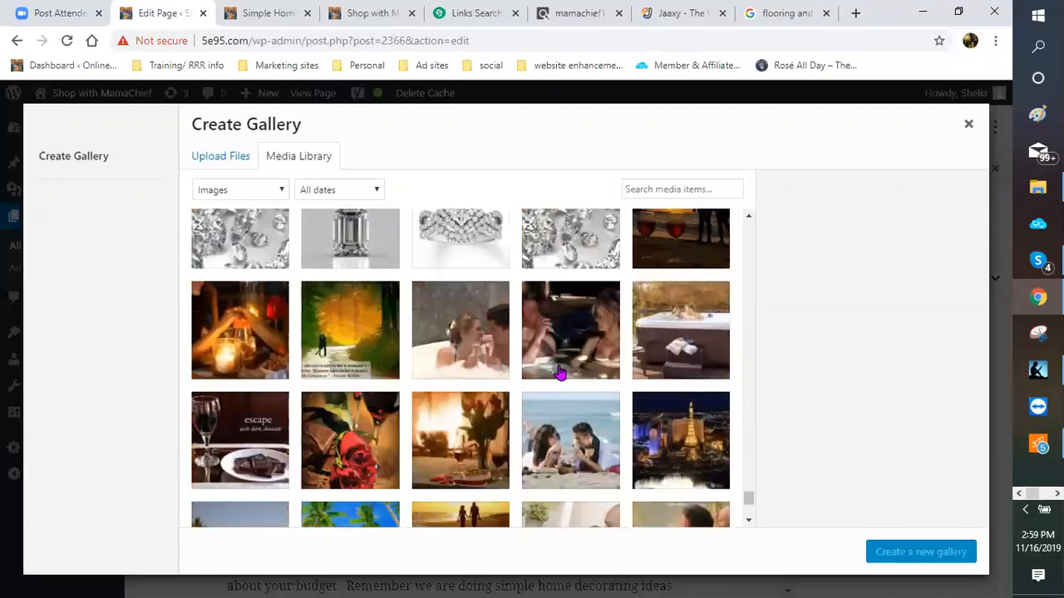
pyautogui.scroll(-3, 561, 376)
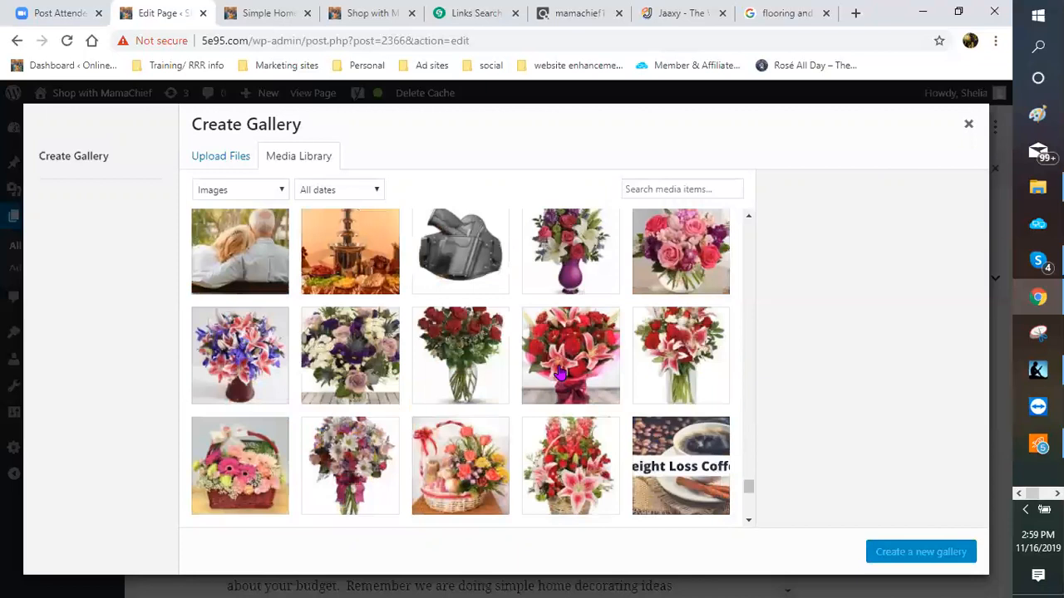
pyautogui.scroll(1, 540, 356)
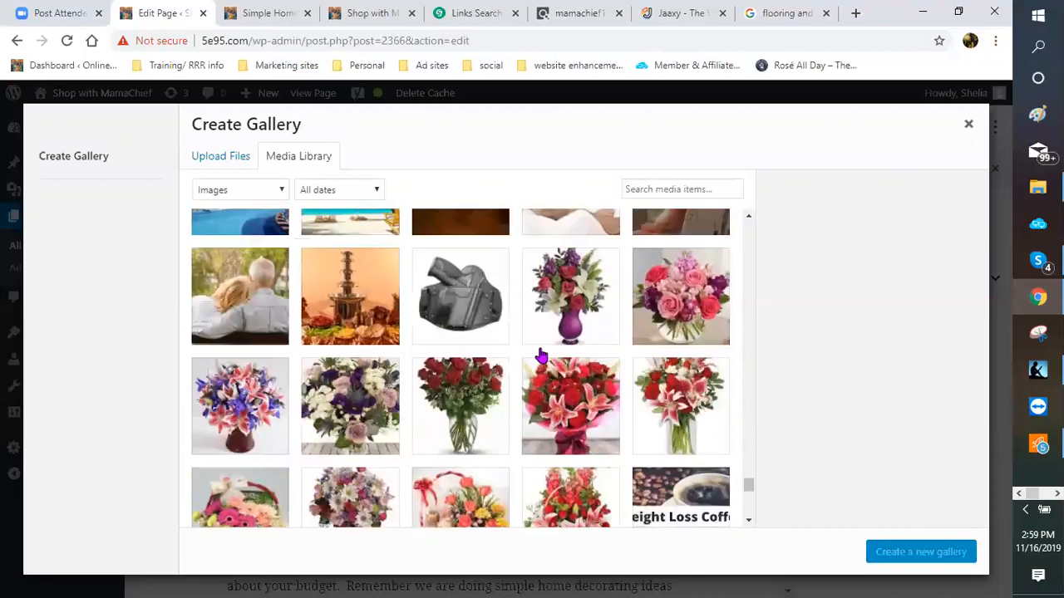
pyautogui.scroll(-2, 540, 356)
pyautogui.scroll(2, 517, 380)
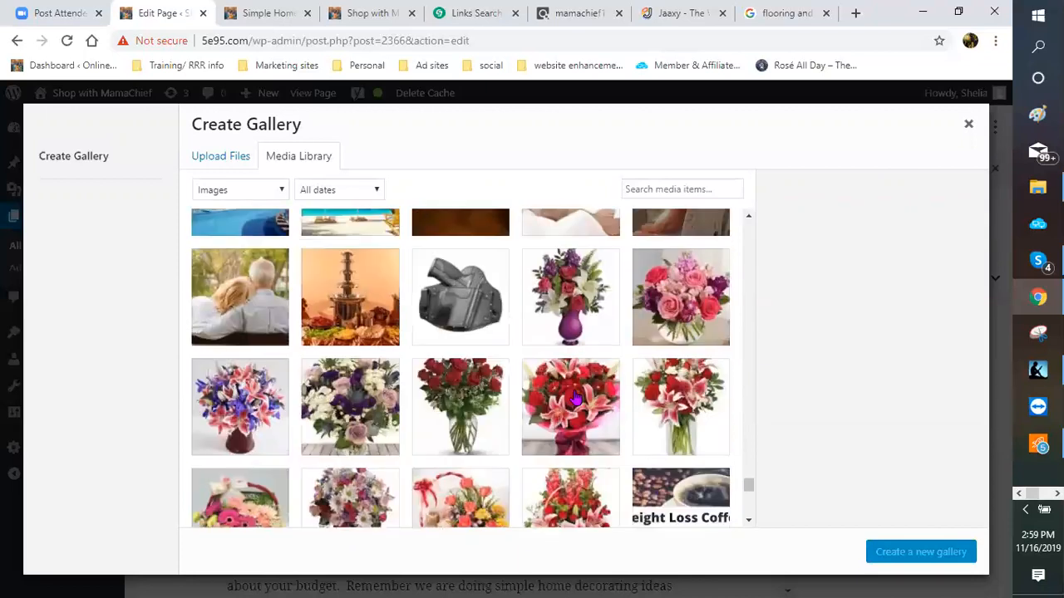
# Step: Pick the purple vase bouquet, red lily basket and purple-and-white bouquet, and create the gallery
pyautogui.click(577, 315)
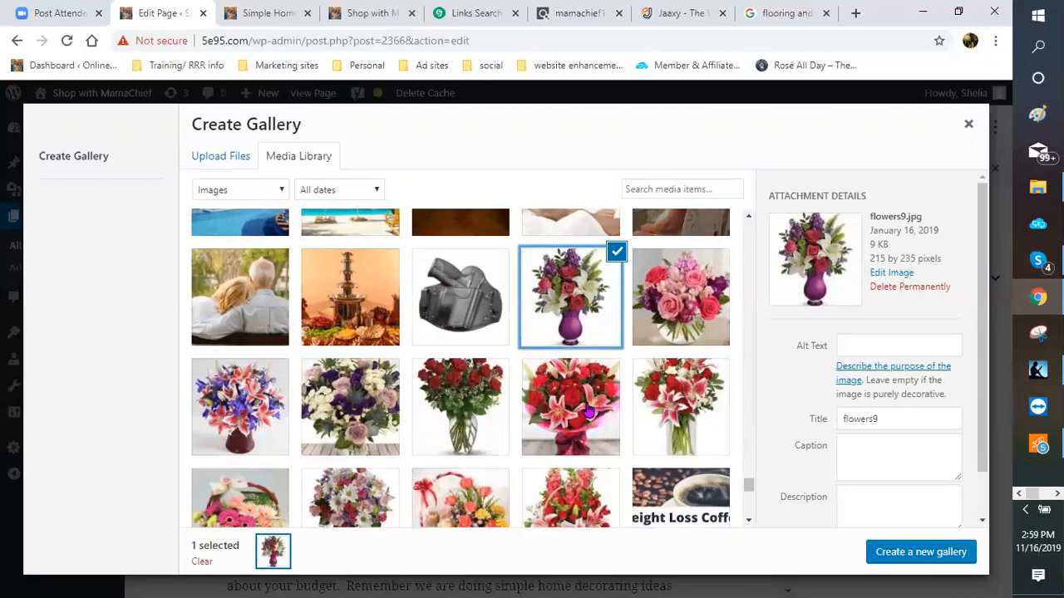
pyautogui.scroll(-1, 580, 409)
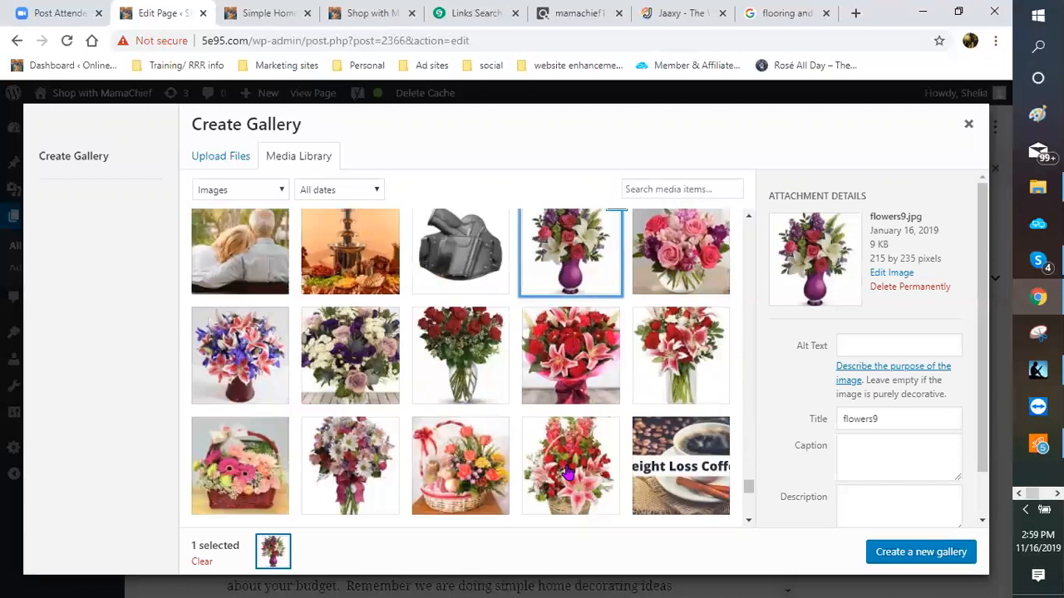
pyautogui.click(570, 466)
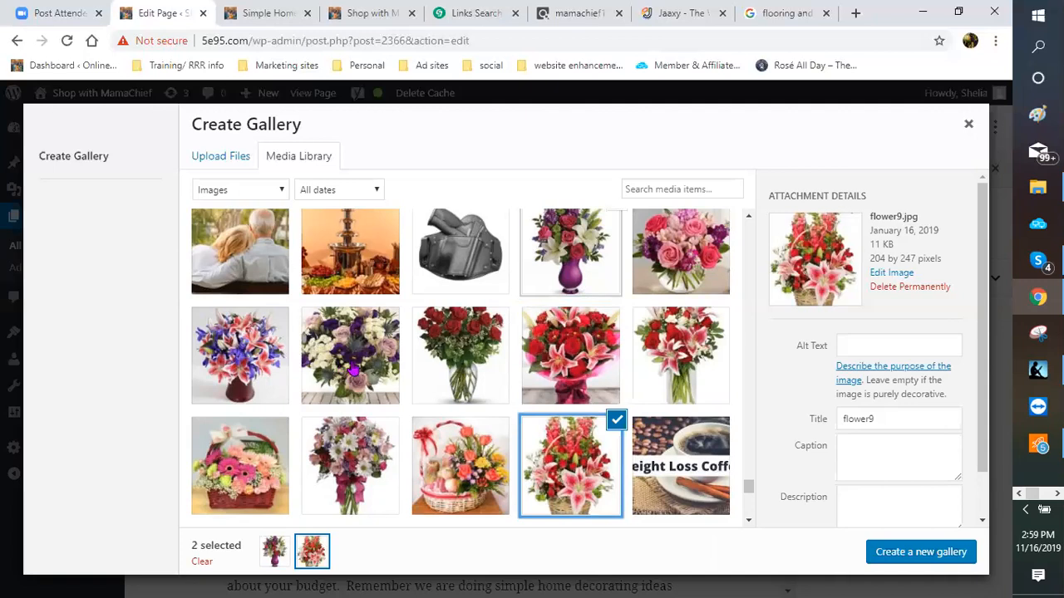
pyautogui.click(352, 369)
pyautogui.click(893, 562)
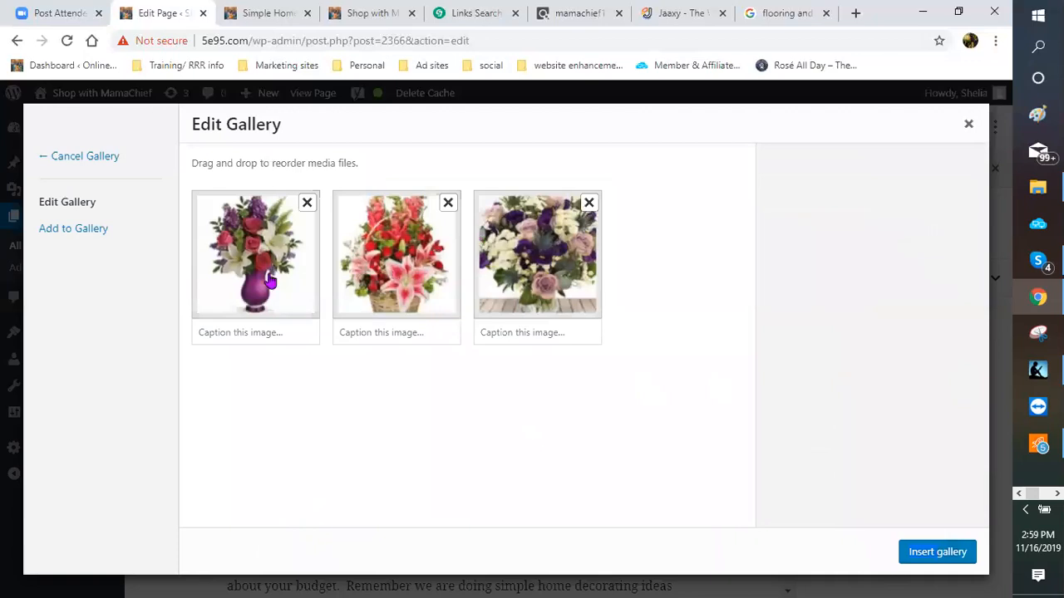
# Step: Caption the images 'Flowers say it all', 'Add a splash of color' and 'Romance and Love'
pyautogui.click(261, 333)
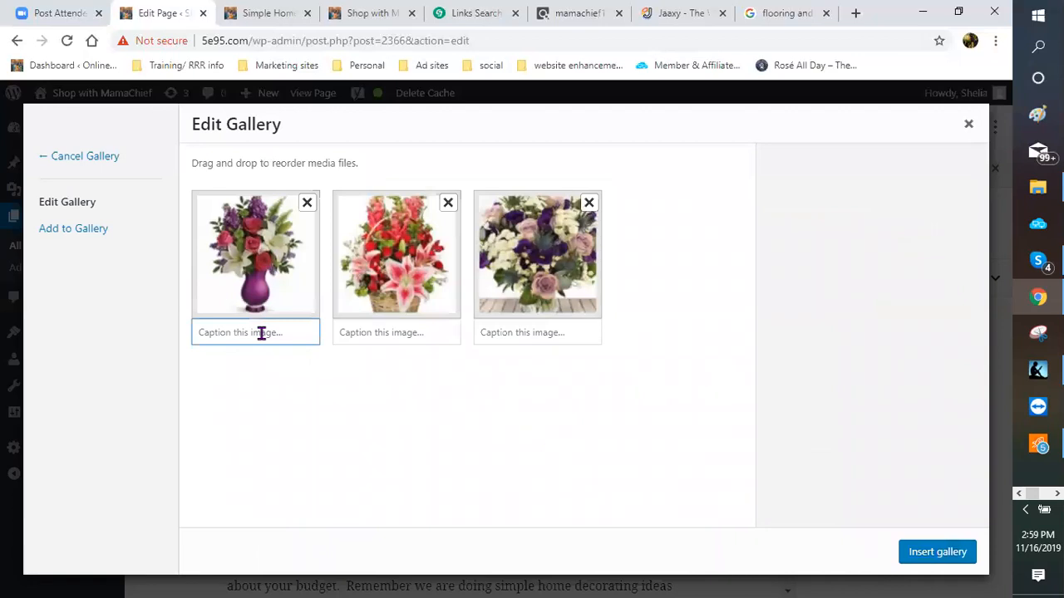
pyautogui.write('Flowers say it all')
pyautogui.click(350, 332)
pyautogui.write('As')
pyautogui.write('d a s')
pyautogui.write('plas')
pyautogui.write('h of ')
pyautogui.write('color')
pyautogui.click(491, 334)
pyautogui.write('Romance and')
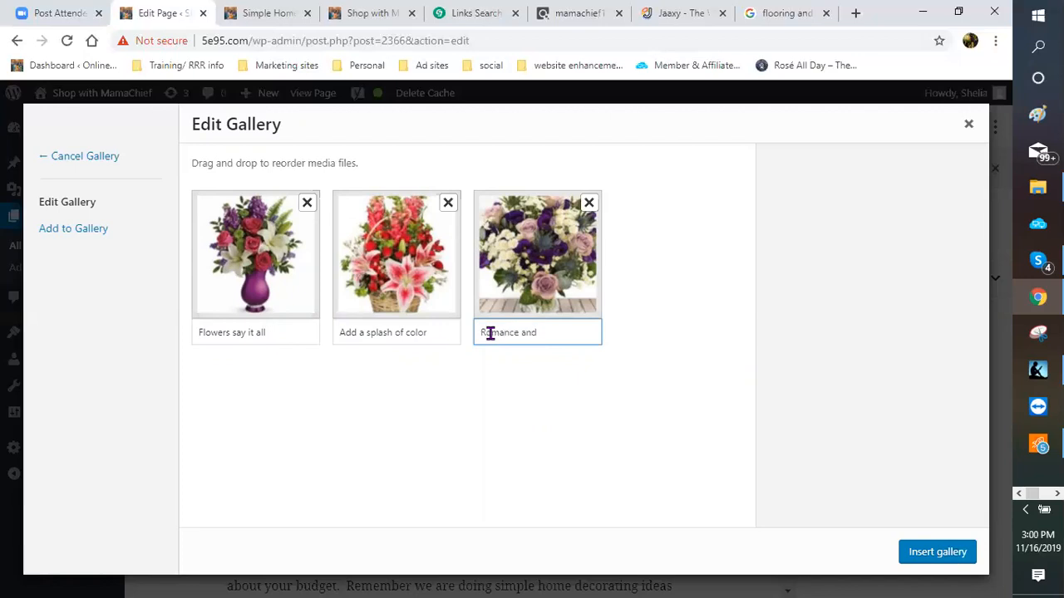
pyautogui.write(' love')
pyautogui.press('BackSpace')
pyautogui.press('BackSpace')
pyautogui.press('BackSpace')
pyautogui.press('BackSpace')
pyautogui.write('LLo')
pyautogui.press('BackSpace')
pyautogui.press('BackSpace')
pyautogui.press('BackSpace')
pyautogui.write('Love')
# Step: Insert the captioned flower gallery into the page and dismiss the stray Open dialog
pyautogui.click(947, 563)
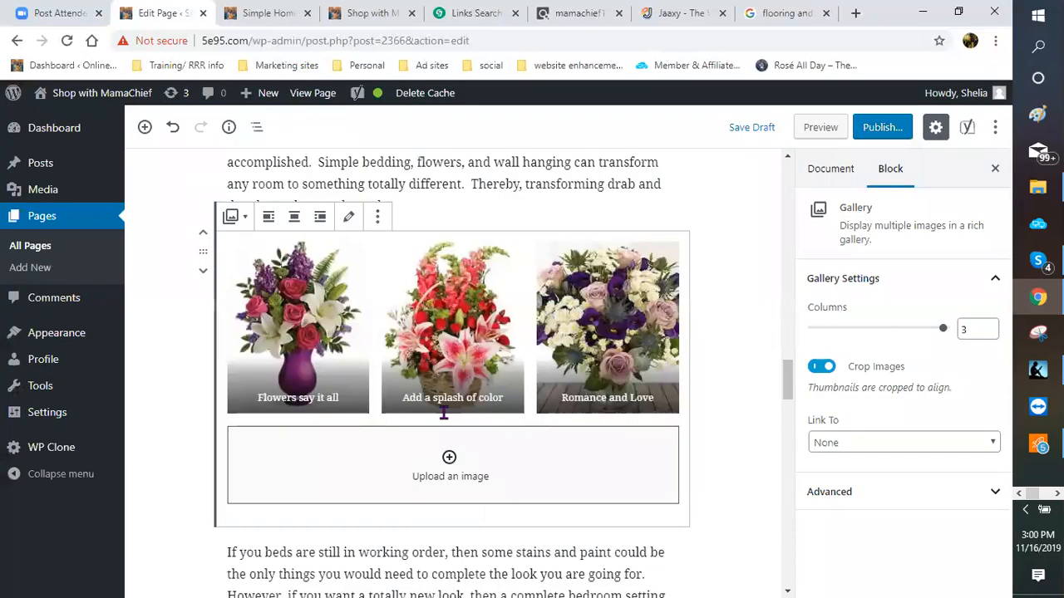
pyautogui.moveTo(562, 397); pyautogui.dragTo(650, 401)
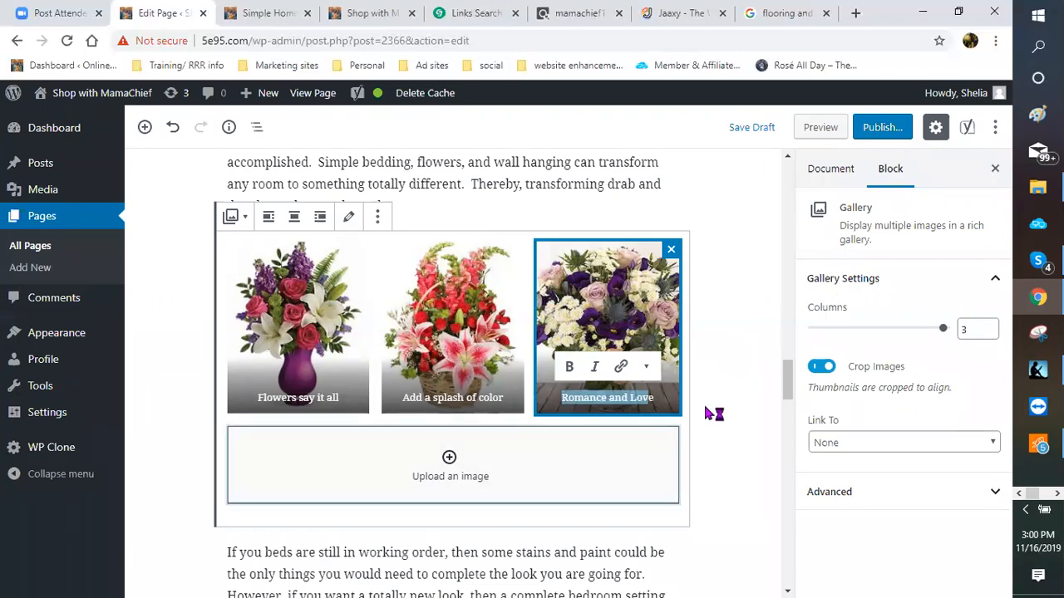
pyautogui.click(918, 57)
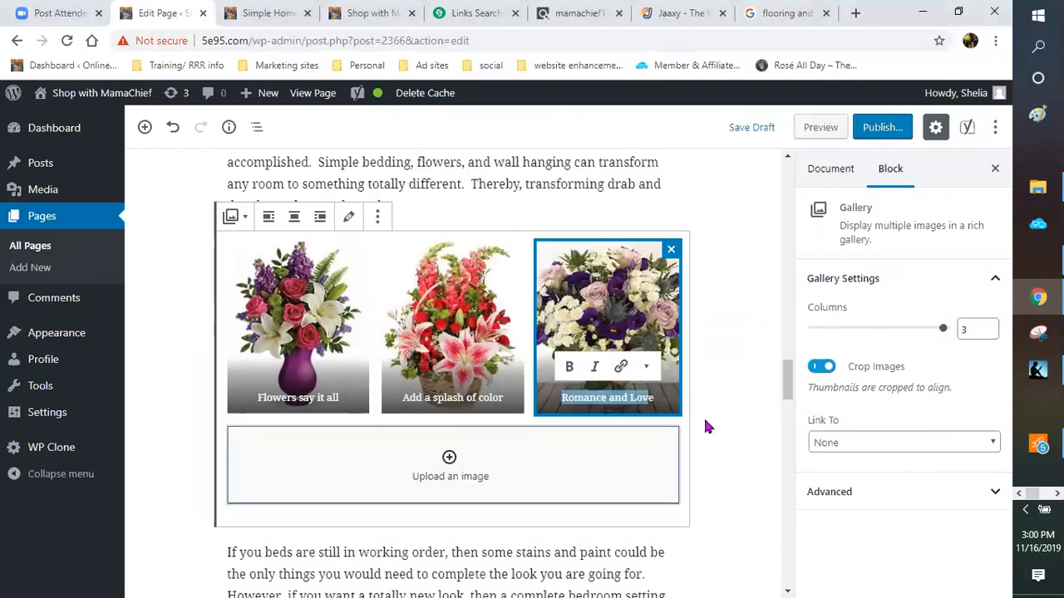
# Step: Save the page as a draft and return to the CJ links search
pyautogui.scroll(-2, 753, 148)
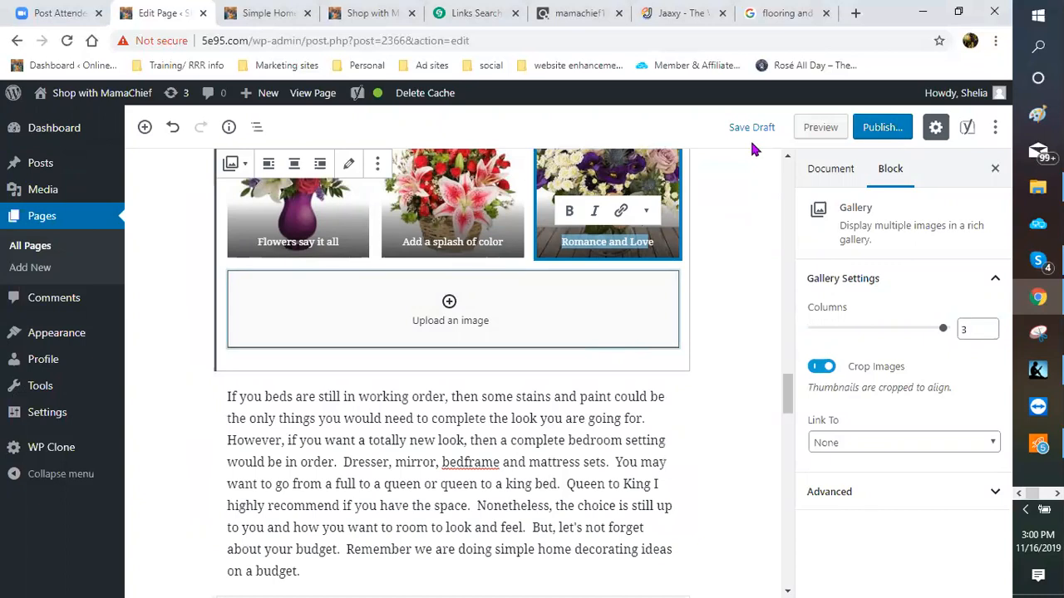
pyautogui.click(752, 143)
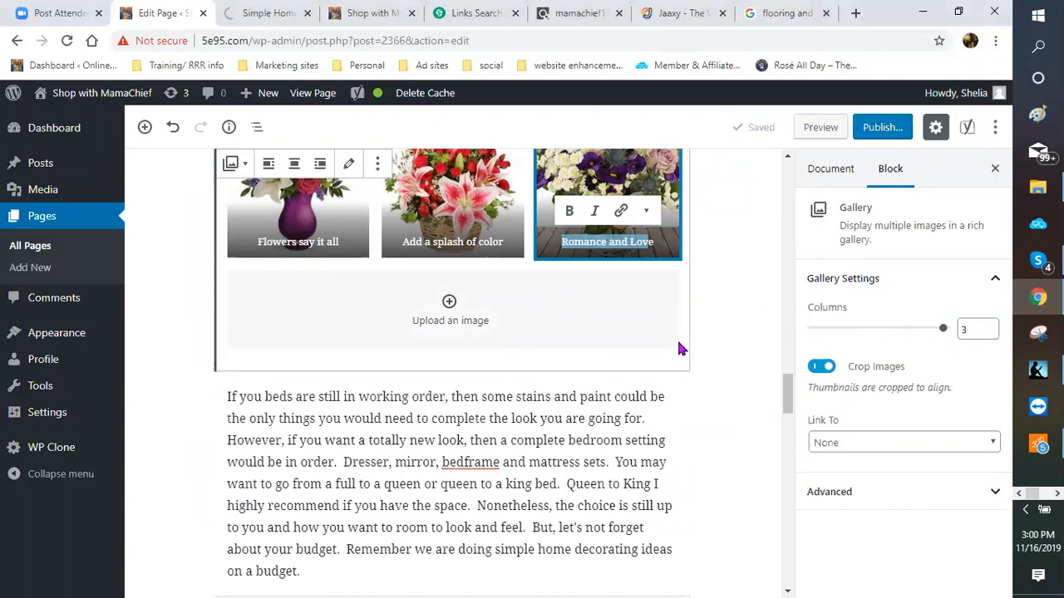
pyautogui.scroll(4, 675, 340)
pyautogui.scroll(-5, 674, 341)
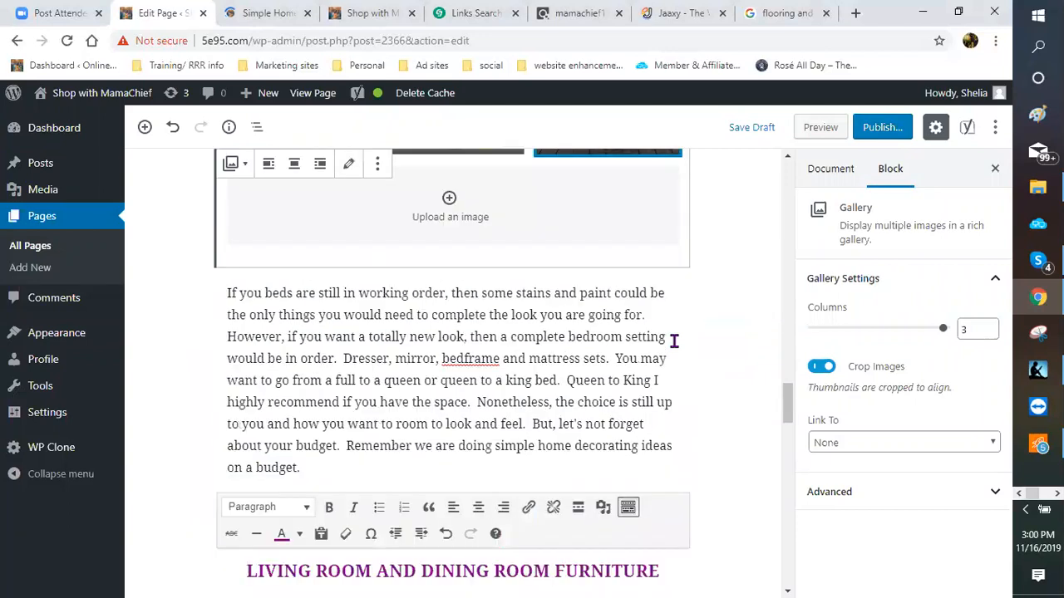
pyautogui.scroll(-1, 511, 320)
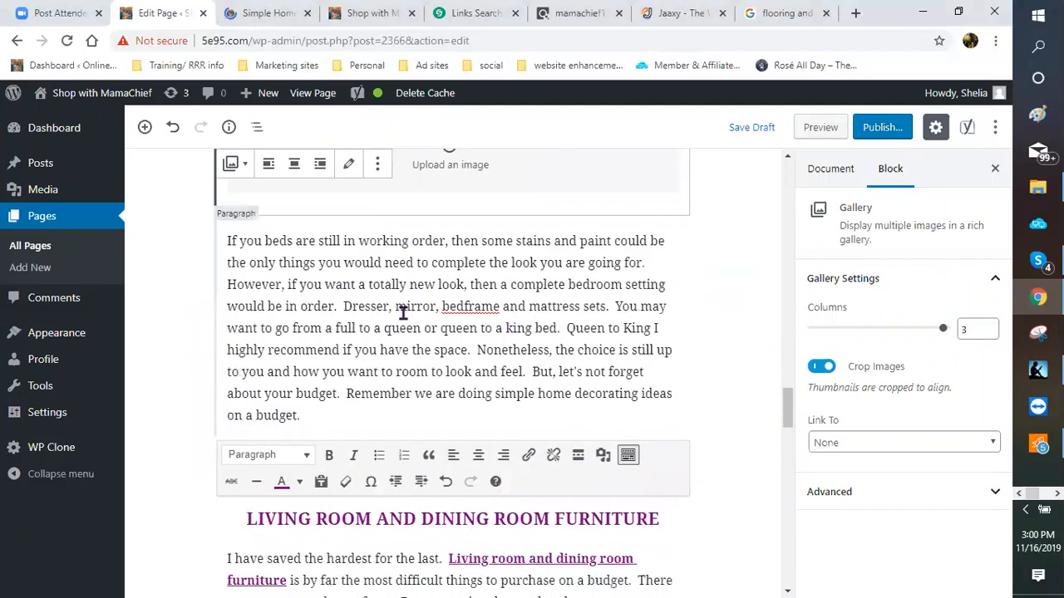
pyautogui.click(491, 14)
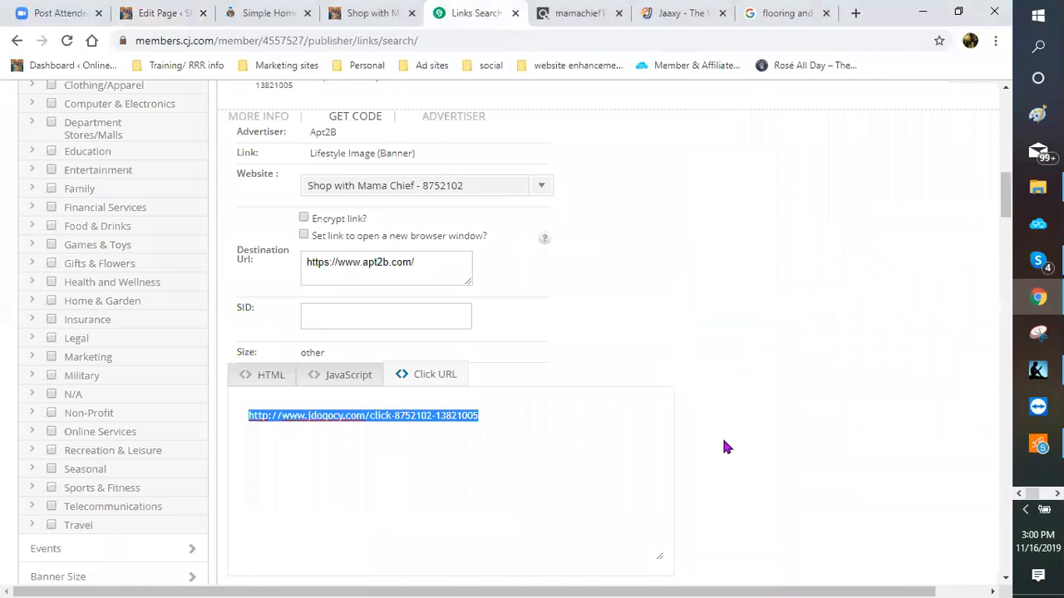
# Step: Collapse the Lifestyle Image code details and search CJ links for 'mattress'
pyautogui.scroll(4, 634, 394)
pyautogui.click(601, 381)
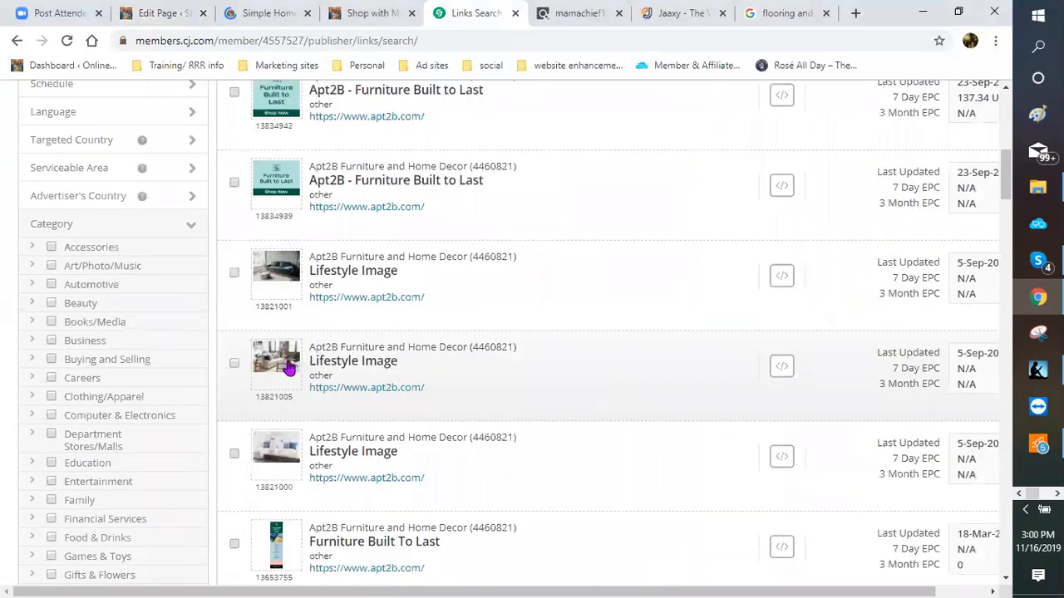
pyautogui.scroll(4, 16, 359)
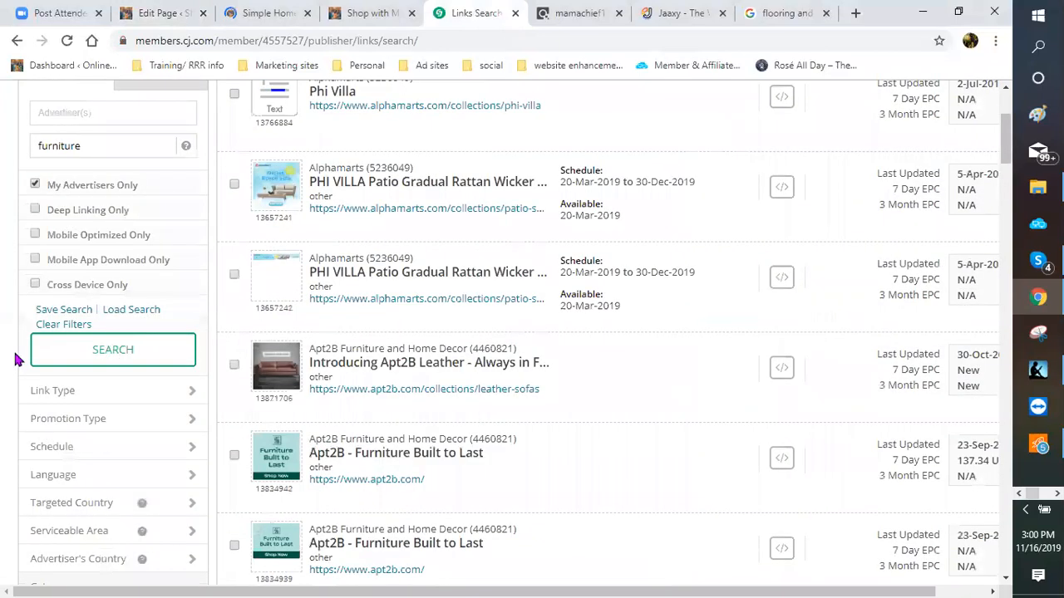
pyautogui.scroll(3, 101, 443)
pyautogui.write('mattress')
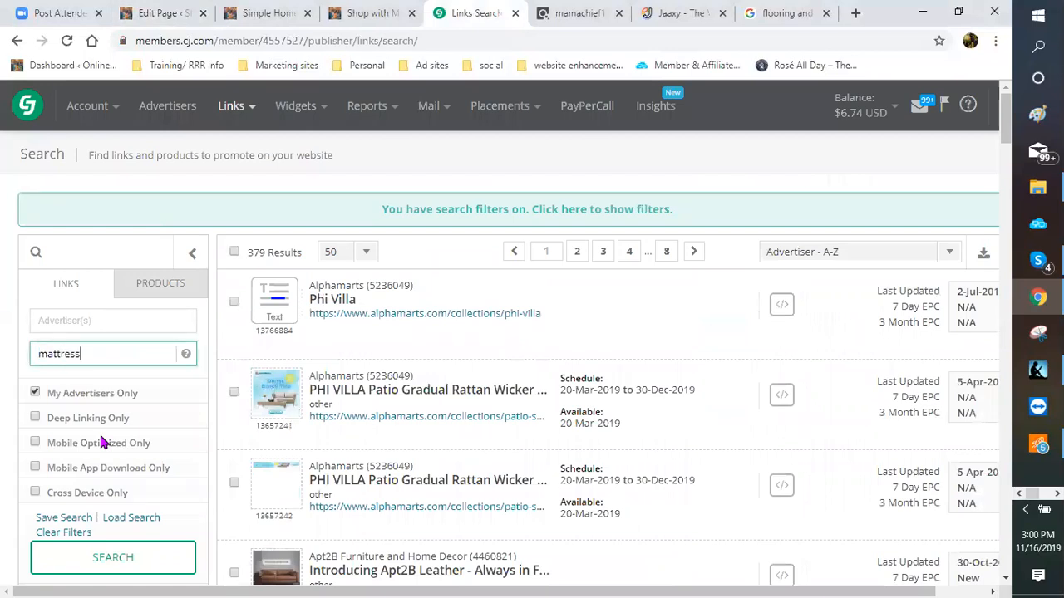
pyautogui.press('Return')
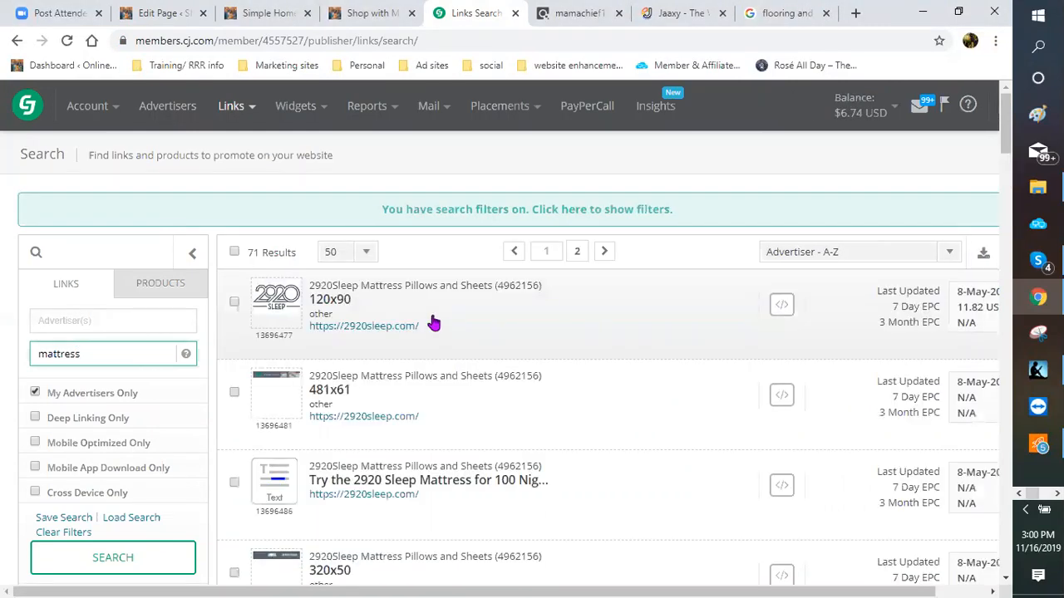
pyautogui.scroll(-2, 433, 323)
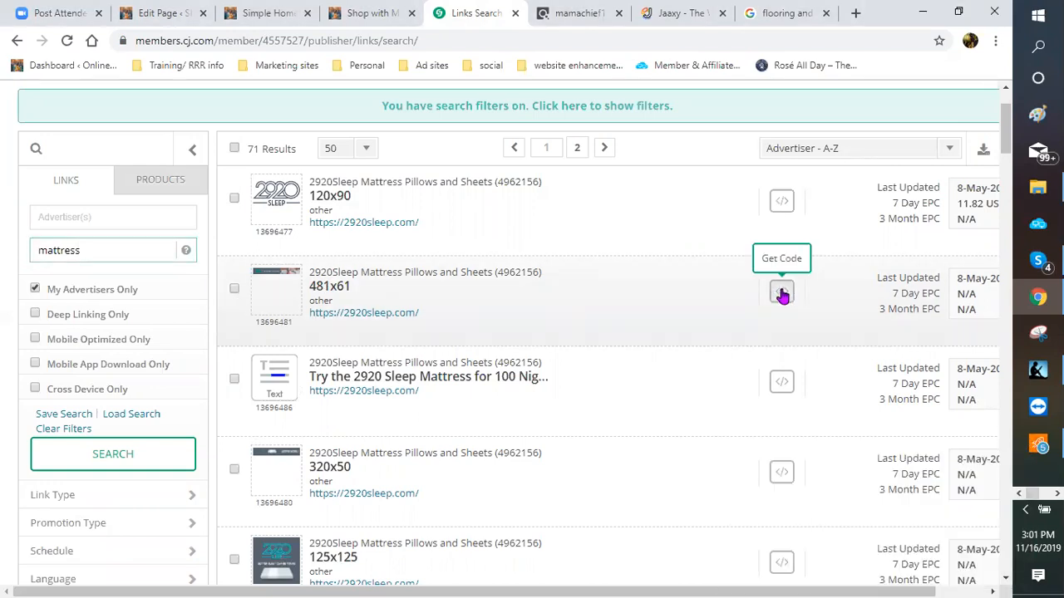
# Step: Copy the click URL of 2920Sleep's 481x61 mattress banner
pyautogui.click(781, 293)
pyautogui.scroll(-1, 605, 332)
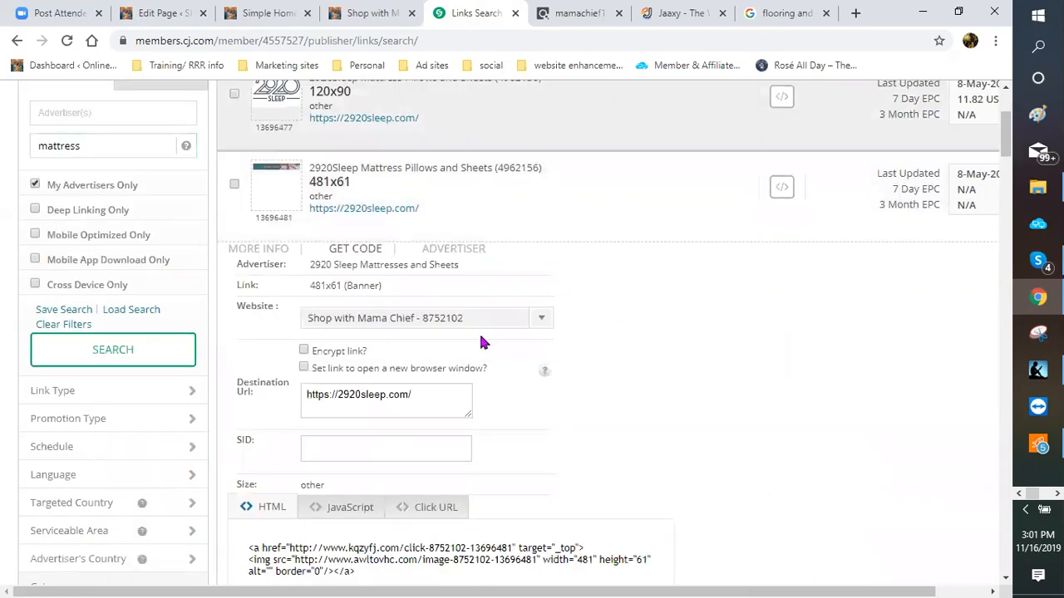
pyautogui.scroll(-2, 484, 343)
pyautogui.click(420, 349)
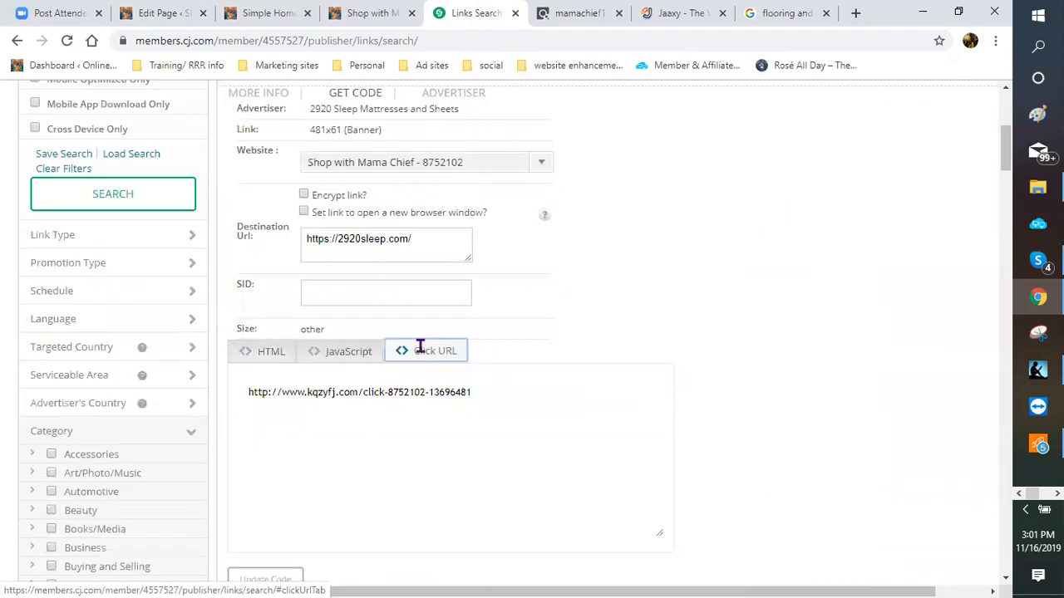
pyautogui.click(250, 395)
pyautogui.rightClick(251, 395)
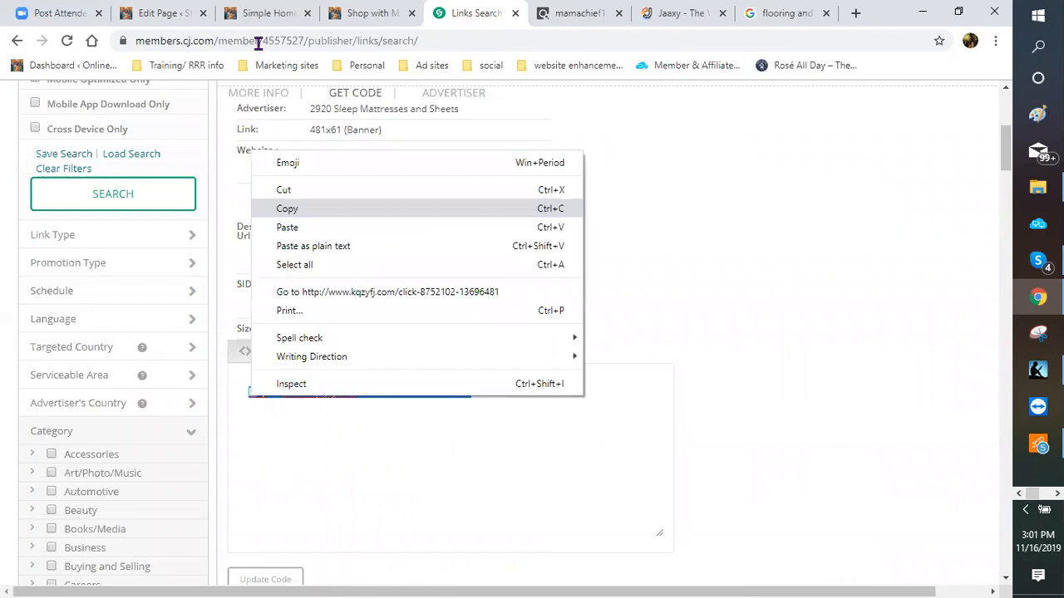
pyautogui.click(287, 209)
pyautogui.click(150, 13)
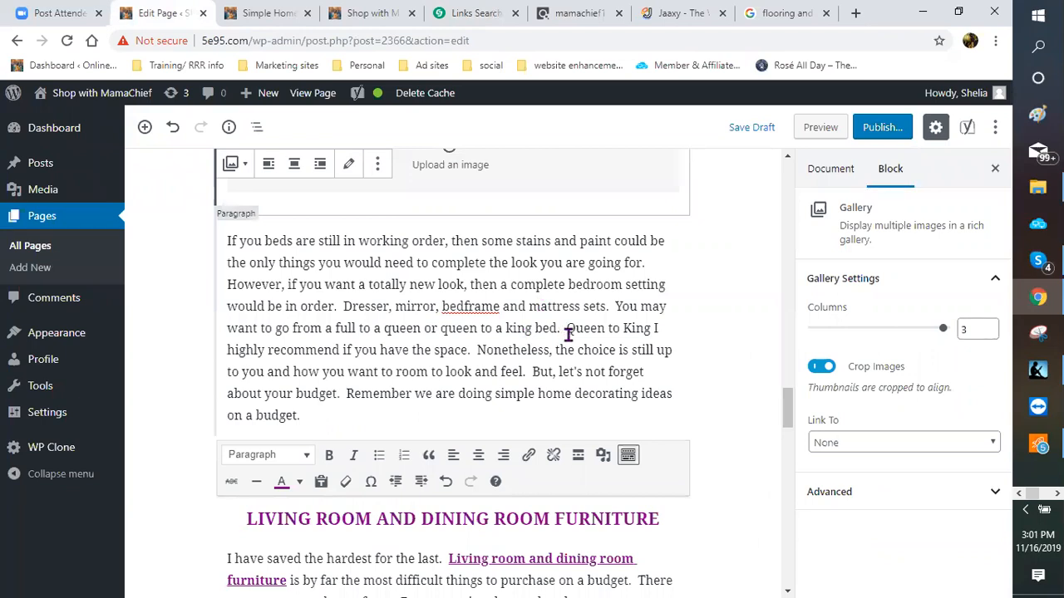
# Step: Add 'mattress' after King in the bedroom paragraph and select 'Queen to King mattress'
pyautogui.click(570, 238)
pyautogui.scroll(-1, 565, 256)
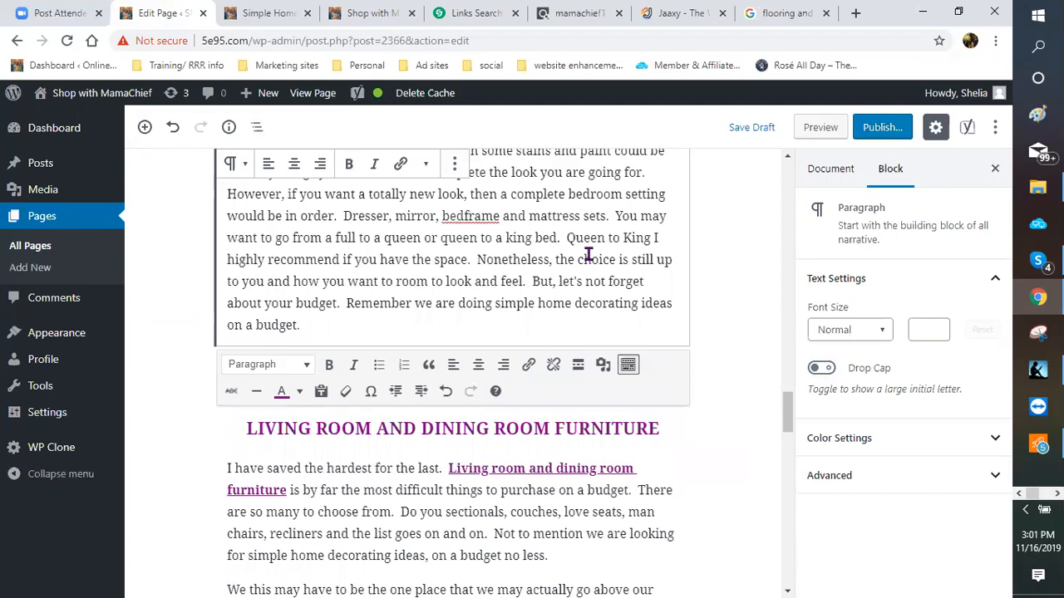
pyautogui.click(653, 239)
pyautogui.write('matrre I ')
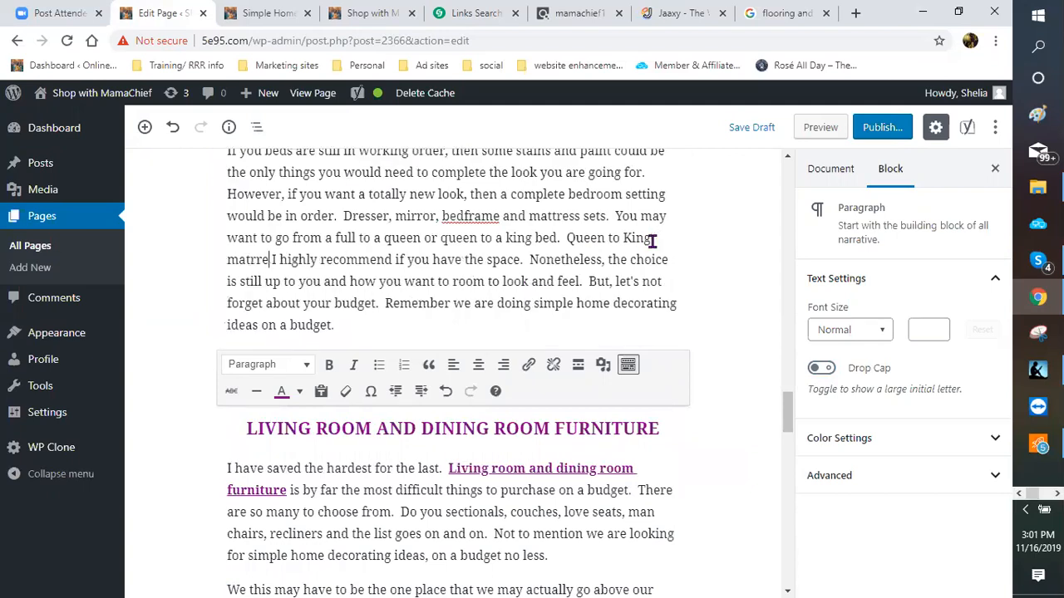
pyautogui.write('ss')
pyautogui.moveTo(567, 239); pyautogui.dragTo(281, 263)
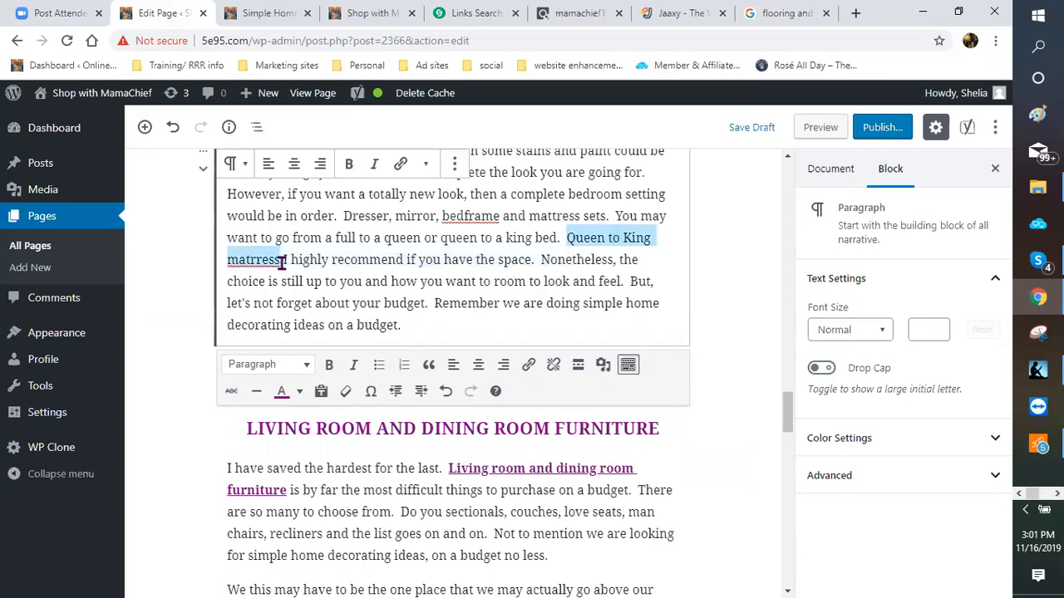
# Step: Link 'Queen to King mattress' to the CJ click URL in a new tab and bold it
pyautogui.hotkey('ctrl', 'k')
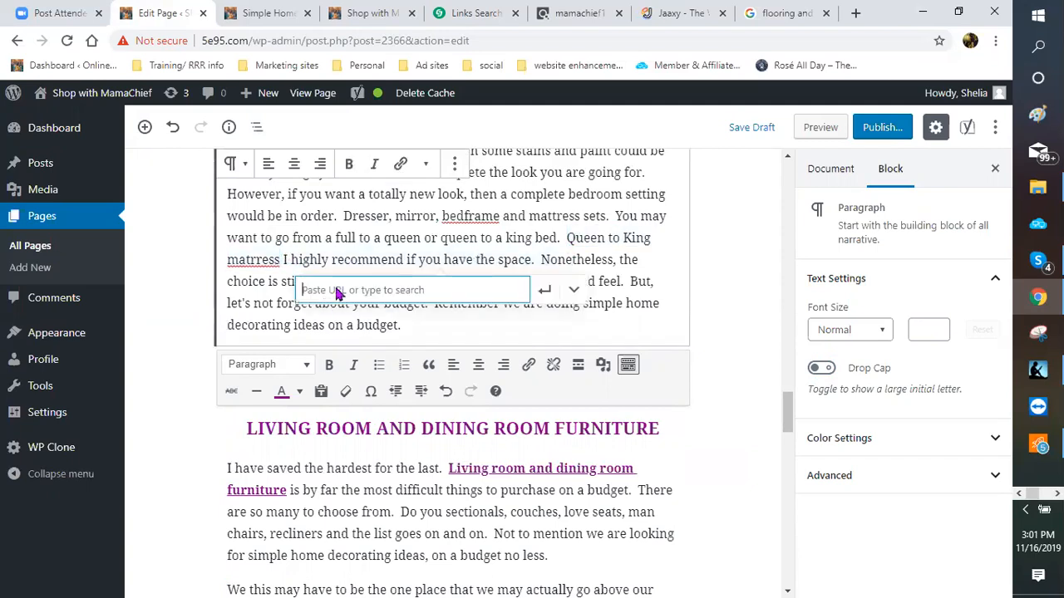
pyautogui.rightClick(337, 293)
pyautogui.click(386, 409)
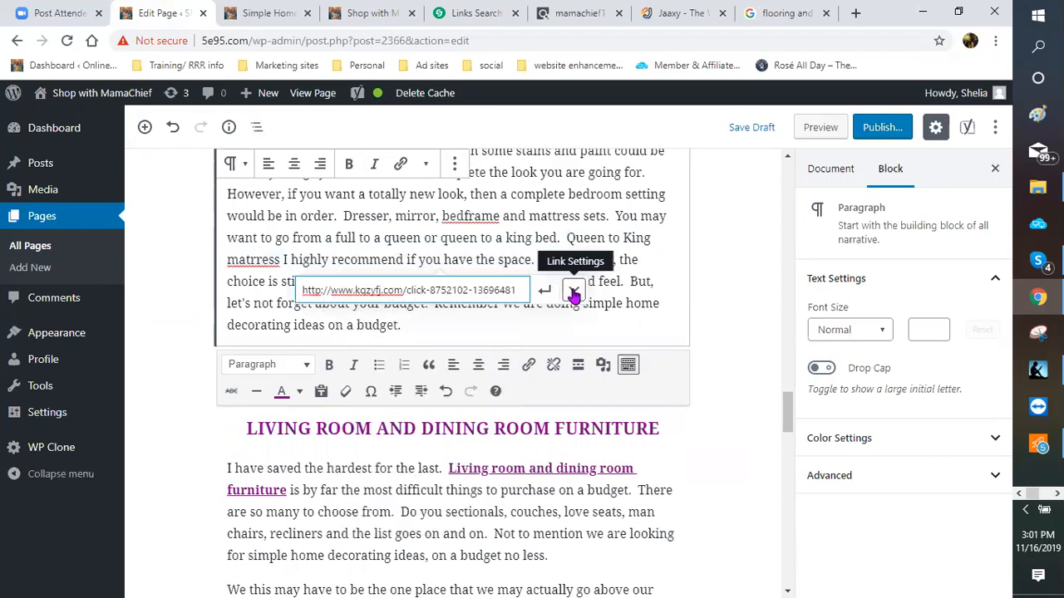
pyautogui.click(322, 325)
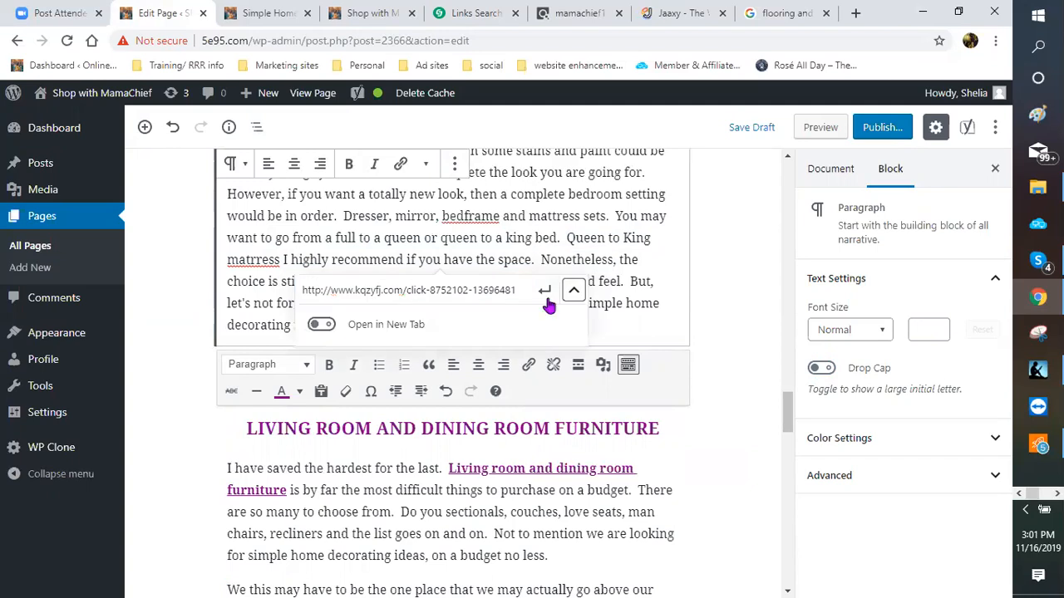
pyautogui.click(542, 293)
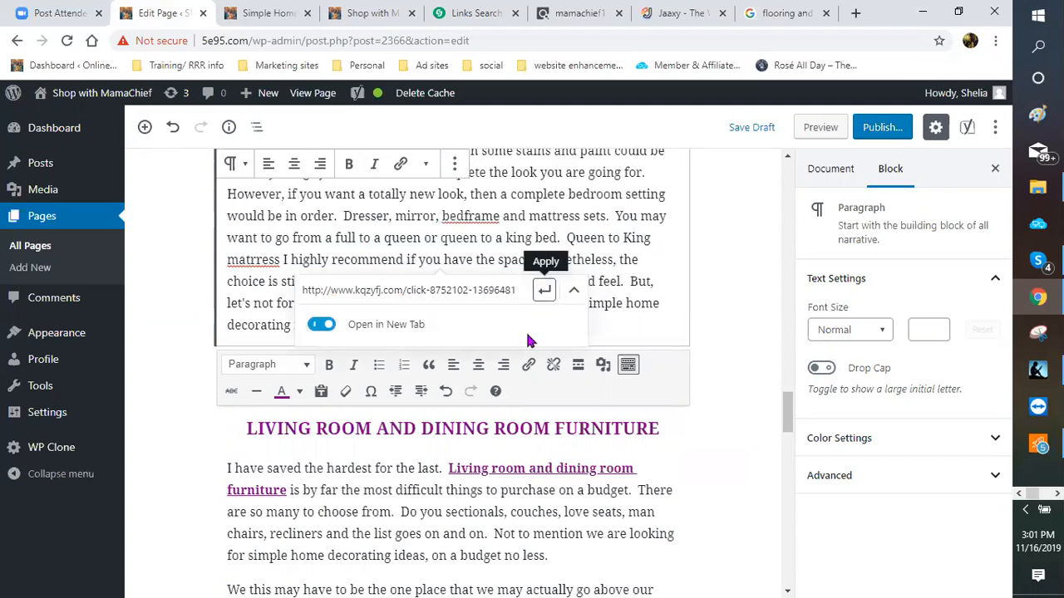
pyautogui.click(345, 167)
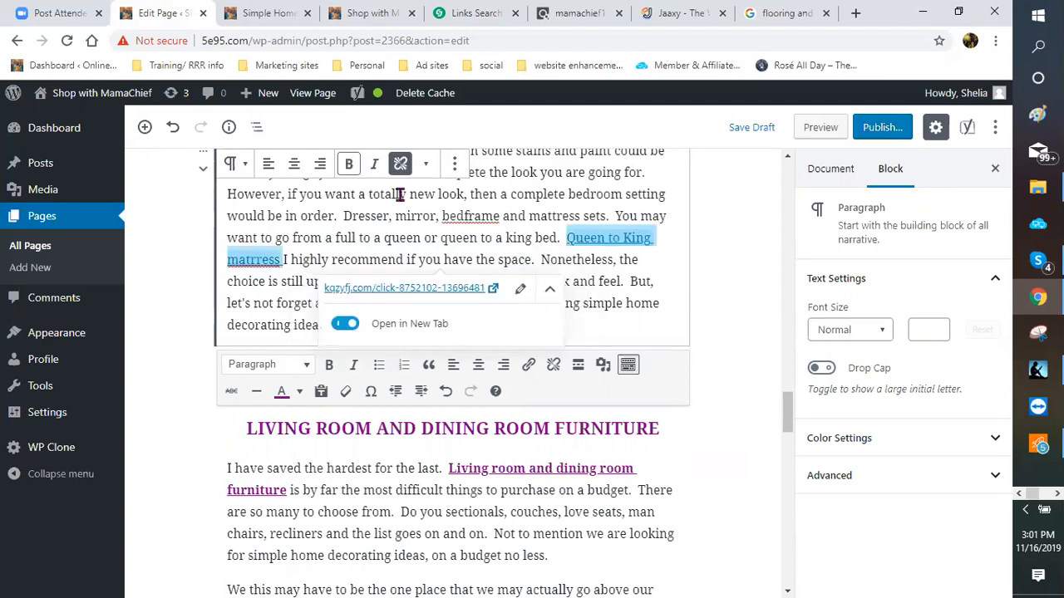
pyautogui.click(744, 326)
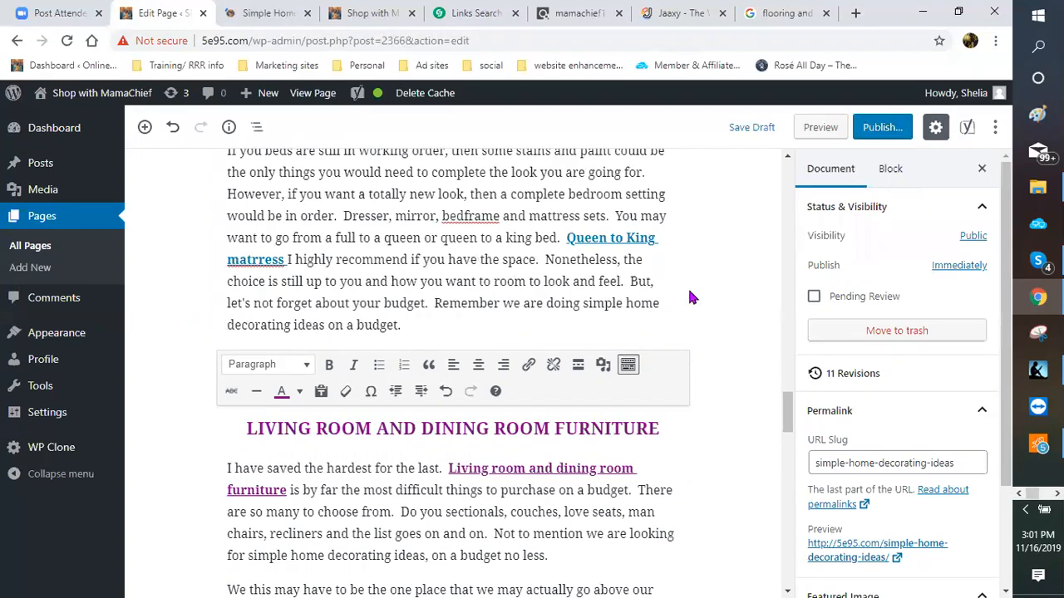
pyautogui.scroll(10, 674, 308)
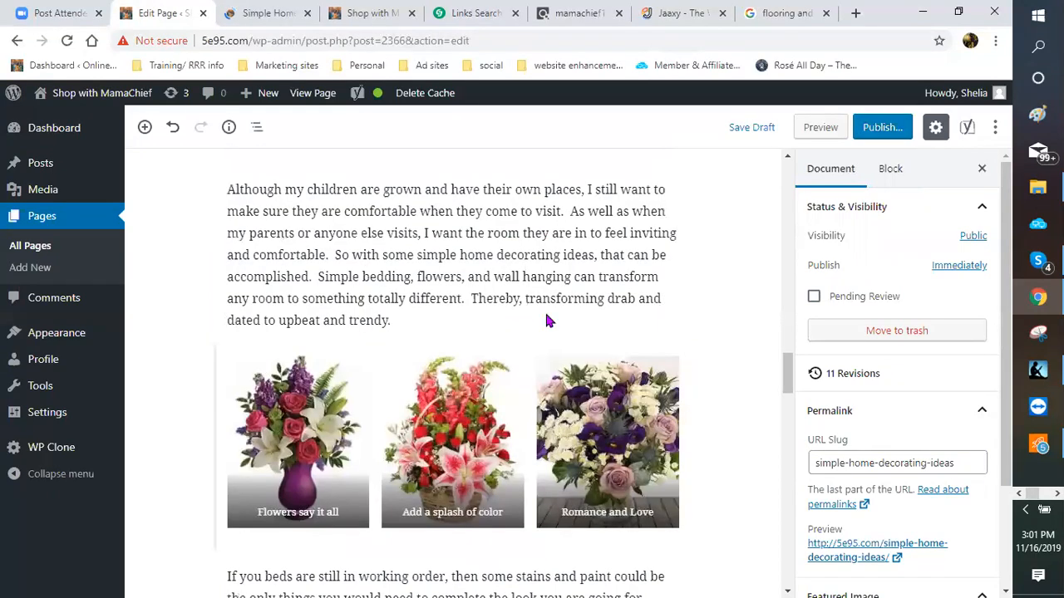
pyautogui.scroll(1, 500, 340)
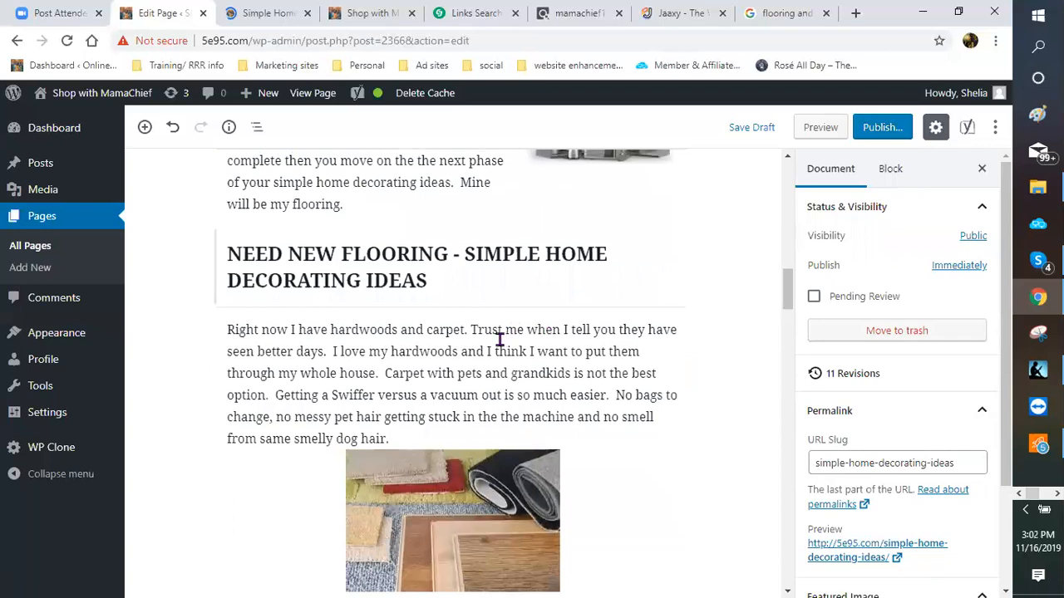
pyautogui.scroll(-10, 500, 340)
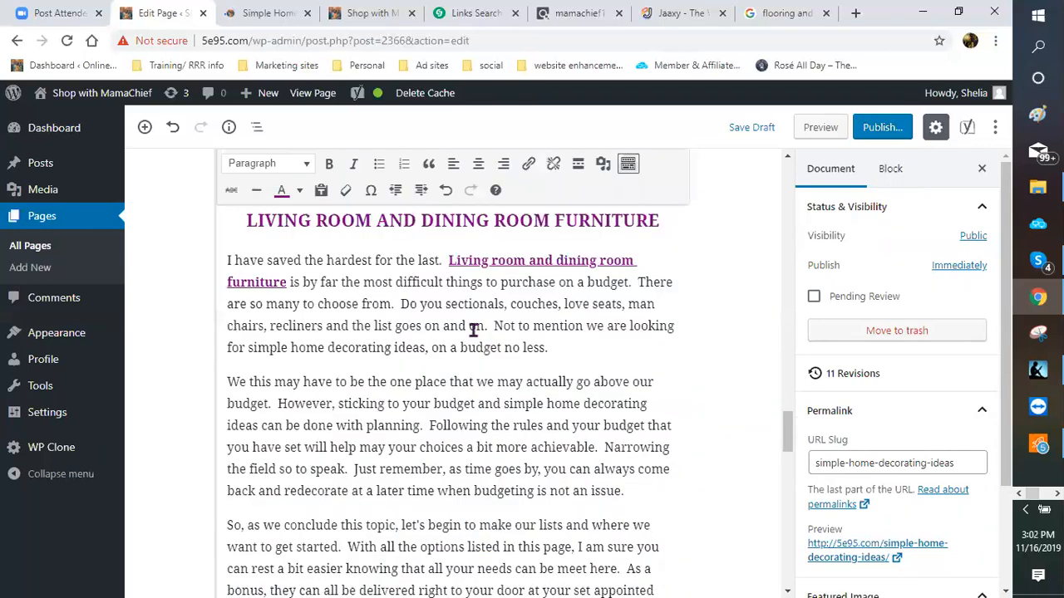
pyautogui.scroll(-3, 472, 330)
pyautogui.scroll(3, 456, 356)
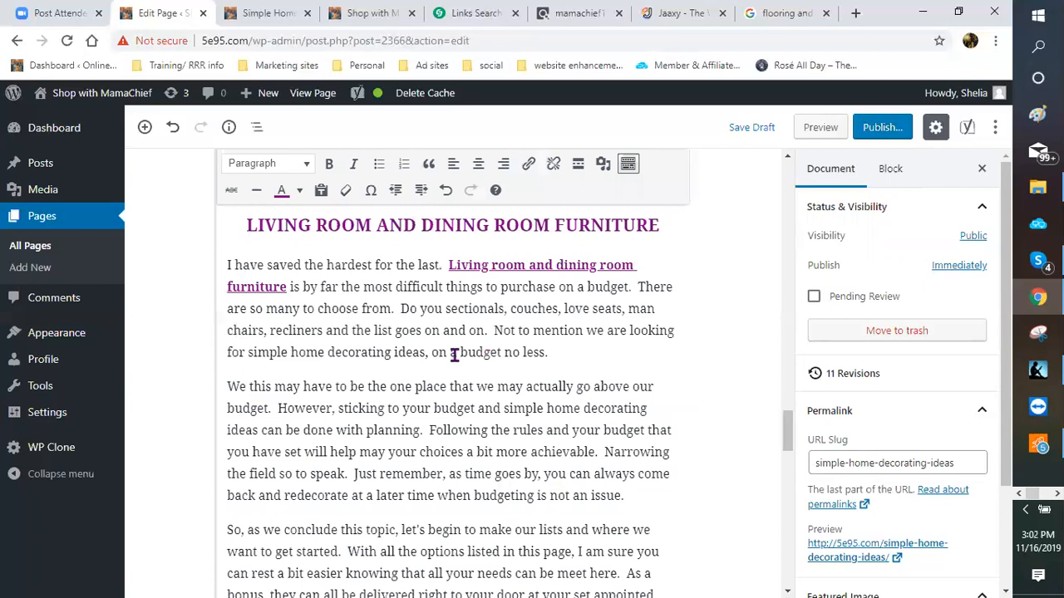
pyautogui.scroll(-2, 359, 285)
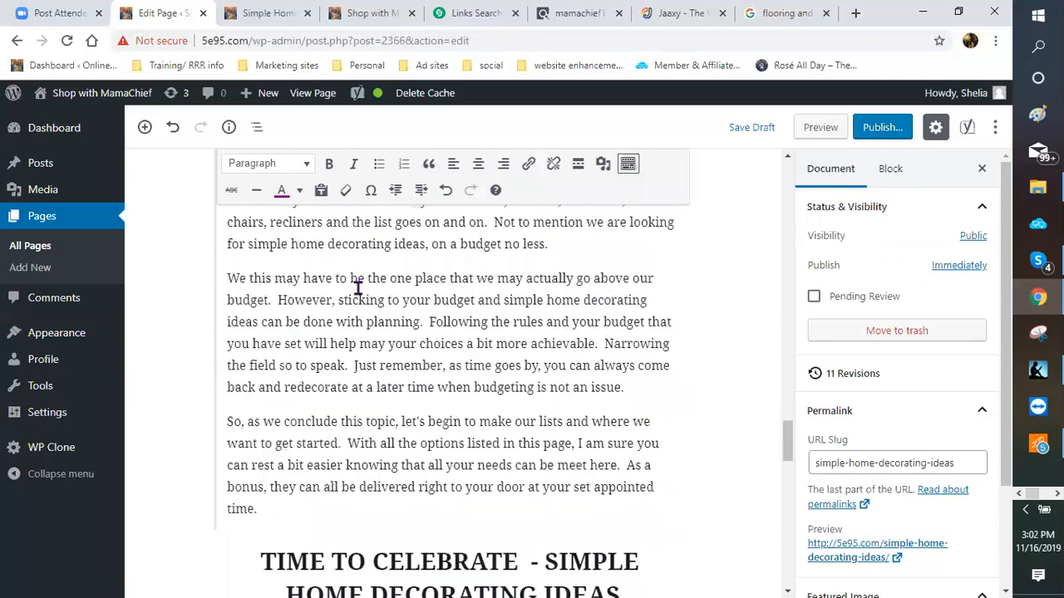
pyautogui.scroll(2, 359, 332)
pyautogui.scroll(-3, 432, 287)
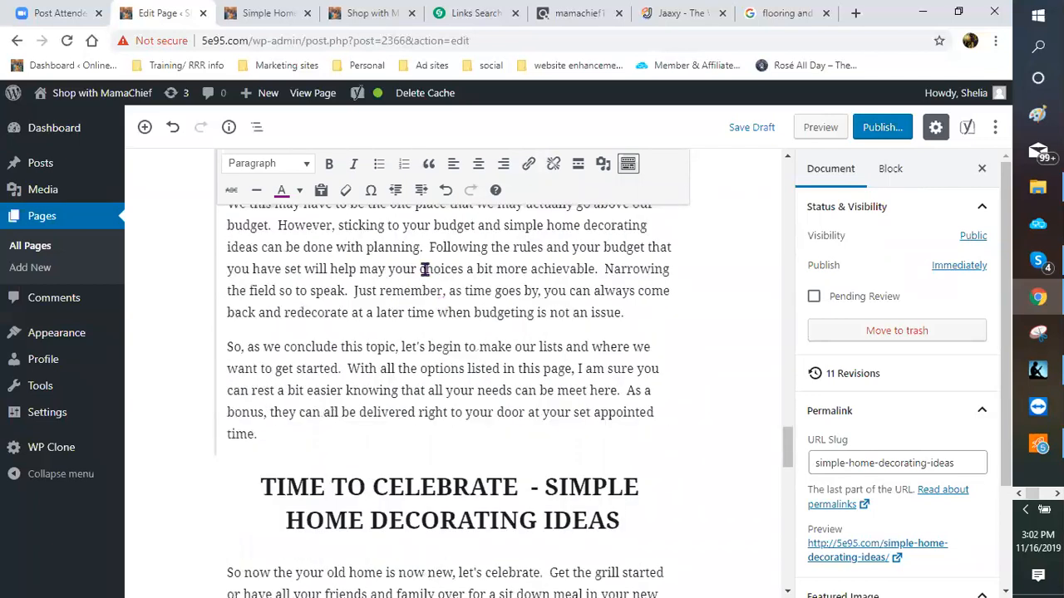
pyautogui.scroll(2, 342, 331)
pyautogui.doubleClick(232, 330)
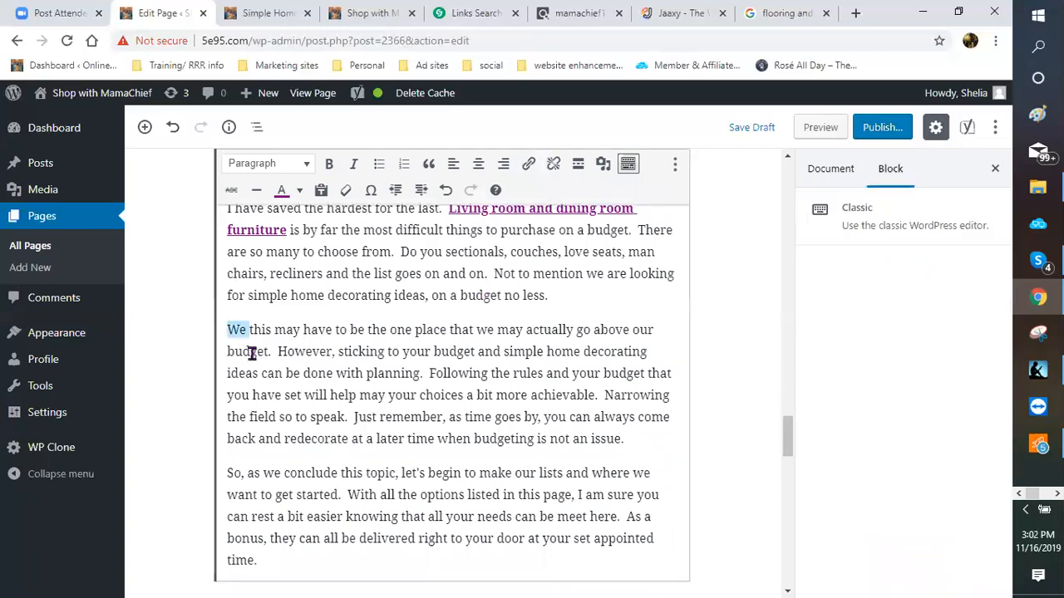
pyautogui.click(233, 331)
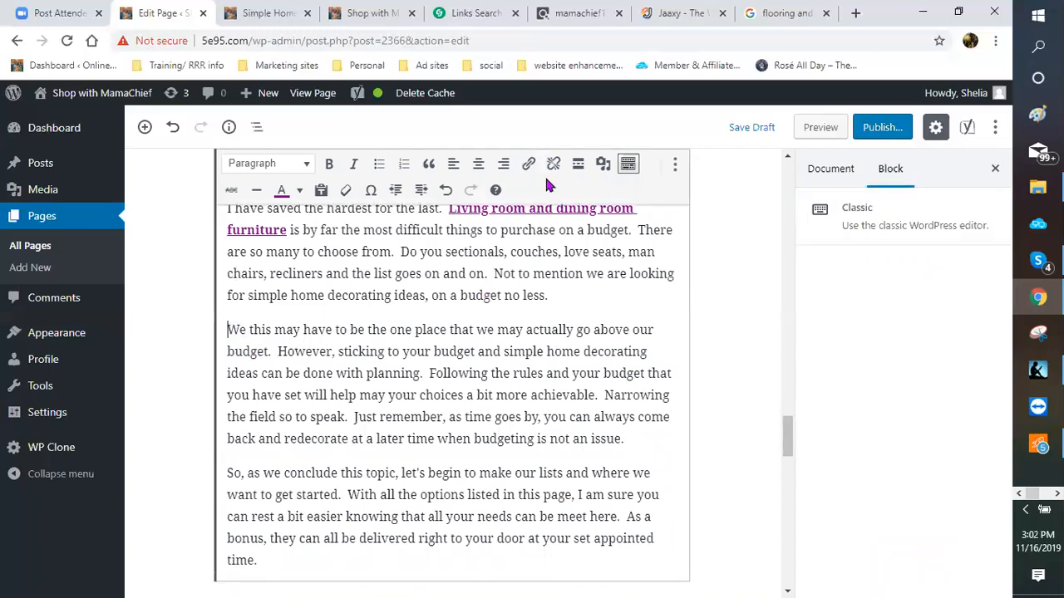
# Step: Open Add Media on the Upload Files view and launch the file picker
pyautogui.click(603, 167)
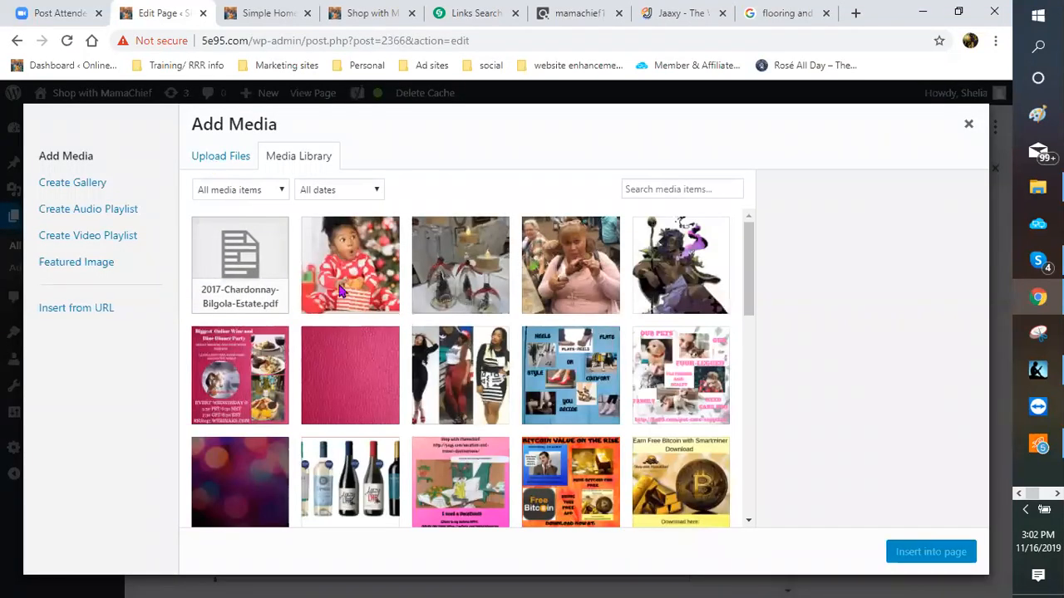
pyautogui.click(220, 156)
pyautogui.click(574, 361)
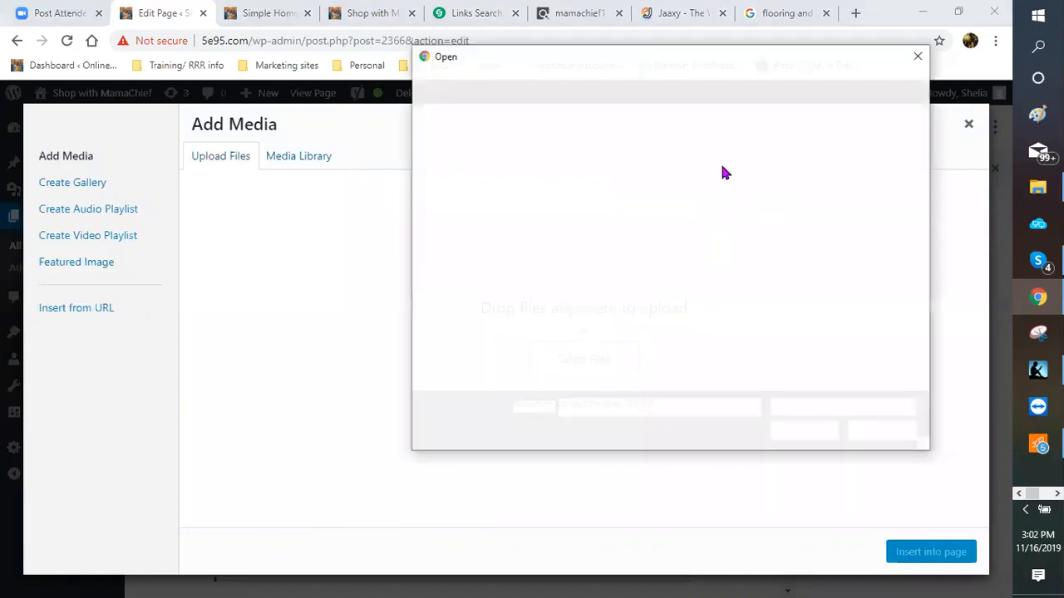
# Step: Browse the file picker to the apartment image, then close the Jaaxy browser tab
pyautogui.scroll(-1, 733, 214)
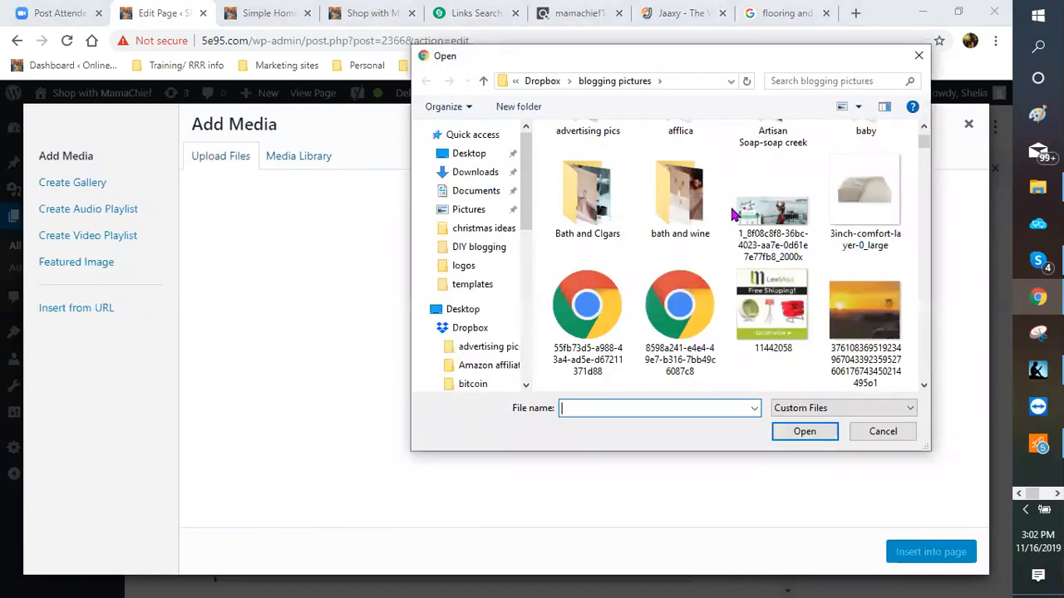
pyautogui.scroll(-5, 733, 214)
pyautogui.scroll(-1, 733, 215)
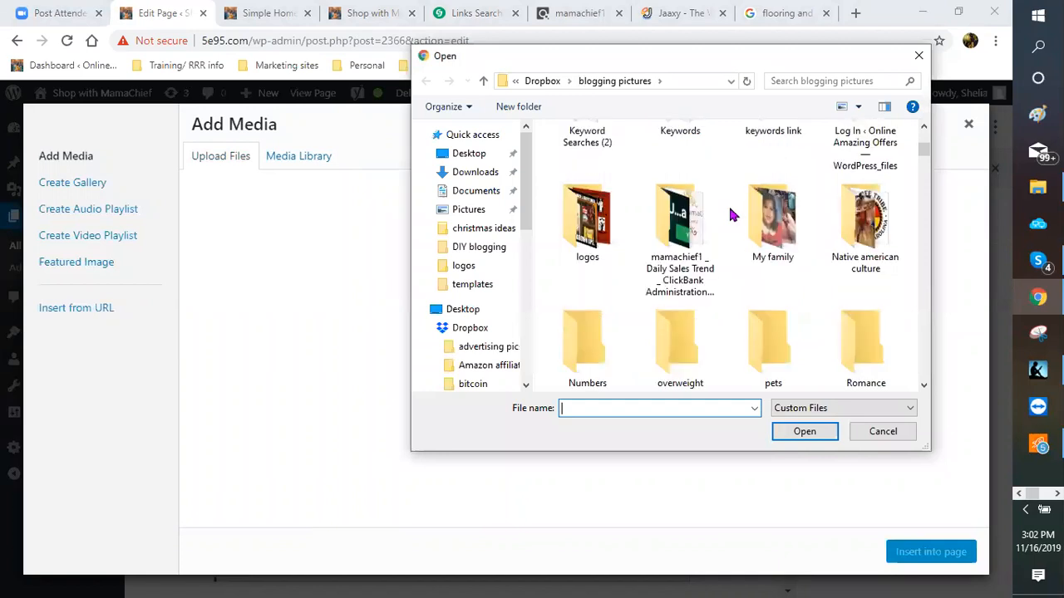
pyautogui.scroll(-5, 733, 215)
pyautogui.scroll(-3, 731, 214)
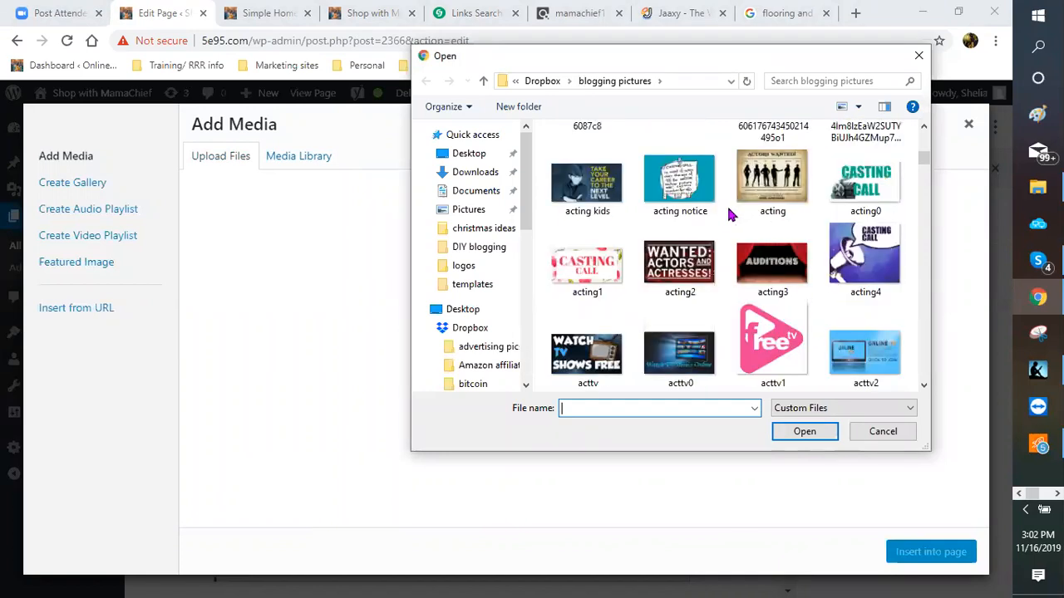
pyautogui.scroll(-5, 729, 214)
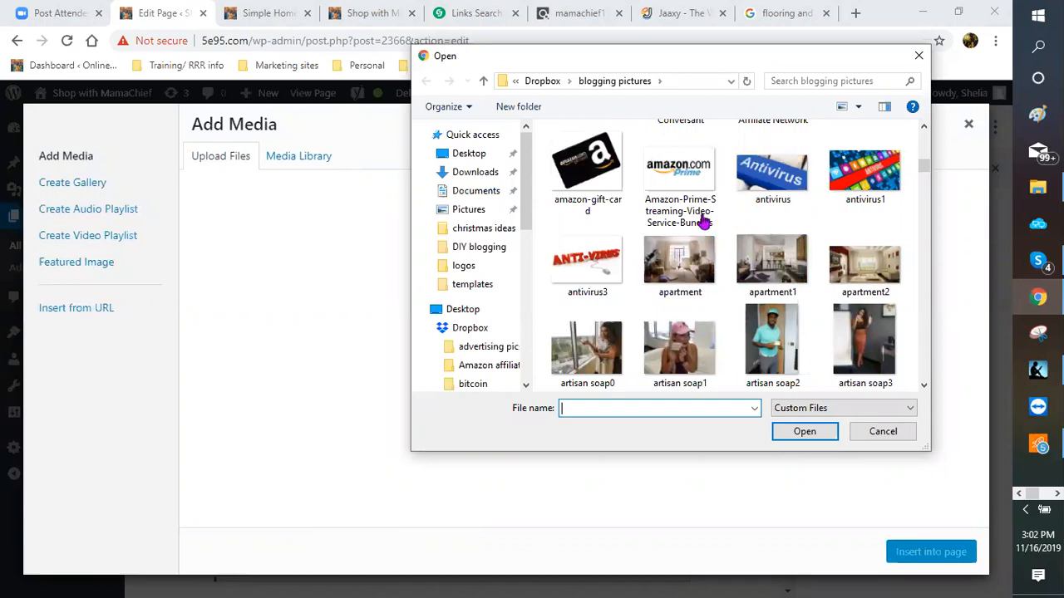
pyautogui.scroll(-1, 701, 222)
pyautogui.click(675, 165)
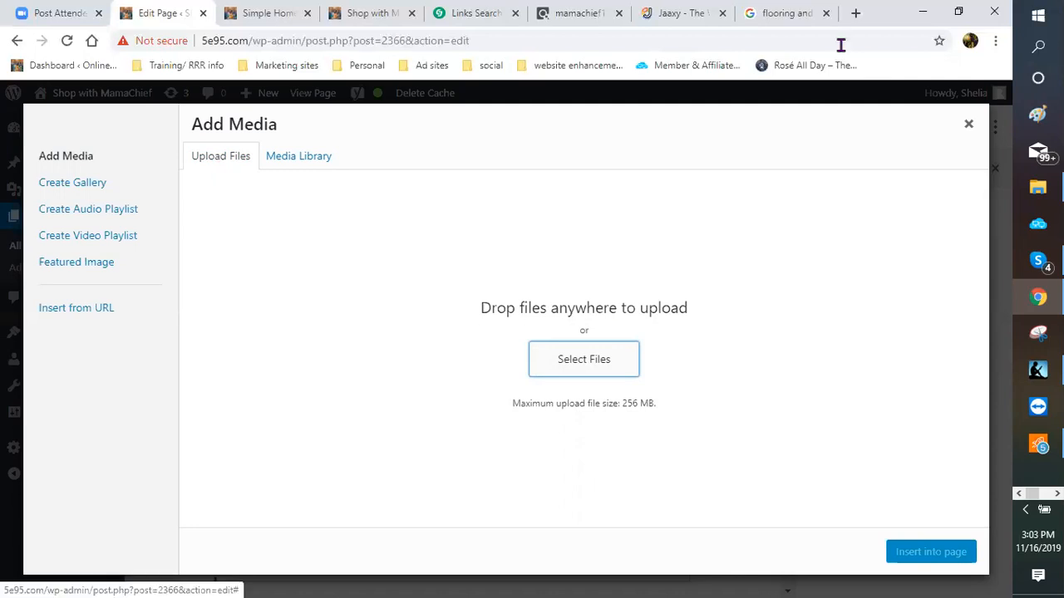
pyautogui.click(721, 13)
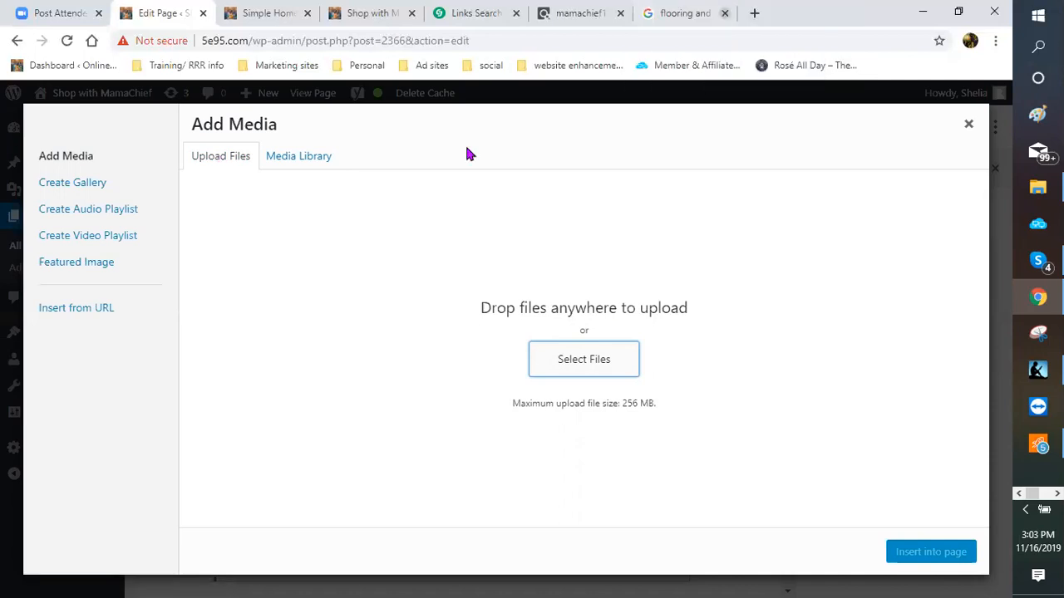
# Step: Reopen the file picker, browse the blogging pictures folder, and cancel without choosing a picture
pyautogui.click(588, 362)
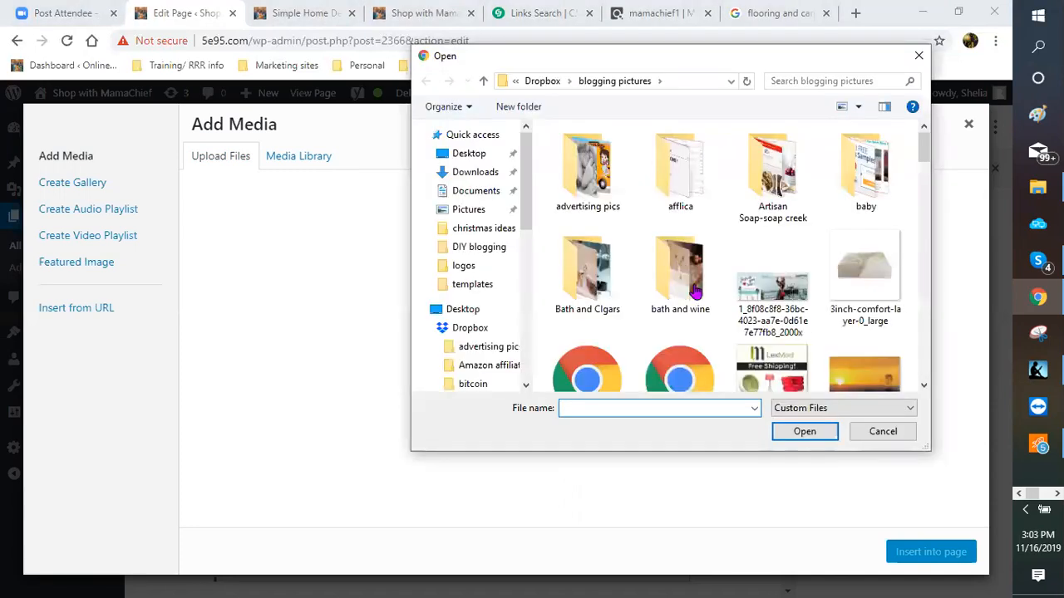
pyautogui.scroll(-1, 696, 289)
pyautogui.scroll(-6, 696, 289)
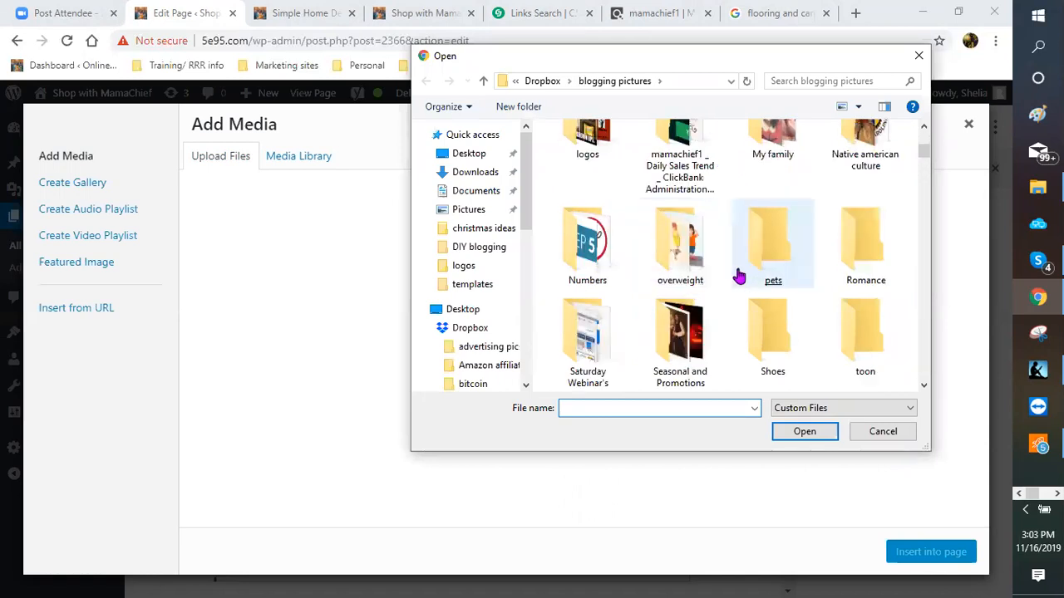
pyautogui.scroll(-5, 731, 276)
pyautogui.scroll(-3, 731, 275)
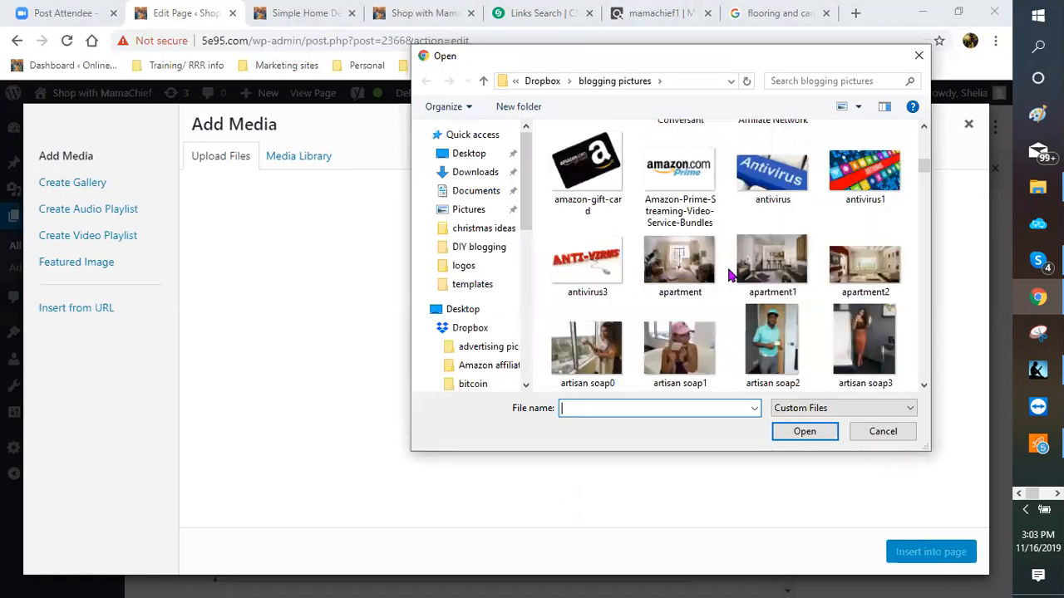
pyautogui.scroll(-1, 731, 276)
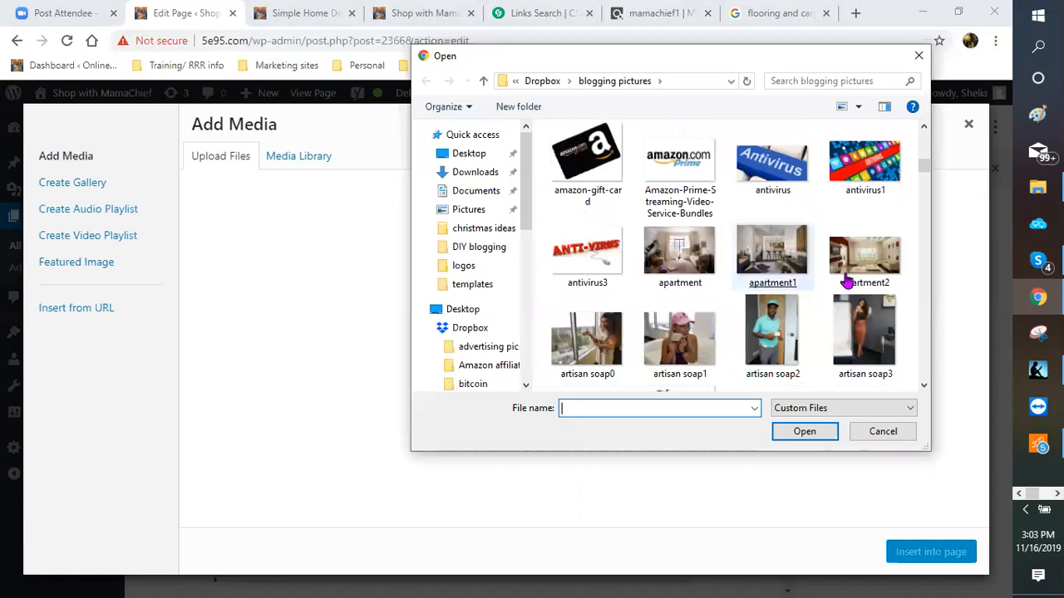
pyautogui.scroll(-5, 810, 281)
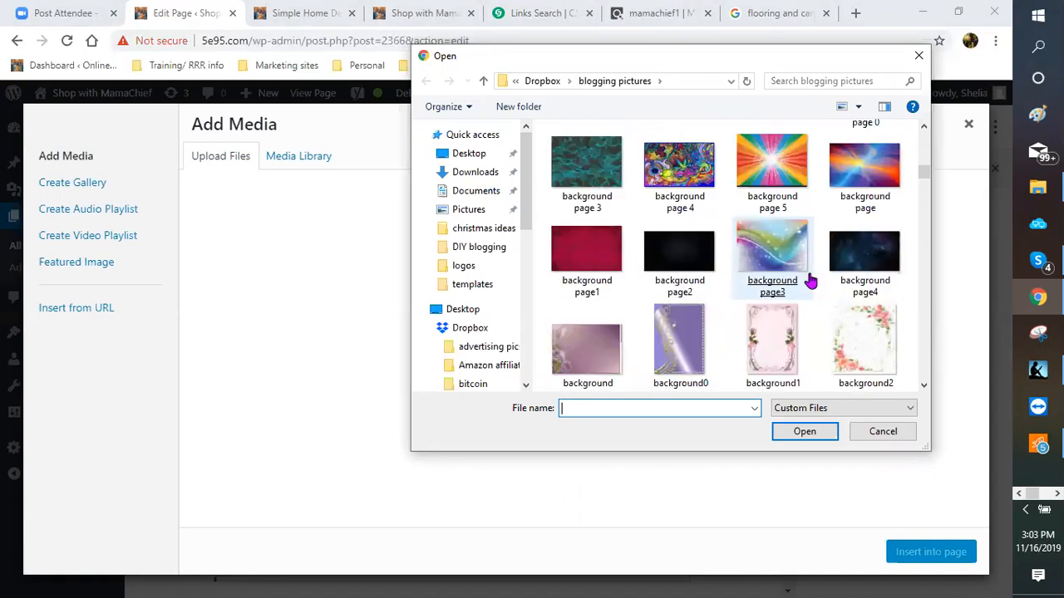
pyautogui.scroll(-3, 811, 281)
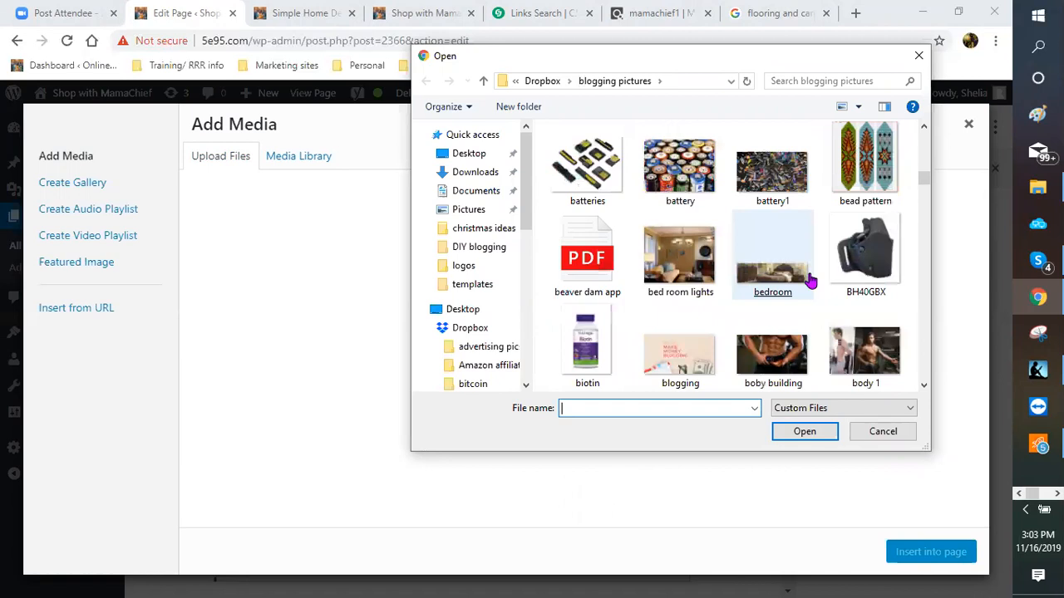
pyautogui.scroll(-1, 807, 281)
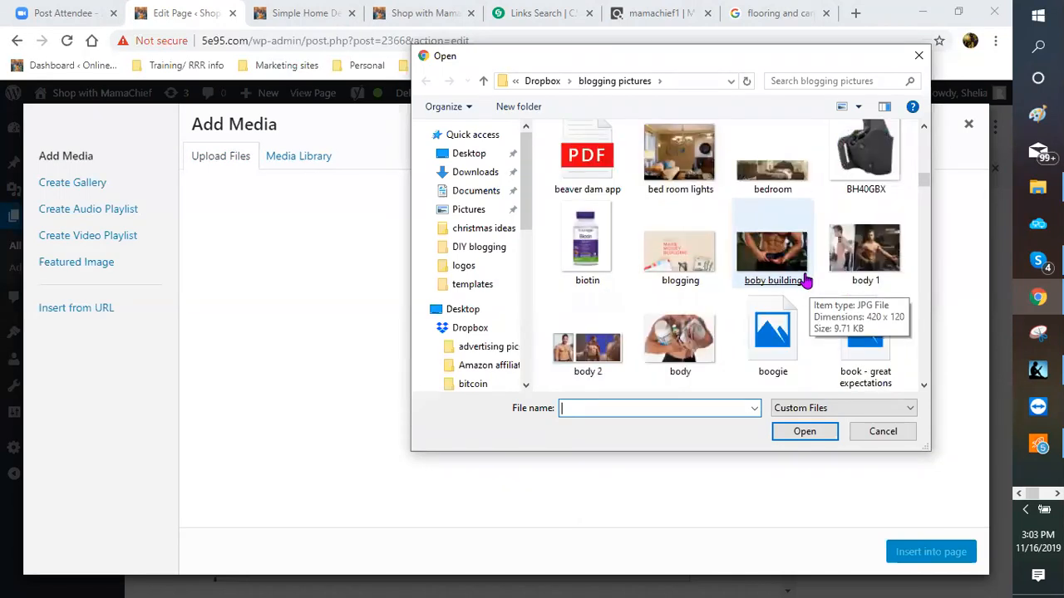
pyautogui.scroll(-1, 805, 283)
pyautogui.scroll(-2, 805, 282)
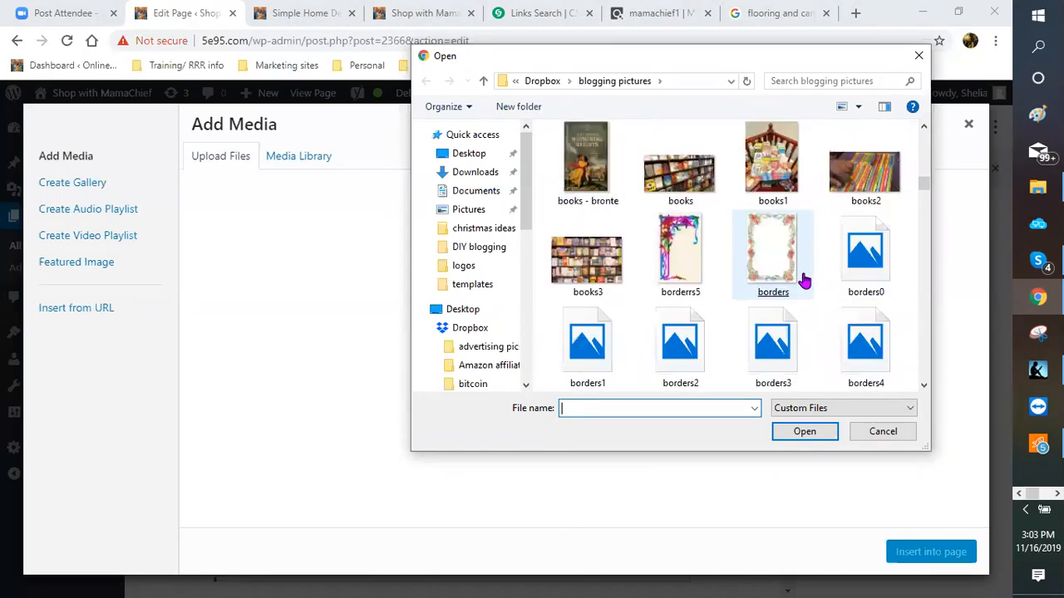
pyautogui.scroll(-1, 805, 282)
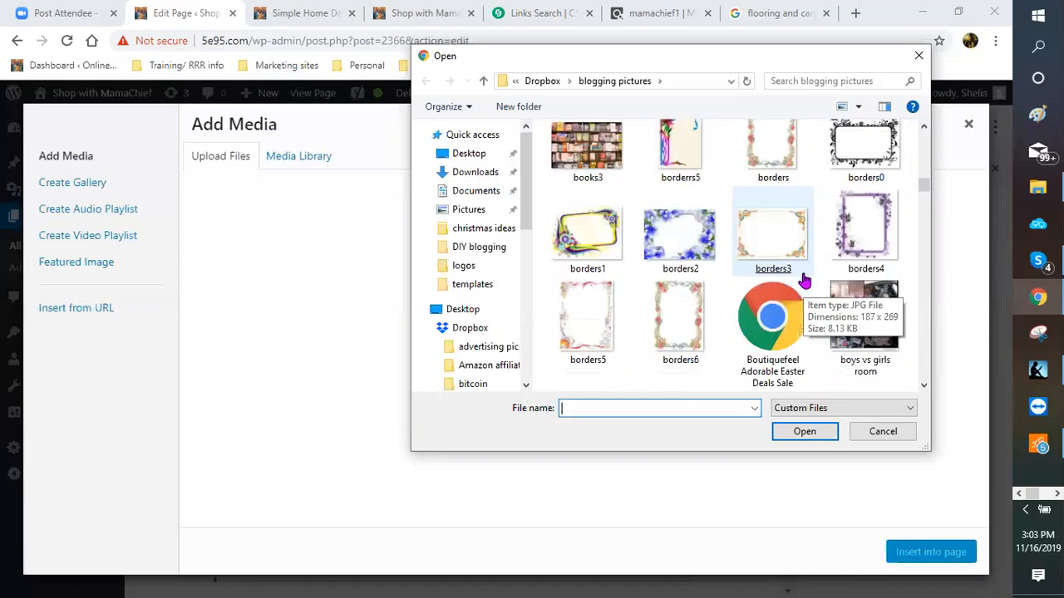
pyautogui.scroll(-3, 804, 283)
pyautogui.scroll(-3, 805, 282)
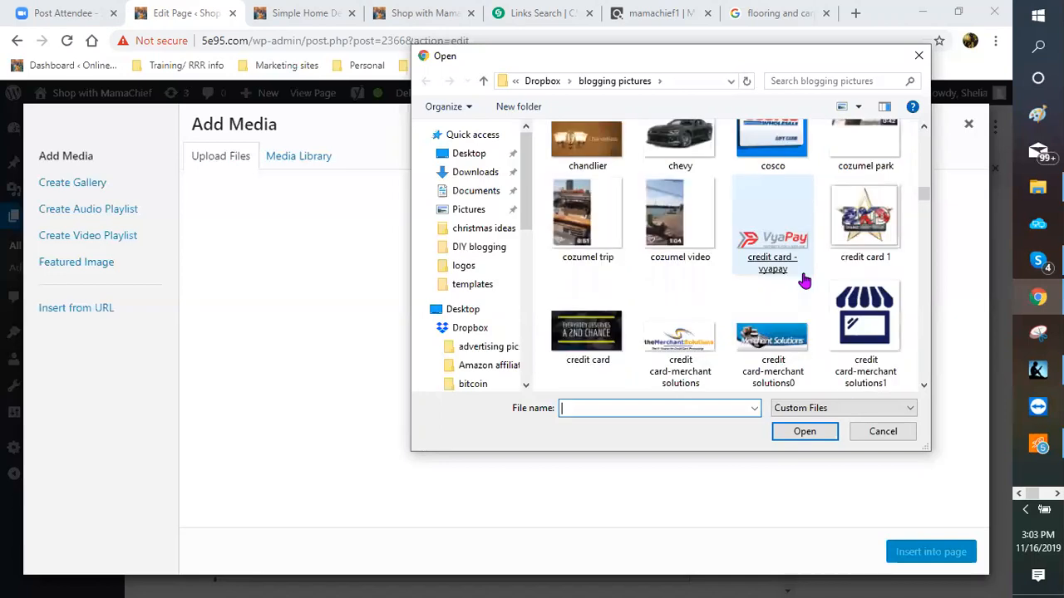
pyautogui.scroll(-5, 804, 283)
pyautogui.scroll(-3, 804, 283)
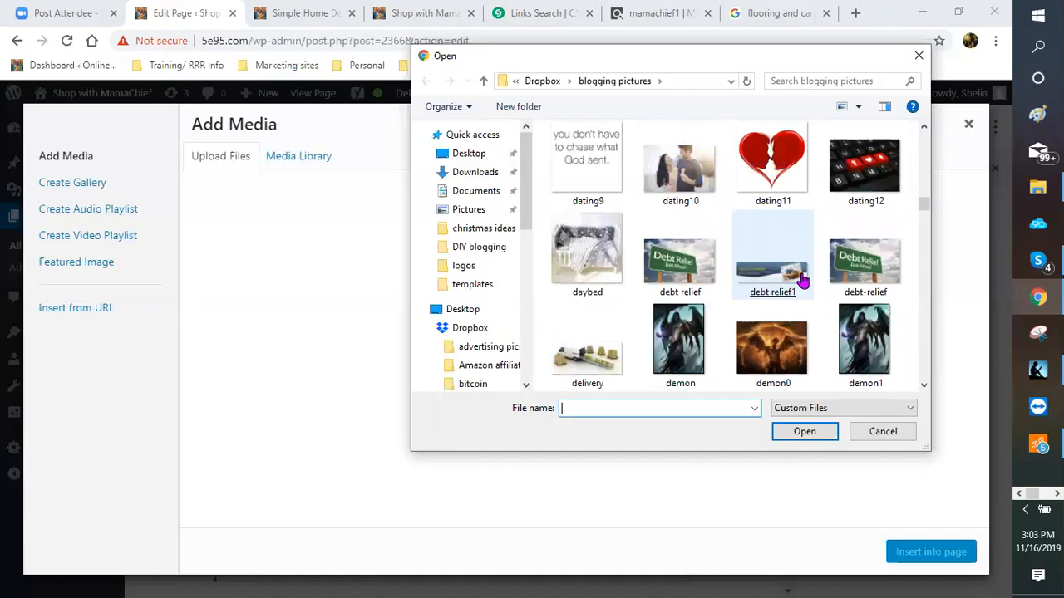
pyautogui.scroll(-3, 802, 283)
pyautogui.scroll(-3, 803, 283)
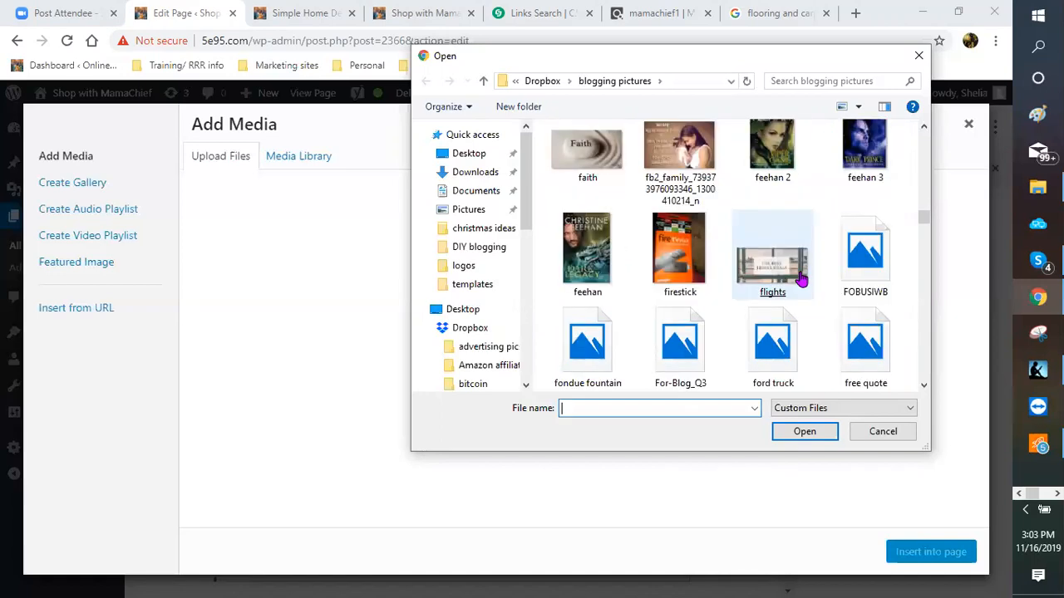
pyautogui.scroll(-2, 803, 282)
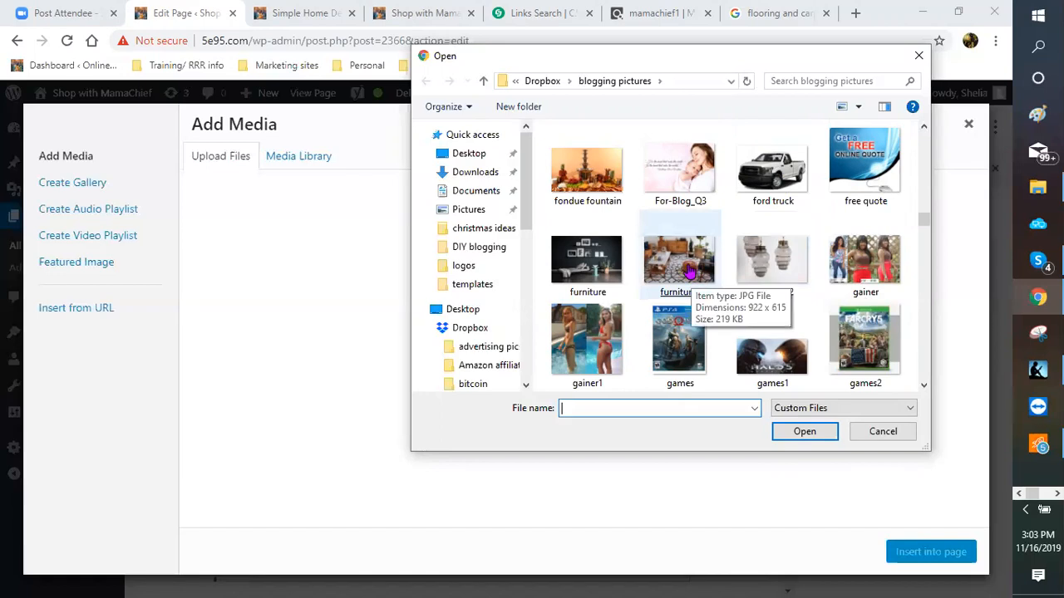
pyautogui.scroll(-1, 688, 270)
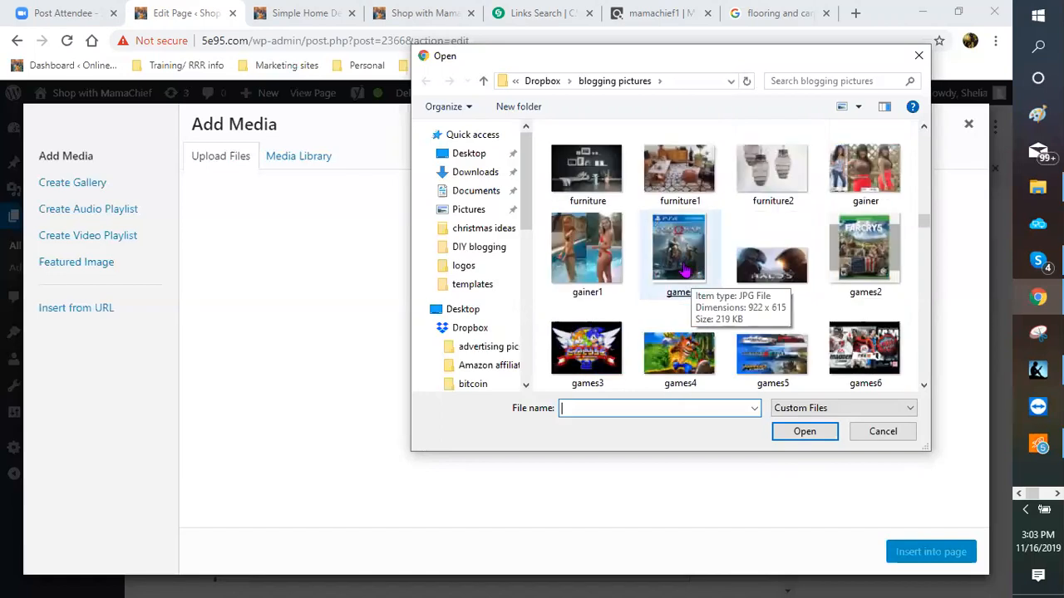
pyautogui.scroll(-3, 683, 270)
pyautogui.scroll(-2, 683, 270)
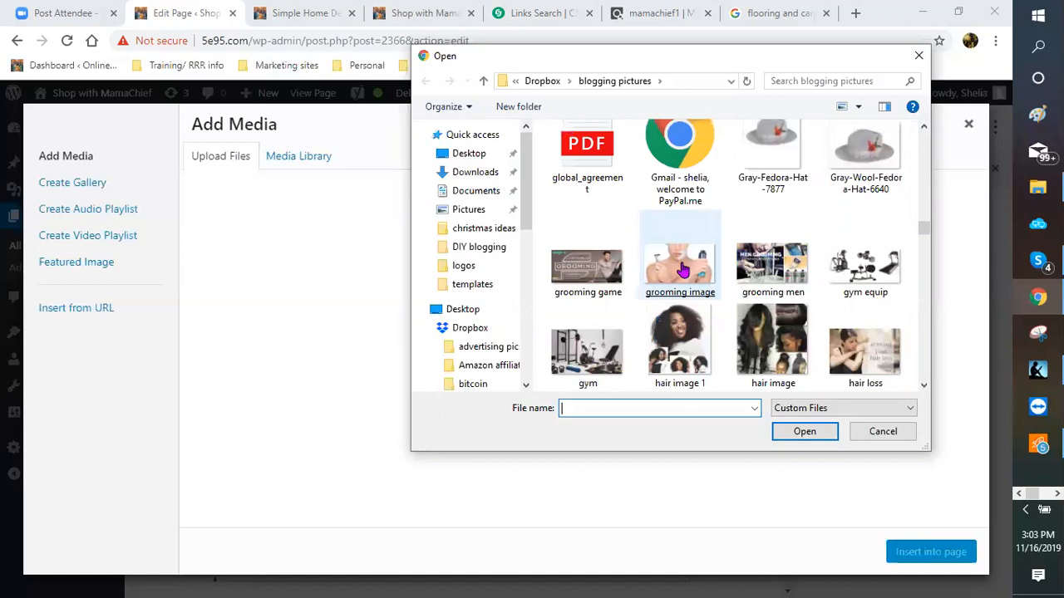
pyautogui.scroll(-3, 683, 271)
pyautogui.scroll(-2, 684, 270)
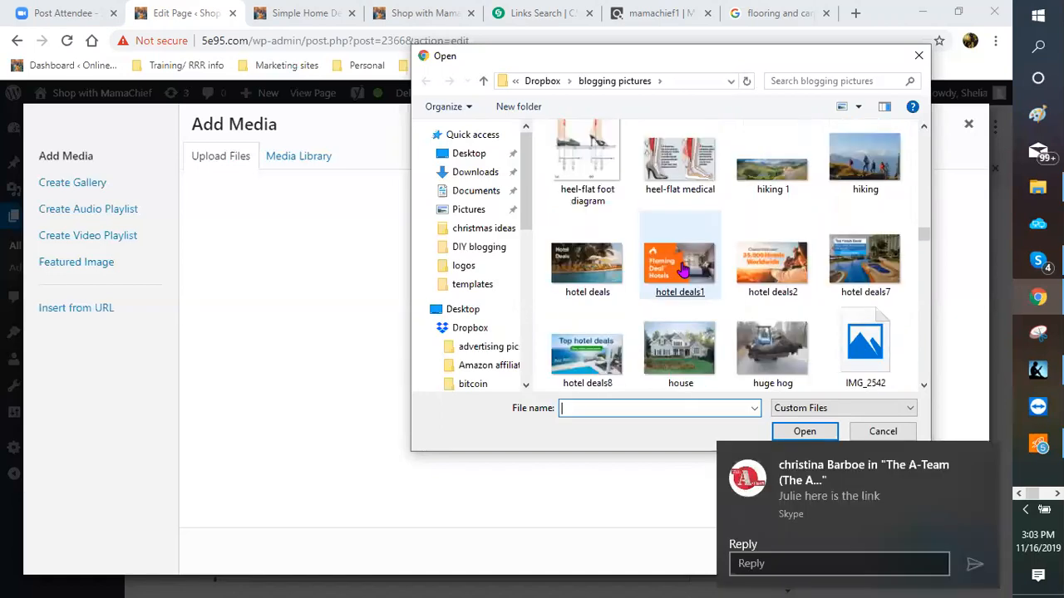
pyautogui.scroll(-3, 683, 269)
pyautogui.scroll(-3, 680, 270)
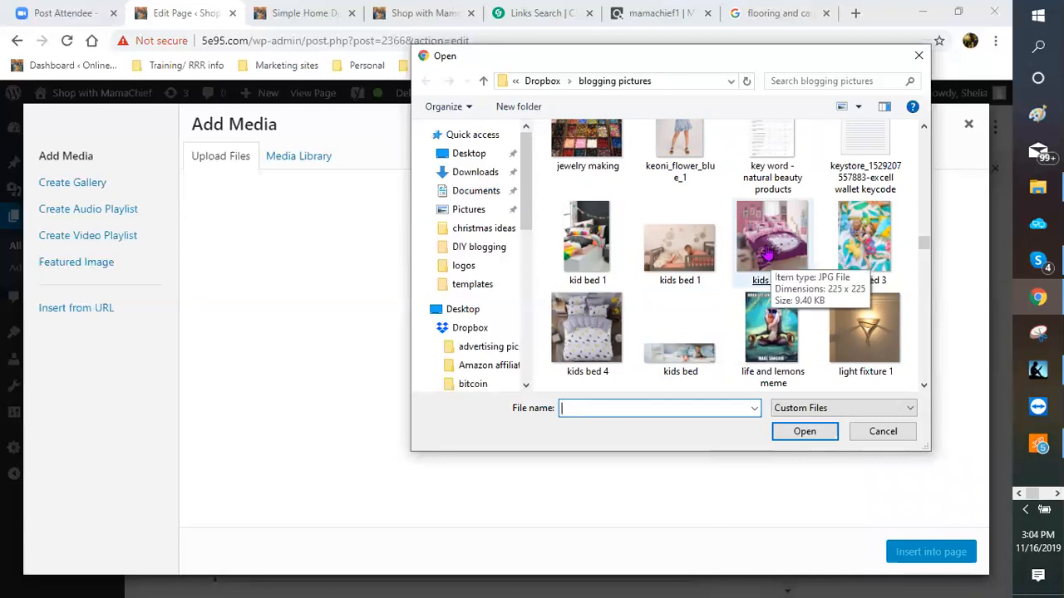
pyautogui.scroll(-1, 768, 256)
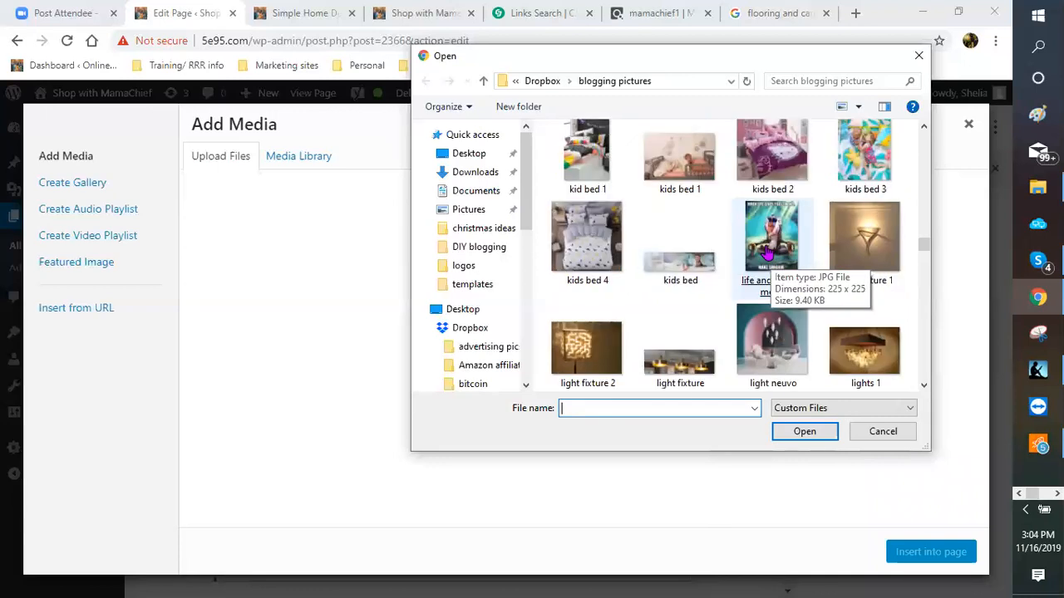
pyautogui.scroll(-1, 768, 256)
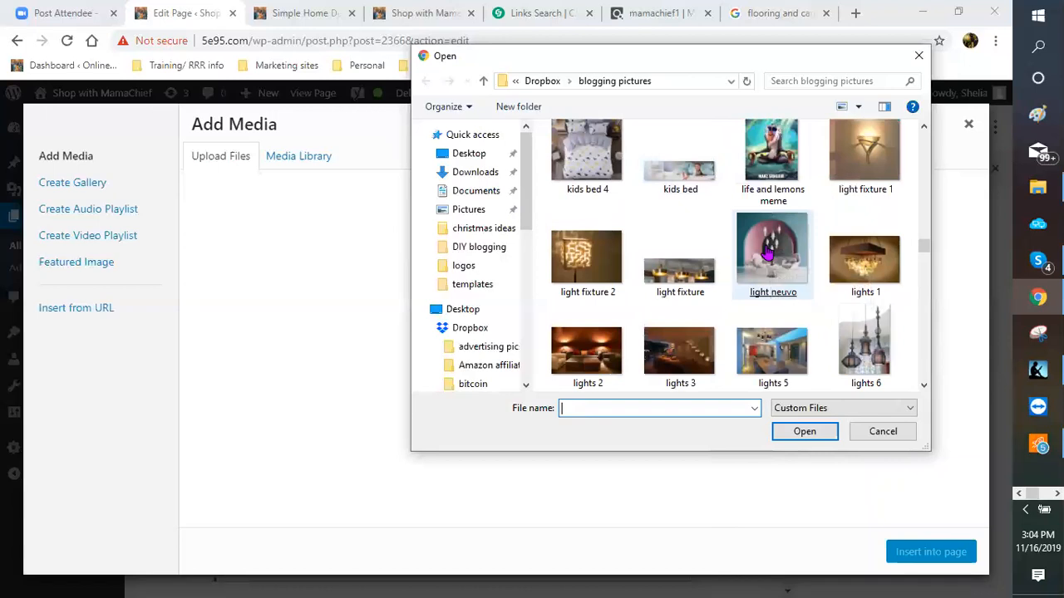
pyautogui.scroll(-1, 768, 256)
pyautogui.scroll(-1, 768, 256)
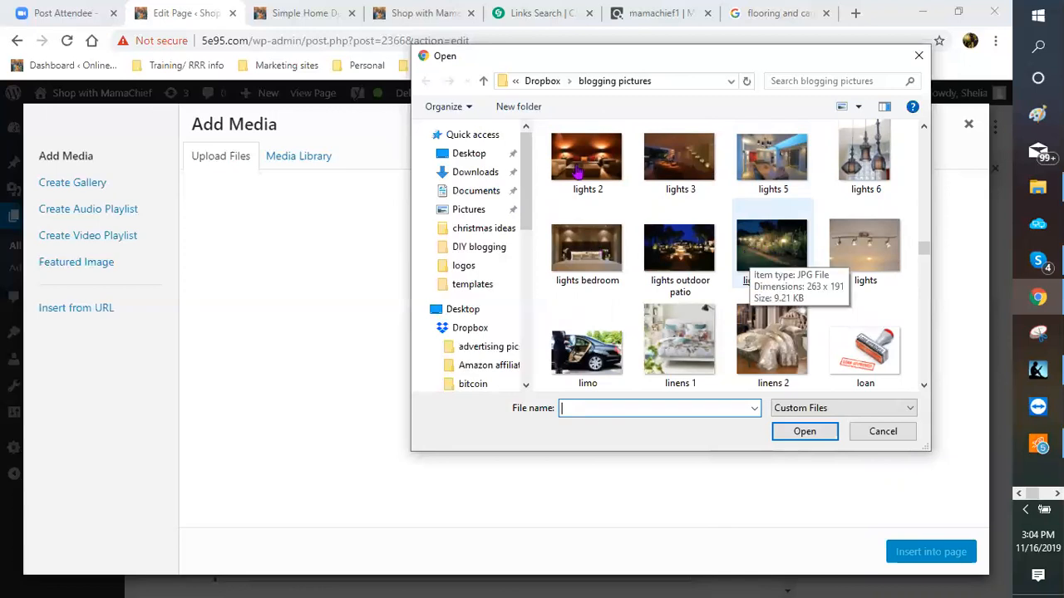
pyautogui.scroll(1, 665, 250)
pyautogui.press('Escape')
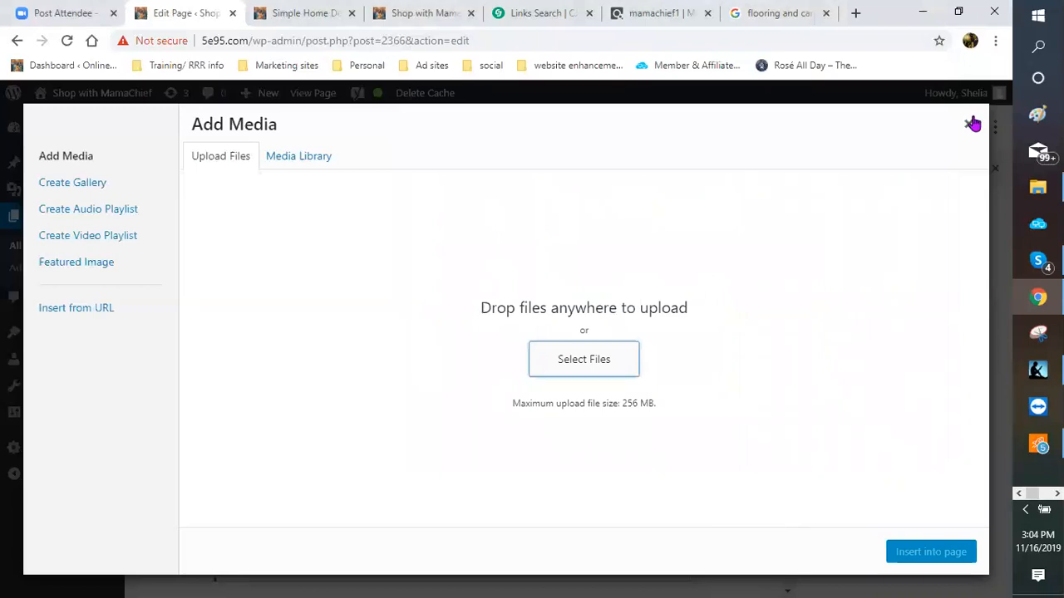
# Step: Look through the Add Media upload and Media Library views, then close them to reach the Time to Celebrate section
pyautogui.press('Escape')
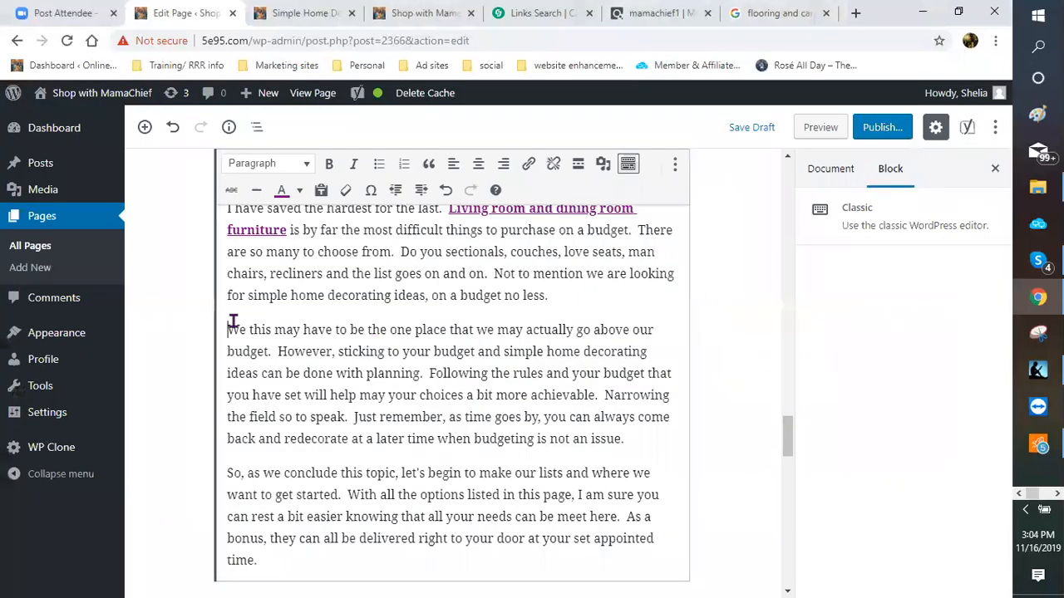
pyautogui.click(603, 167)
pyautogui.click(220, 159)
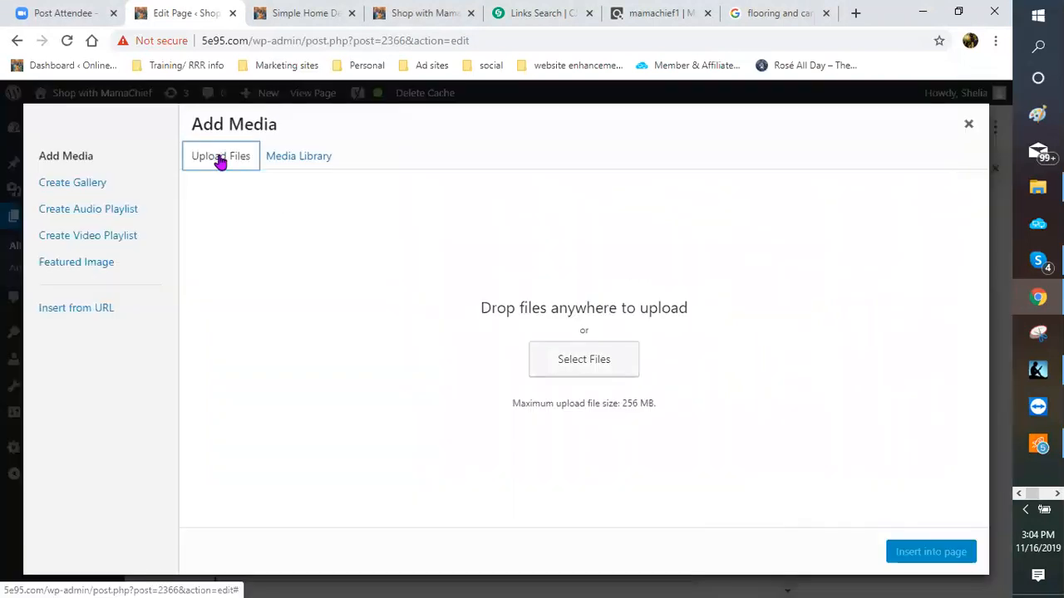
pyautogui.click(282, 158)
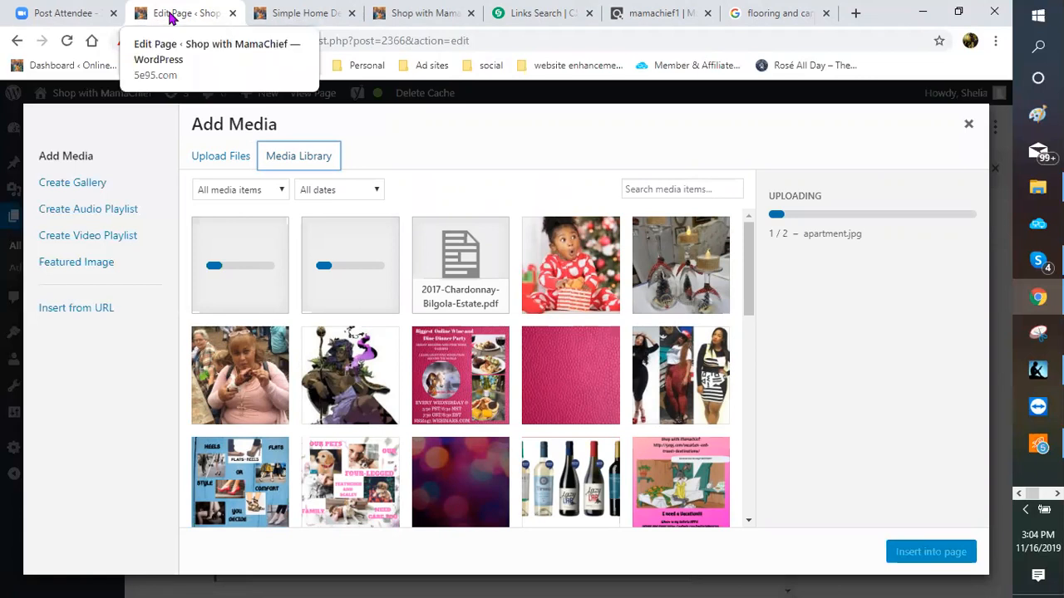
pyautogui.click(969, 124)
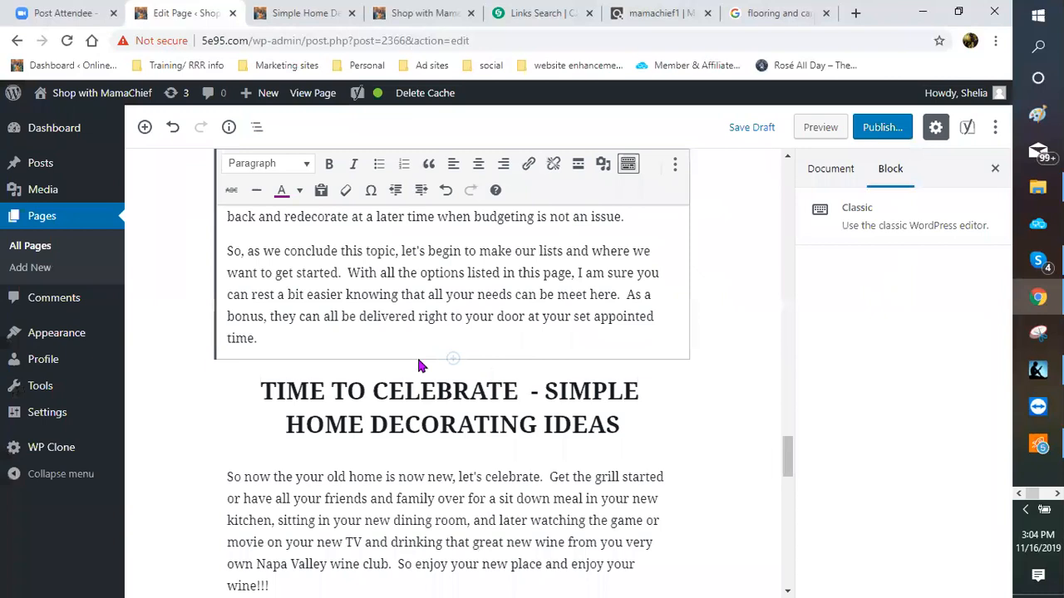
pyautogui.scroll(-3, 444, 311)
pyautogui.scroll(1, 453, 310)
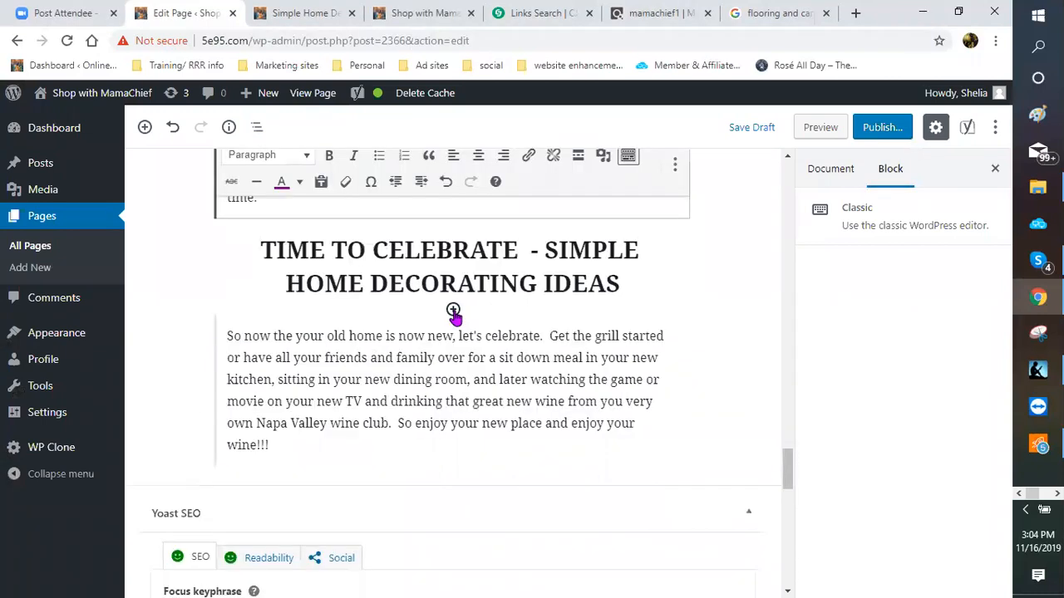
# Step: Insert an image block above the celebration paragraph with the FREE-WINE-BUTTON image from the media library
pyautogui.click(453, 311)
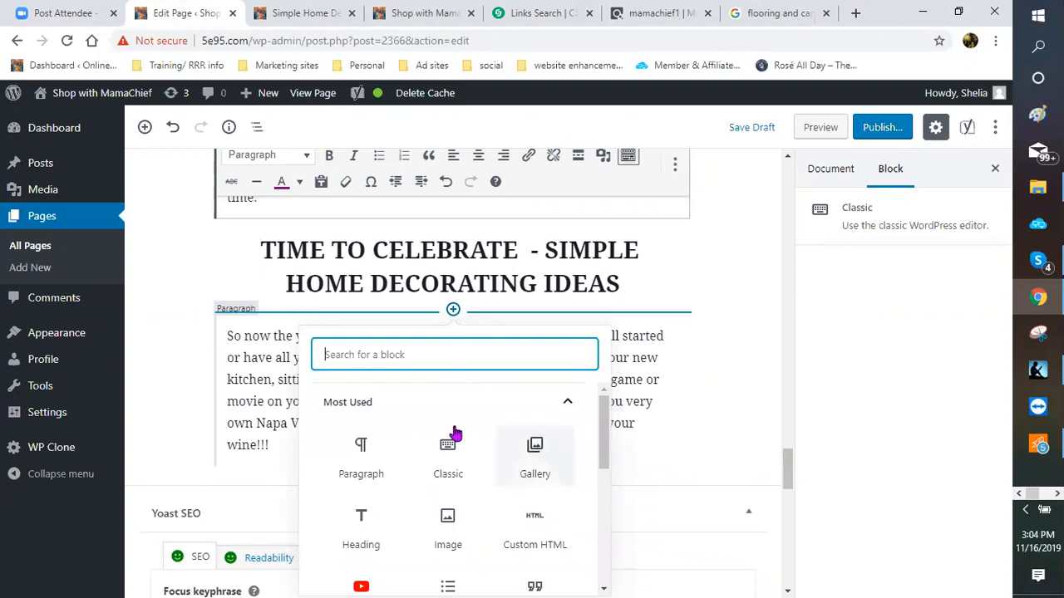
pyautogui.scroll(-1, 456, 430)
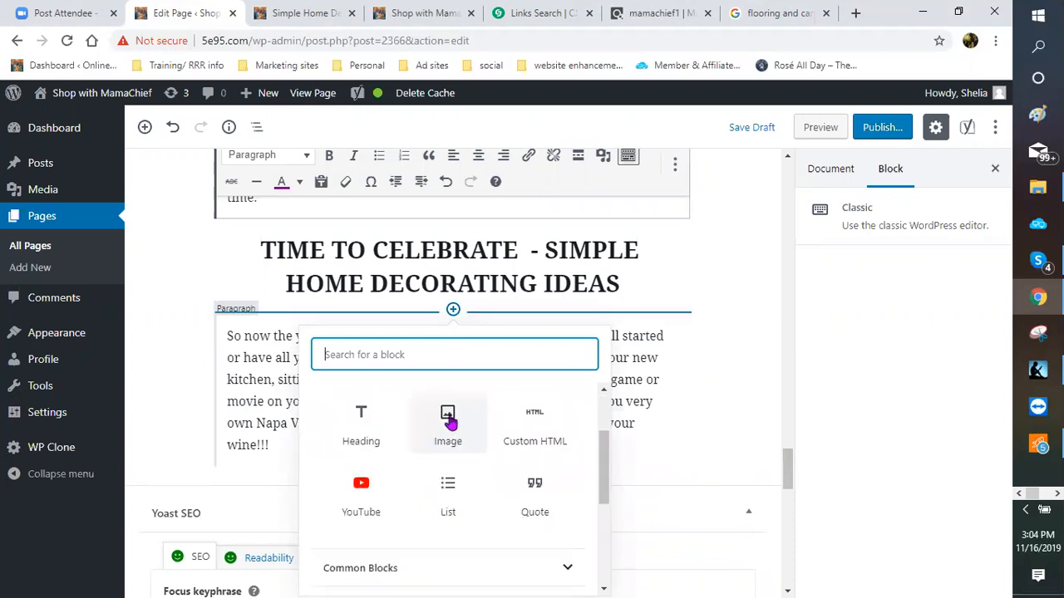
pyautogui.click(449, 422)
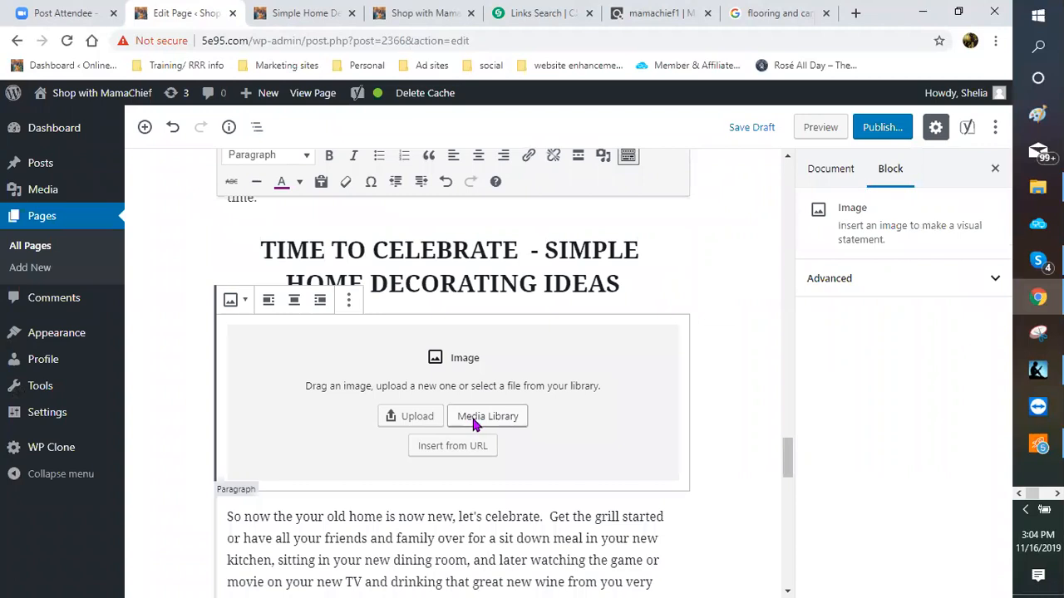
pyautogui.click(472, 416)
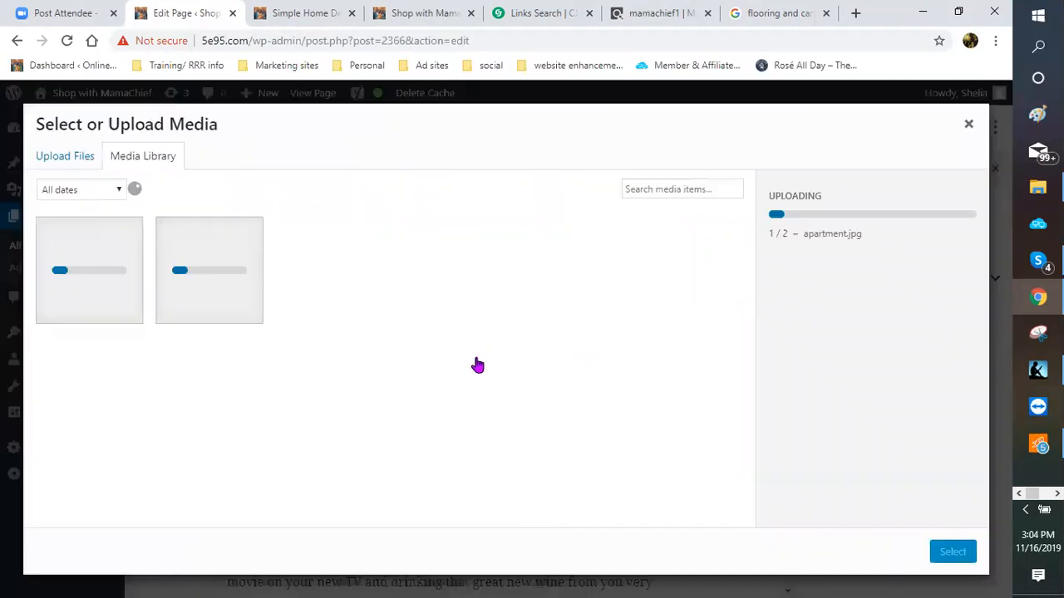
pyautogui.scroll(-3, 456, 370)
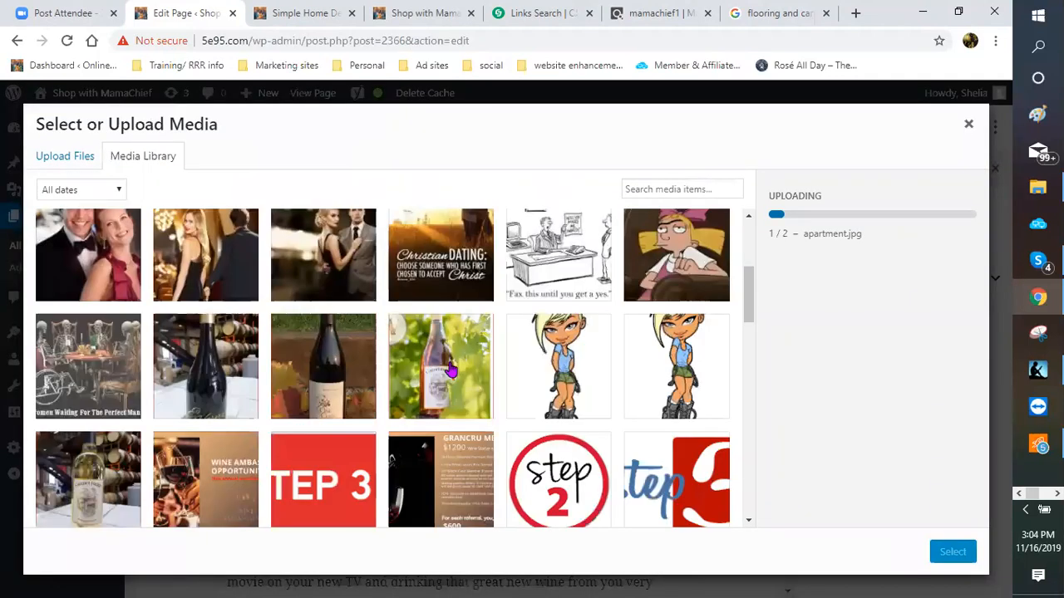
pyautogui.scroll(-3, 449, 371)
pyautogui.scroll(-3, 449, 371)
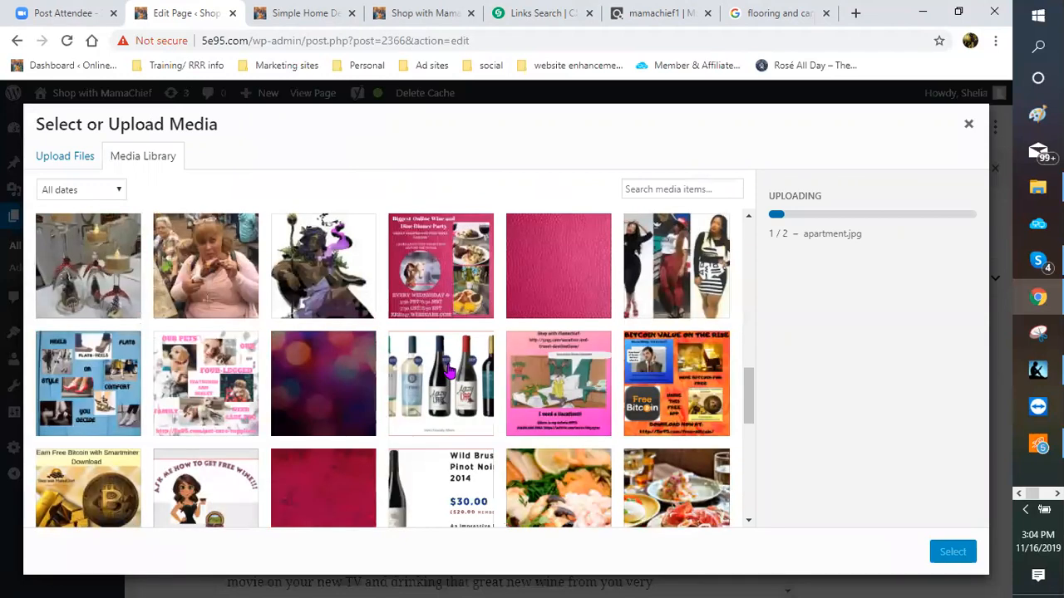
pyautogui.scroll(-3, 443, 373)
pyautogui.scroll(1, 441, 374)
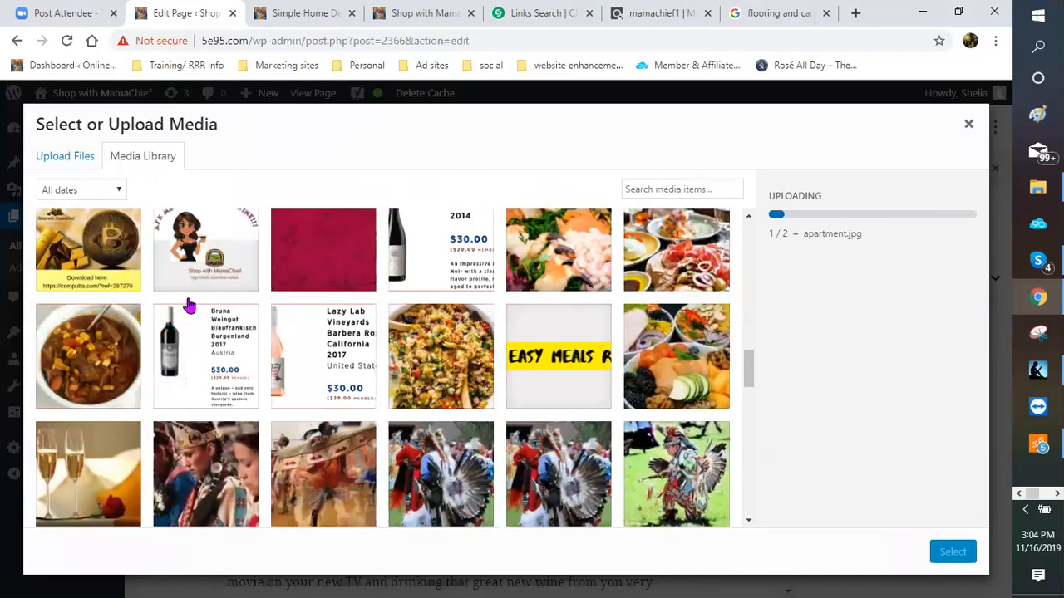
pyautogui.scroll(1, 190, 300)
pyautogui.click(196, 329)
pyautogui.click(952, 554)
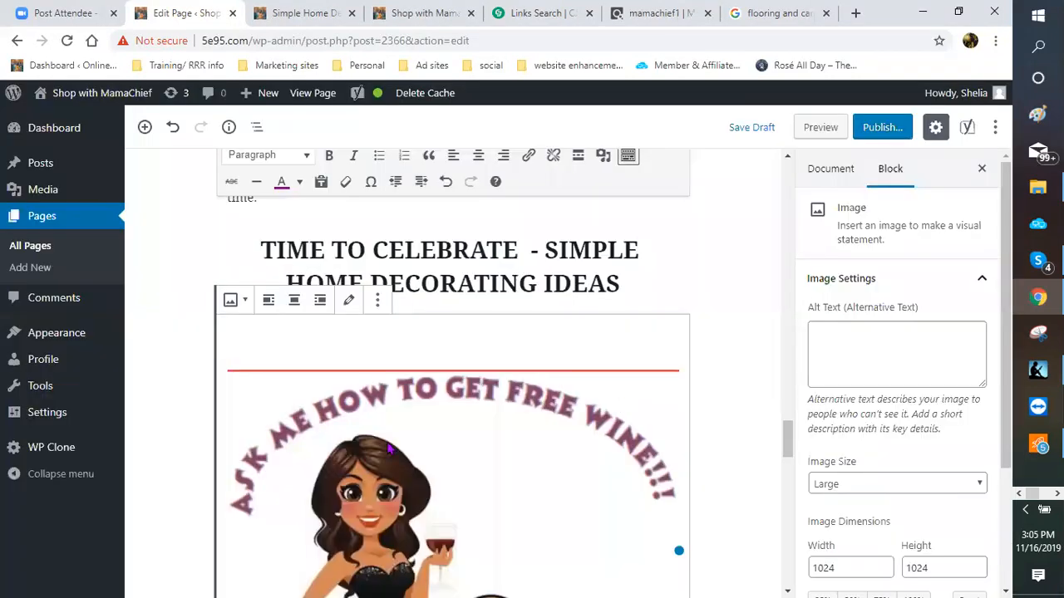
# Step: Shrink the free-wine image to 238×238 and centre it
pyautogui.scroll(-3, 499, 432)
pyautogui.scroll(-1, 249, 518)
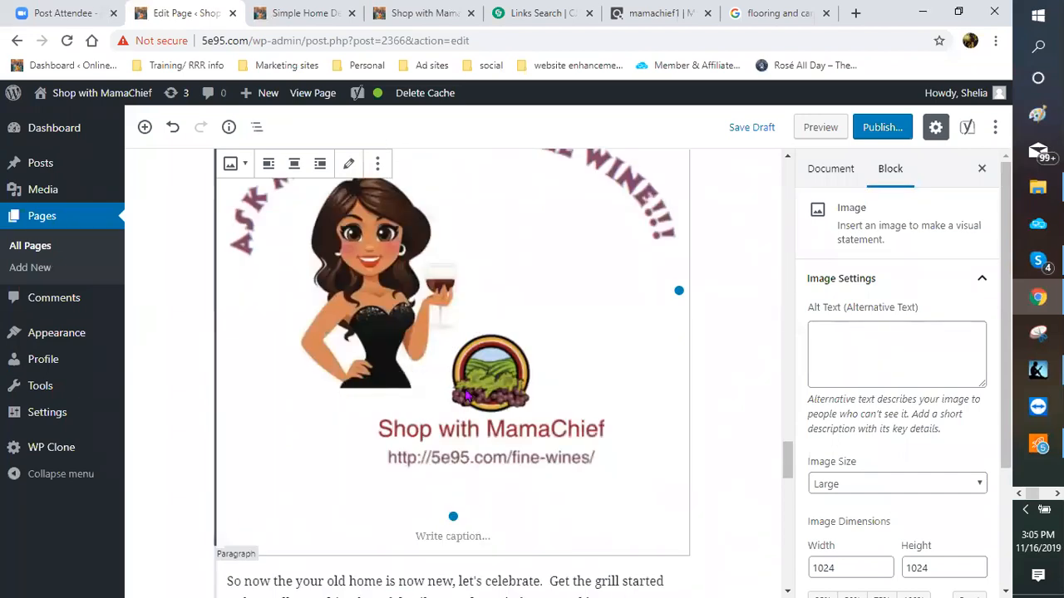
pyautogui.moveTo(453, 518); pyautogui.dragTo(463, 366)
pyautogui.click(295, 163)
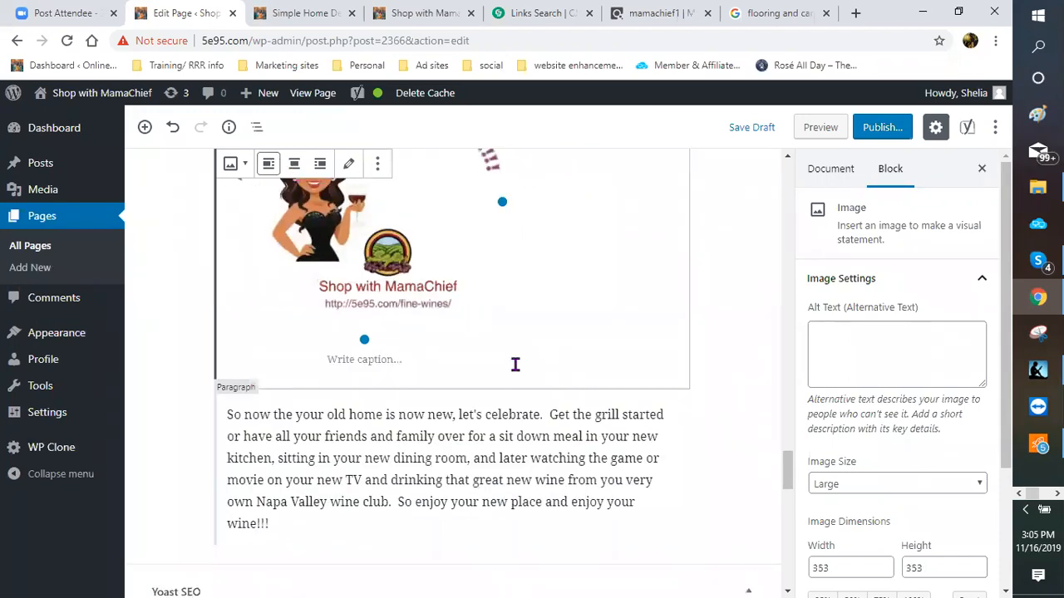
pyautogui.scroll(2, 523, 354)
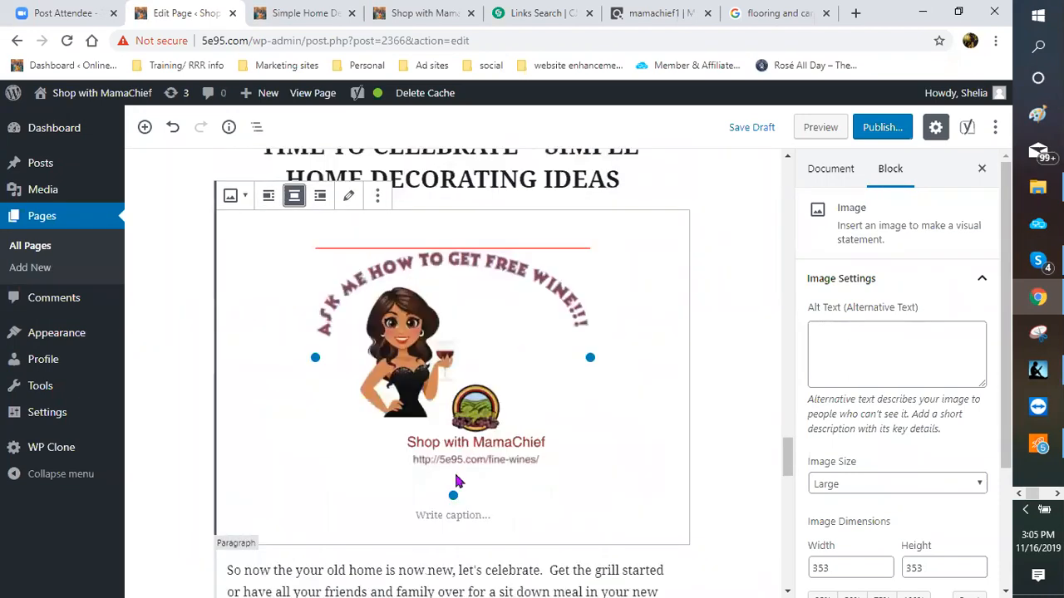
pyautogui.moveTo(453, 490); pyautogui.dragTo(470, 407)
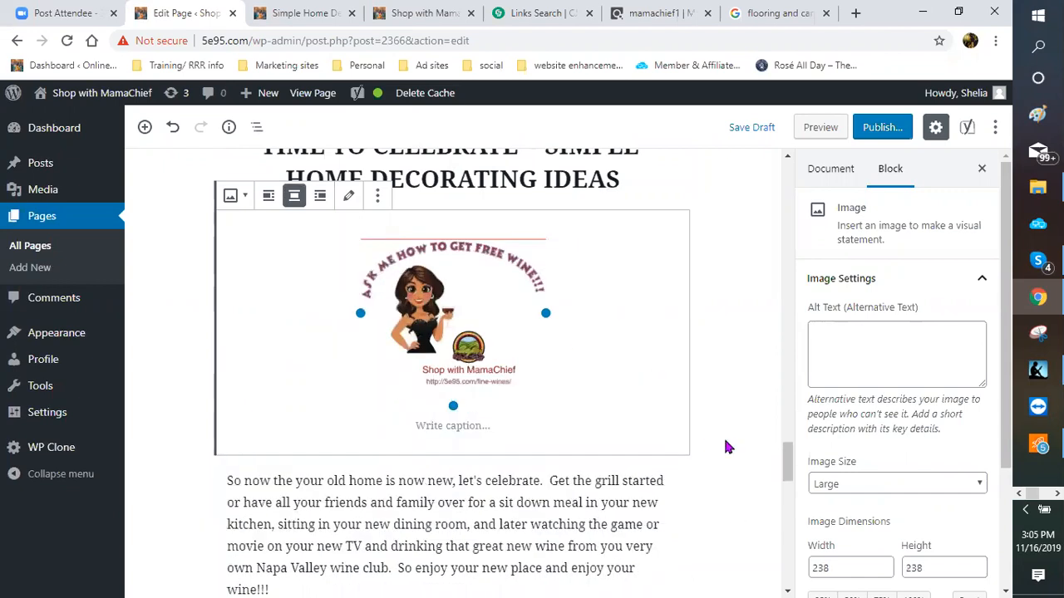
pyautogui.click(691, 468)
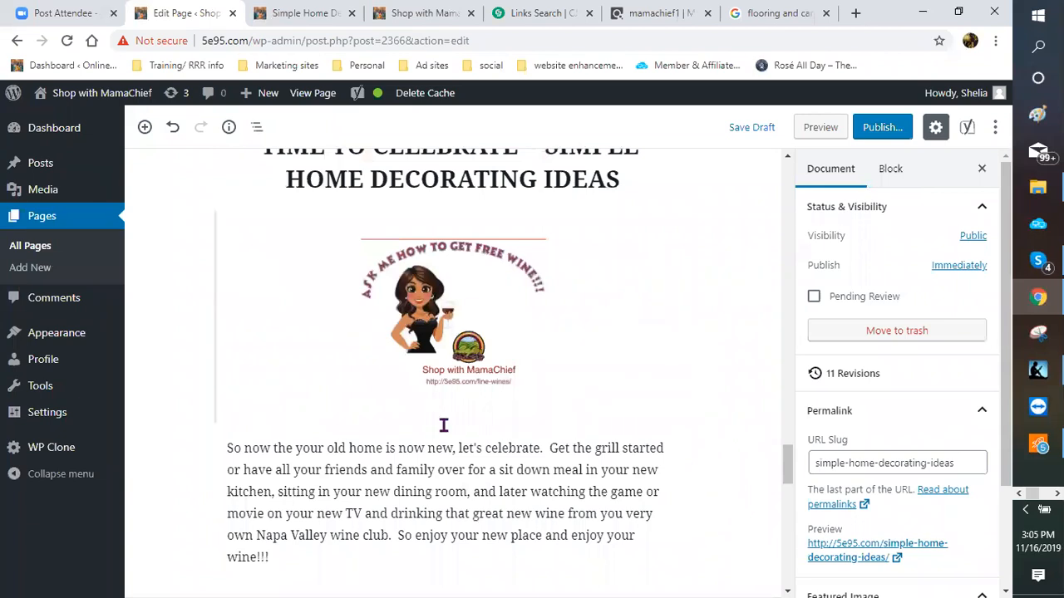
# Step: Move the free-wine image below the wine paragraph and enlarge it to 254×254
pyautogui.click(470, 370)
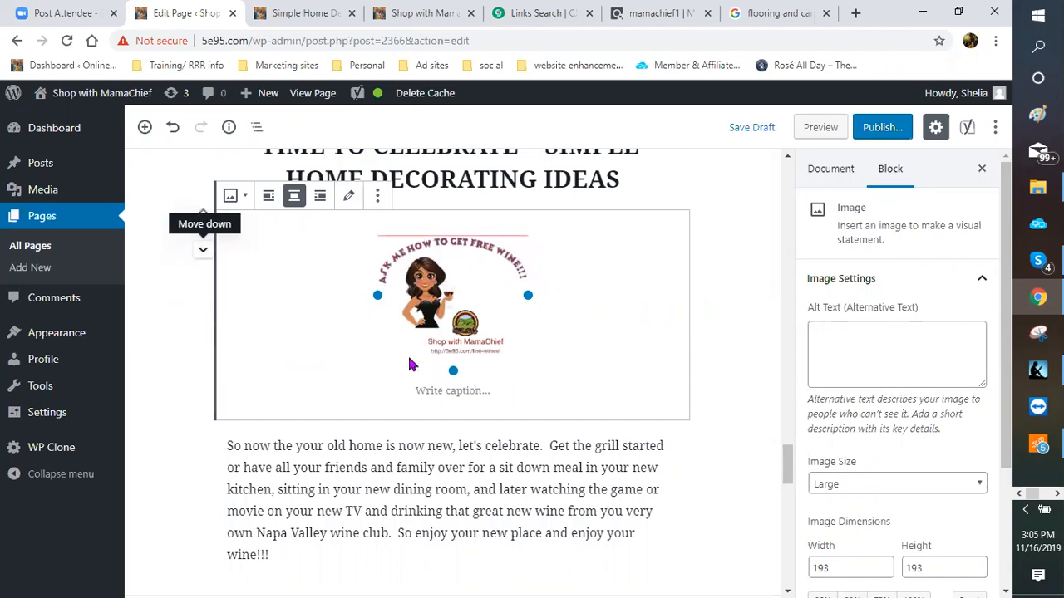
pyautogui.click(203, 253)
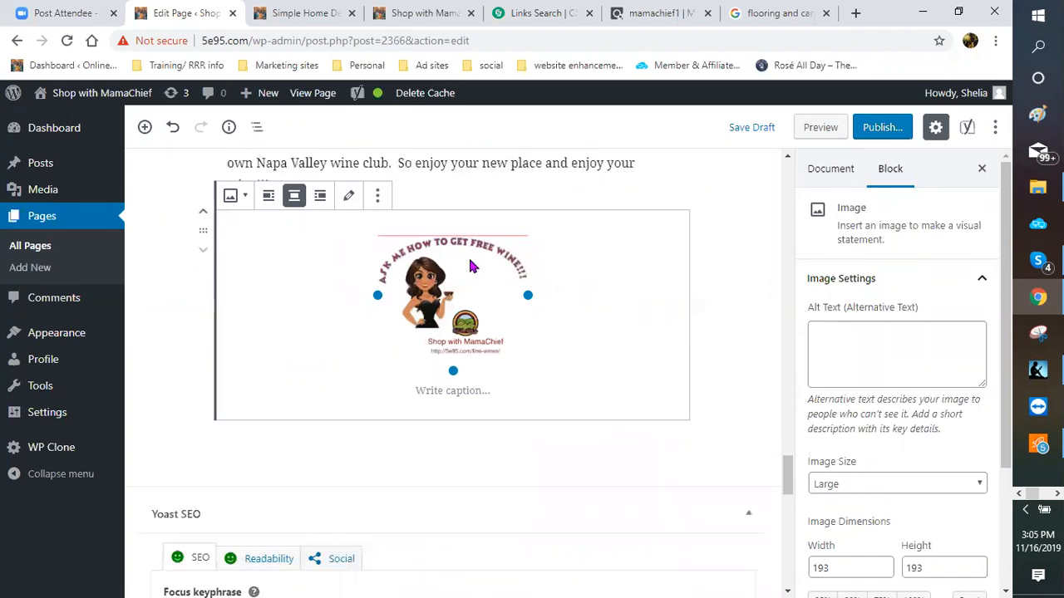
pyautogui.click(453, 370)
pyautogui.moveTo(530, 294); pyautogui.dragTo(610, 341)
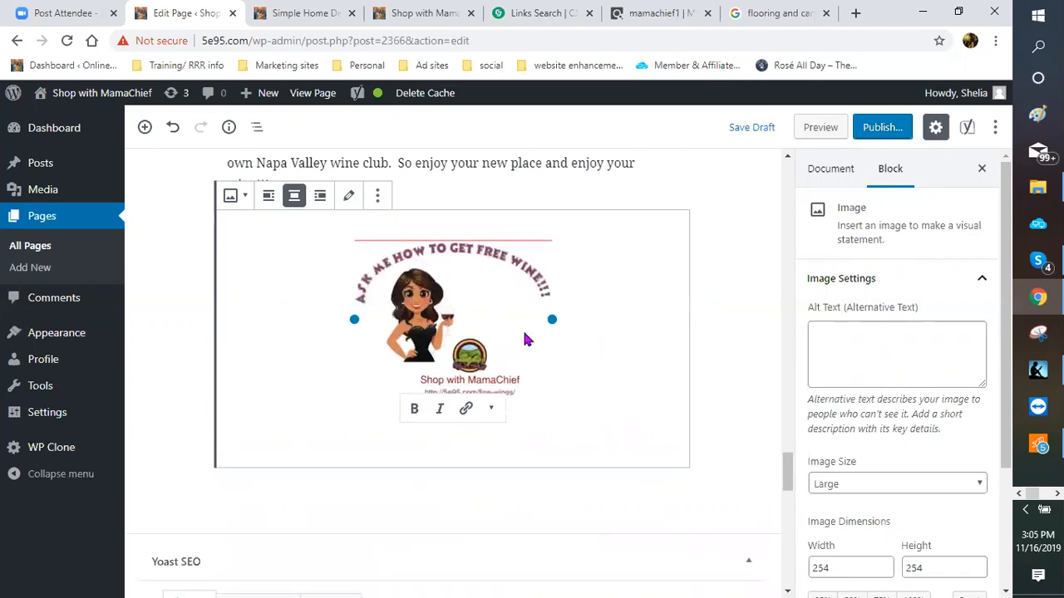
pyautogui.click(621, 333)
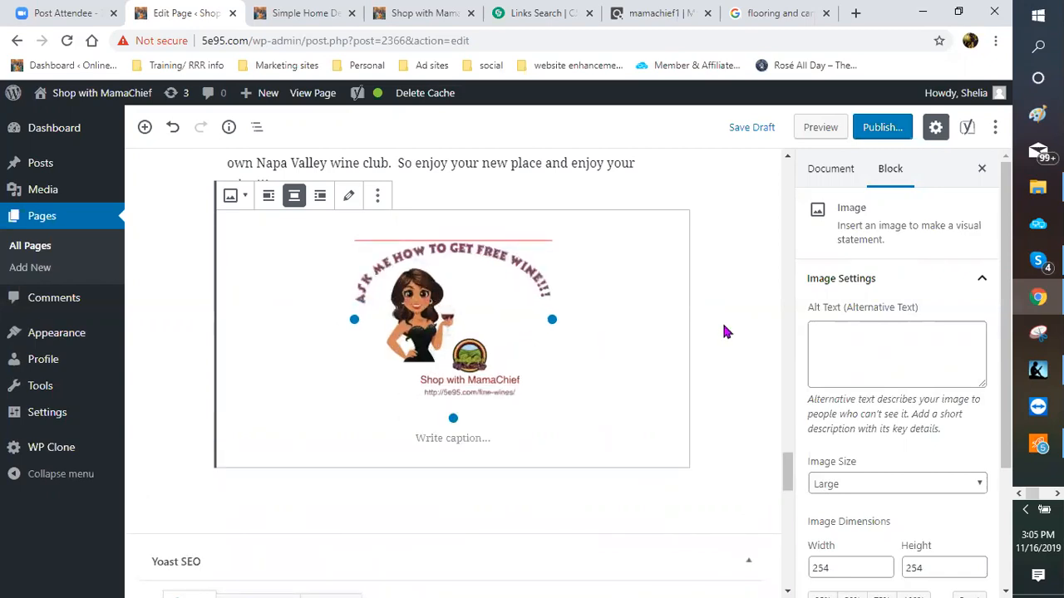
pyautogui.click(537, 356)
pyautogui.click(510, 326)
# Step: Set the image's alt text to 'fine wines'
pyautogui.click(872, 346)
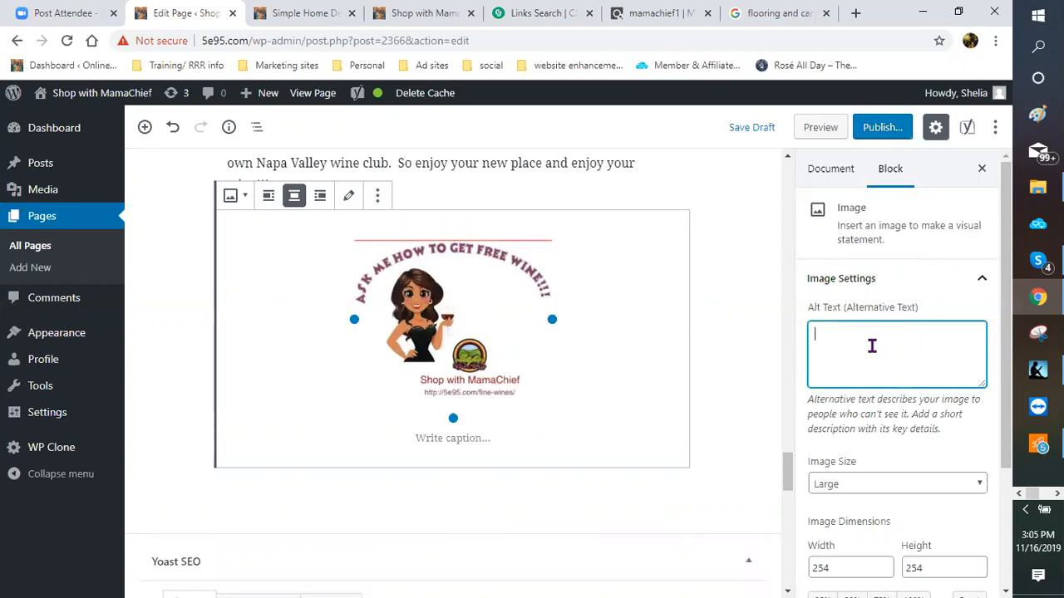
pyautogui.write('fine wines')
pyautogui.click(1033, 117)
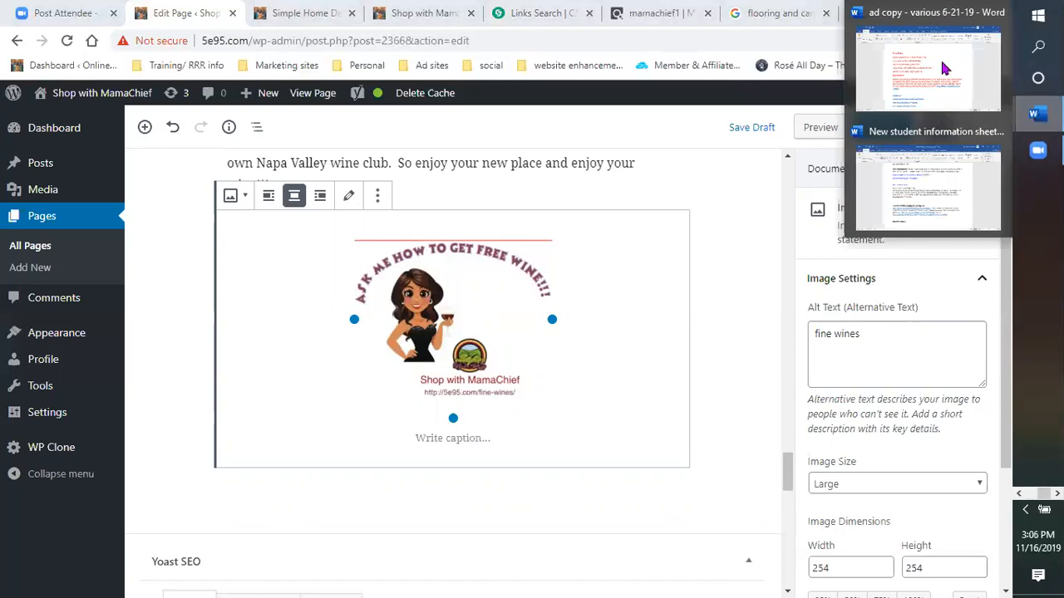
# Step: Copy the wine-club-of-the-month URL from the Wine links list in the 'ad copy - various 6-21-19' document
pyautogui.click(940, 58)
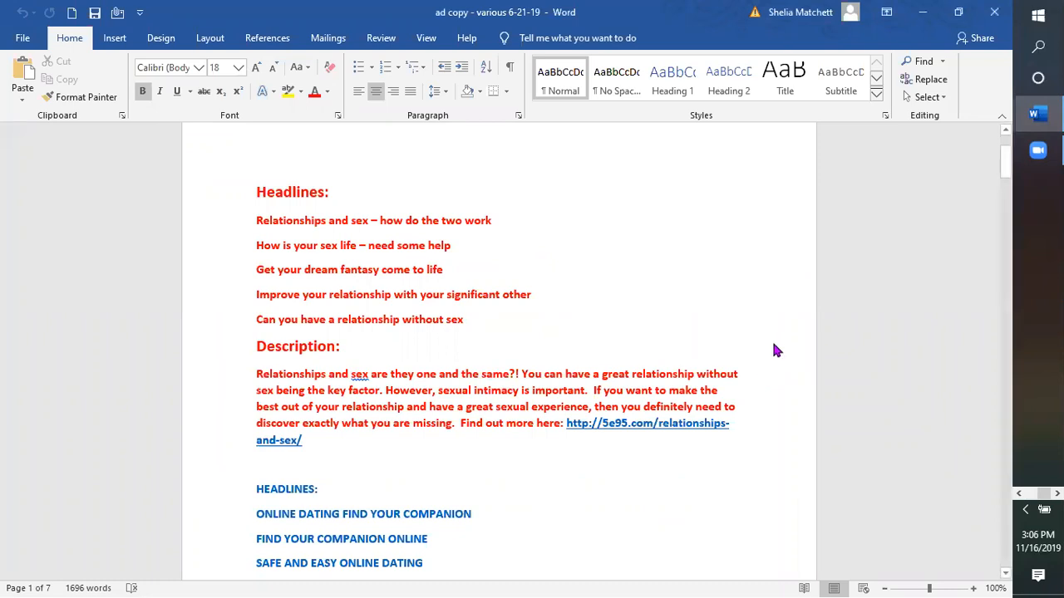
pyautogui.scroll(-10, 773, 350)
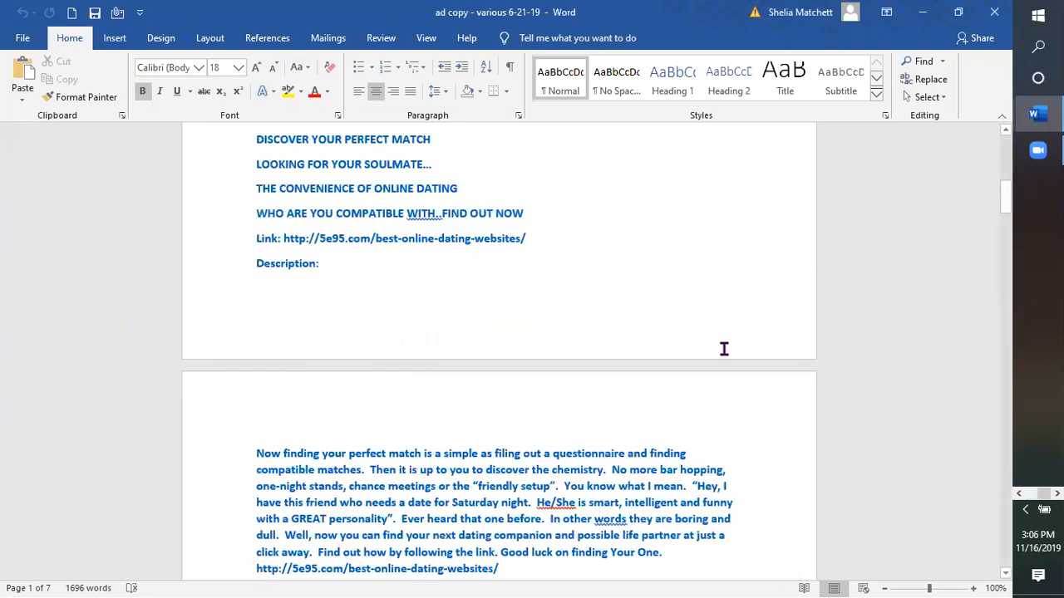
pyautogui.scroll(-10, 667, 377)
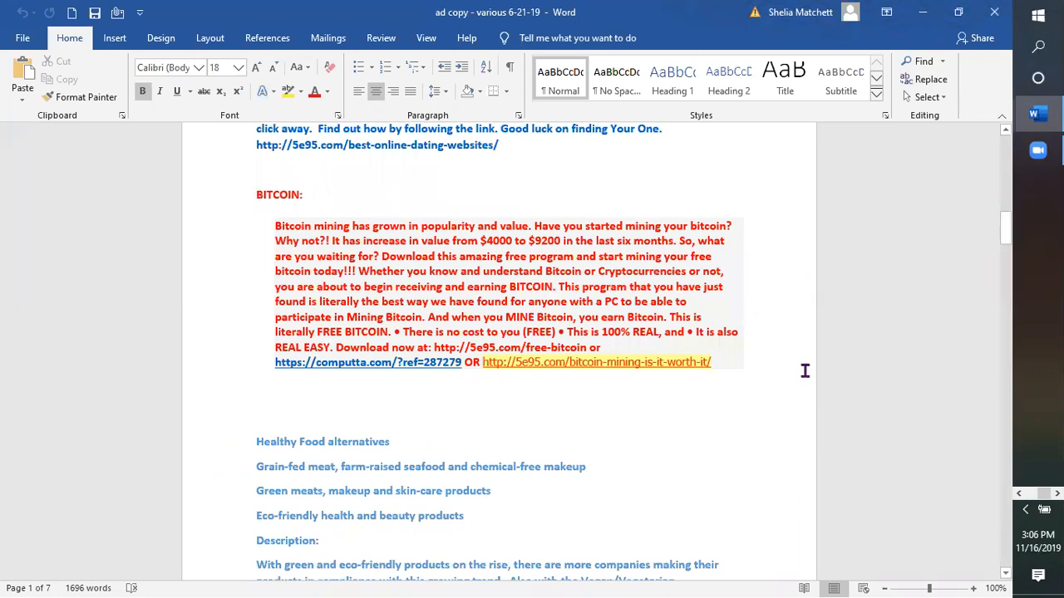
pyautogui.scroll(-12, 526, 458)
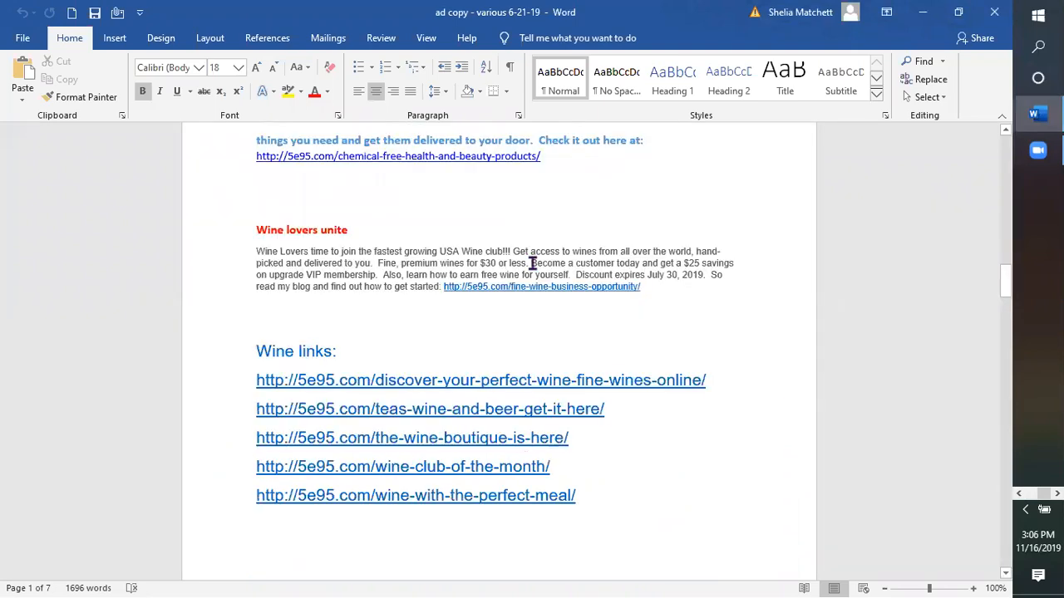
pyautogui.scroll(-6, 532, 262)
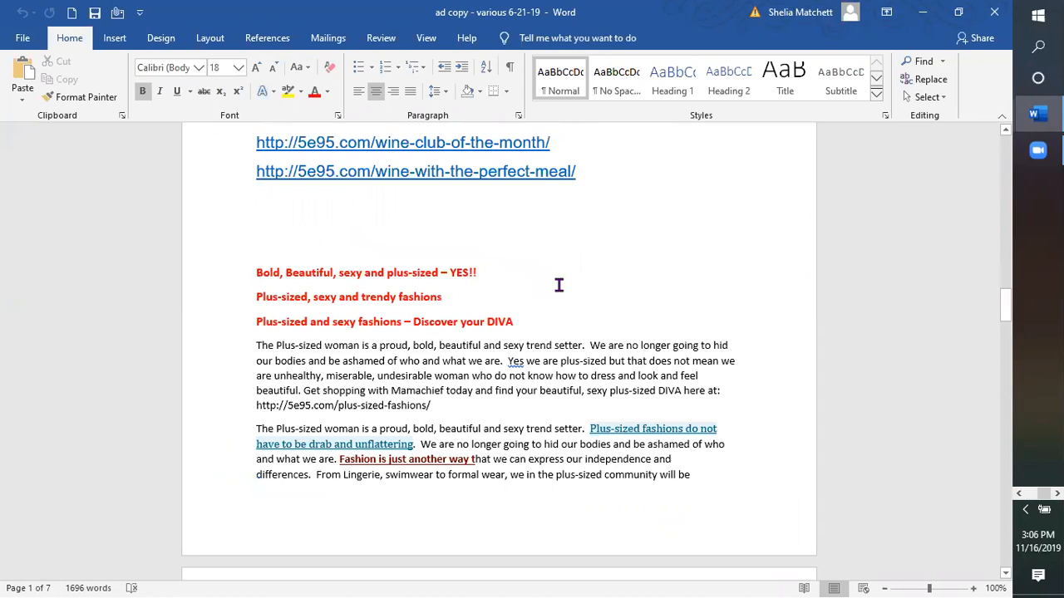
pyautogui.scroll(-3, 550, 309)
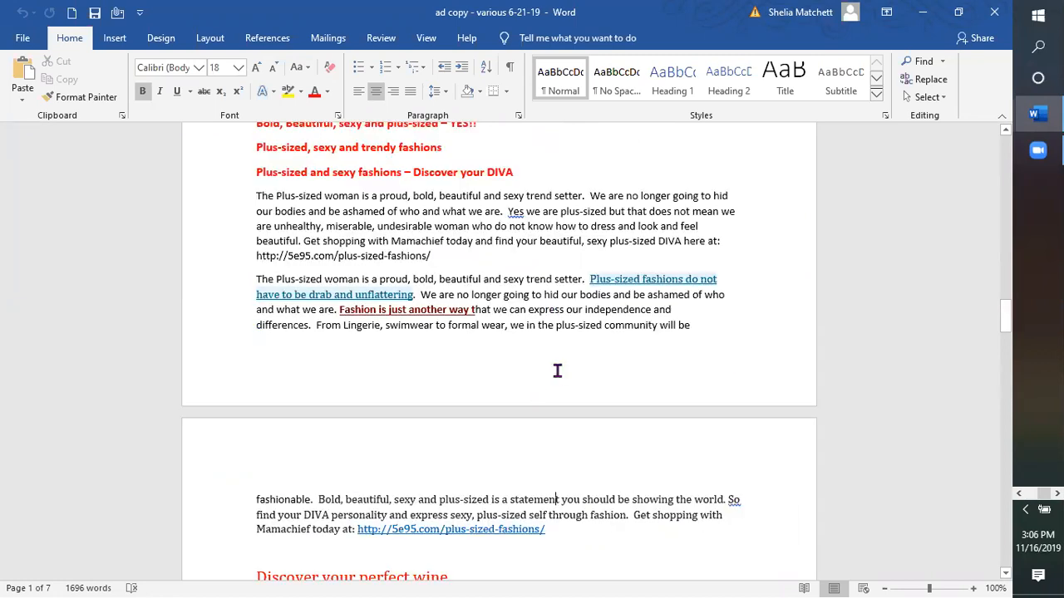
pyautogui.scroll(7, 499, 369)
pyautogui.moveTo(269, 382); pyautogui.dragTo(271, 367)
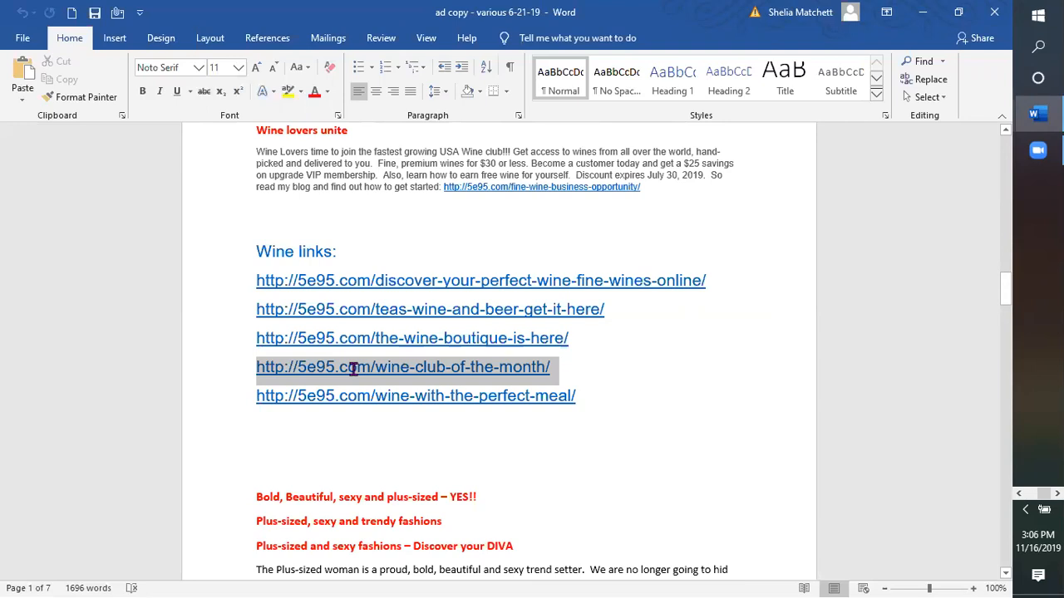
pyautogui.rightClick(467, 369)
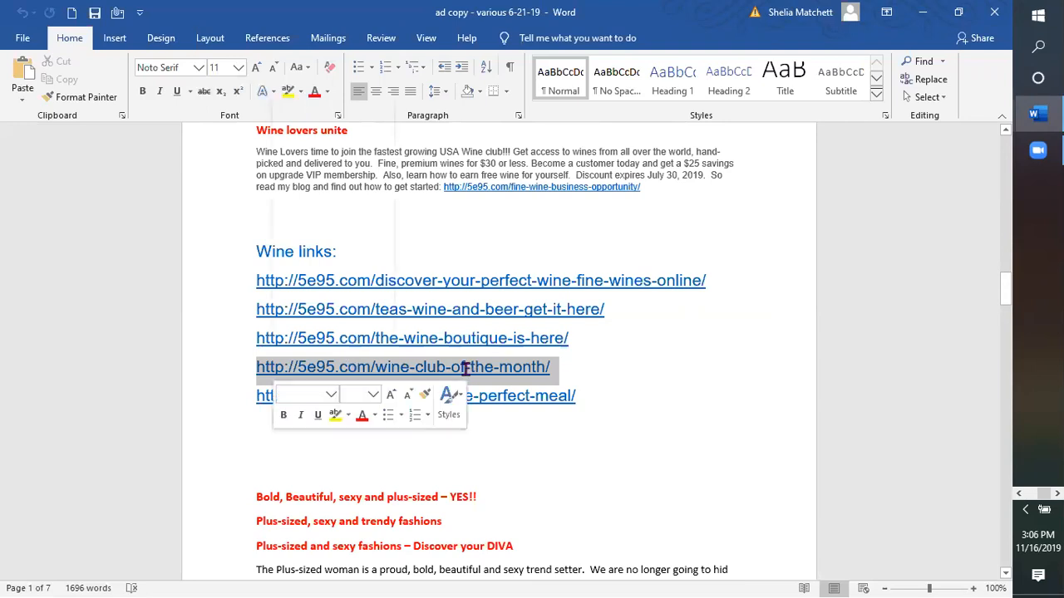
pyautogui.rightClick(380, 370)
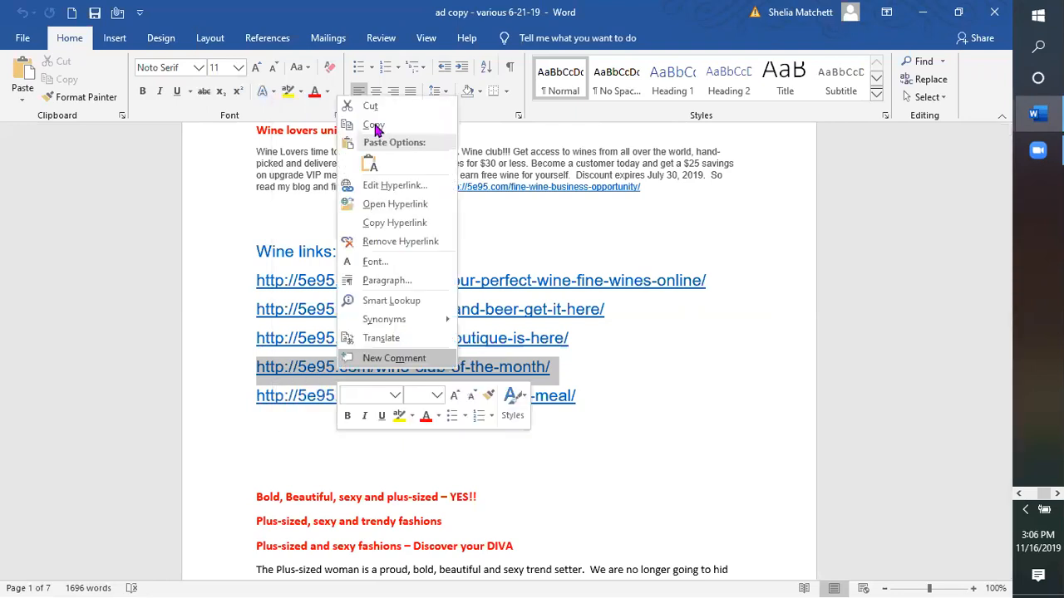
pyautogui.click(376, 128)
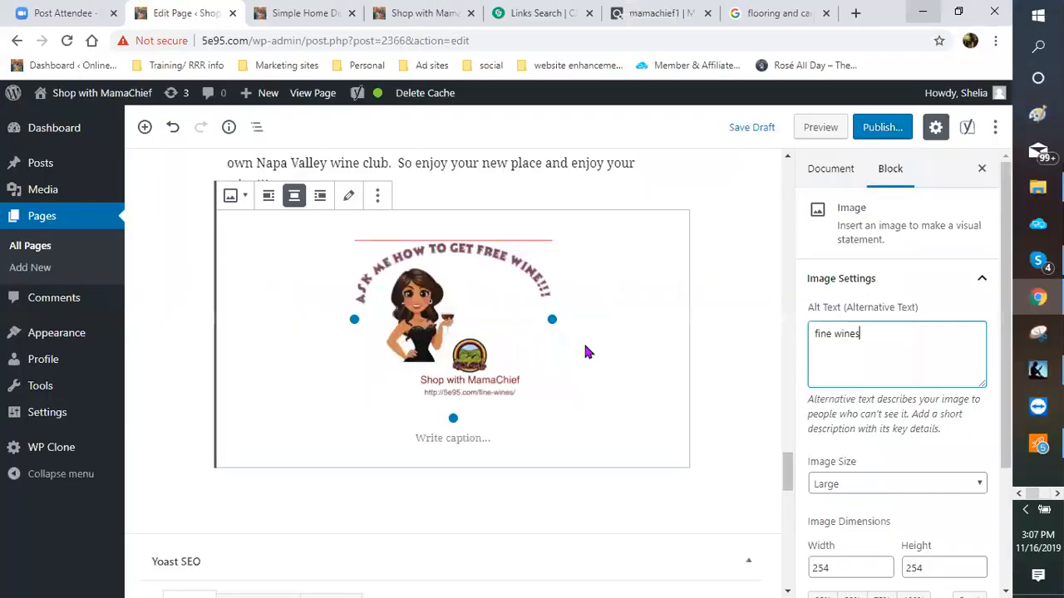
# Step: Set the free-wine image's Link To option to Custom URL
pyautogui.scroll(2, 454, 383)
pyautogui.scroll(-2, 440, 326)
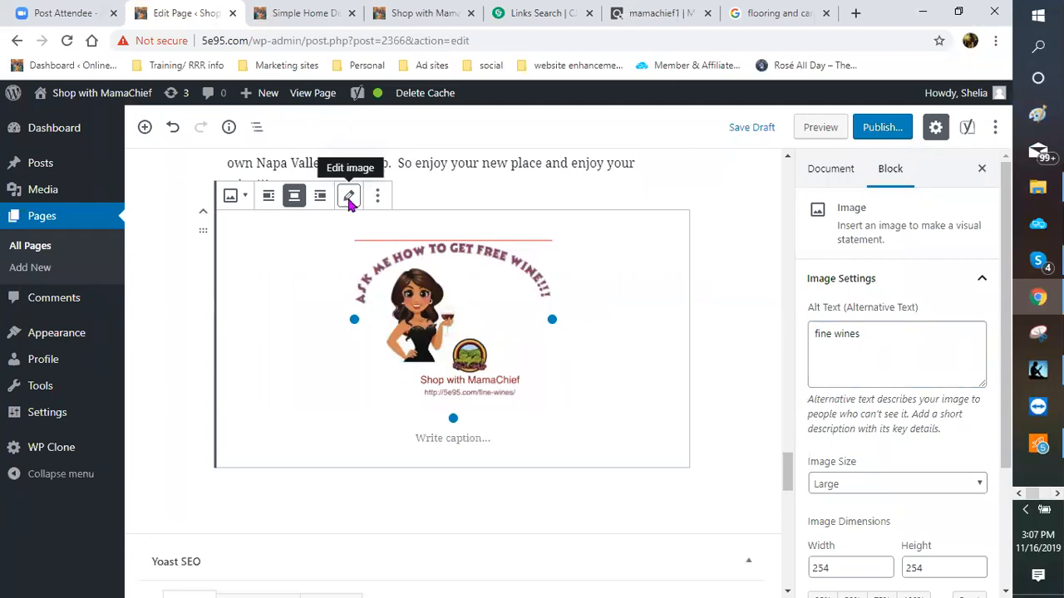
pyautogui.click(348, 201)
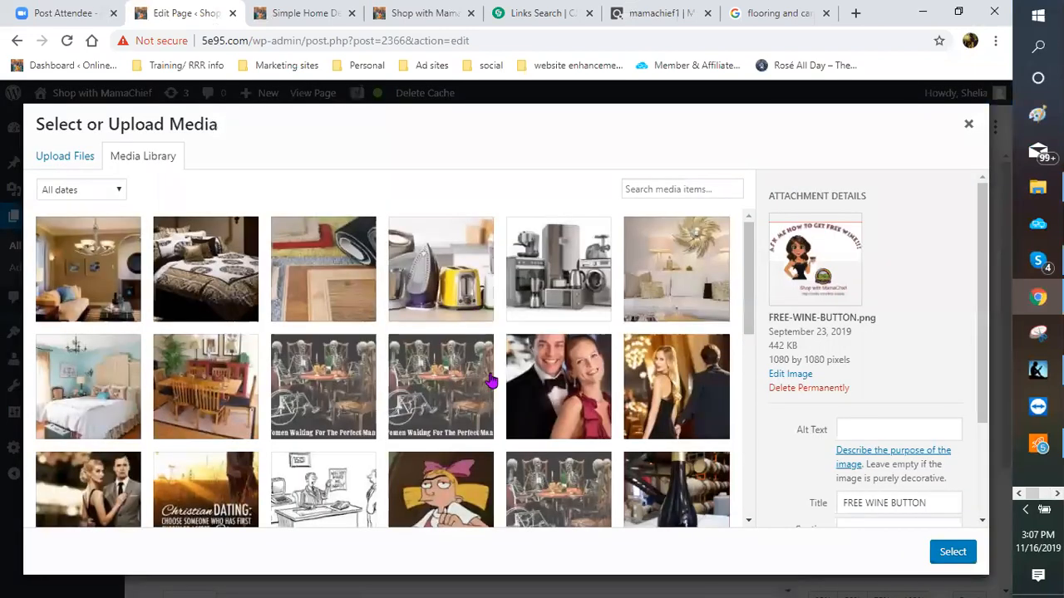
pyautogui.click(969, 123)
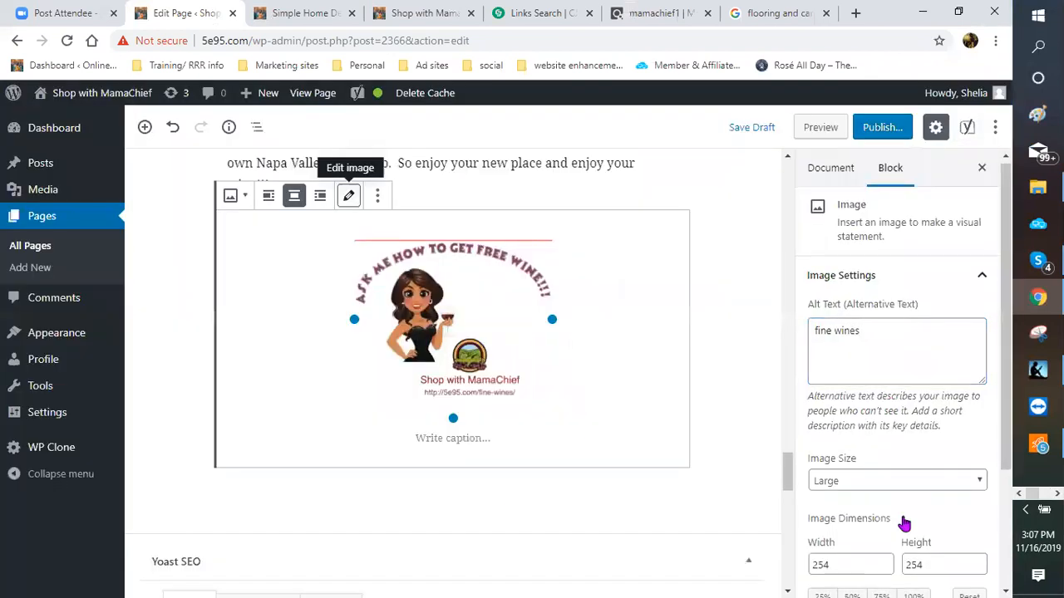
pyautogui.scroll(-2, 903, 523)
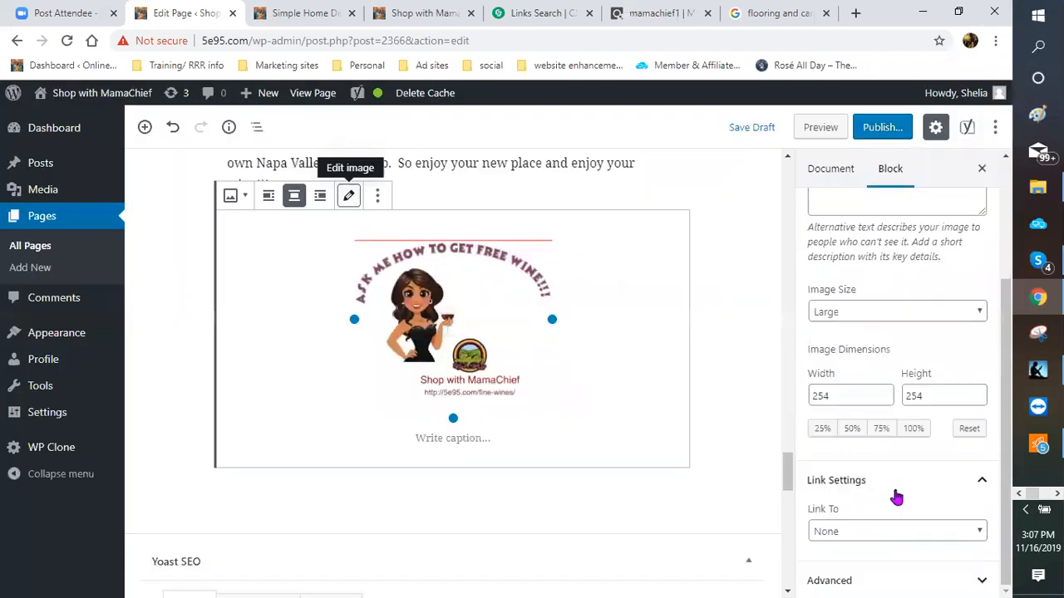
pyautogui.click(982, 537)
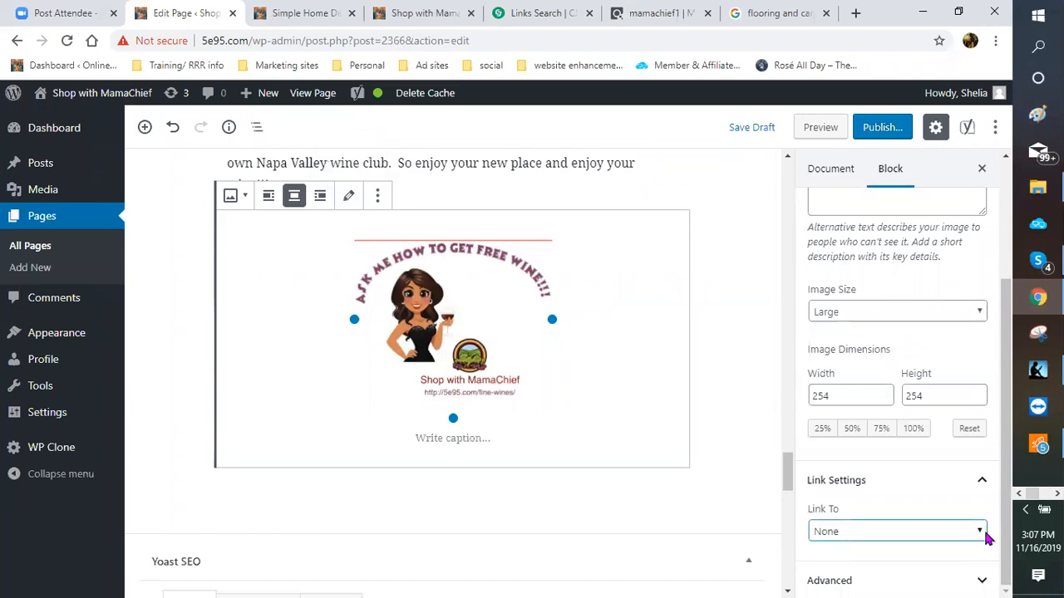
pyautogui.click(980, 530)
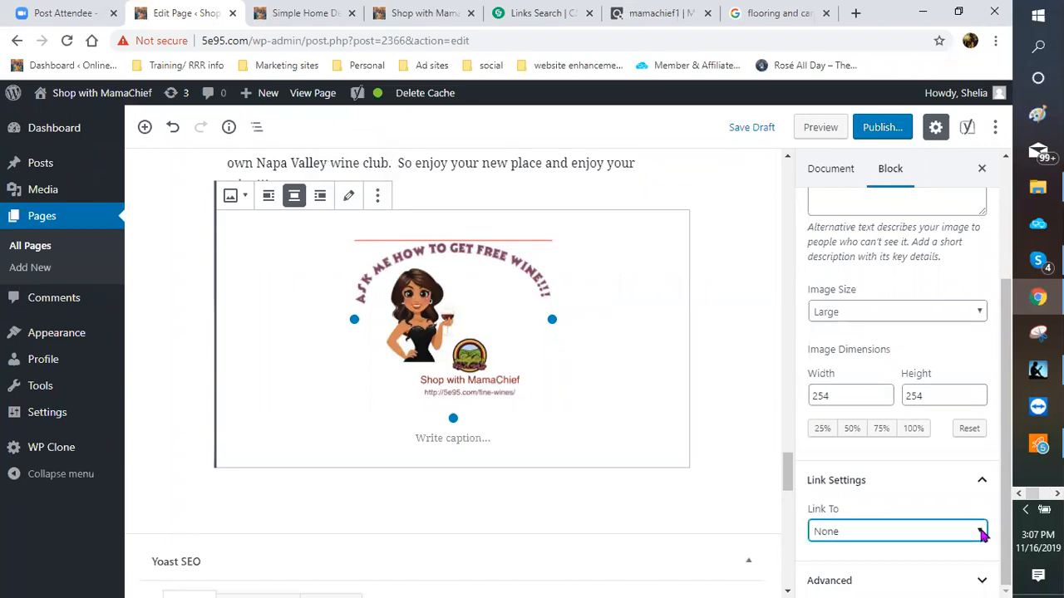
pyautogui.click(869, 524)
pyautogui.click(873, 510)
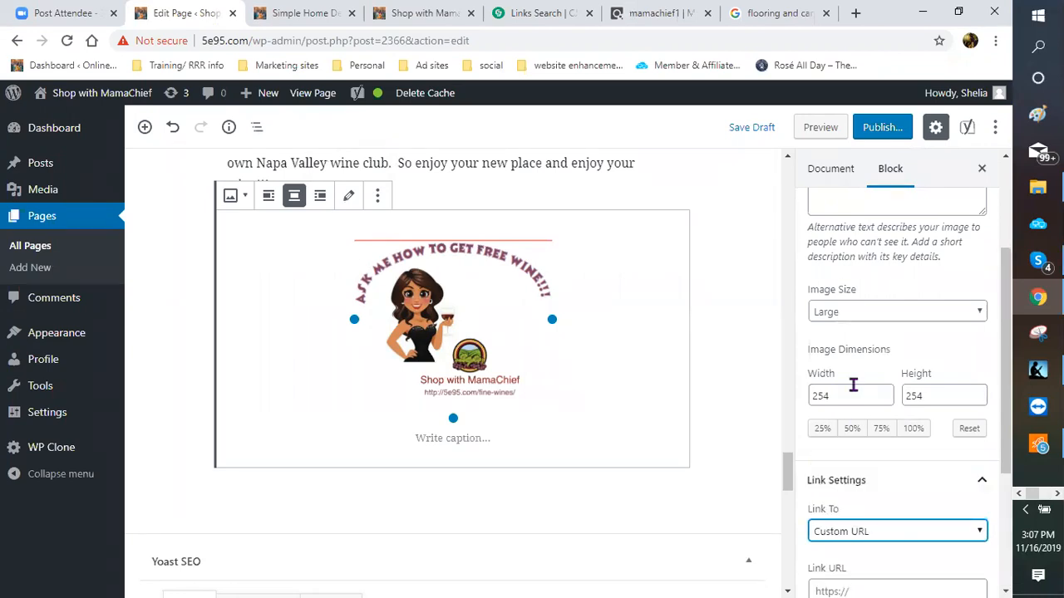
pyautogui.scroll(-3, 852, 387)
pyautogui.rightClick(865, 384)
pyautogui.click(840, 438)
pyautogui.hotkey('ctrl', 'v')
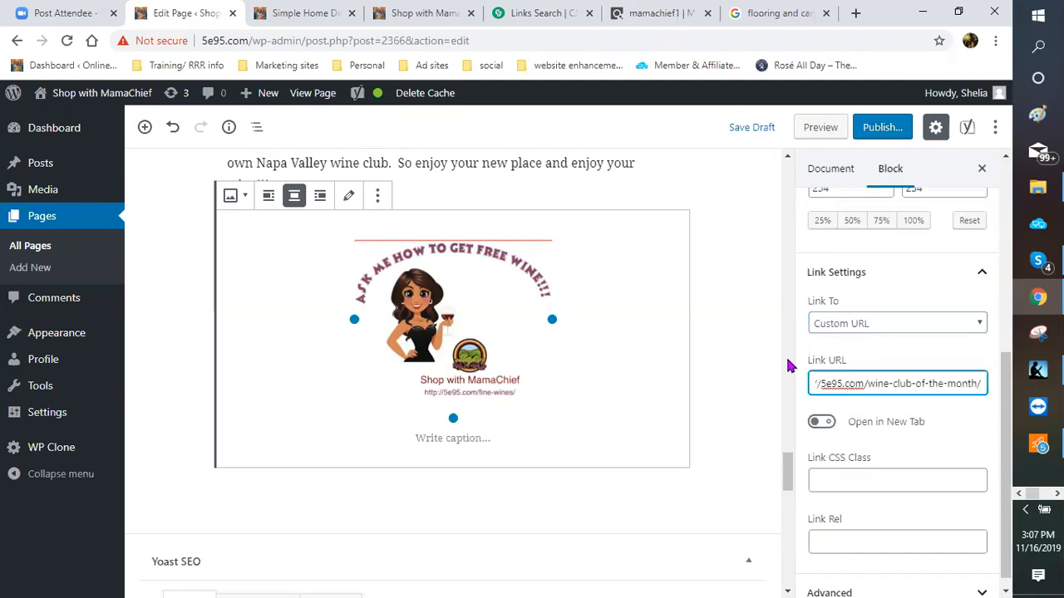
pyautogui.click(915, 420)
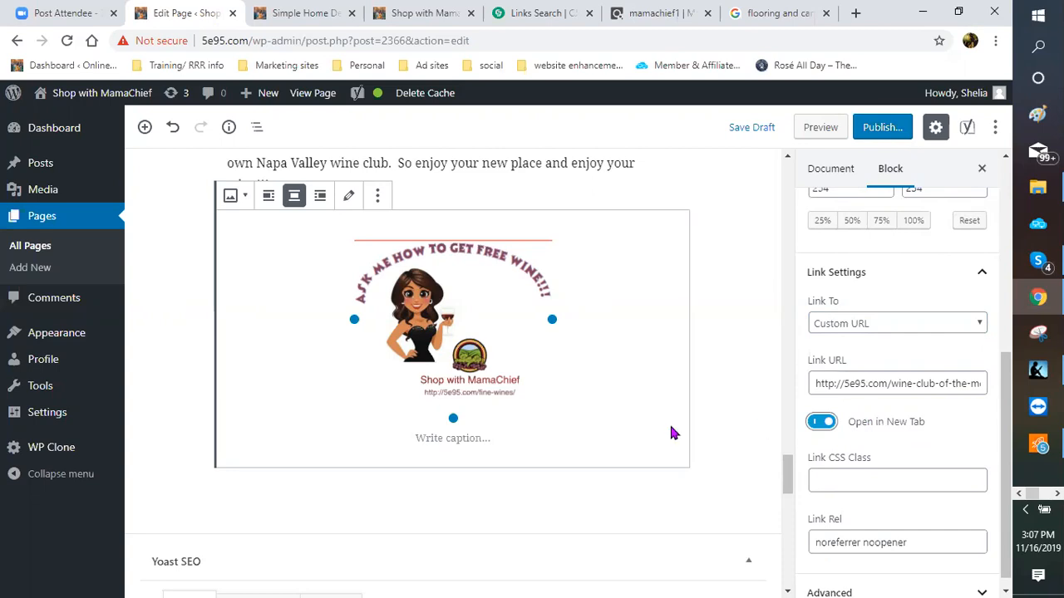
pyautogui.scroll(3, 697, 426)
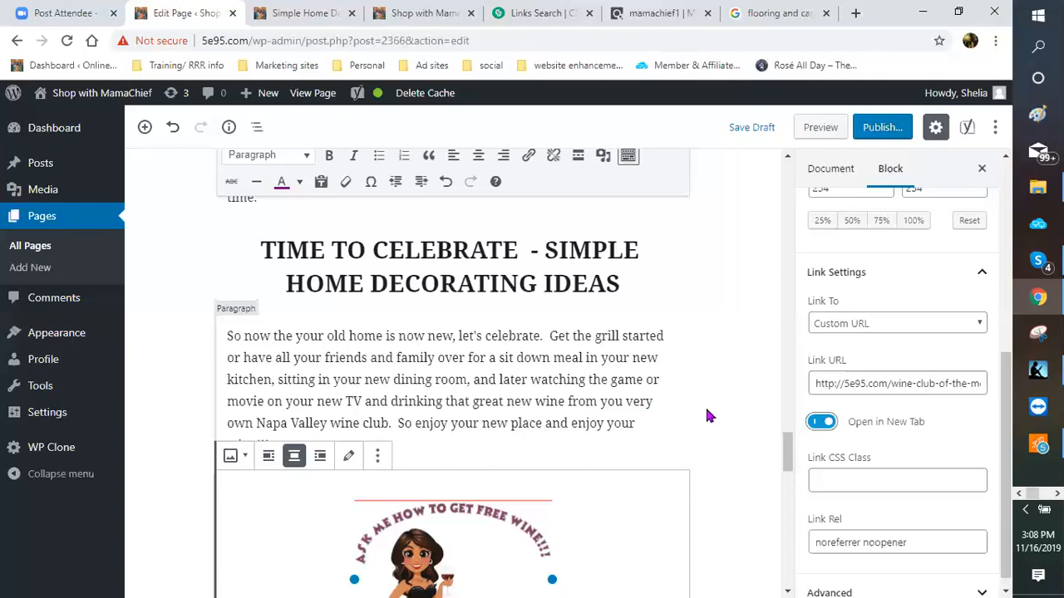
# Step: Link the Napa Valley wine club phrase to the wine-club-of-the-month URL, opening in a new tab
pyautogui.scroll(3, 708, 415)
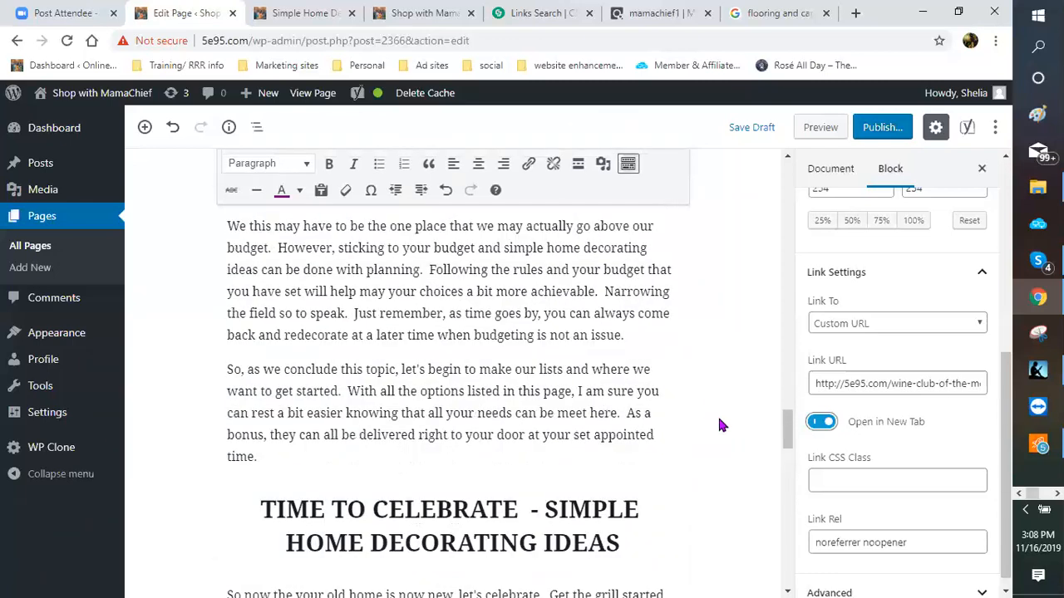
pyautogui.scroll(4, 719, 420)
pyautogui.scroll(-4, 720, 426)
pyautogui.scroll(-4, 720, 427)
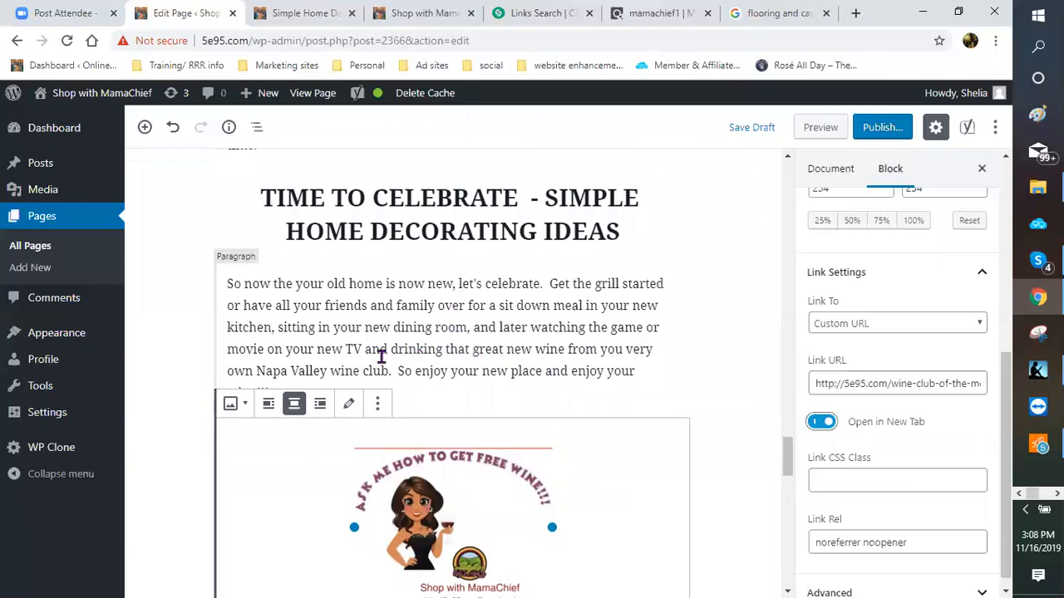
pyautogui.moveTo(391, 349); pyautogui.dragTo(388, 373)
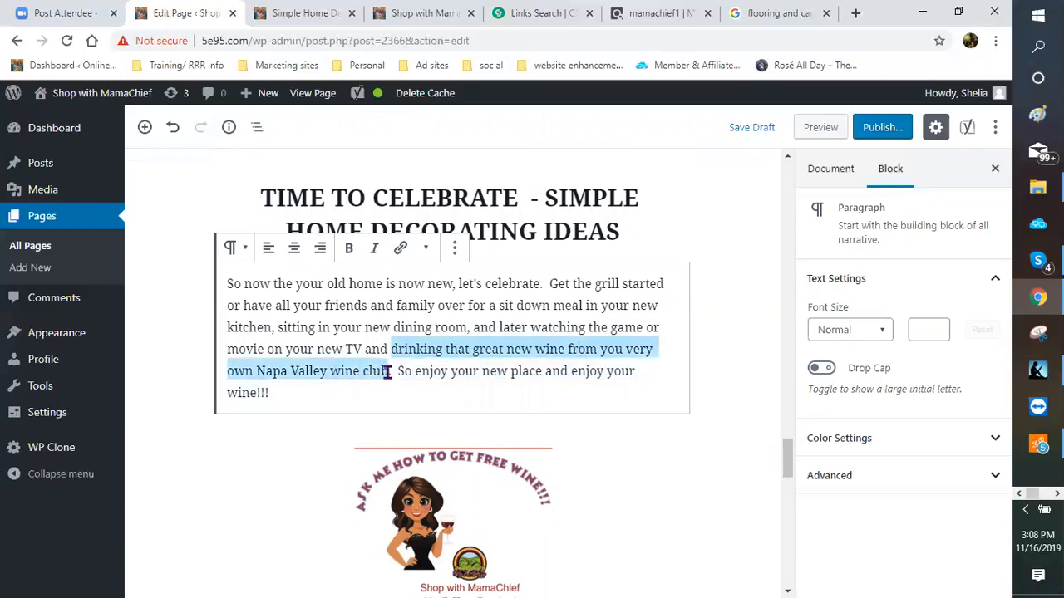
pyautogui.click(400, 251)
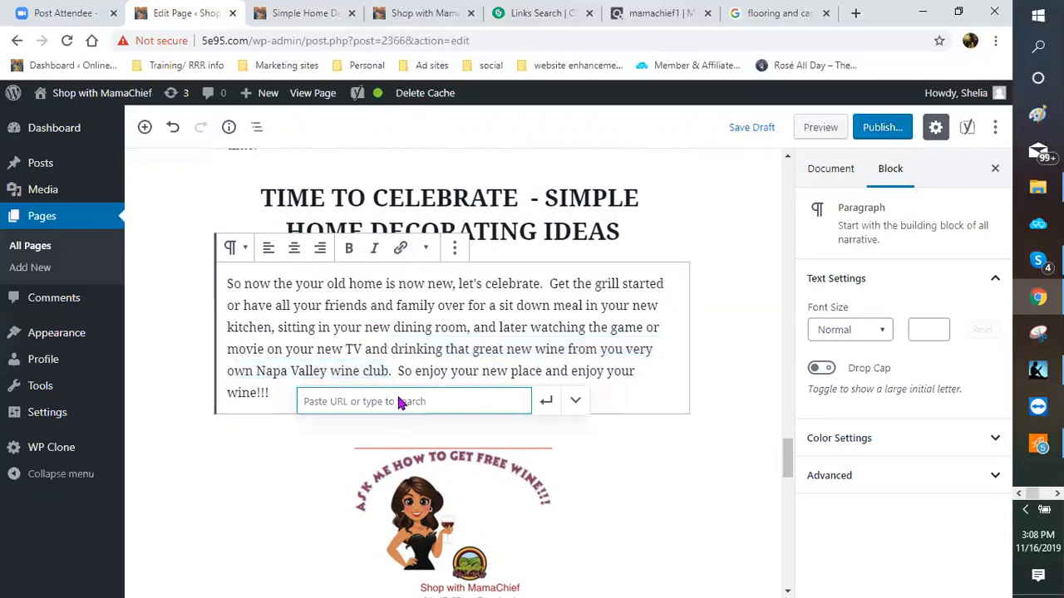
pyautogui.rightClick(399, 399)
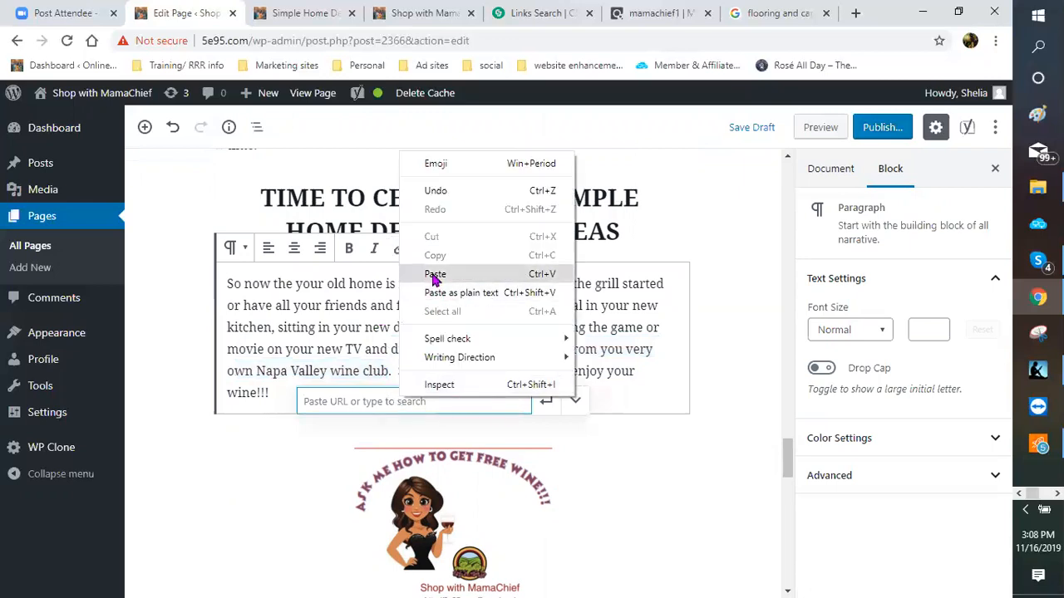
pyautogui.click(434, 275)
pyautogui.click(573, 402)
pyautogui.click(323, 436)
pyautogui.click(546, 402)
# Step: Make the linked wine club phrase bold
pyautogui.click(349, 247)
pyautogui.click(704, 374)
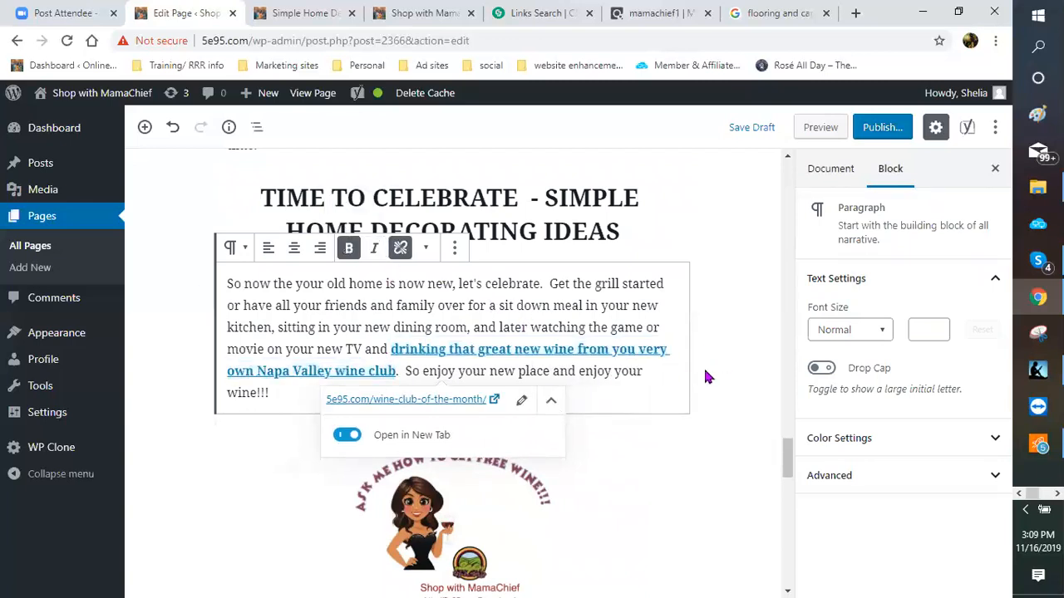
pyautogui.scroll(10, 703, 357)
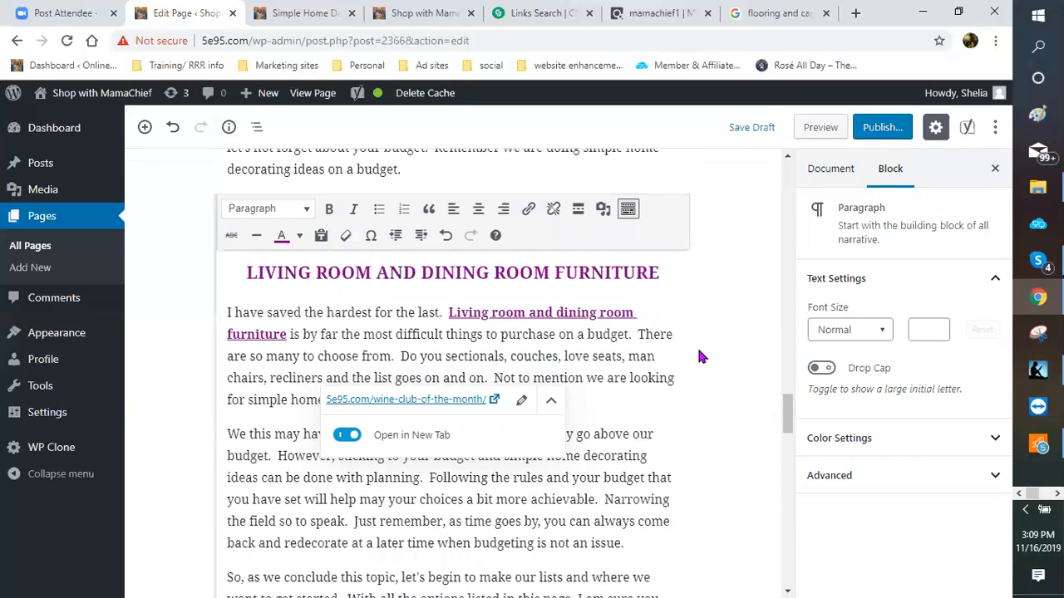
pyautogui.scroll(2, 687, 358)
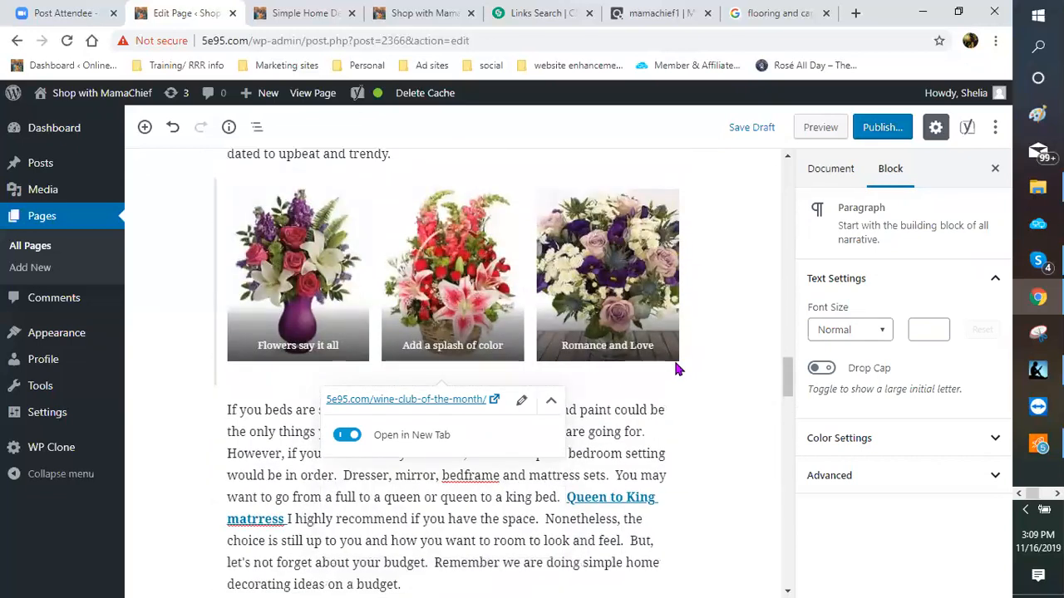
pyautogui.scroll(-2, 575, 501)
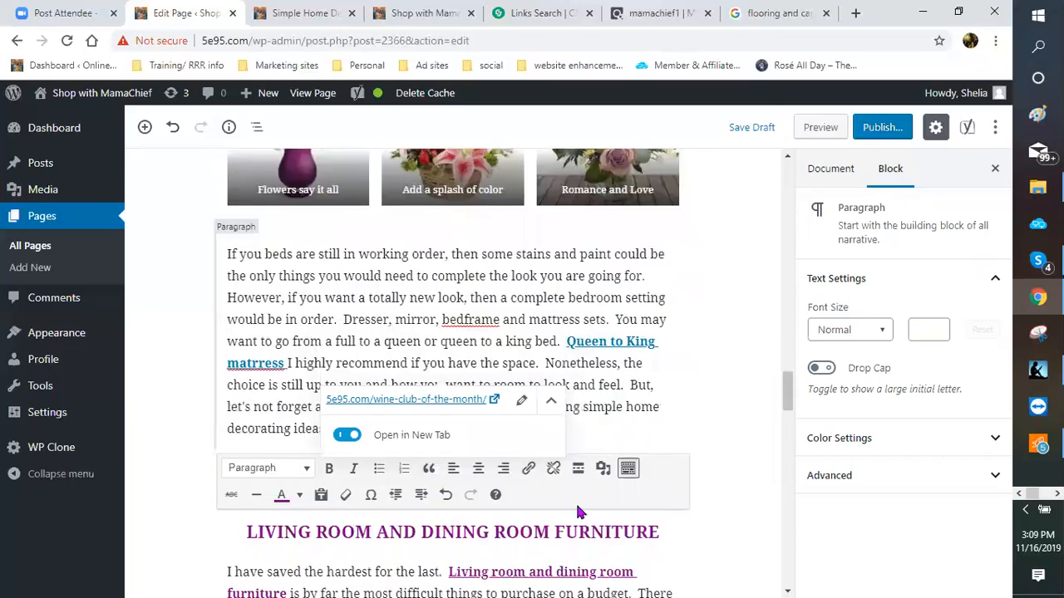
pyautogui.scroll(-2, 613, 385)
pyautogui.scroll(-2, 619, 384)
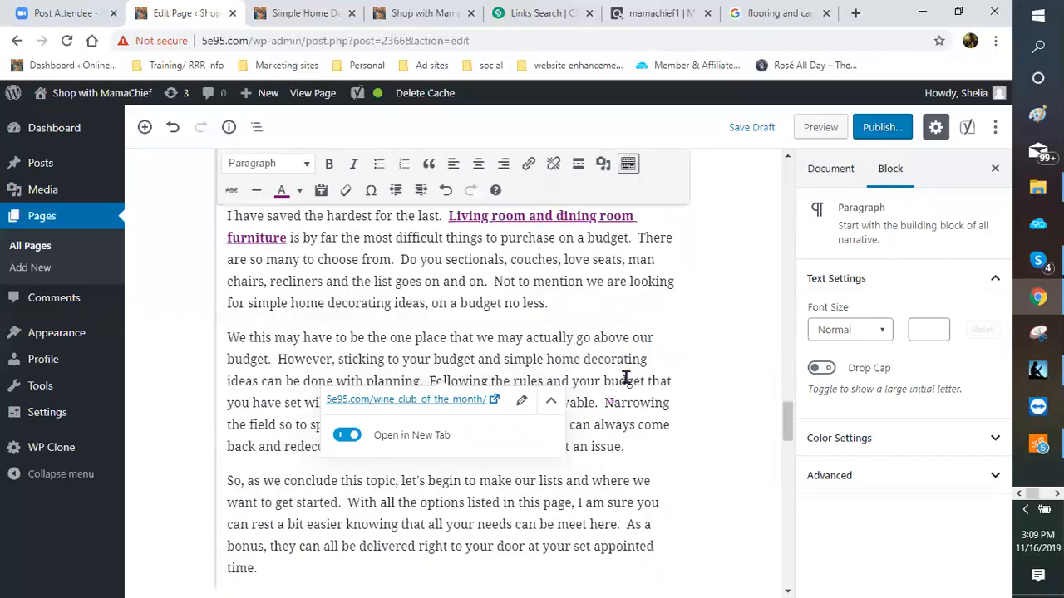
pyautogui.scroll(4, 625, 375)
pyautogui.scroll(5, 615, 375)
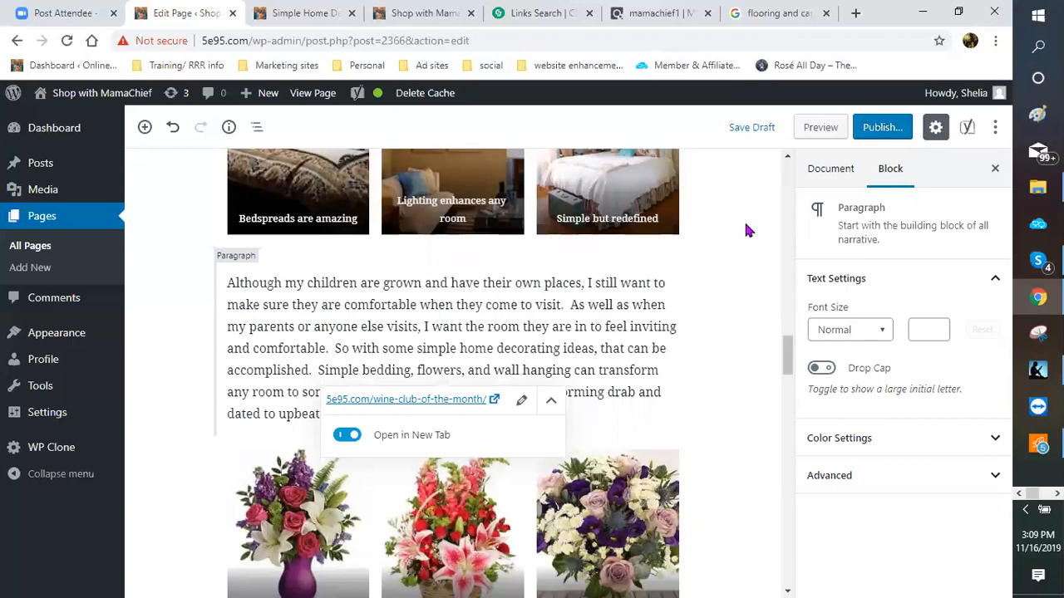
# Step: Search CJ Affiliate links for 'bedding' instead of 'mattress'
pyautogui.click(538, 14)
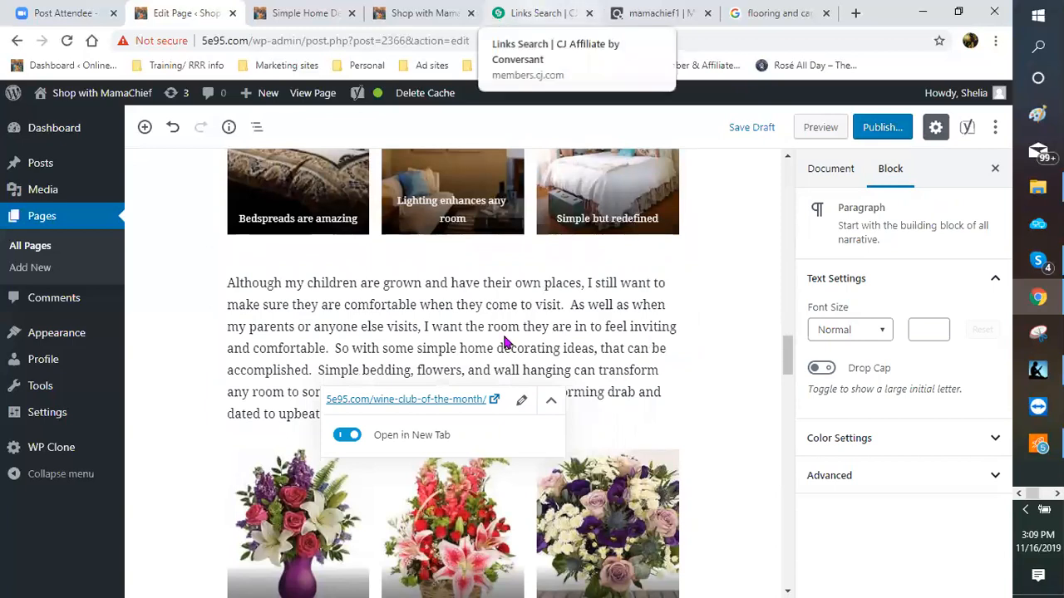
pyautogui.scroll(4, 447, 274)
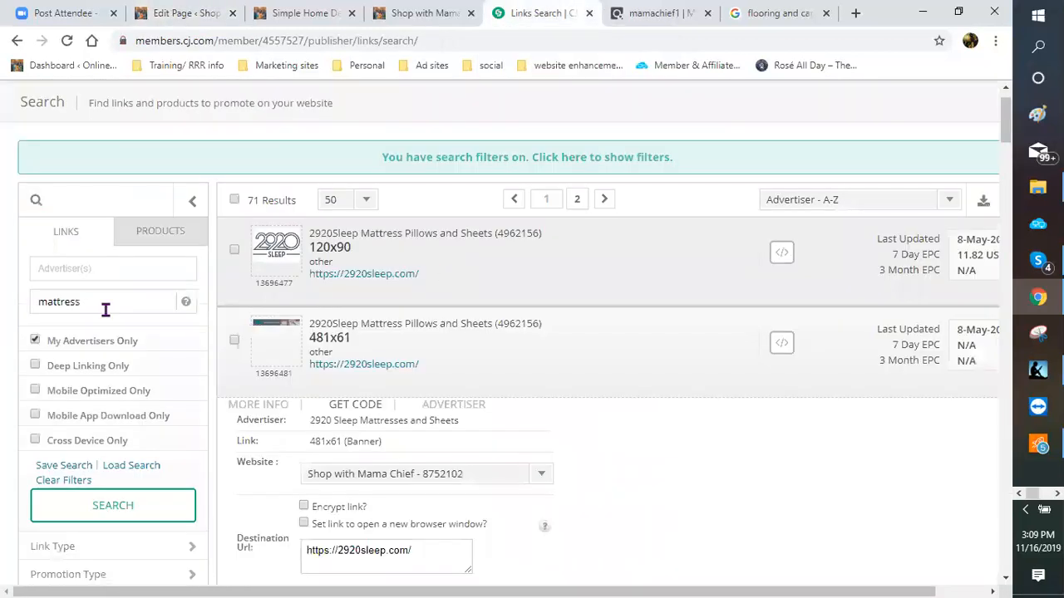
pyautogui.moveTo(93, 303); pyautogui.dragTo(2, 313)
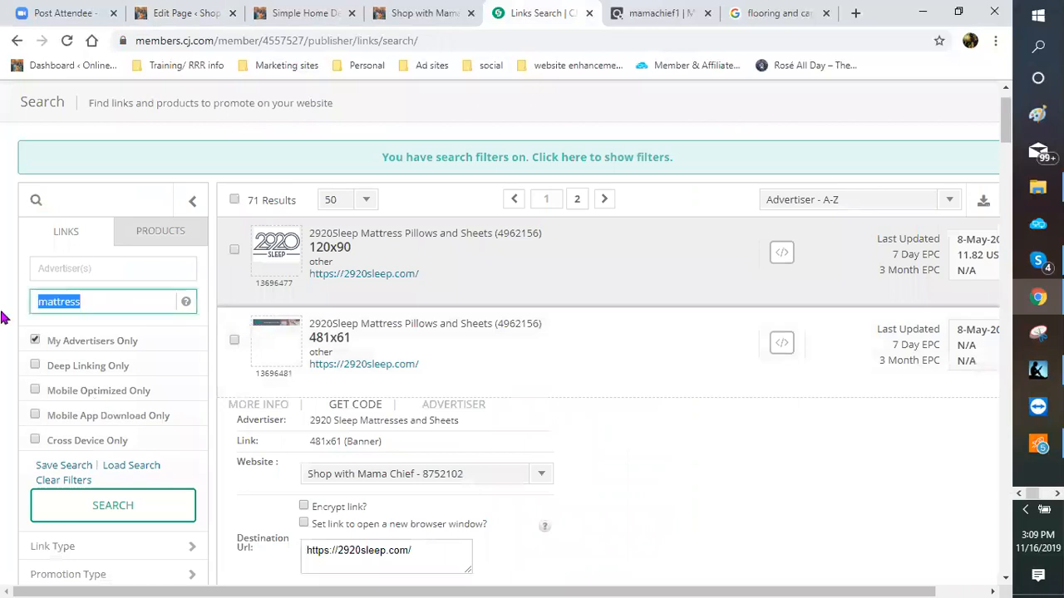
pyautogui.click(507, 575)
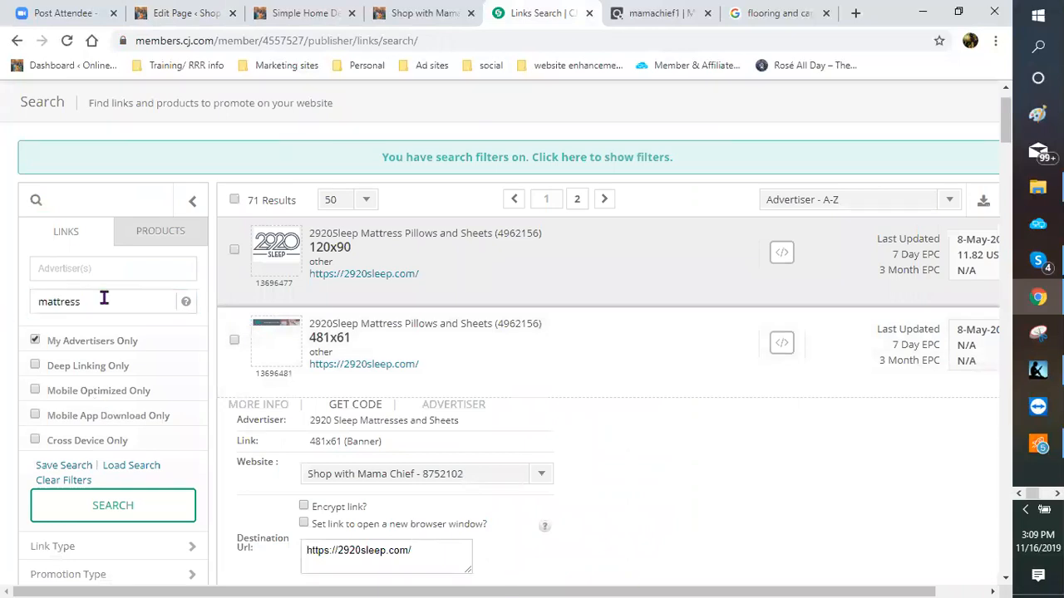
pyautogui.doubleClick(30, 301)
pyautogui.write('bedding')
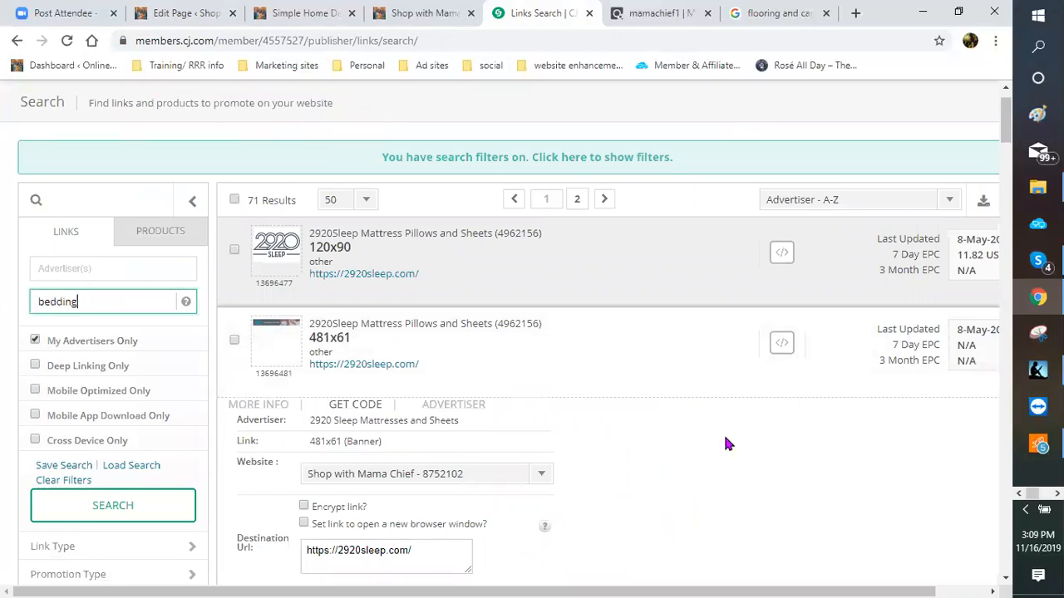
pyautogui.press('Return')
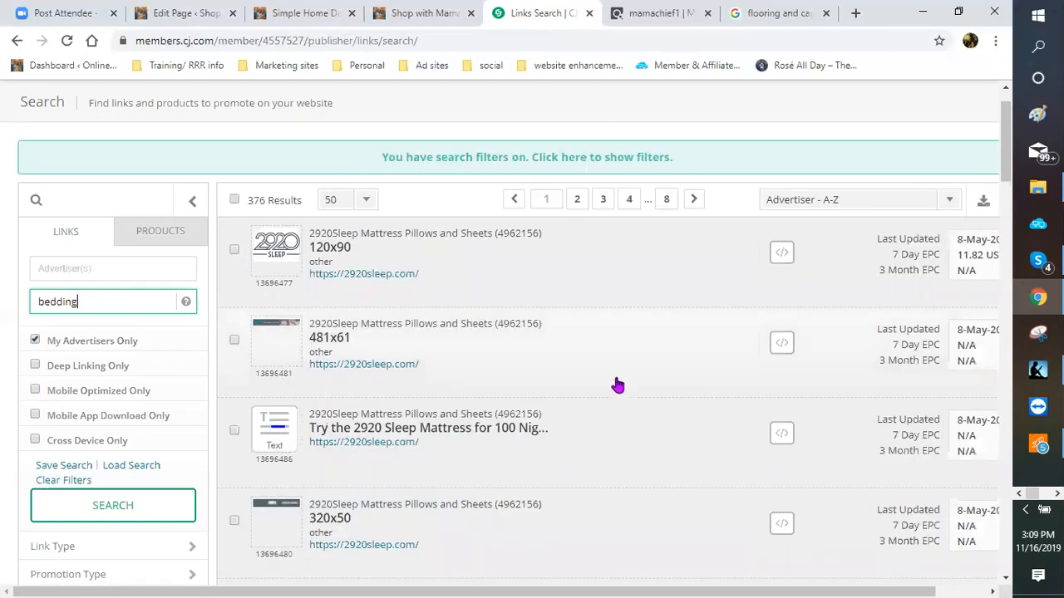
# Step: Copy the Click URL of the Beddinginn Black Friday Sale text link
pyautogui.scroll(-5, 611, 388)
pyautogui.scroll(-6, 608, 388)
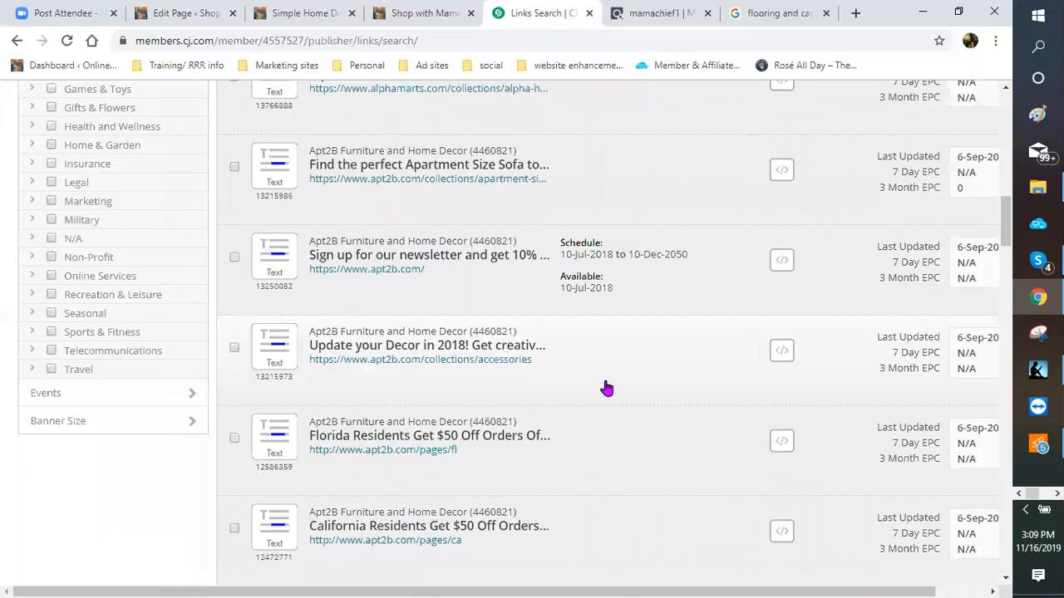
pyautogui.scroll(-4, 604, 390)
pyautogui.scroll(-5, 592, 389)
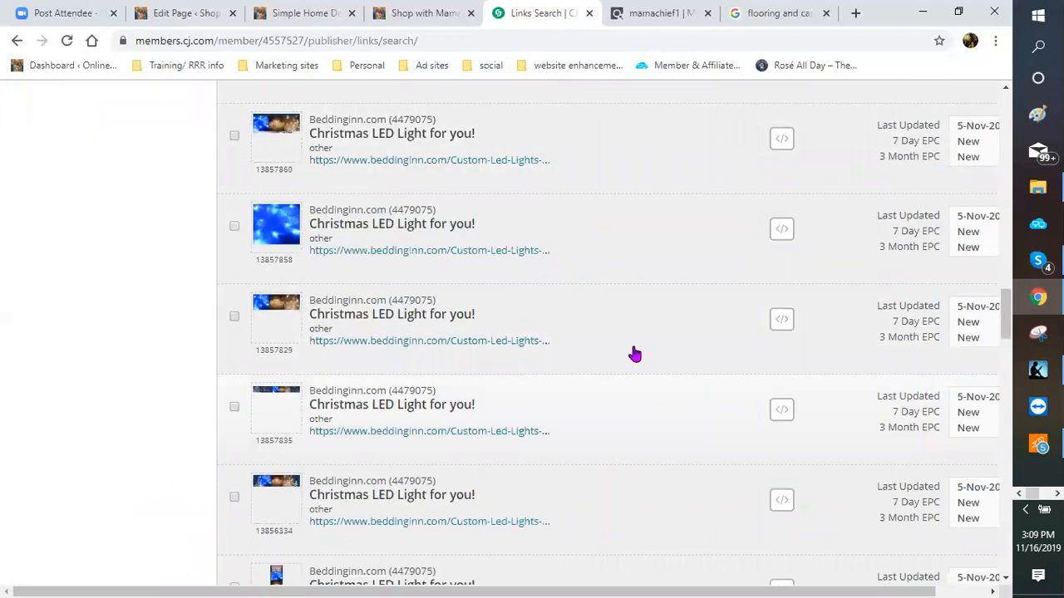
pyautogui.scroll(2, 629, 350)
pyautogui.scroll(-3, 624, 357)
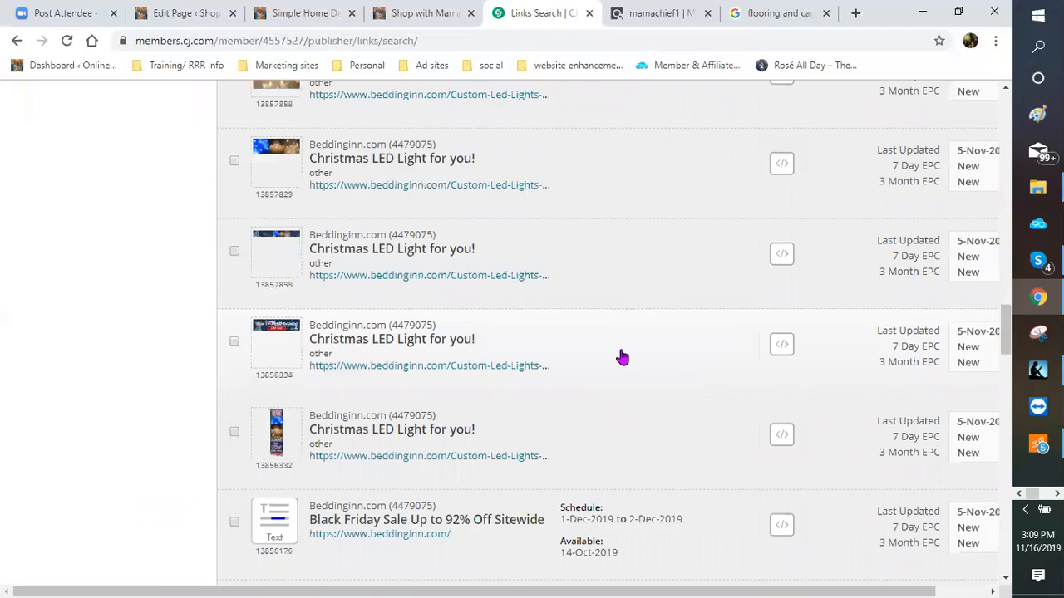
pyautogui.scroll(-1, 321, 432)
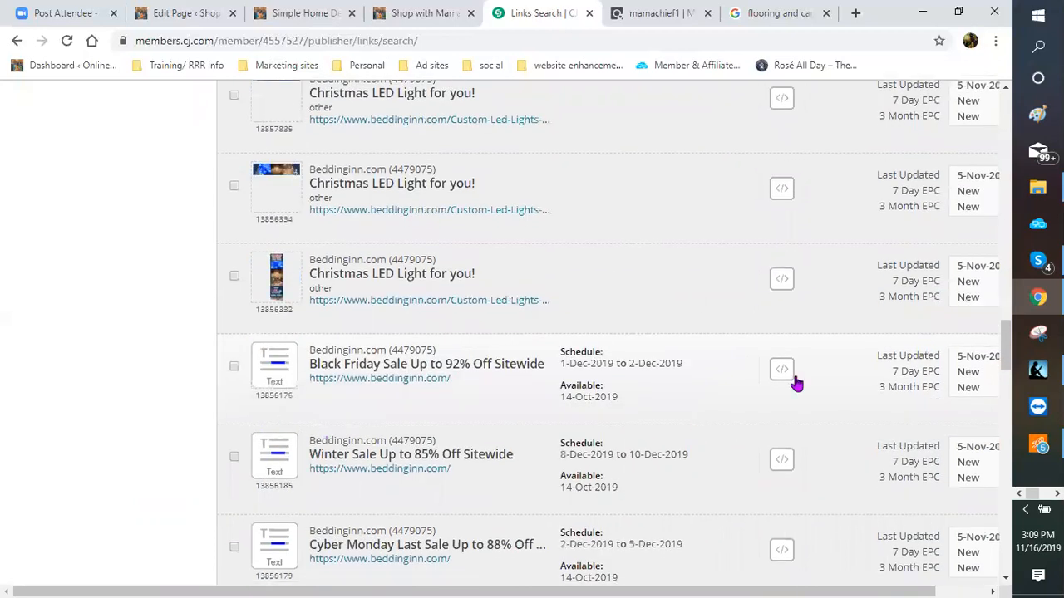
pyautogui.click(632, 390)
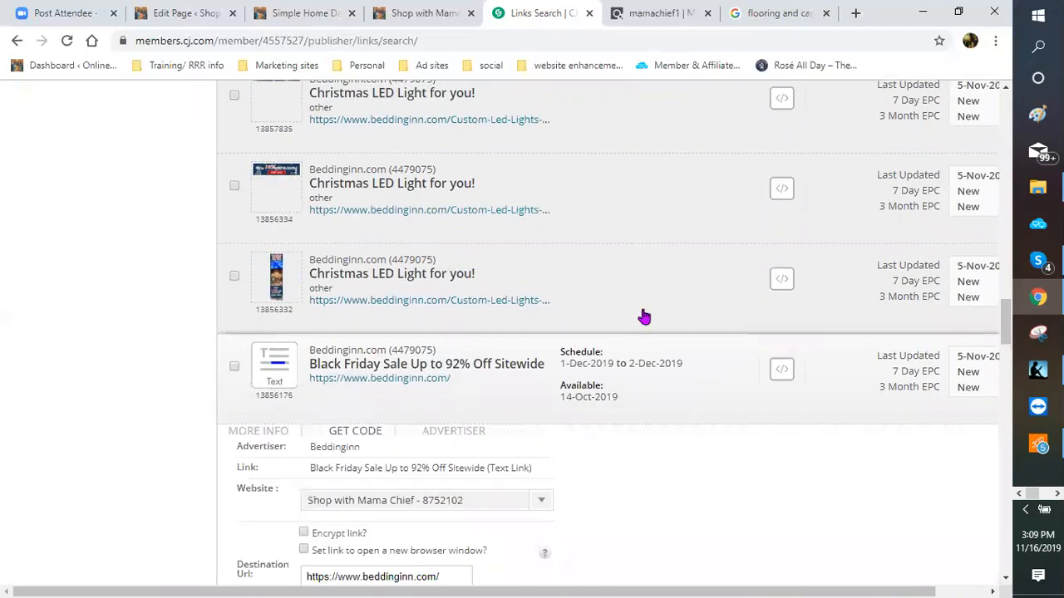
pyautogui.scroll(-4, 456, 323)
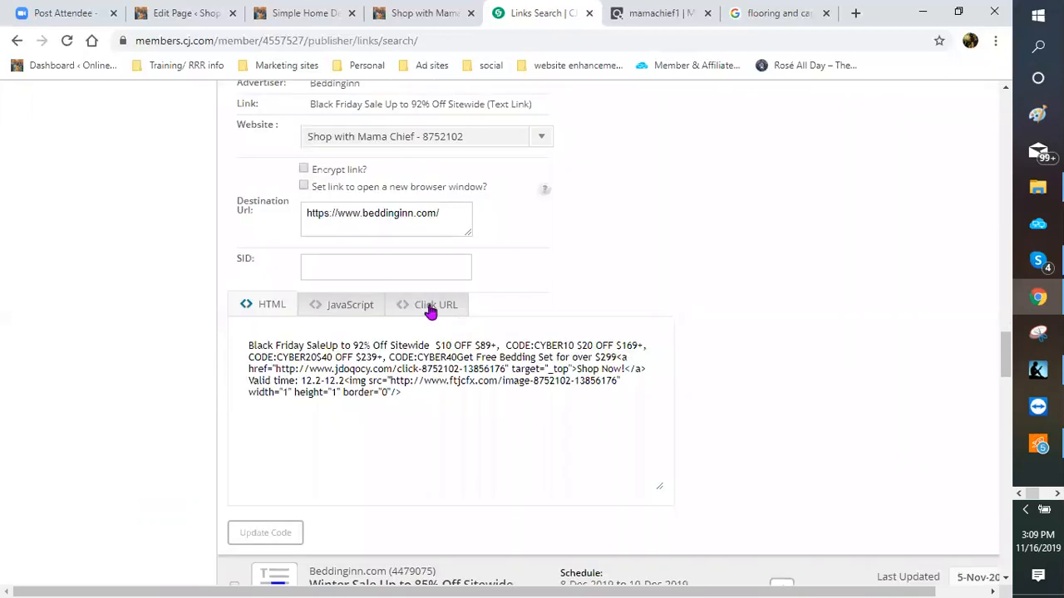
pyautogui.click(431, 311)
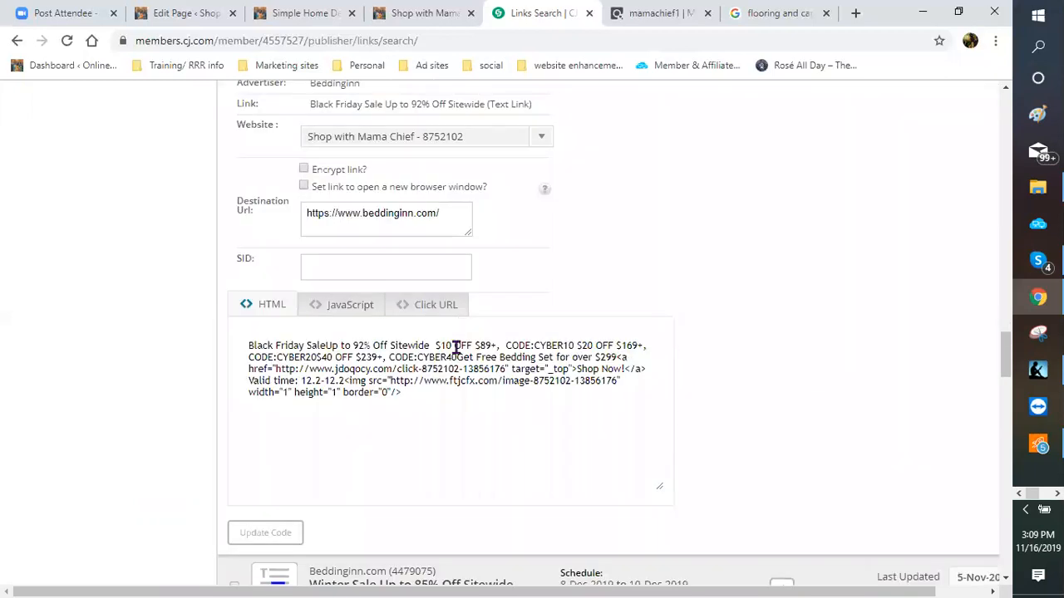
pyautogui.click(248, 346)
pyautogui.rightClick(249, 346)
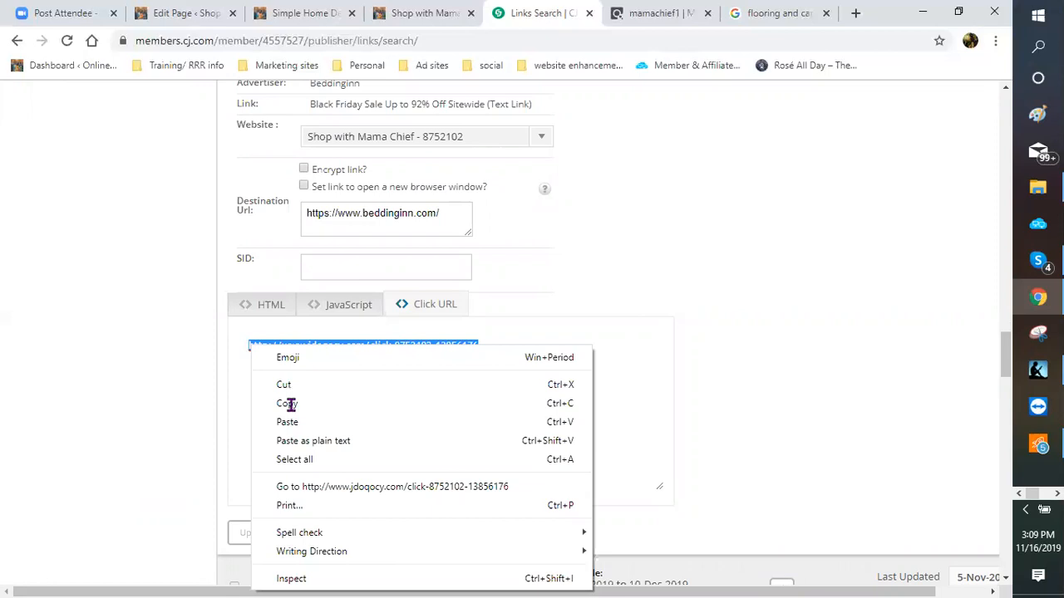
pyautogui.click(197, 8)
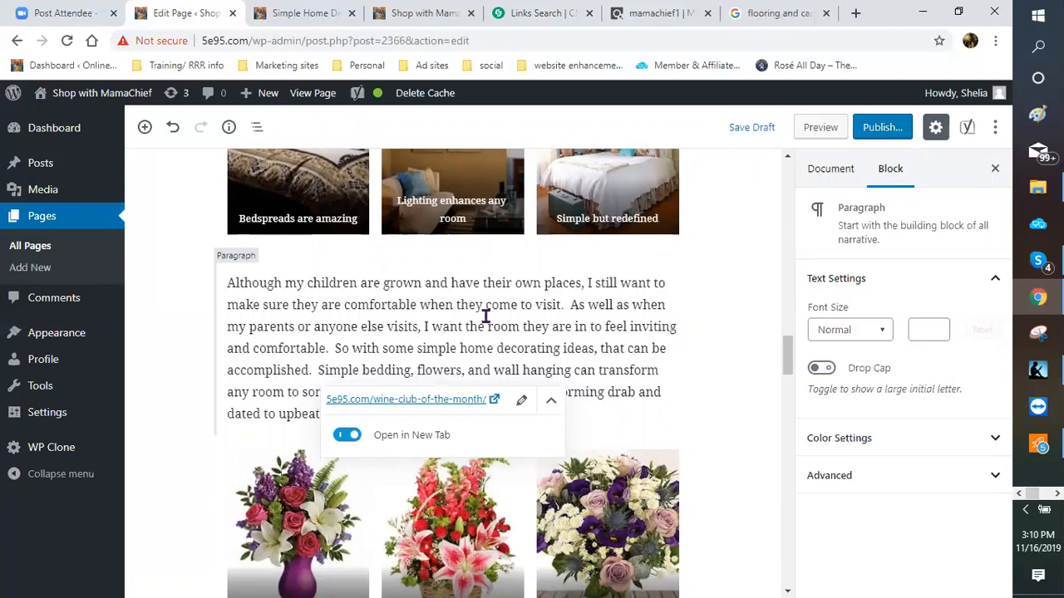
# Step: Link 'then on to the bedrooms' to the pasted Beddinginn click URL, opening in a new tab
pyautogui.scroll(4, 432, 291)
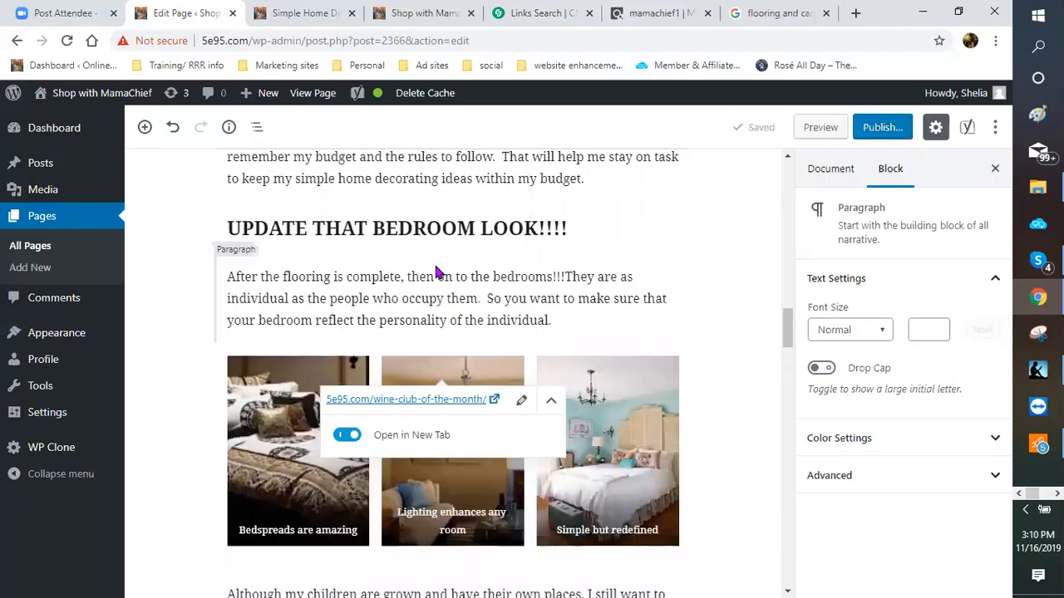
pyautogui.moveTo(408, 279); pyautogui.dragTo(434, 278)
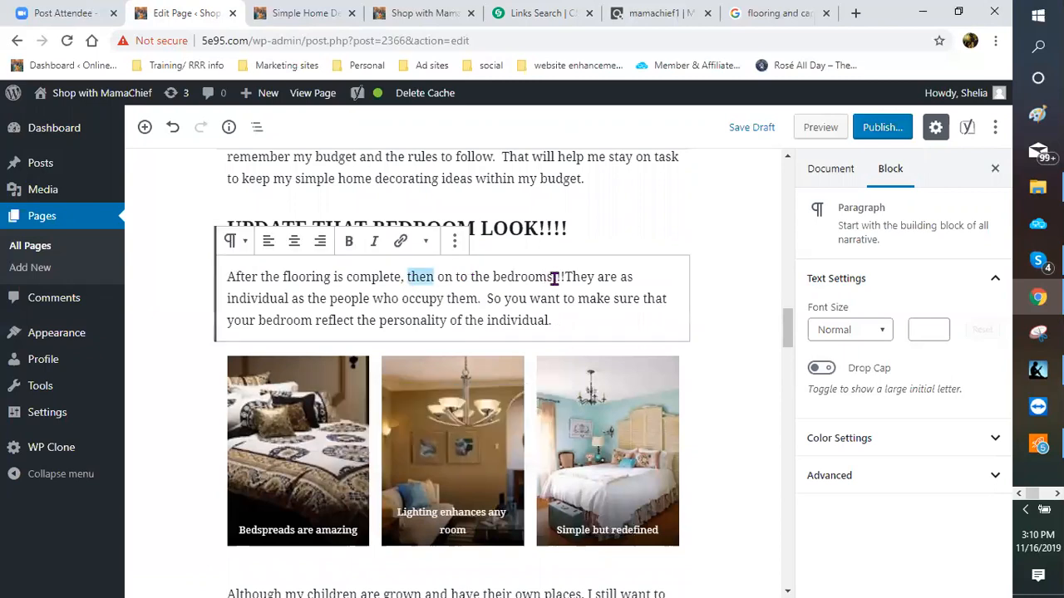
pyautogui.hotkey('ctrl', 'shift', 'Right')
pyautogui.hotkey('ctrl', 'shift', 'Right')
pyautogui.hotkey('ctrl', 'shift', 'Right')
pyautogui.hotkey('ctrl', 'shift', 'Right')
pyautogui.hotkey('ctrl', 'k')
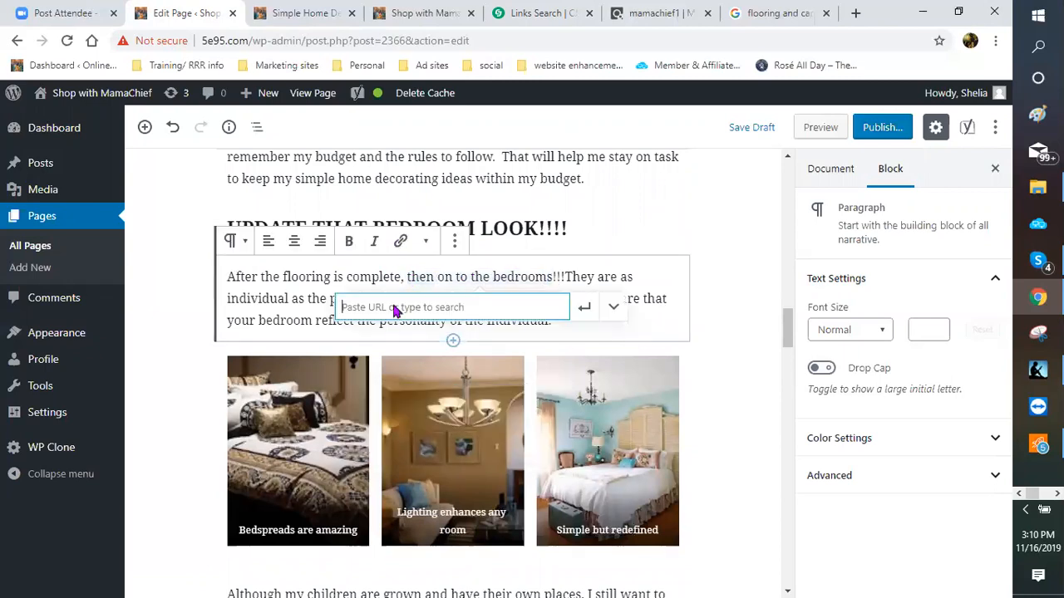
pyautogui.rightClick(397, 308)
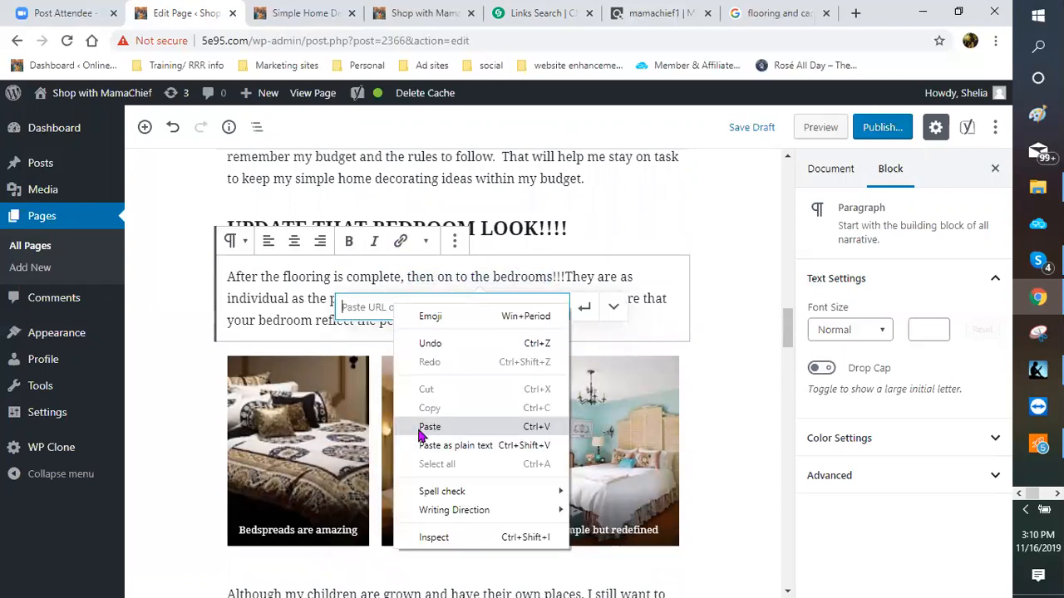
pyautogui.click(419, 426)
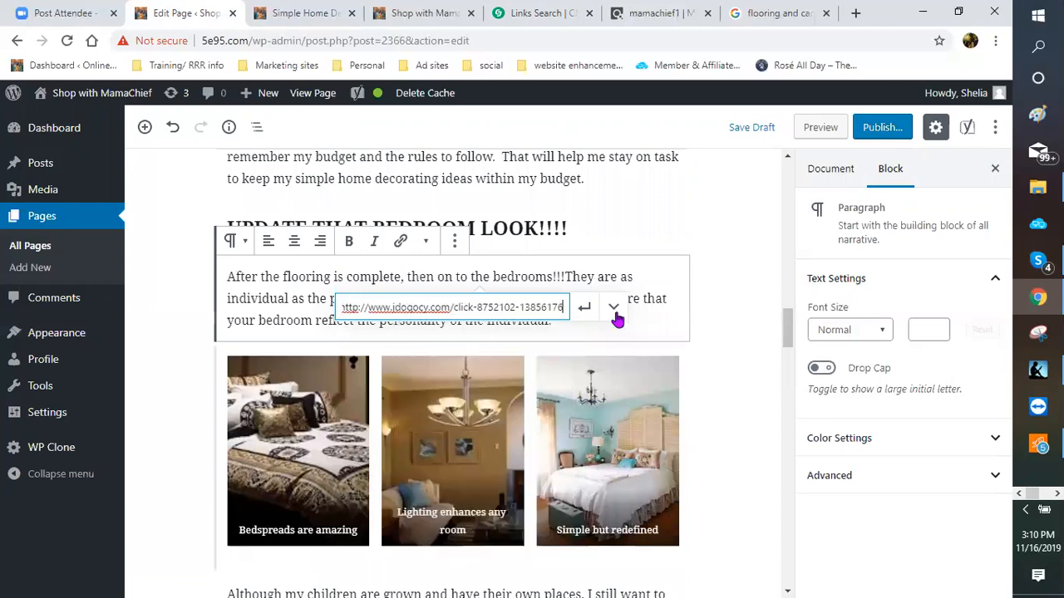
pyautogui.press('Return')
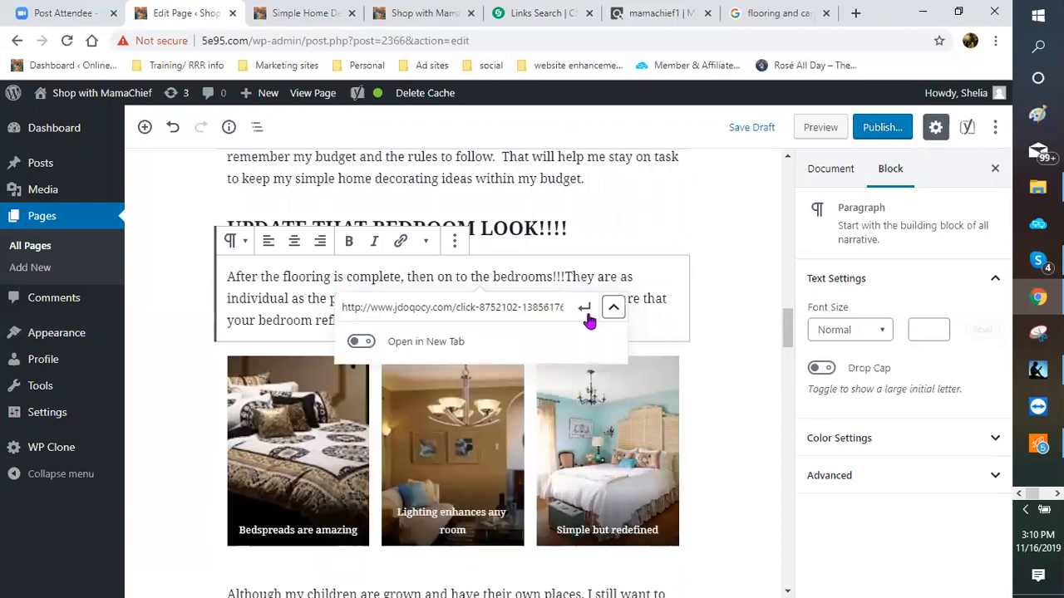
pyautogui.click(360, 341)
pyautogui.press('Return')
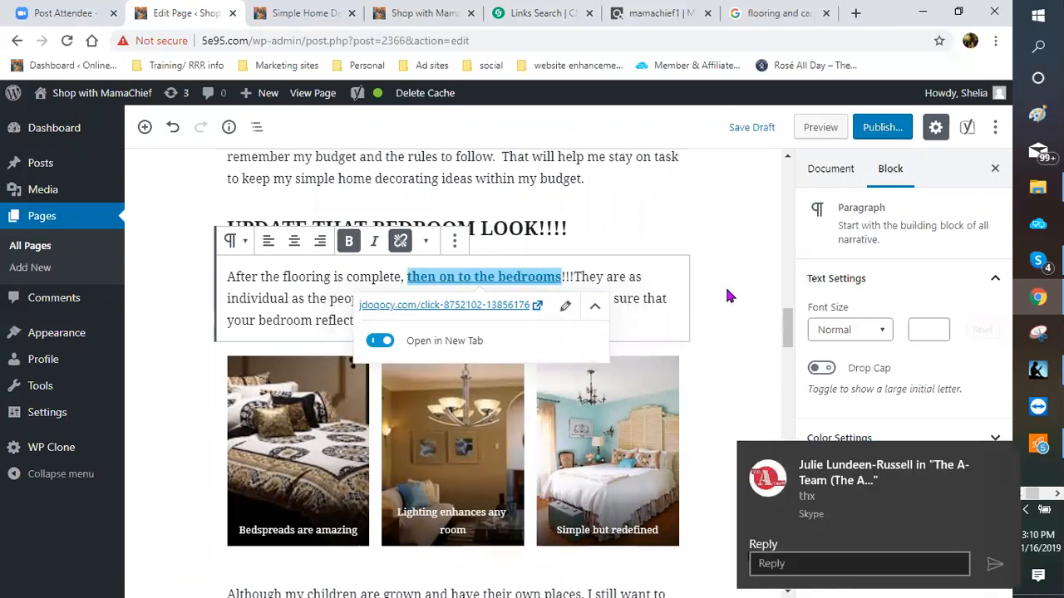
# Step: Deselect the paragraph, scroll up to the flooring section, and return to the CJ links search
pyautogui.click(688, 295)
pyautogui.scroll(3, 687, 308)
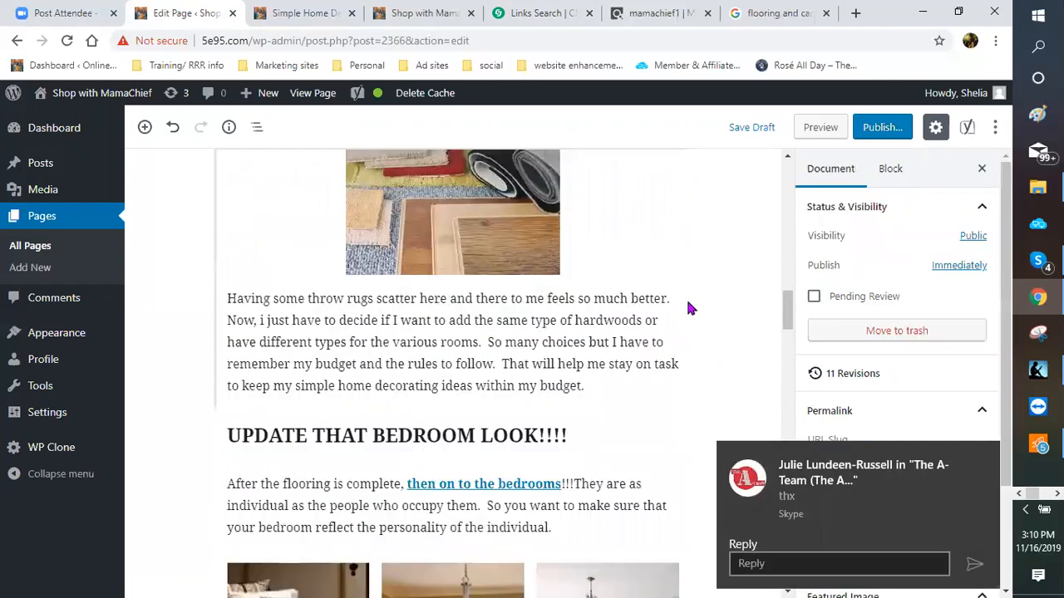
pyautogui.scroll(3, 687, 307)
pyautogui.click(532, 14)
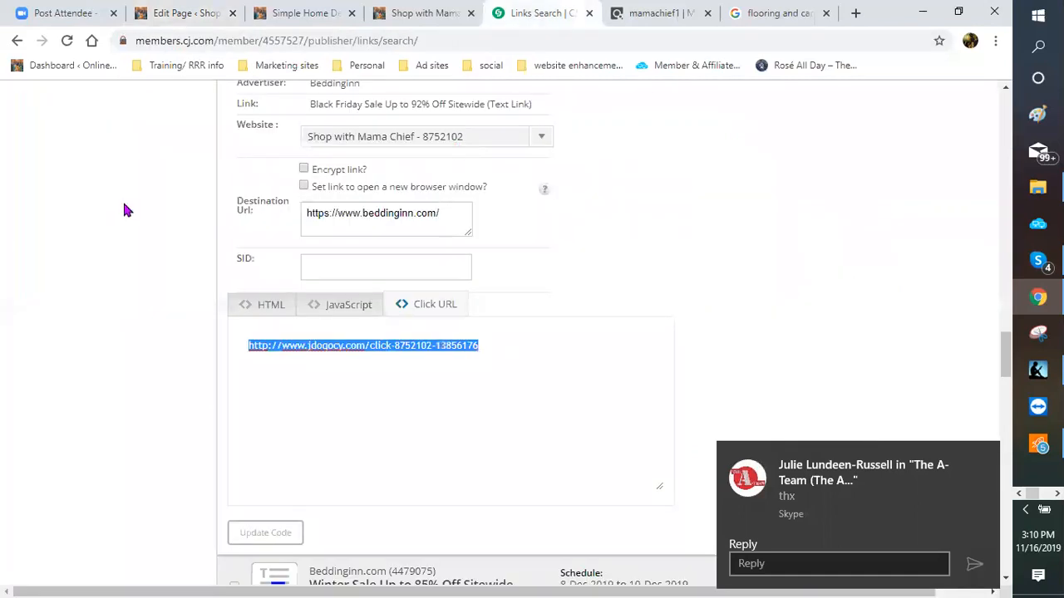
# Step: Replace the bedding keyword and search CJ links for 'flooring'
pyautogui.scroll(10, 138, 191)
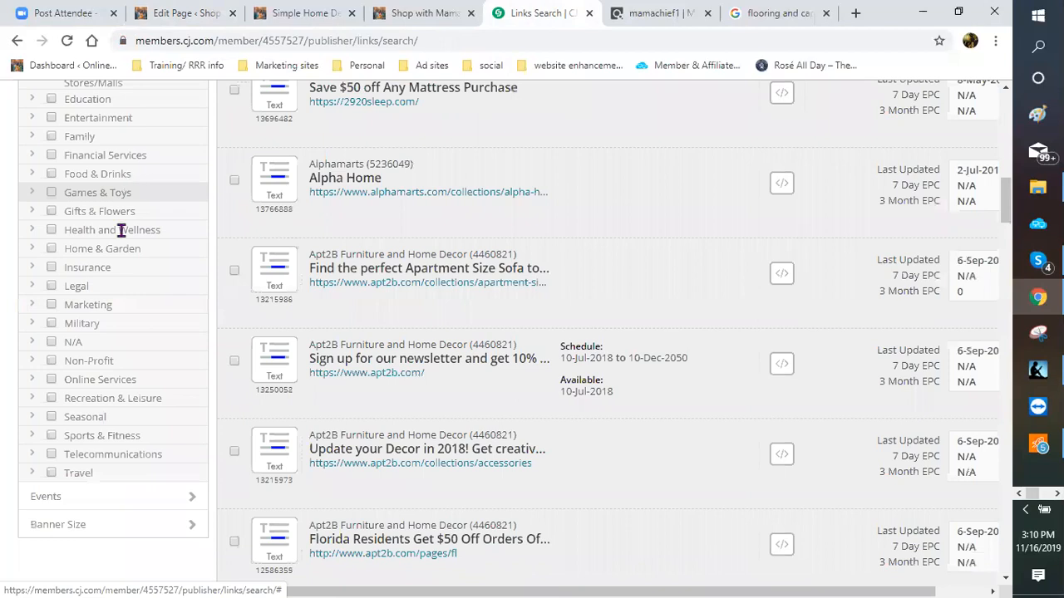
pyautogui.scroll(5, 102, 257)
pyautogui.moveTo(102, 256); pyautogui.dragTo(10, 261)
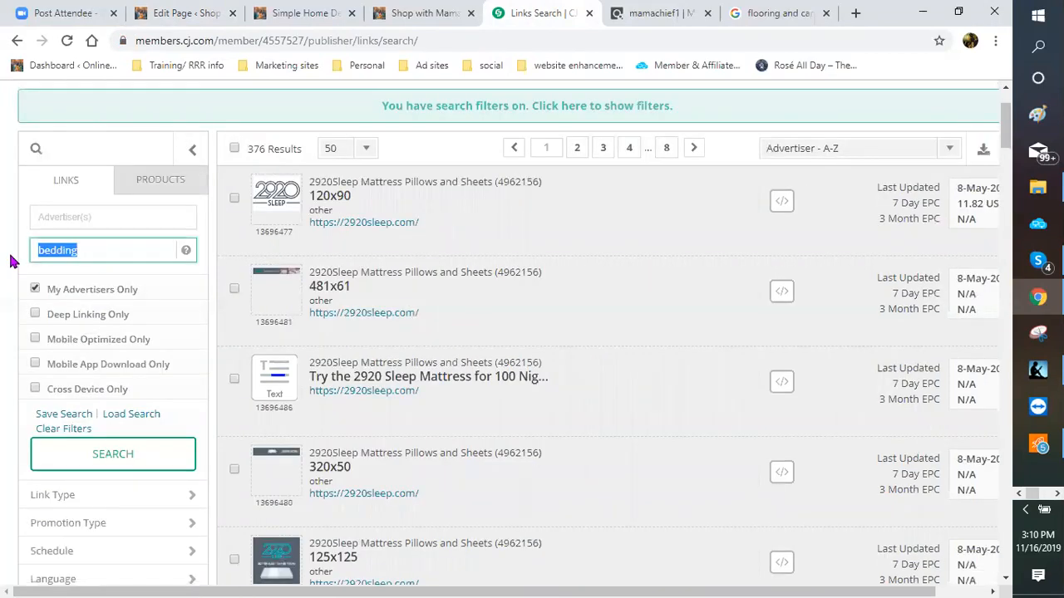
pyautogui.write('florring')
pyautogui.press('BackSpace')
pyautogui.press('BackSpace')
pyautogui.press('BackSpace')
pyautogui.press('BackSpace')
pyautogui.press('BackSpace')
pyautogui.write('oring')
pyautogui.press('Return')
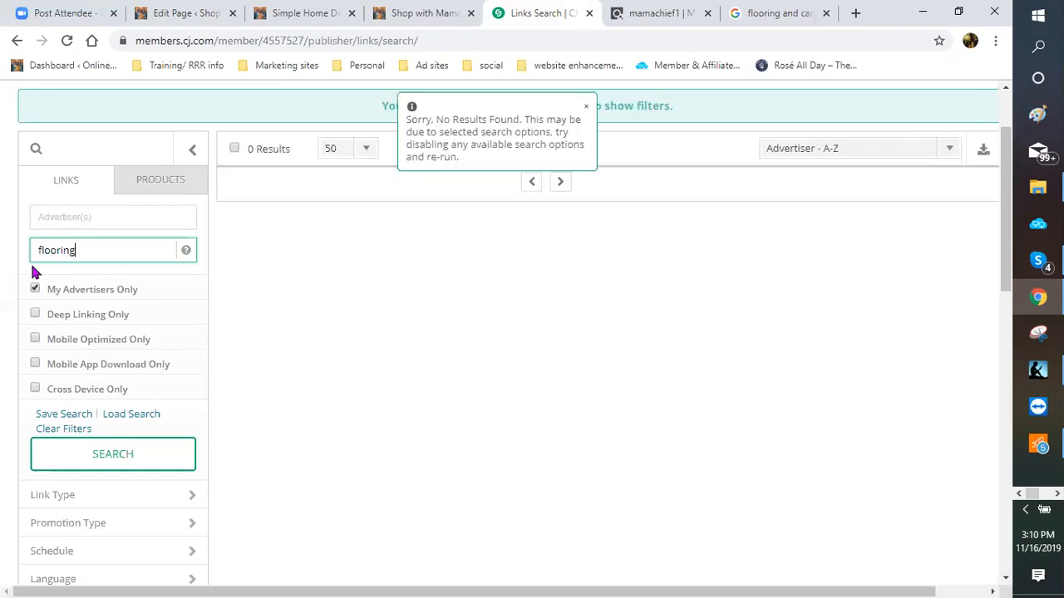
# Step: Search for 'carpet' and browse the results to find the Hoover SmartWash link
pyautogui.hotkey('ctrl', 'a')
pyautogui.write('car')
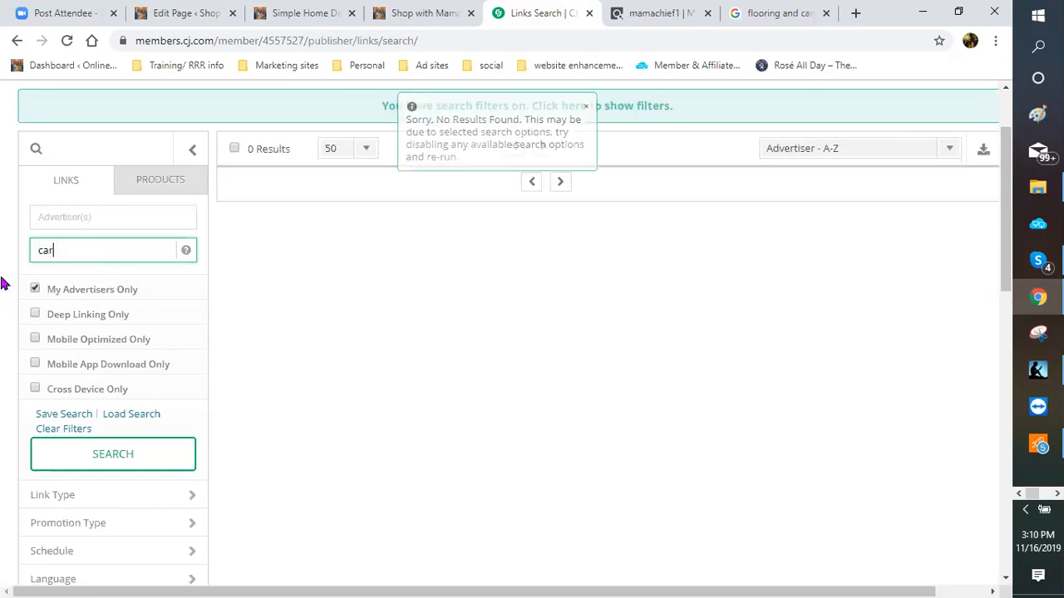
pyautogui.write('pet')
pyautogui.press('Return')
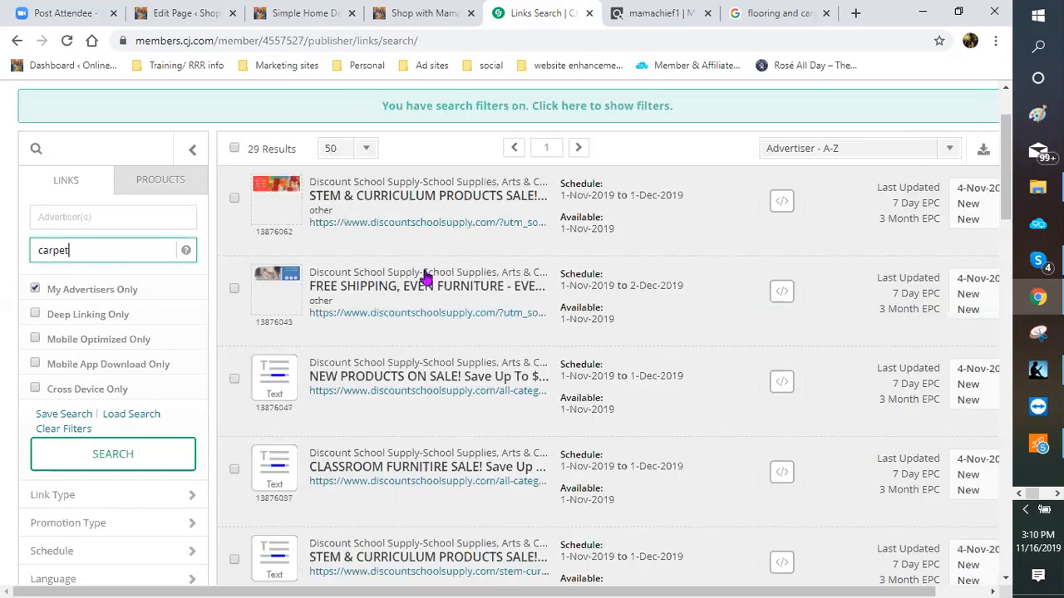
pyautogui.scroll(-3, 454, 332)
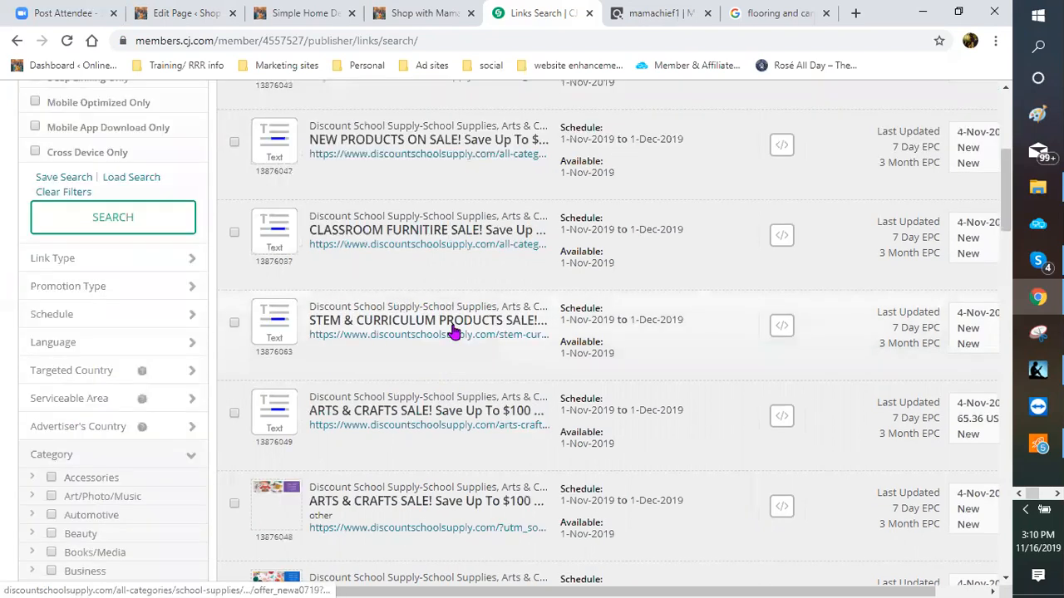
pyautogui.scroll(-5, 454, 332)
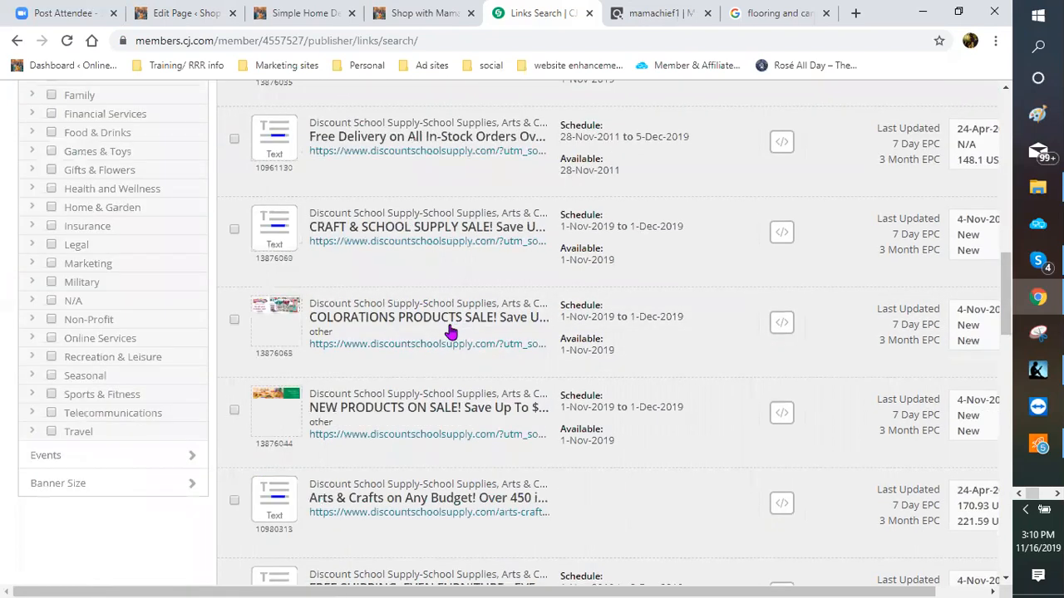
pyautogui.scroll(-5, 449, 332)
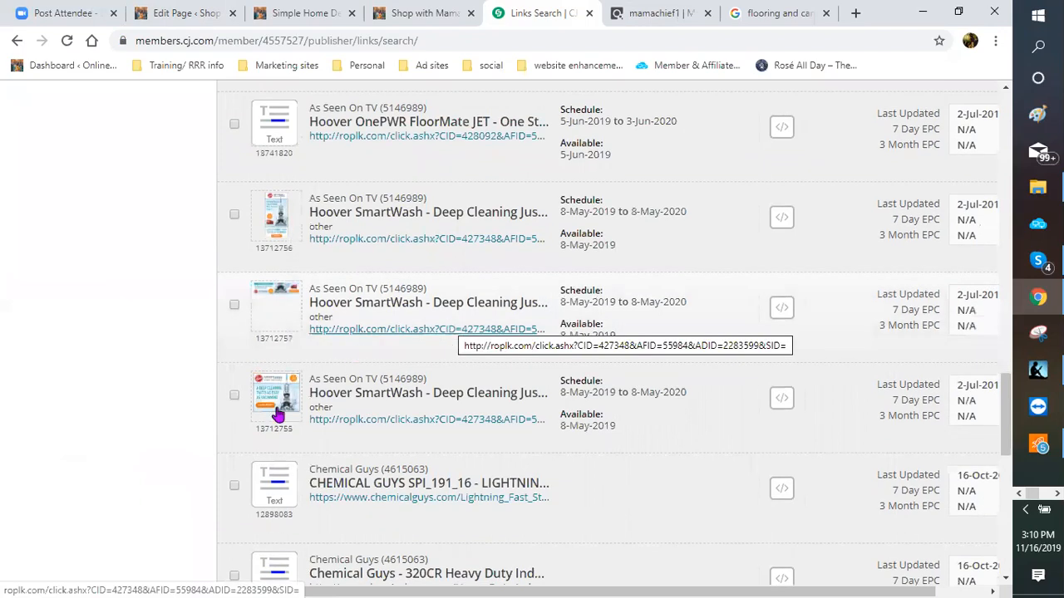
pyautogui.moveTo(277, 416)
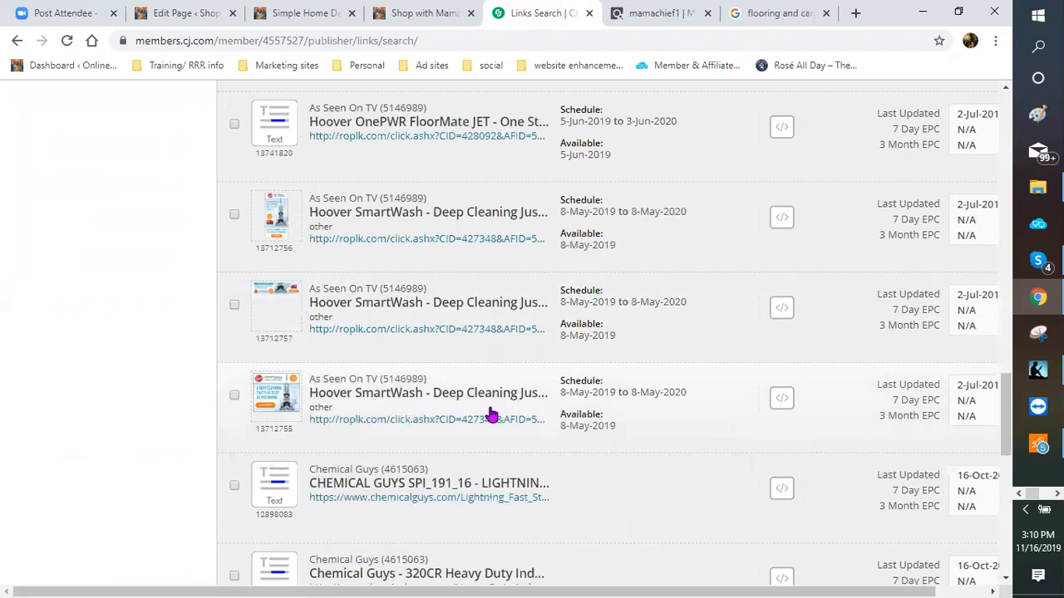
pyautogui.scroll(-5, 649, 397)
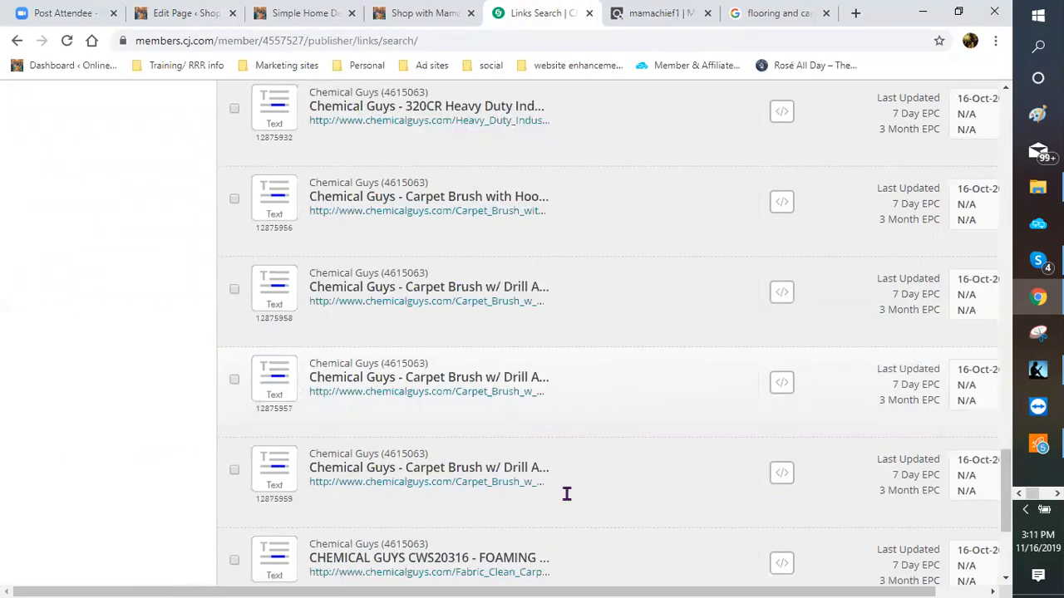
pyautogui.scroll(-3, 566, 494)
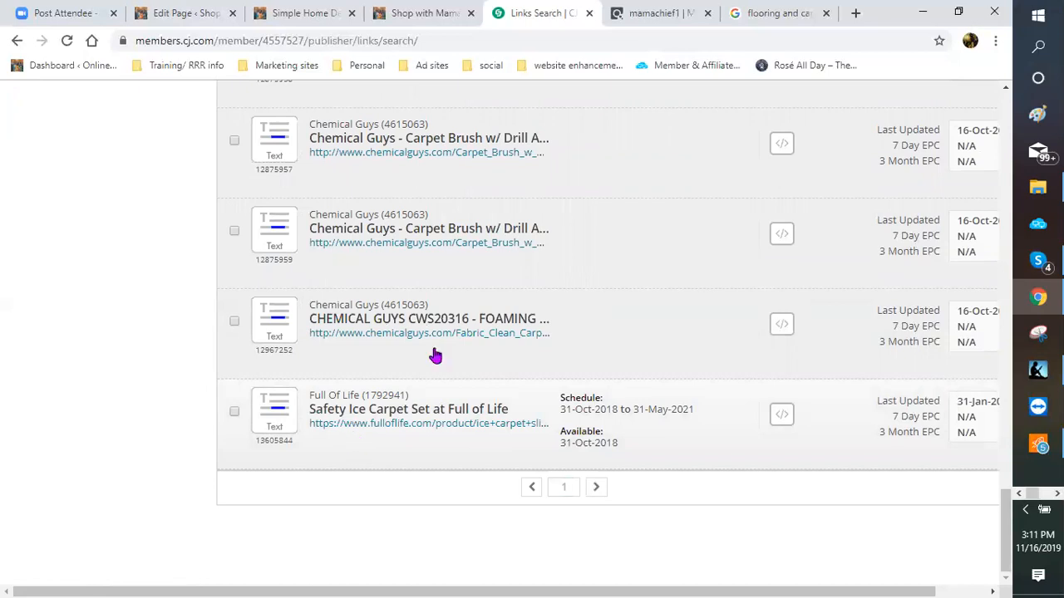
pyautogui.scroll(4, 435, 356)
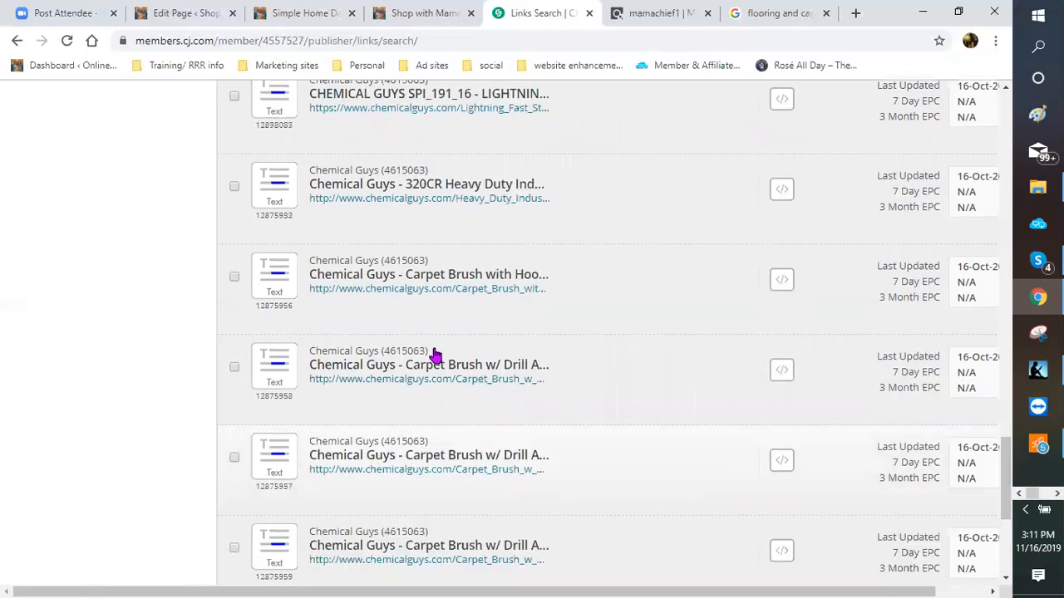
pyautogui.scroll(3, 399, 324)
pyautogui.scroll(1, 363, 289)
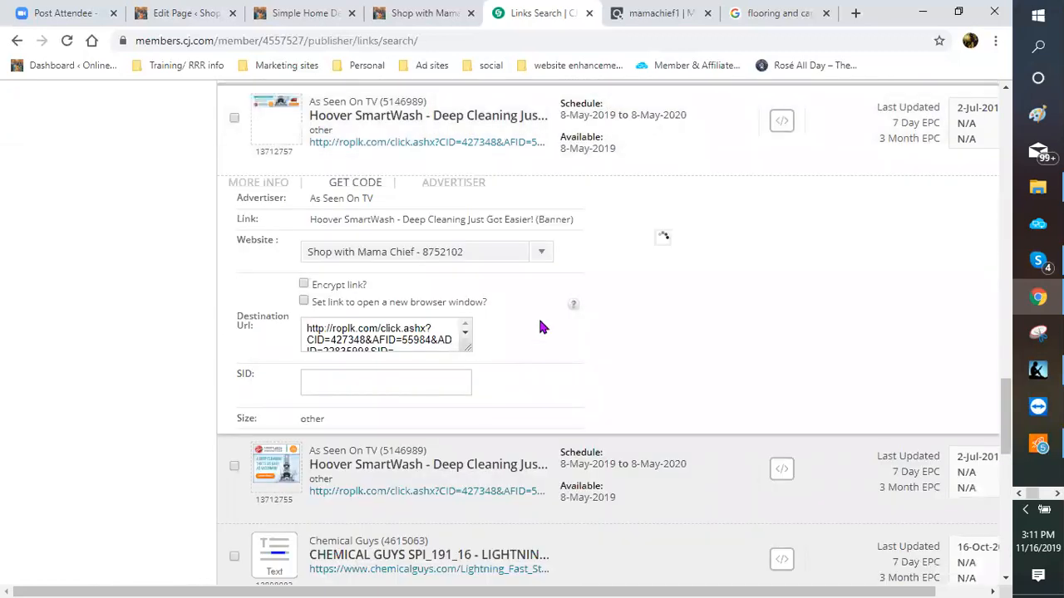
# Step: Copy the Hoover SmartWash click URL and go back to the WordPress page editor
pyautogui.click(430, 440)
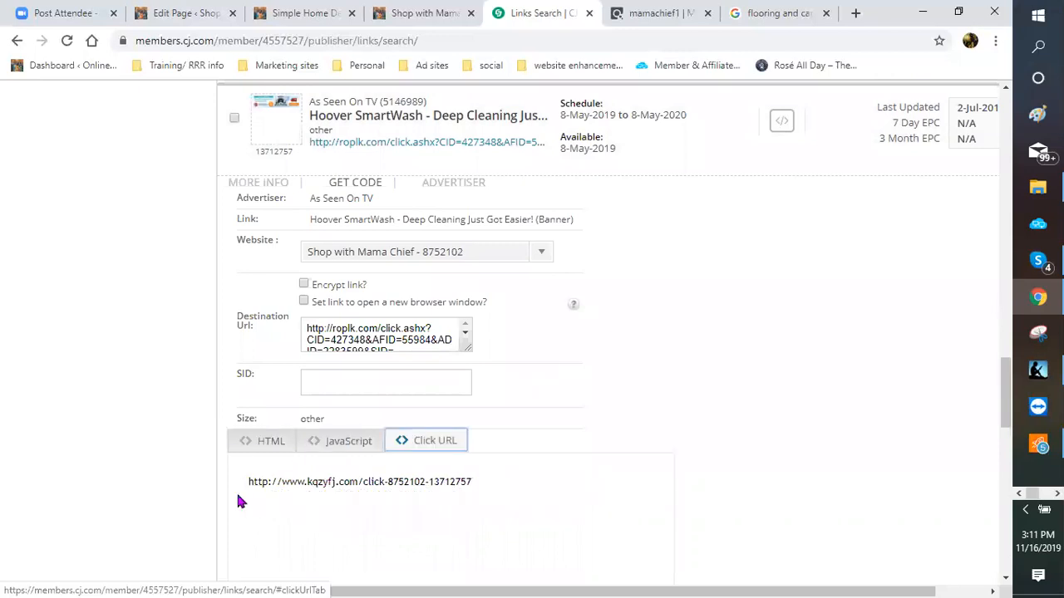
pyautogui.tripleClick(250, 492)
pyautogui.rightClick(252, 484)
pyautogui.click(291, 301)
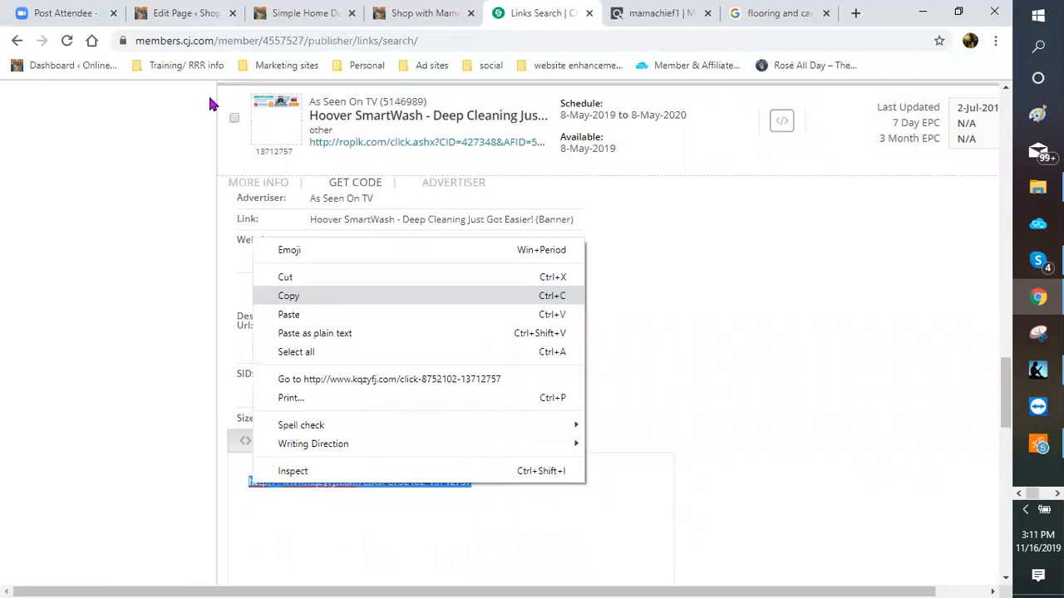
pyautogui.click(187, 14)
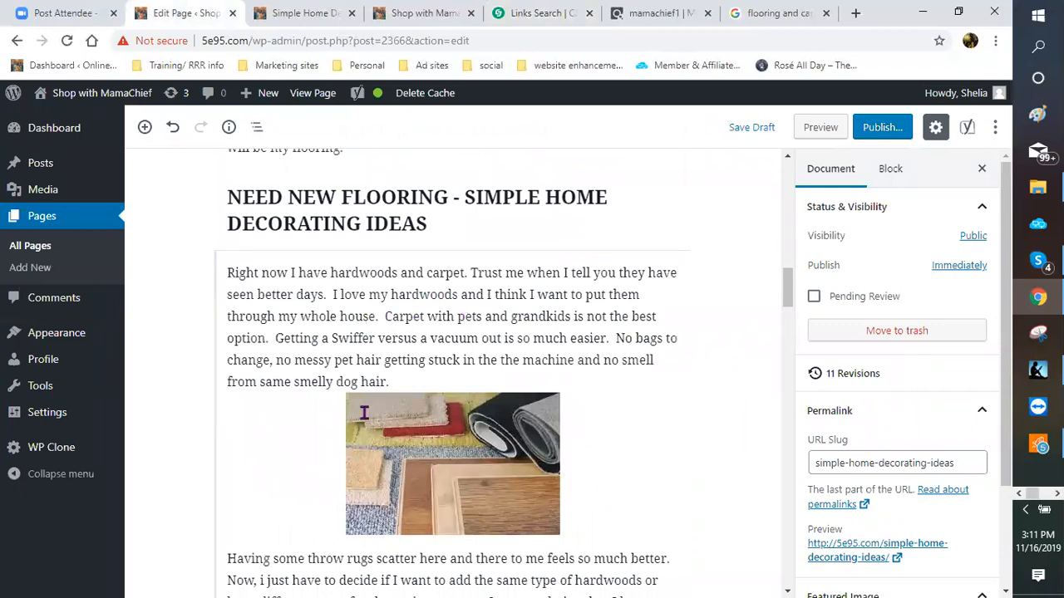
# Step: Link 'Carpet with pets and grandkids' to the pasted SmartWash URL, opening in a new tab
pyautogui.click(407, 374)
pyautogui.moveTo(385, 373); pyautogui.dragTo(575, 374)
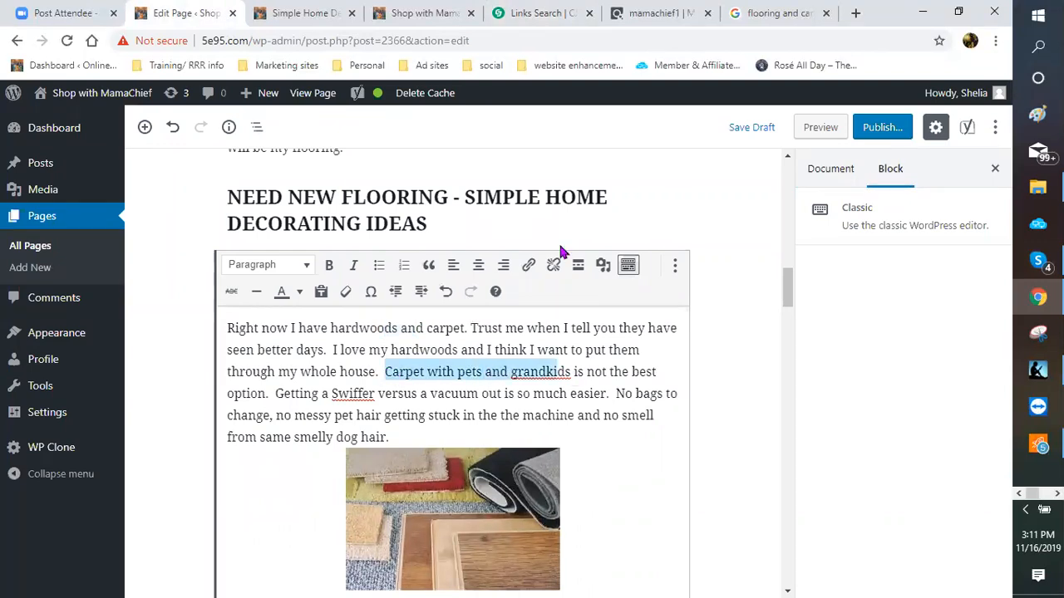
pyautogui.click(528, 266)
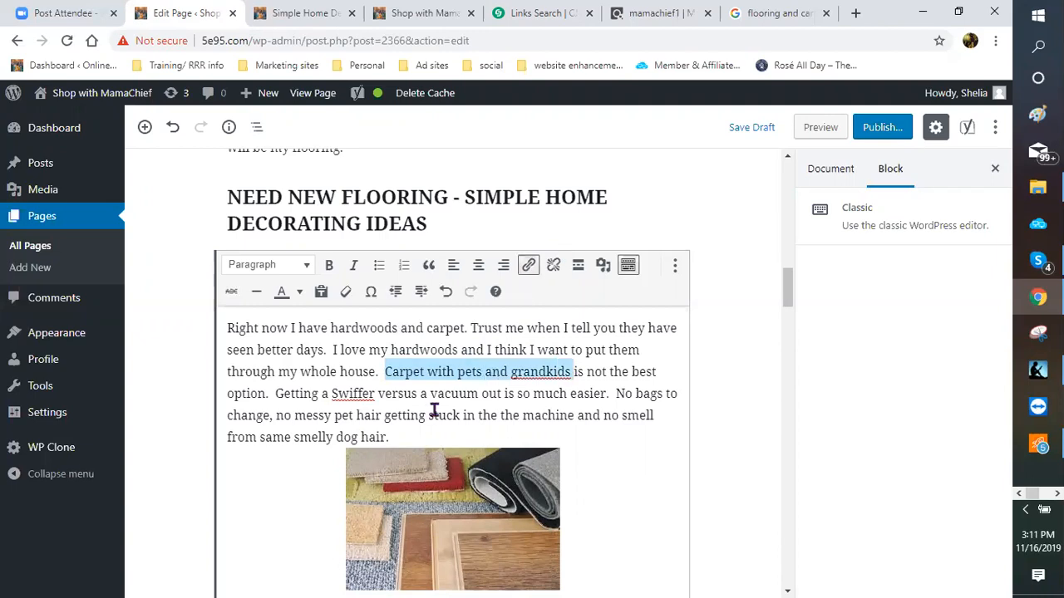
pyautogui.hotkey('ctrl', 'v')
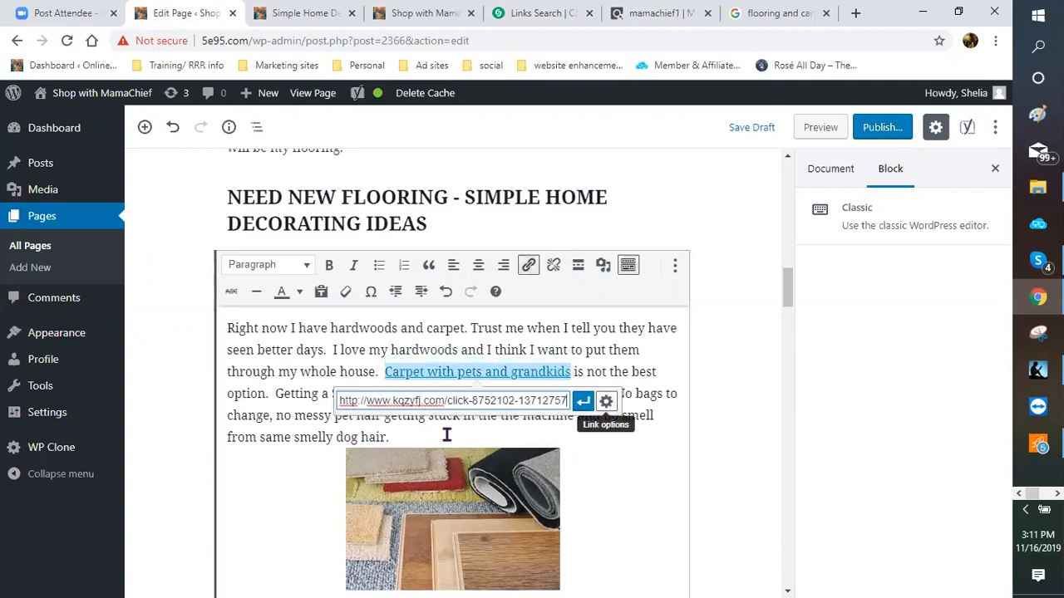
pyautogui.click(607, 404)
pyautogui.click(400, 236)
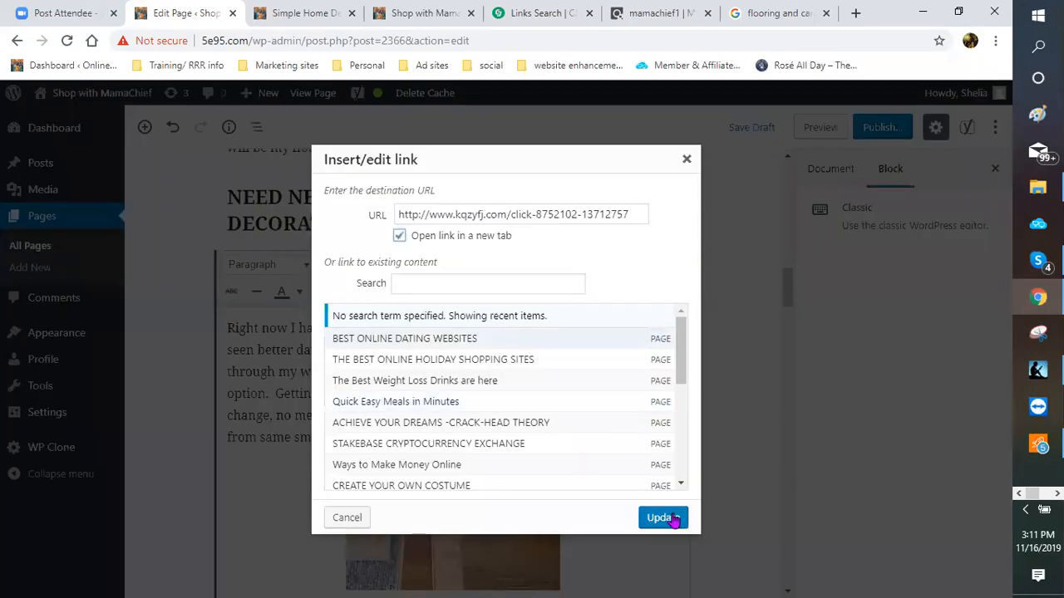
pyautogui.press('Return')
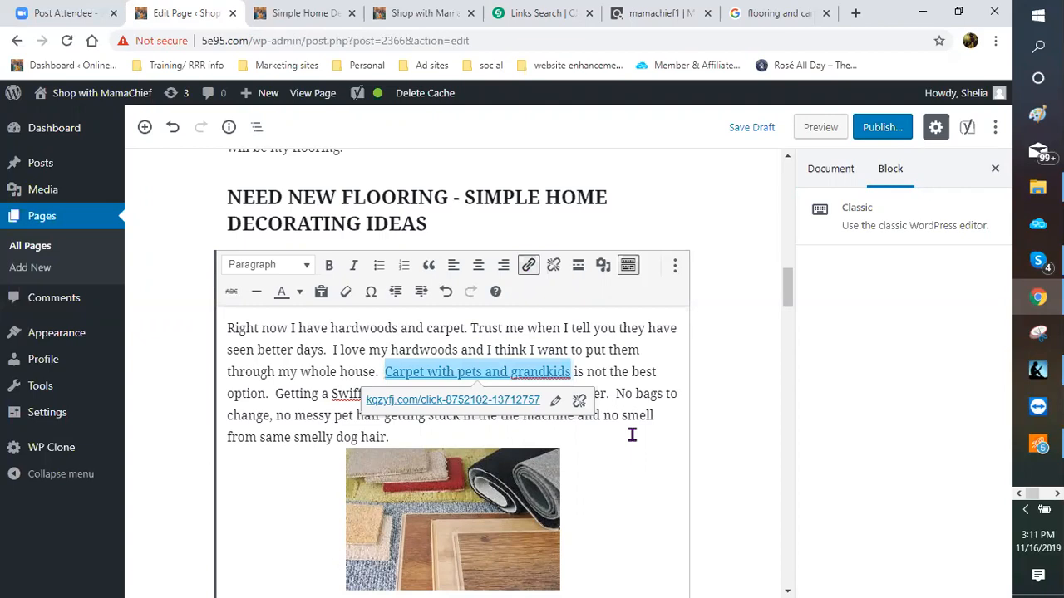
# Step: Make the linked carpet phrase bold and deselect the paragraph
pyautogui.click(328, 268)
pyautogui.click(719, 398)
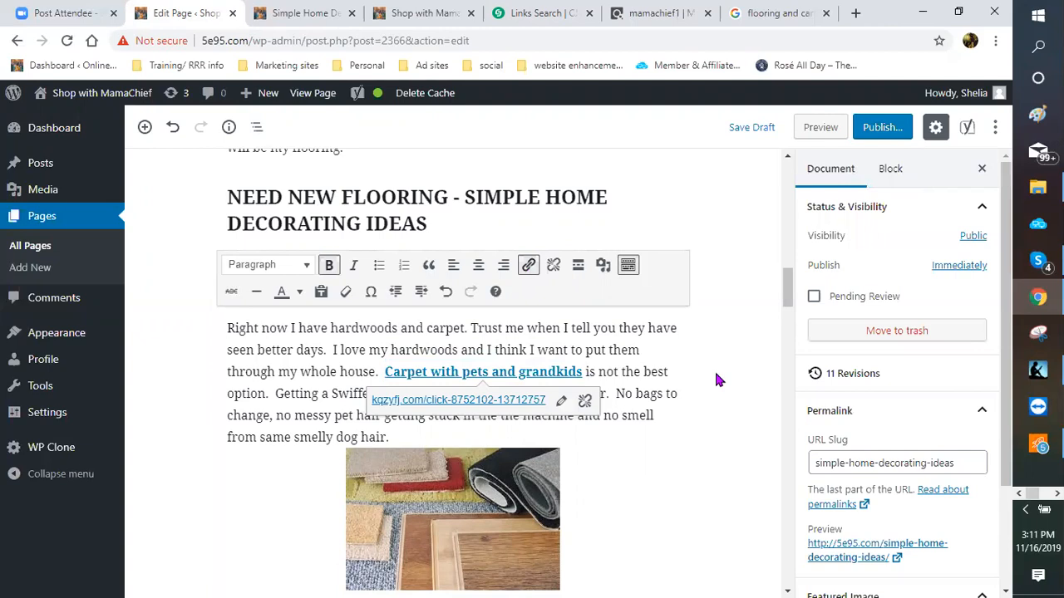
pyautogui.scroll(-2, 717, 376)
pyautogui.scroll(1, 716, 381)
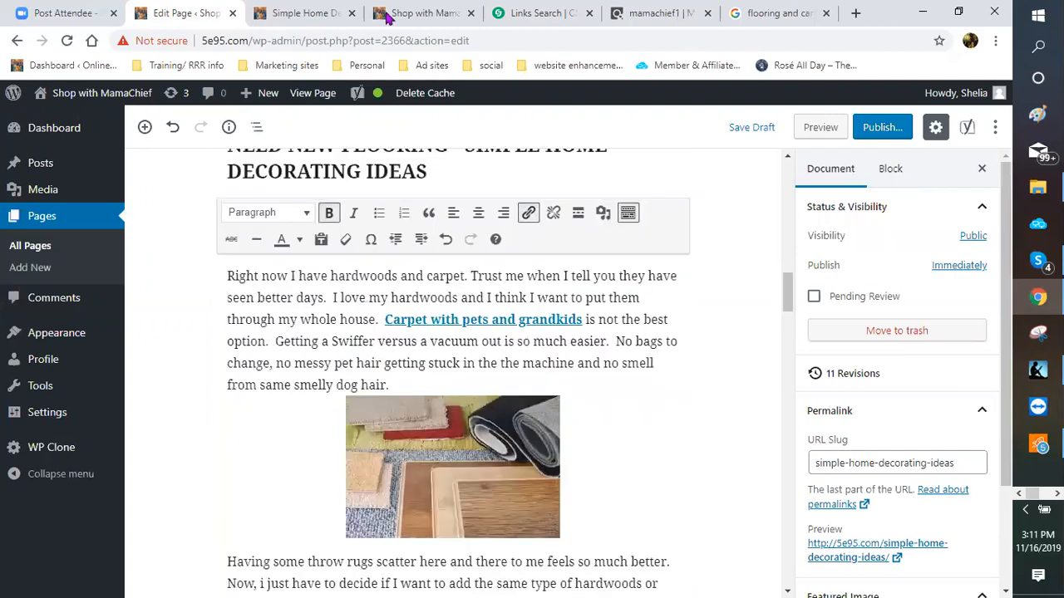
pyautogui.scroll(1, 748, 416)
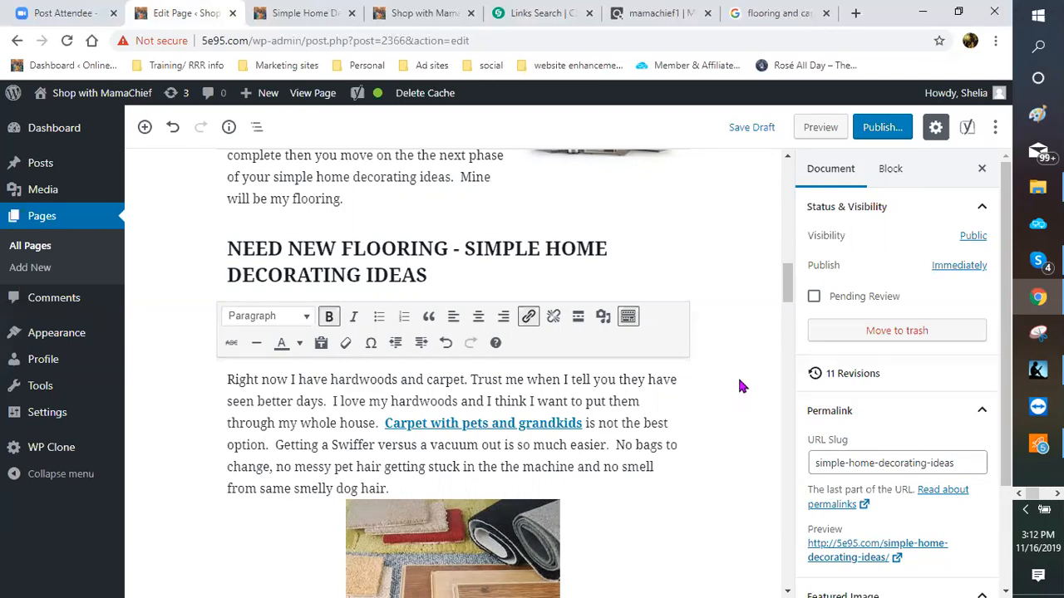
# Step: Switch to the CJ Links Search tab showing the Hoover SmartWash click URL
pyautogui.scroll(4, 736, 320)
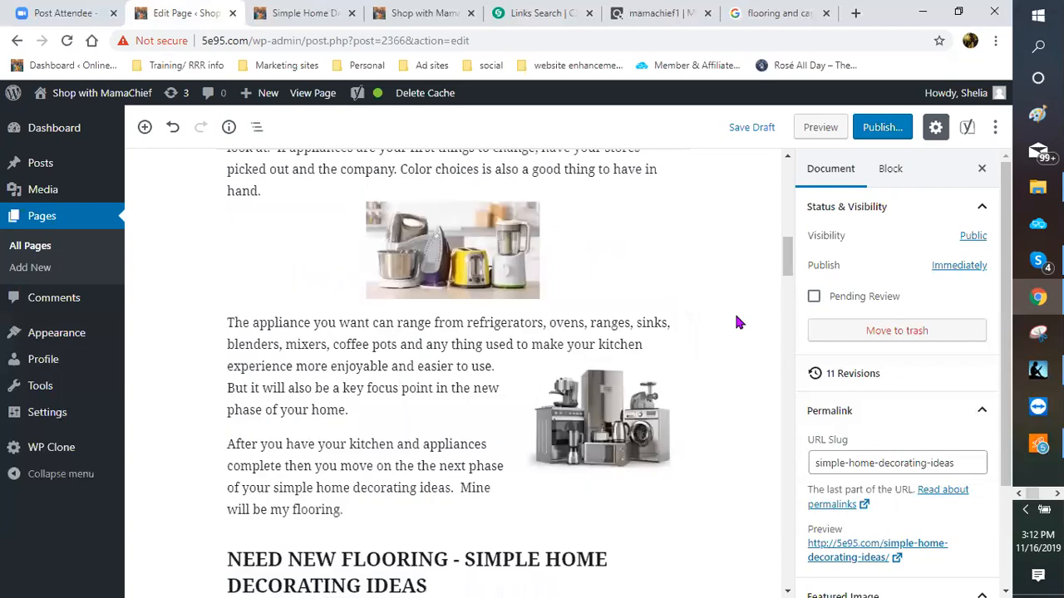
pyautogui.scroll(-3, 737, 317)
pyautogui.scroll(3, 736, 316)
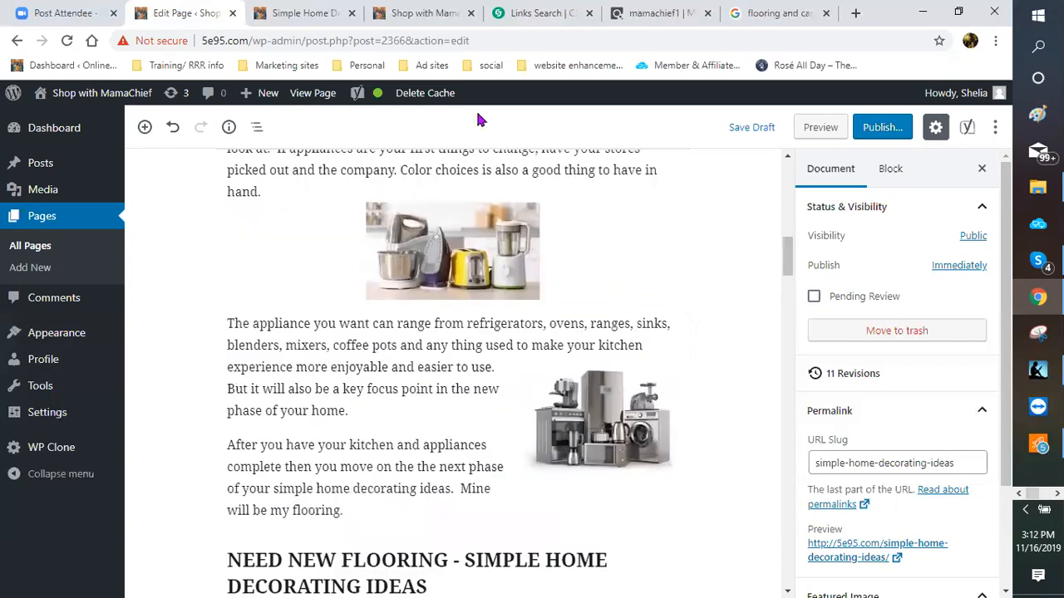
pyautogui.click(524, 14)
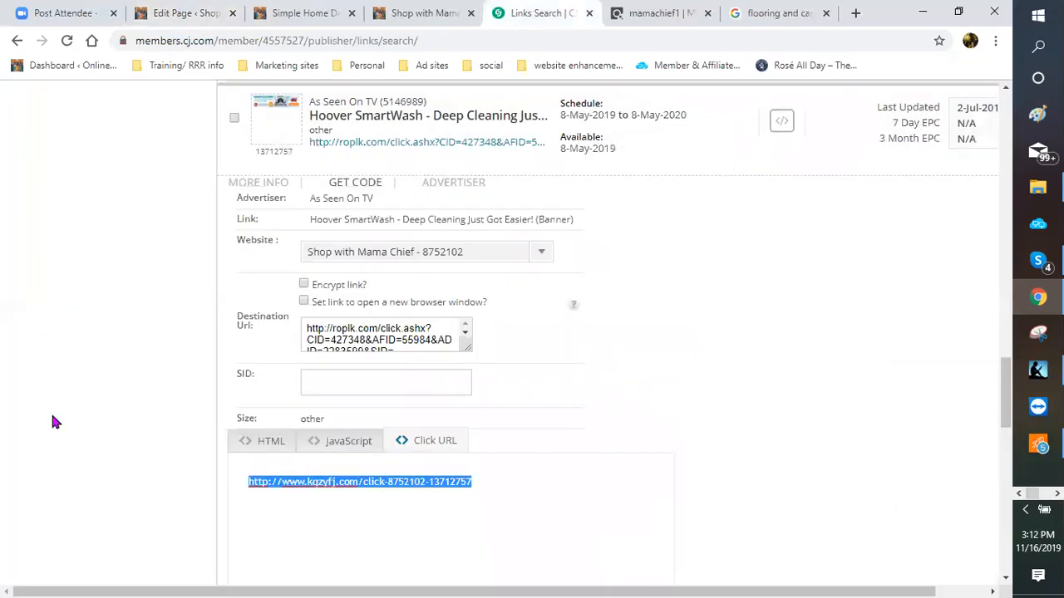
# Step: Replace the carpet search term with 'appliances' and run the CJ links search
pyautogui.scroll(10, 71, 391)
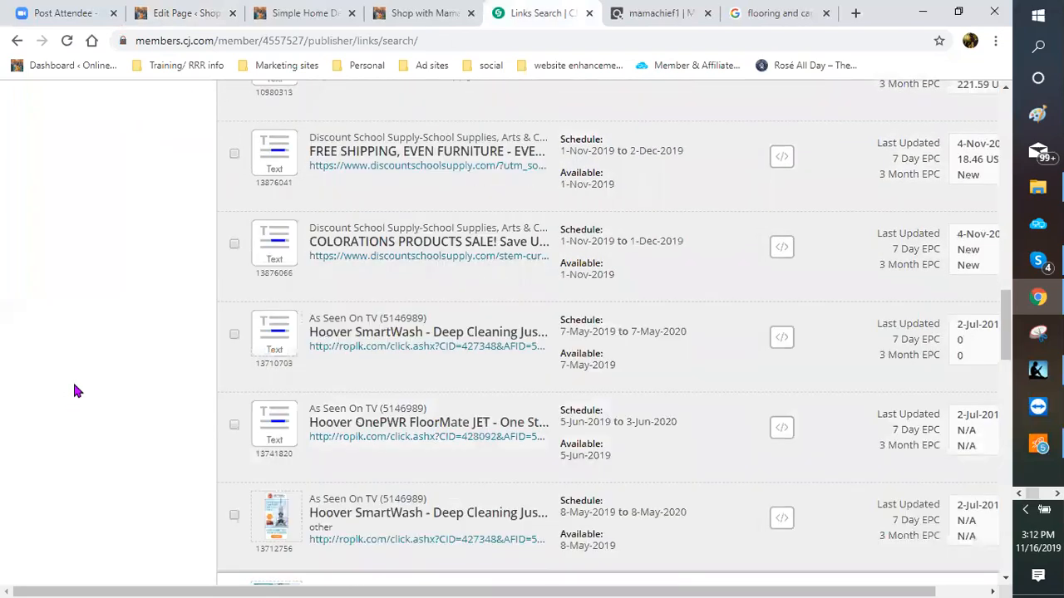
pyautogui.scroll(10, 72, 388)
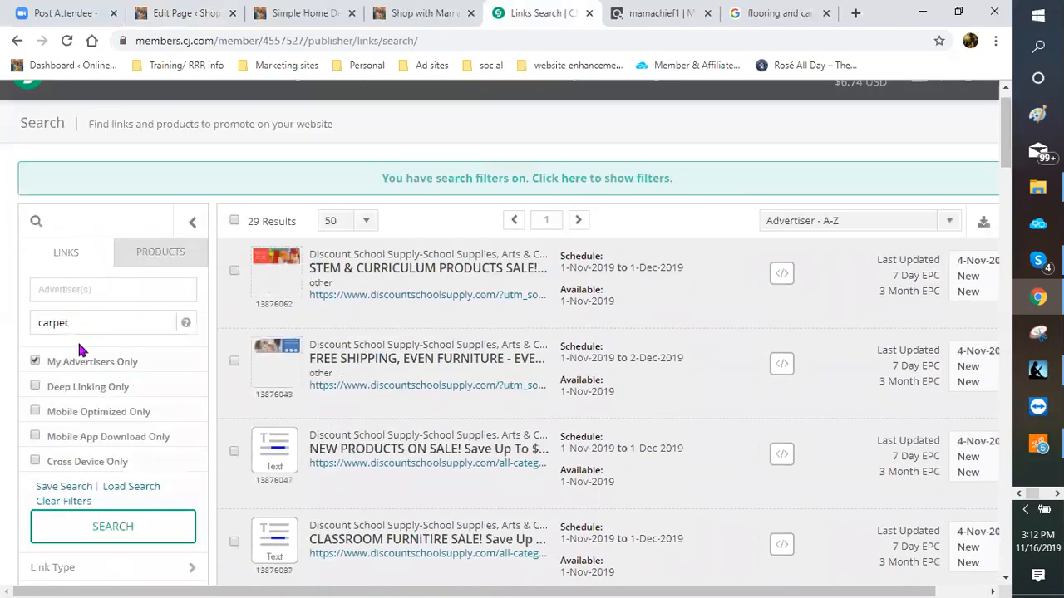
pyautogui.doubleClick(30, 325)
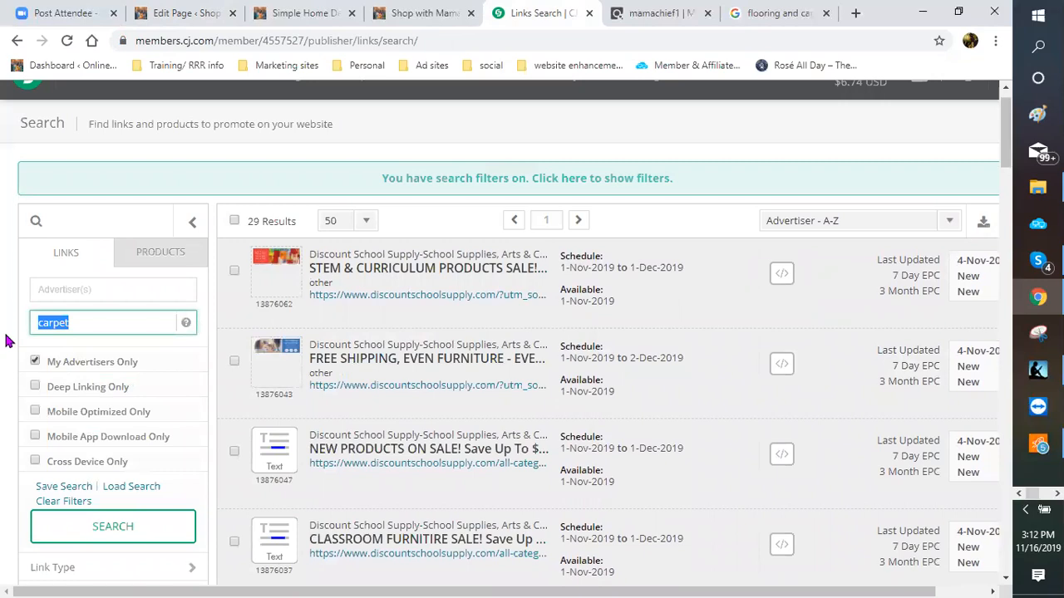
pyautogui.write('appliances')
pyautogui.press('Return')
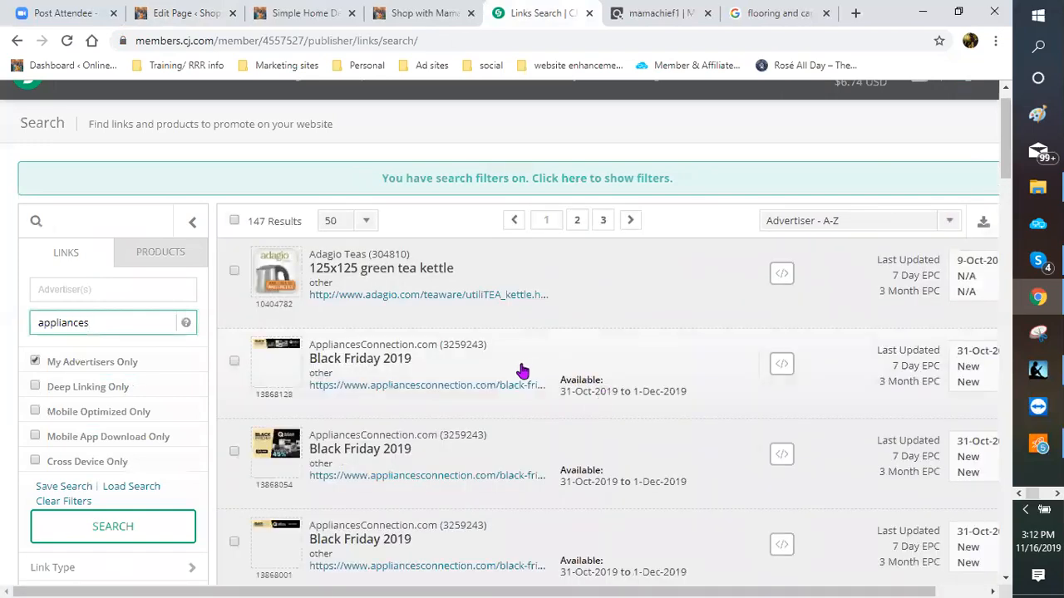
# Step: Copy the Heartland Super Suite Deal's click URL and return to the WordPress editor
pyautogui.scroll(-2, 482, 396)
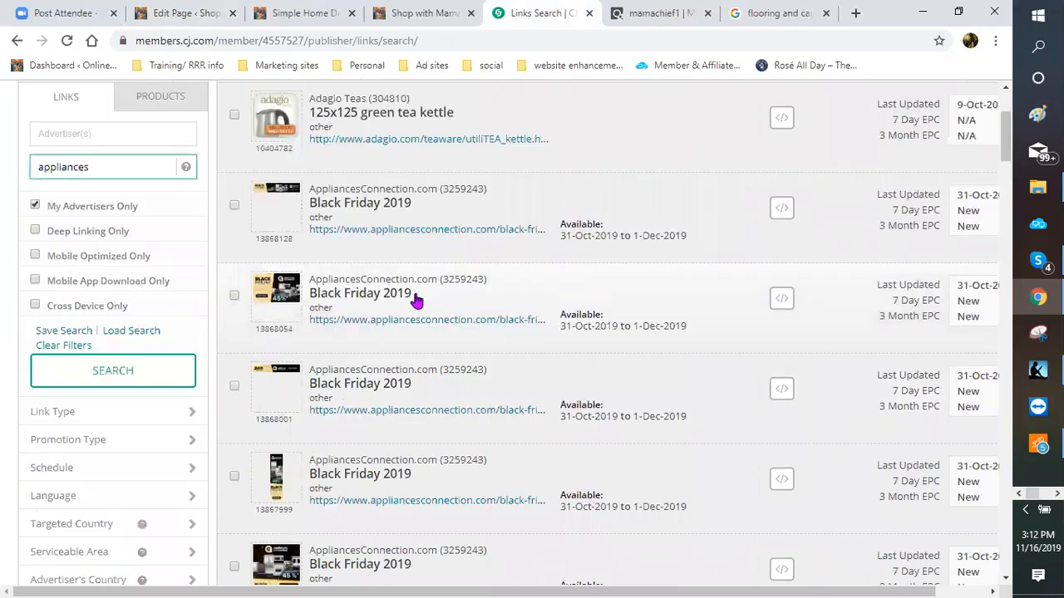
pyautogui.scroll(-1, 449, 339)
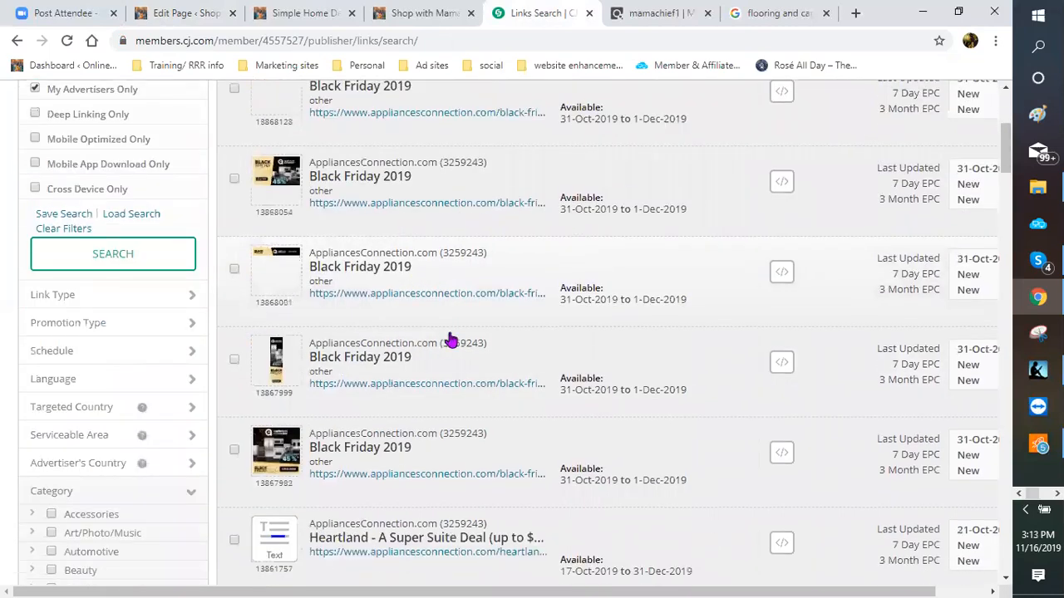
pyautogui.scroll(-1, 748, 365)
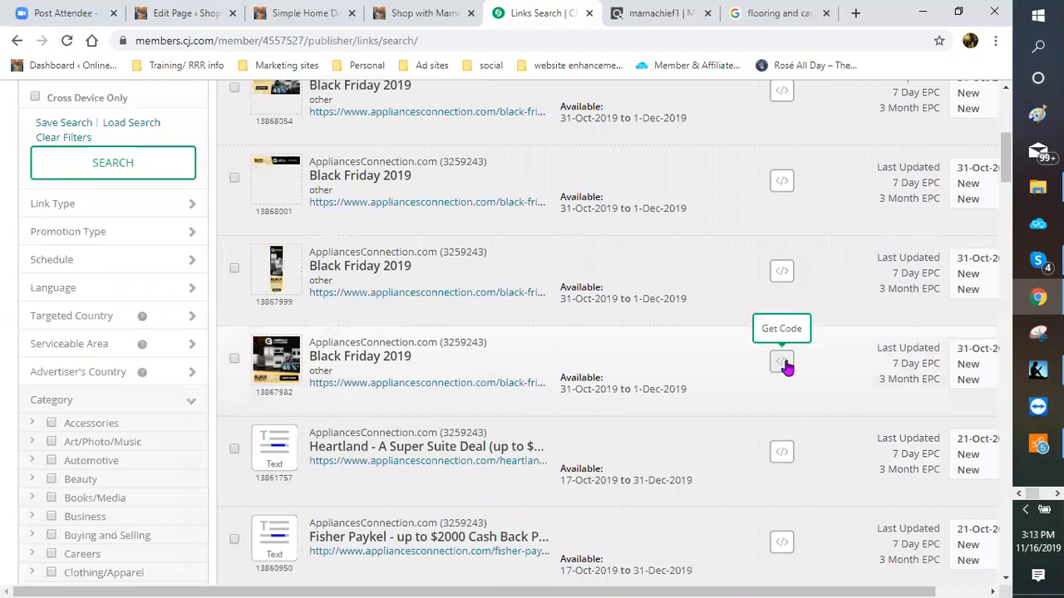
pyautogui.scroll(-1, 582, 399)
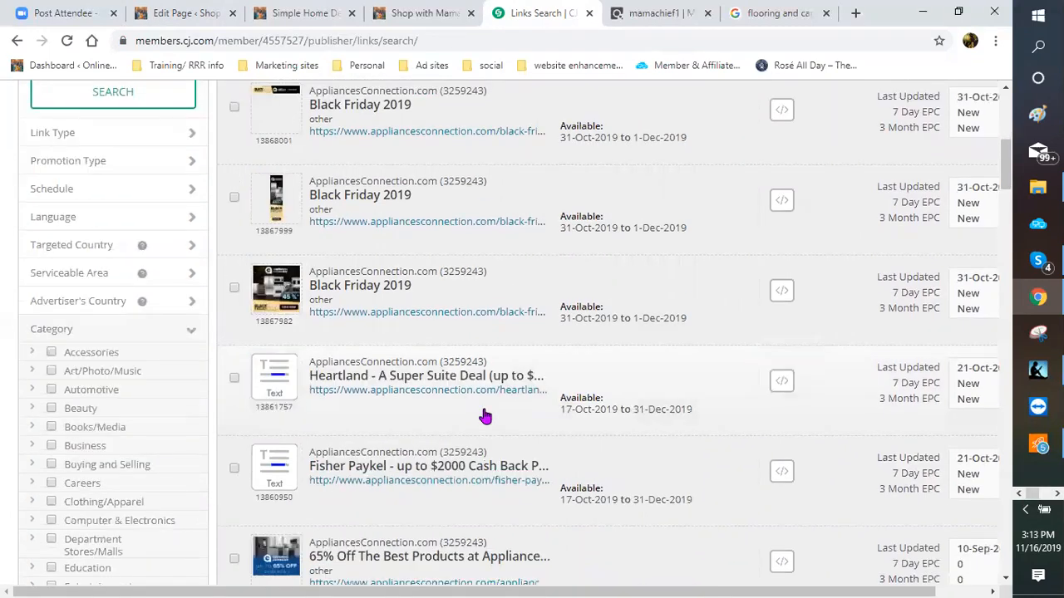
pyautogui.scroll(-1, 727, 385)
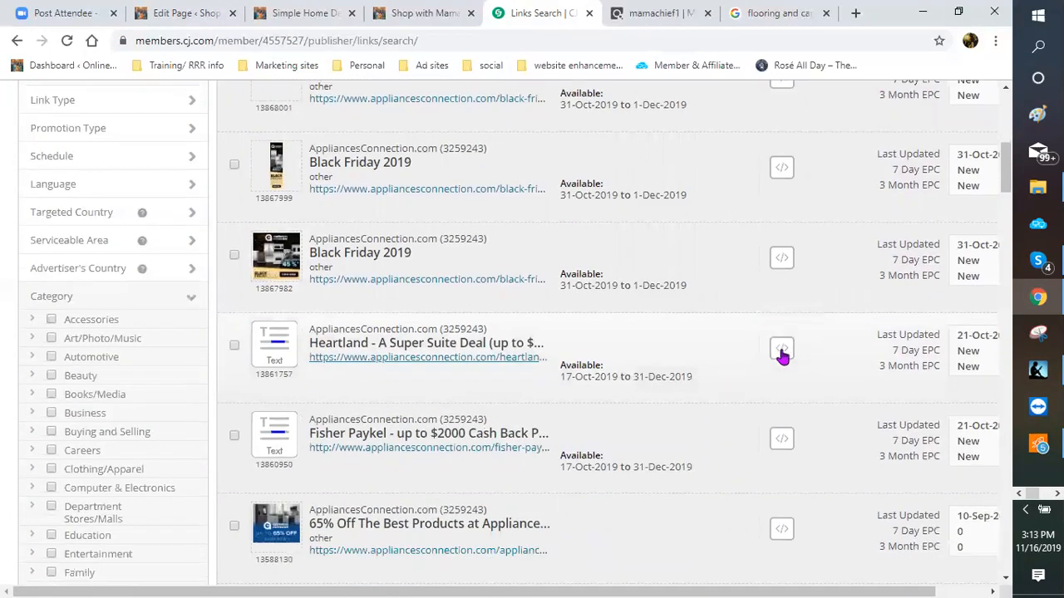
pyautogui.click(781, 349)
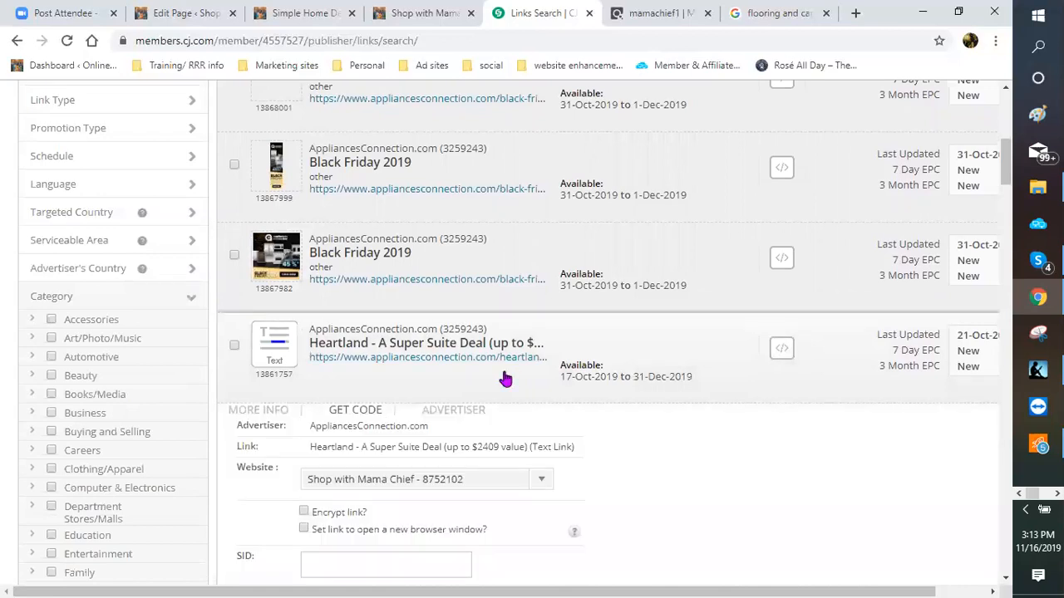
pyautogui.scroll(-2, 503, 378)
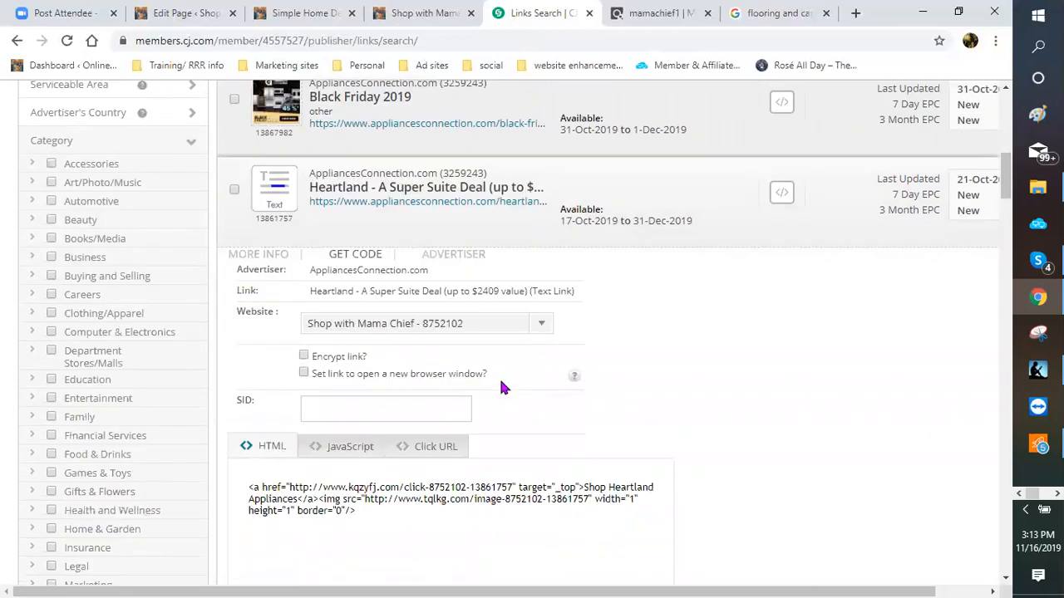
pyautogui.click(436, 449)
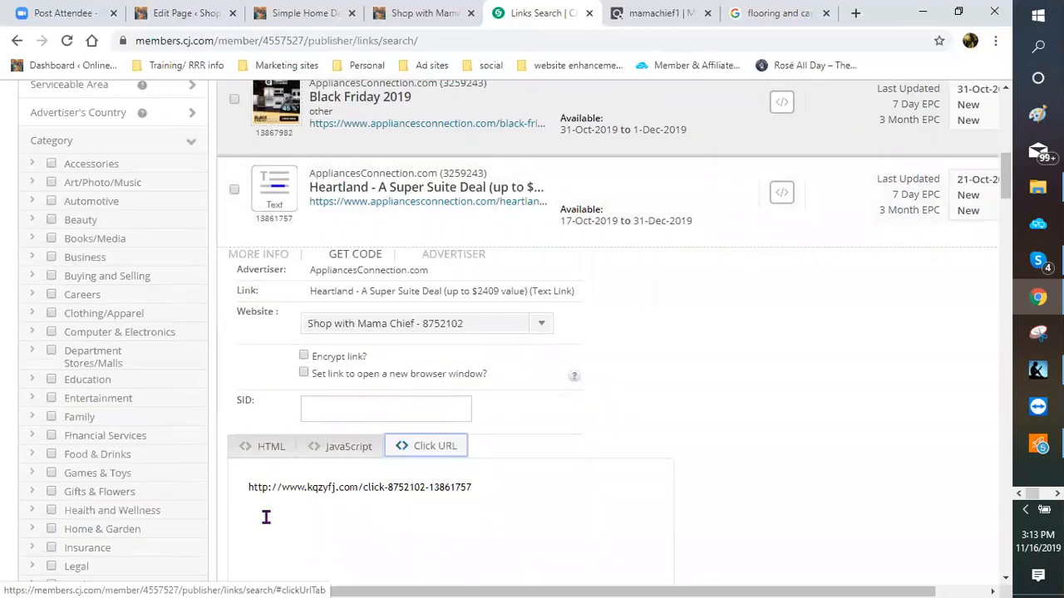
pyautogui.moveTo(461, 489); pyautogui.dragTo(234, 514)
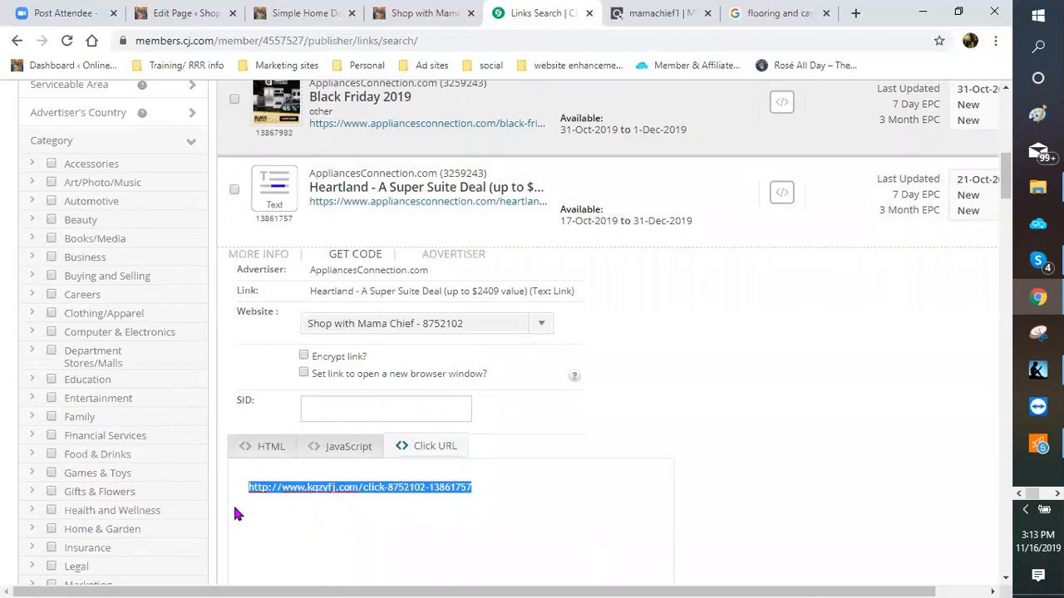
pyautogui.rightClick(256, 489)
pyautogui.click(287, 301)
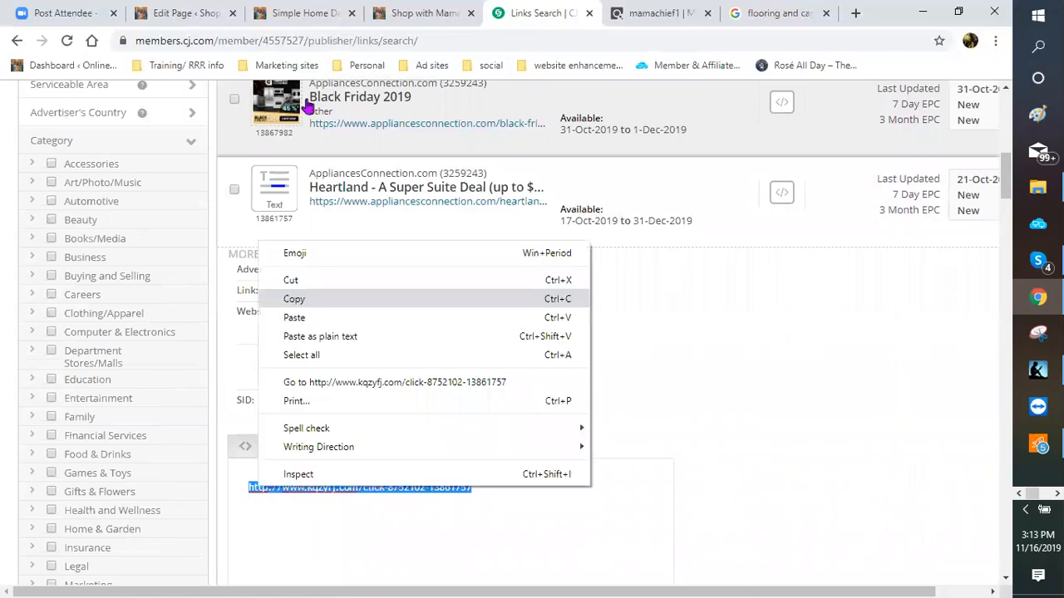
pyautogui.click(188, 21)
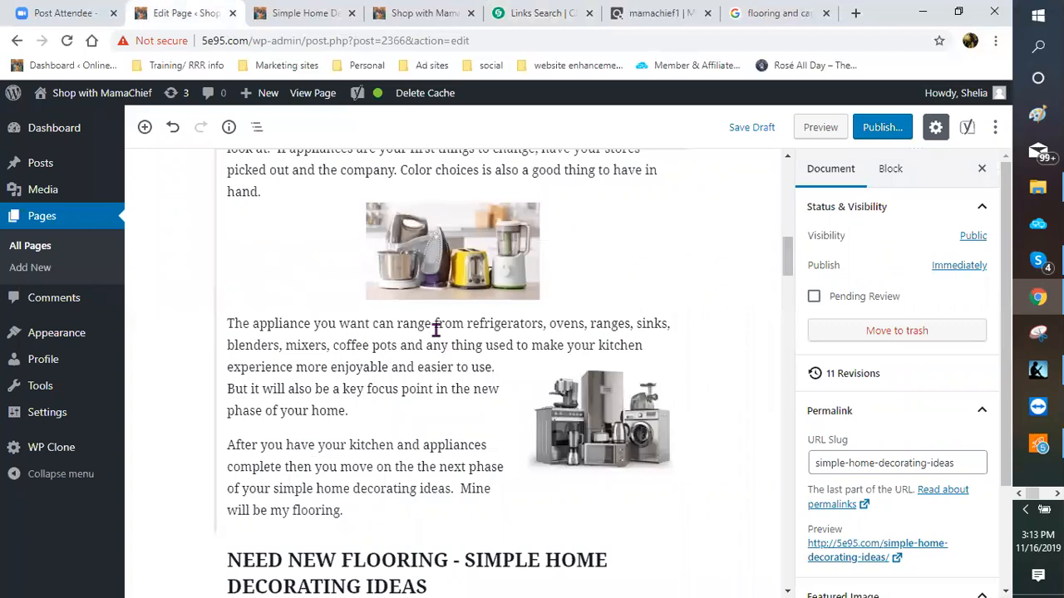
# Step: Link 'refrigerators, ovens, ranges, sinks, blenders, mixers, coffee pots' to the pasted CJ URL, opening in a new tab
pyautogui.click(472, 340)
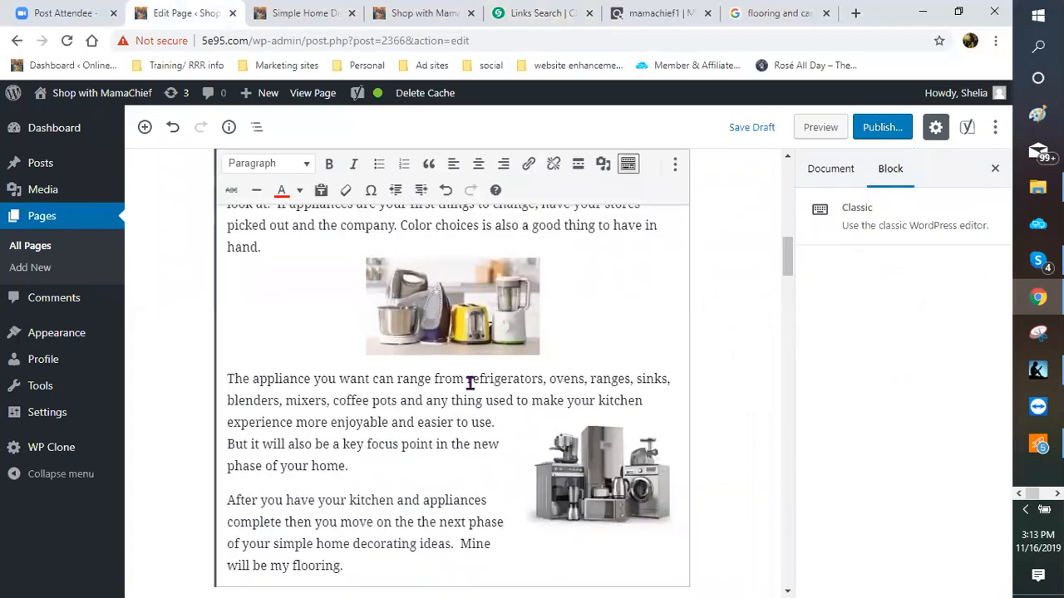
pyautogui.moveTo(433, 400); pyautogui.dragTo(299, 403)
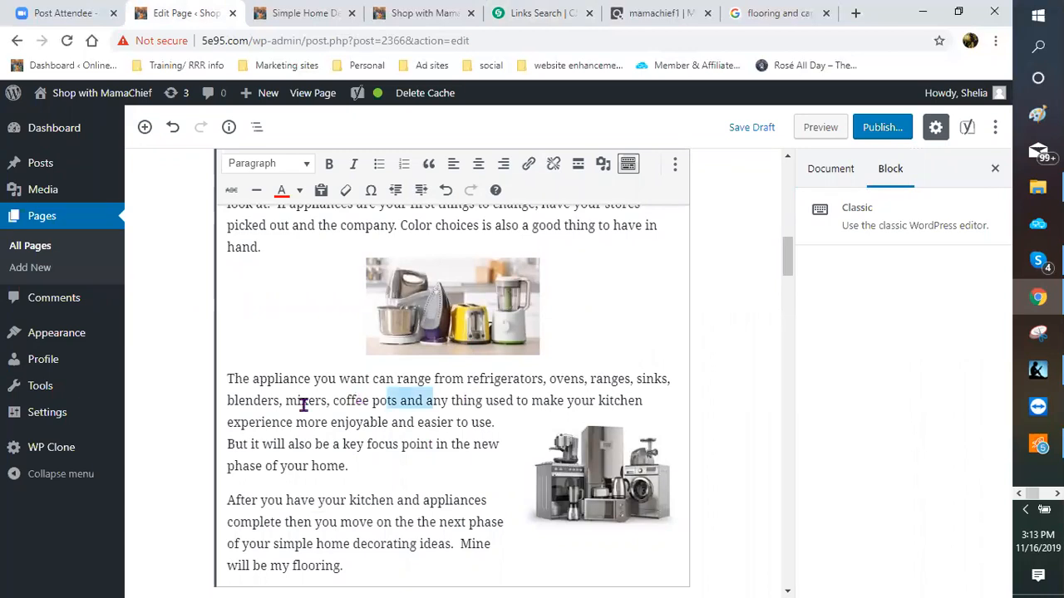
pyautogui.click(466, 378)
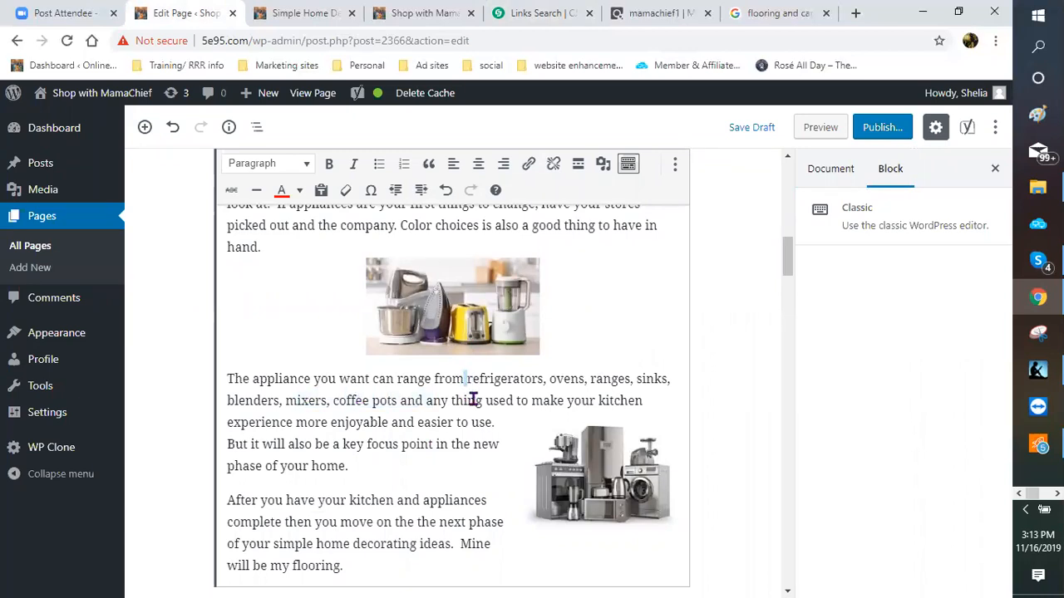
pyautogui.keyDown('shift'); pyautogui.click(364, 409); pyautogui.keyUp('shift')
pyautogui.keyDown('shift'); pyautogui.click(396, 402); pyautogui.keyUp('shift')
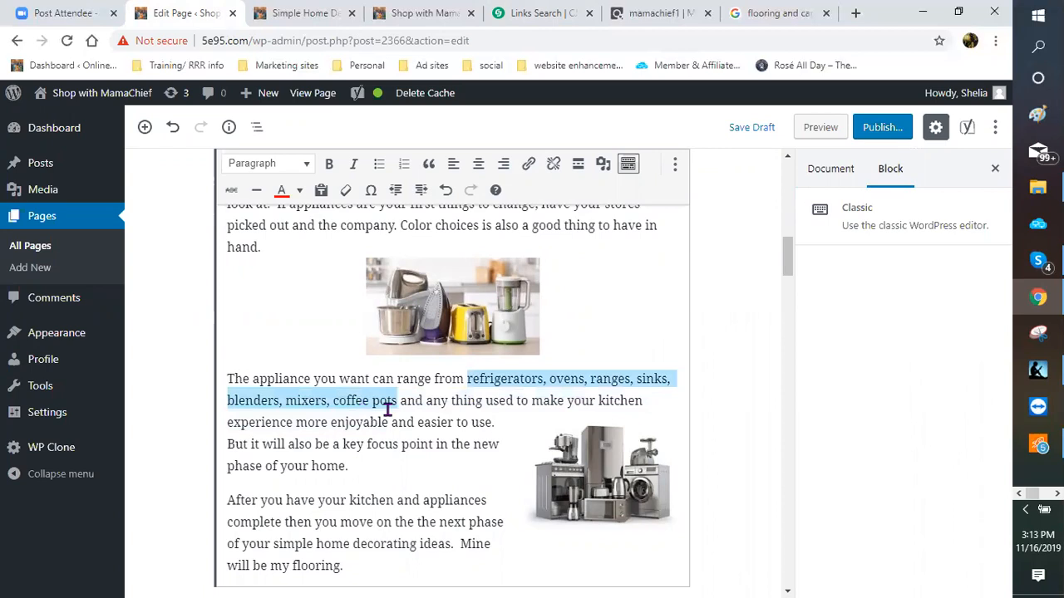
pyautogui.click(529, 164)
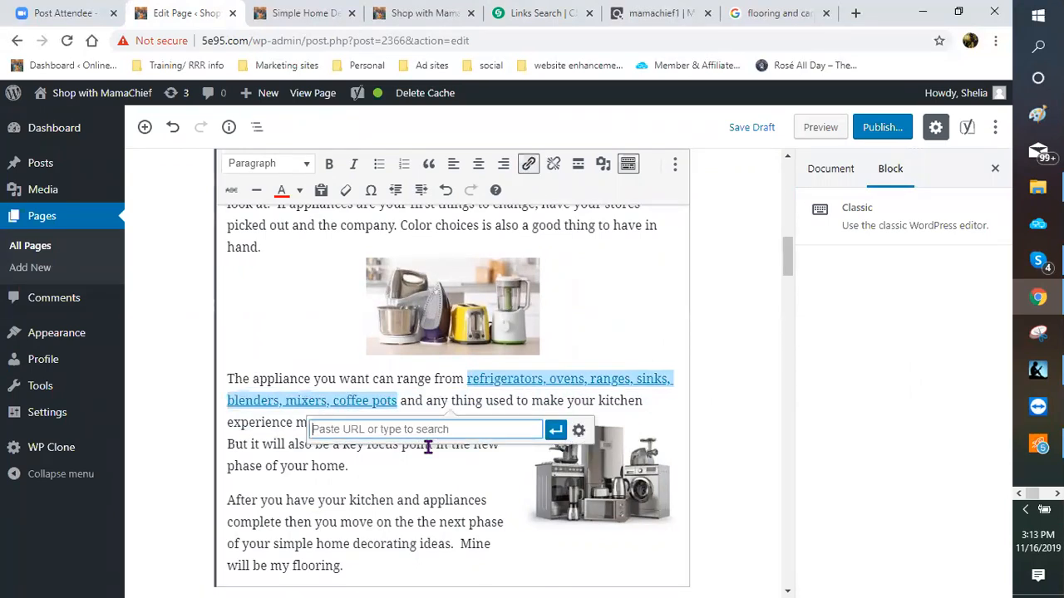
pyautogui.rightClick(507, 429)
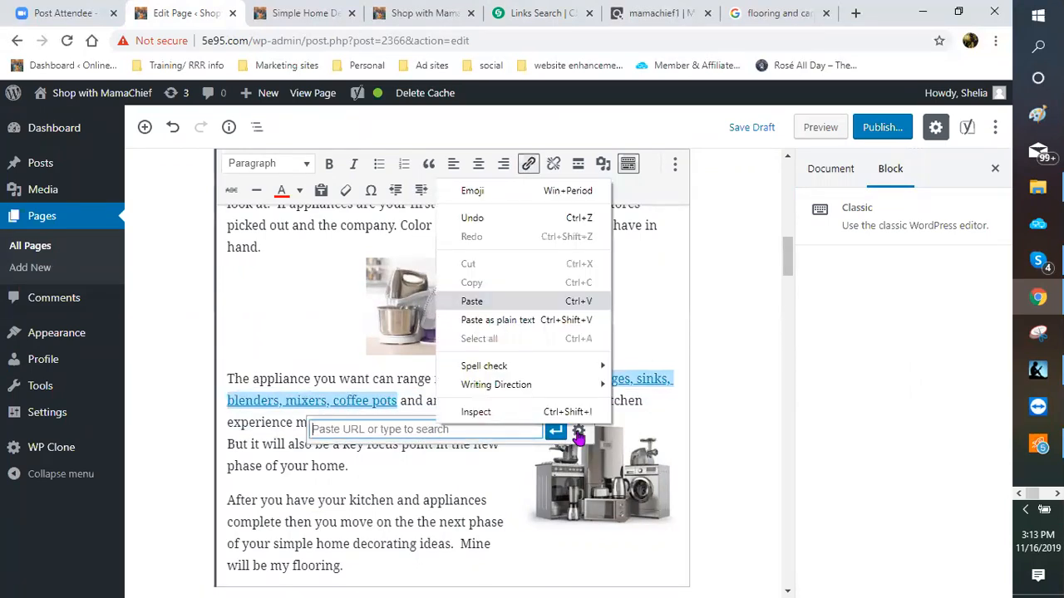
pyautogui.click(449, 301)
pyautogui.click(578, 430)
pyautogui.click(400, 262)
pyautogui.click(656, 520)
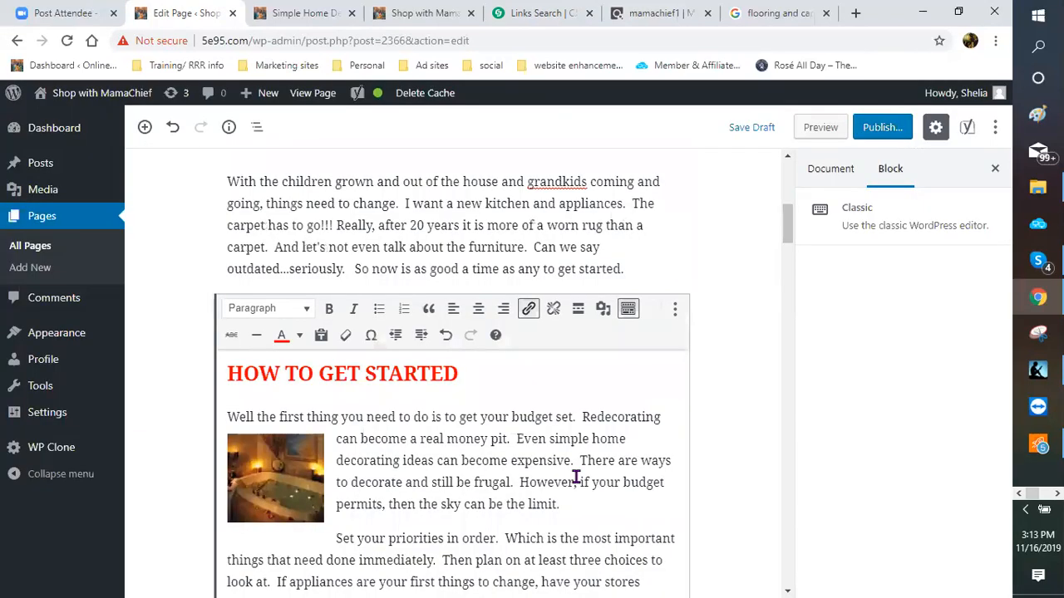
# Step: Select the small appliances image further down the page
pyautogui.scroll(-3, 565, 463)
pyautogui.scroll(-2, 535, 488)
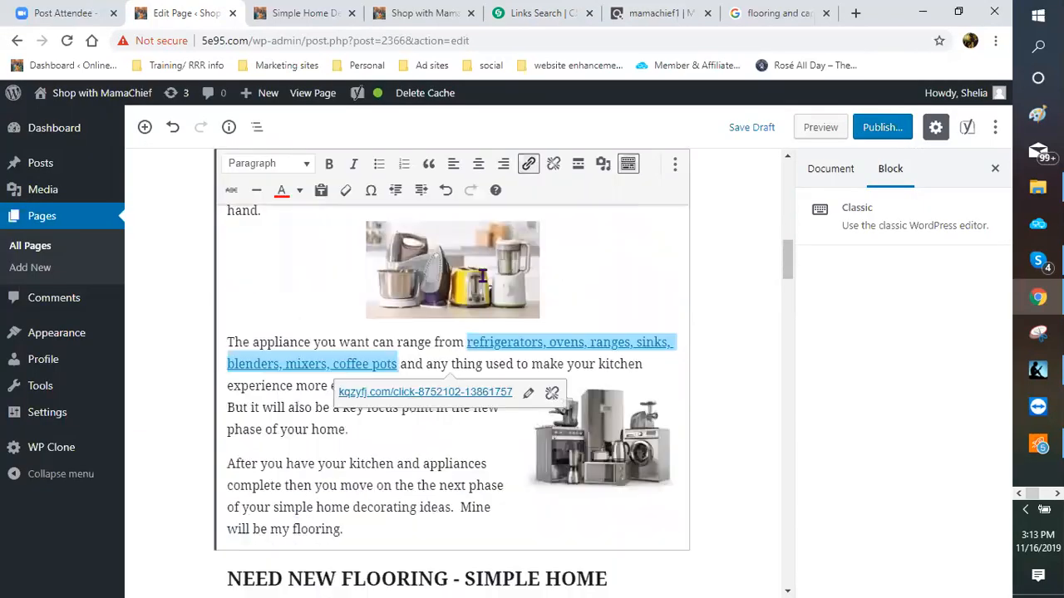
pyautogui.click(489, 224)
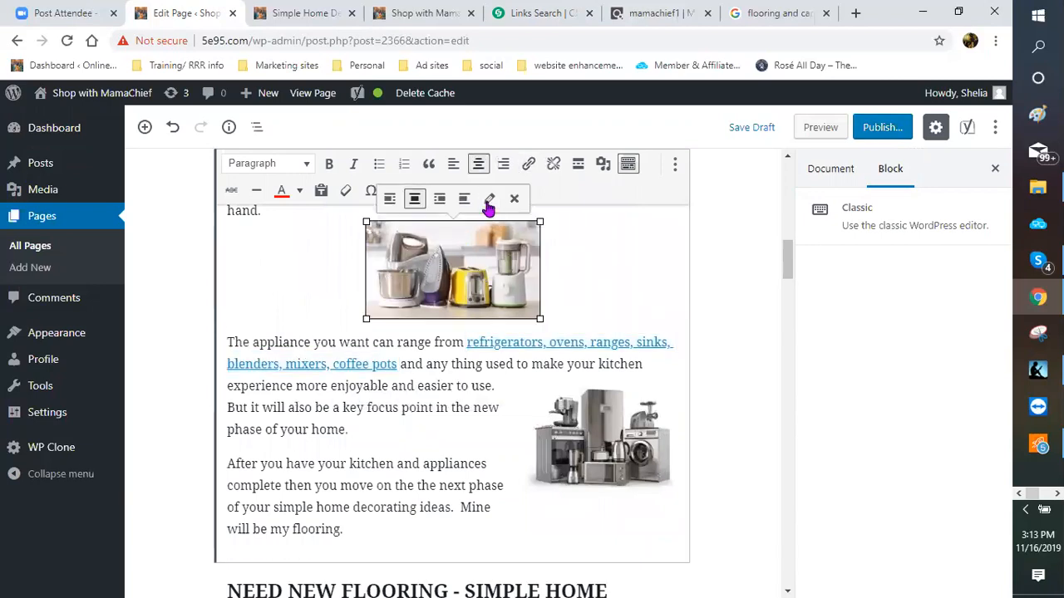
# Step: Give the appliances image the alt text 'simple home decorating idea'
pyautogui.click(489, 202)
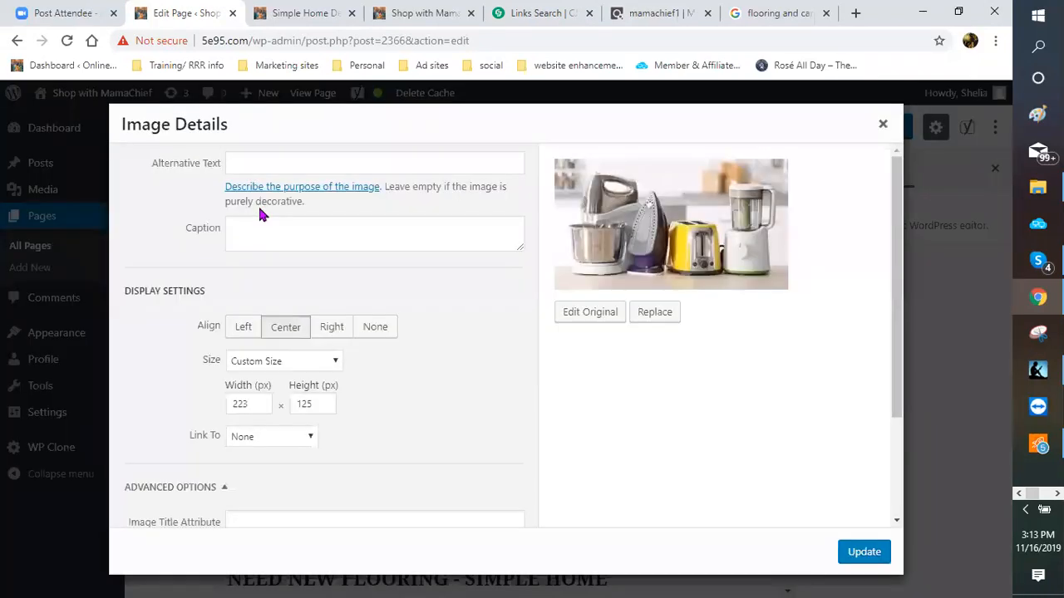
pyautogui.click(246, 161)
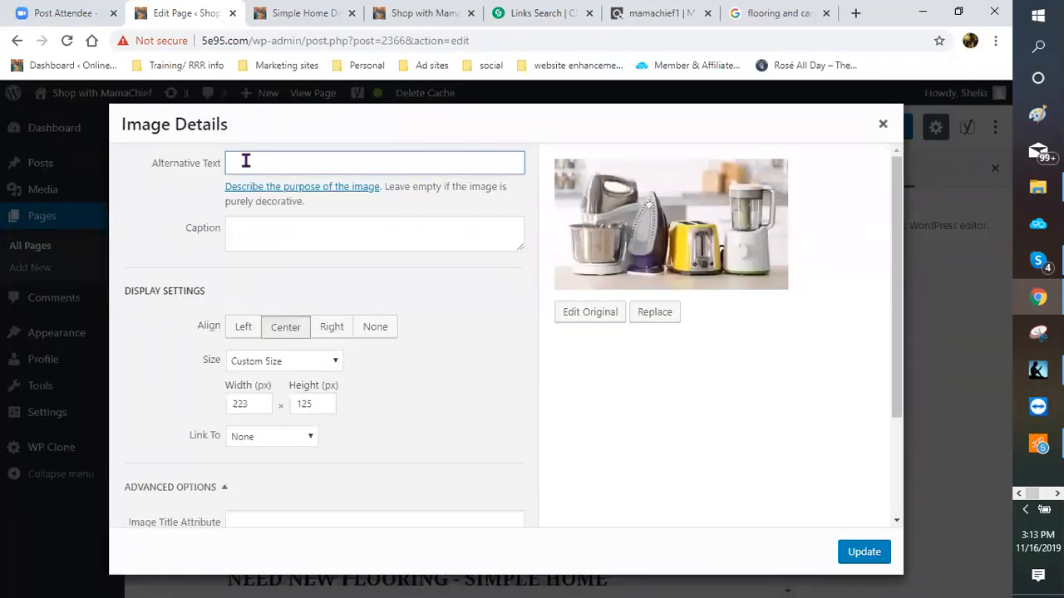
pyautogui.write('simple home decorating idea')
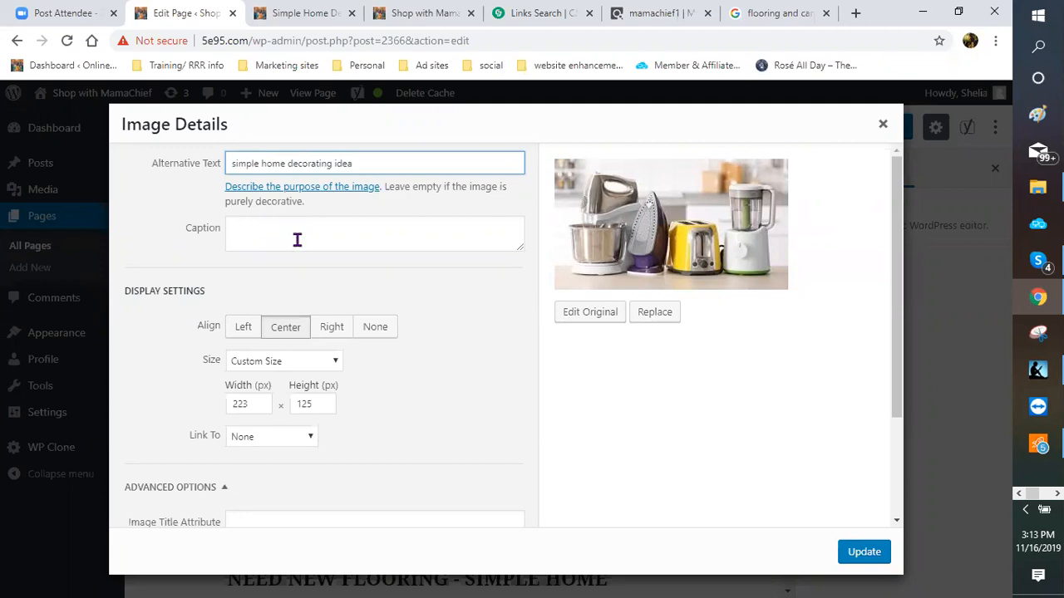
pyautogui.scroll(-2, 257, 298)
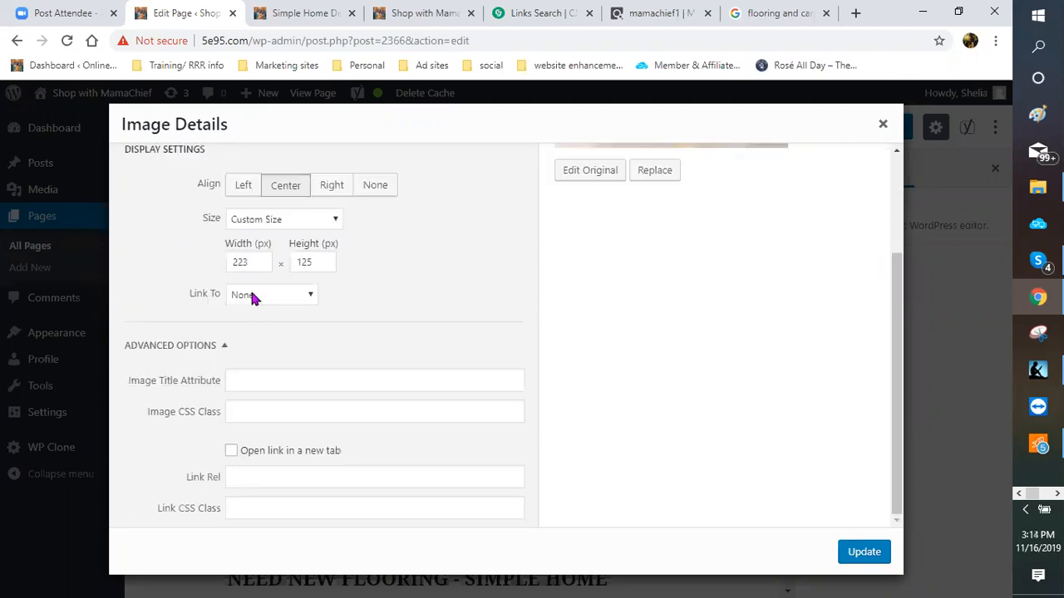
# Step: Link the image to the pasted affiliate URL, titled 'simple home decorating ideas', opening in a new tab
pyautogui.click(313, 299)
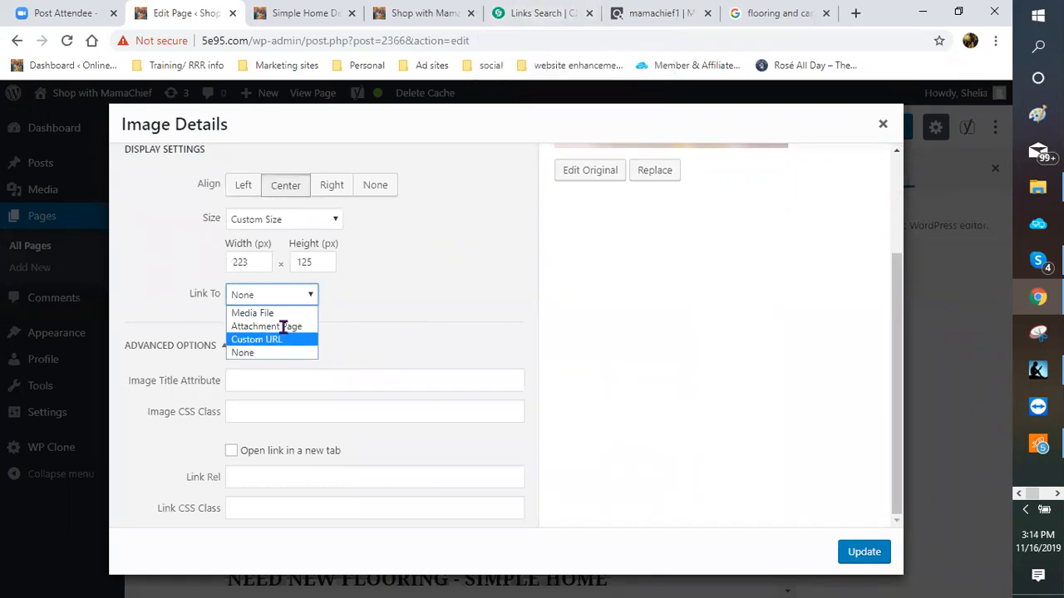
pyautogui.click(281, 337)
pyautogui.rightClick(280, 324)
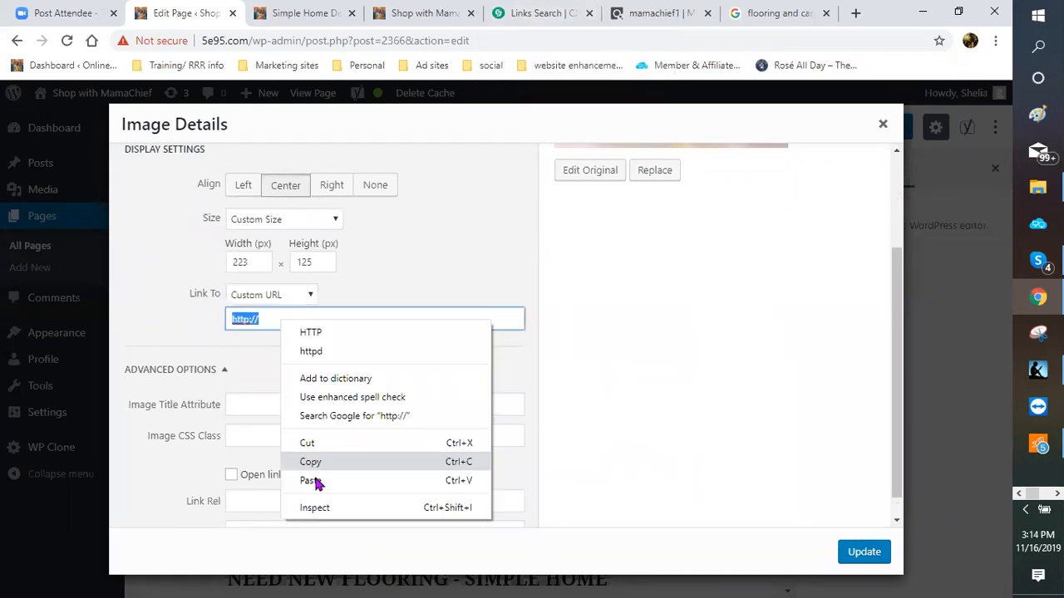
pyautogui.click(320, 477)
pyautogui.click(268, 402)
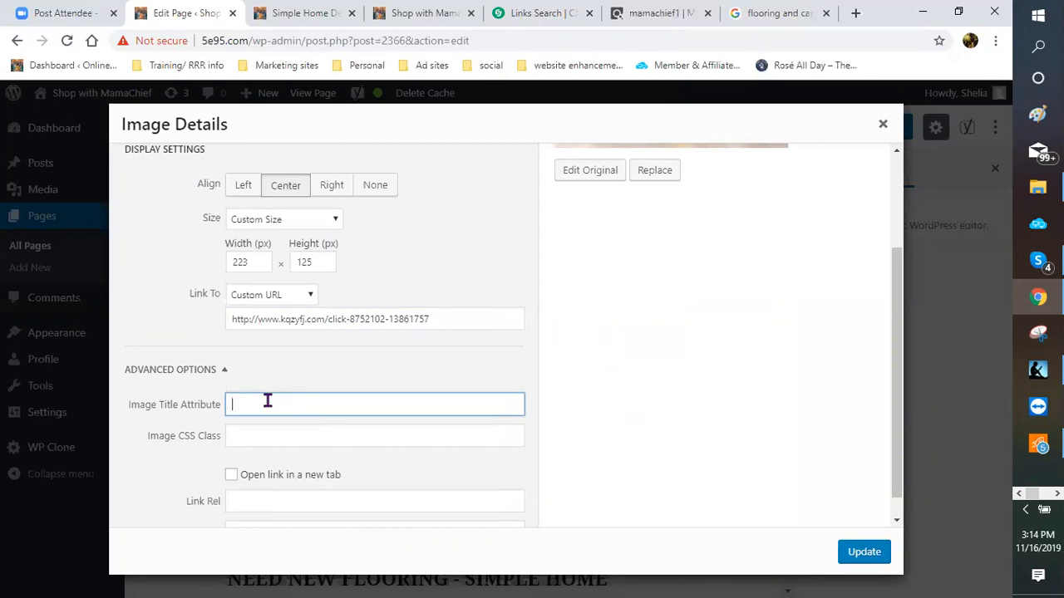
pyautogui.write('simple home deco')
pyautogui.write('rating ideas')
pyautogui.click(230, 474)
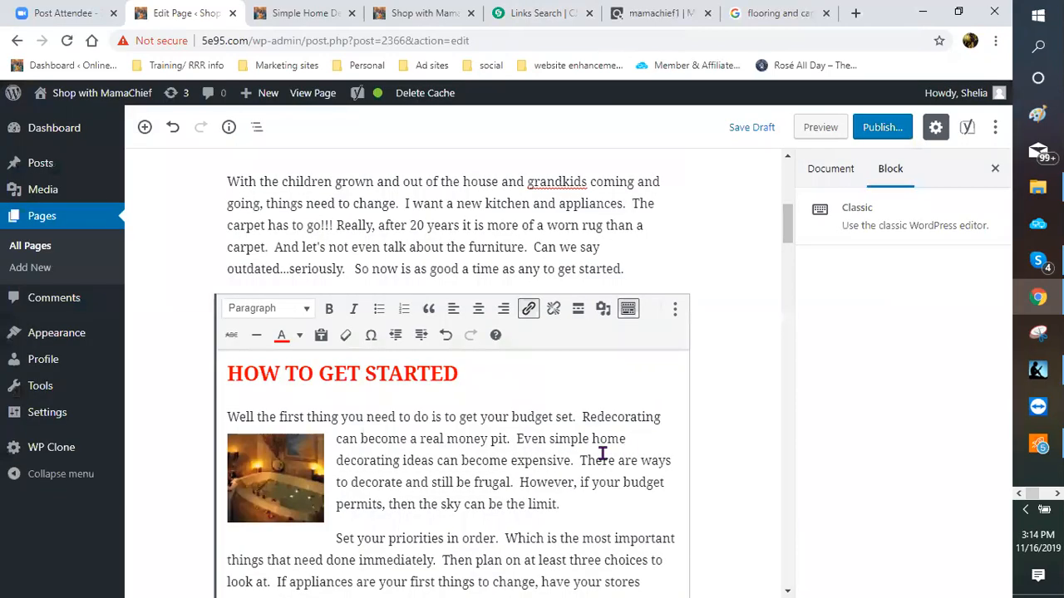
pyautogui.scroll(-5, 602, 455)
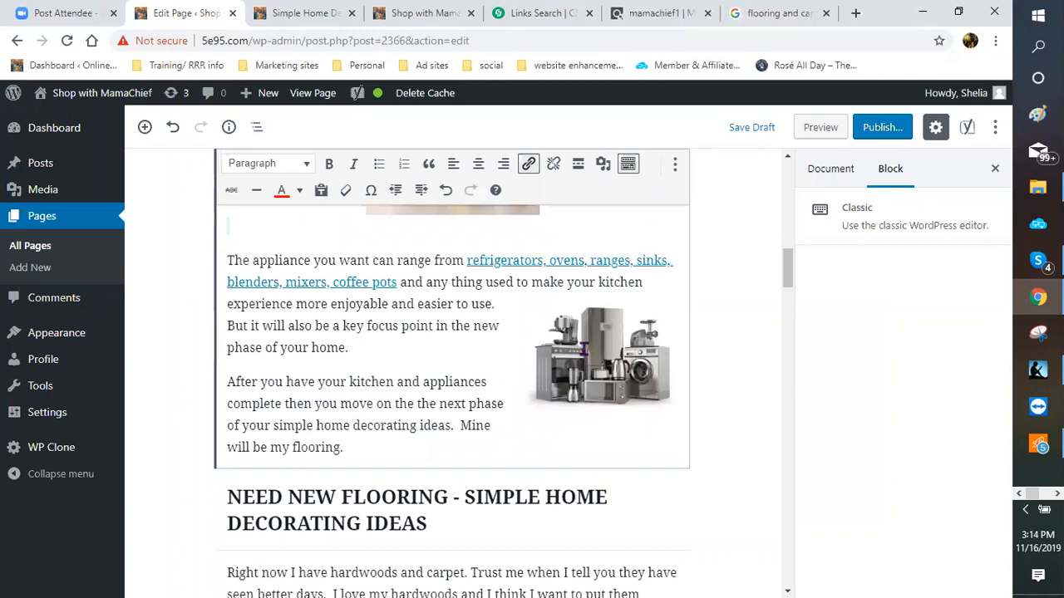
pyautogui.scroll(2, 488, 377)
pyautogui.scroll(-4, 487, 378)
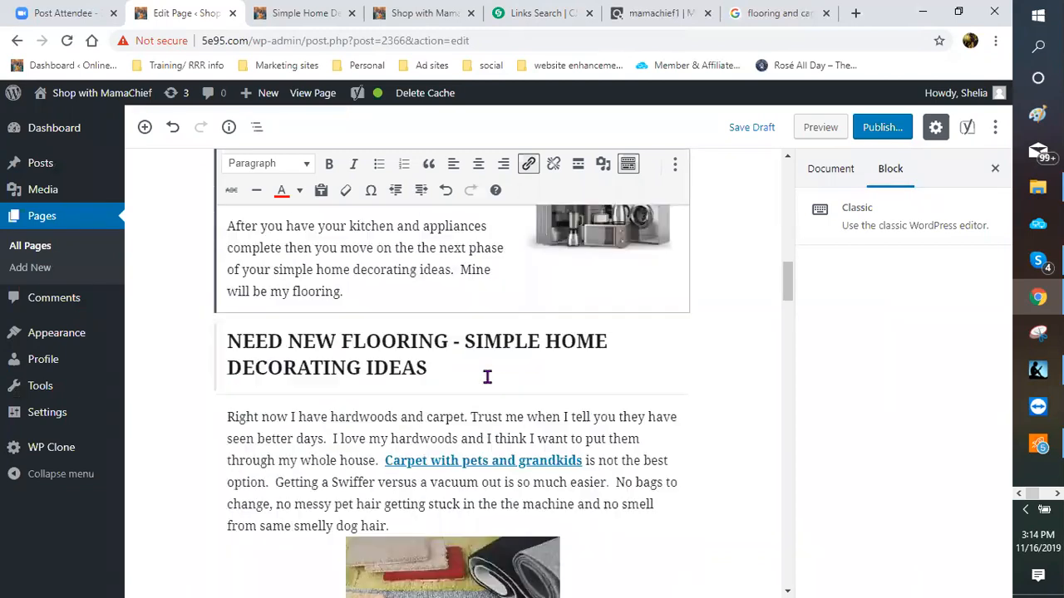
pyautogui.scroll(-2, 486, 378)
pyautogui.scroll(-5, 487, 379)
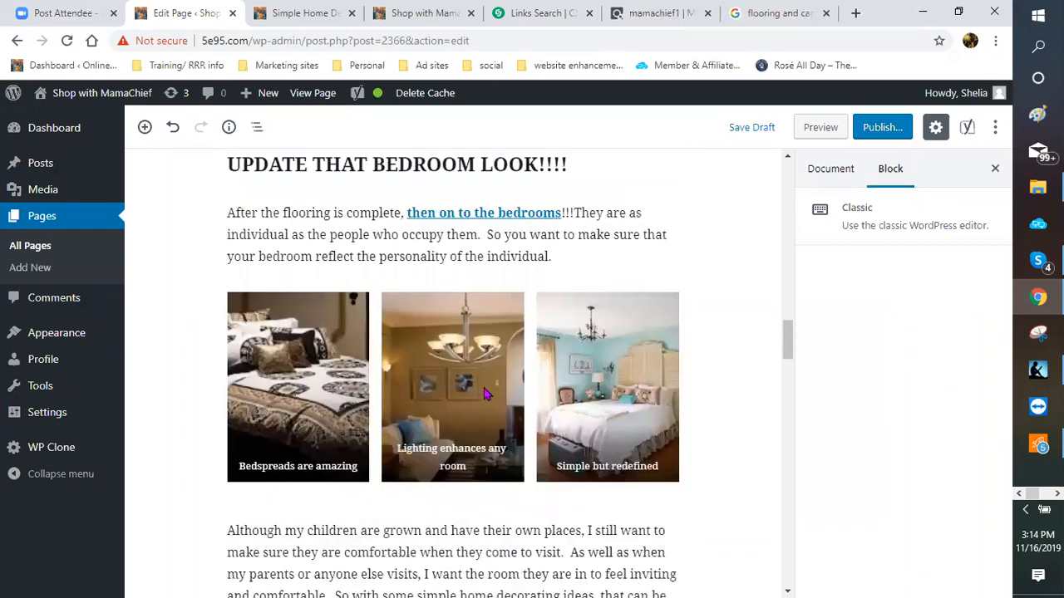
pyautogui.scroll(-5, 483, 398)
pyautogui.scroll(-5, 484, 409)
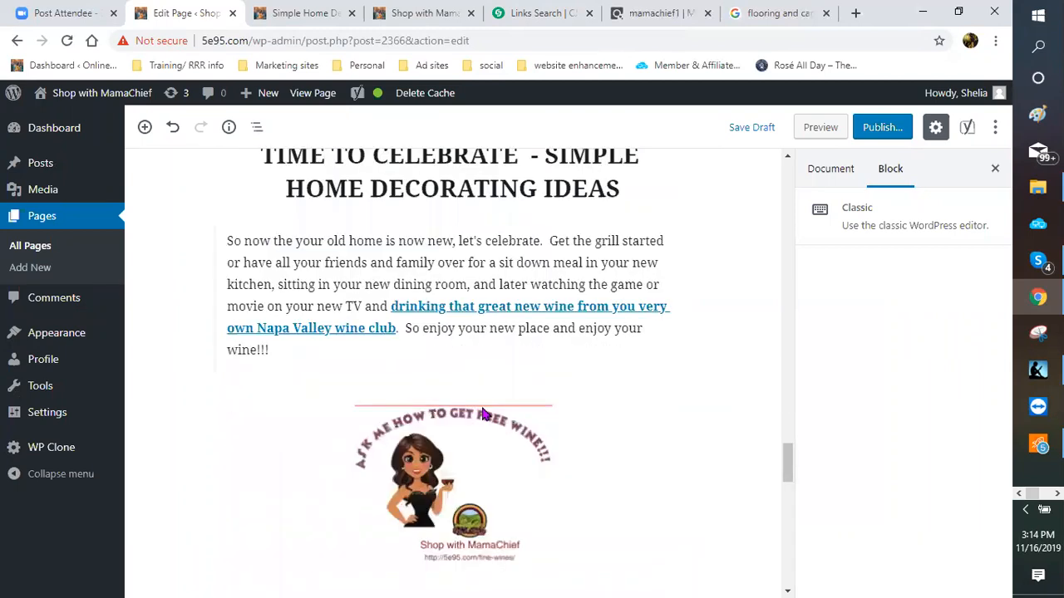
pyautogui.scroll(-10, 486, 414)
pyautogui.scroll(-5, 341, 341)
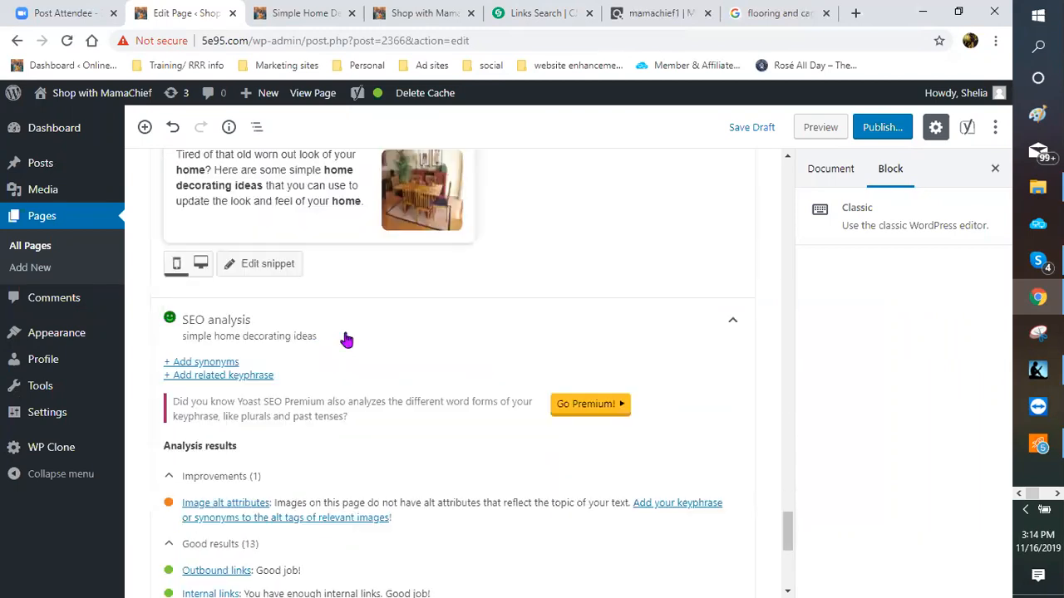
pyautogui.scroll(-4, 249, 370)
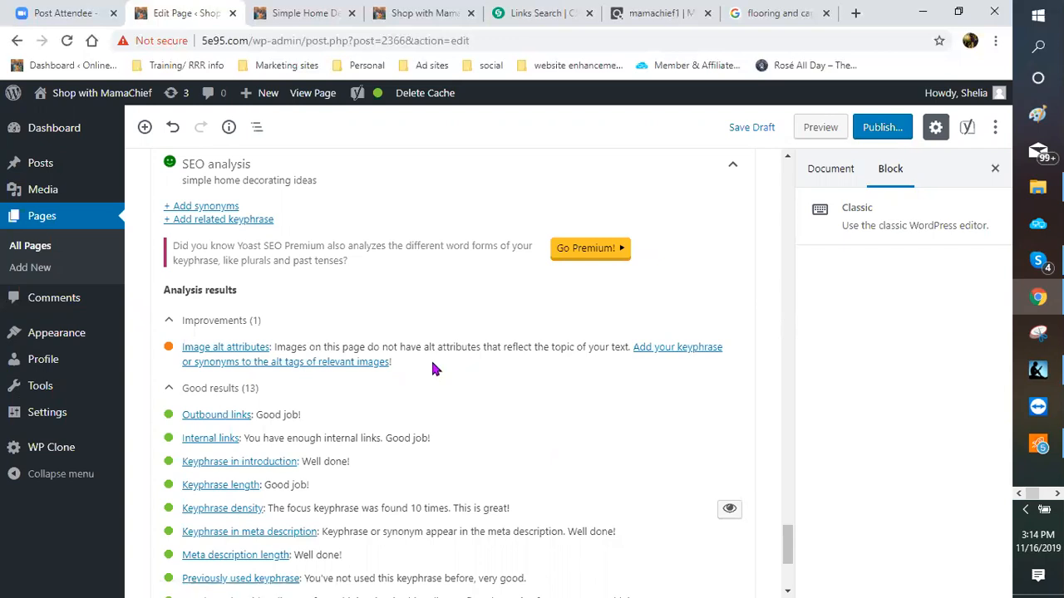
pyautogui.scroll(1, 316, 371)
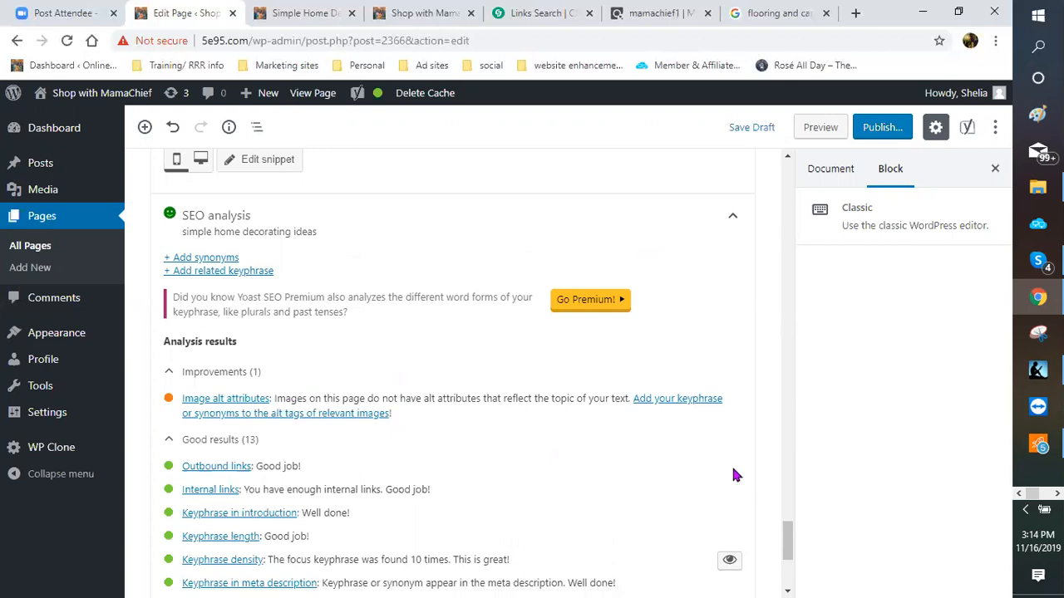
pyautogui.scroll(3, 698, 463)
pyautogui.scroll(2, 694, 460)
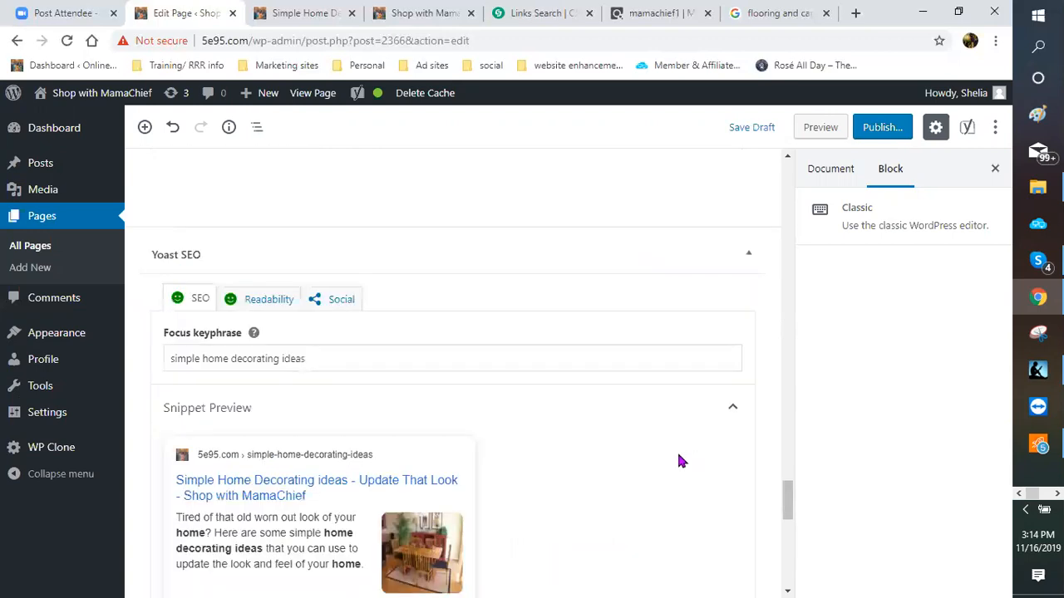
pyautogui.scroll(5, 673, 462)
pyautogui.scroll(3, 690, 432)
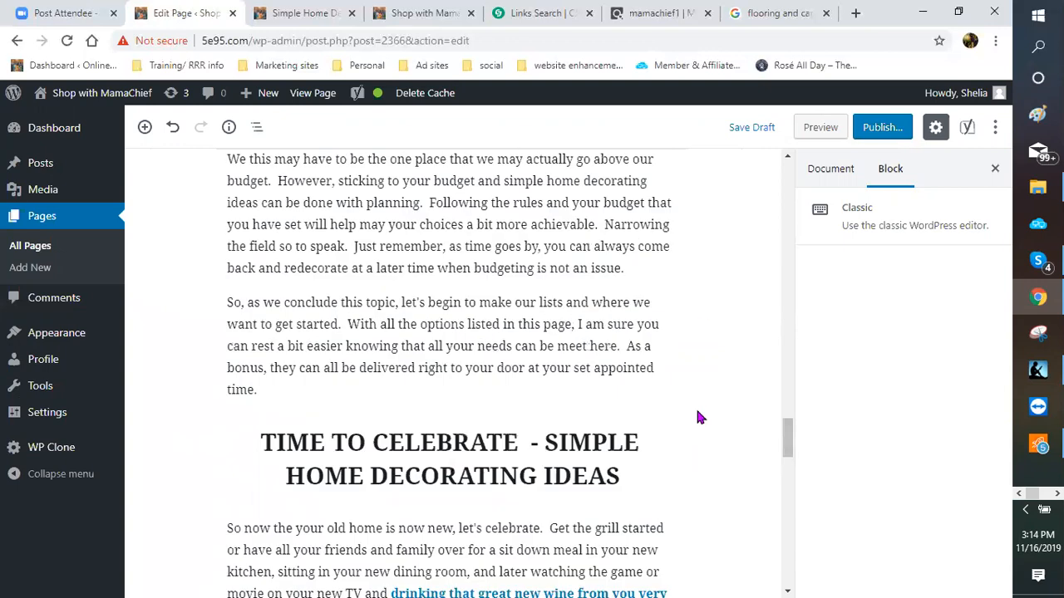
pyautogui.scroll(2, 700, 311)
# Step: Show the page's Document settings and scroll to the empty Featured Image panel
pyautogui.click(832, 170)
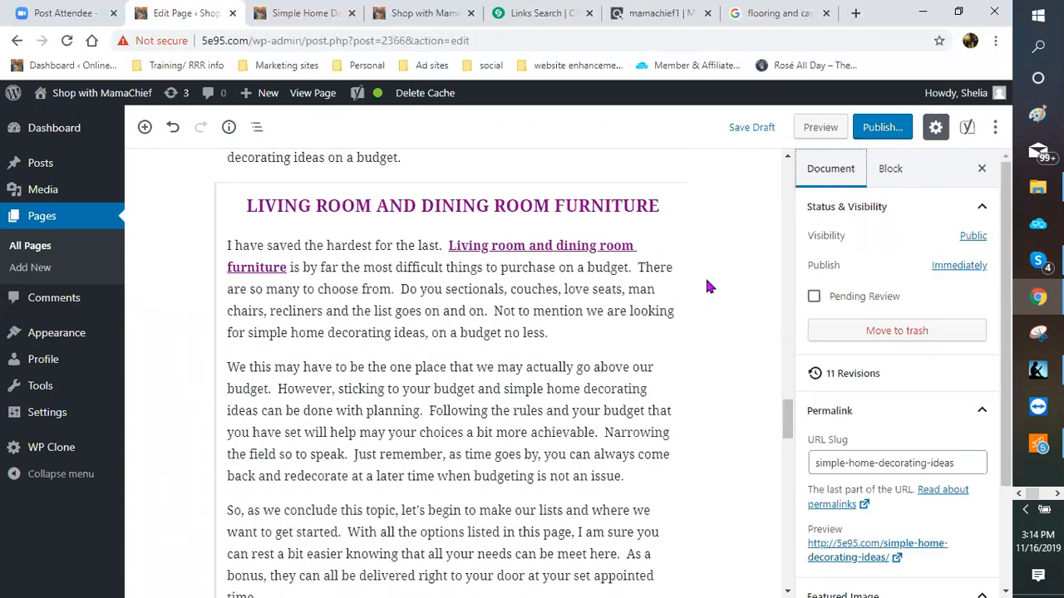
pyautogui.scroll(-2, 750, 292)
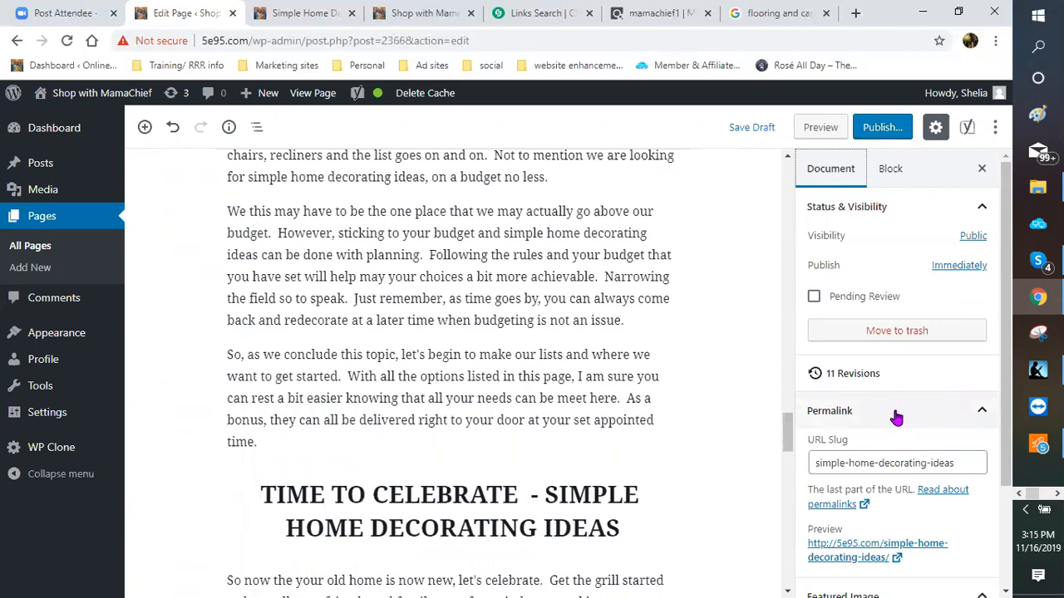
pyautogui.scroll(-2, 894, 419)
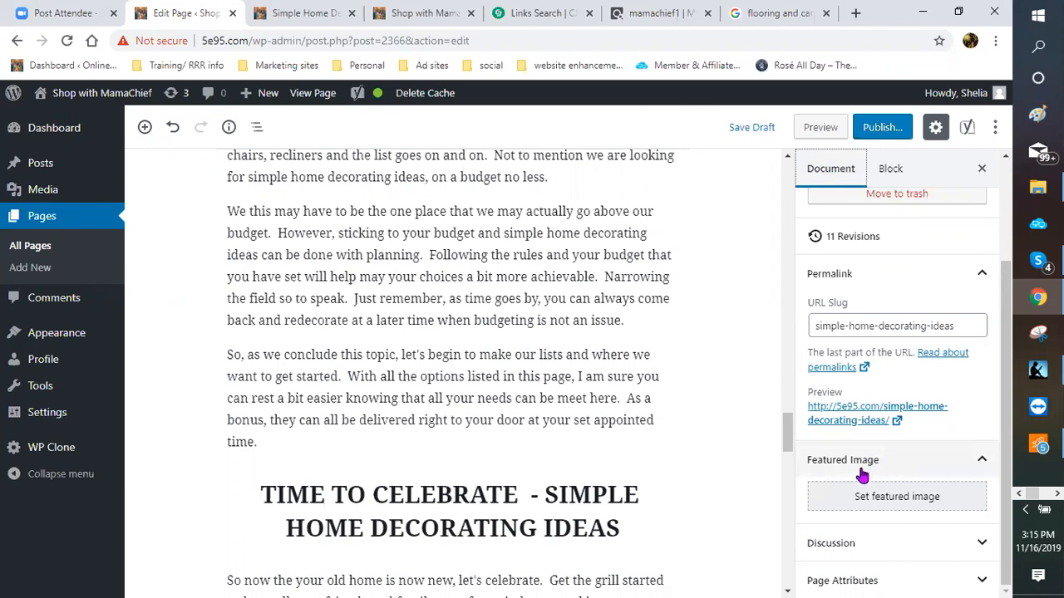
# Step: Set living-room-furniture.jpg from the Media Library as the page's featured image
pyautogui.click(890, 499)
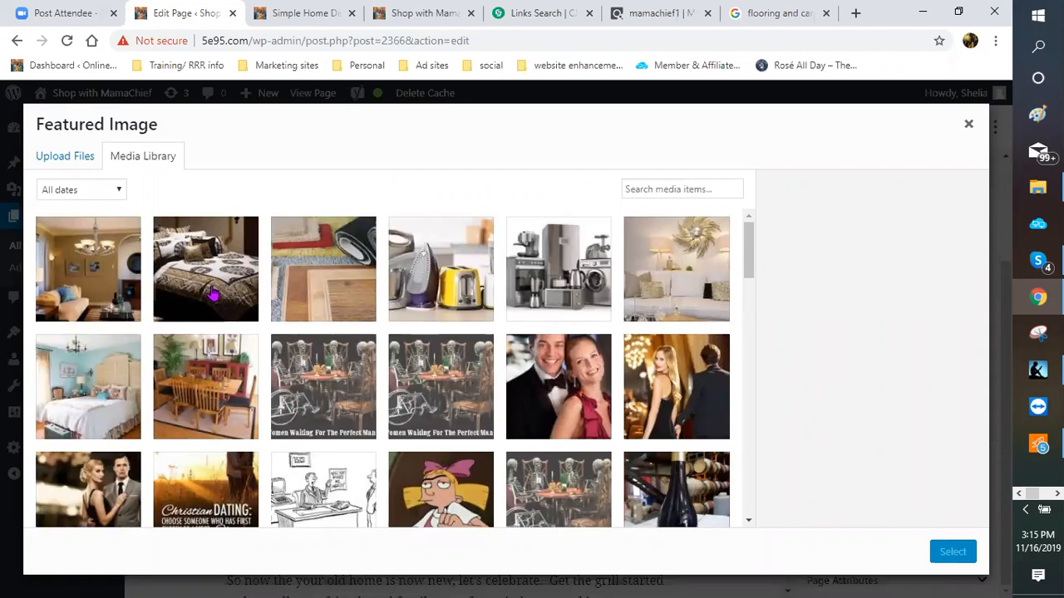
pyautogui.click(680, 287)
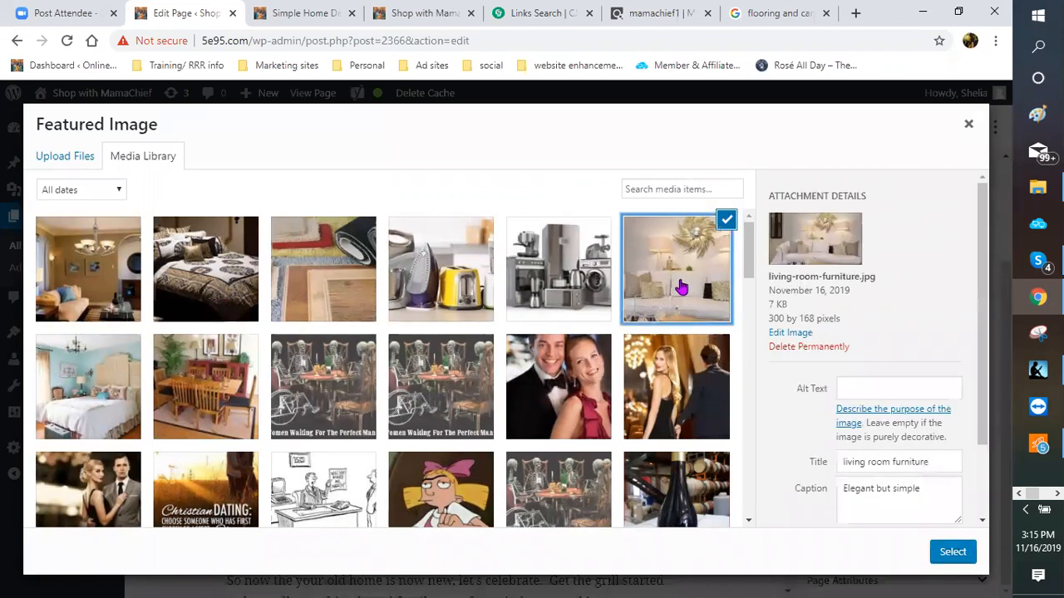
pyautogui.click(954, 552)
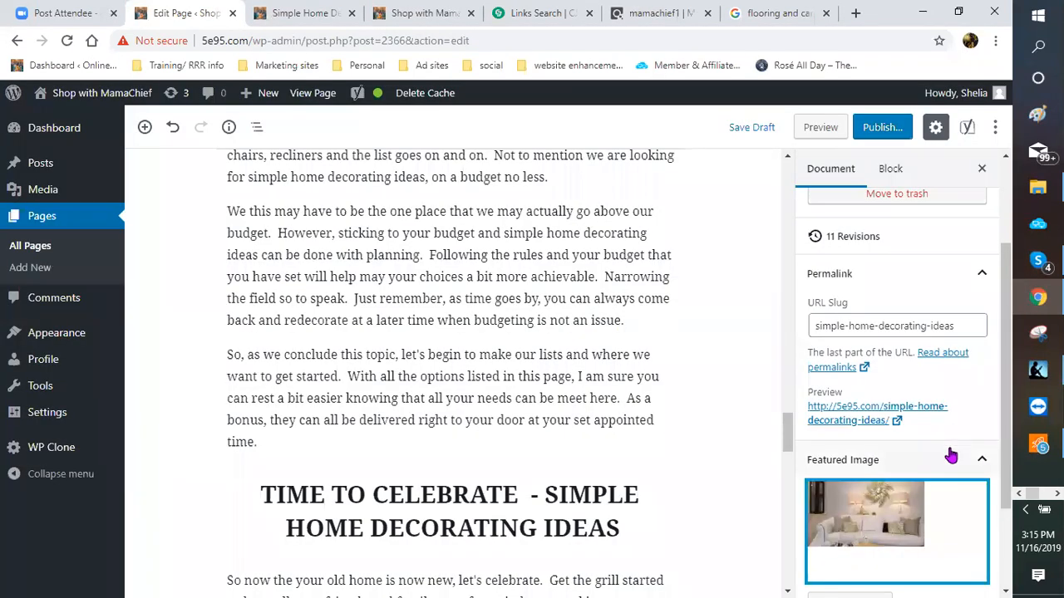
pyautogui.scroll(-2, 940, 457)
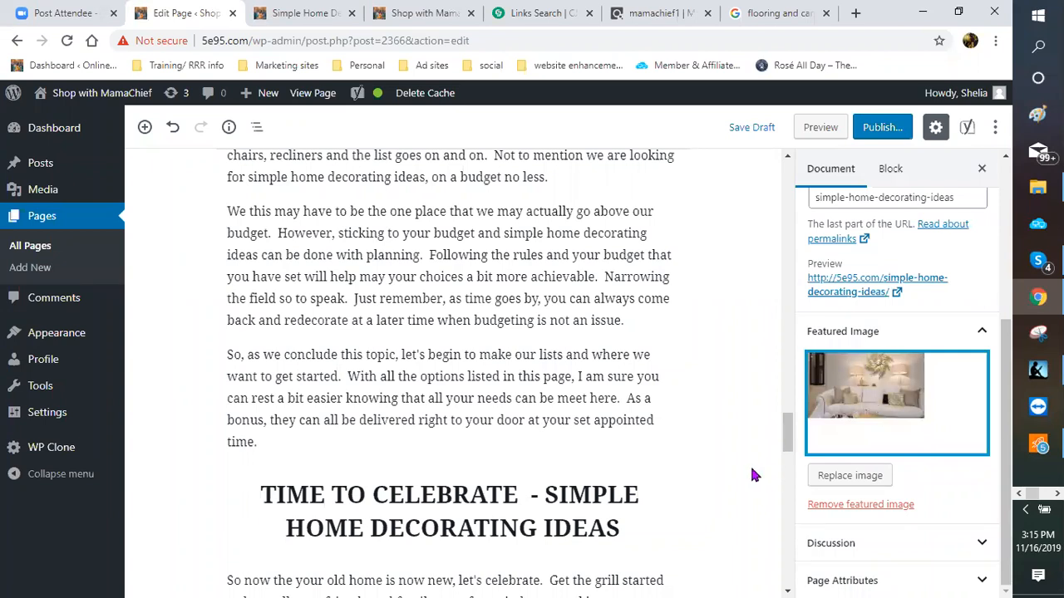
pyautogui.click(784, 411)
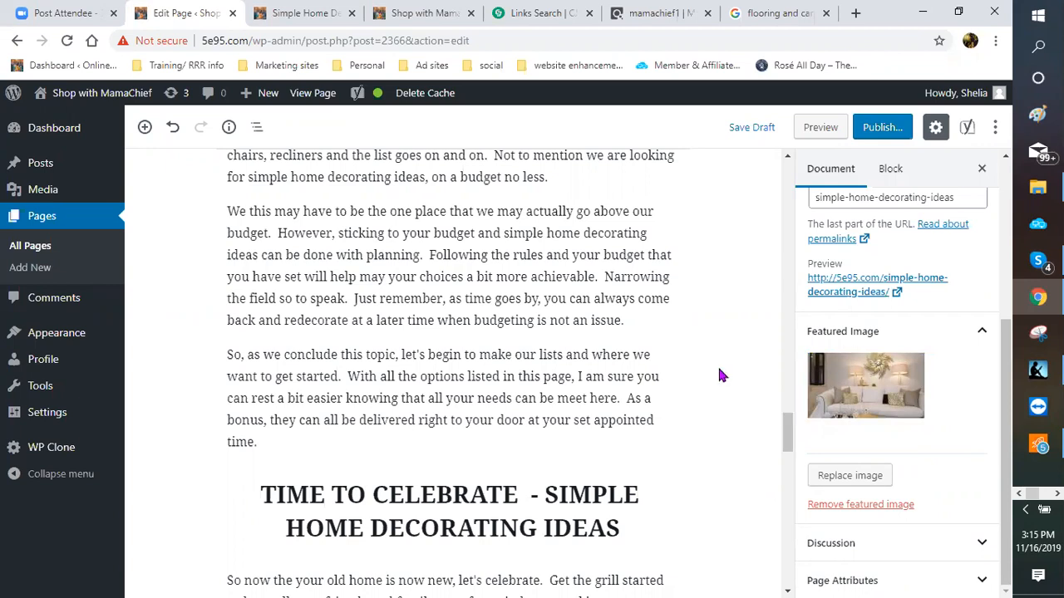
# Step: Publish the 'Simple Home Decorating ideas - Update That Look' page
pyautogui.scroll(2, 720, 376)
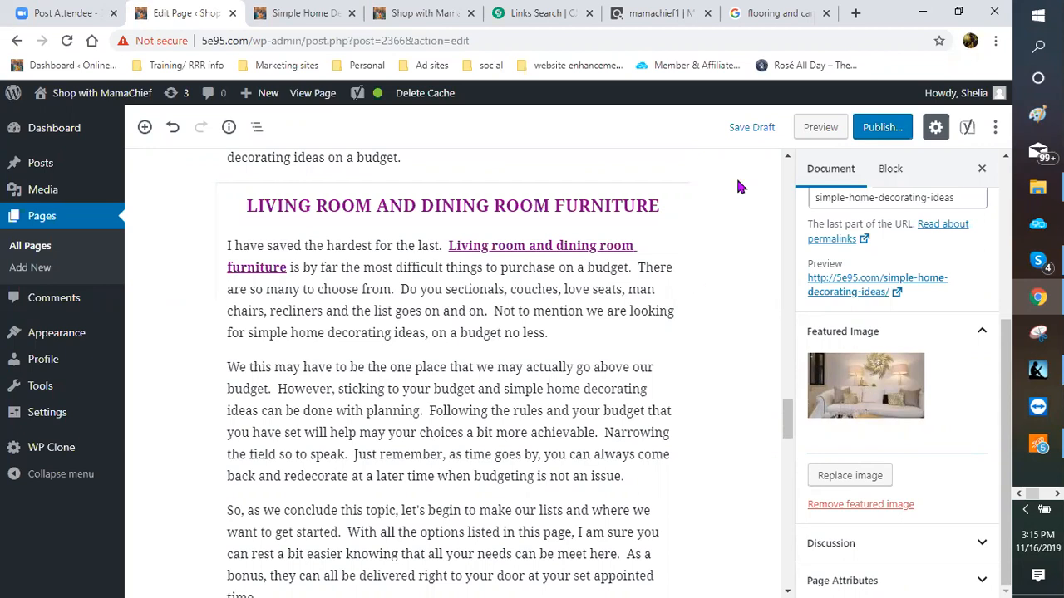
pyautogui.scroll(2, 686, 412)
pyautogui.scroll(3, 680, 398)
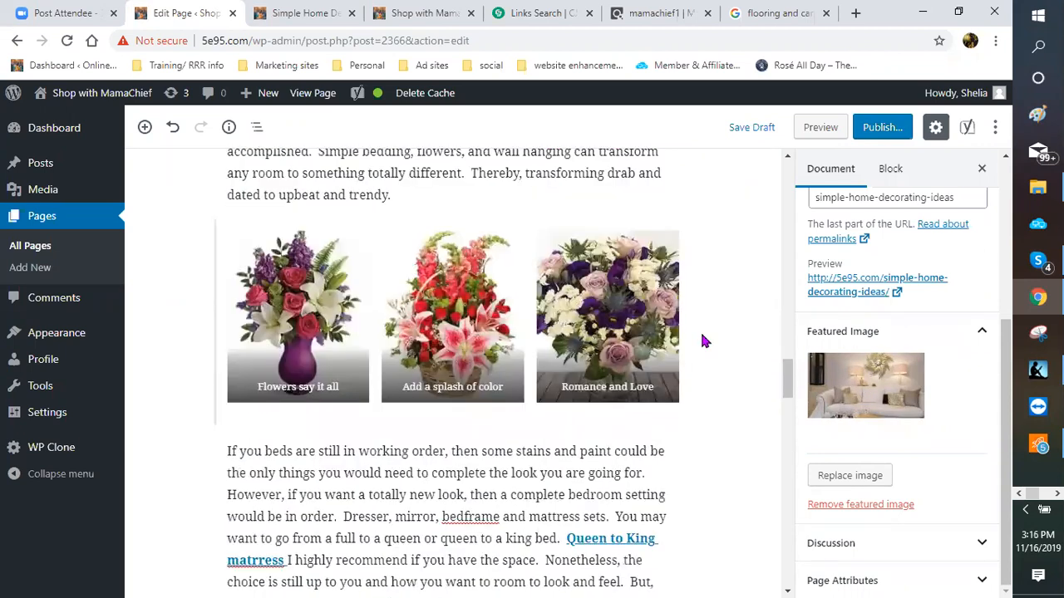
pyautogui.scroll(5, 702, 324)
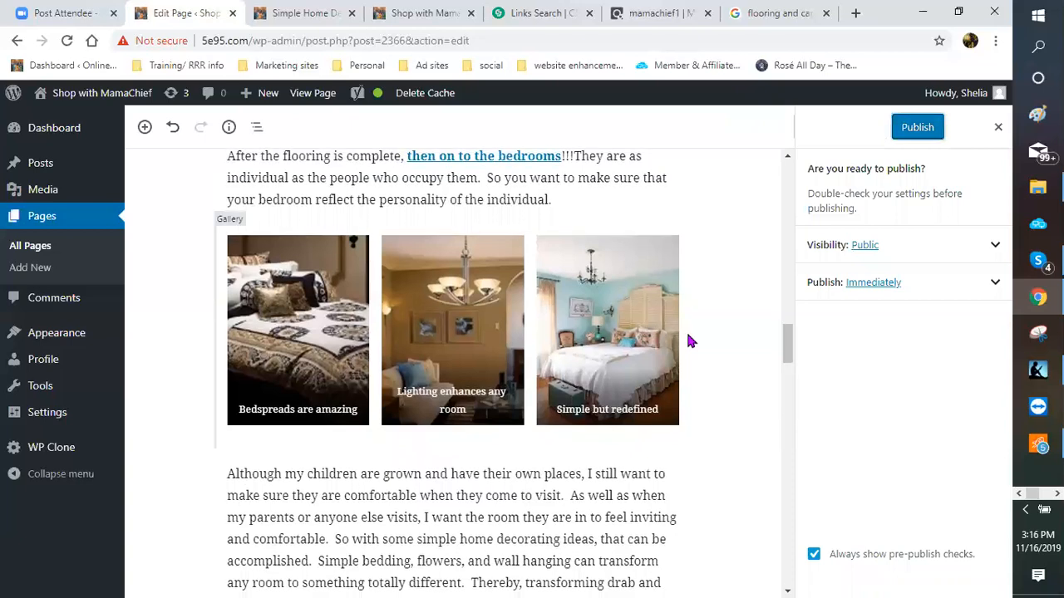
pyautogui.scroll(2, 687, 339)
pyautogui.click(913, 134)
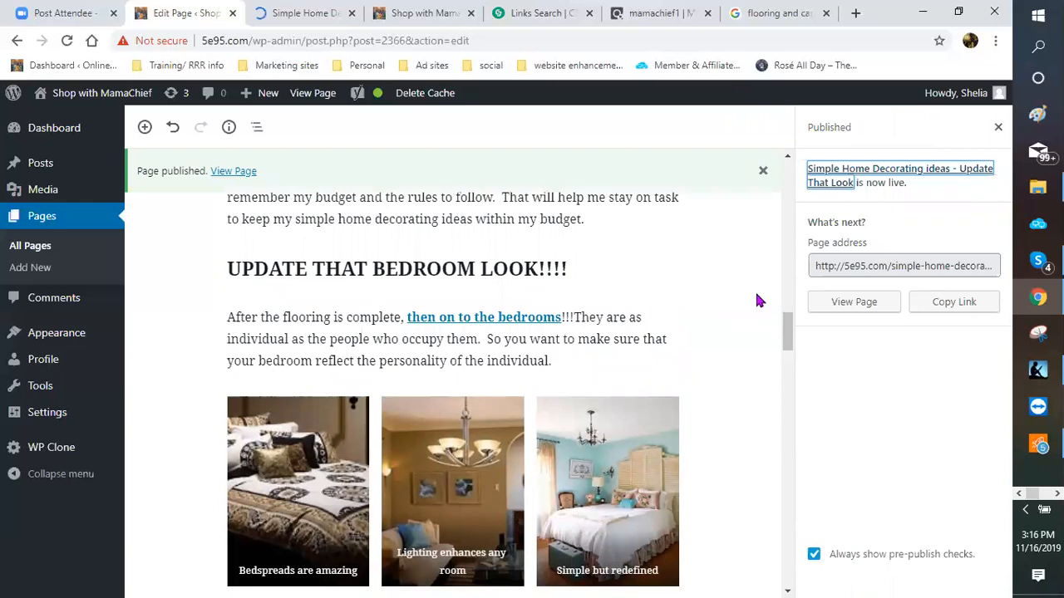
# Step: Dismiss the published notice and copy the live page's link
pyautogui.scroll(2, 755, 288)
pyautogui.scroll(1, 746, 264)
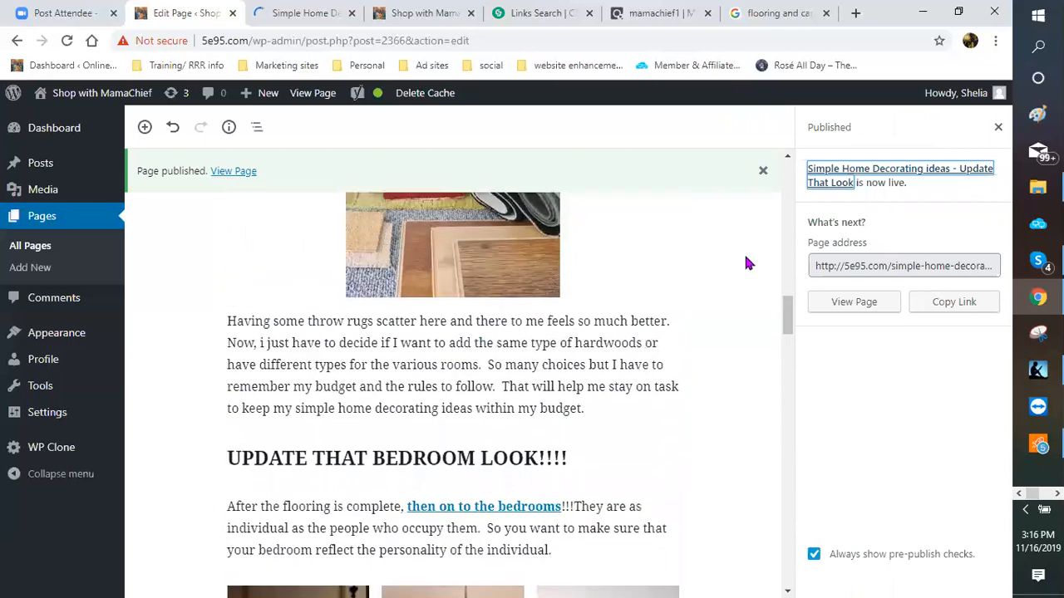
pyautogui.scroll(1, 747, 263)
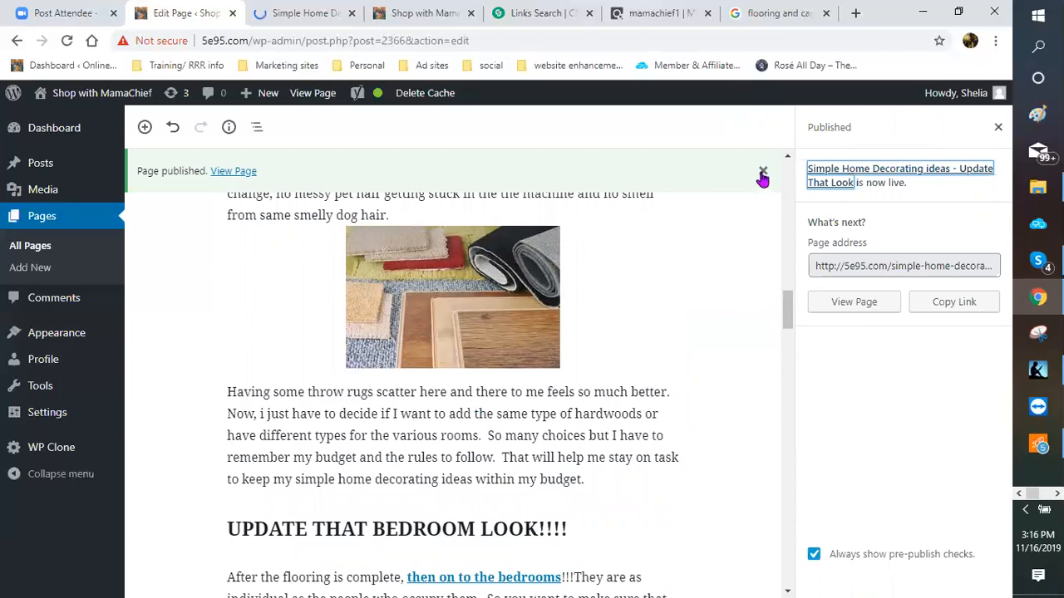
pyautogui.click(719, 348)
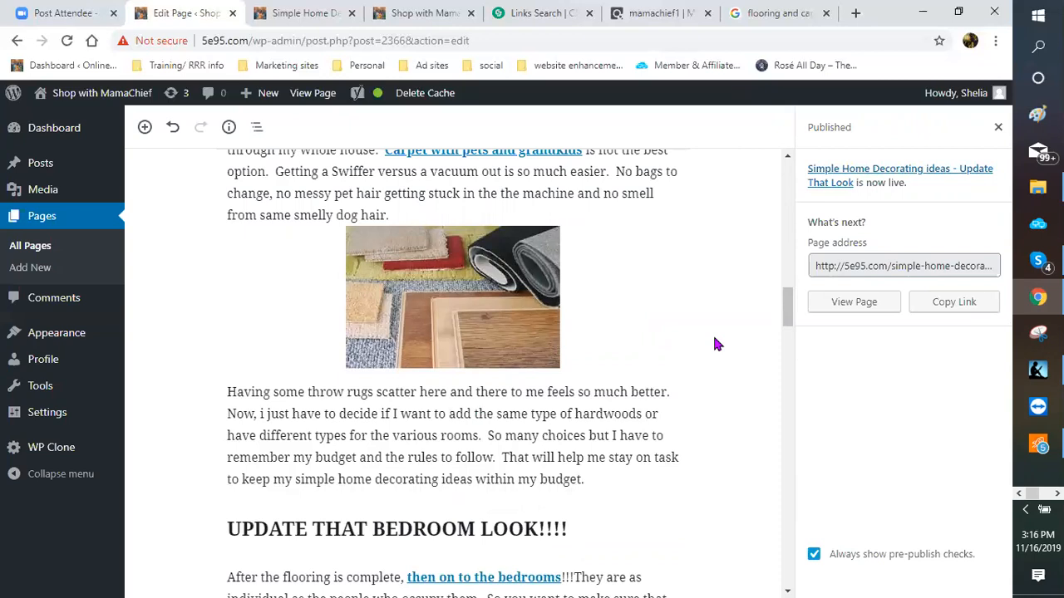
pyautogui.click(952, 303)
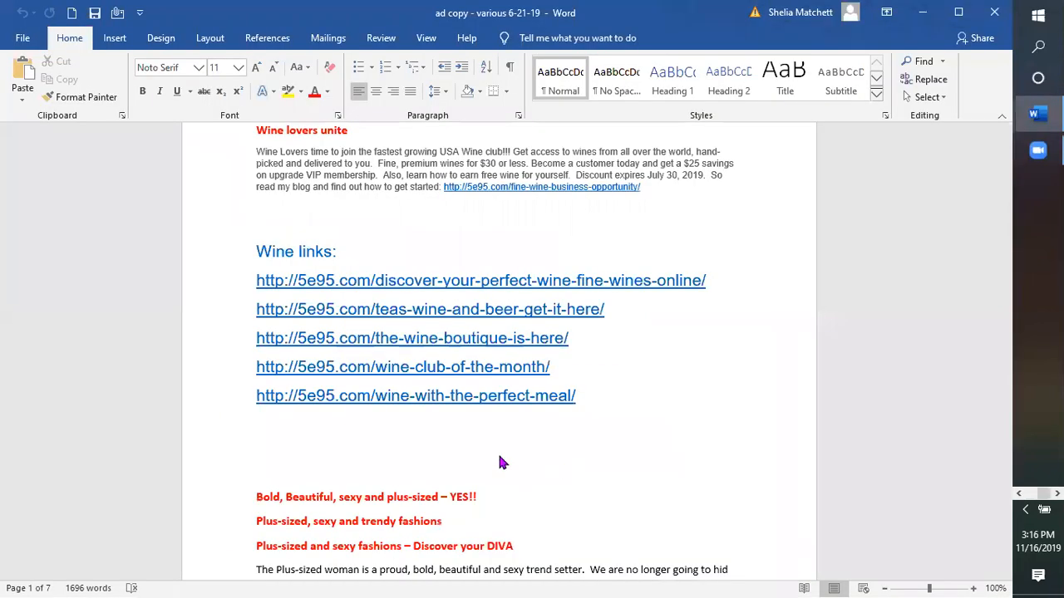
# Step: Look through the Word ad copy down to the 5e95.com holiday-shopping link, then return to WordPress
pyautogui.scroll(-15, 482, 451)
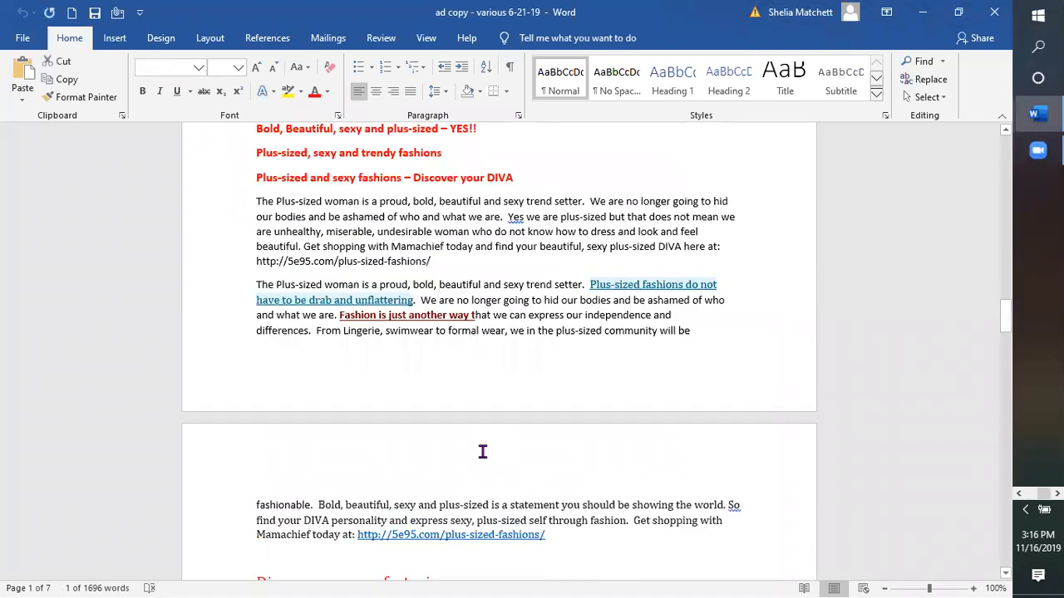
pyautogui.moveTo(1006, 371); pyautogui.dragTo(983, 496)
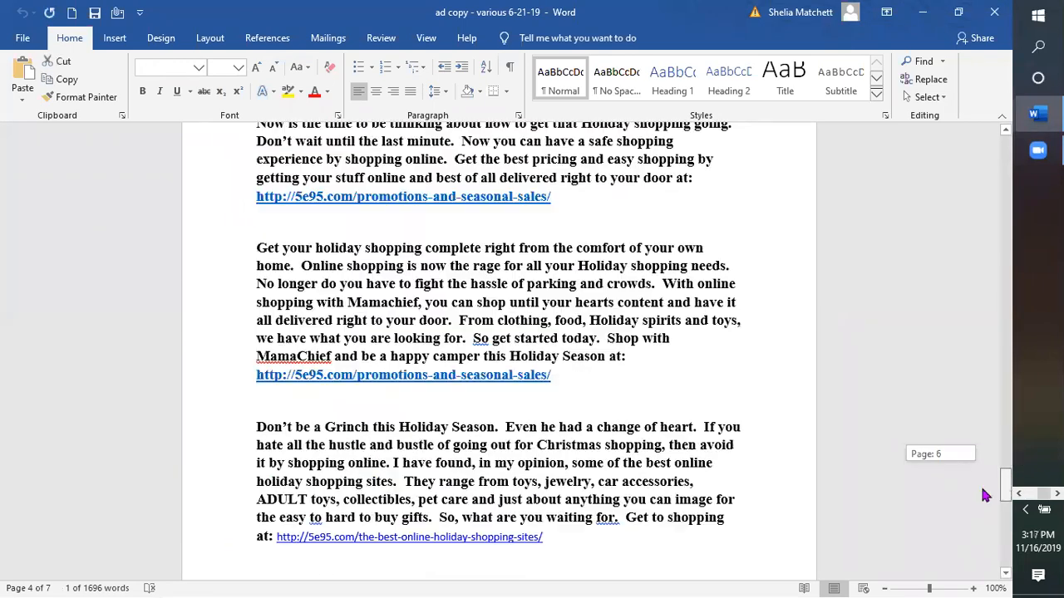
pyautogui.scroll(-2, 578, 394)
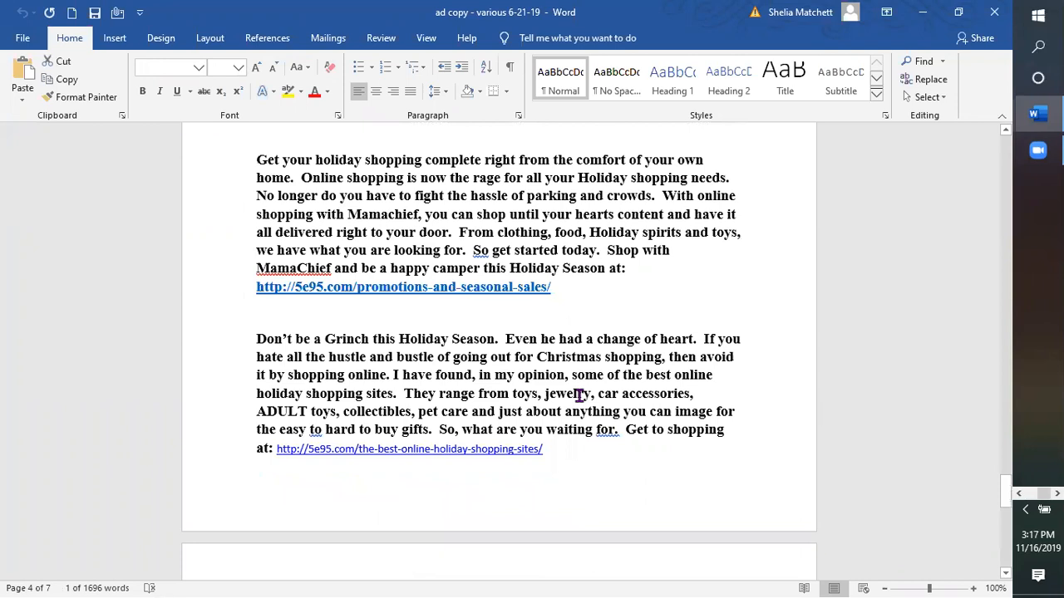
pyautogui.scroll(-4, 551, 373)
pyautogui.scroll(-2, 549, 369)
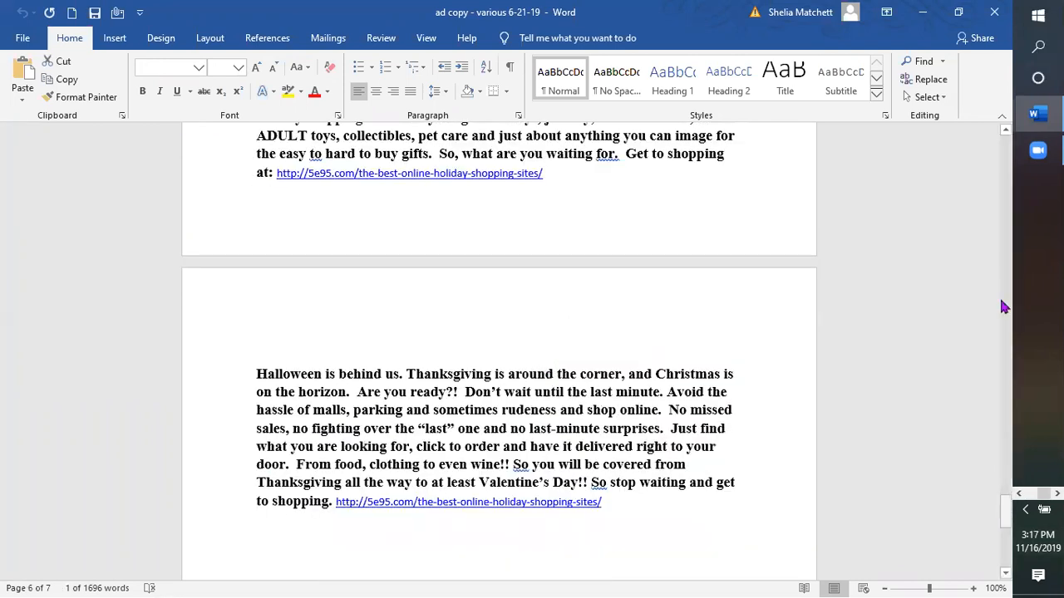
pyautogui.moveTo(1038, 114)
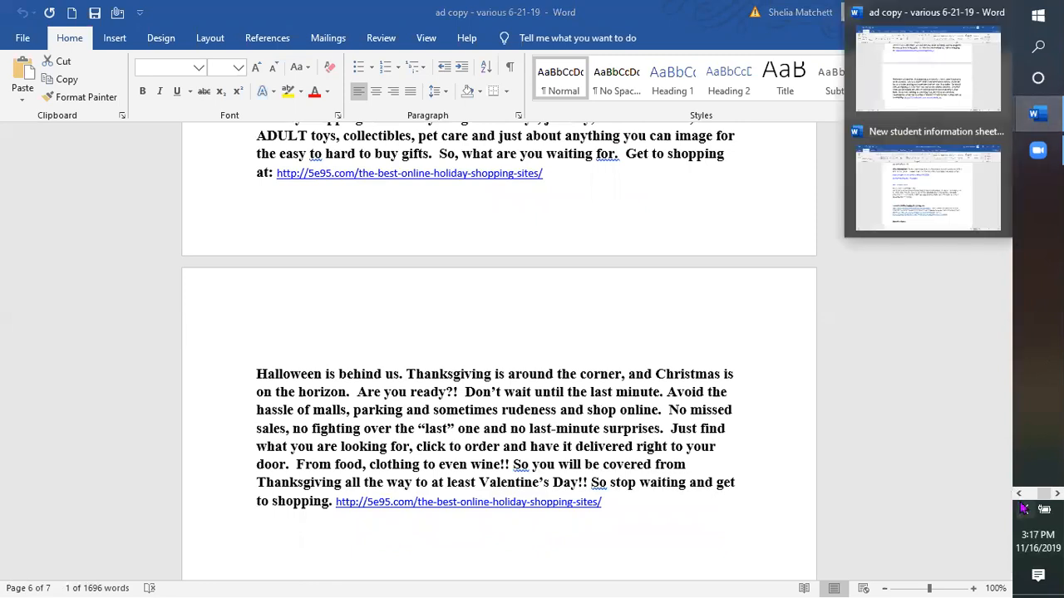
pyautogui.click(1019, 495)
pyautogui.click(1033, 302)
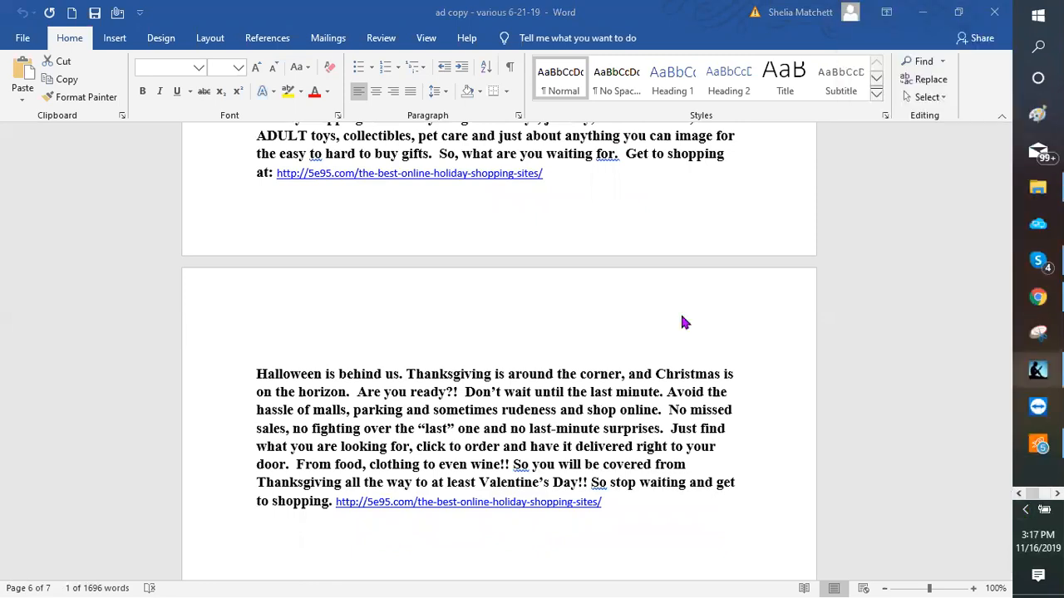
# Step: Leave the WordPress editor for the 'ad copy - various 6-21-19' Word document
pyautogui.scroll(2, 712, 347)
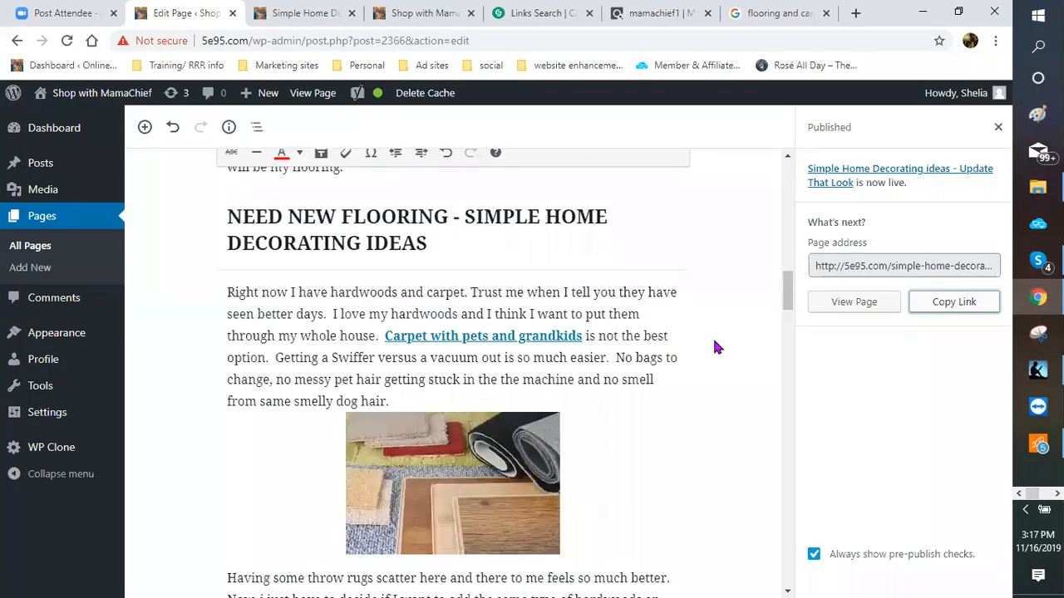
pyautogui.scroll(-10, 730, 309)
pyautogui.scroll(-2, 744, 281)
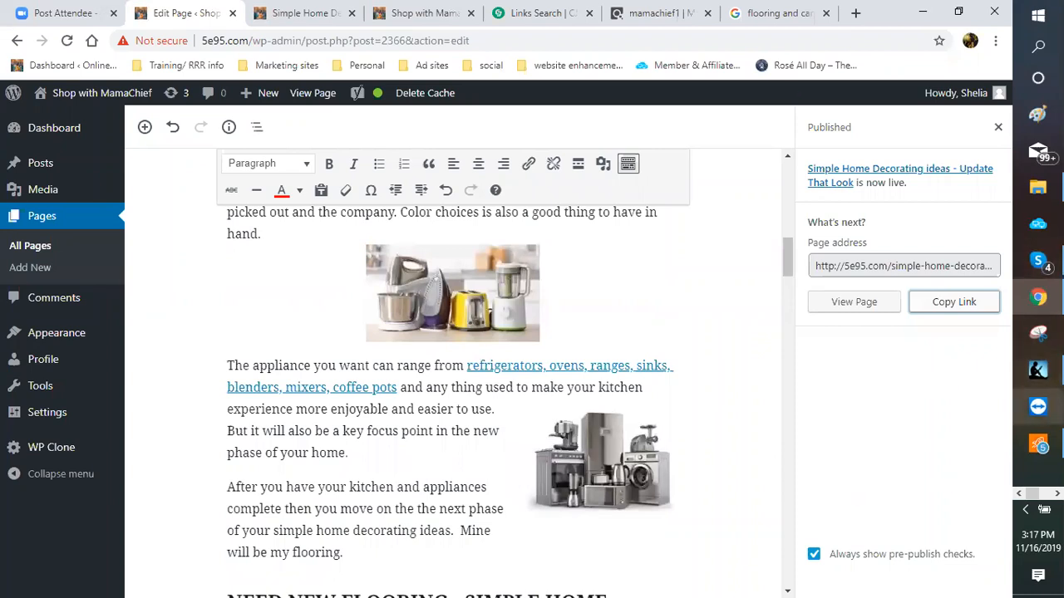
pyautogui.moveTo(1037, 297)
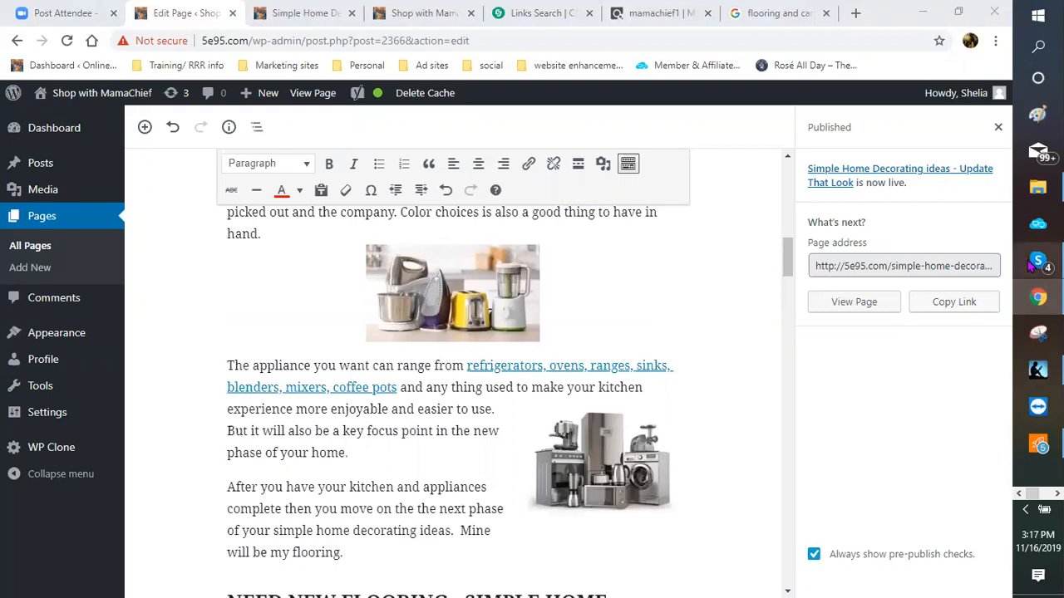
pyautogui.click(1057, 494)
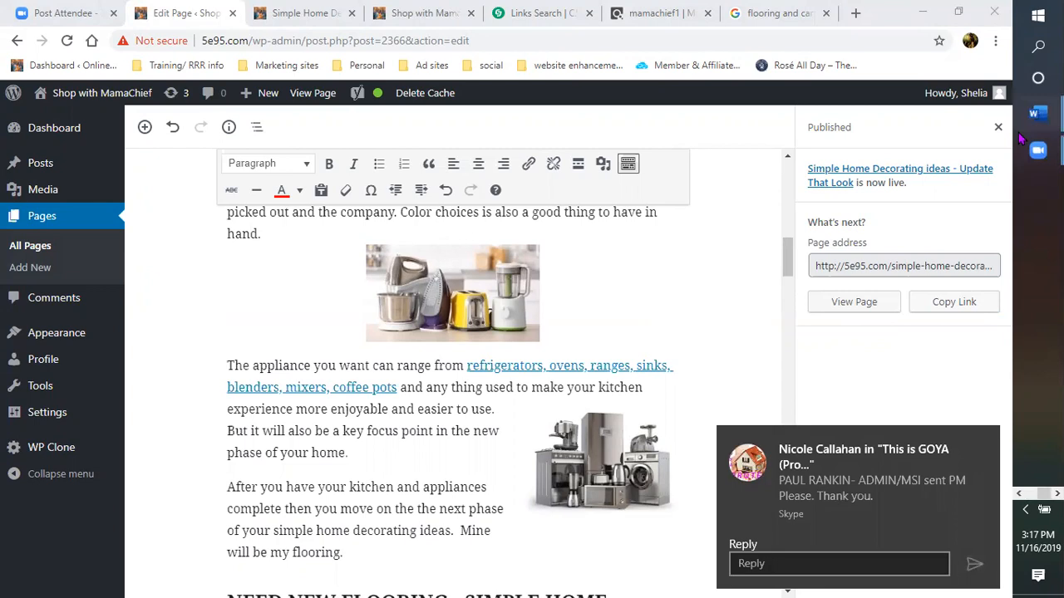
pyautogui.moveTo(1037, 114)
pyautogui.click(939, 95)
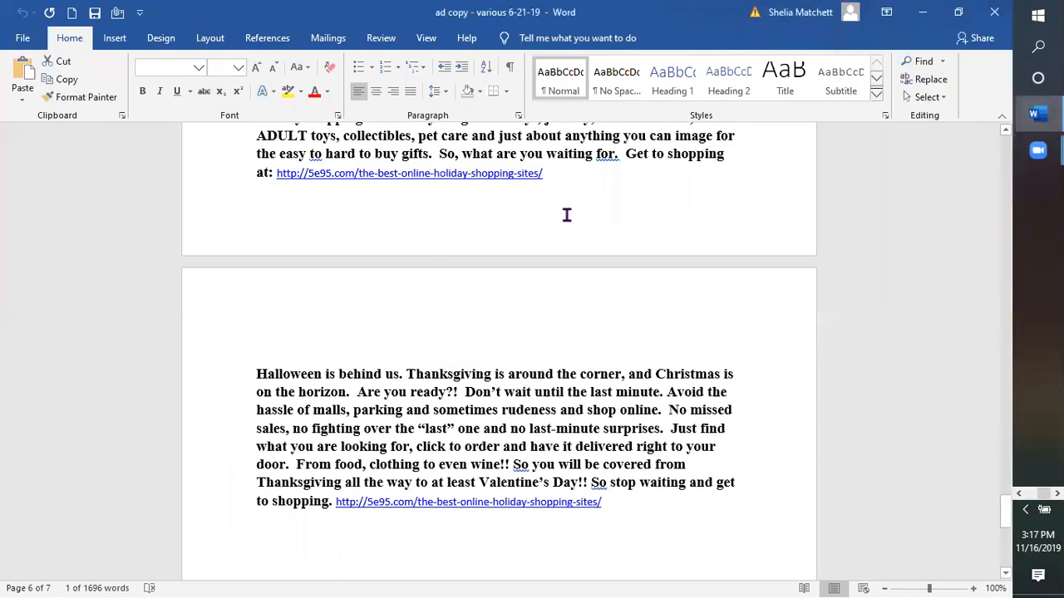
# Step: Add an empty paragraph after the final 5e95.com holiday-shopping link on page 7
pyautogui.scroll(1, 550, 231)
pyautogui.scroll(-8, 522, 261)
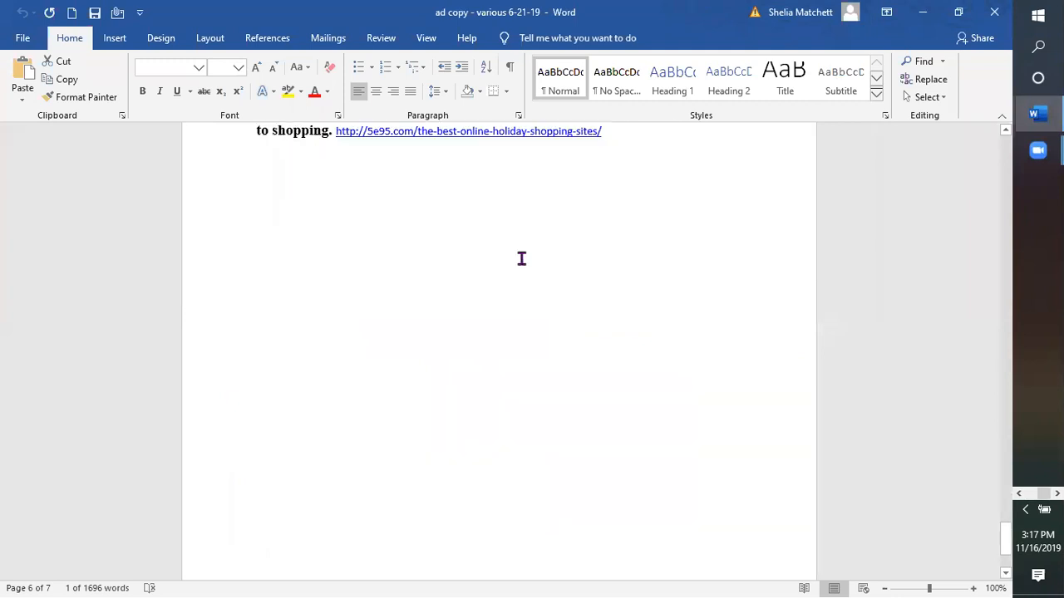
pyautogui.scroll(2, 628, 229)
pyautogui.click(629, 215)
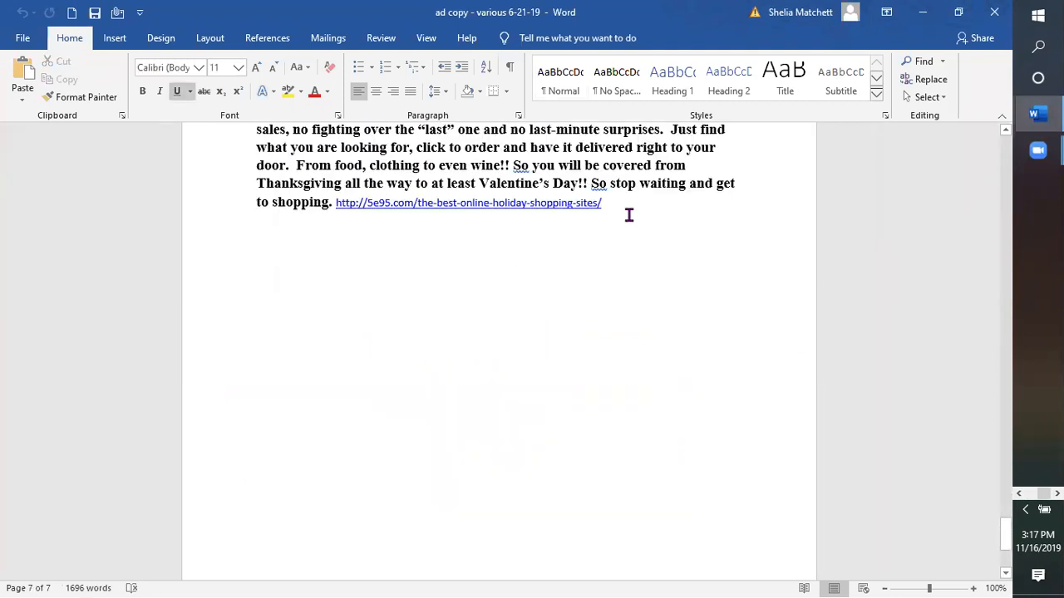
pyautogui.press('Return')
pyautogui.press('Return')
pyautogui.press('Return')
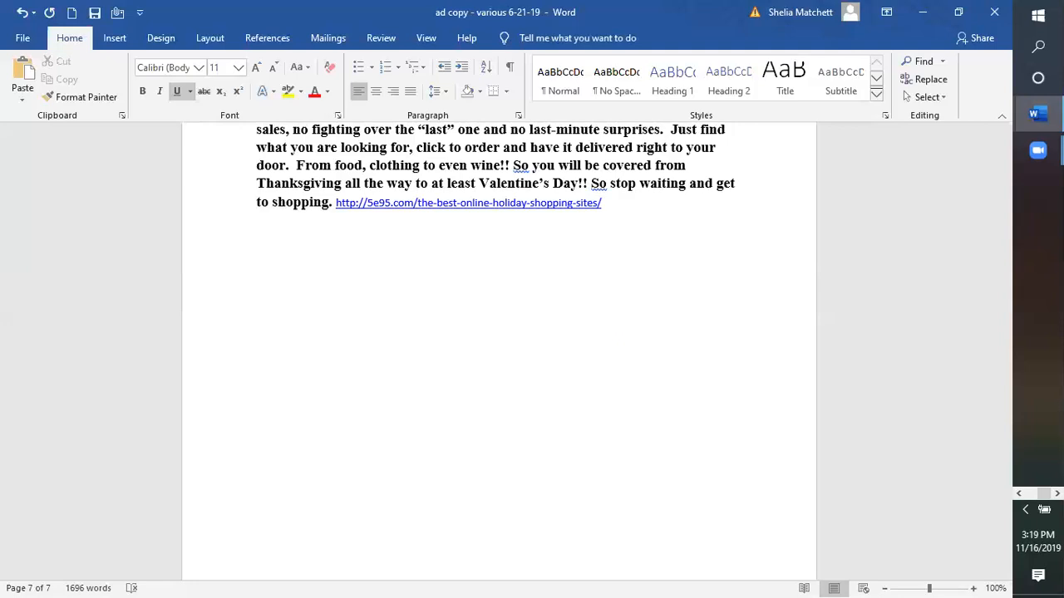
# Step: Turn off underlining and type the headline 'SIMPLE HOME DECORATING IDEAS'
pyautogui.write('S')
pyautogui.press('BackSpace')
pyautogui.hotkey('ctrl', 'u')
pyautogui.write('SIMPLE')
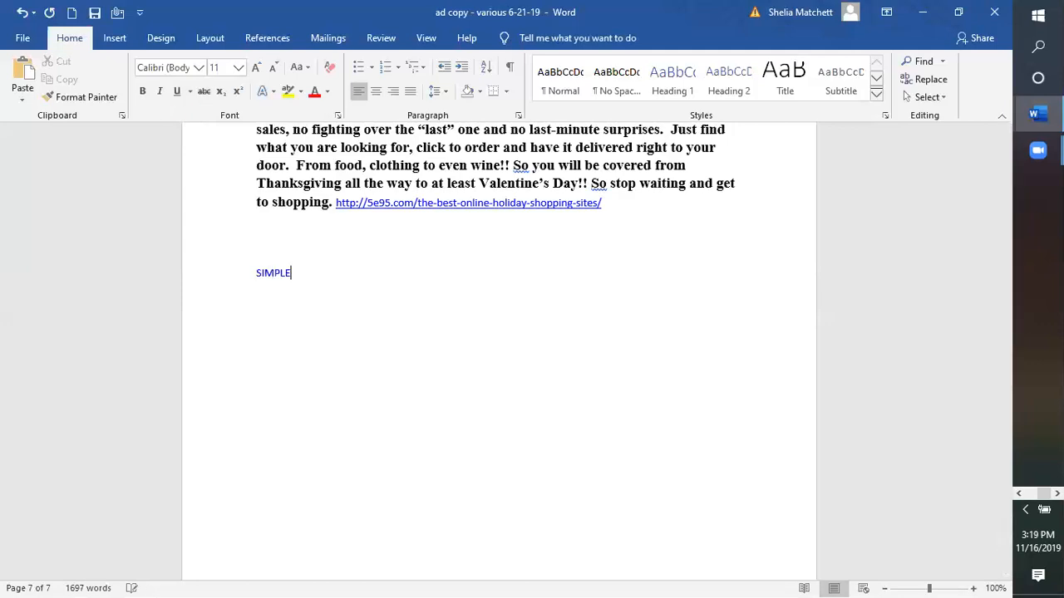
pyautogui.write(' HOME DECORATING IDEAS')
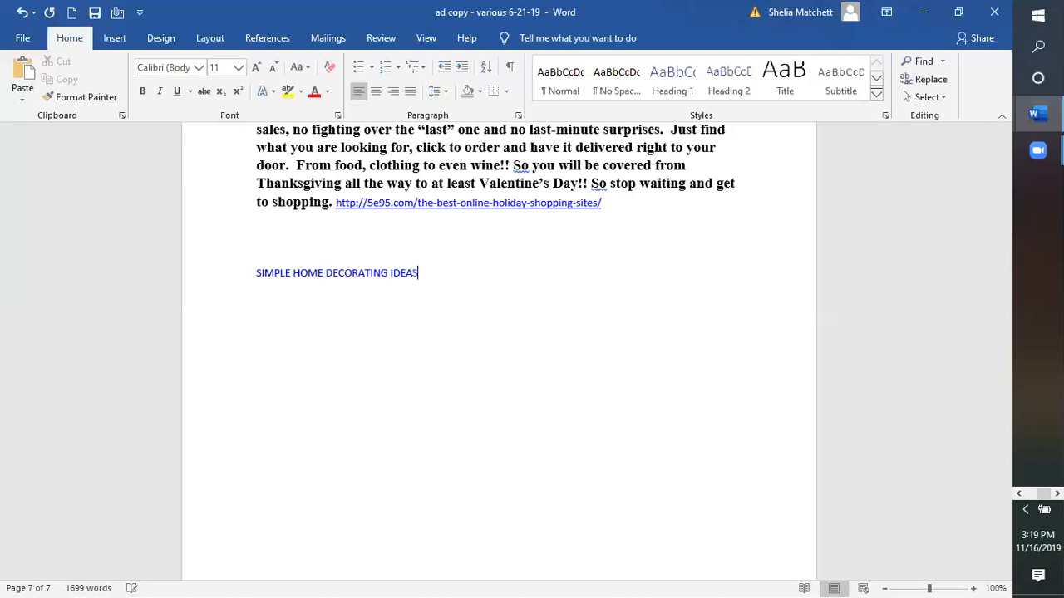
pyautogui.press('Return')
# Step: Add the headline 'DECORATING WITH OR WITHOUT A BUDGET CHANGE THAT LOOK - REDECORATE'
pyautogui.write('DECORATING I')
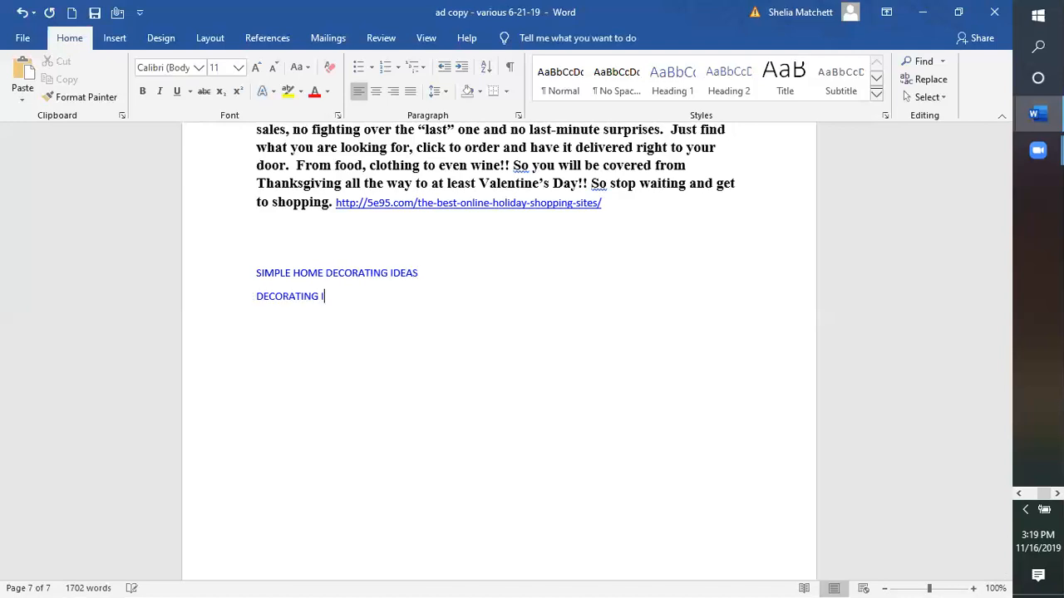
pyautogui.press('BackSpace')
pyautogui.write('WITH OR WITHOUT A BUD')
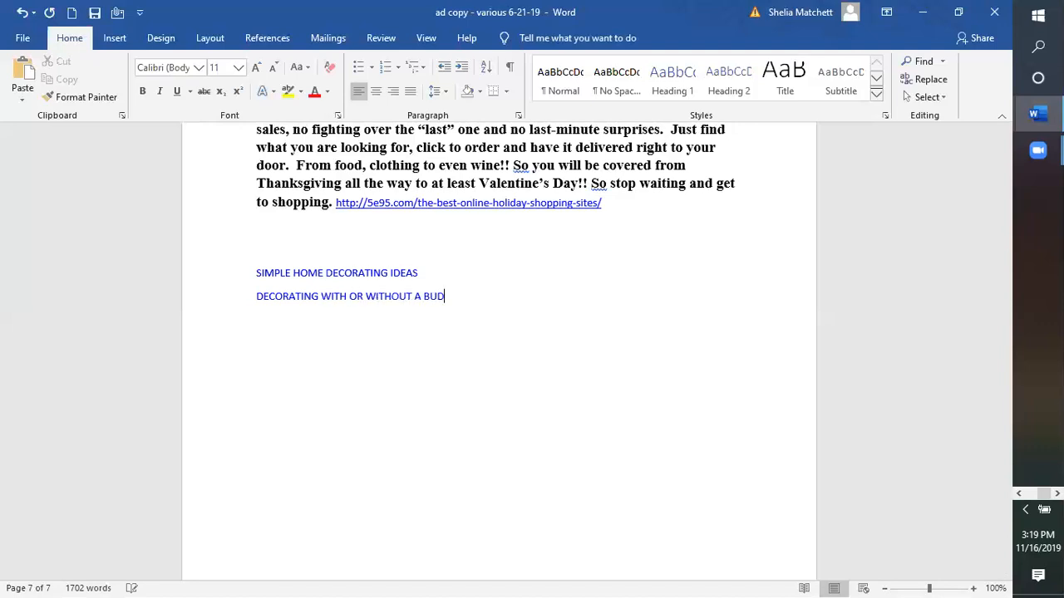
pyautogui.write('GET ')
pyautogui.write('C')
pyautogui.write('HANGE ')
pyautogui.write('TH')
pyautogui.write('AT L')
pyautogui.write('OOK - R')
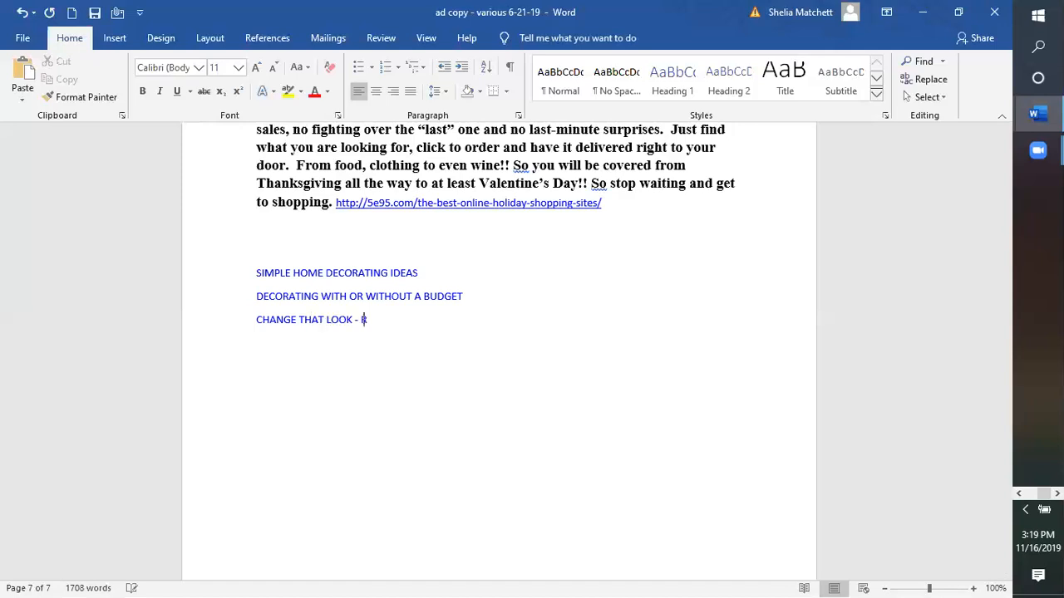
pyautogui.write('EDR')
pyautogui.press('BackSpace')
pyautogui.write('ECORATE')
pyautogui.press('Return')
# Step: Add the headline 'REFRESH THE LOOK OF YOUR HOME - REDECORATE'
pyautogui.write('RE')
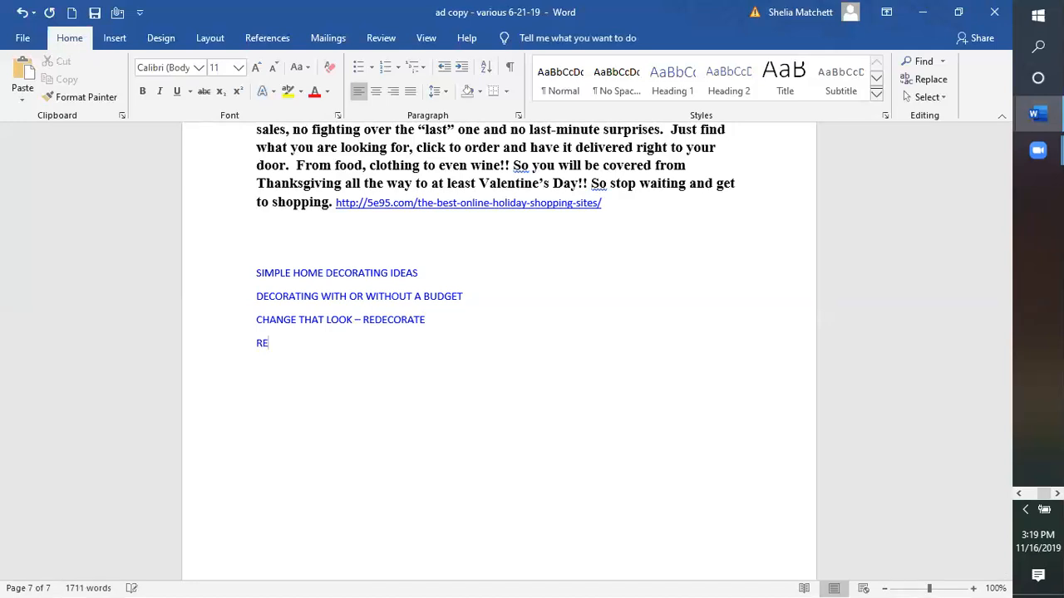
pyautogui.write('FRS')
pyautogui.press('BackSpace')
pyautogui.write('EHS')
pyautogui.press('BackSpace')
pyautogui.press('BackSpace')
pyautogui.write('SH THE')
pyautogui.press('BackSpace')
pyautogui.write('LOOK OF YOU')
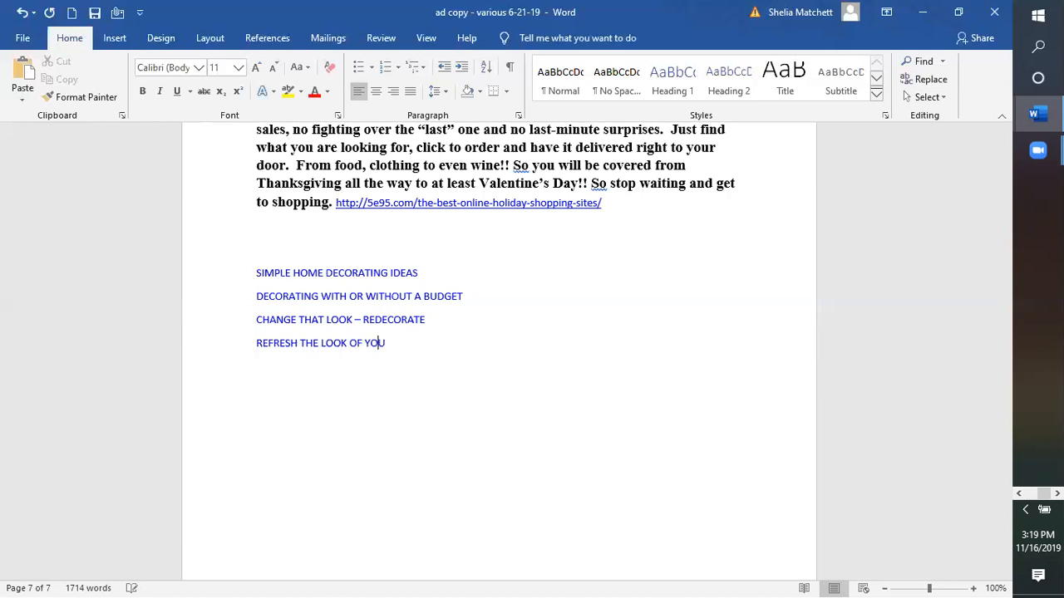
pyautogui.write('R HOME - REDECORATE')
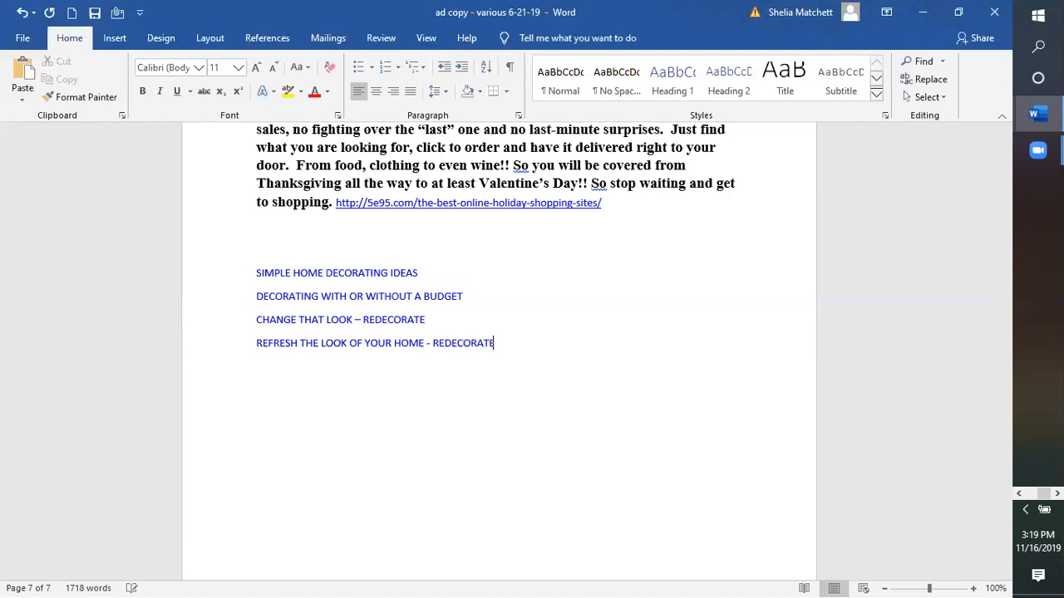
pyautogui.press('Return')
# Step: Add 'TIME TO REDECORATE - SIMPLE HOME IDEAS' followed by a 'Descriptions:' label line
pyautogui.write('TIME TO RE')
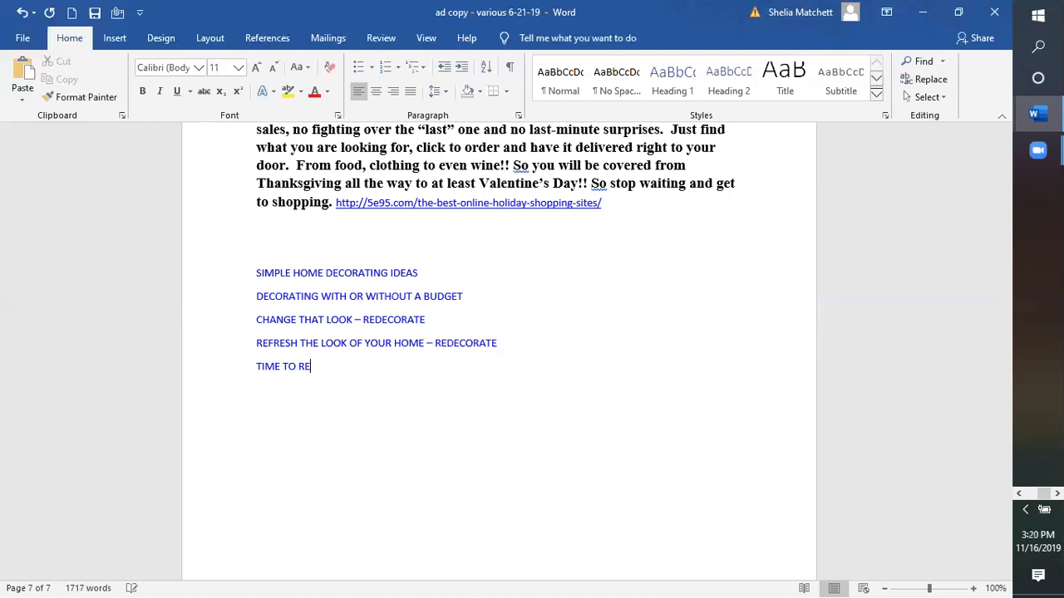
pyautogui.write('DECORATE - SIME')
pyautogui.press('BackSpace')
pyautogui.write('PLE HOM')
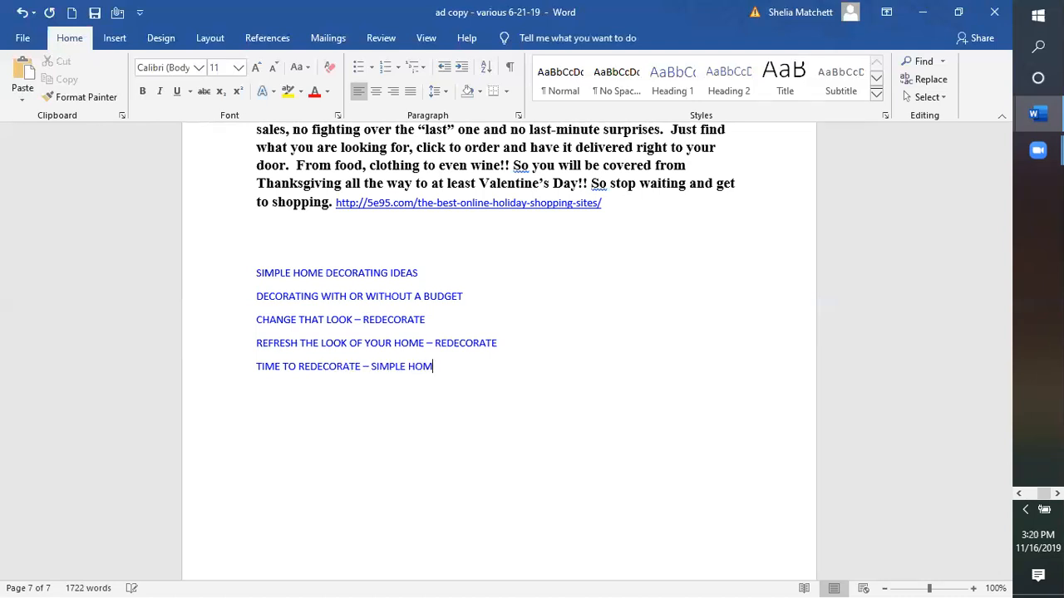
pyautogui.write('E IDEAS')
pyautogui.press('Return')
pyautogui.write('Descriptions')
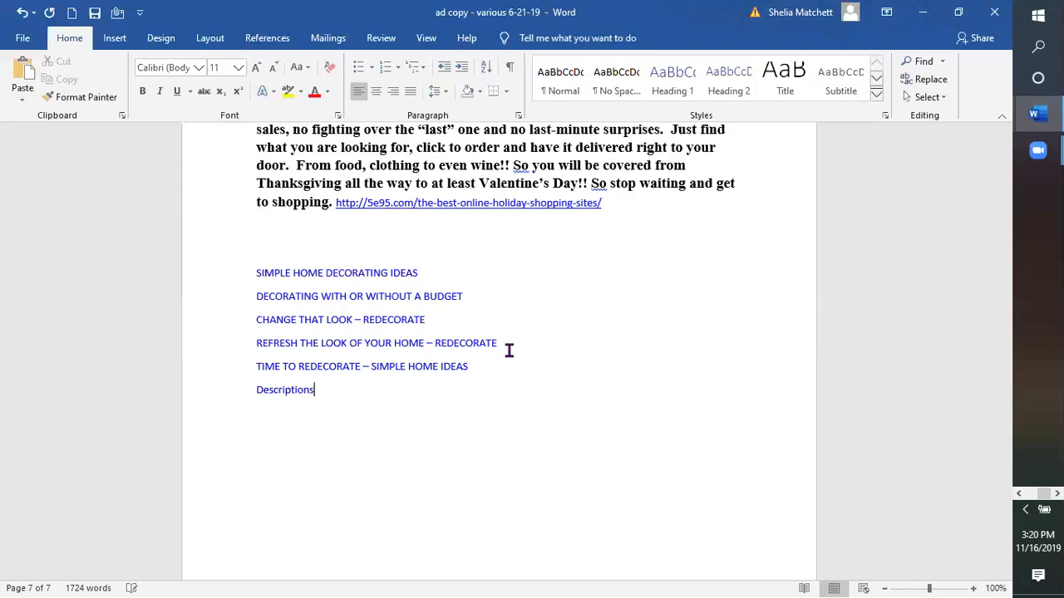
pyautogui.write(':')
pyautogui.press('Return')
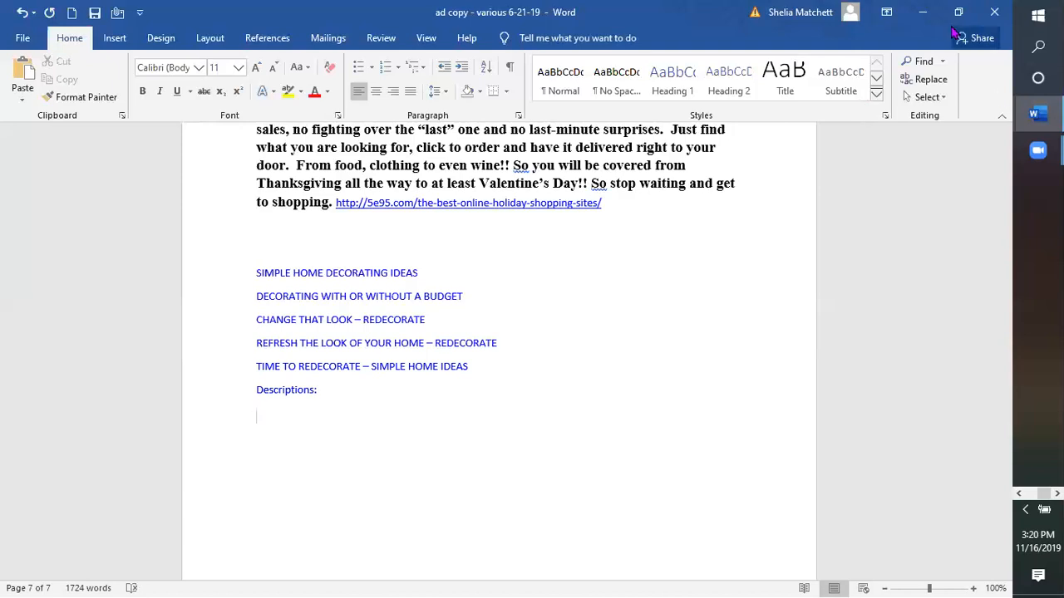
# Step: Bring Chrome forward on the Simple Home Decorating Ideas preview tab
pyautogui.click(1017, 495)
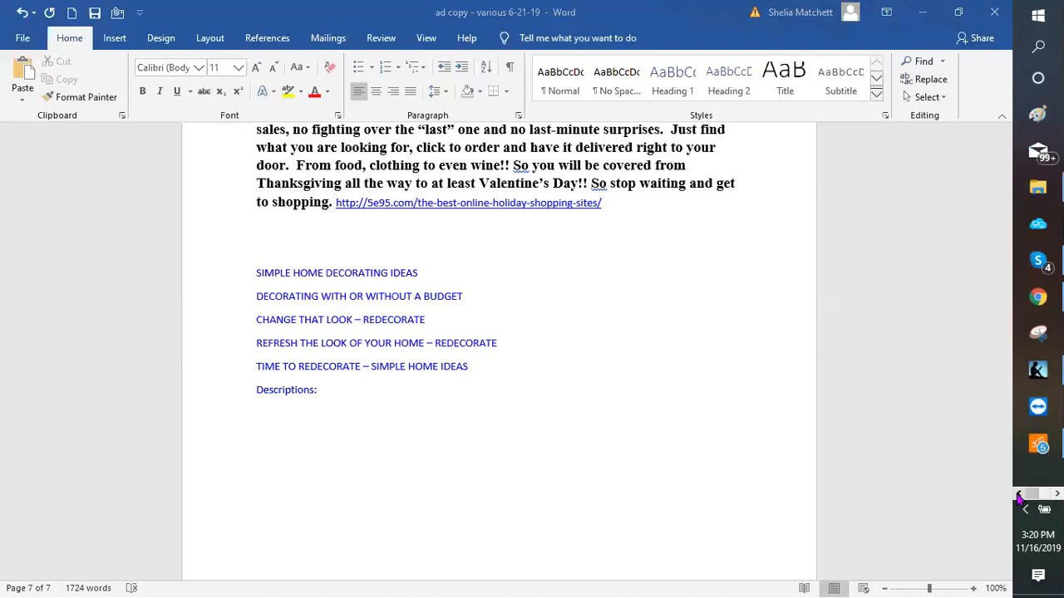
pyautogui.moveTo(1035, 301)
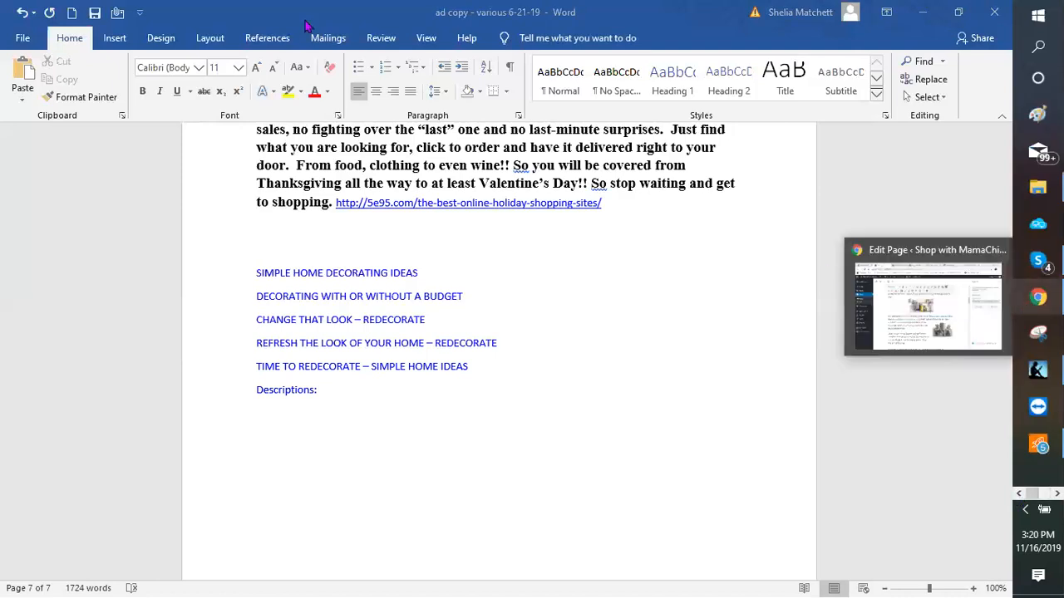
pyautogui.click(923, 303)
pyautogui.hotkey('ctrl', 'Tab')
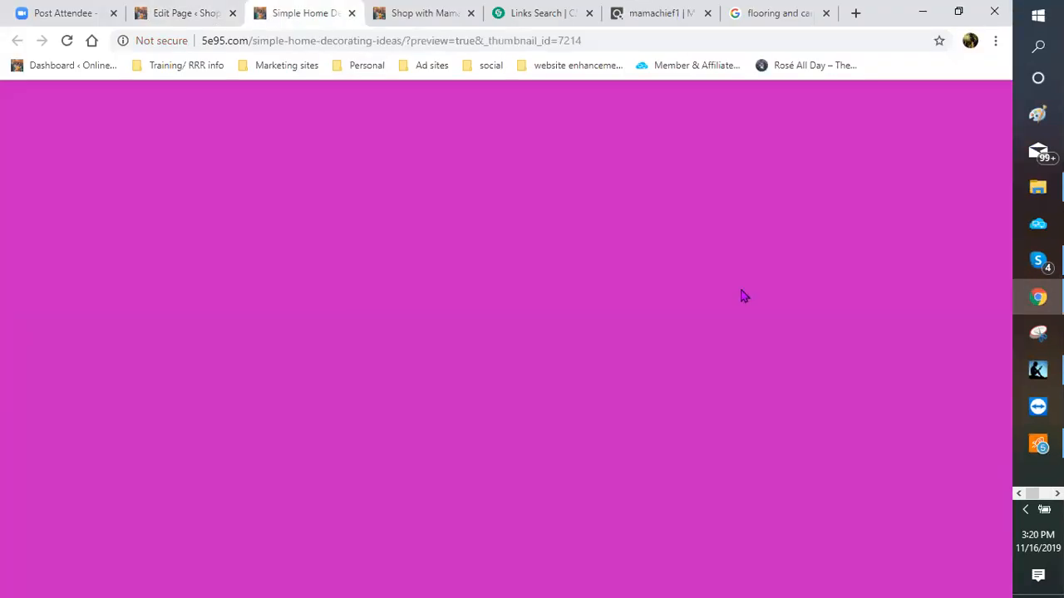
# Step: Scroll through the page preview down to the living and dining room furniture section
pyautogui.scroll(-8, 723, 379)
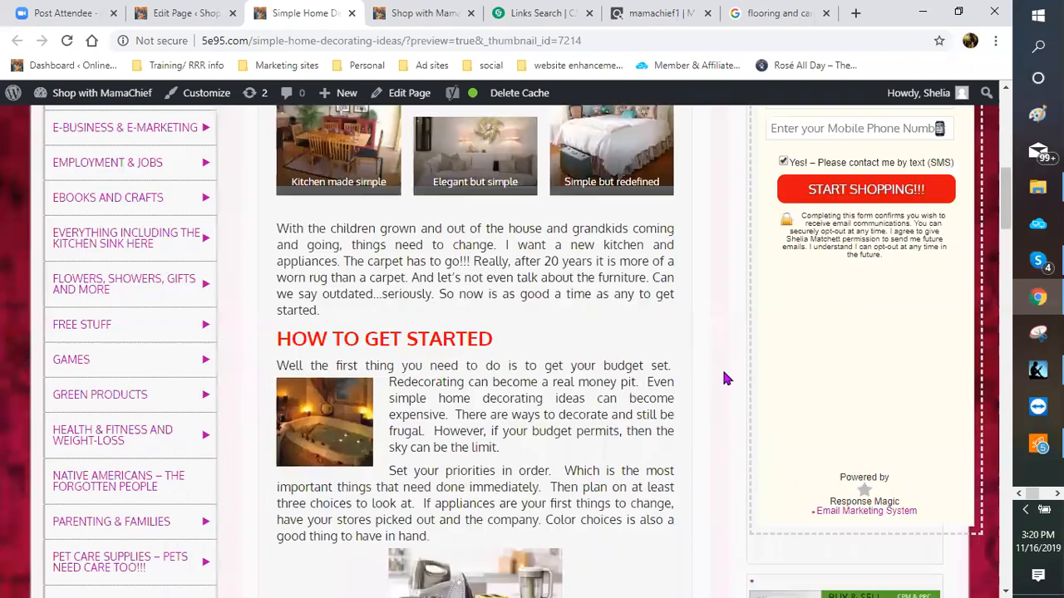
pyautogui.scroll(-5, 867, 511)
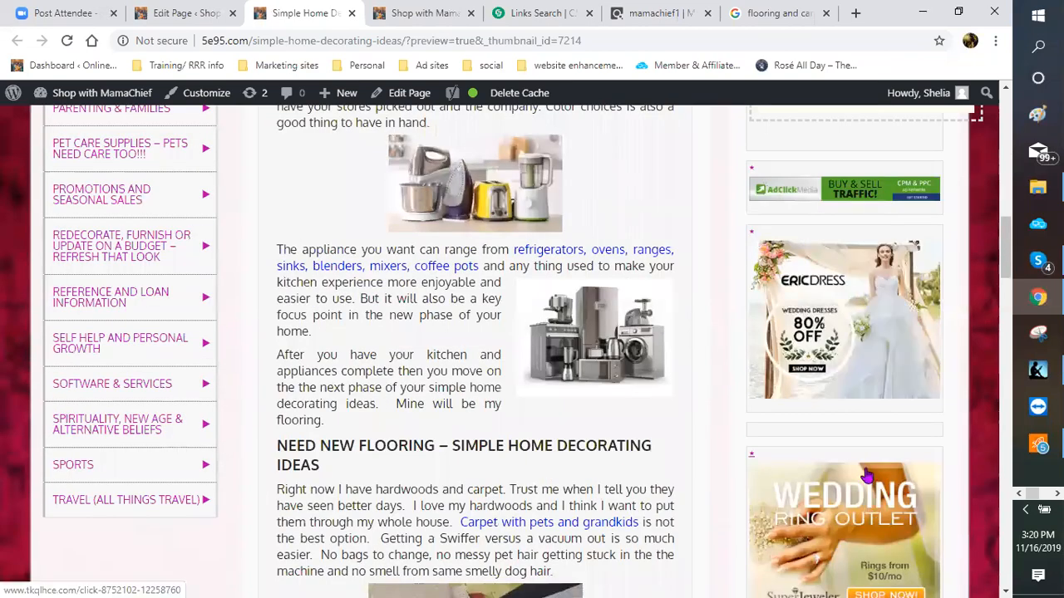
pyautogui.scroll(-4, 867, 474)
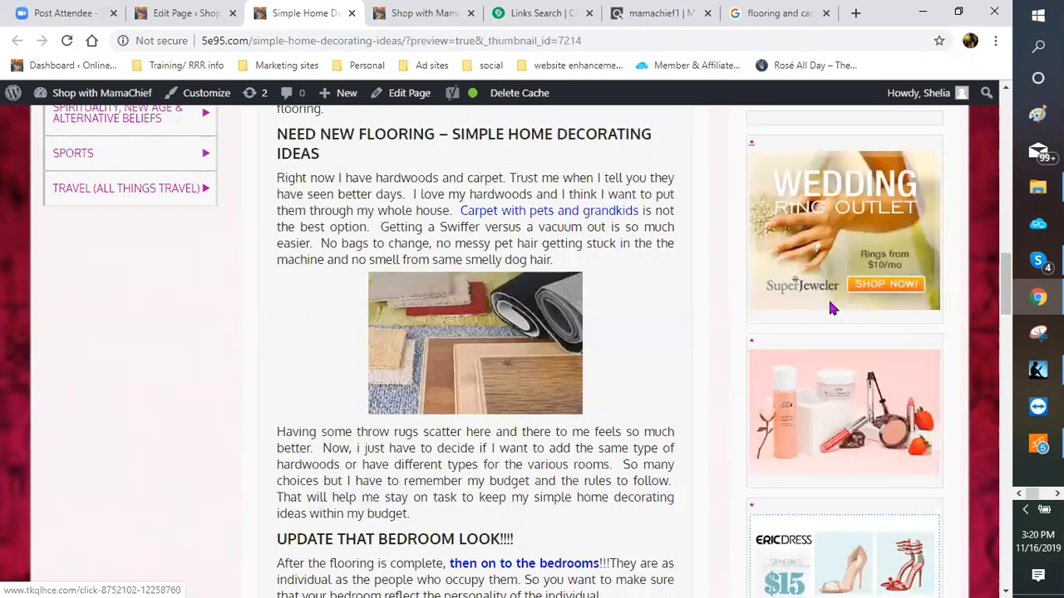
pyautogui.scroll(-3, 824, 353)
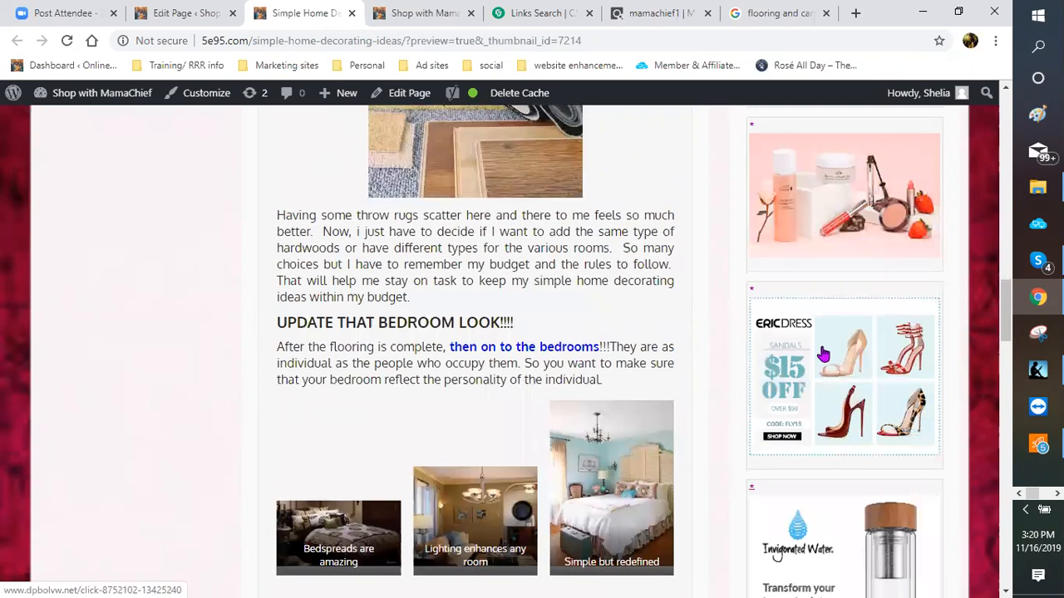
pyautogui.scroll(5, 823, 353)
pyautogui.scroll(3, 824, 354)
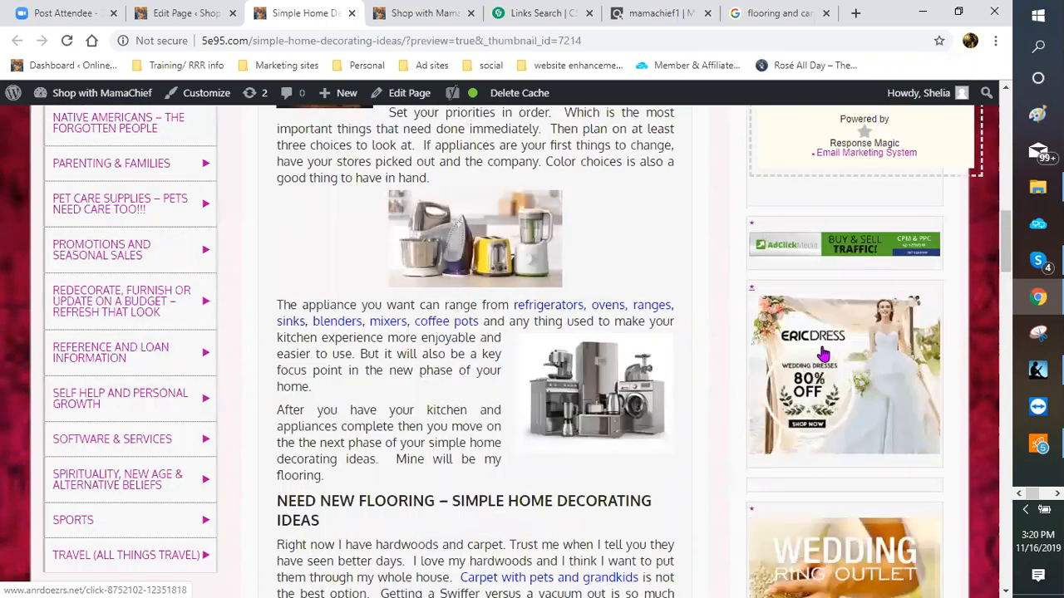
pyautogui.scroll(1, 839, 344)
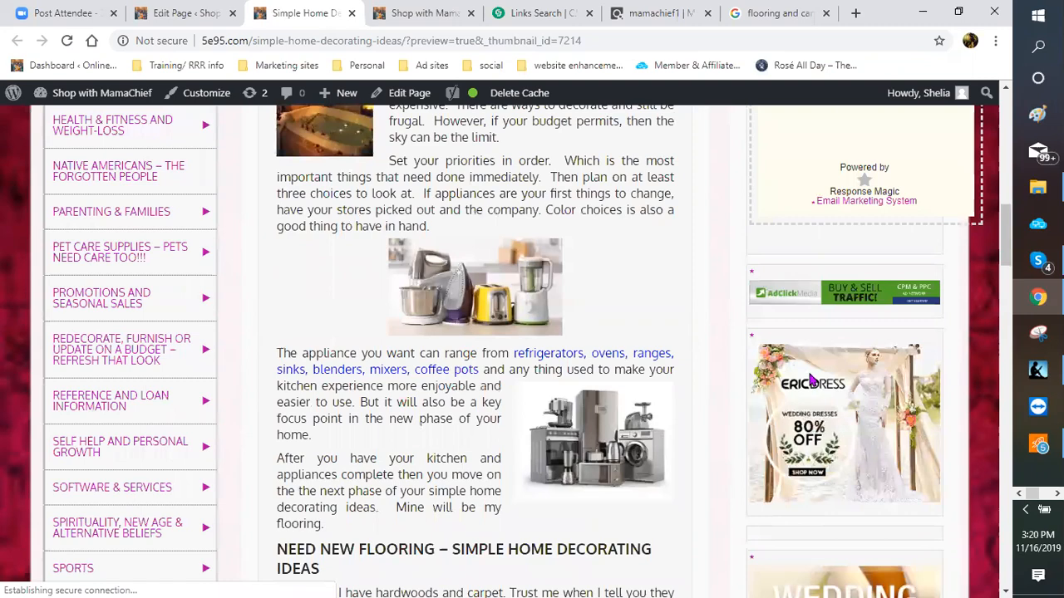
pyautogui.scroll(3, 769, 380)
pyautogui.scroll(3, 752, 378)
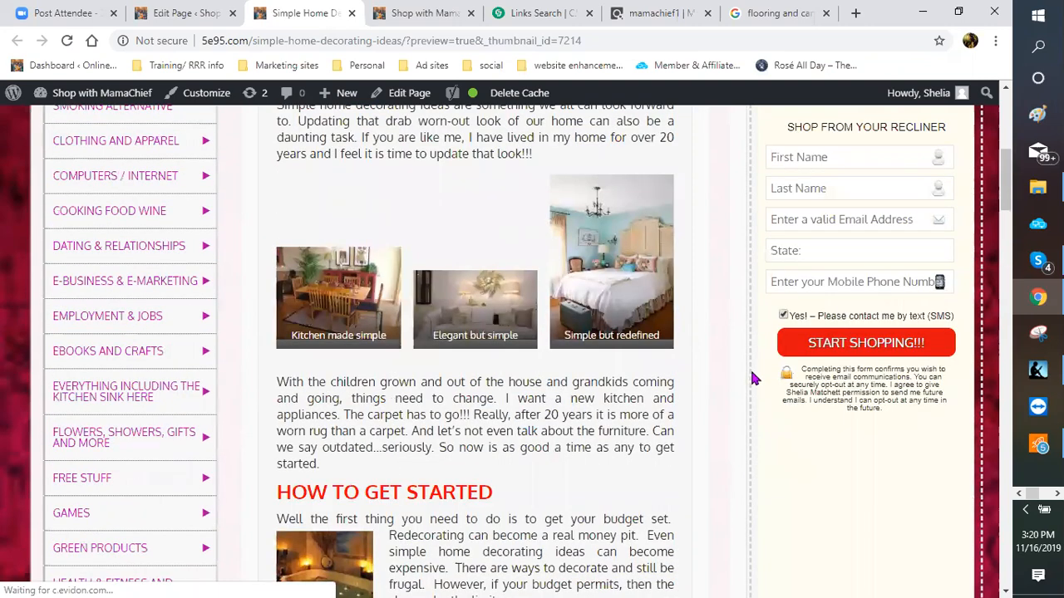
pyautogui.scroll(-1, 749, 381)
pyautogui.scroll(-6, 748, 383)
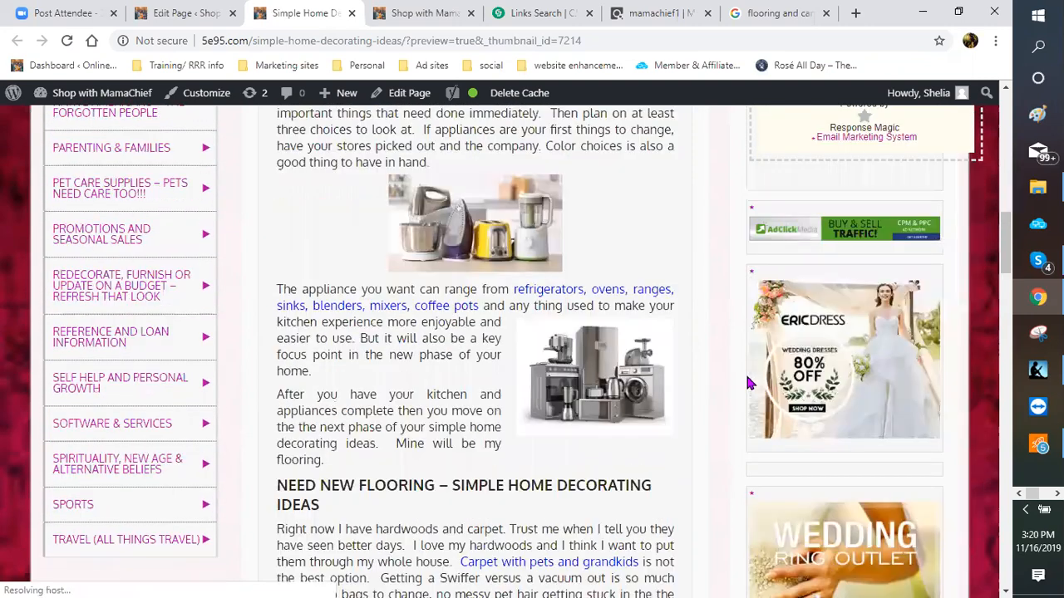
pyautogui.scroll(-1, 926, 466)
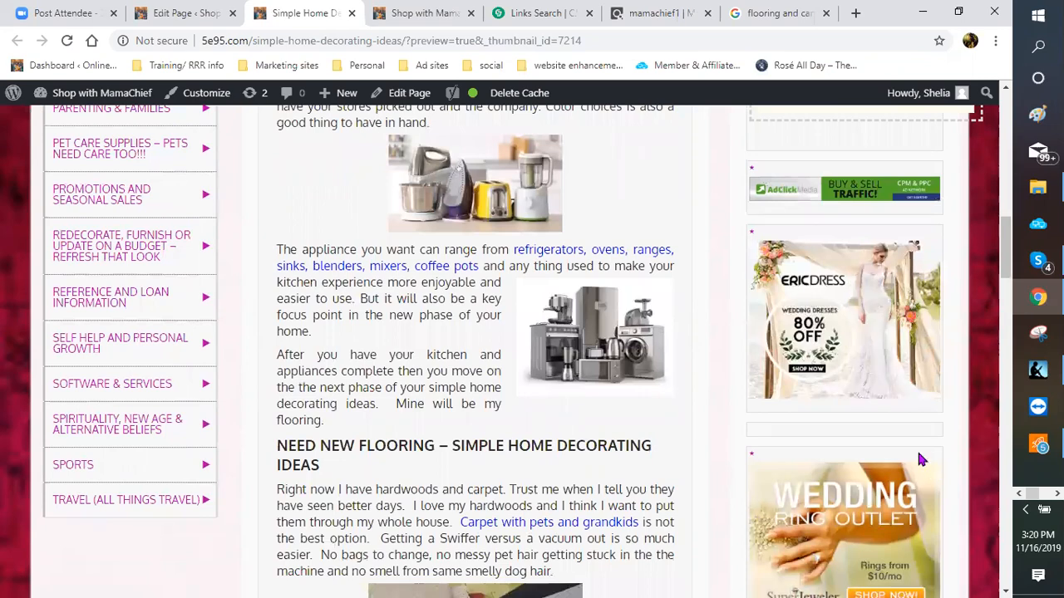
pyautogui.scroll(-3, 920, 460)
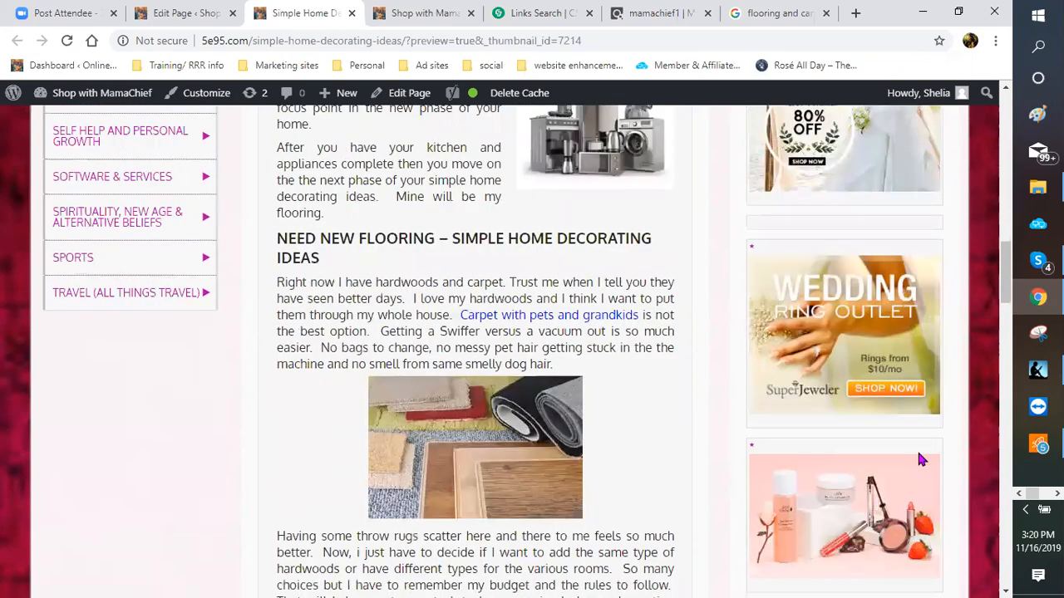
pyautogui.scroll(-3, 917, 448)
pyautogui.scroll(-2, 907, 441)
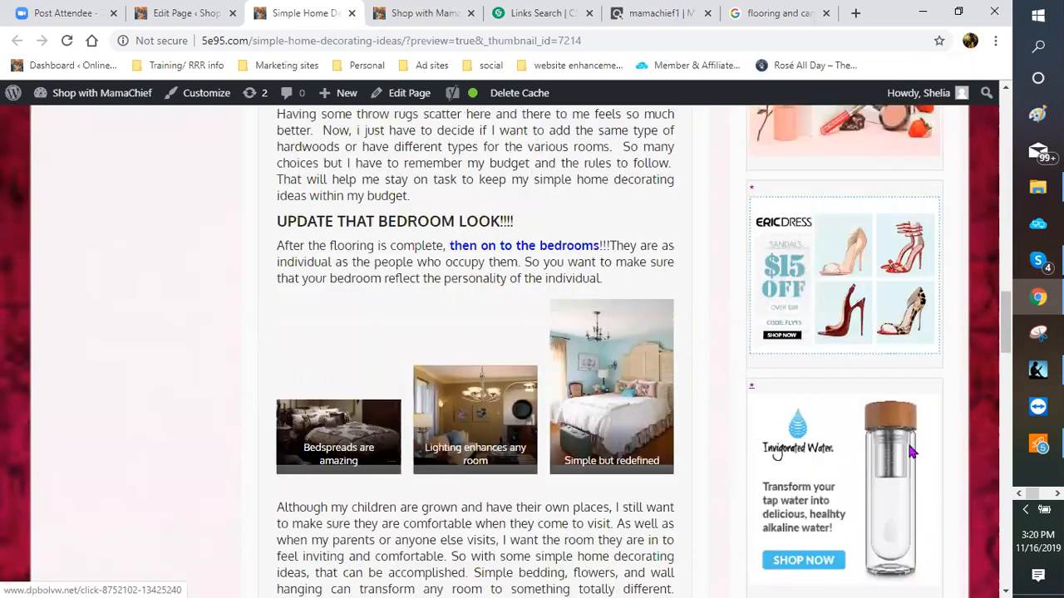
pyautogui.scroll(-2, 842, 237)
pyautogui.scroll(-4, 831, 333)
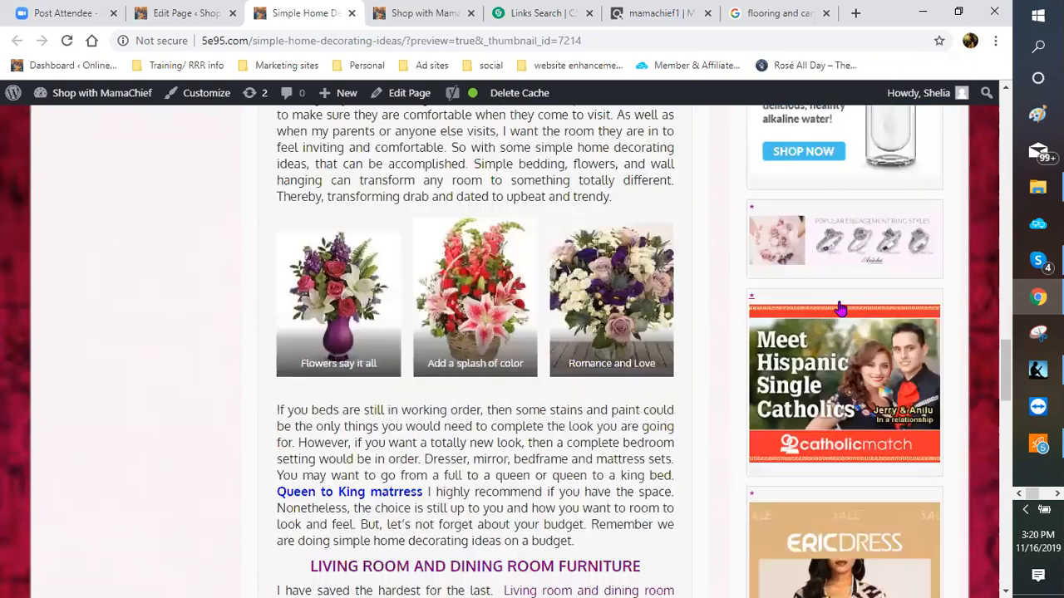
pyautogui.scroll(-4, 835, 343)
pyautogui.scroll(-1, 892, 331)
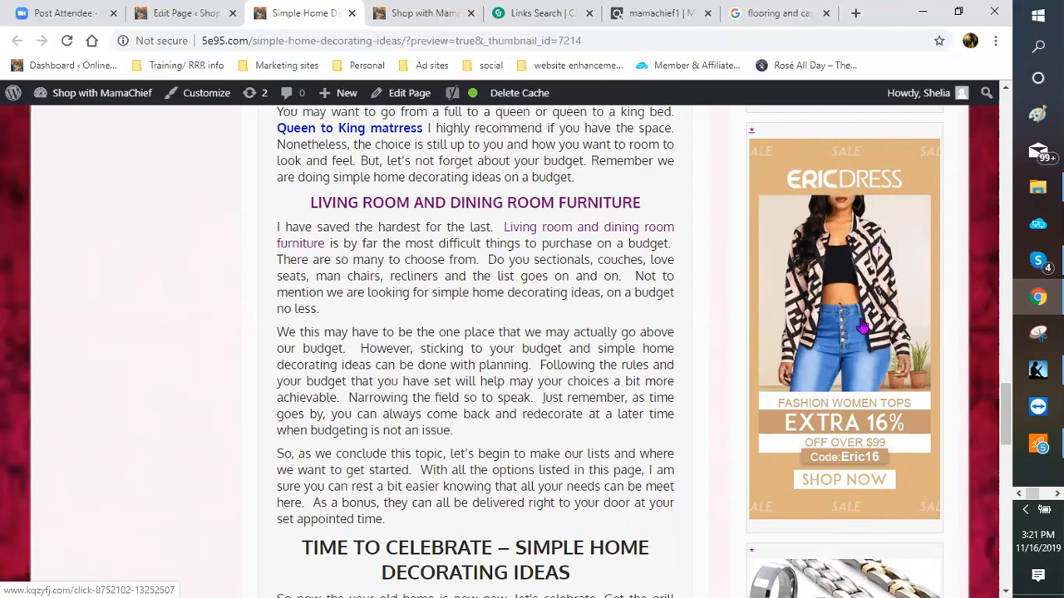
# Step: Copy the HTML code of the AppliancesConnection Black Friday 2019 250x250 banner link
pyautogui.click(535, 15)
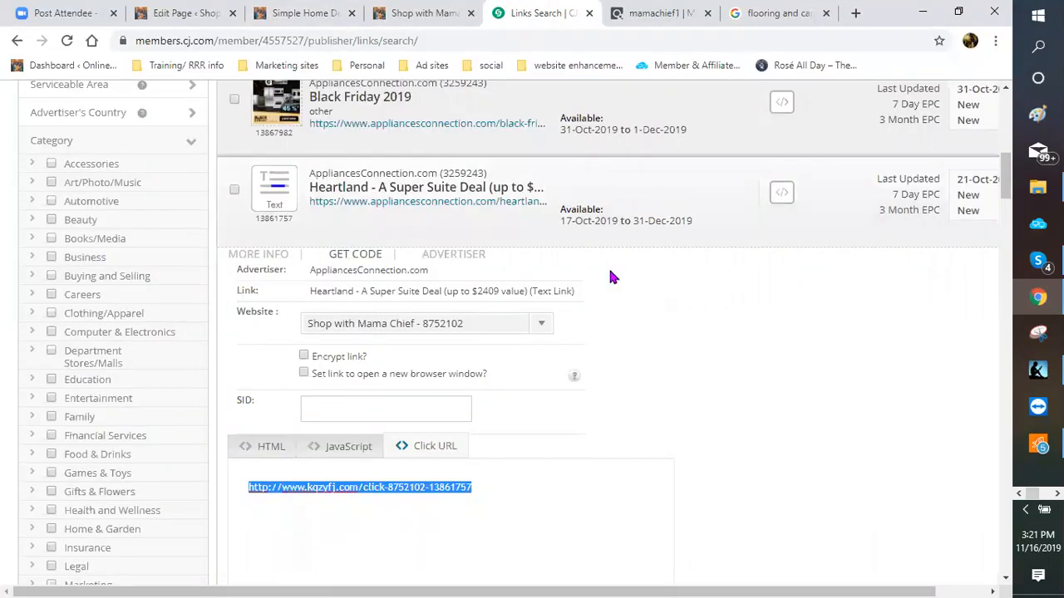
pyautogui.scroll(3, 439, 321)
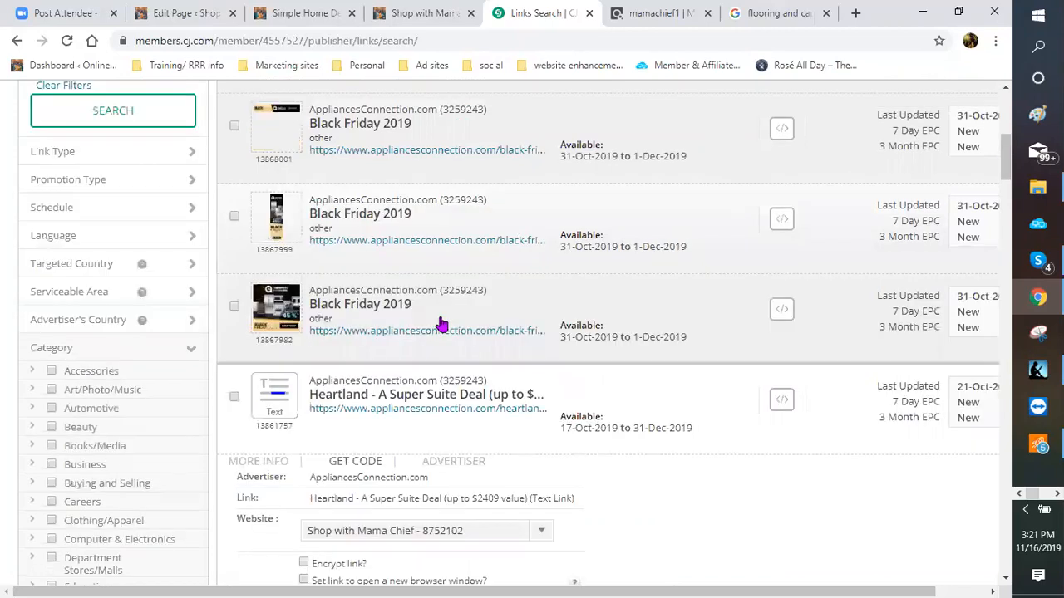
pyautogui.click(673, 310)
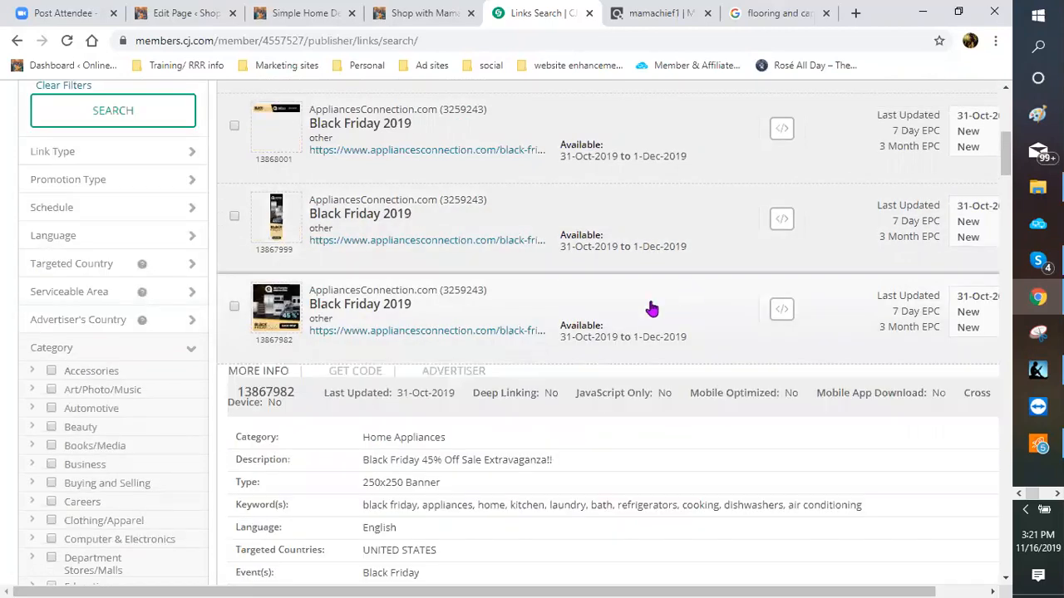
pyautogui.scroll(-1, 675, 262)
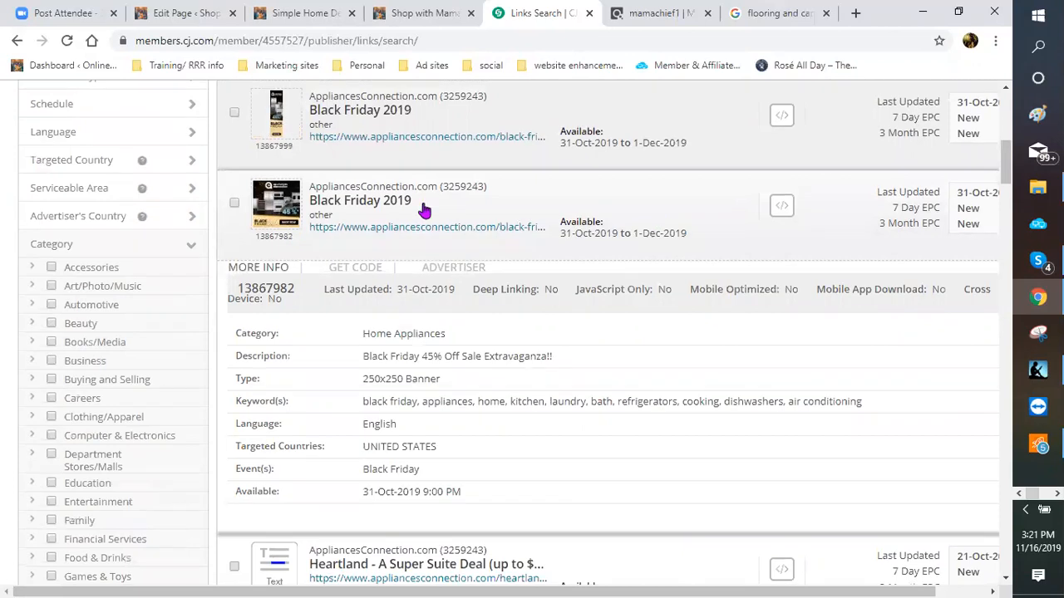
pyautogui.click(781, 208)
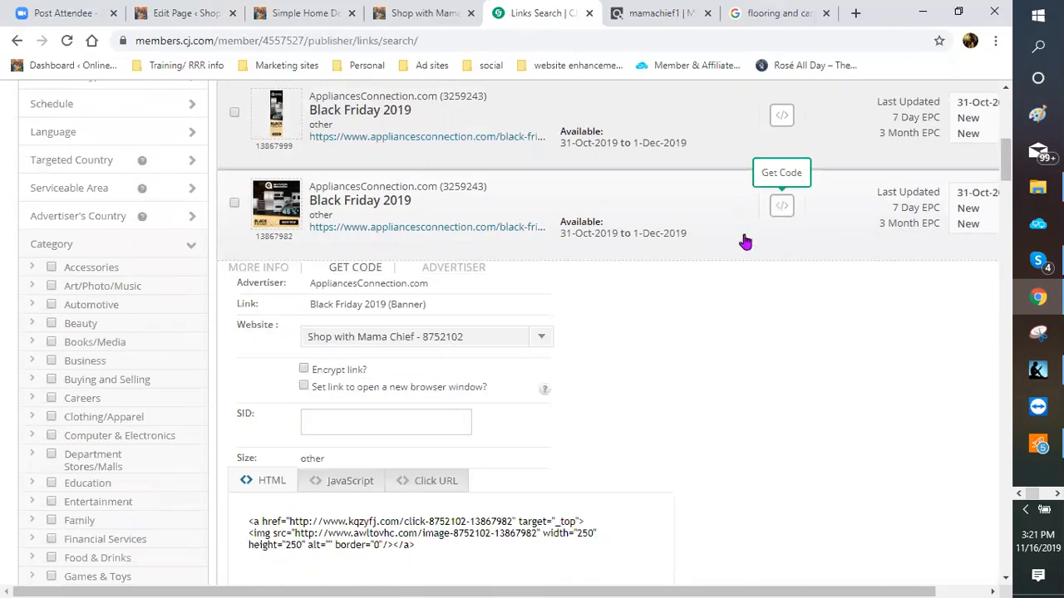
pyautogui.scroll(-2, 213, 351)
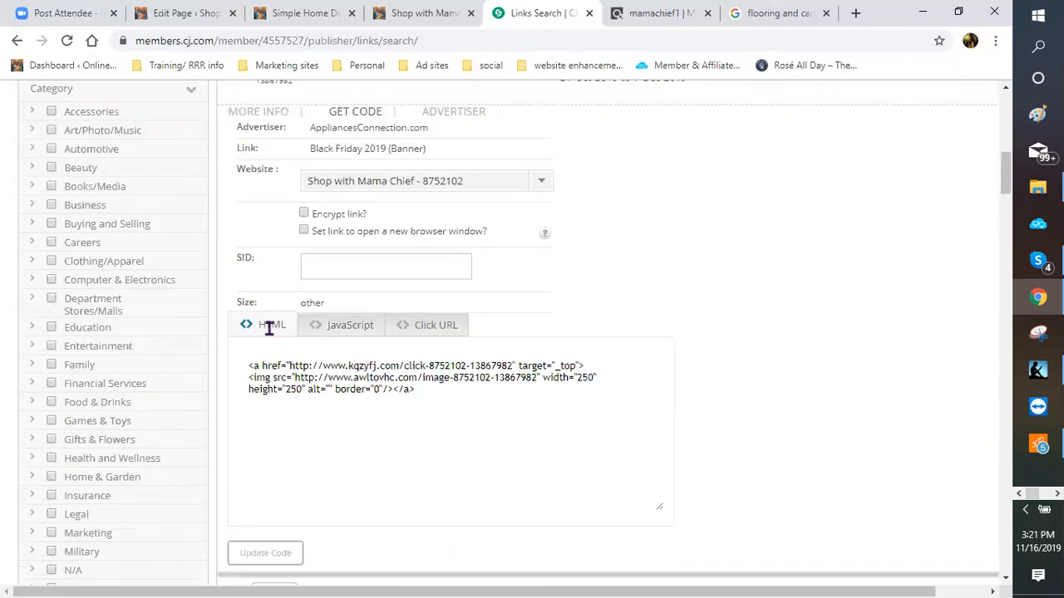
pyautogui.click(413, 397)
pyautogui.rightClick(382, 385)
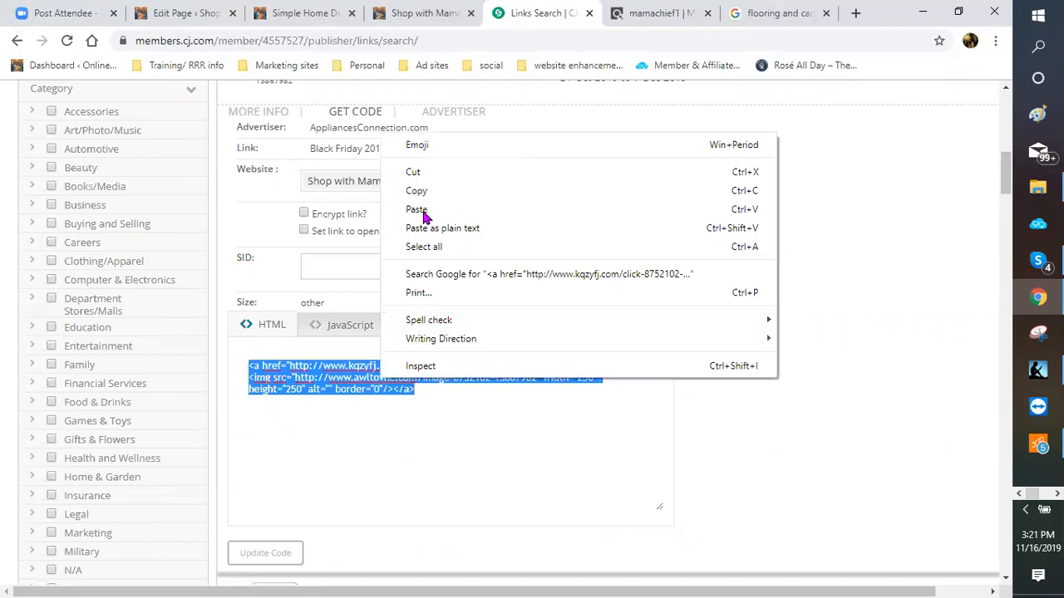
pyautogui.click(418, 192)
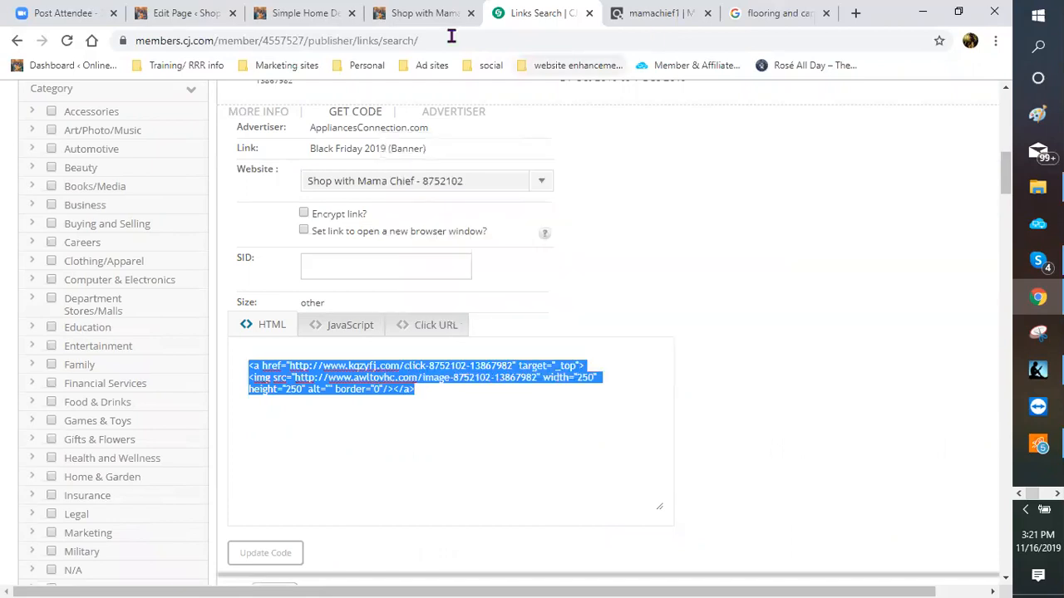
# Step: Go from the page to the WordPress dashboard's Appearance > Widgets screen
pyautogui.click(332, 14)
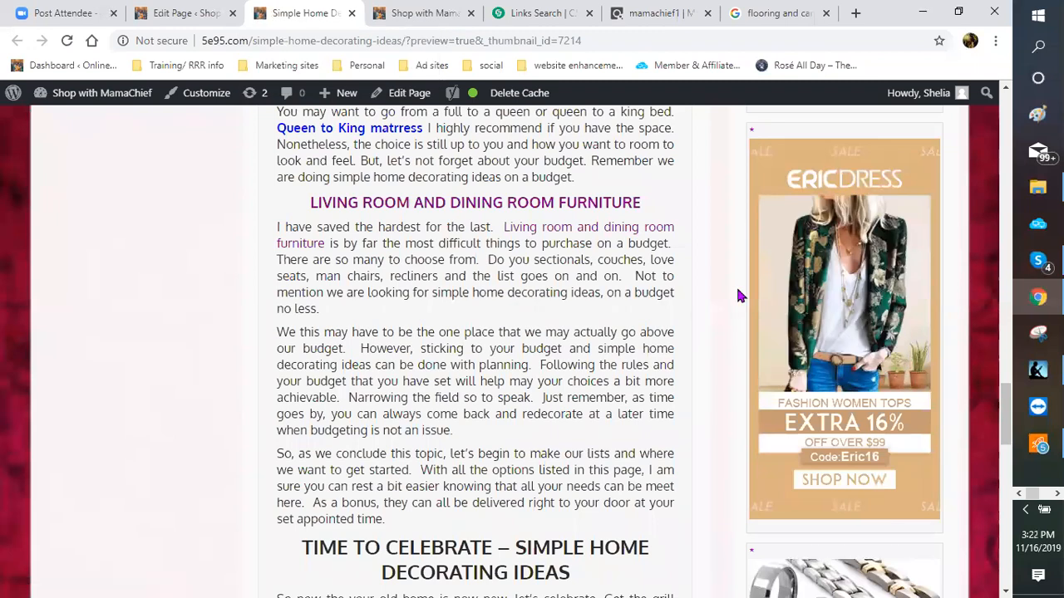
pyautogui.click(65, 94)
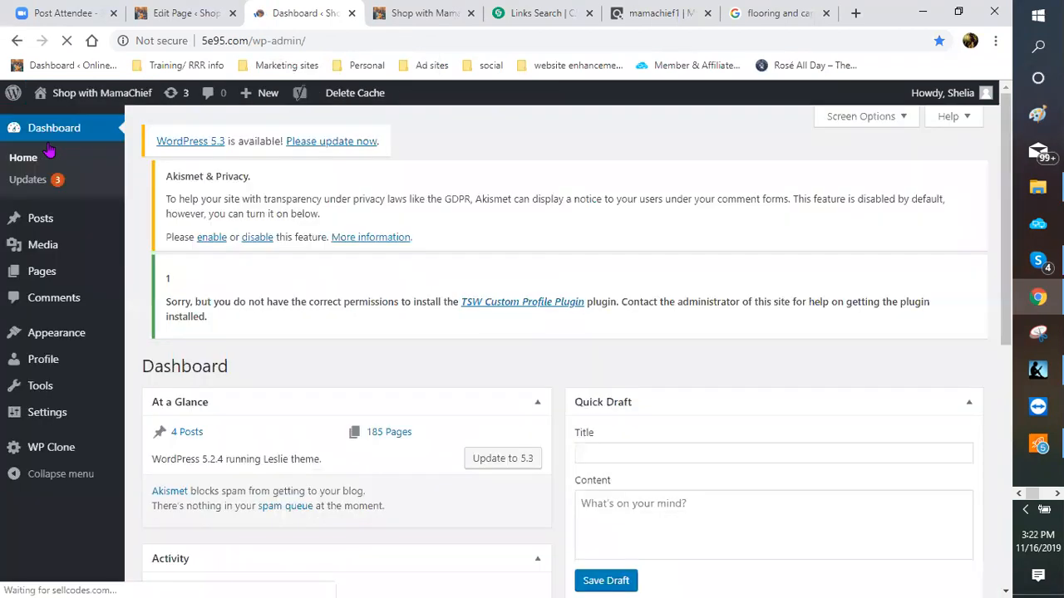
pyautogui.scroll(-1, 668, 403)
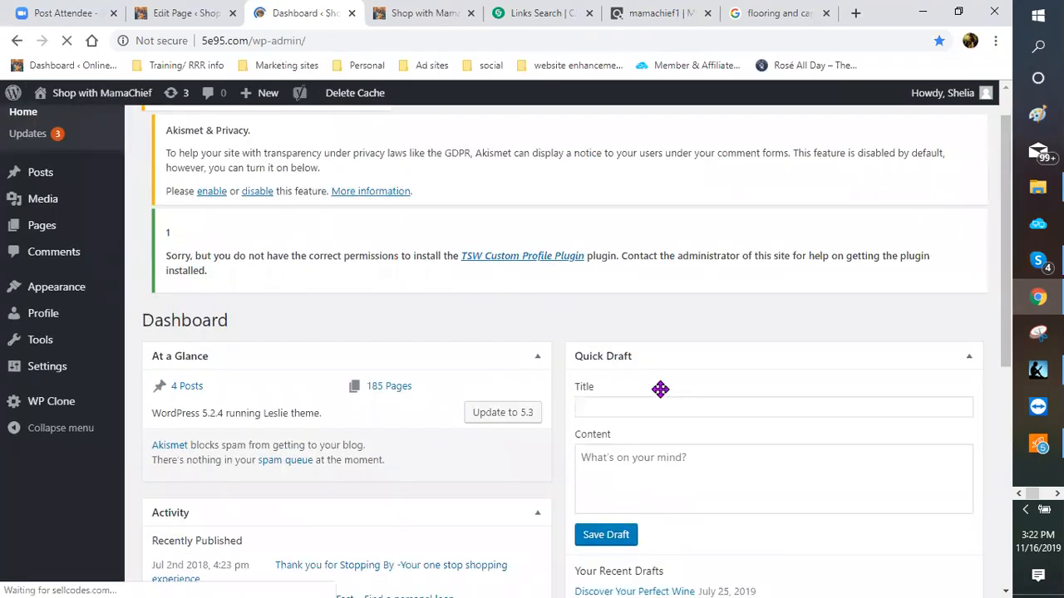
pyautogui.scroll(-1, 660, 389)
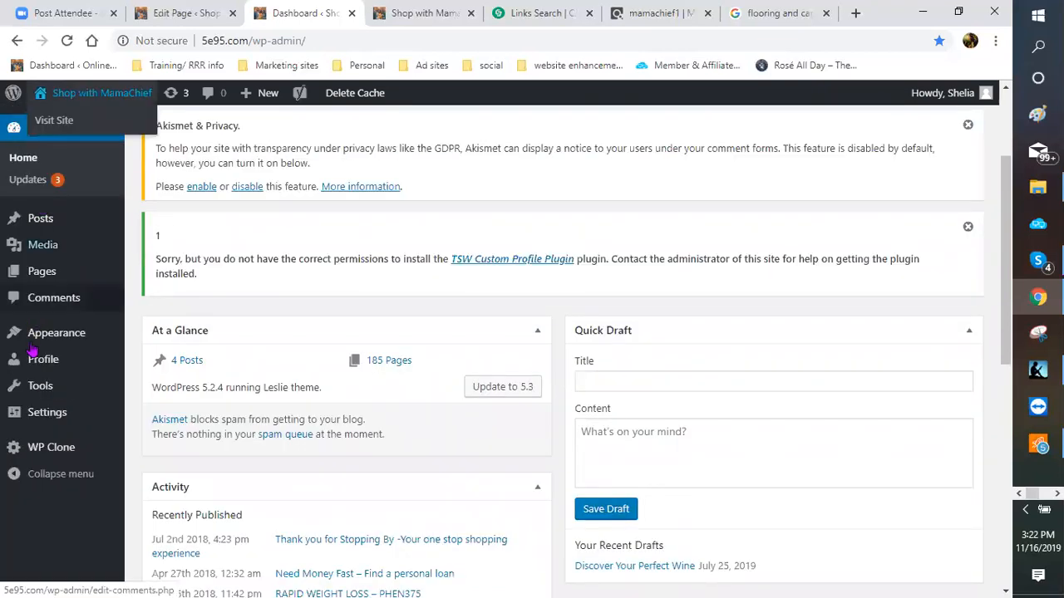
pyautogui.moveTo(30, 343)
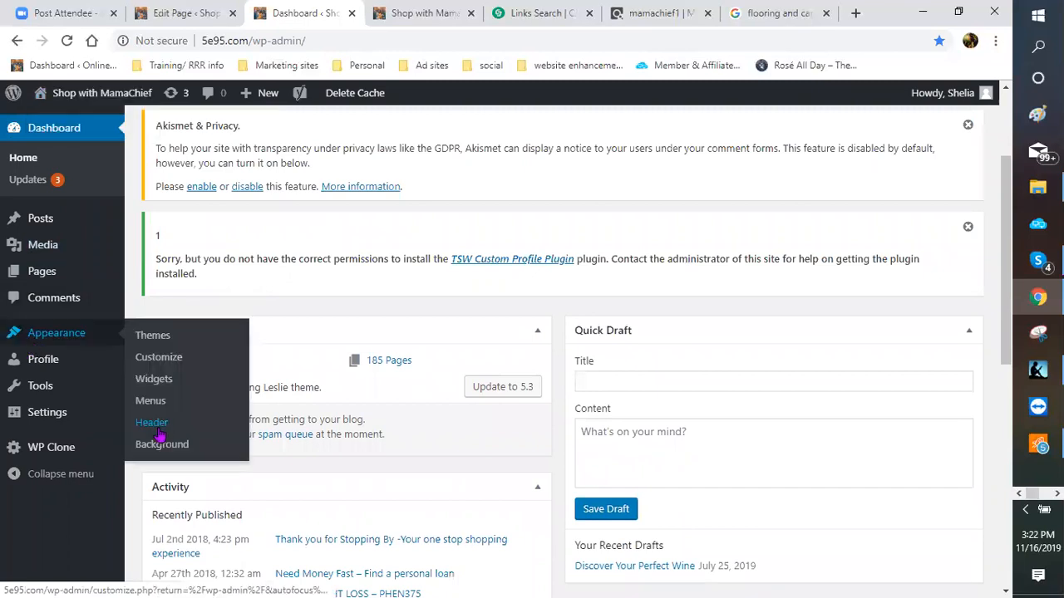
pyautogui.click(154, 385)
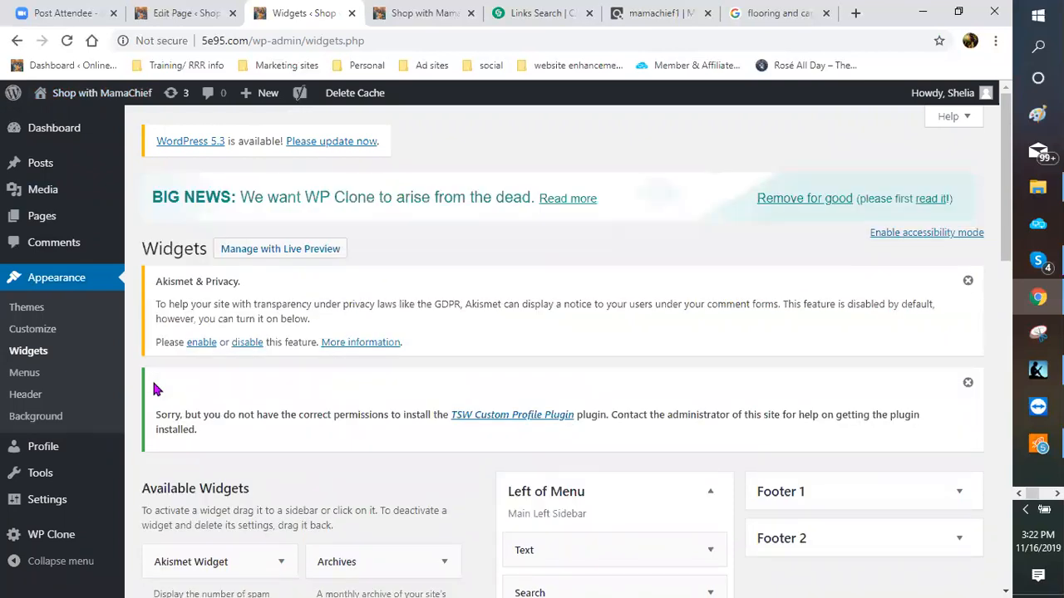
# Step: Add a Text widget to the Right Content Sidebar
pyautogui.scroll(-1, 590, 344)
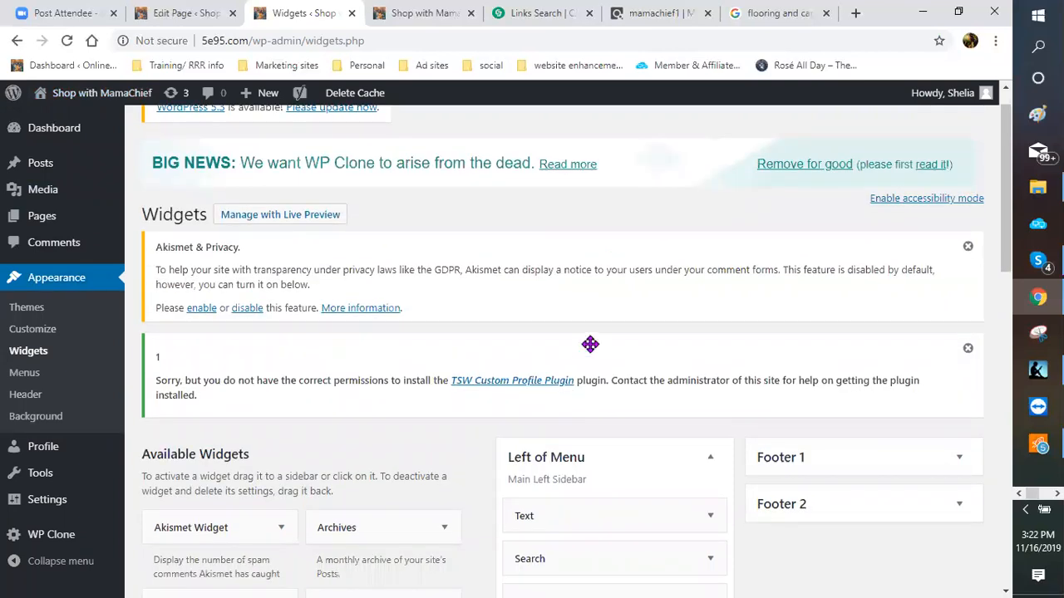
pyautogui.scroll(-3, 553, 154)
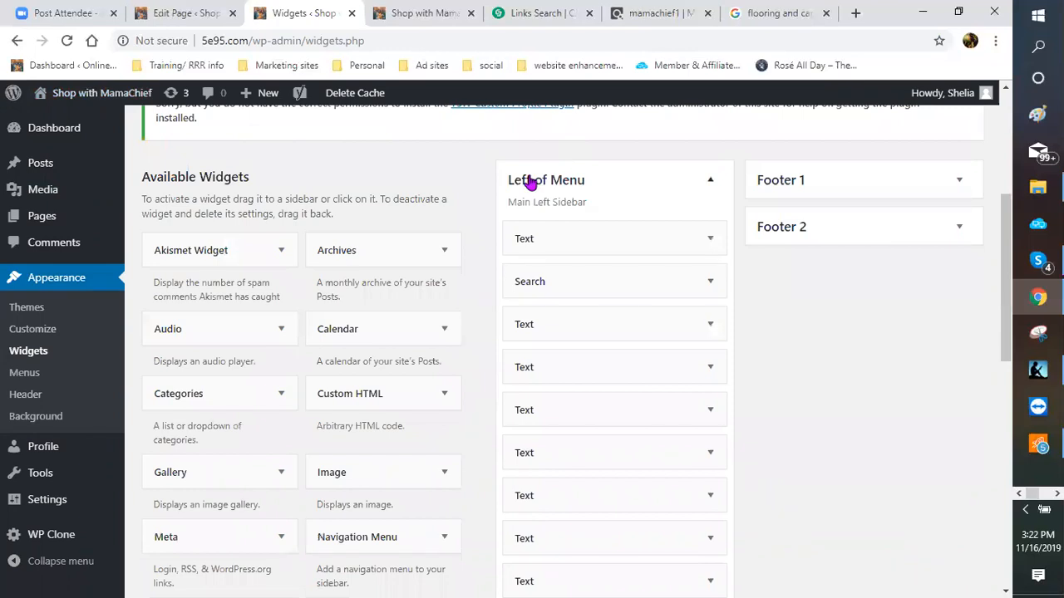
pyautogui.scroll(-3, 590, 441)
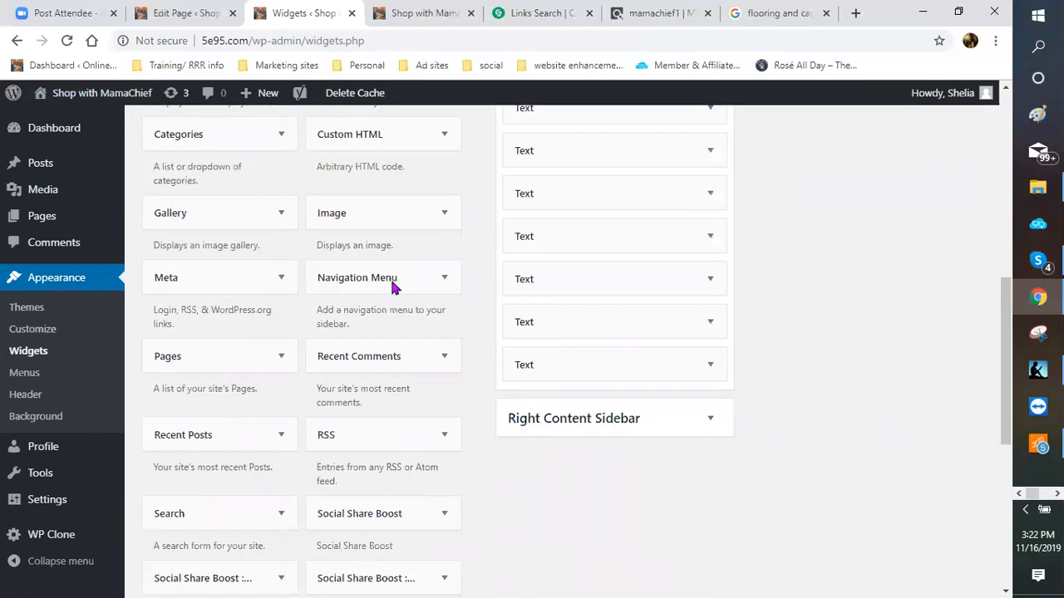
pyautogui.scroll(1, 345, 242)
pyautogui.scroll(-1, 356, 299)
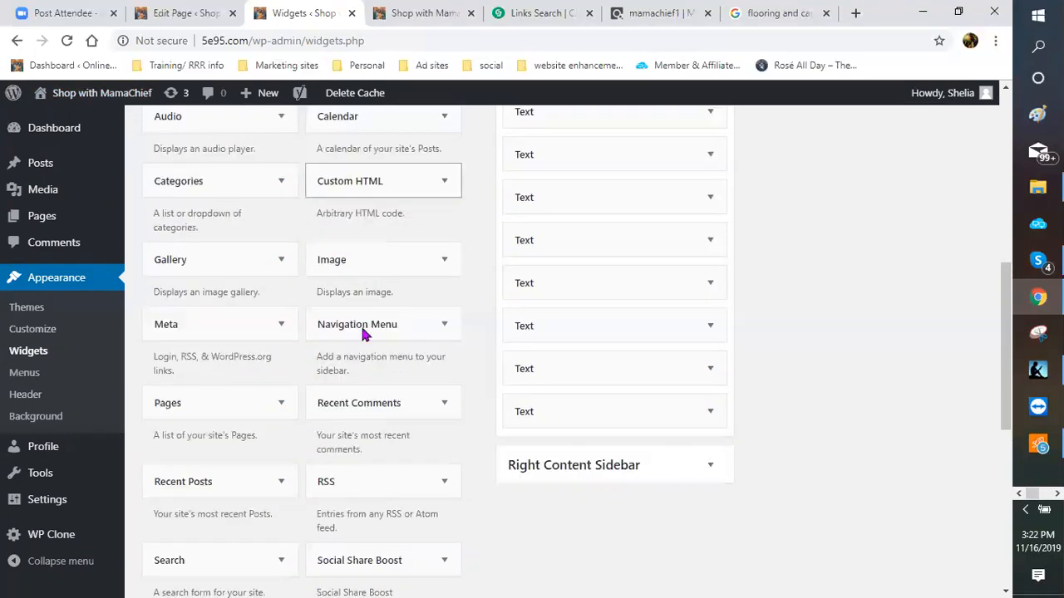
pyautogui.scroll(-5, 363, 326)
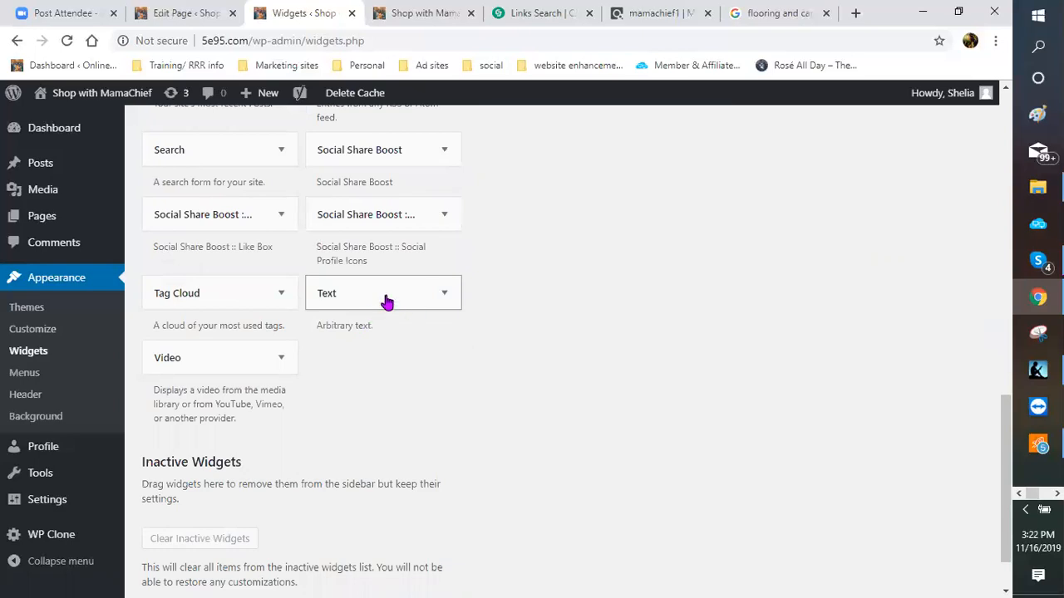
pyautogui.click(386, 302)
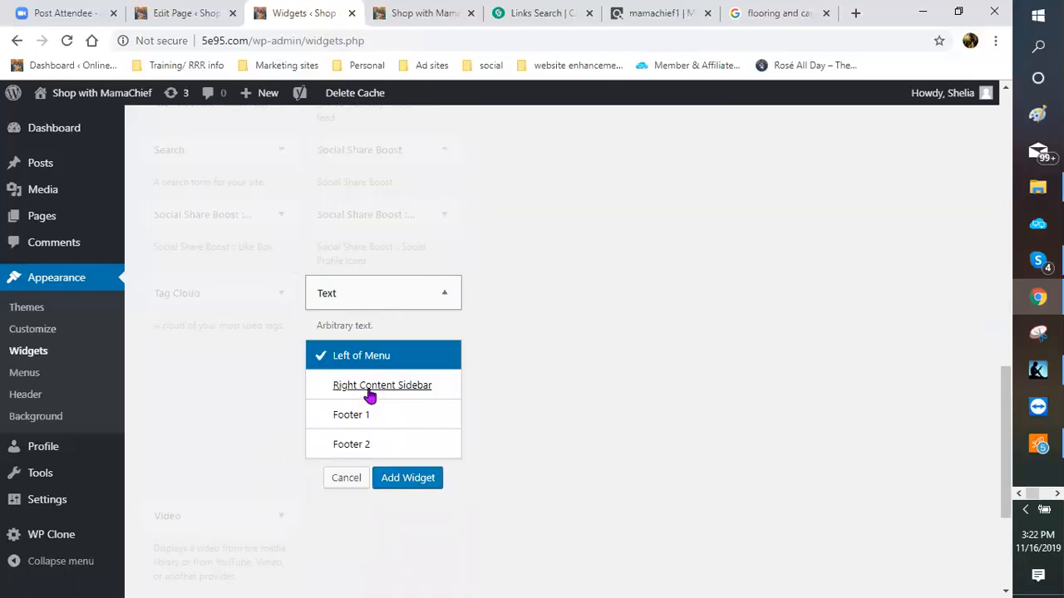
pyautogui.click(370, 395)
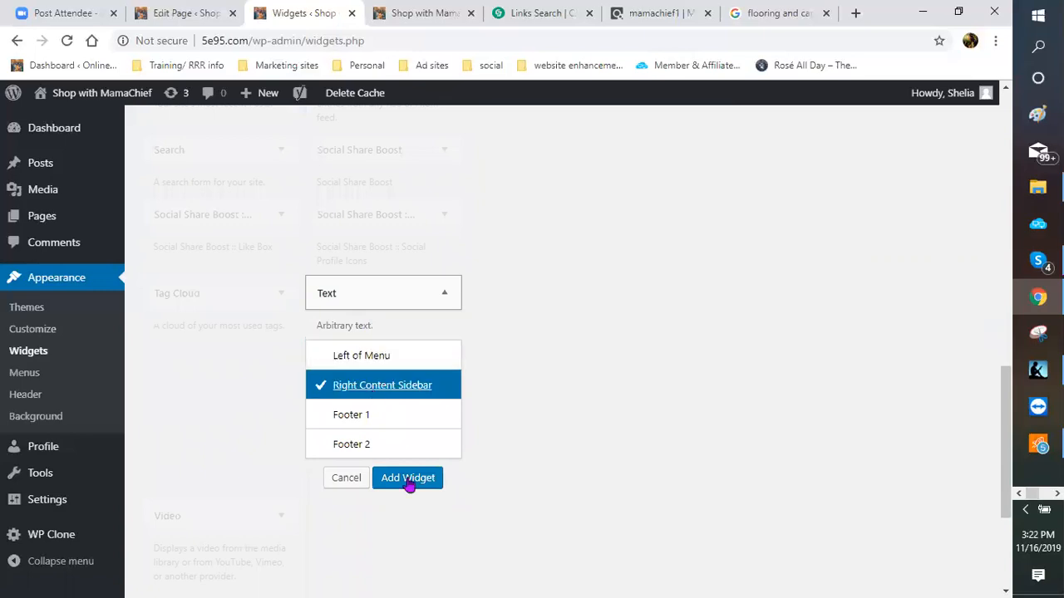
pyautogui.click(407, 477)
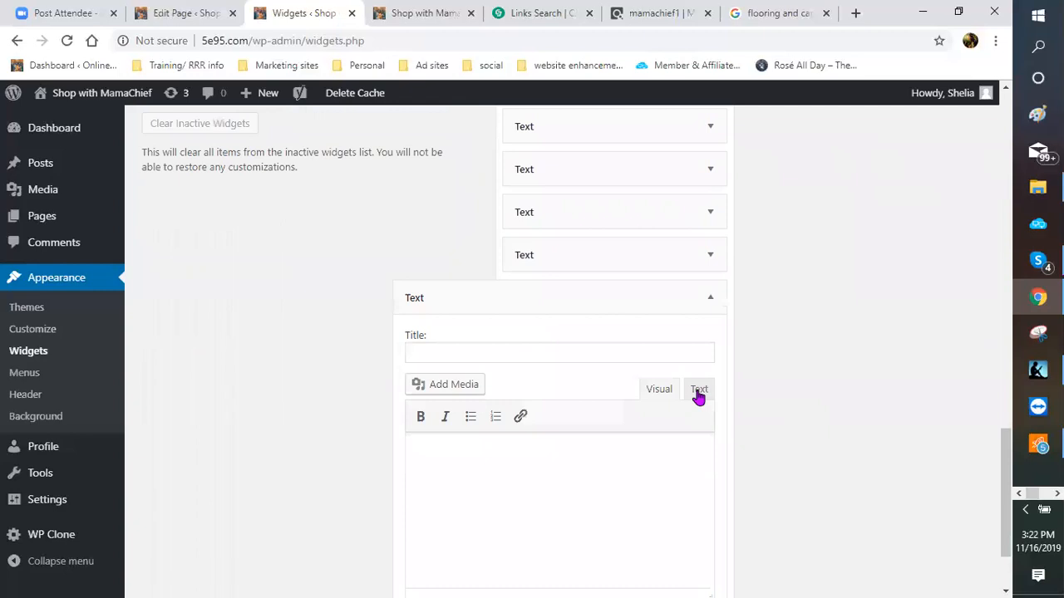
# Step: Paste the CJ banner HTML code into the widget's Text tab and save it
pyautogui.click(699, 391)
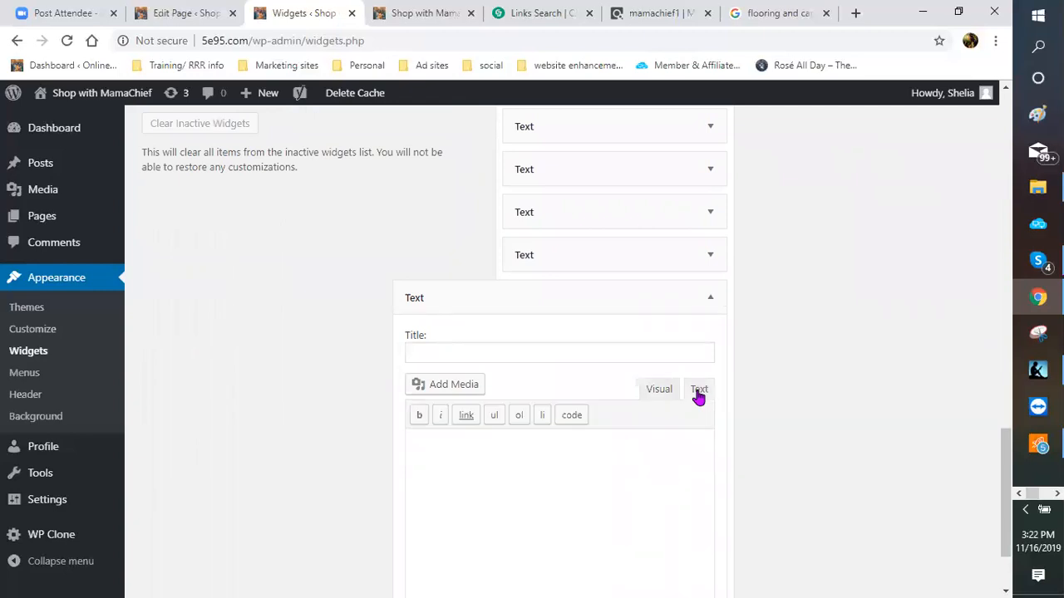
pyautogui.scroll(-2, 485, 355)
pyautogui.click(475, 356)
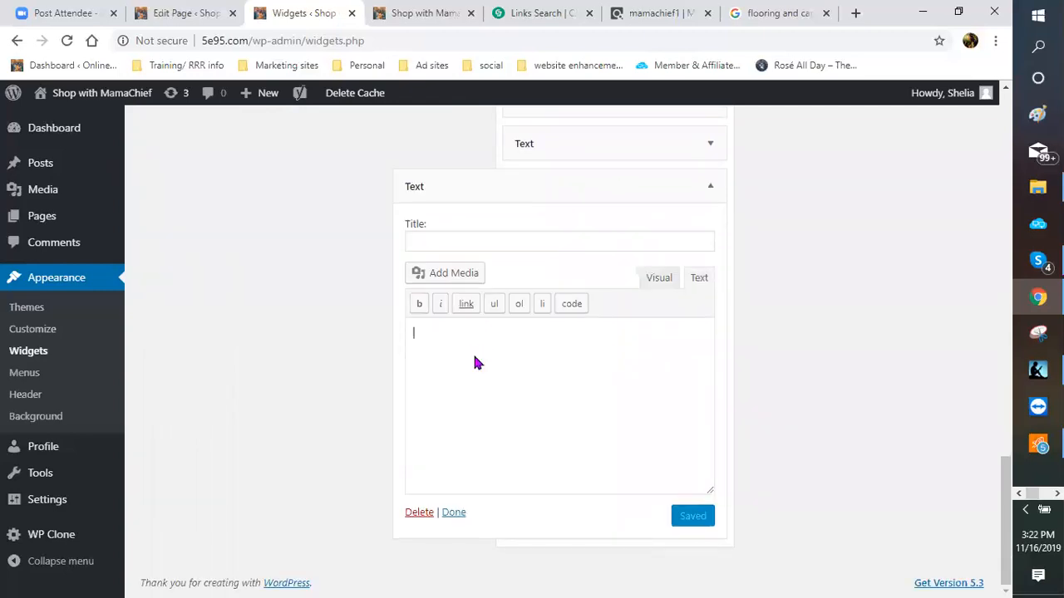
pyautogui.rightClick(476, 357)
pyautogui.click(498, 234)
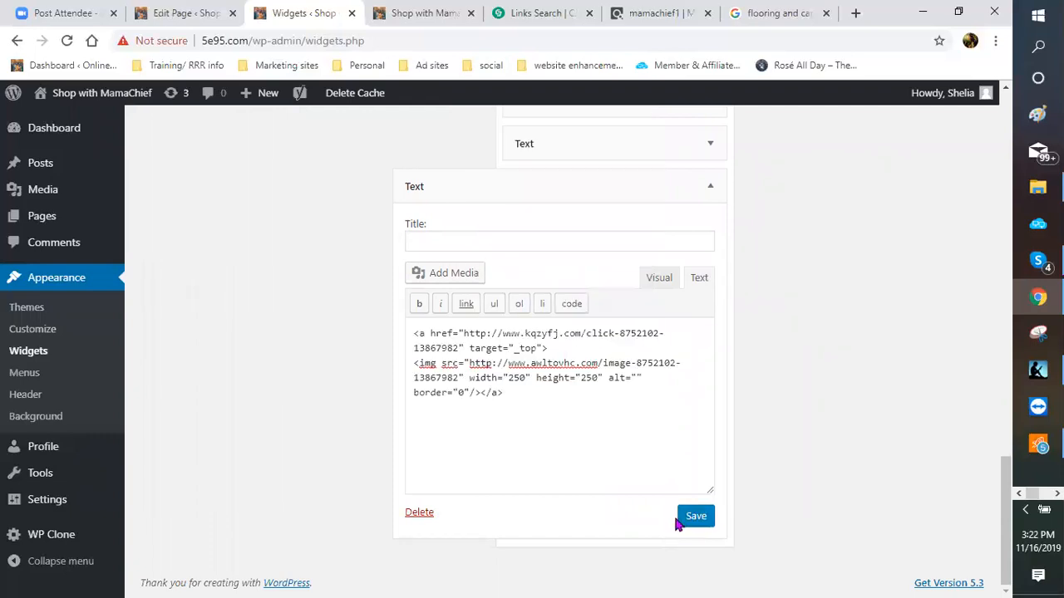
pyautogui.click(695, 521)
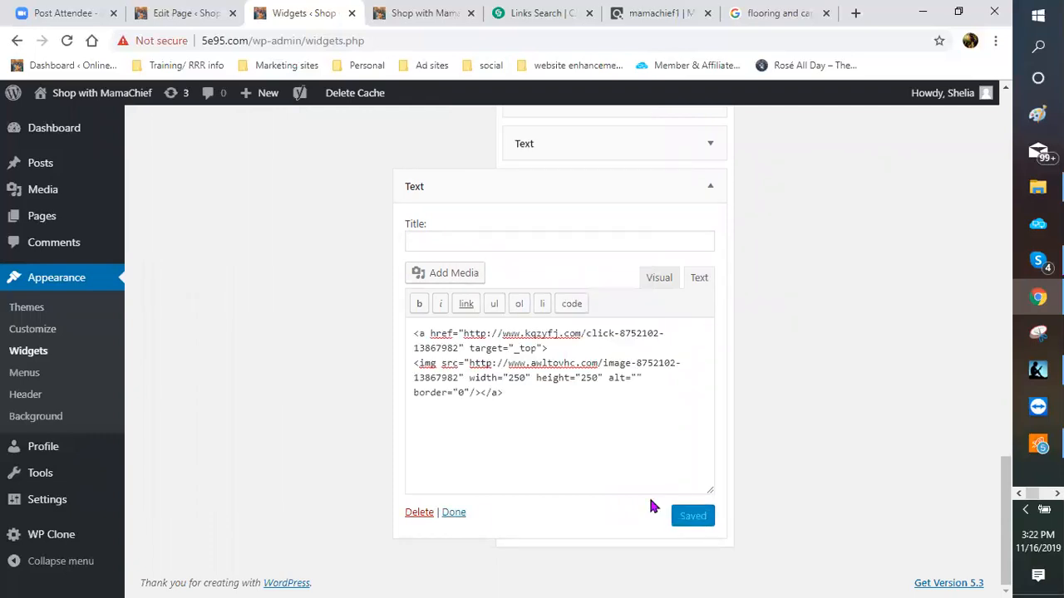
pyautogui.click(455, 513)
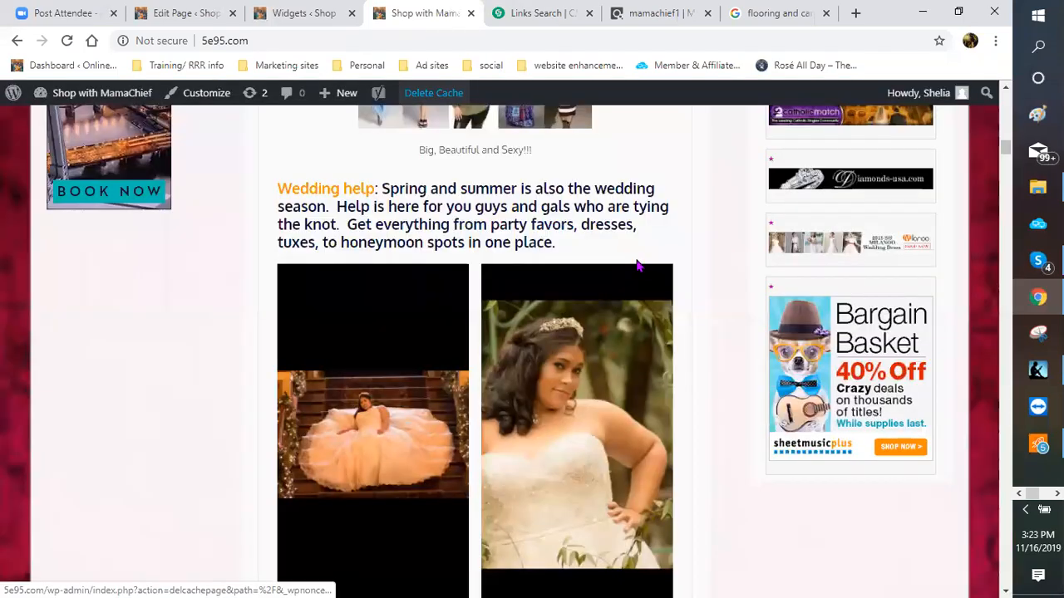
# Step: Scroll the live site and open the SPIRITUALITY, NEW AGE & ALTERNATIVE BELIEFS menu item
pyautogui.scroll(-3, 702, 364)
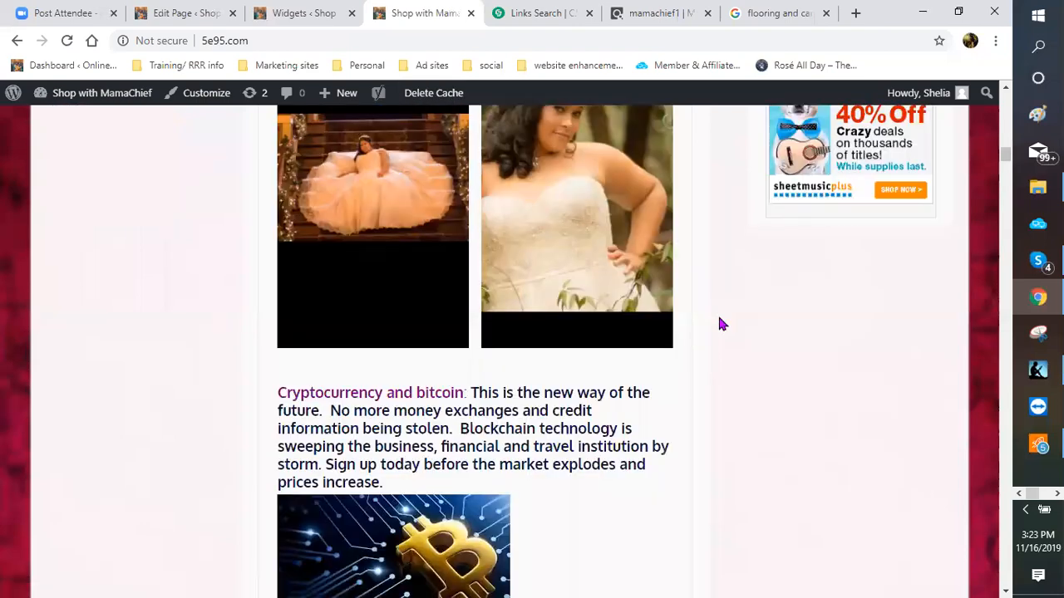
pyautogui.scroll(2, 250, 283)
pyautogui.scroll(5, 136, 195)
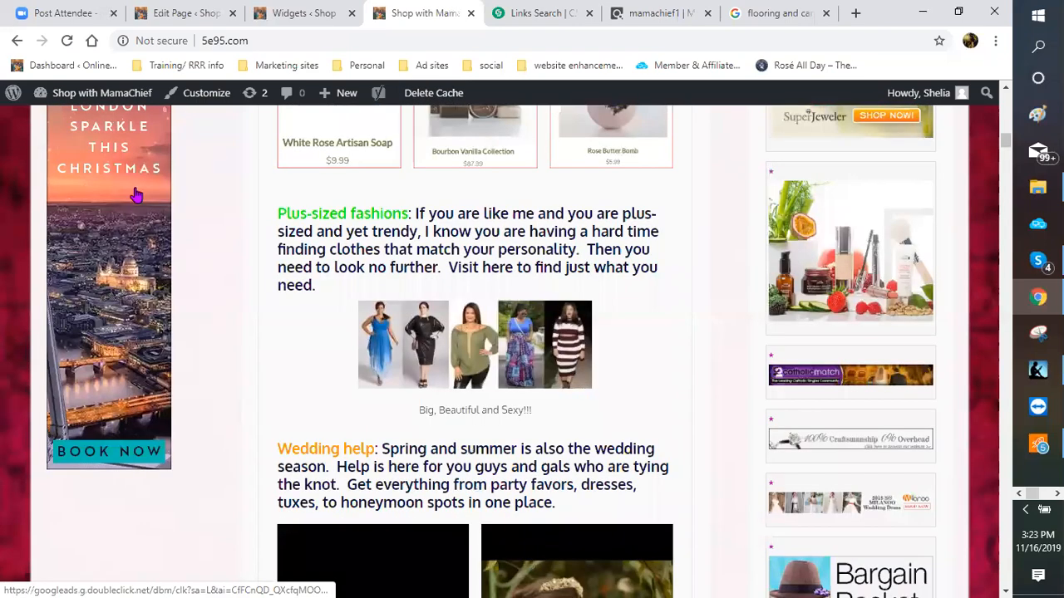
pyautogui.scroll(5, 147, 375)
pyautogui.scroll(-3, 198, 480)
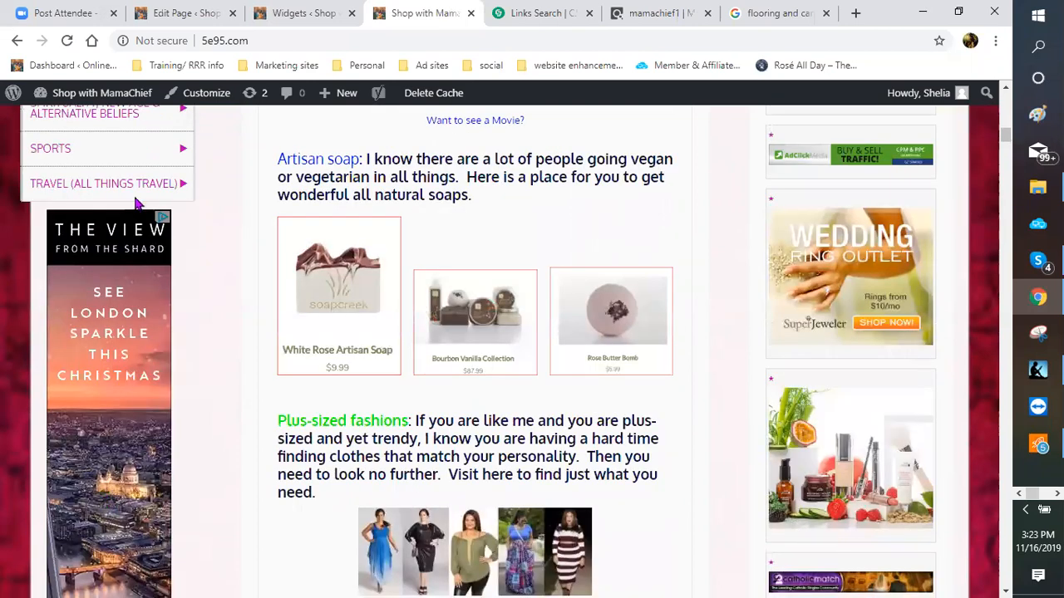
pyautogui.moveTo(89, 170)
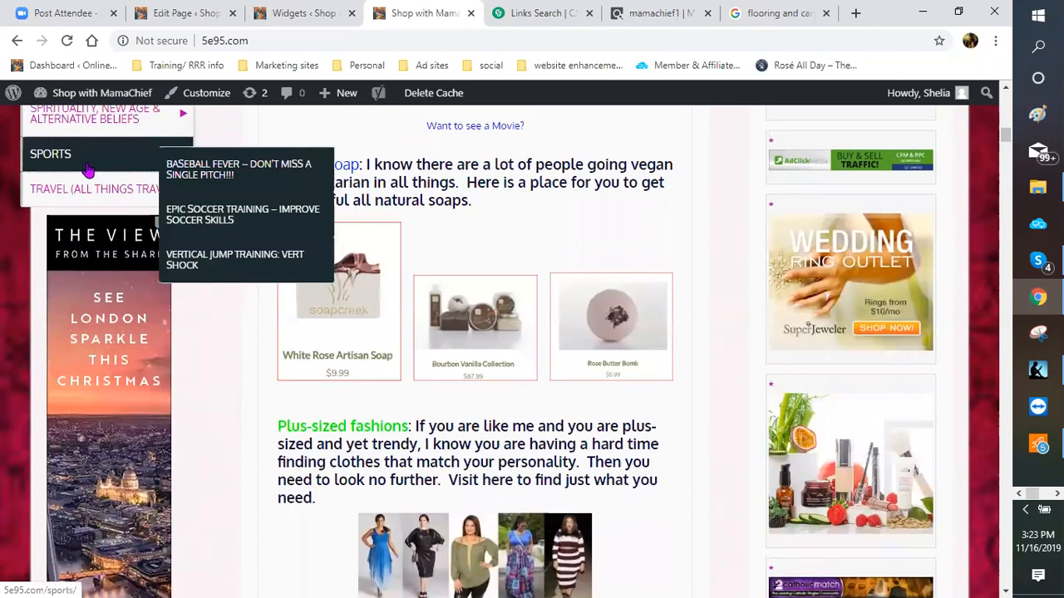
pyautogui.scroll(1, 88, 168)
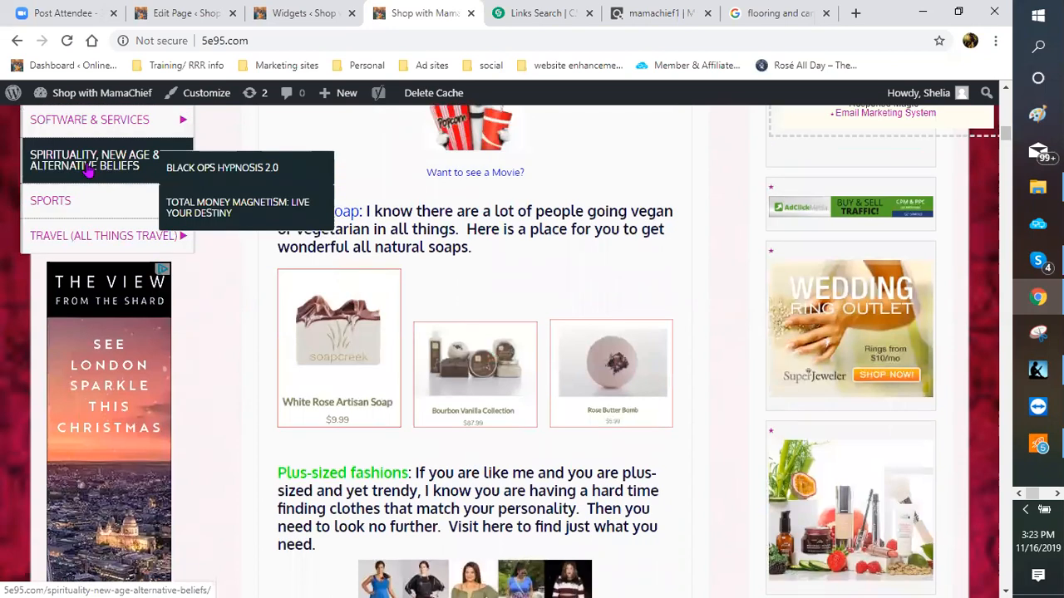
pyautogui.click(88, 169)
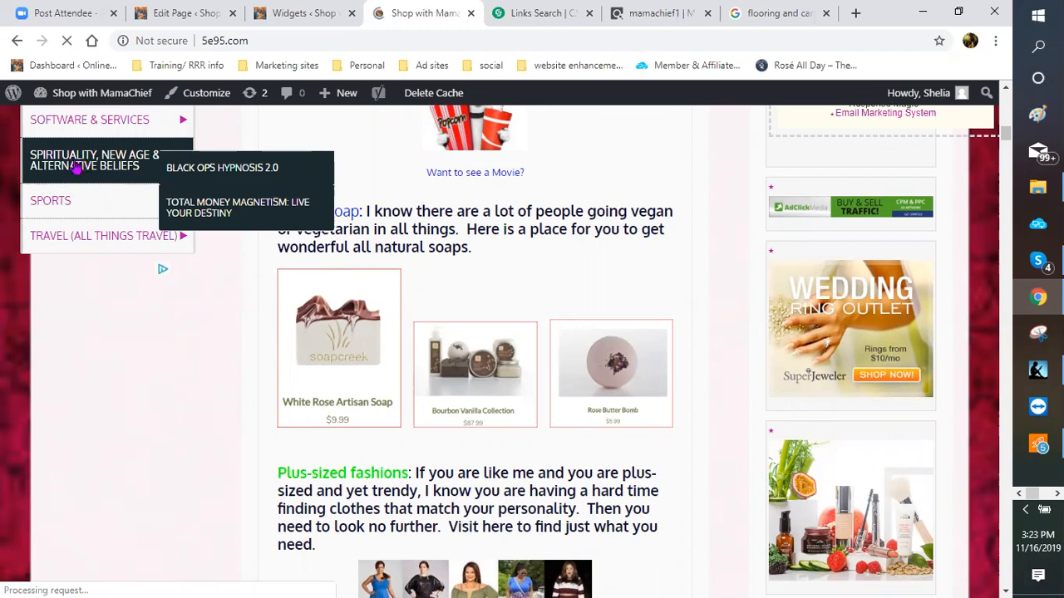
pyautogui.click(72, 166)
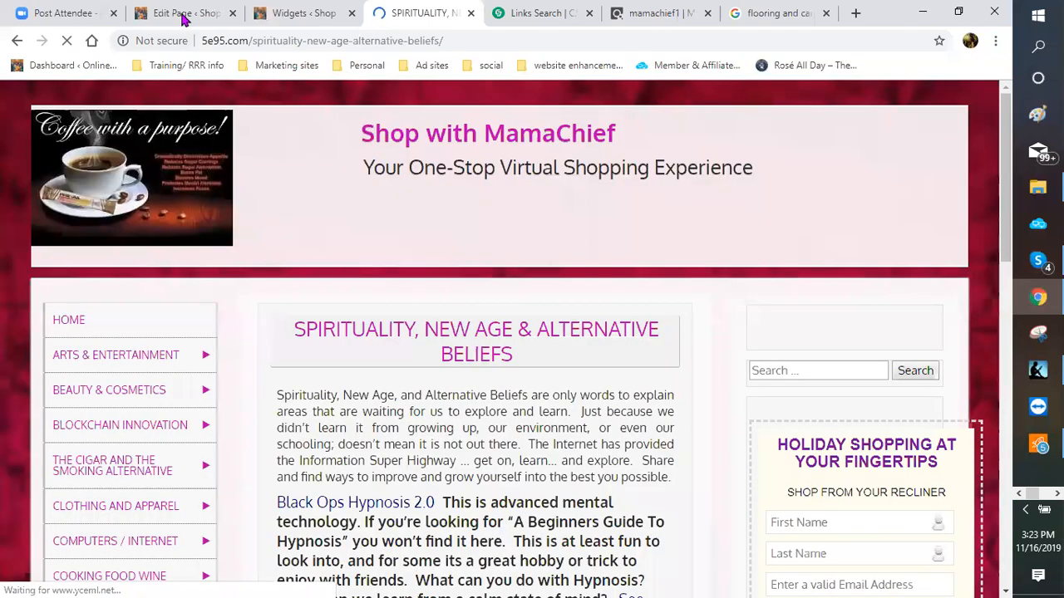
# Step: Insert a Custom HTML block with the pasted CJ banner code above the living room heading
pyautogui.click(181, 18)
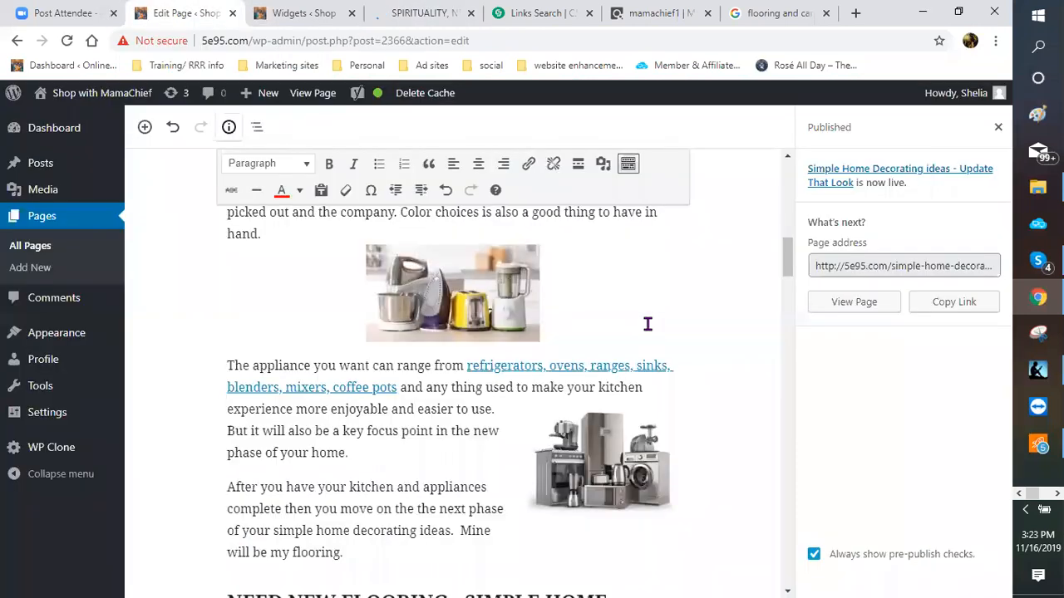
pyautogui.scroll(-3, 261, 330)
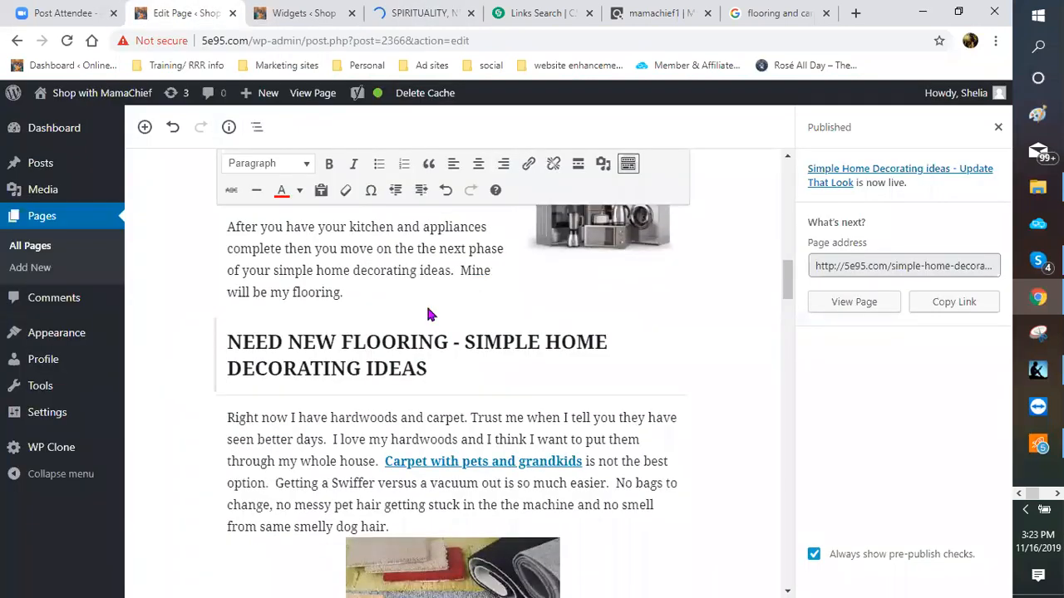
pyautogui.scroll(1, 417, 331)
pyautogui.scroll(5, 417, 330)
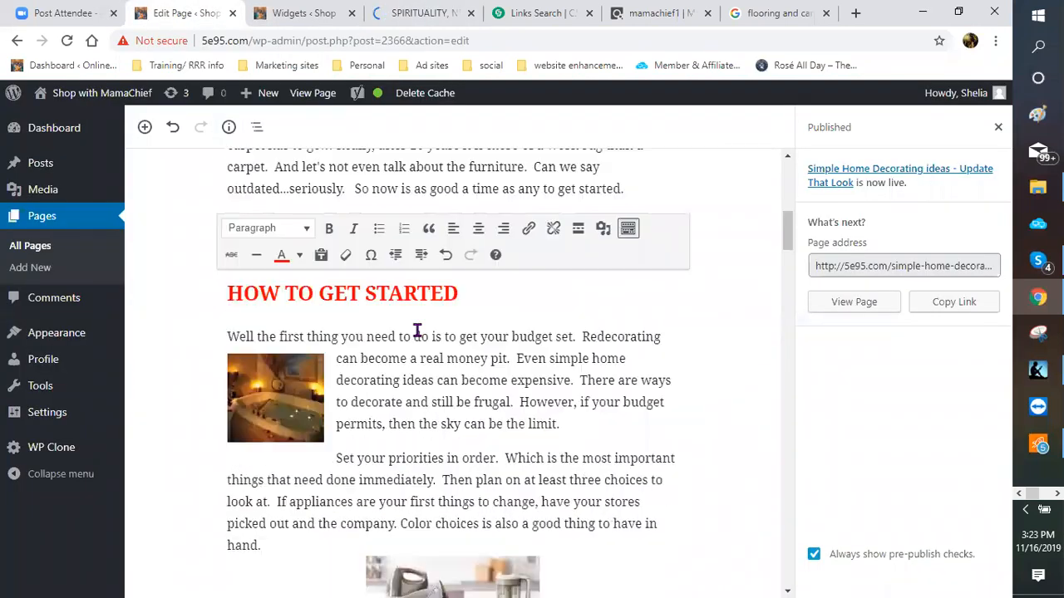
pyautogui.scroll(-5, 413, 340)
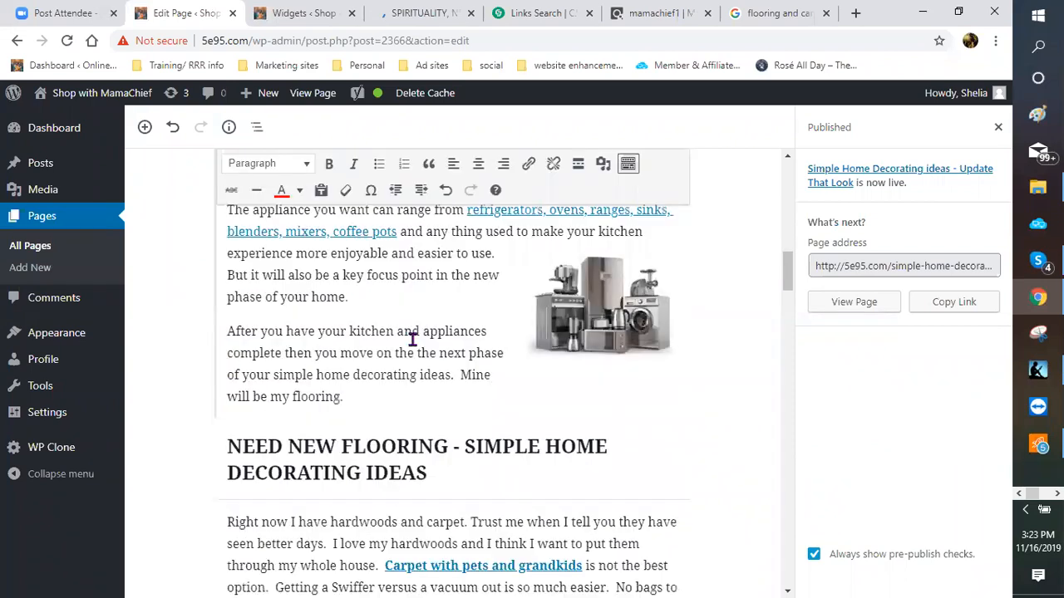
pyautogui.scroll(-5, 412, 339)
pyautogui.scroll(-5, 412, 341)
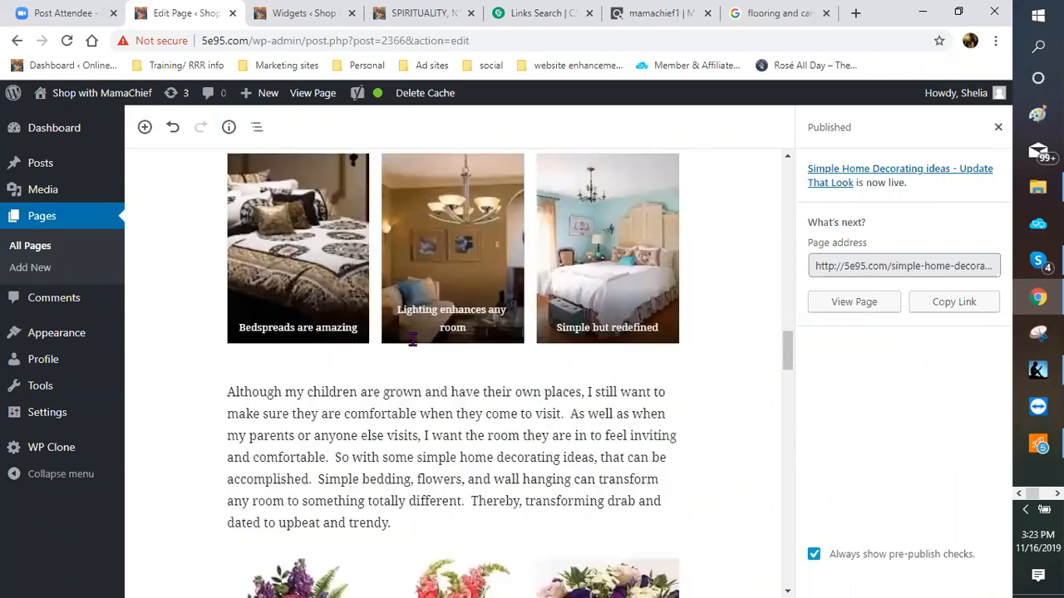
pyautogui.scroll(-4, 413, 339)
pyautogui.scroll(-5, 413, 274)
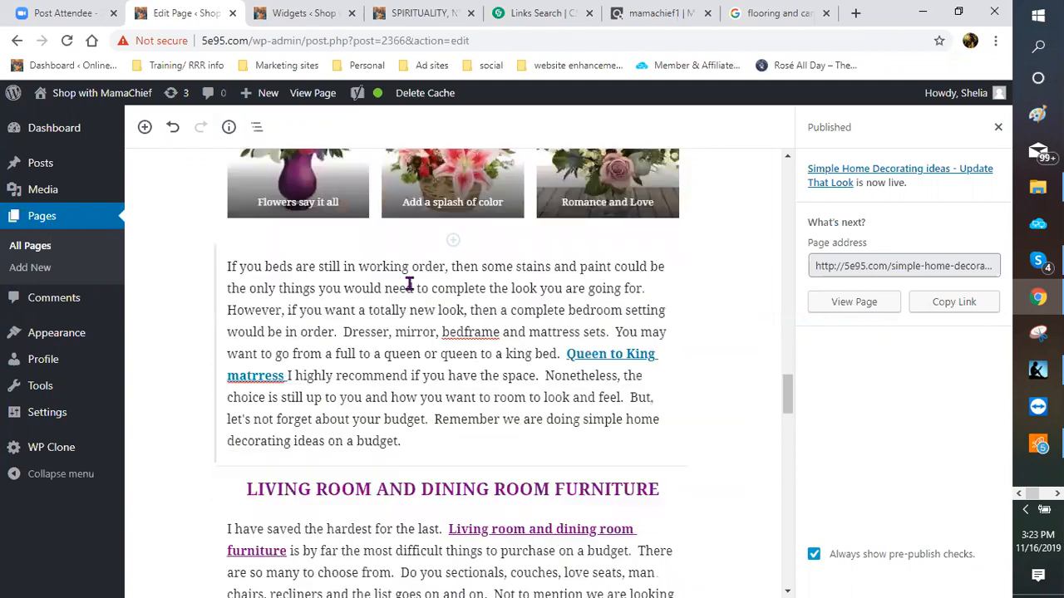
pyautogui.scroll(-2, 449, 286)
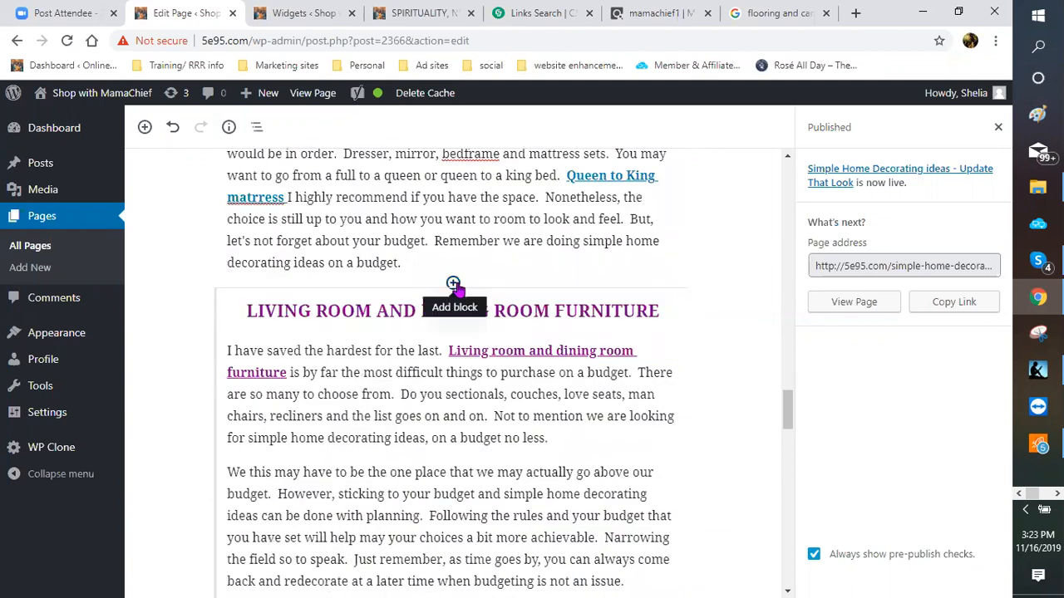
pyautogui.click(453, 283)
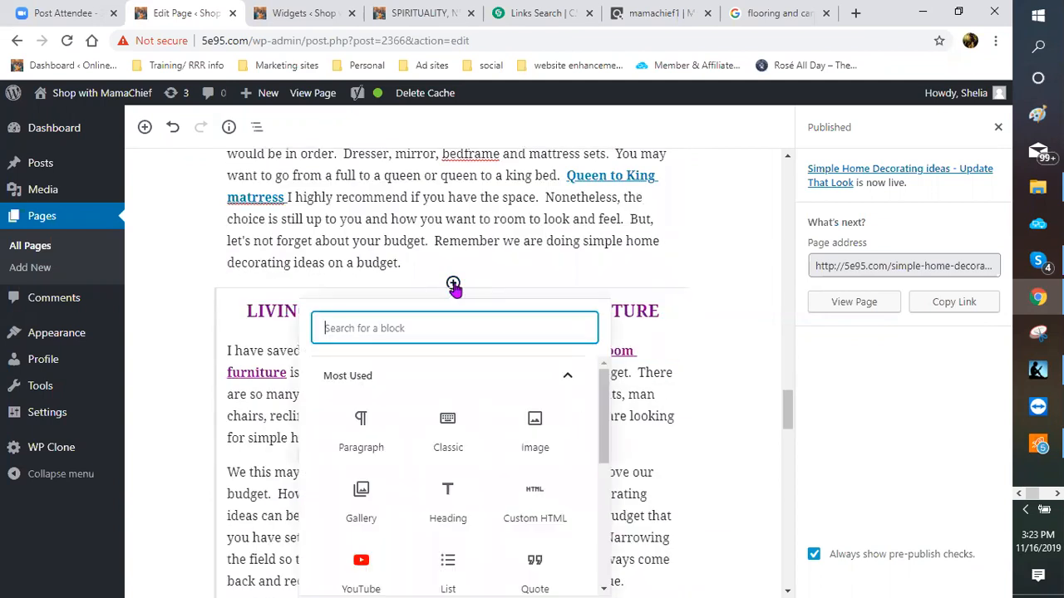
pyautogui.click(535, 485)
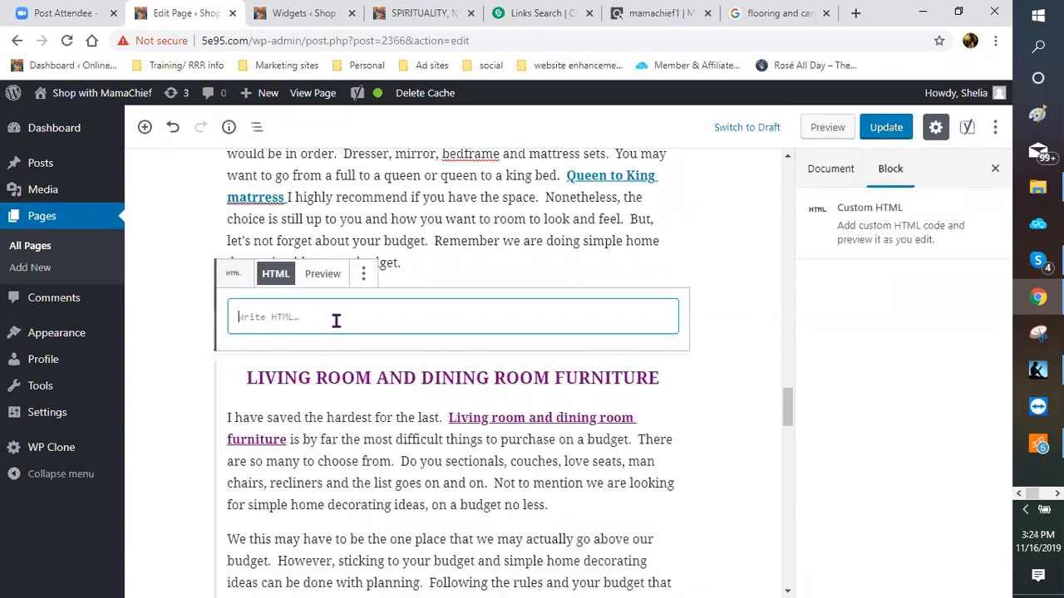
pyautogui.rightClick(328, 316)
pyautogui.click(350, 441)
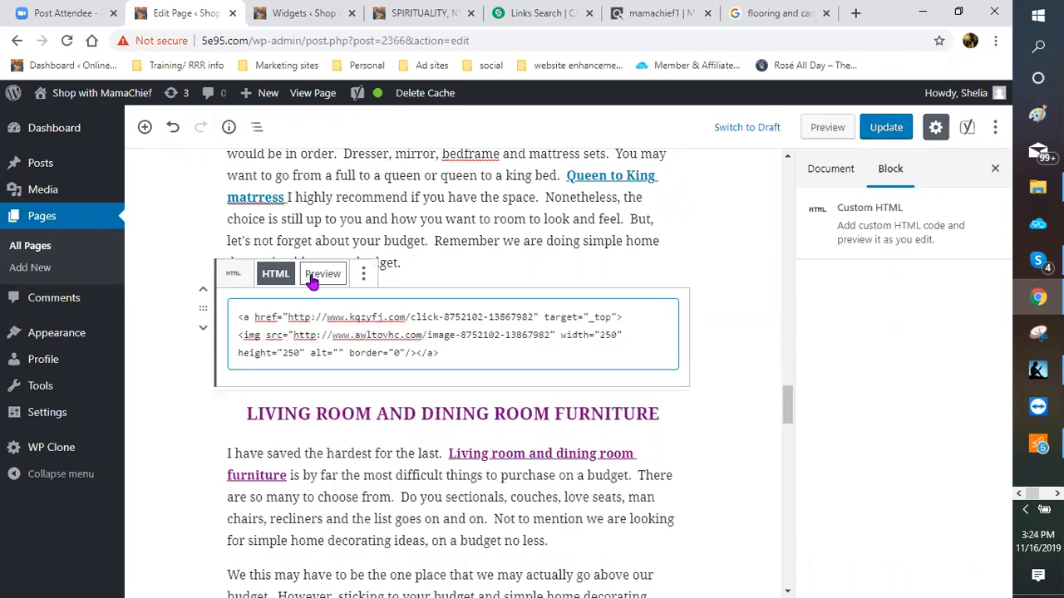
# Step: Wrap the banner code in <center>, preview it centred, and update the page
pyautogui.click(313, 282)
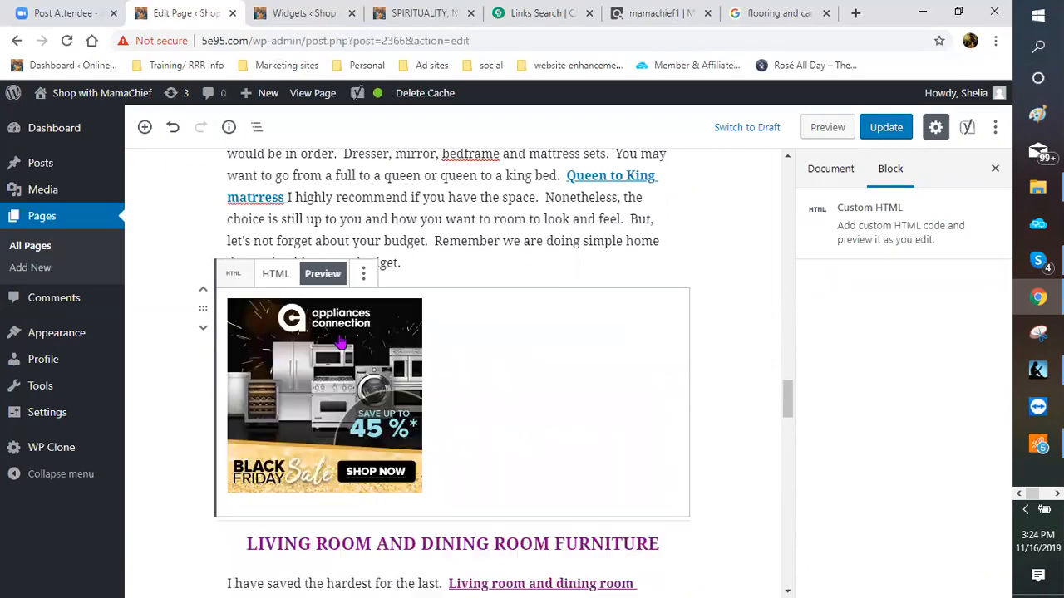
pyautogui.click(275, 273)
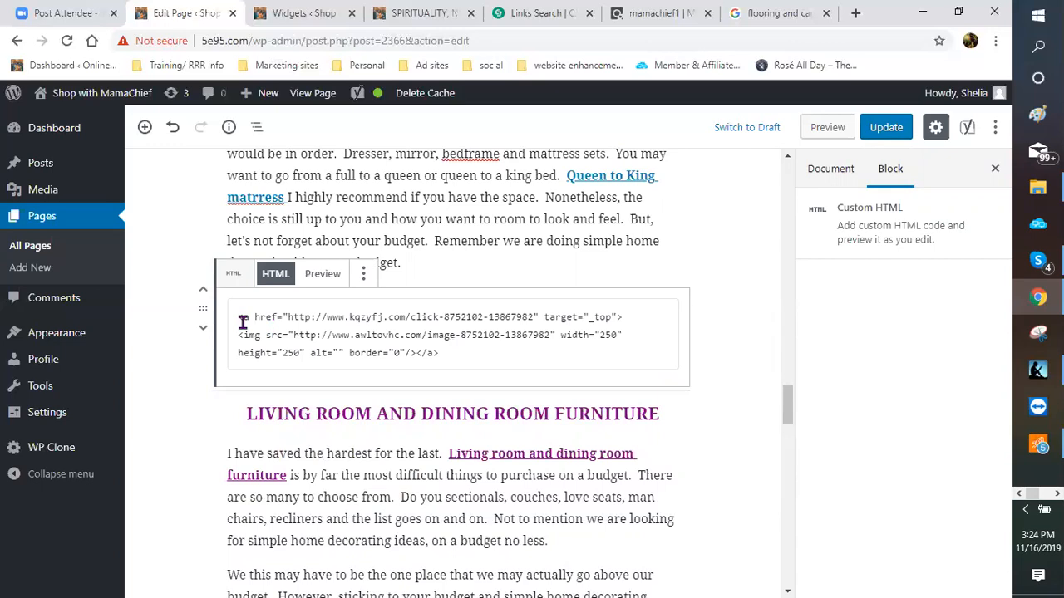
pyautogui.click(236, 317)
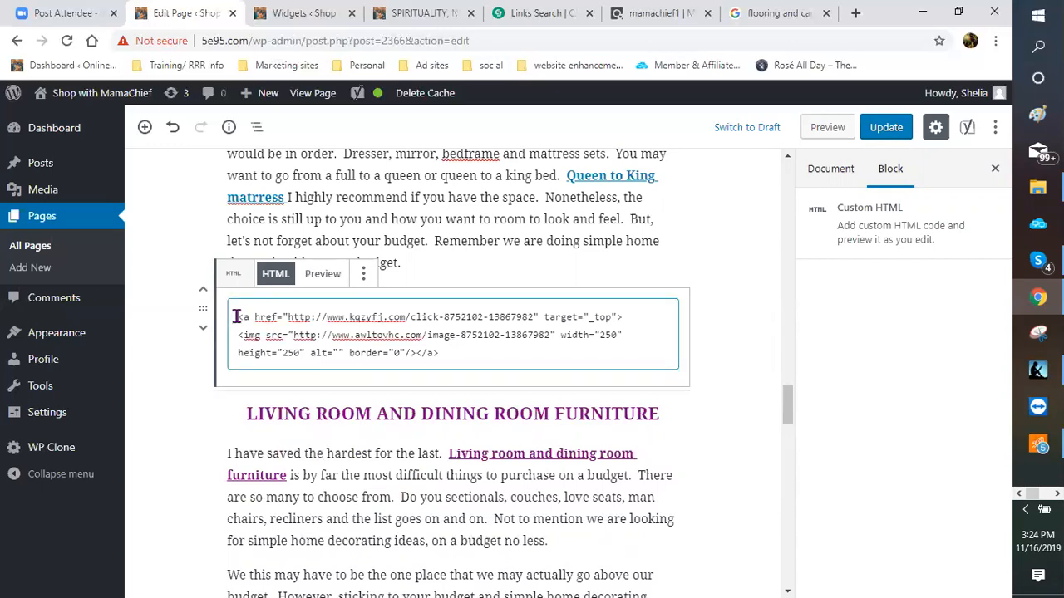
pyautogui.write('<cen')
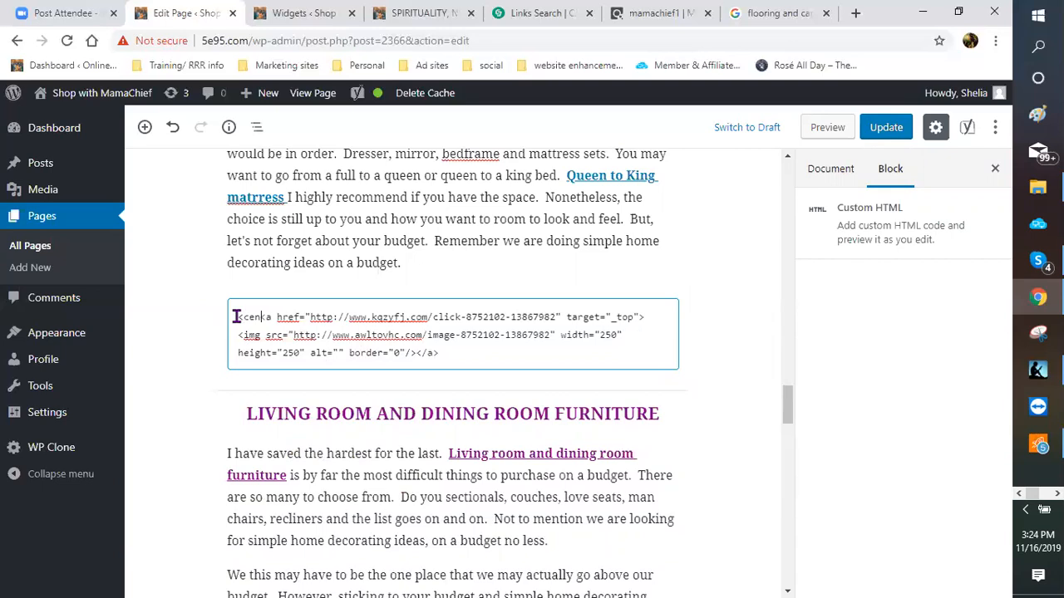
pyautogui.write('ter>')
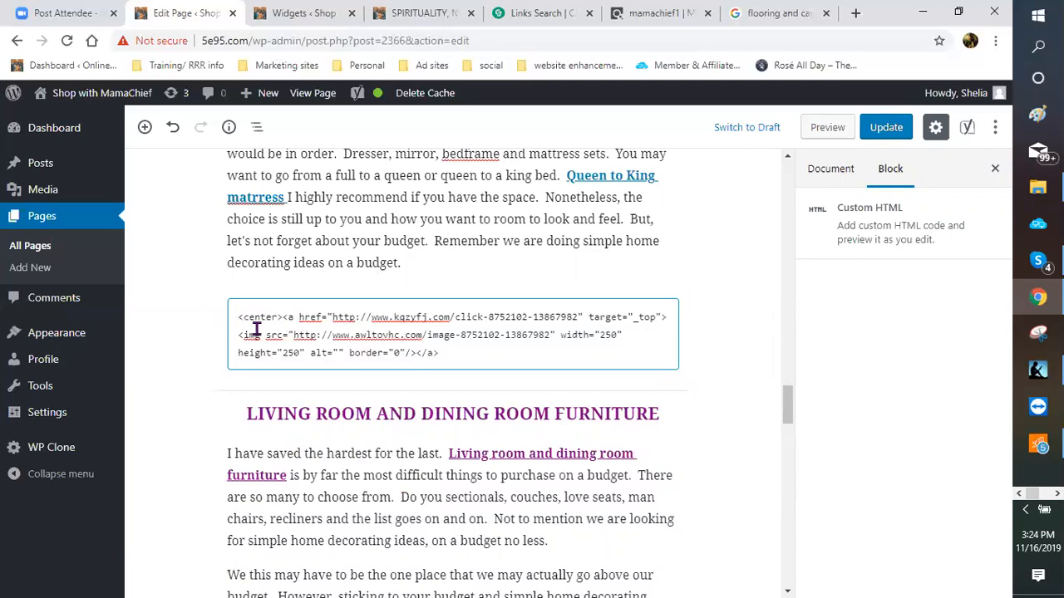
pyautogui.click(323, 274)
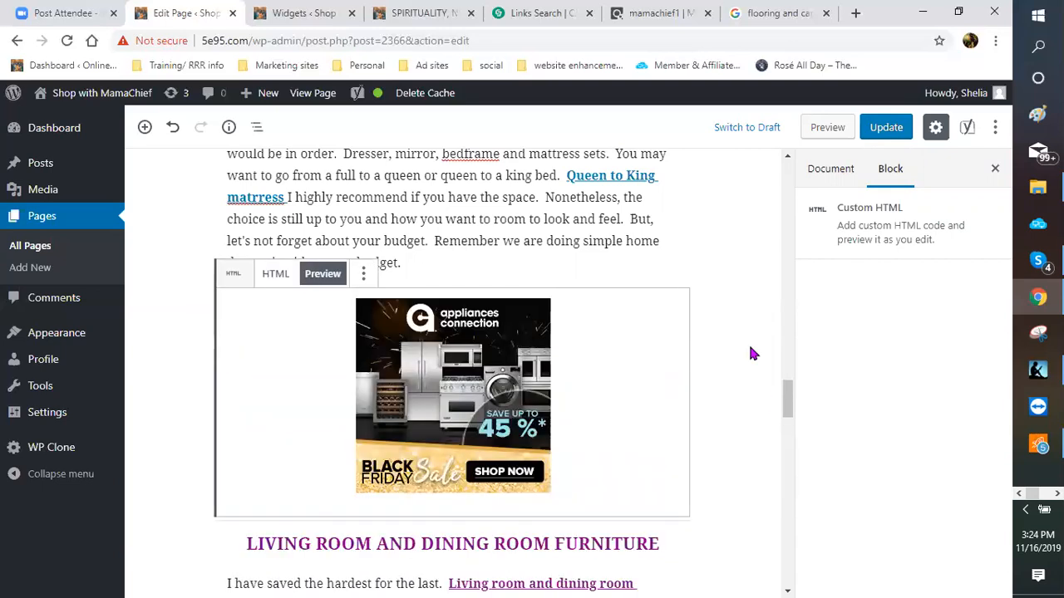
pyautogui.click(718, 316)
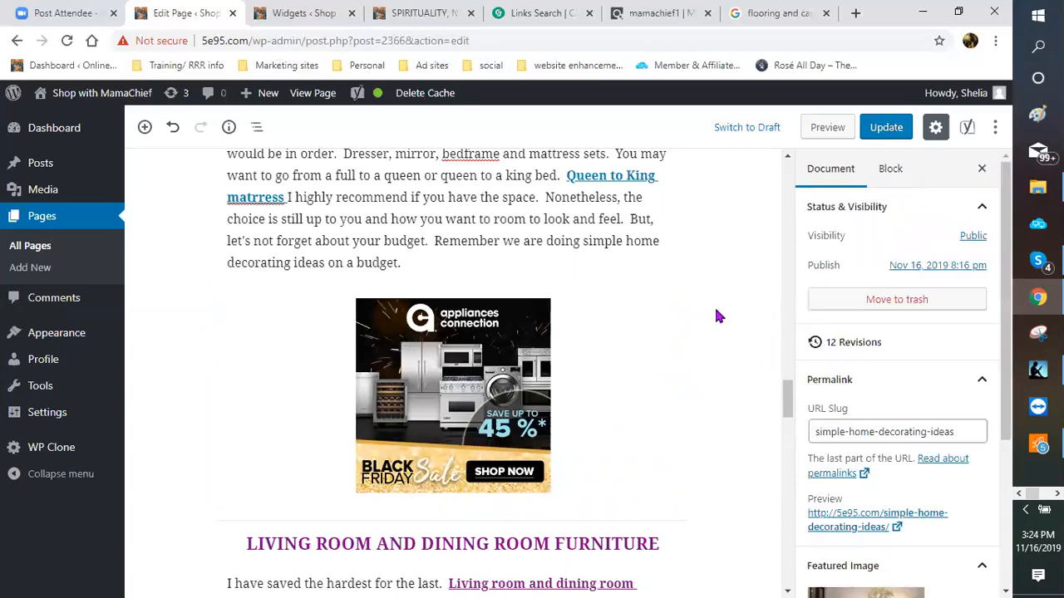
pyautogui.scroll(-2, 719, 316)
pyautogui.scroll(1, 736, 207)
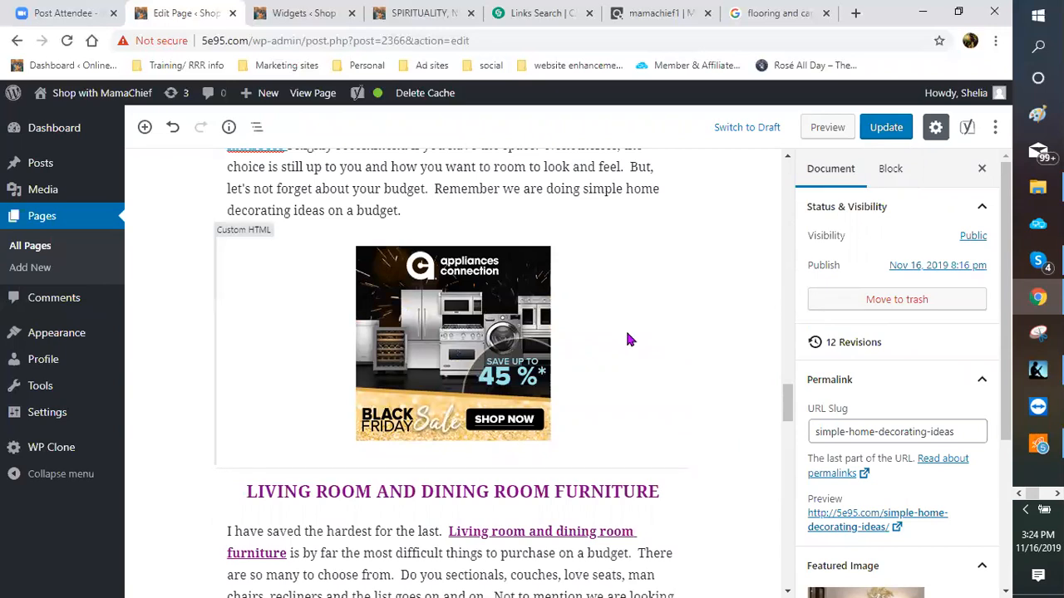
pyautogui.click(894, 127)
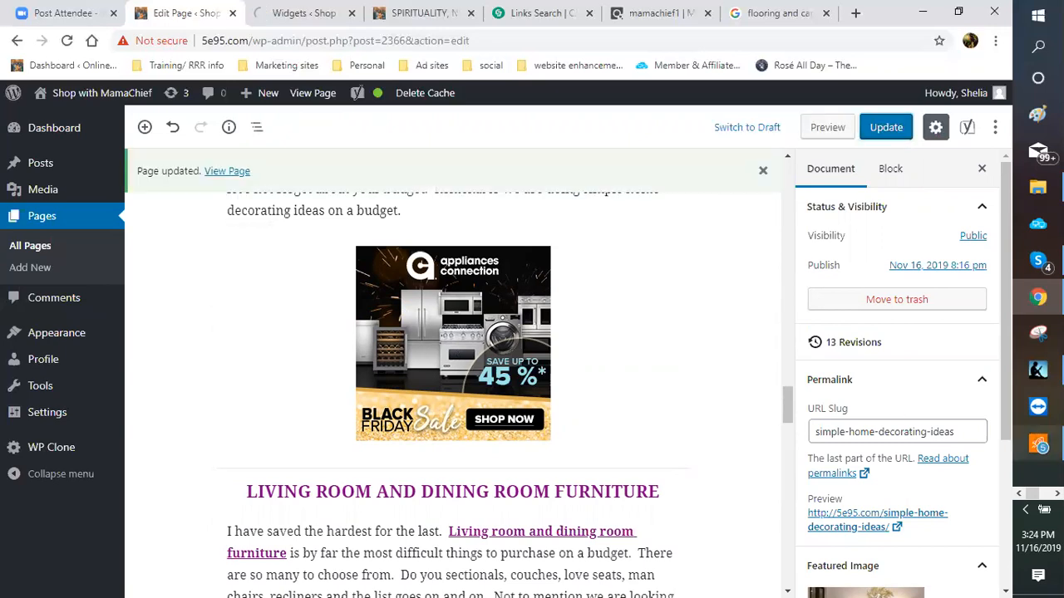
pyautogui.click(1058, 494)
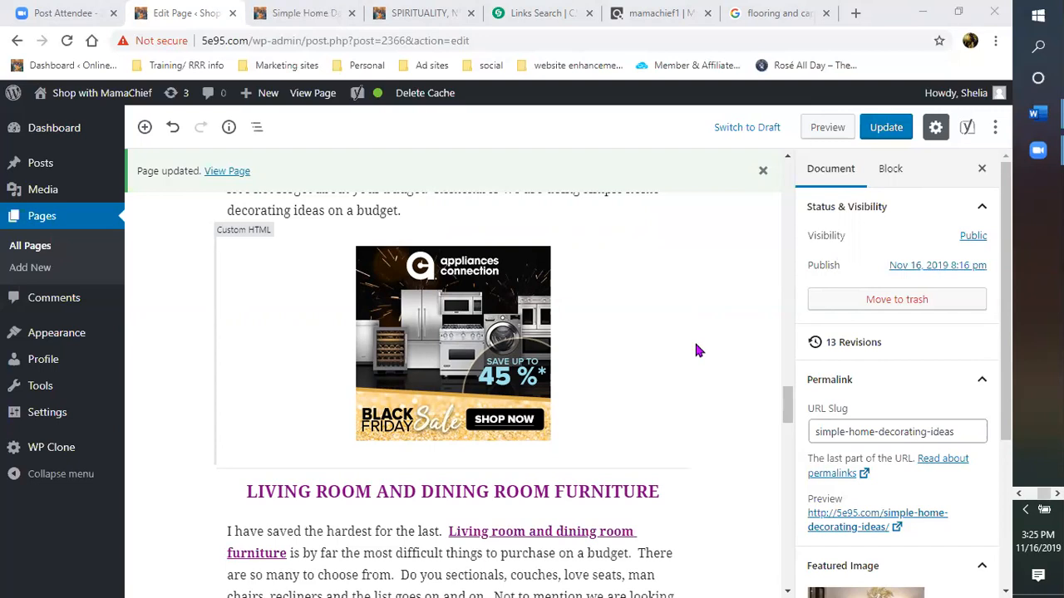
# Step: Browse the AppliancesConnection Black Friday links in CJ Links Search, then close the flooring Google tab
pyautogui.click(532, 15)
pyautogui.scroll(2, 682, 288)
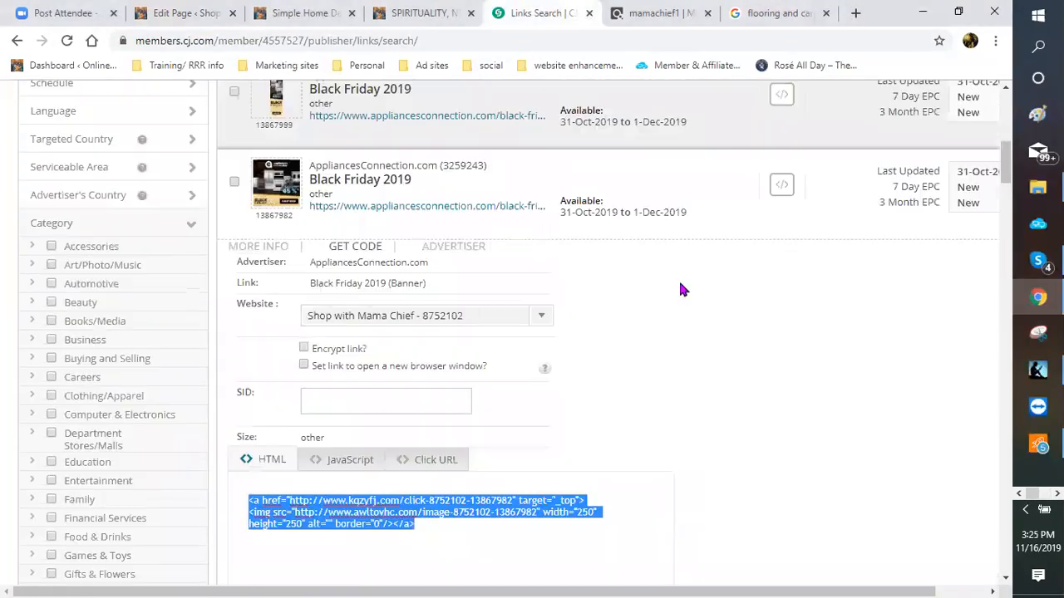
pyautogui.click(303, 297)
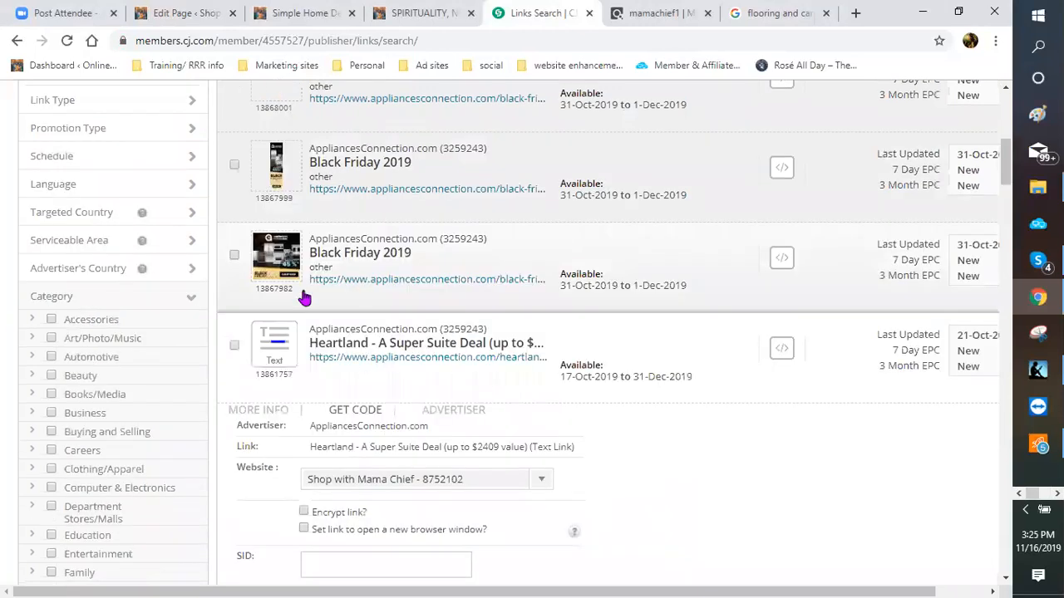
pyautogui.scroll(3, 291, 310)
pyautogui.scroll(3, 409, 408)
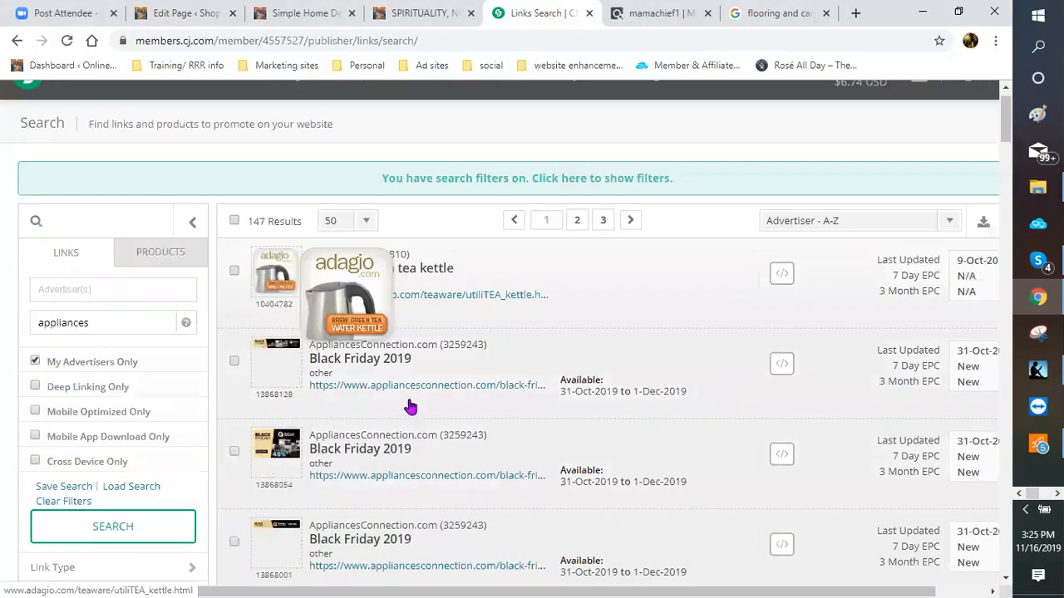
pyautogui.scroll(-5, 271, 247)
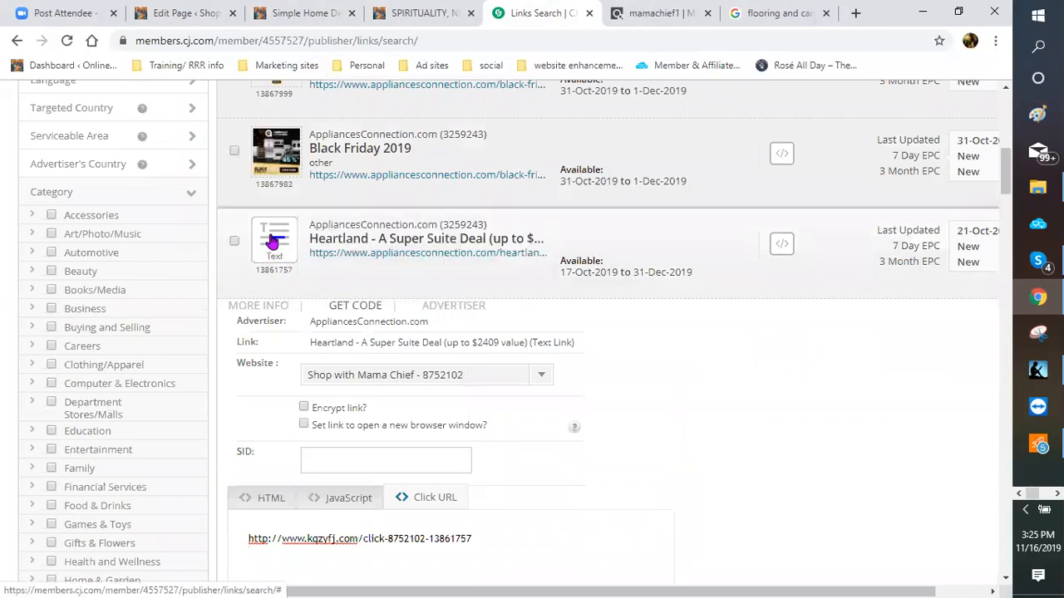
pyautogui.moveTo(270, 242)
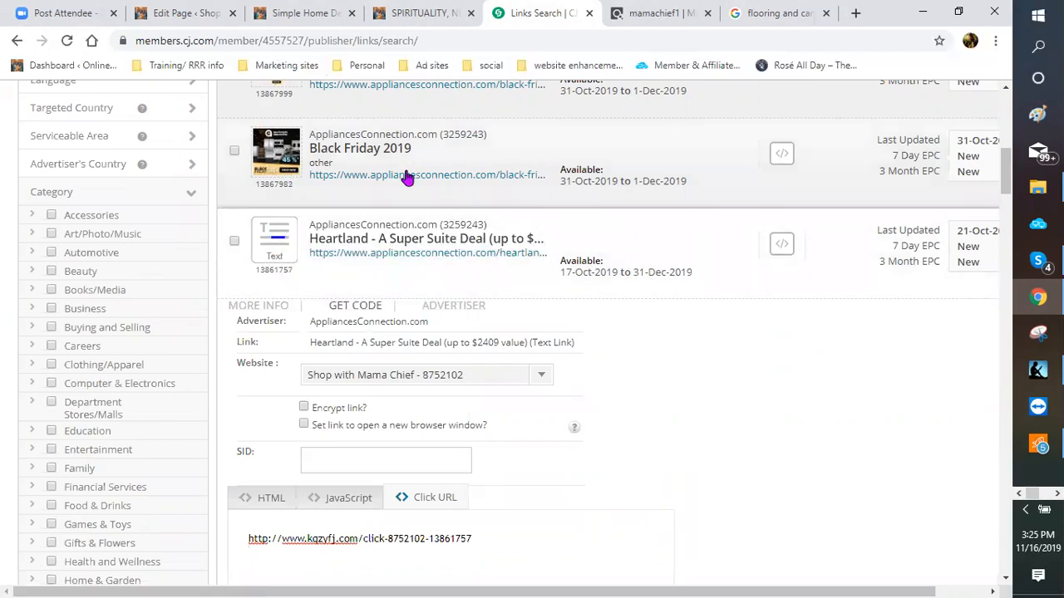
pyautogui.scroll(2, 321, 232)
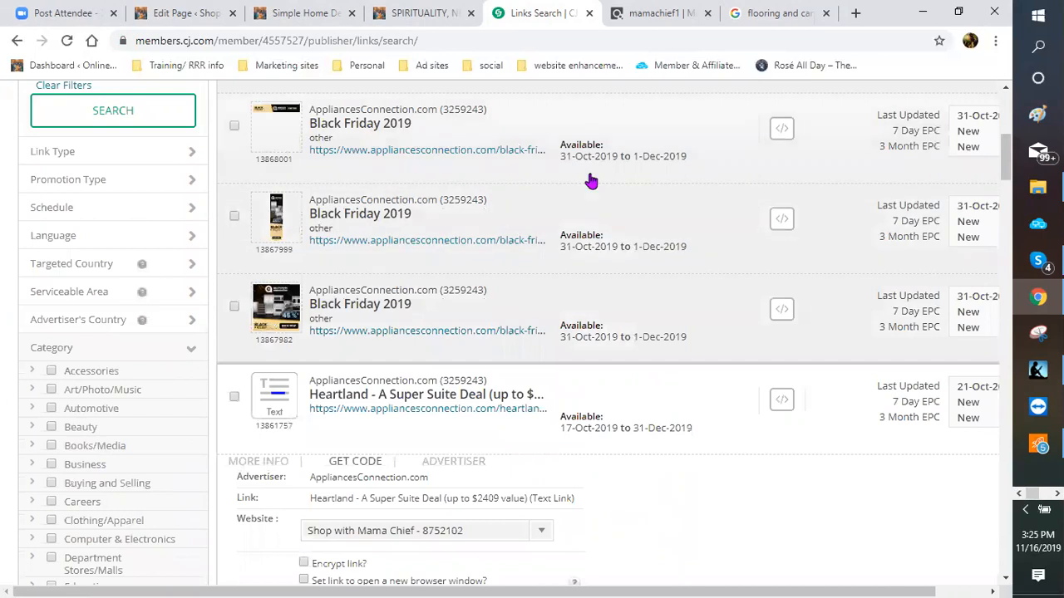
pyautogui.scroll(1, 618, 175)
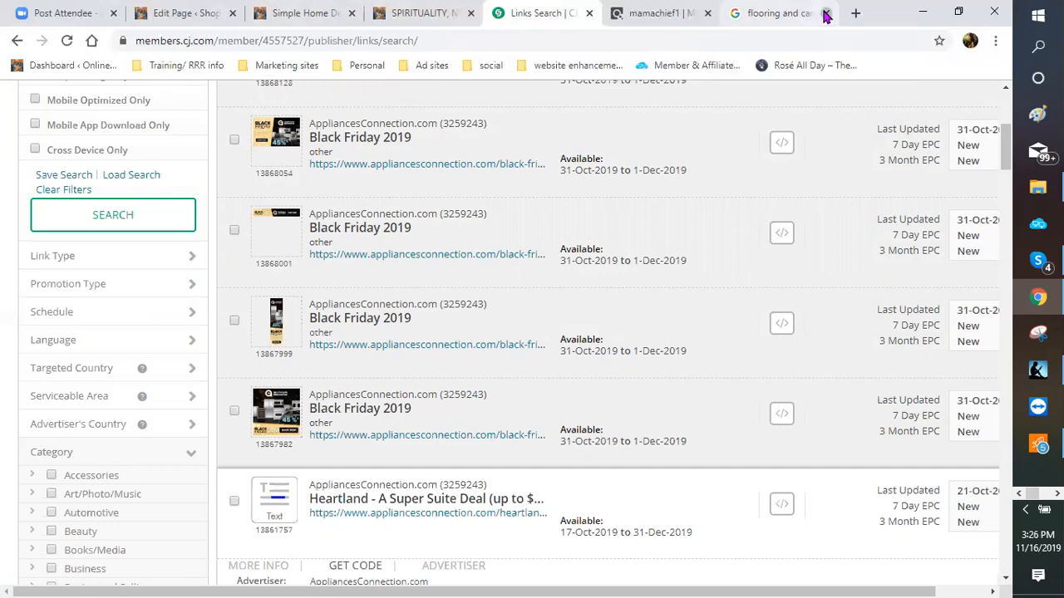
pyautogui.click(825, 13)
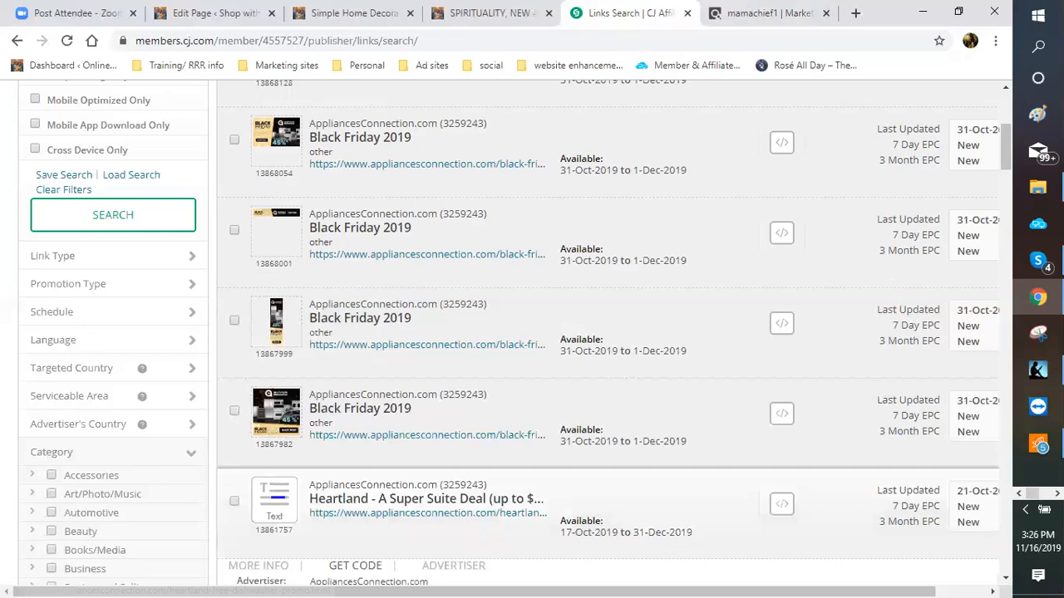
pyautogui.click(1057, 494)
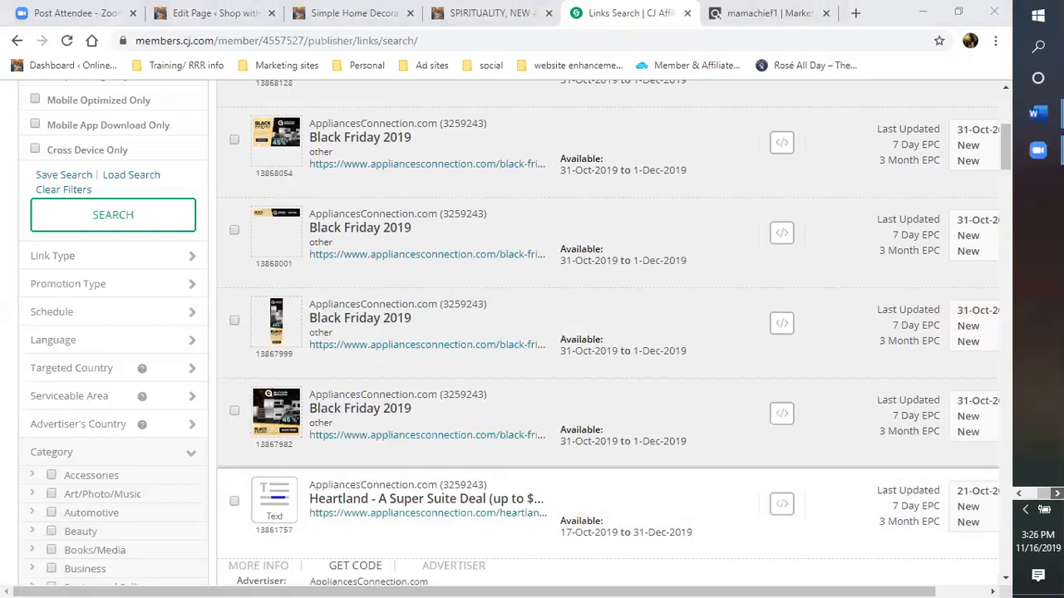
# Step: Begin the description with 'Tired of the same old drab, gloomy outdated decor in your home'
pyautogui.moveTo(1039, 114)
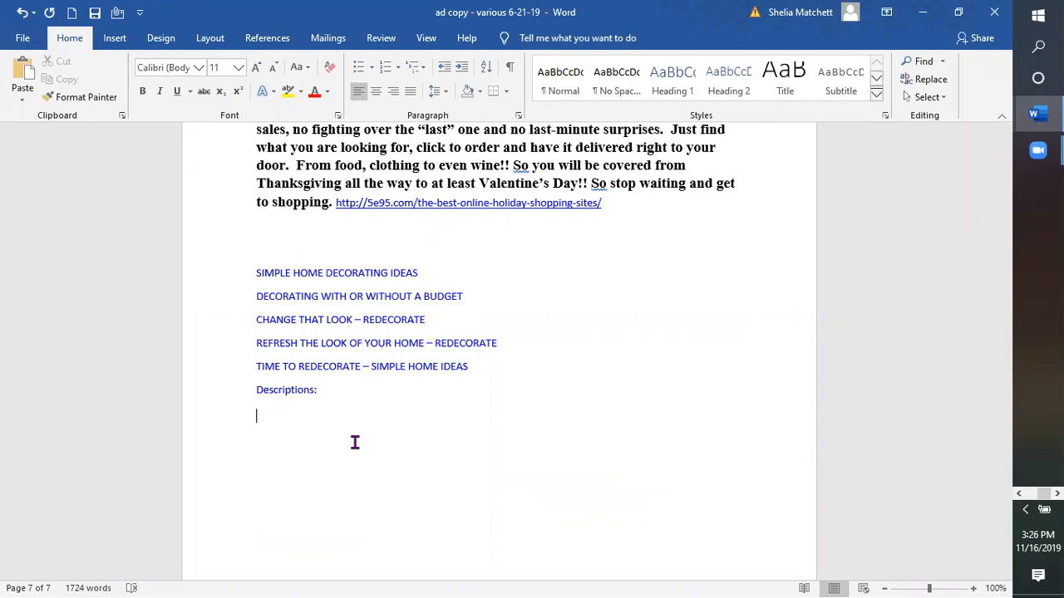
pyautogui.write('Ge')
pyautogui.press('BackSpace')
pyautogui.press('BackSpace')
pyautogui.write('Tired of the smame old')
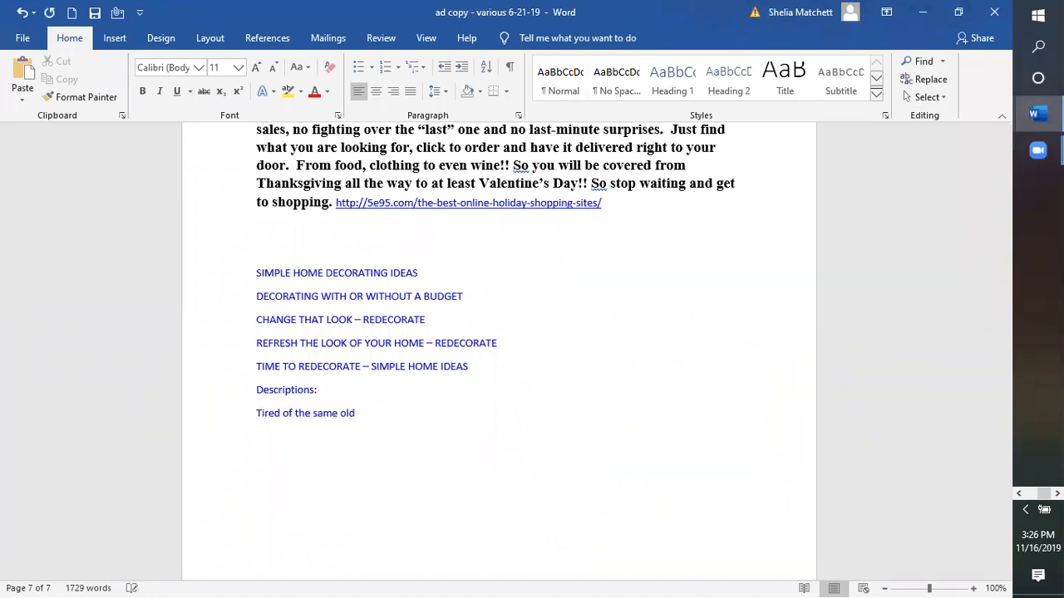
pyautogui.write(' drab, gloomy outdated')
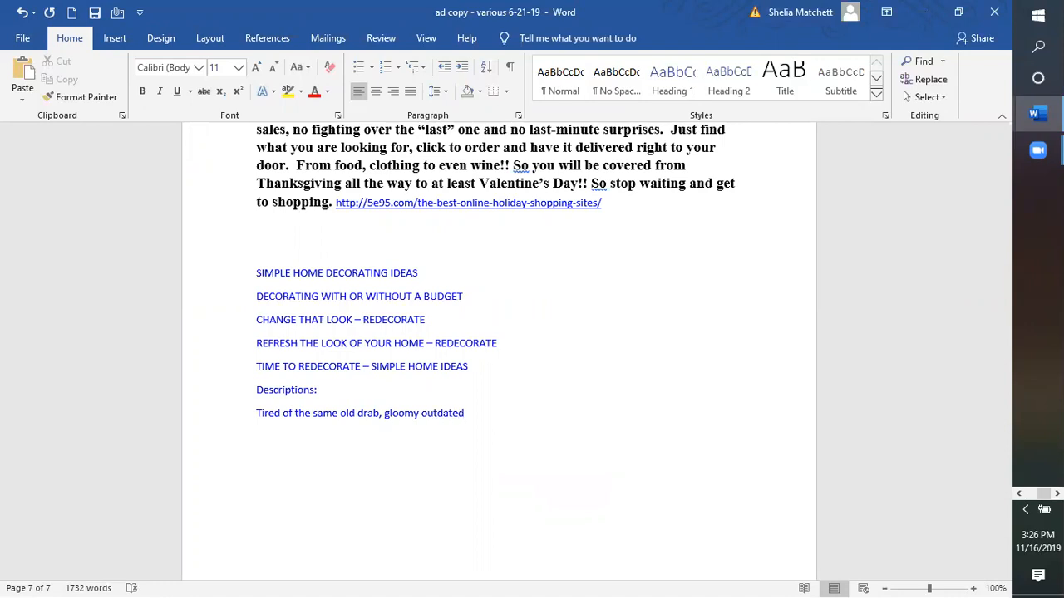
pyautogui.write(' decor in your home,')
# Step: End it with '?', then add 'Now you have the option to update that home with these simple home decorating ideas. From kitchen appliances to bedroom'
pyautogui.press('BackSpace')
pyautogui.write('?  No')
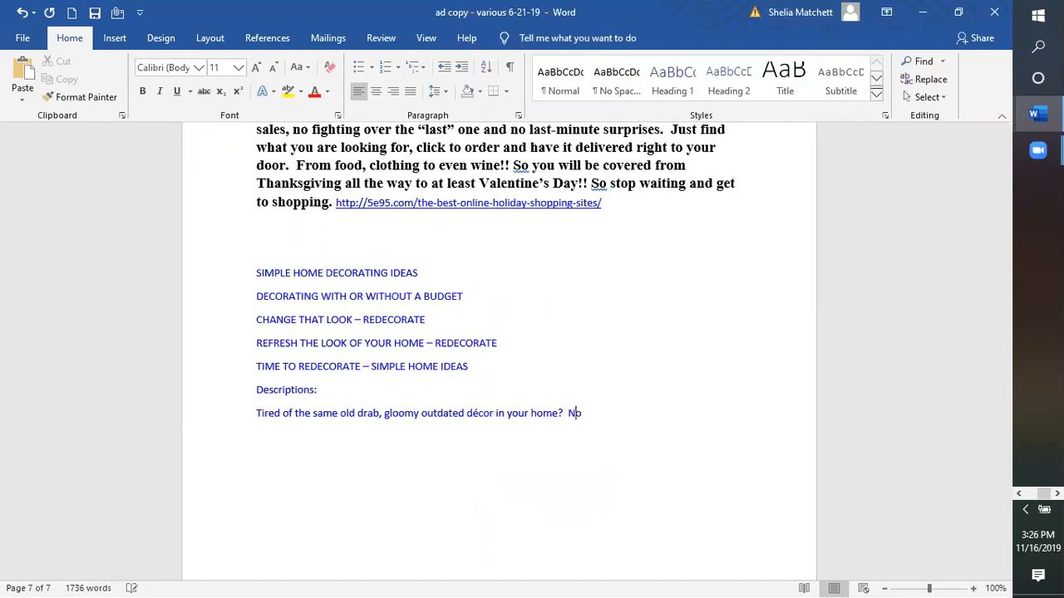
pyautogui.write('w you have the option ')
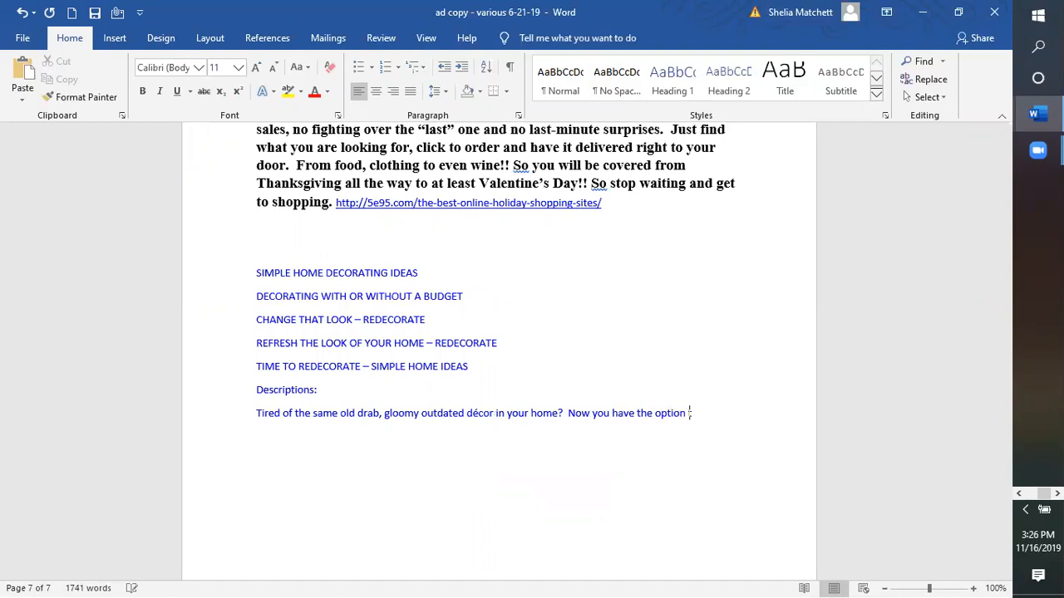
pyautogui.write('to update that d')
pyautogui.press('BackSpace')
pyautogui.write('hom')
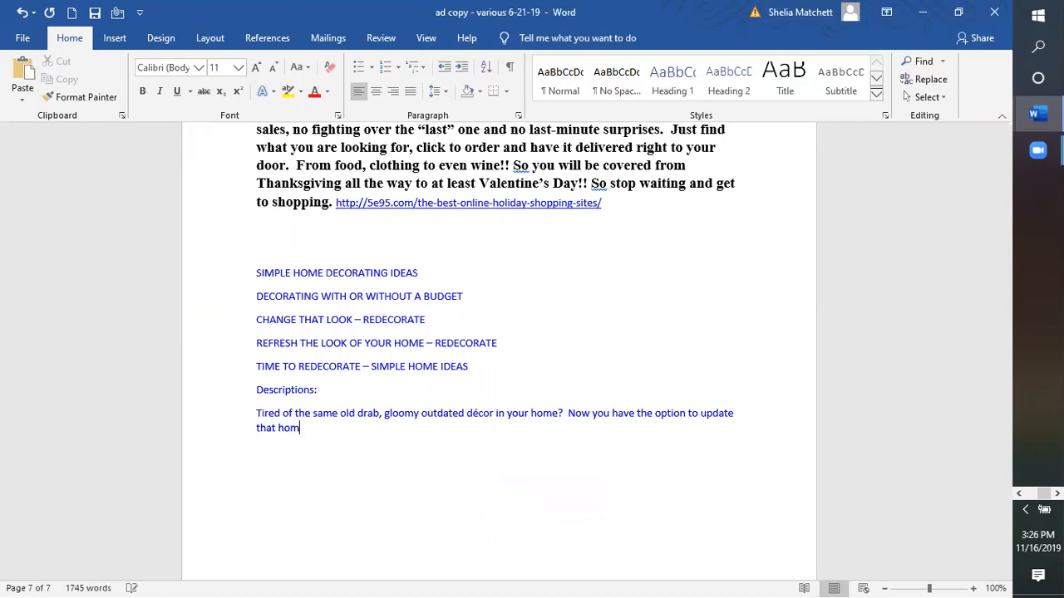
pyautogui.write('e s')
pyautogui.press('Left')
pyautogui.write('with the')
pyautogui.press('Right')
pyautogui.write('e sime')
pyautogui.press('BackSpace')
pyautogui.write('ple ')
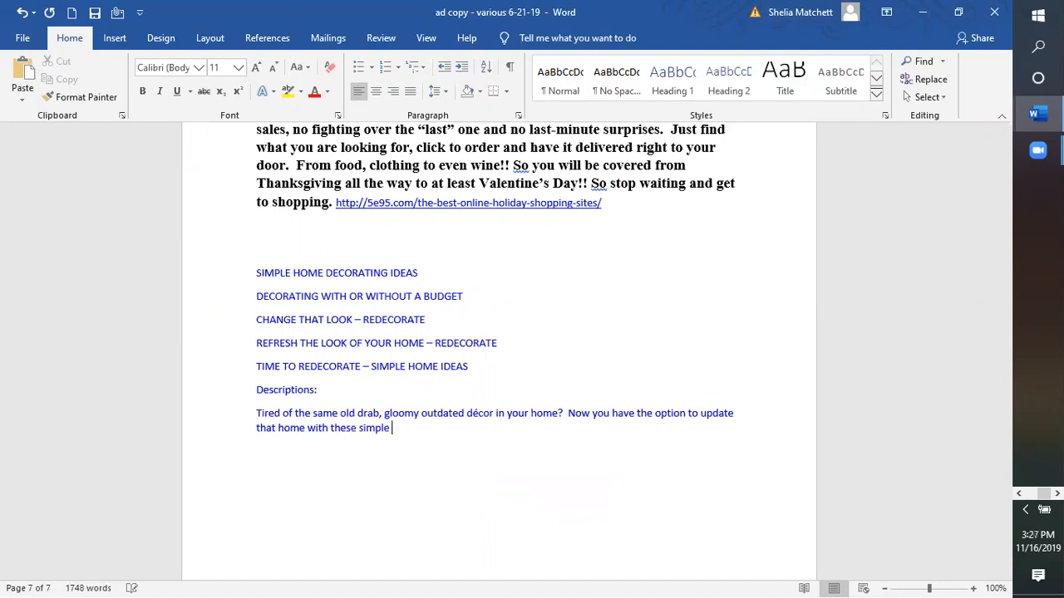
pyautogui.write('homme')
pyautogui.press('BackSpace')
pyautogui.press('BackSpace')
pyautogui.write('e decorating ideas.')
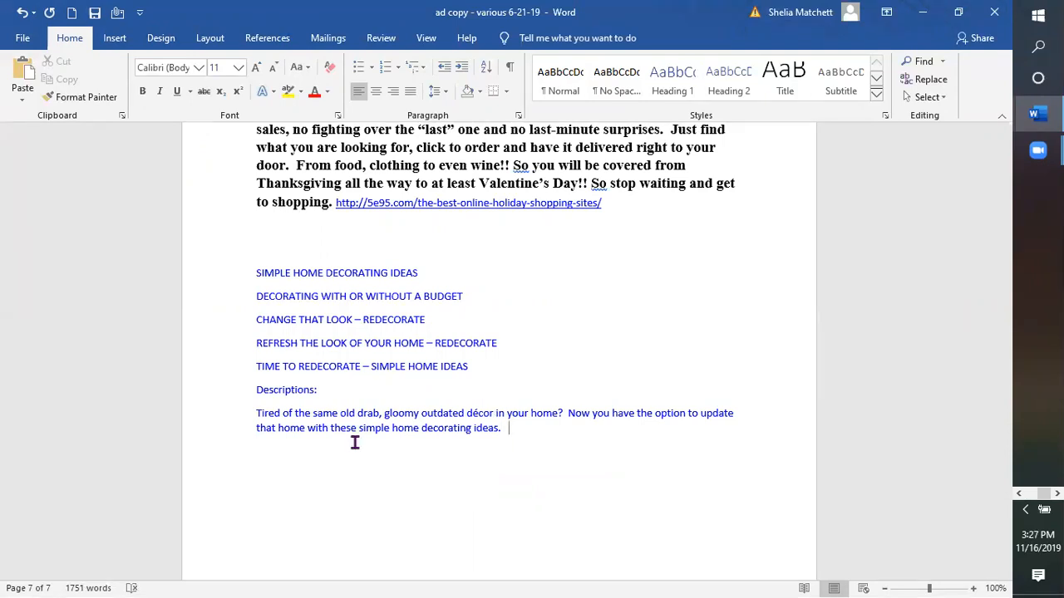
pyautogui.write('  From kitchen appliances to')
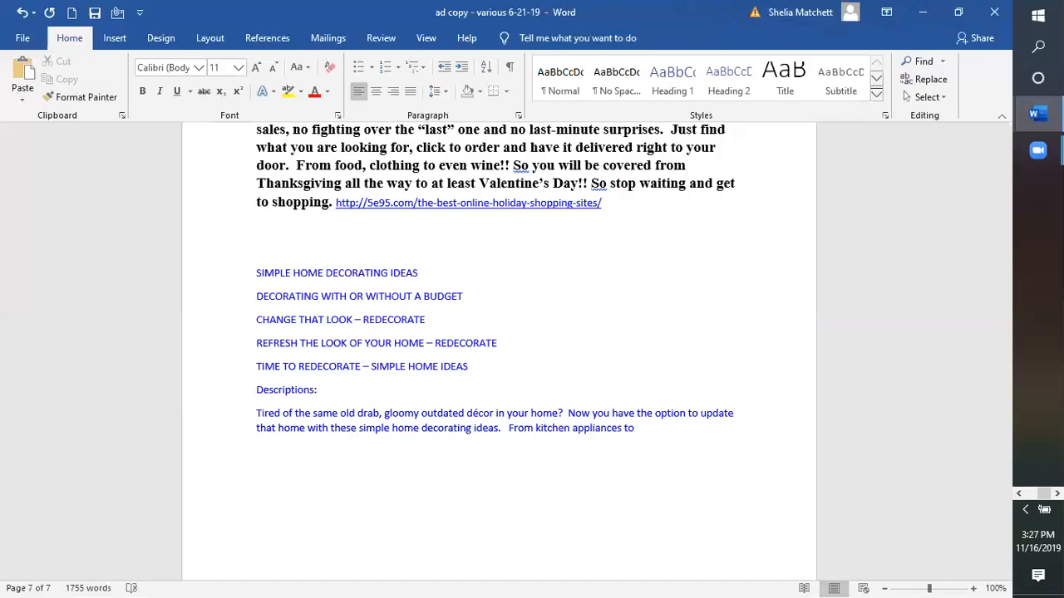
pyautogui.write(' bedroom')
# Step: Continue the description from 'from bath to dinning rooms, we have you covered.' through 'be ready for this holiday season.'
pyautogui.write(', from bath to ')
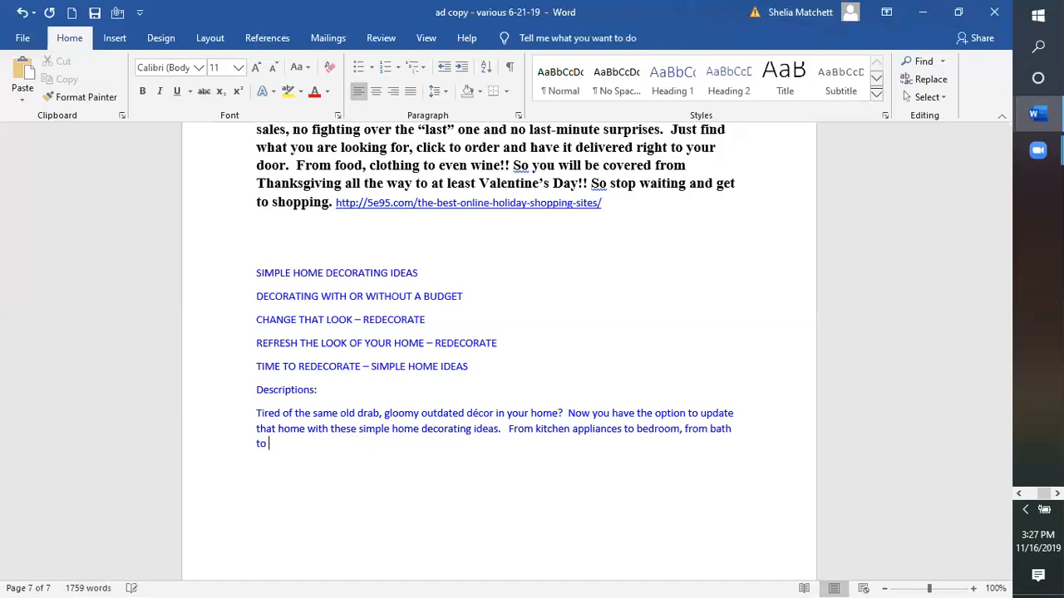
pyautogui.write('dinn')
pyautogui.write('ing ro')
pyautogui.write('om')
pyautogui.write('s, we')
pyautogui.write(' have you ')
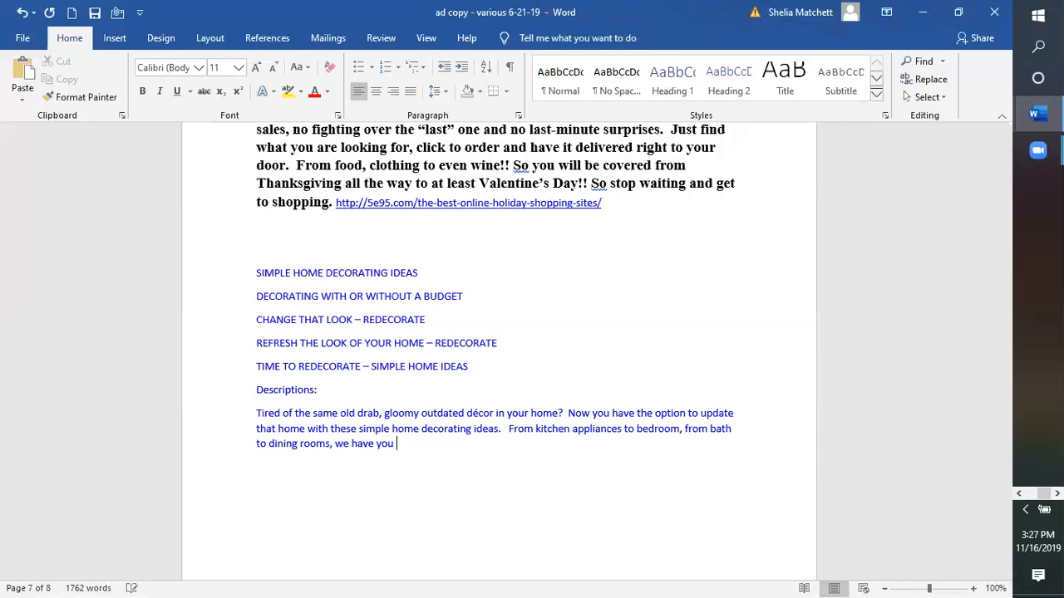
pyautogui.write('covered.  Just in time for th')
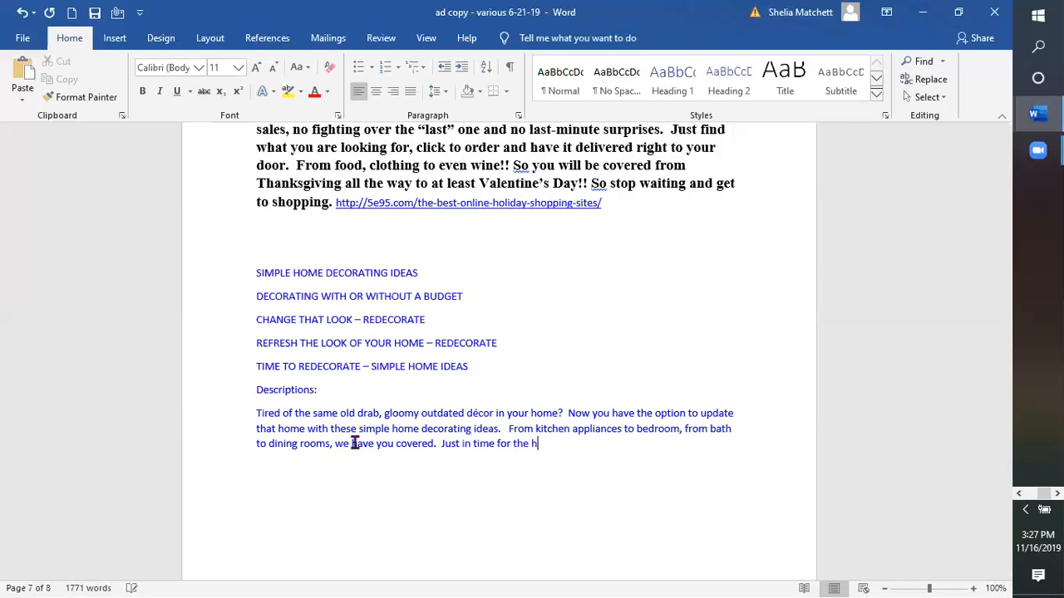
pyautogui.write('e Holidays, ')
pyautogui.write(' Impre')
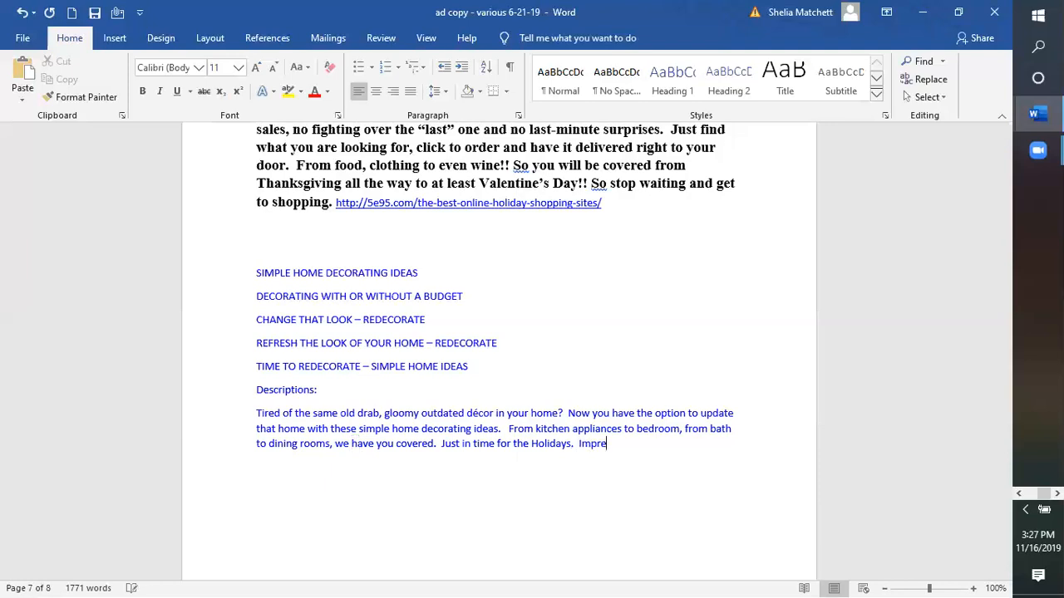
pyautogui.write('ss thosi')
pyautogui.press('BackSpace')
pyautogui.press('BackSpace')
pyautogui.press('BackSpace')
pyautogui.press('BackSpace')
pyautogui.press('BackSpace')
pyautogui.press('BackSpace')
pyautogui.write('friends in family with')
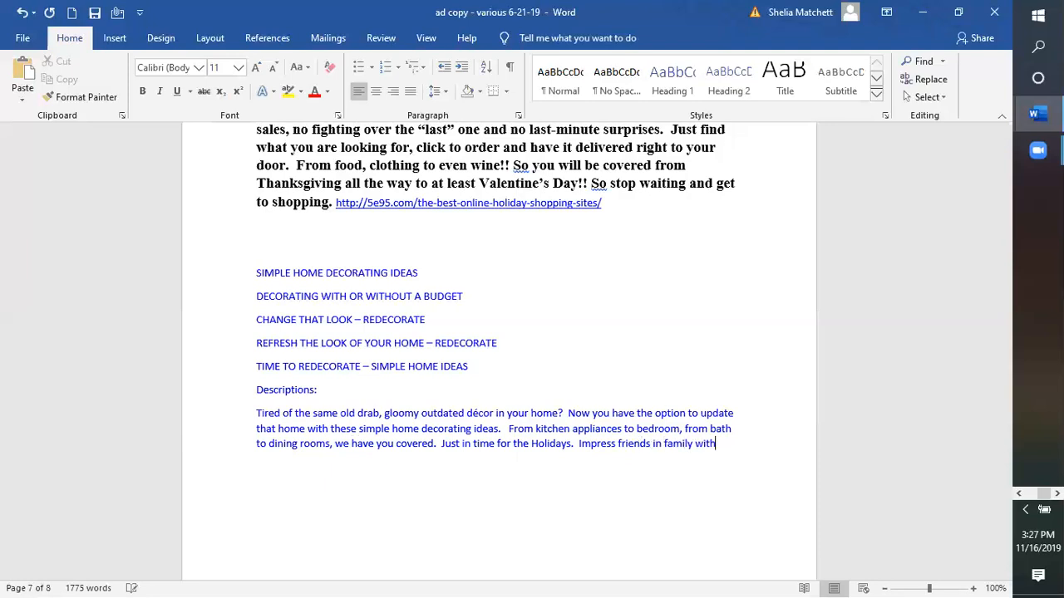
pyautogui.write(' an')
pyautogui.press('BackSpace')
pyautogui.write('new')
pyautogui.press('BackSpace')
pyautogui.press('BackSpace')
pyautogui.press('BackSpace')
pyautogui.press('BackSpace')
pyautogui.write('new udated and trend')
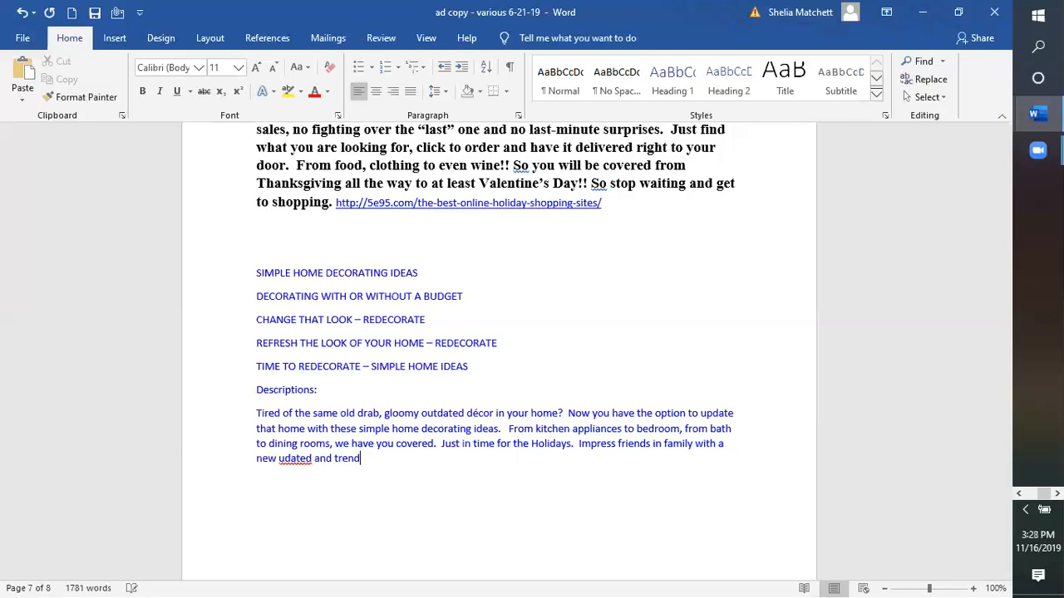
pyautogui.write('y d')
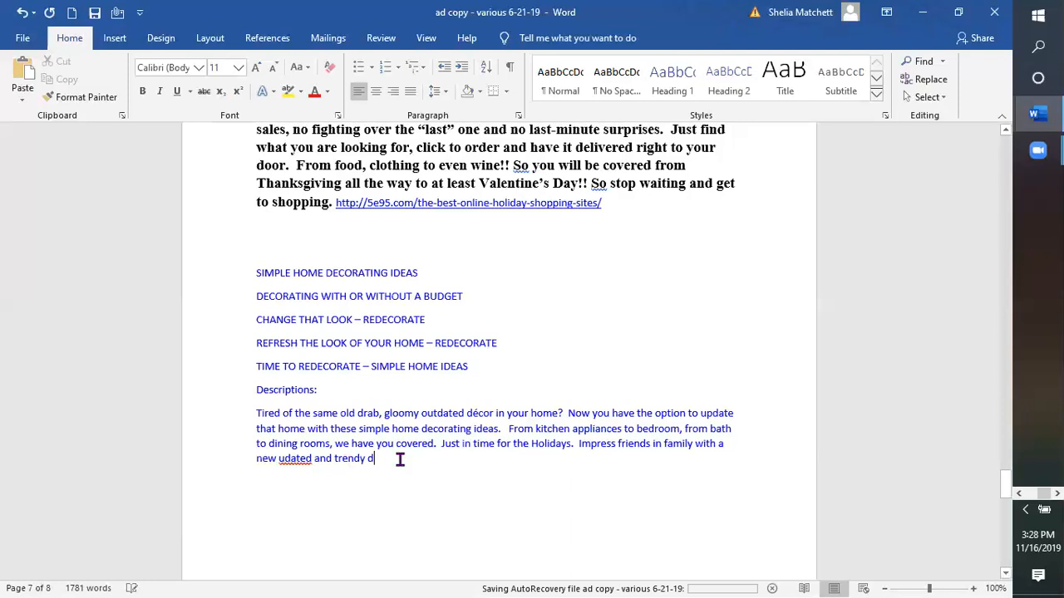
pyautogui.write('ecor')
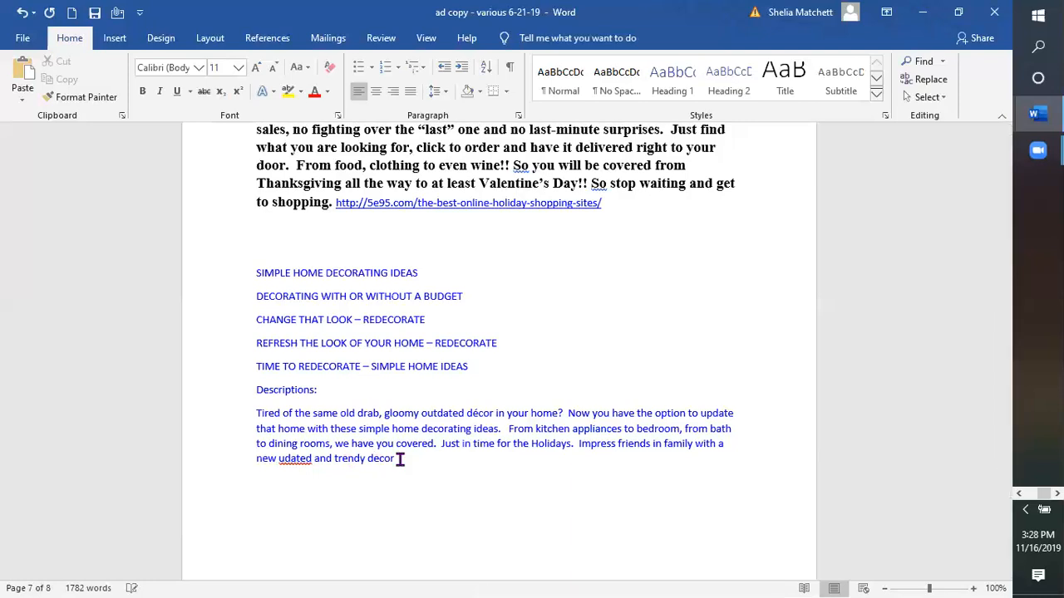
pyautogui.write('.  Simple and easy.  Get to shopping now')
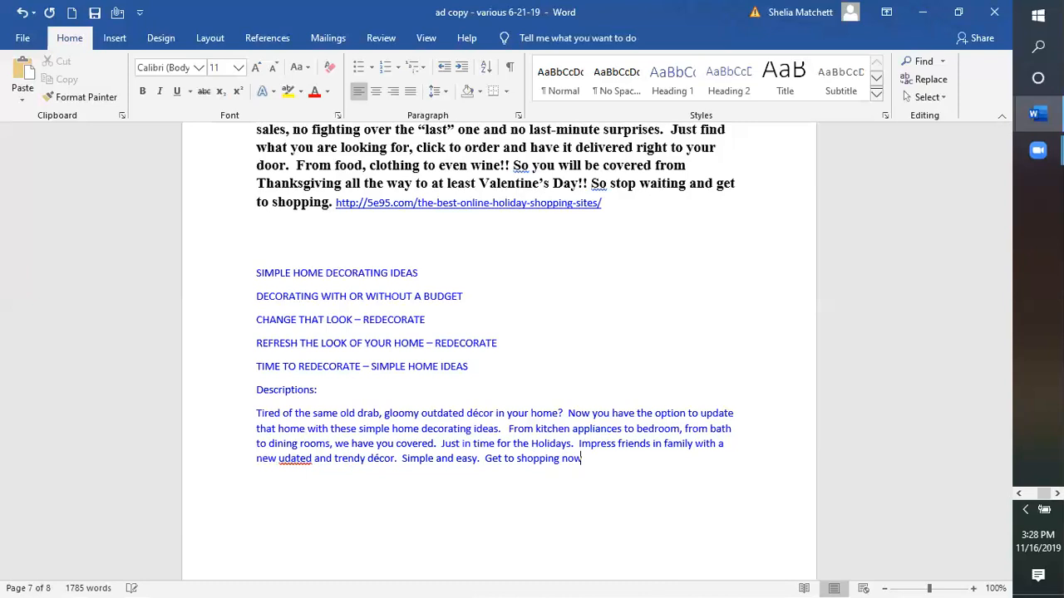
pyautogui.write(' and be ready for this holiday s')
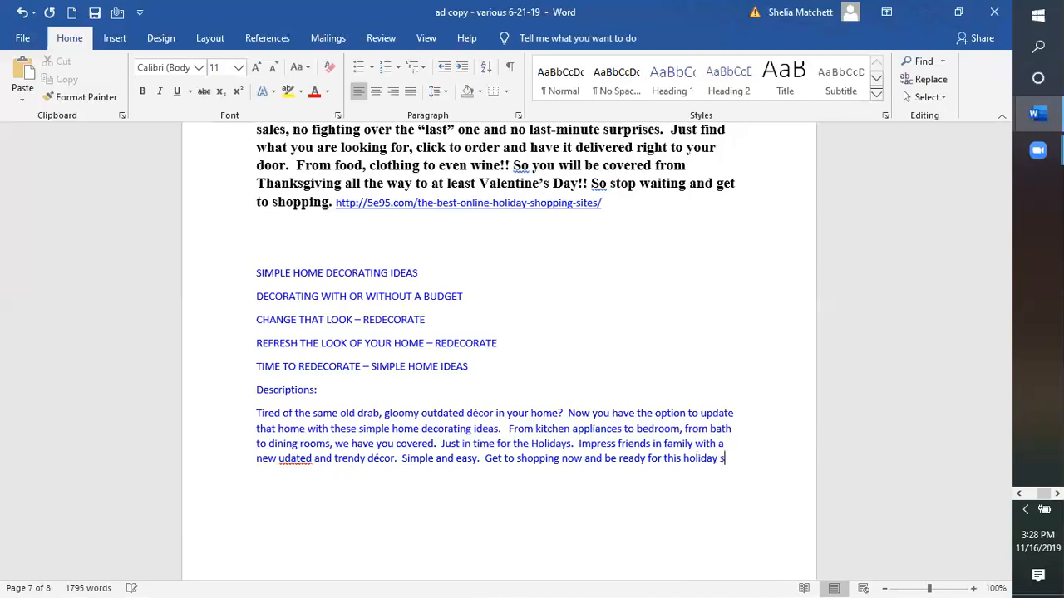
pyautogui.write('eason.')
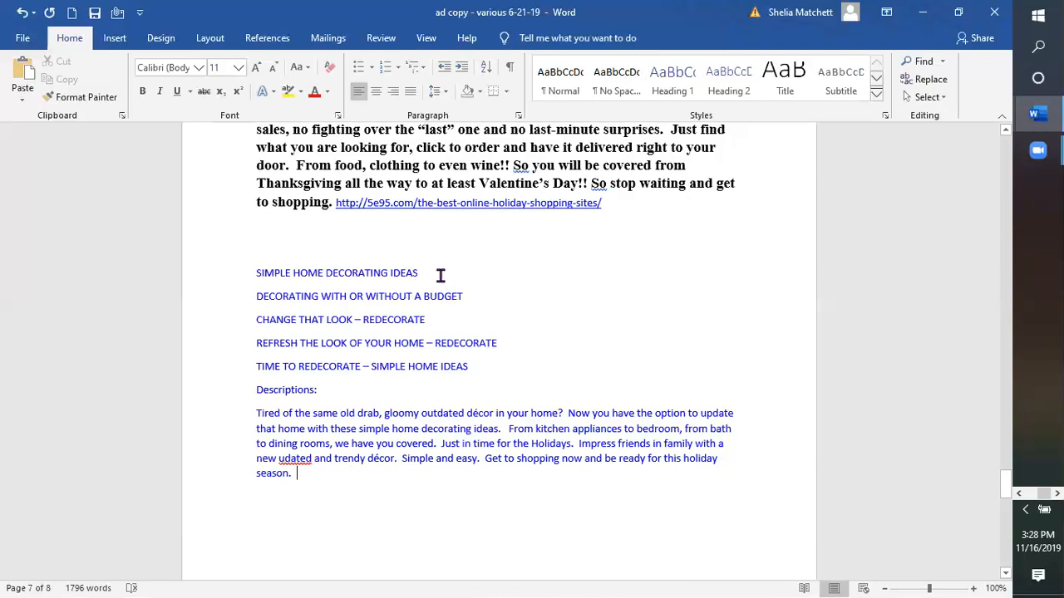
# Step: Select the 'SIMPLE HOME DECORATING IDEAS' heading, then minimize Word
pyautogui.tripleClick(267, 282)
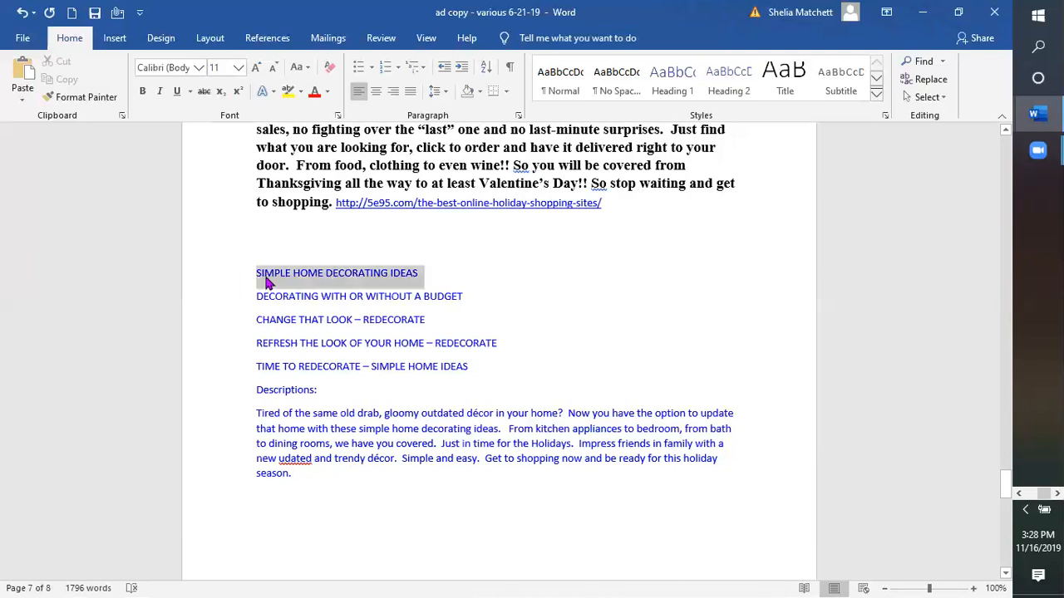
pyautogui.rightClick(287, 301)
pyautogui.click(943, 28)
pyautogui.click(924, 12)
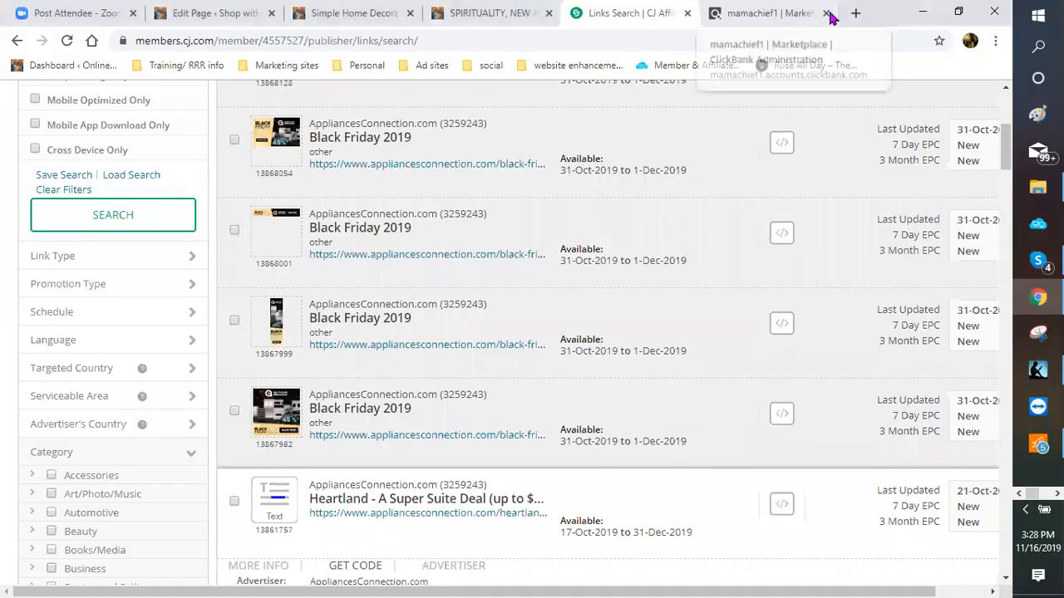
# Step: Close the ClickBank tab and load Classifieds For Free from the Ad sites bookmarks in a new tab
pyautogui.click(827, 13)
pyautogui.click(855, 14)
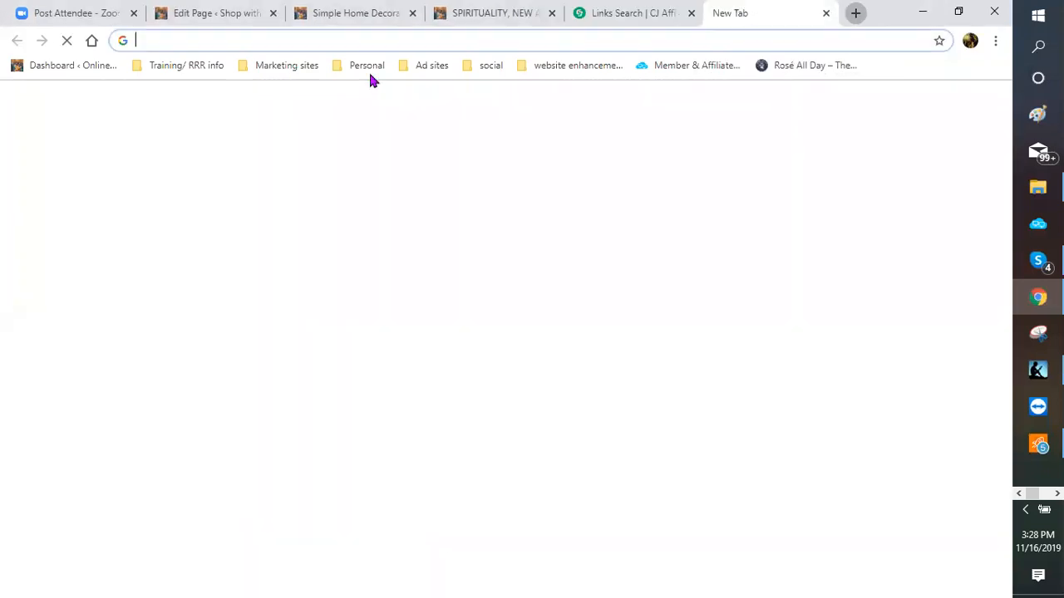
pyautogui.click(284, 65)
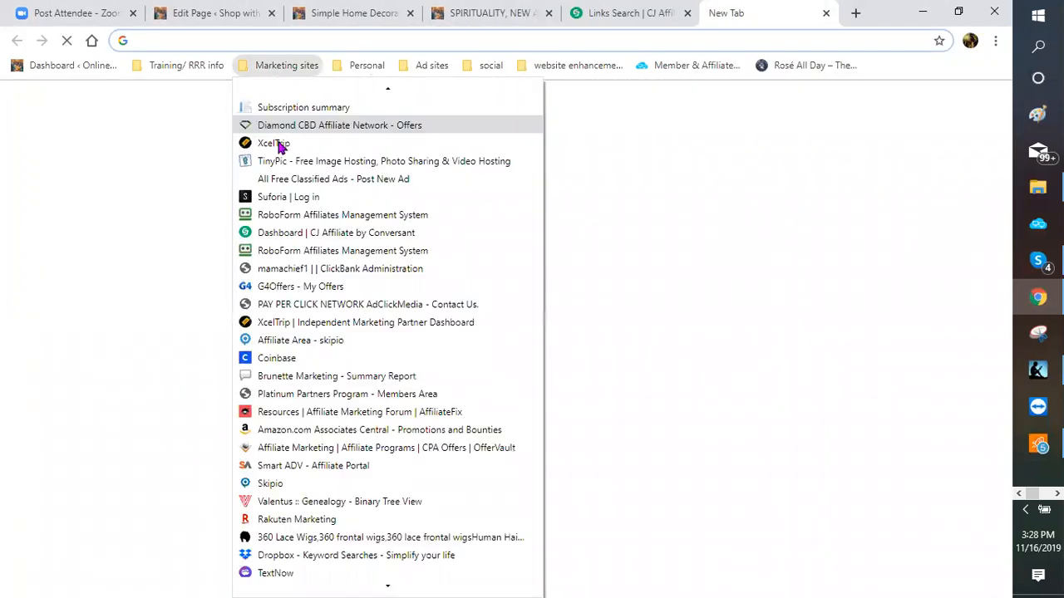
pyautogui.click(432, 69)
pyautogui.click(463, 167)
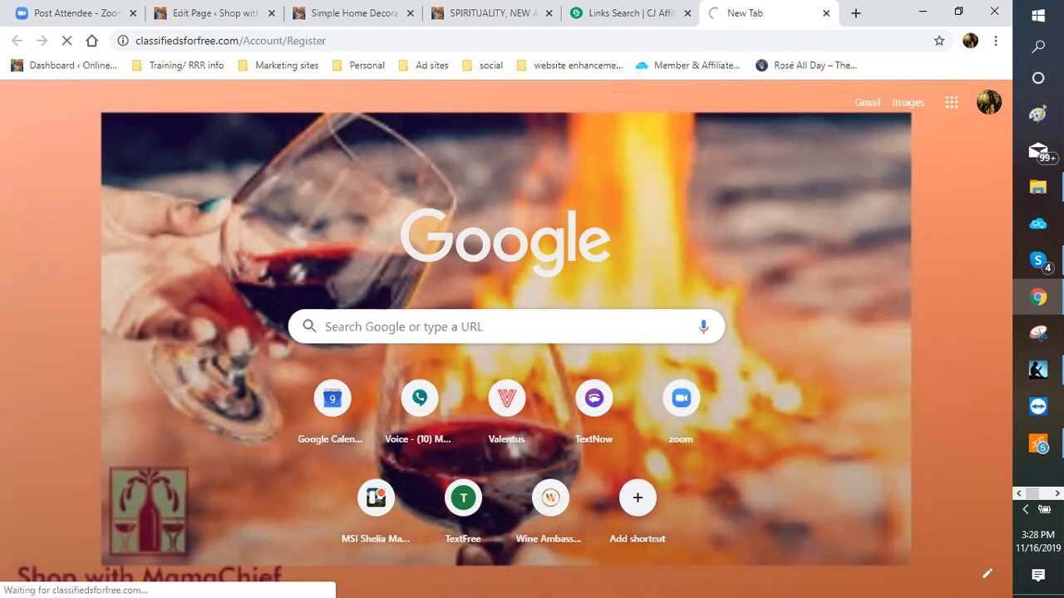
pyautogui.moveTo(1037, 261)
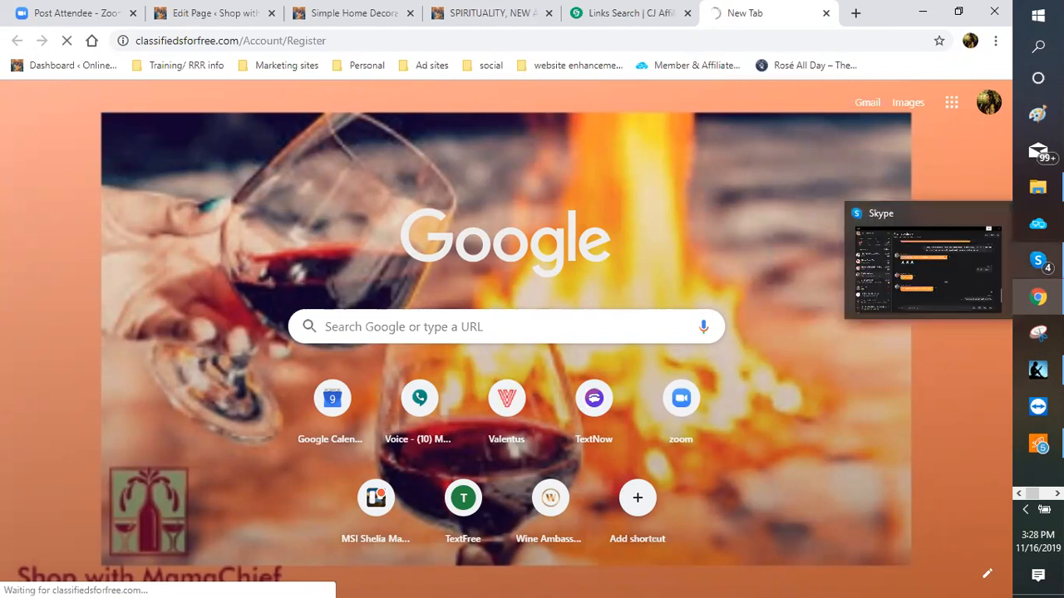
pyautogui.click(1057, 493)
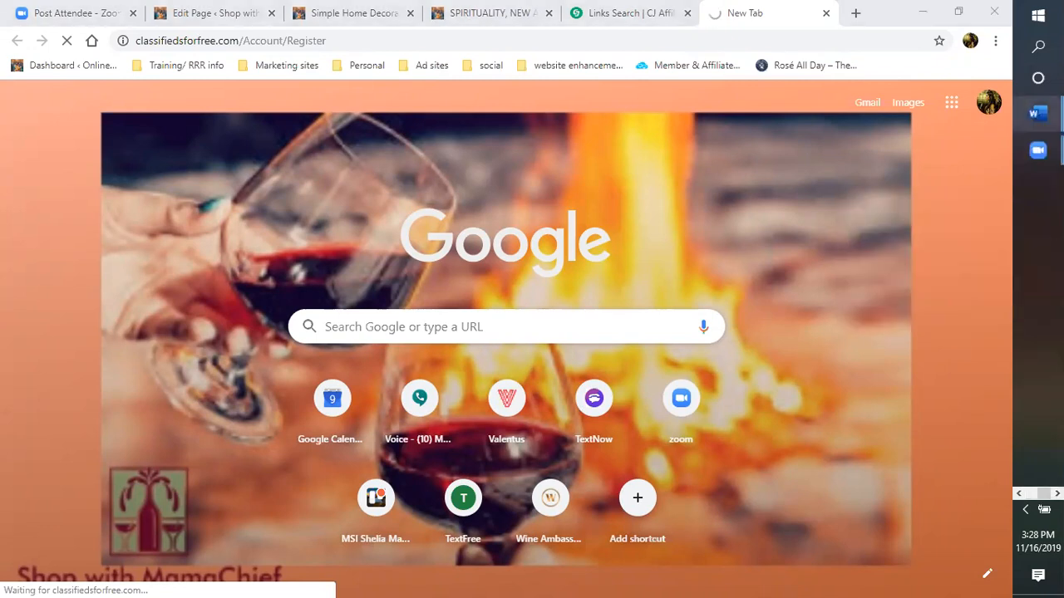
# Step: In Word, correct 'udated' to 'updated' and change 'friends in family' to 'friends and family'
pyautogui.moveTo(1037, 114)
pyautogui.click(958, 87)
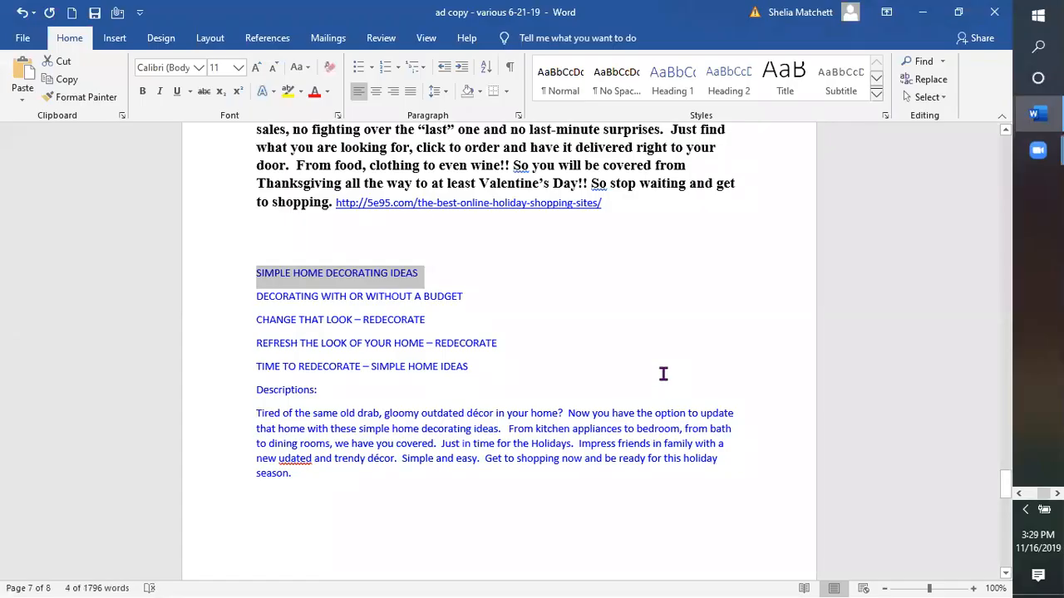
pyautogui.rightClick(299, 458)
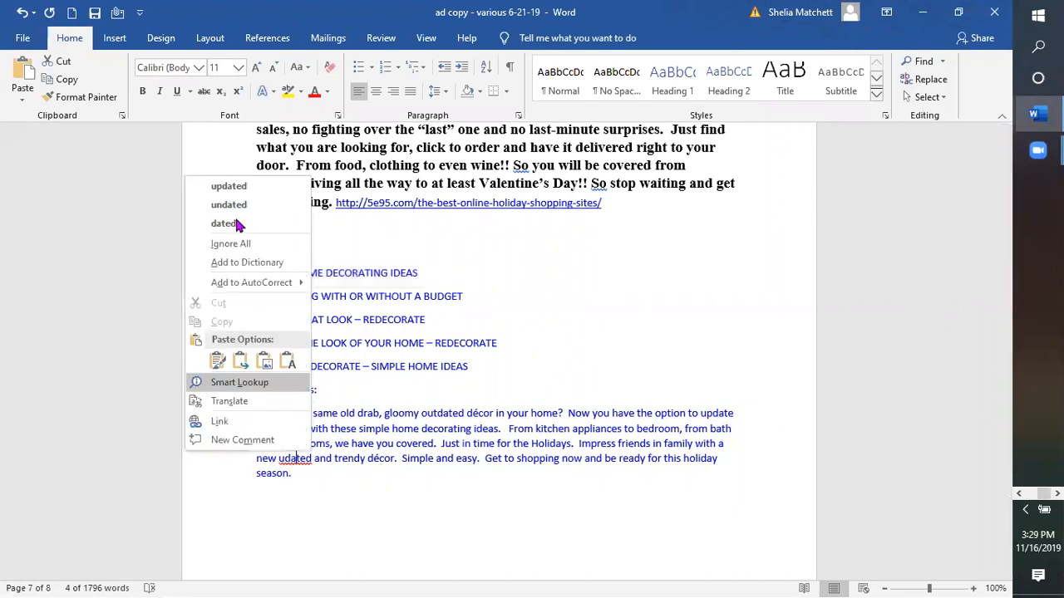
pyautogui.click(236, 188)
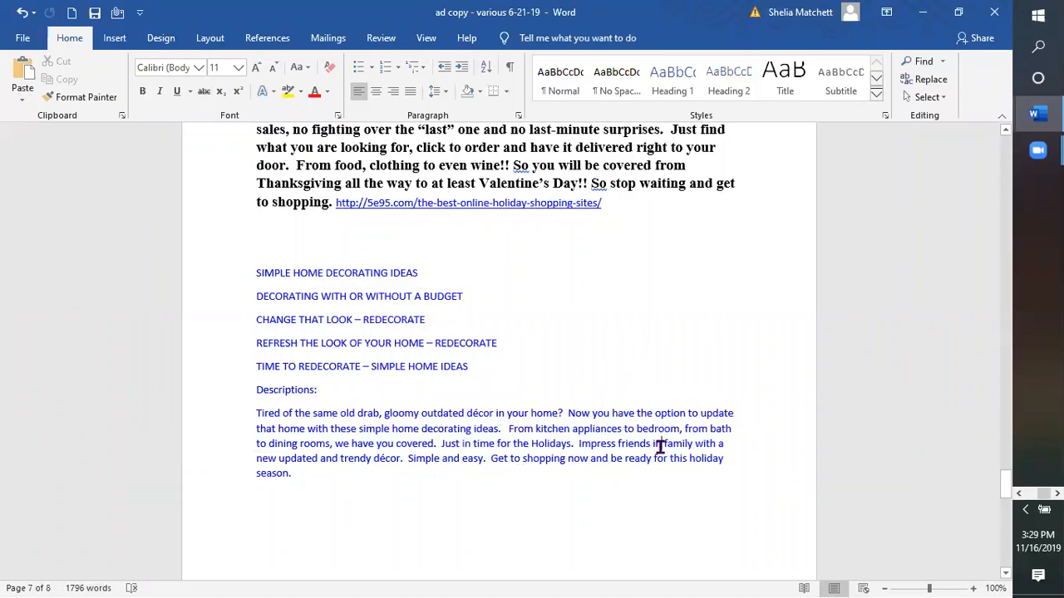
pyautogui.press('BackSpace')
pyautogui.press('BackSpace')
pyautogui.write('and')
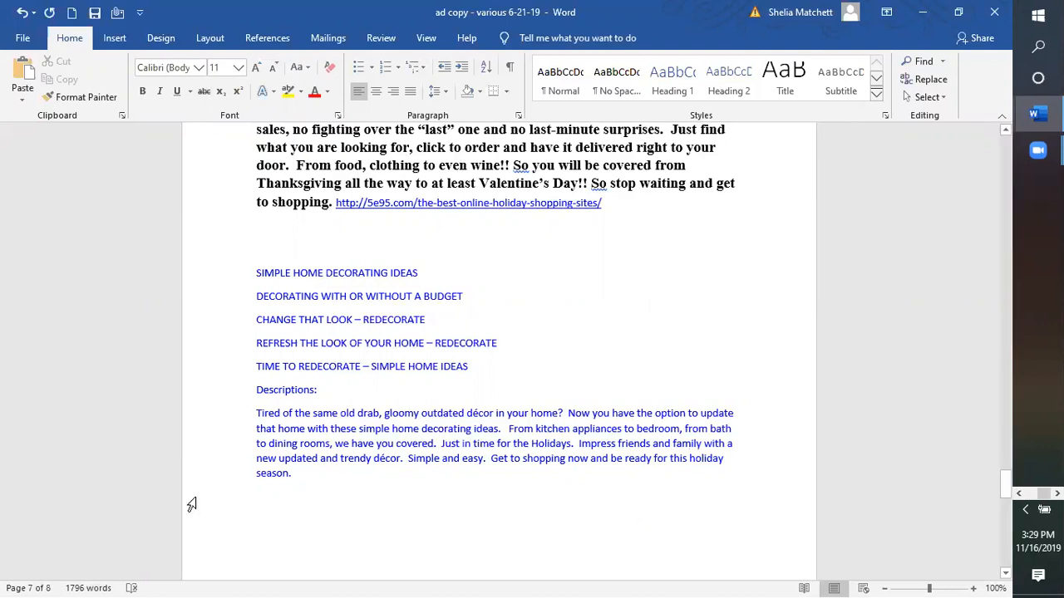
pyautogui.click(1019, 494)
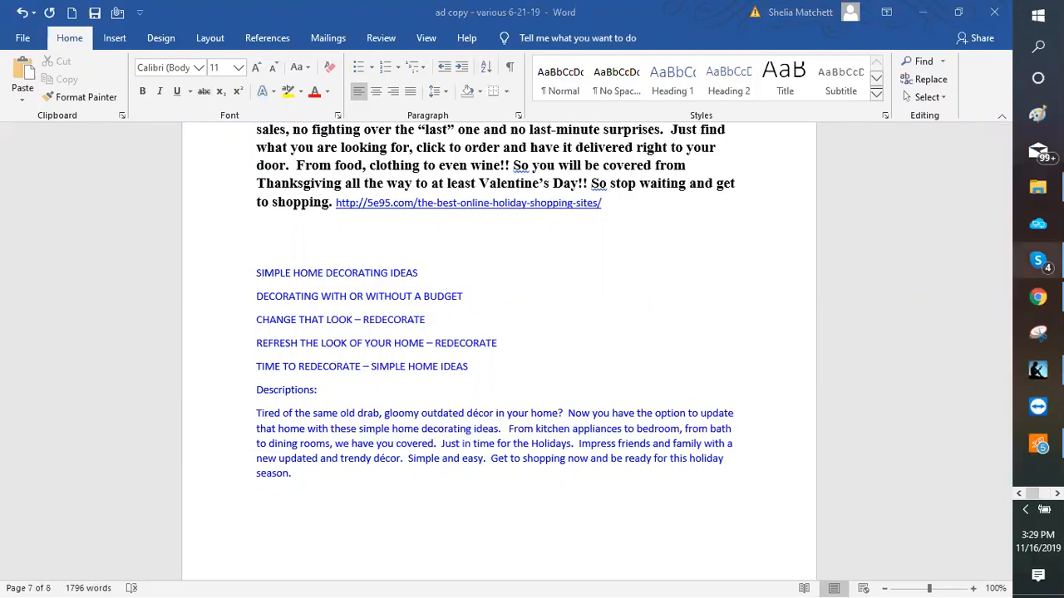
# Step: Log in to Classifieds For Free with the saved account credentials and go to Post Ad
pyautogui.moveTo(1038, 263)
pyautogui.click(1038, 297)
pyautogui.click(868, 94)
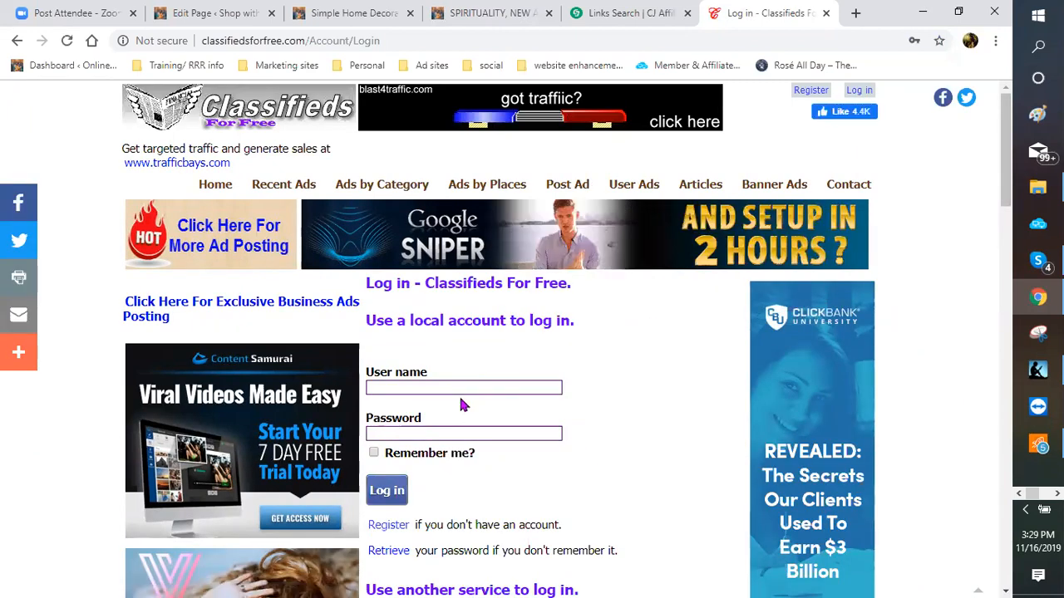
pyautogui.click(426, 390)
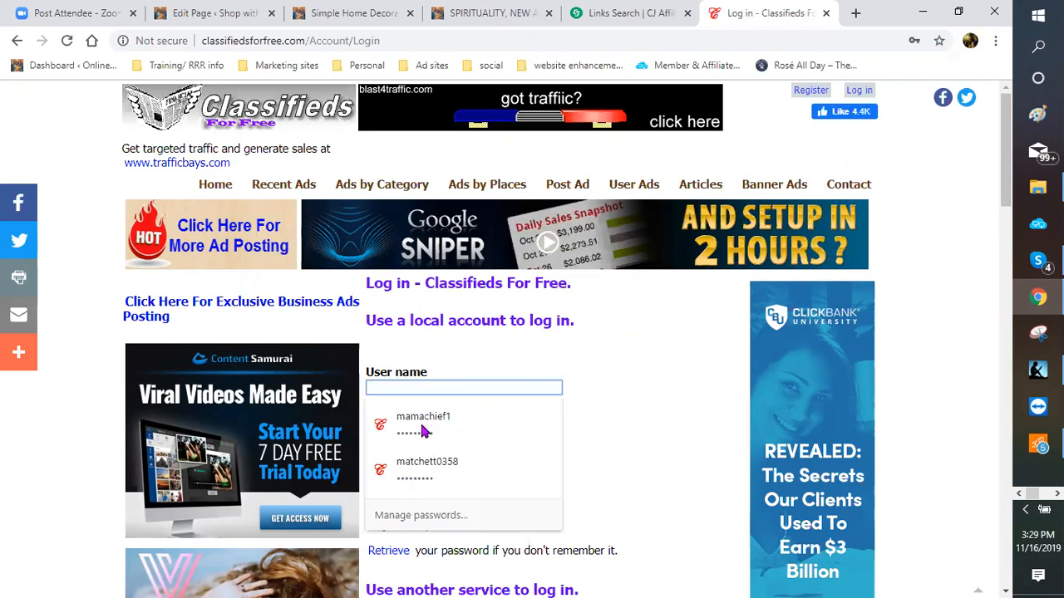
pyautogui.click(418, 424)
pyautogui.click(388, 492)
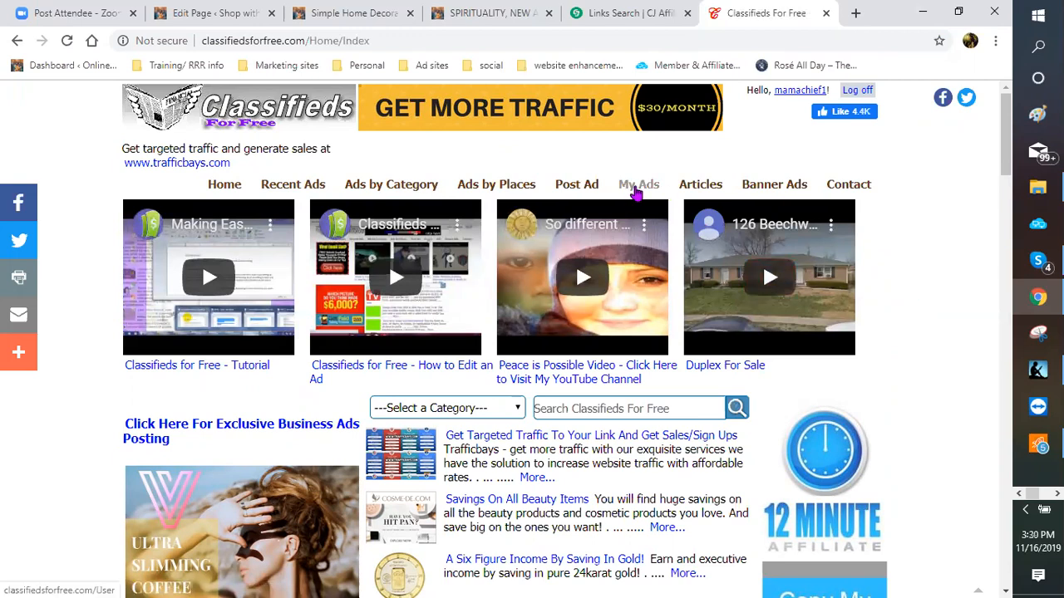
pyautogui.click(586, 186)
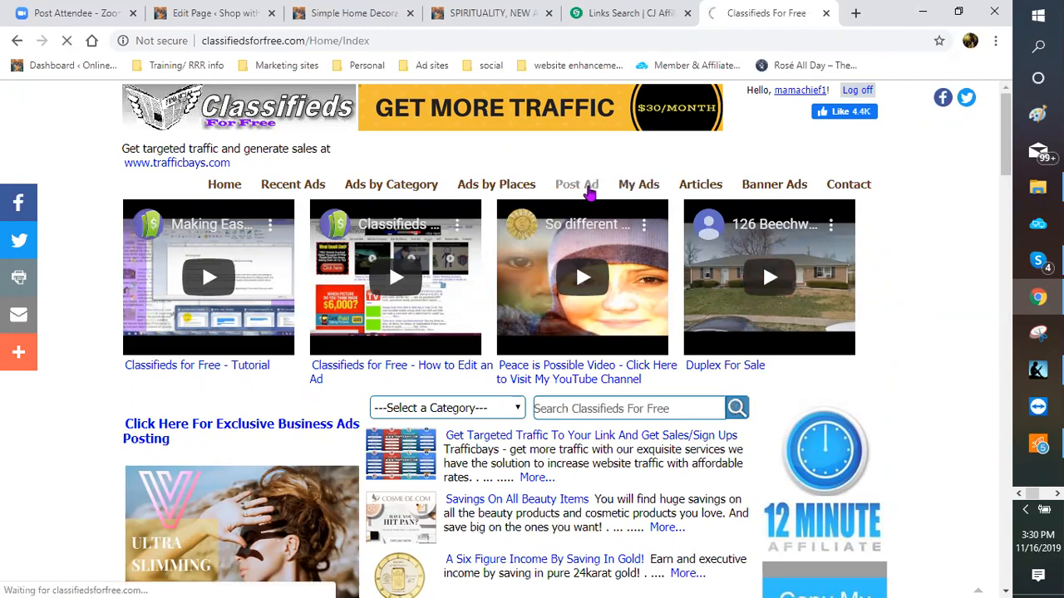
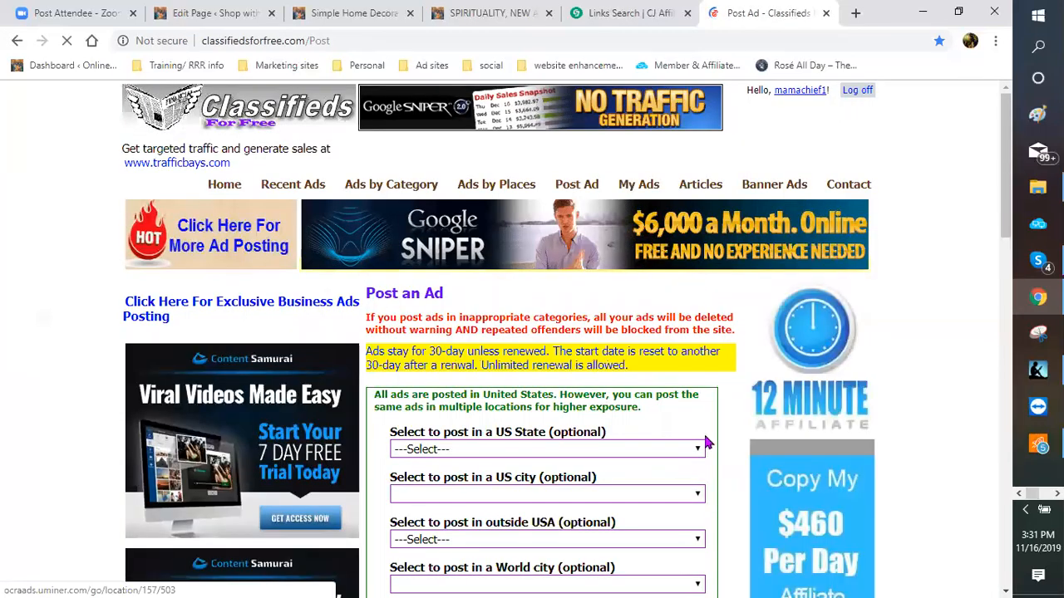
# Step: Paste SIMPLE HOME DECORATING IDEAS into the new ad's Header field
pyautogui.scroll(-1, 704, 428)
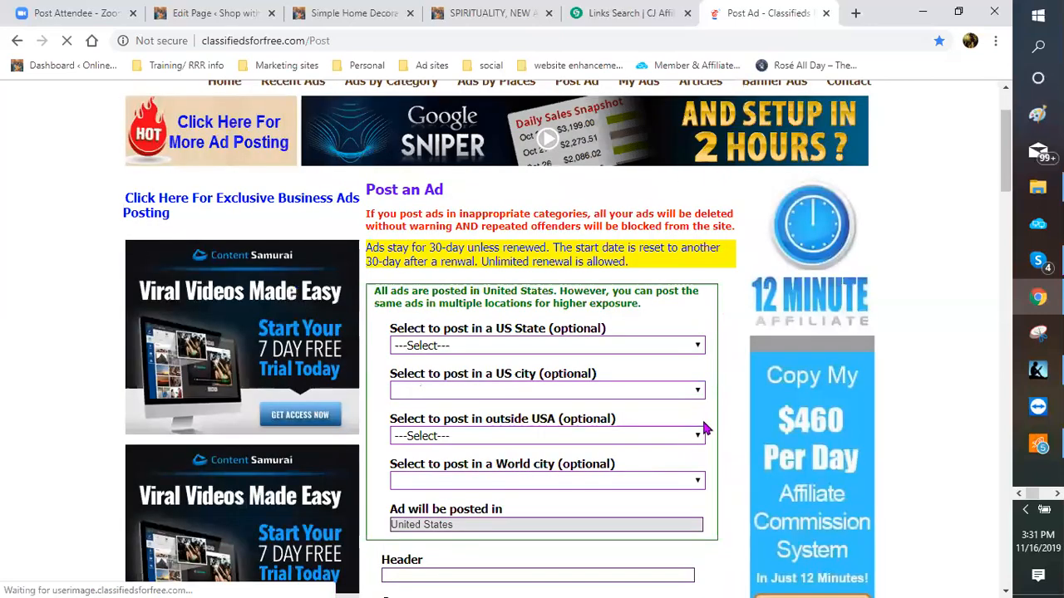
pyautogui.scroll(-1, 693, 411)
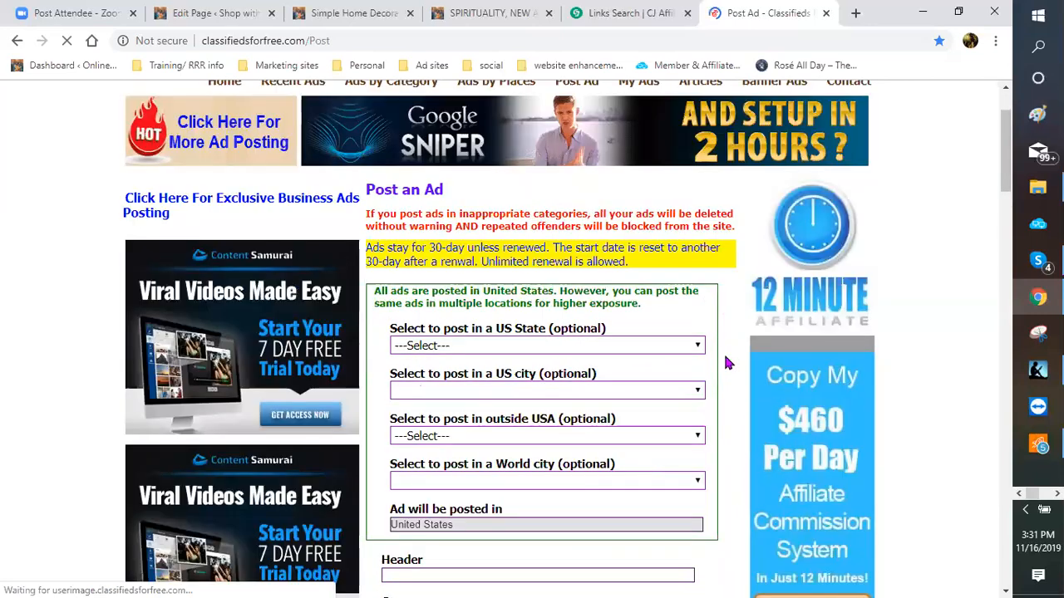
pyautogui.scroll(-2, 723, 351)
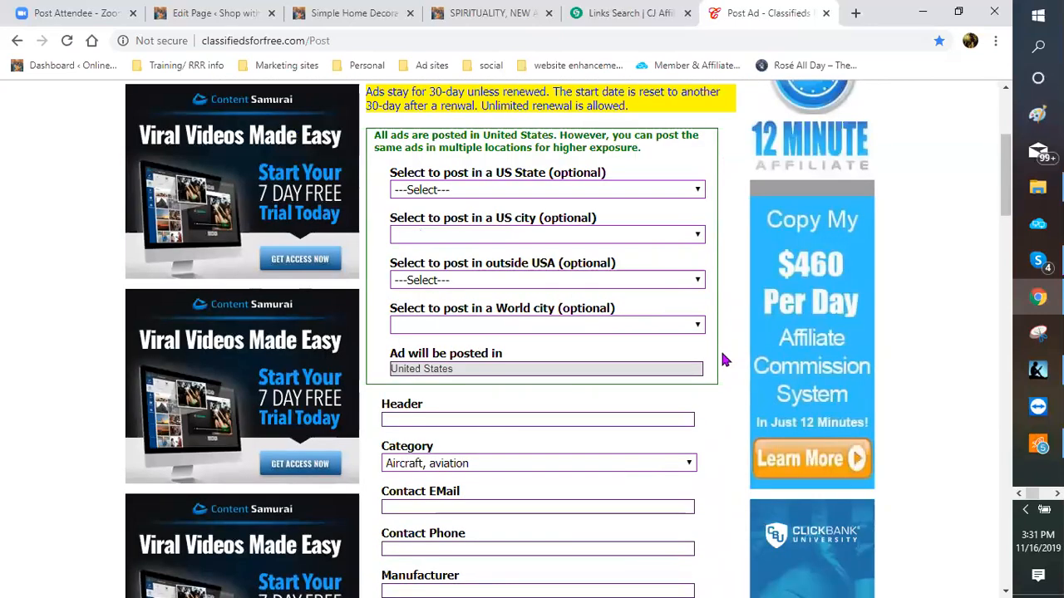
pyautogui.scroll(-1, 546, 349)
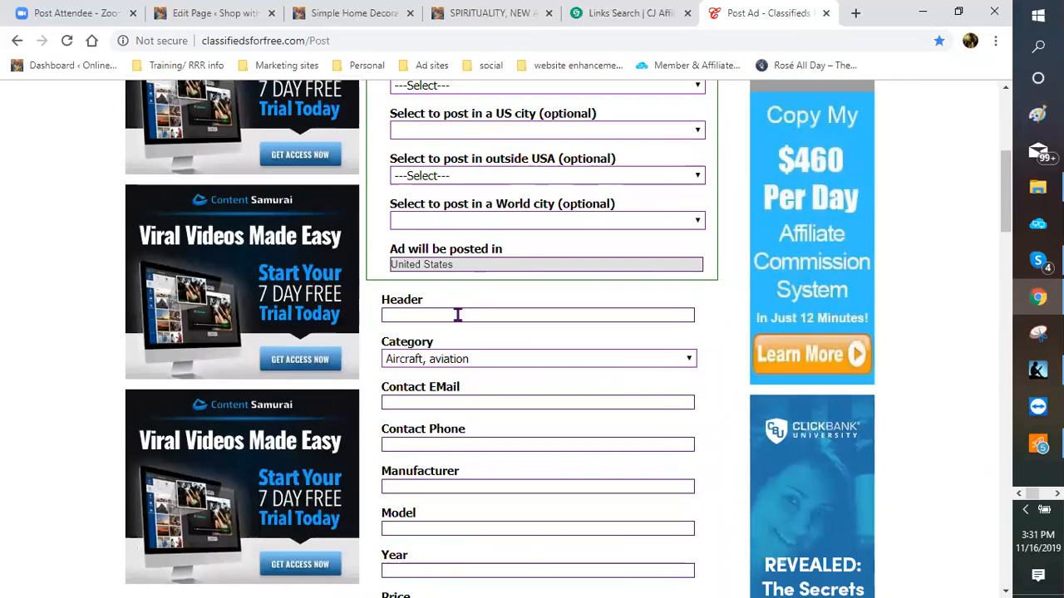
pyautogui.click(457, 314)
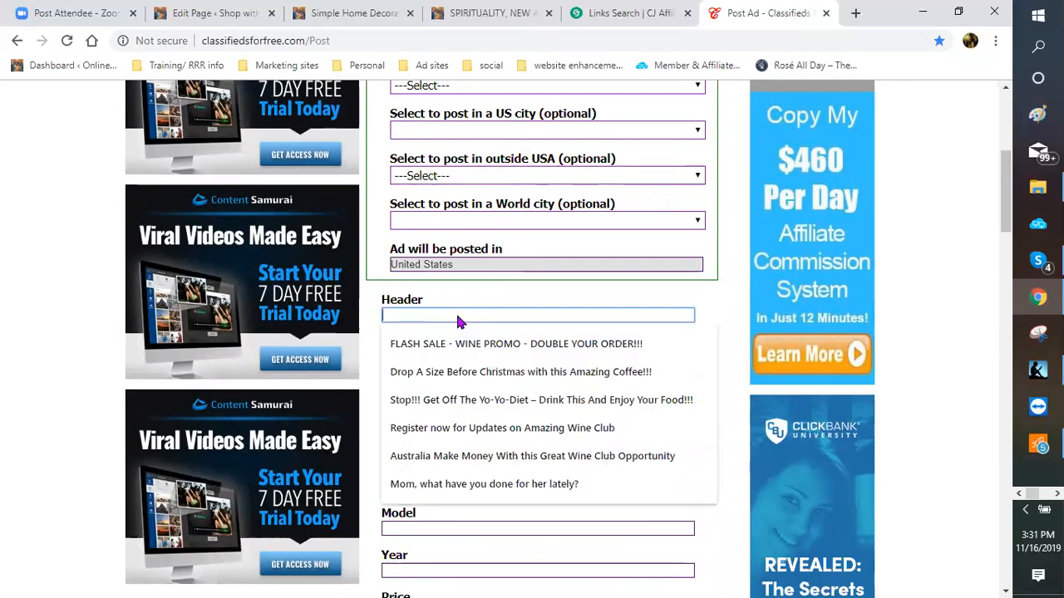
pyautogui.rightClick(459, 315)
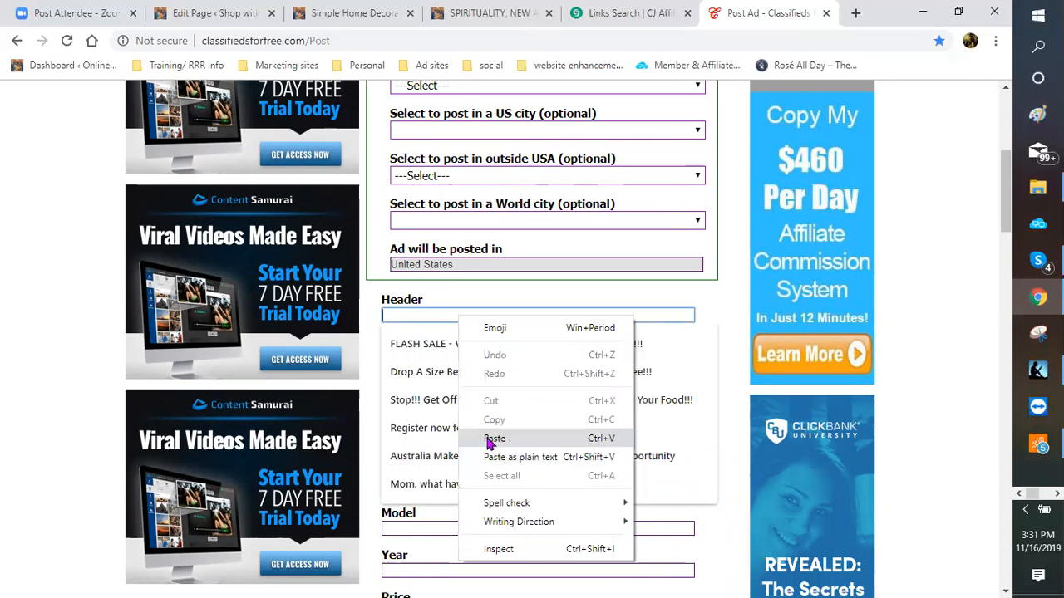
pyautogui.click(492, 439)
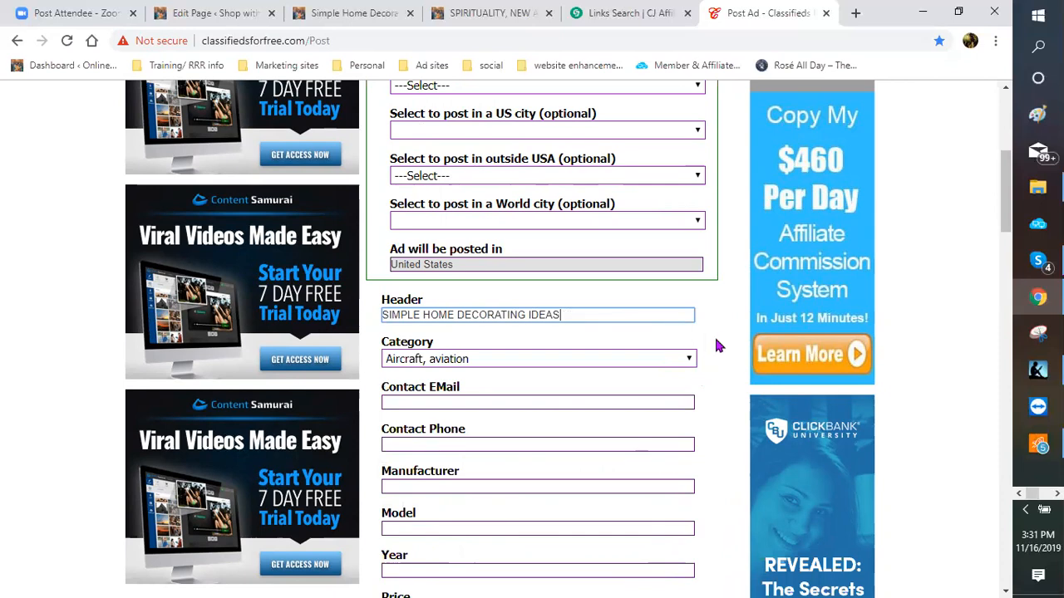
# Step: Set the ad's Category to General merchandise
pyautogui.scroll(-1, 712, 309)
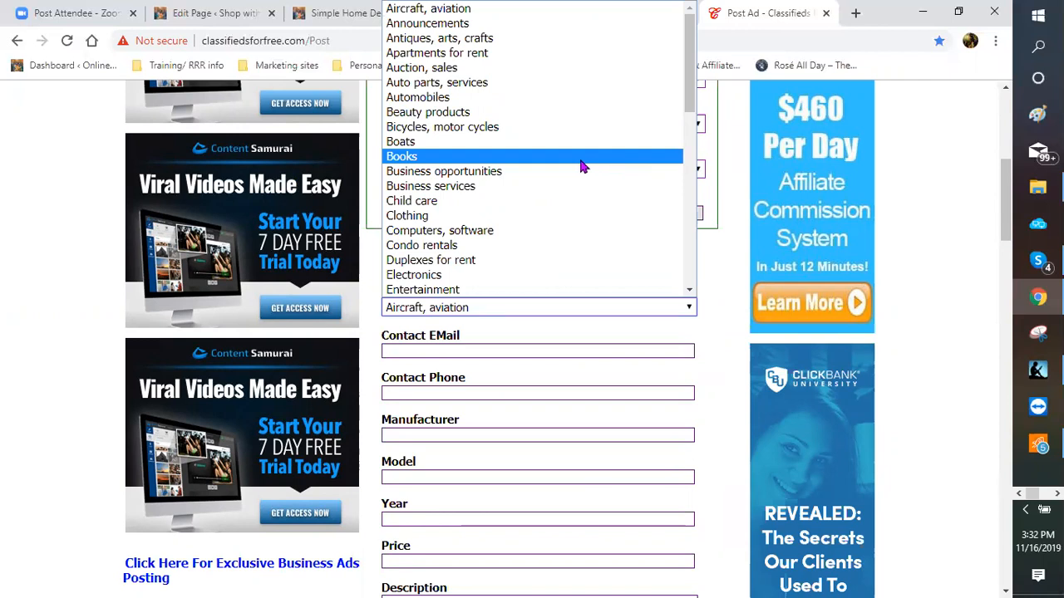
pyautogui.scroll(-2, 582, 166)
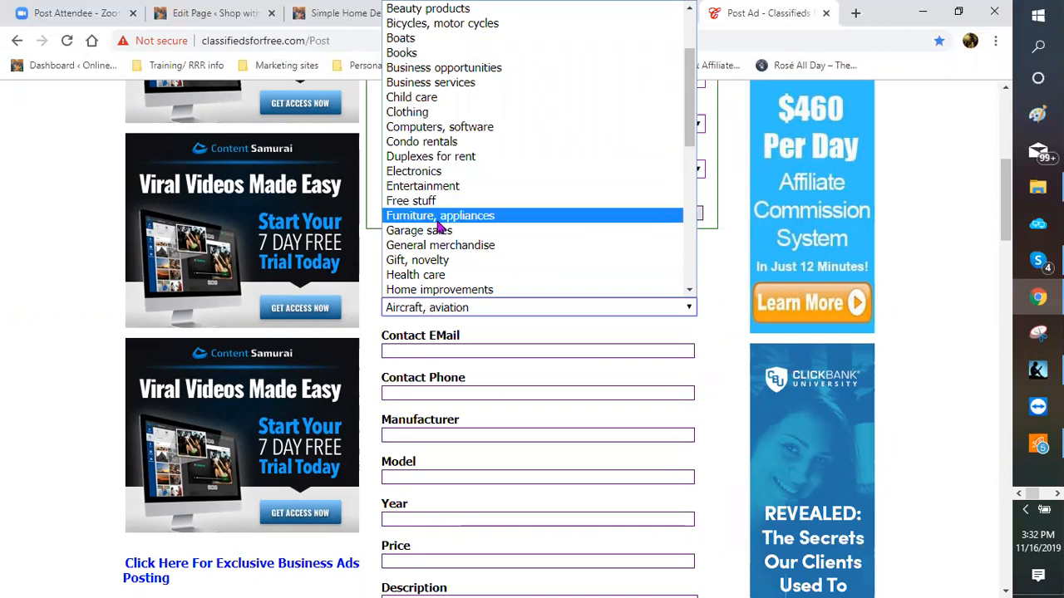
pyautogui.click(507, 250)
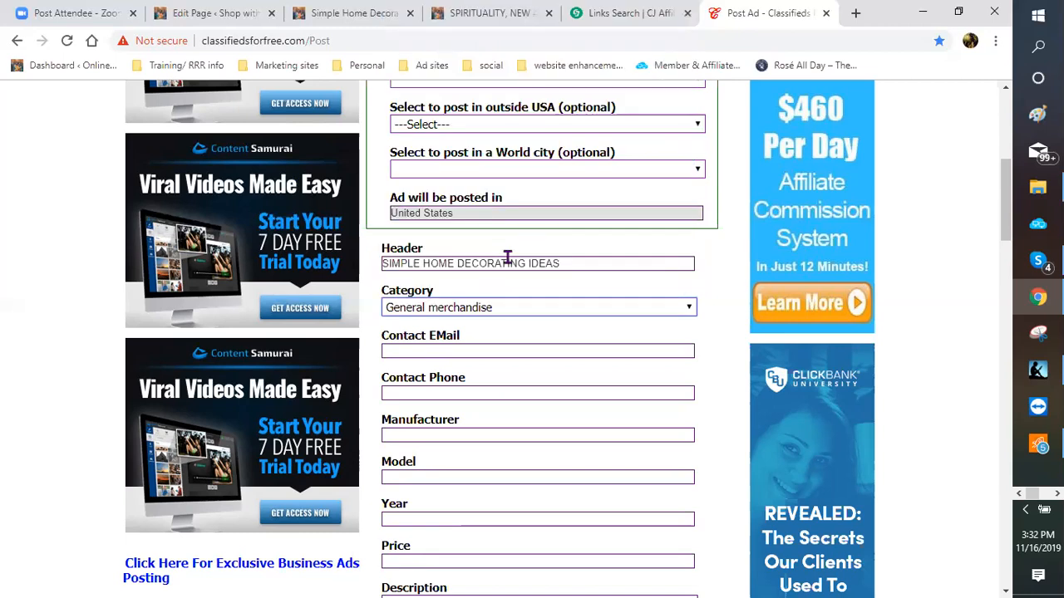
# Step: Enter the seller's phone number in Contact Phone, replacing the mistyped digits
pyautogui.click(437, 395)
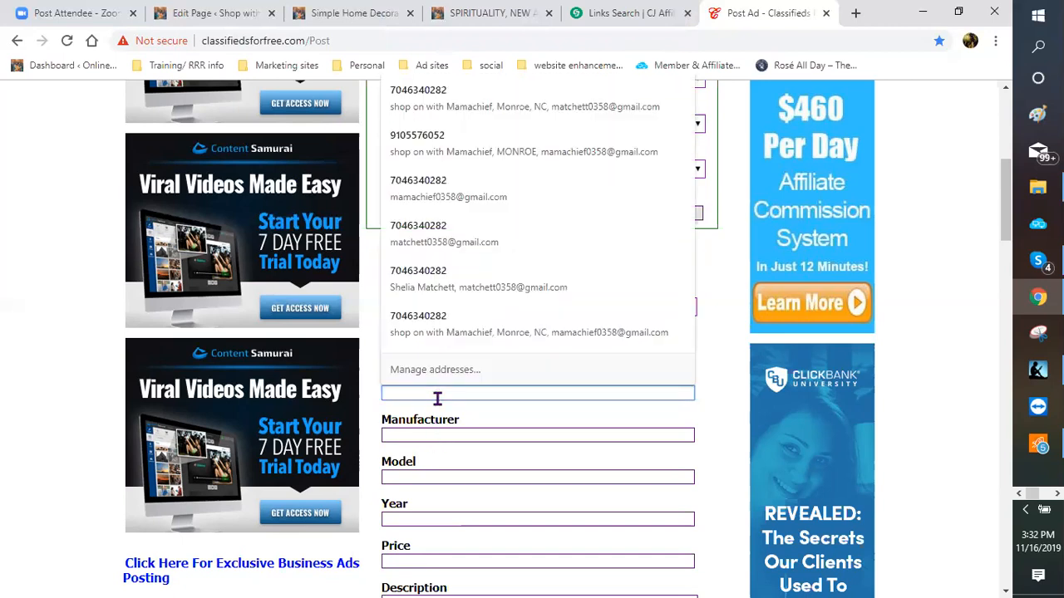
pyautogui.write('704')
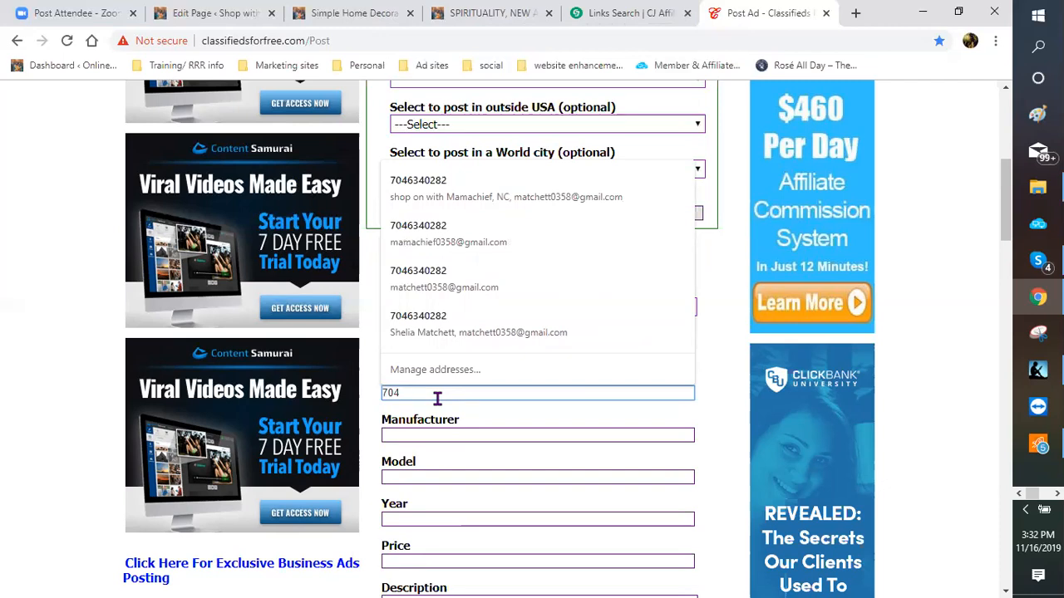
pyautogui.press('BackSpace')
pyautogui.press('BackSpace')
pyautogui.press('BackSpace')
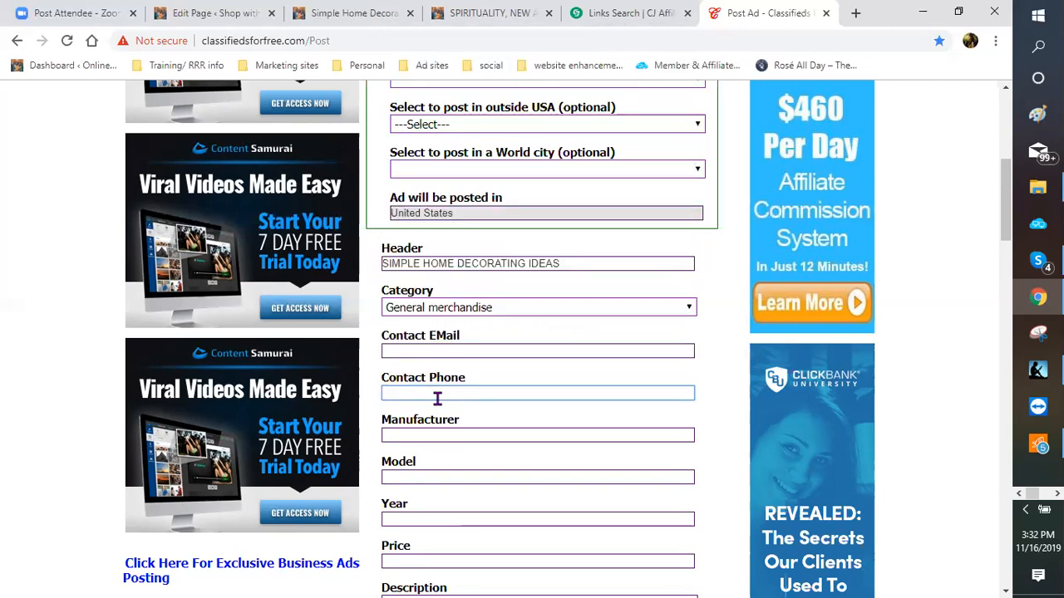
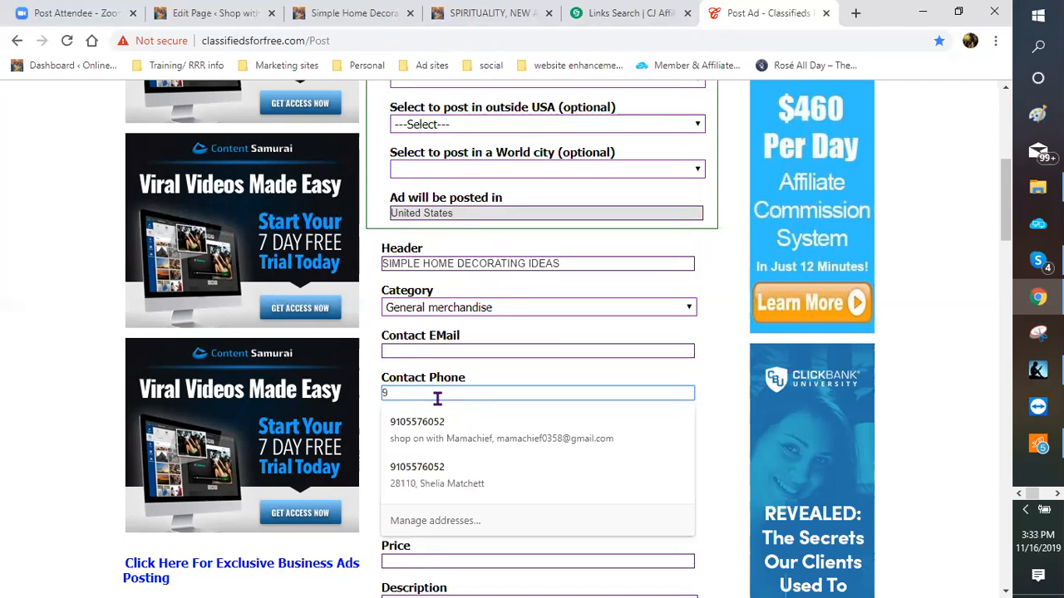
pyautogui.press('Tab')
pyautogui.scroll(-3, 463, 398)
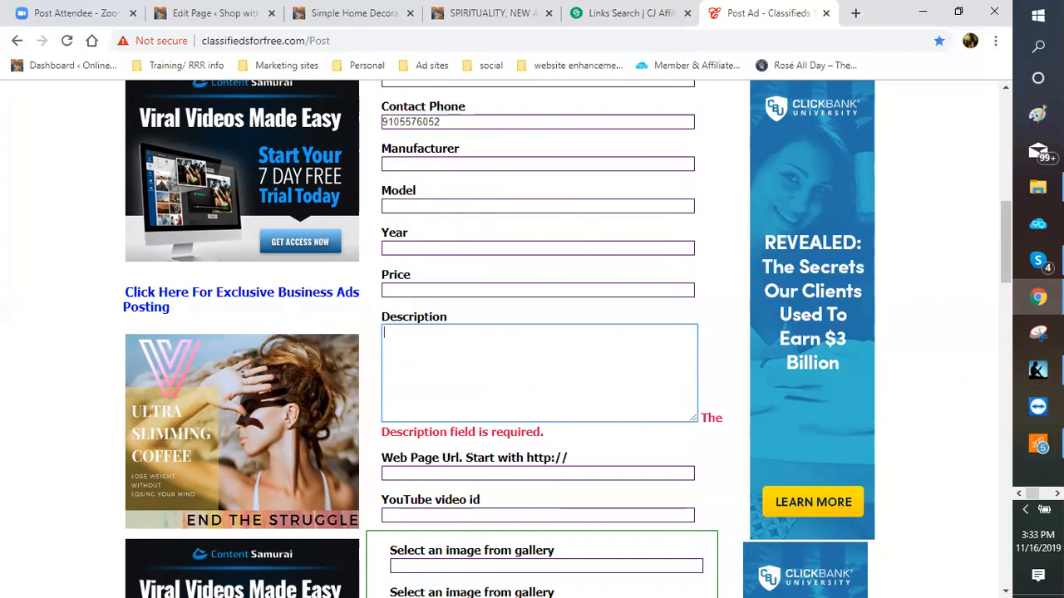
pyautogui.click(1057, 494)
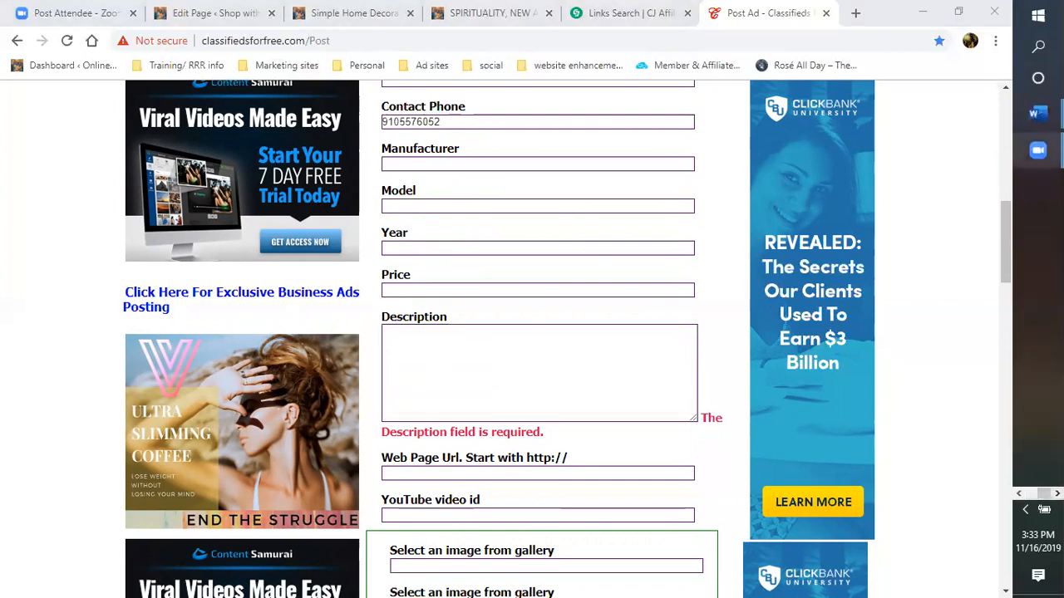
# Step: Copy the home-decorating description paragraph from Word into the ad's Description box
pyautogui.moveTo(1037, 113)
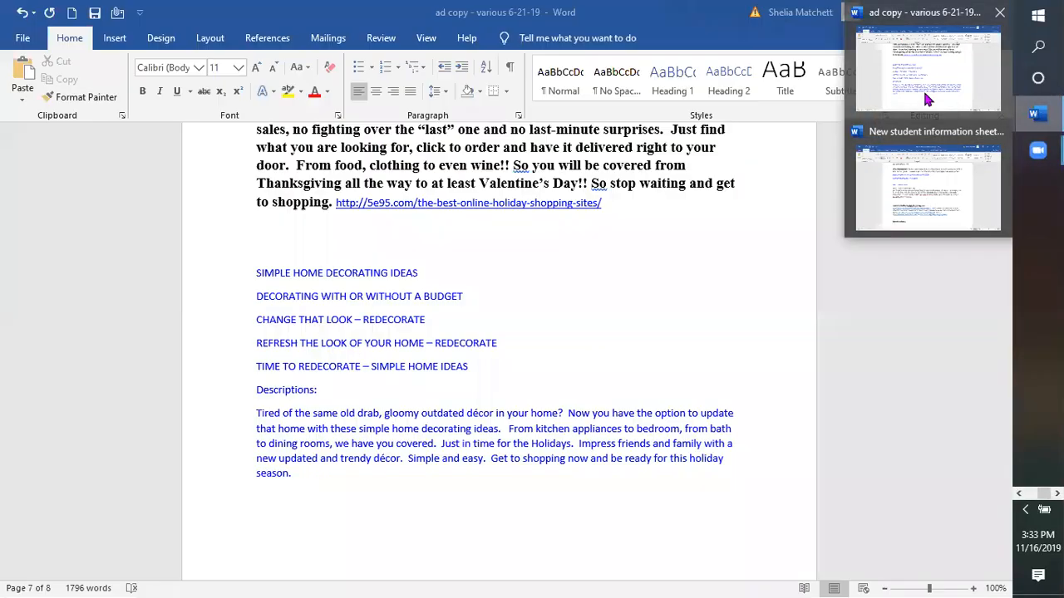
pyautogui.click(927, 99)
pyautogui.moveTo(253, 415); pyautogui.dragTo(290, 477)
pyautogui.hotkey('ctrl', 'c')
pyautogui.rightClick(291, 465)
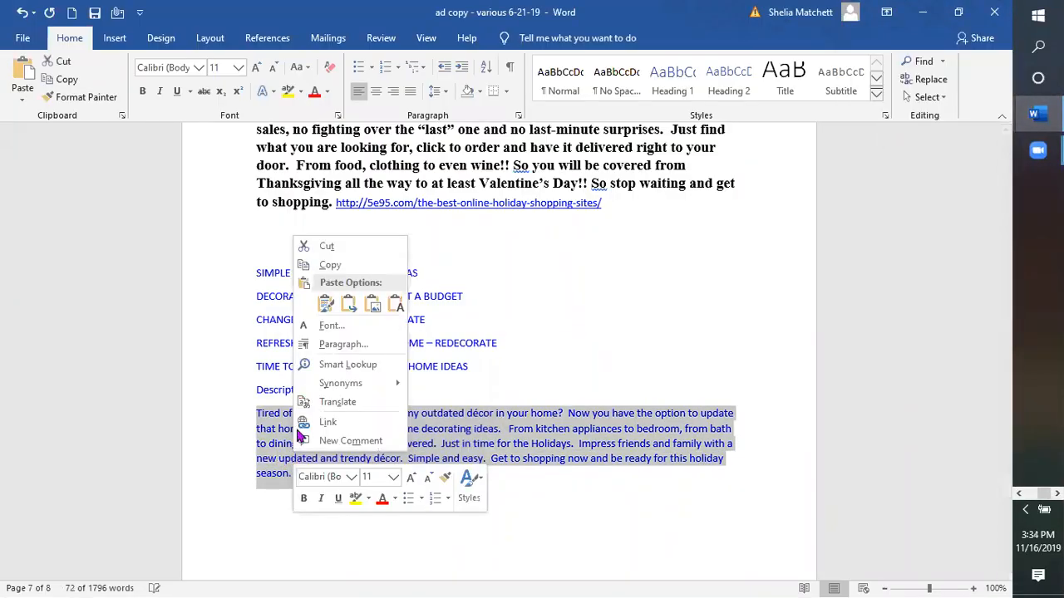
pyautogui.click(332, 266)
pyautogui.click(922, 13)
pyautogui.rightClick(457, 359)
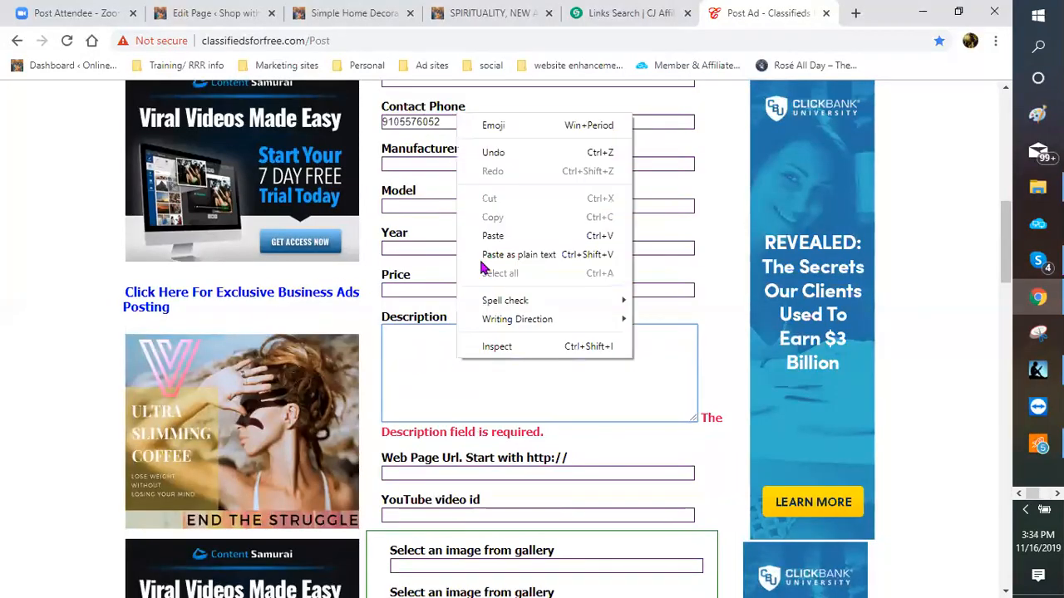
pyautogui.click(493, 236)
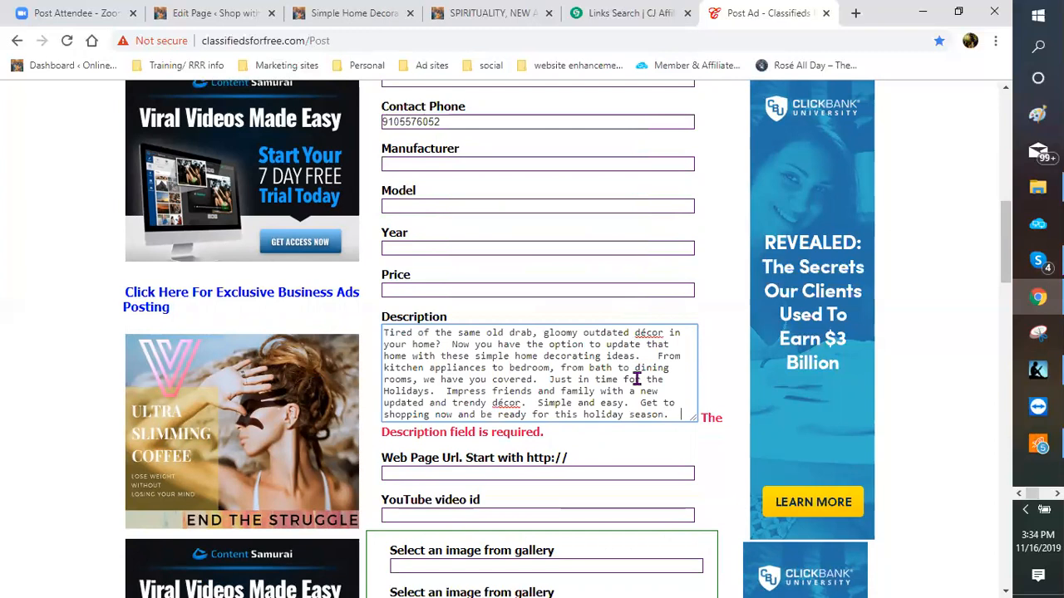
# Step: Recheck the ad copy document in Word, then return to the classifieds ad form
pyautogui.scroll(-1, 661, 350)
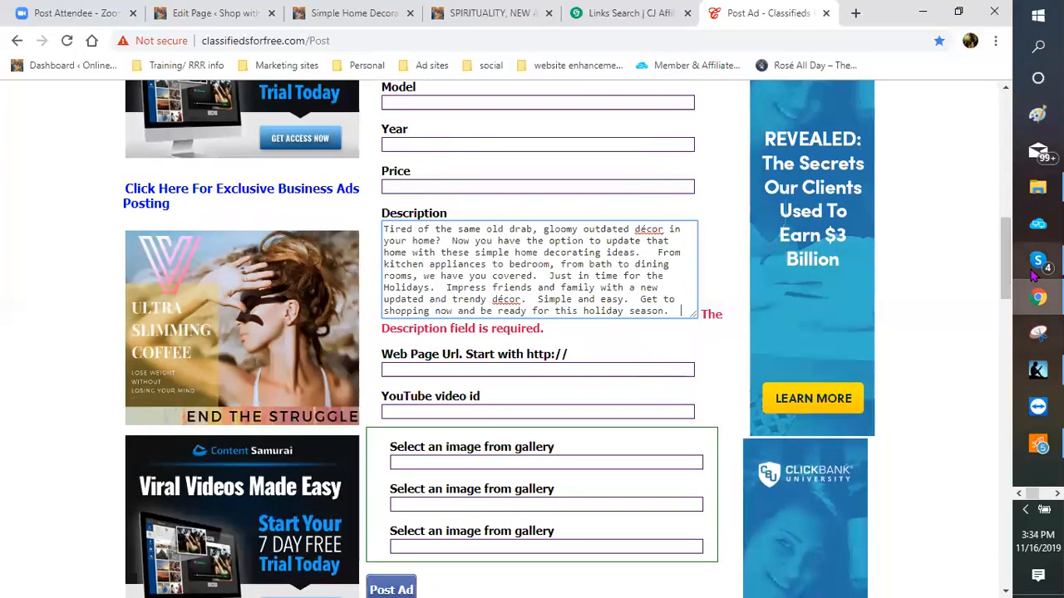
pyautogui.moveTo(1038, 298)
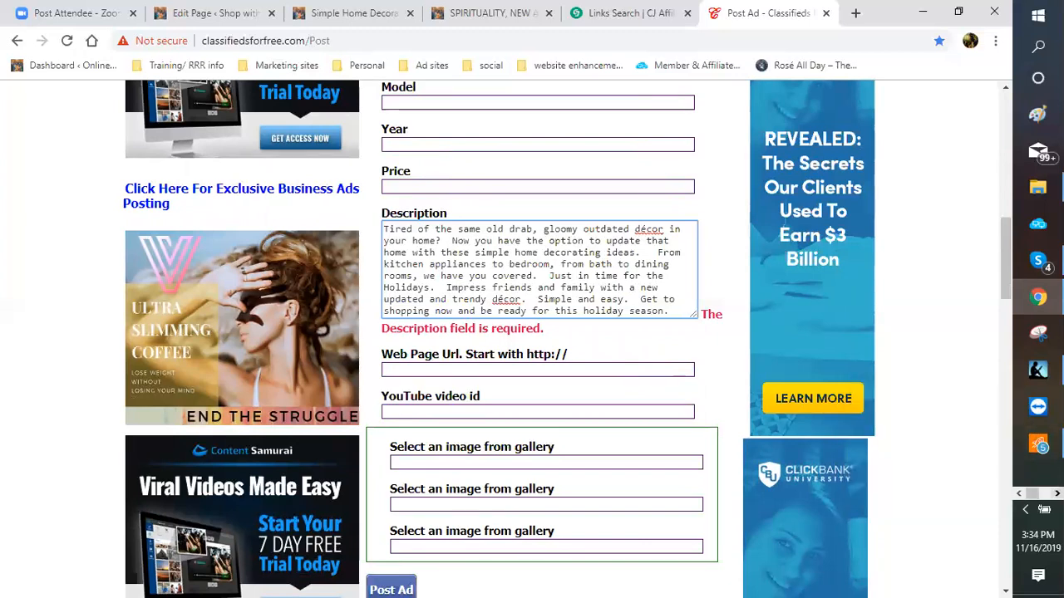
pyautogui.click(1057, 493)
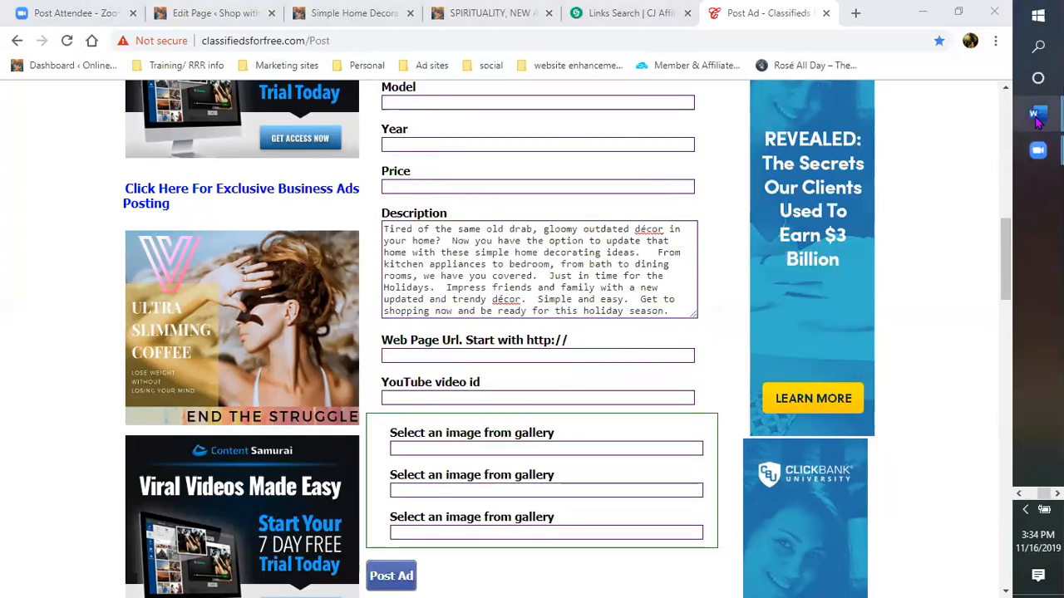
pyautogui.moveTo(1035, 112)
pyautogui.click(928, 71)
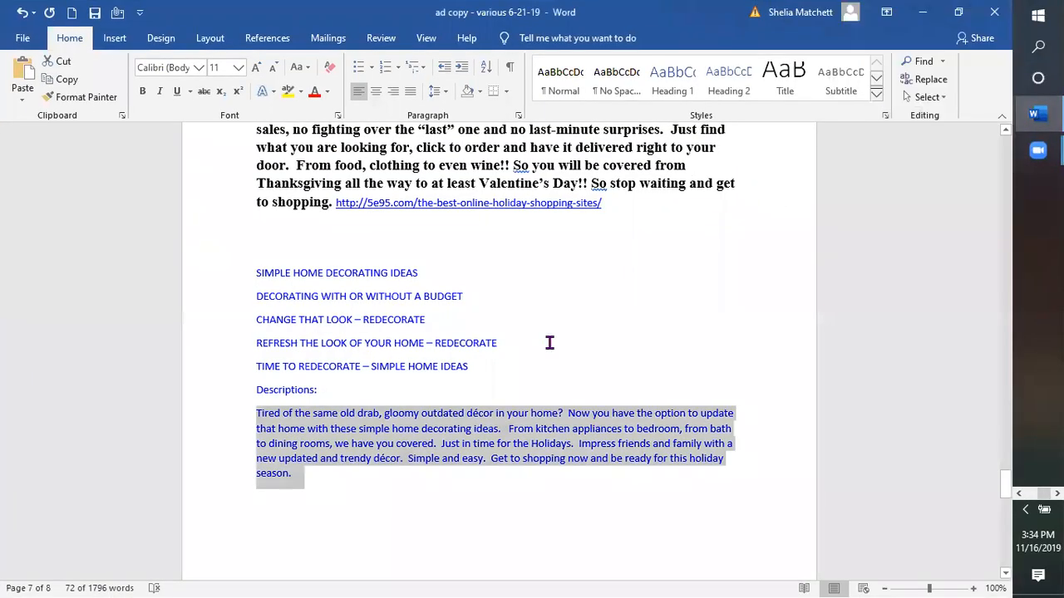
pyautogui.scroll(2, 536, 324)
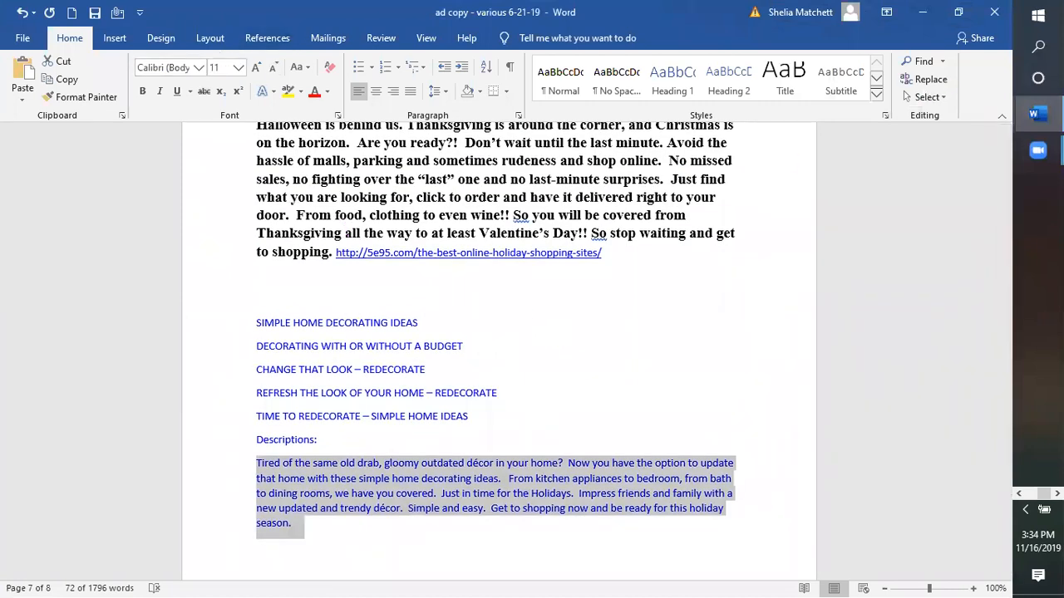
pyautogui.click(1020, 493)
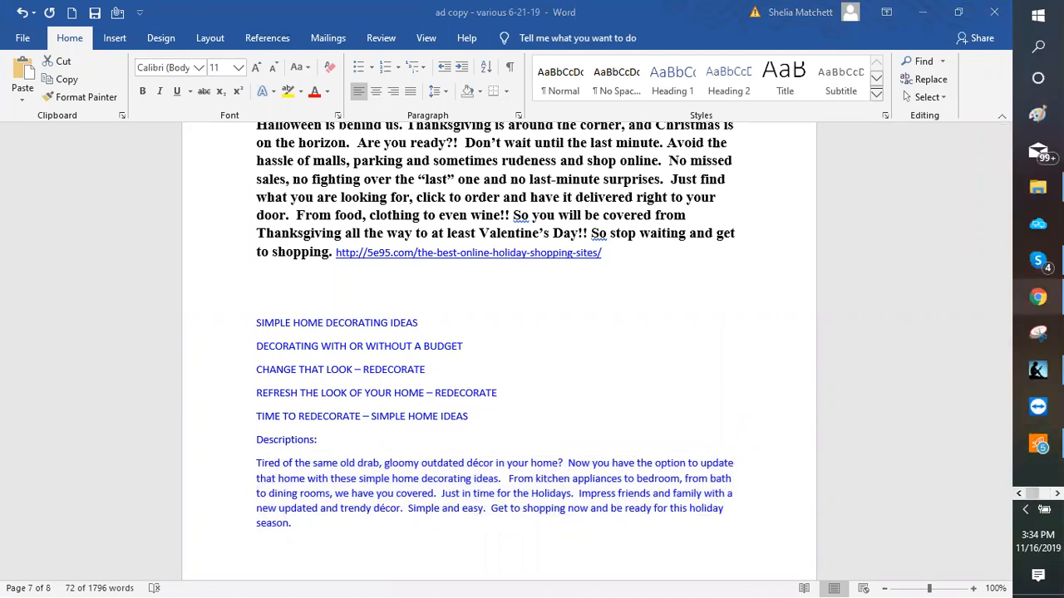
pyautogui.click(1038, 297)
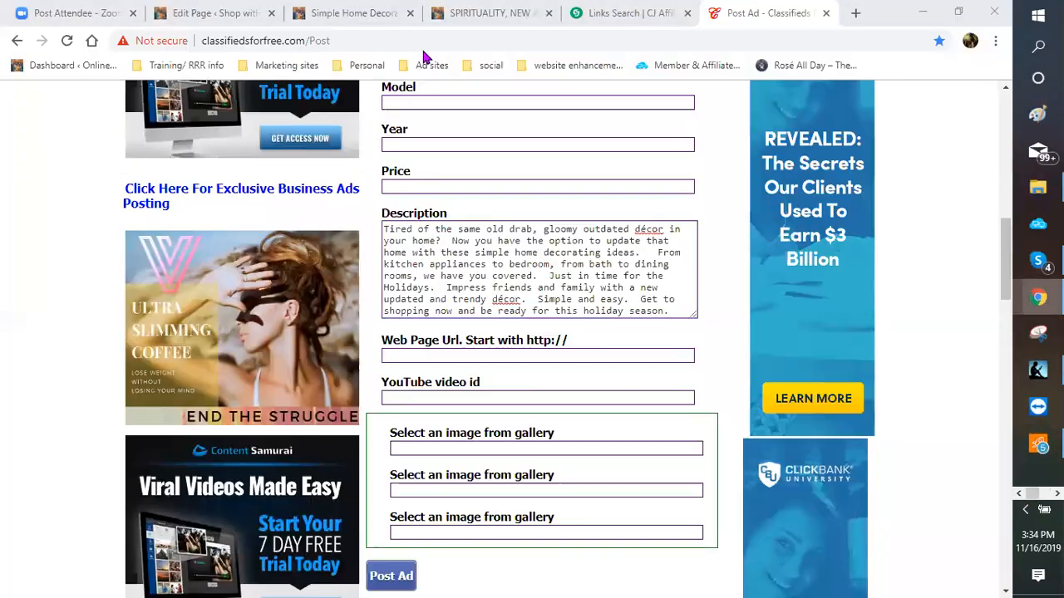
pyautogui.click(220, 14)
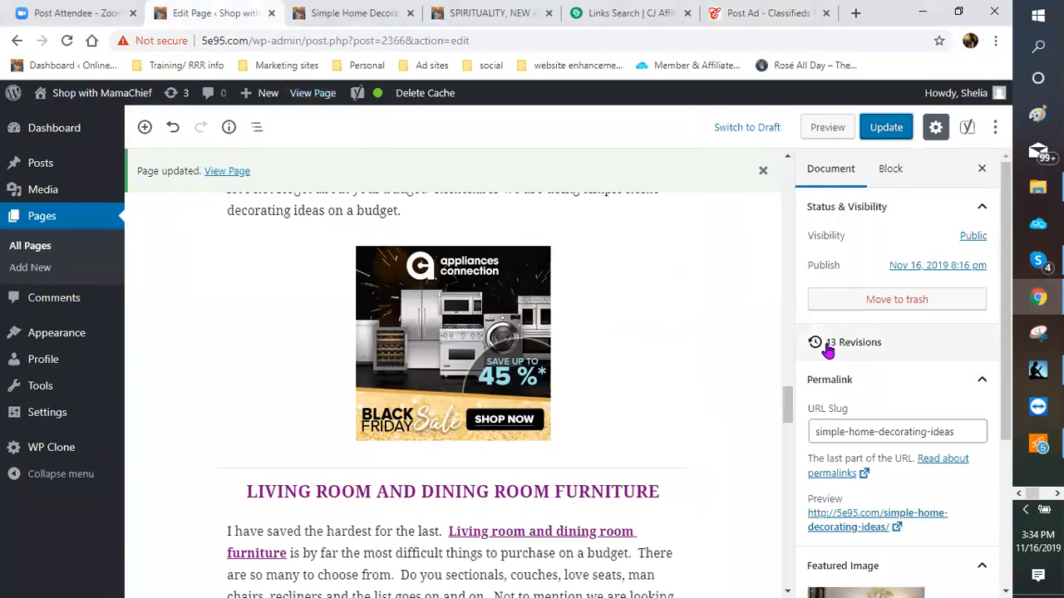
pyautogui.rightClick(856, 527)
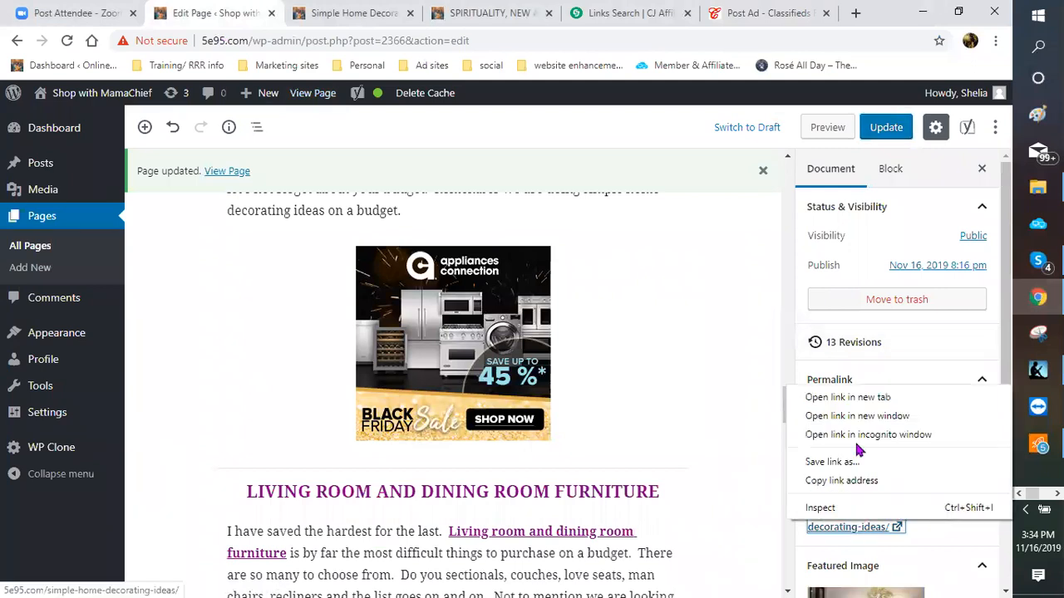
pyautogui.click(839, 480)
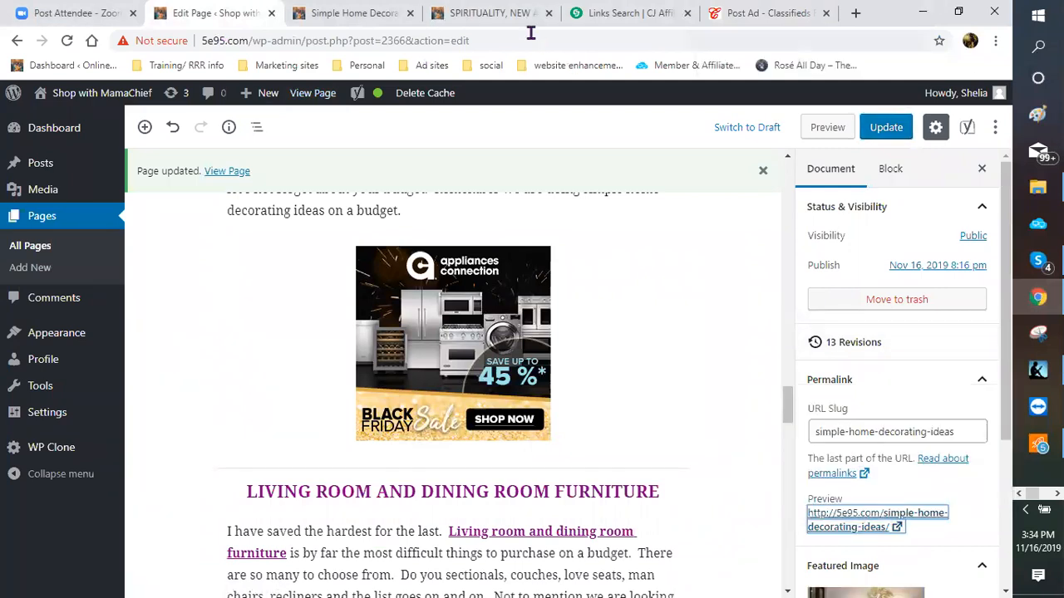
pyautogui.click(744, 13)
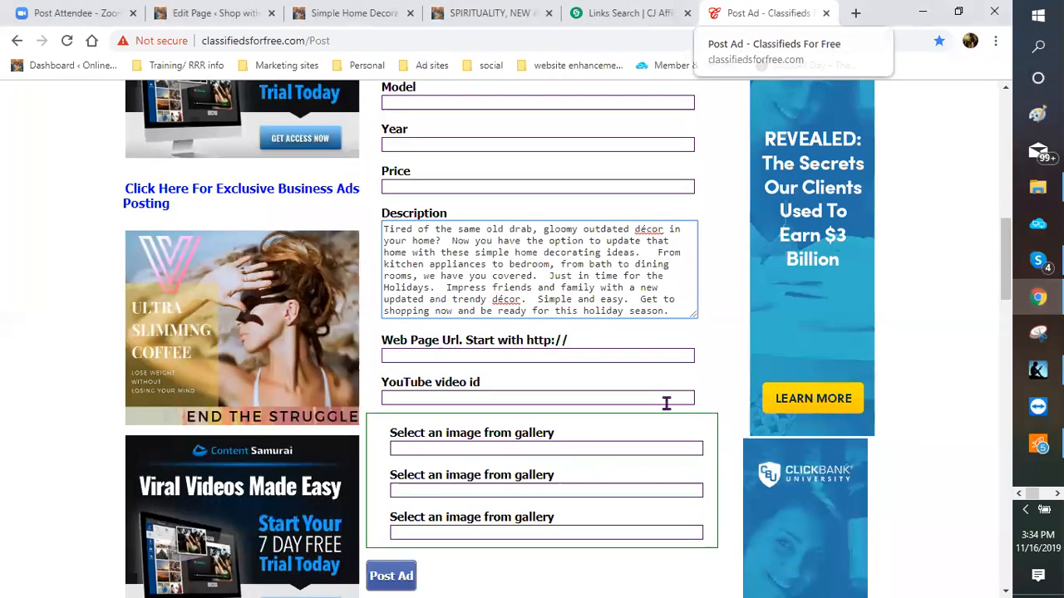
pyautogui.rightClick(678, 309)
pyautogui.click(713, 431)
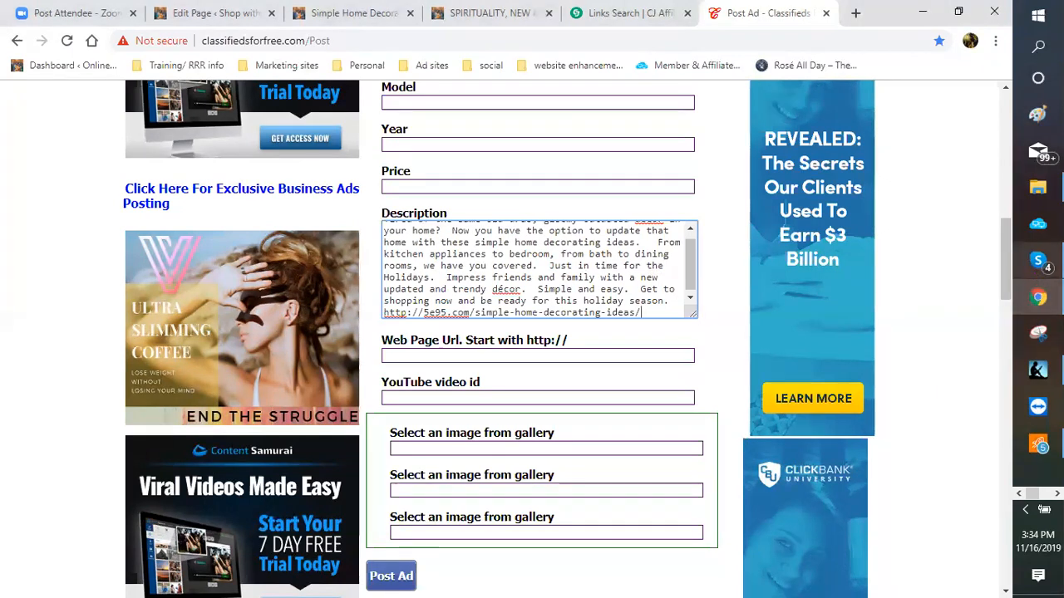
pyautogui.click(1056, 494)
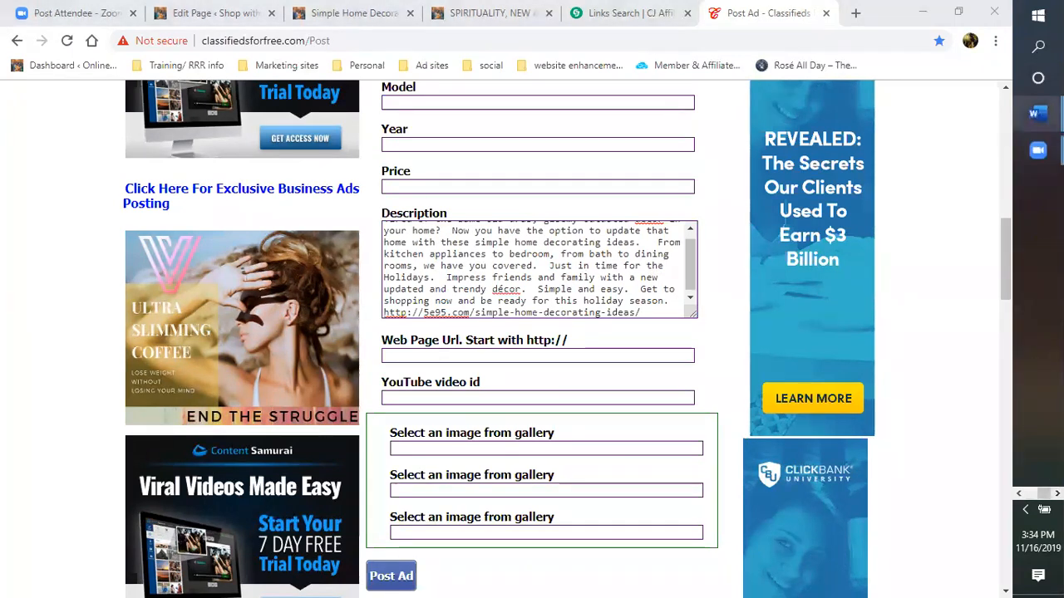
# Step: In the Word ad copy, paste the link as plain text on a new line under Descriptions:
pyautogui.moveTo(1037, 113)
pyautogui.click(926, 55)
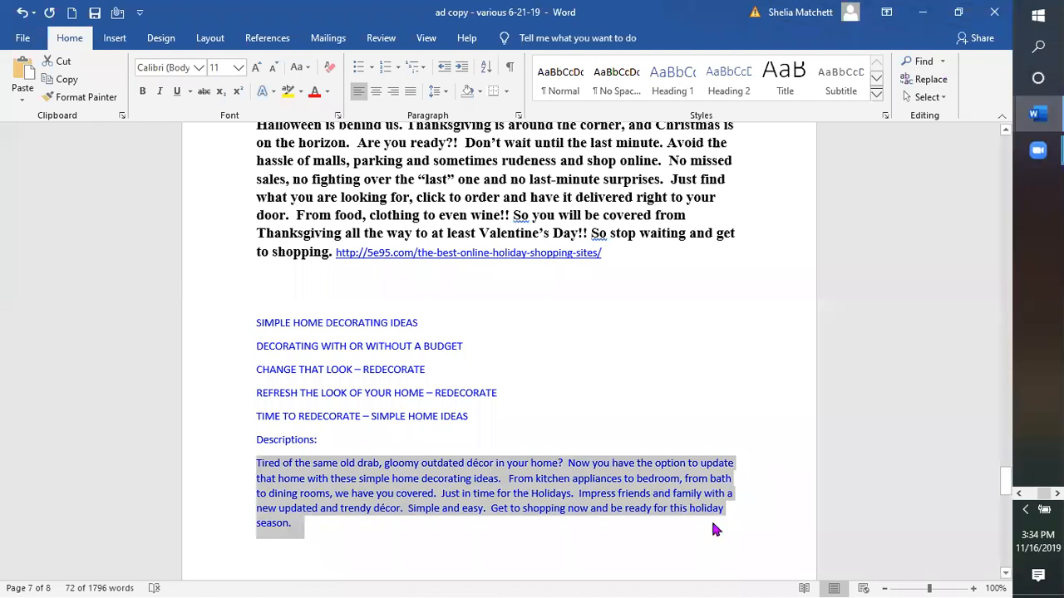
pyautogui.scroll(-1, 556, 408)
pyautogui.click(373, 358)
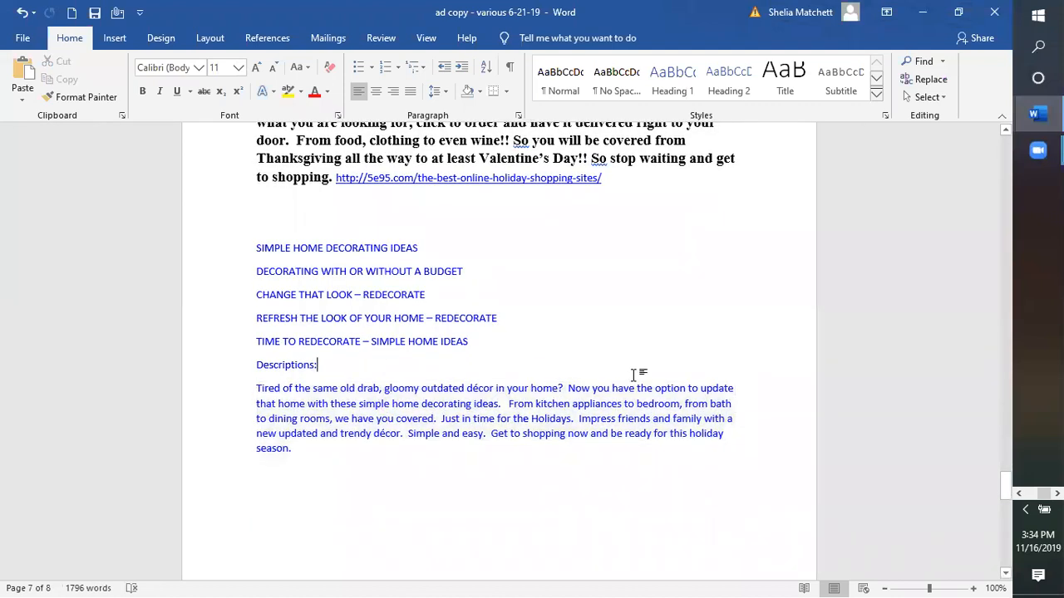
pyautogui.press('Return')
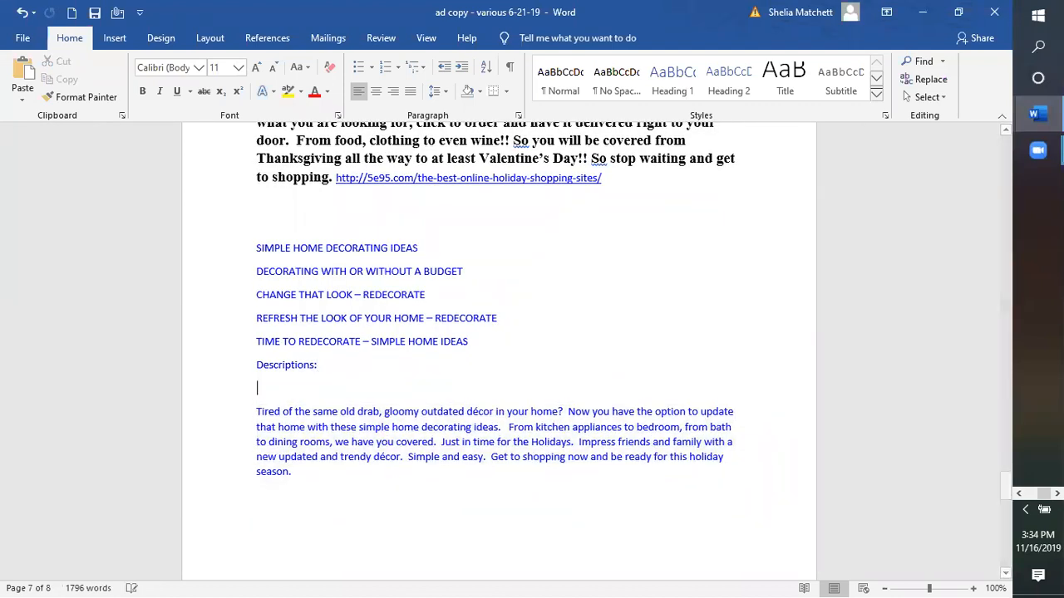
pyautogui.rightClick(278, 385)
pyautogui.click(312, 239)
# Step: Paste the link as plain text after 'season.' and minimize Word
pyautogui.click(317, 476)
pyautogui.rightClick(317, 477)
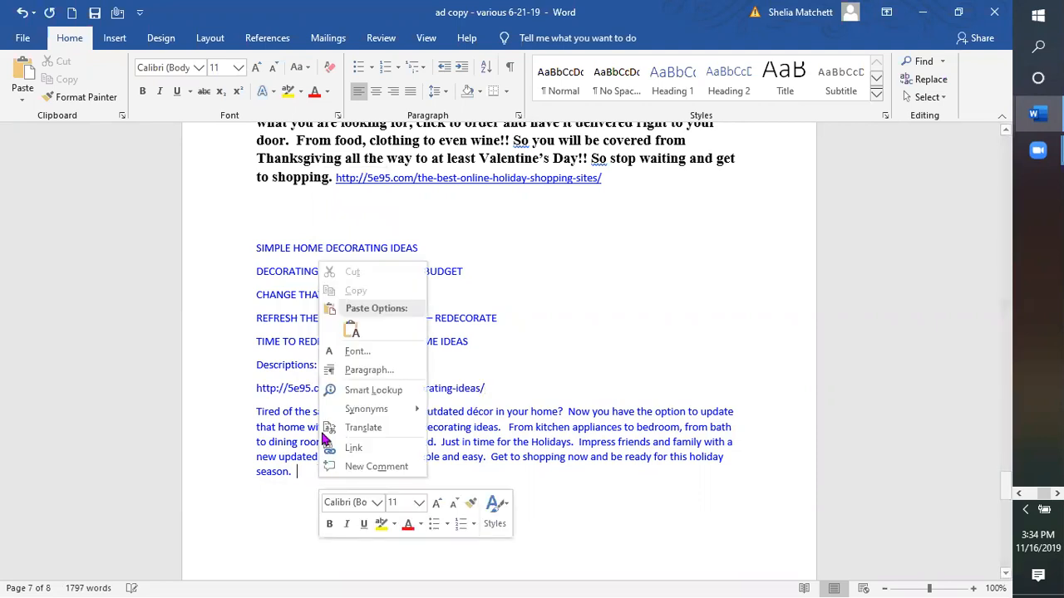
pyautogui.click(351, 330)
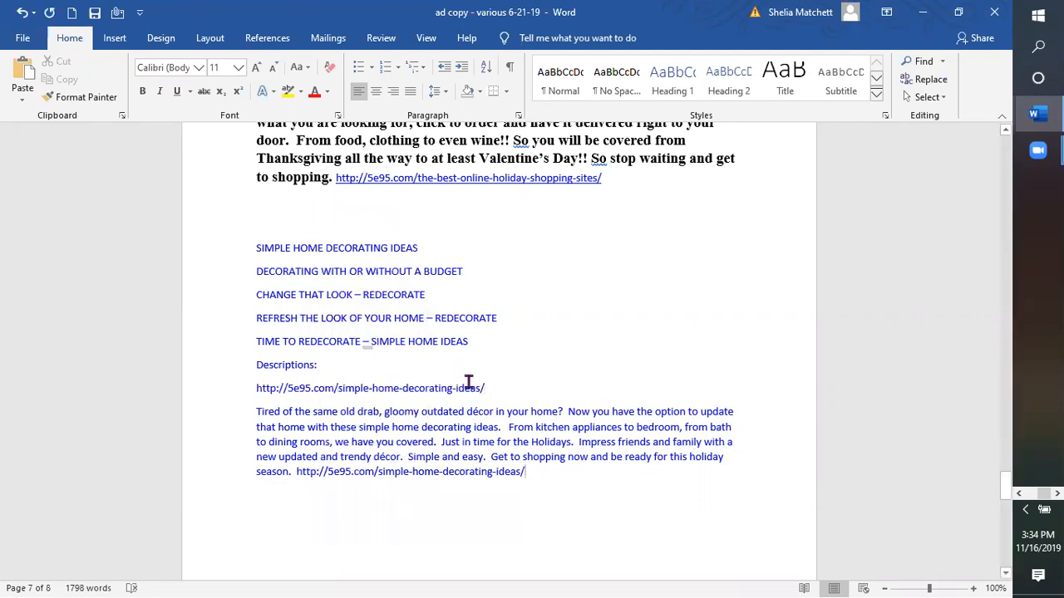
pyautogui.click(920, 19)
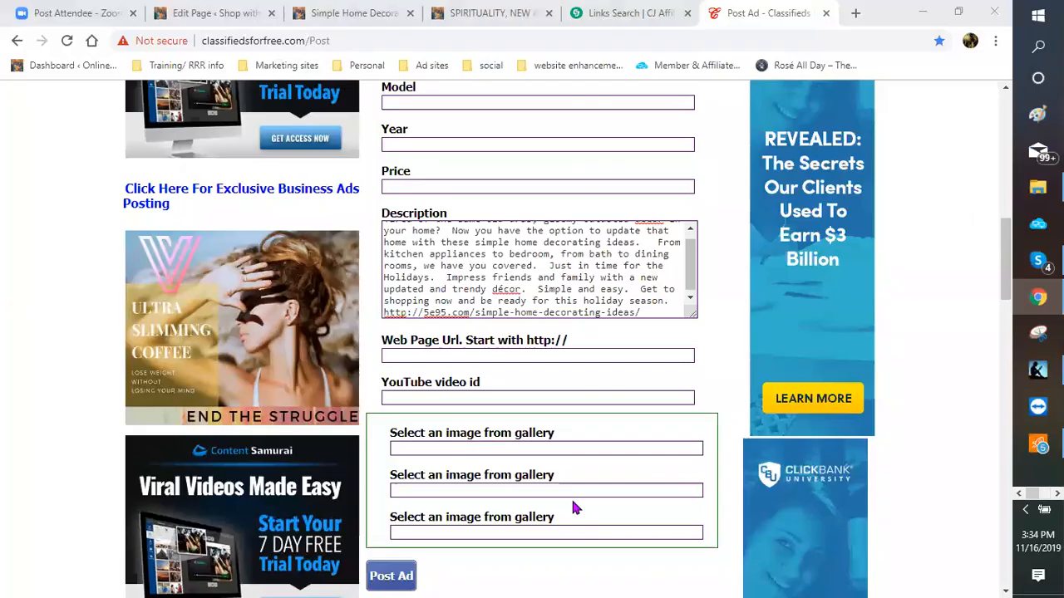
# Step: Attach the lamp-lit room, holiday cake and round-framed images from the gallery
pyautogui.scroll(-5, 506, 382)
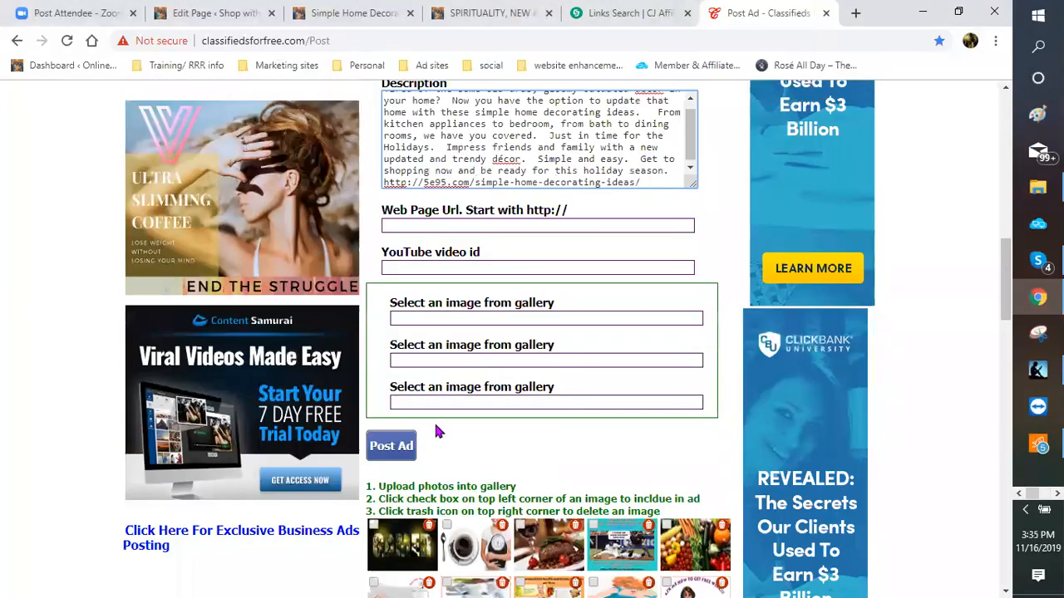
pyautogui.scroll(-3, 447, 388)
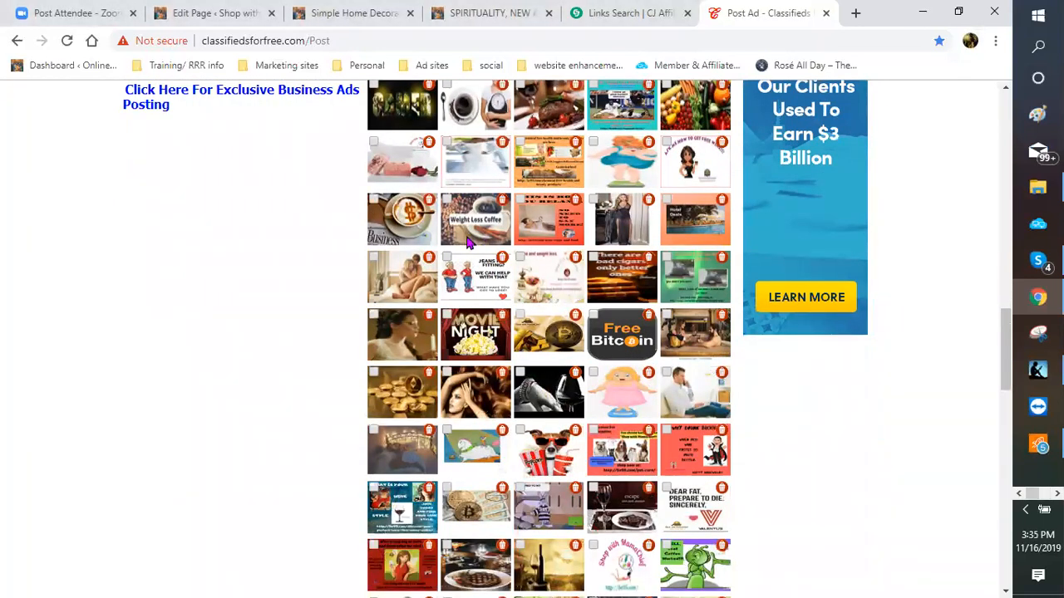
pyautogui.scroll(1, 466, 247)
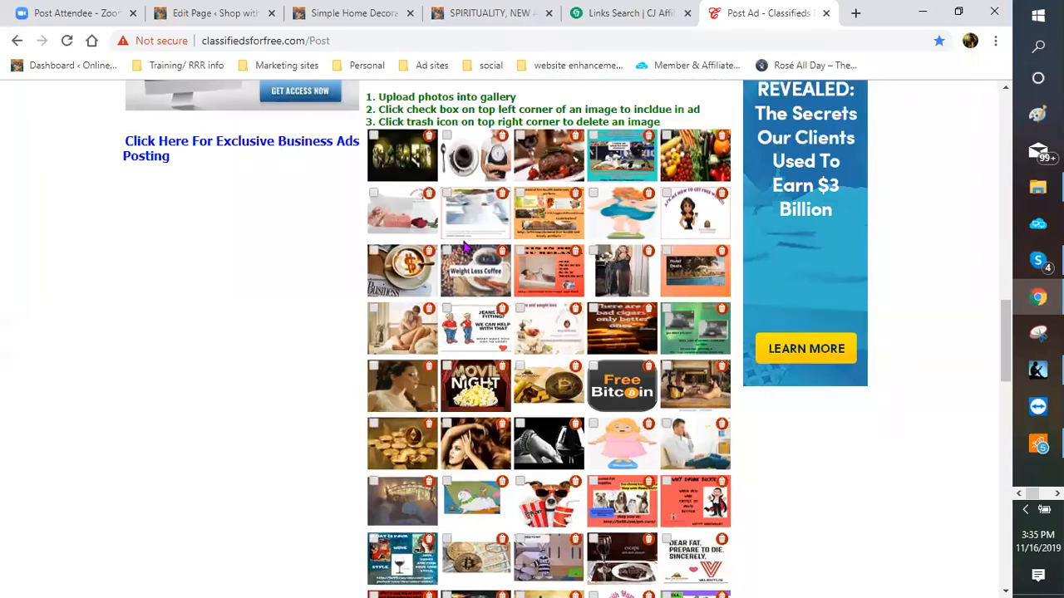
pyautogui.scroll(-2, 463, 248)
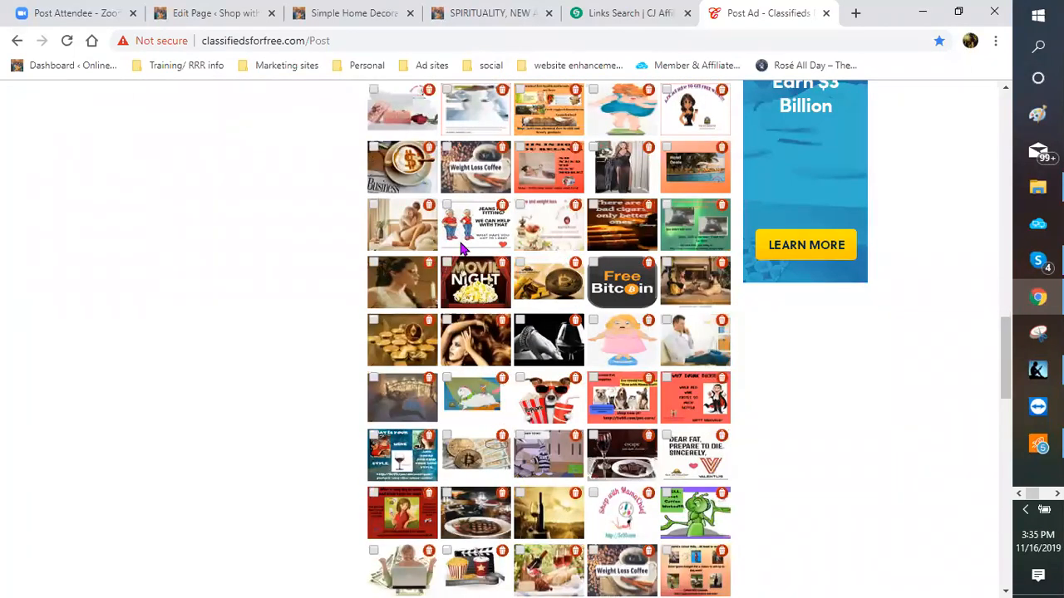
pyautogui.scroll(-1, 463, 249)
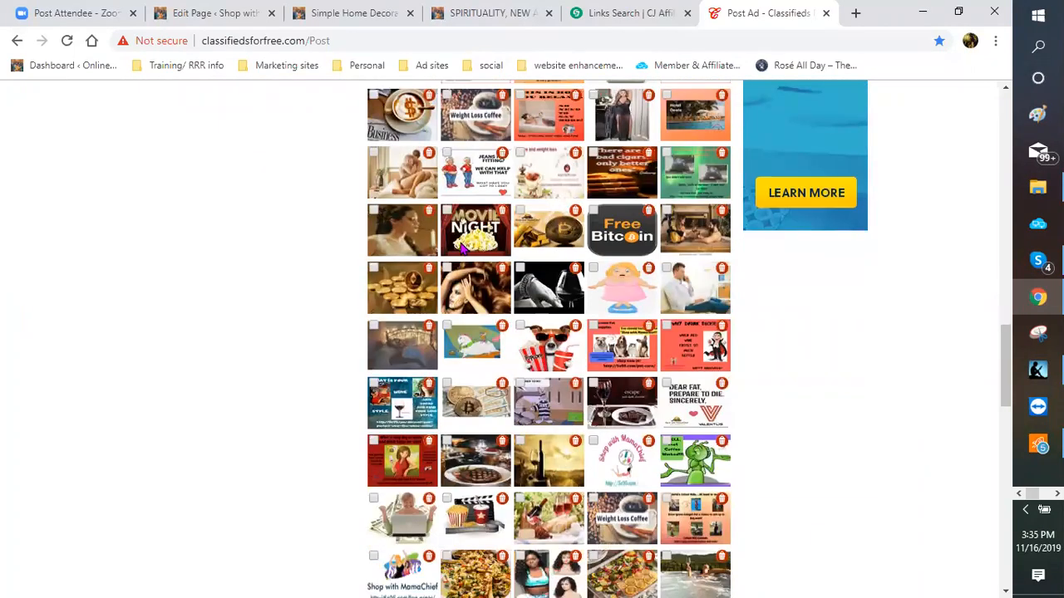
pyautogui.scroll(-1, 466, 247)
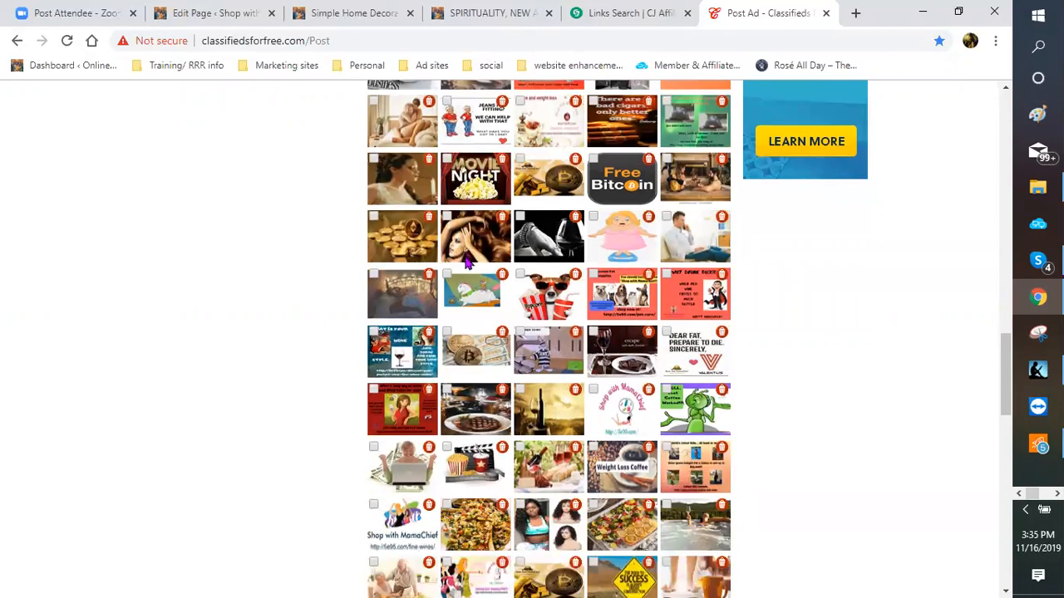
pyautogui.scroll(-1, 458, 265)
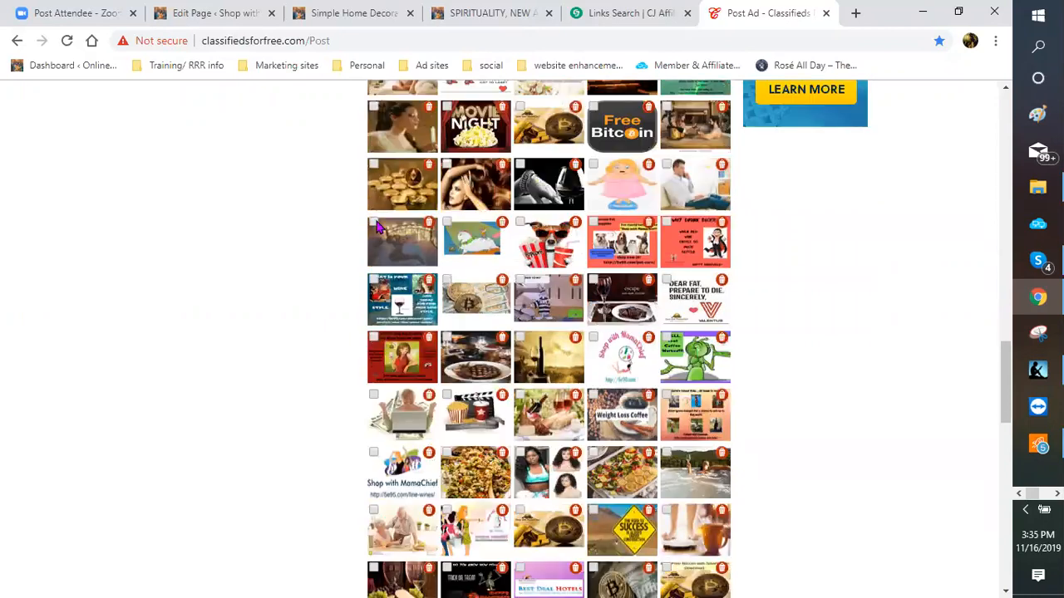
pyautogui.click(374, 223)
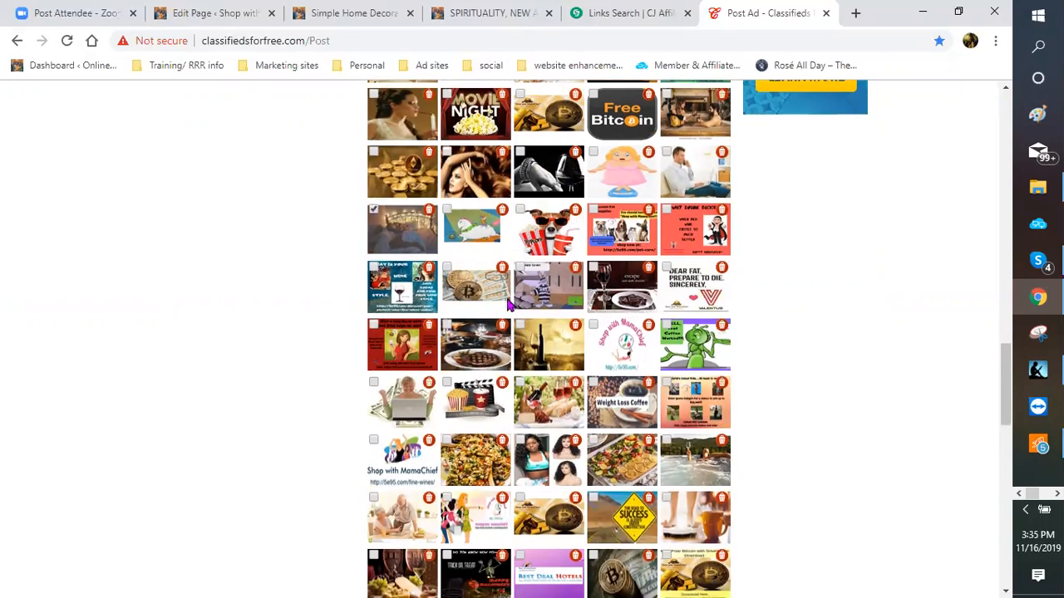
pyautogui.scroll(-2, 510, 306)
pyautogui.scroll(-1, 509, 306)
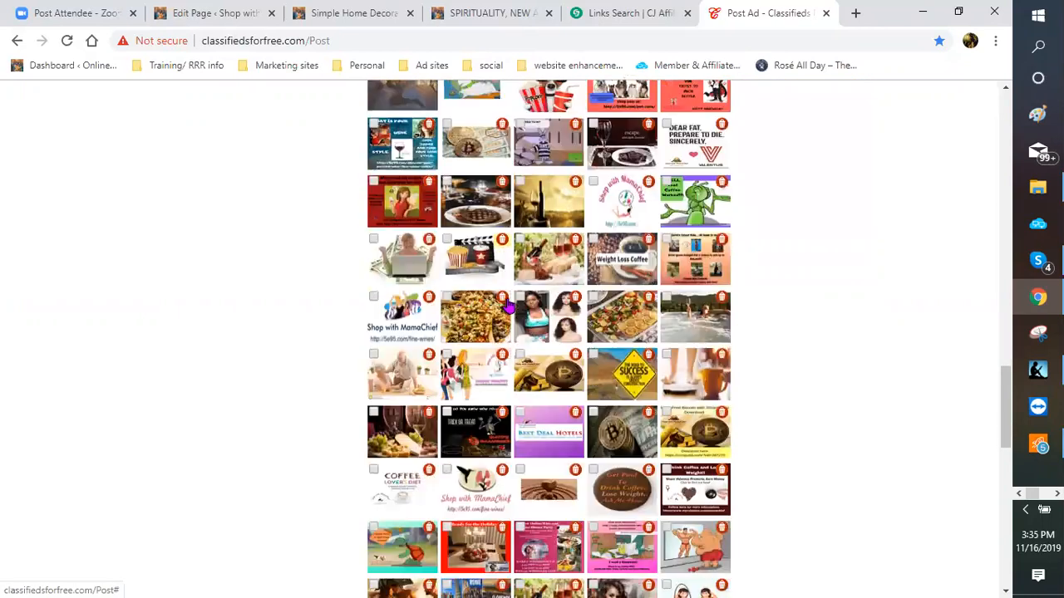
pyautogui.scroll(-1, 509, 306)
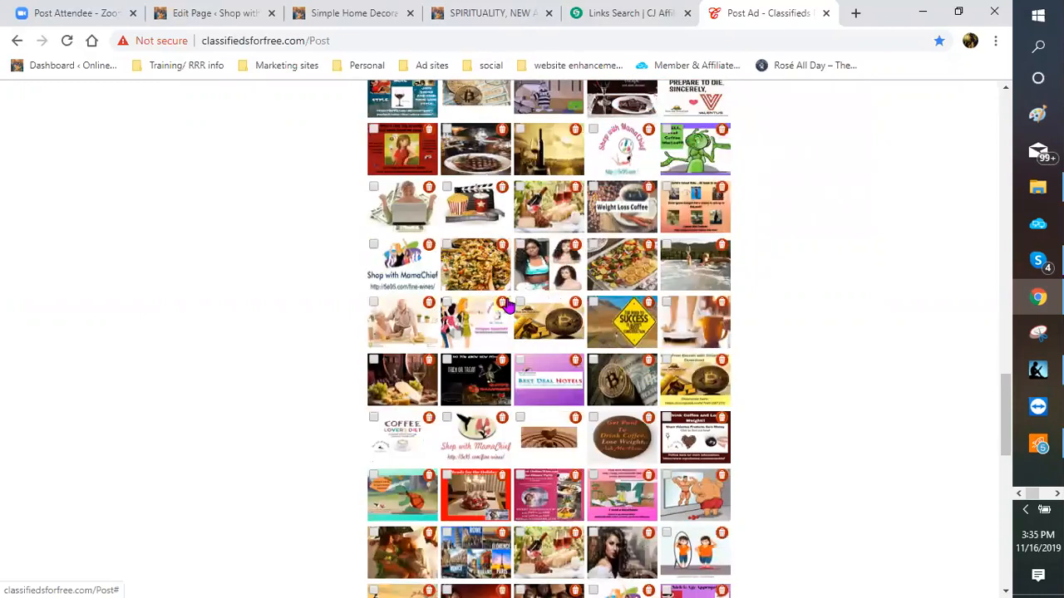
pyautogui.scroll(-1, 509, 306)
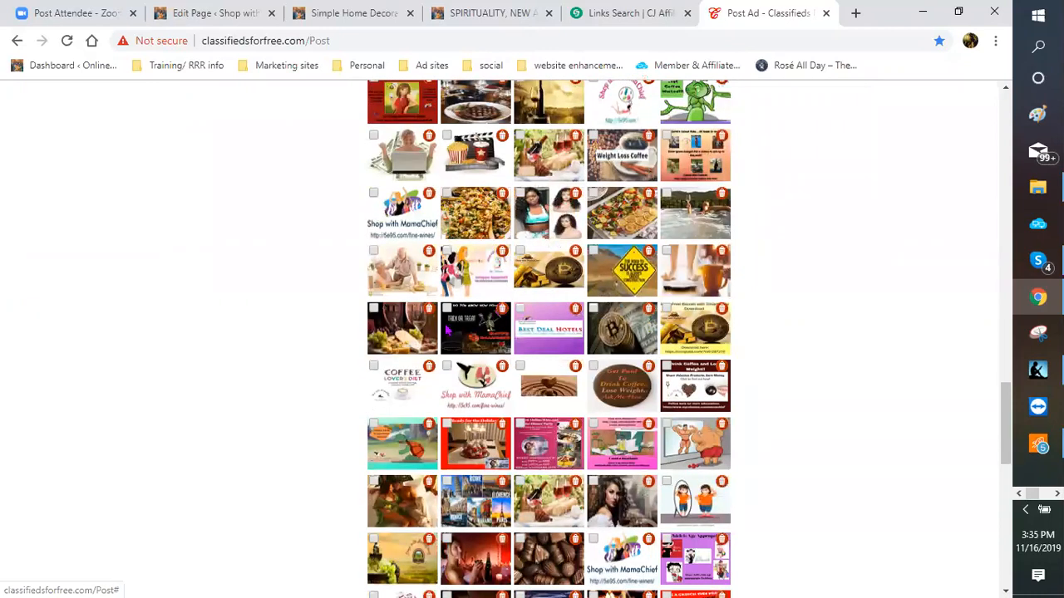
pyautogui.scroll(-2, 447, 330)
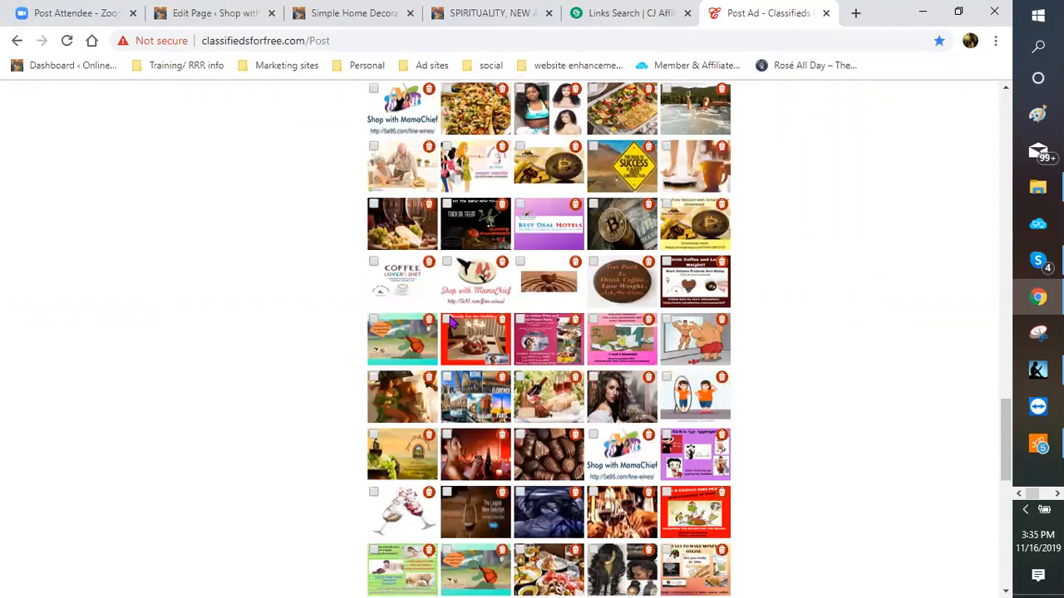
pyautogui.click(454, 357)
pyautogui.scroll(-1, 455, 357)
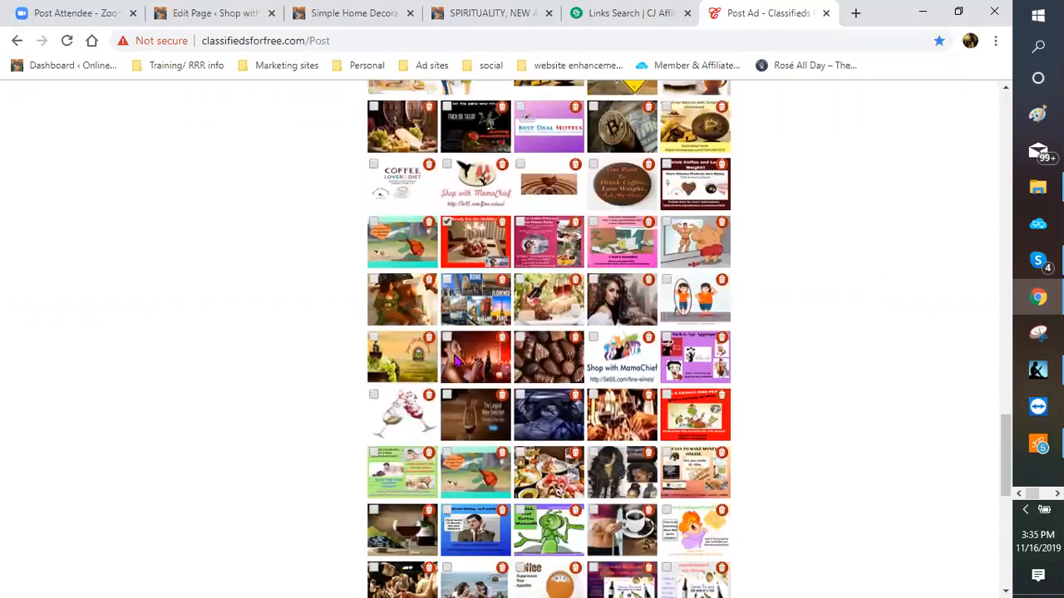
pyautogui.scroll(-1, 454, 358)
pyautogui.scroll(-1, 458, 370)
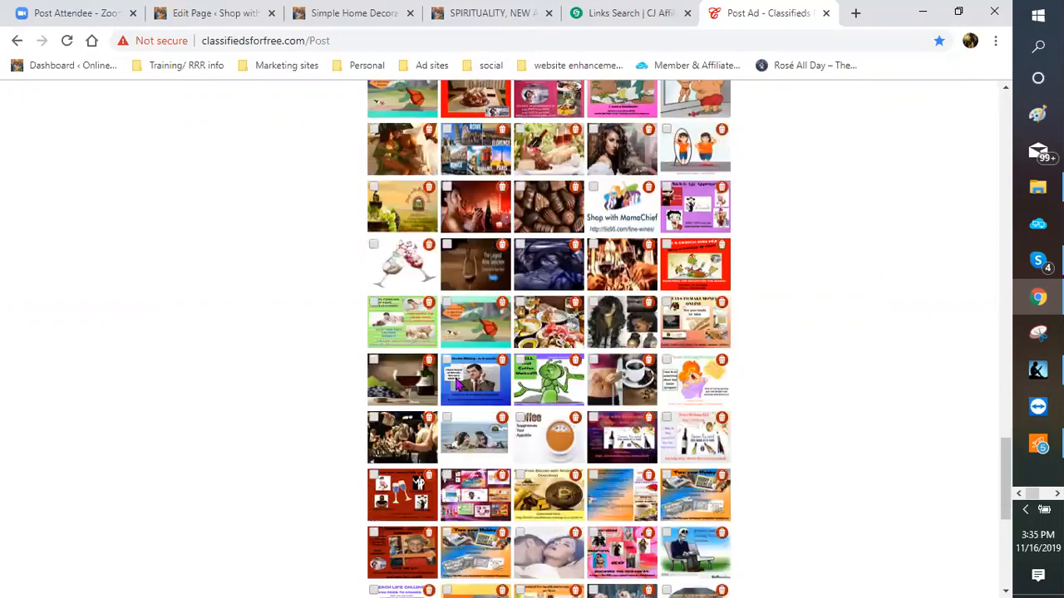
pyautogui.scroll(-1, 493, 400)
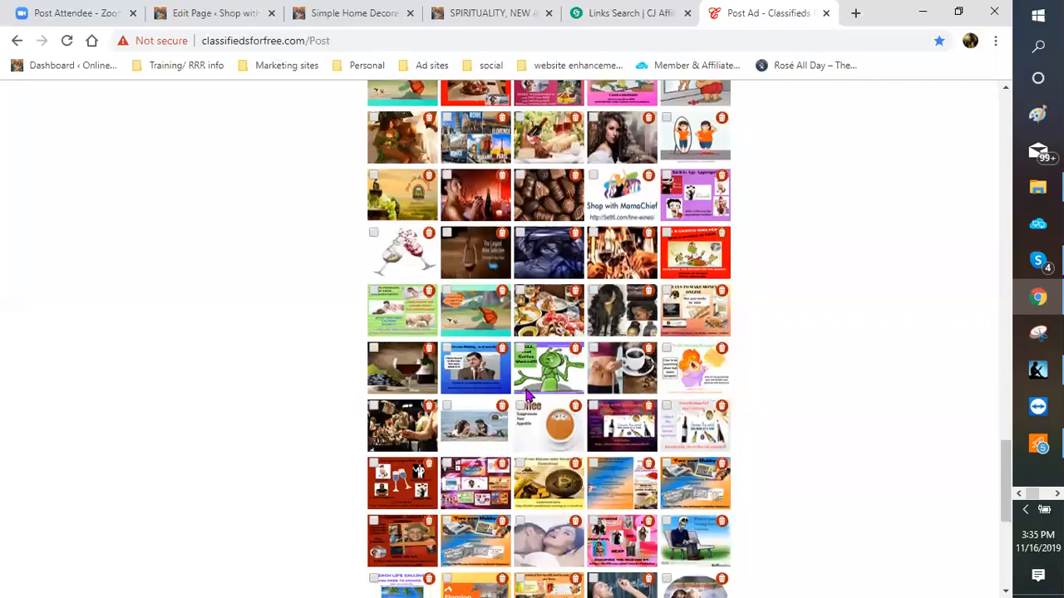
pyautogui.scroll(-3, 525, 396)
pyautogui.scroll(-1, 525, 396)
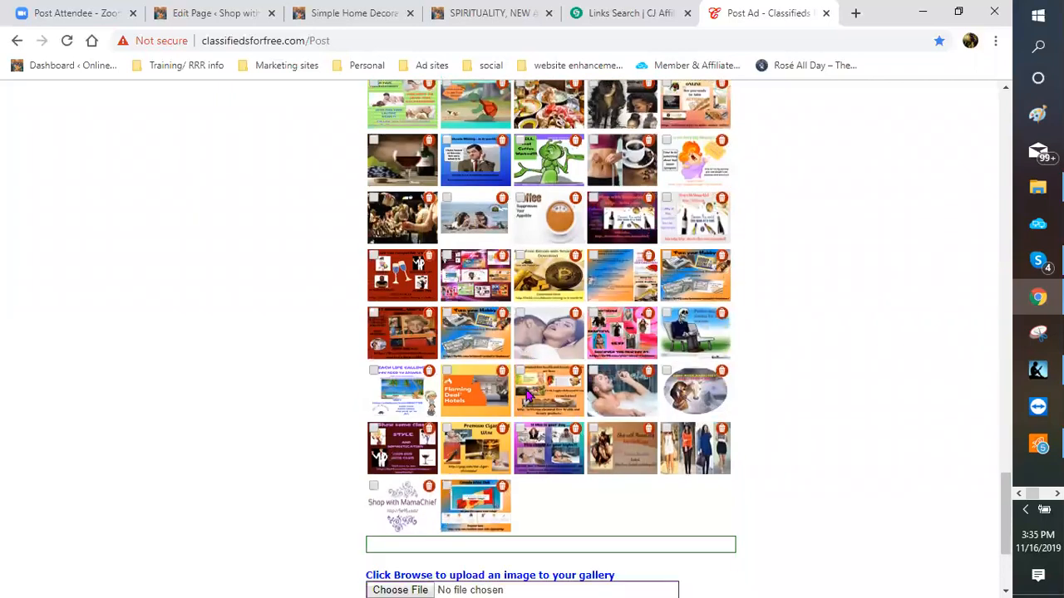
pyautogui.click(667, 372)
# Step: Review the three selected images and scroll back up to the Post Ad button
pyautogui.scroll(1, 665, 302)
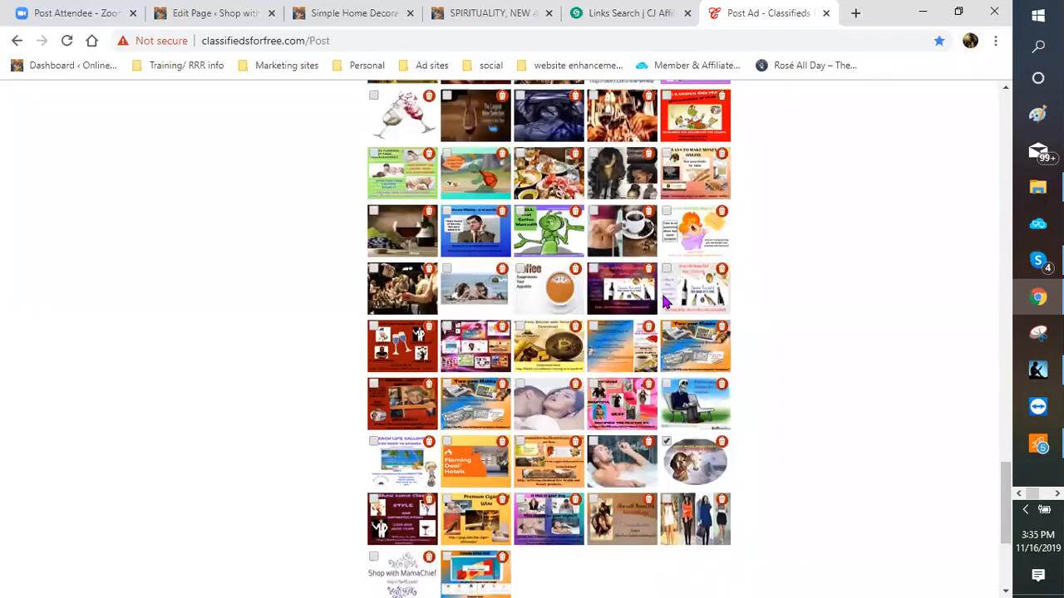
pyautogui.scroll(5, 665, 302)
pyautogui.scroll(1, 665, 301)
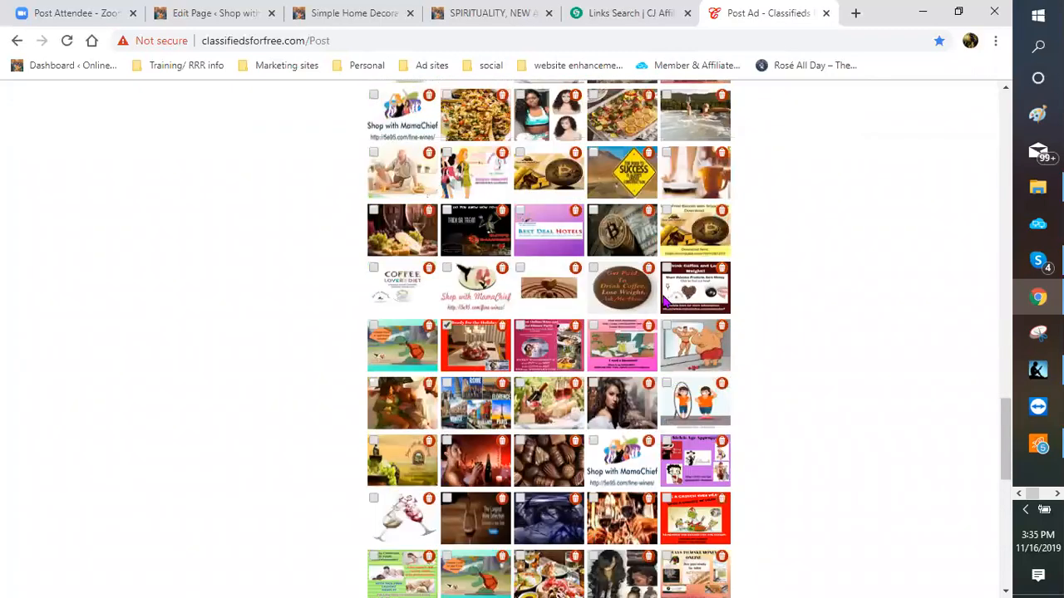
pyautogui.scroll(-1, 463, 293)
pyautogui.scroll(1, 463, 299)
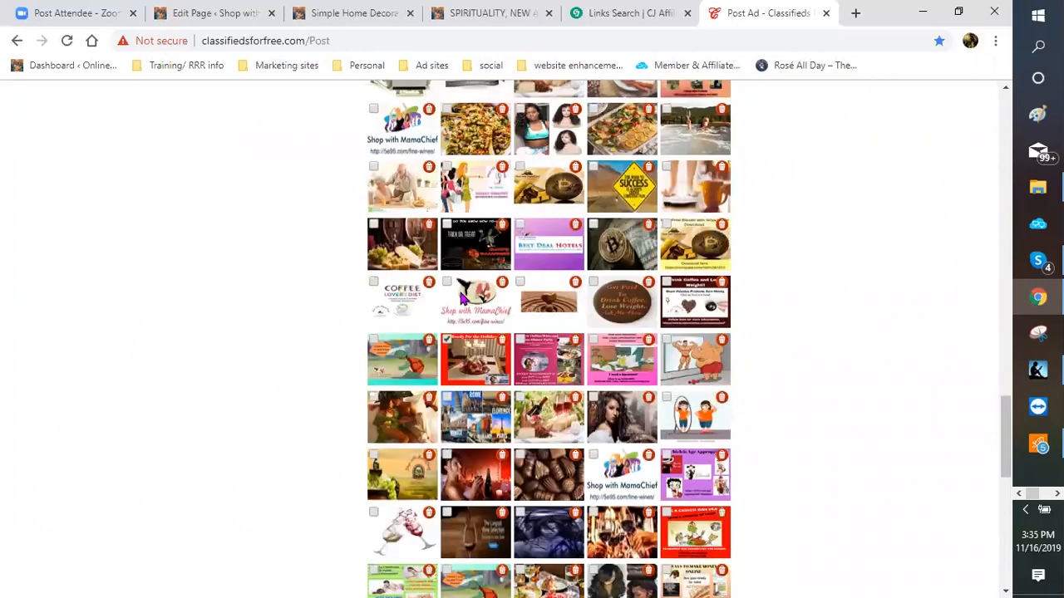
pyautogui.scroll(2, 418, 347)
pyautogui.scroll(1, 418, 347)
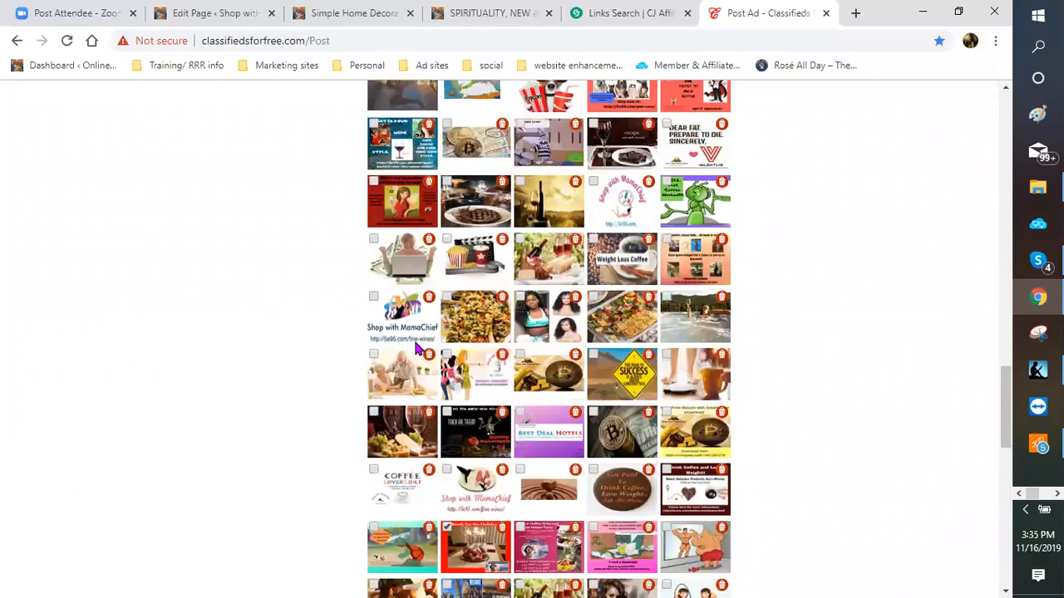
pyautogui.scroll(2, 418, 357)
pyautogui.scroll(-3, 463, 455)
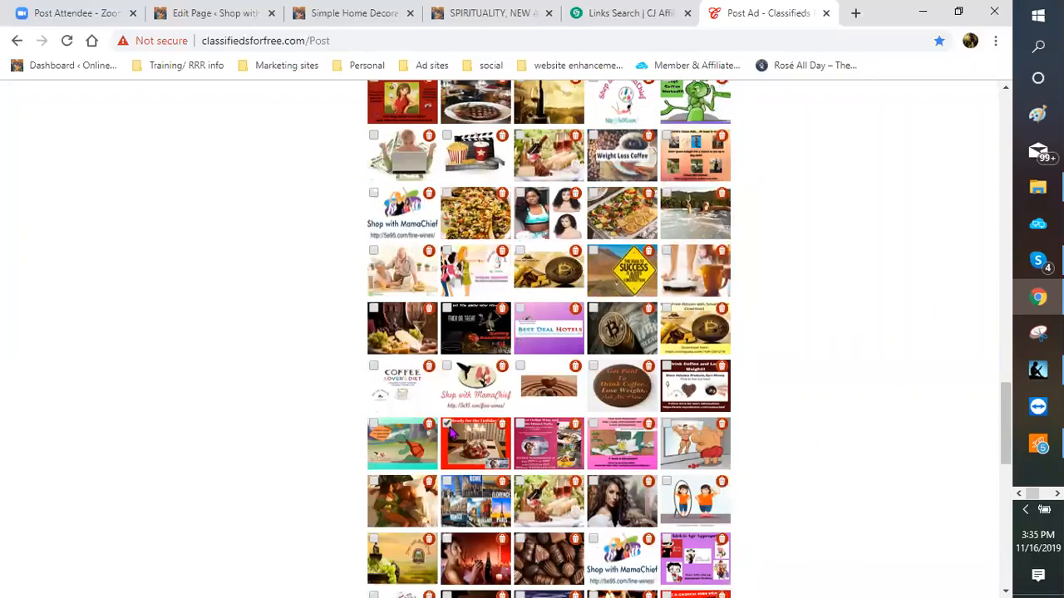
pyautogui.scroll(-5, 559, 449)
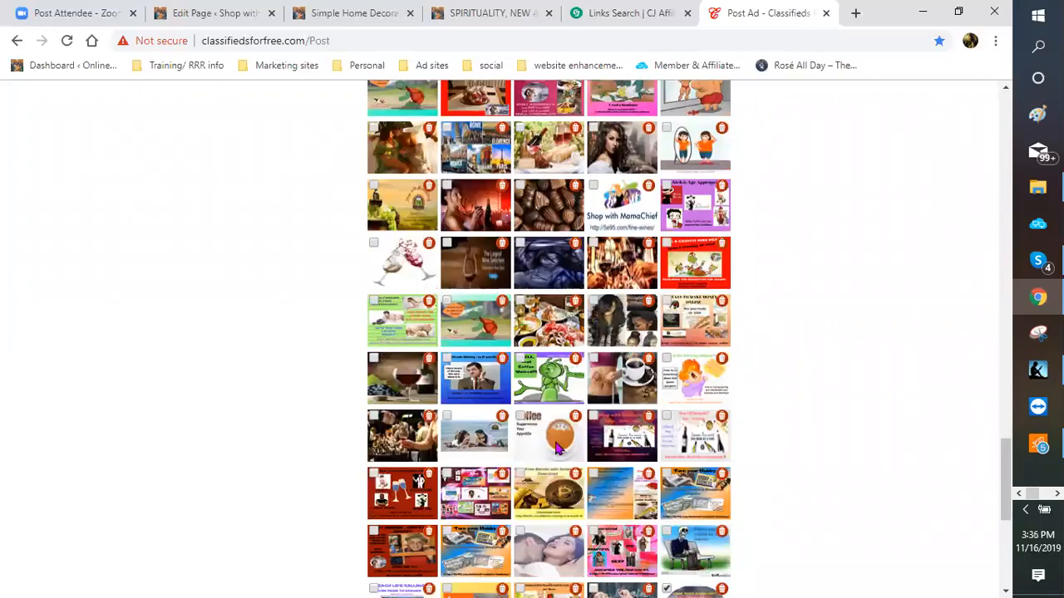
pyautogui.scroll(-3, 673, 408)
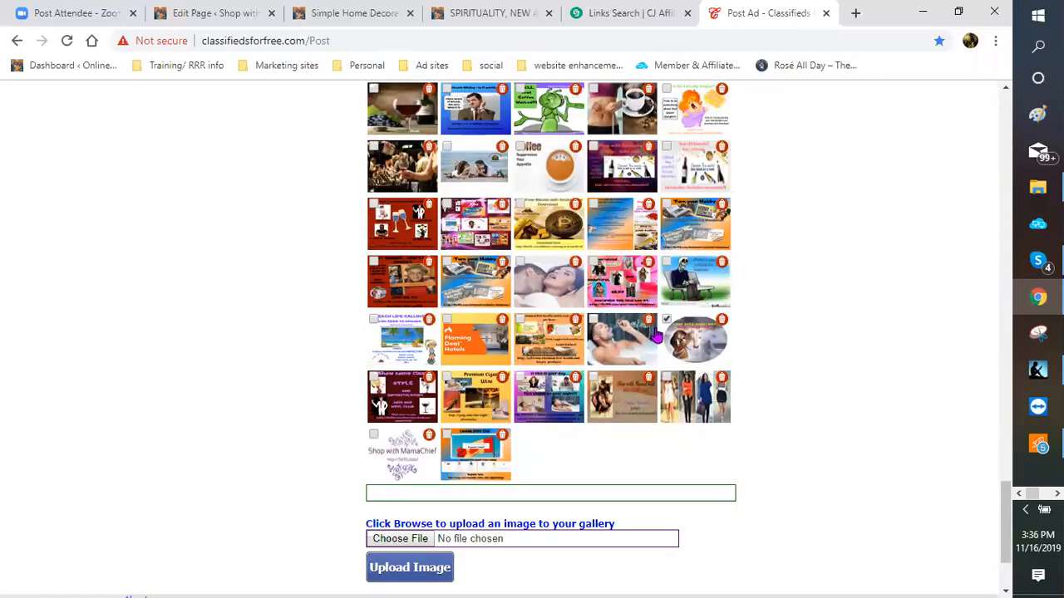
pyautogui.scroll(7, 441, 283)
pyautogui.scroll(3, 428, 299)
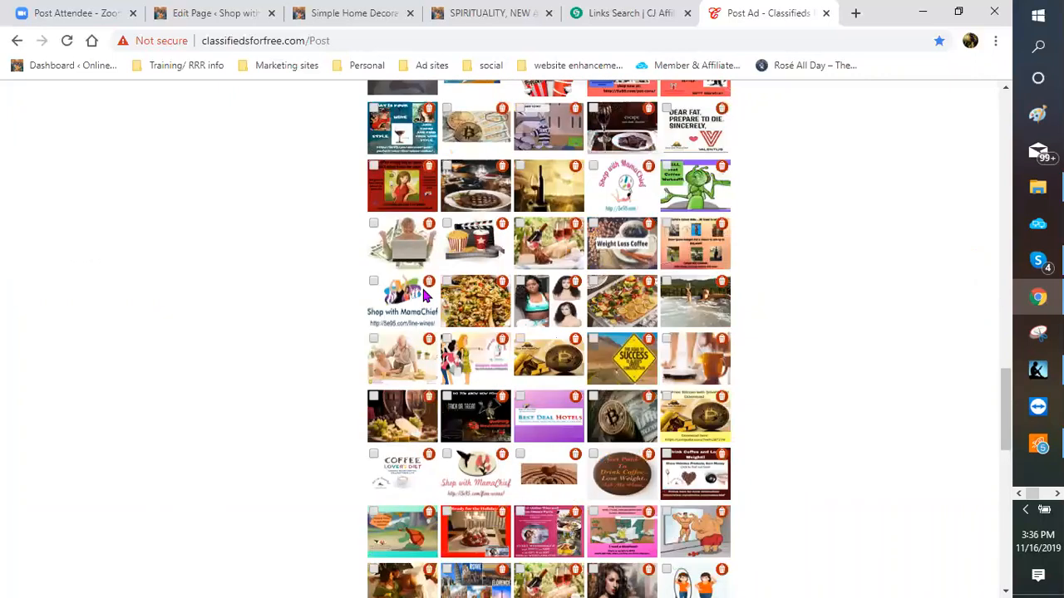
pyautogui.scroll(1, 391, 219)
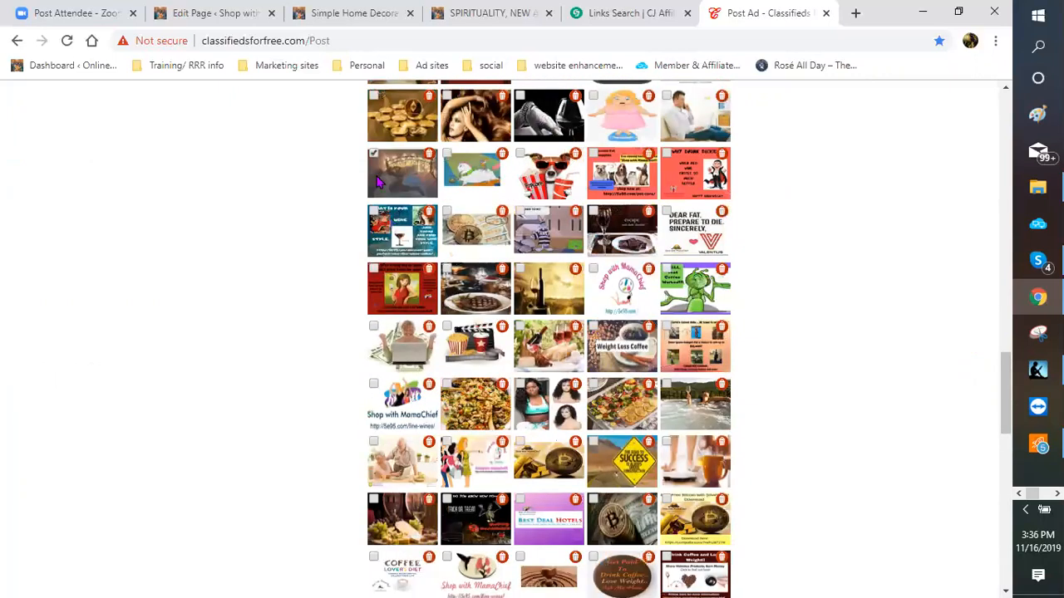
pyautogui.scroll(1, 425, 337)
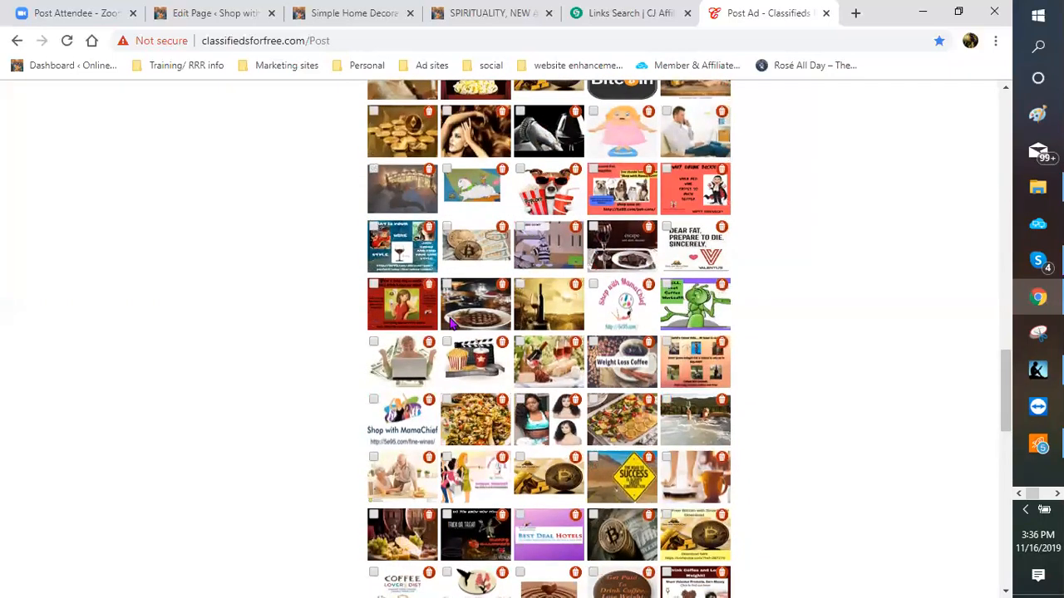
pyautogui.scroll(-4, 397, 286)
pyautogui.scroll(3, 397, 287)
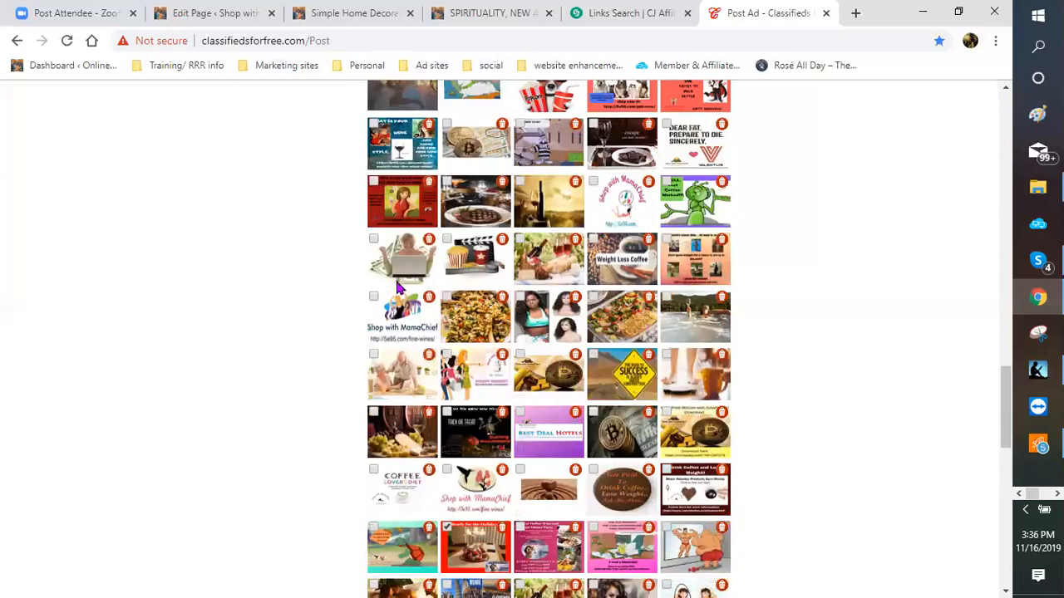
pyautogui.scroll(2, 378, 226)
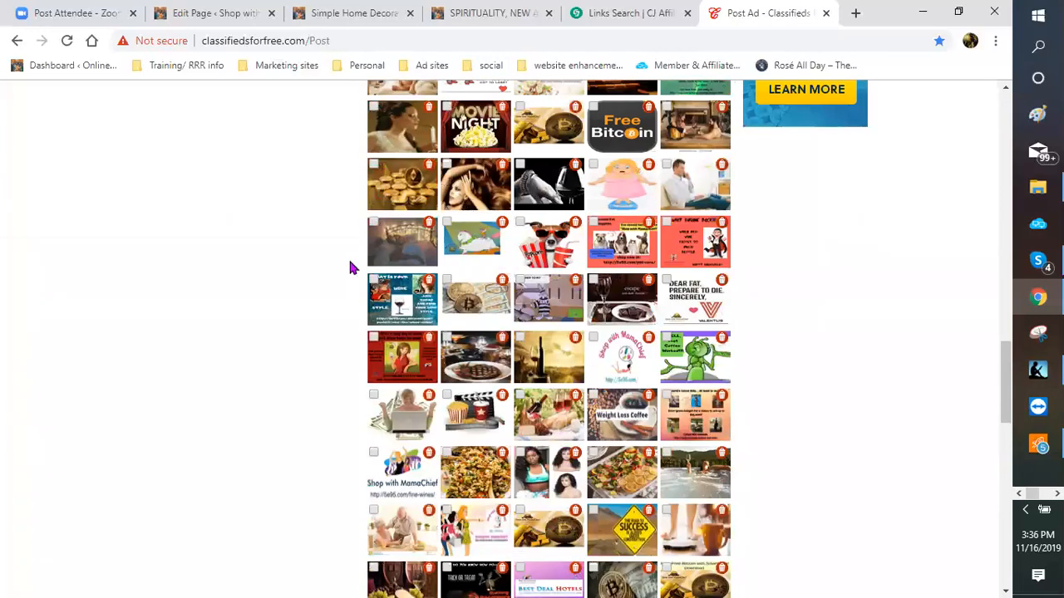
pyautogui.scroll(-4, 609, 335)
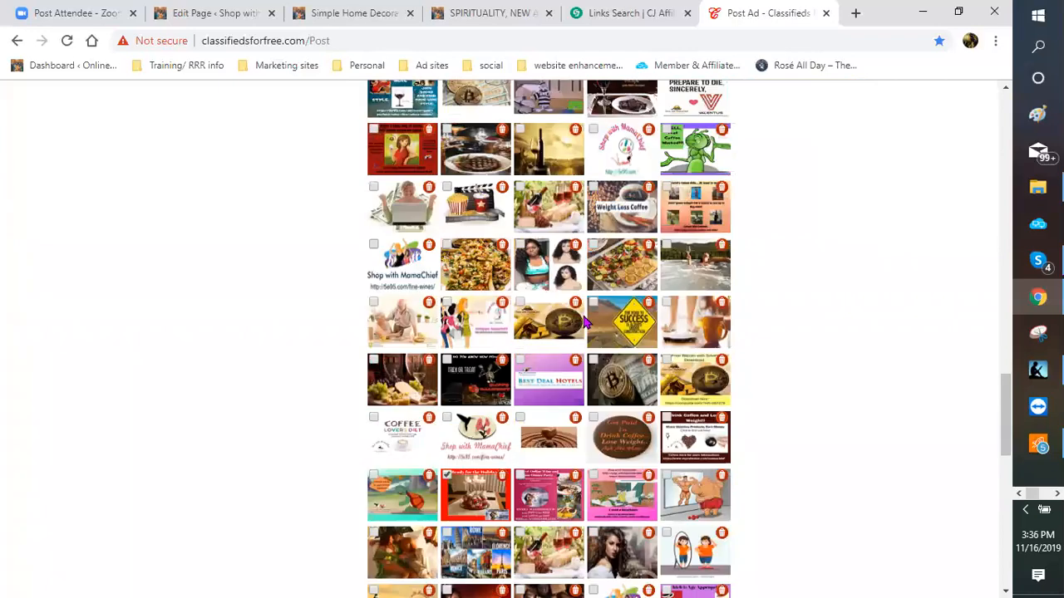
pyautogui.scroll(8, 516, 302)
pyautogui.scroll(4, 397, 379)
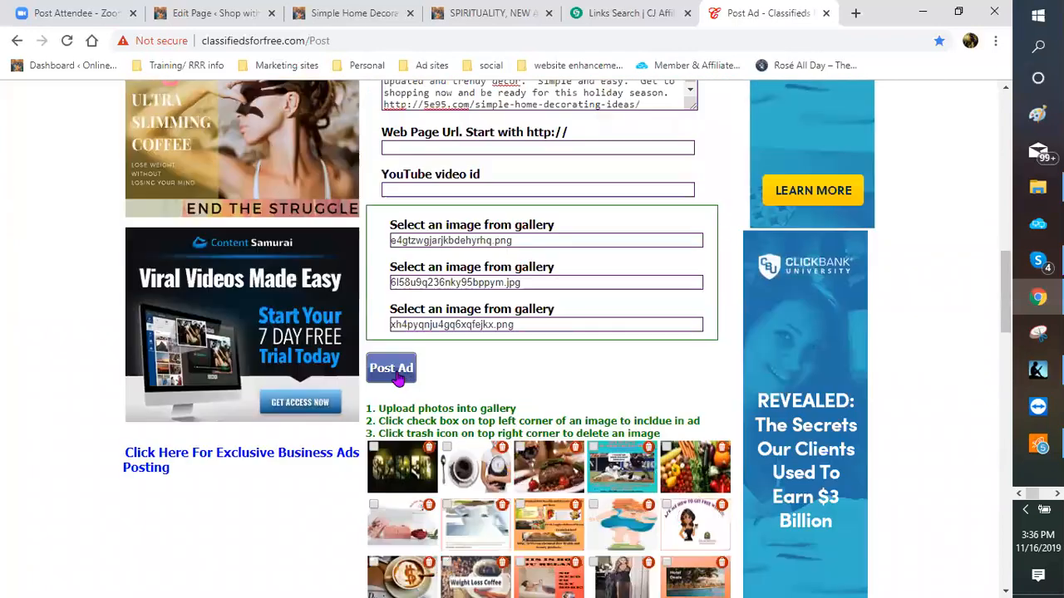
# Step: Post the Simple Home Decorating Ideas ad and scroll through its confirmation page
pyautogui.click(397, 379)
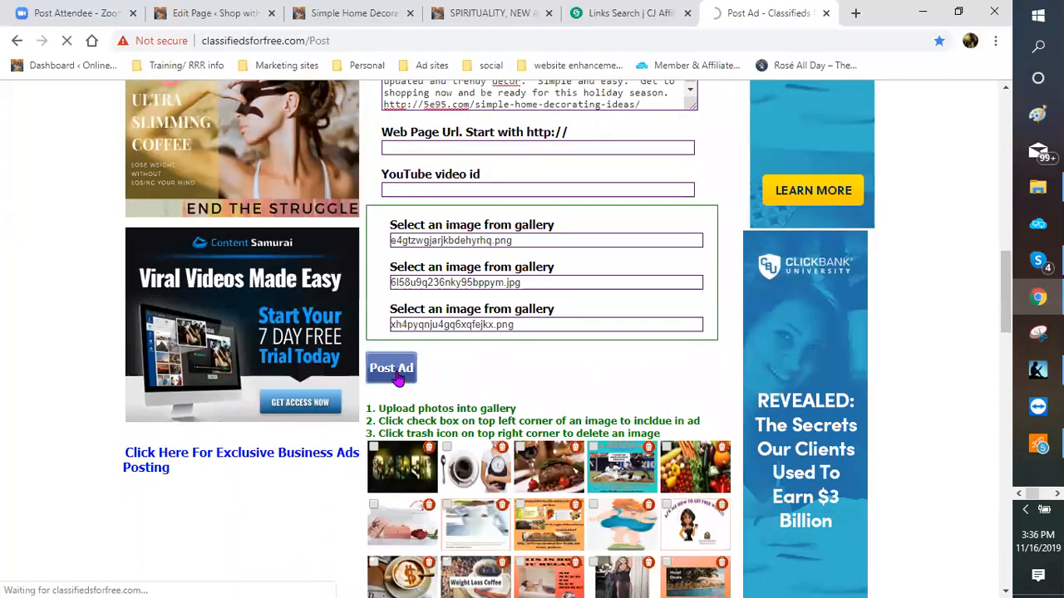
pyautogui.scroll(-3, 656, 351)
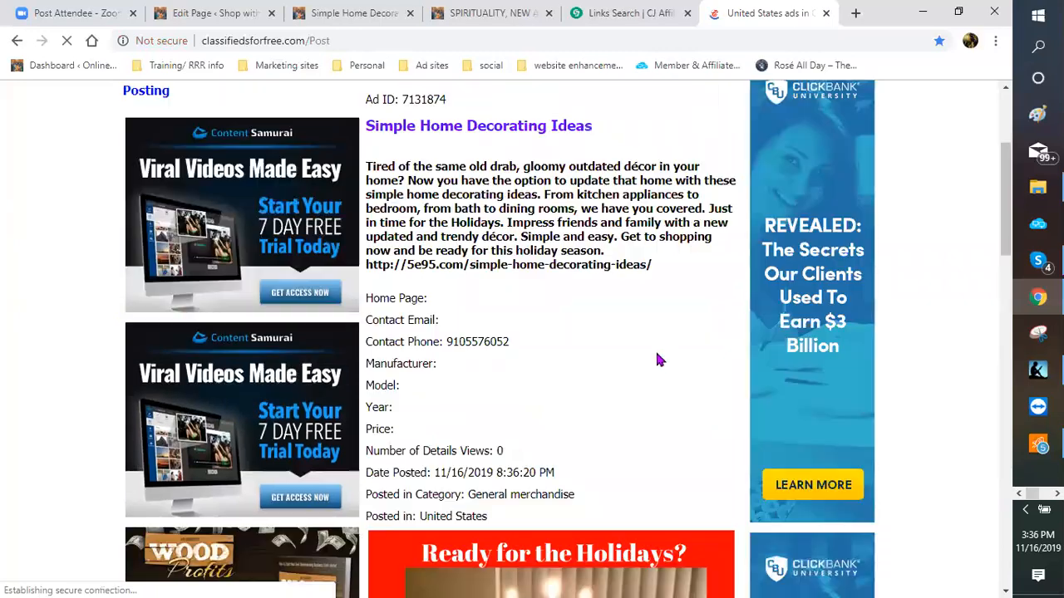
pyautogui.scroll(-4, 655, 357)
pyautogui.scroll(-1, 586, 173)
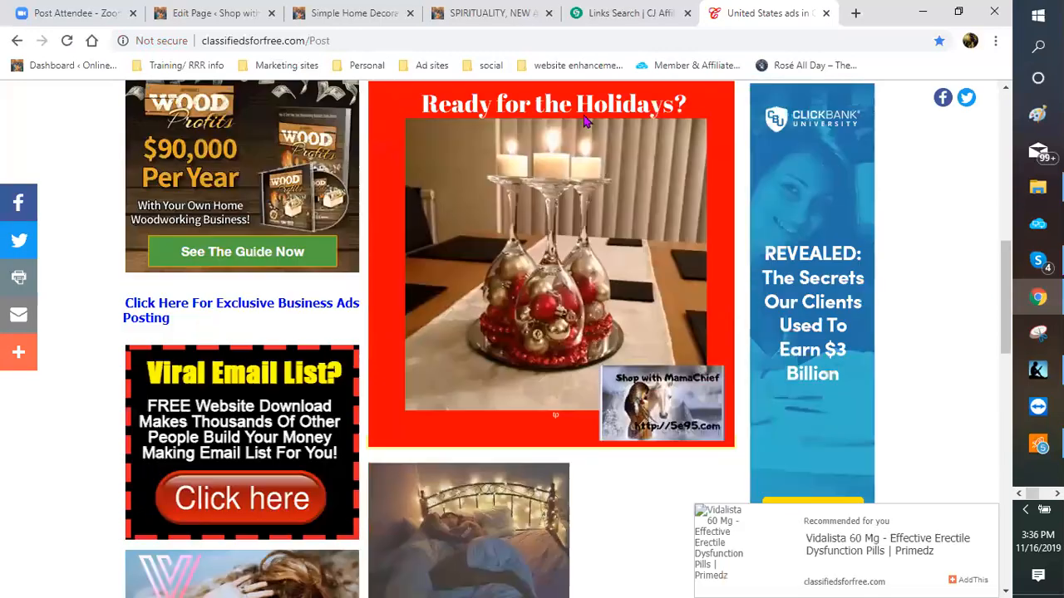
pyautogui.scroll(-1, 613, 185)
pyautogui.scroll(-2, 582, 229)
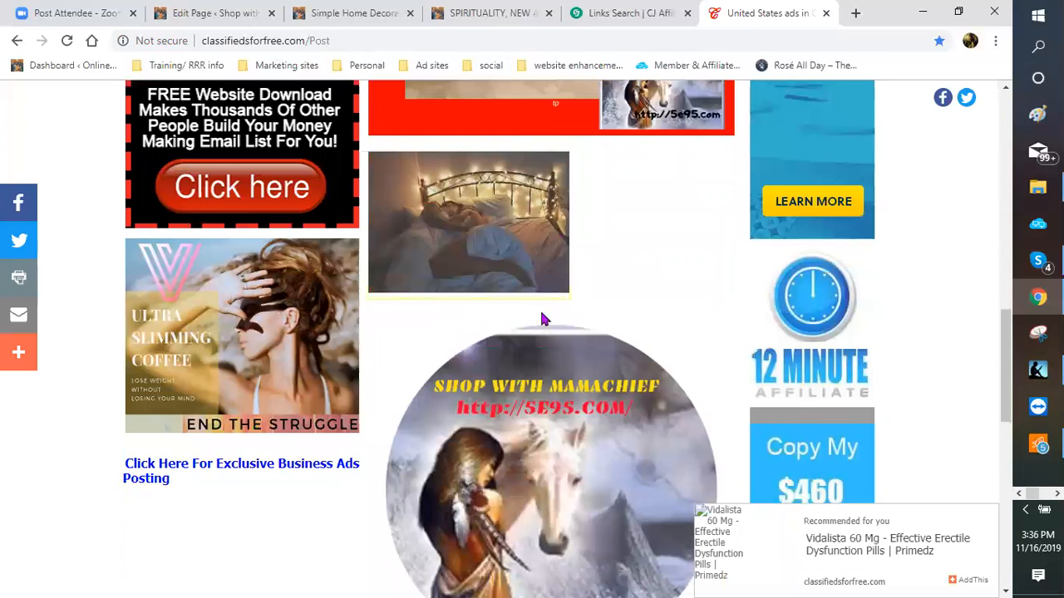
pyautogui.scroll(-2, 600, 301)
pyautogui.scroll(-2, 499, 374)
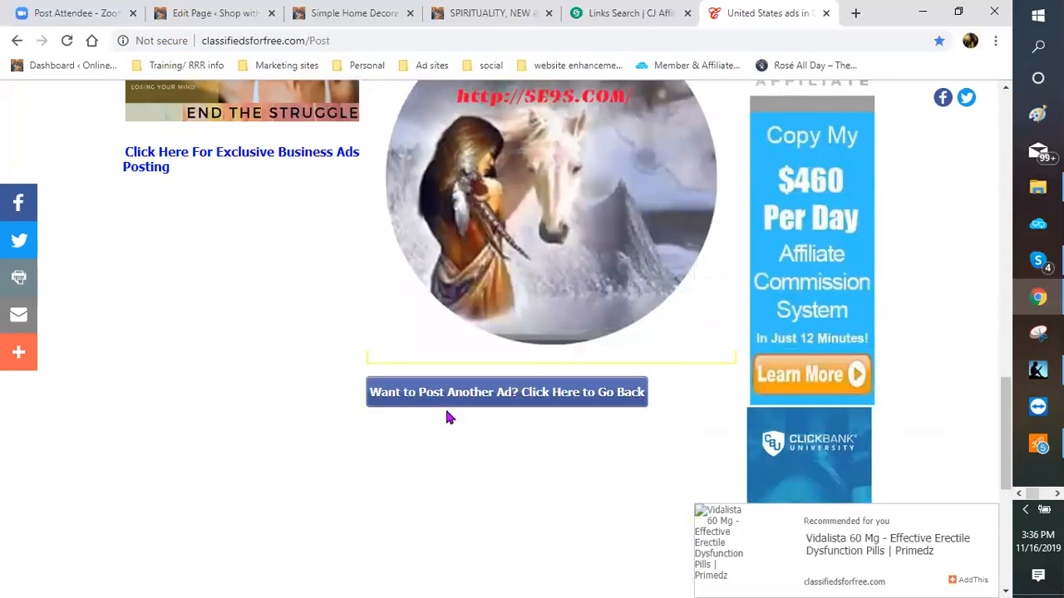
# Step: Repost the ad with the US State set to Alabama
pyautogui.click(470, 404)
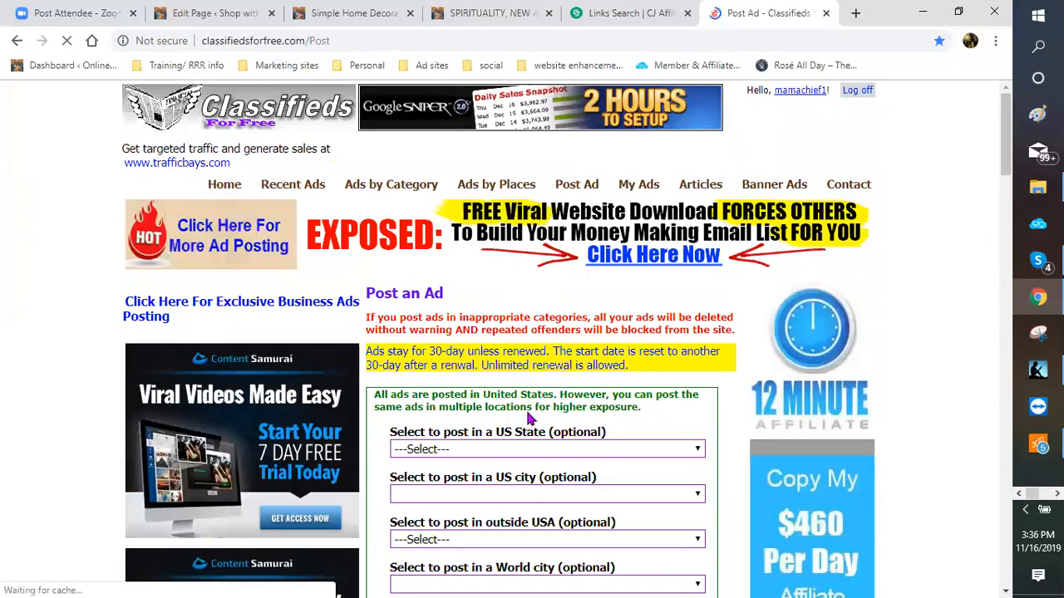
pyautogui.scroll(-1, 665, 405)
pyautogui.scroll(-1, 698, 299)
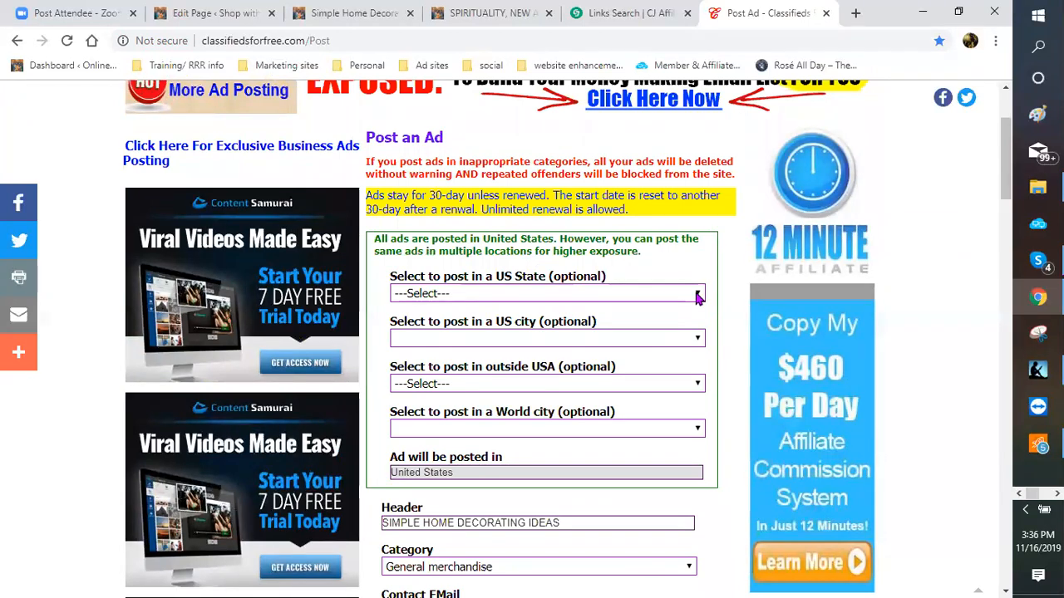
pyautogui.click(697, 296)
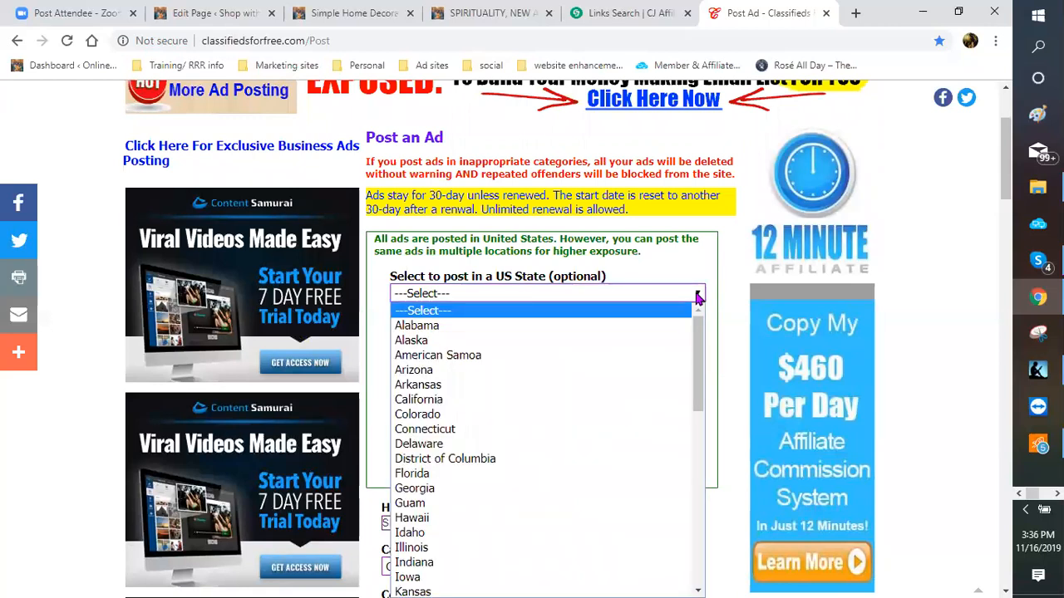
pyautogui.click(501, 331)
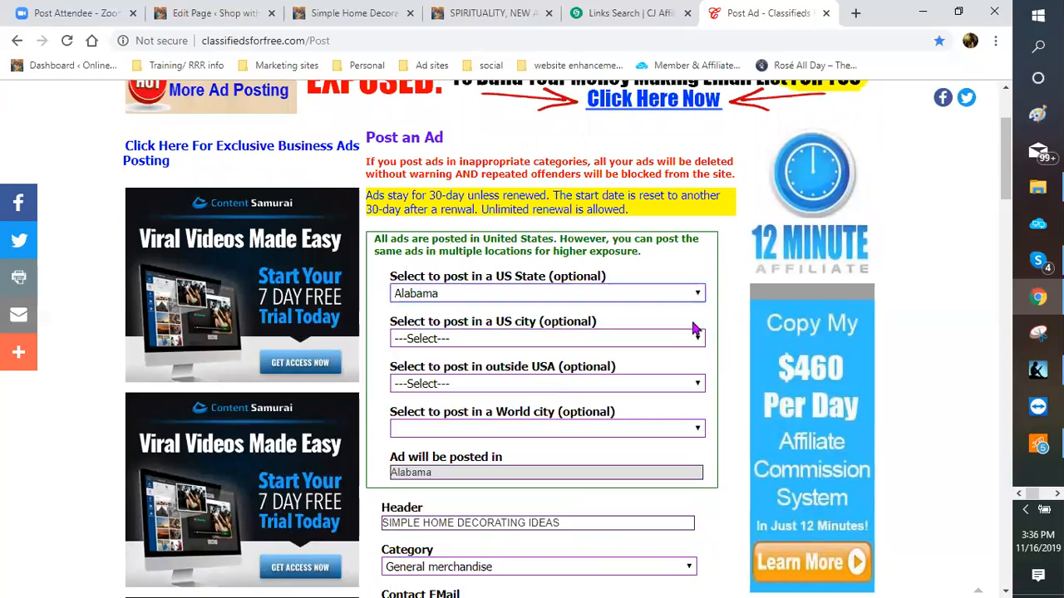
pyautogui.scroll(-2, 724, 317)
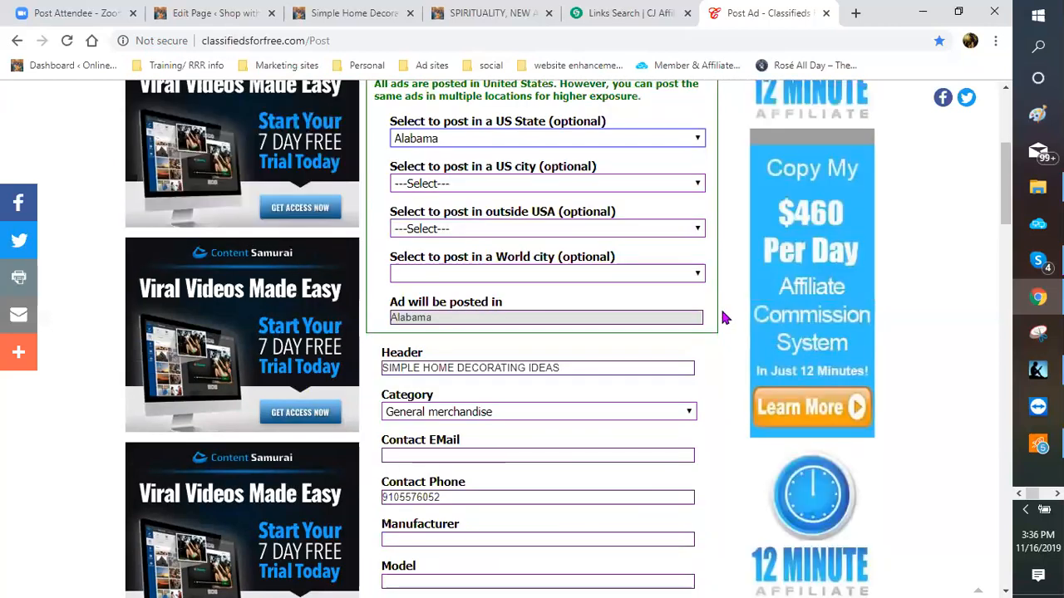
pyautogui.scroll(-5, 724, 317)
pyautogui.scroll(-5, 402, 299)
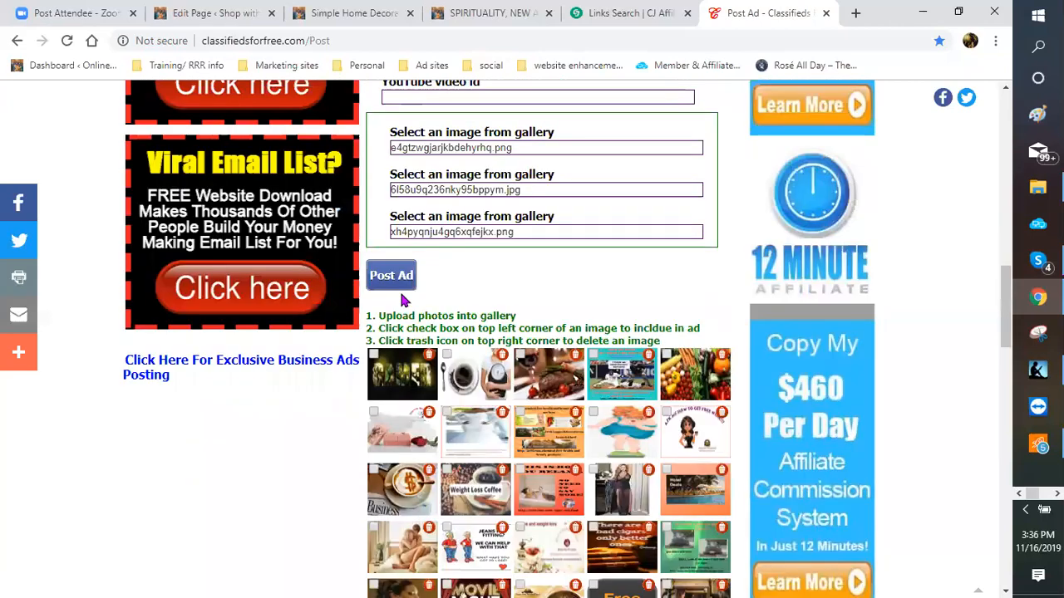
pyautogui.click(406, 280)
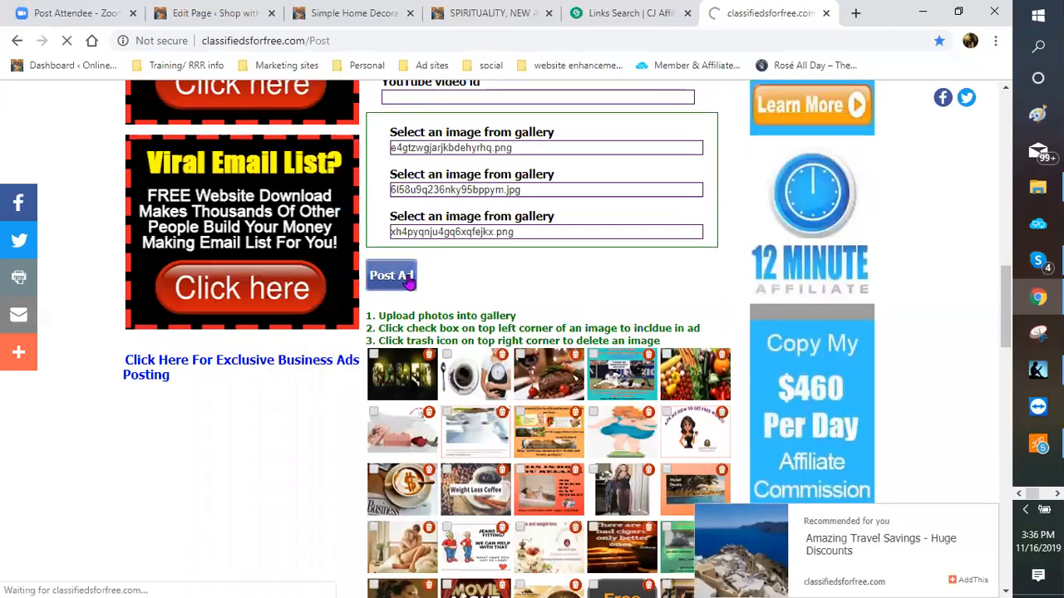
pyautogui.scroll(-1, 691, 374)
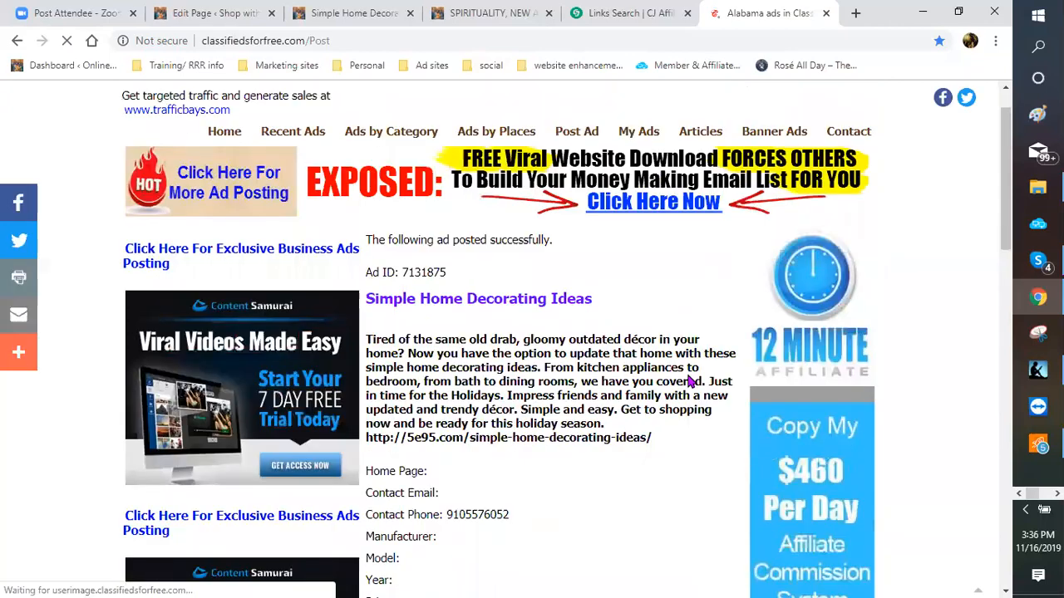
pyautogui.scroll(-4, 687, 381)
pyautogui.scroll(-3, 687, 381)
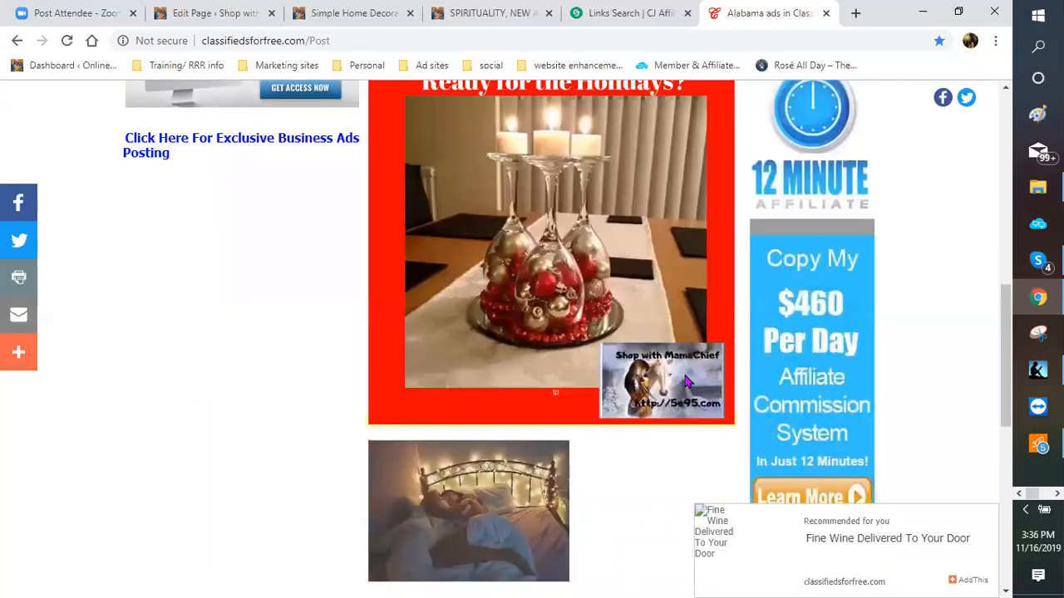
pyautogui.scroll(-2, 686, 381)
pyautogui.scroll(-4, 662, 376)
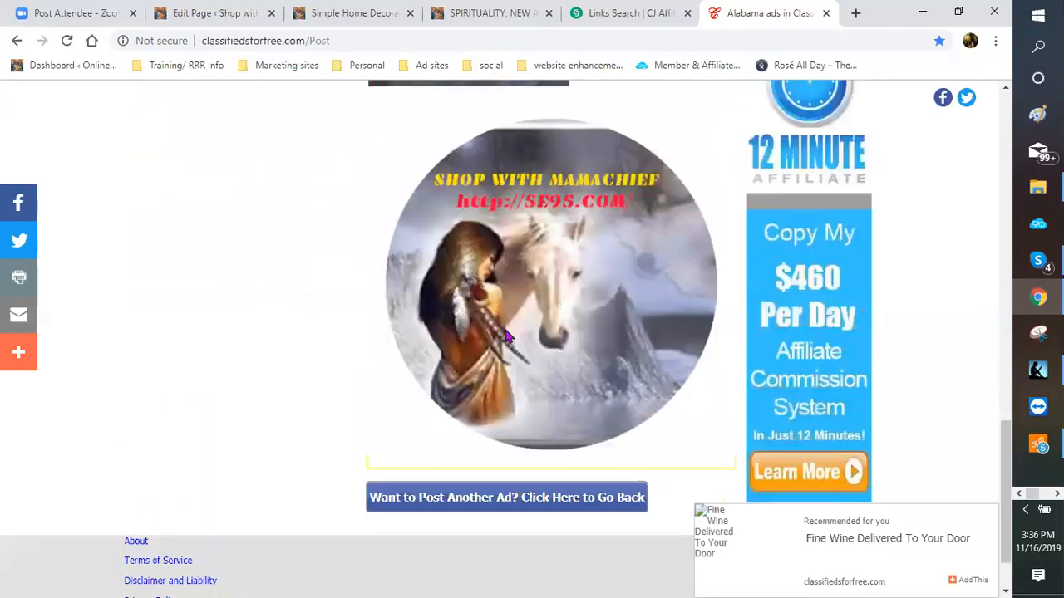
# Step: Repost the ad once more with Alaska as the US State
pyautogui.click(484, 503)
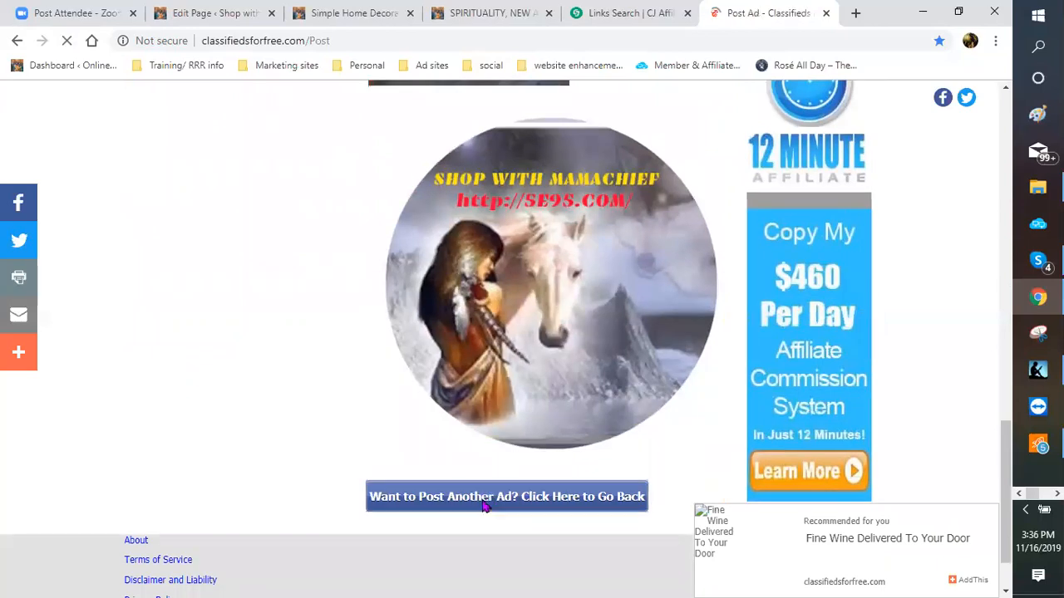
pyautogui.scroll(-2, 663, 372)
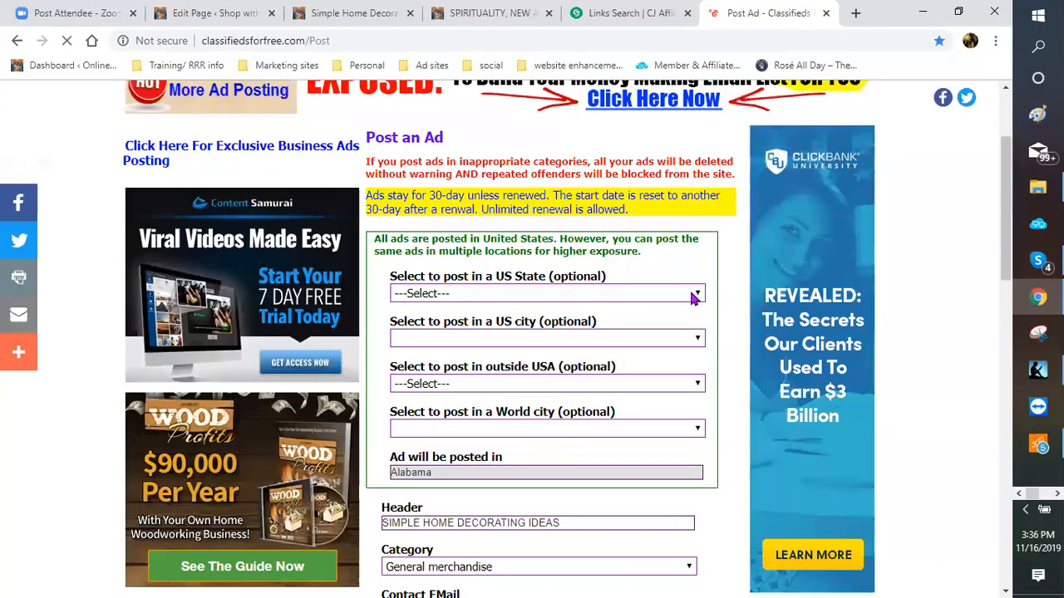
pyautogui.click(695, 295)
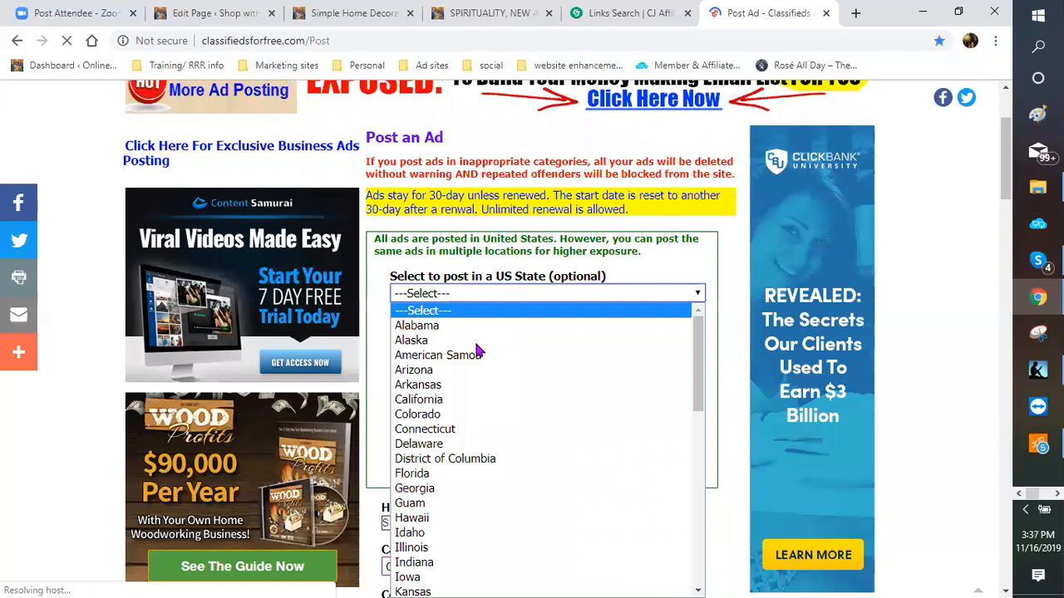
pyautogui.press('Return')
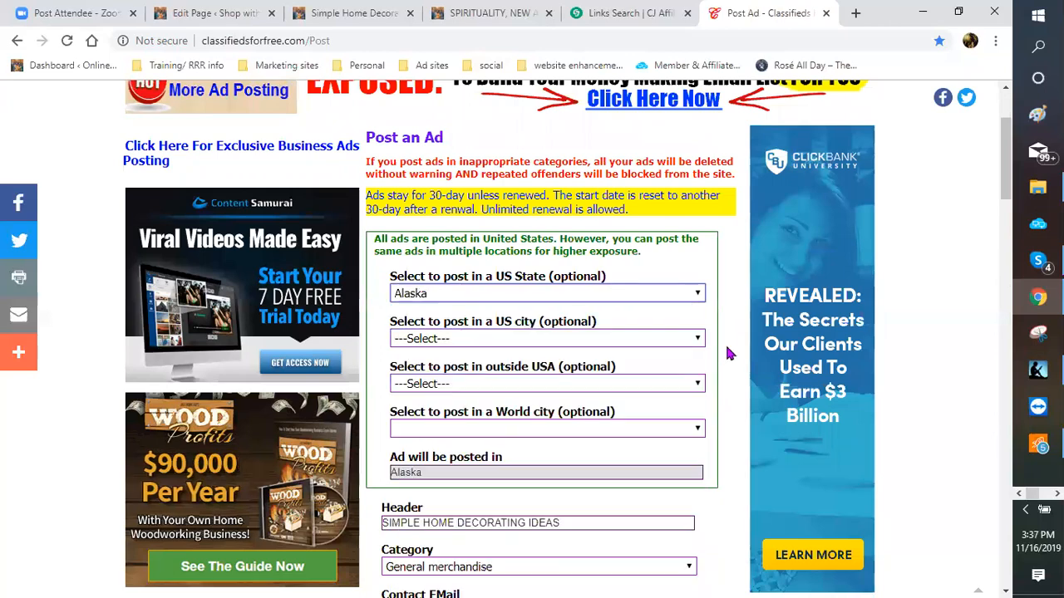
pyautogui.scroll(-5, 720, 356)
pyautogui.scroll(-8, 416, 291)
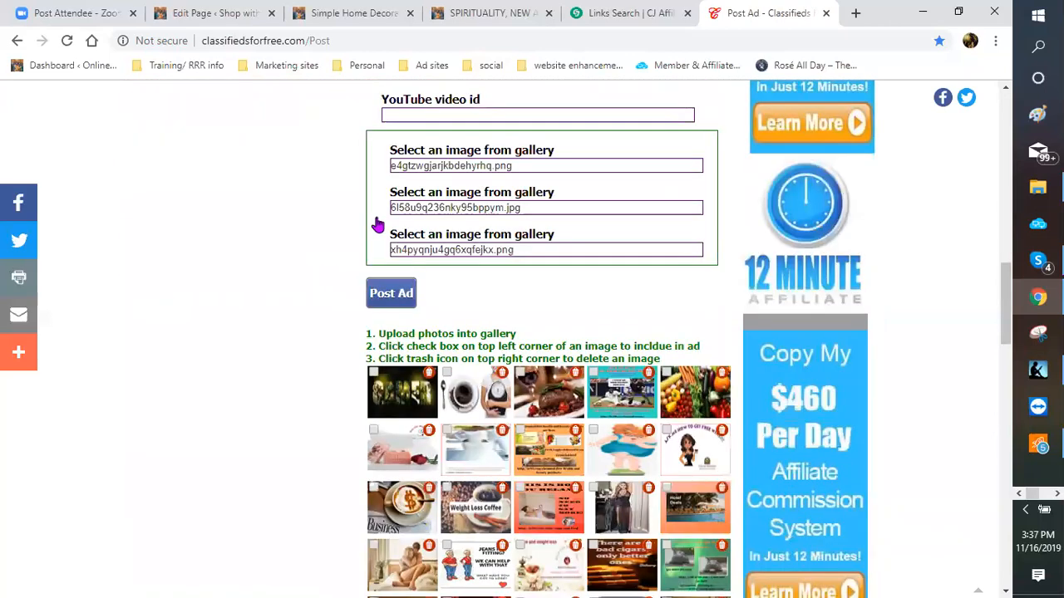
pyautogui.scroll(-1, 422, 246)
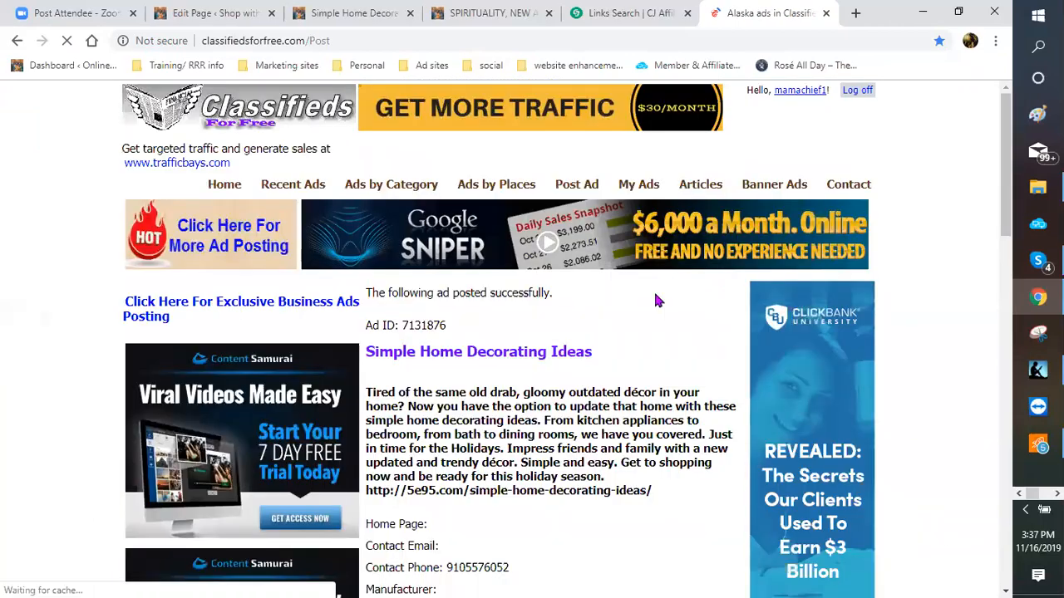
pyautogui.scroll(-3, 650, 310)
pyautogui.scroll(-2, 670, 292)
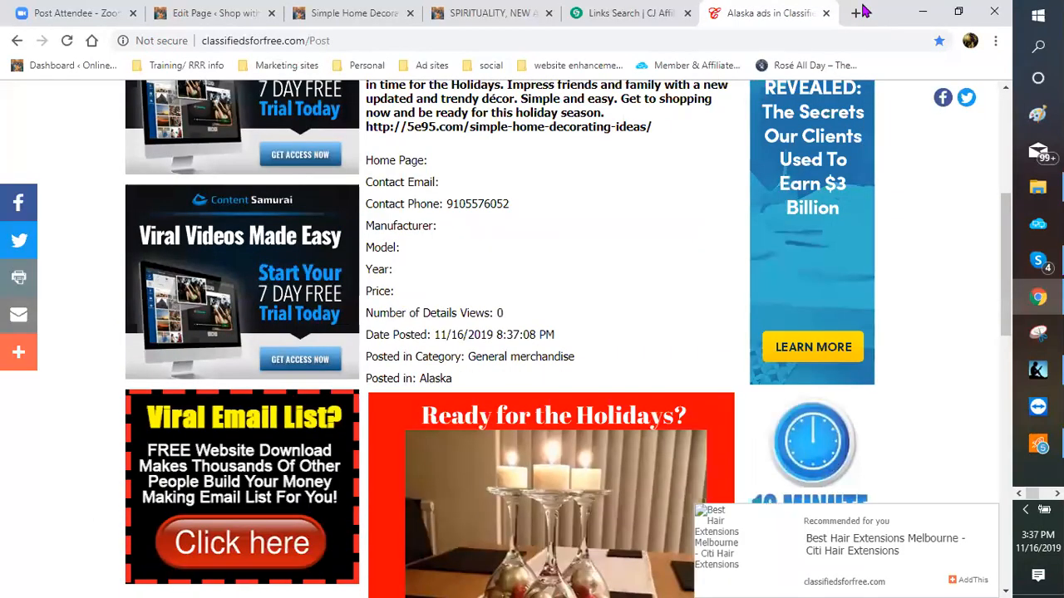
# Step: Open Facebook from the social bookmarks in a new tab and go to the Shop with Mama Chief Page
pyautogui.hotkey('ctrl', 't')
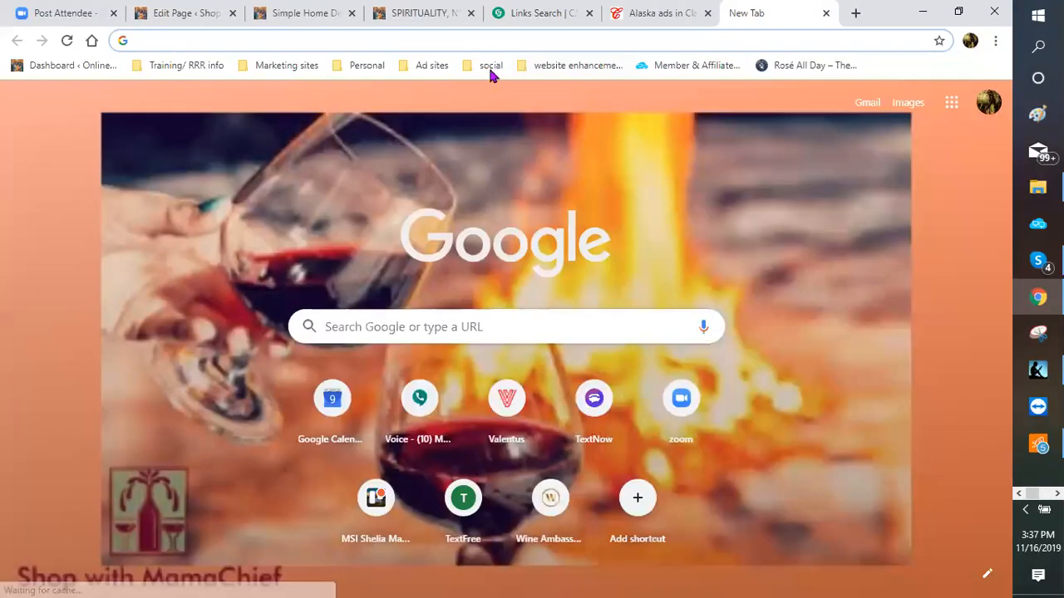
pyautogui.click(490, 66)
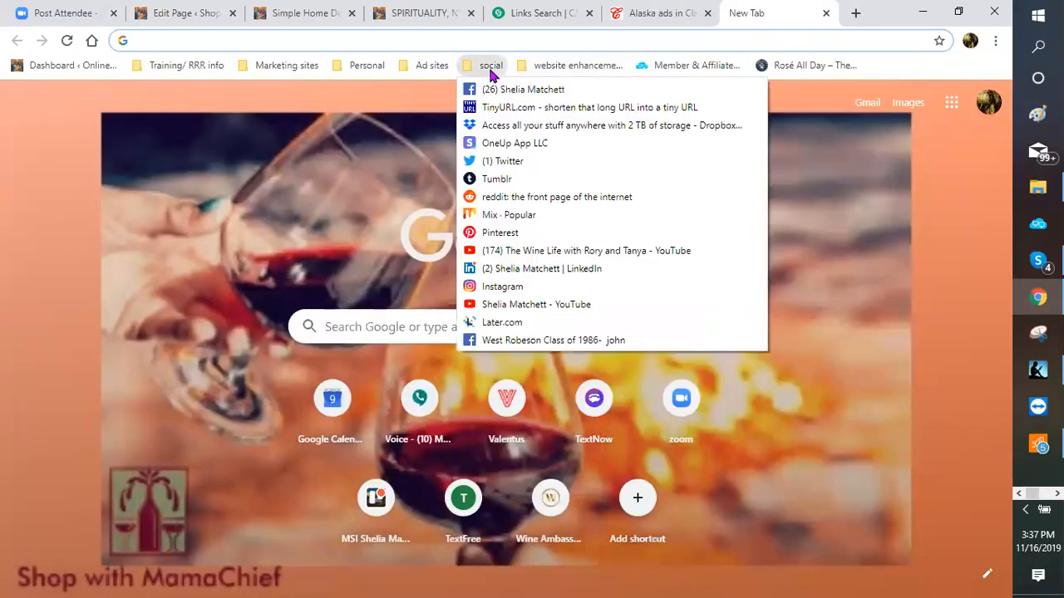
pyautogui.click(499, 91)
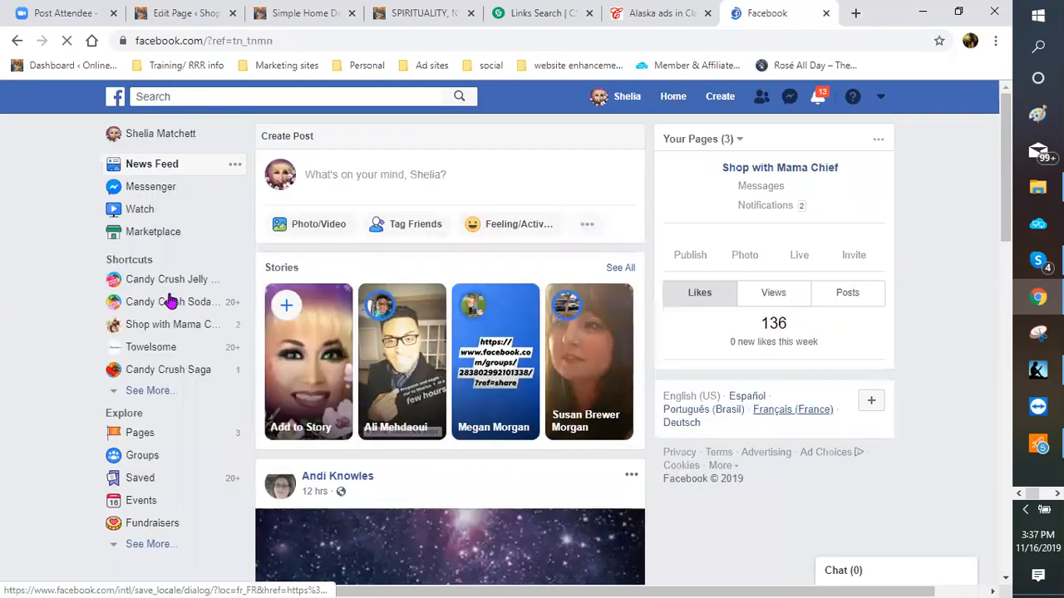
pyautogui.click(141, 331)
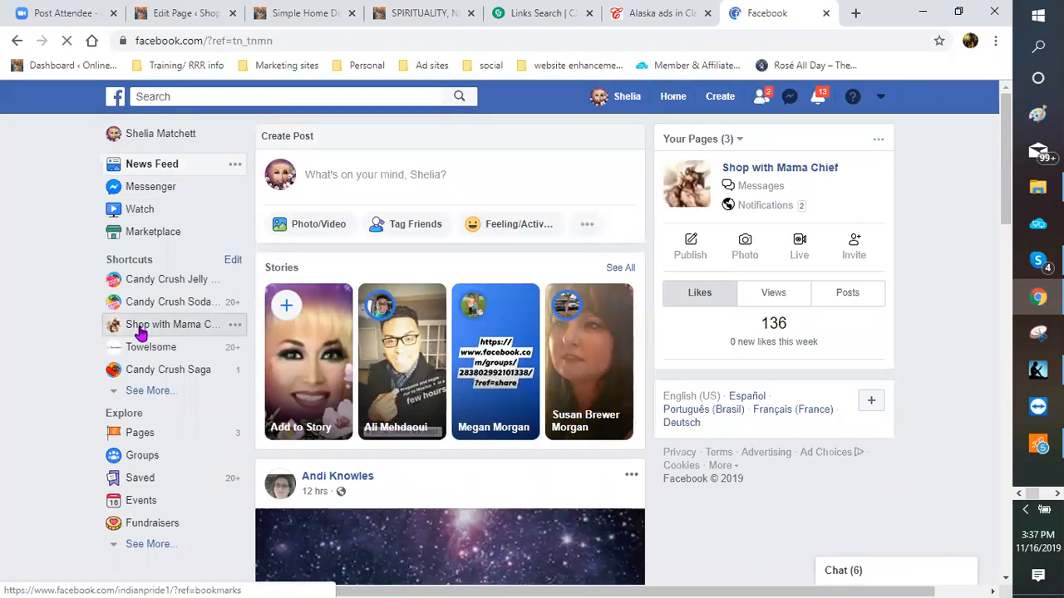
pyautogui.click(142, 331)
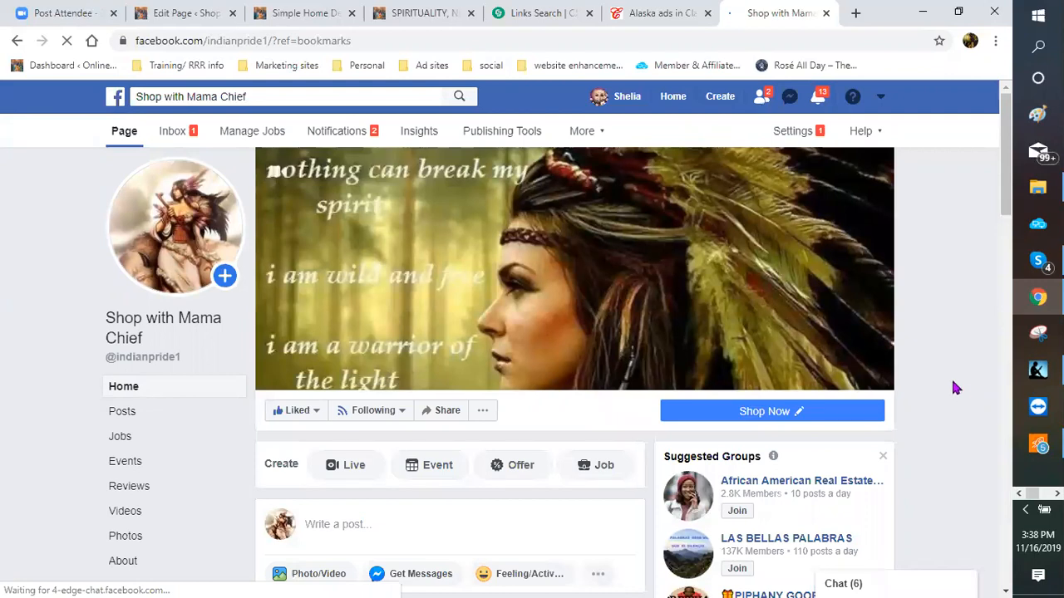
pyautogui.scroll(-1, 385, 423)
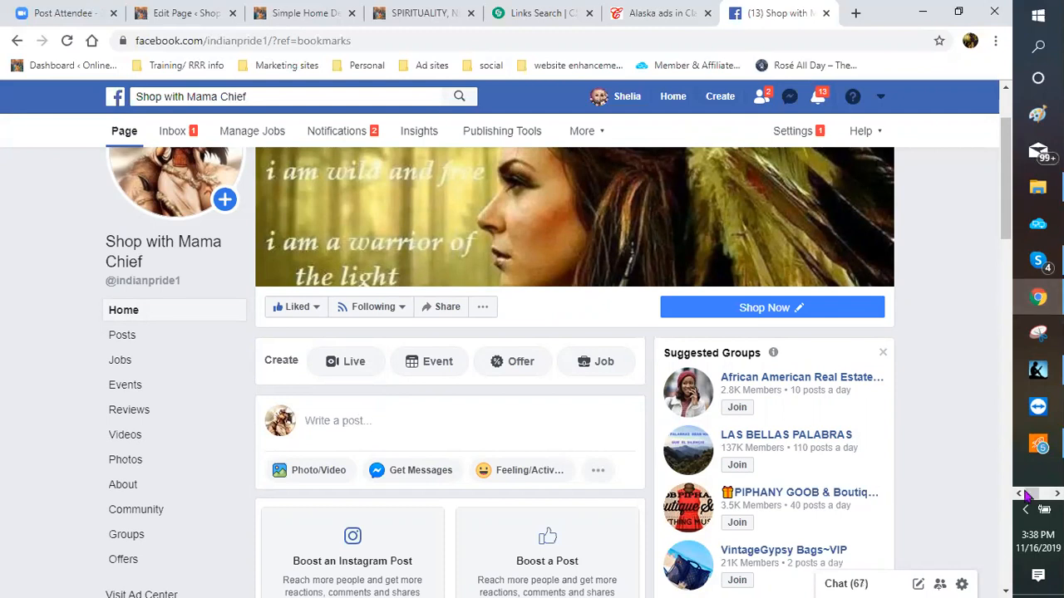
# Step: Paste the heading 'TIME TO REDECORATE – SIMPLE HOME IDEAS' from the Word ad copy into the Facebook post
pyautogui.moveTo(1038, 370)
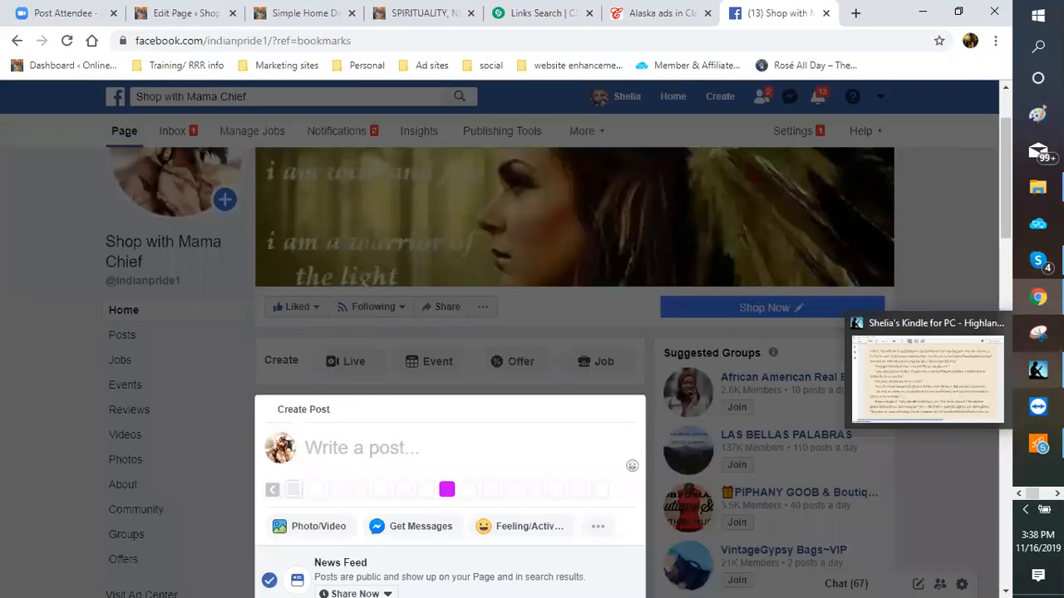
pyautogui.click(1057, 494)
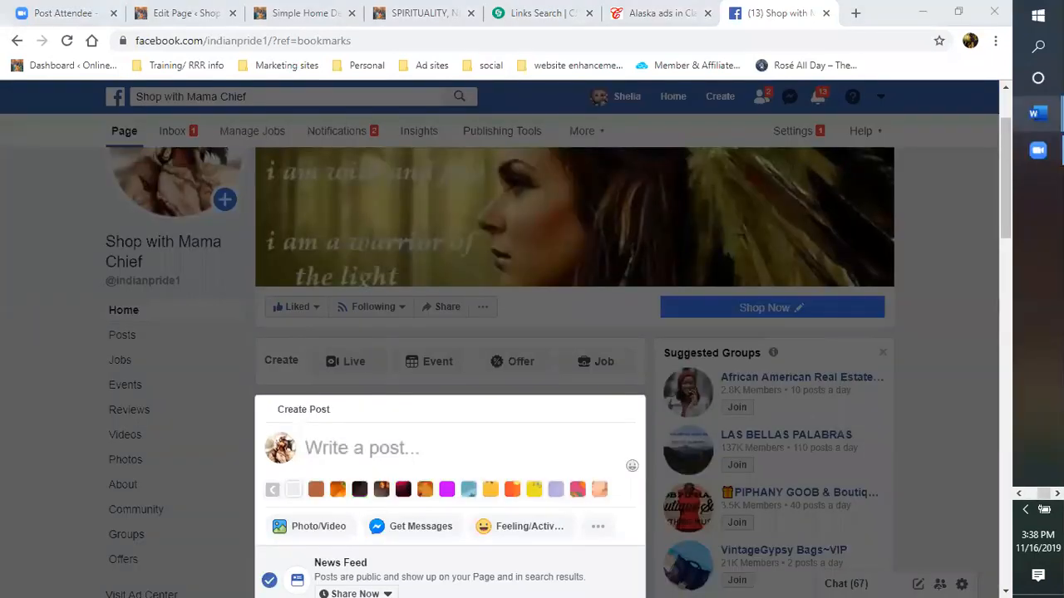
pyautogui.moveTo(1037, 113)
pyautogui.click(928, 98)
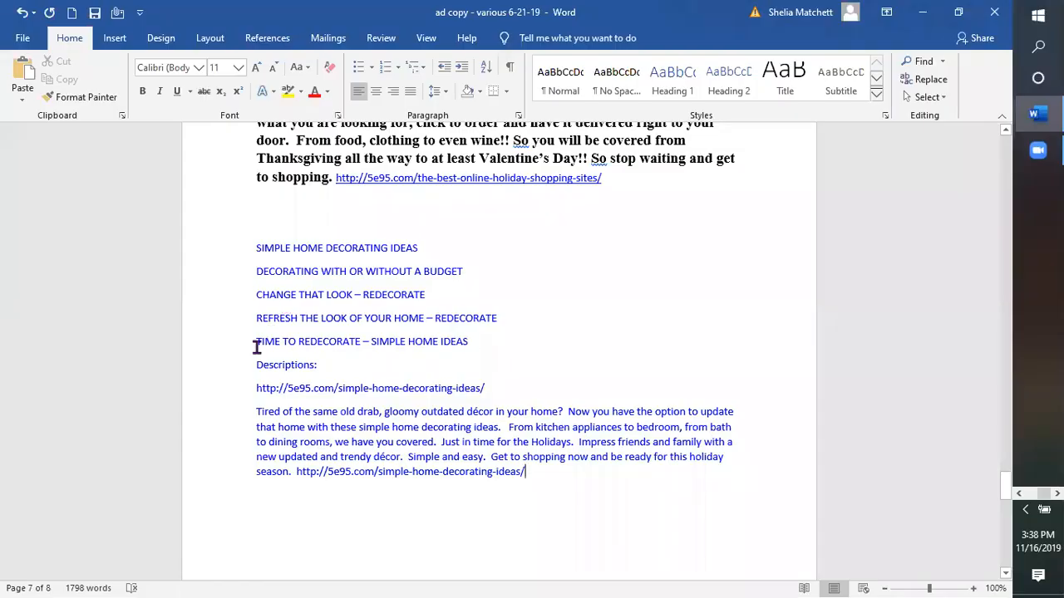
pyautogui.tripleClick(448, 340)
pyautogui.hotkey('ctrl', 'c')
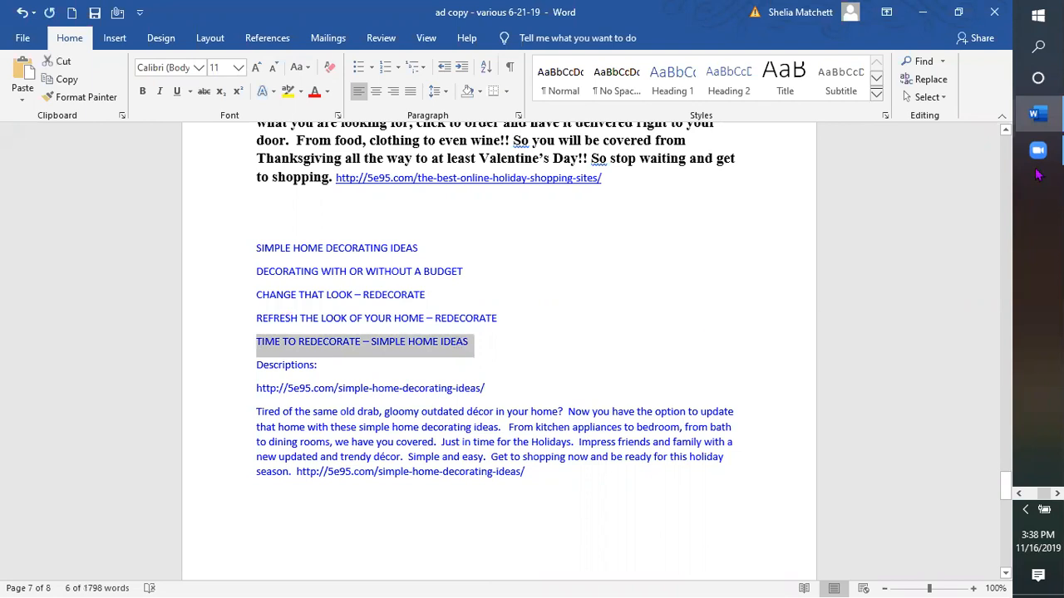
pyautogui.click(1036, 301)
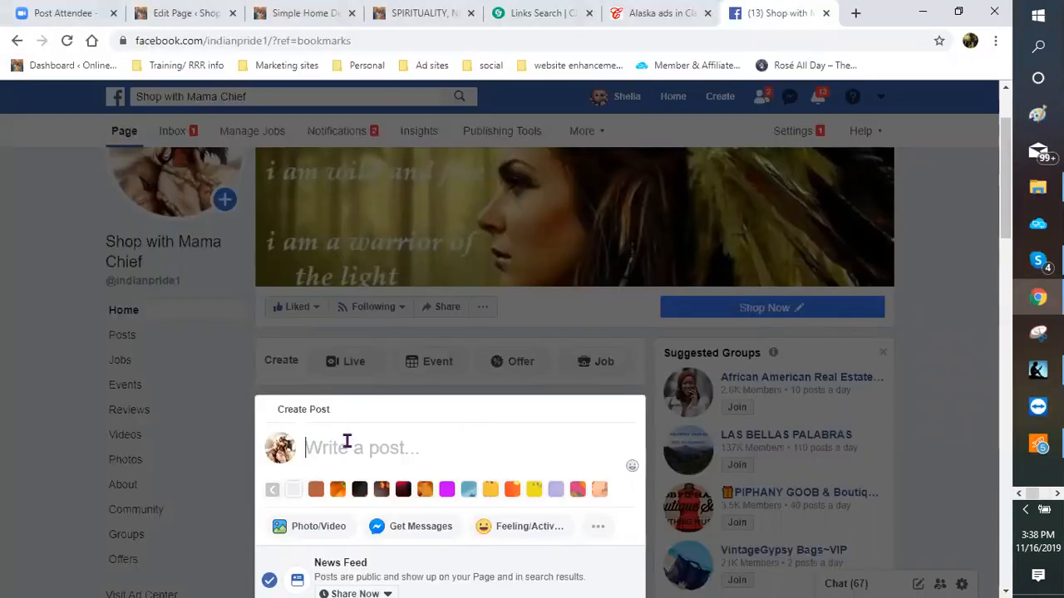
pyautogui.rightClick(348, 446)
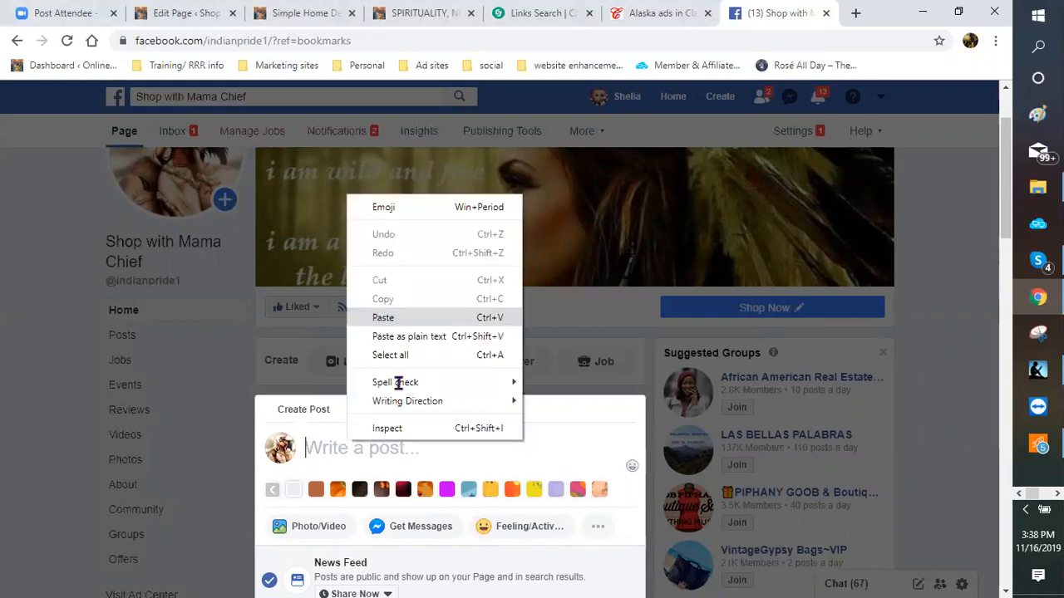
pyautogui.press('Escape')
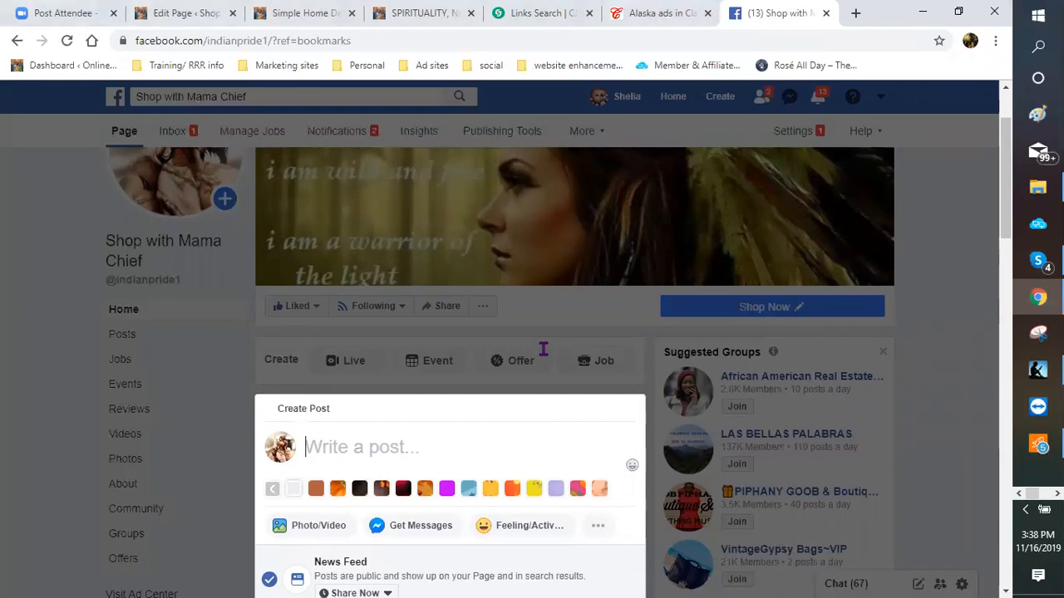
pyautogui.hotkey('ctrl', 'v')
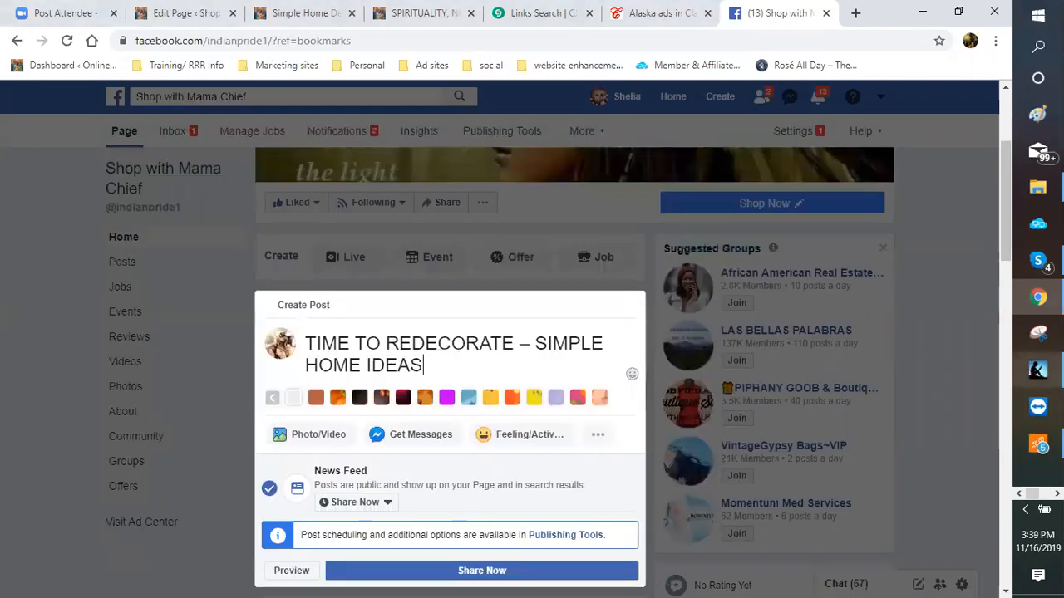
# Step: Add '....' after the heading, then paste the 'Tired of the same old drab' description paragraph
pyautogui.click(1058, 494)
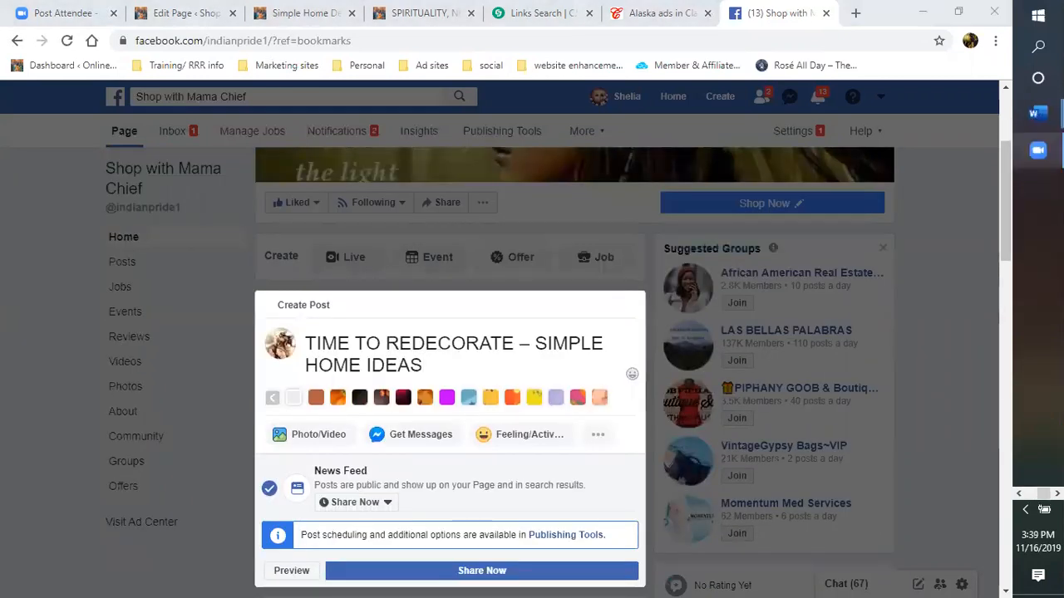
pyautogui.moveTo(1036, 114)
pyautogui.click(923, 94)
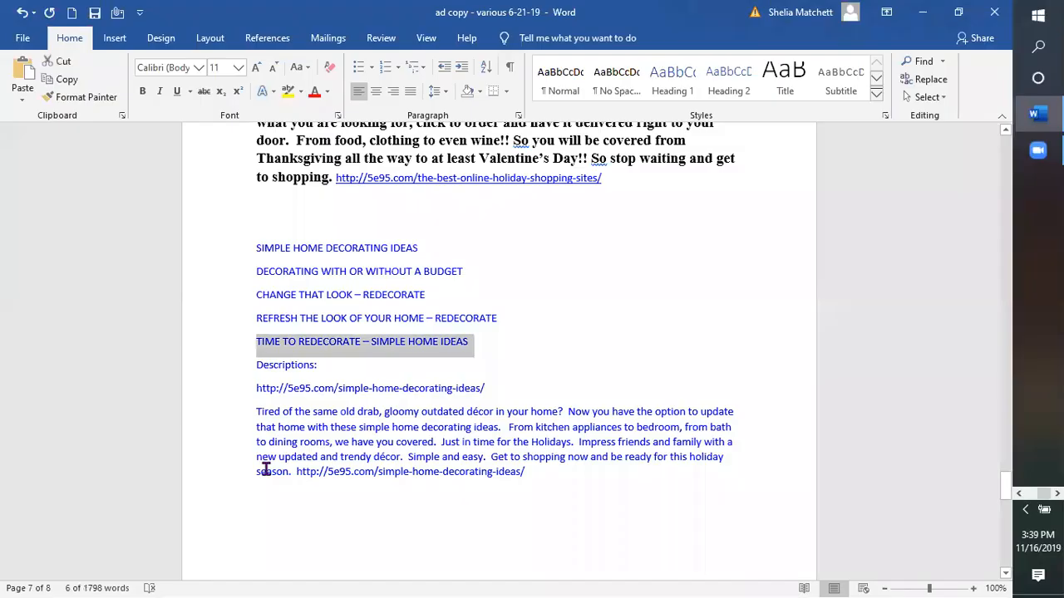
pyautogui.moveTo(256, 412); pyautogui.dragTo(289, 464)
pyautogui.hotkey('ctrl', 'c')
pyautogui.rightClick(288, 440)
pyautogui.click(326, 251)
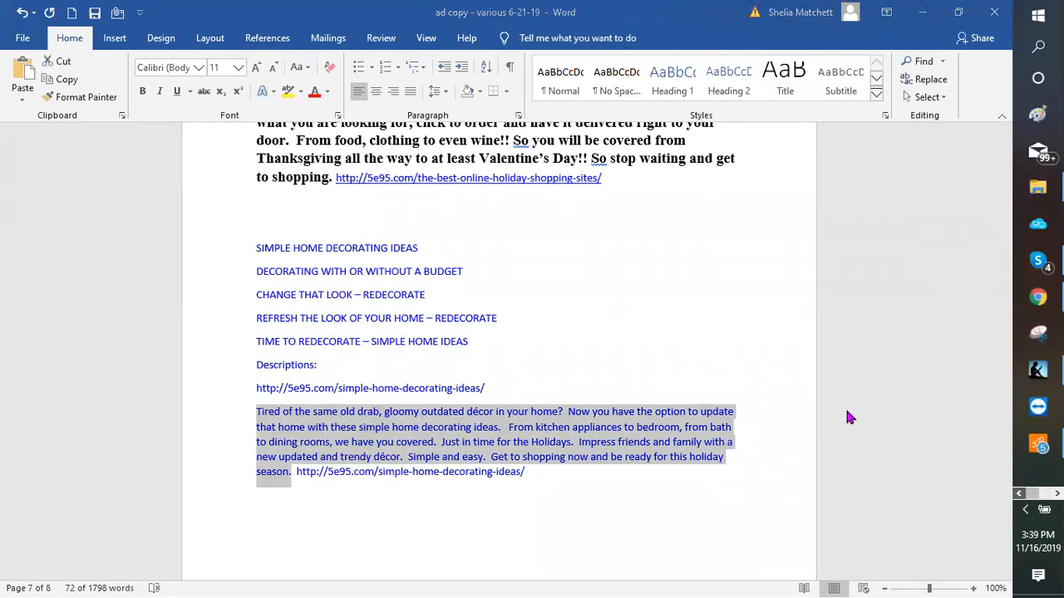
pyautogui.click(730, 455)
pyautogui.hotkey('alt', 'Tab')
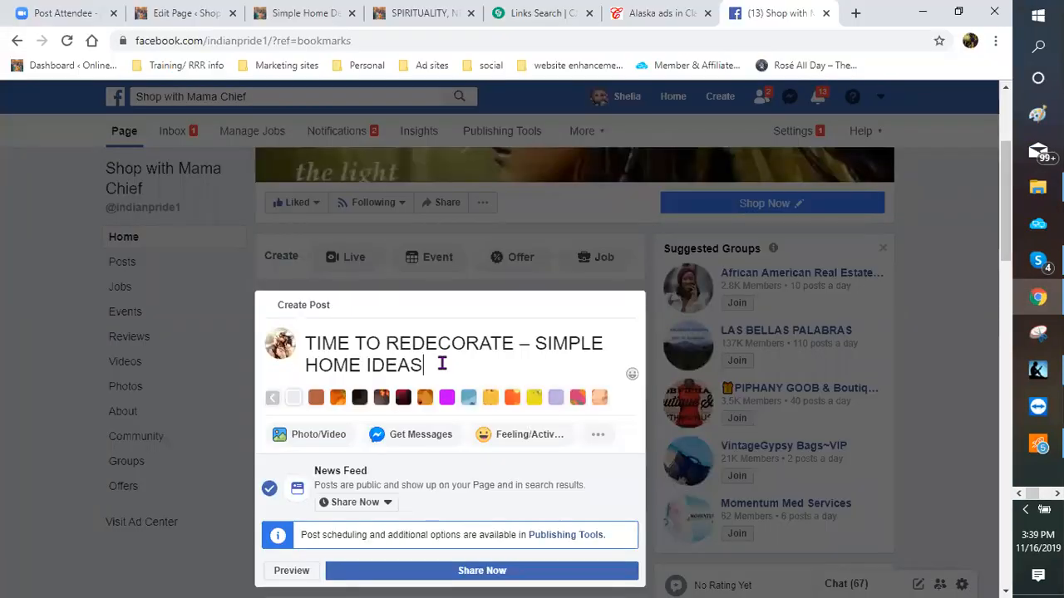
pyautogui.write('....')
pyautogui.rightClick(479, 375)
pyautogui.click(522, 253)
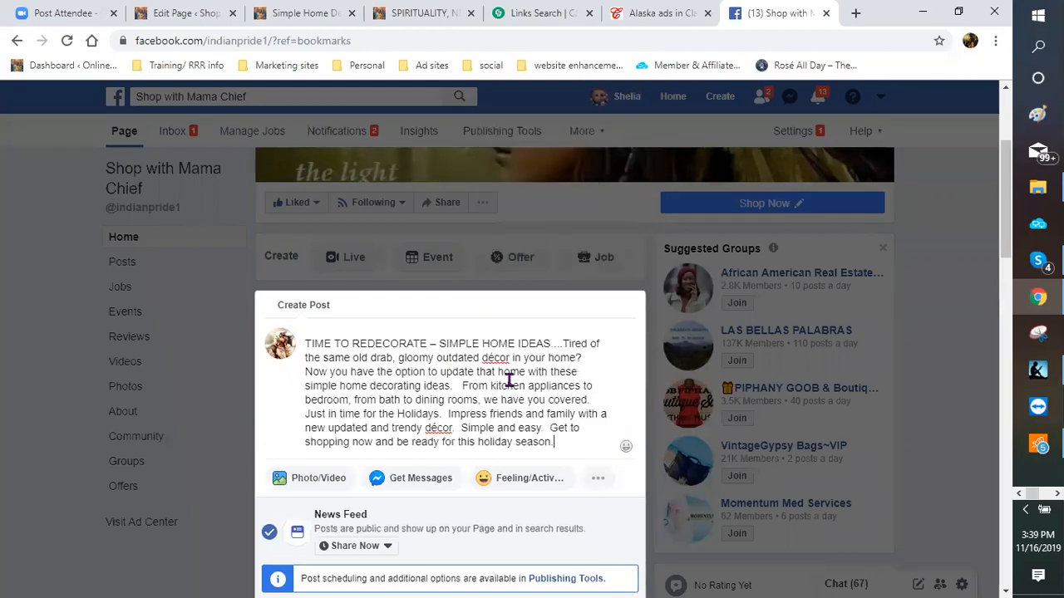
pyautogui.scroll(-1, 452, 340)
pyautogui.scroll(-2, 257, 305)
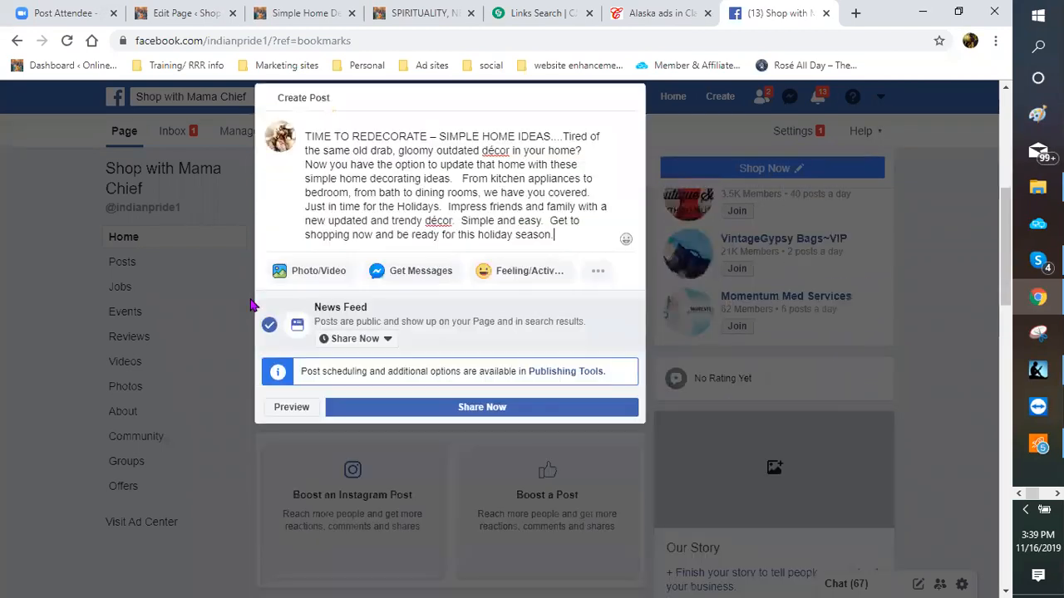
# Step: Start a photo upload for the post and open the logos folder
pyautogui.click(310, 275)
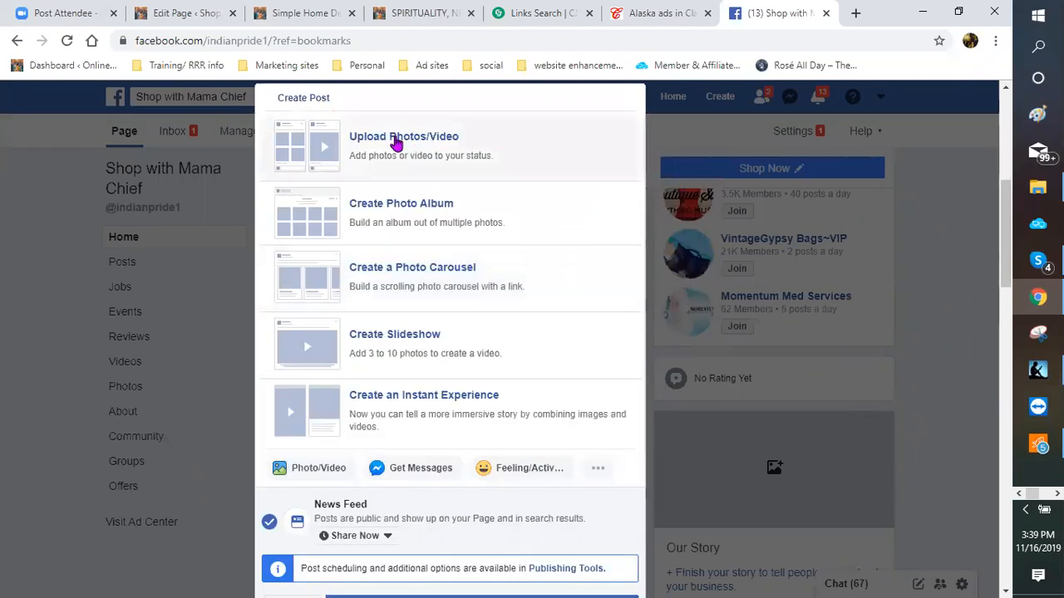
pyautogui.click(397, 141)
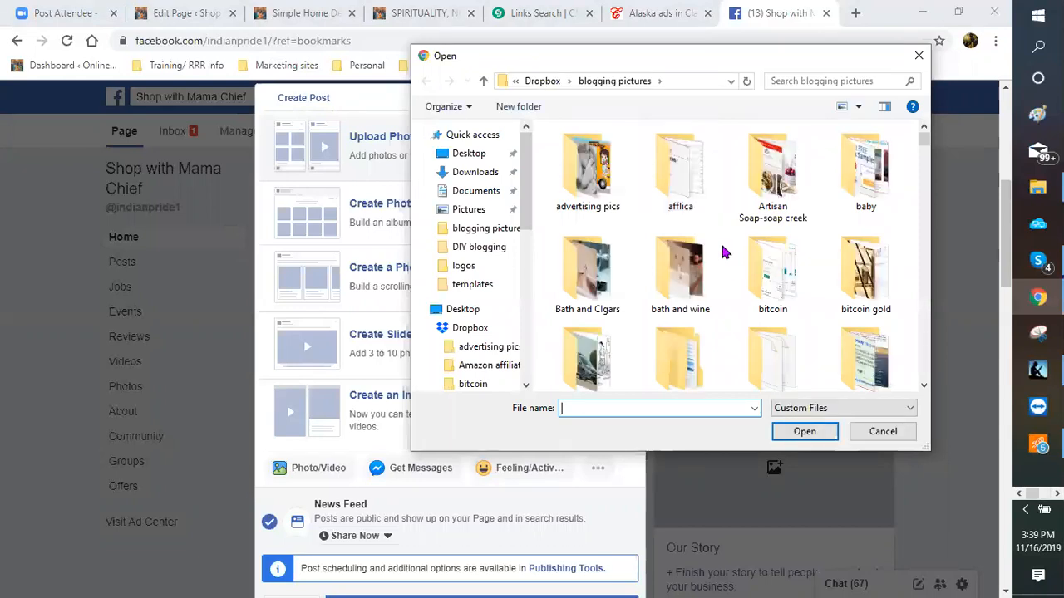
pyautogui.scroll(-2, 722, 253)
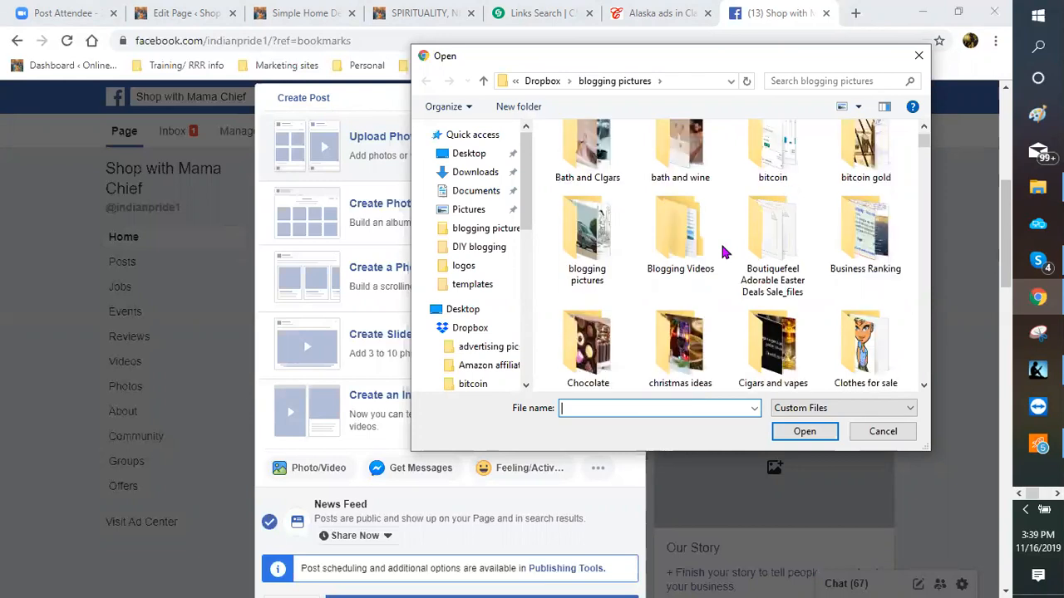
pyautogui.scroll(-3, 722, 253)
pyautogui.scroll(-2, 722, 253)
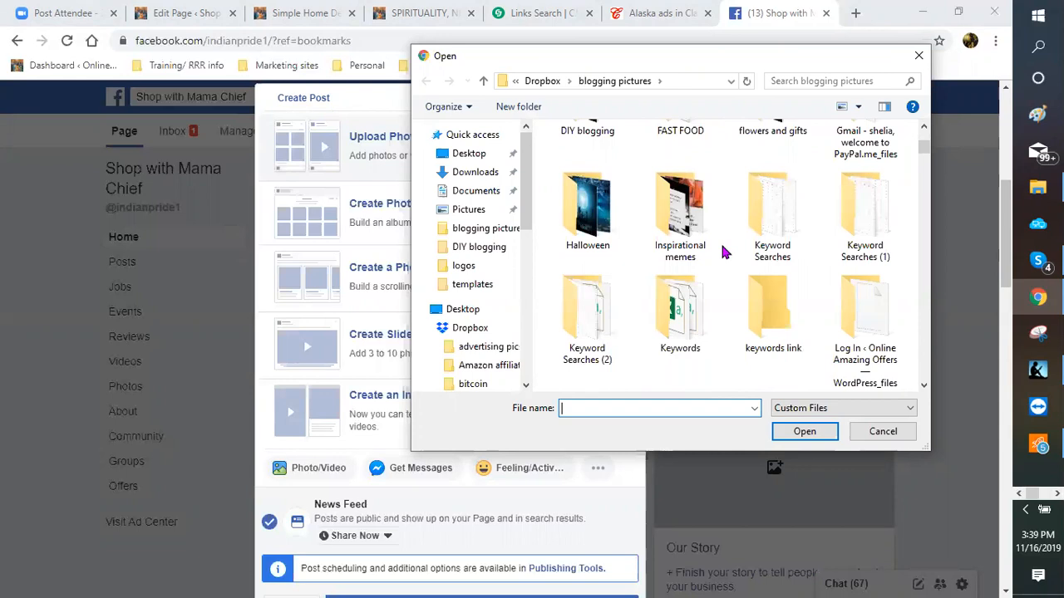
pyautogui.scroll(-3, 723, 253)
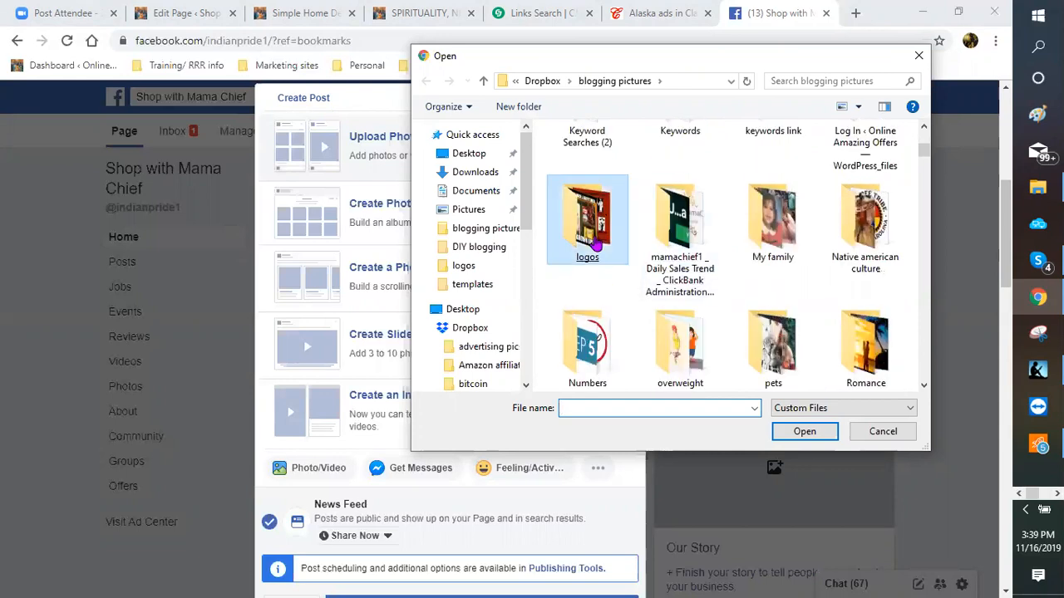
pyautogui.click(596, 246)
pyautogui.doubleClick(596, 246)
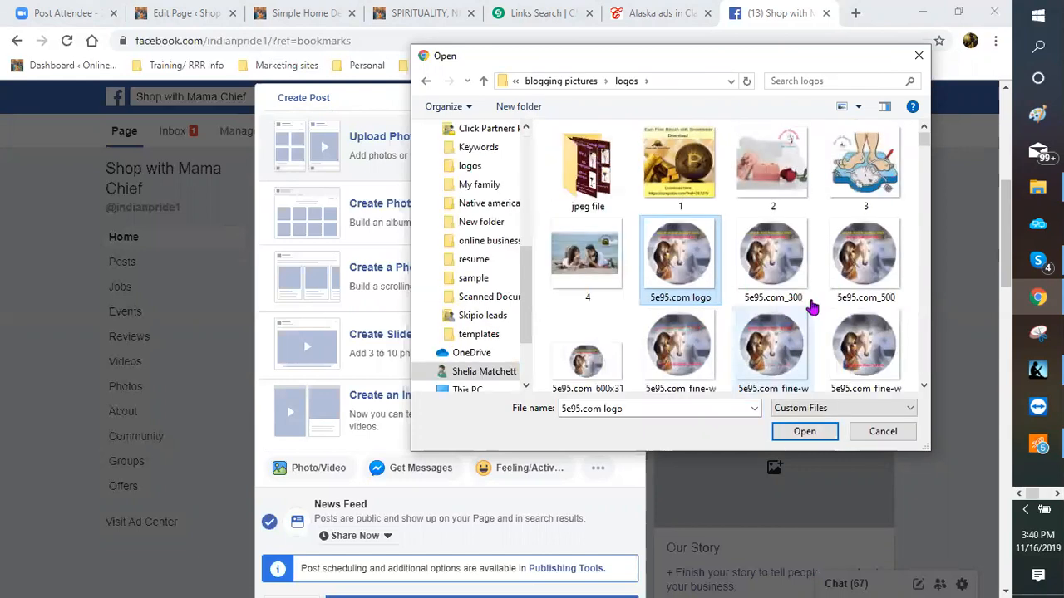
# Step: Compare the 5e95.com_300, 5e95.com_500 and 5e95.com-small logos, then attach the 5e95.com logo
pyautogui.scroll(-1, 818, 301)
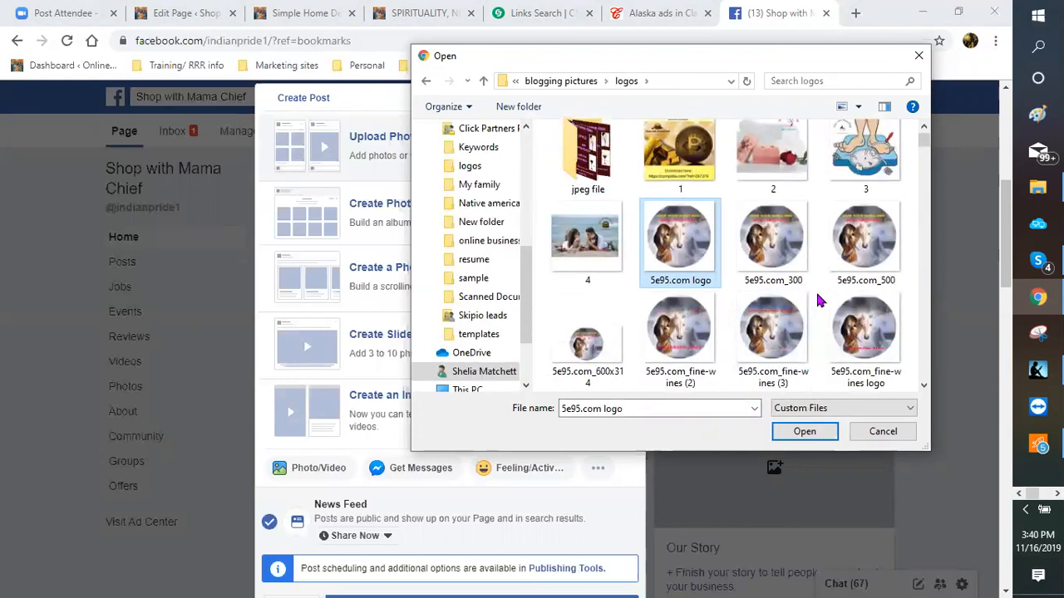
pyautogui.scroll(-2, 819, 301)
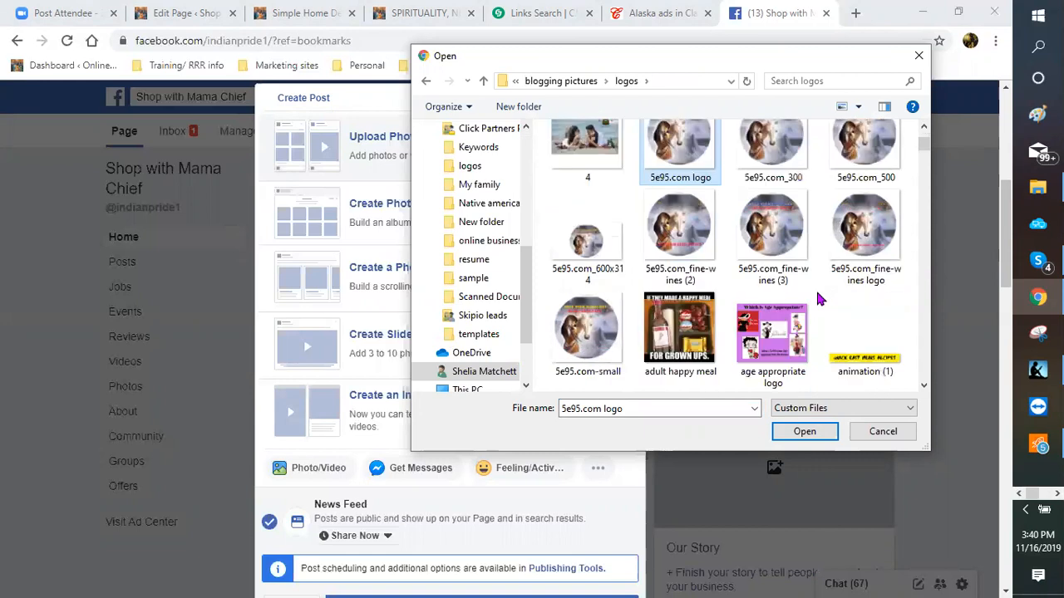
pyautogui.scroll(1, 819, 300)
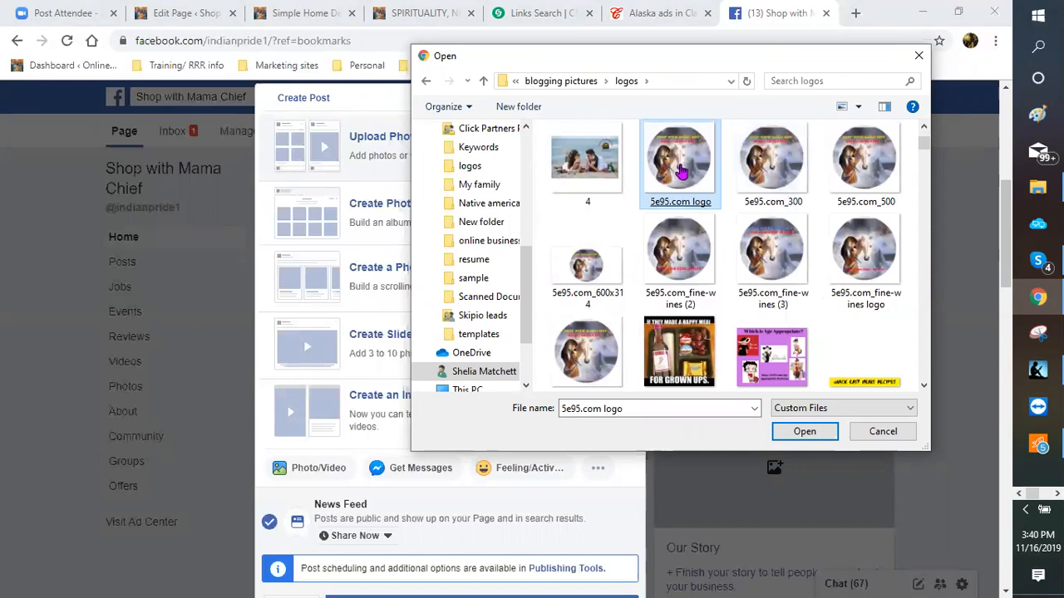
pyautogui.click(768, 170)
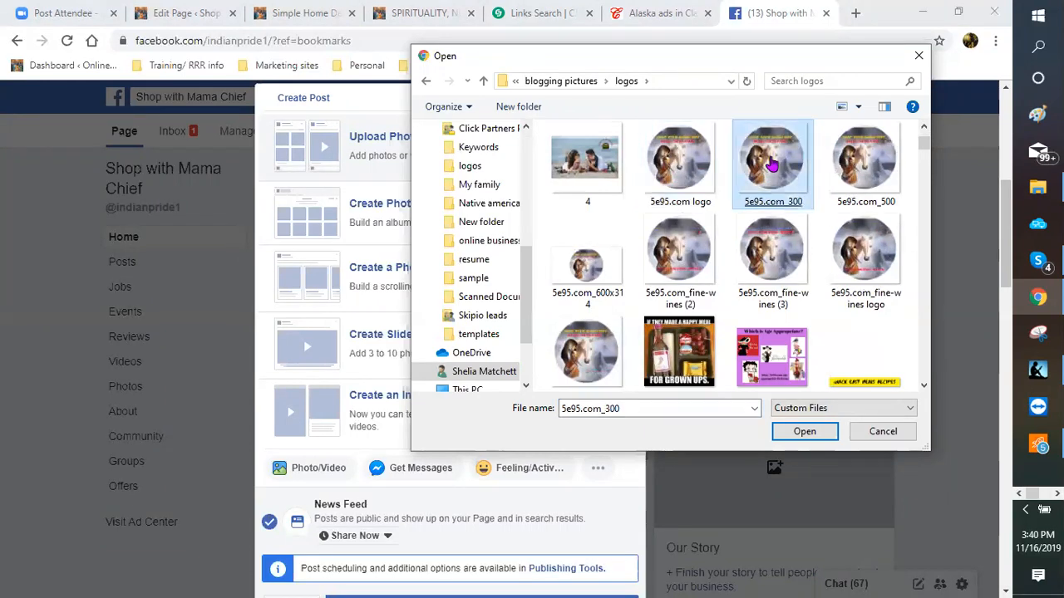
pyautogui.click(866, 167)
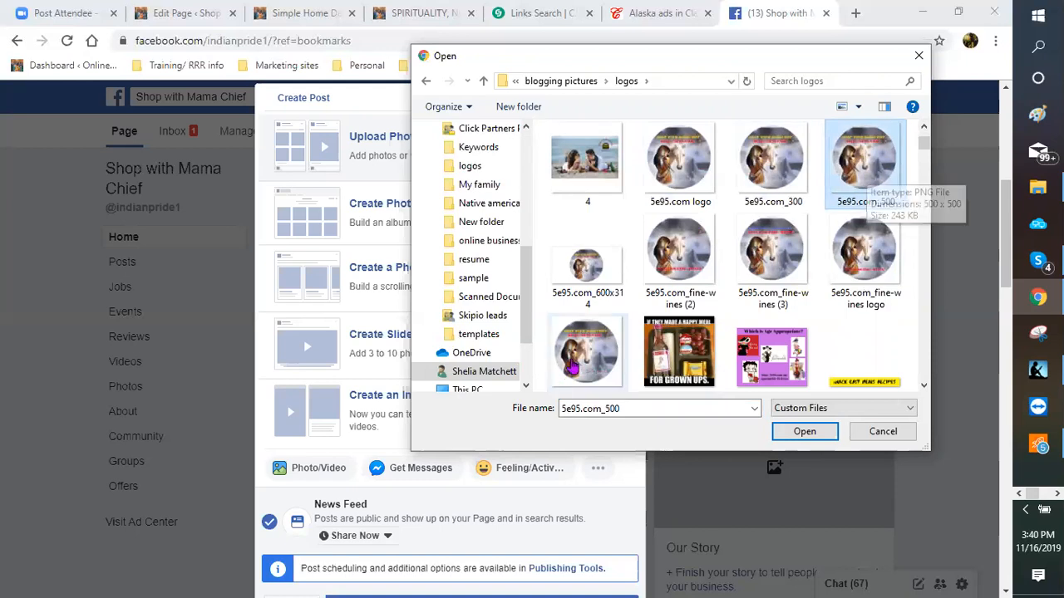
pyautogui.click(572, 365)
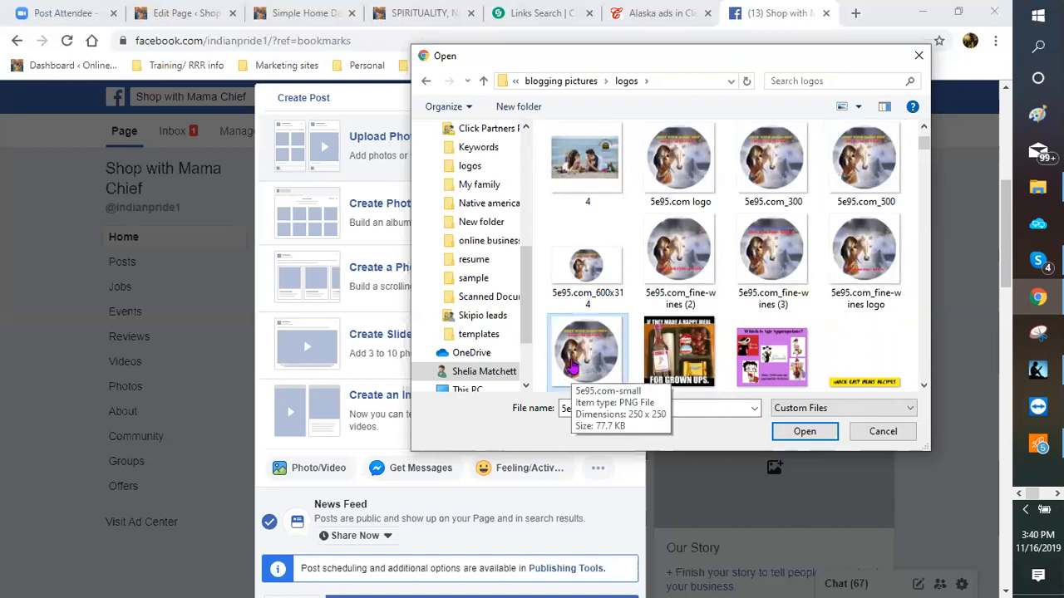
pyautogui.doubleClick(670, 162)
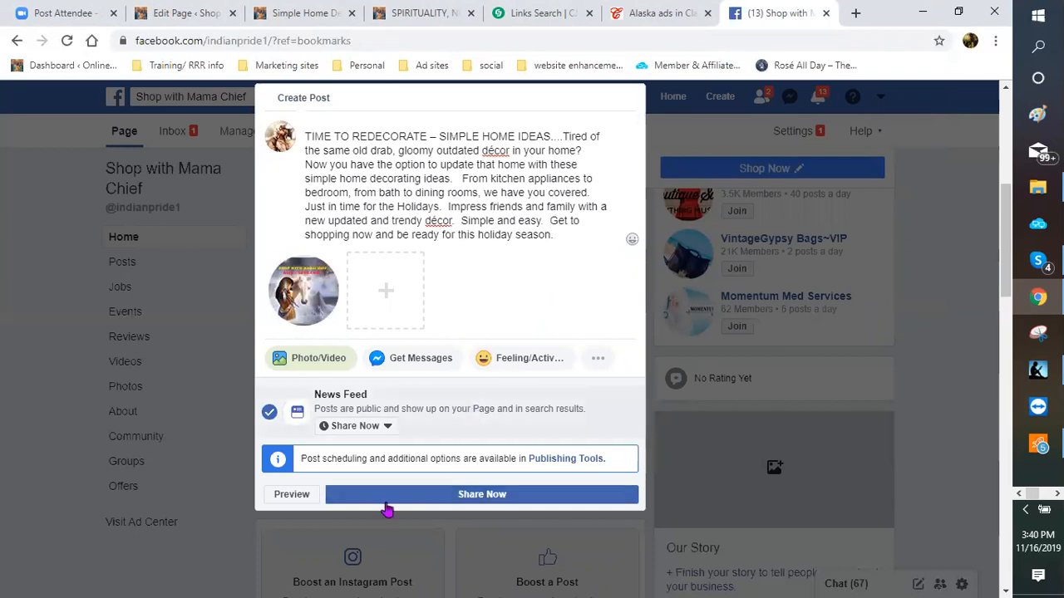
# Step: Share the decorating post with its logo to the Page and scroll down to check it
pyautogui.click(485, 503)
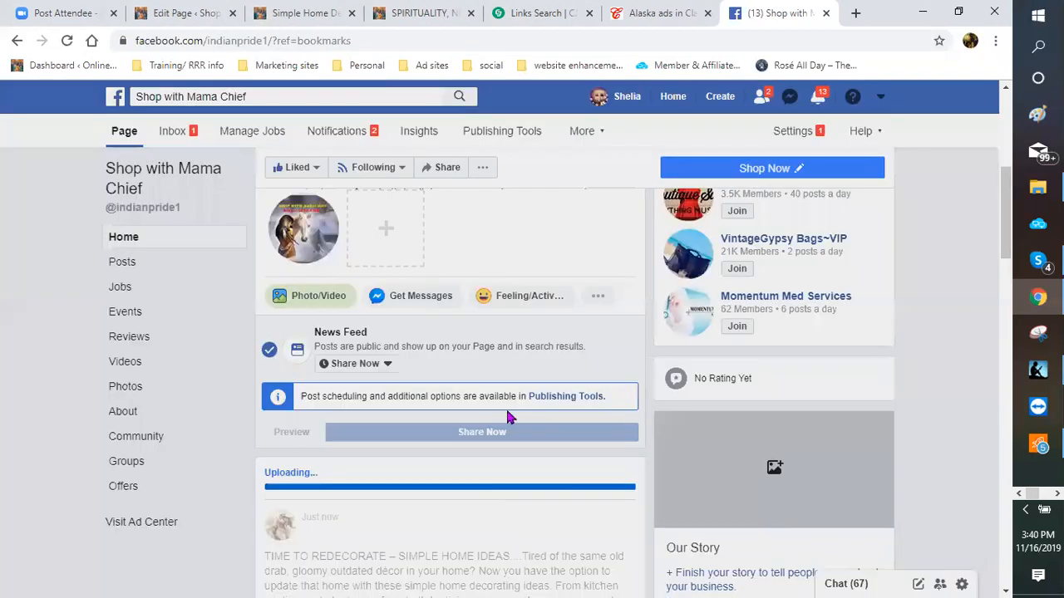
pyautogui.scroll(-3, 510, 413)
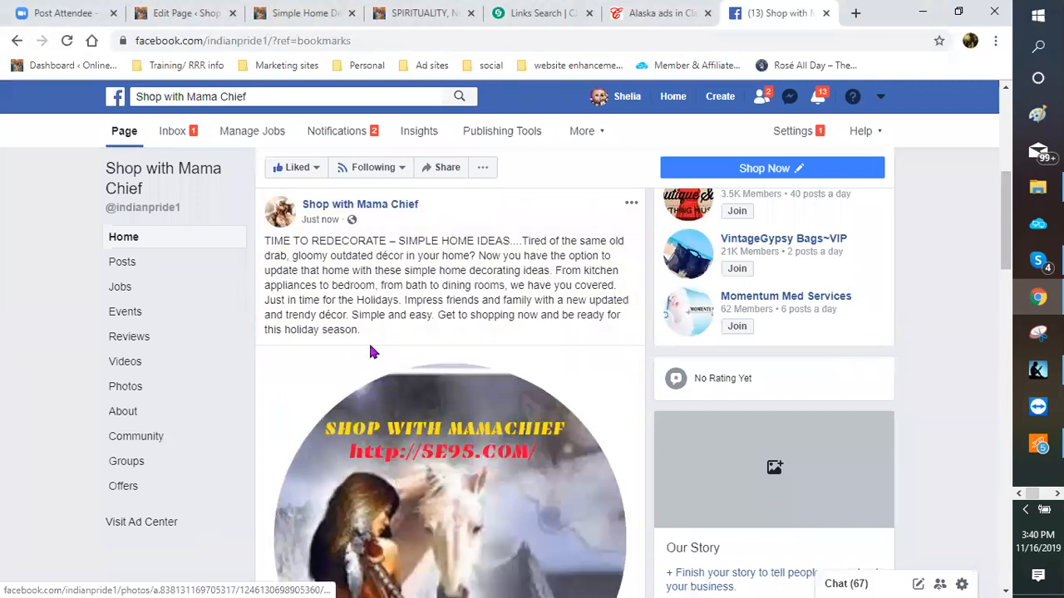
pyautogui.scroll(-1, 342, 349)
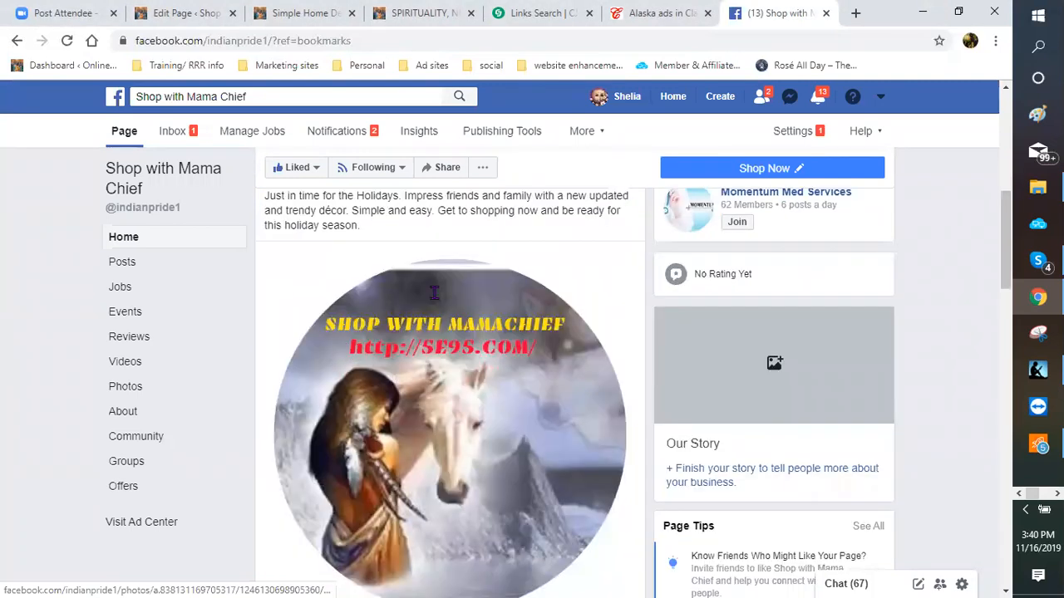
pyautogui.scroll(2, 377, 303)
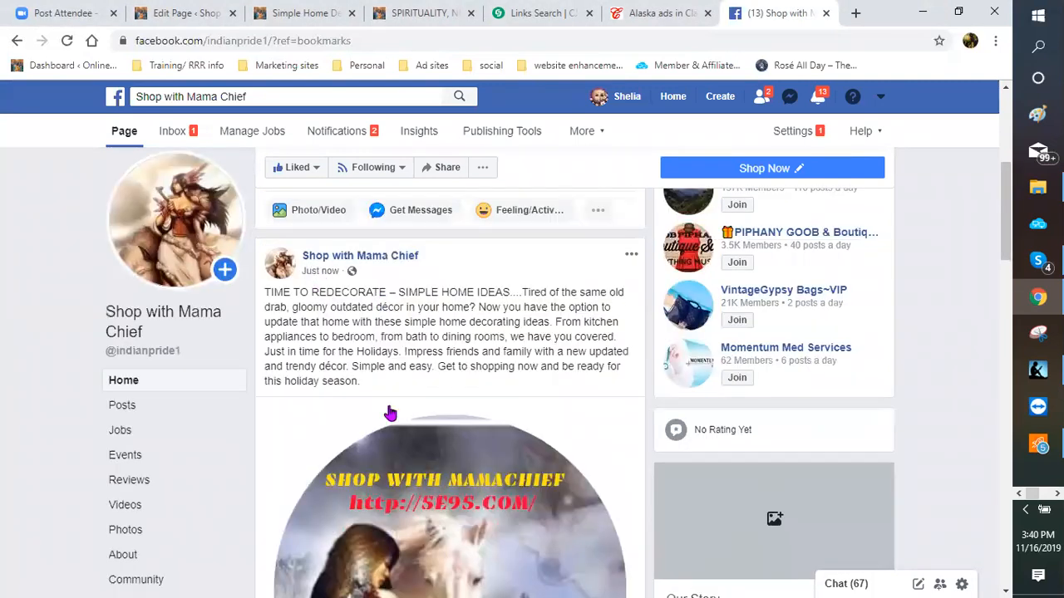
pyautogui.scroll(-1, 517, 413)
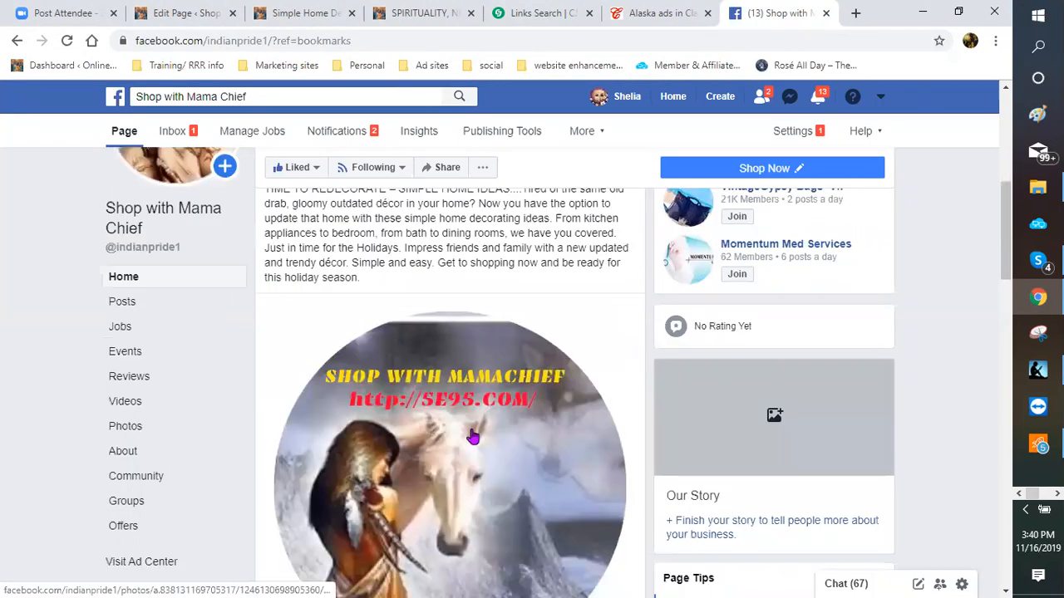
pyautogui.scroll(-1, 458, 427)
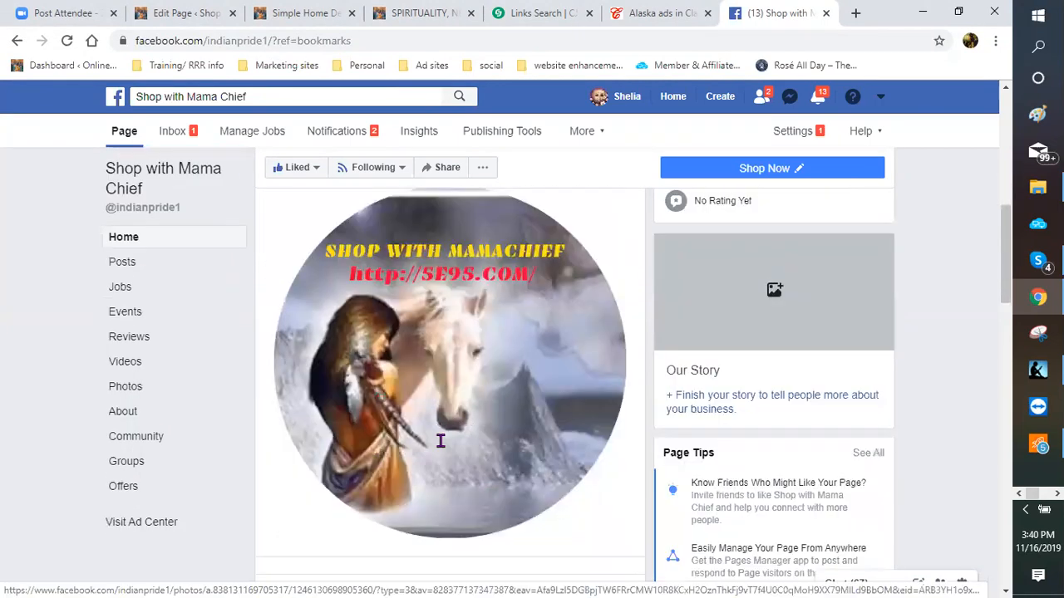
pyautogui.scroll(-2, 422, 431)
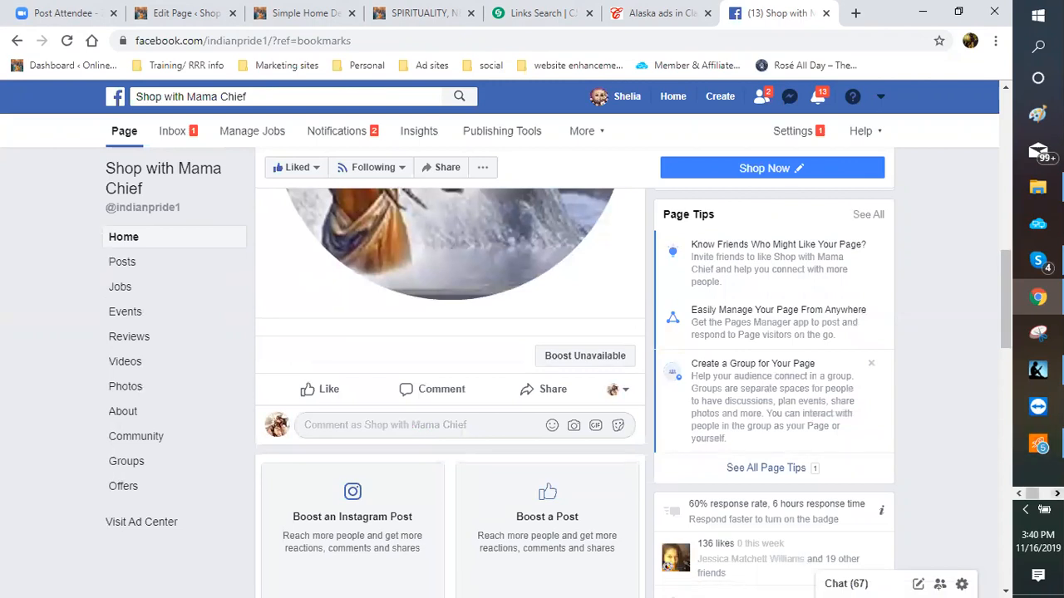
pyautogui.click(1057, 494)
# Step: Copy the simple-home-decorating-ideas link from the Word ad copy and go to the post's comment box
pyautogui.moveTo(1038, 114)
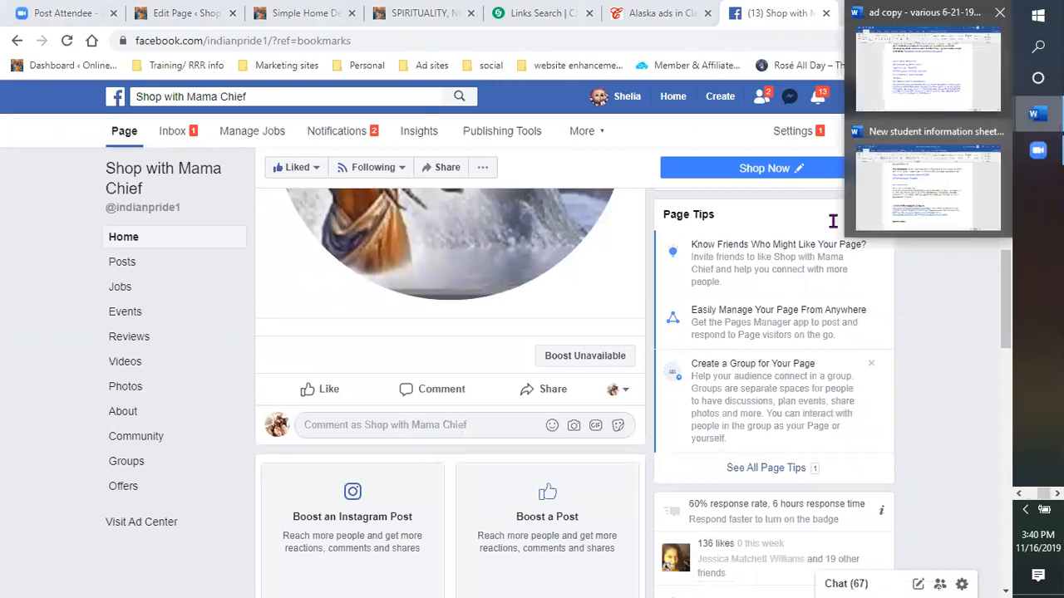
pyautogui.click(929, 70)
pyautogui.click(531, 474)
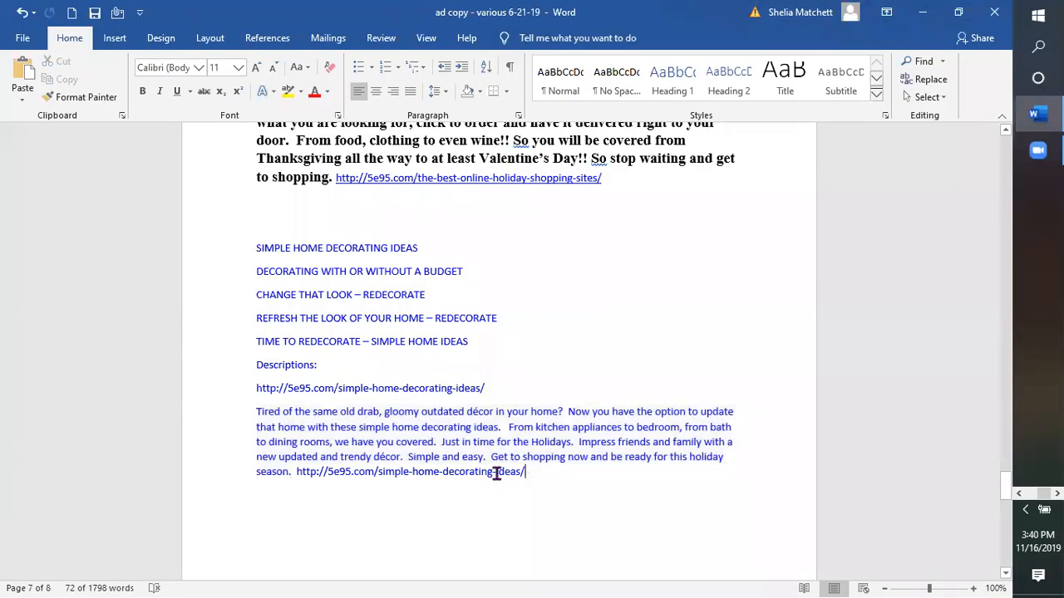
pyautogui.moveTo(528, 473); pyautogui.dragTo(315, 470)
pyautogui.moveTo(301, 470); pyautogui.dragTo(298, 471)
pyautogui.hotkey('ctrl', 'c')
pyautogui.rightClick(305, 477)
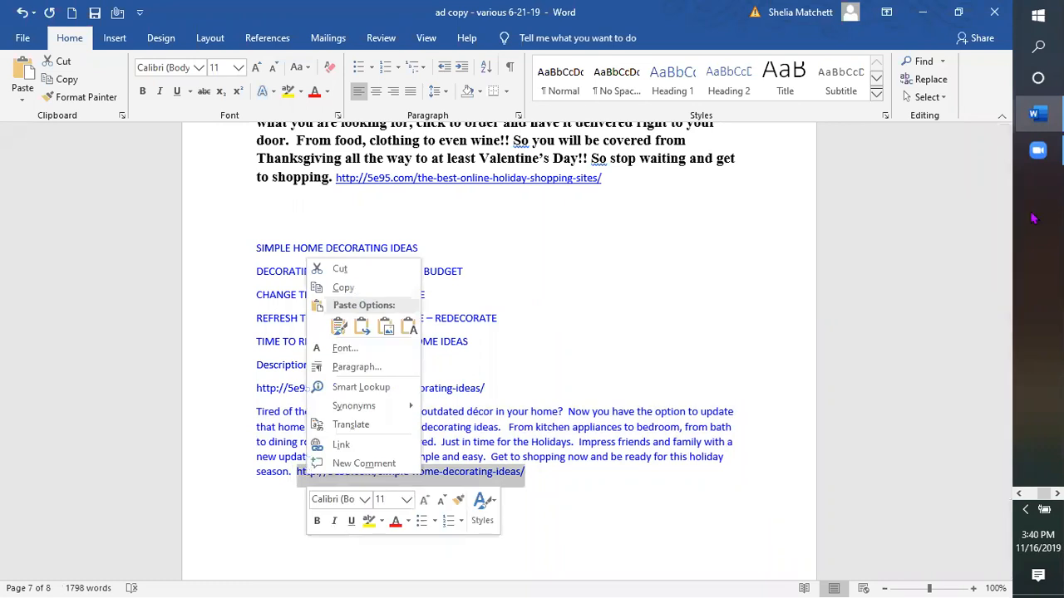
pyautogui.click(358, 292)
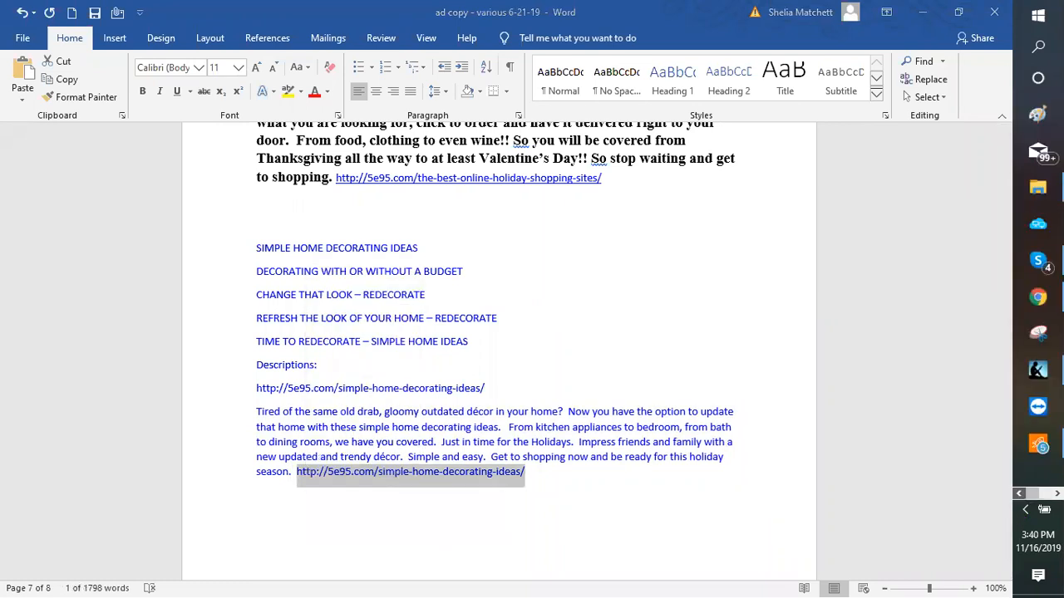
pyautogui.hotkey('alt', 'Tab')
pyautogui.click(367, 427)
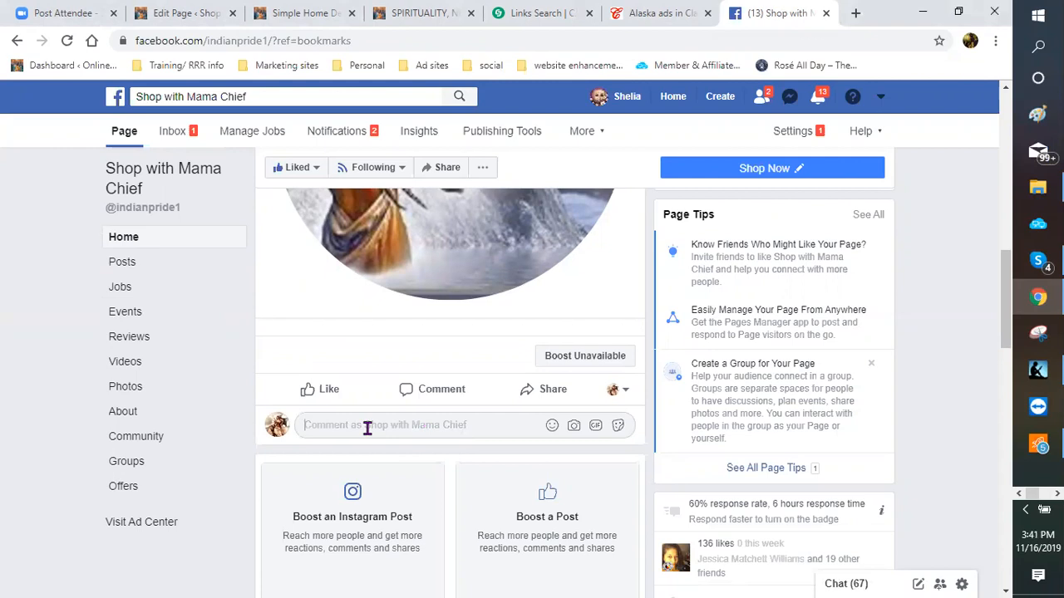
# Step: Post the comment 'Visit my blog for those simple decorating ideas:' followed by the pasted blog link
pyautogui.write('Start sho')
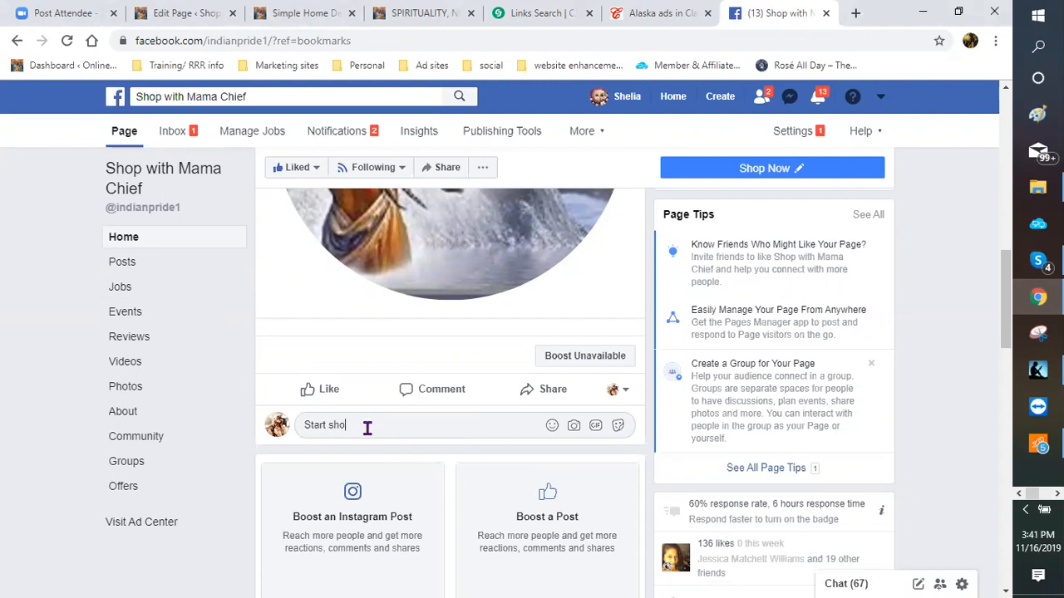
pyautogui.write('pping now for those decorating')
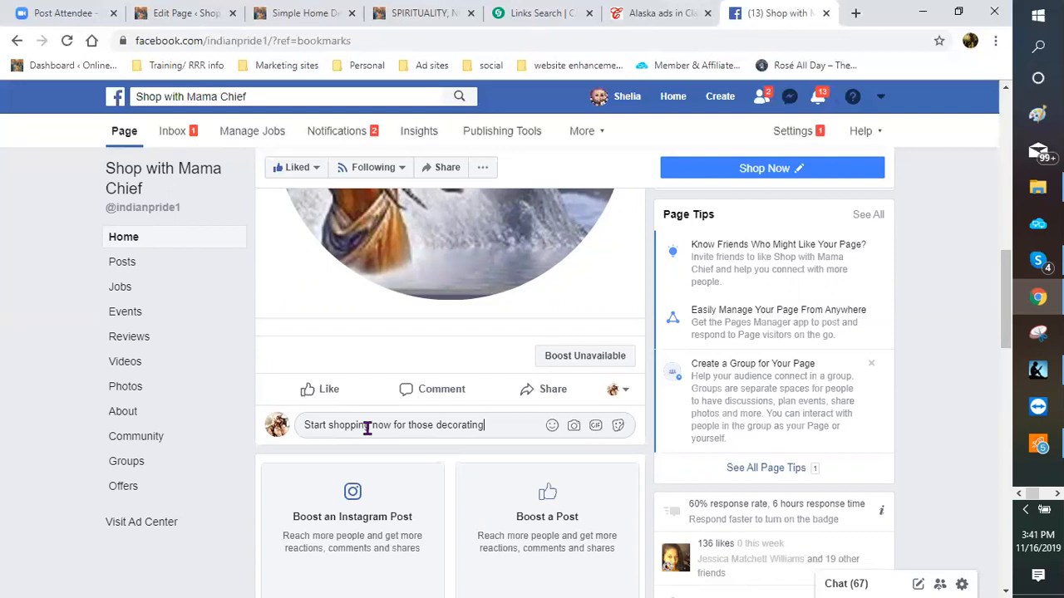
pyautogui.write(' ideas and visi')
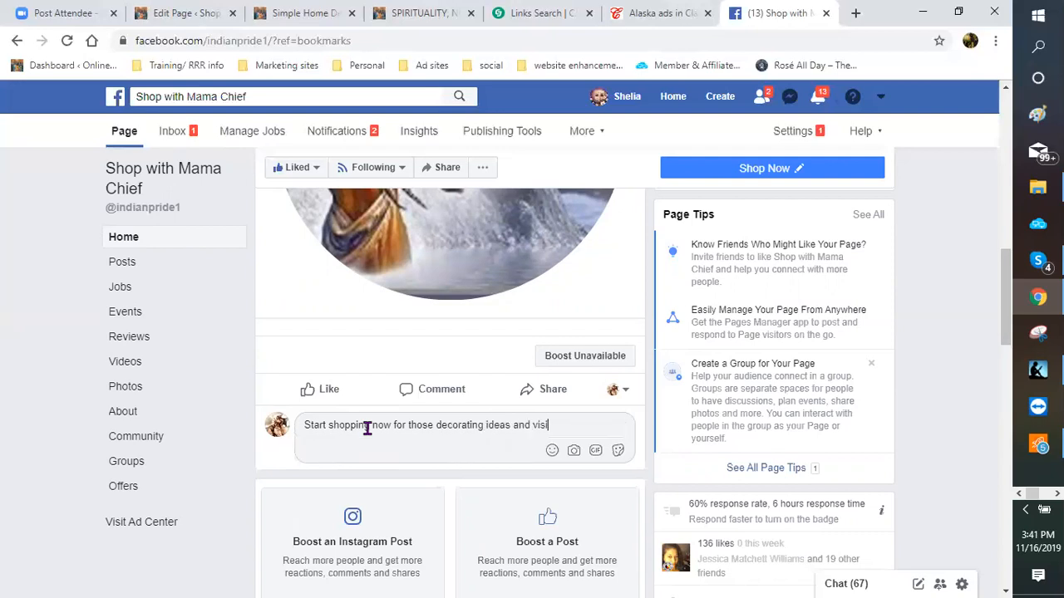
pyautogui.write('t my blog')
pyautogui.moveTo(587, 423); pyautogui.dragTo(261, 442)
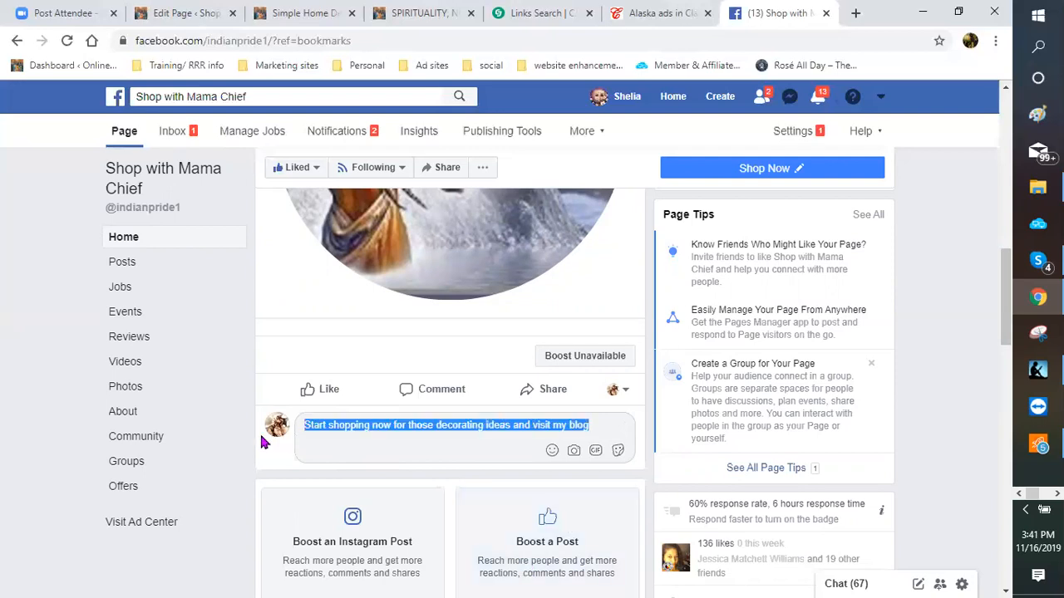
pyautogui.write('Visit my ')
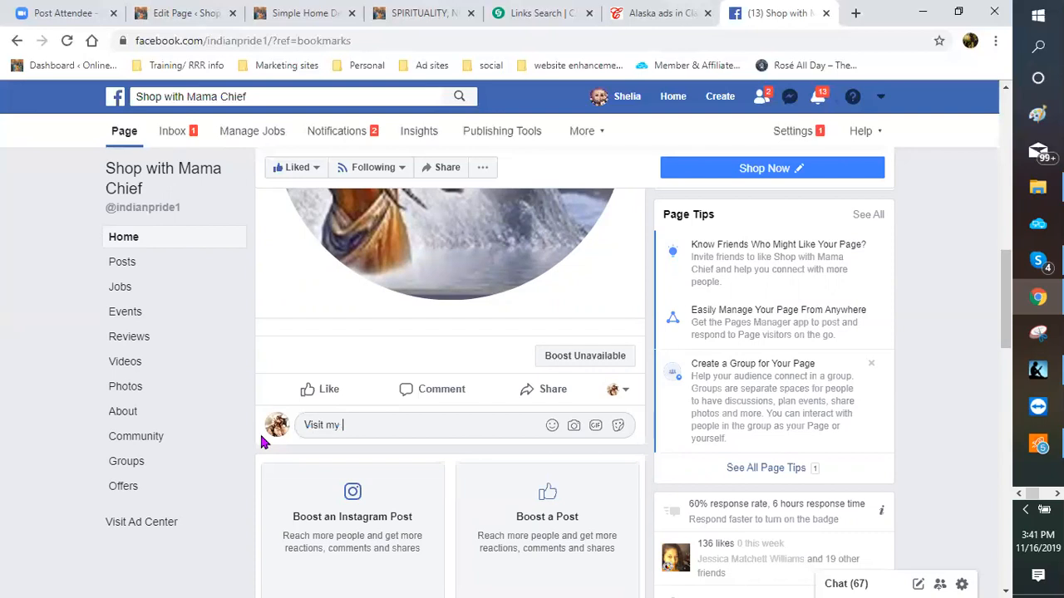
pyautogui.write('blog for those simple decoarating ')
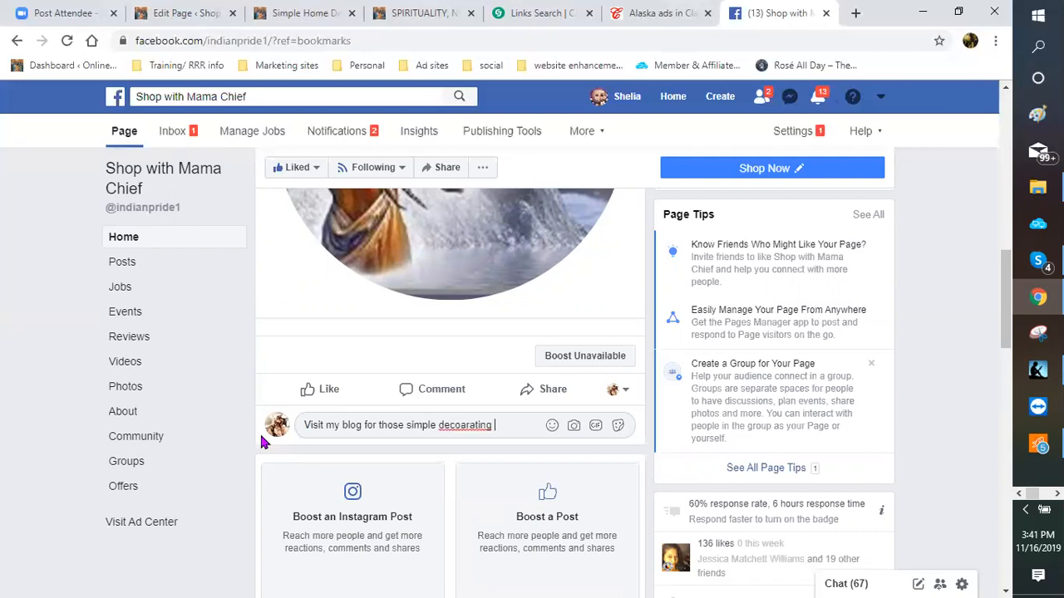
pyautogui.write('ide')
pyautogui.press('BackSpace')
pyautogui.press('BackSpace')
pyautogui.press('BackSpace')
pyautogui.press('BackSpace')
pyautogui.press('BackSpace')
pyautogui.press('BackSpace')
pyautogui.press('BackSpace')
pyautogui.press('BackSpace')
pyautogui.press('BackSpace')
pyautogui.press('BackSpace')
pyautogui.press('BackSpace')
pyautogui.press('BackSpace')
pyautogui.write('r')
pyautogui.press('BackSpace')
pyautogui.write('orating ideas:')
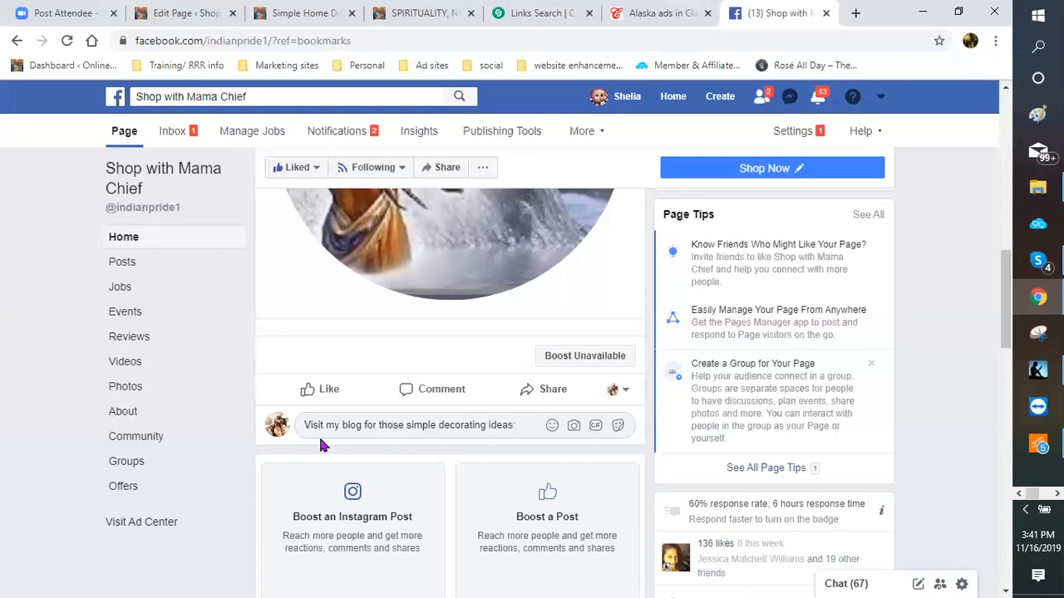
pyautogui.rightClick(525, 423)
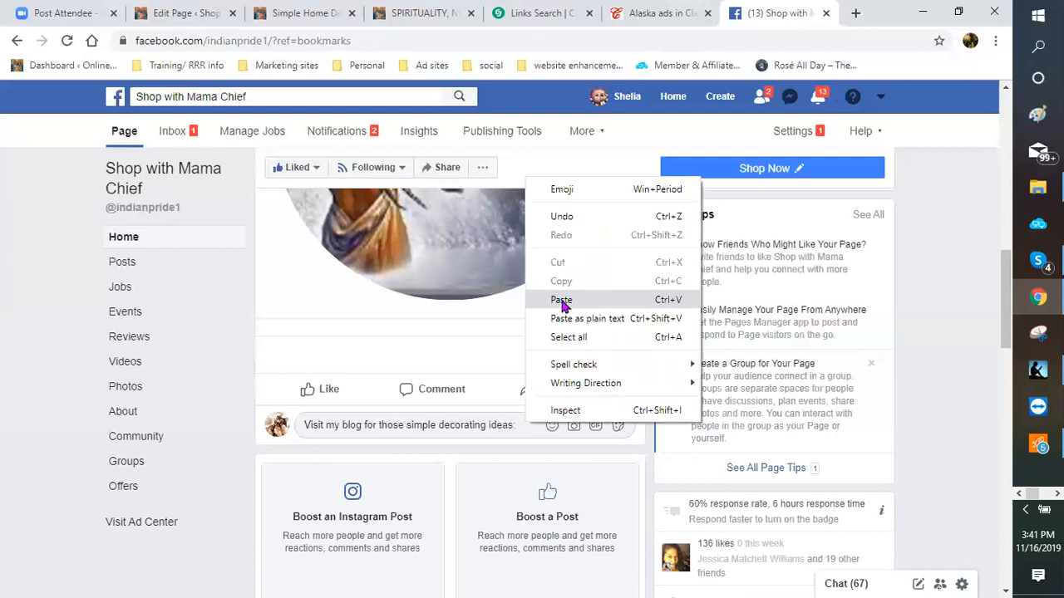
pyautogui.click(561, 300)
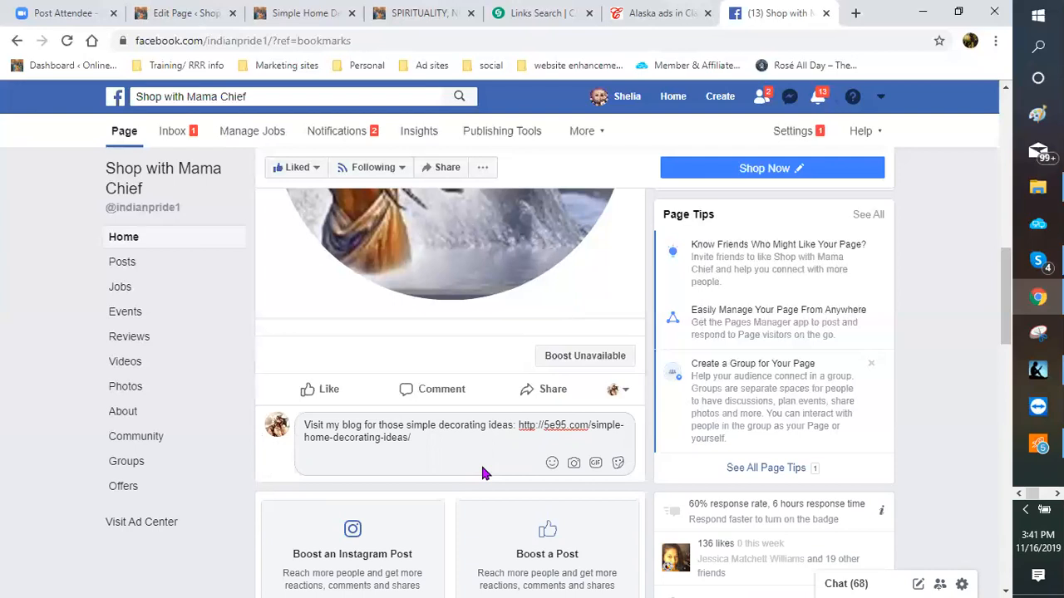
pyautogui.press('Return')
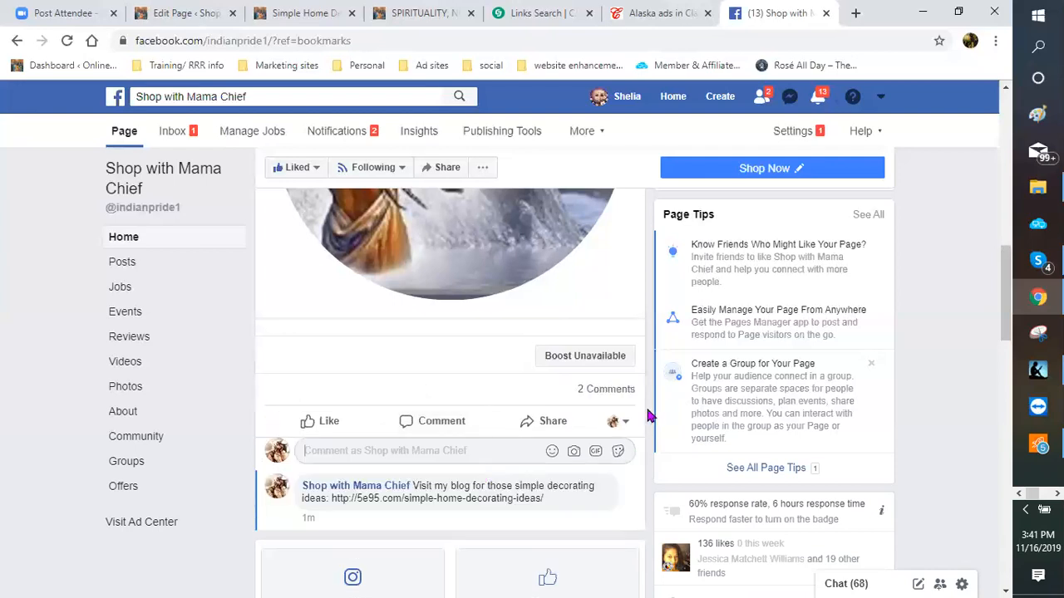
pyautogui.scroll(-1, 644, 411)
pyautogui.scroll(-1, 638, 403)
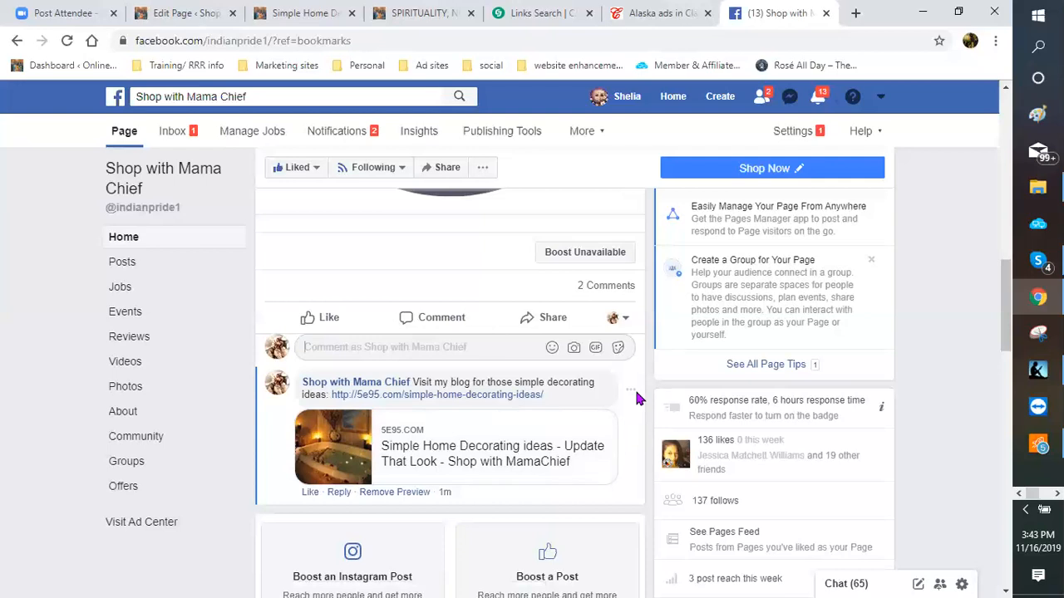
pyautogui.scroll(1, 644, 405)
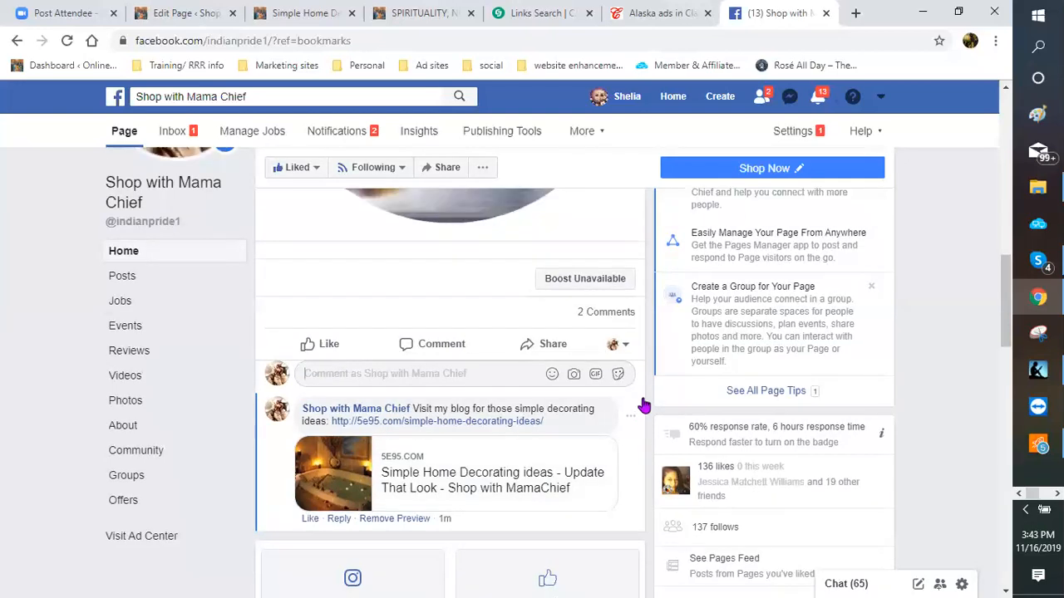
pyautogui.scroll(5, 644, 404)
pyautogui.scroll(2, 640, 399)
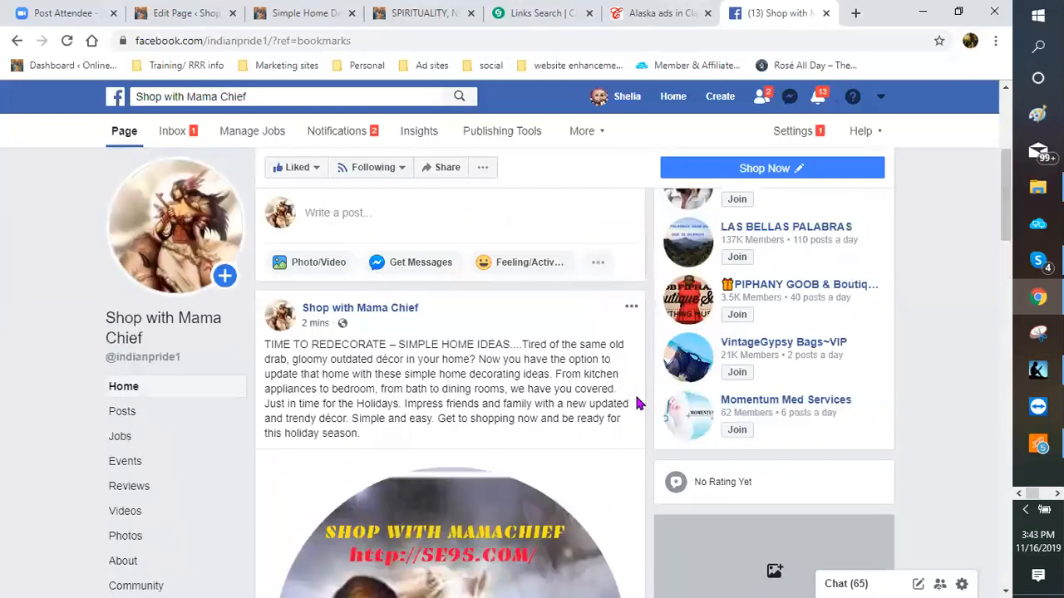
pyautogui.scroll(-1, 638, 405)
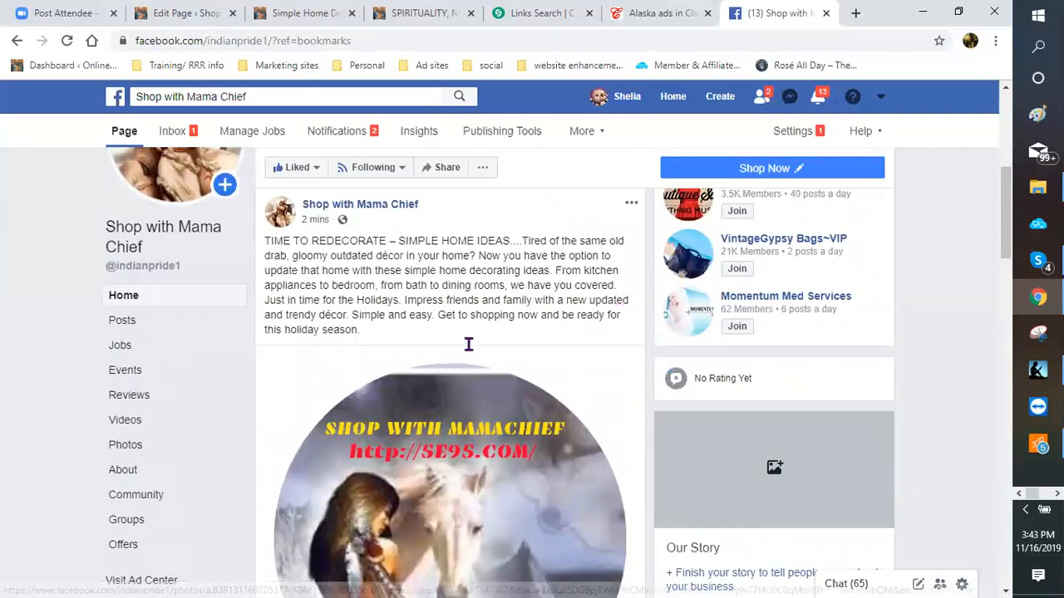
pyautogui.scroll(2, 474, 320)
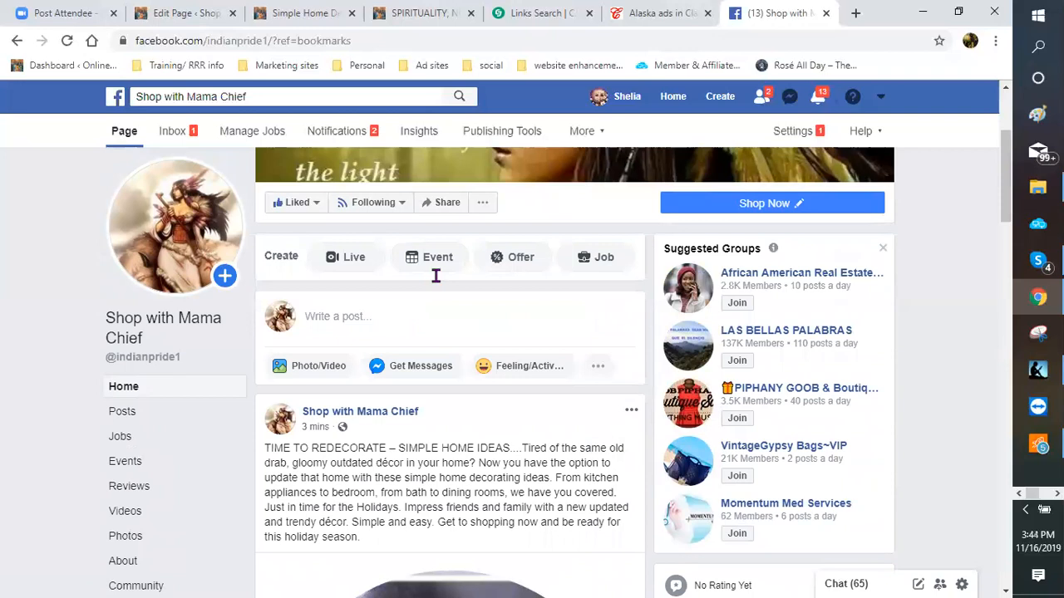
pyautogui.scroll(-1, 627, 323)
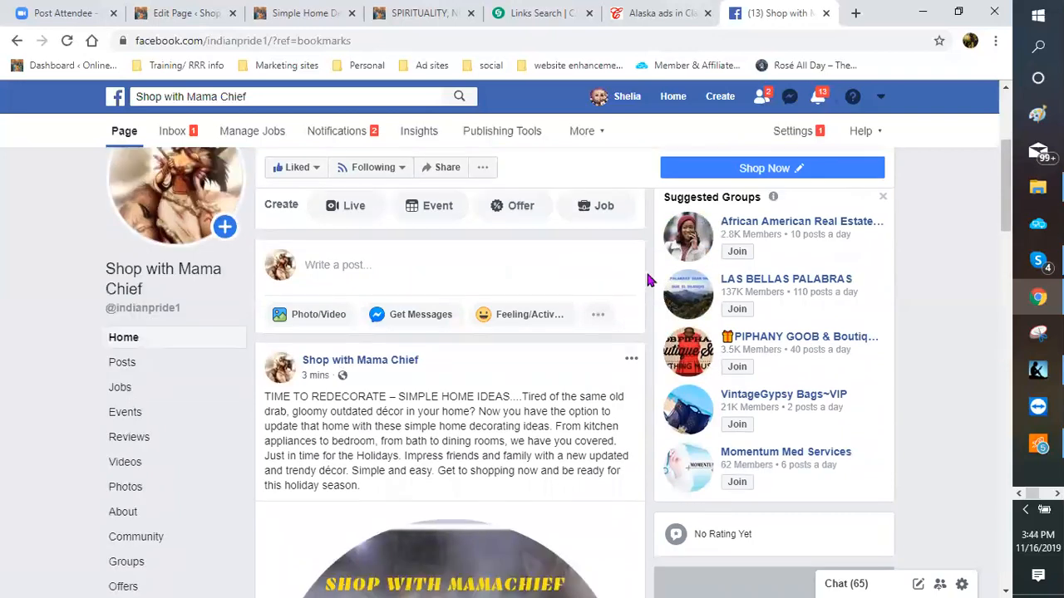
pyautogui.scroll(-3, 642, 282)
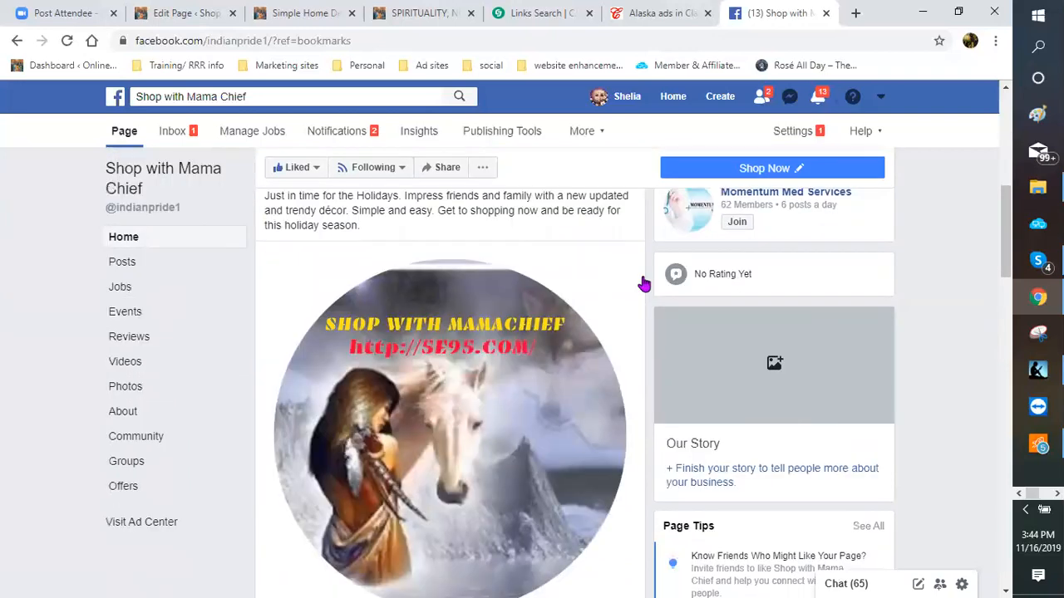
pyautogui.scroll(-5, 644, 285)
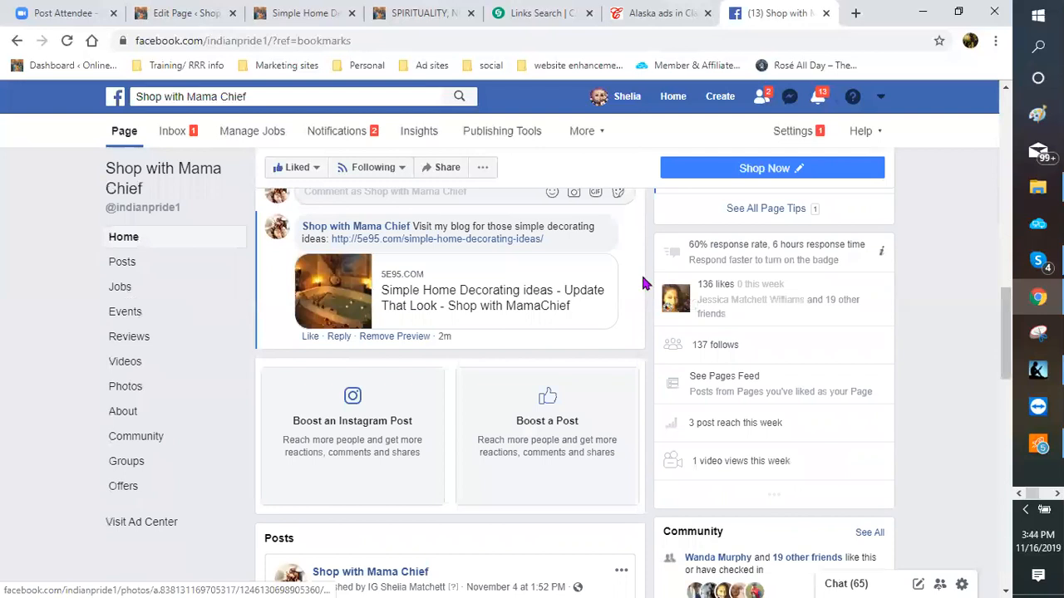
pyautogui.scroll(-4, 643, 283)
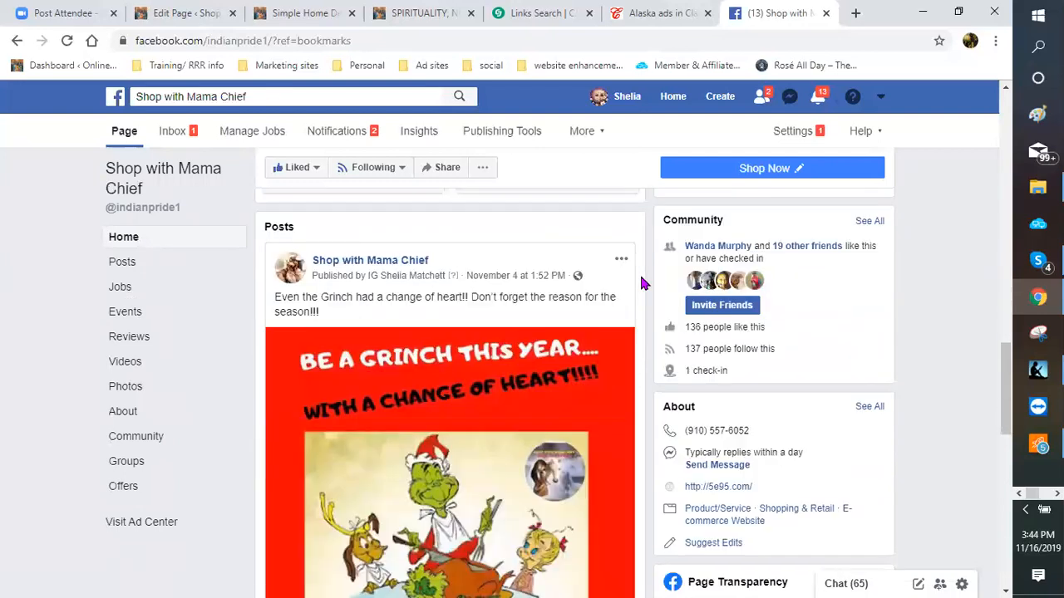
pyautogui.scroll(-1, 642, 284)
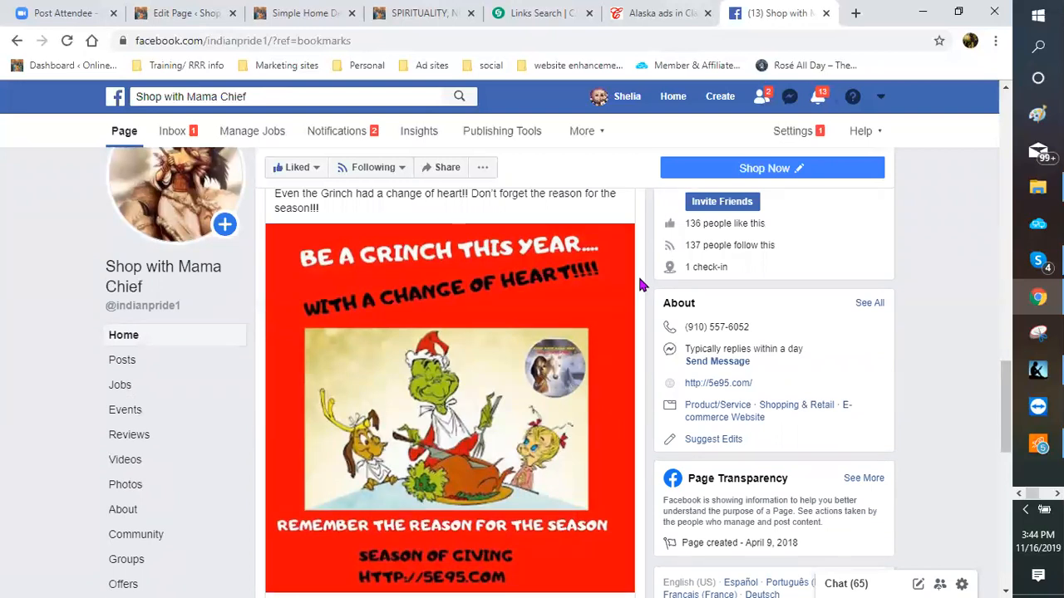
pyautogui.scroll(-1, 640, 285)
pyautogui.scroll(1, 511, 420)
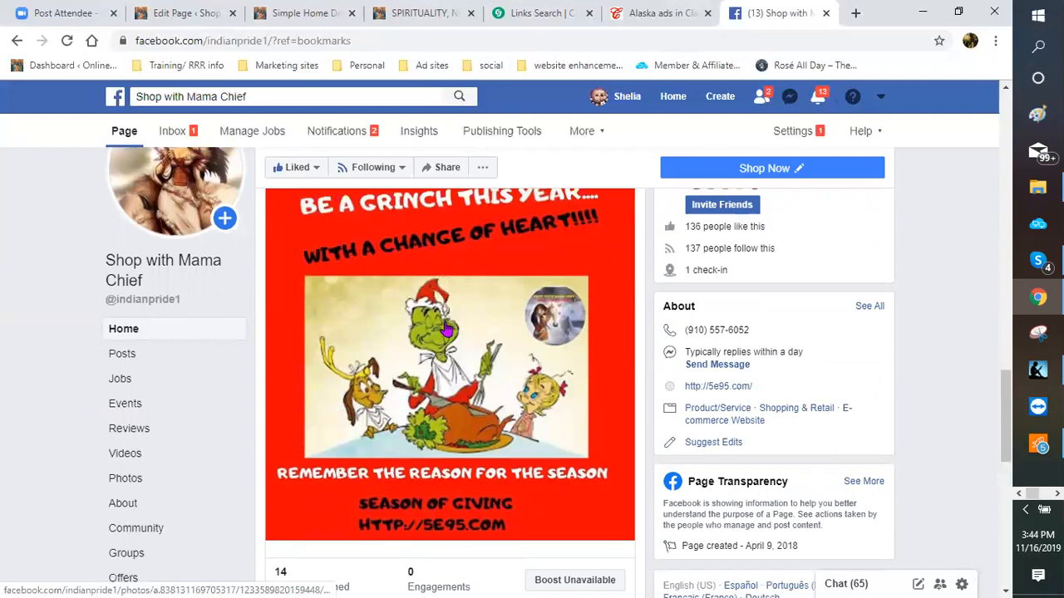
pyautogui.scroll(1, 447, 330)
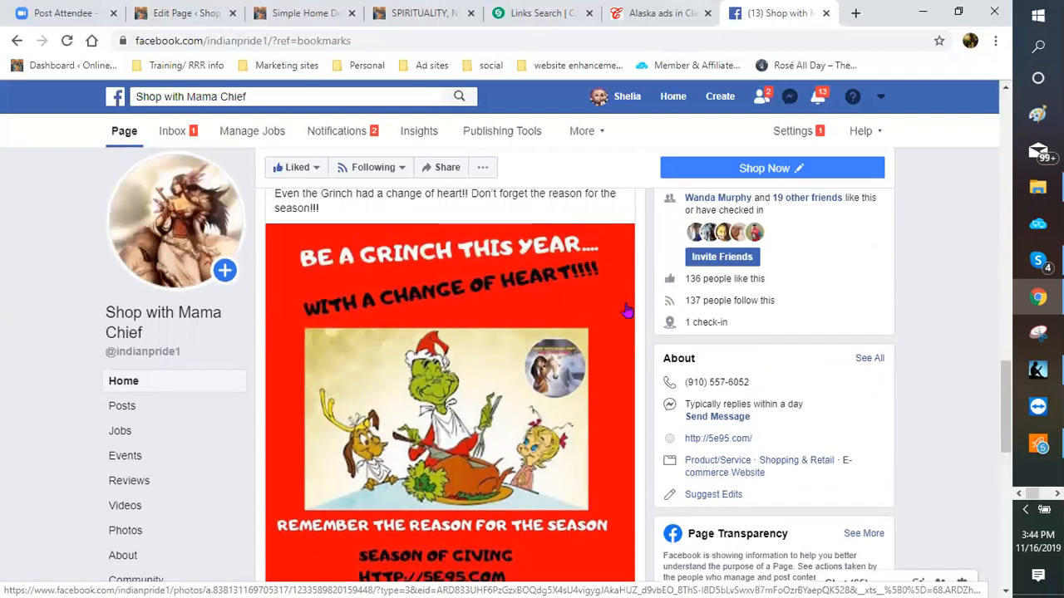
pyautogui.scroll(-1, 629, 313)
pyautogui.scroll(1, 629, 314)
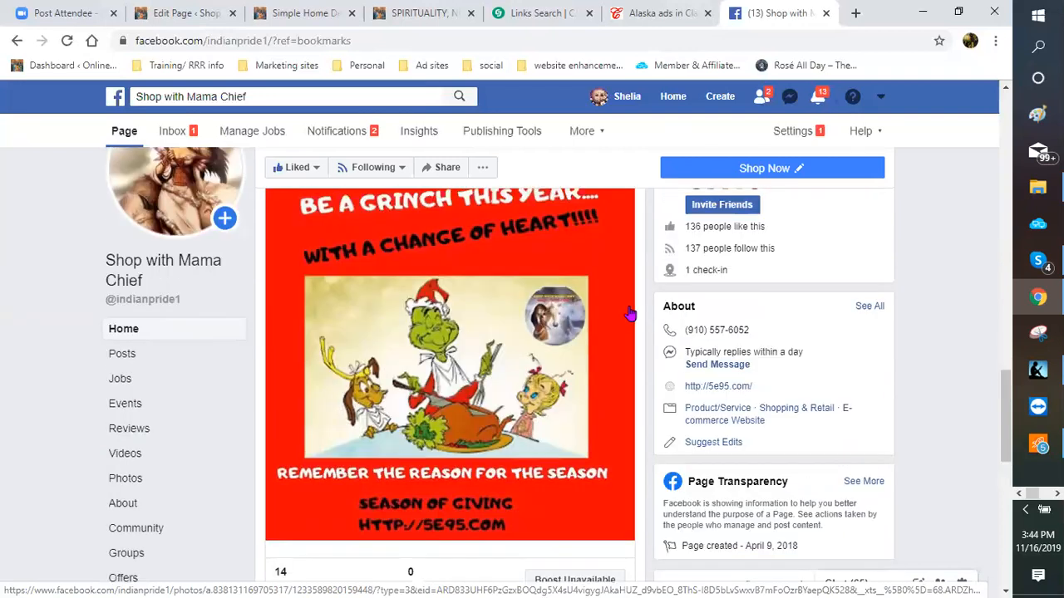
pyautogui.scroll(1, 643, 307)
pyautogui.scroll(-1, 643, 307)
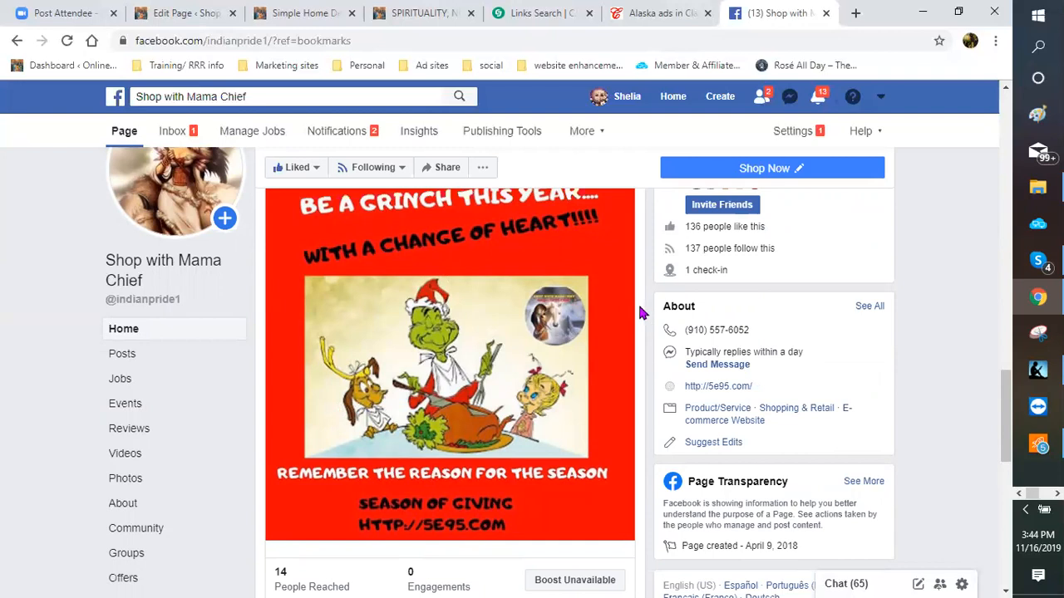
pyautogui.scroll(1, 640, 311)
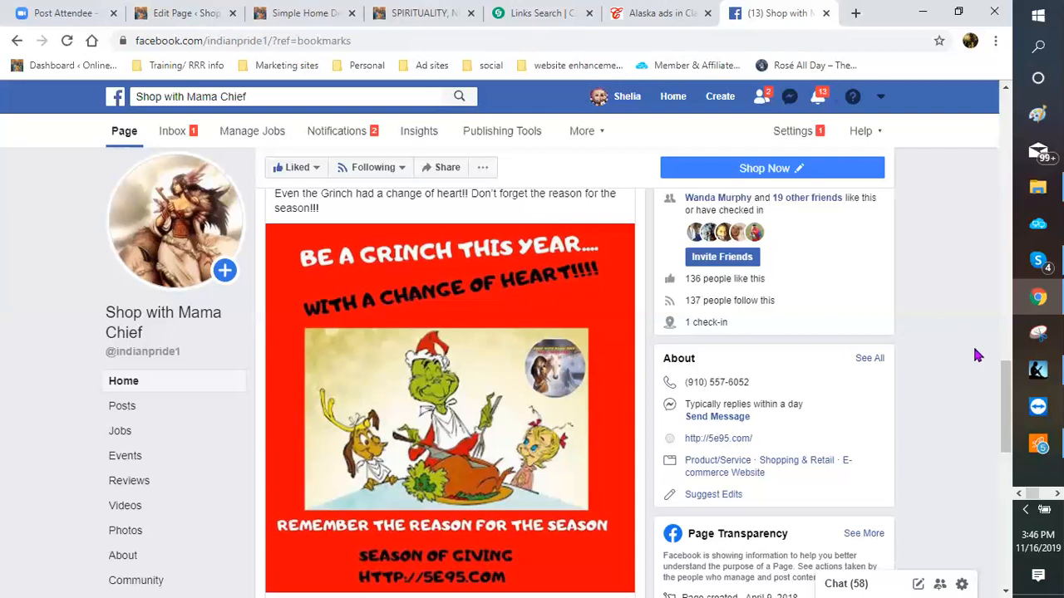
pyautogui.scroll(-2, 978, 356)
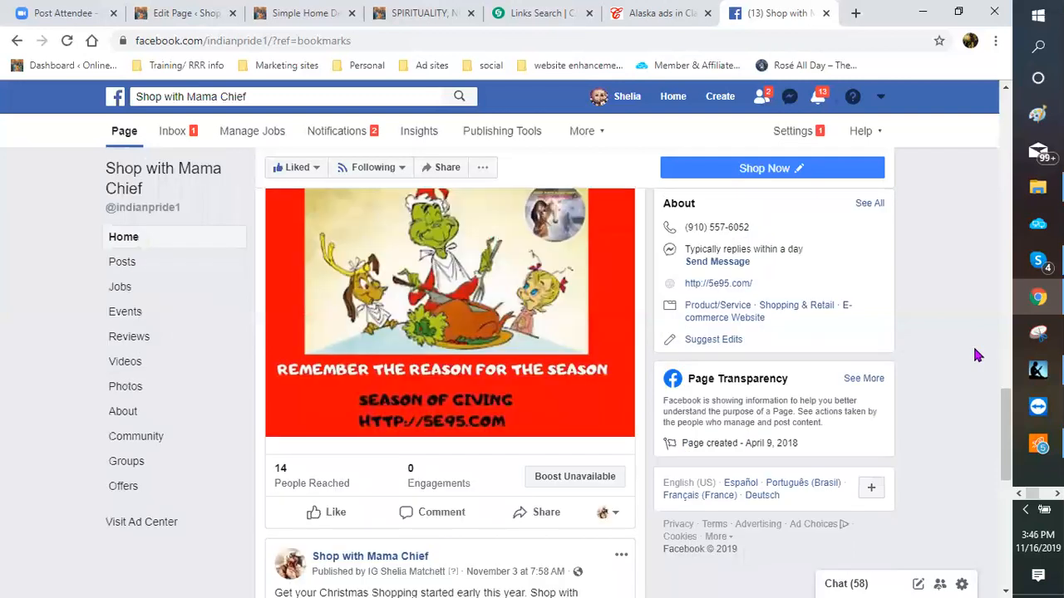
pyautogui.scroll(3, 977, 356)
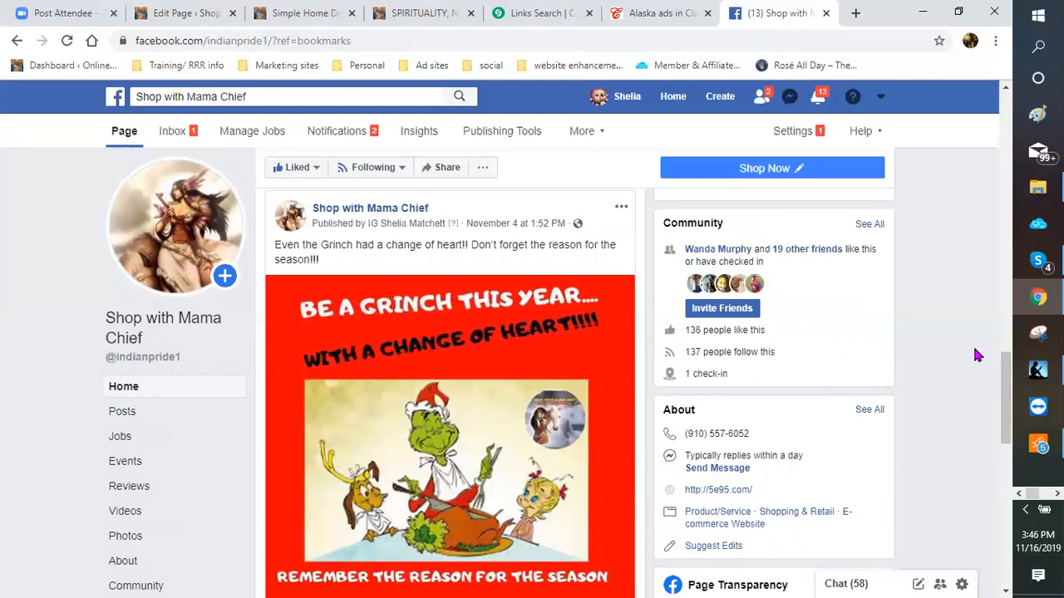
pyautogui.scroll(3, 977, 356)
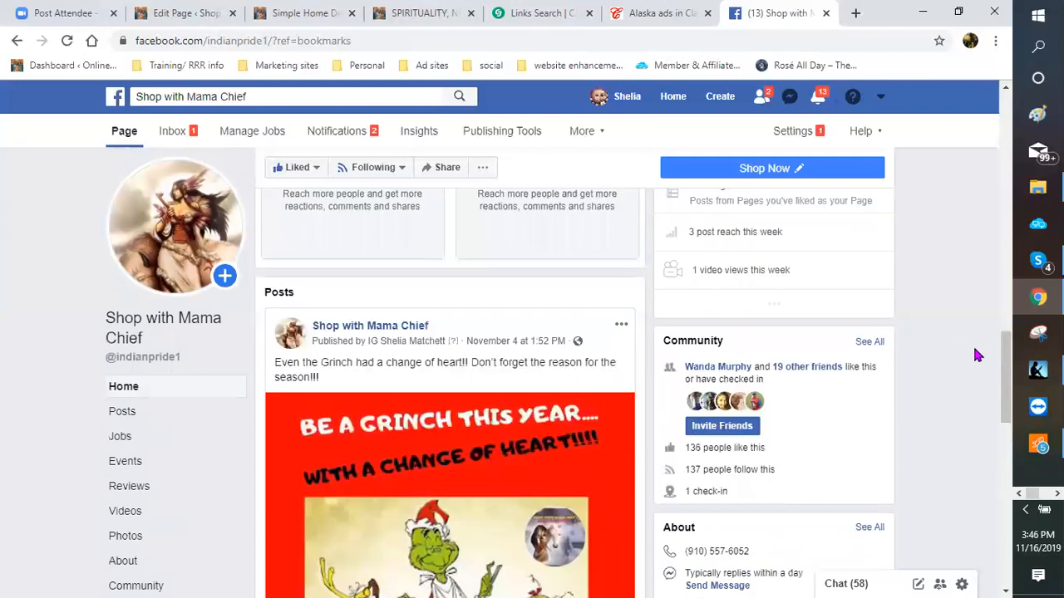
pyautogui.scroll(2, 978, 355)
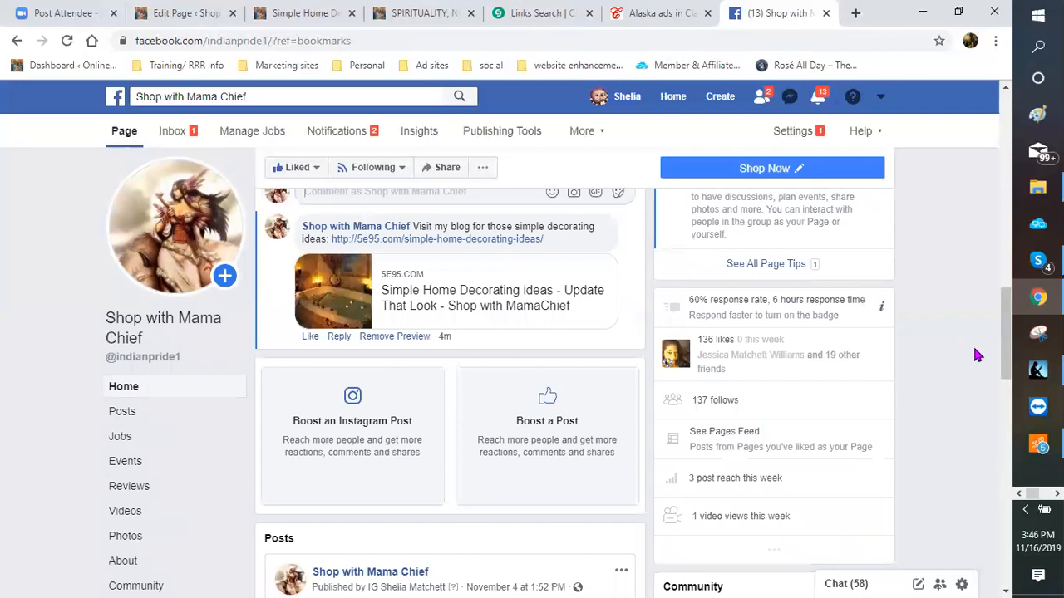
pyautogui.scroll(1, 978, 356)
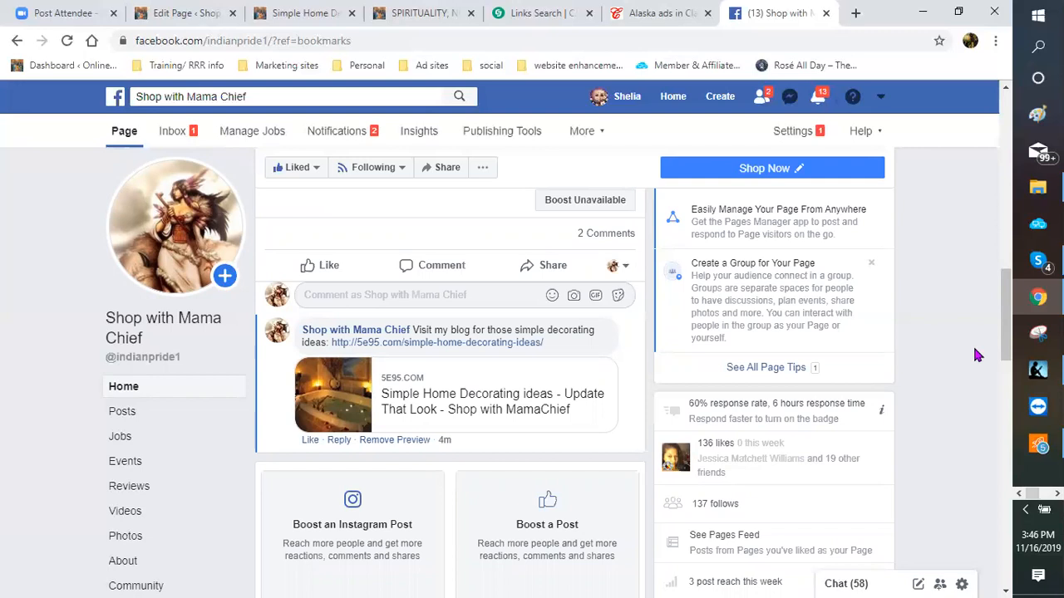
pyautogui.scroll(1, 978, 356)
pyautogui.scroll(1, 977, 356)
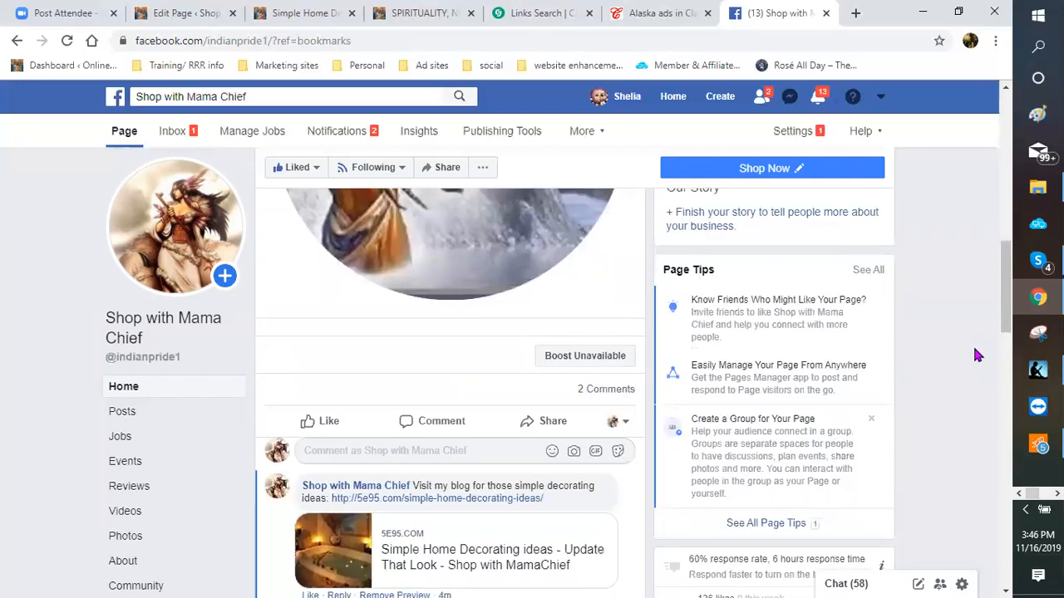
pyautogui.scroll(1, 977, 356)
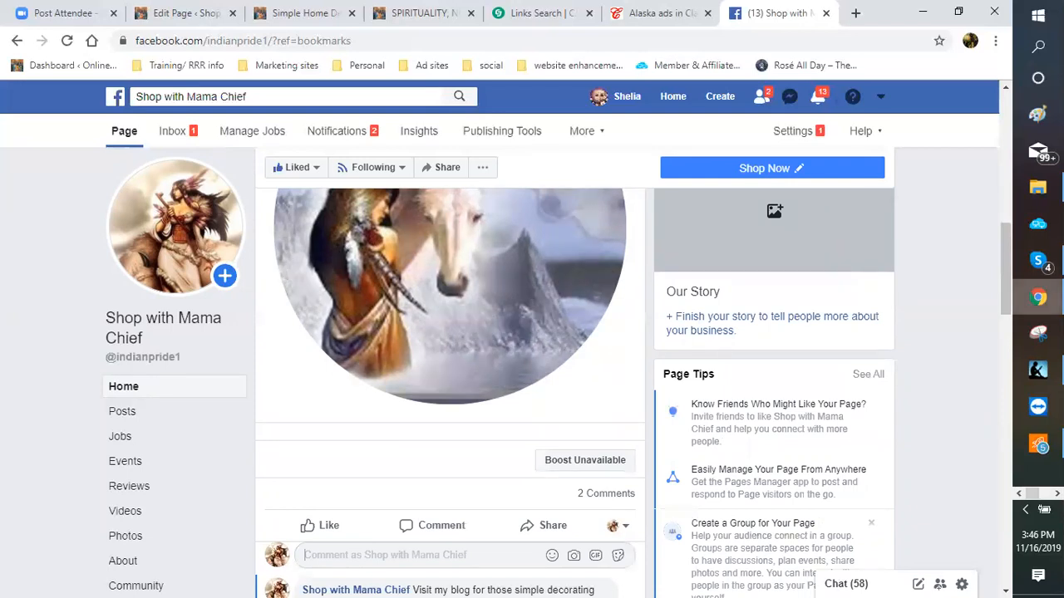
pyautogui.moveTo(1039, 297)
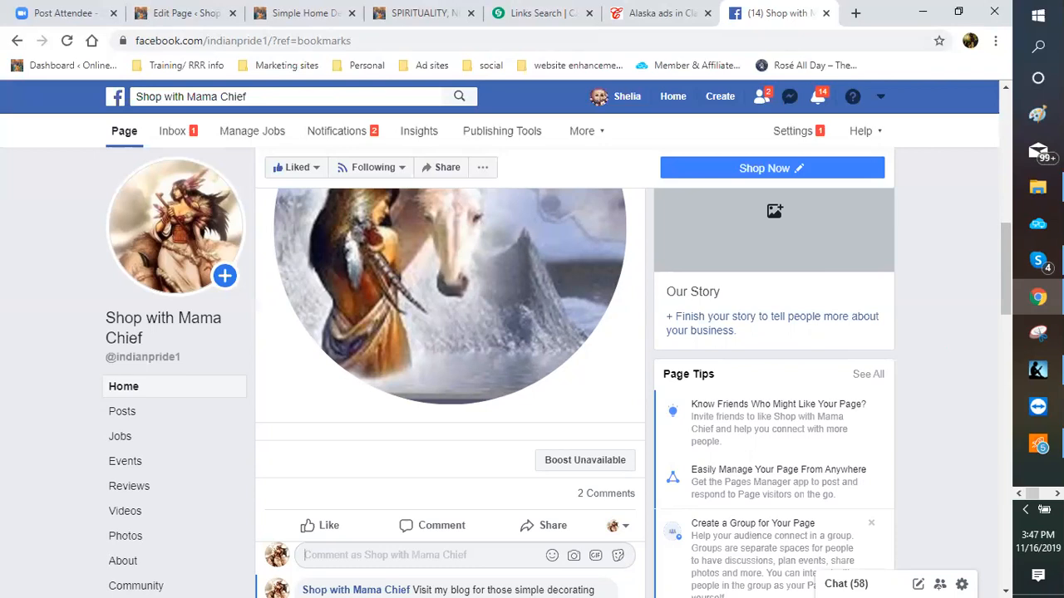
# Step: Switch to the Word ad copy and scroll to the page 6 holiday shopping Headlines and Description
pyautogui.click(1057, 494)
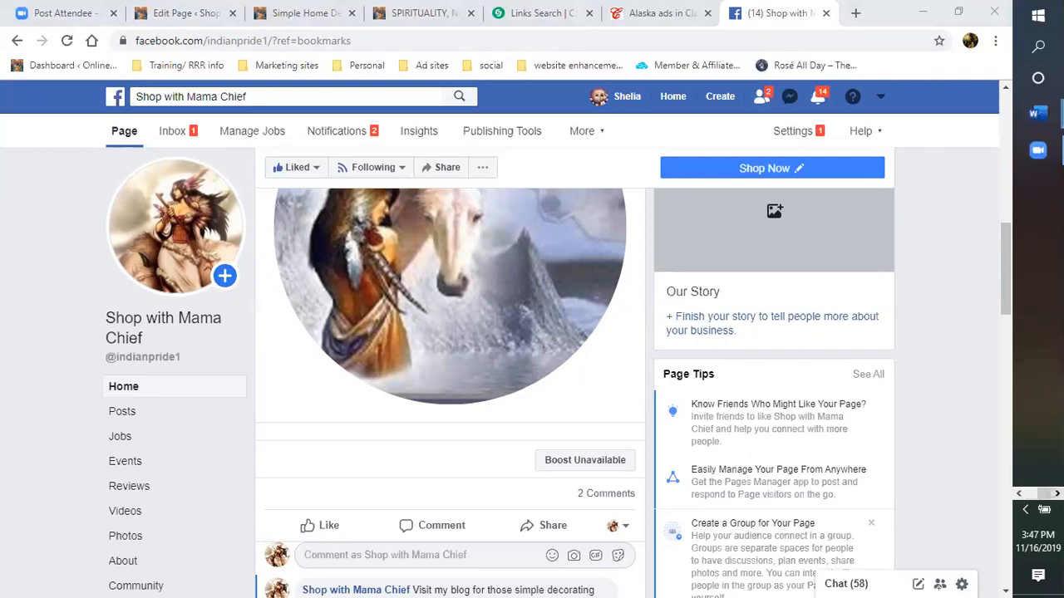
pyautogui.moveTo(1038, 113)
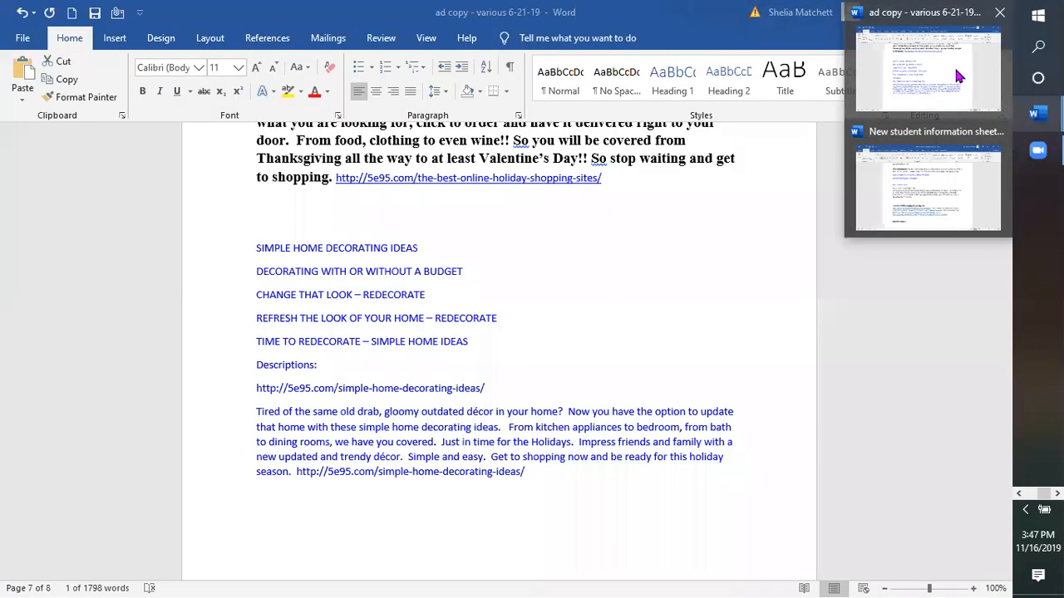
pyautogui.click(956, 76)
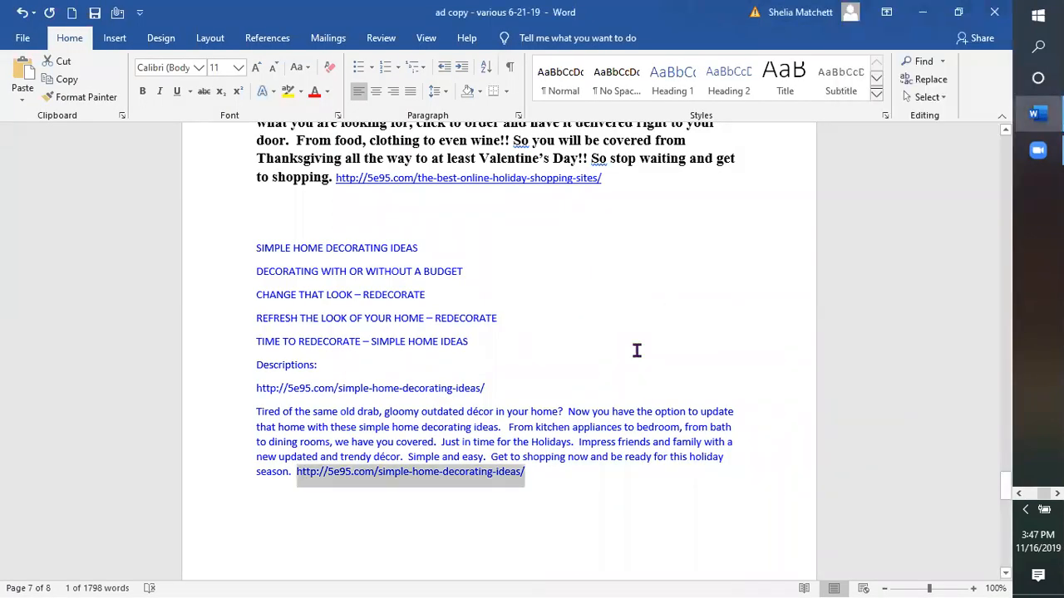
pyautogui.scroll(2, 637, 351)
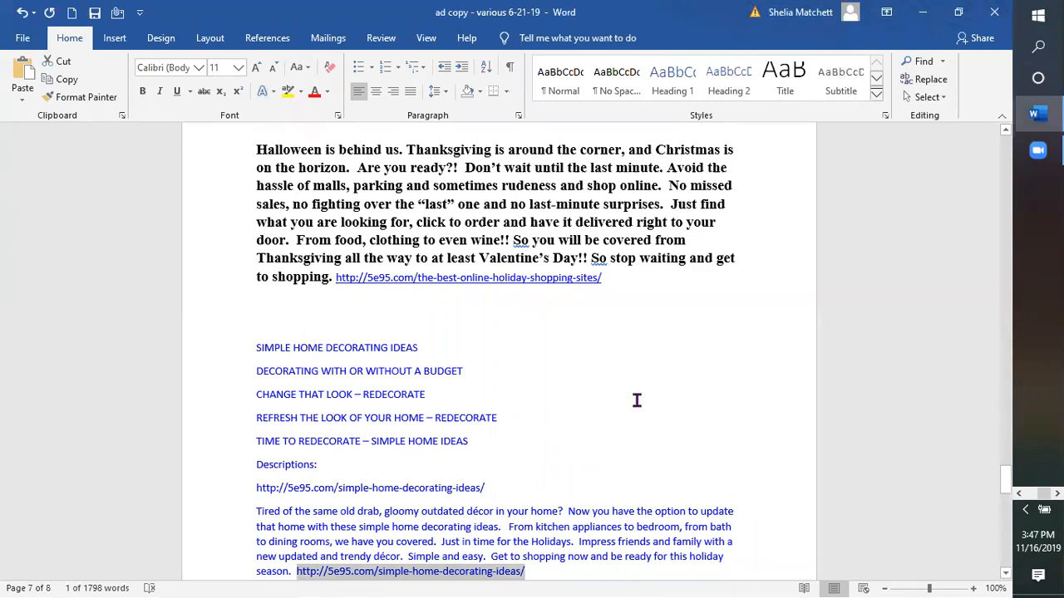
pyautogui.scroll(-2, 633, 401)
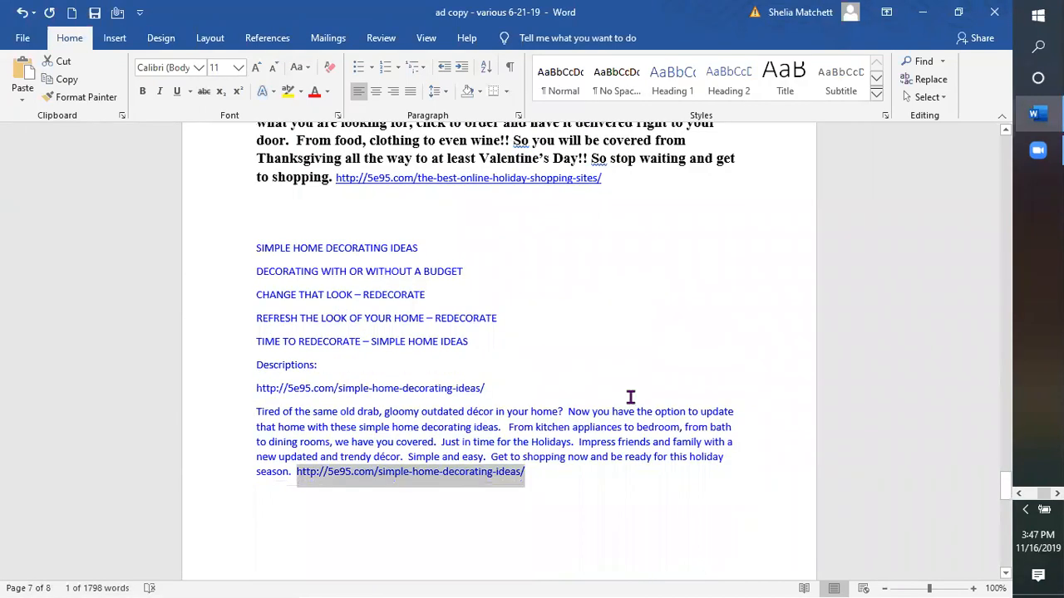
pyautogui.scroll(3, 630, 396)
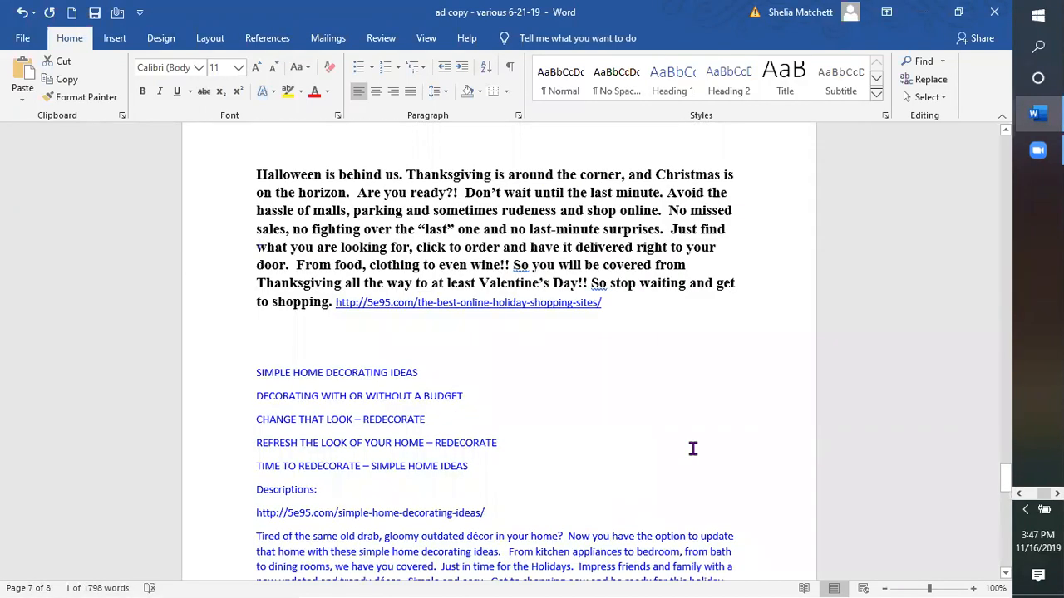
pyautogui.scroll(3, 692, 448)
pyautogui.scroll(-2, 690, 446)
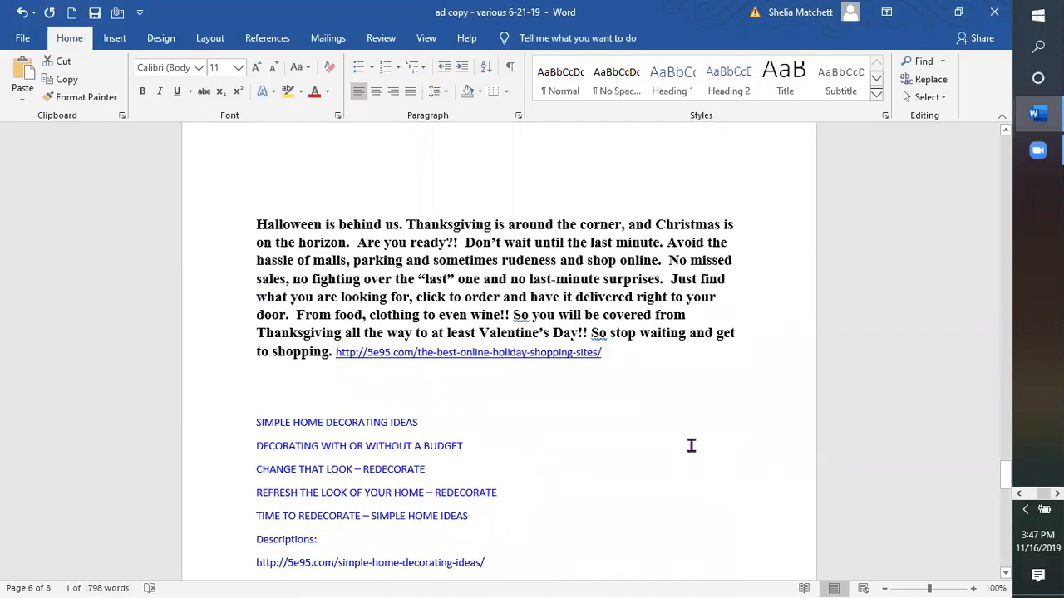
pyautogui.scroll(4, 685, 440)
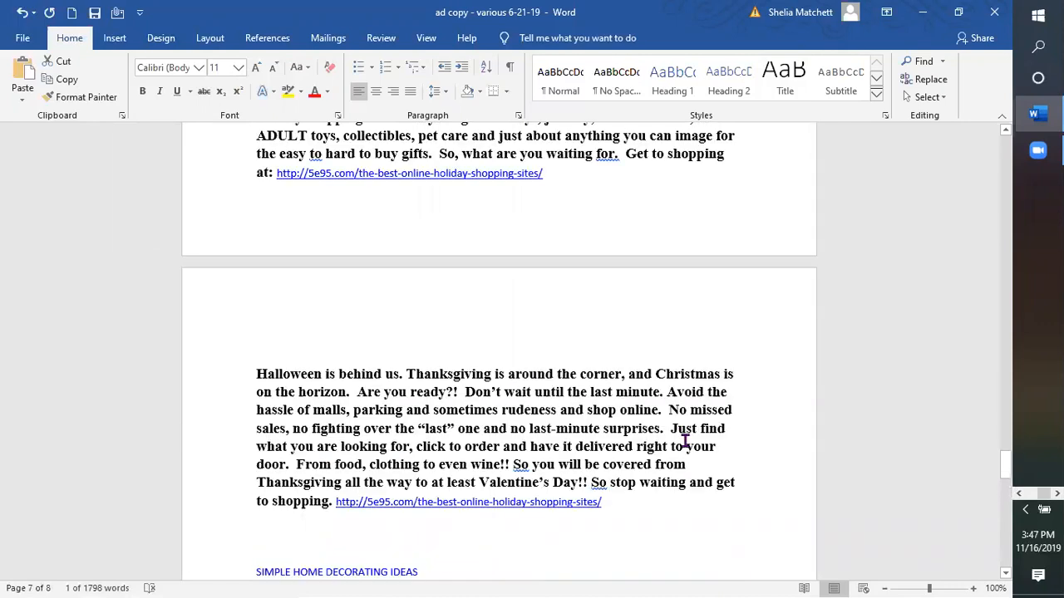
pyautogui.scroll(7, 685, 440)
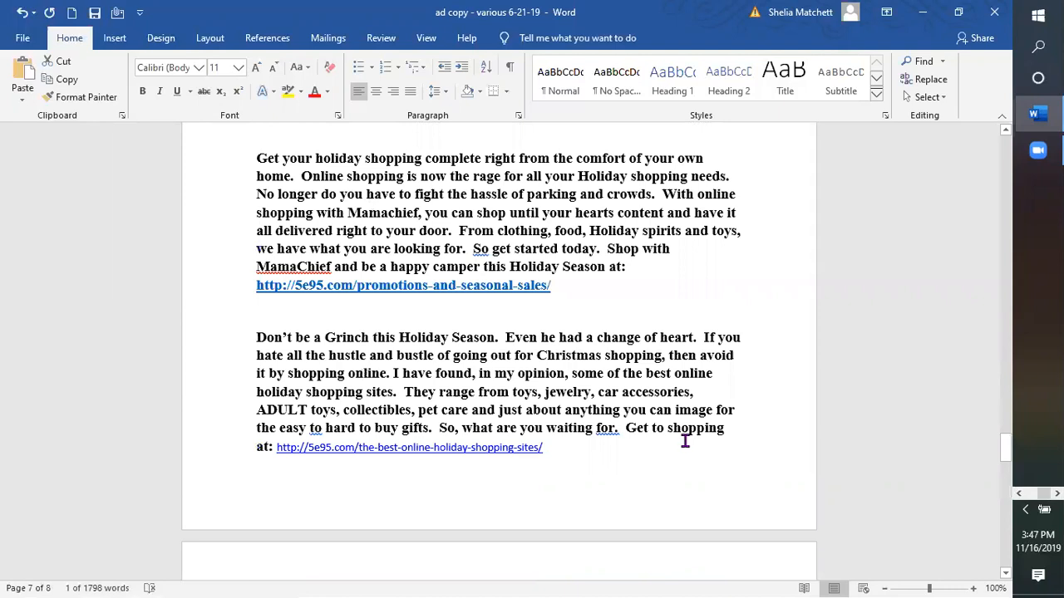
pyautogui.scroll(5, 685, 441)
pyautogui.scroll(5, 763, 316)
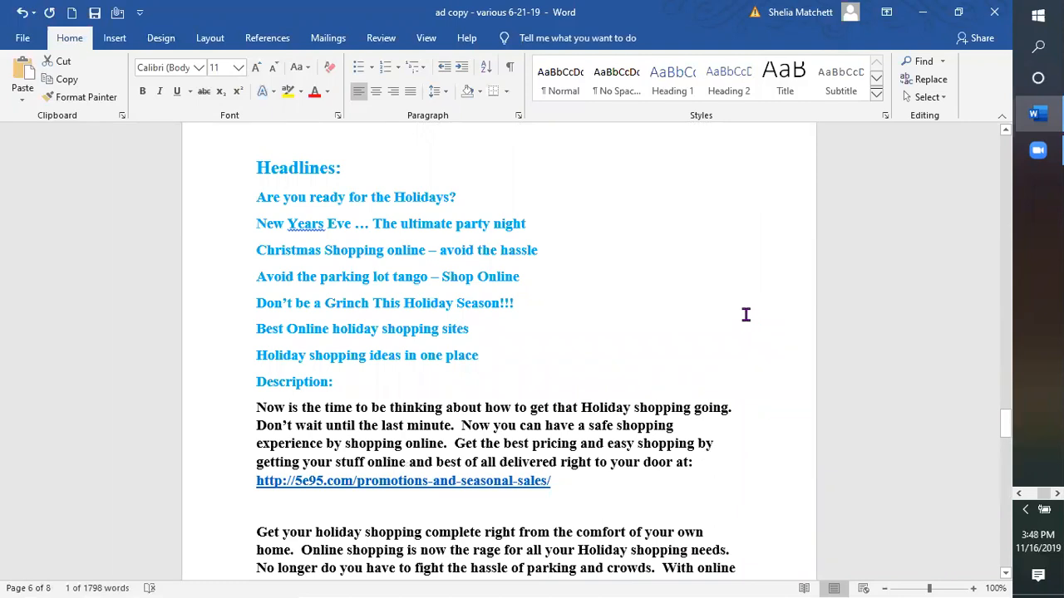
pyautogui.scroll(-3, 735, 308)
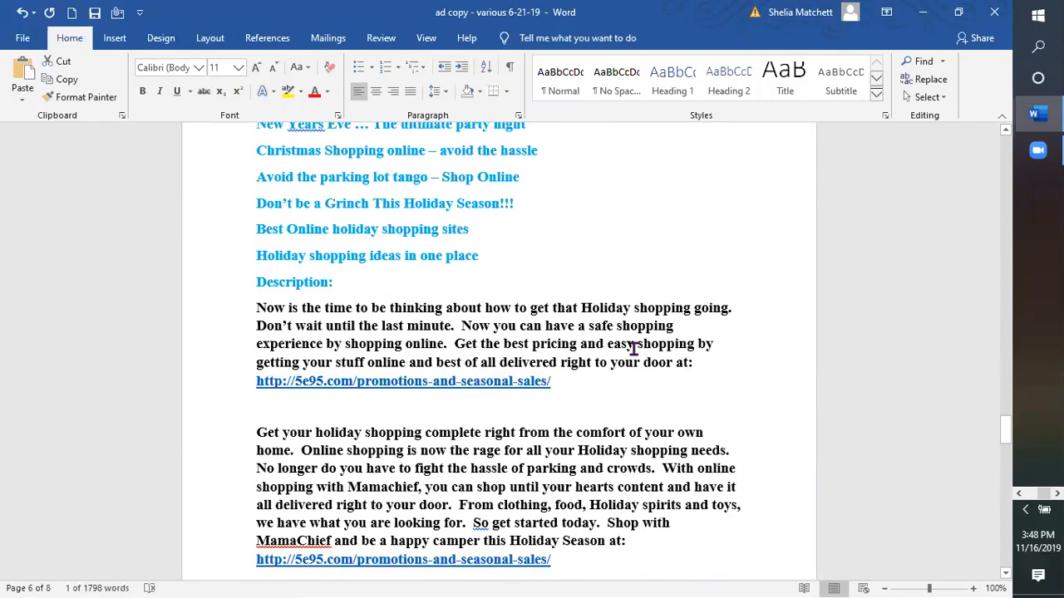
pyautogui.scroll(-3, 474, 308)
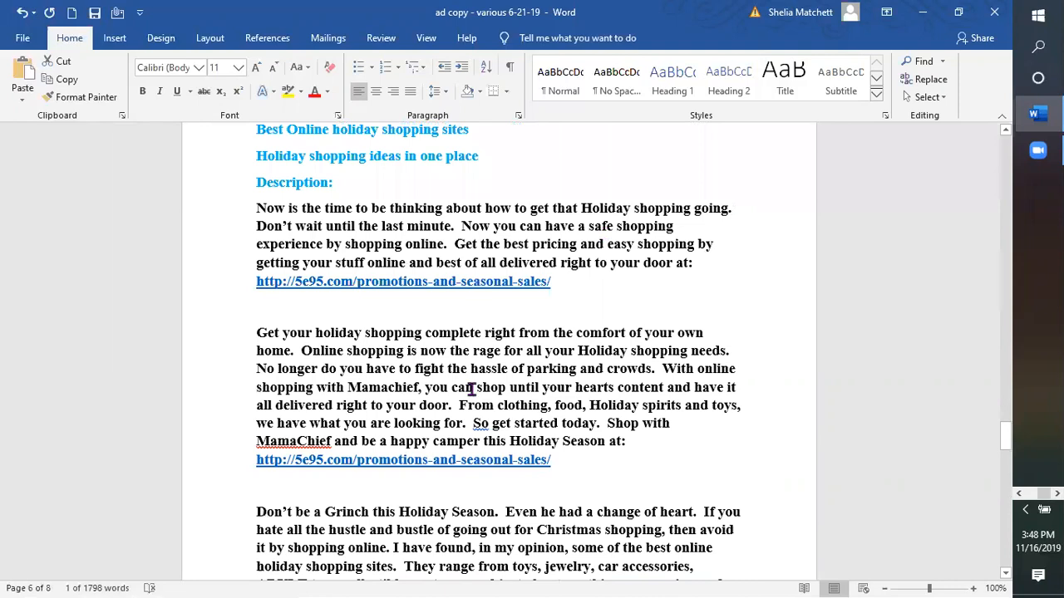
pyautogui.scroll(-4, 472, 390)
pyautogui.scroll(6, 461, 400)
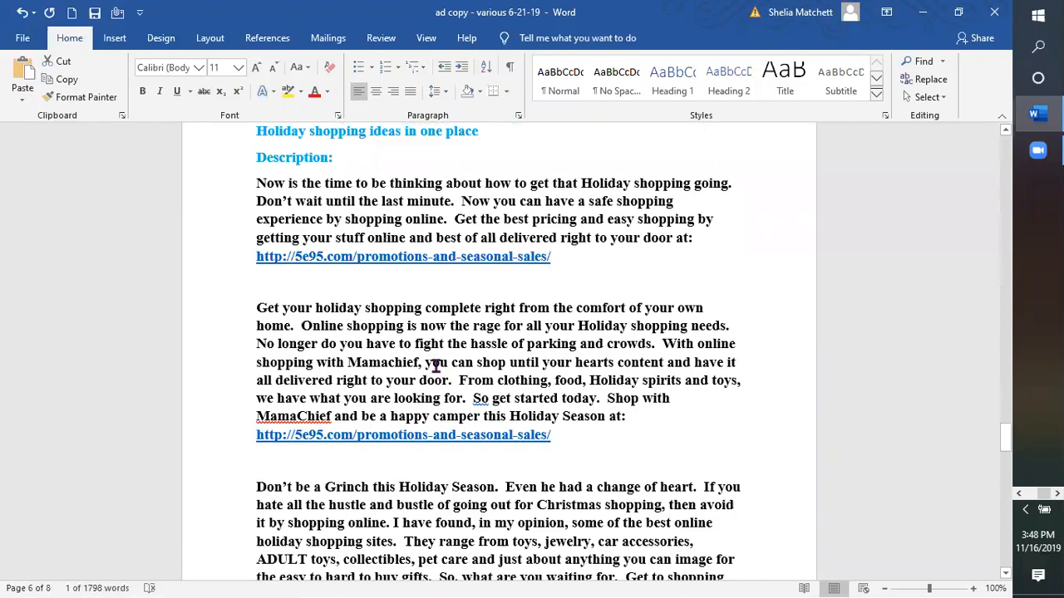
pyautogui.scroll(5, 371, 310)
pyautogui.scroll(2, 282, 284)
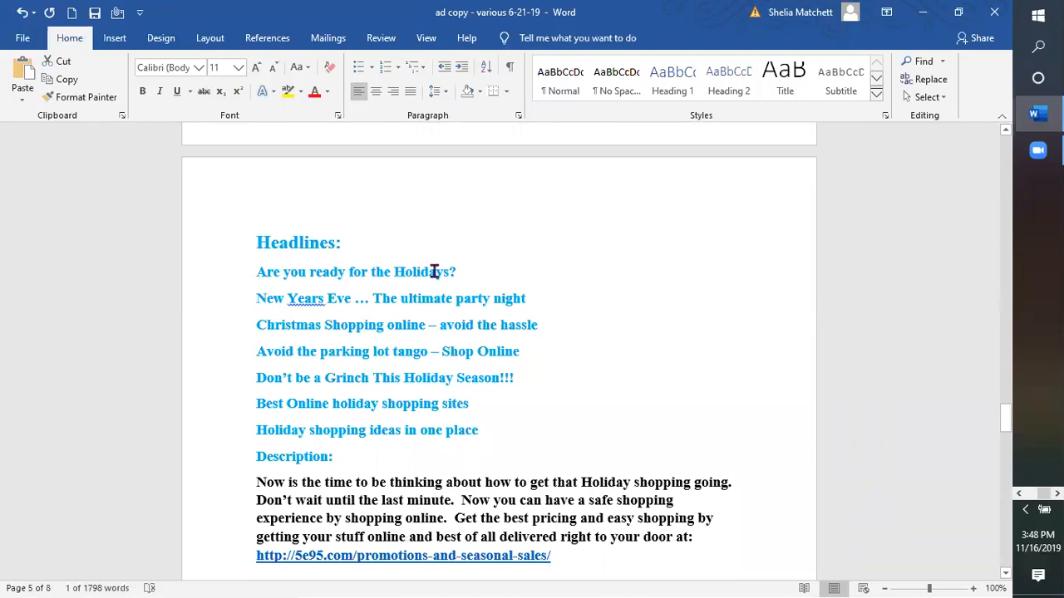
pyautogui.scroll(-8, 505, 463)
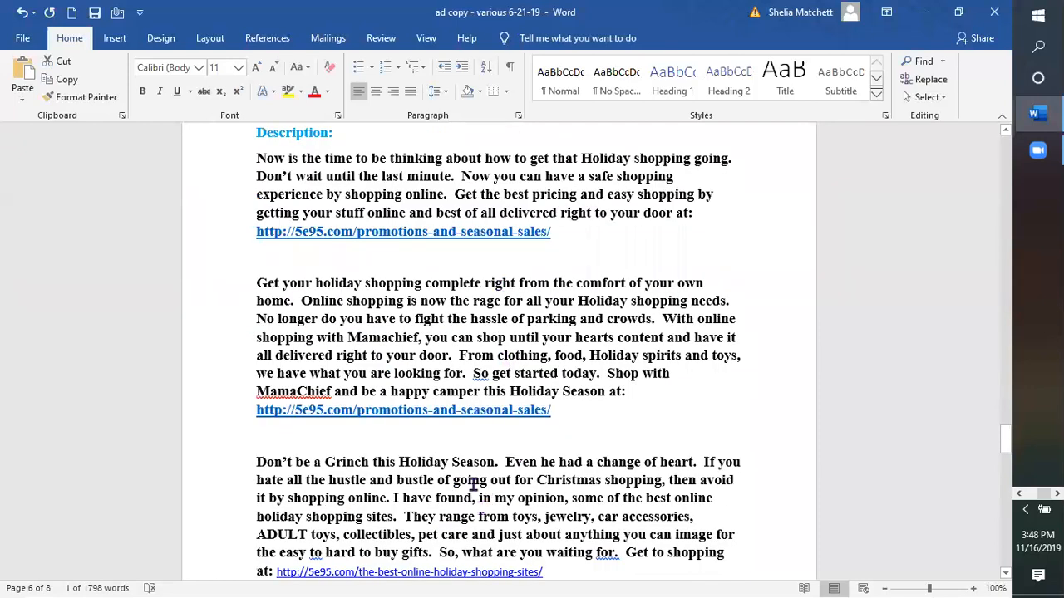
pyautogui.scroll(5, 261, 197)
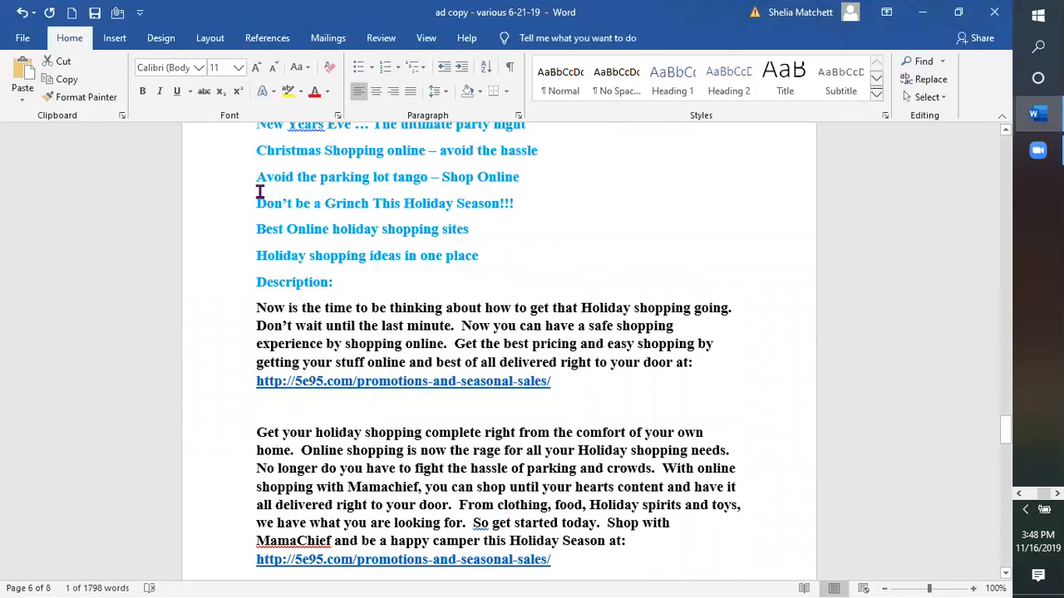
pyautogui.scroll(-5, 455, 482)
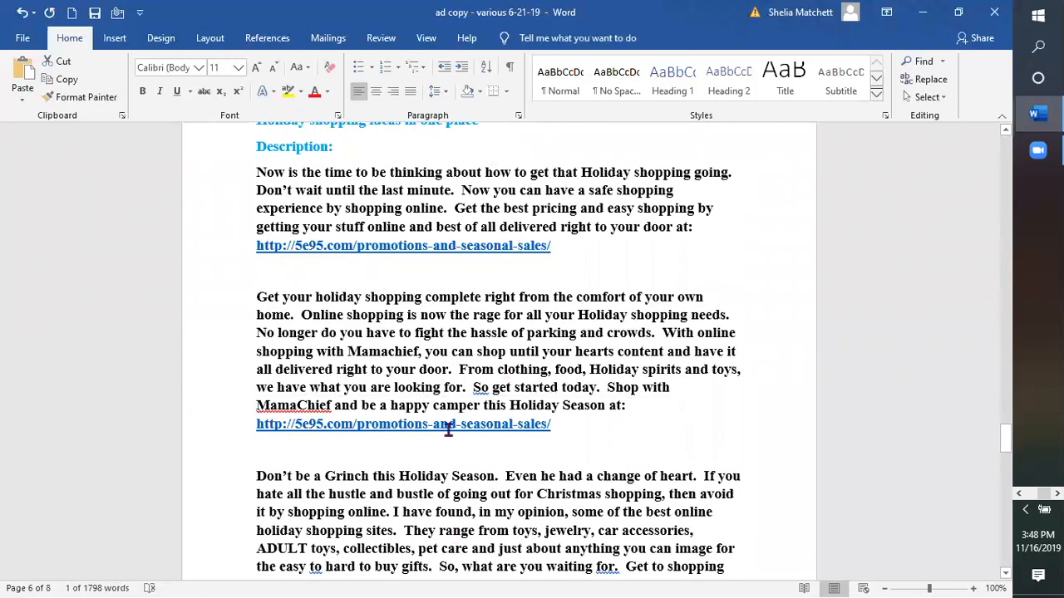
pyautogui.scroll(2, 449, 429)
pyautogui.scroll(2, 418, 266)
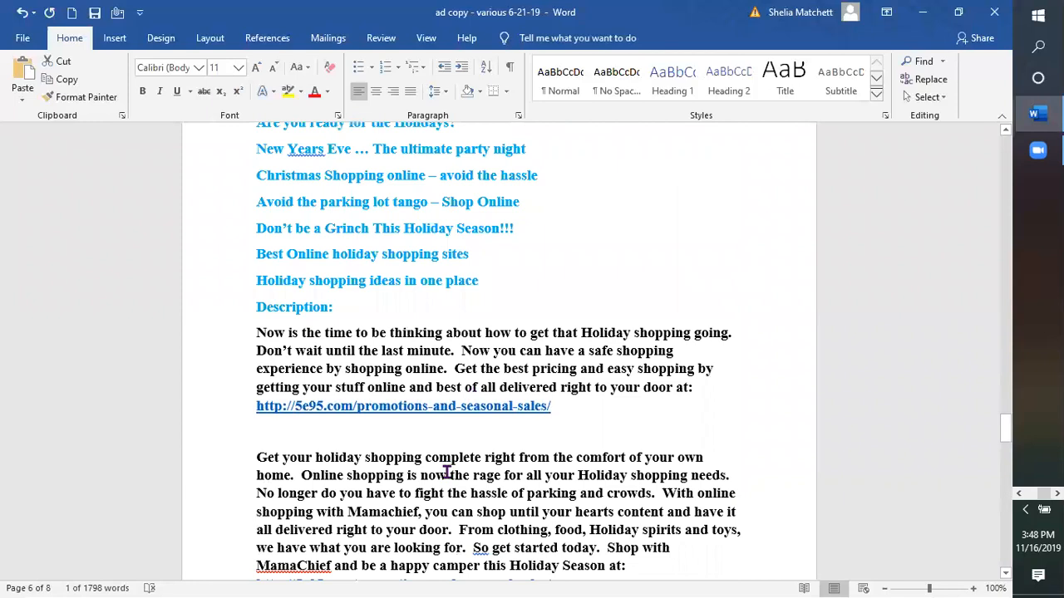
pyautogui.scroll(-1, 447, 472)
pyautogui.scroll(3, 359, 333)
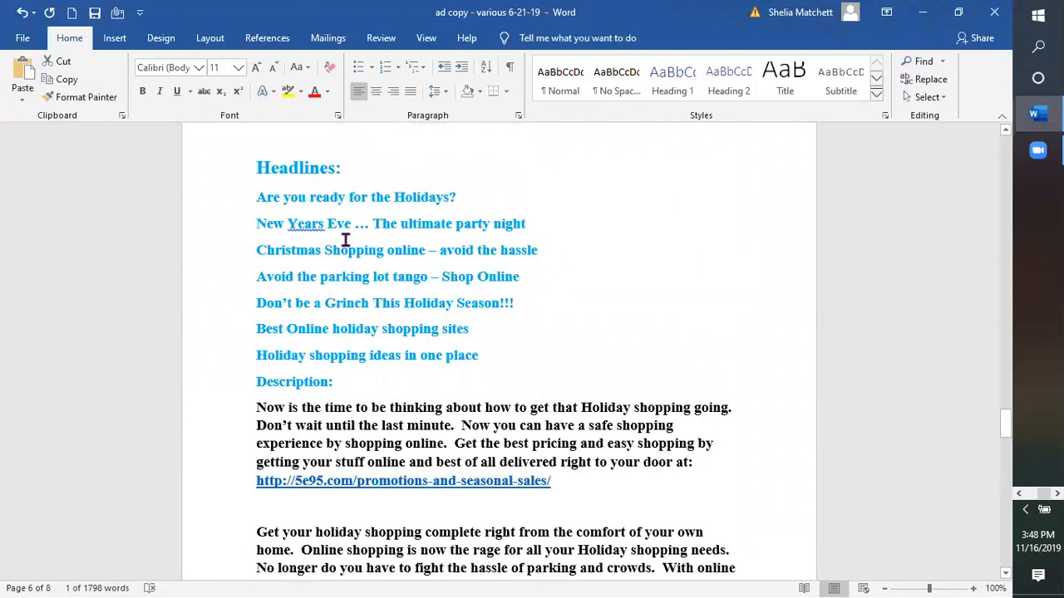
pyautogui.scroll(-3, 385, 482)
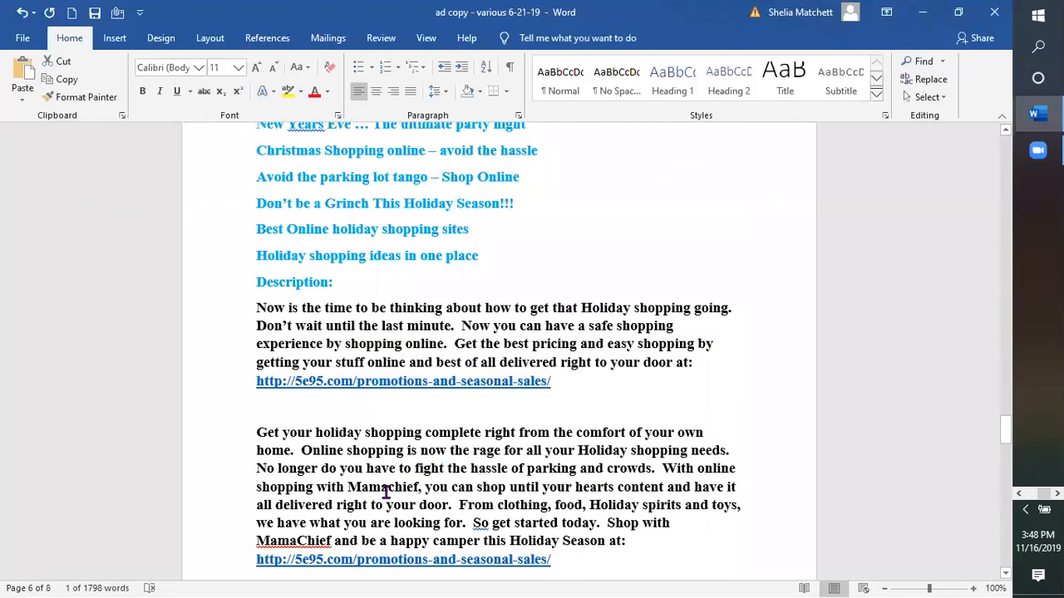
pyautogui.scroll(-3, 385, 492)
pyautogui.scroll(3, 385, 492)
pyautogui.scroll(2, 594, 331)
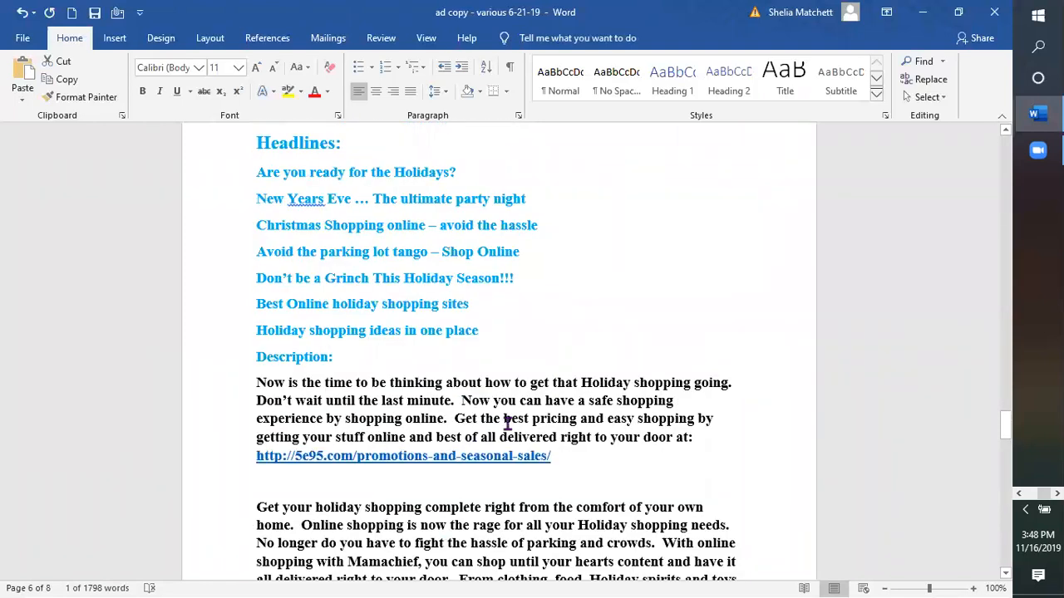
pyautogui.scroll(-2, 423, 278)
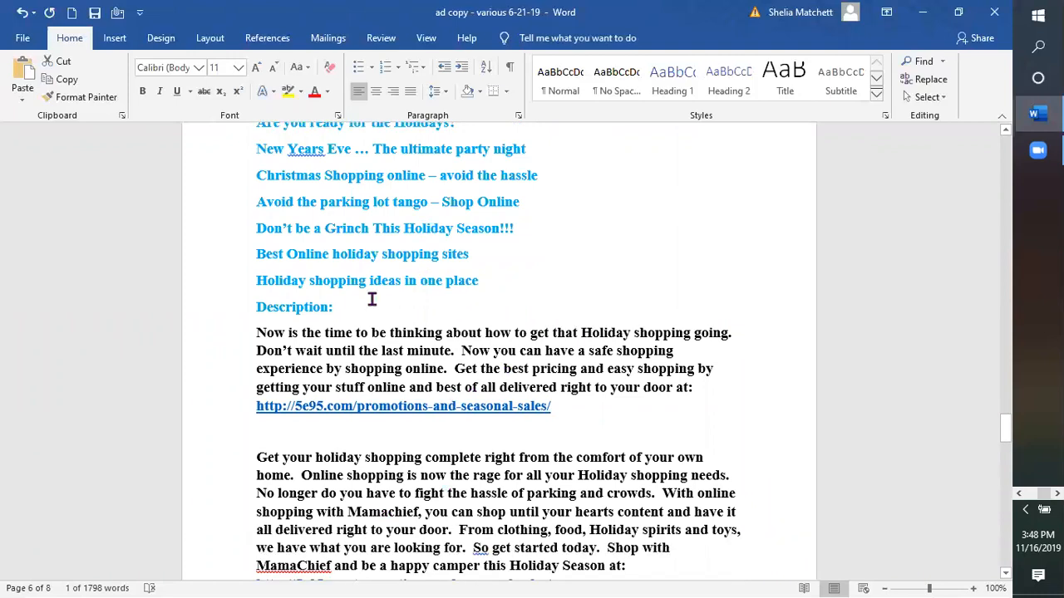
pyautogui.scroll(2, 590, 337)
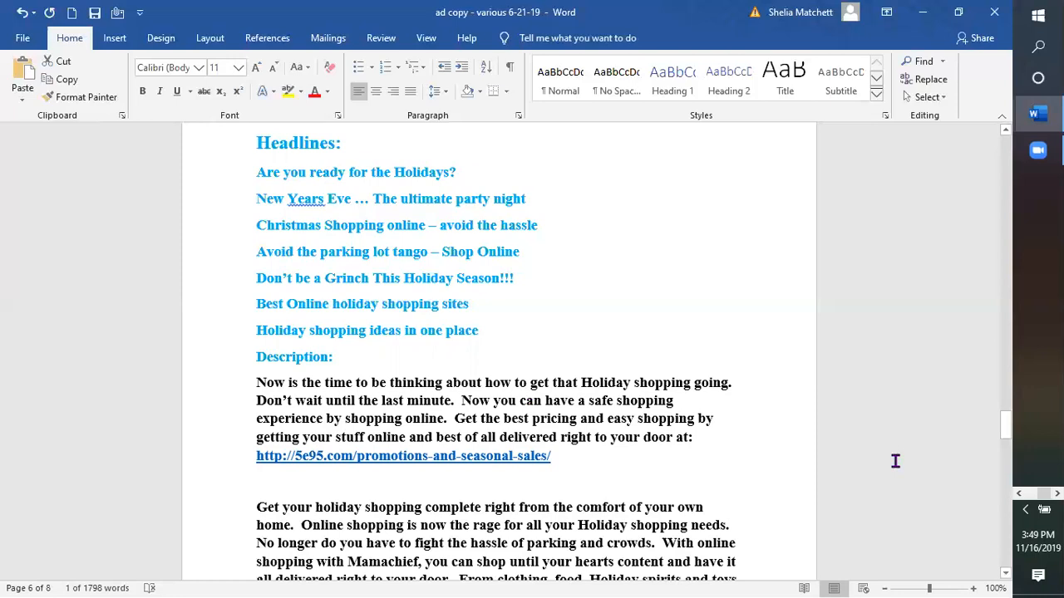
# Step: Scroll up through the ad copy to the weight-loss headlines
pyautogui.scroll(3, 888, 460)
pyautogui.scroll(8, 889, 459)
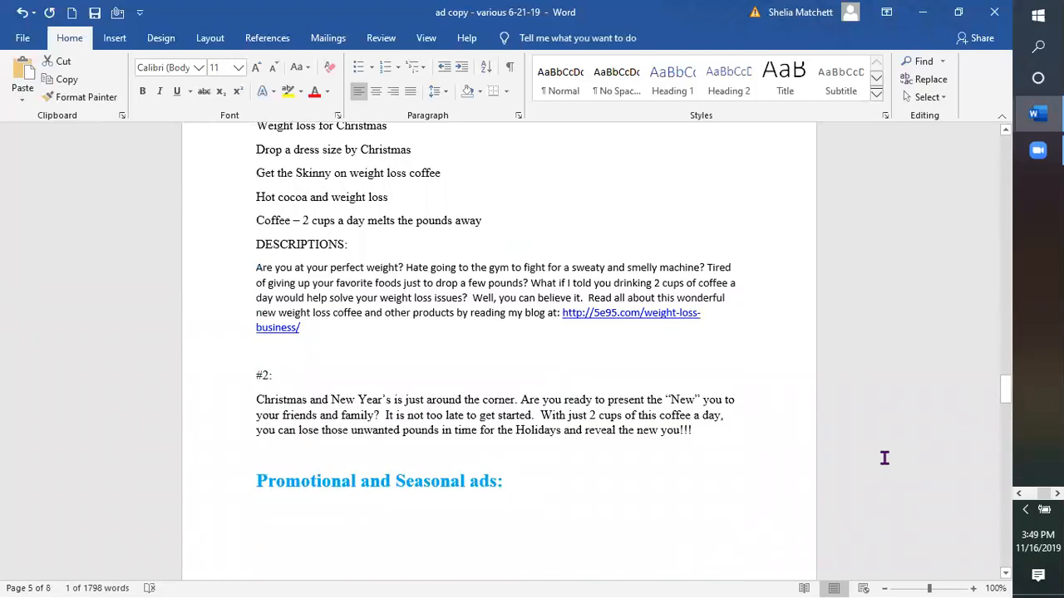
pyautogui.scroll(3, 884, 458)
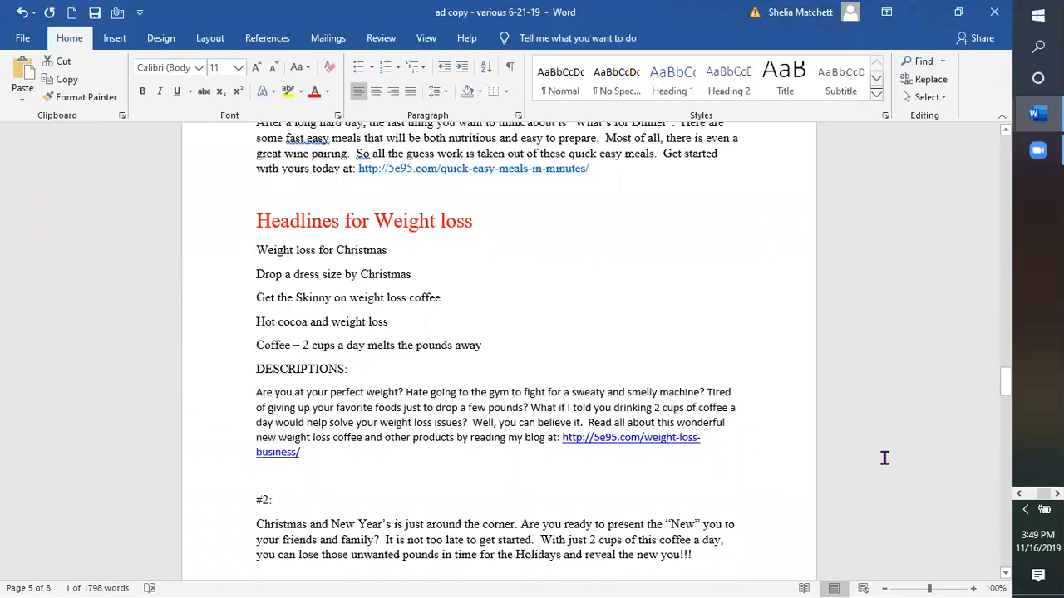
pyautogui.scroll(-5, 885, 457)
pyautogui.scroll(-2, 884, 458)
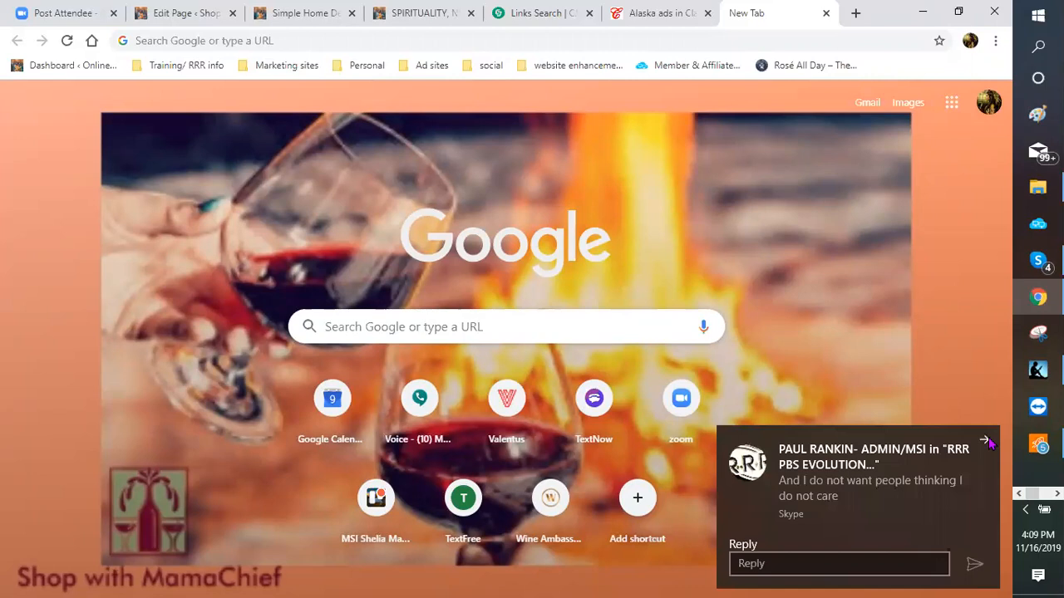
# Step: Dismiss both incoming Skype chat notifications
pyautogui.click(986, 441)
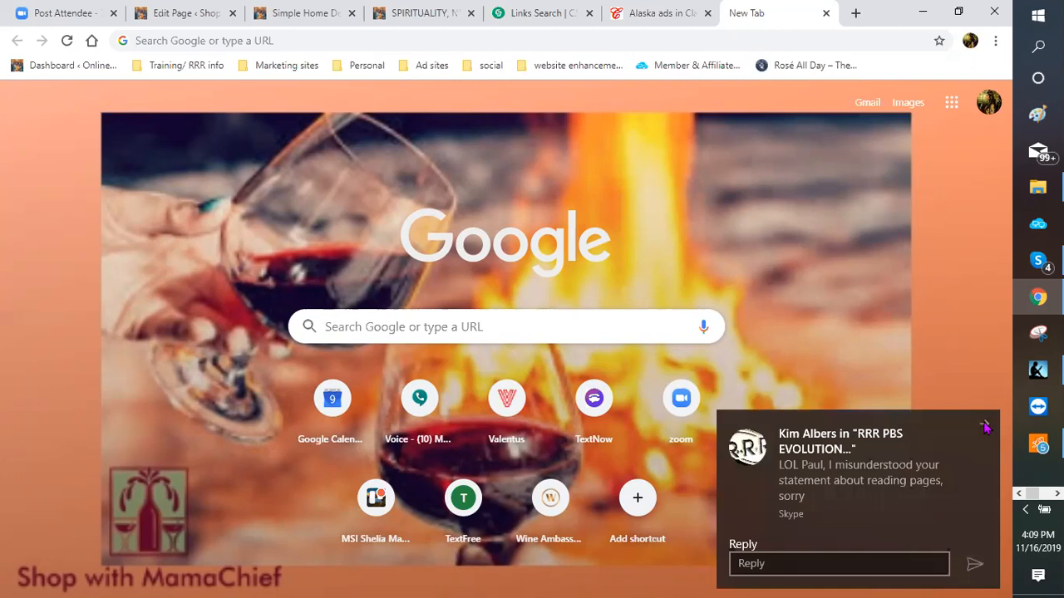
pyautogui.click(985, 426)
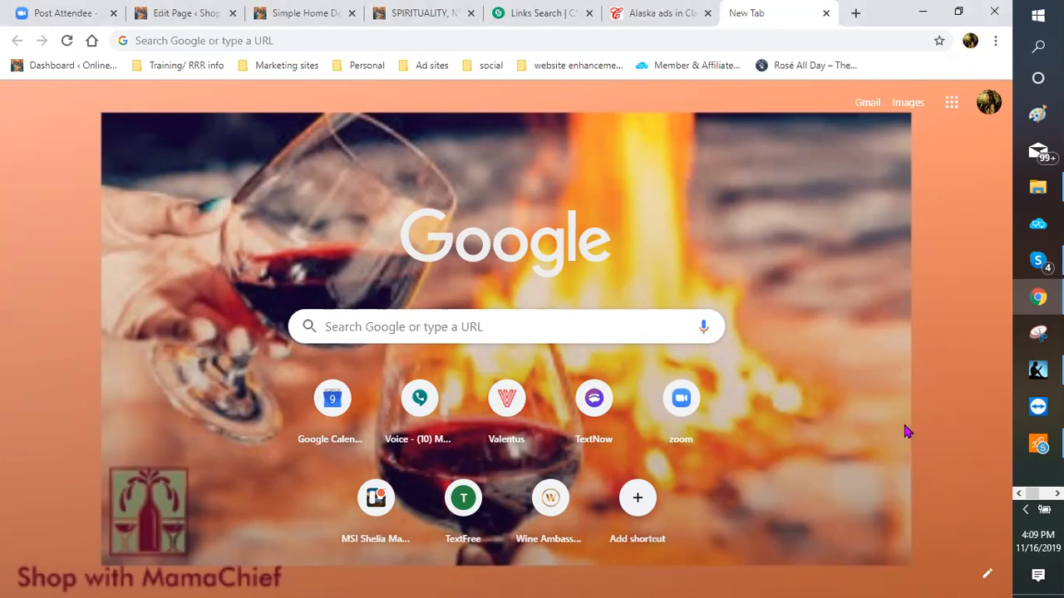